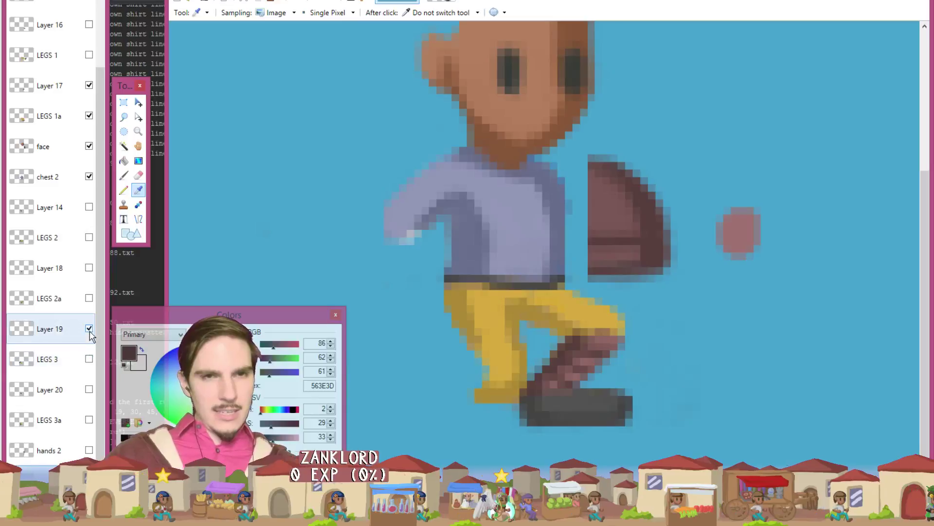
Step: Preview the crouched pose's rear leg by hiding Layer 19 and temporarily showing Layer 20 and LEGS 3a
click(89, 328)
click(89, 389)
click(90, 419)
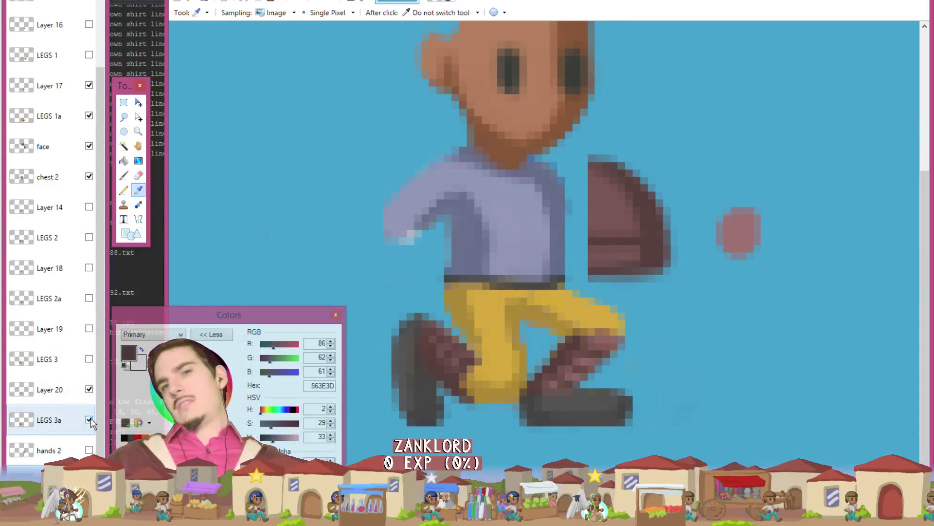
click(89, 419)
click(91, 397)
click(89, 389)
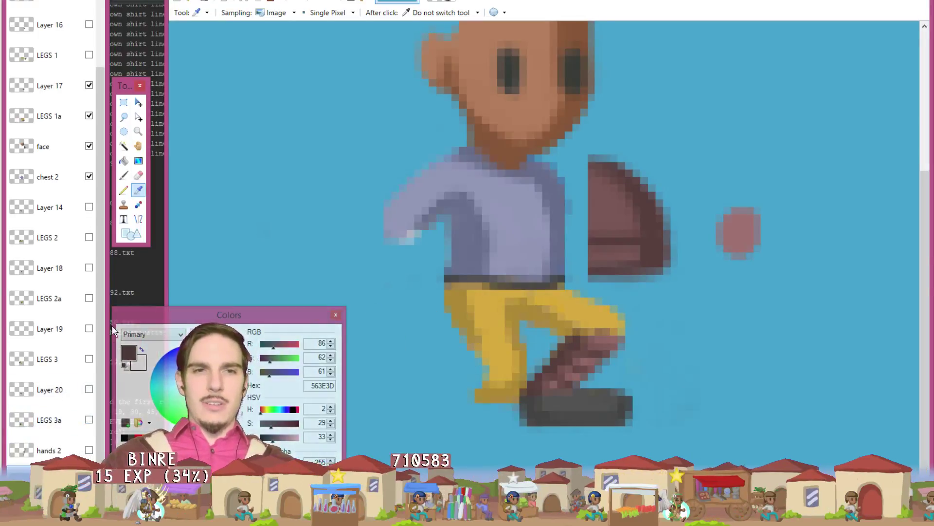
click(89, 178)
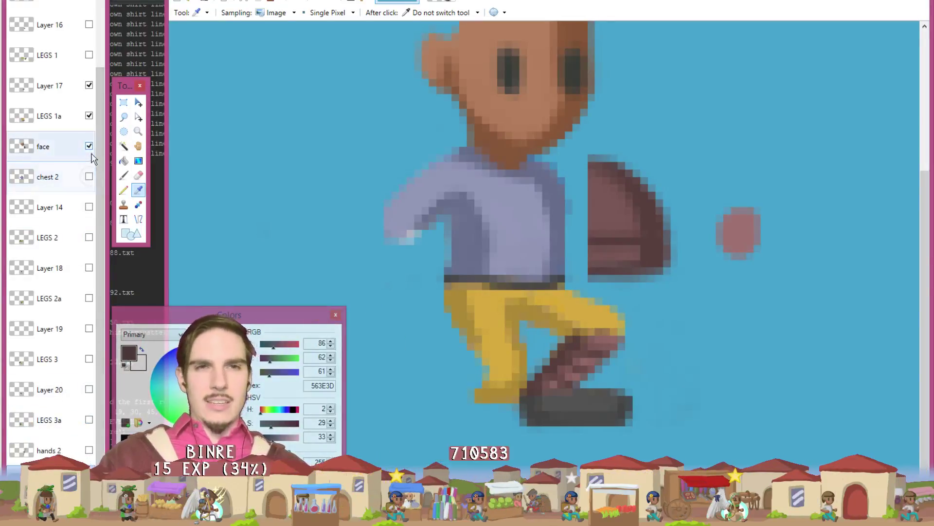
click(89, 146)
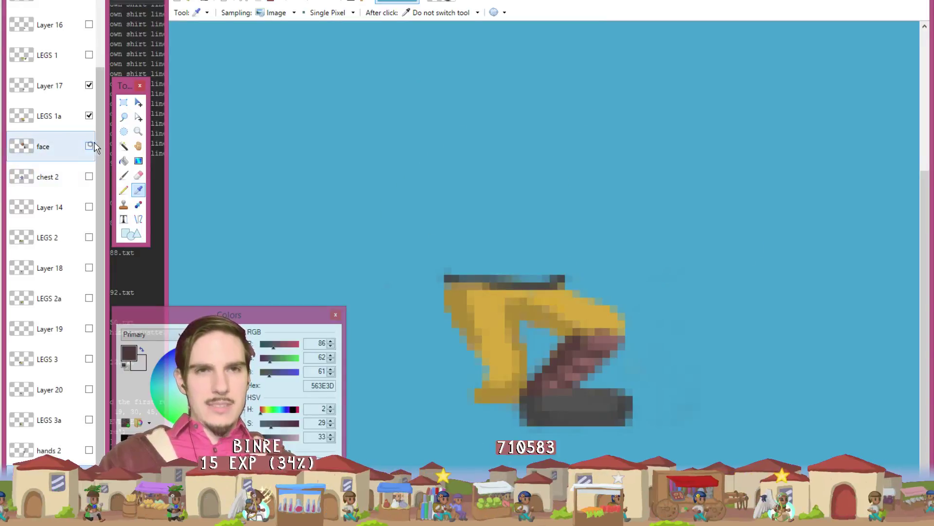
click(89, 146)
click(89, 177)
Step: Switch the character to the wide running stride by hiding LEGS 1a and Layer 17 and showing LEGS 1, Layer 16, Layer 19 and LEGS 3
click(89, 115)
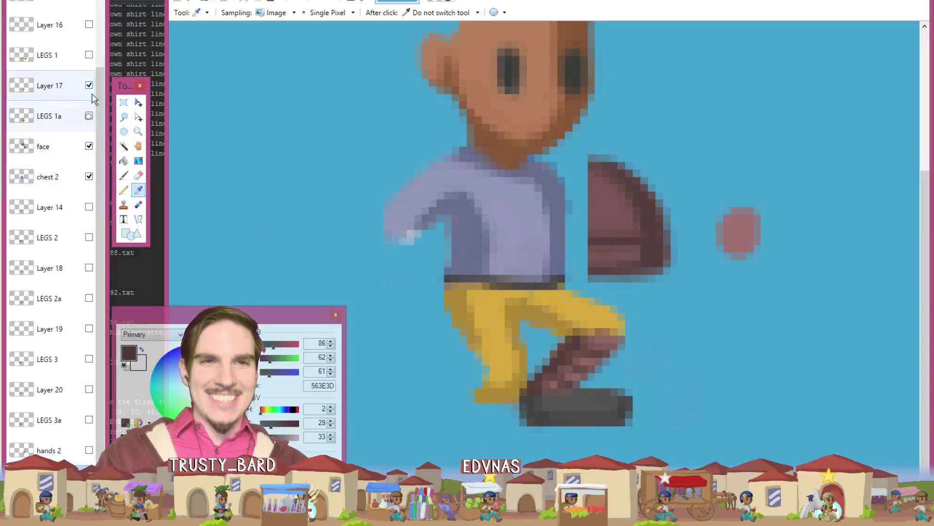
click(89, 85)
click(89, 55)
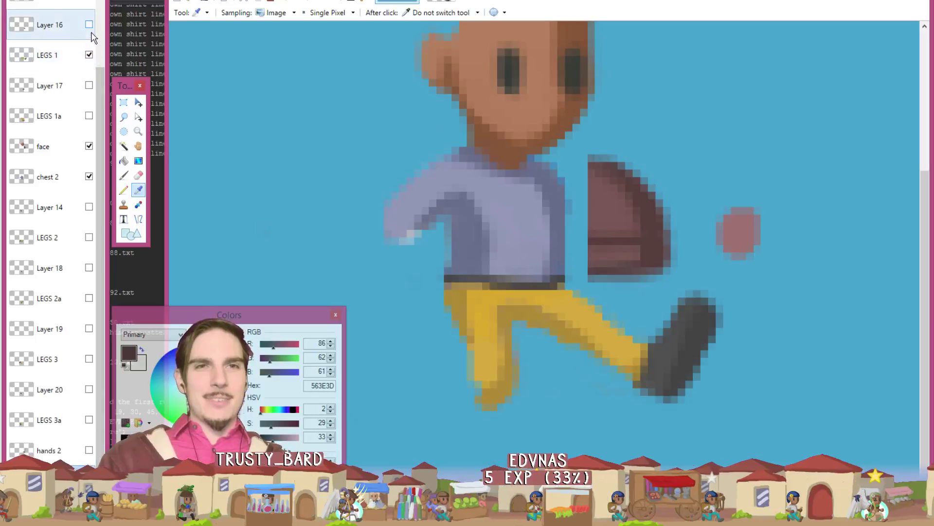
click(89, 24)
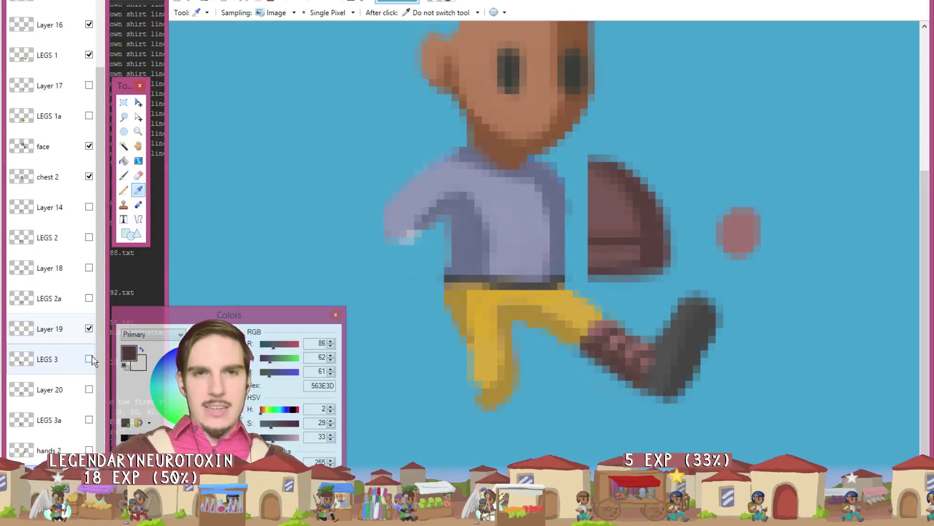
click(89, 328)
click(89, 358)
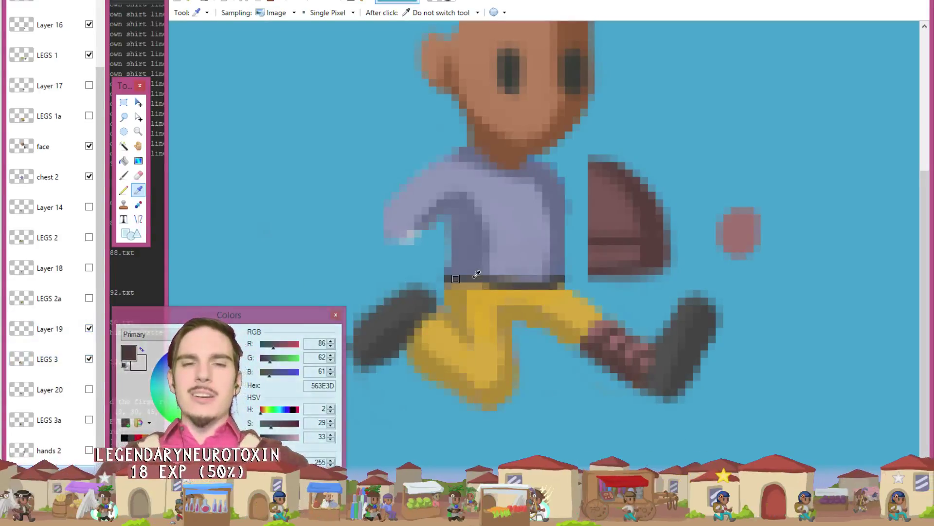
Step: Erase the outer edge of the trailing calf on the LEGS 3 layer to slim it
click(67, 361)
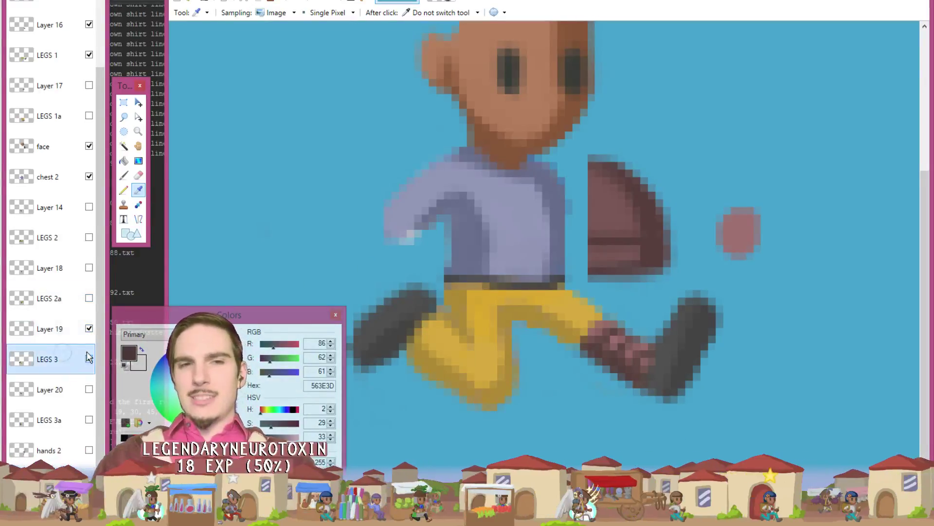
key(e)
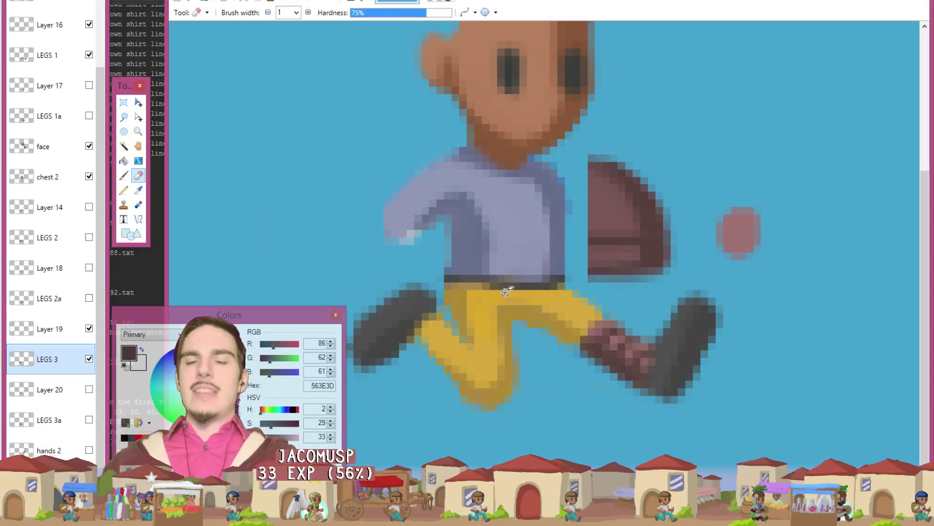
Step: Try dark brown shading along the trailing calf's underside on LEGS 3, raise the brush width to 2, and undo the strokes
key(k)
key(b)
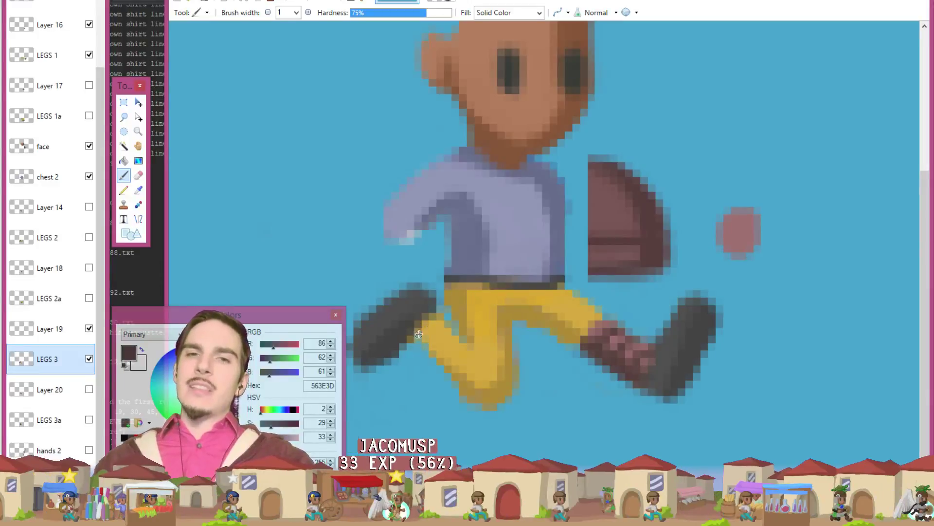
mouse_move(419, 334)
mouse_down()
mouse_move(458, 372)
mouse_move(450, 365)
mouse_up()
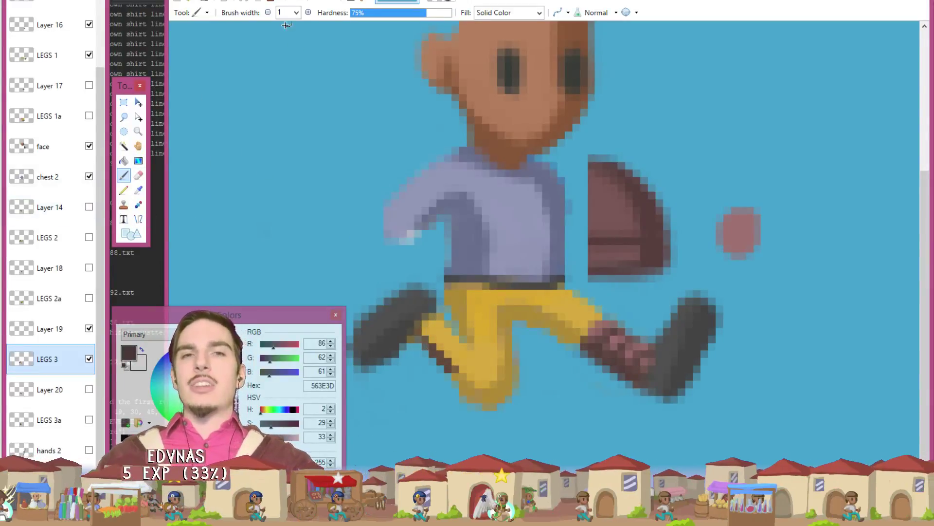
click(308, 12)
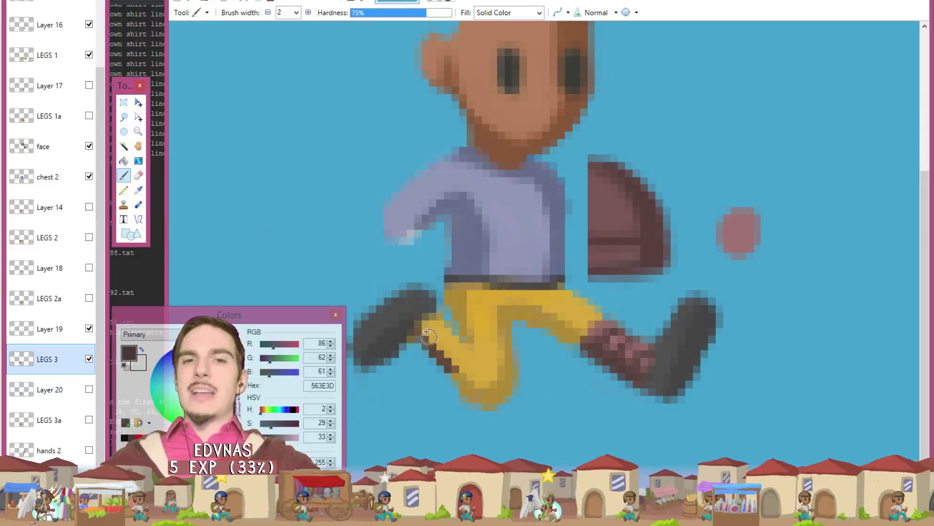
key(ctrl+z)
mouse_move(419, 339)
mouse_down()
mouse_move(469, 390)
mouse_move(454, 369)
mouse_up()
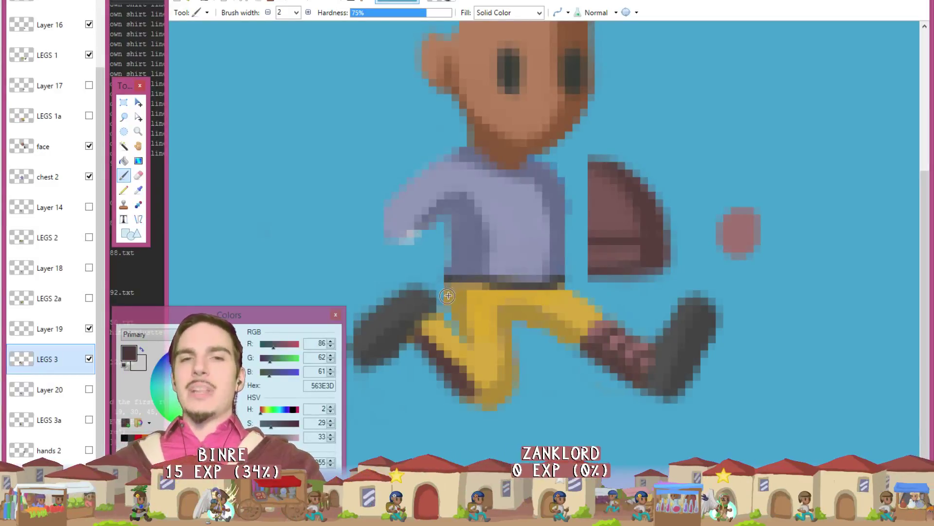
key(ctrl+z)
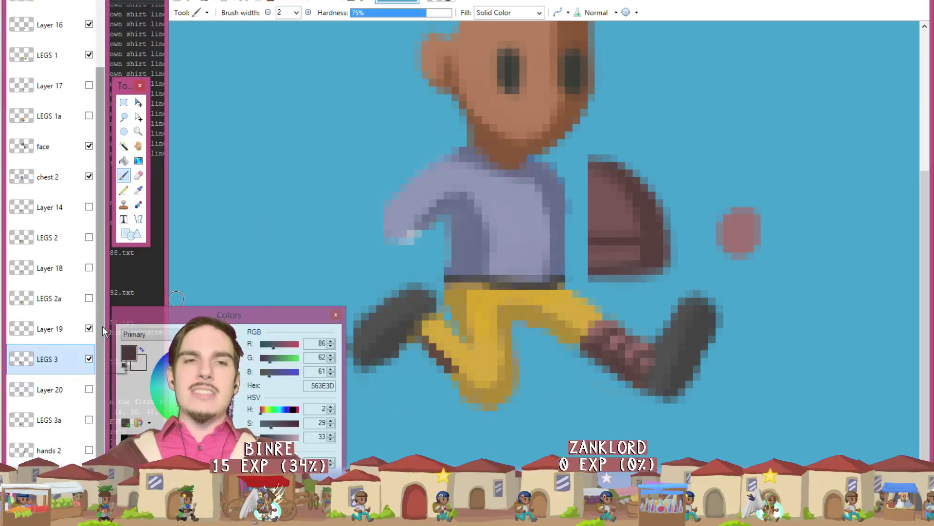
Step: On Layer 19, paint the trailing calf's underside dark brown 563E3D and fill the rest of it with brown 7A5857 sampled from the swatch shape
click(67, 328)
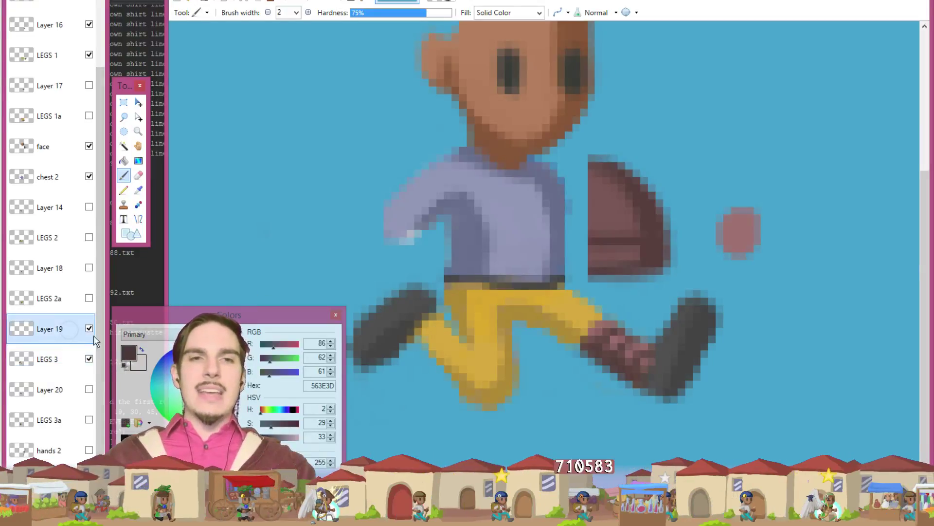
mouse_move(443, 322)
mouse_down()
mouse_move(429, 338)
mouse_move(419, 333)
mouse_move(467, 387)
mouse_move(429, 346)
mouse_move(461, 323)
mouse_move(447, 343)
mouse_up()
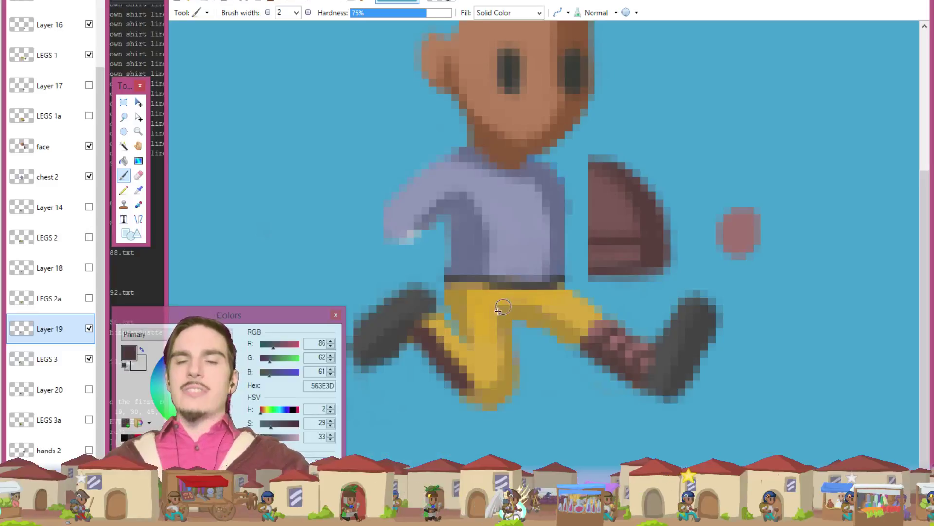
key(k)
click(617, 209)
key(b)
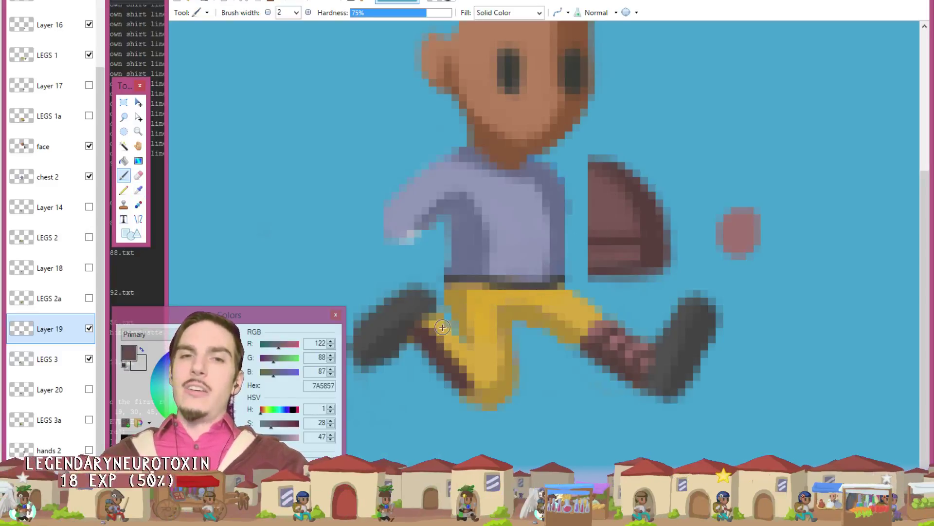
mouse_move(432, 324)
mouse_down()
mouse_move(465, 360)
mouse_move(427, 322)
mouse_move(437, 315)
mouse_move(463, 358)
mouse_up()
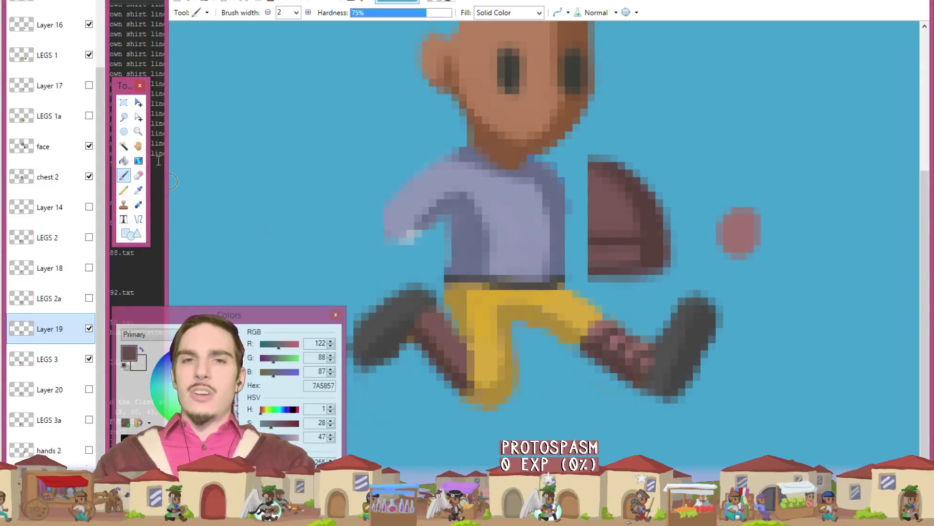
Step: Clean up the brown calf on Layer 19 with the Eraser and sample the trouser yellow
key(e)
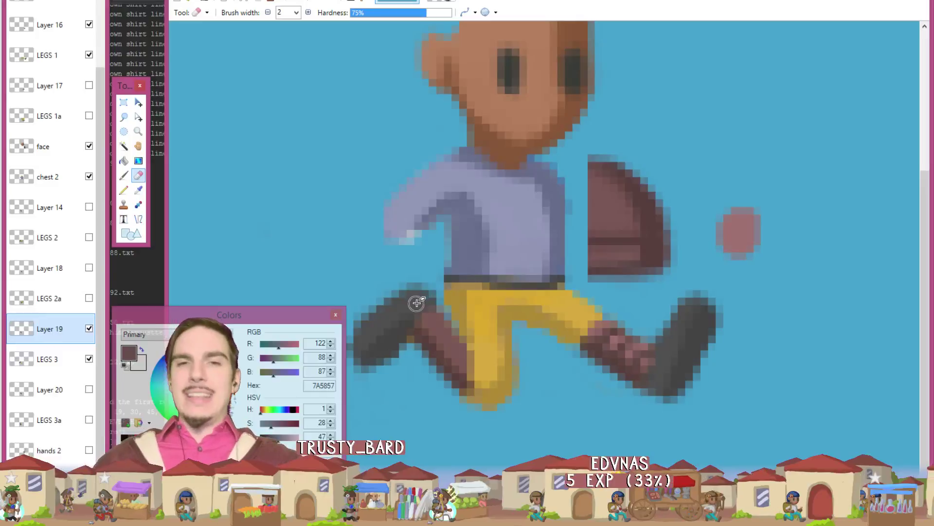
key(k)
click(479, 323)
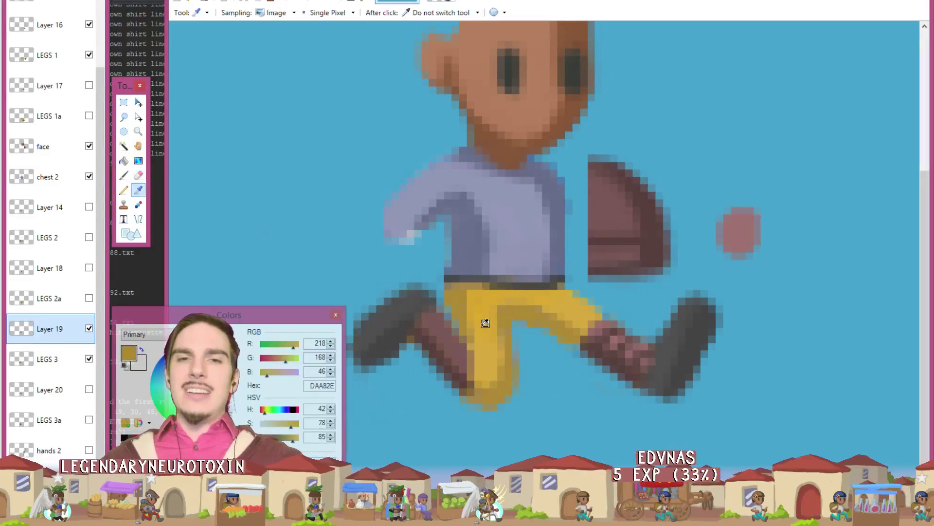
key(e)
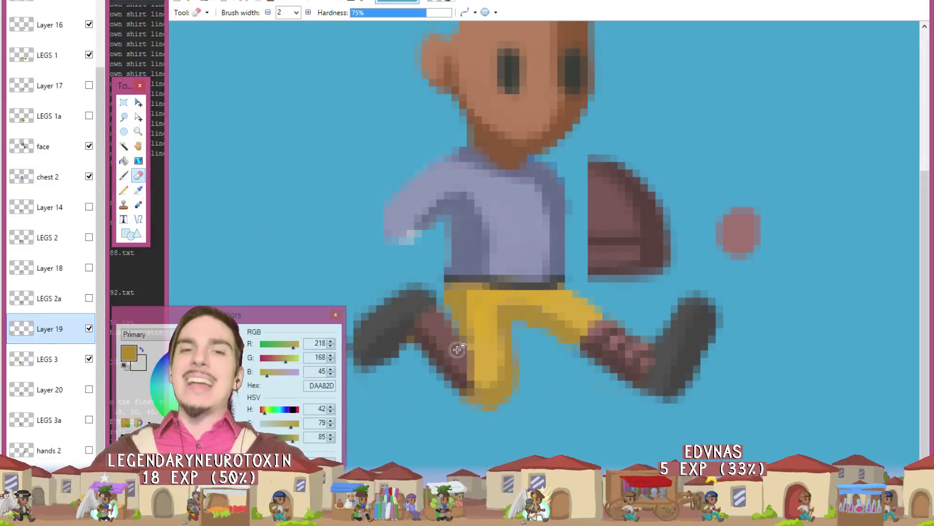
Step: On the LEGS 1 layer, retouch the rear trouser leg's edge at the bent knee with sampled yellow DAA82E and the Eraser
click(66, 146)
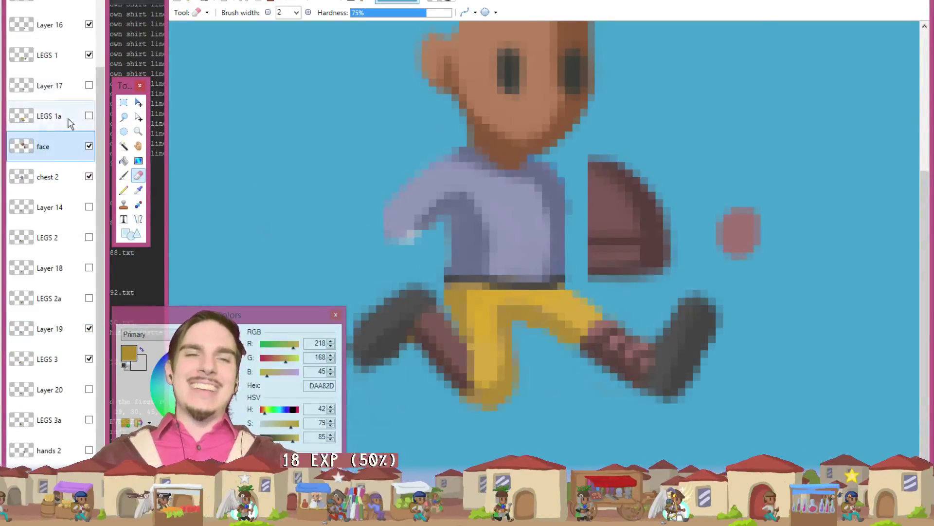
click(69, 55)
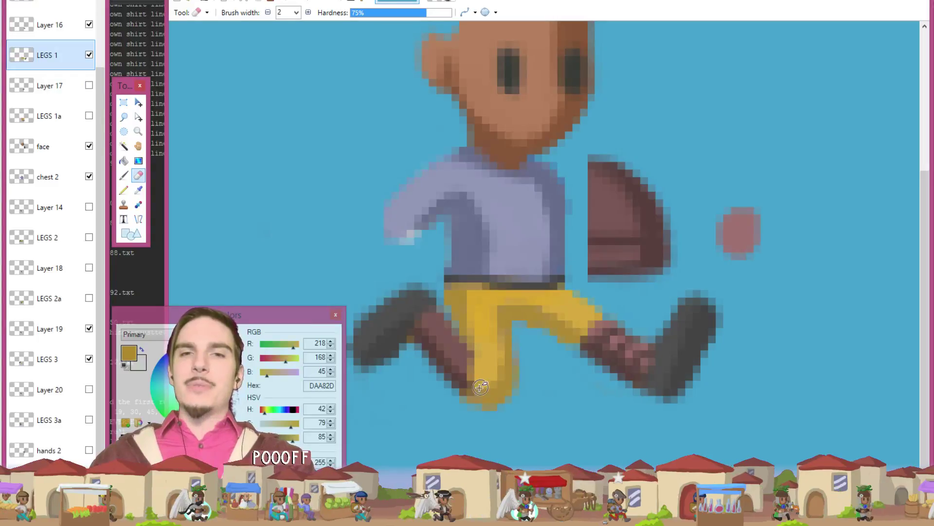
key(k)
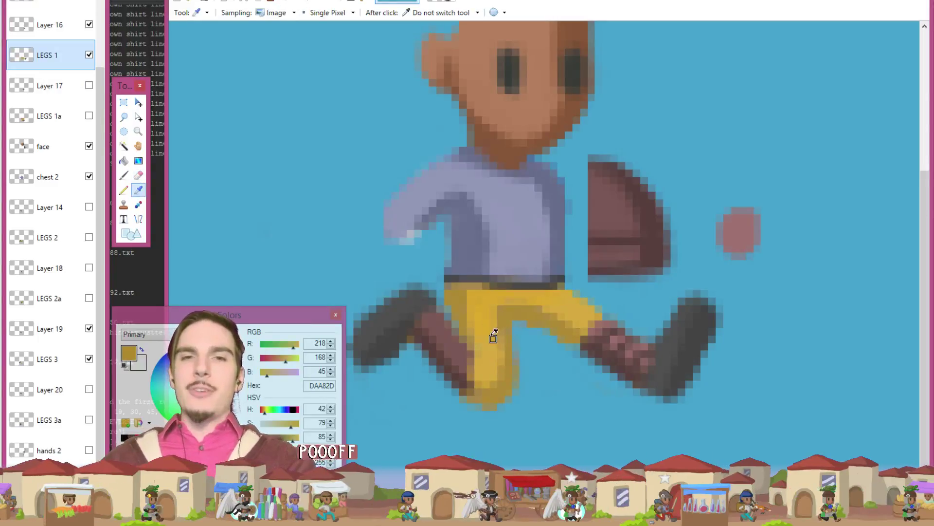
click(488, 336)
key(b)
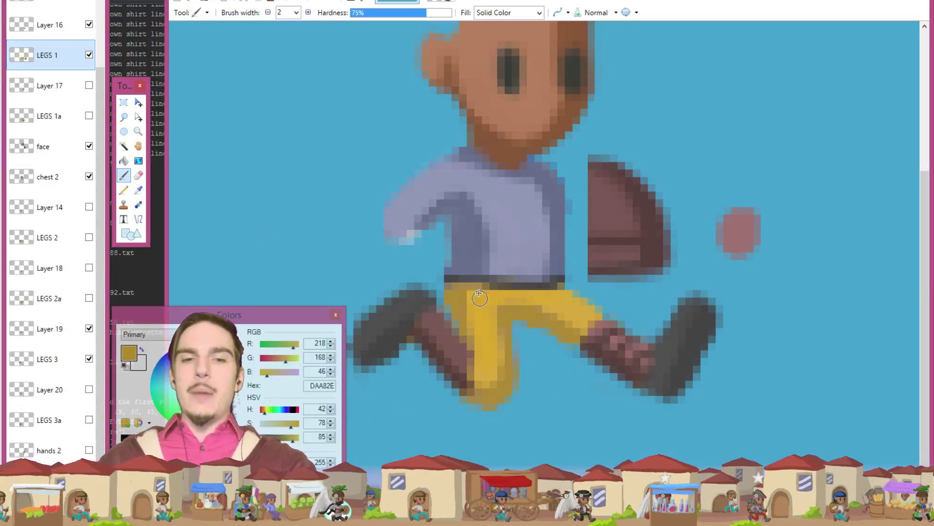
key(e)
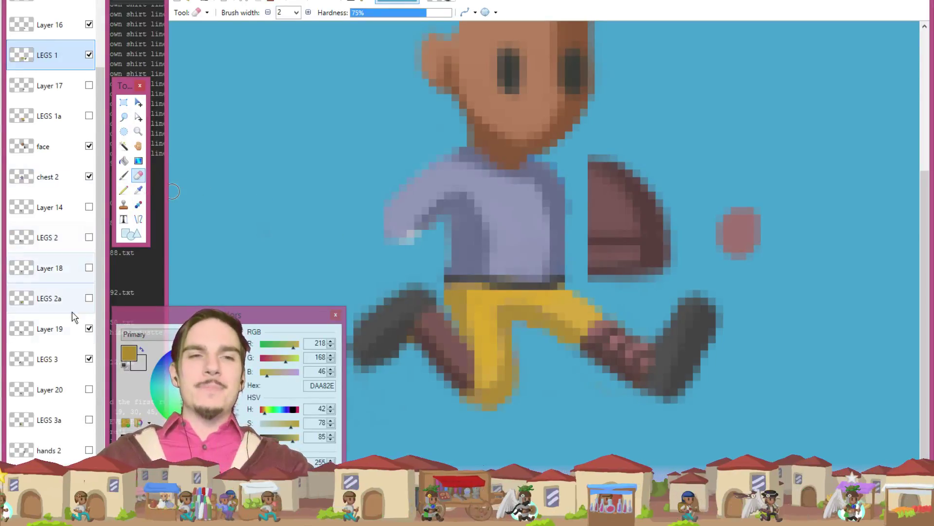
Step: Return to Layer 19 and touch up the trailing calf's dark edge with brown 563E3D and the Eraser
click(69, 326)
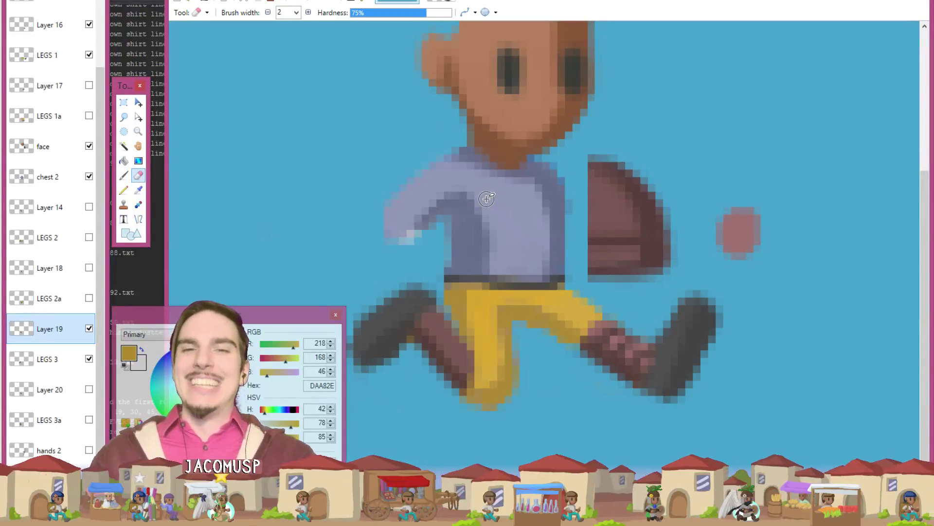
key(k)
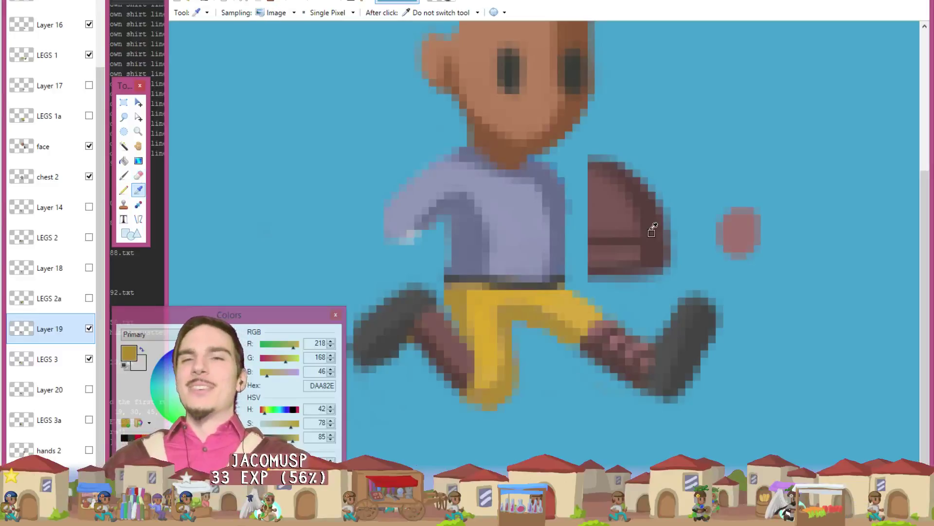
click(652, 254)
key(b)
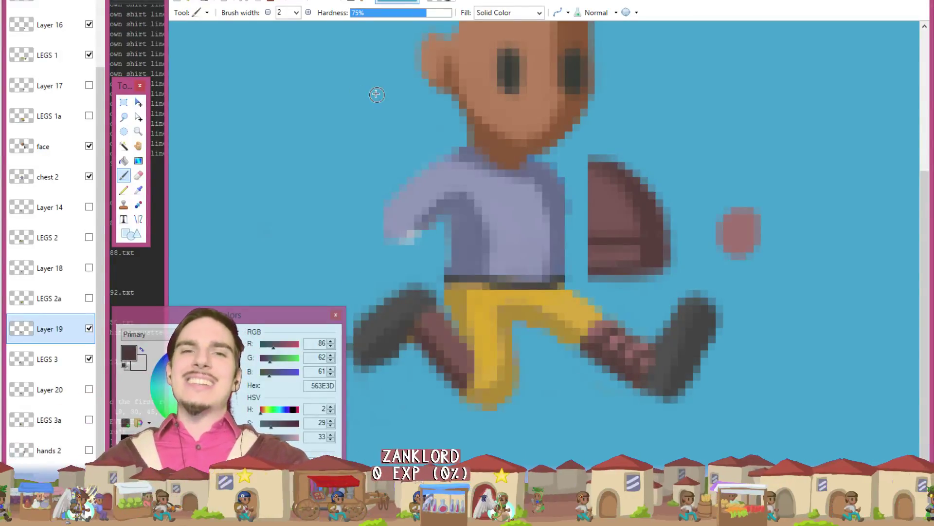
key(e)
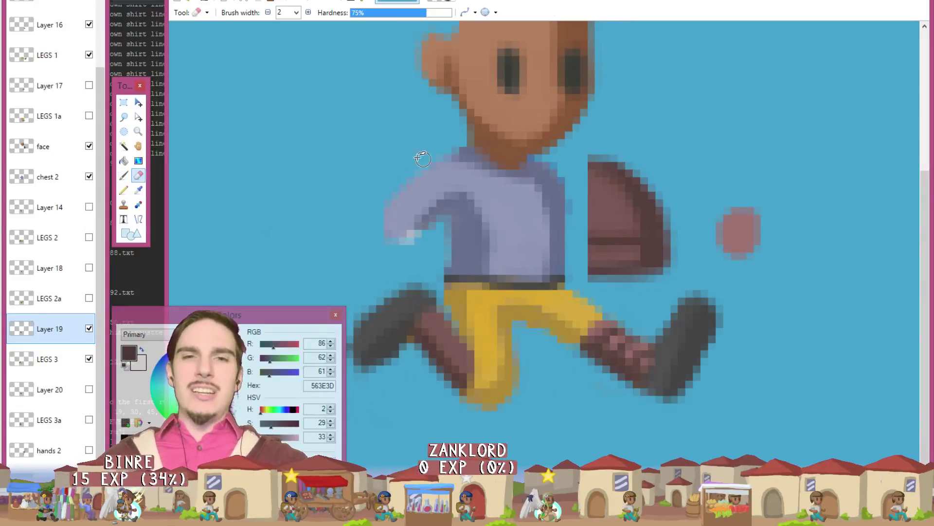
Step: On LEGS 3, retouch the trailing boot where it meets the calf with a 1-pixel brush in sampled grey 444444
click(83, 353)
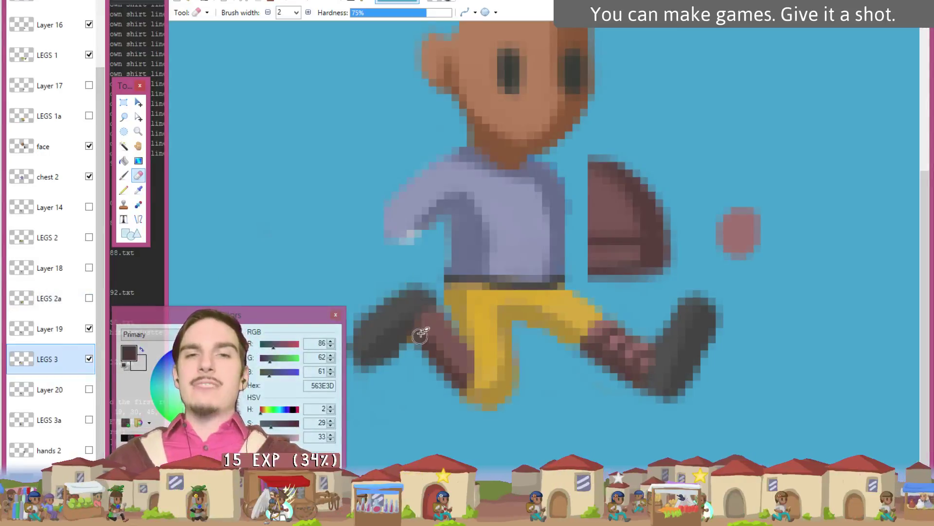
click(268, 12)
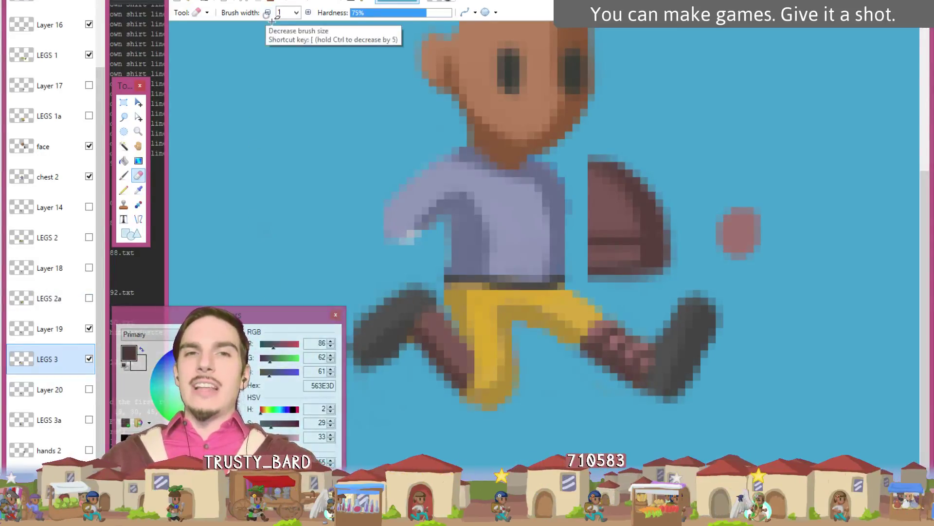
key(k)
click(399, 340)
key(b)
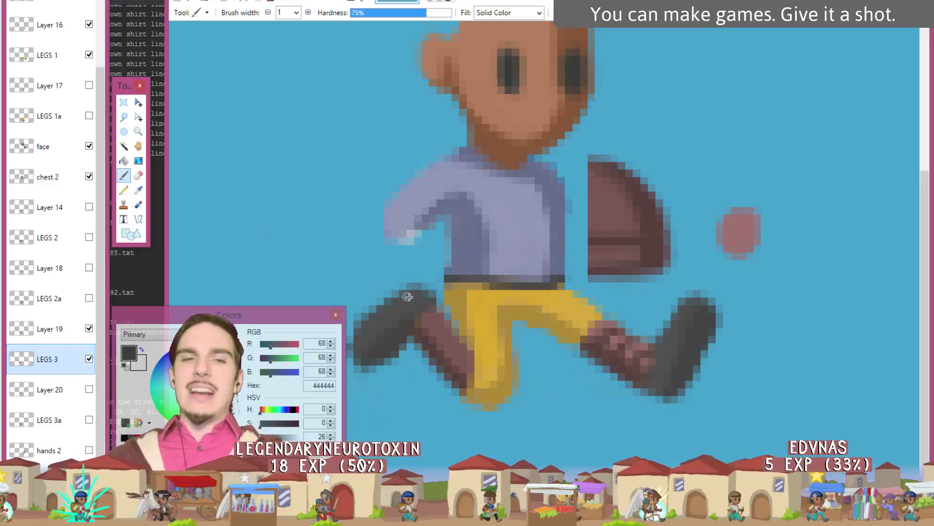
key(e)
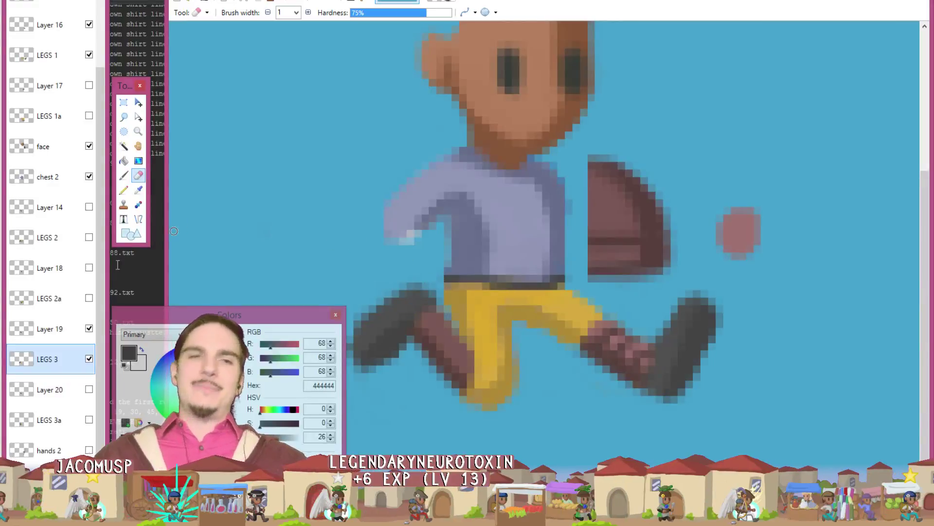
Step: On Layer 19, paint dark wrap lines across the trailing calf with a 1-pixel brush in brown 563E3D sampled from the cap swatch
click(77, 322)
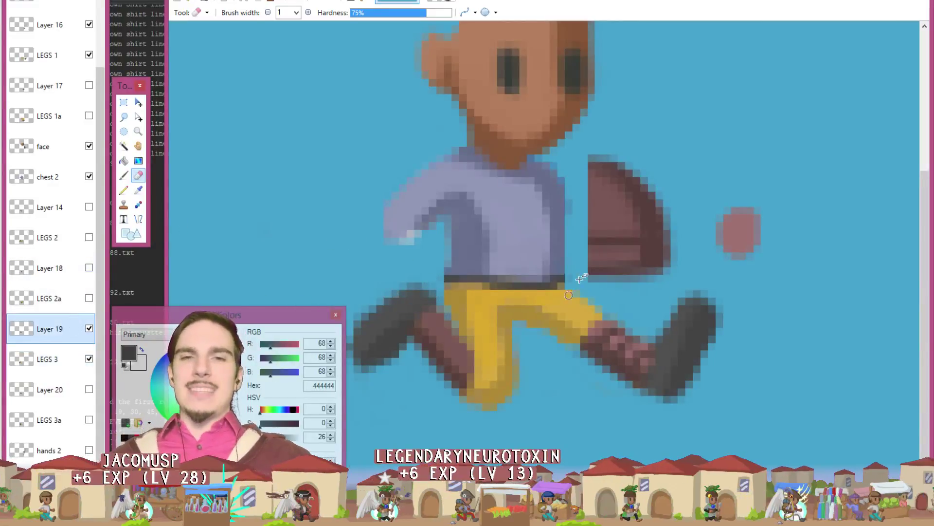
key(k)
click(457, 346)
key(b)
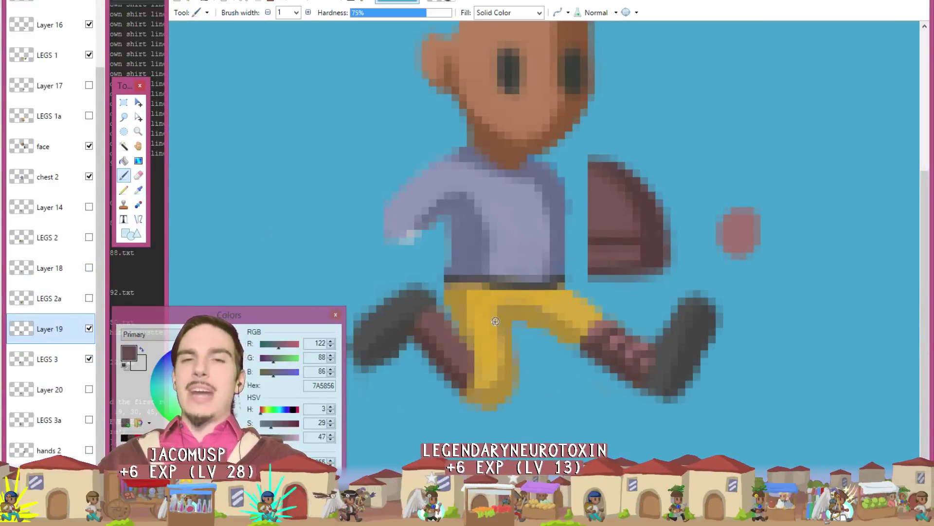
key(k)
click(652, 233)
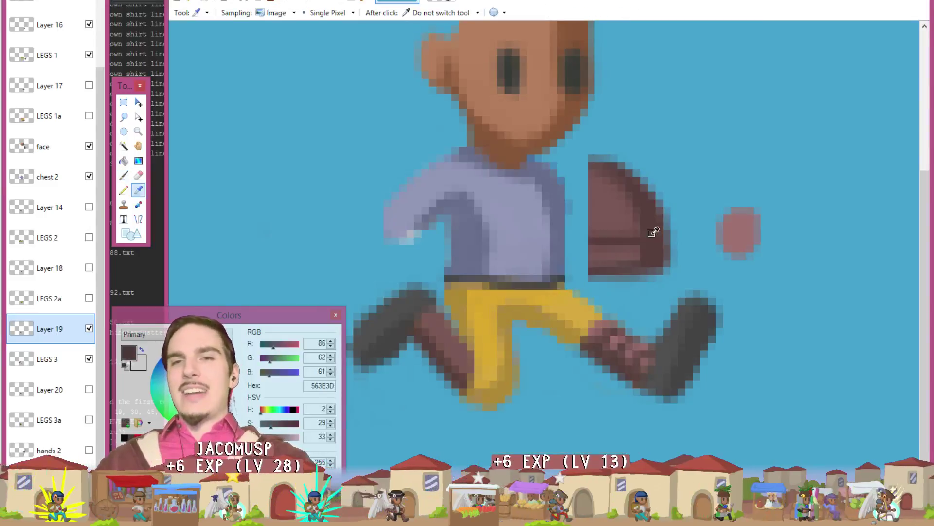
key(b)
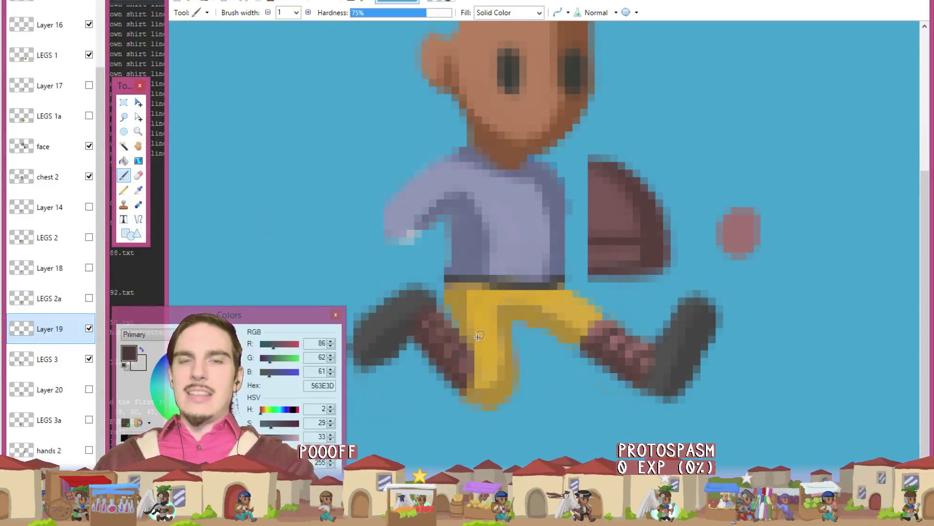
key(ctrl)
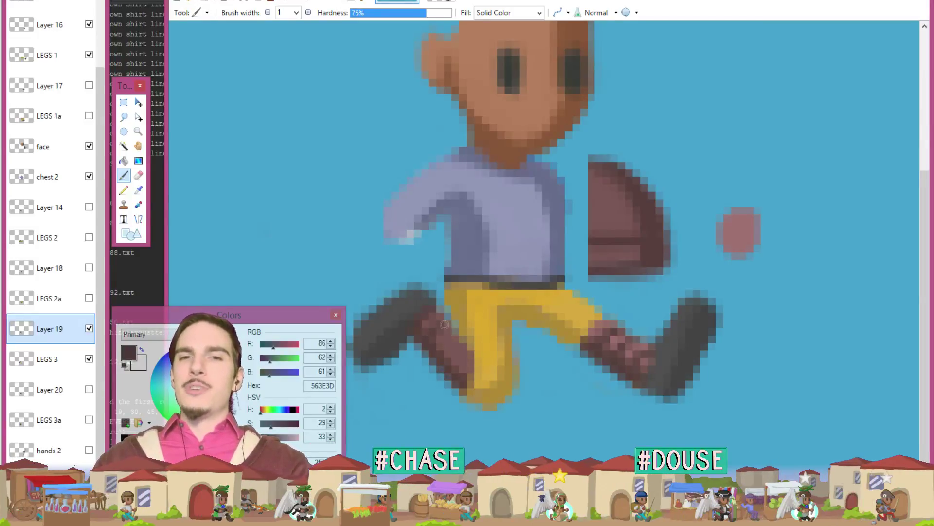
key(ctrl)
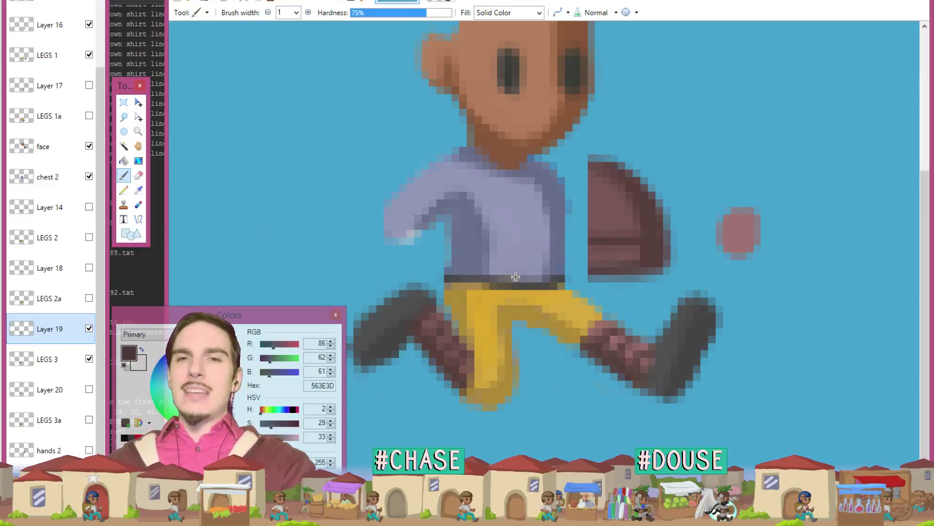
Step: Highlight the trailing calf's wraps in sampled pink A07272, switch to the Eraser for cleanup and save the image
key(k)
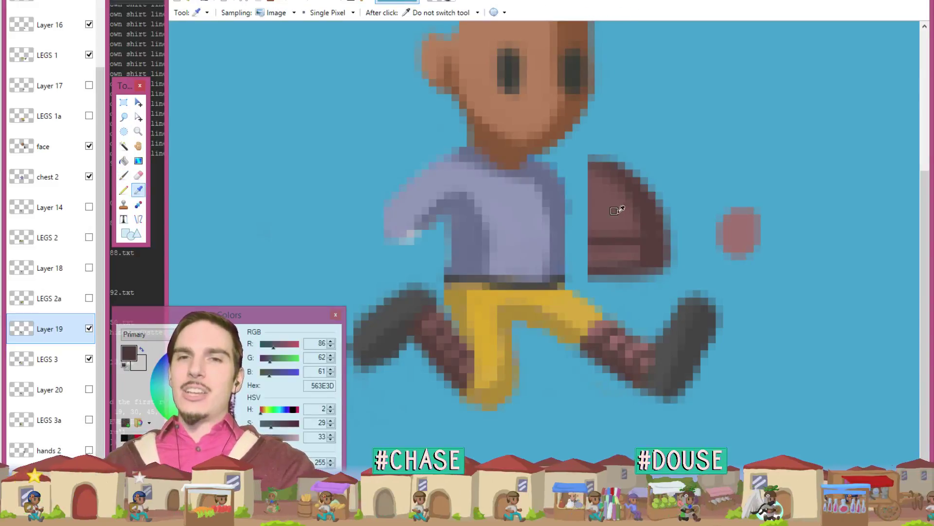
click(739, 227)
key(b)
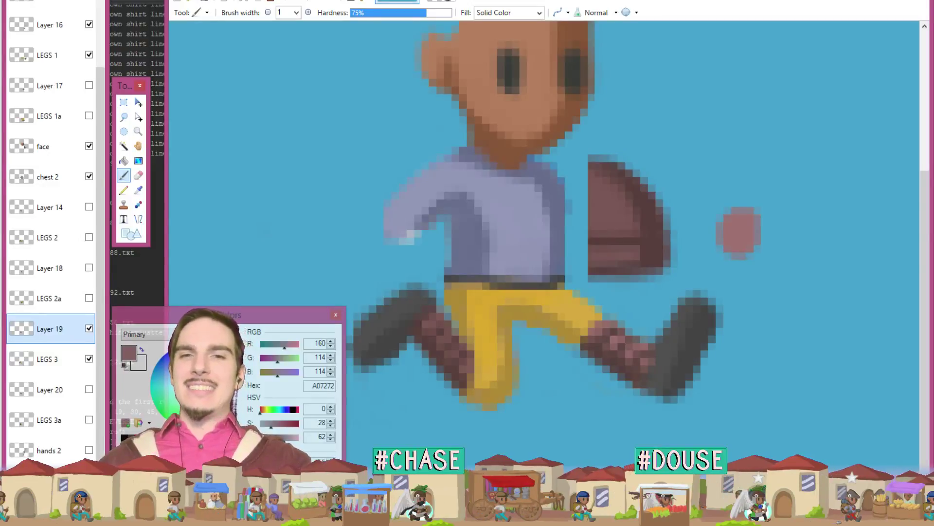
key(e)
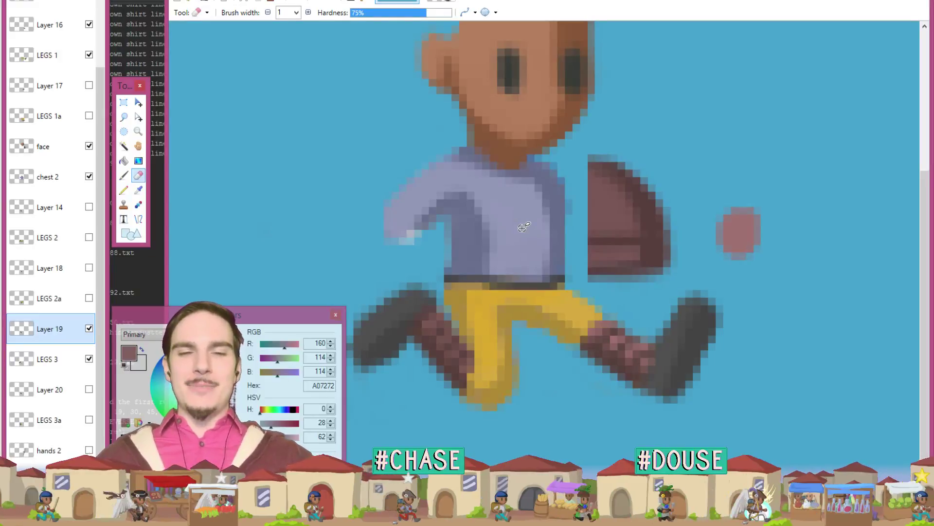
key(ctrl+s)
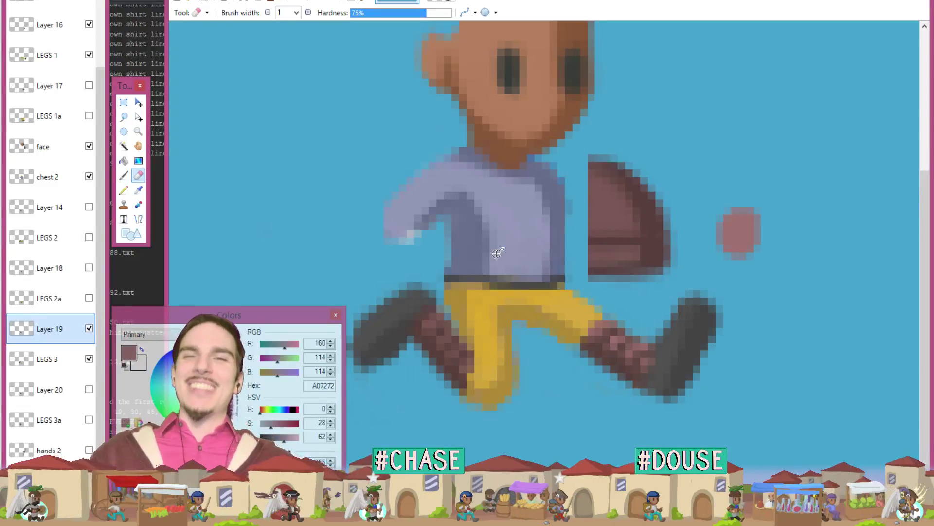
Step: Toggle the visibility of Layer 19, LEGS 3, Layer 20 and hands 2 to compare the trailing-leg artwork
click(89, 328)
click(89, 359)
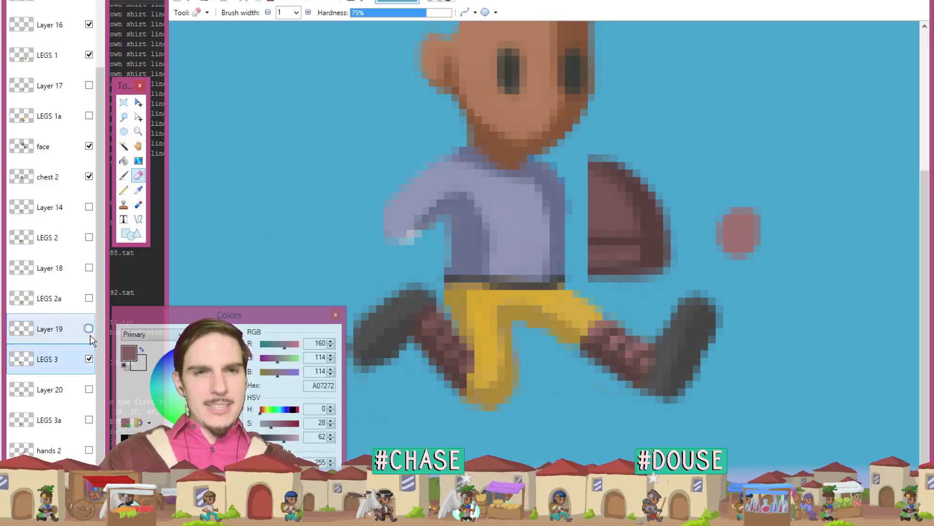
click(89, 359)
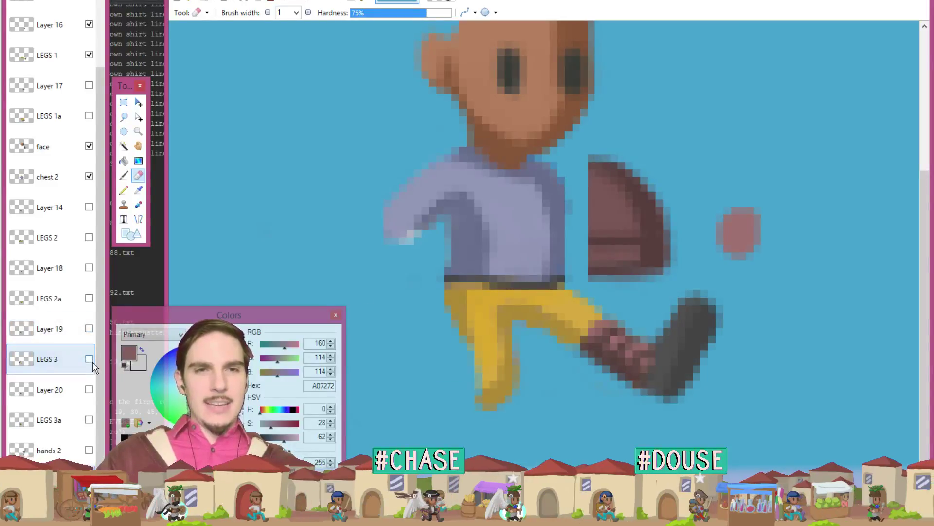
click(89, 329)
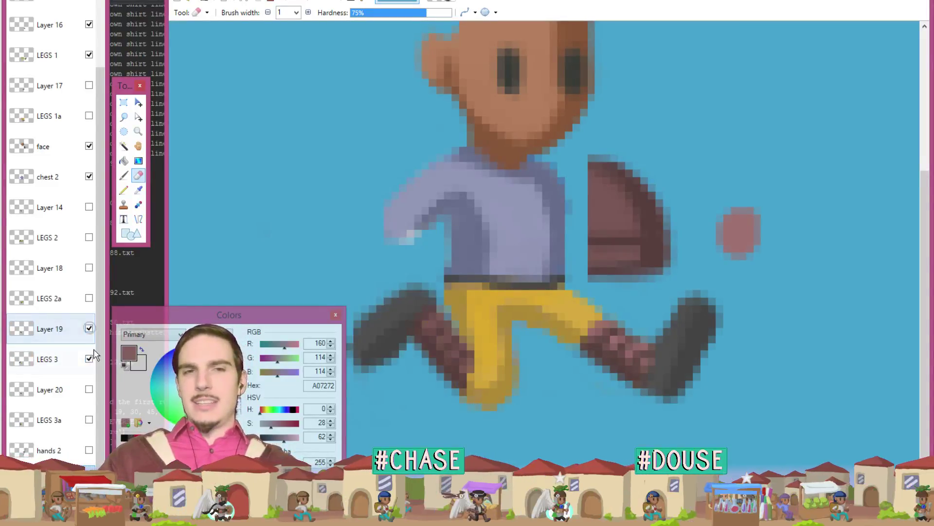
click(89, 359)
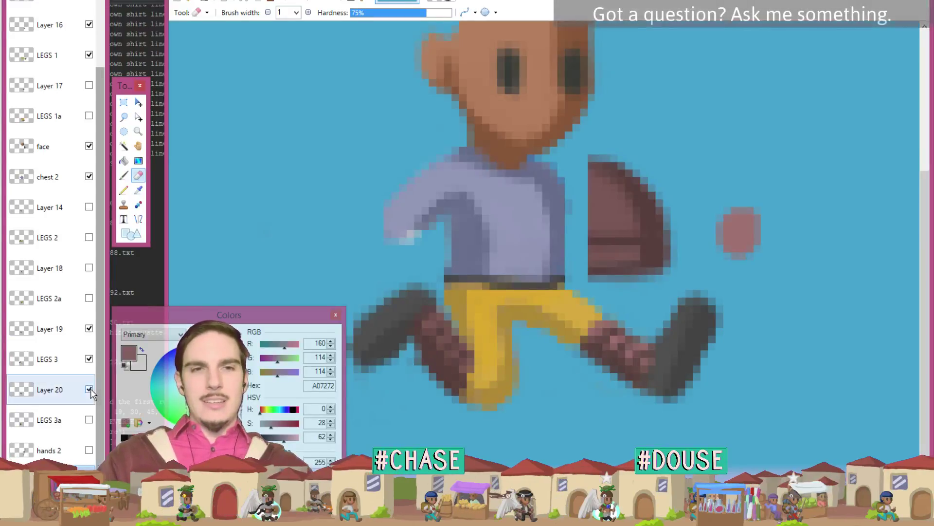
click(89, 359)
click(89, 328)
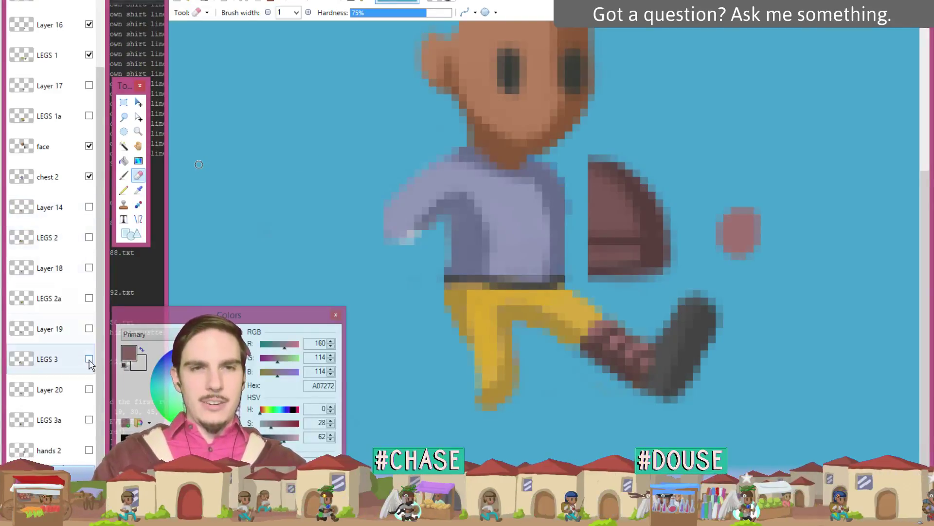
click(89, 449)
click(89, 450)
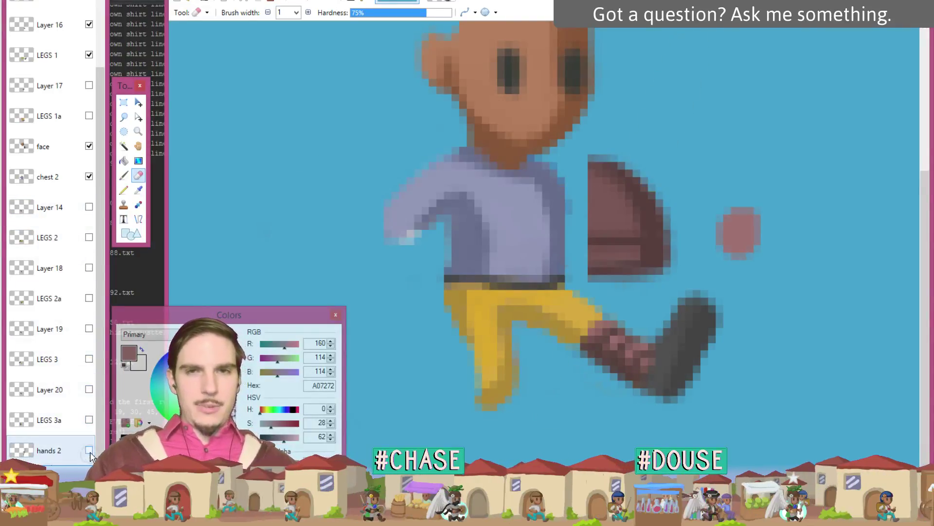
Step: Make the layers LEGS 3a, Layer 20, LEGS 3, Layer 19 and LEGS 2a visible together
click(90, 420)
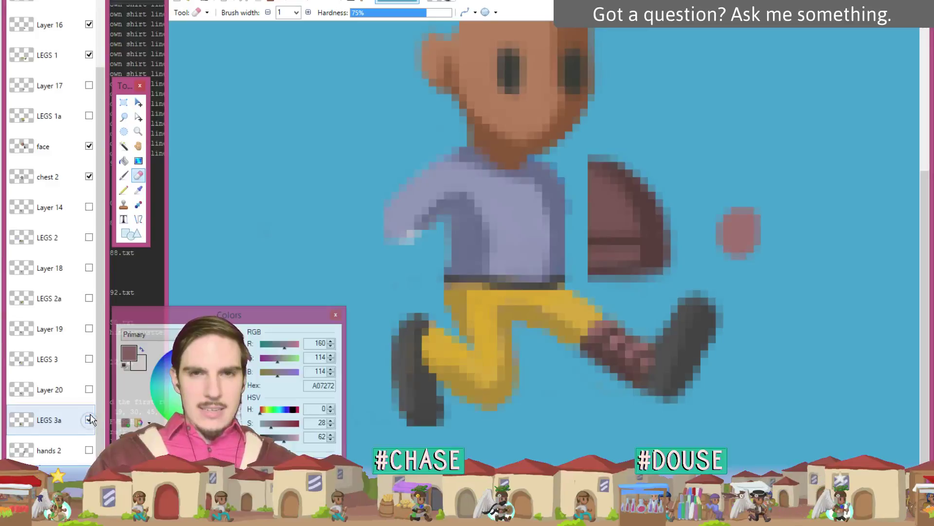
click(89, 388)
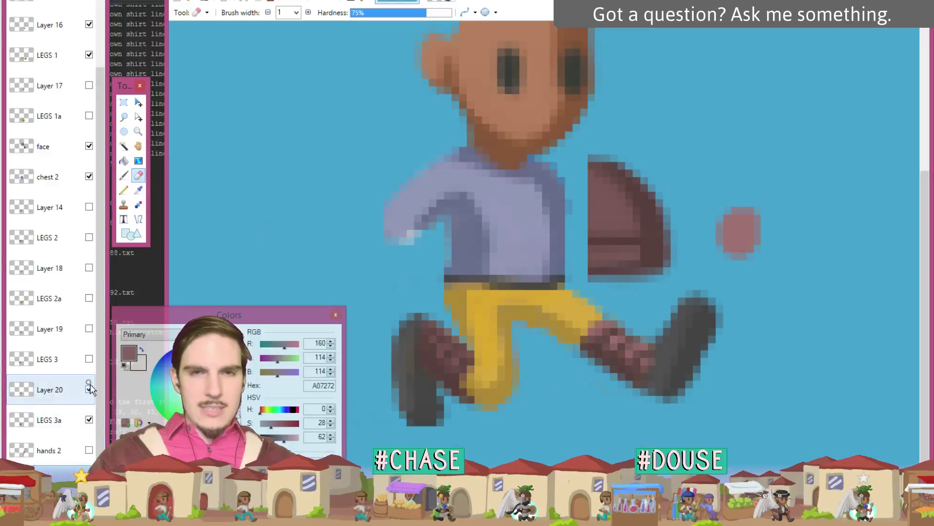
click(89, 359)
click(89, 328)
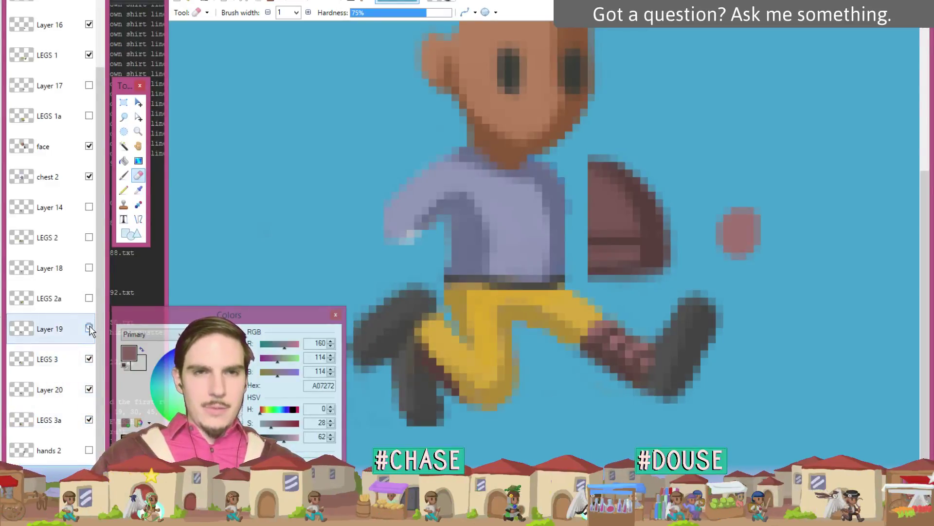
click(89, 298)
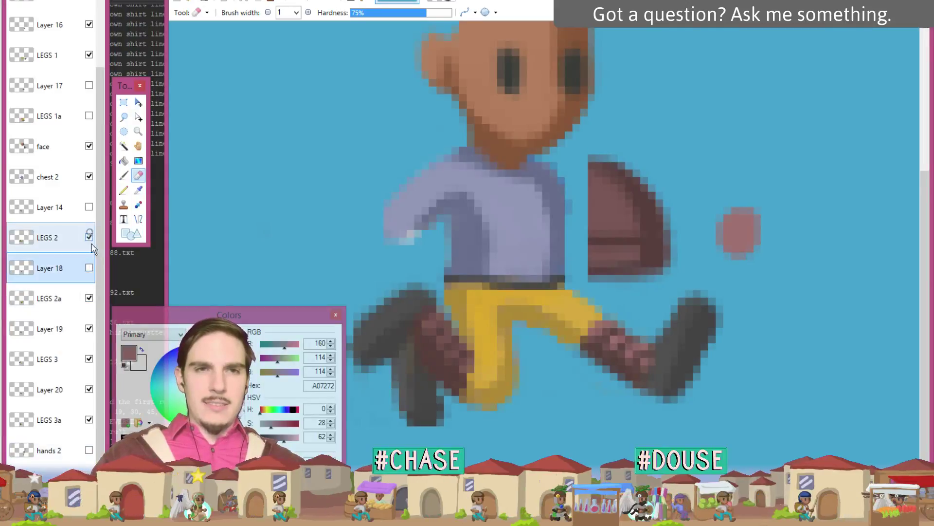
Step: Also show the layers LEGS 2, Layer 18, Layer 14, LEGS 1a and Layer 17
click(89, 237)
click(89, 267)
click(89, 206)
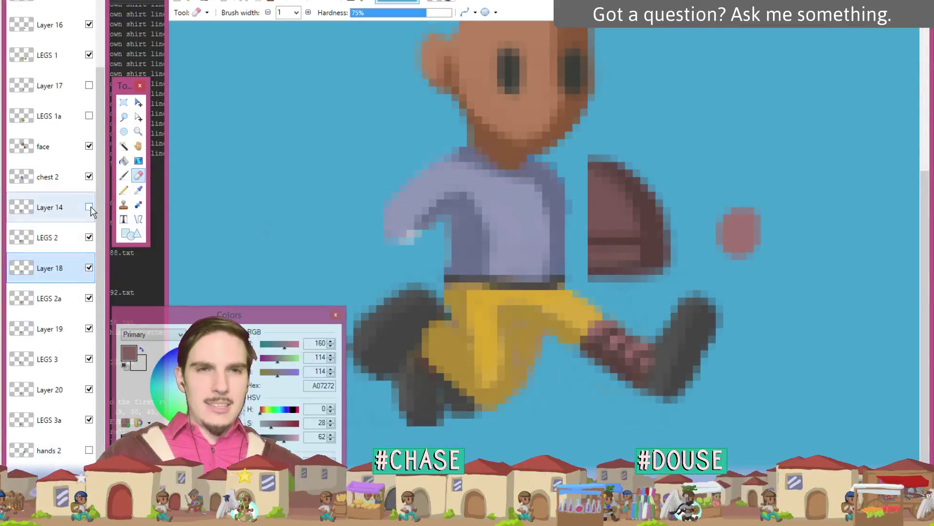
click(89, 116)
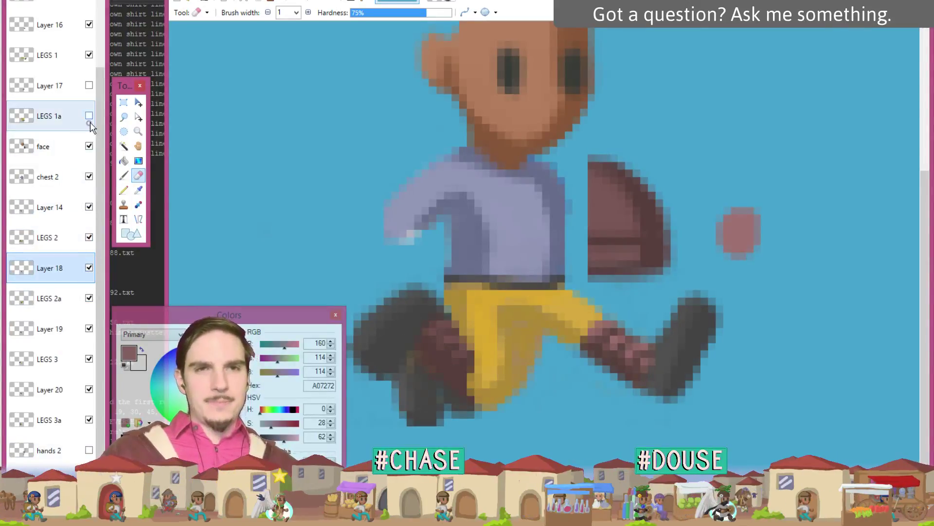
click(89, 86)
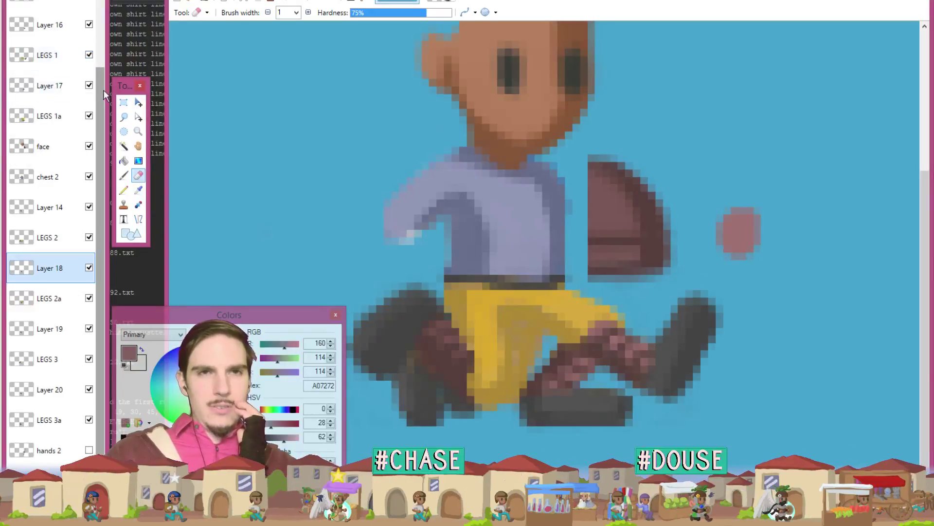
Step: Show the remaining leg layers LEGS 0a, Layer 15 and LEGS 0 so every leg pose overlaps
drag(103, 89, 109, 9)
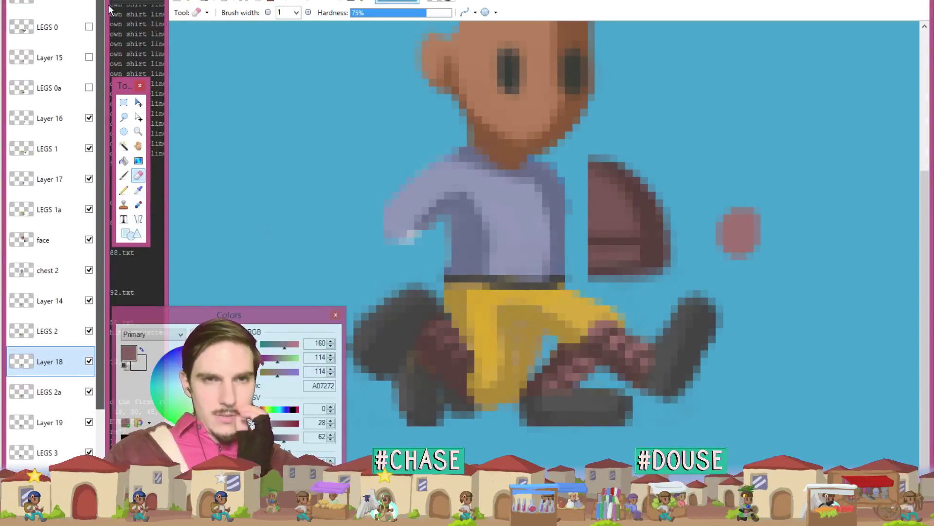
click(89, 88)
click(90, 57)
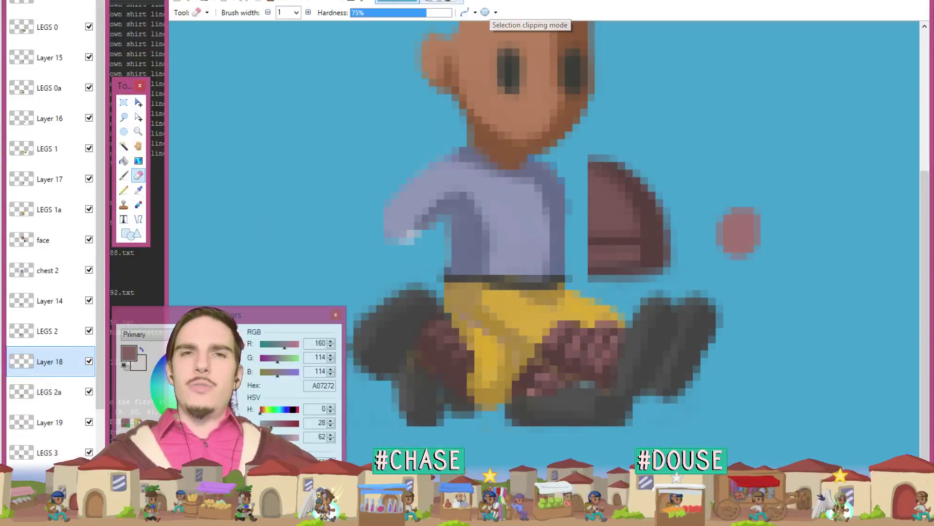
key(ctrl+Tab)
key(ctrl+Tab)
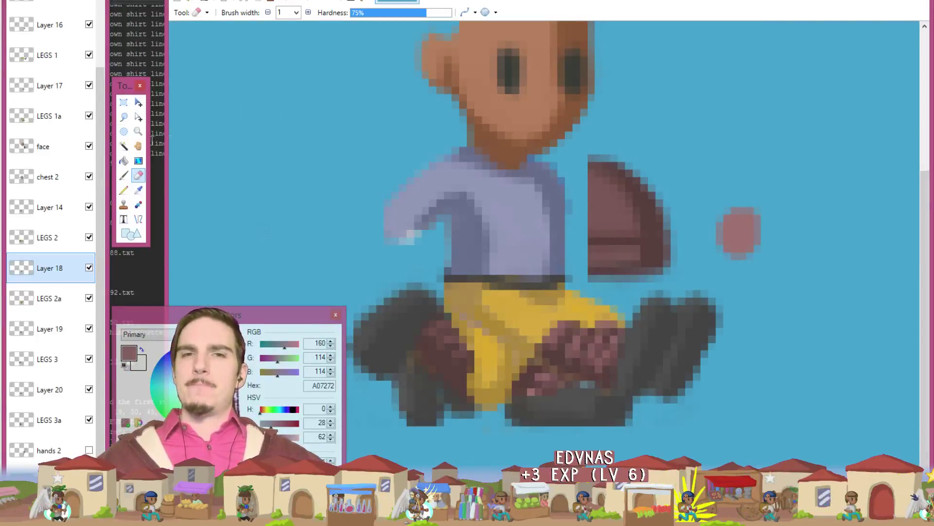
Step: Move the Colors window aside and make a rectangular selection enclosing all the overlapping legs and boots below the shirt
drag(291, 316, 250, 316)
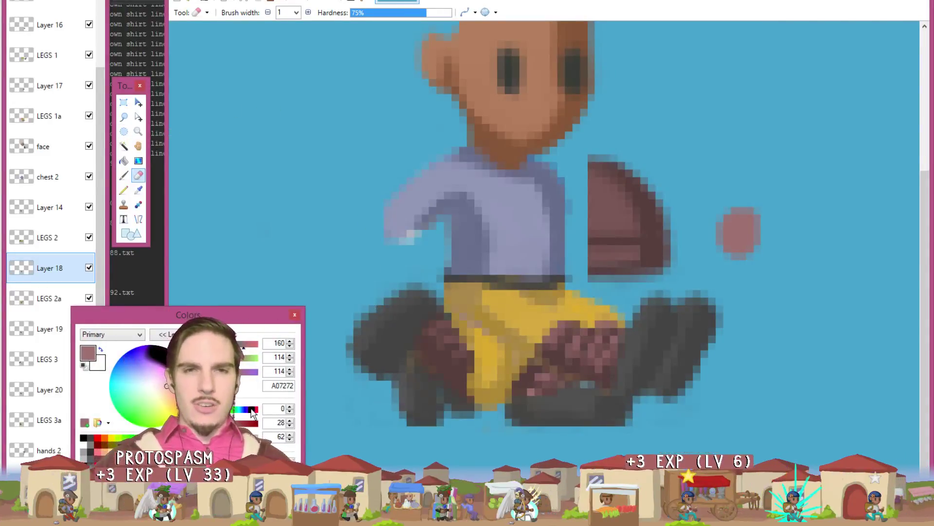
click(124, 103)
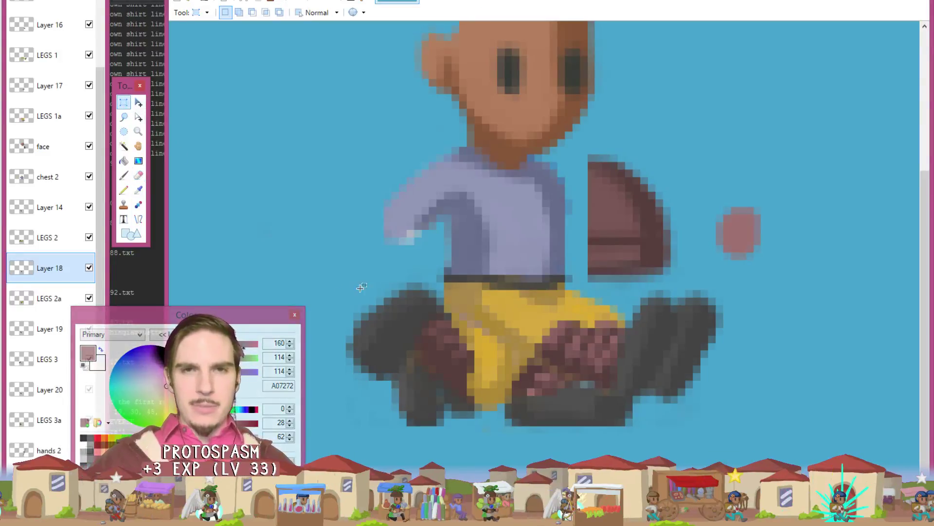
drag(357, 271, 718, 425)
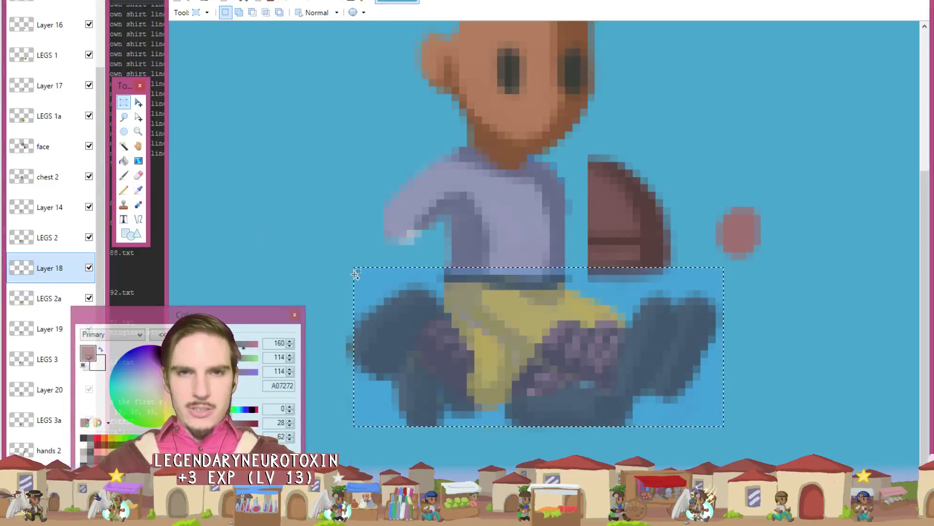
drag(361, 268, 349, 422)
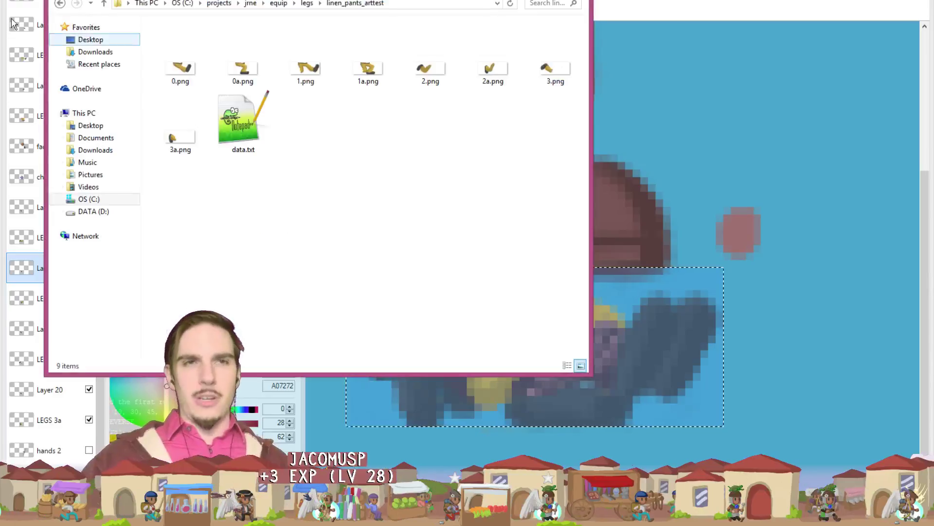
Step: Switch to File Explorer, open data.txt in the linen_pants_arttest folder to read its values, and close the file
key(alt+Tab)
click(257, 122)
double_click(257, 121)
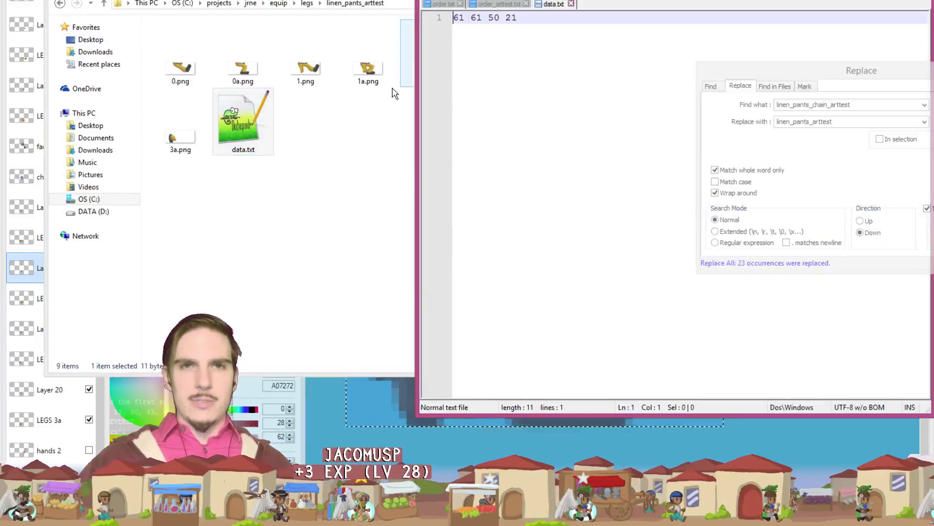
click(571, 4)
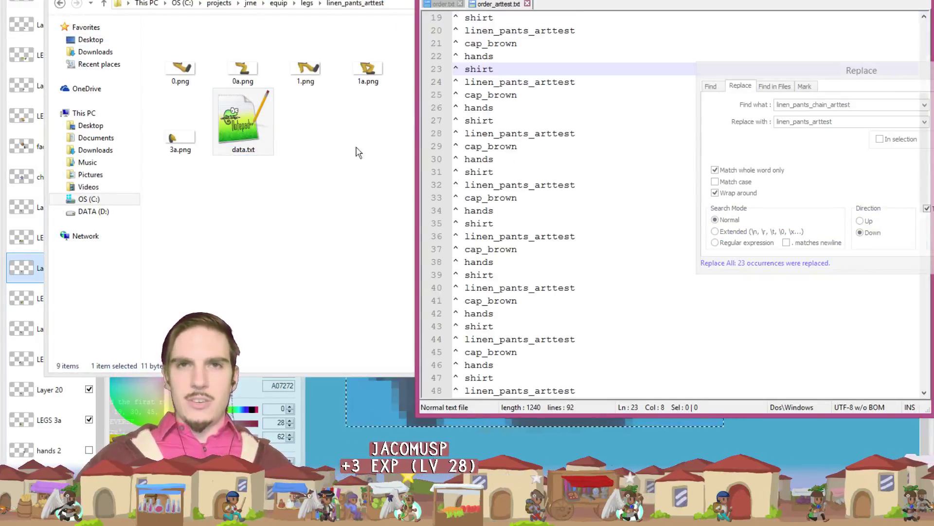
key(alt+Tab)
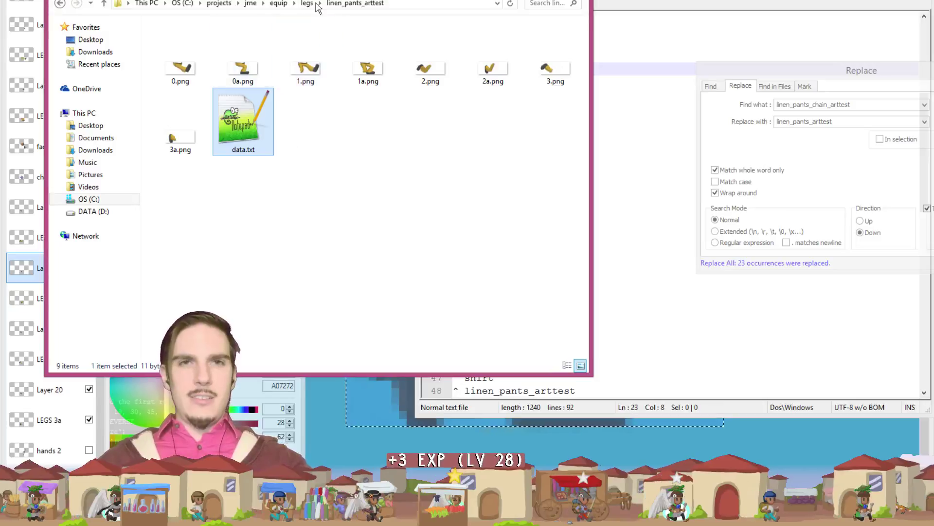
Step: Create a folder named leg_wraps_arttest inside the legs equipment folder and paste the copied data.txt into it
click(306, 4)
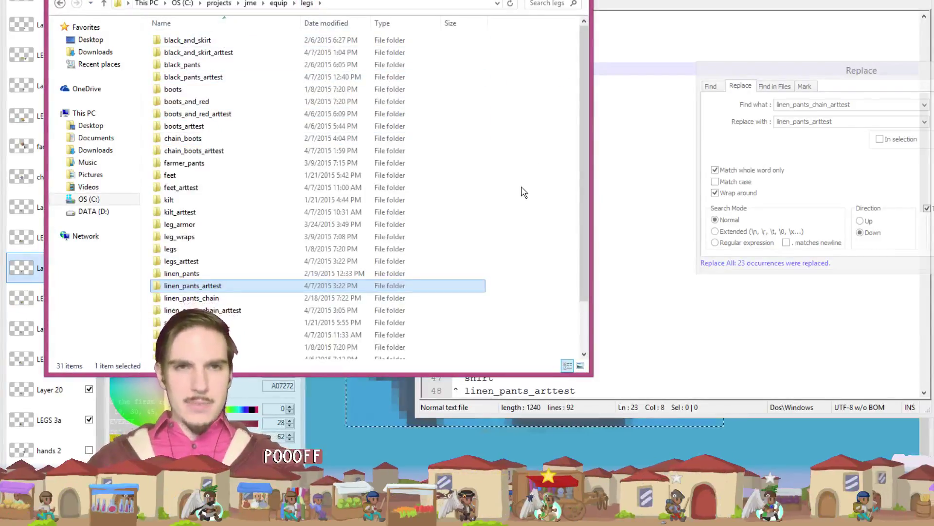
click(209, 237)
right_click(520, 175)
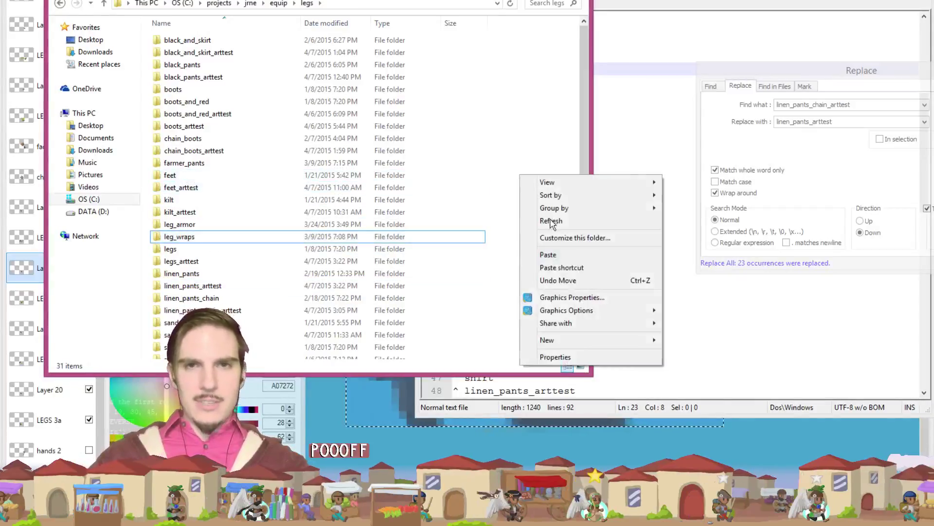
mouse_move(569, 340)
click(681, 338)
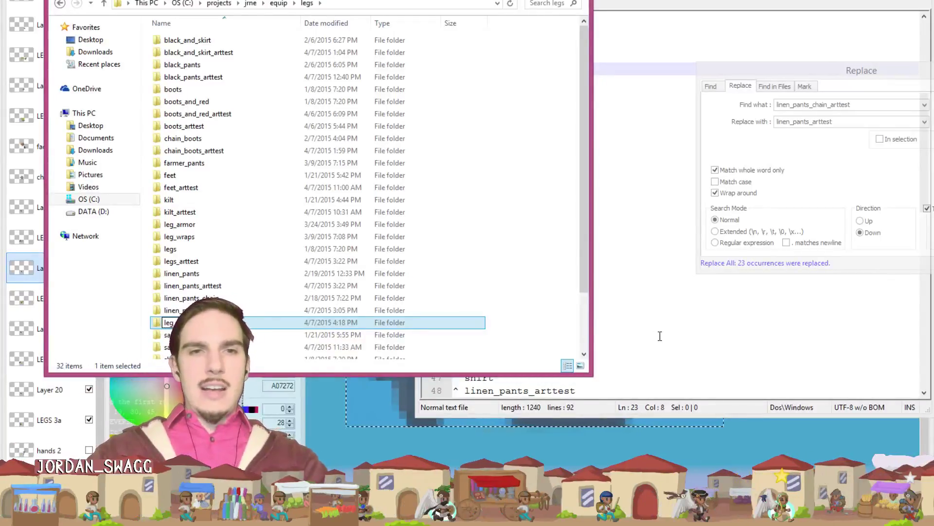
text(leg_wraps_arttest)
key(Return)
key(Return)
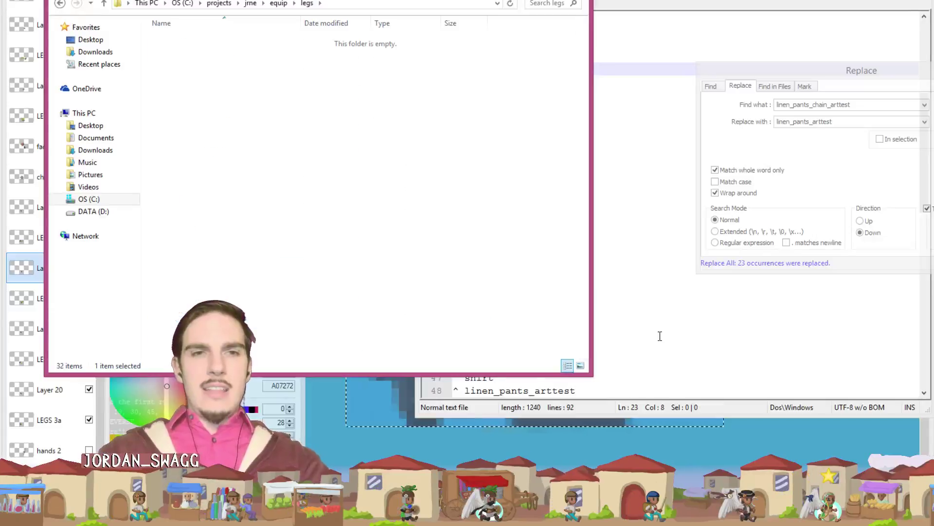
key(ctrl+v)
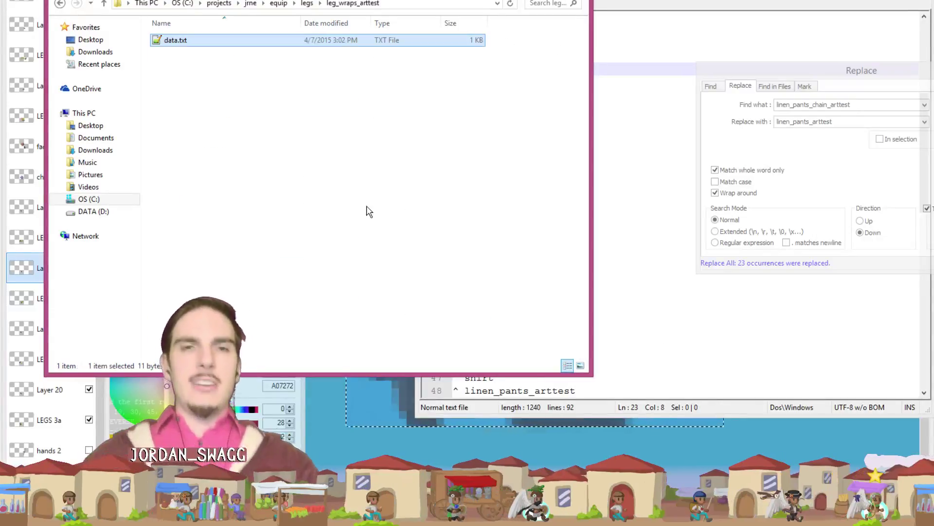
Step: Switch back to Paint.NET and merge Layer 15 down into LEGS 0a
key(alt+Tab)
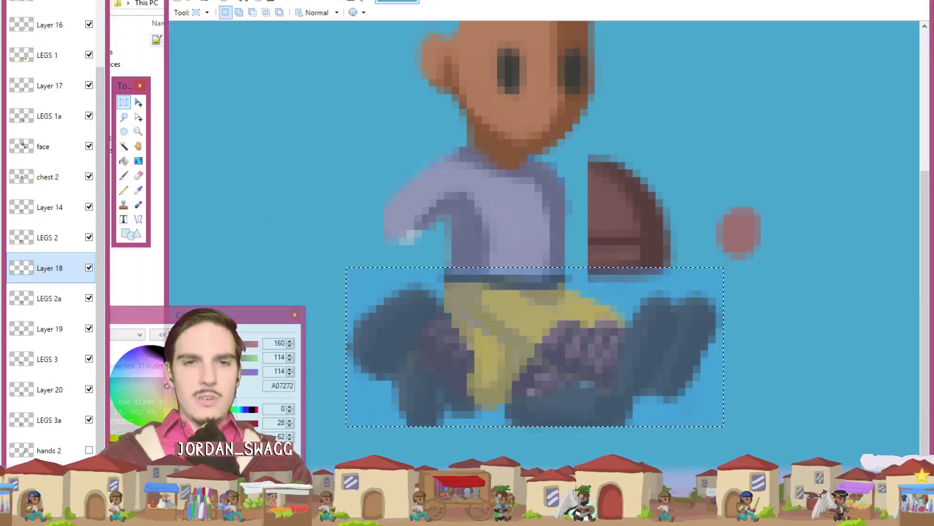
scroll(70, 102, up, 3)
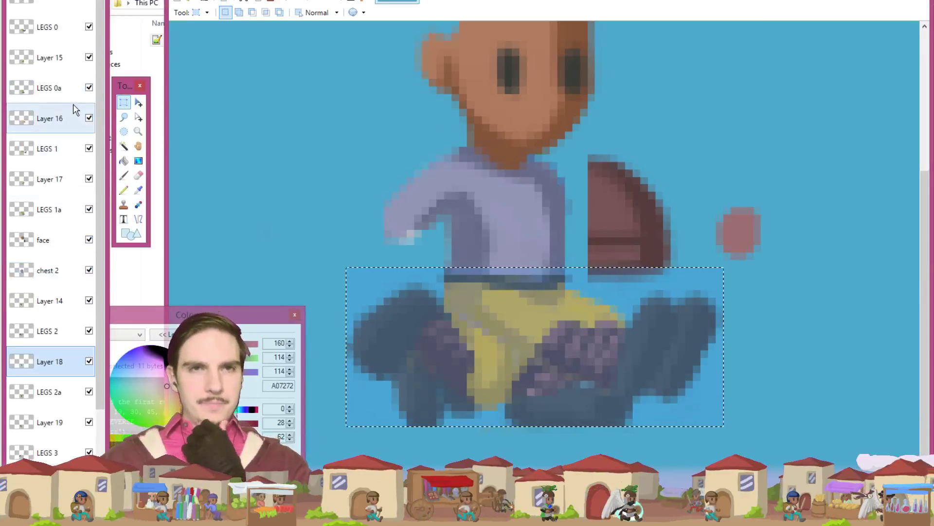
click(64, 64)
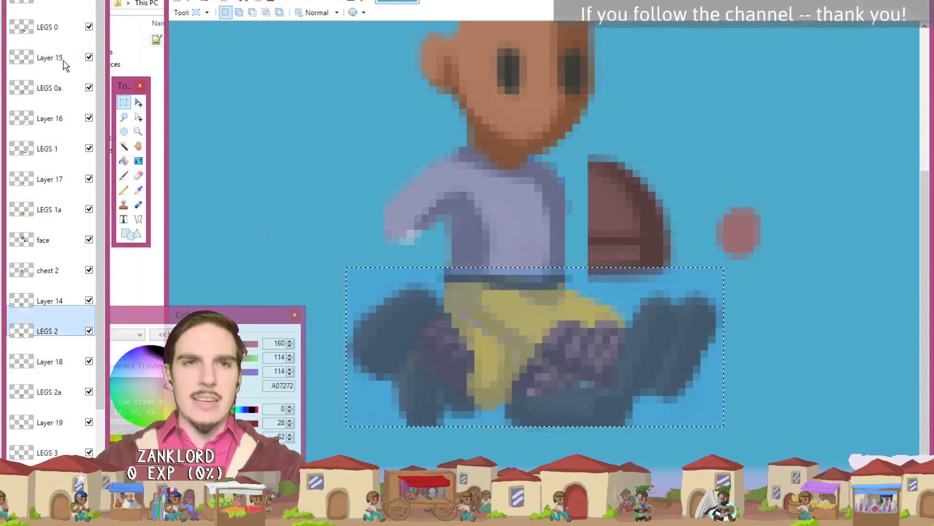
key(ctrl+shift+Delete)
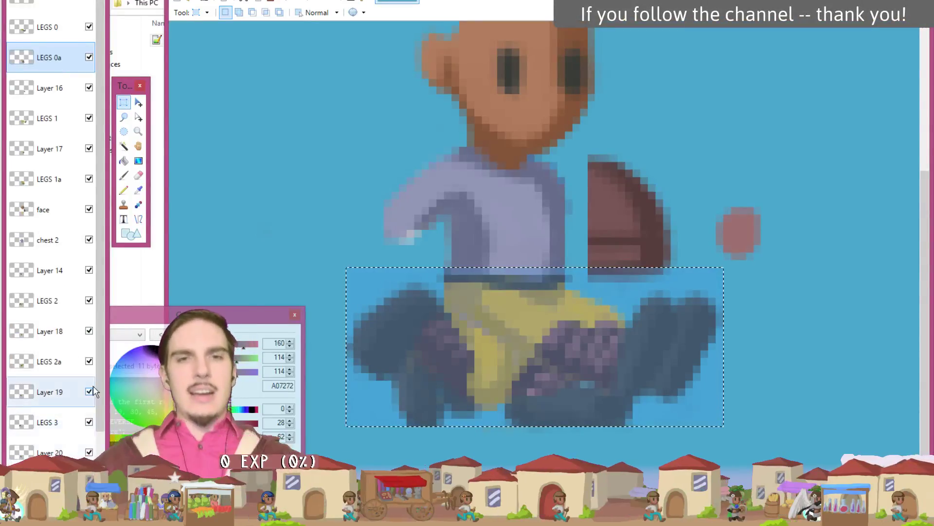
Step: Copy the selected legs area of the LEGS 0 layer into a new image sized to the copied content
click(45, 34)
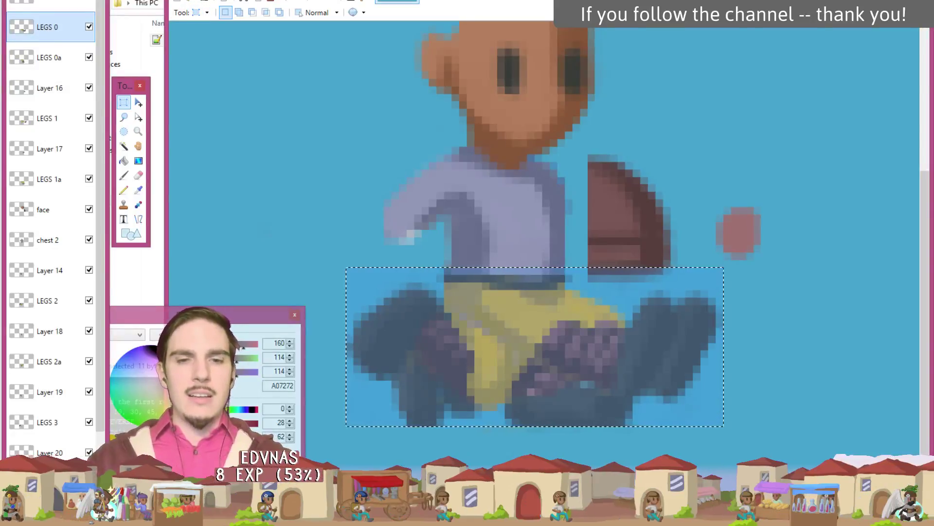
key(ctrl+n)
key(Return)
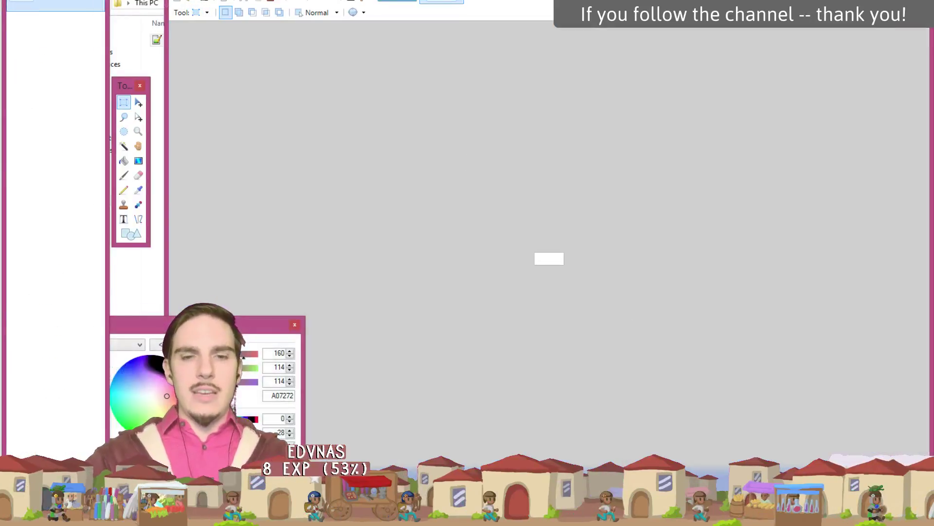
key(ctrl+v)
Step: Save the new image as a PNG named 0 in equip\legs\leg_wraps_arttest with auto-detected bit depth
key(ctrl+s)
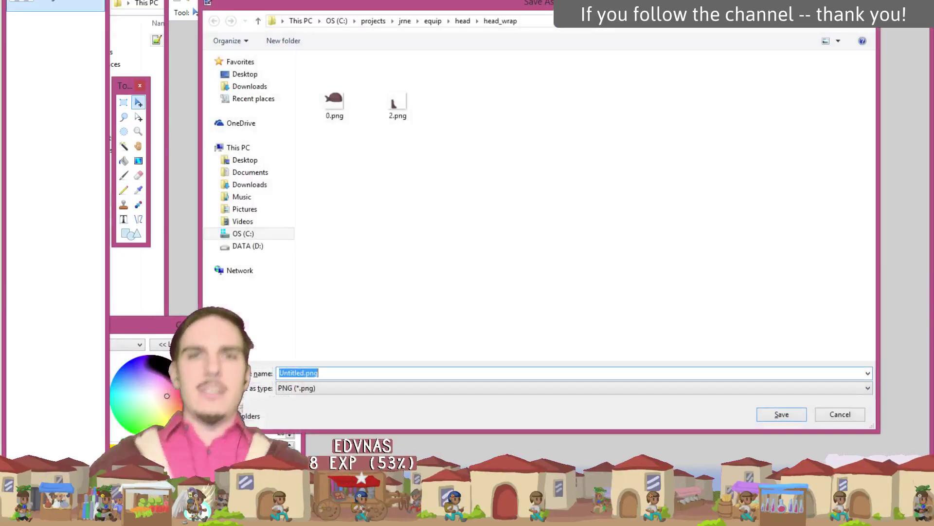
click(432, 22)
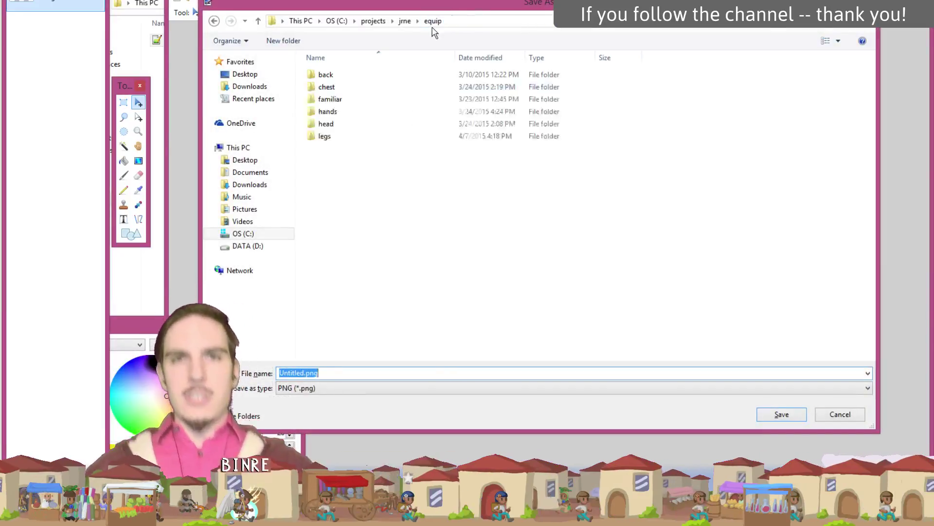
click(369, 138)
double_click(369, 139)
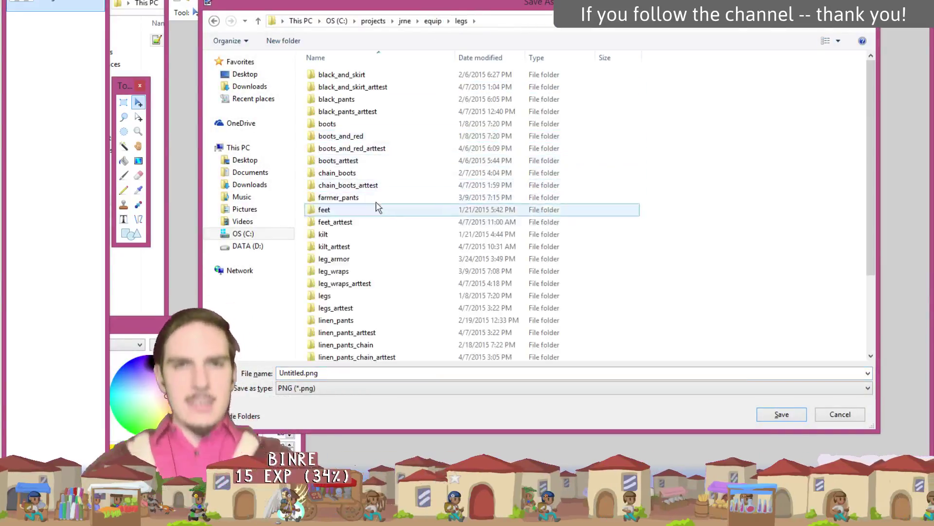
double_click(377, 283)
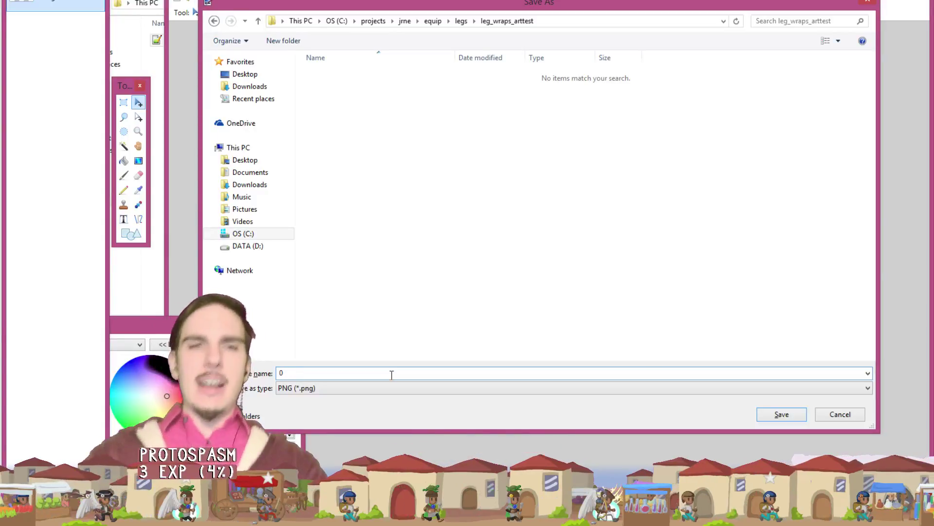
key(Return)
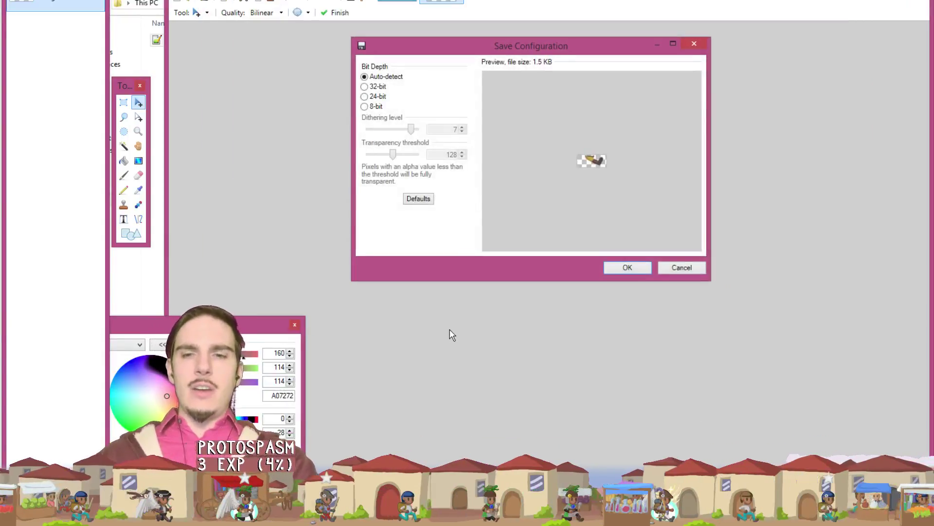
key(Return)
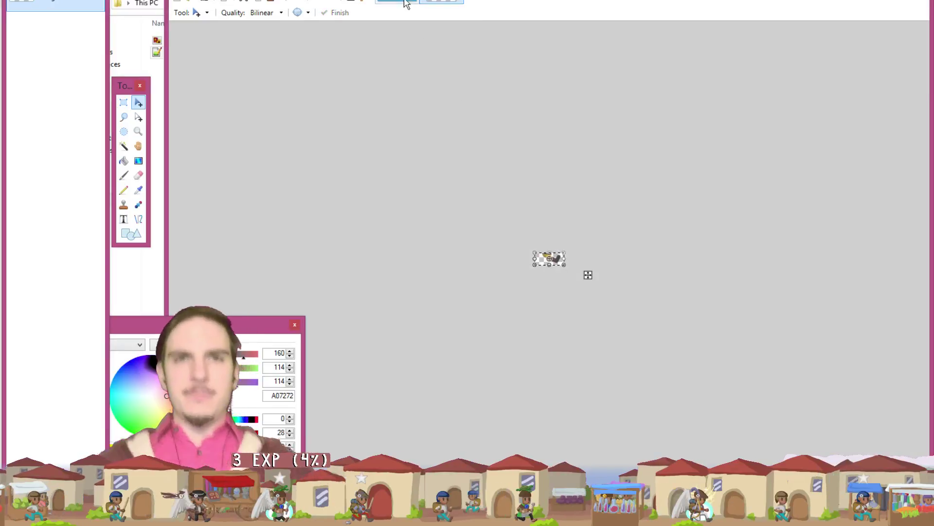
Step: Copy the merged LEGS 0a legs from the character image into a new image, undoing the Layer 15 merge in the character image
click(406, 4)
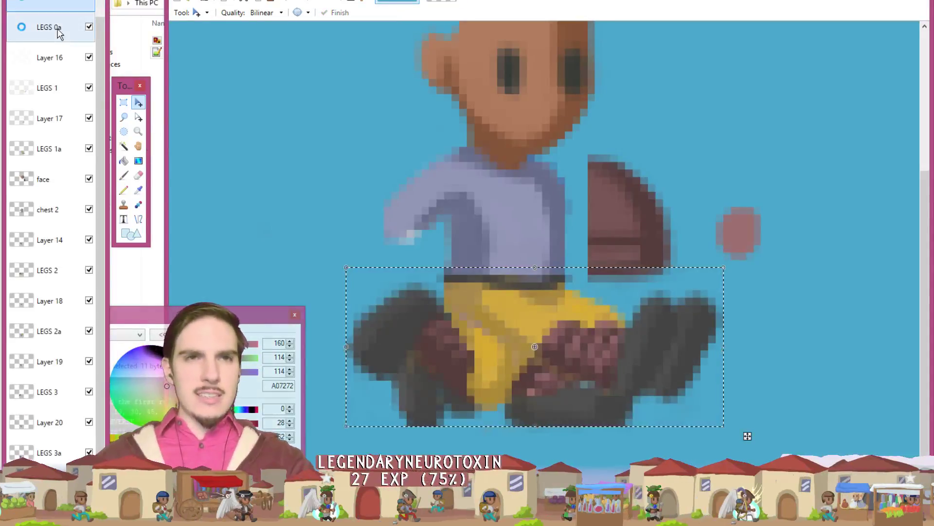
click(59, 31)
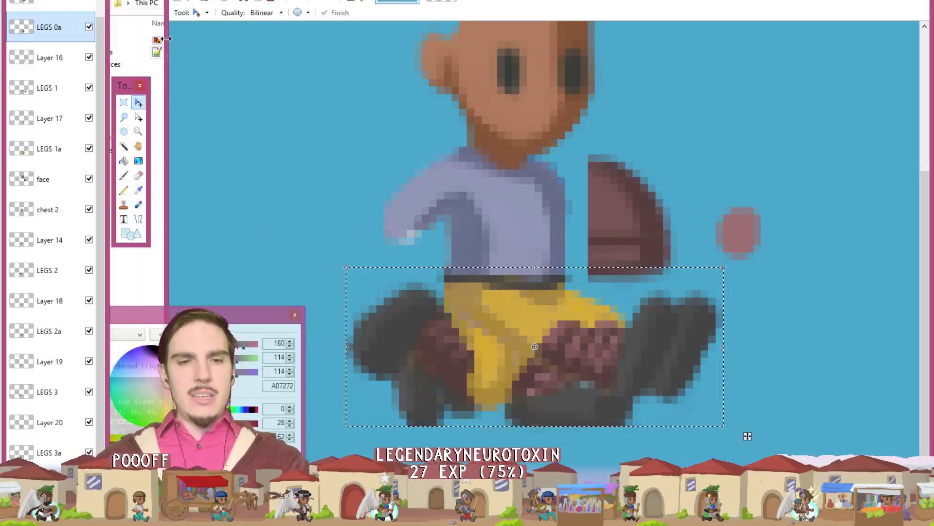
key(ctrl+shift+n)
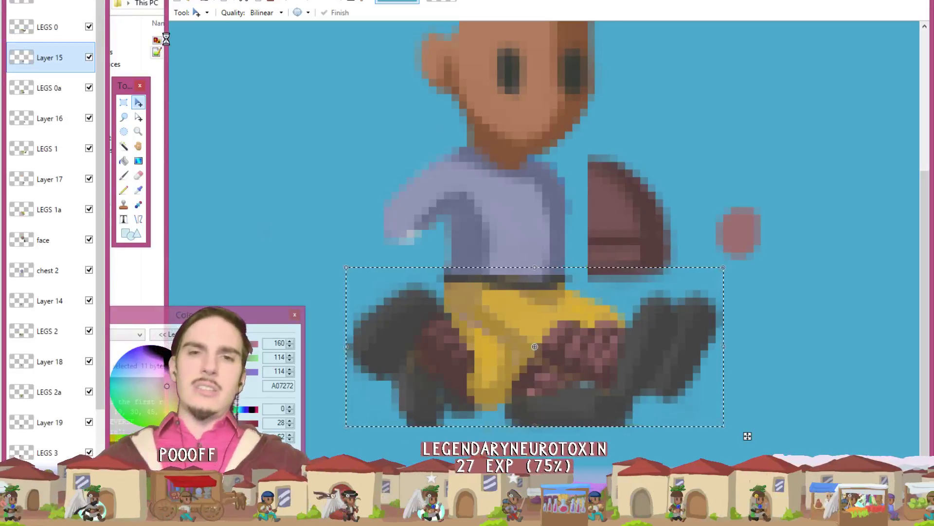
key(ctrl+n)
key(Return)
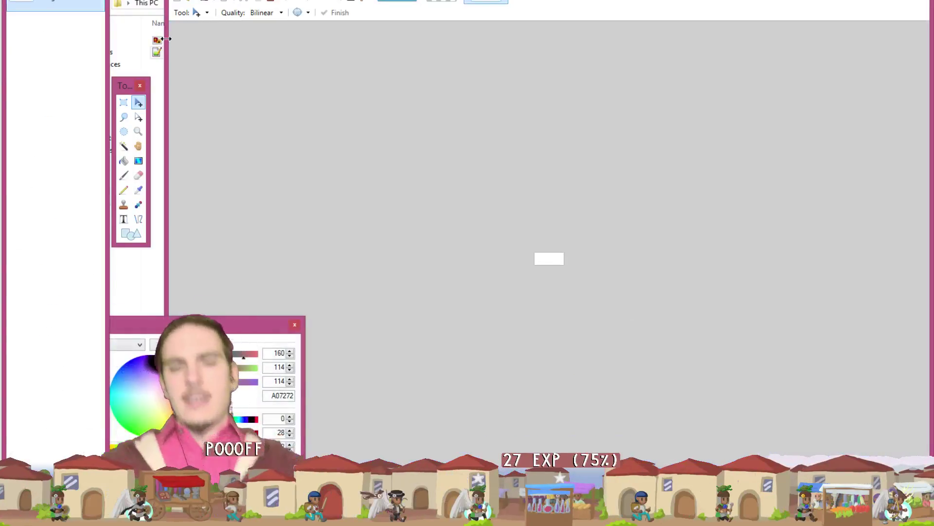
Step: Save the new LEGS 0a image as 0a.png in leg_wraps_arttest with the default PNG settings
key(ctrl+s)
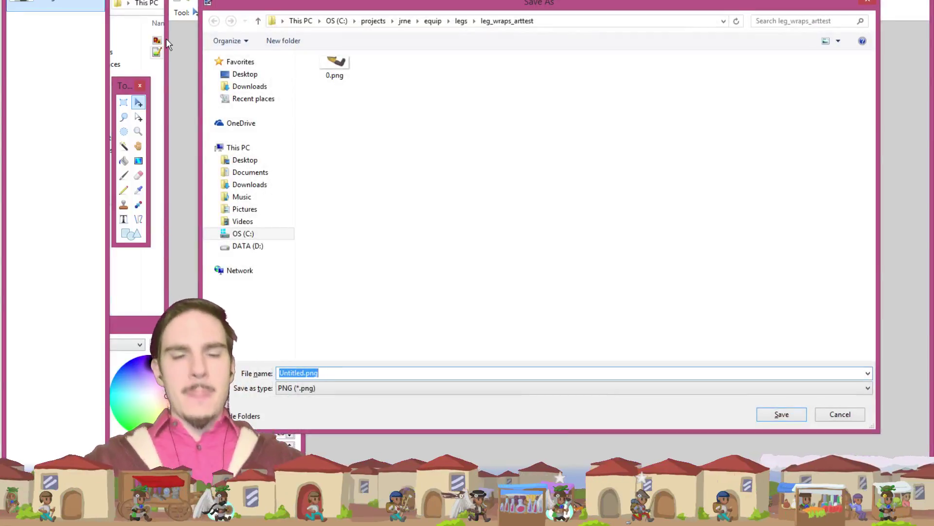
text(1)
key(Return)
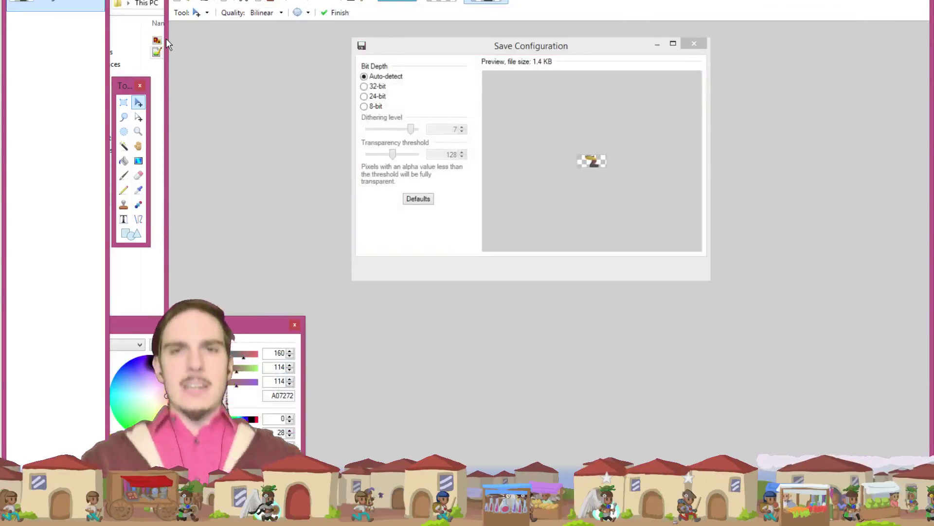
key(Return)
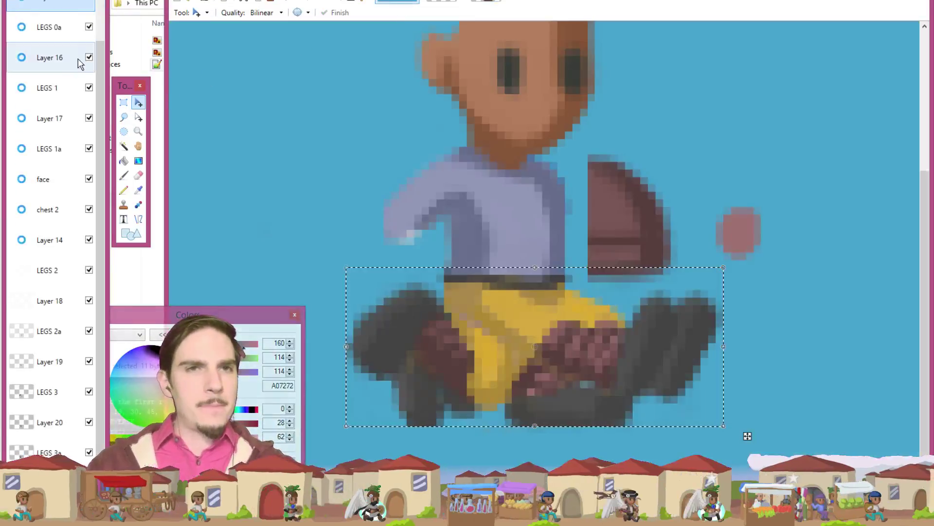
Step: Merge Layer 16 down into LEGS 1 to copy the combined legs into a new image, undoing the merge in the character image
click(78, 61)
scroll(63, 73, up, 2)
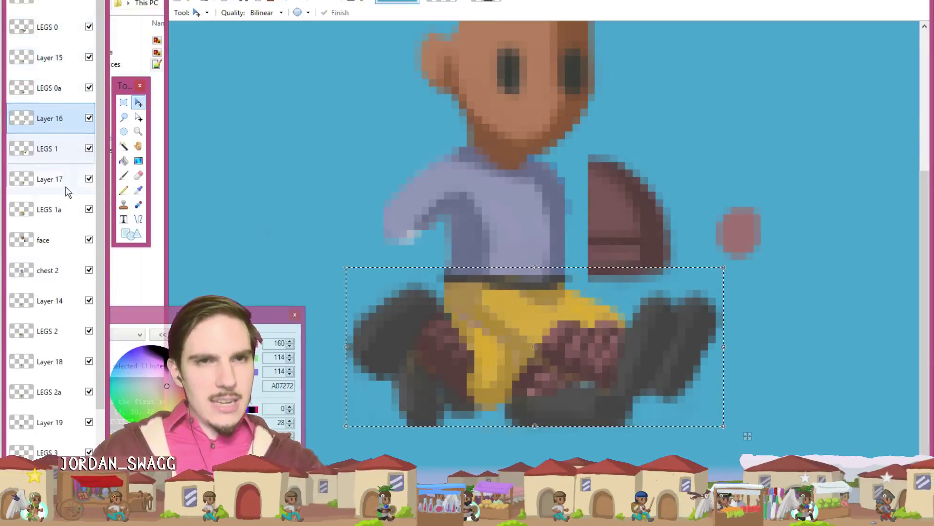
key(ctrl+shift+Delete)
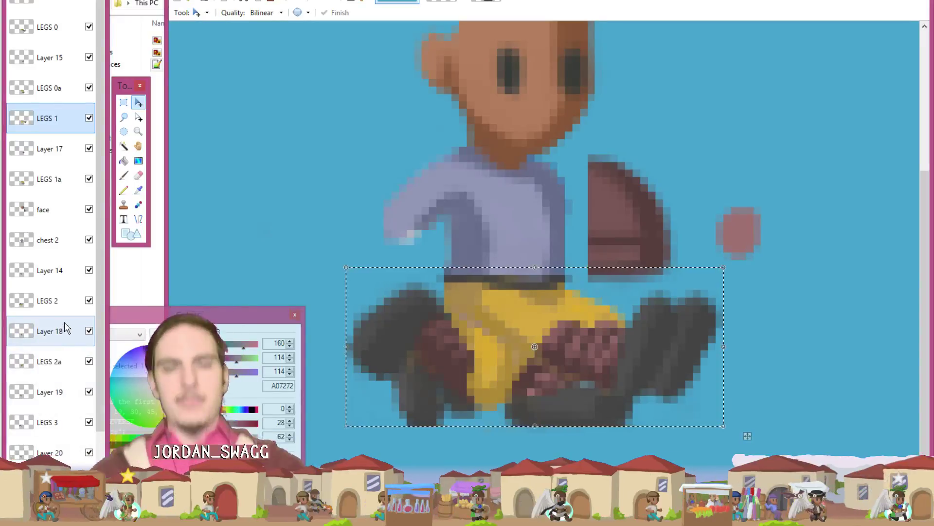
key(ctrl+n)
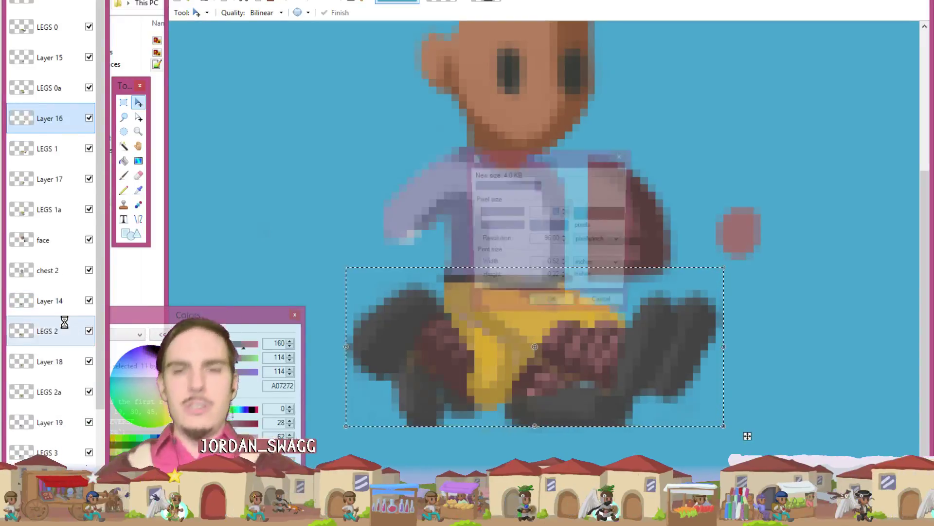
key(Return)
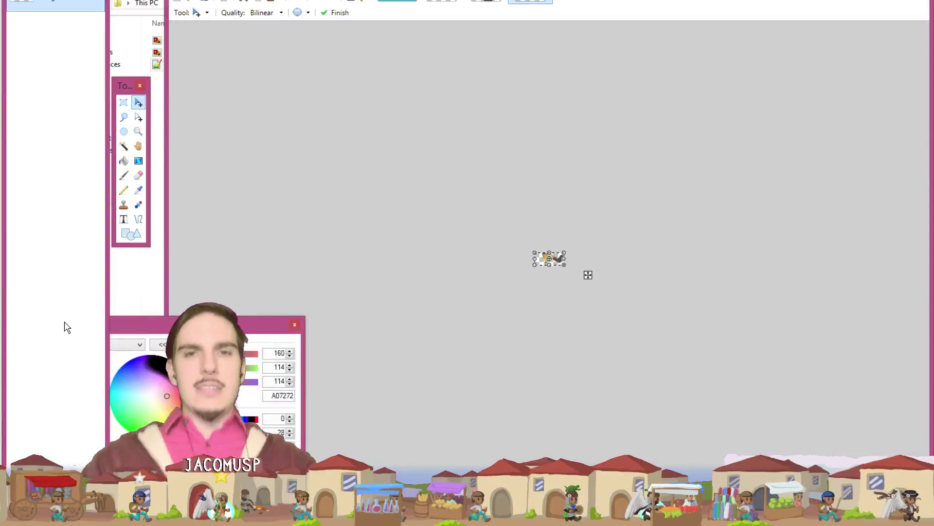
Step: Save the new LEGS 1 image as a PNG named 1 in leg_wraps_arttest with the default settings
key(ctrl+s)
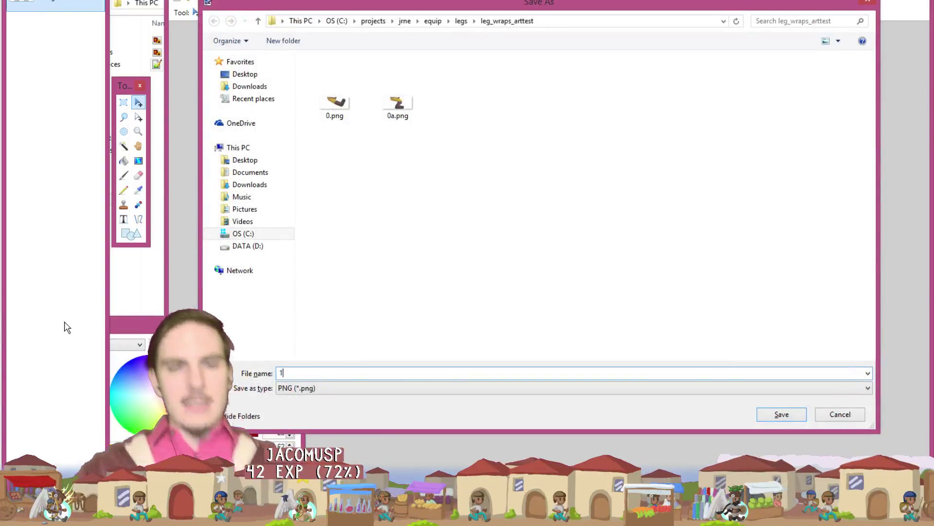
key(Return)
key(Return)
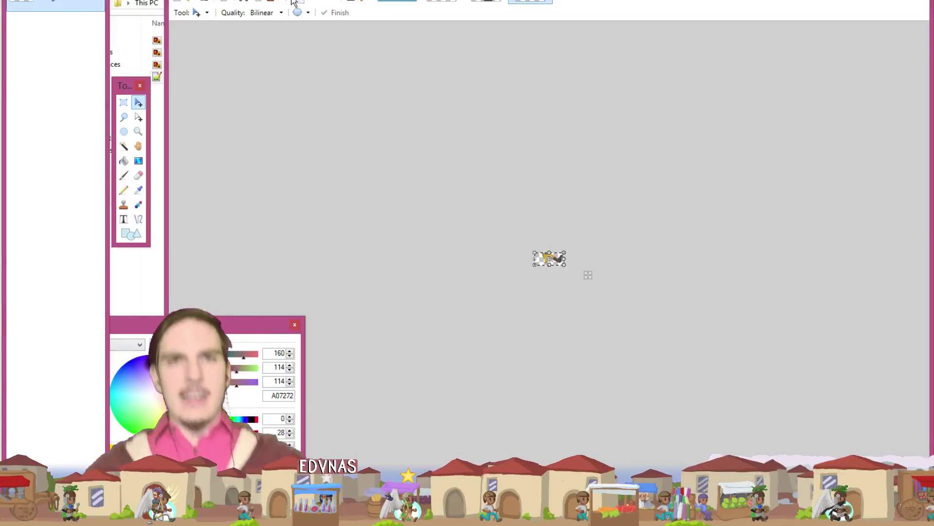
Step: Merge Layer 17 down into LEGS 1a to copy the combined legs into a new image, undoing the merge in the character image
click(387, 1)
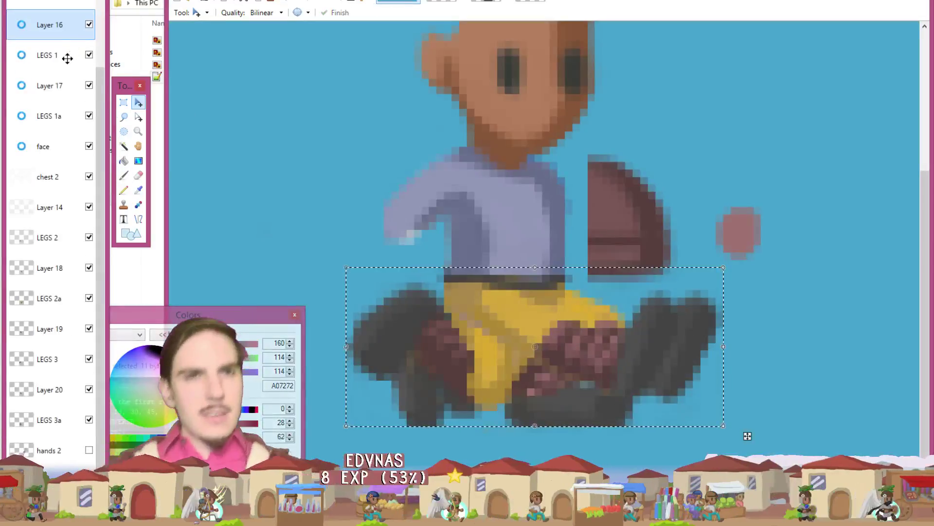
click(66, 88)
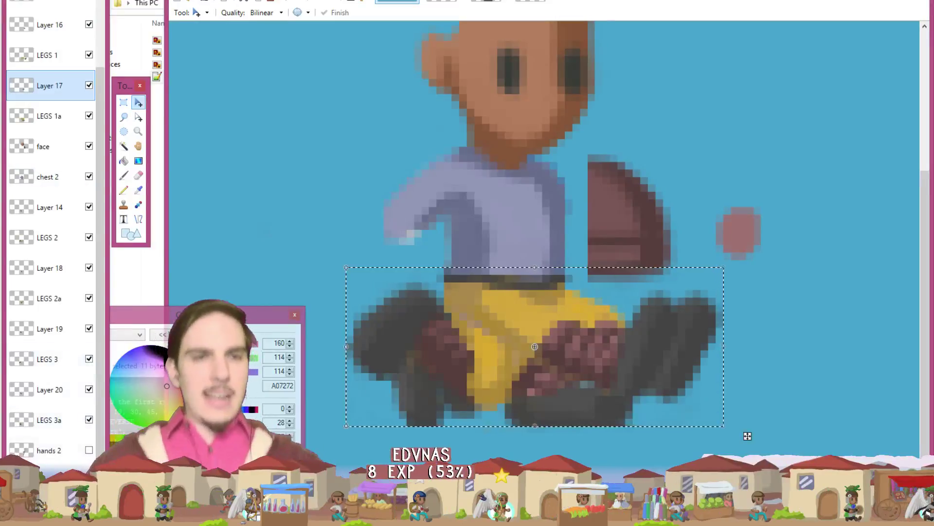
key(ctrl+m)
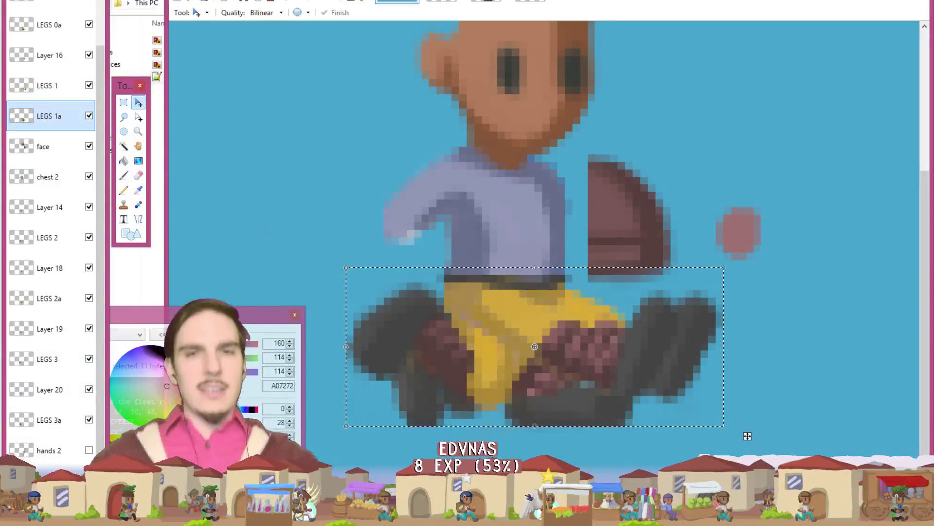
key(ctrl+z)
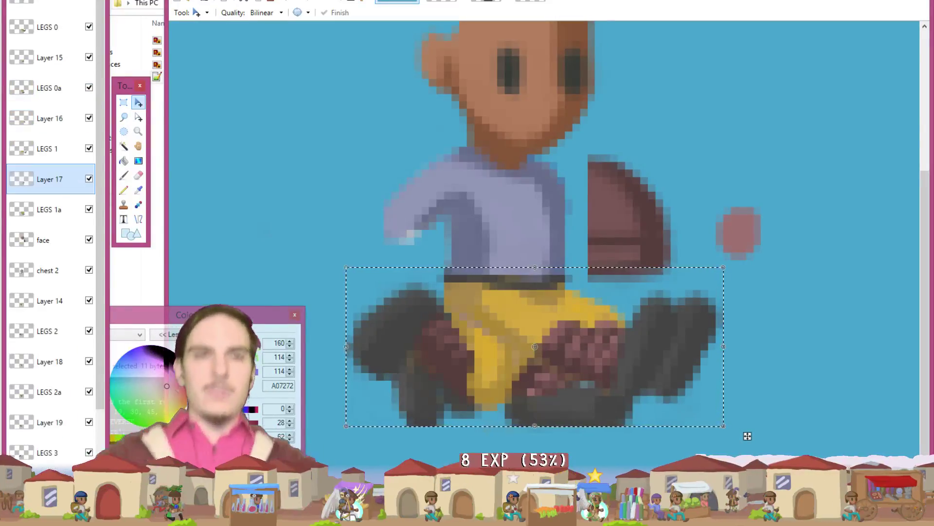
key(ctrl+n)
key(Return)
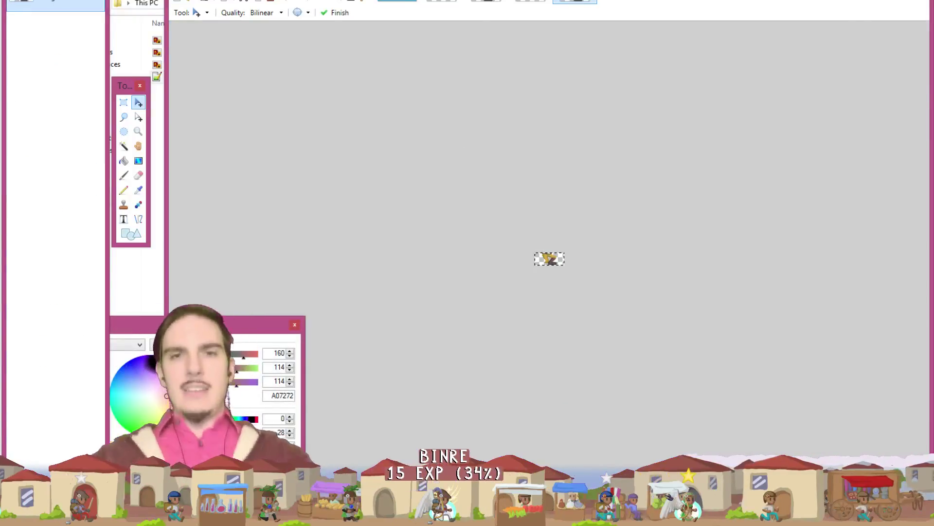
Step: Save the new LEGS 1a image as a PNG named 1a in leg_wraps_arttest with the default settings
key(ctrl+s)
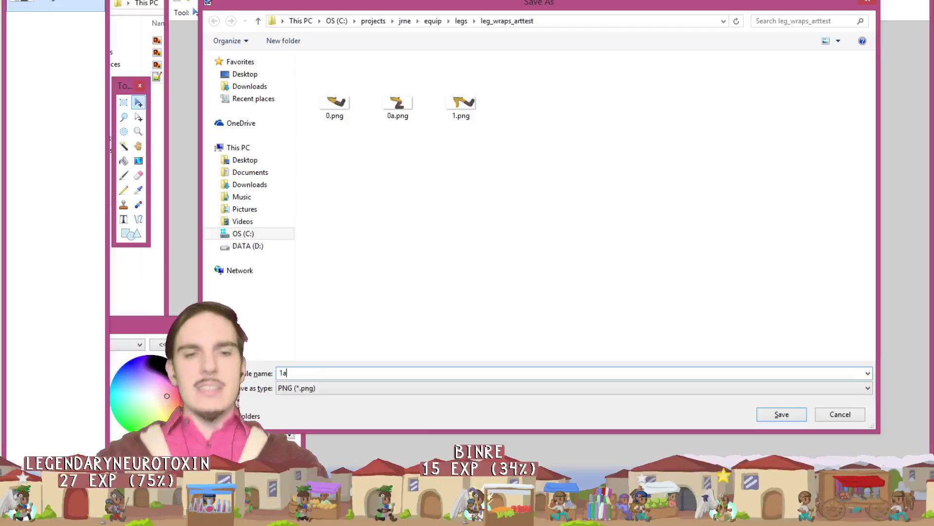
key(Return)
key(Return)
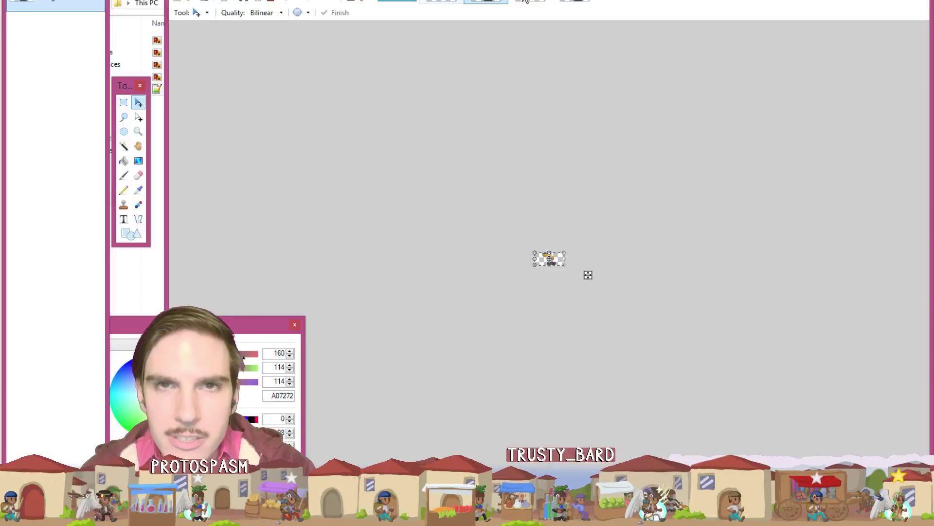
Step: Merge Layer 18 down into LEGS 2a to copy the combined legs into a new image, undoing the merge in the character image
click(409, 2)
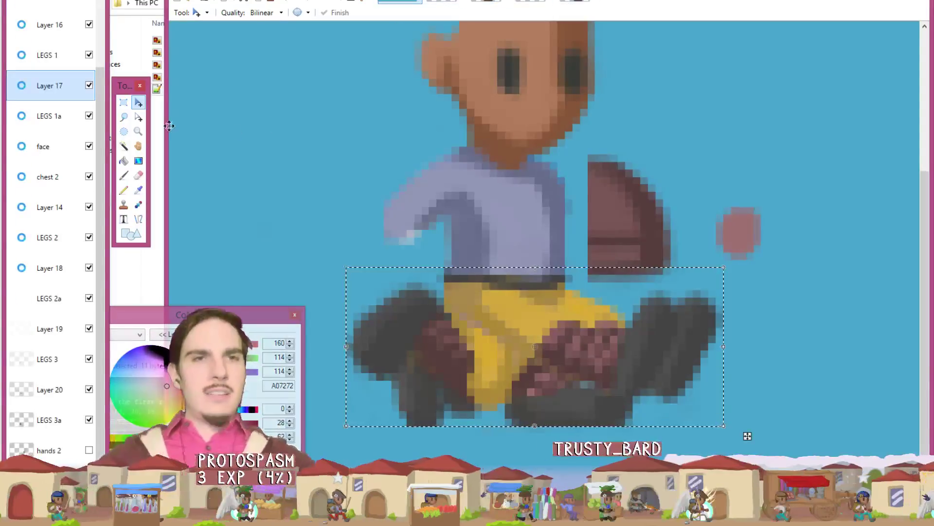
click(78, 266)
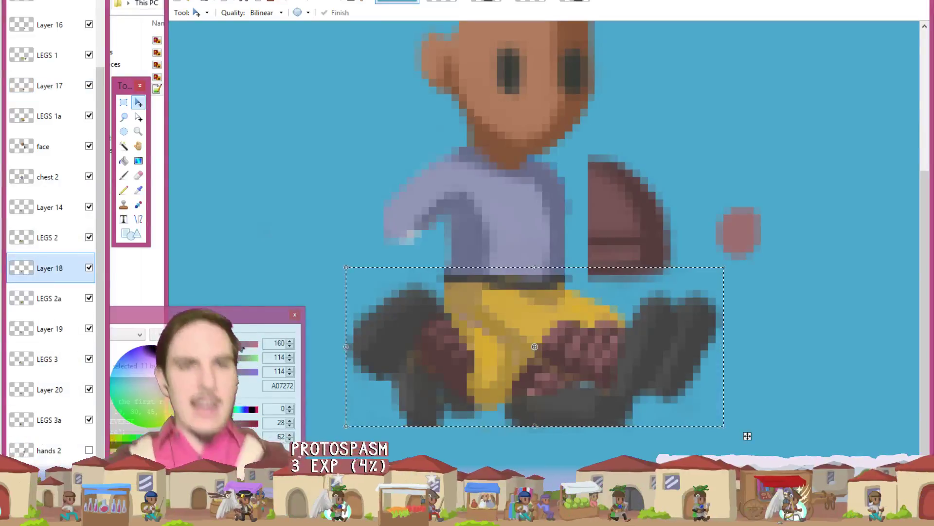
key(ctrl+shift+Delete)
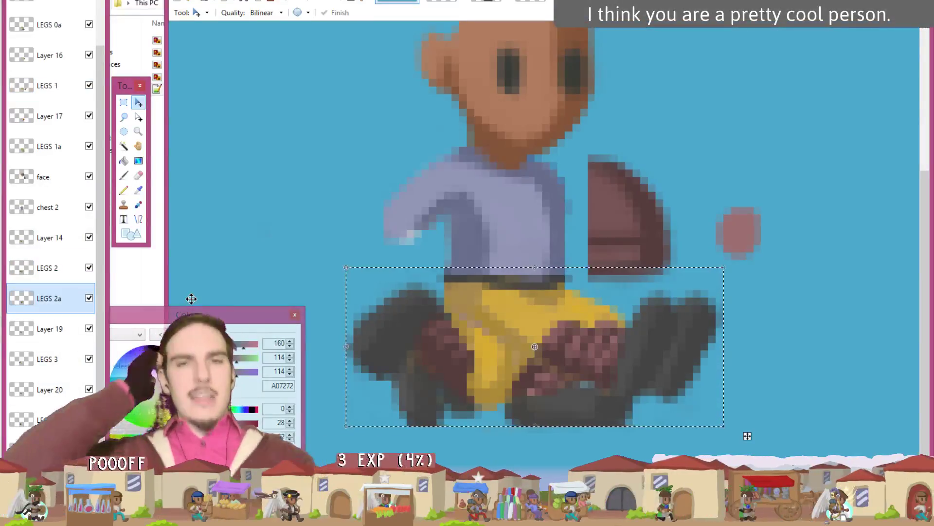
key(ctrl+z)
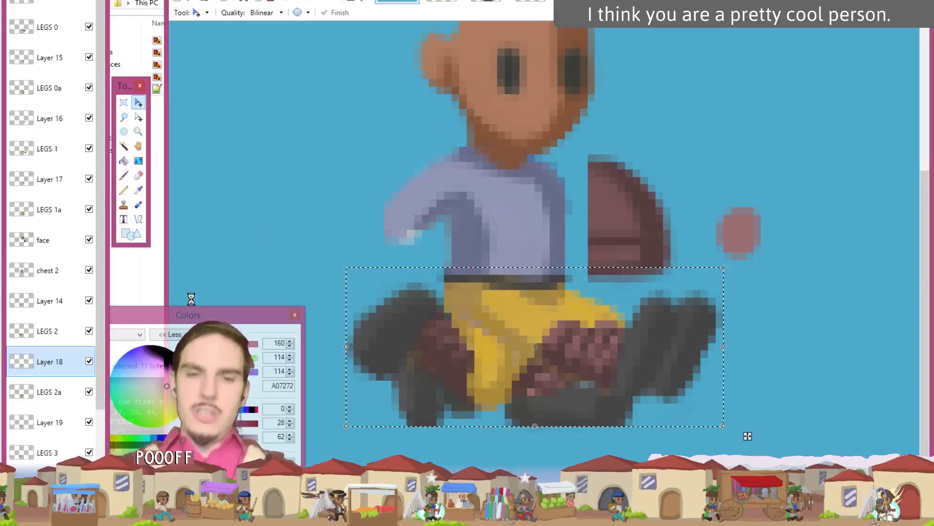
key(ctrl+n)
key(Return)
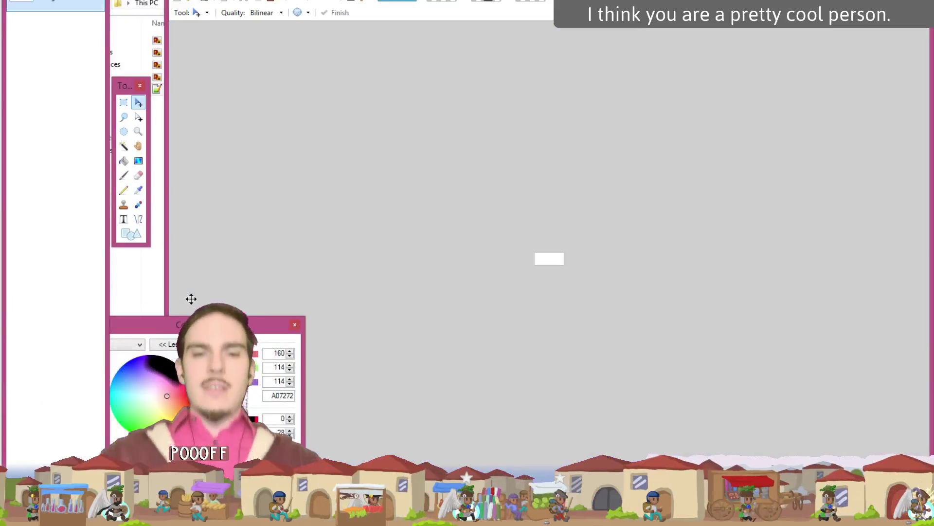
key(ctrl+v)
Step: Save the new legs image as a PNG named 2 in leg_wraps_arttest with the default settings
key(ctrl+s)
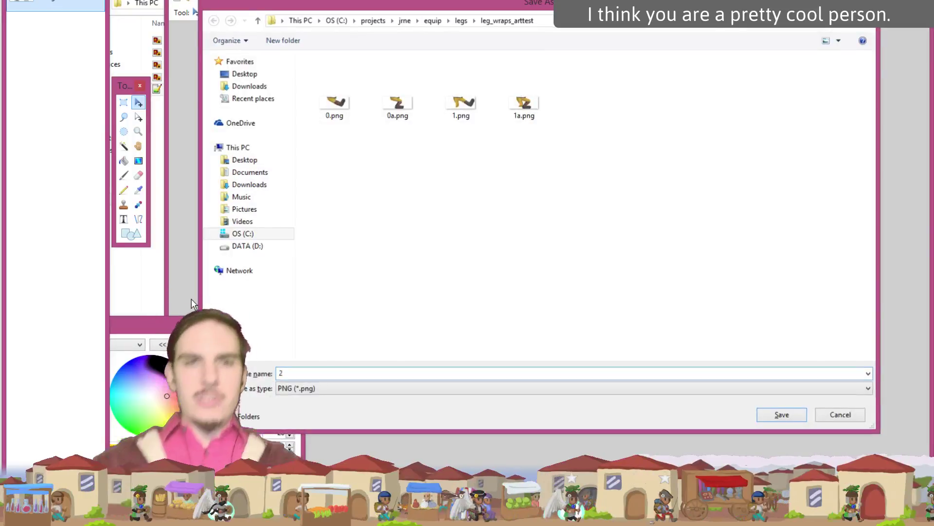
key(Return)
key(Return)
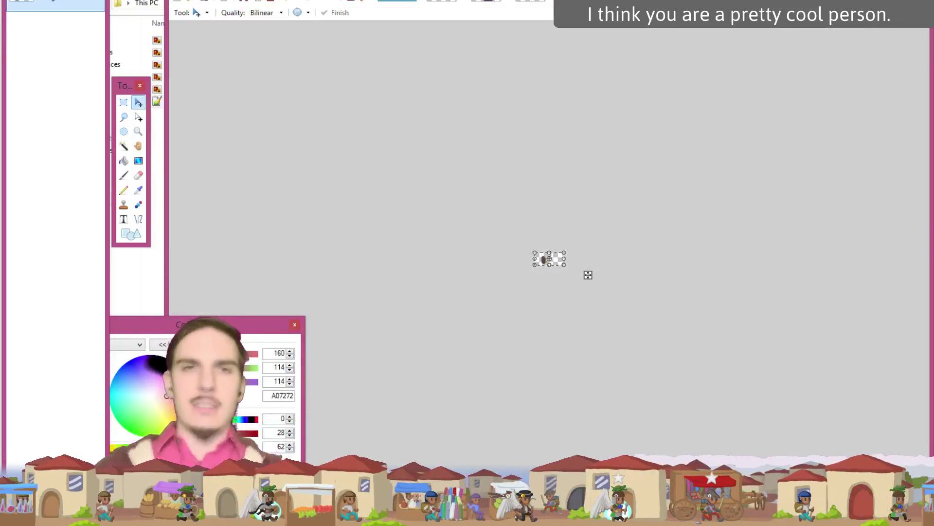
Step: Merge Layer 19 down into LEGS 3 in the character image and paste the combined legs into a new image
click(406, 2)
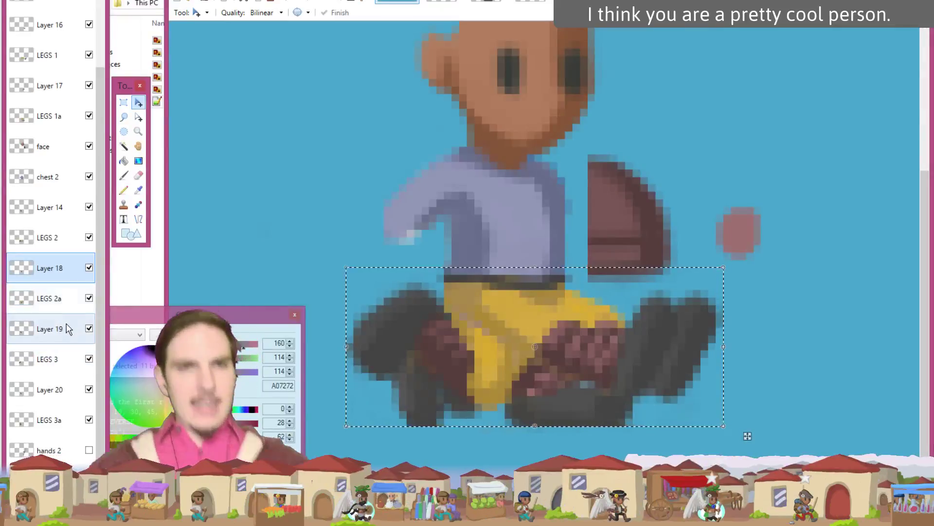
click(69, 329)
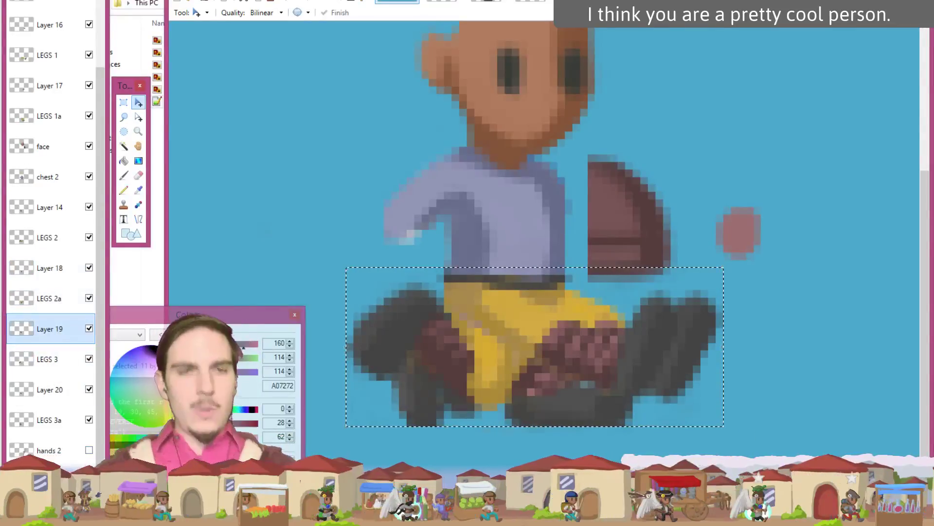
key(ctrl+shift+Delete)
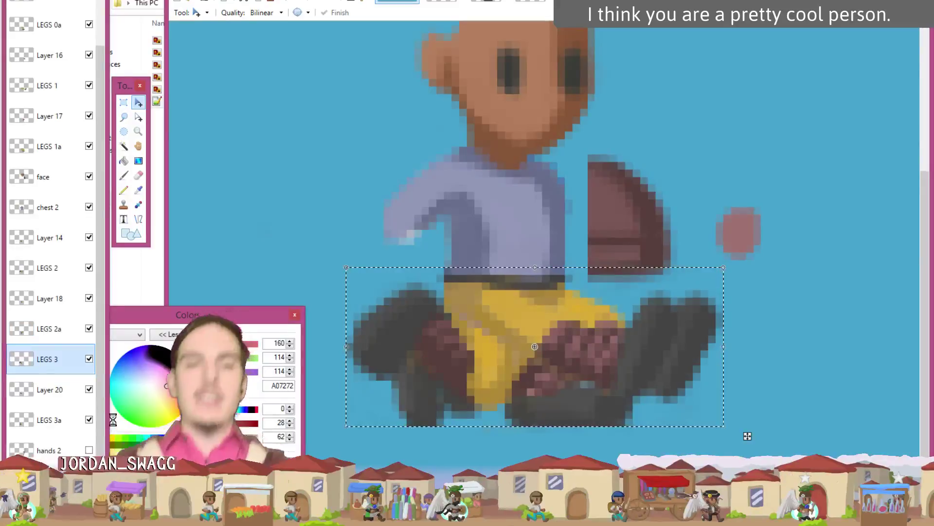
key(ctrl+n)
key(Return)
key(ctrl+v)
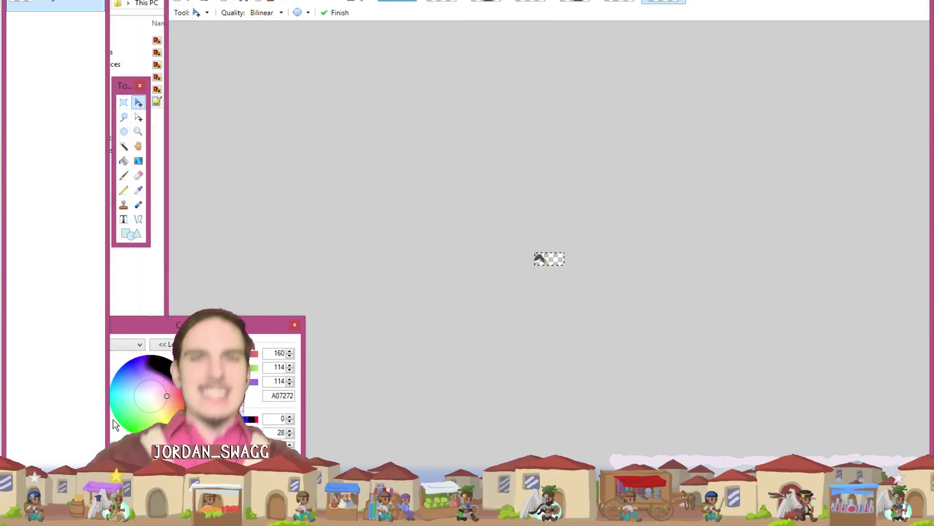
Step: Save the new LEGS 3 image as a PNG named 2a in leg_wraps_arttest with the default settings
key(ctrl+s)
text(2a)
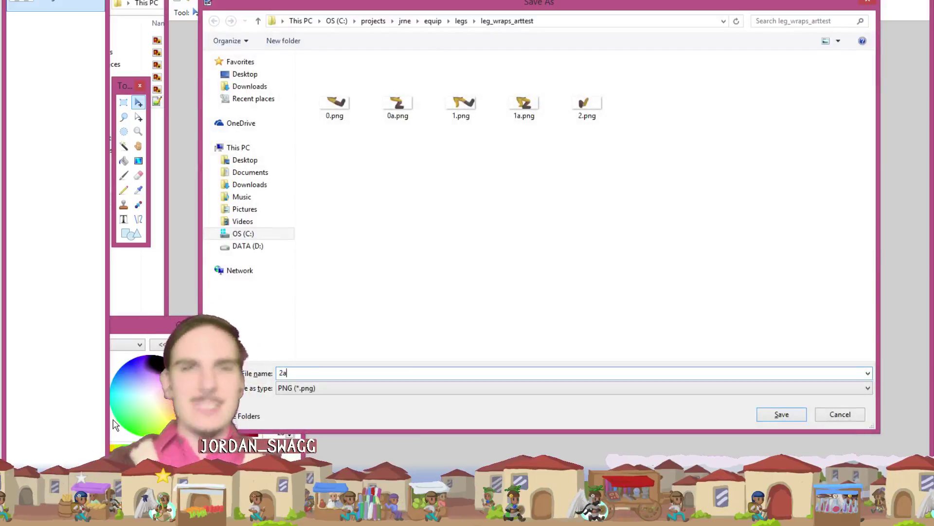
key(Return)
key(Return)
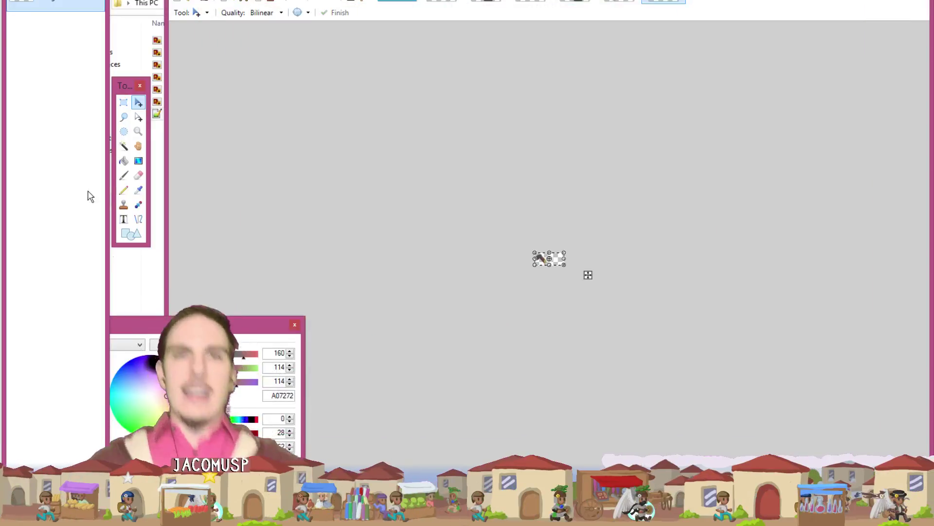
Step: Return to the character image and undo the merge of Layer 19 into LEGS 3
click(395, 1)
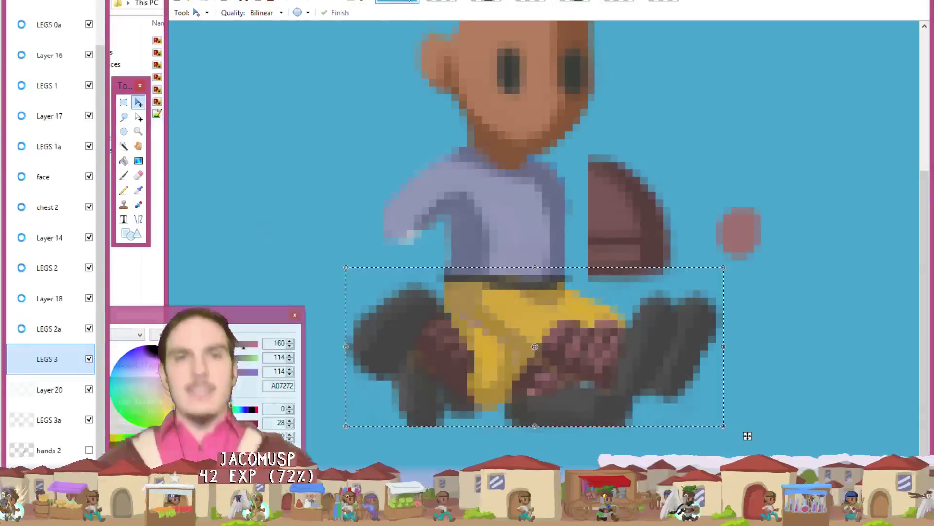
scroll(67, 399, down, 3)
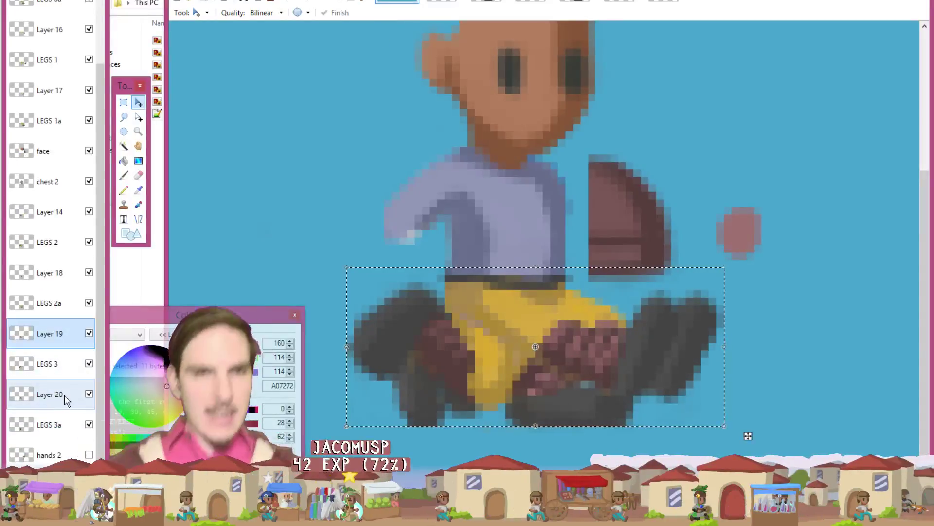
click(66, 395)
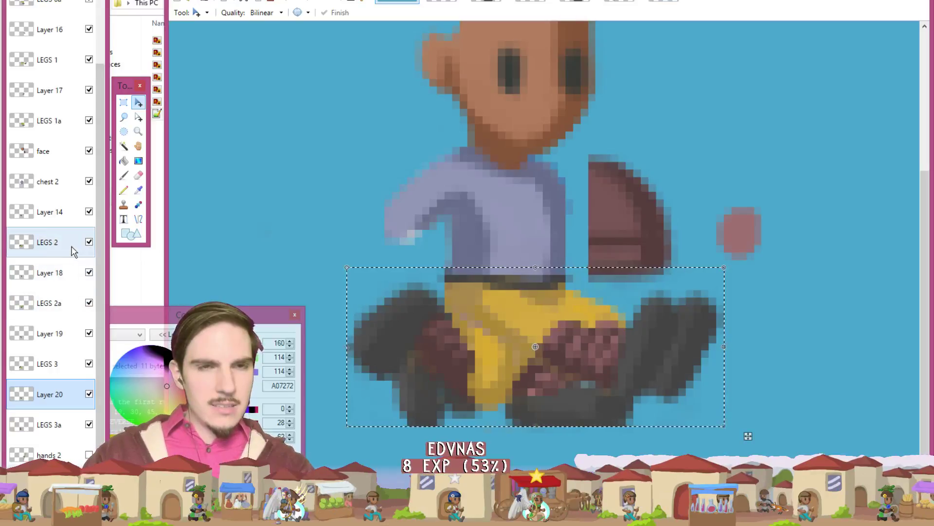
Step: Merge Layer 18 into LEGS 2a again to copy the combined legs into another new image, undoing the merge in the character image
click(67, 272)
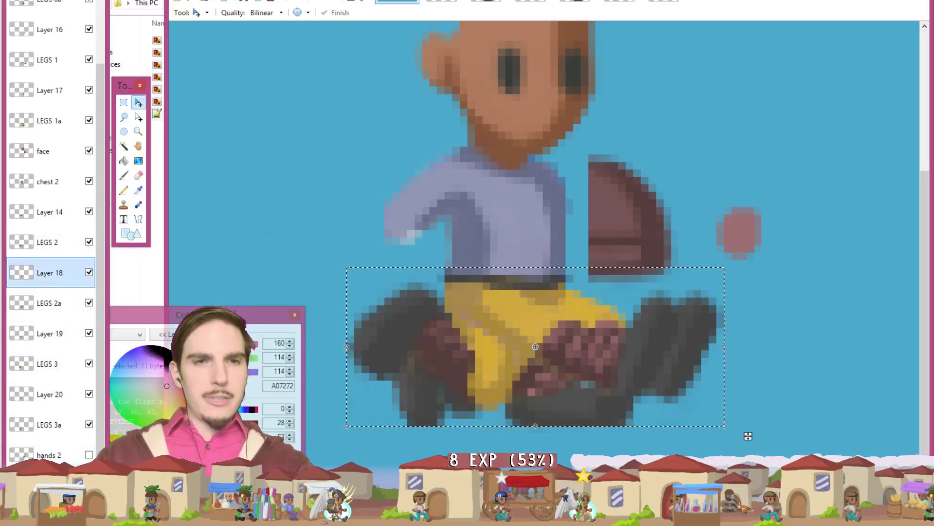
click(49, 302)
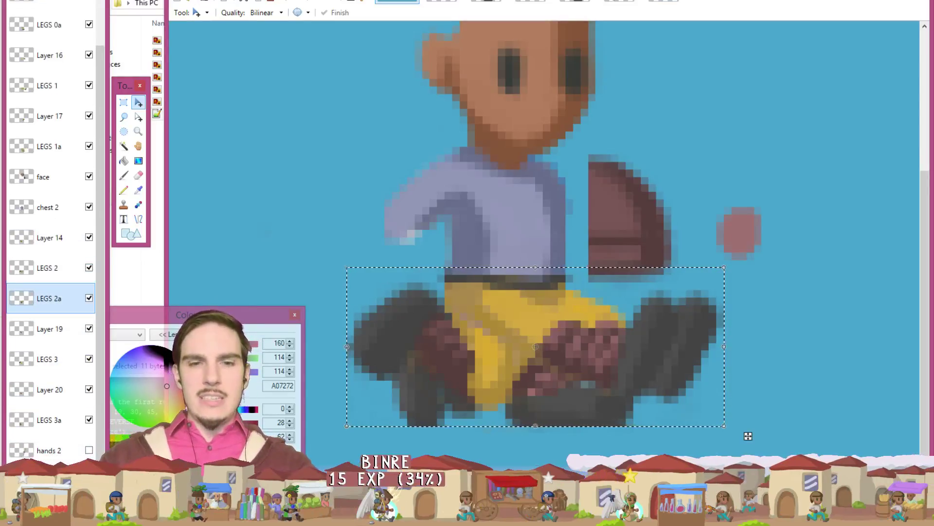
scroll(48, 302, up, 1)
key(ctrl+z)
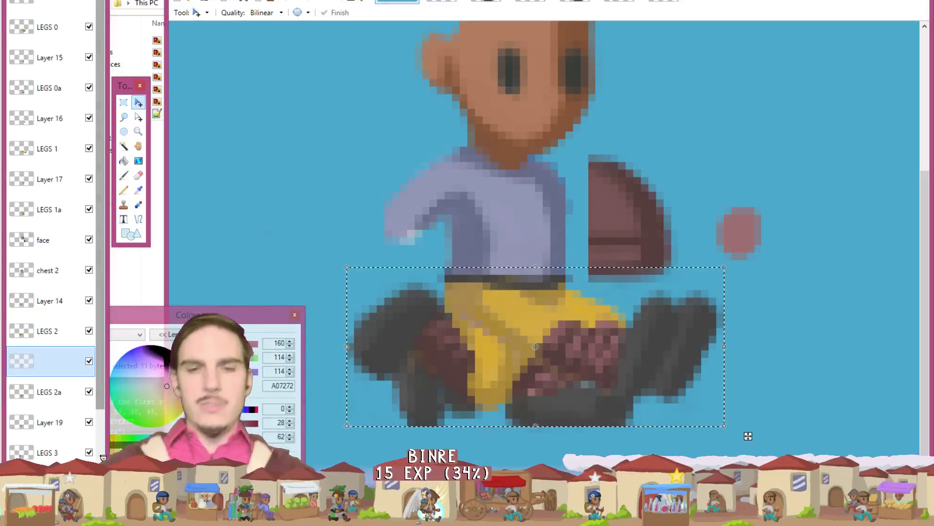
key(ctrl+n)
key(Return)
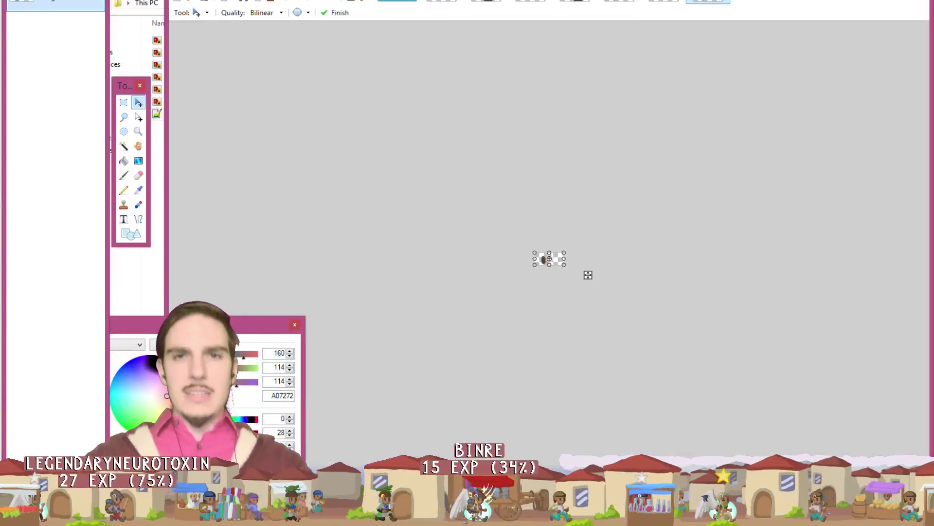
Step: Rename the existing 2a.png to 3.png, and save the new LEGS 2a image as 2a.png with the default settings
key(ctrl+s)
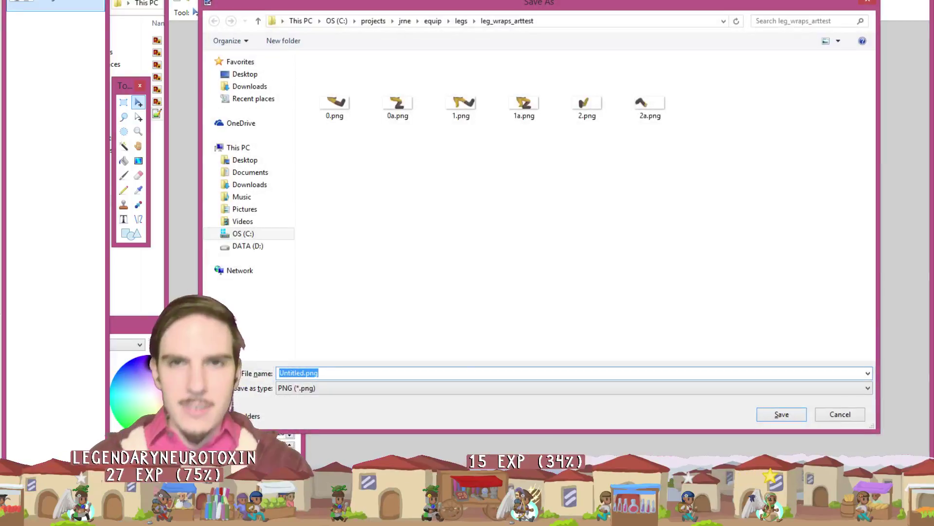
click(652, 119)
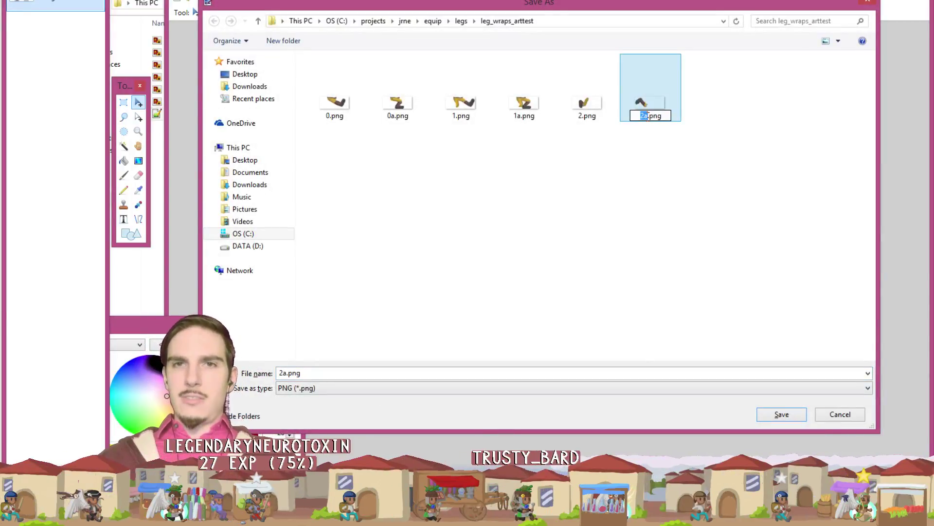
click(650, 183)
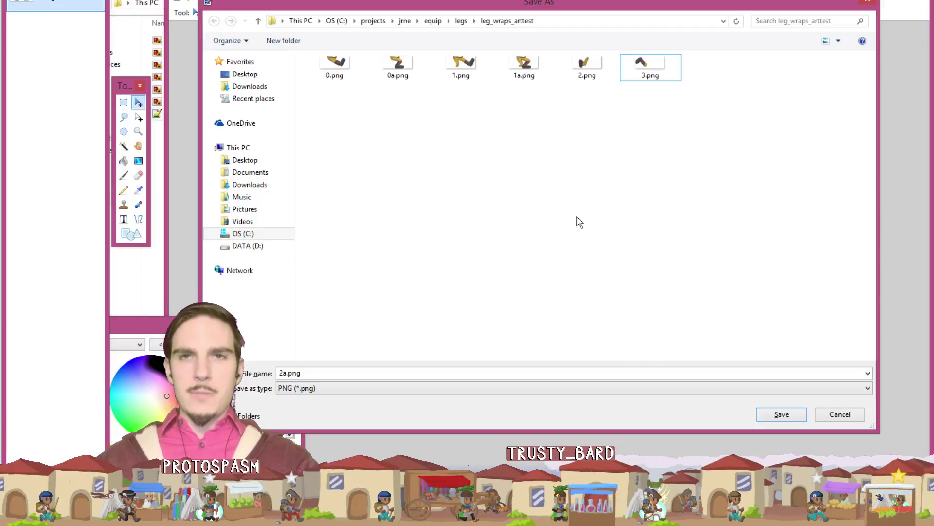
click(798, 421)
click(628, 265)
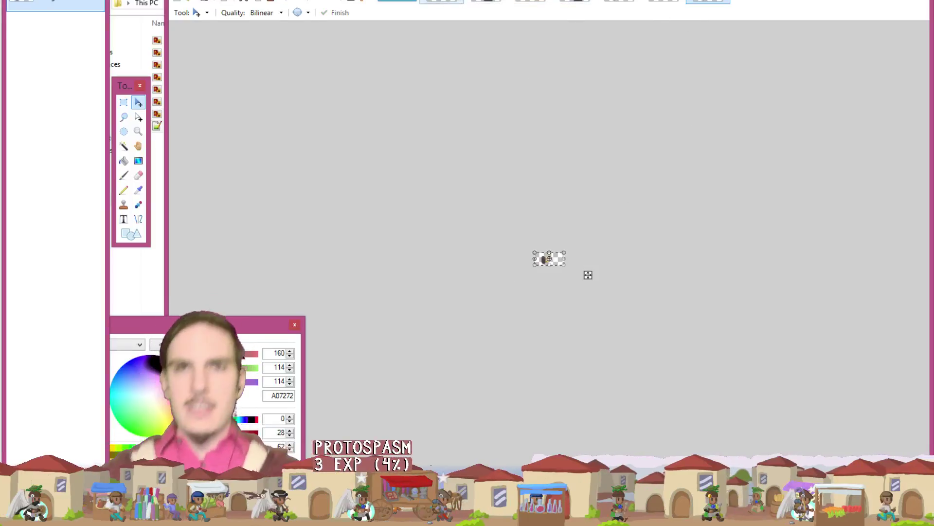
Step: Merge Layer 20 down into LEGS 3a in the character image and paste the combined legs into a new image
key(ctrl+Tab)
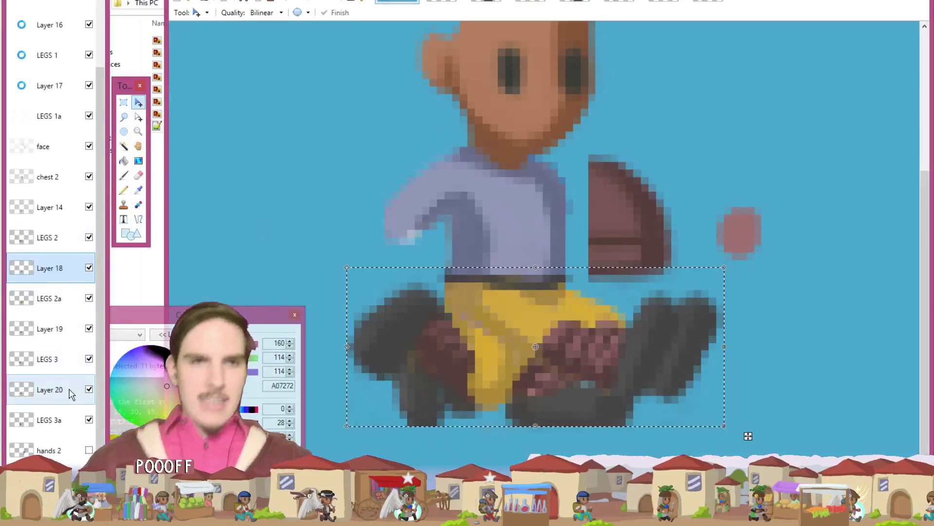
click(69, 390)
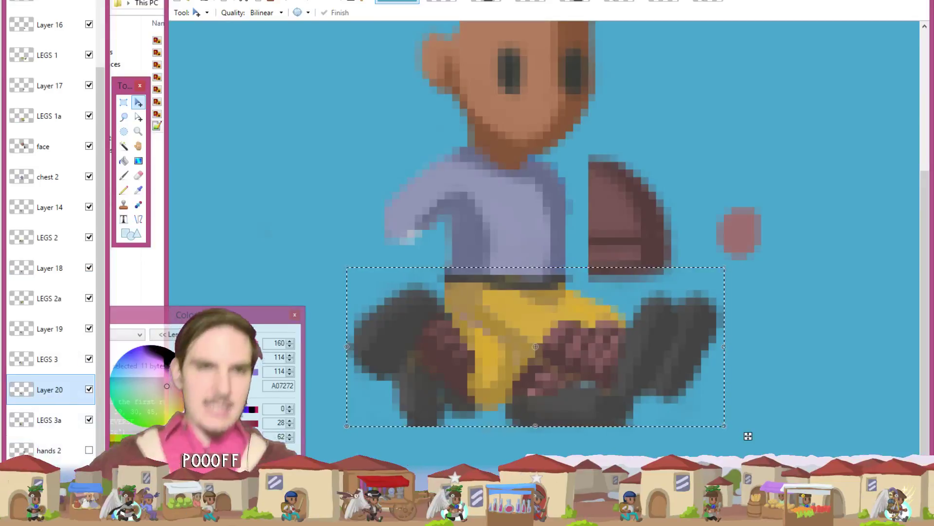
key(ctrl+m)
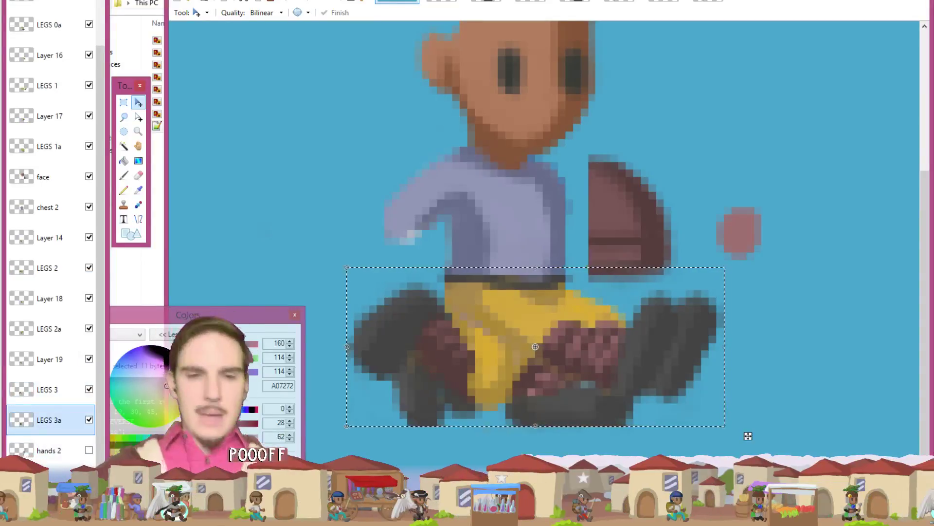
key(ctrl+n)
key(Return)
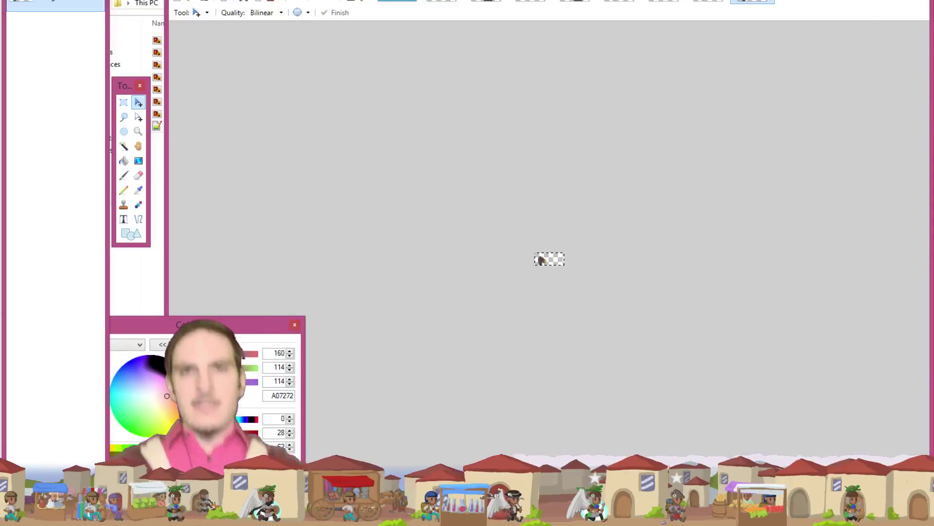
Step: Save the new LEGS 3a image as 3a.png with the default settings, return to the character image and undo its merge
key(ctrl+s)
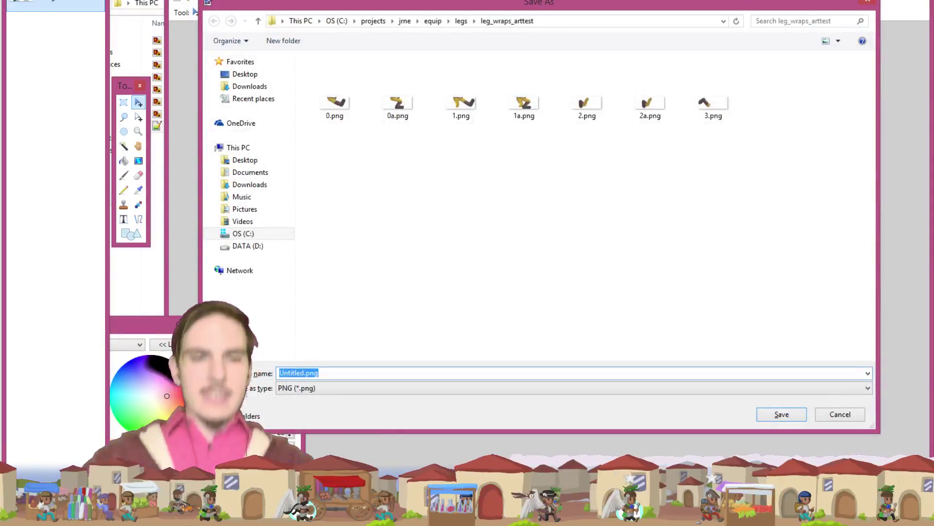
text(3a)
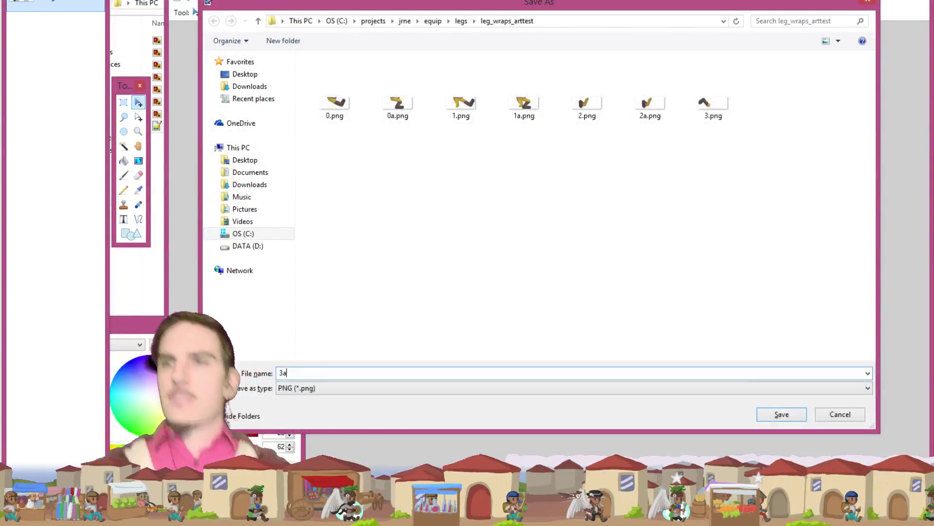
key(Return)
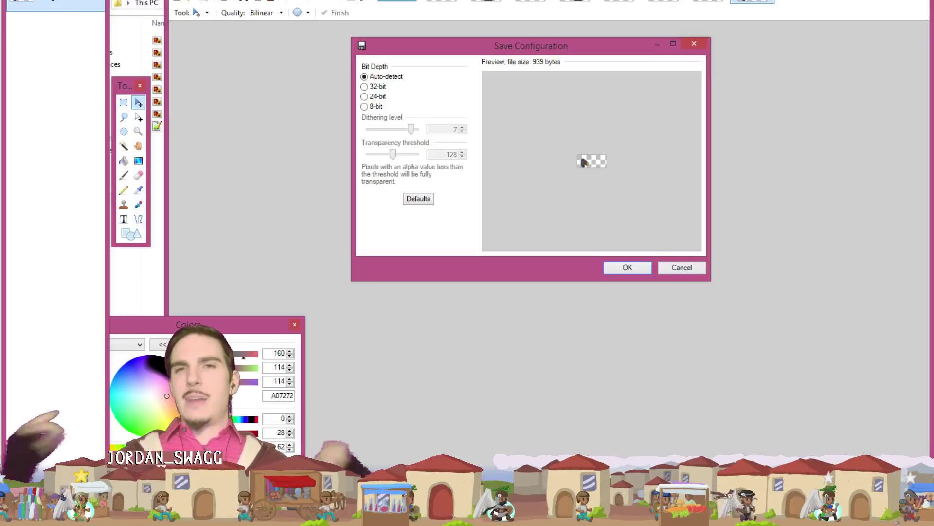
key(Return)
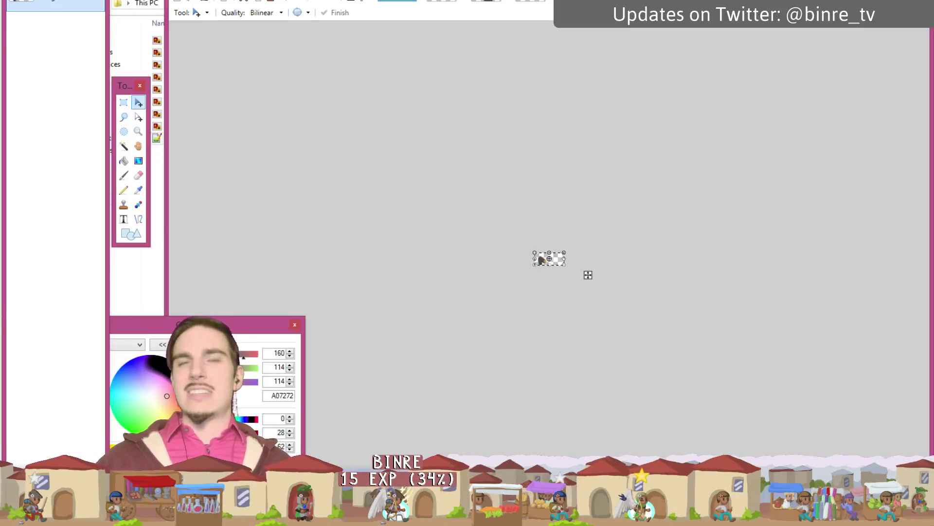
click(408, 1)
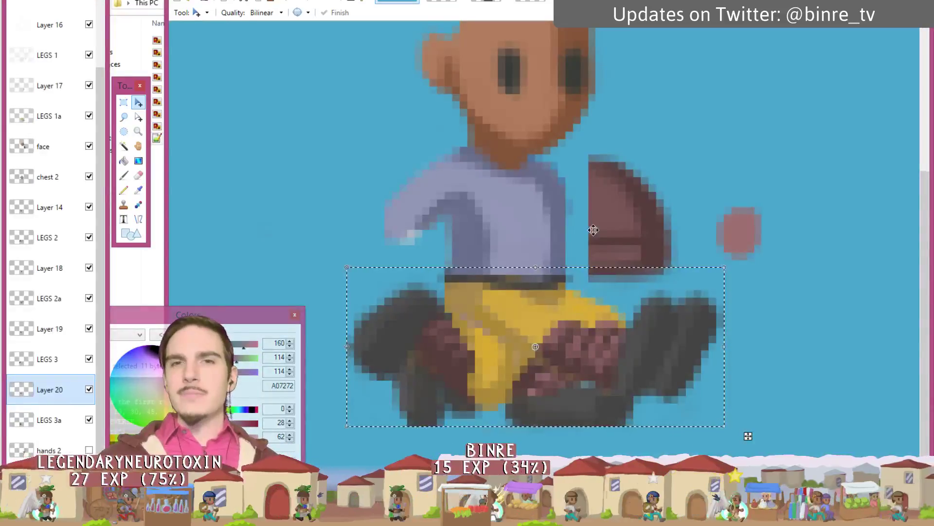
scroll(607, 230, up, 3)
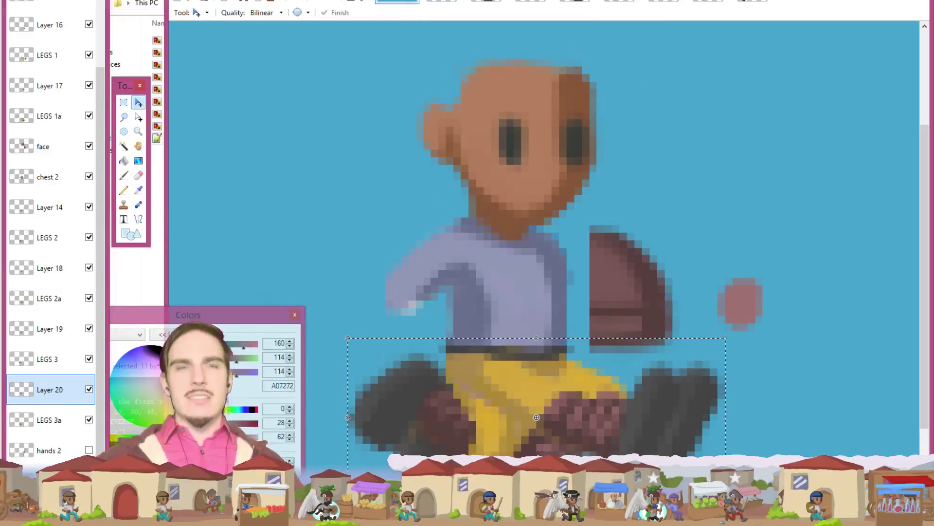
key(ctrl+Tab)
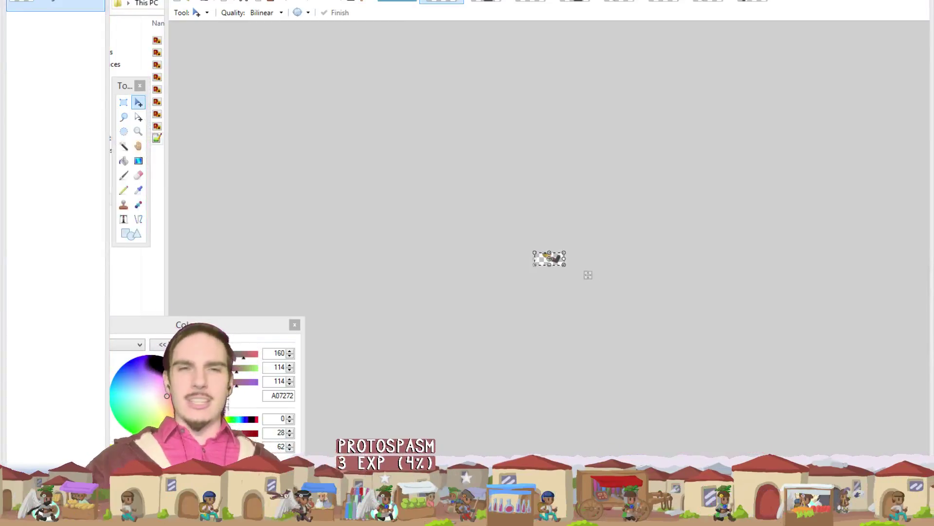
key(alt+Tab)
key(alt+Tab)
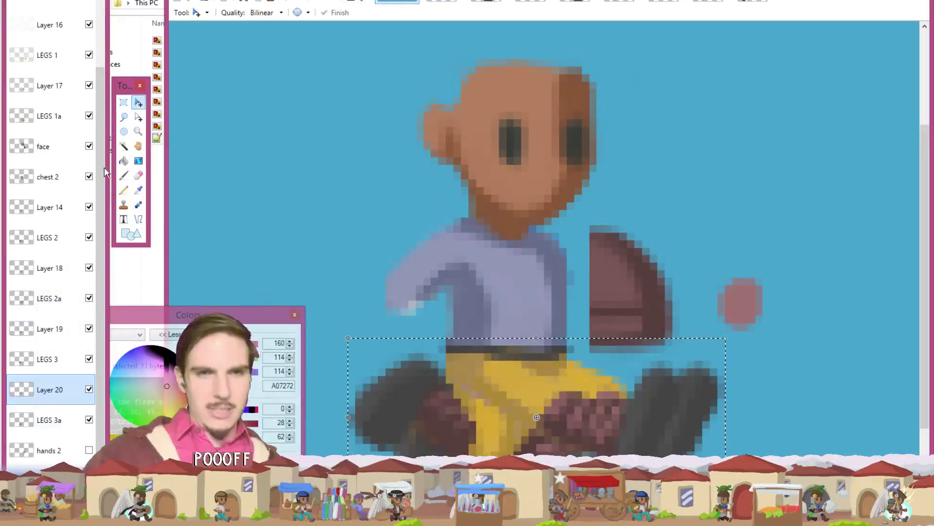
Step: Switch to order_arttest.txt in Notepad++ and replace every linen_pants_arttest entry with leg_wraps_arttest
key(alt+Tab)
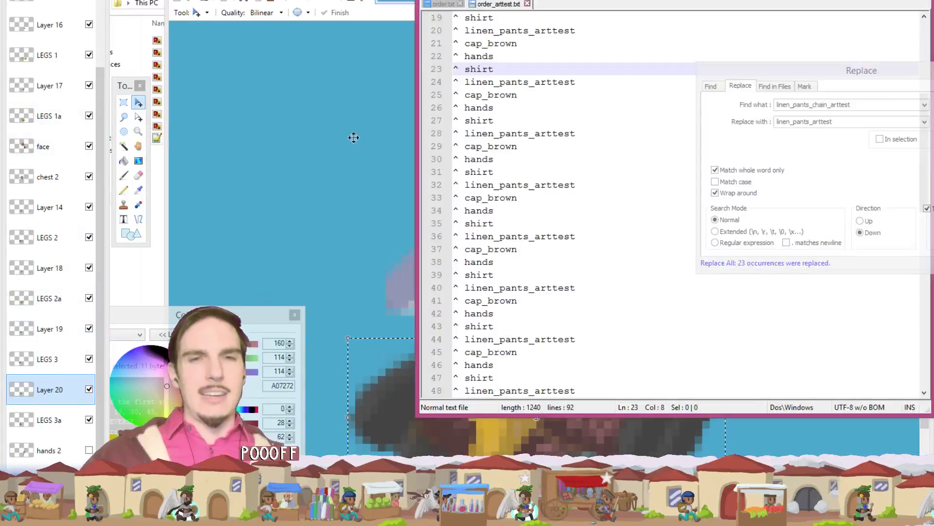
double_click(568, 83)
key(ctrl+h)
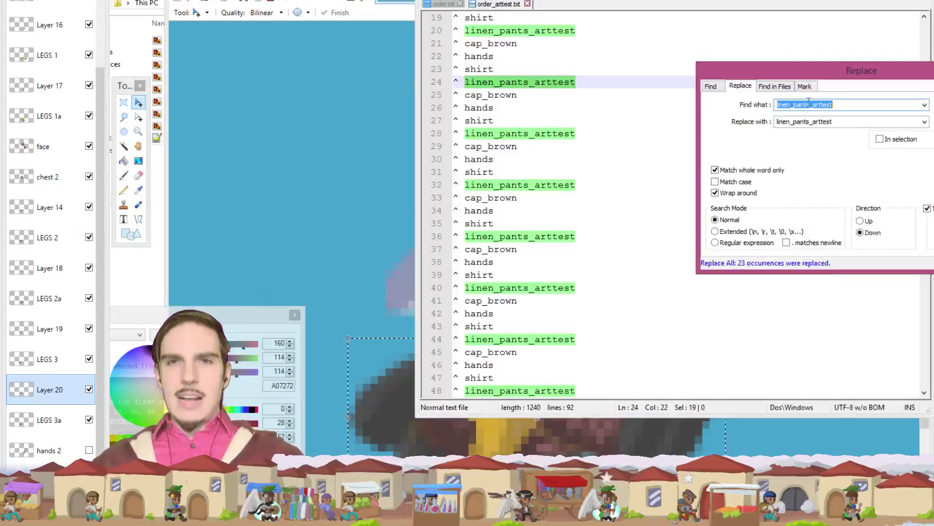
key(Tab)
key(End)
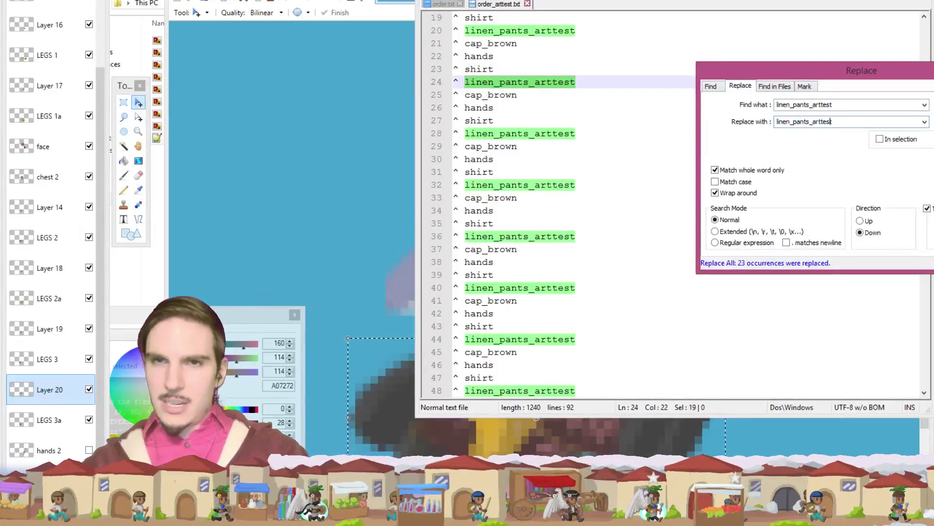
key(Home)
key(Delete)
key(Delete)
key(Delete)
key(Delete)
key(Delete)
key(Delete)
key(Delete)
key(Delete)
key(Delete)
key(Delete)
key(Delete)
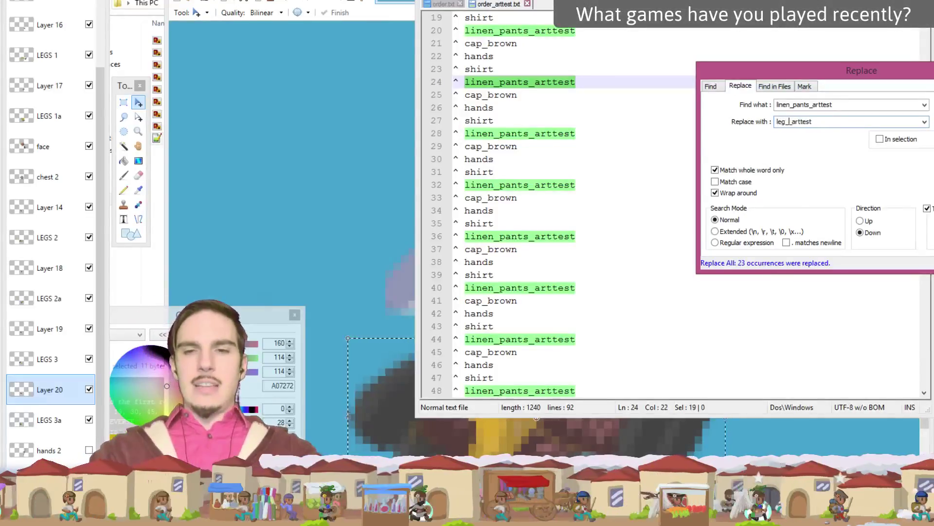
text(leg_wraps)
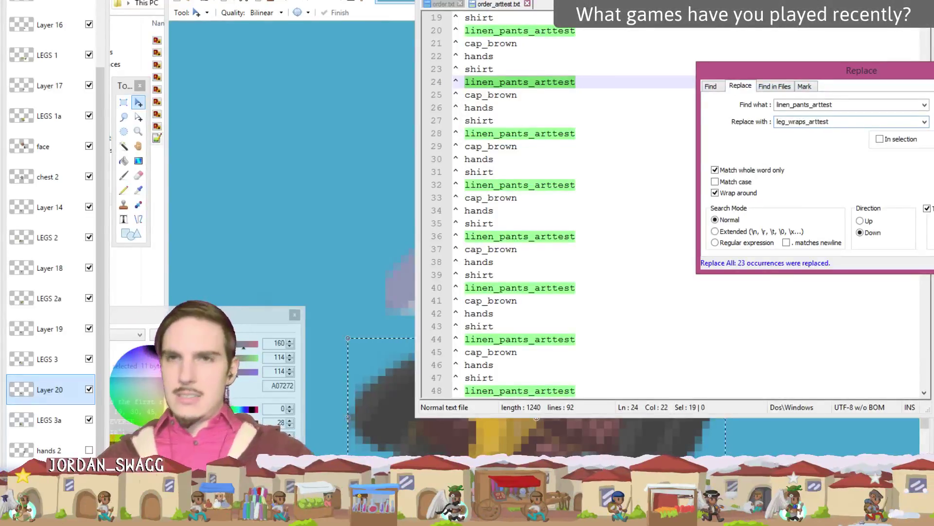
key(alt+a)
click(654, 141)
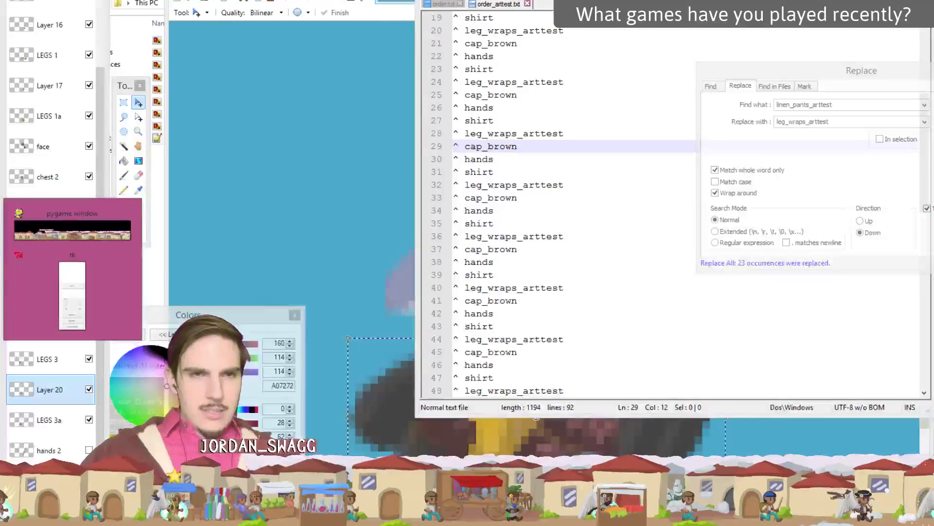
Step: Switch to PyCharm, run jrne_arttest to test the leg wraps in the game, and stop the run
key(alt+Tab)
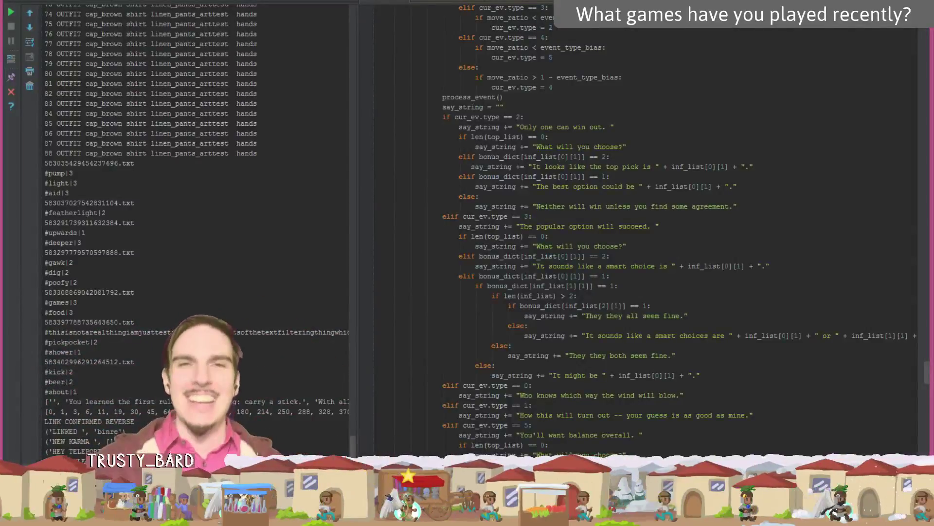
right_click(458, 1)
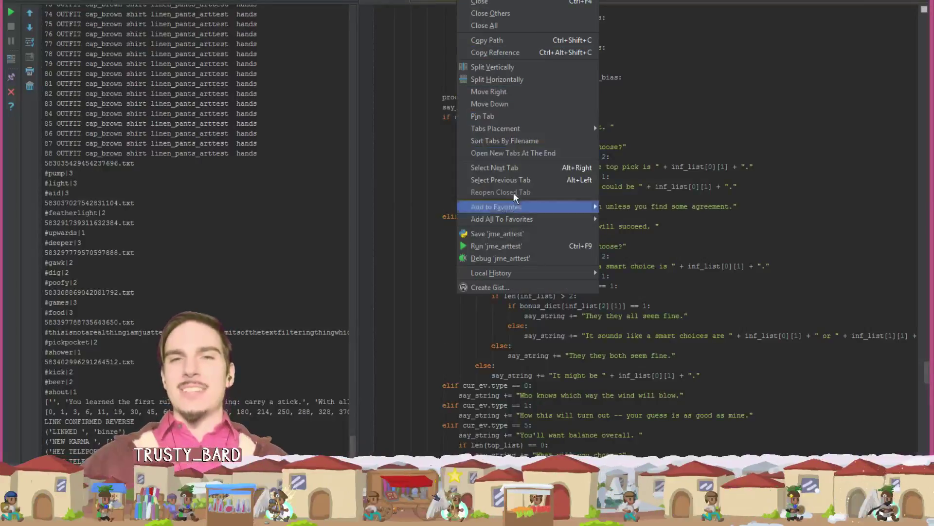
click(524, 246)
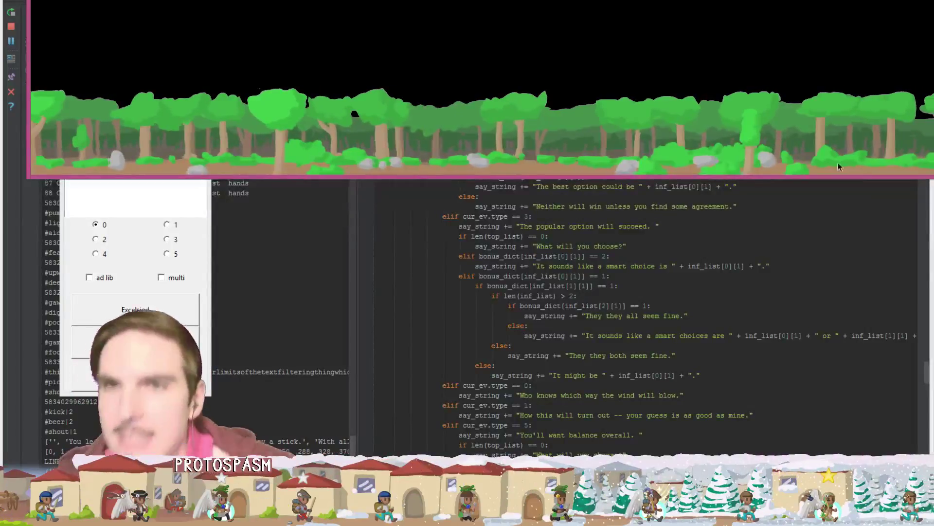
click(13, 27)
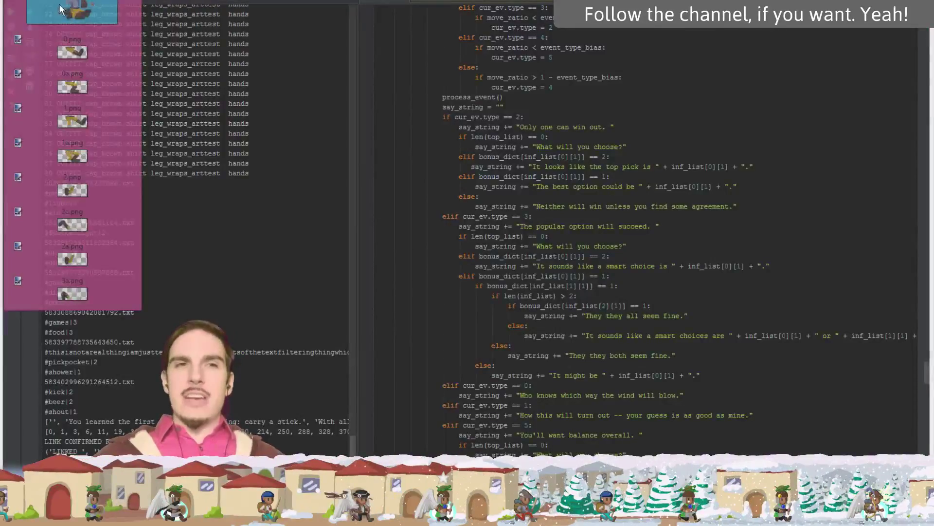
Step: Switch to paint.net and look through the exported leg images, ending on the layered character image
click(19, 13)
key(ctrl+0)
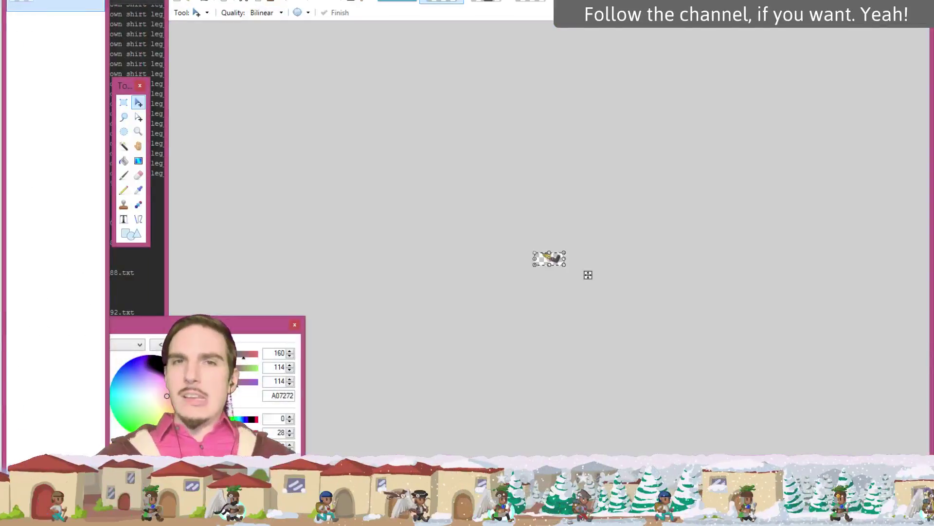
key(ctrl+Tab)
key(ctrl+Tab)
key(ctrl+Tab)
key(ctrl+Tab)
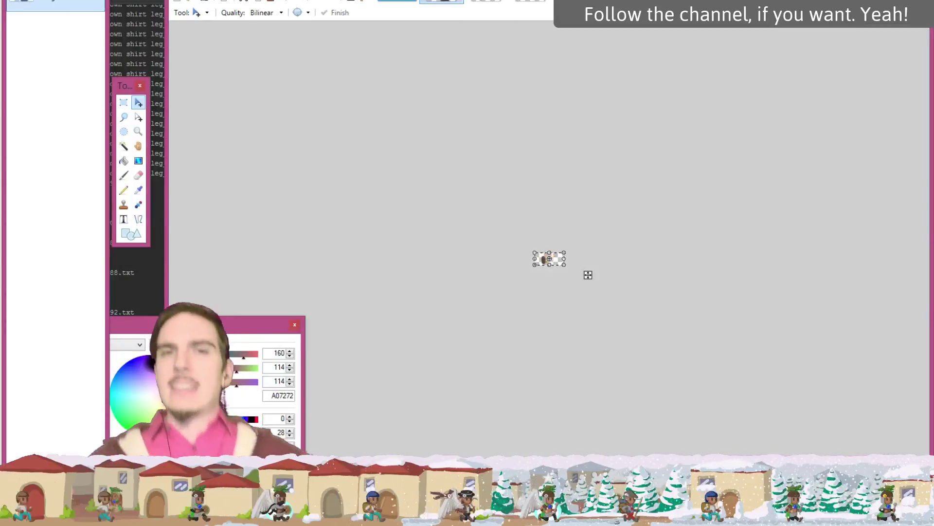
key(ctrl+Tab)
key(ctrl+Tab)
key(ctrl+Tab)
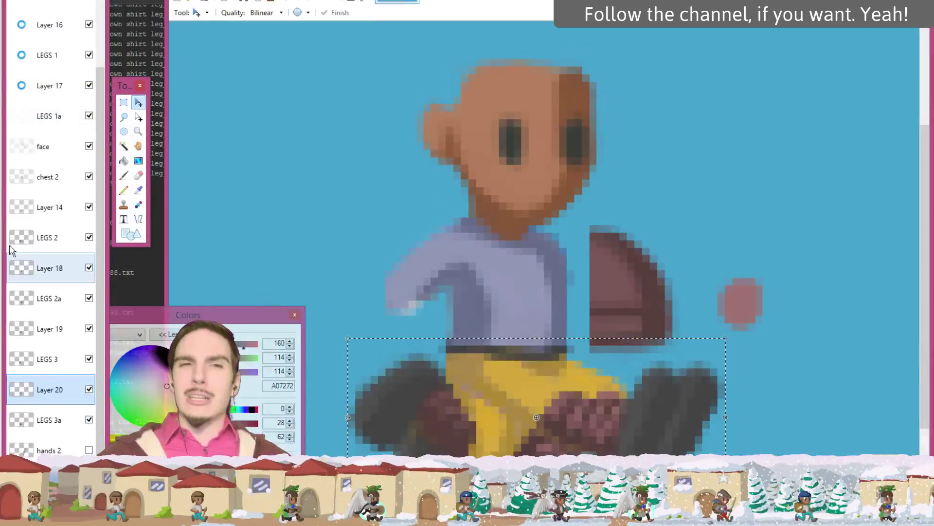
Step: Switch to Notepad++, open order.txt and highlight the leg_wraps entry in the equipment list
key(alt+Tab)
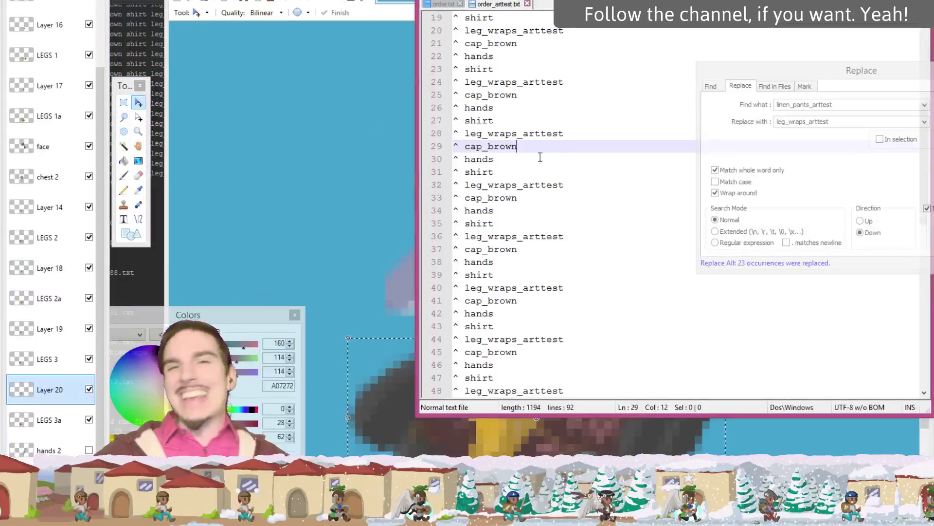
scroll(540, 146, up, 3)
scroll(469, 69, up, 3)
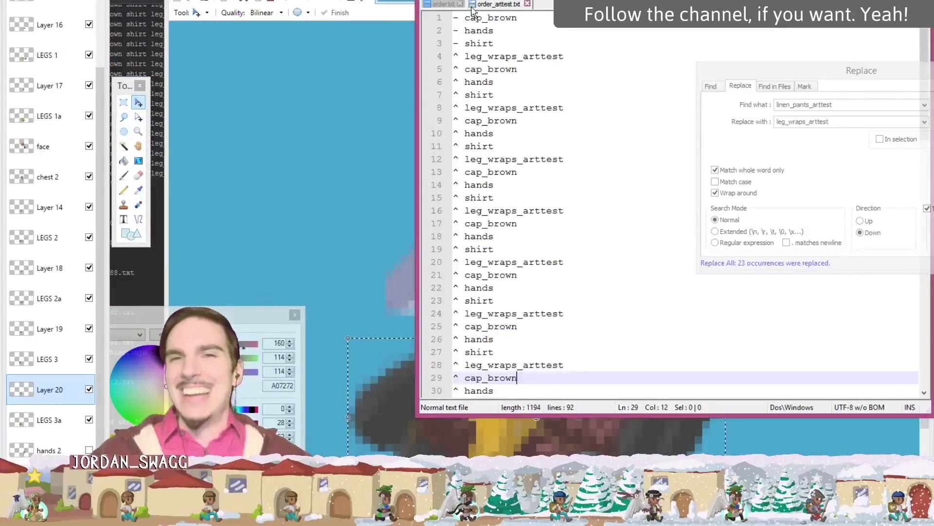
click(443, 4)
scroll(531, 157, up, 4)
scroll(537, 164, down, 5)
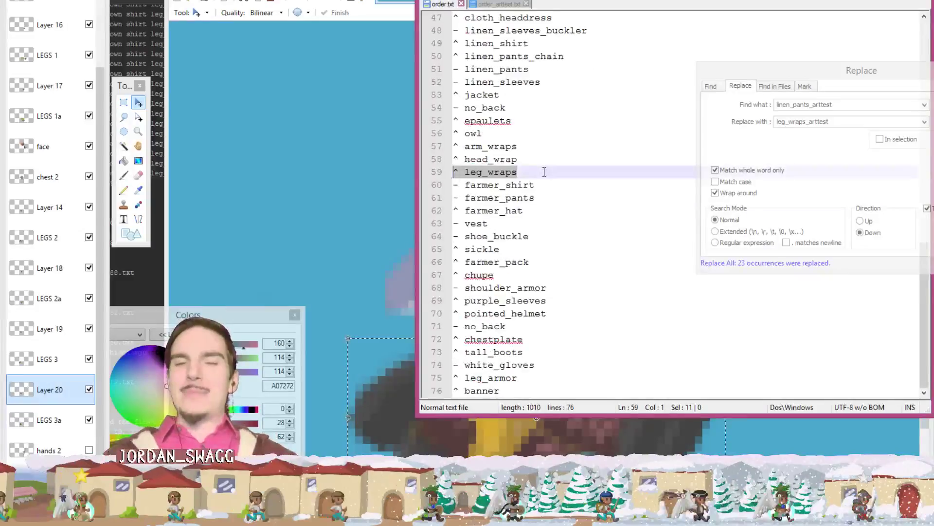
click(529, 179)
drag(521, 173, 441, 172)
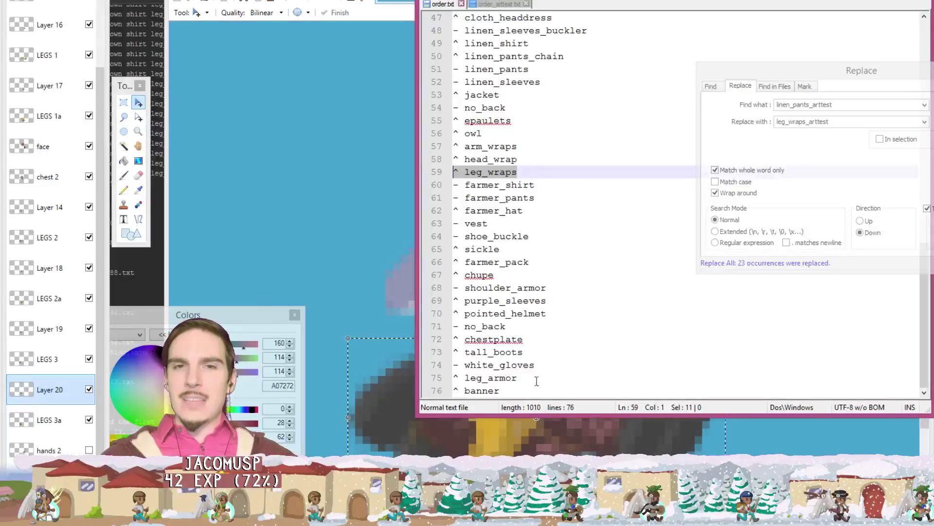
Step: Review the equipment entries between leg_wraps and banner, highlighting the leg_wraps and farmer_pants lines
mouse_move(537, 387)
mouse_down()
mouse_move(456, 185)
mouse_move(533, 389)
mouse_up()
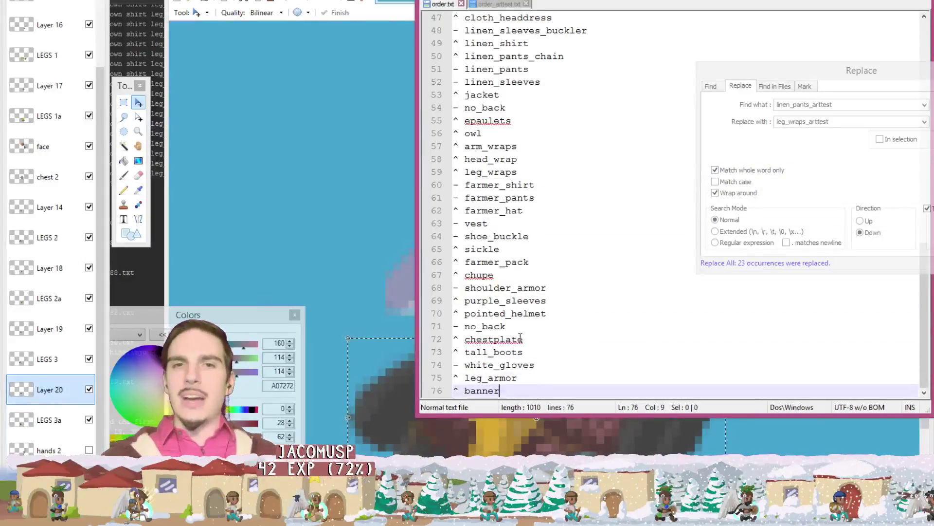
drag(522, 388, 489, 201)
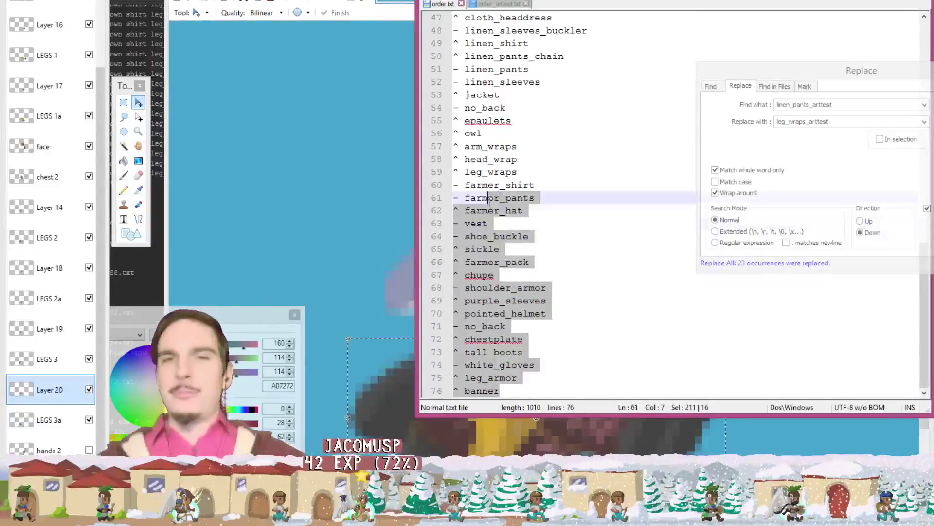
click(506, 159)
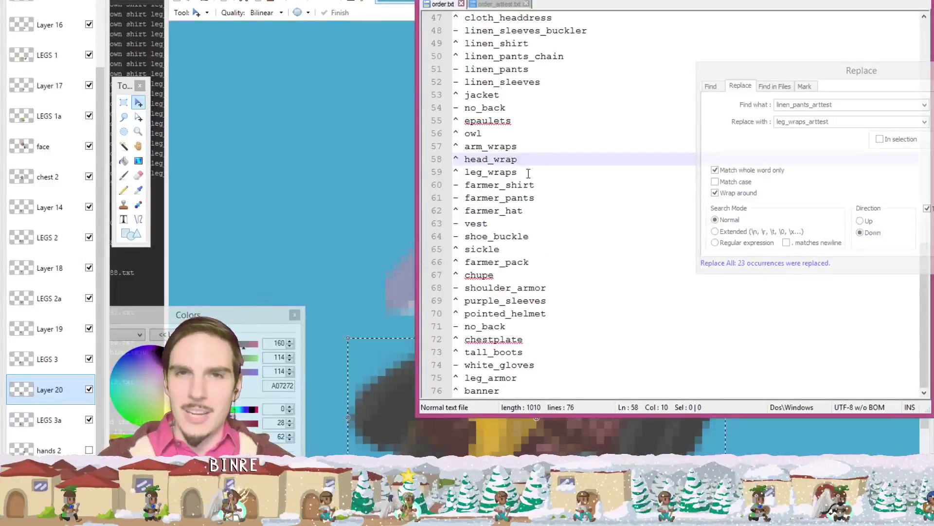
drag(529, 173, 446, 175)
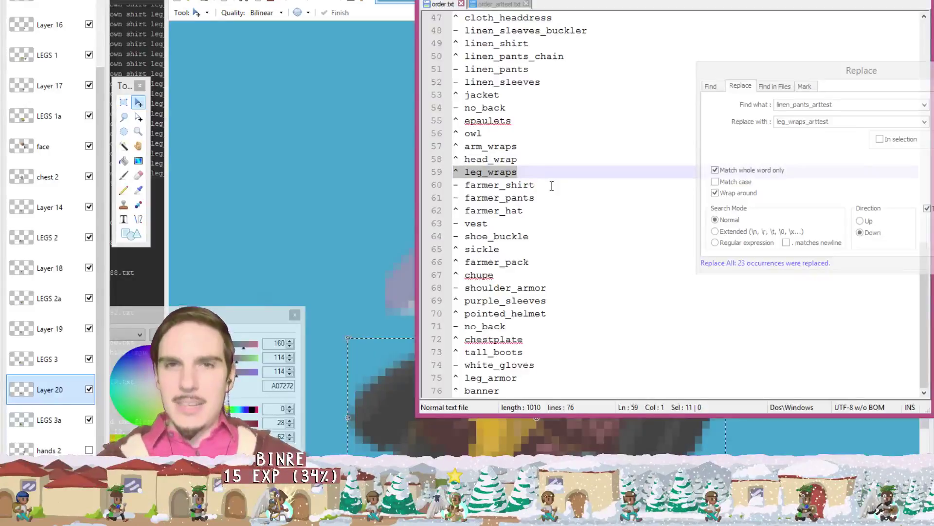
drag(534, 197, 434, 202)
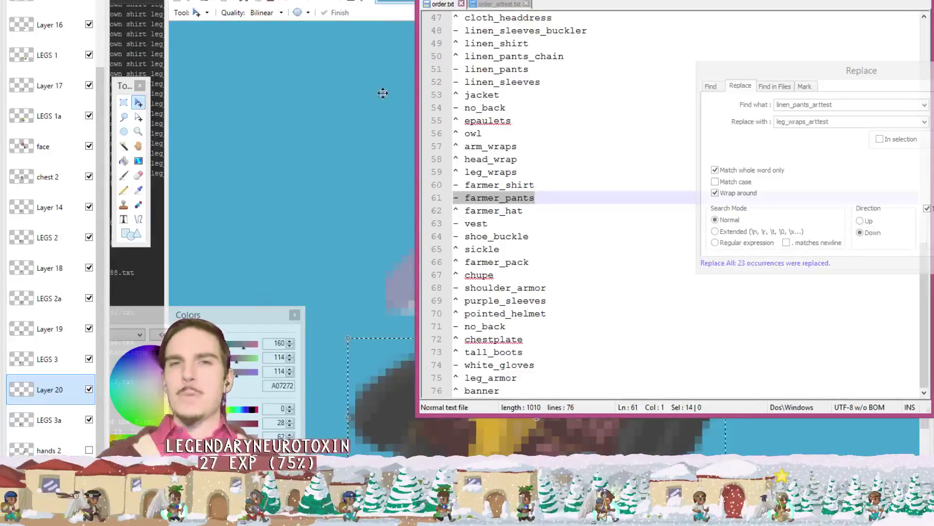
Step: Compare the shoe_buckle and farmer_pants entries, and highlight the lines from farmer_shirt to shoe_buckle
drag(529, 237, 453, 237)
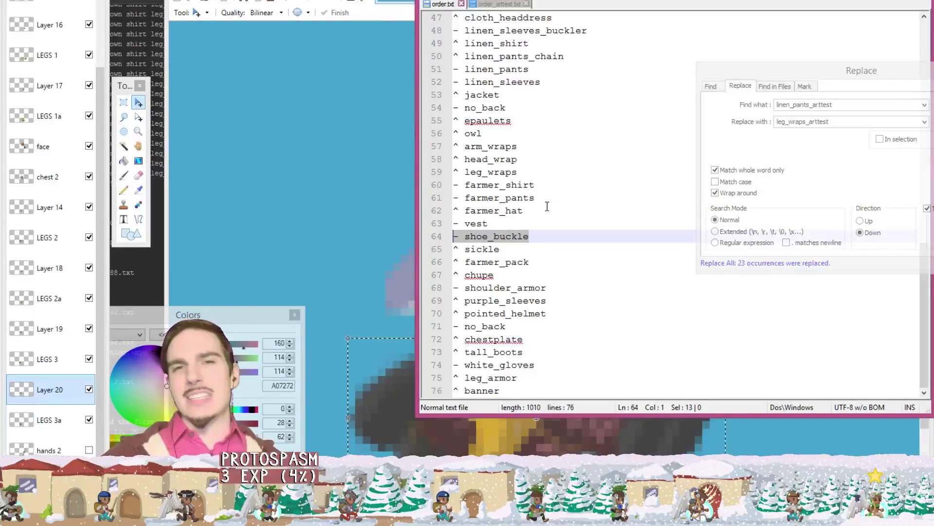
drag(536, 198, 453, 197)
drag(551, 195, 411, 200)
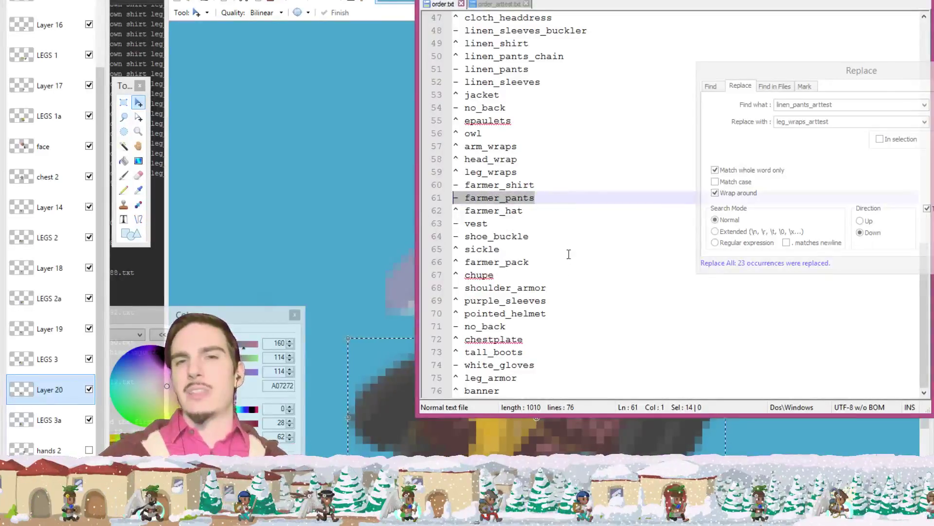
click(549, 236)
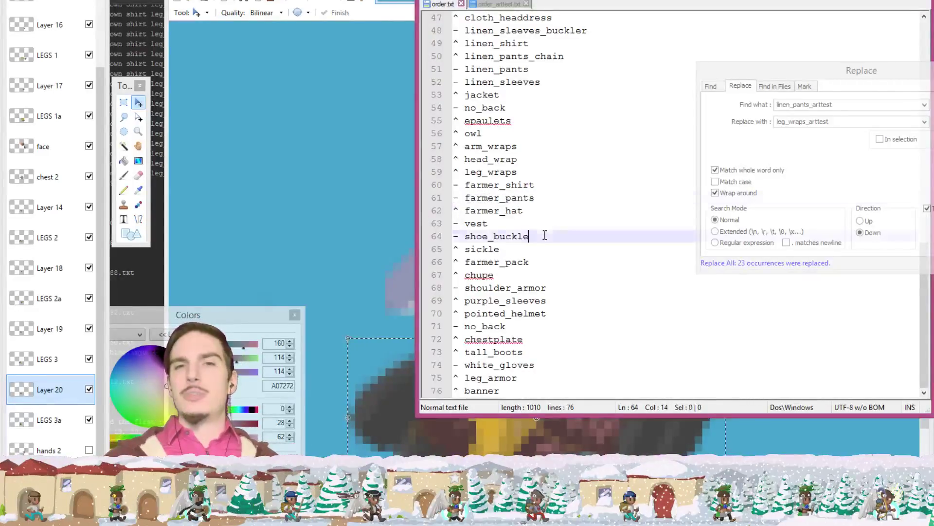
key(shift+Home)
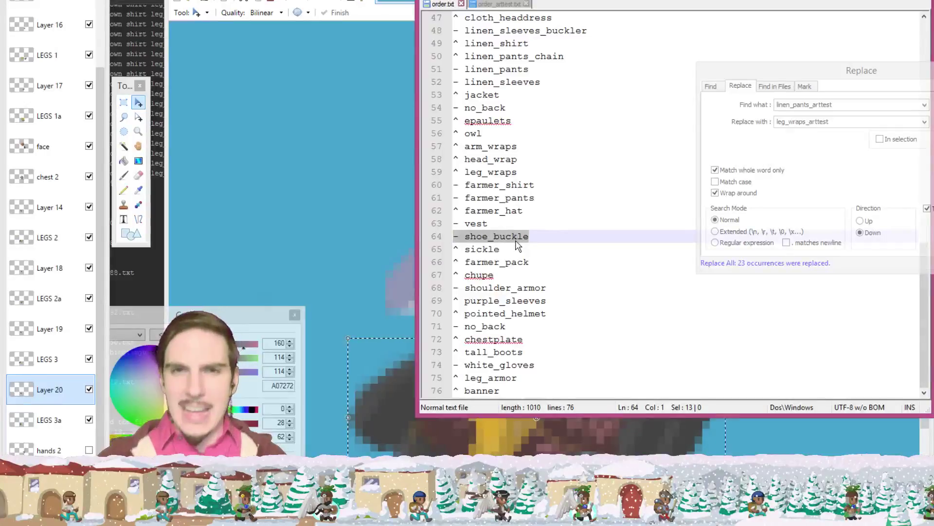
click(550, 236)
drag(552, 236, 456, 185)
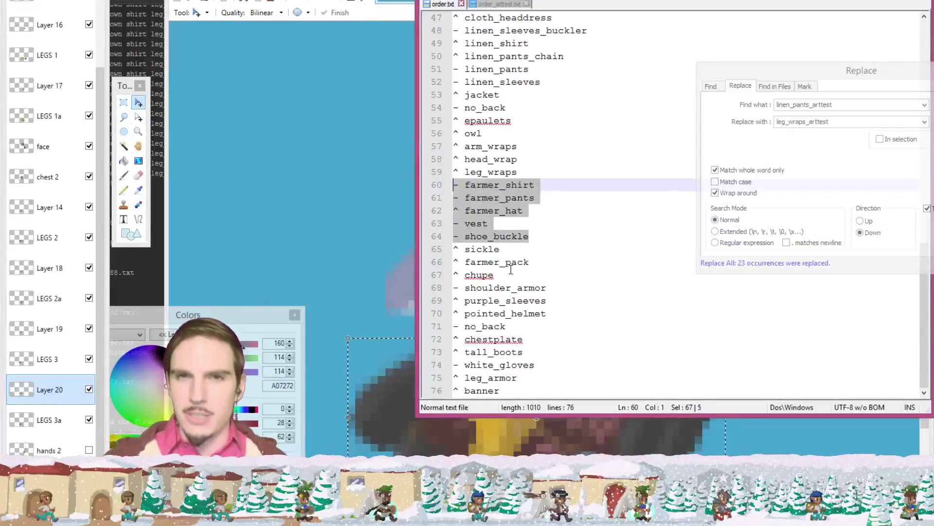
click(512, 274)
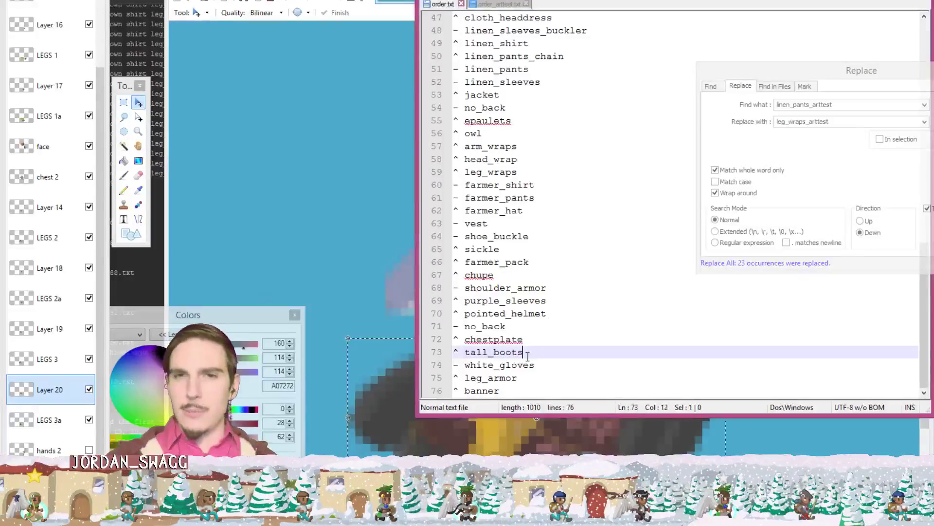
Step: Compare the tall_boots and leg_armor entries near the end of order.txt by highlighting each line
drag(537, 352, 434, 353)
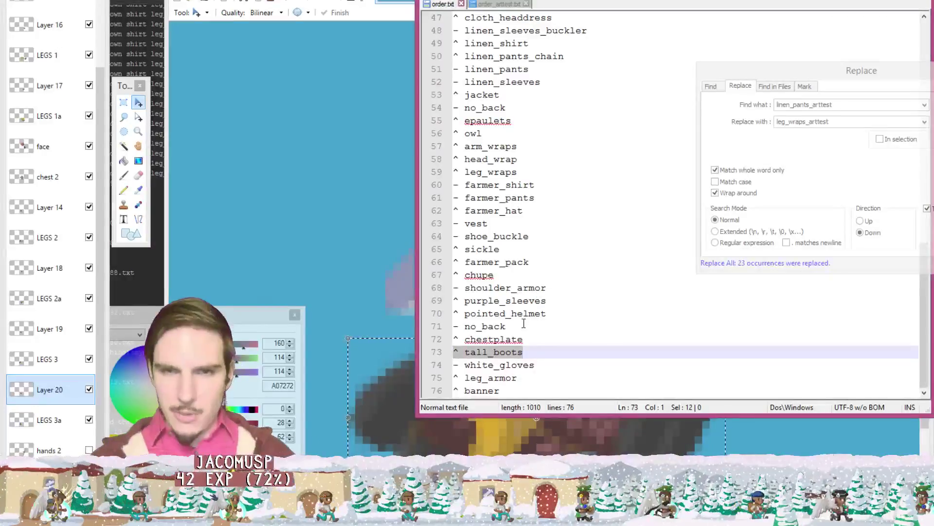
click(538, 352)
drag(537, 353, 442, 352)
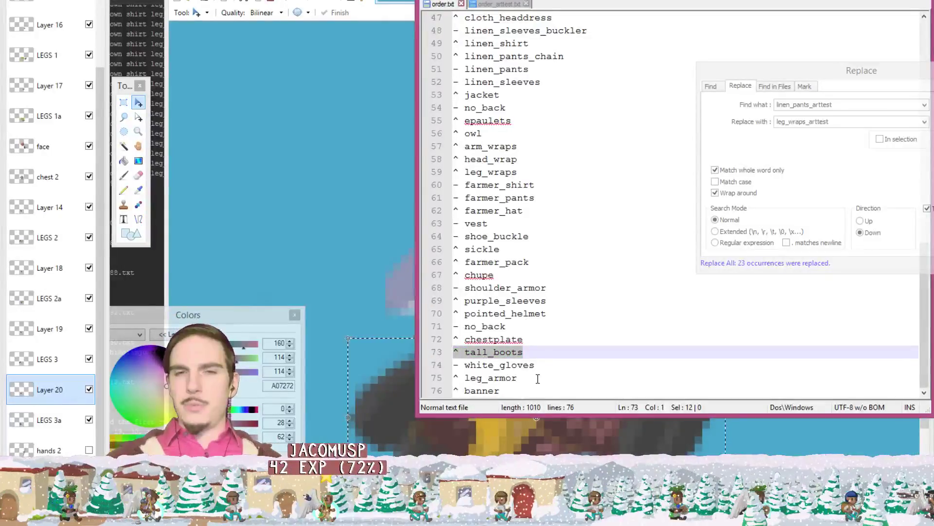
drag(525, 378, 367, 374)
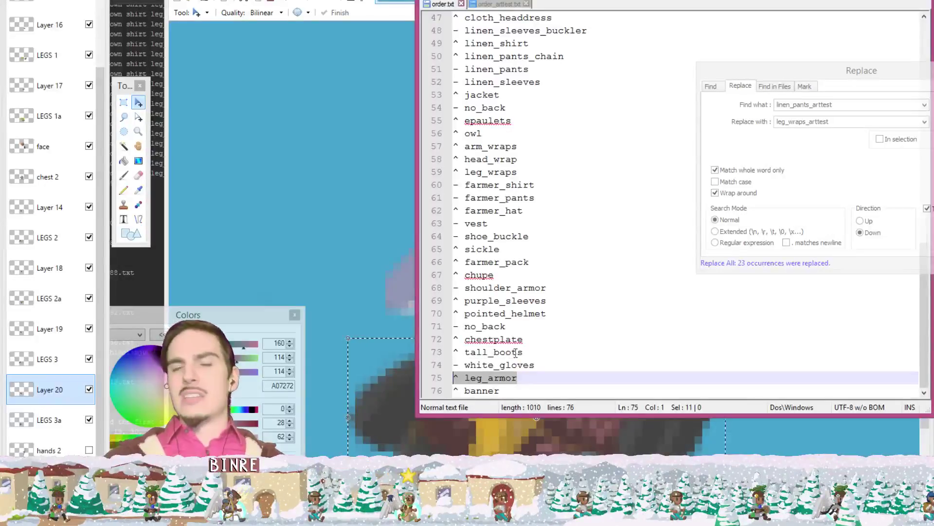
drag(531, 351, 432, 351)
drag(527, 378, 442, 380)
drag(535, 355, 434, 355)
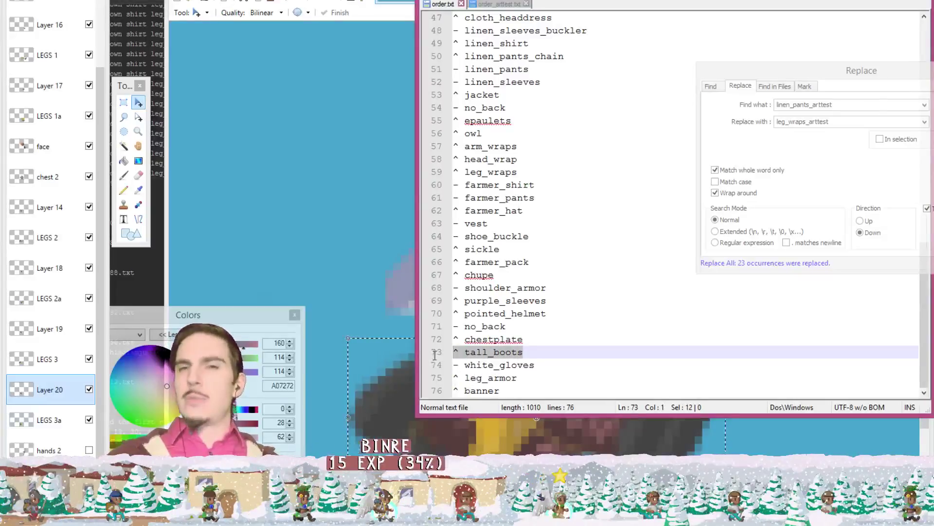
Step: Highlight the leg_armor line near the end of order.txt
drag(516, 378, 450, 379)
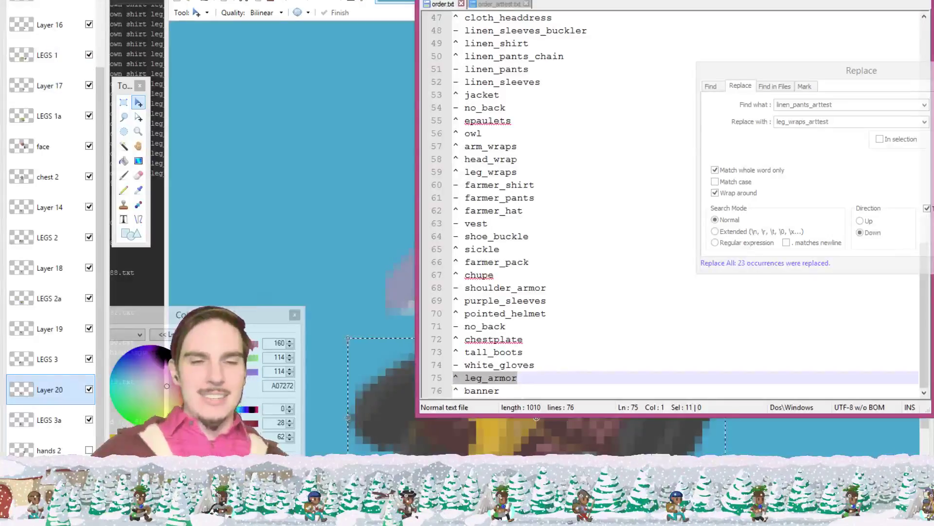
Step: Switch to a new Notepad document, write "literally everything" in it and minimize the window
key(super)
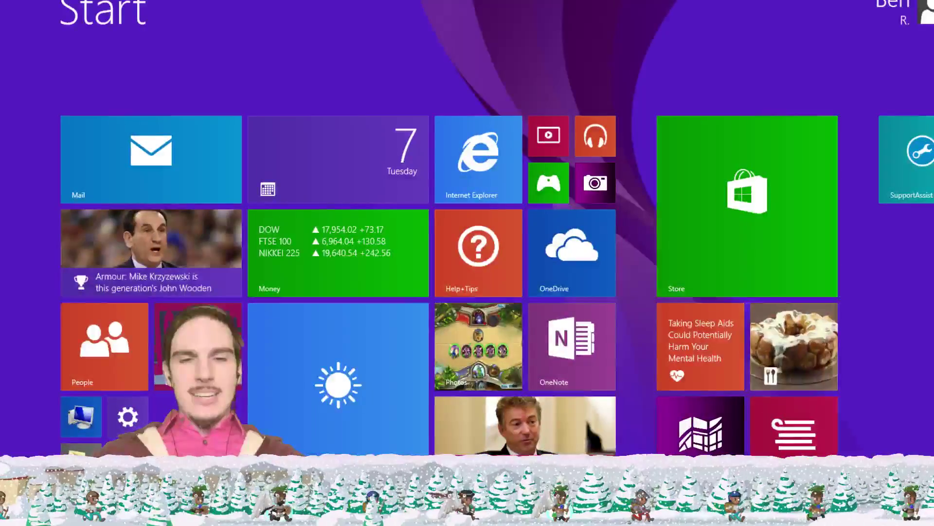
text(evnotepad)
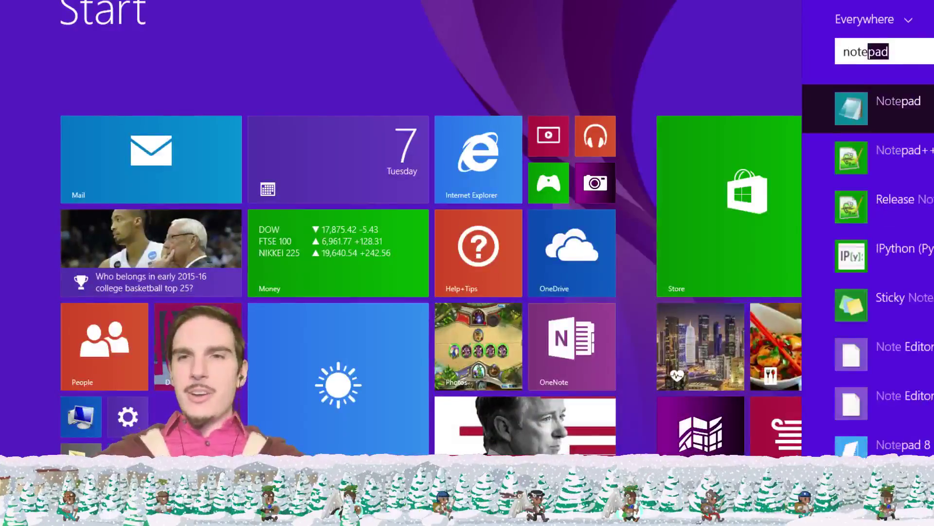
key(Return)
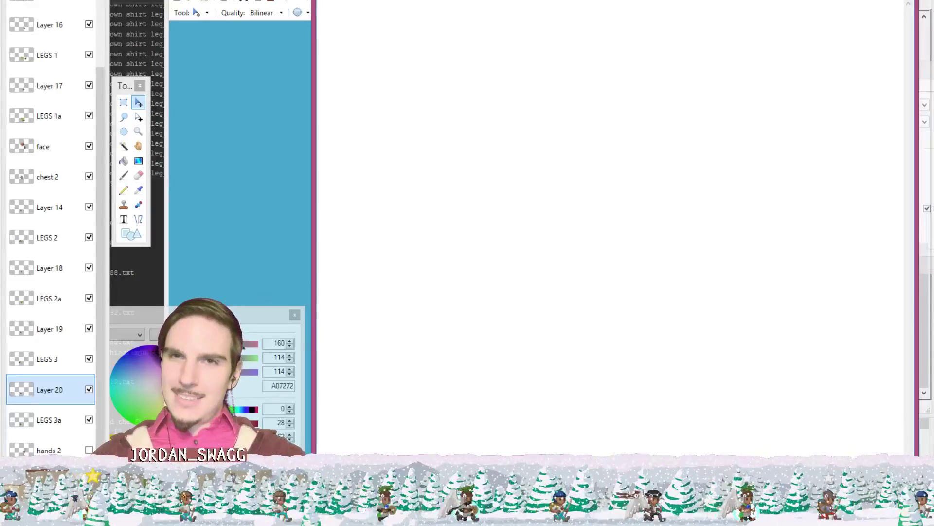
drag(719, 3, 534, 126)
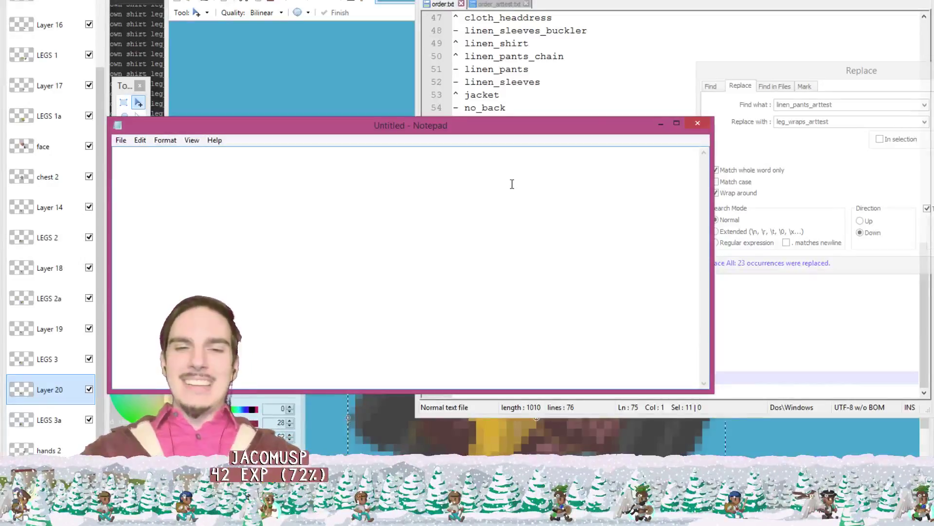
text(lit)
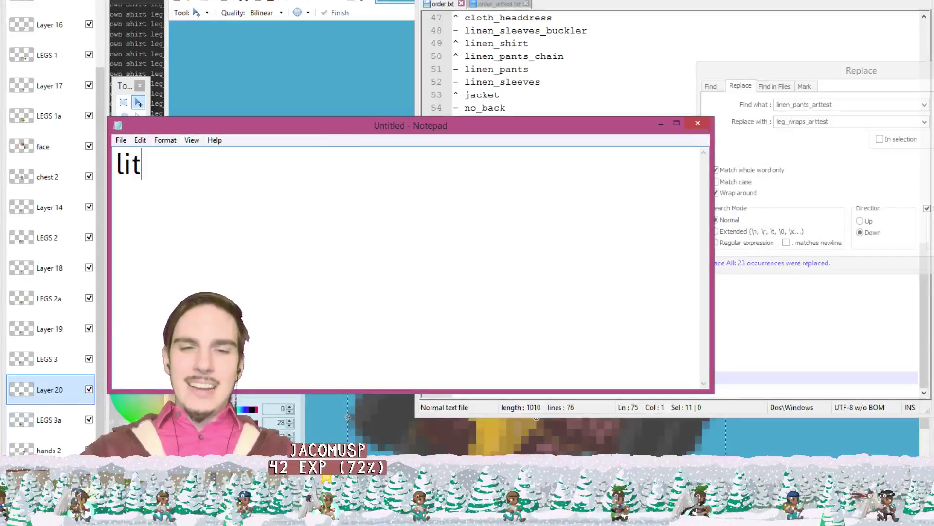
text(erally everything)
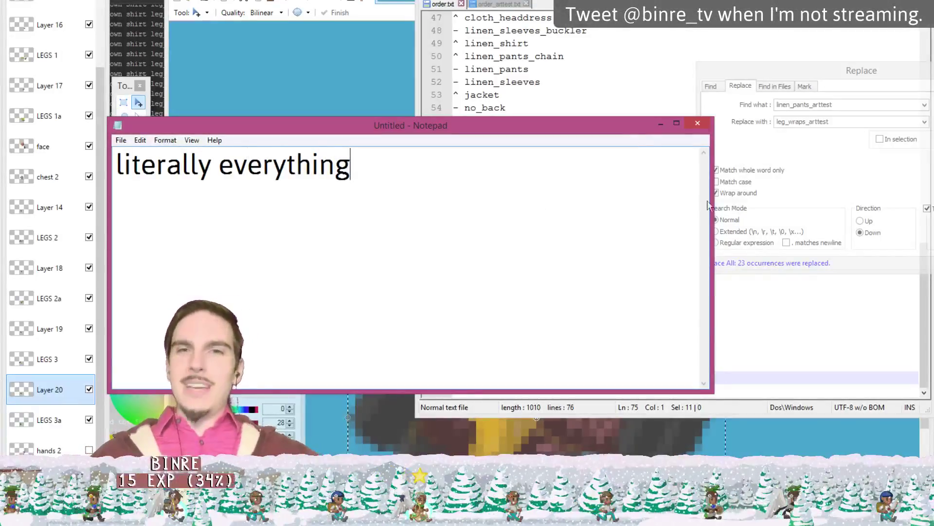
click(660, 124)
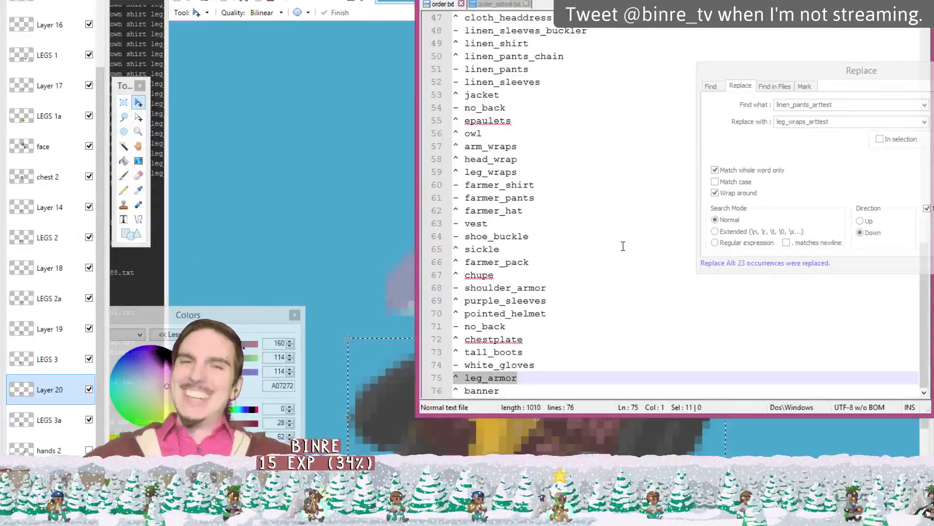
Step: Compare the leg_wraps and farmer_pants entries in order.txt by highlighting each line
click(570, 373)
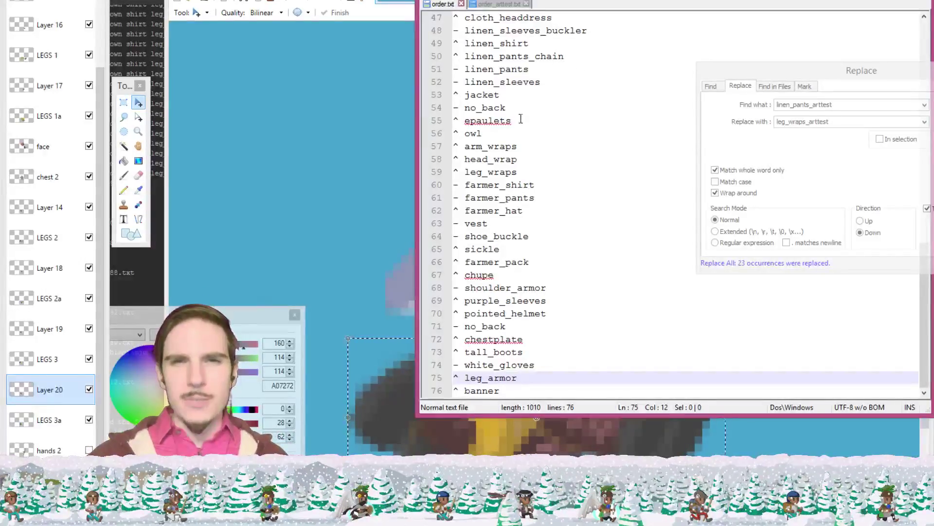
click(531, 168)
key(shift+Home)
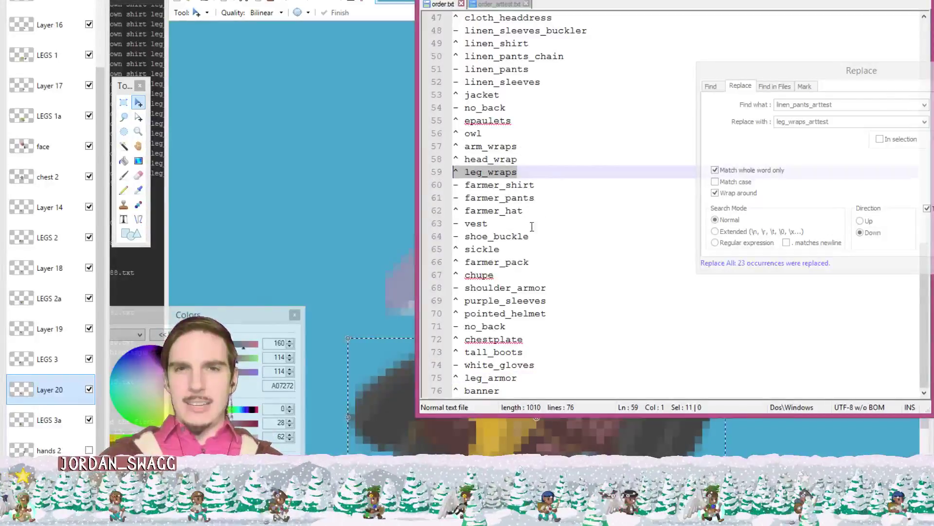
drag(542, 198, 434, 199)
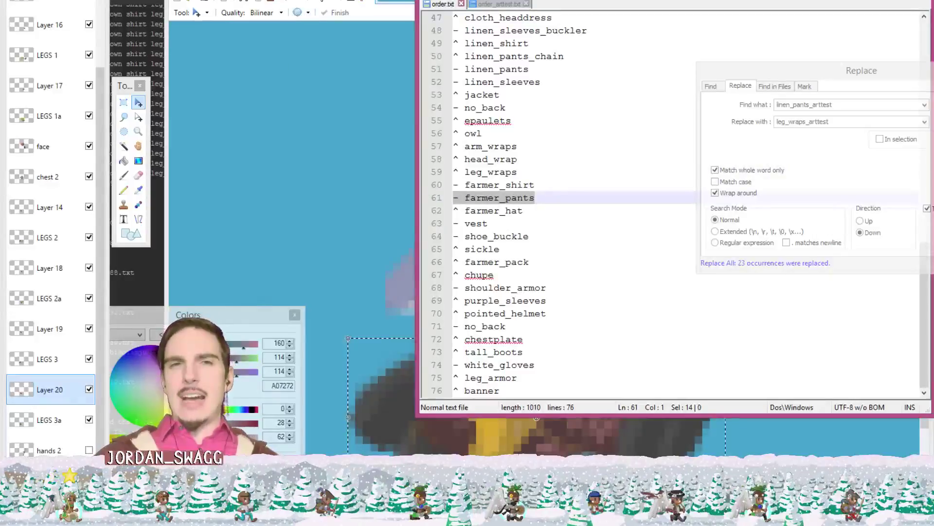
Step: Switch to Paint.NET and open 1.png from the legs farmer_pants folder to examine the existing pants artwork up close
key(alt+Tab)
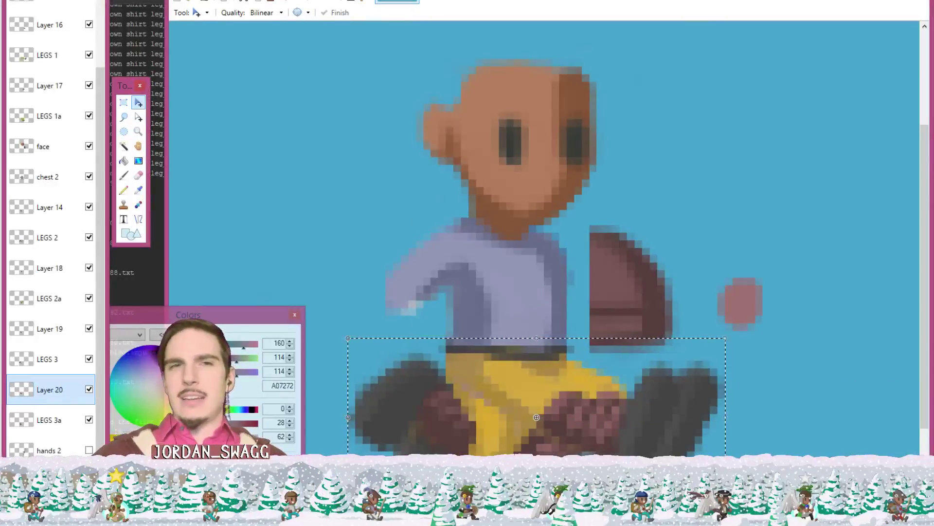
click(181, 1)
click(200, 9)
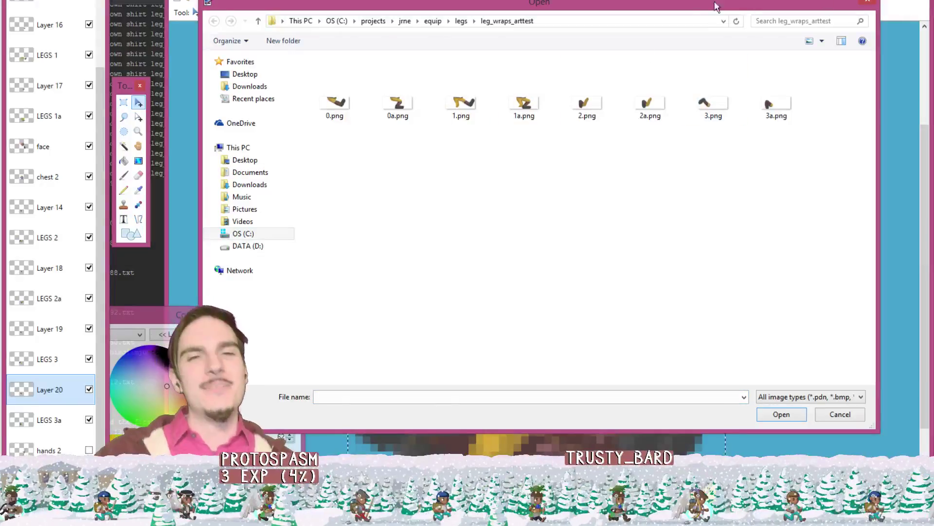
drag(685, 10, 705, 41)
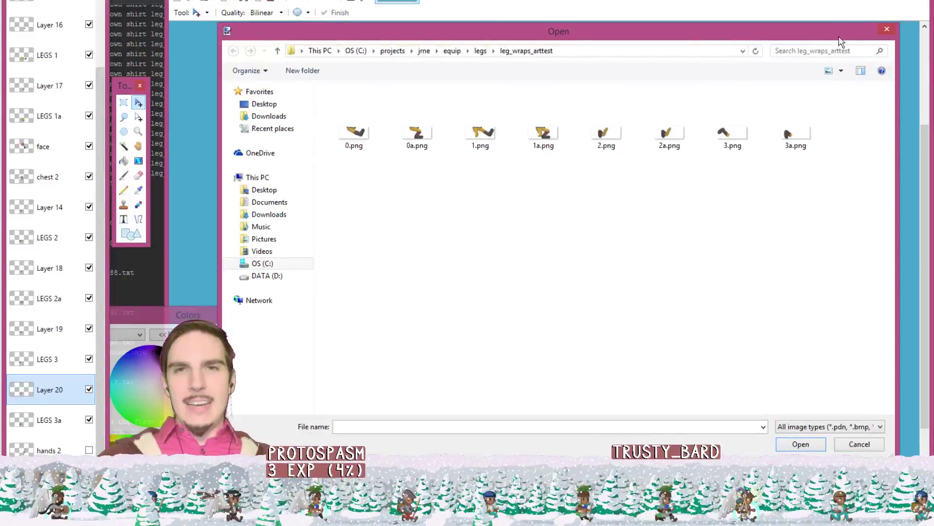
click(480, 51)
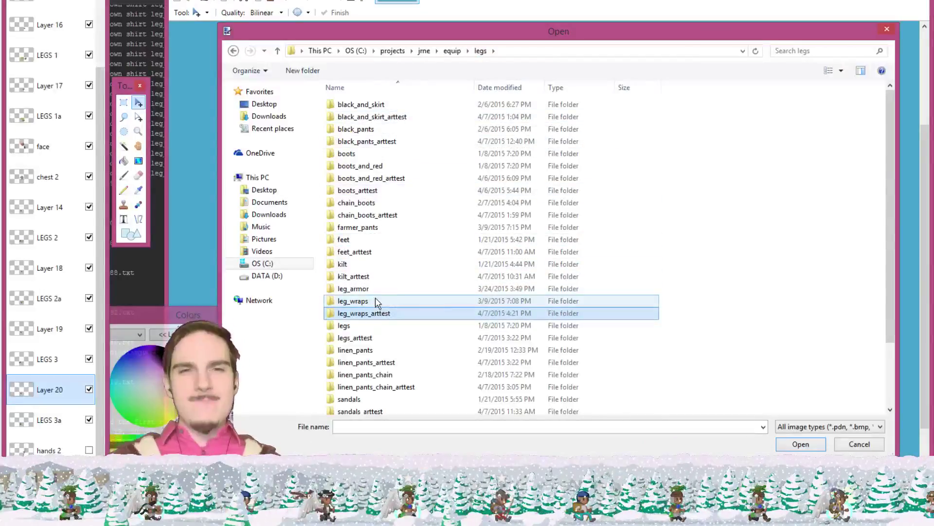
scroll(391, 280, down, 2)
scroll(390, 272, up, 2)
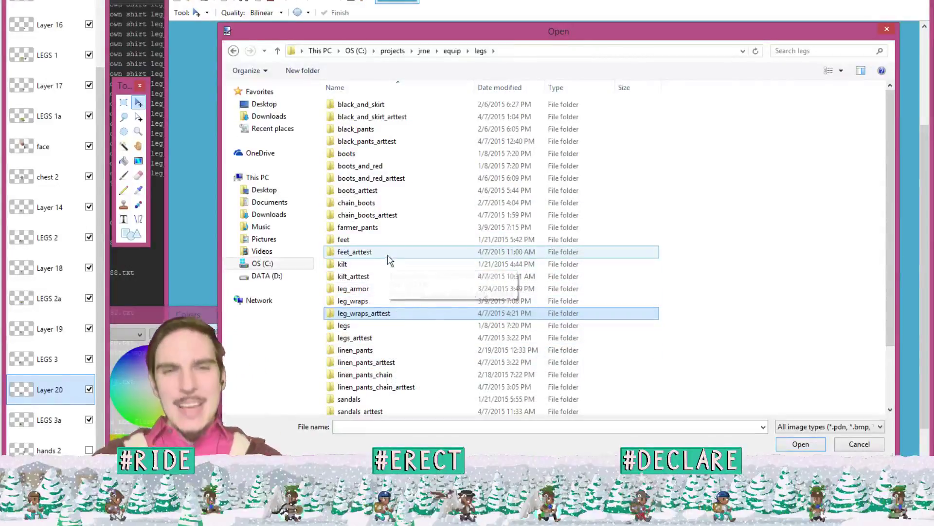
double_click(385, 232)
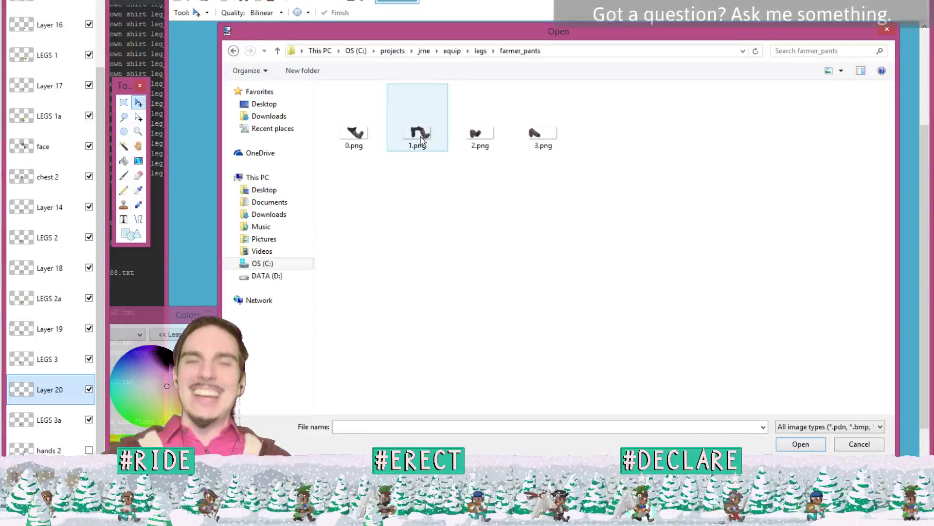
double_click(420, 137)
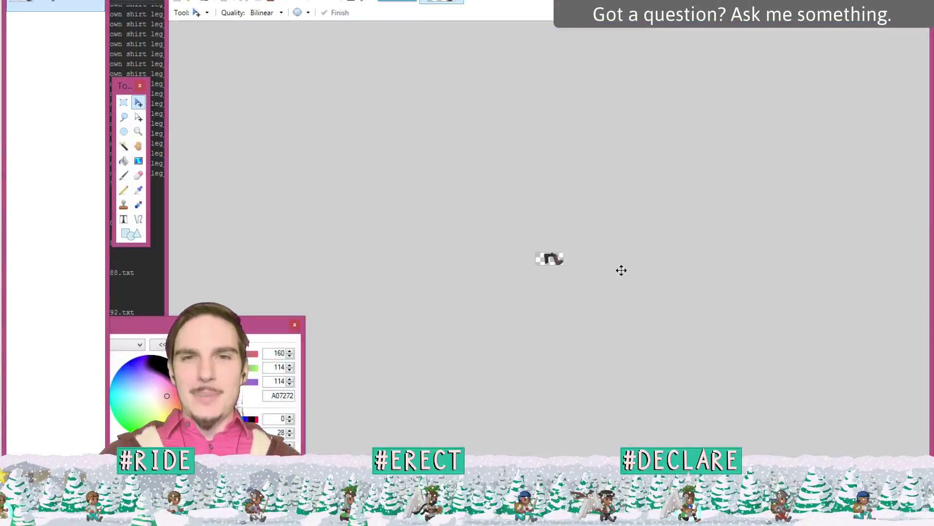
scroll(617, 281, up, 8)
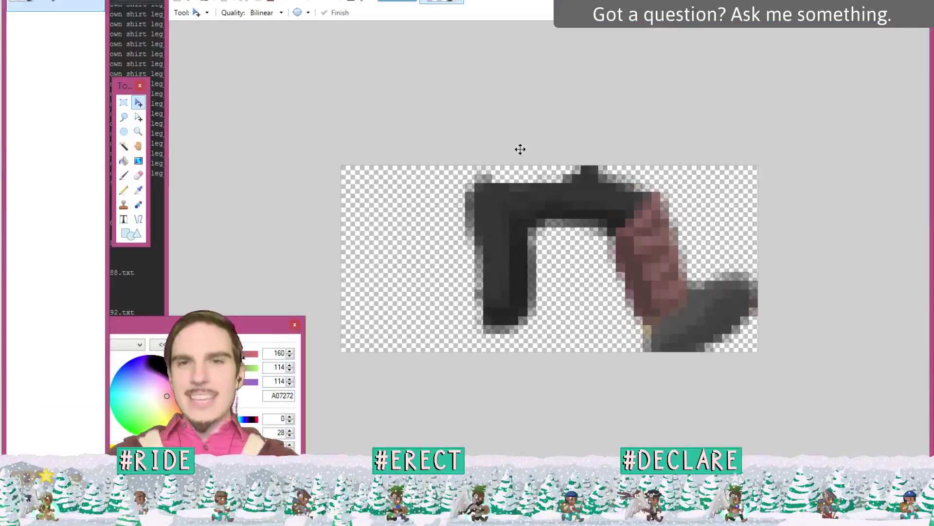
scroll(620, 311, down, 2)
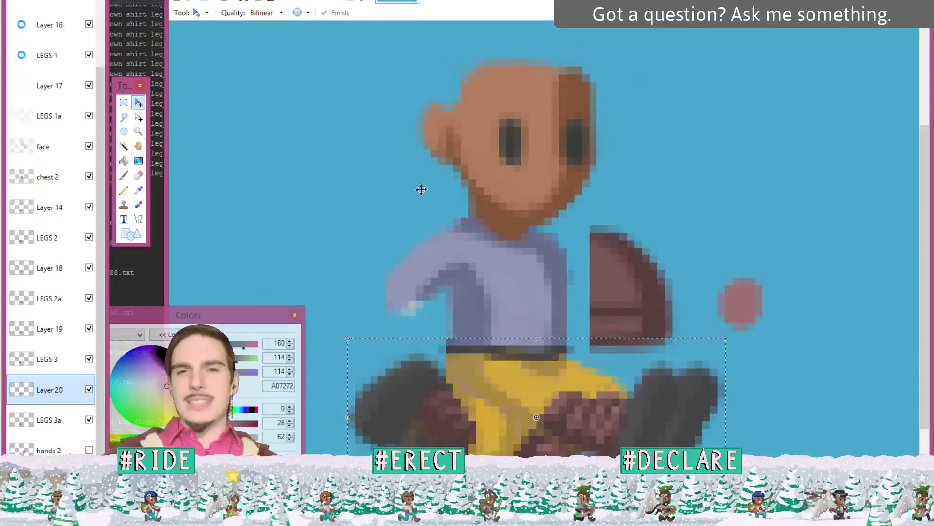
Step: Lasso the dark red quarter-round shape and the pink dot beside the character and erase them from the face layer
scroll(427, 217, down, 1)
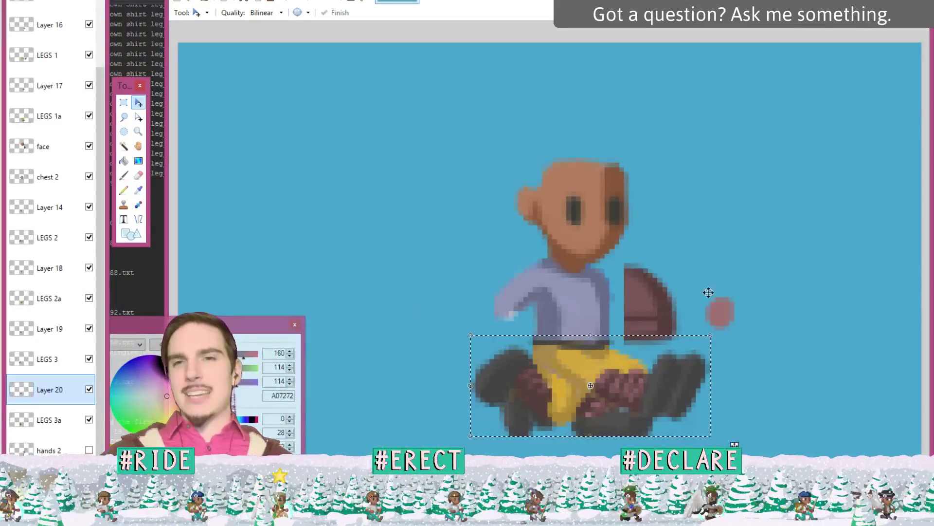
scroll(707, 316, up, 1)
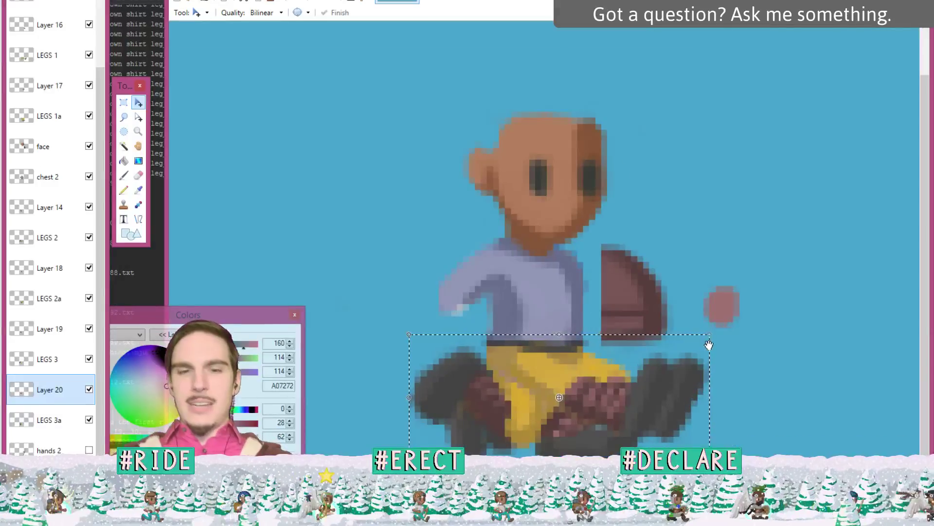
scroll(708, 324, up, 2)
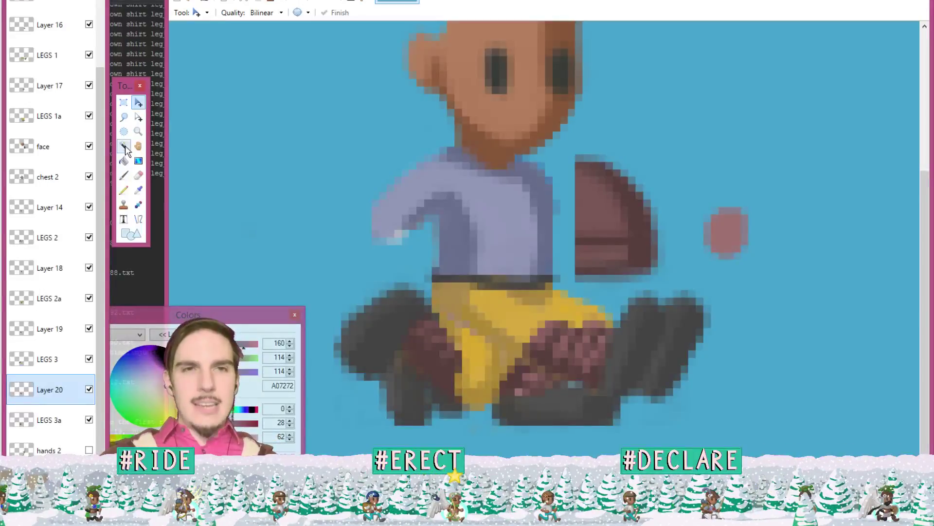
click(124, 116)
mouse_move(573, 141)
mouse_down()
mouse_move(564, 211)
mouse_move(575, 293)
mouse_move(689, 314)
mouse_move(833, 267)
mouse_move(734, 132)
mouse_up()
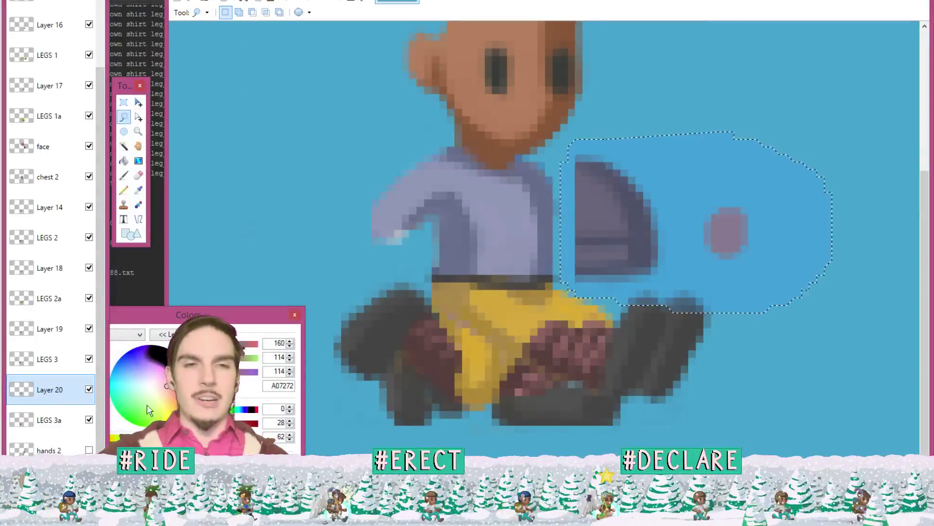
click(59, 158)
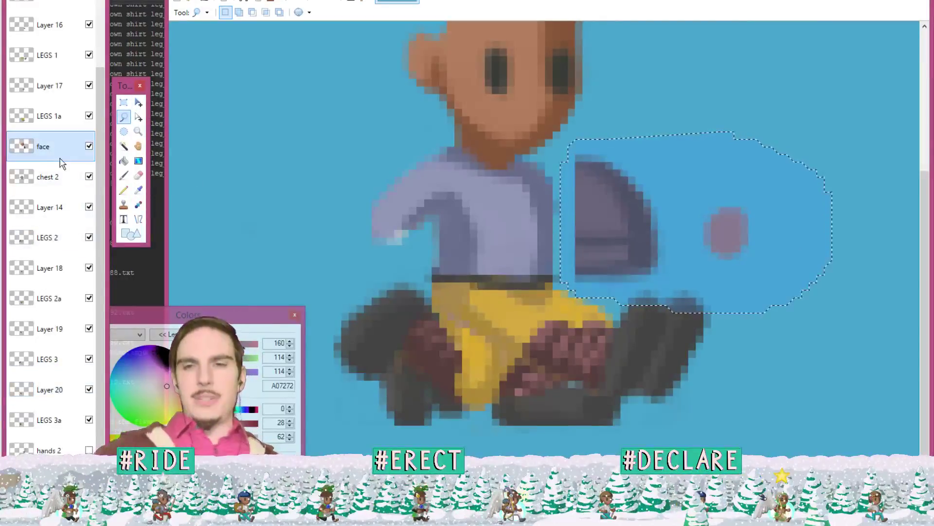
key(ctrl+d)
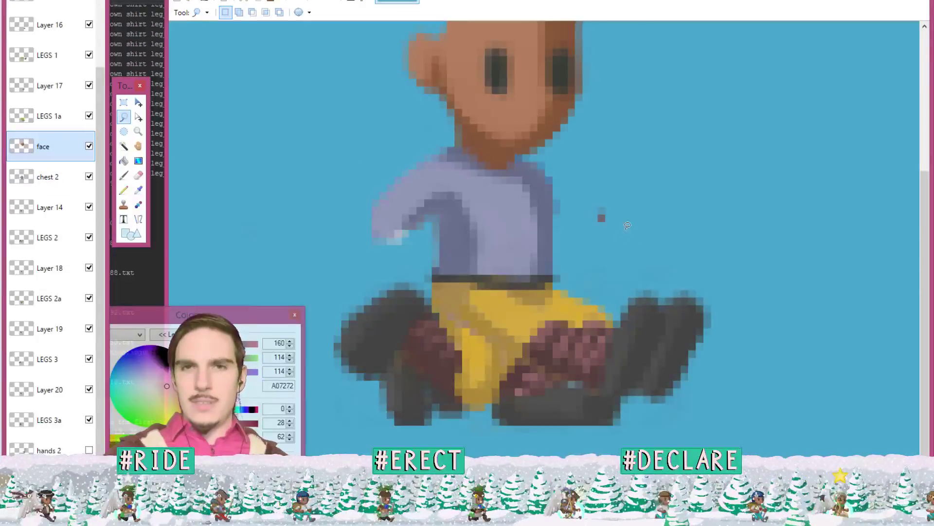
Step: Try to clear the leftover stray pixel beside the character by lassoing it on the chest 2 layer
mouse_move(627, 212)
mouse_down()
mouse_move(590, 203)
mouse_move(584, 225)
mouse_move(602, 242)
mouse_up()
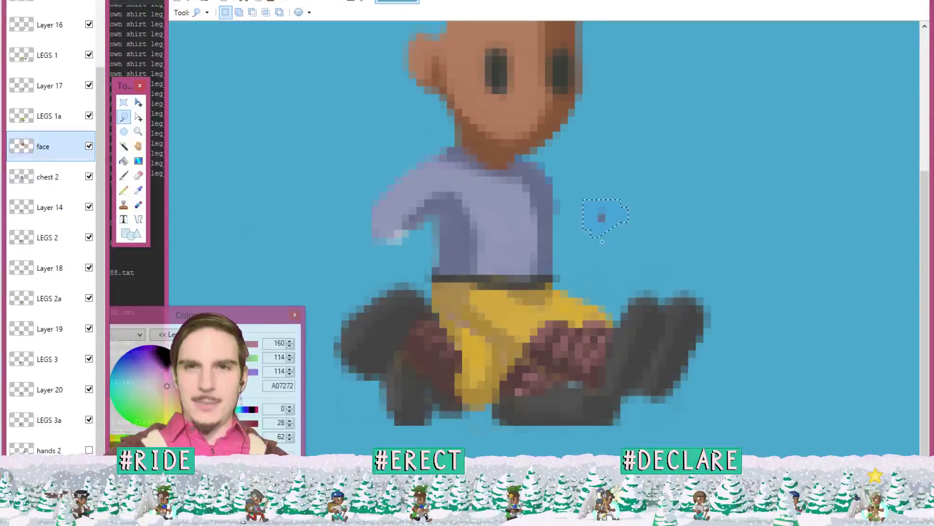
click(60, 173)
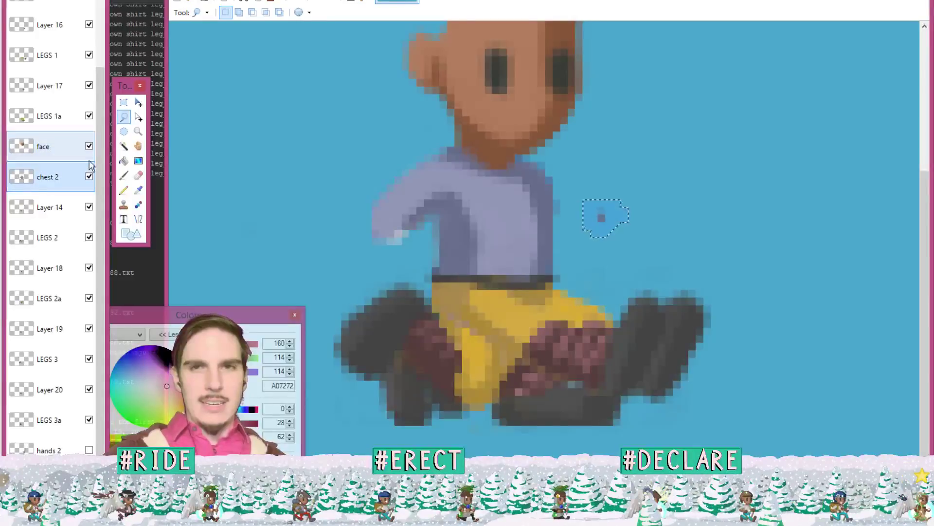
key(ctrl+d)
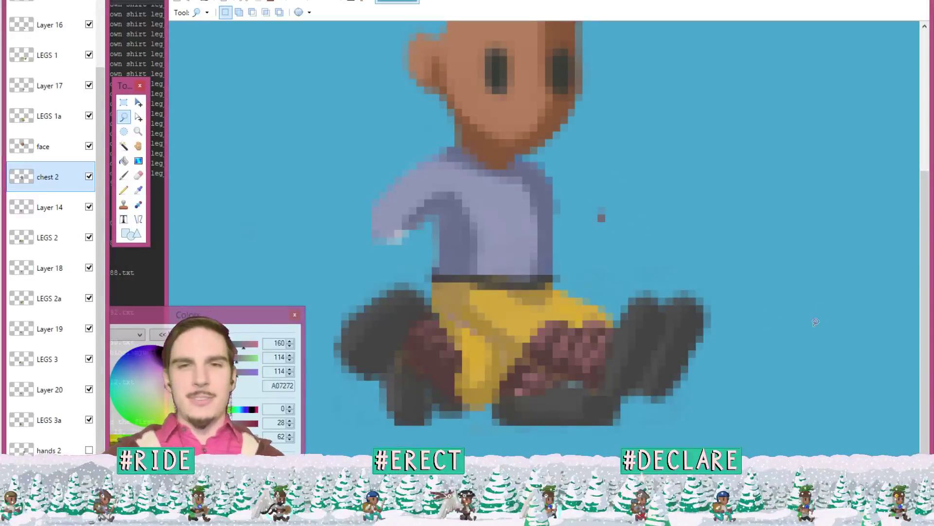
Step: Hide Layer 15, LEGS 0a, Layer 16, LEGS 1, Layer 17 and LEGS 1a
scroll(76, 53, up, 2)
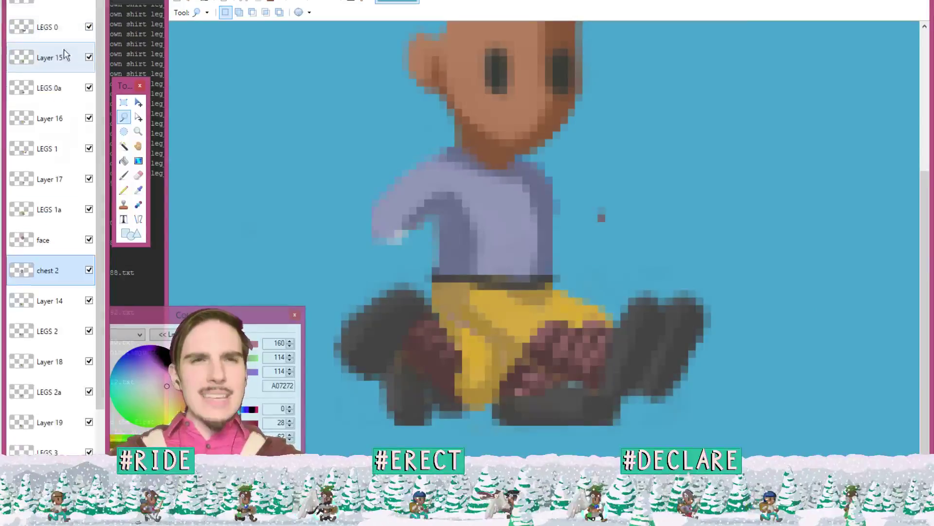
click(66, 30)
click(62, 58)
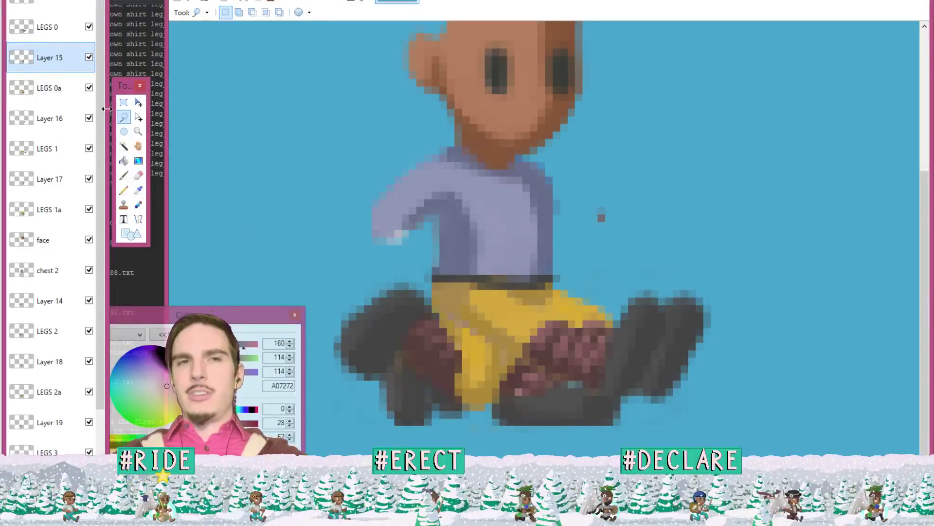
click(89, 58)
click(89, 87)
click(89, 118)
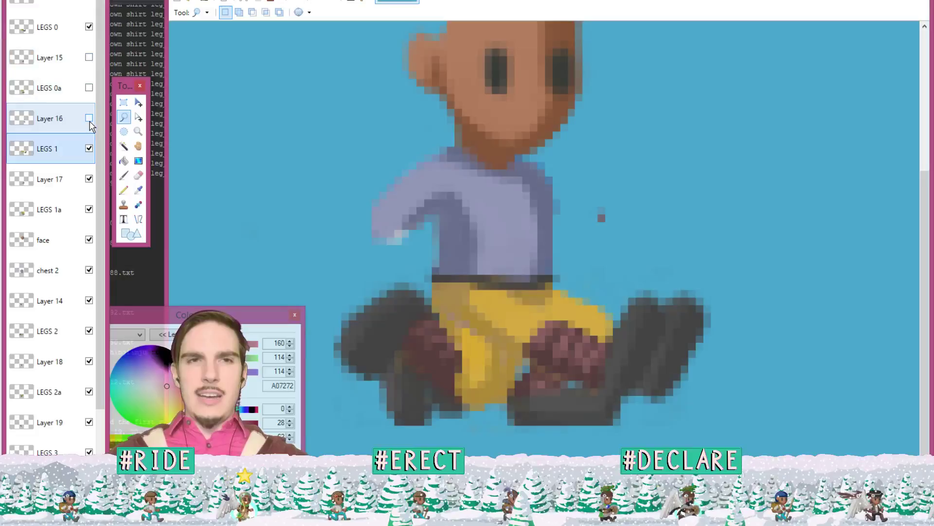
click(89, 148)
click(89, 178)
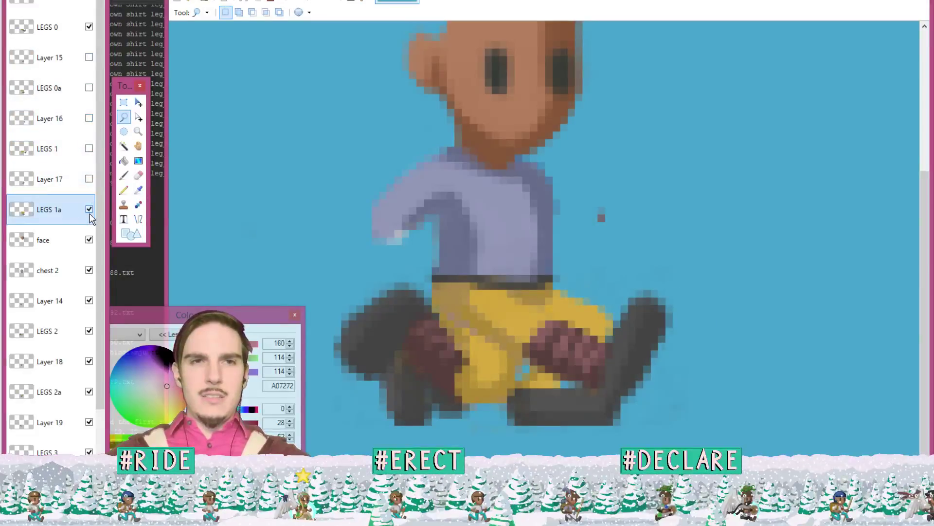
click(89, 209)
Step: Hide the face and chest 2 layers, and turn their visibility back on
click(89, 240)
click(89, 270)
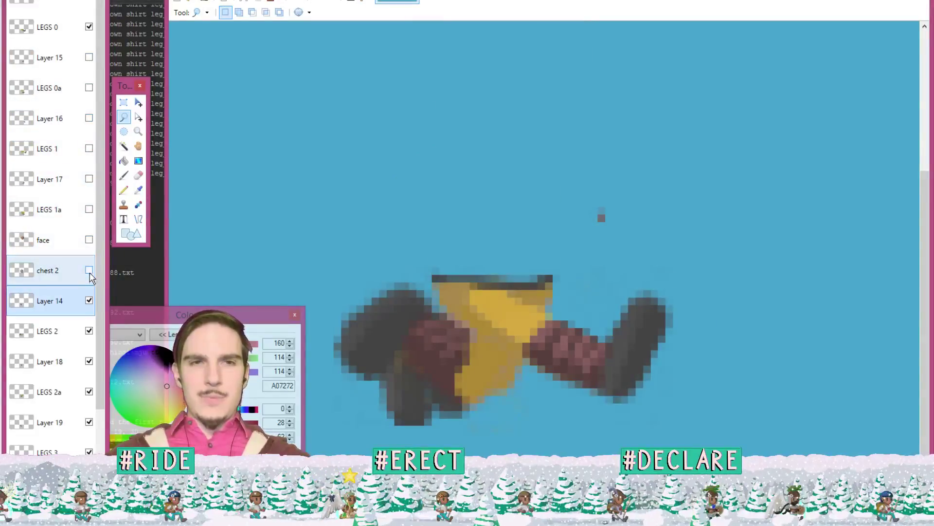
click(89, 239)
click(89, 270)
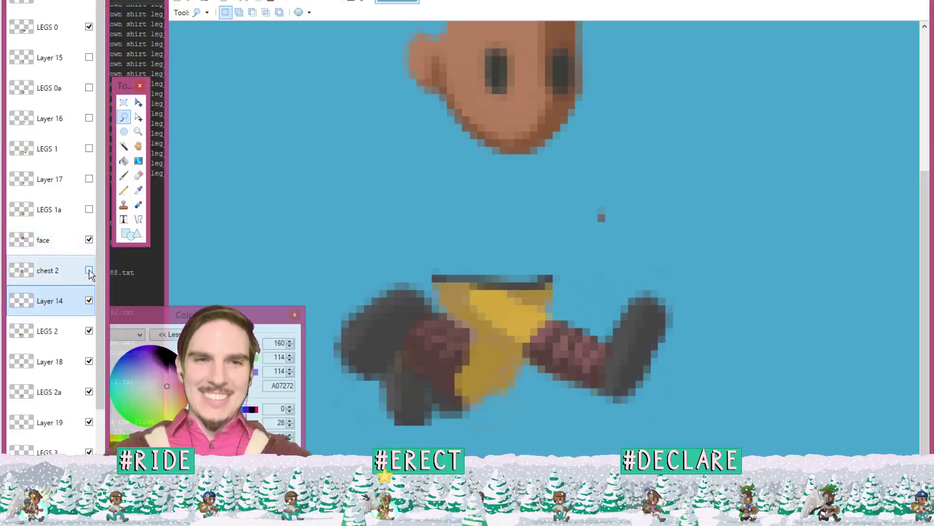
Step: Hide Layer 14, LEGS 2, Layer 18, LEGS 2a, Layer 19, LEGS 3, Layer 20 and LEGS 3a
click(89, 300)
click(89, 330)
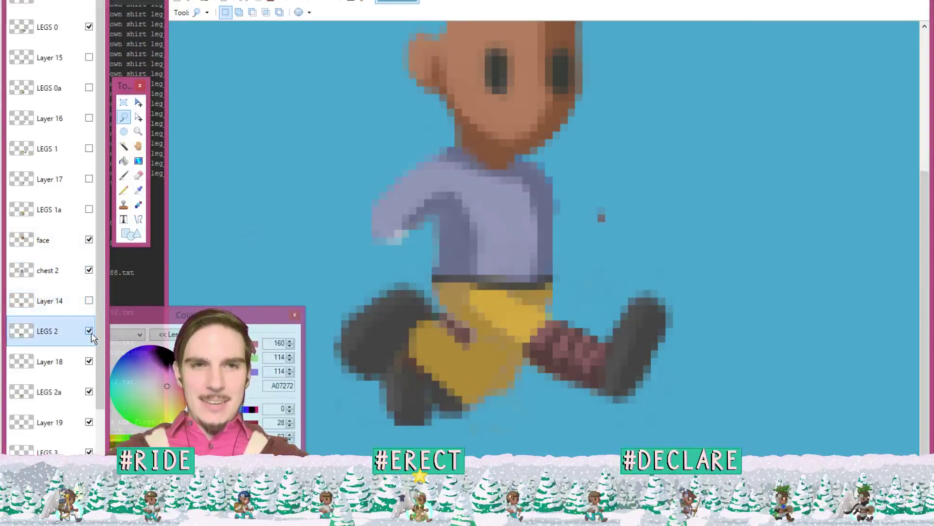
click(89, 361)
click(89, 391)
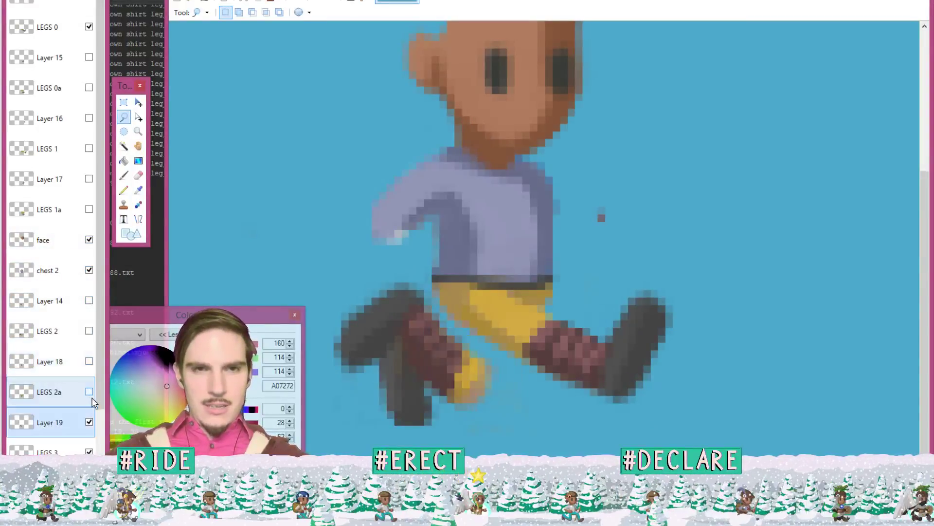
click(89, 422)
click(89, 451)
scroll(91, 447, down, 1)
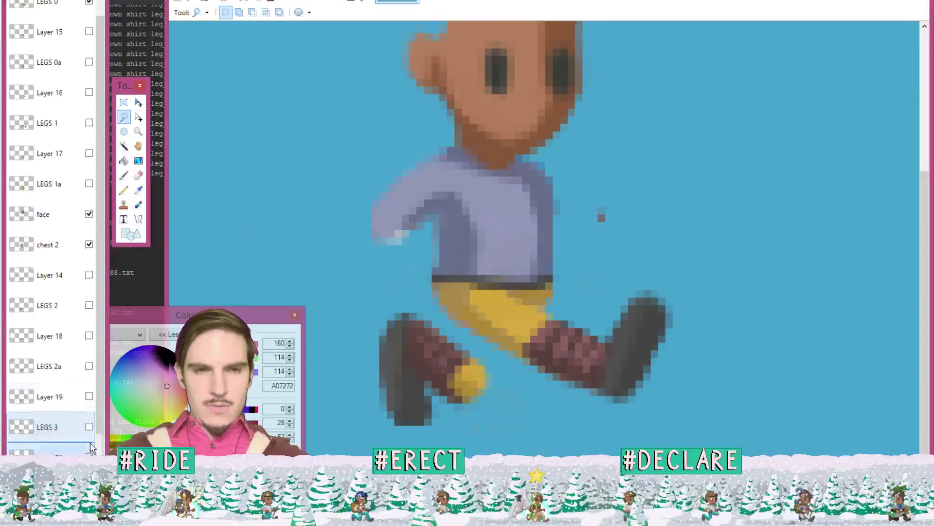
scroll(92, 448, down, 3)
click(90, 391)
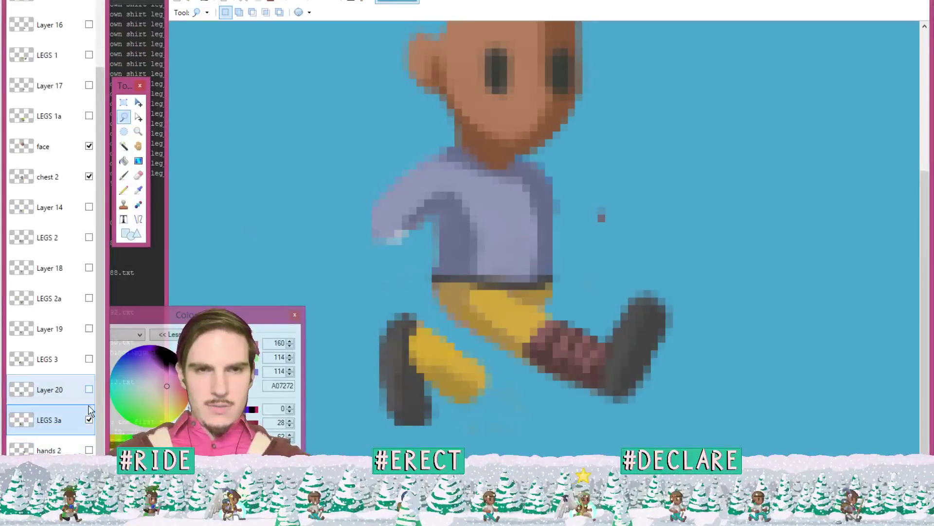
click(89, 421)
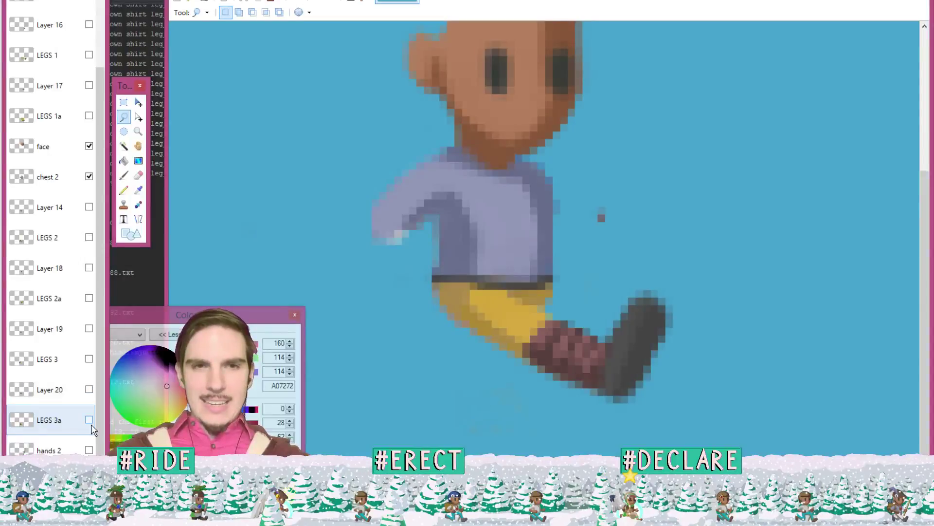
Step: Lasso the stray dark red pixel beside the chest and erase it from the LEGS 0 layer
scroll(87, 194, up, 4)
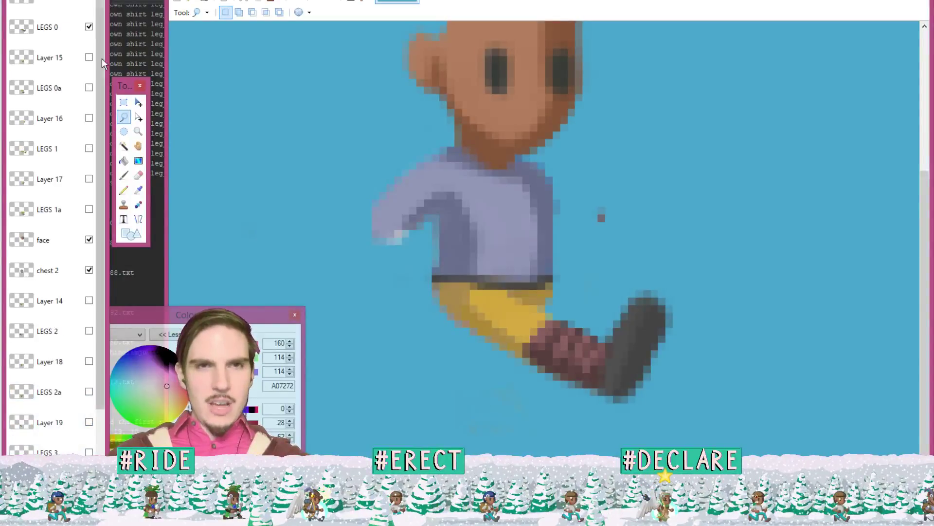
click(89, 28)
click(89, 28)
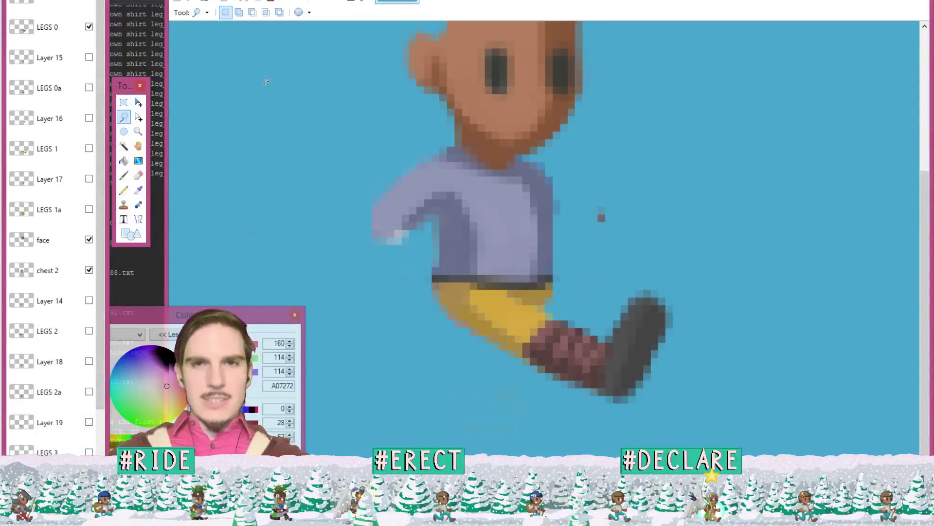
scroll(72, 179, down, 4)
scroll(73, 194, up, 4)
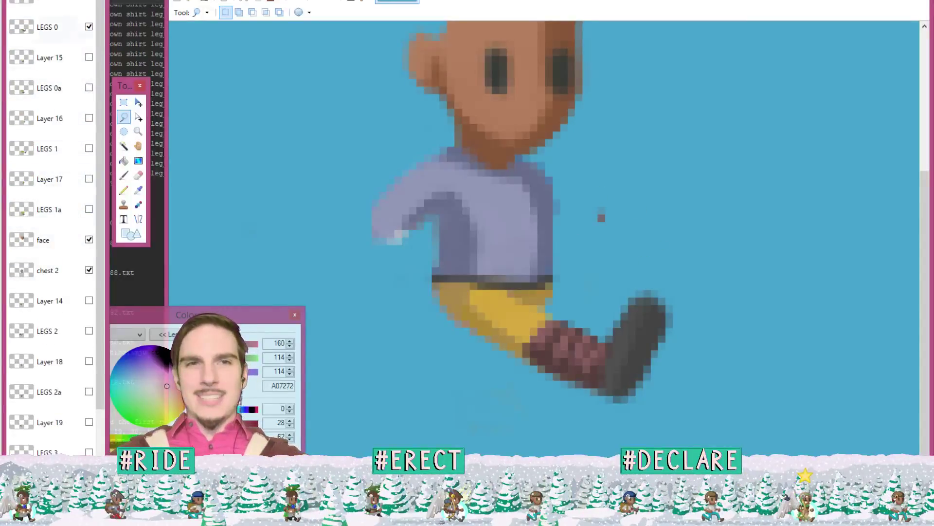
drag(611, 193, 599, 217)
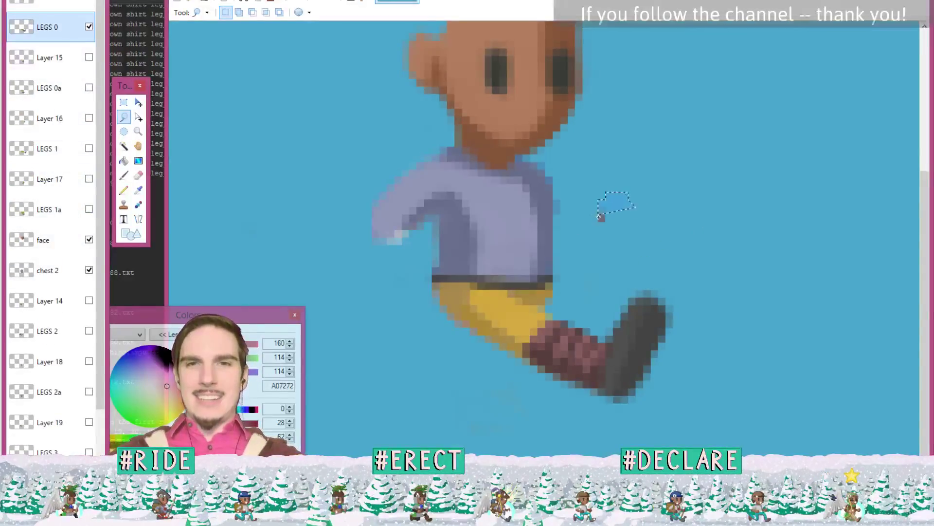
click(601, 216)
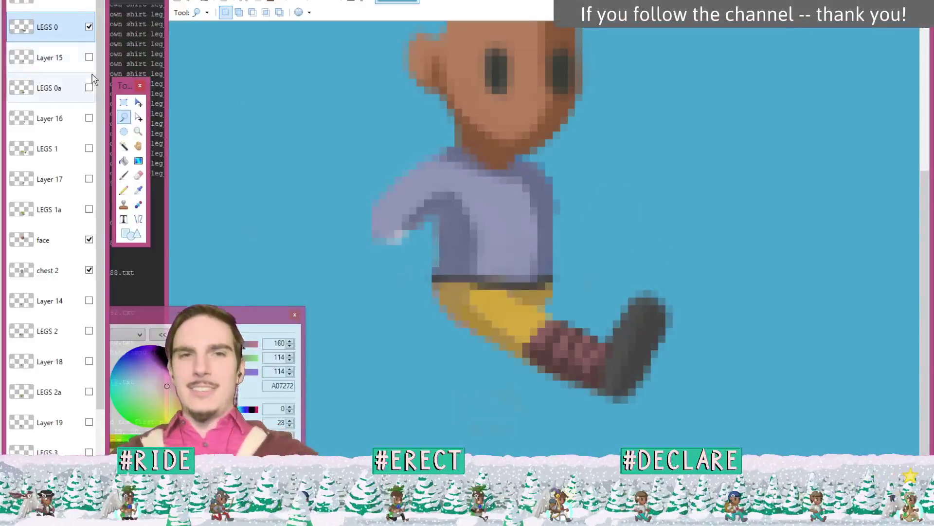
Step: Lasso the yellow pants and belt on the LEGS 0 layer and erase them, keeping the boot
scroll(83, 208, down, 4)
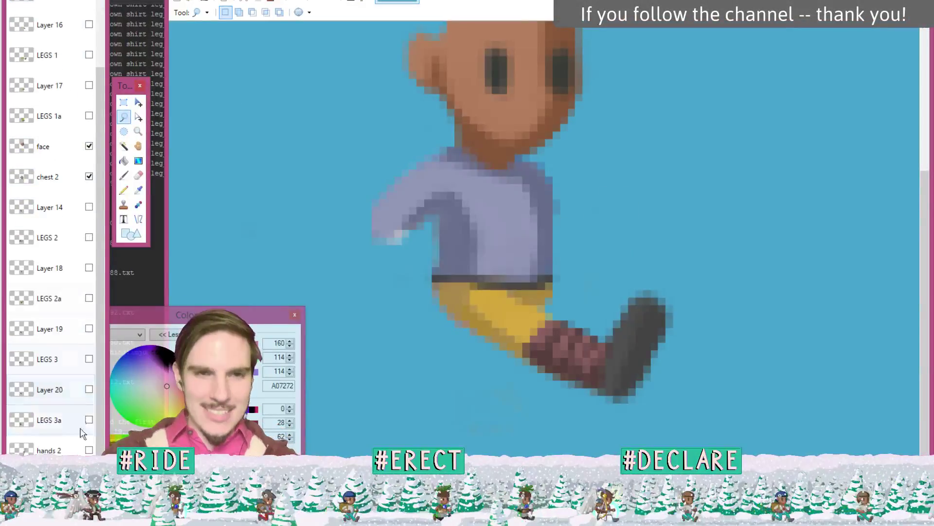
scroll(78, 340, up, 4)
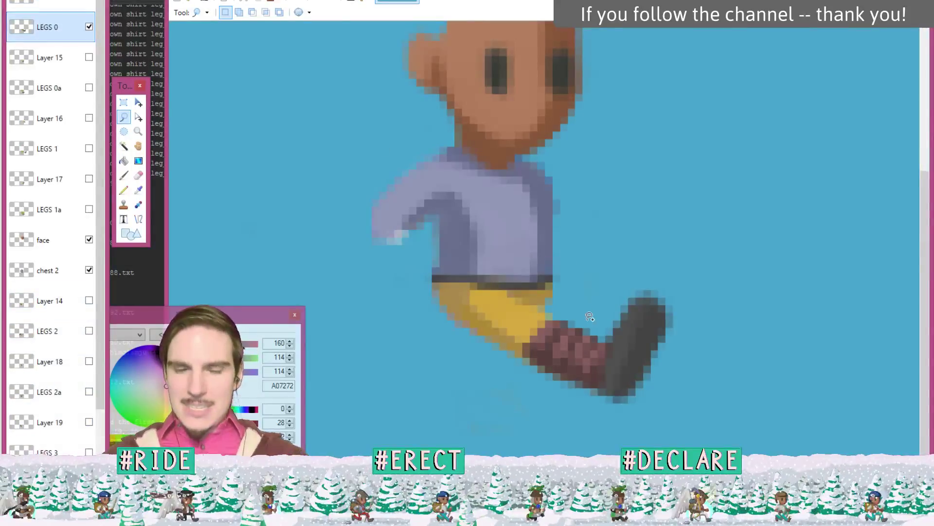
scroll(590, 316, up, 2)
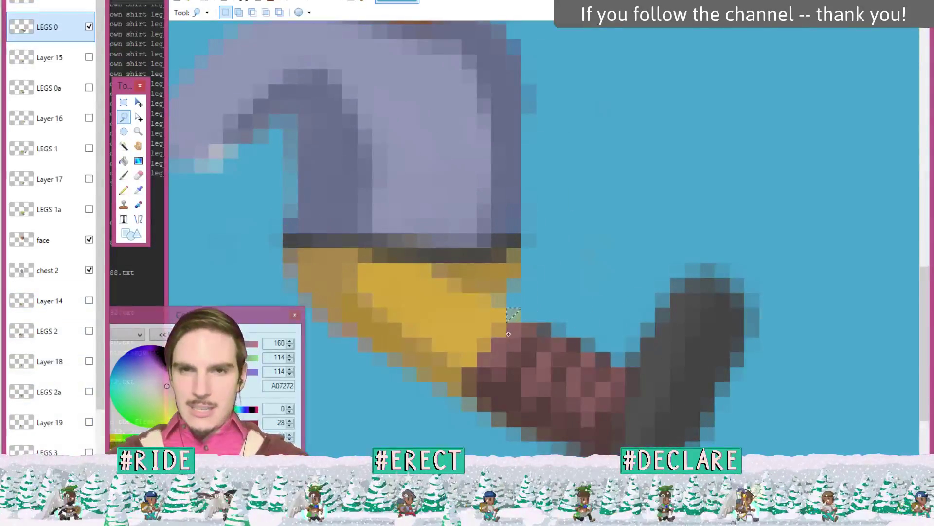
mouse_move(503, 342)
mouse_down()
mouse_move(470, 366)
mouse_move(466, 411)
mouse_up()
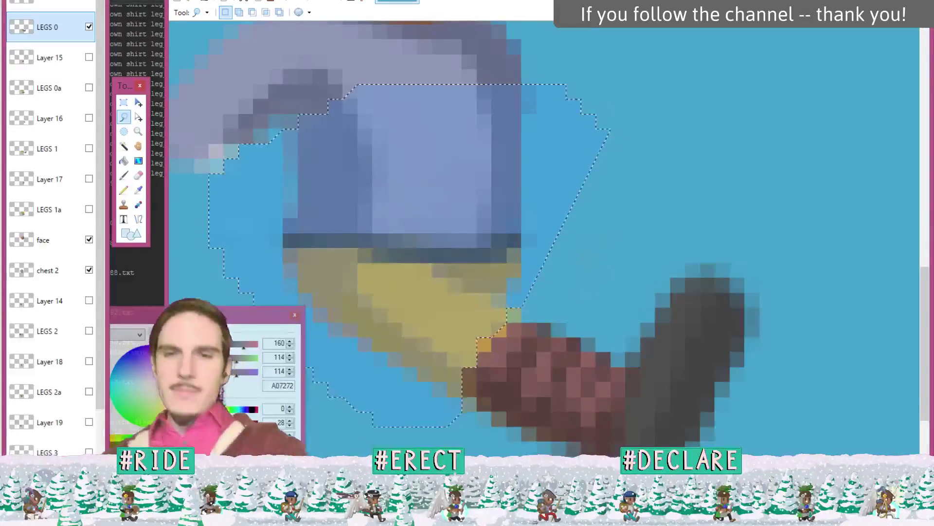
key(Delete)
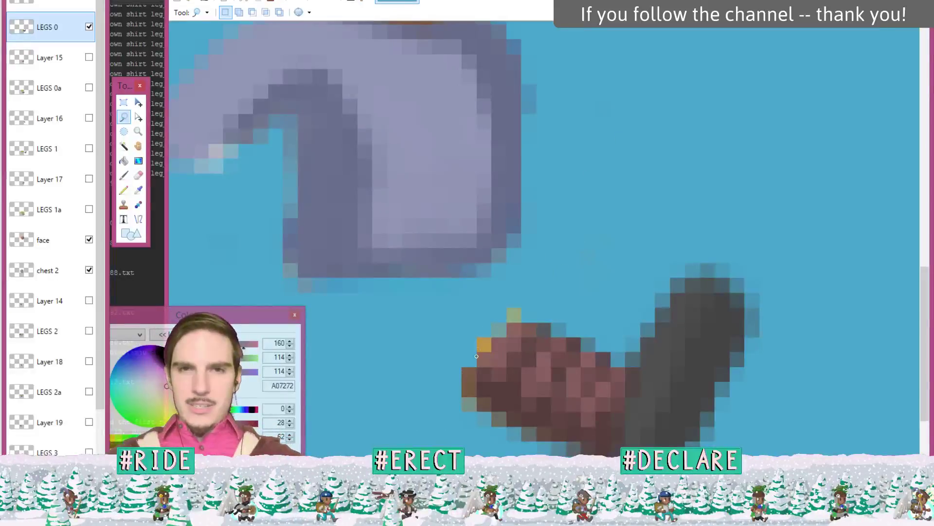
Step: Erase the leftover yellow pixels along the upper knee edge of the leg wrap from the LEGS 0 layer
mouse_move(495, 339)
mouse_down()
mouse_move(472, 336)
mouse_move(479, 316)
mouse_move(489, 322)
mouse_up()
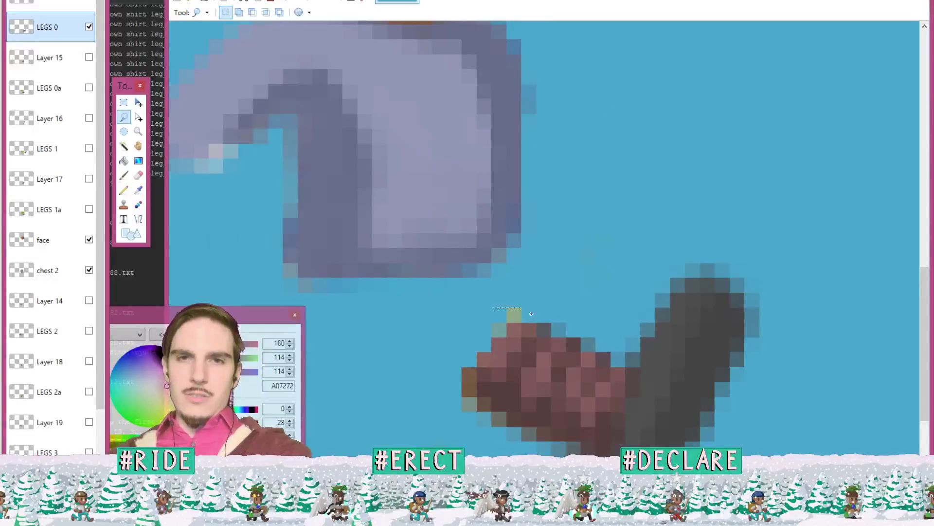
mouse_move(526, 294)
mouse_down()
mouse_move(527, 323)
mouse_move(511, 313)
mouse_up()
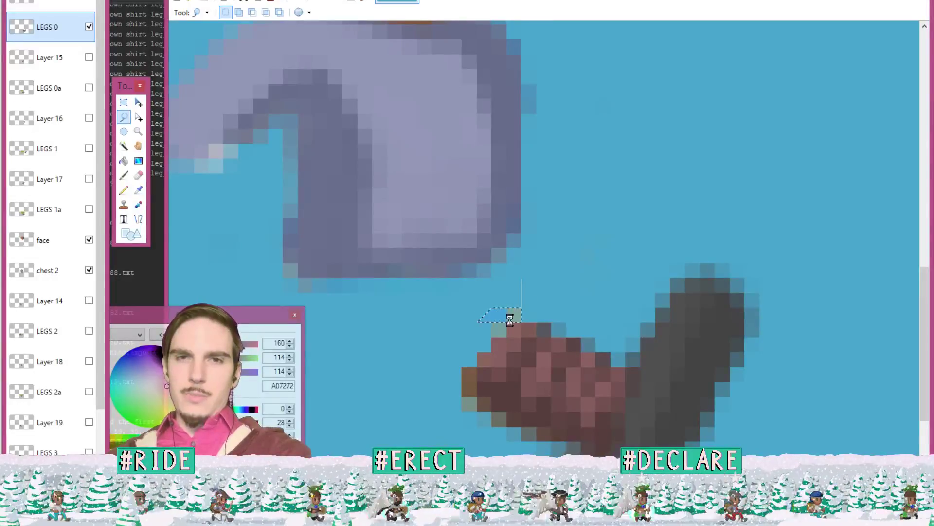
key(Delete)
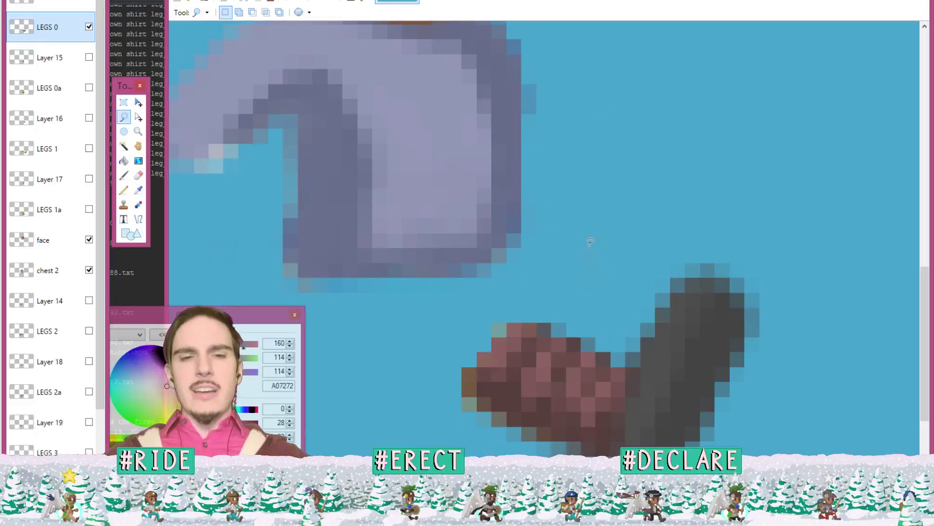
Step: Erase the remaining pale greenish pixel at the upper corner of the leg wrap from the LEGS 0 layer
scroll(591, 241, down, 3)
scroll(418, 199, up, 1)
scroll(693, 402, up, 4)
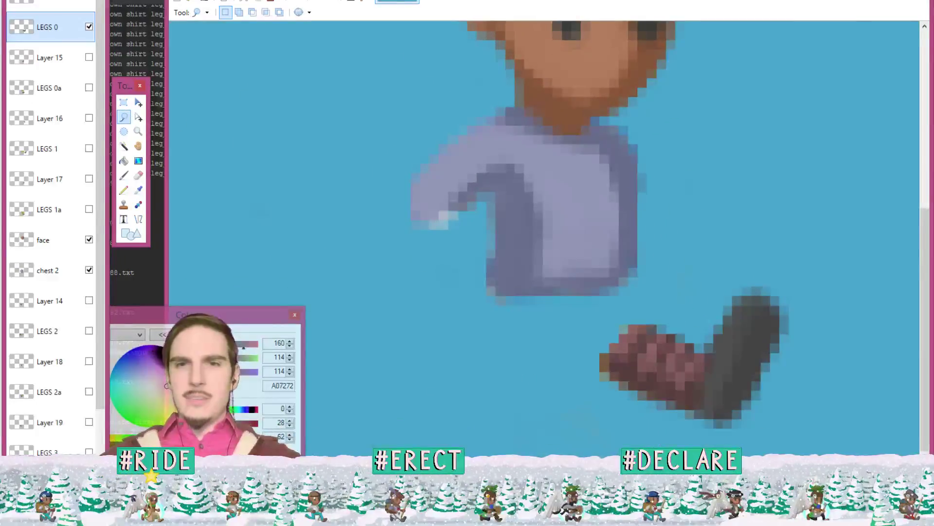
scroll(536, 224, right, 2)
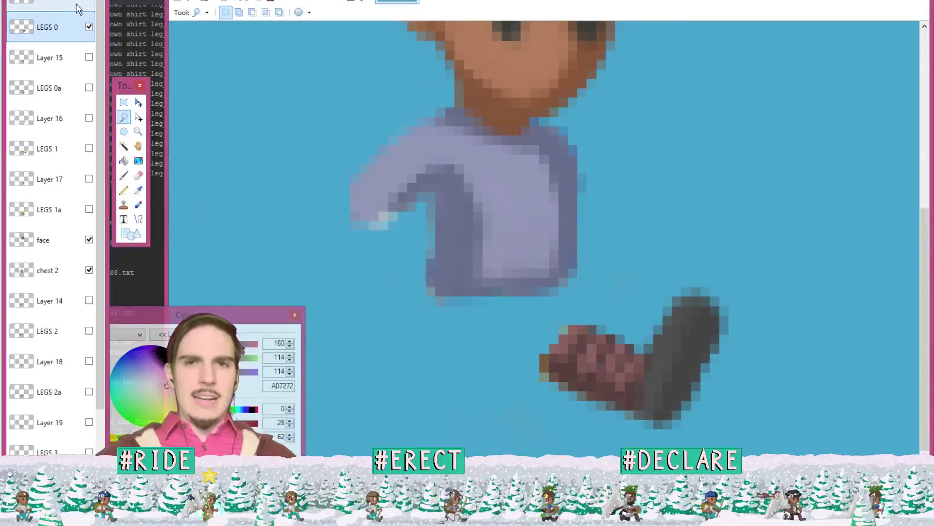
scroll(609, 337, up, 2)
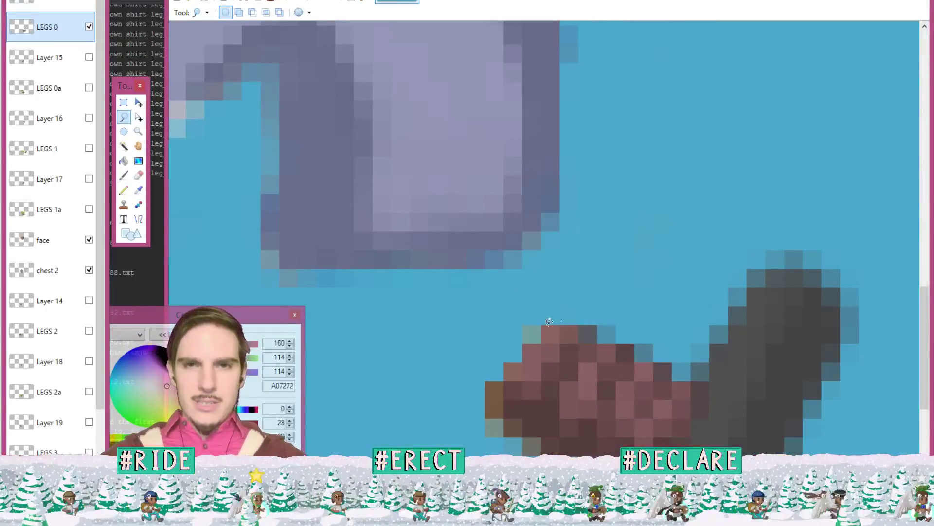
mouse_move(541, 341)
mouse_down()
mouse_move(519, 347)
mouse_move(549, 340)
mouse_up()
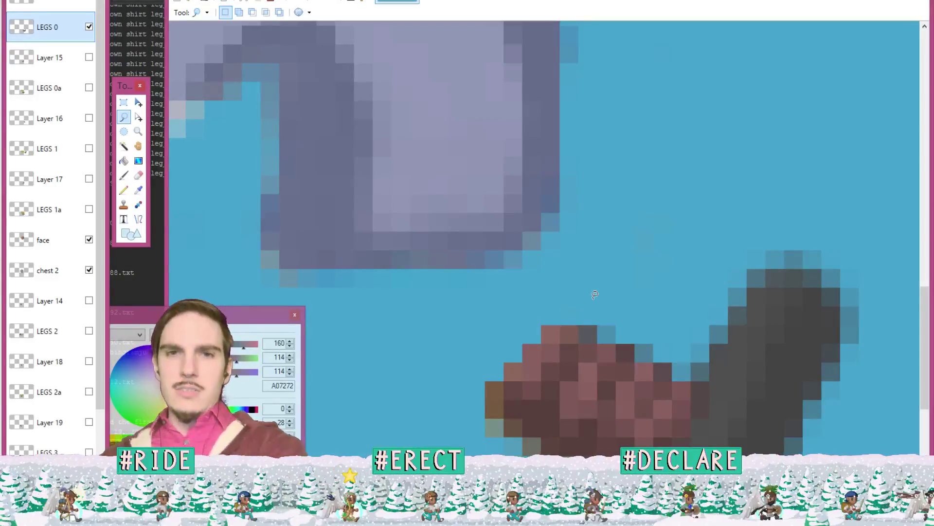
scroll(594, 295, down, 3)
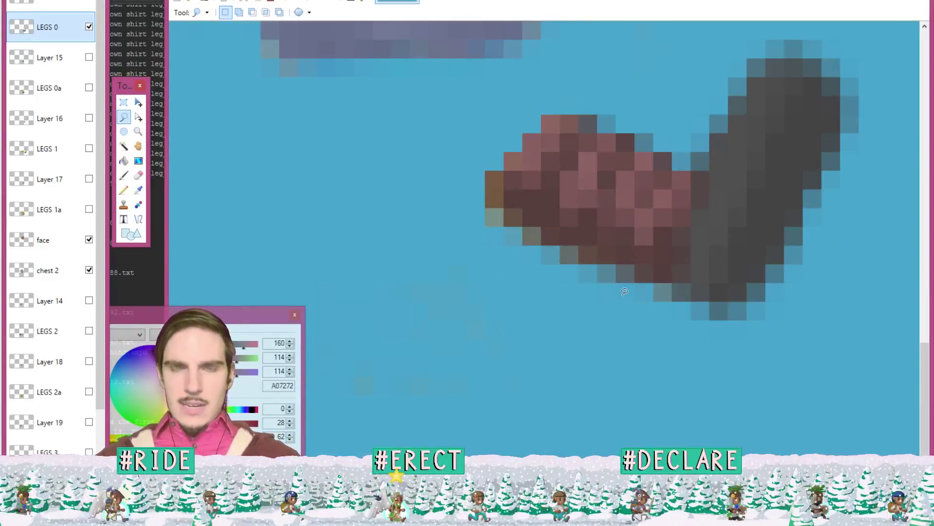
scroll(558, 267, down, 4)
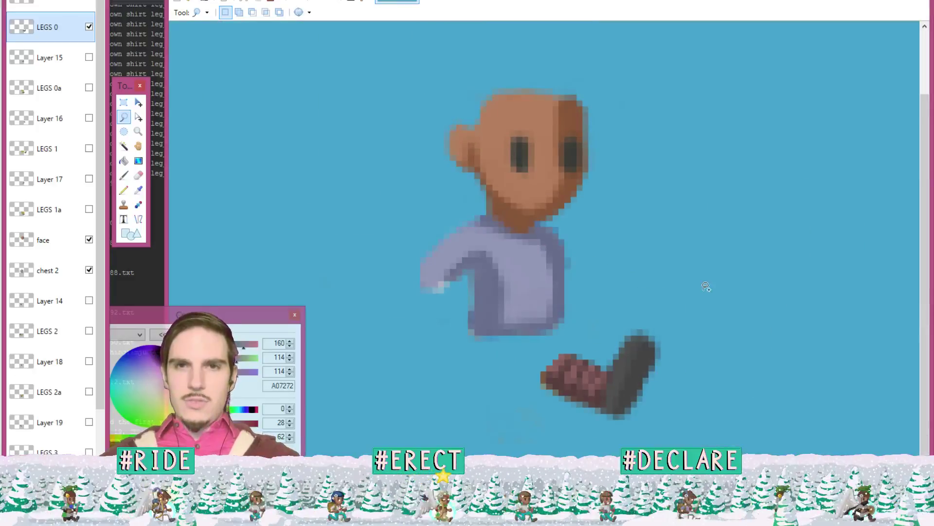
Step: Hide the LEGS 0 layer and show Layer 15 and LEGS 0a
click(89, 27)
click(89, 57)
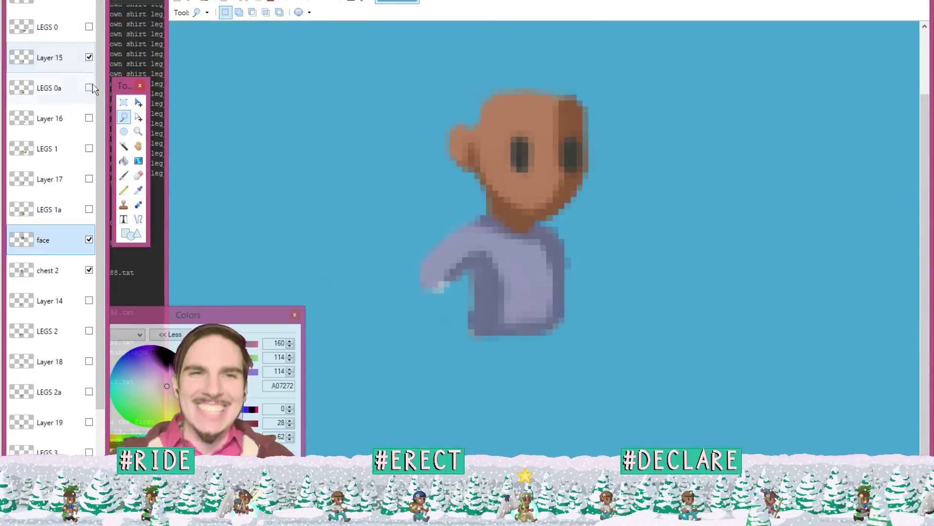
click(94, 88)
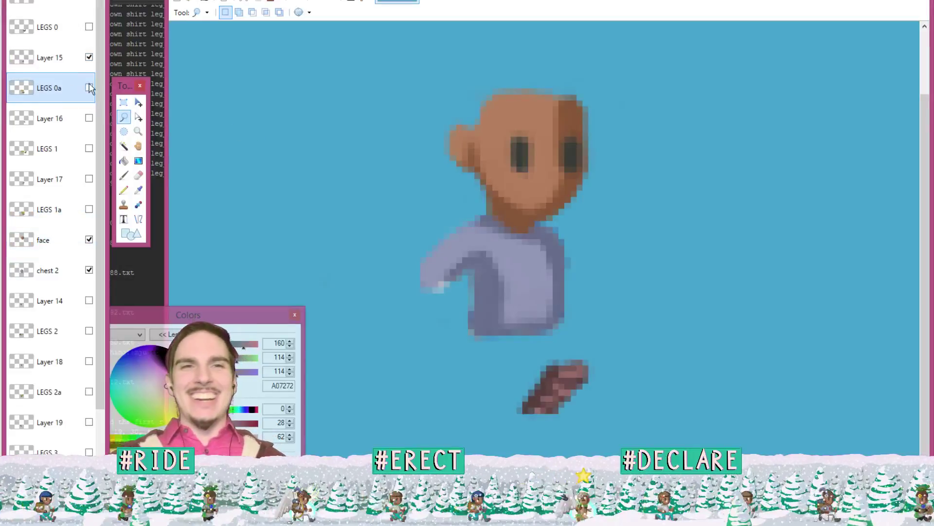
click(89, 88)
Step: Lasso the yellow pants and belt on the LEGS 0a layer and erase them down to the boot
click(547, 371)
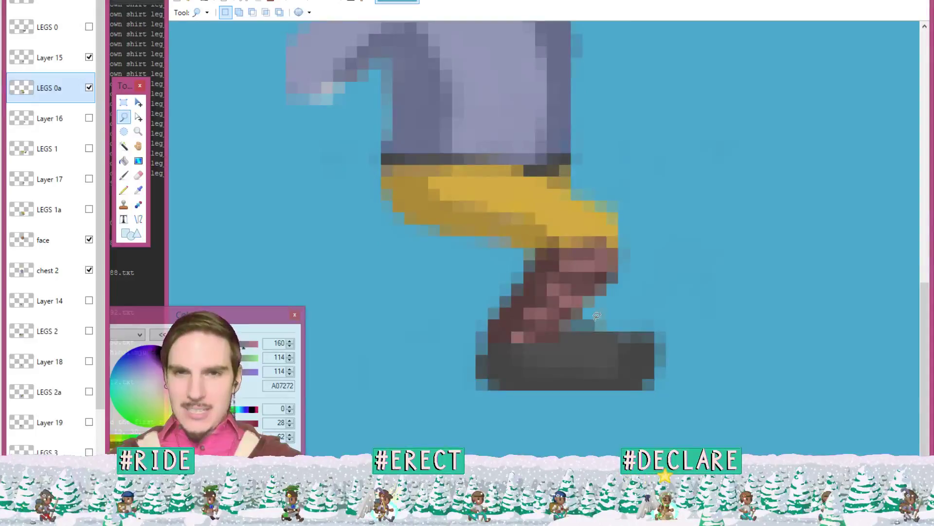
mouse_move(578, 322)
mouse_down()
mouse_move(512, 347)
mouse_move(464, 349)
mouse_move(394, 318)
mouse_move(304, 206)
mouse_move(321, 124)
mouse_move(400, 100)
mouse_move(617, 100)
mouse_move(681, 188)
mouse_up()
key(Delete)
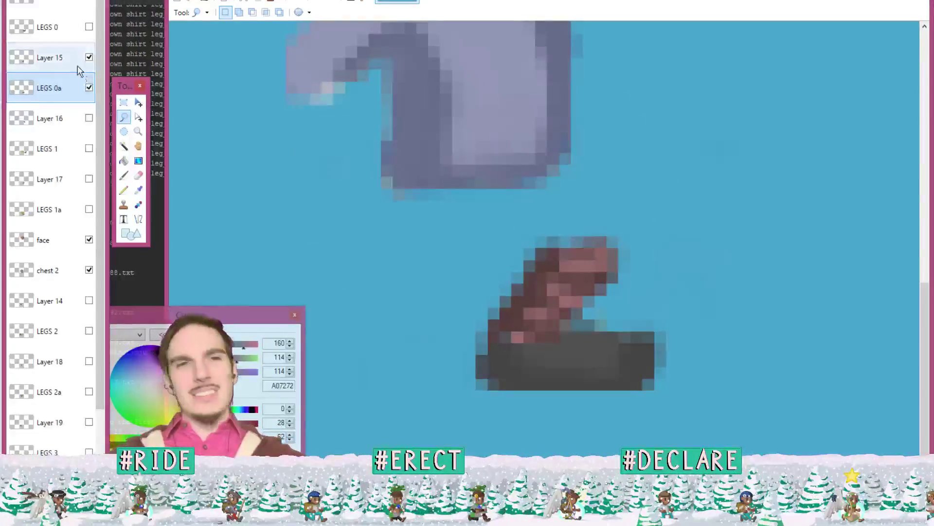
Step: Hide Layer 15 and erase the leftover yellow pixel above the boot from the LEGS 0a layer
click(90, 58)
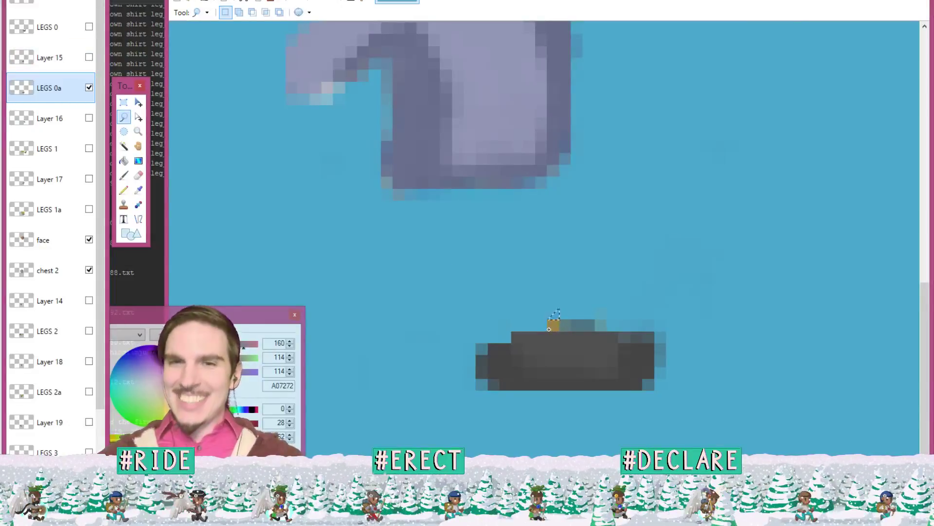
mouse_move(549, 329)
mouse_down()
mouse_move(539, 325)
mouse_move(563, 338)
mouse_move(560, 312)
mouse_move(538, 319)
mouse_move(565, 316)
mouse_up()
key(Delete)
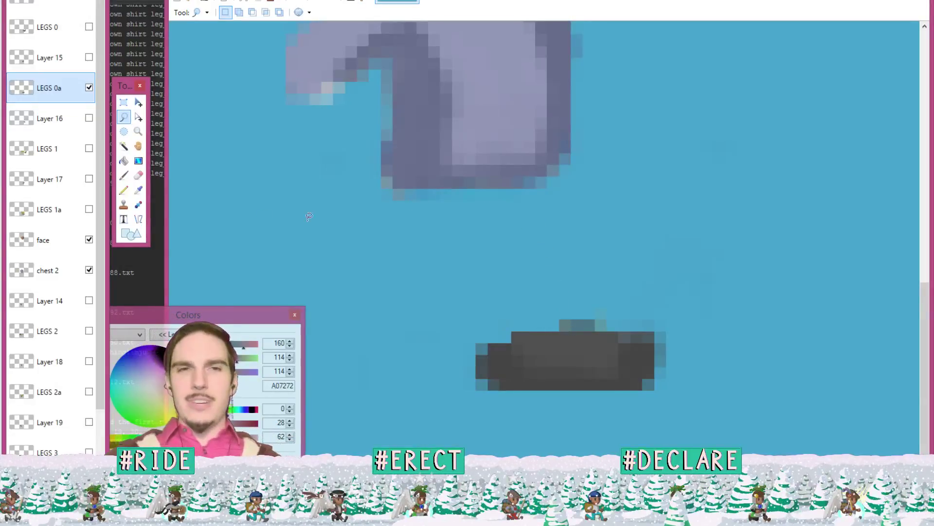
Step: Hide the LEGS 0a layer and show Layer 16 and LEGS 1
click(89, 88)
click(89, 118)
click(89, 148)
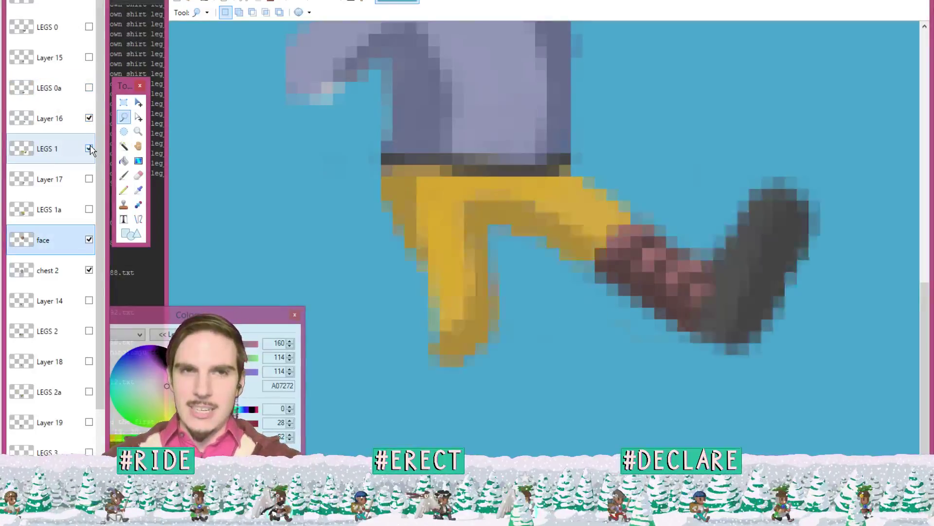
Step: Lasso the yellow pants and belt on the LEGS 1 layer and erase them, keeping the boot
click(67, 128)
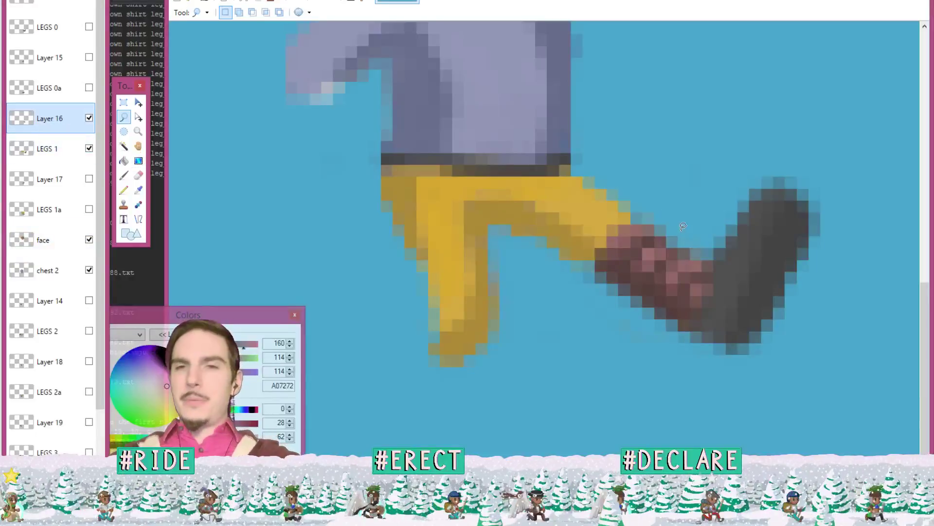
click(73, 148)
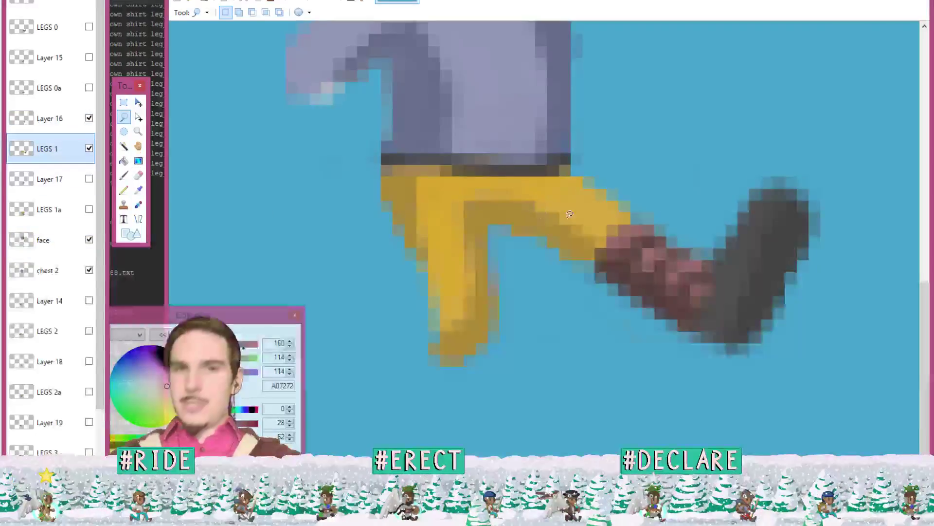
mouse_move(703, 239)
mouse_down()
mouse_move(673, 310)
mouse_move(586, 355)
mouse_move(402, 386)
mouse_move(368, 351)
mouse_move(338, 149)
mouse_move(399, 103)
mouse_move(651, 104)
mouse_up()
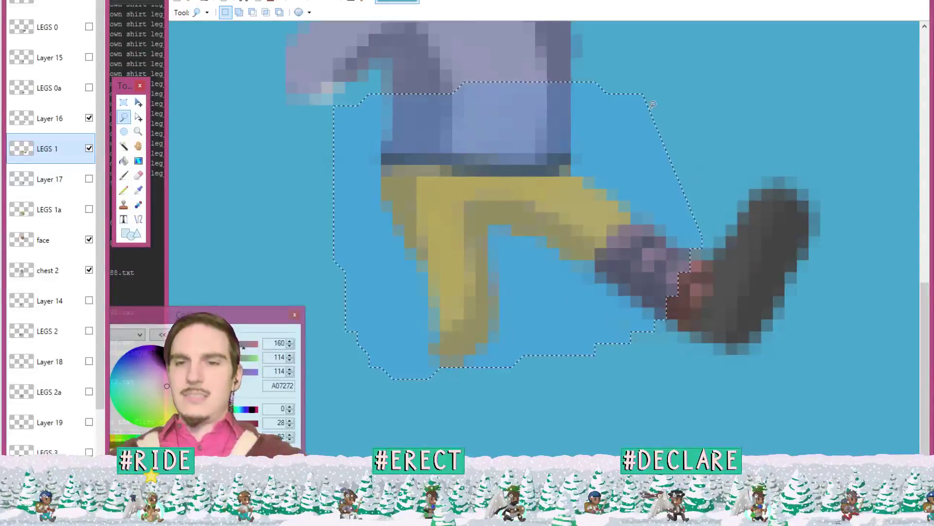
key(Delete)
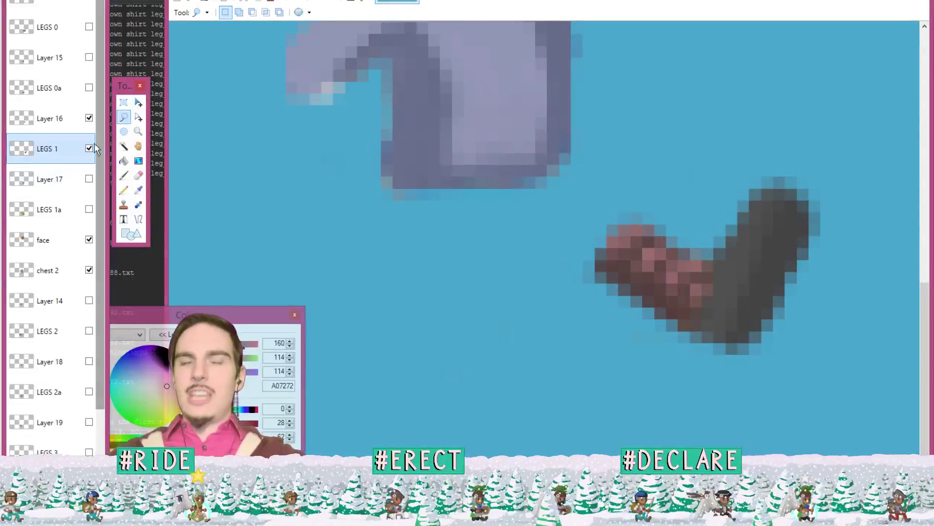
Step: Hide Layer 16 and erase the leftover yellow pixels along the boot's edge from the LEGS 1 layer
click(89, 119)
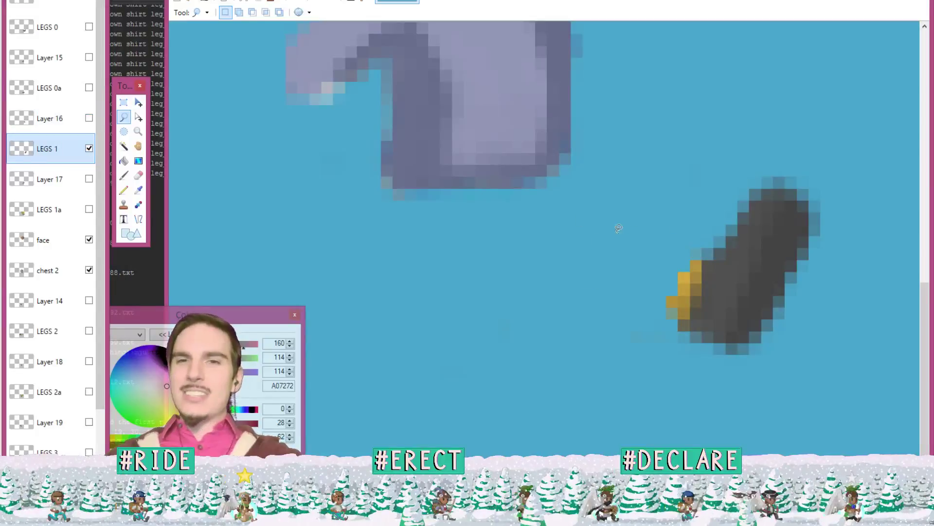
mouse_move(701, 249)
mouse_down()
mouse_move(703, 297)
mouse_move(681, 319)
mouse_move(694, 325)
mouse_move(667, 321)
mouse_move(634, 268)
mouse_move(666, 180)
mouse_move(672, 188)
mouse_up()
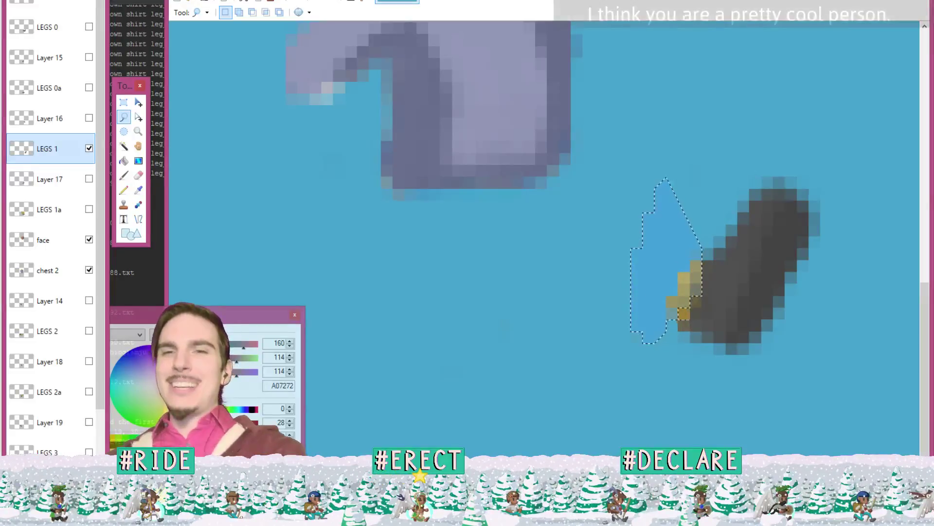
key(Delete)
key(ctrl+d)
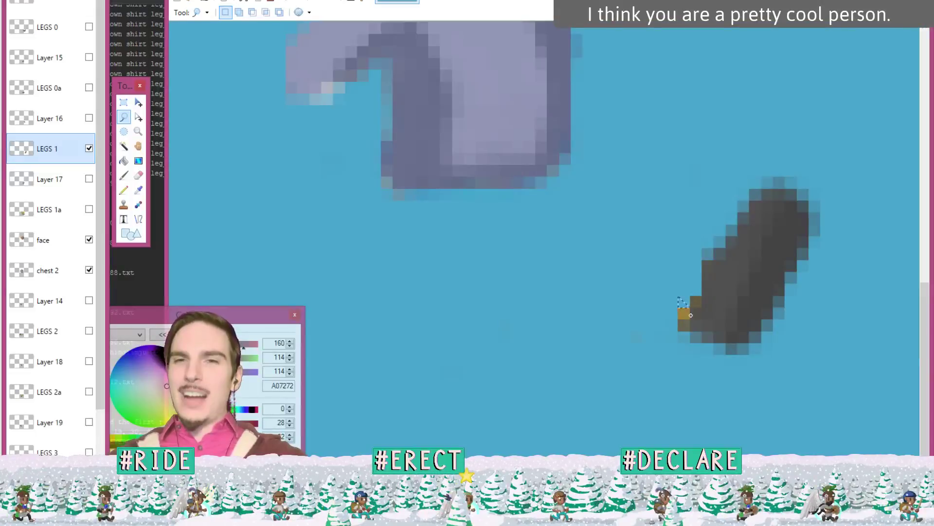
mouse_move(691, 315)
mouse_down()
mouse_move(668, 320)
mouse_move(693, 304)
mouse_up()
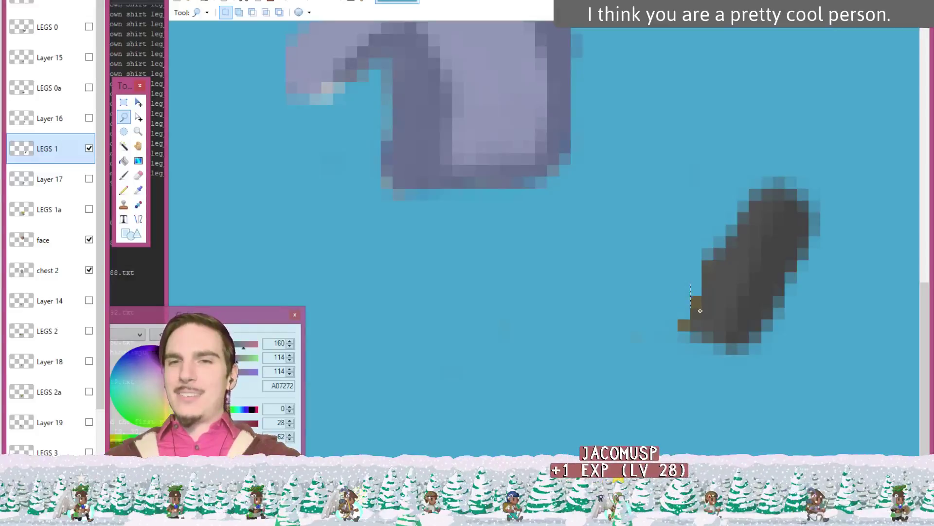
drag(699, 312, 703, 308)
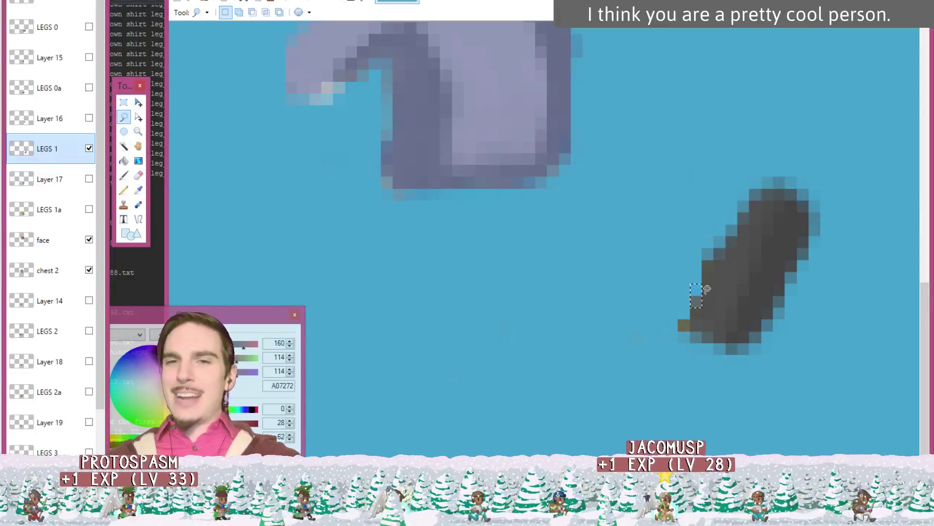
click(696, 309)
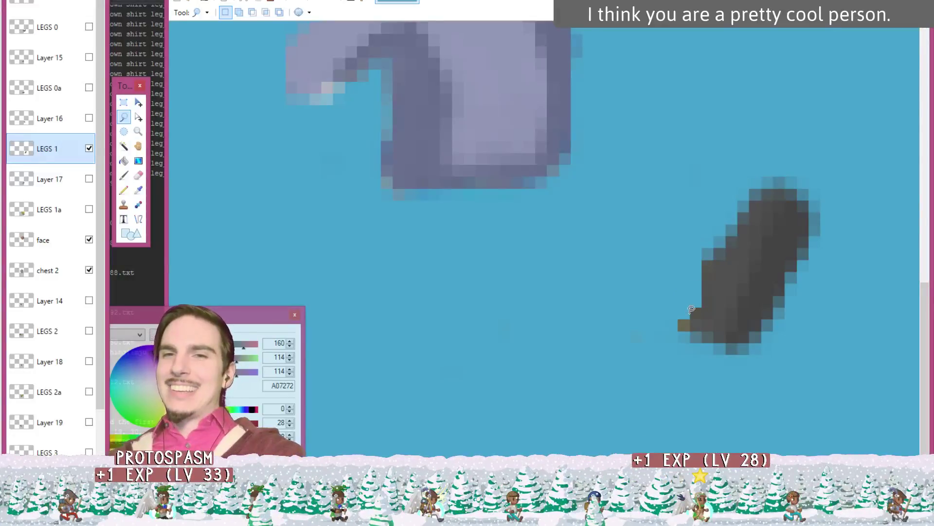
click(671, 341)
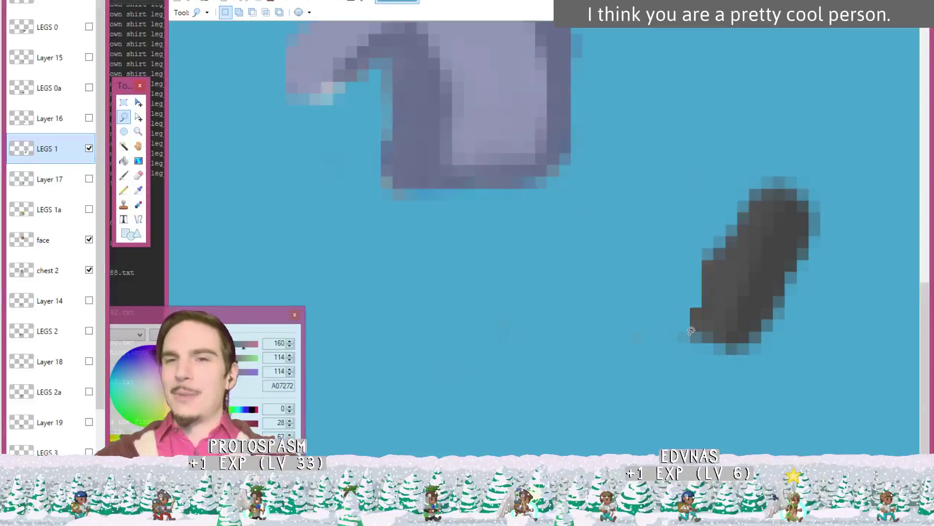
mouse_move(686, 323)
mouse_down()
mouse_move(690, 334)
mouse_move(659, 354)
mouse_up()
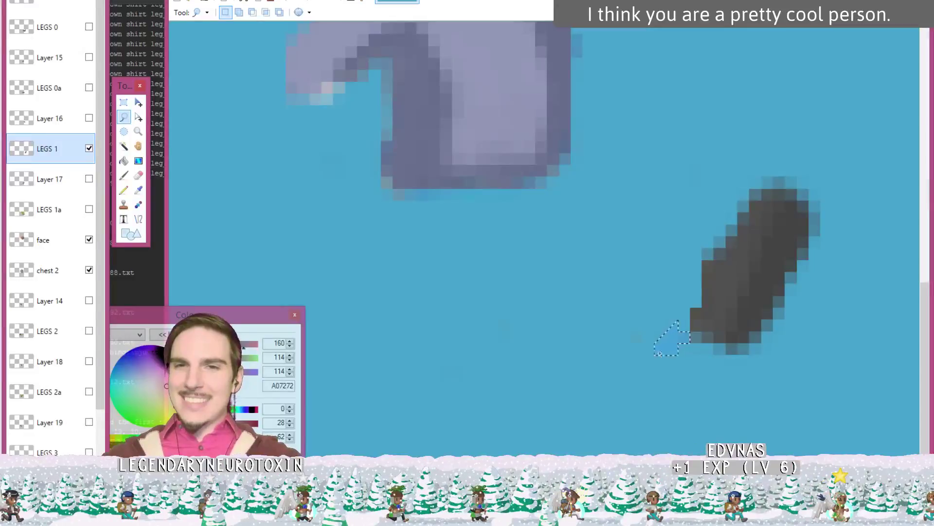
click(661, 340)
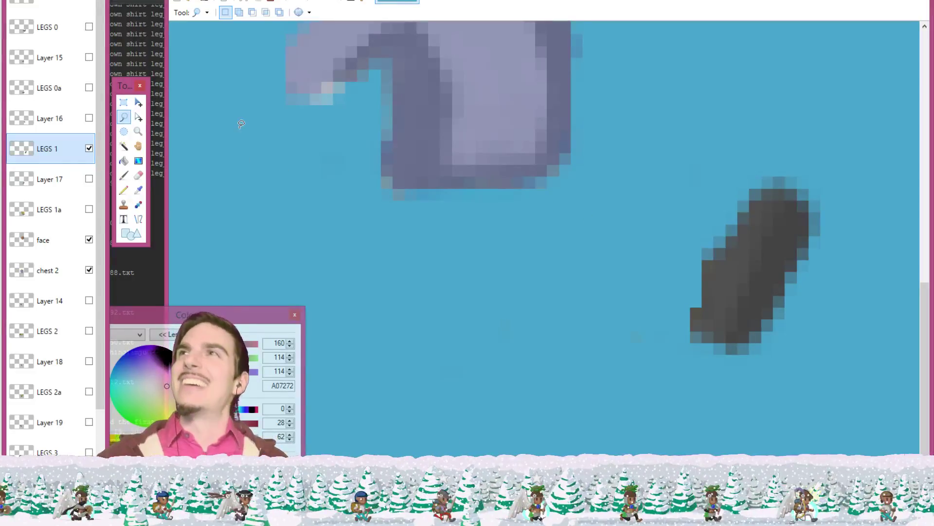
Step: Hide the LEGS 1 layer and show Layer 17 and LEGS 1a
click(89, 148)
click(90, 179)
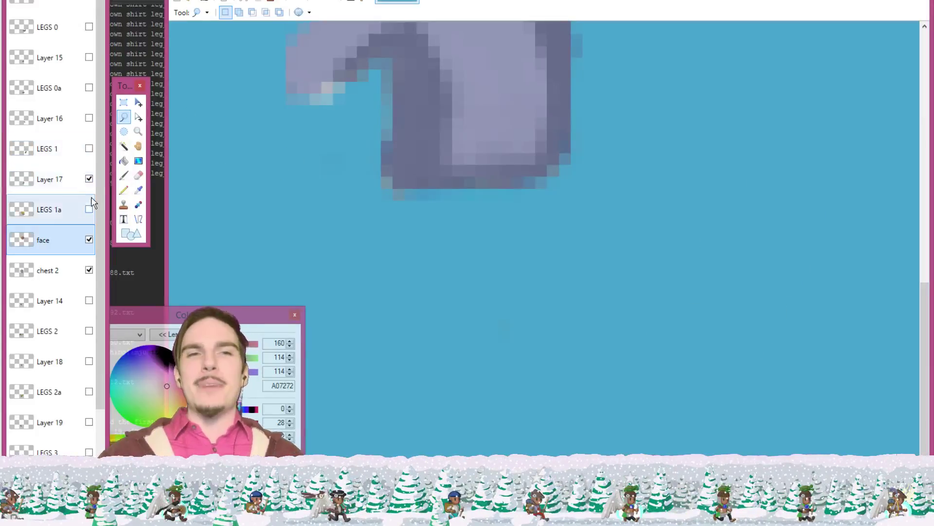
click(89, 209)
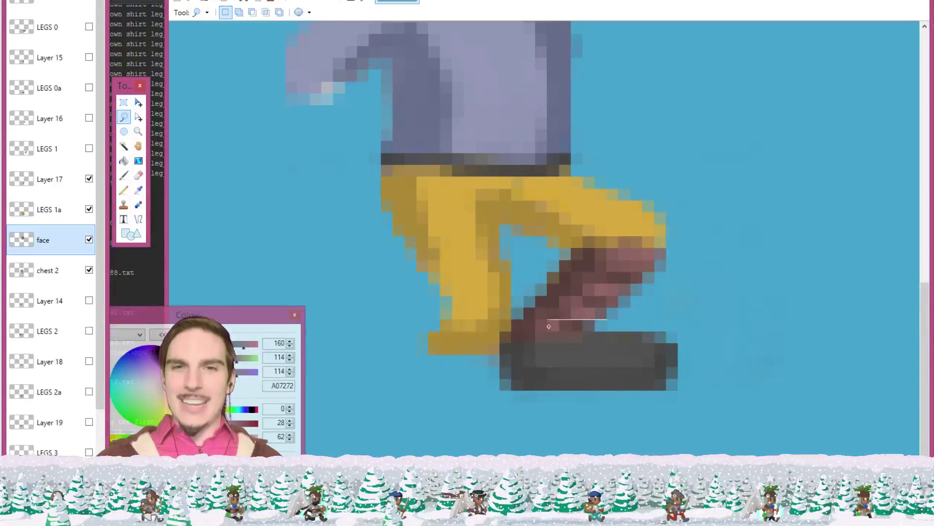
Step: Lasso the yellow pants and belt above the boot and erase them from the LEGS 1a layer
mouse_move(549, 326)
mouse_down()
mouse_move(507, 349)
mouse_move(493, 369)
mouse_move(457, 380)
mouse_move(374, 349)
mouse_move(318, 187)
mouse_move(346, 144)
mouse_move(451, 78)
mouse_move(629, 92)
mouse_move(679, 155)
mouse_move(708, 218)
mouse_move(715, 273)
mouse_move(688, 256)
mouse_up()
key(ctrl+d)
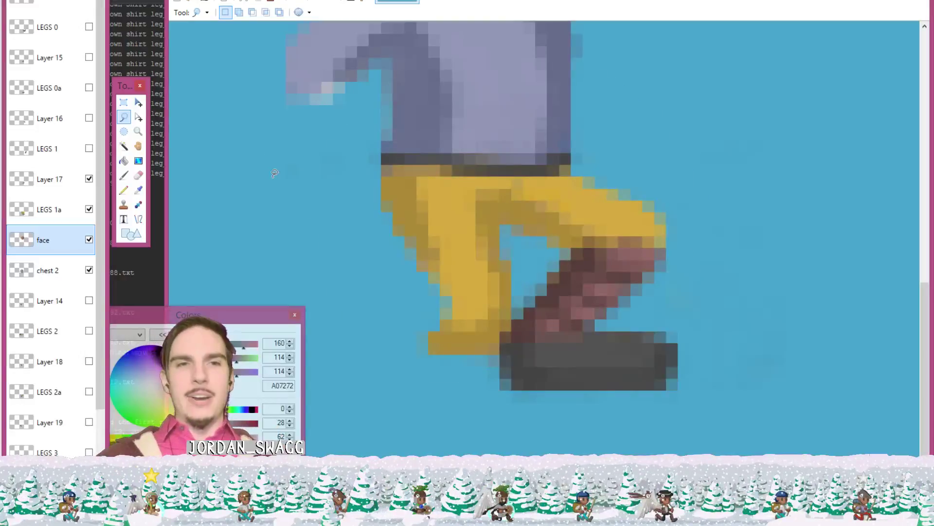
click(49, 210)
key(ctrl+z)
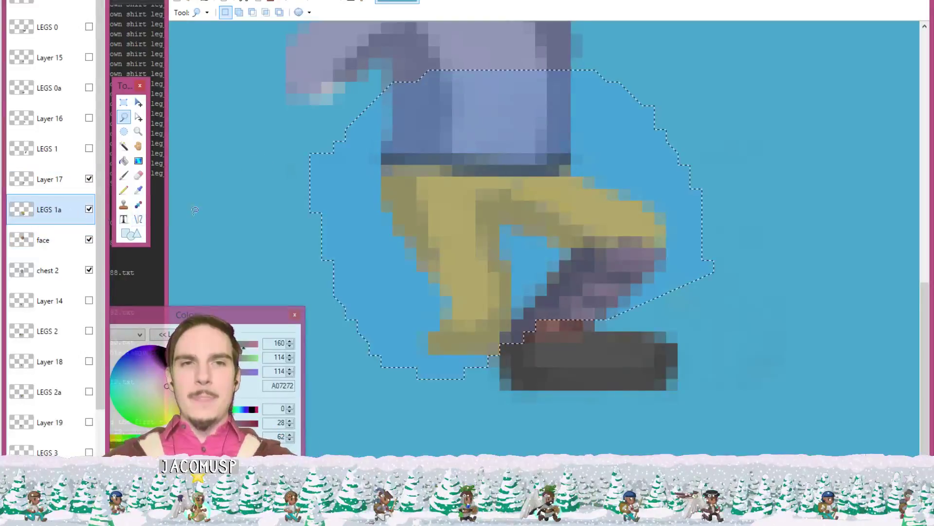
key(Delete)
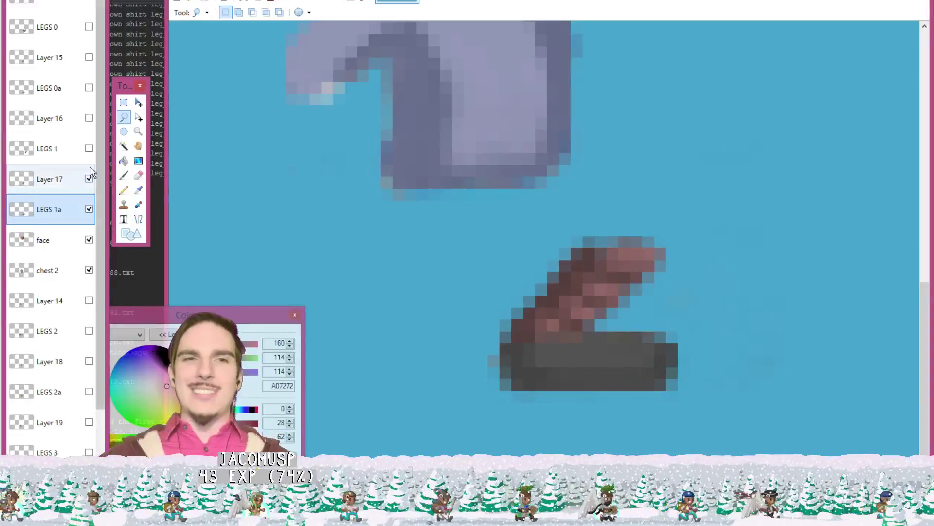
Step: Hide Layer 17 and erase the leftover yellow strip above the boot from the LEGS 1a layer
click(89, 179)
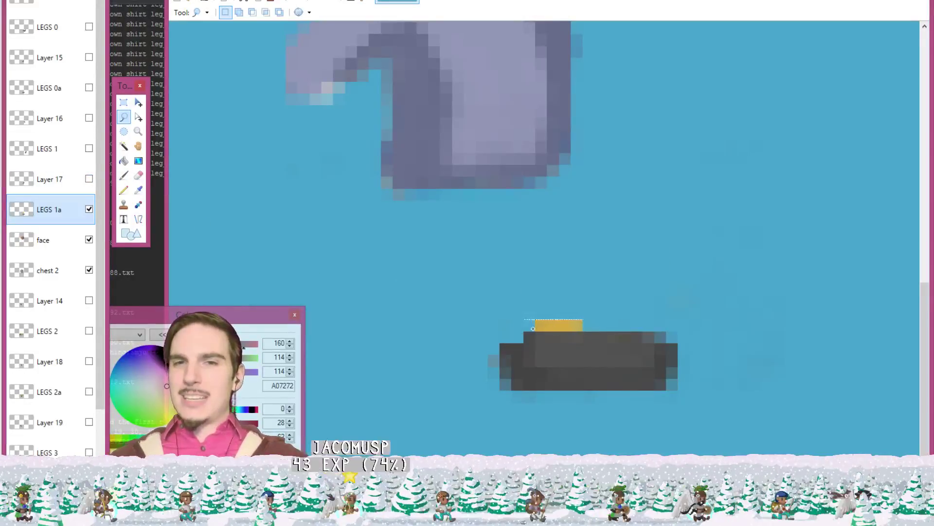
drag(533, 328, 594, 331)
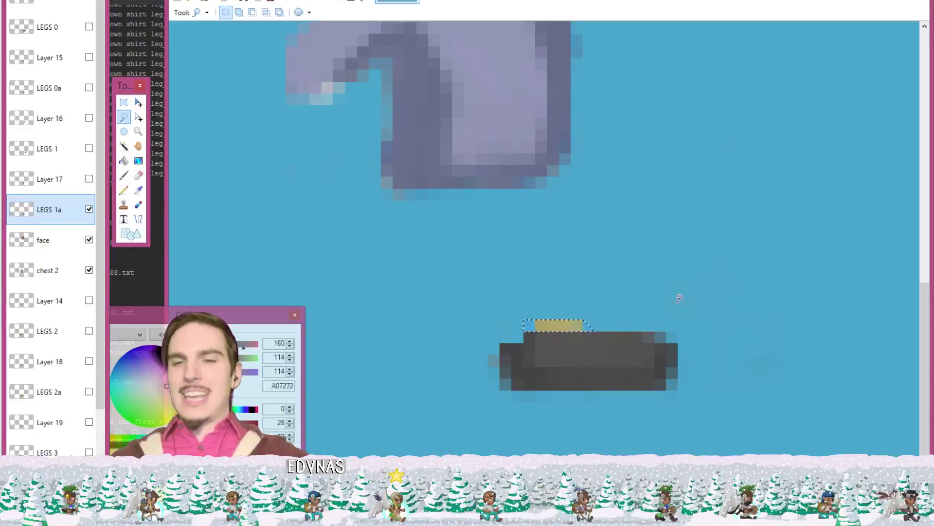
key(Delete)
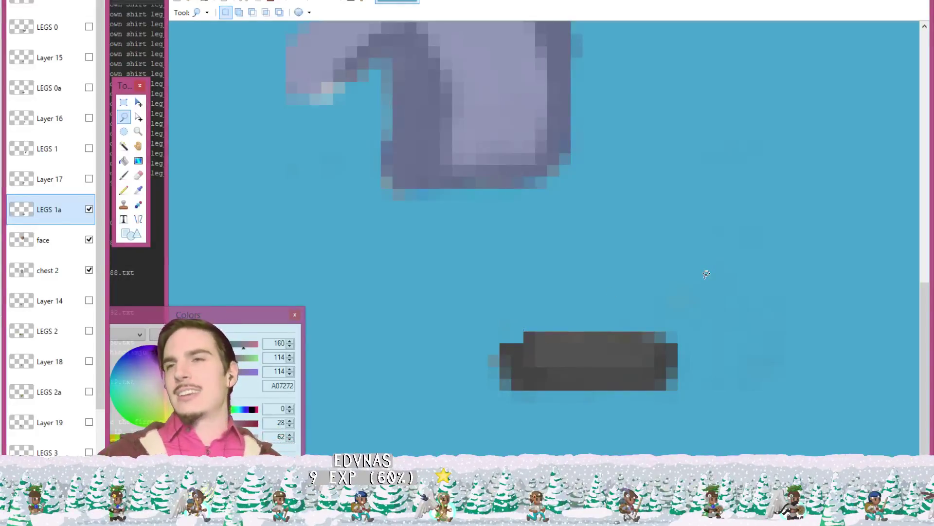
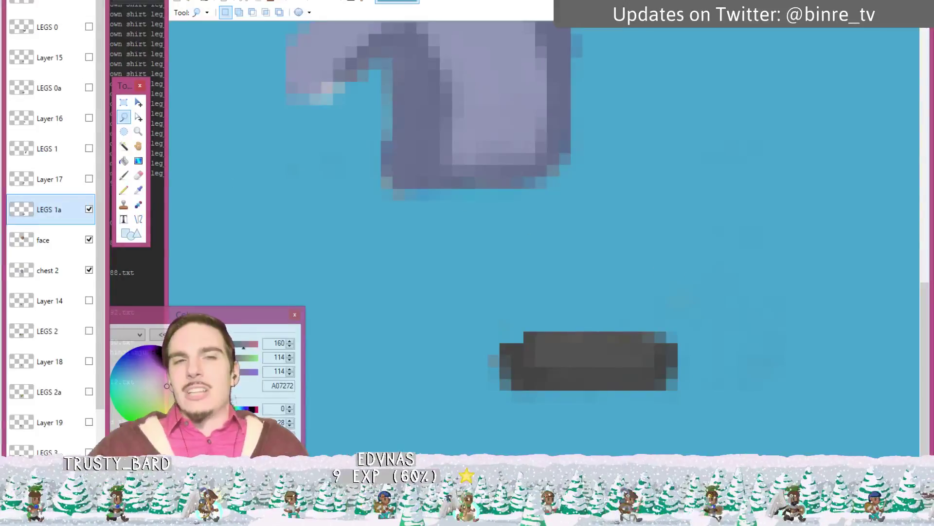
Step: Switch to the Python code editor and run jrne_arttest
key(alt+Tab)
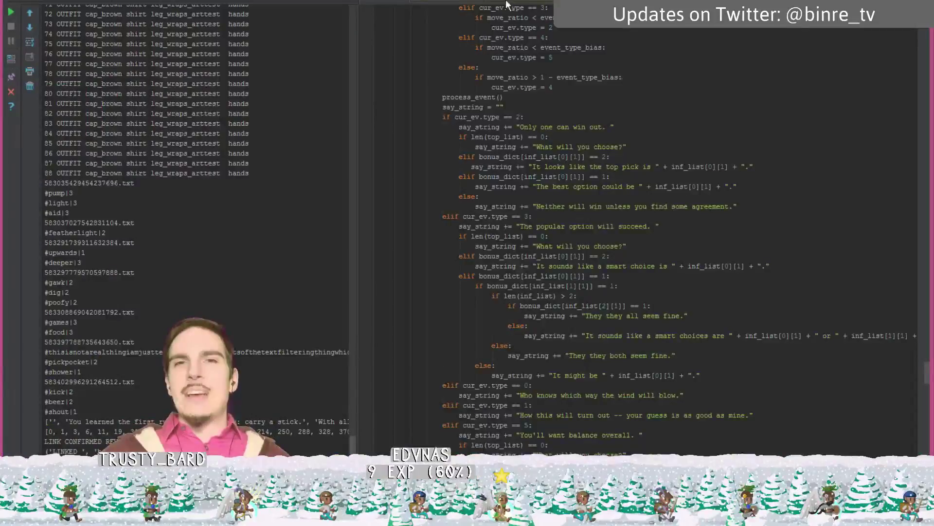
right_click(451, 4)
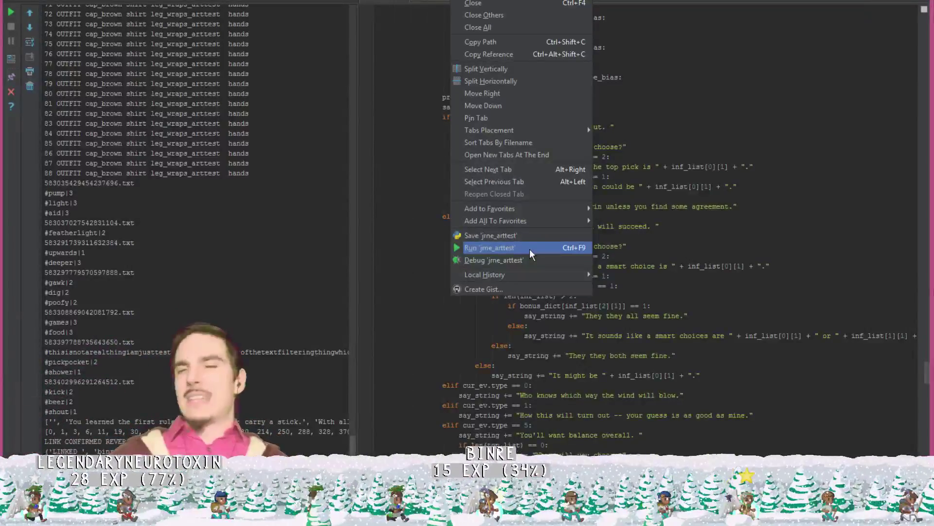
click(529, 248)
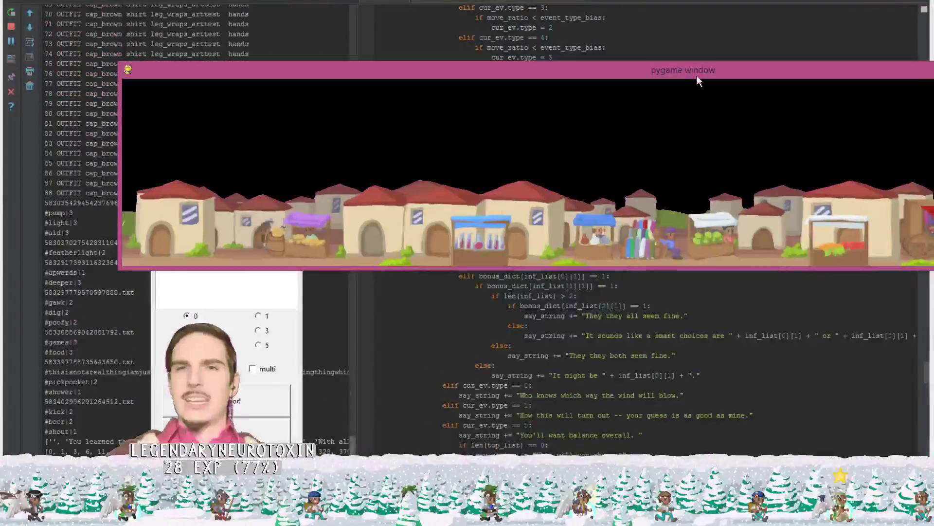
Step: Reposition the pygame window to view the scrolling town scene, and close it
drag(693, 77, 604, 39)
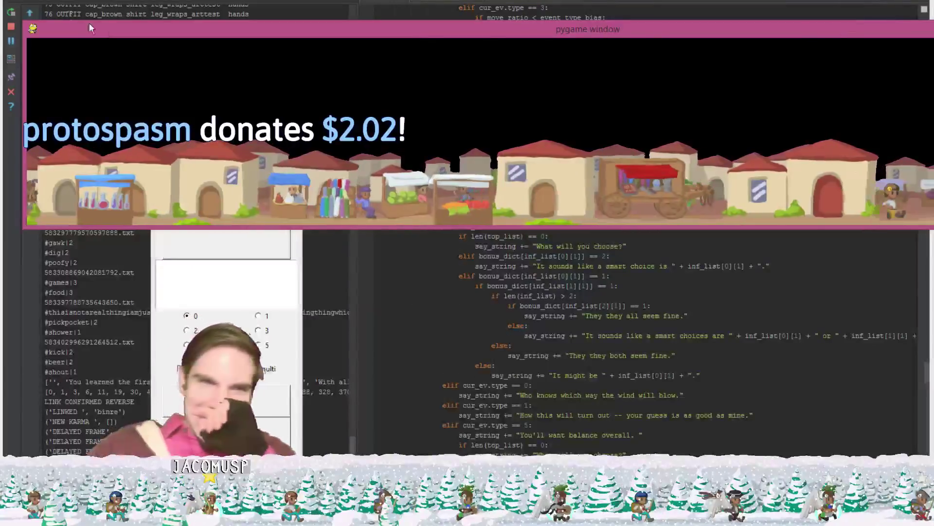
mouse_move(3, 16)
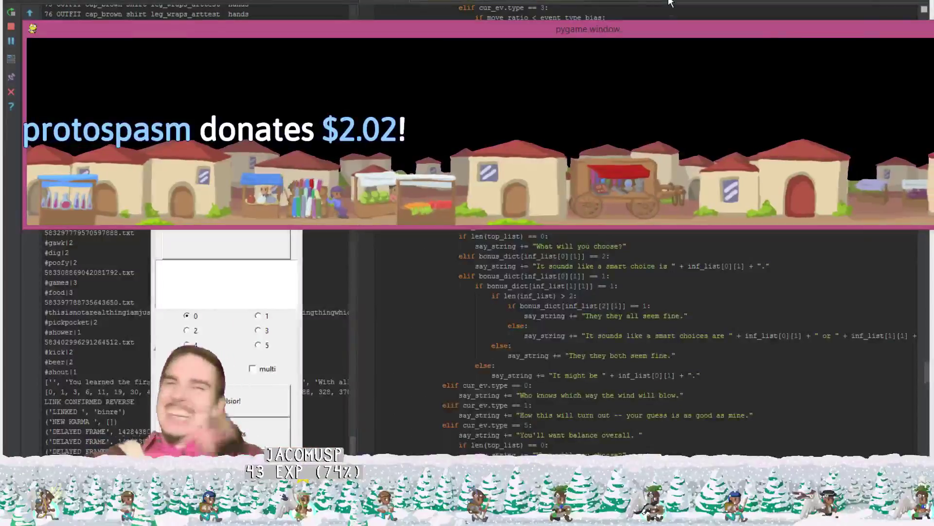
drag(898, 30, 690, 51)
click(927, 46)
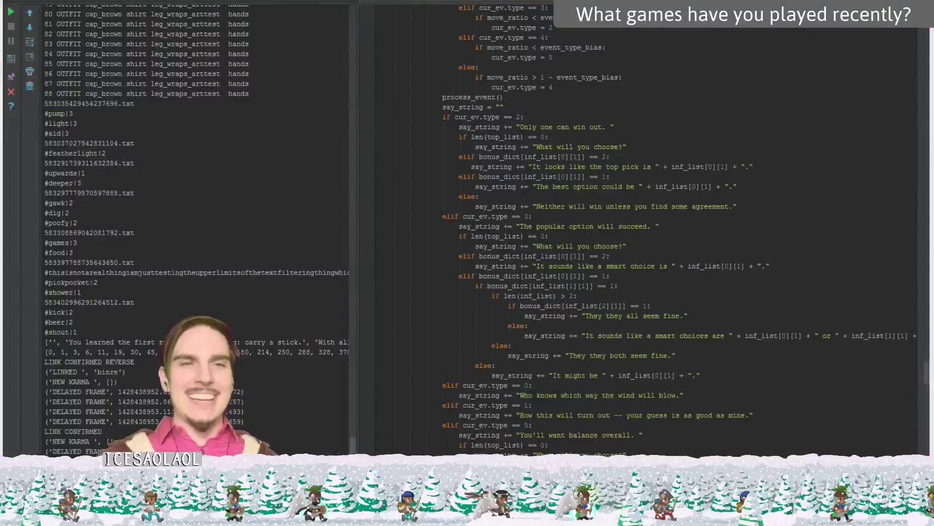
Step: Switch back to the layered character template in Paint.NET
mouse_move(2, 69)
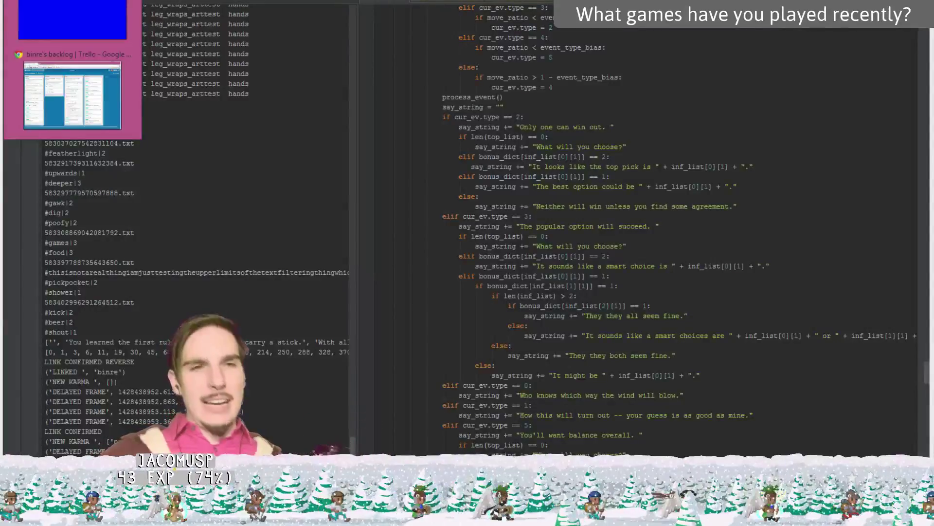
click(72, 19)
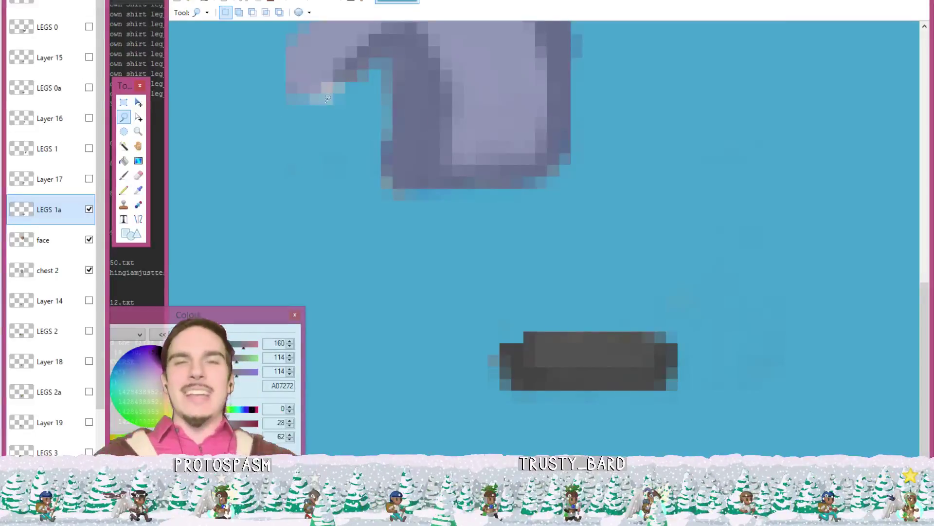
key(alt+Tab)
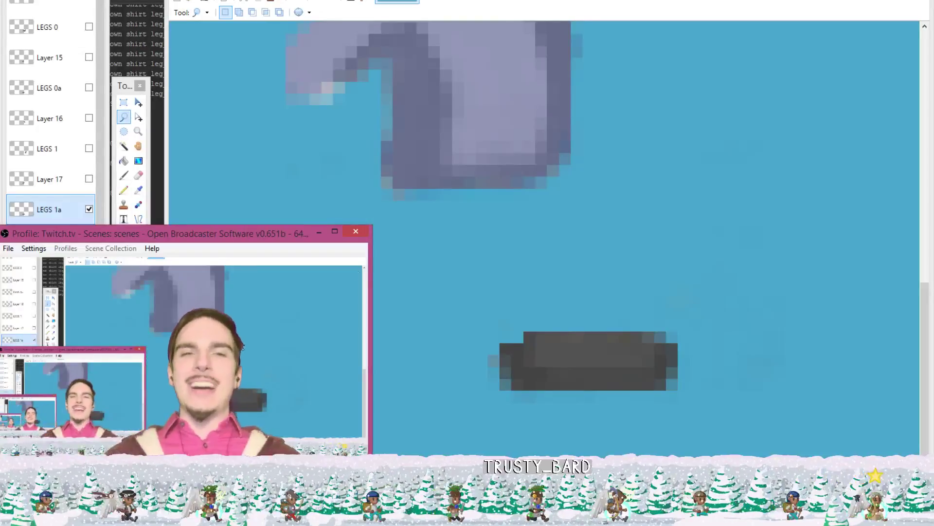
click(569, 22)
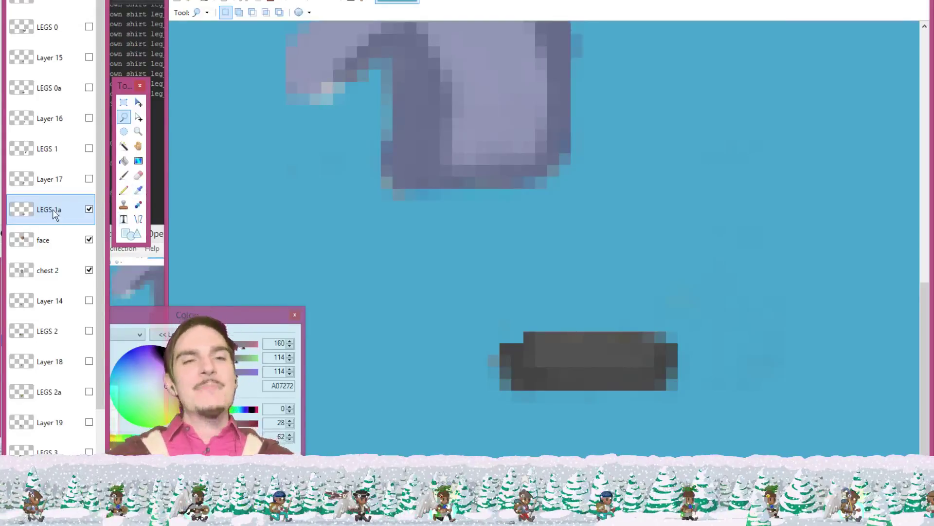
Step: Hide the LEGS 1a layer and show Layer 14 and LEGS 2
click(89, 211)
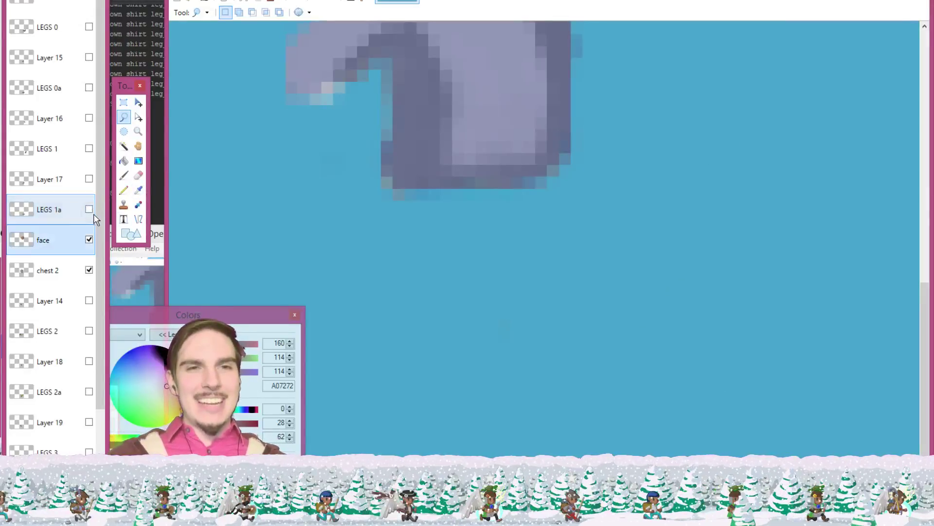
click(91, 212)
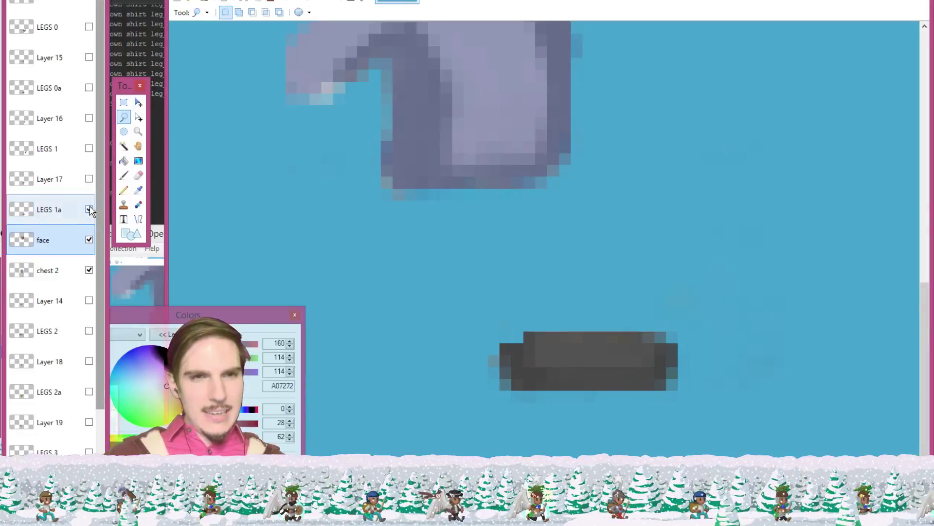
click(89, 209)
drag(101, 203, 101, 267)
click(89, 223)
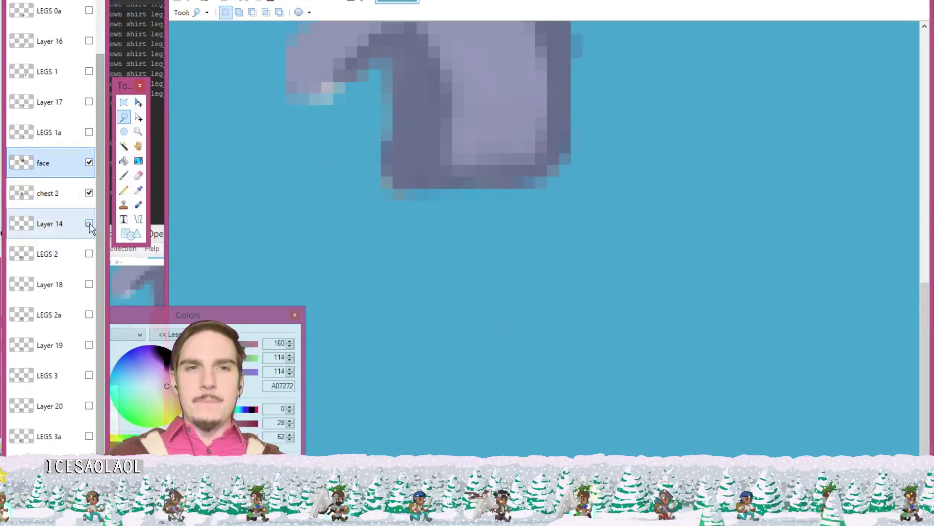
click(89, 254)
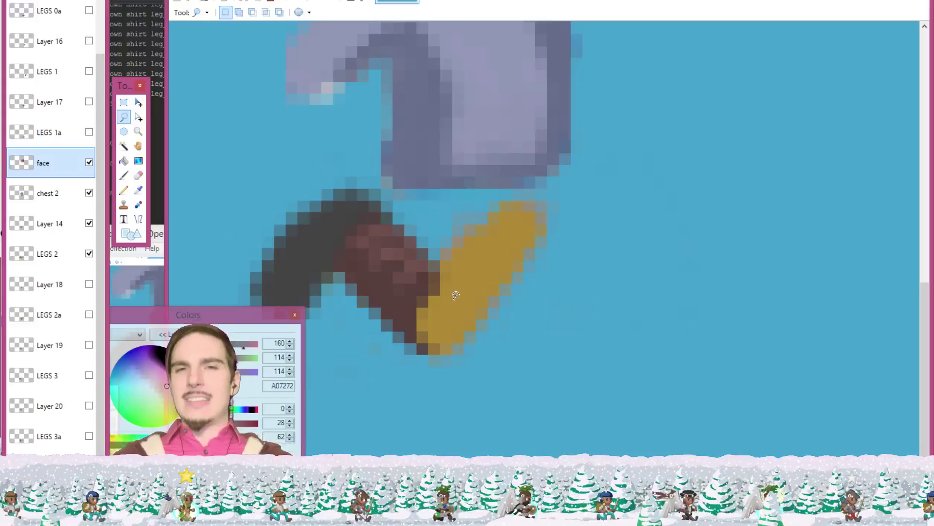
Step: Hide Layer 14, lasso the yellow pants, delete them from LEGS 2, and toggle Layer 14 to compare the boot with the leg
click(91, 225)
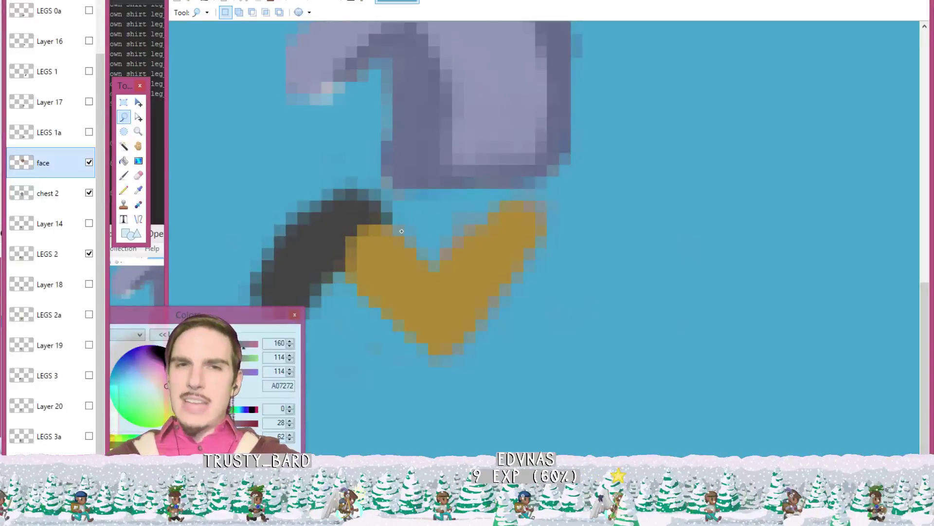
mouse_move(384, 225)
mouse_down()
mouse_move(356, 238)
mouse_move(365, 220)
mouse_move(393, 226)
mouse_move(352, 237)
mouse_move(355, 313)
mouse_move(387, 379)
mouse_move(430, 412)
mouse_move(471, 406)
mouse_move(541, 327)
mouse_move(571, 239)
mouse_move(567, 203)
mouse_move(547, 176)
mouse_up()
click(423, 218)
click(547, 175)
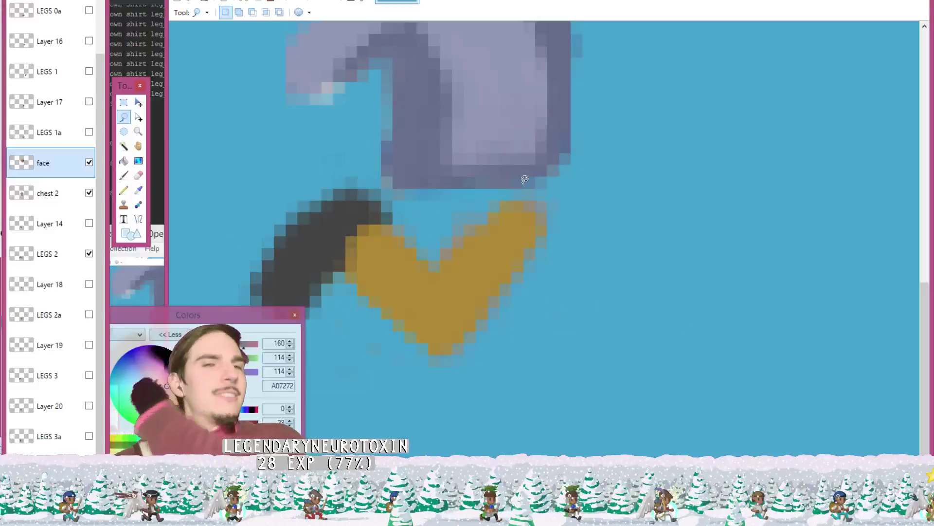
key(ctrl+z)
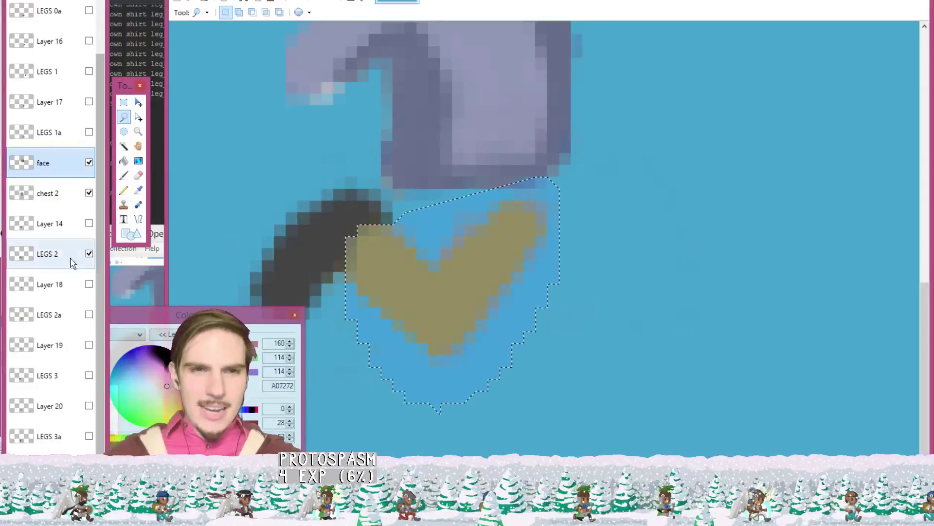
click(87, 257)
key(Delete)
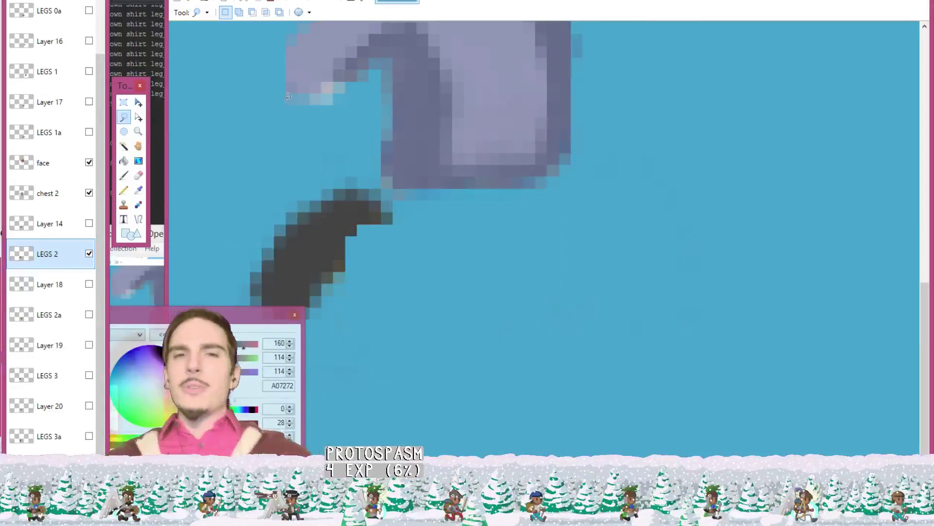
click(89, 223)
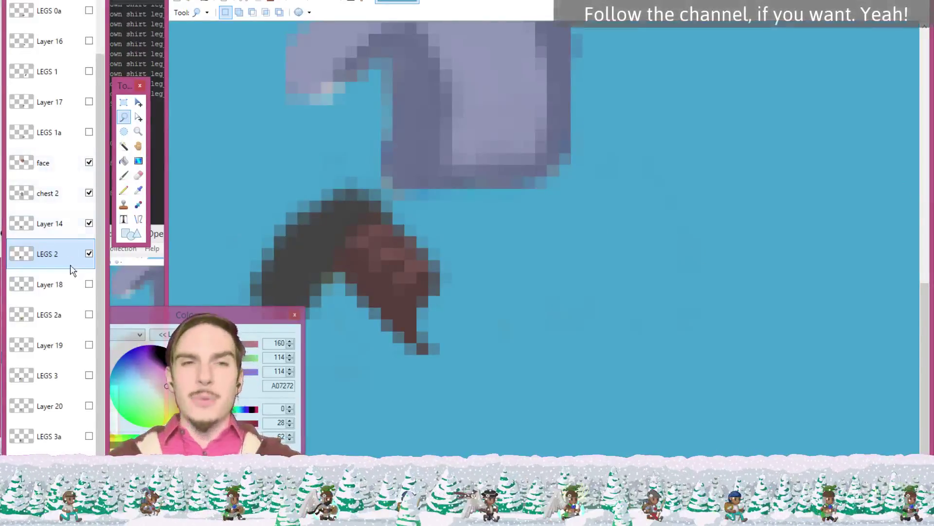
click(89, 223)
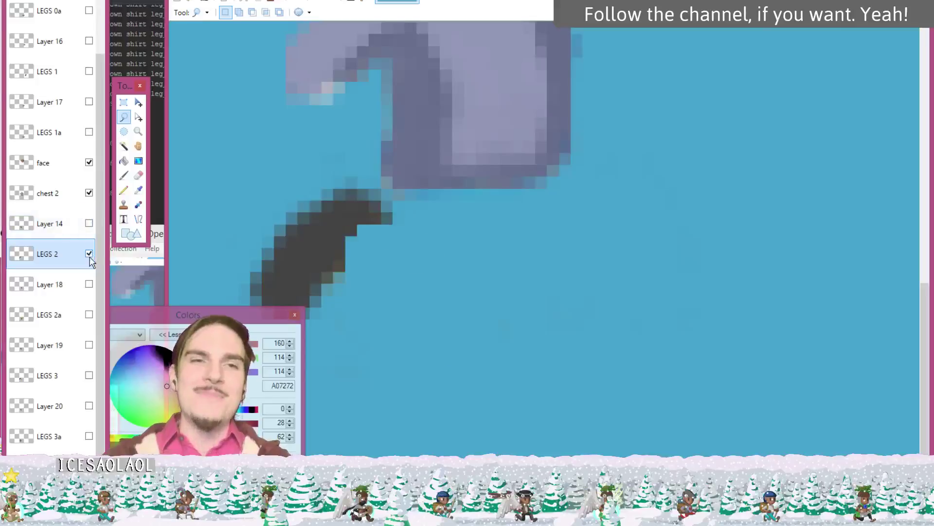
Step: Hide the LEGS 2 layer and show Layer 18 and LEGS 2a
click(89, 253)
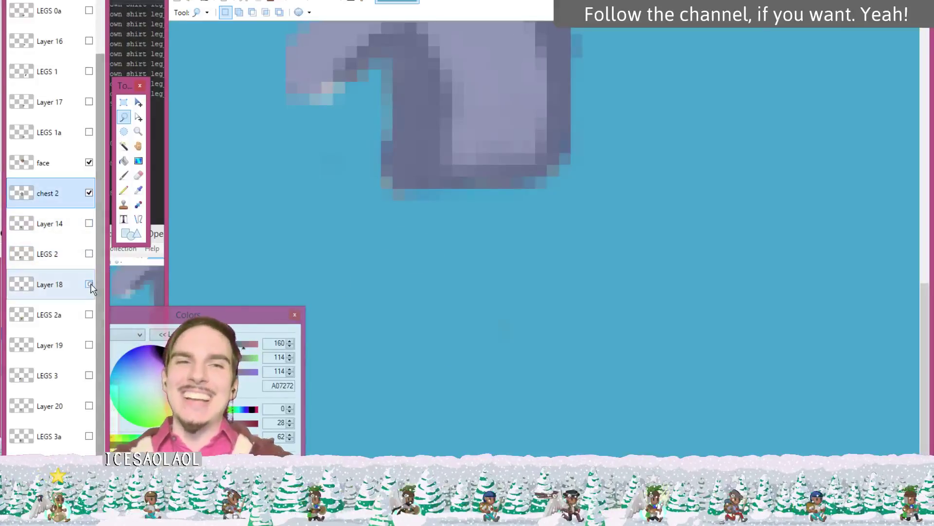
click(89, 285)
click(89, 314)
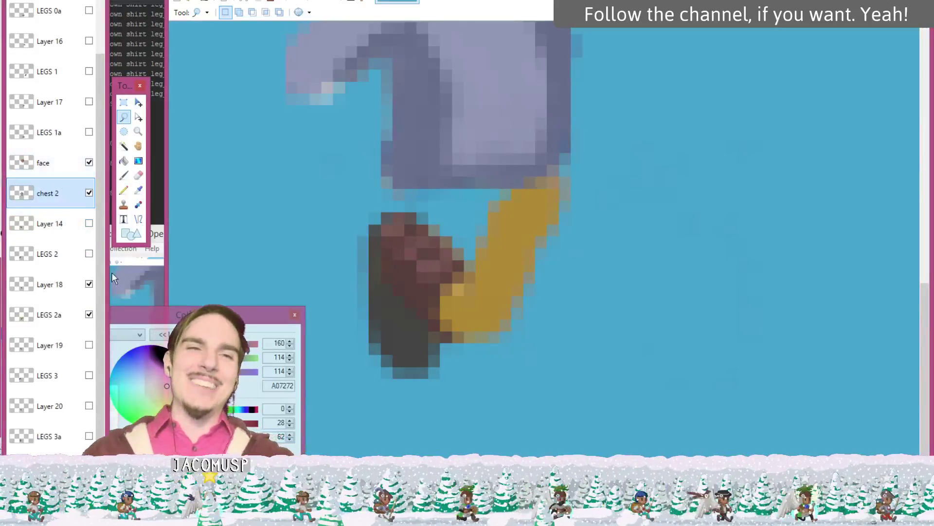
Step: Hide Layer 18, lasso the yellow pants beside the boot, and delete them from the LEGS 2a layer
click(89, 284)
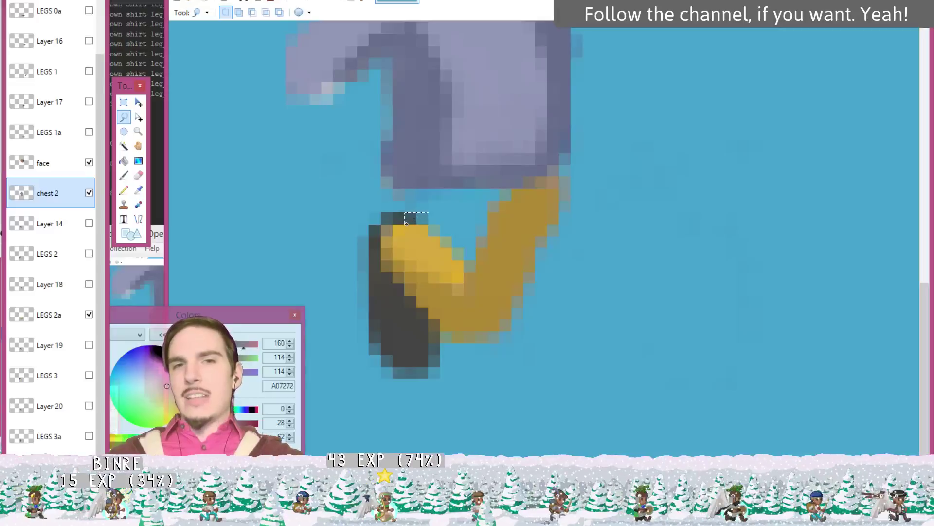
key(ctrl)
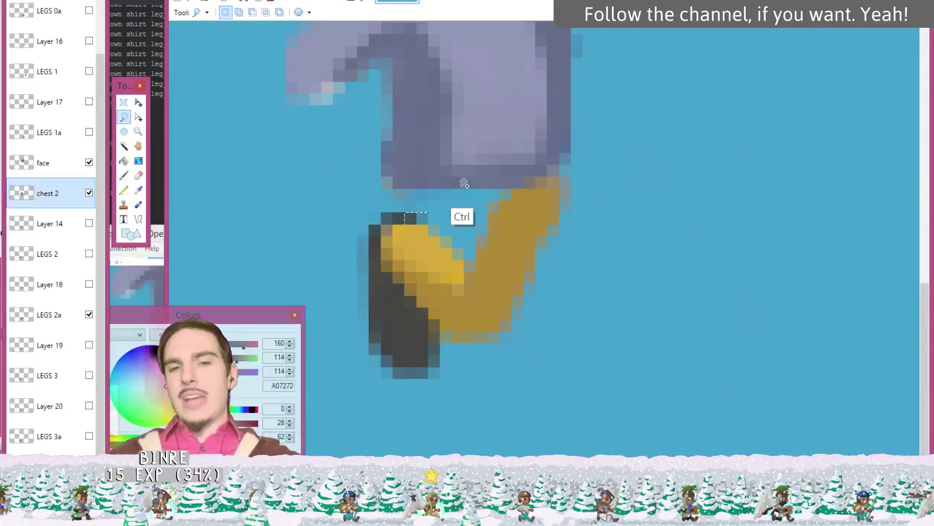
key(ctrl+d)
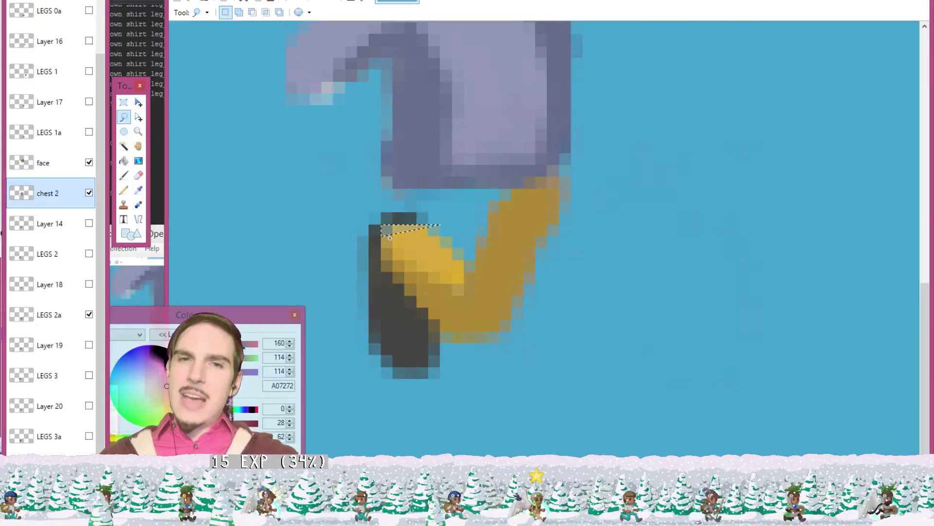
mouse_move(389, 257)
mouse_down()
mouse_move(409, 299)
mouse_move(443, 324)
mouse_move(453, 362)
mouse_move(476, 369)
mouse_move(508, 353)
mouse_move(563, 293)
mouse_move(581, 224)
mouse_move(559, 142)
mouse_up()
click(544, 128)
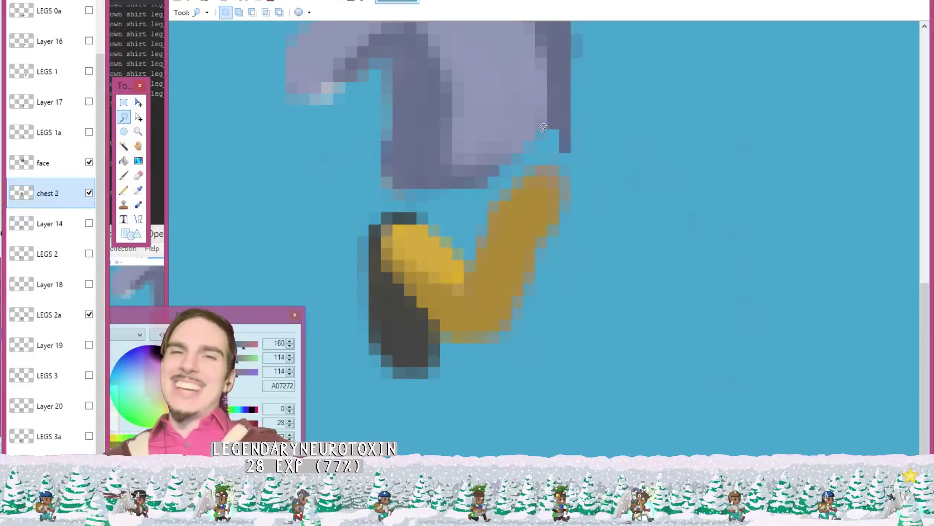
key(ctrl+z)
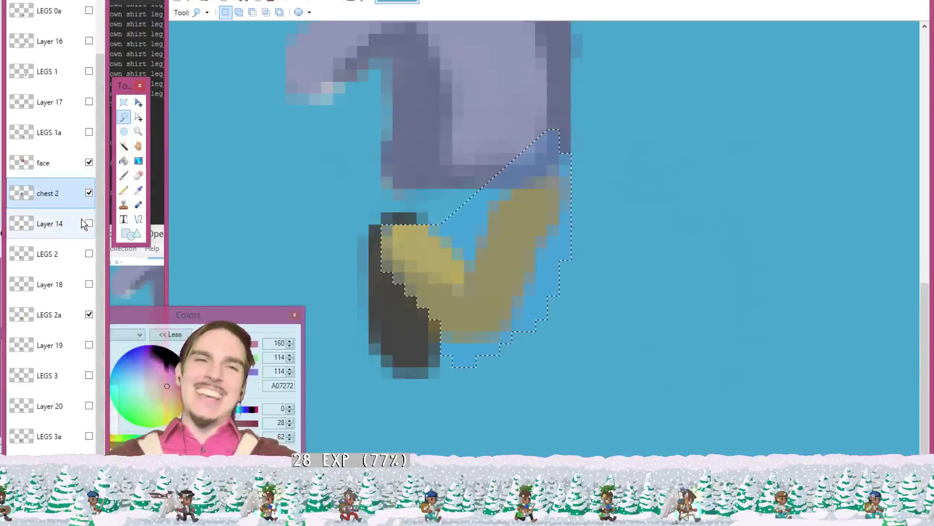
click(82, 305)
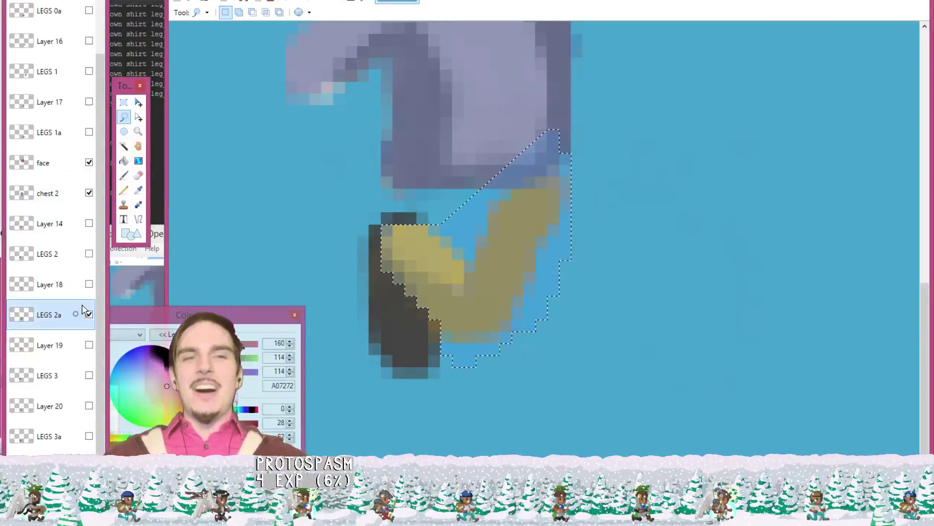
key(Delete)
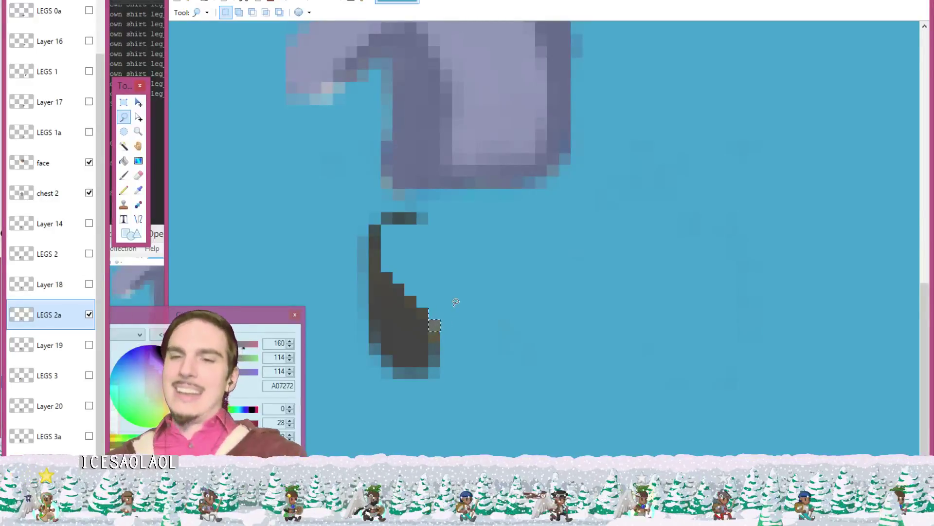
Step: Deselect, sample the dark boot colour 454542, and paint over the discoloured pixels on the boot's edge on LEGS 2a
key(ctrl+d)
key(k)
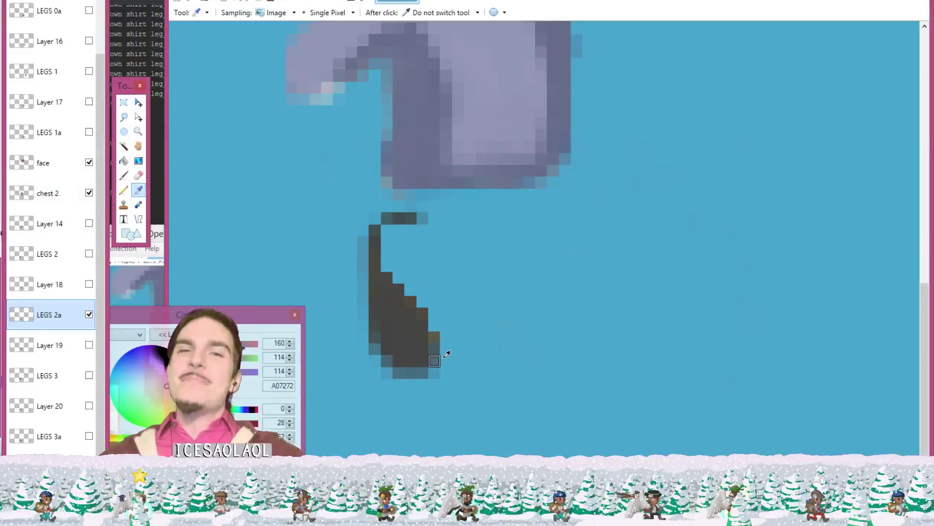
click(411, 334)
key(b)
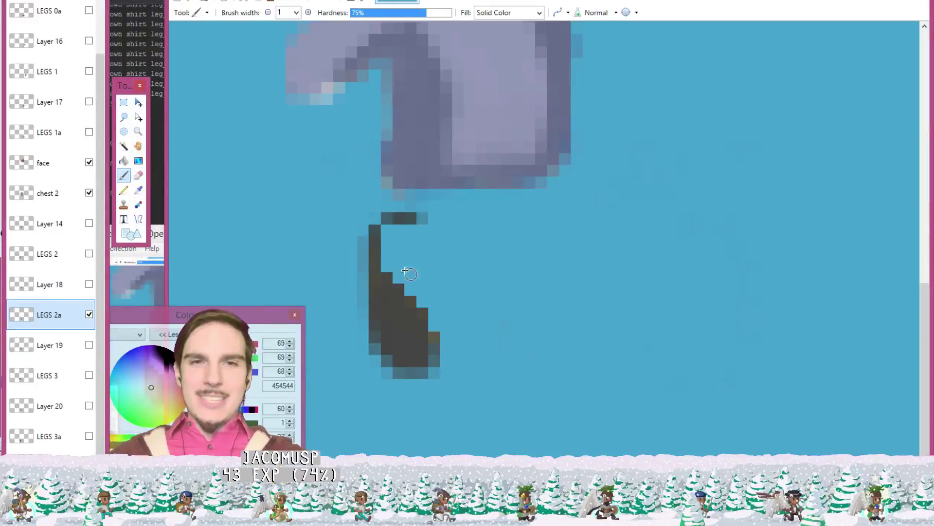
key(k)
click(413, 325)
key(b)
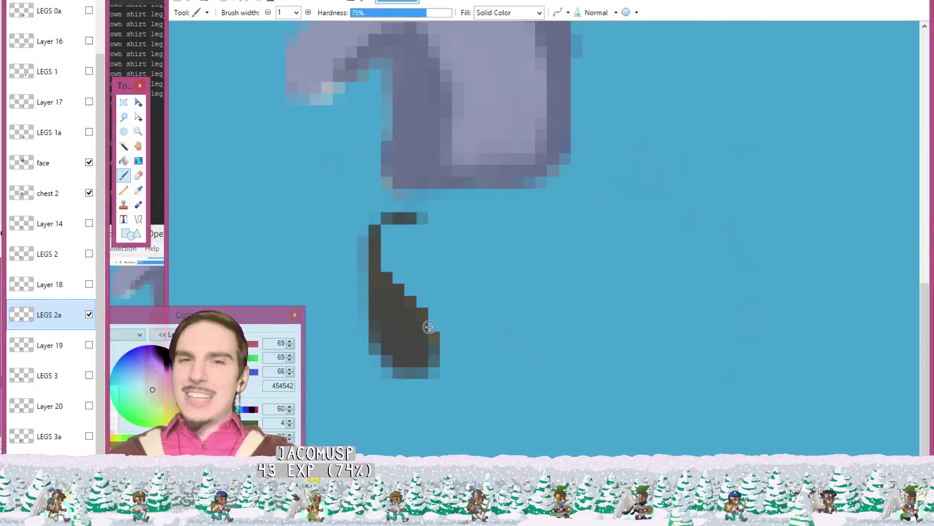
click(428, 326)
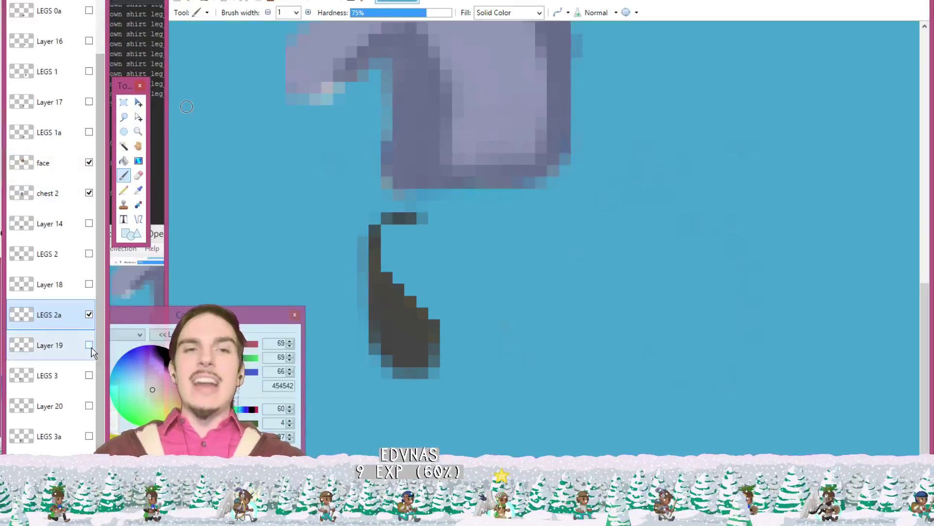
Step: Show Layer 18, sample the dark brown 563E3D where the leg meets the boot, and toggle Layer 18 to compare them
click(89, 284)
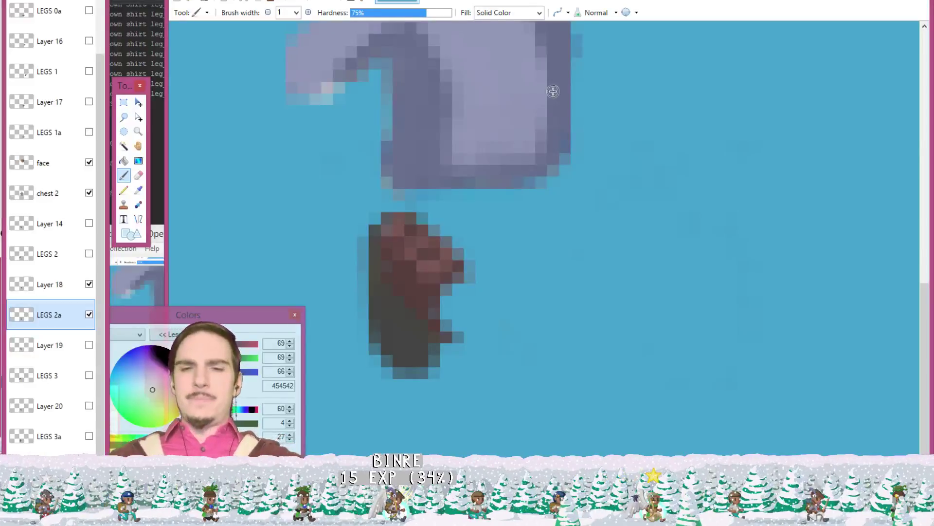
ctrl+click(403, 265)
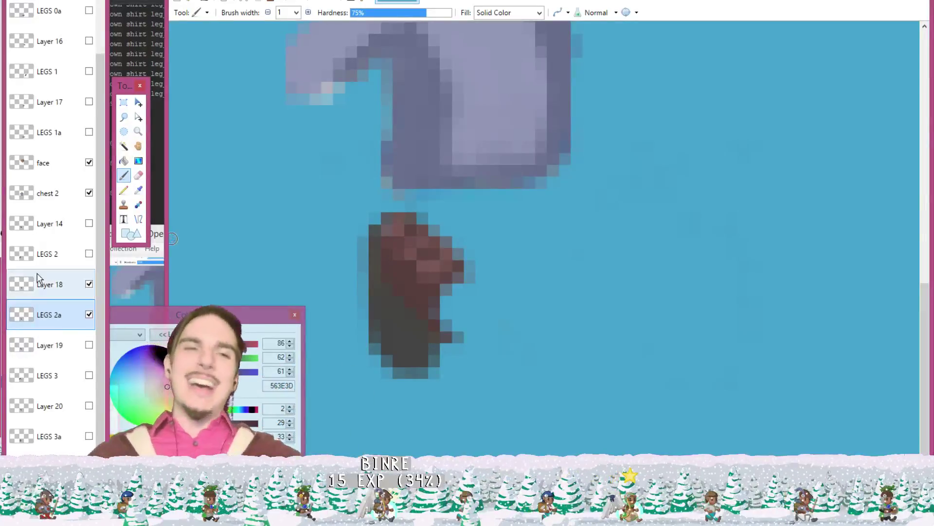
click(88, 285)
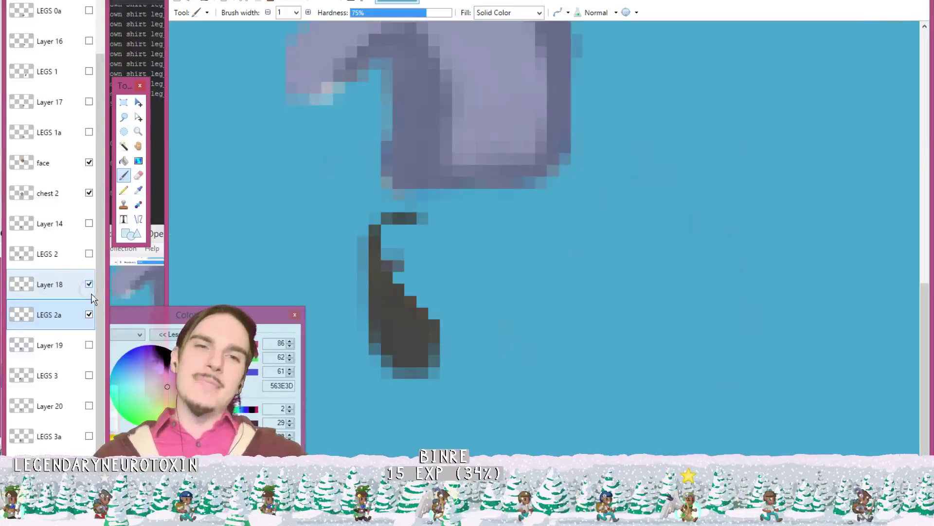
click(89, 285)
click(89, 285)
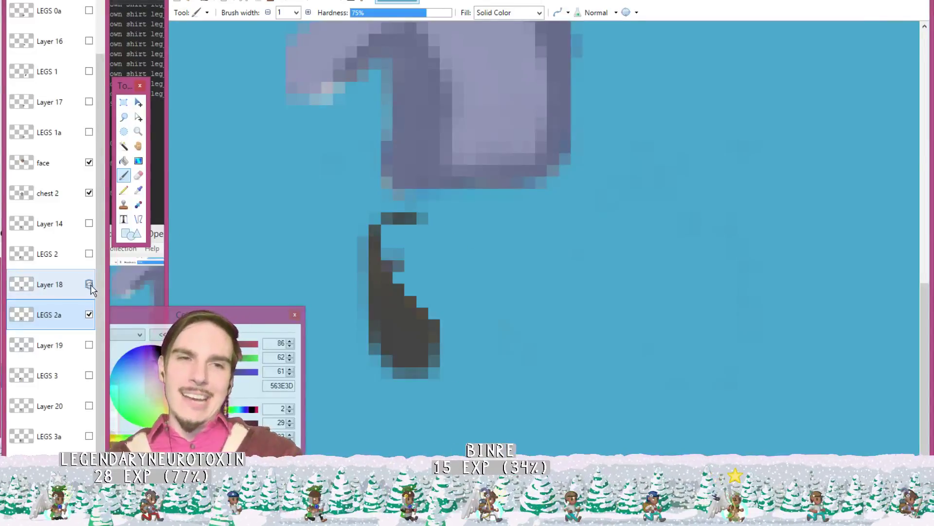
Step: Hide Layer 18 and LEGS 2a, and display the LEGS 3 layer with Layer 19 hidden
click(89, 284)
click(89, 315)
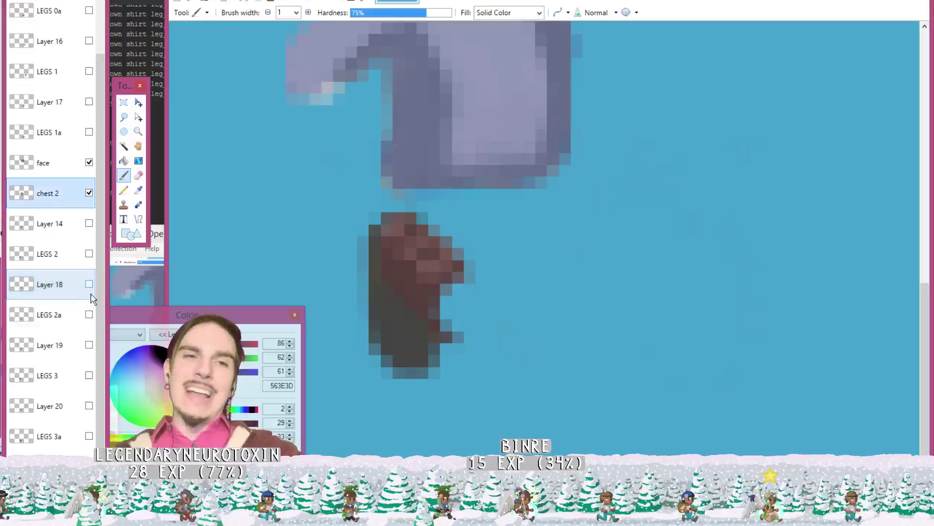
click(89, 285)
click(90, 346)
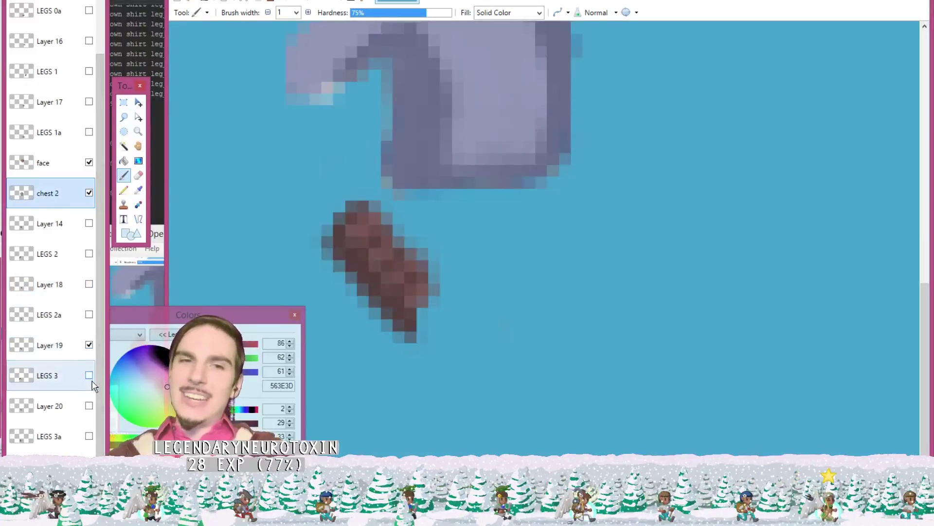
click(89, 376)
click(89, 344)
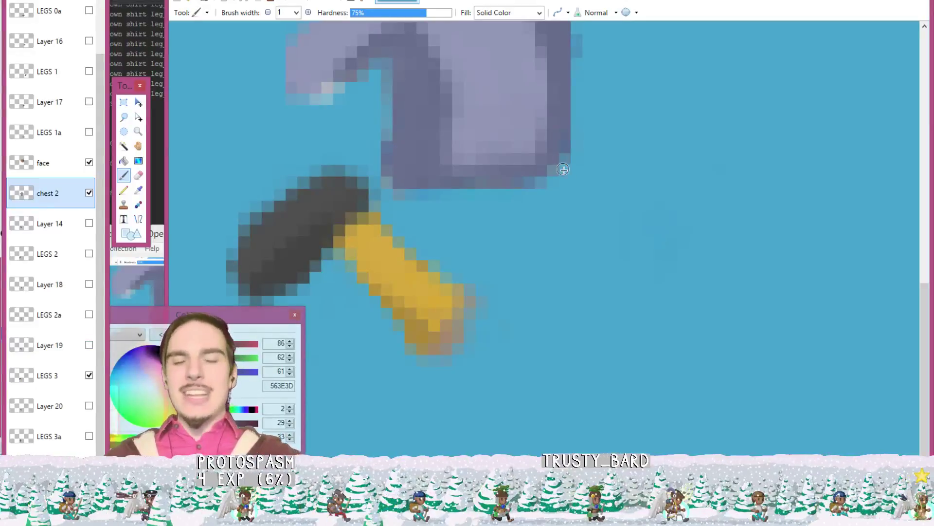
Step: Lasso the yellow pants, delete them from LEGS 3, and show Layer 19 to compare the remaining boot with the leg
click(139, 175)
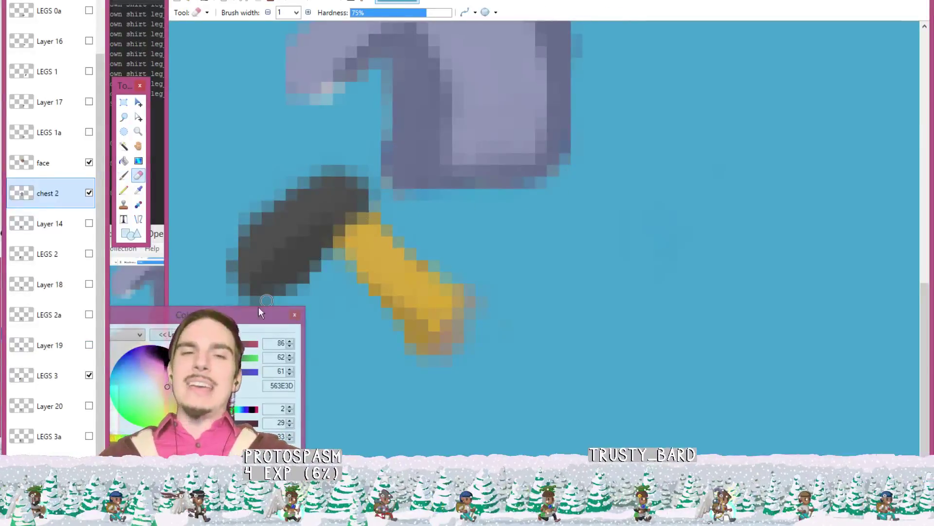
click(123, 116)
mouse_move(385, 200)
mouse_down()
mouse_move(389, 209)
mouse_move(337, 238)
mouse_move(346, 296)
mouse_move(534, 357)
mouse_move(535, 264)
mouse_up()
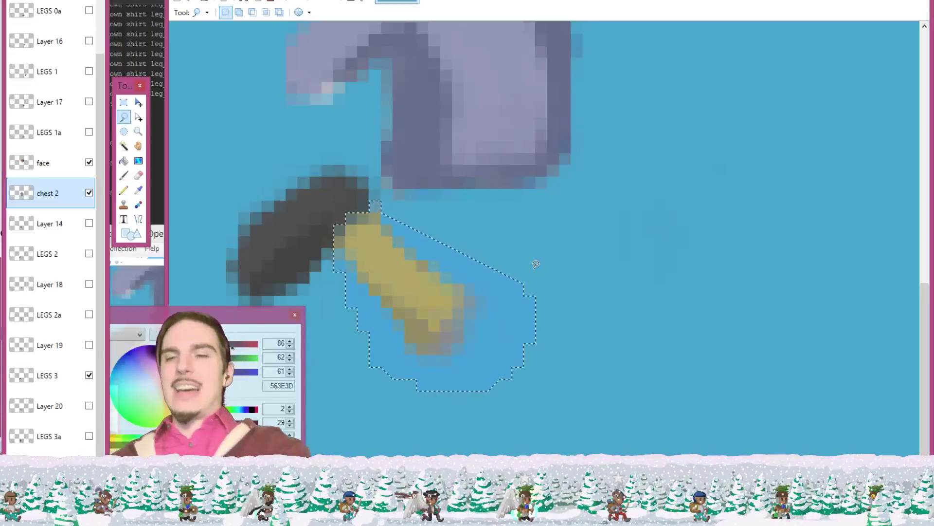
click(536, 265)
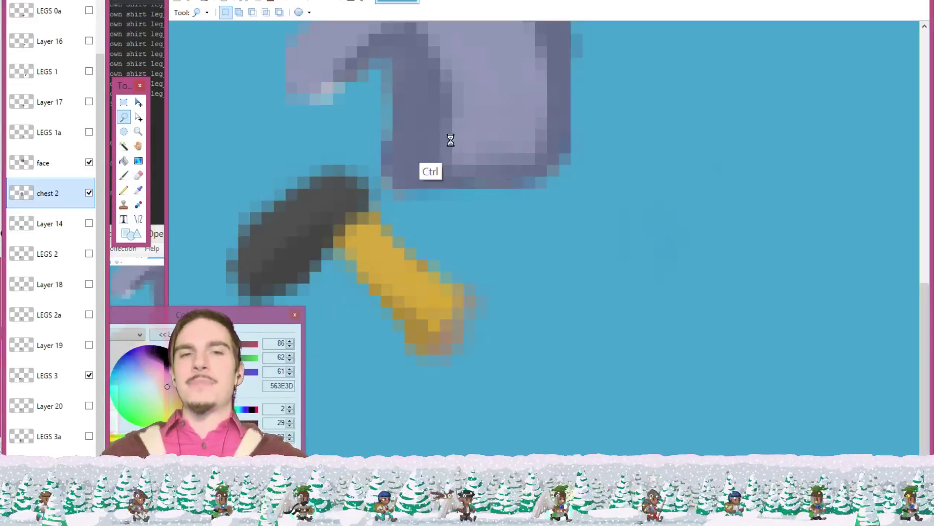
key(ctrl+z)
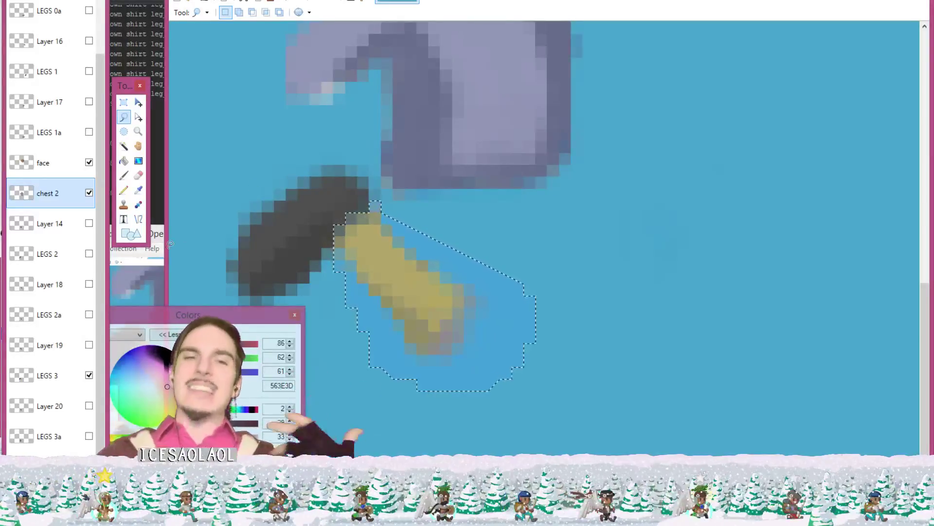
click(62, 171)
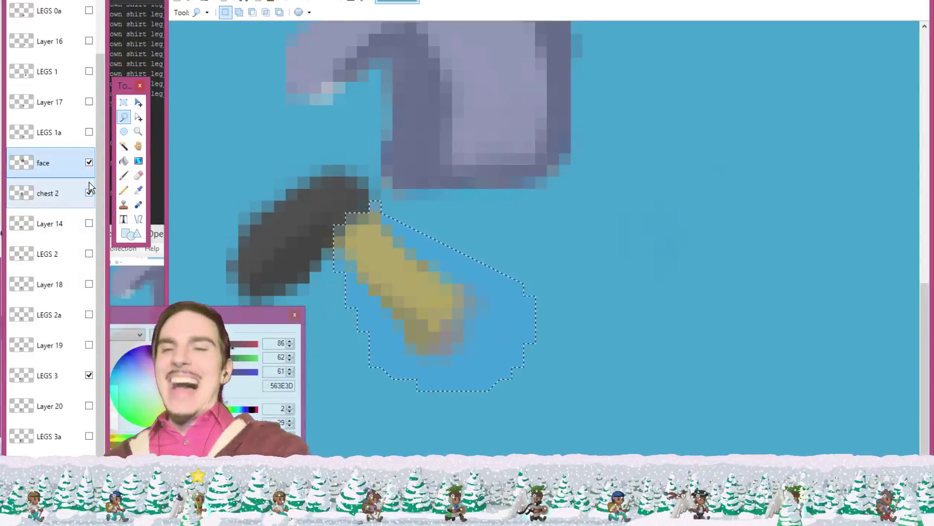
key(ctrl+d)
mouse_move(340, 191)
mouse_down()
mouse_move(344, 243)
mouse_move(377, 202)
mouse_up()
click(68, 384)
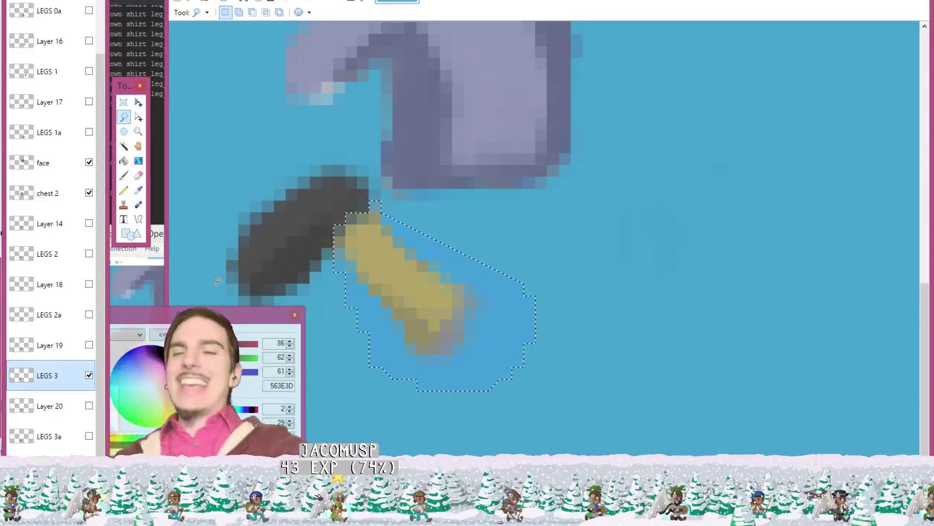
key(Delete)
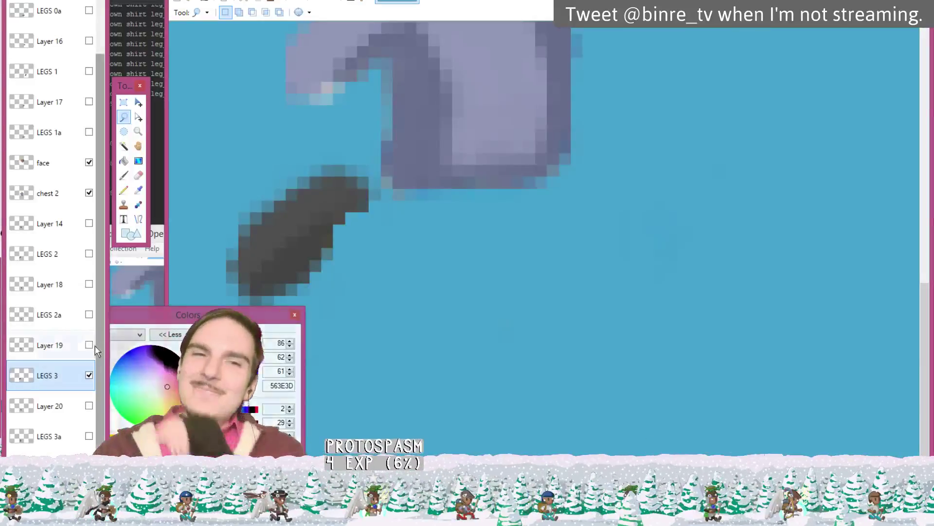
click(90, 347)
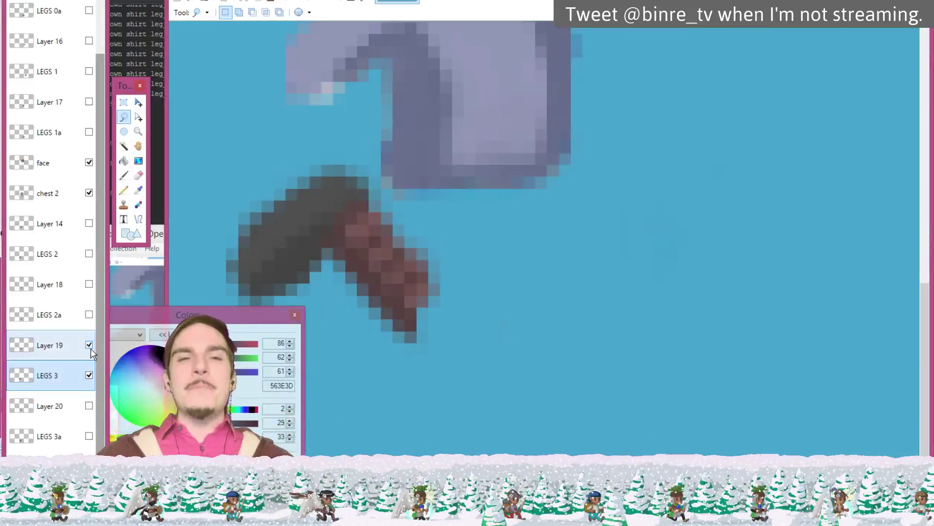
click(90, 344)
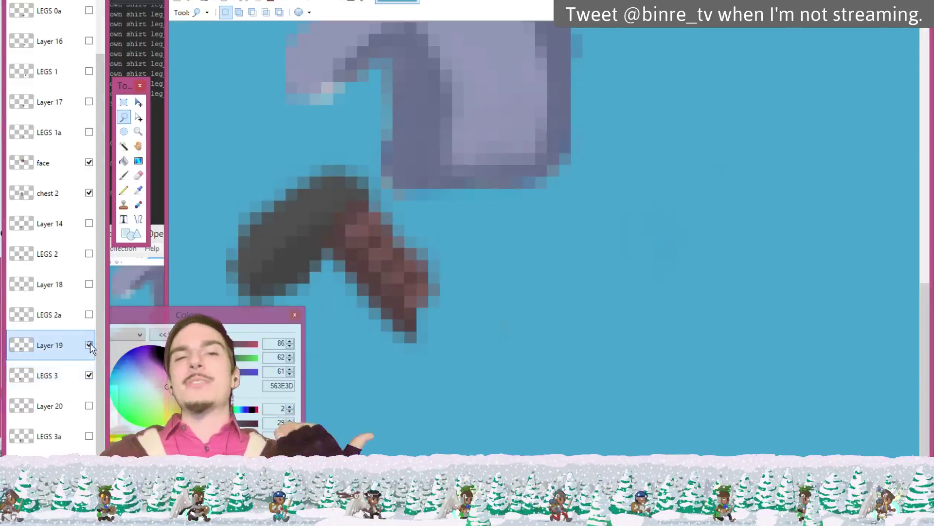
Step: Hide Layer 19 and LEGS 3, and display the LEGS 3a layer with hands 2 and Layer 20 hidden
click(90, 347)
click(90, 375)
scroll(95, 375, down, 1)
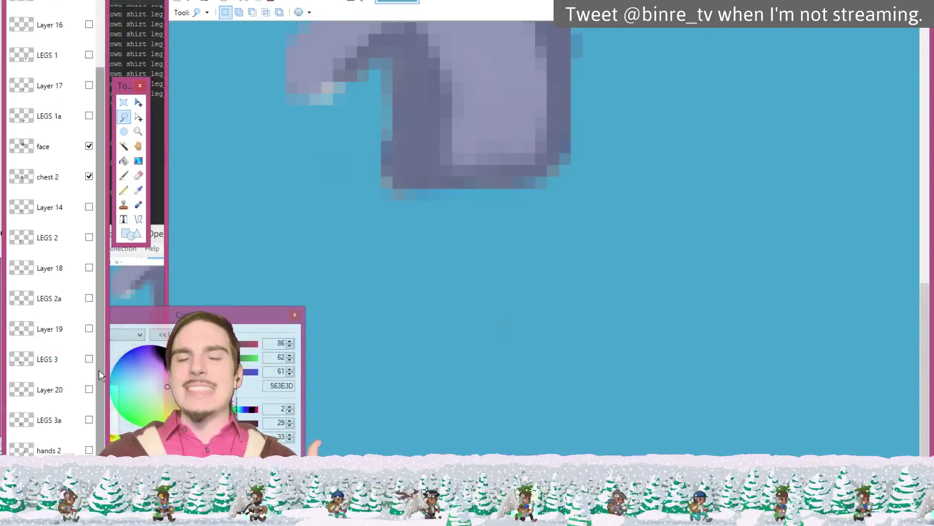
click(90, 420)
click(90, 449)
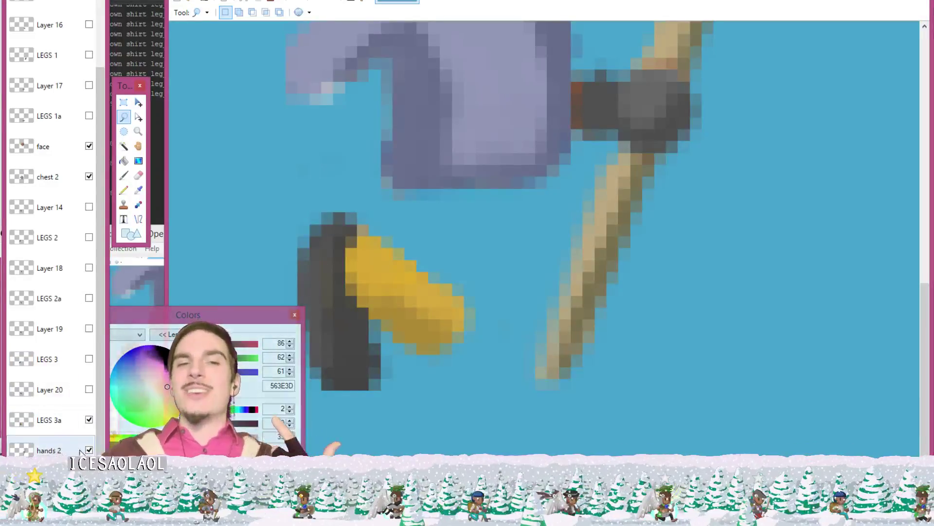
click(89, 449)
click(90, 389)
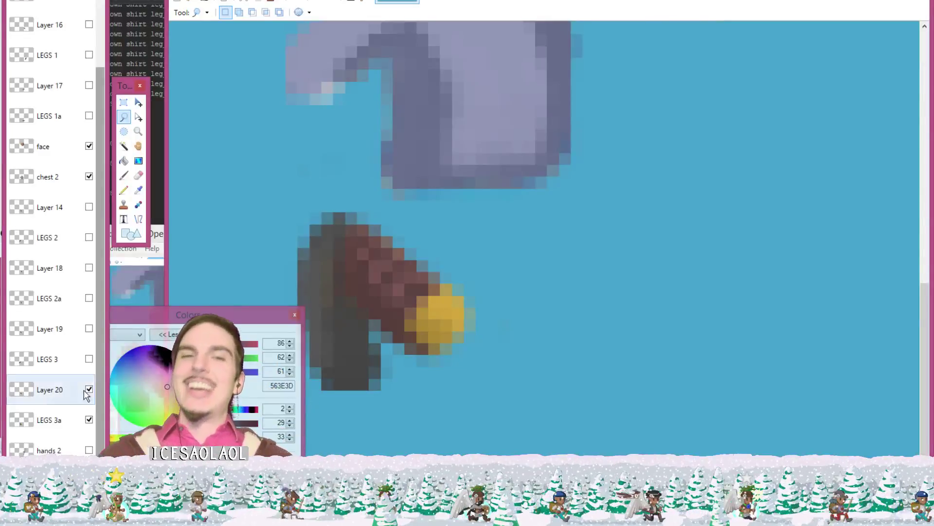
click(88, 390)
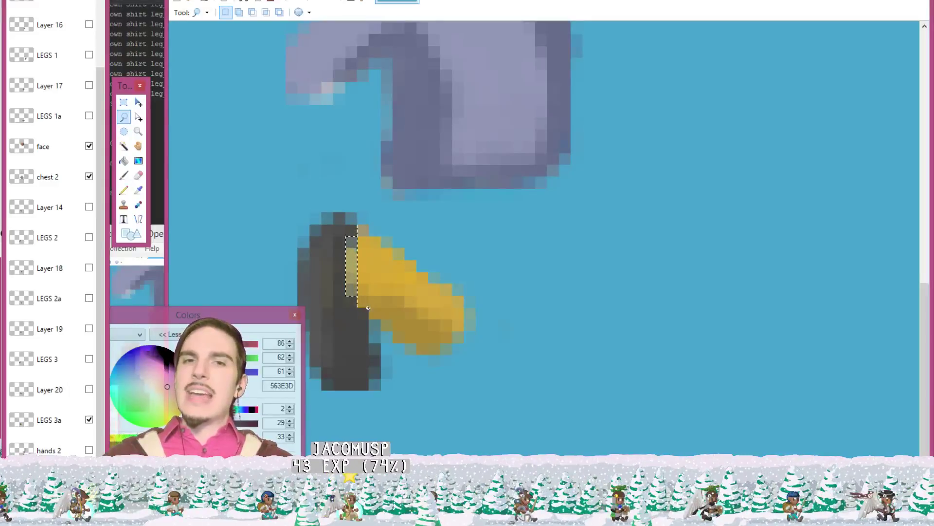
Step: Lasso the yellow pants beside the boot, make LEGS 3a the active layer, and delete the selected area from it
mouse_move(368, 307)
mouse_down()
mouse_move(420, 368)
mouse_move(480, 369)
mouse_move(527, 303)
mouse_up()
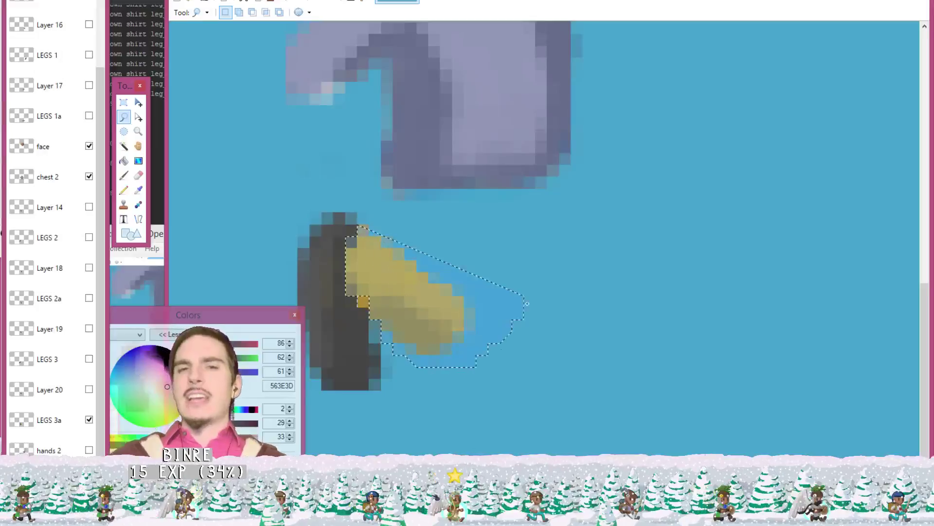
key(Delete)
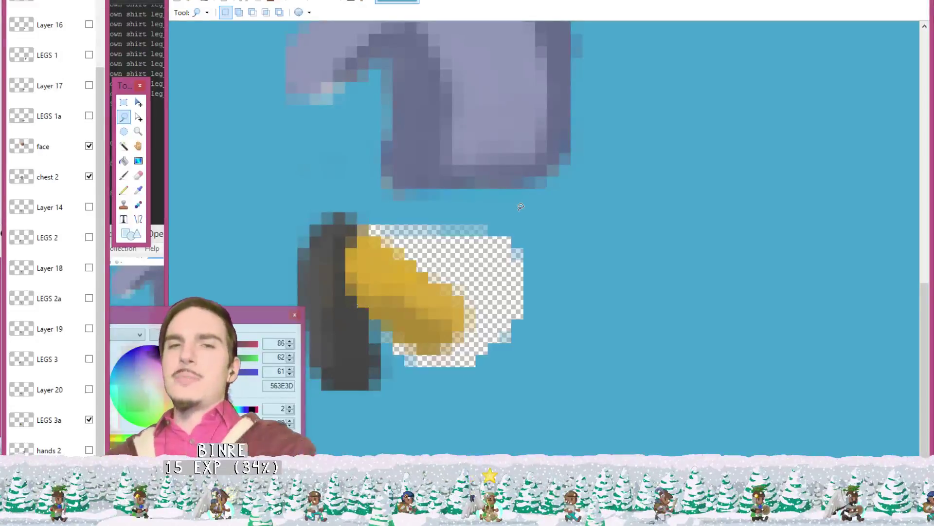
key(ctrl+z)
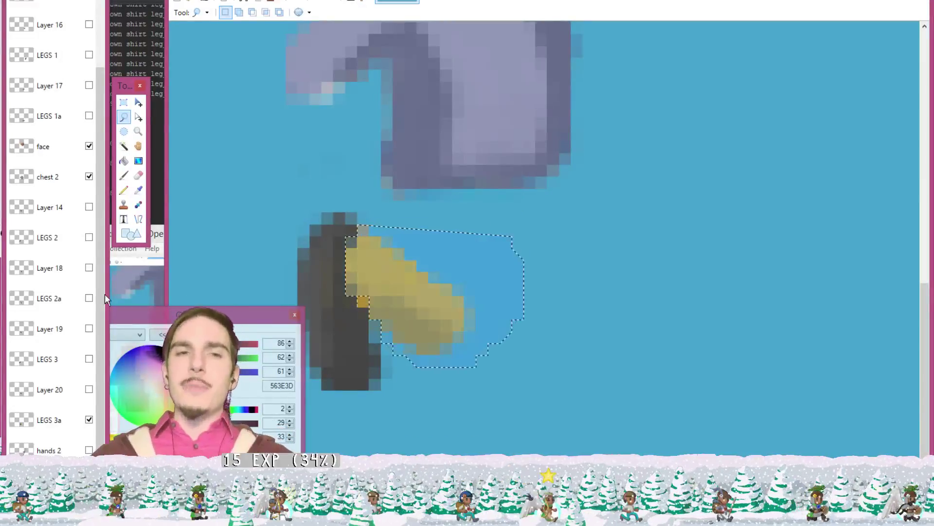
click(80, 419)
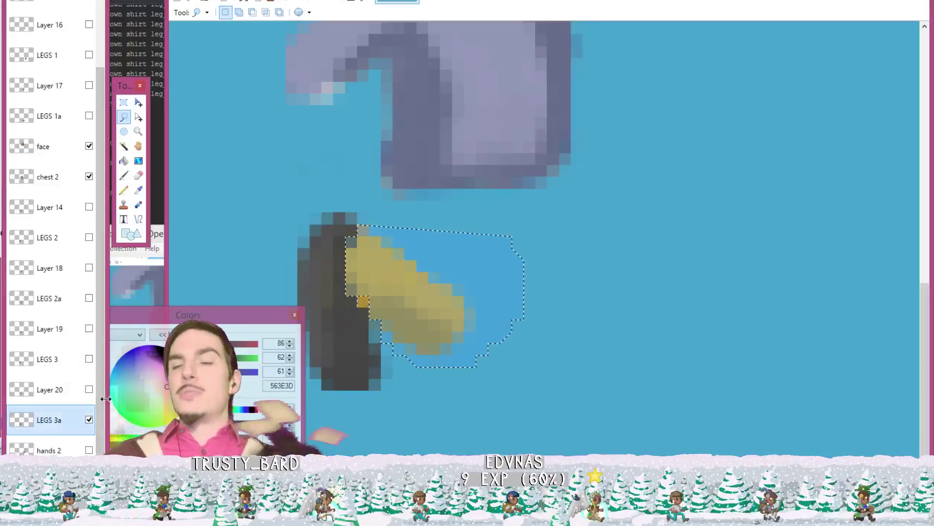
key(Delete)
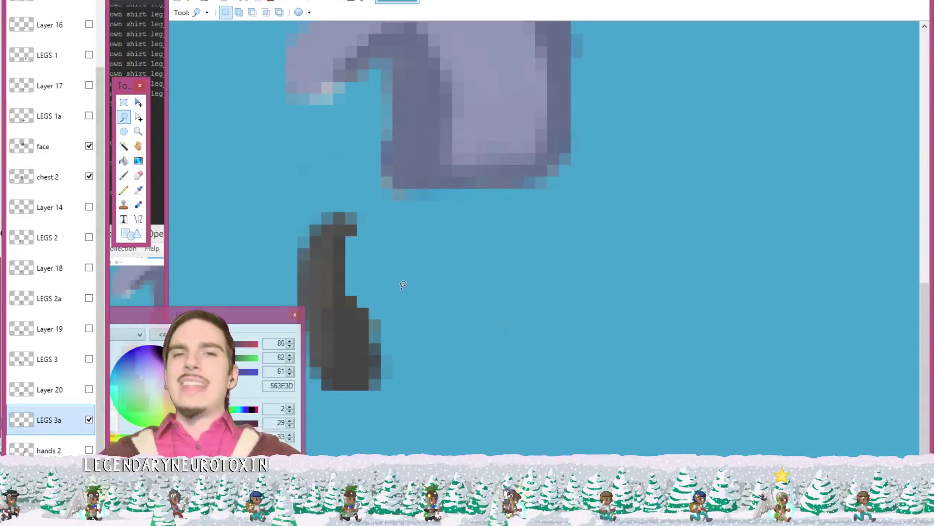
key(Delete)
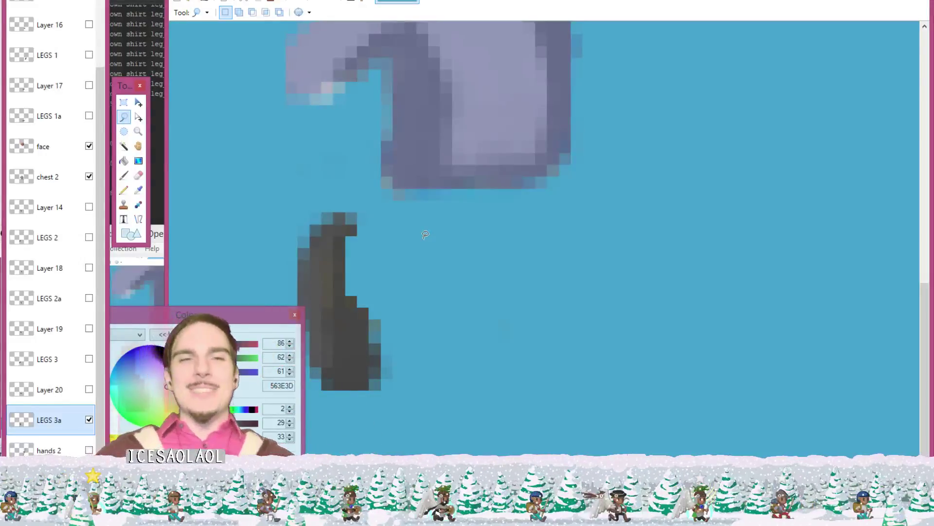
Step: Compare the LEGS 3 and LEGS 3a boots with Layers 19 and 20, hide all four layers, and show LEGS 0
click(89, 389)
click(90, 359)
click(89, 328)
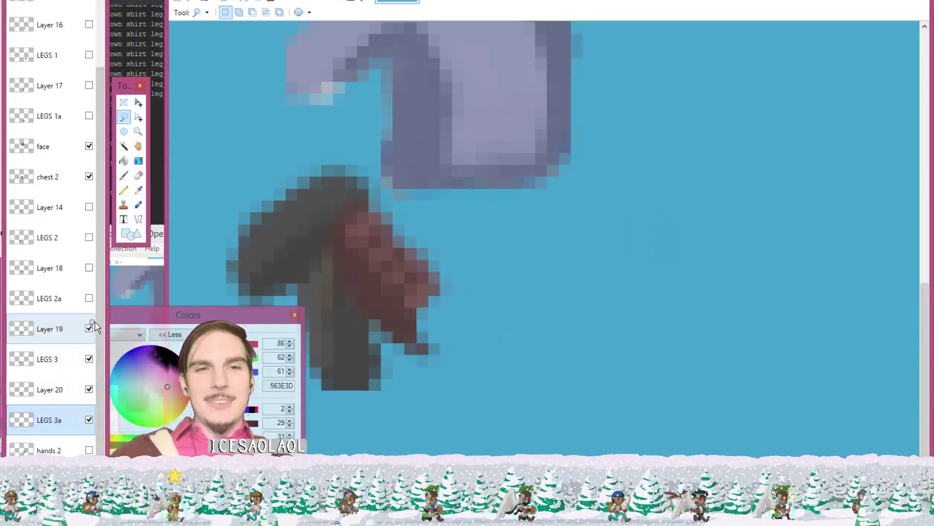
click(89, 328)
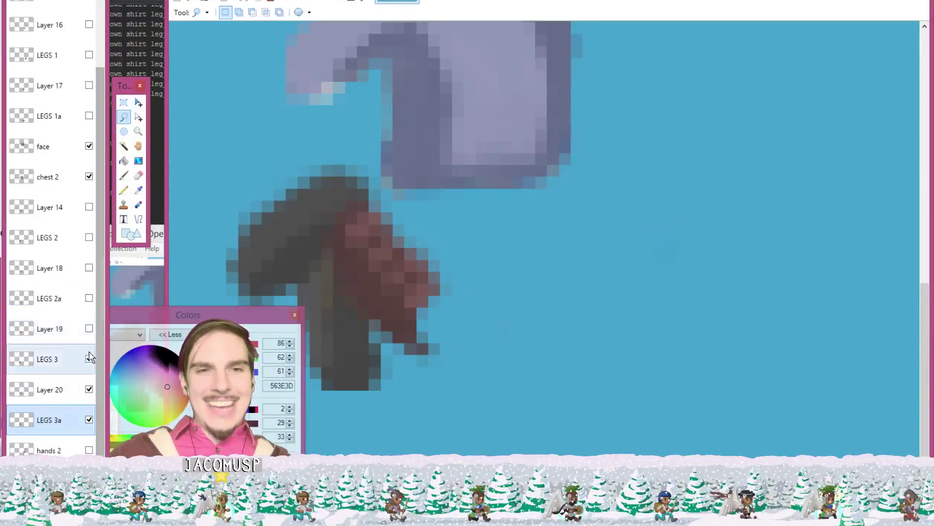
click(89, 359)
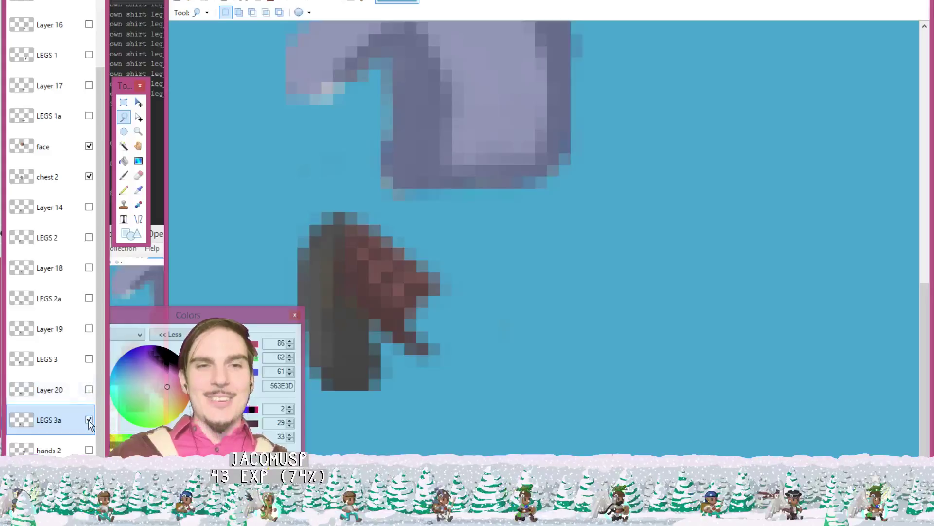
click(89, 389)
drag(102, 401, 105, 318)
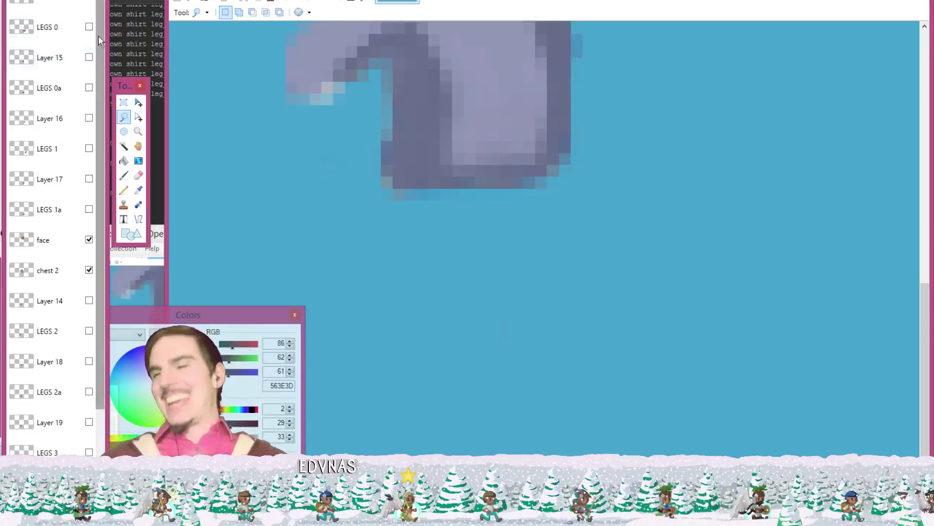
click(89, 28)
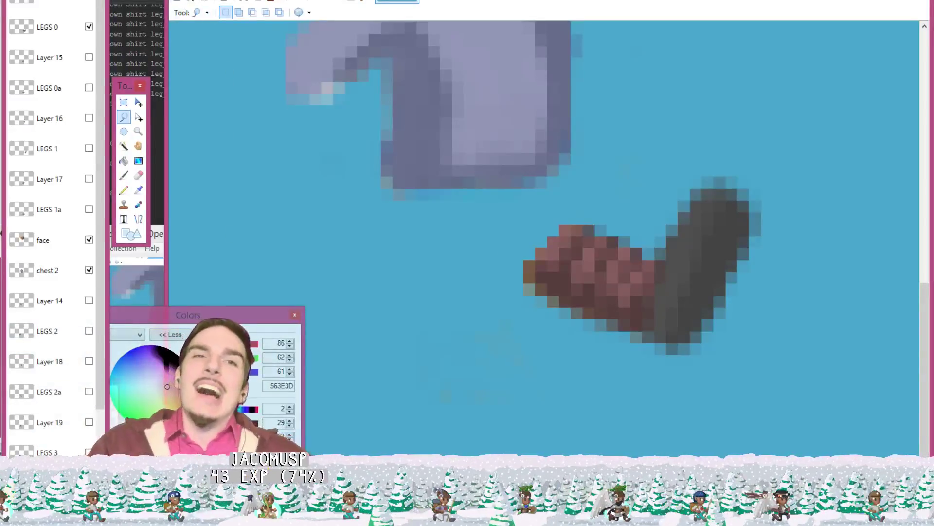
Step: Start opening image files and browse to the black_pants_arttest folder under projects, jrne, equip, legs
key(alt+f)
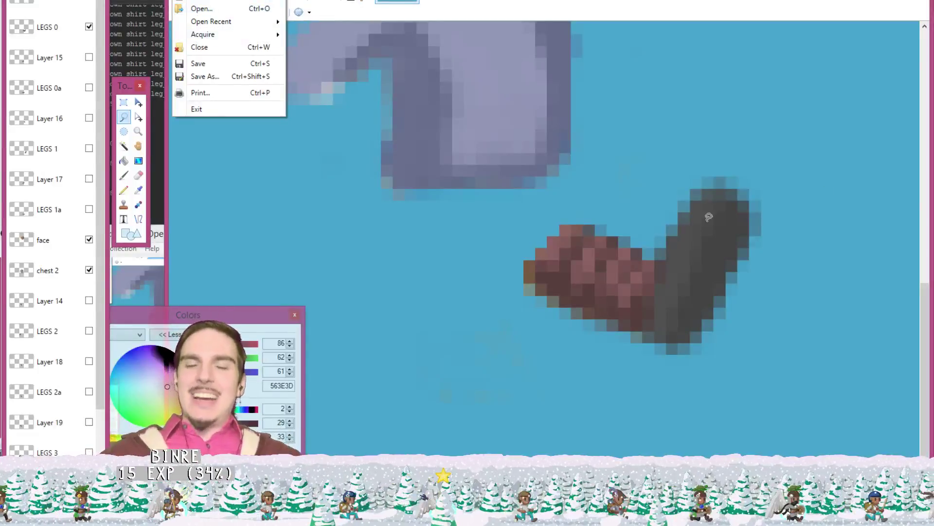
key(Escape)
key(alt+f)
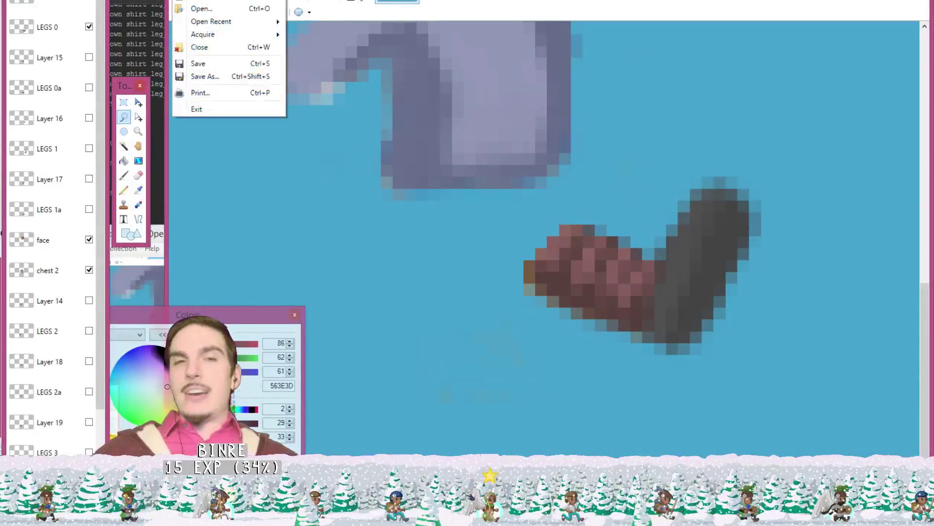
key(Escape)
key(ctrl+o)
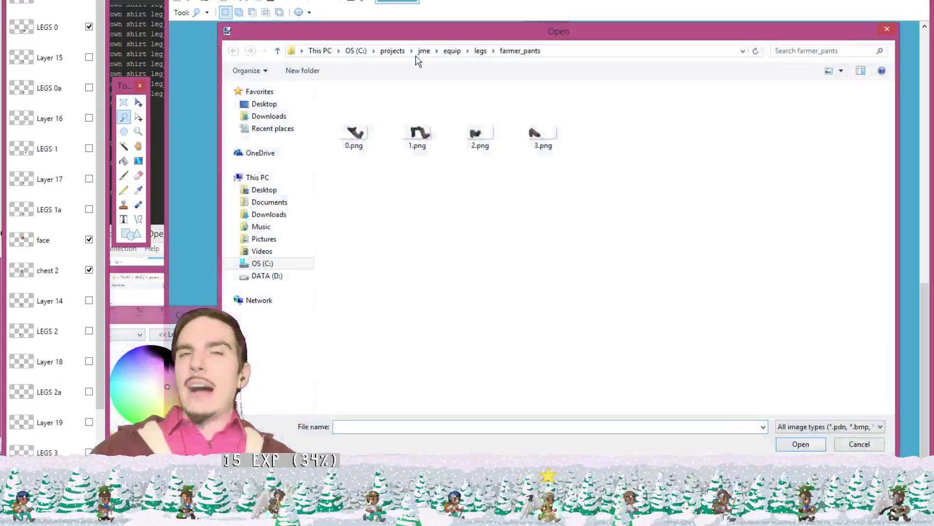
click(481, 51)
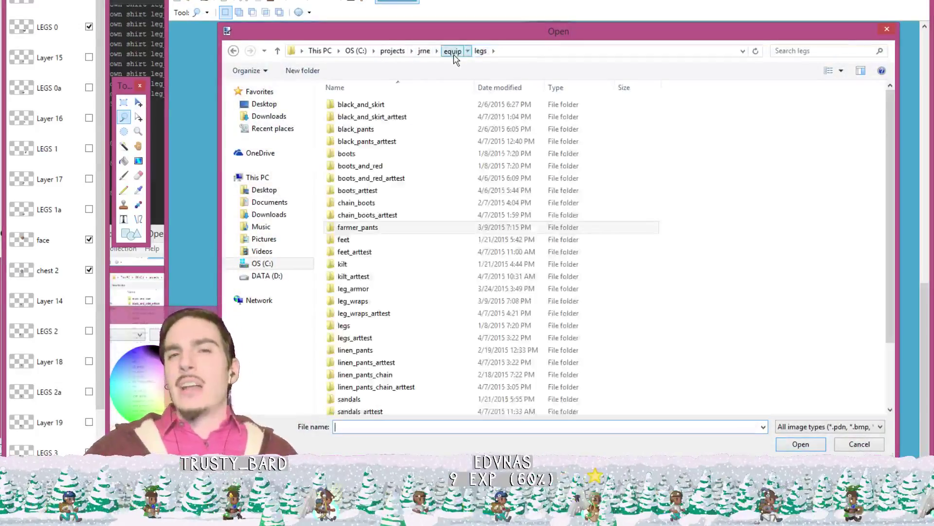
click(451, 52)
double_click(358, 166)
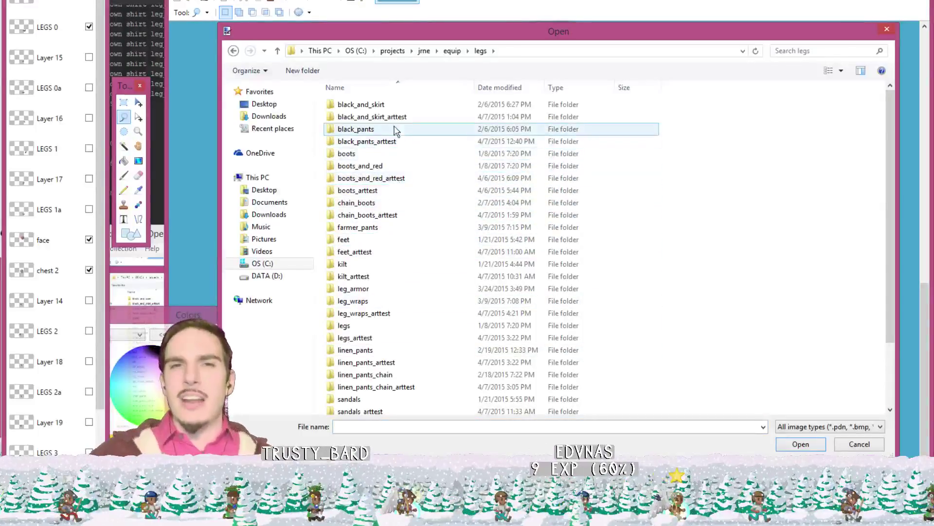
double_click(392, 143)
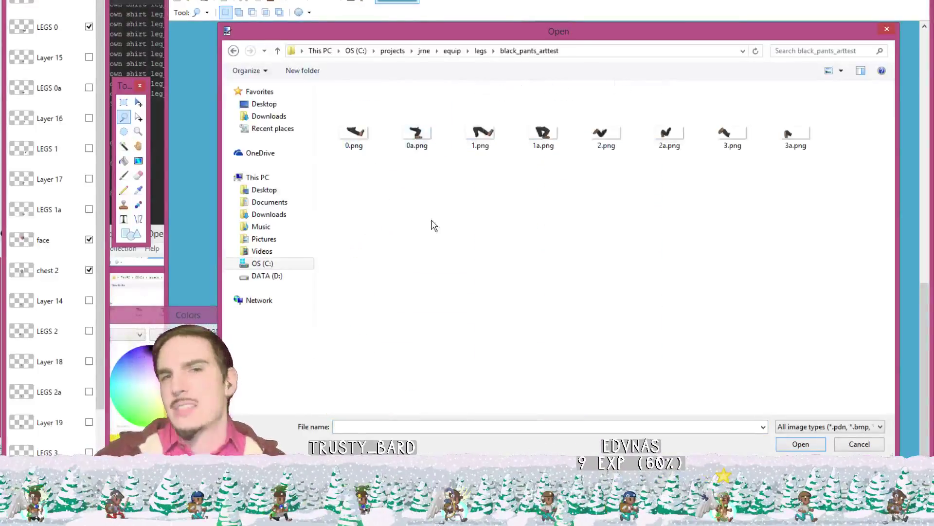
Step: Open all eight images from 0.png to 3a.png in the black_pants_arttest folder
click(366, 133)
ctrl+click(802, 132)
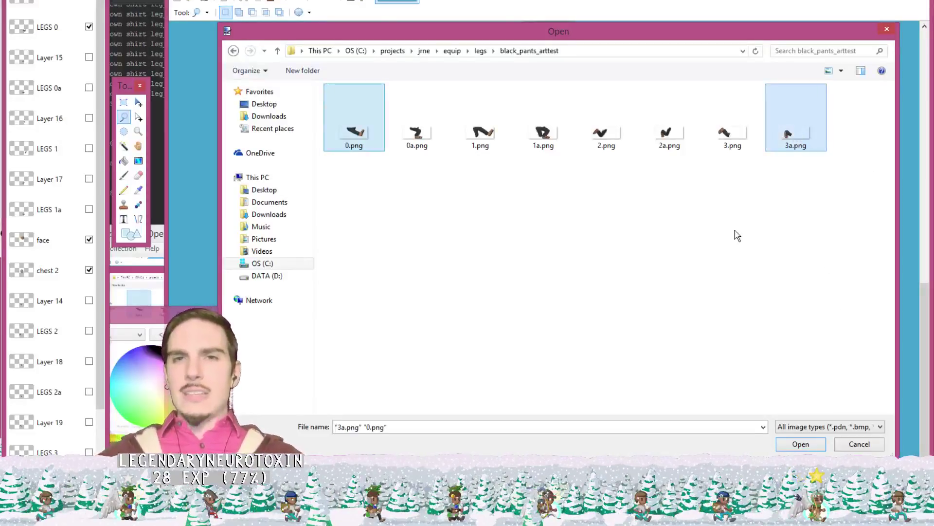
click(330, 134)
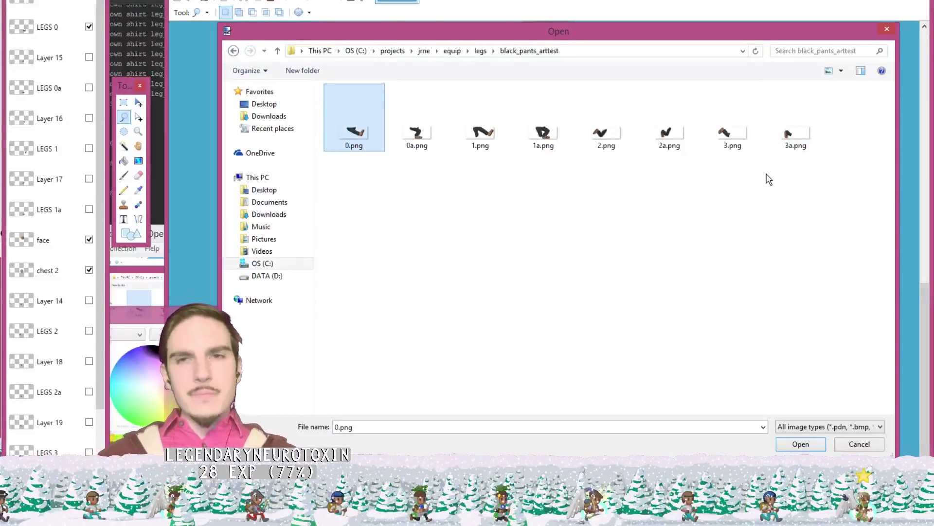
shift+click(812, 140)
click(801, 444)
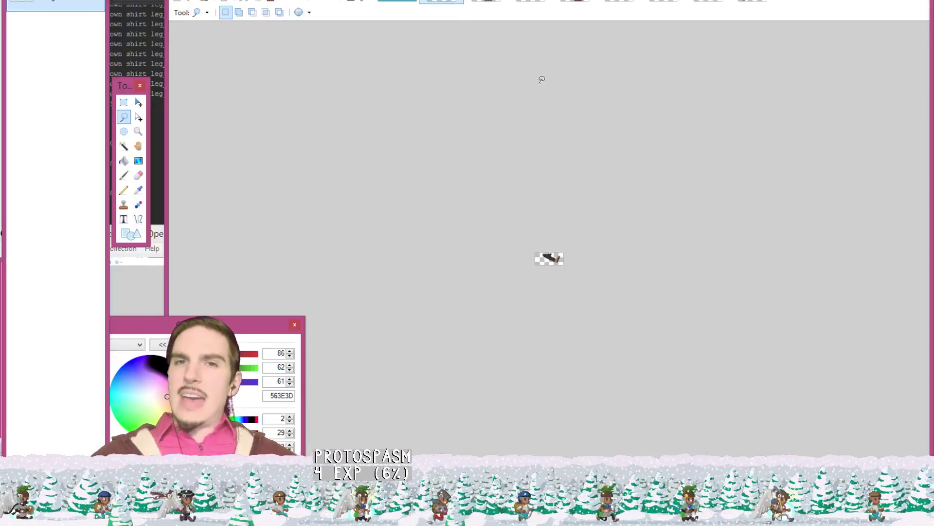
Step: Select the entire 0.png black pants image and return to the layered character template
scroll(589, 170, up, 5)
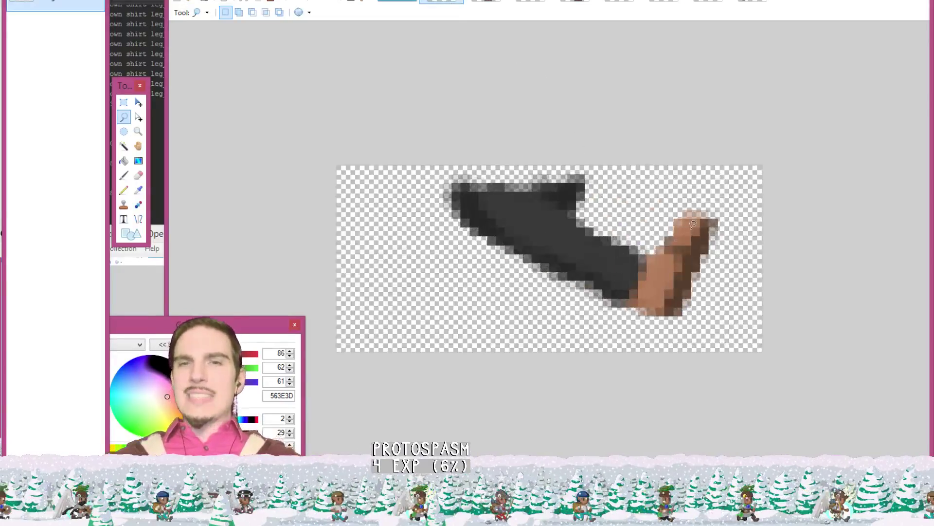
scroll(657, 228, down, 1)
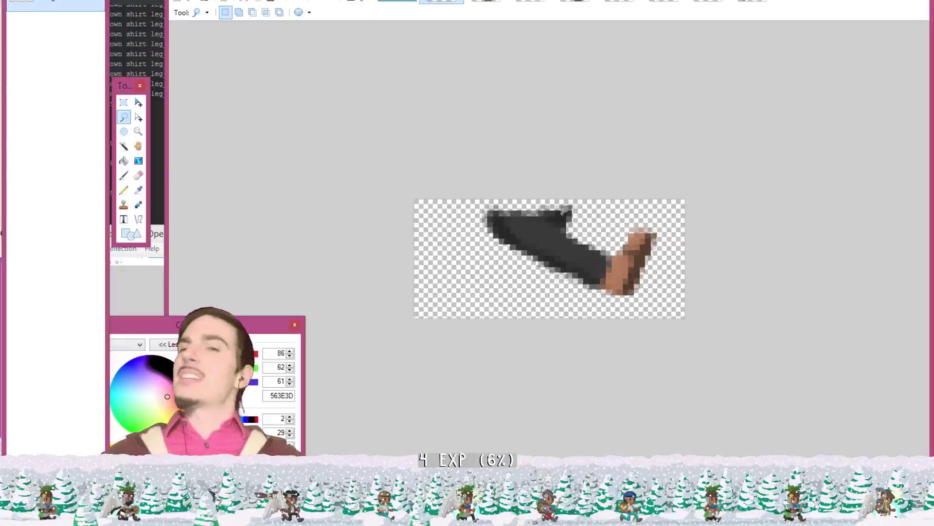
scroll(599, 240, down, 1)
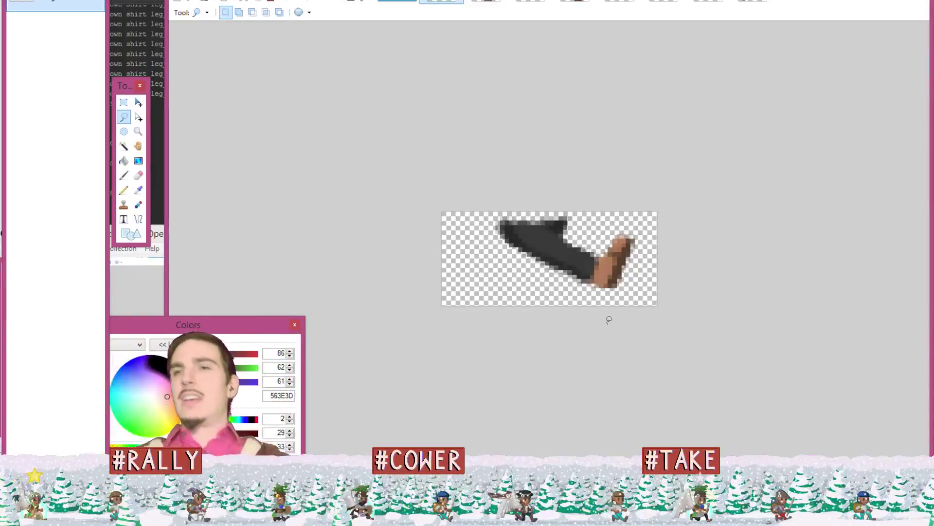
key(ctrl+a)
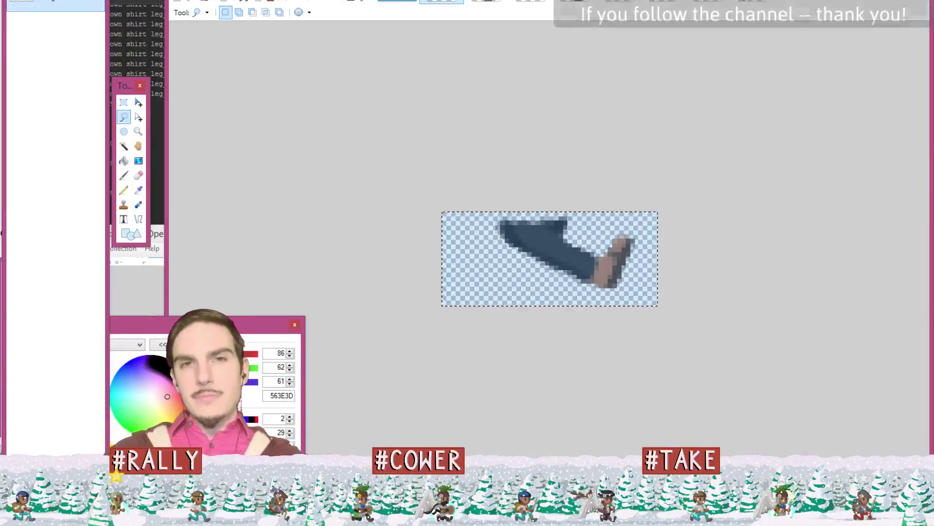
click(410, 2)
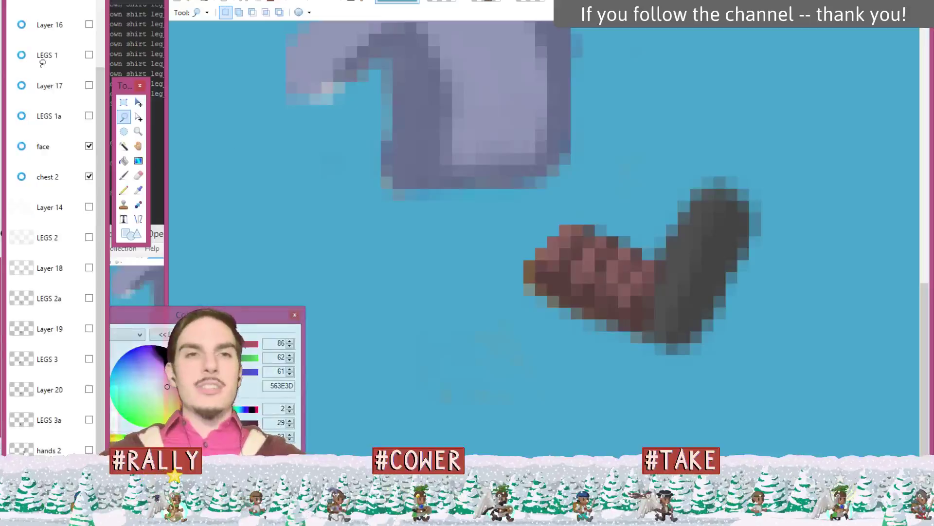
Step: Make Layer 15 the active layer and hide LEGS 0, toggling both layers' visibility to check their contents
scroll(58, 116, up, 3)
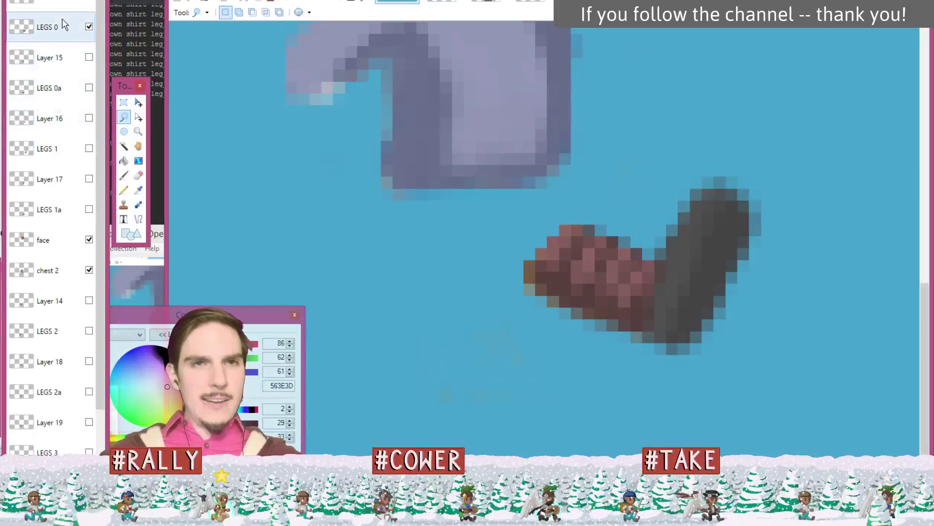
click(65, 36)
click(71, 47)
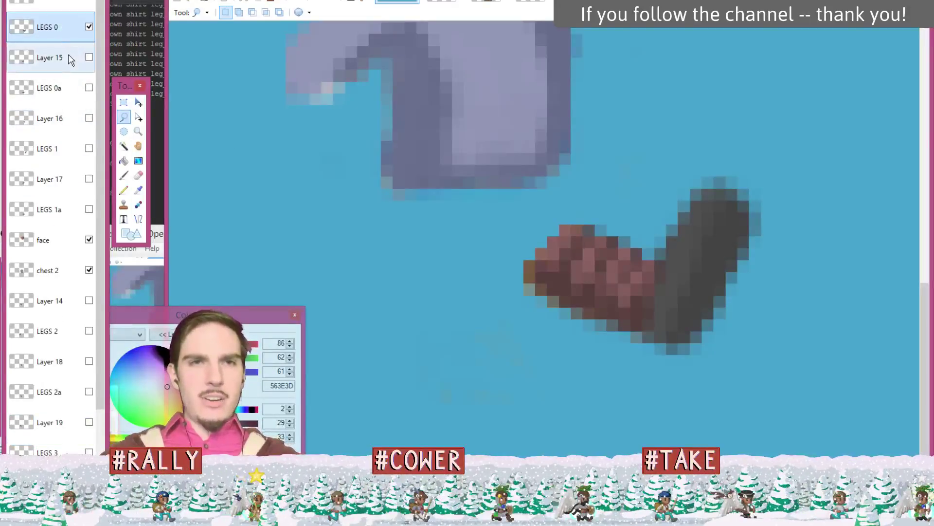
click(90, 57)
click(90, 58)
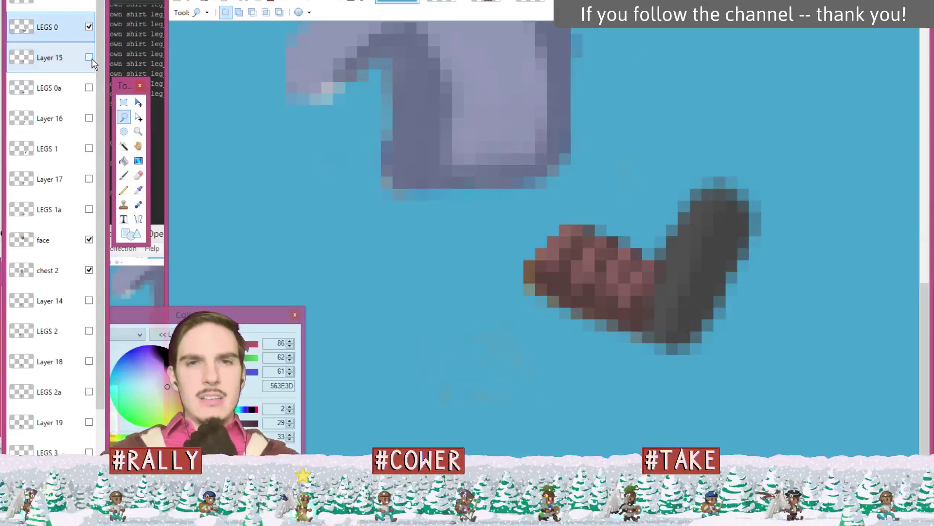
click(60, 60)
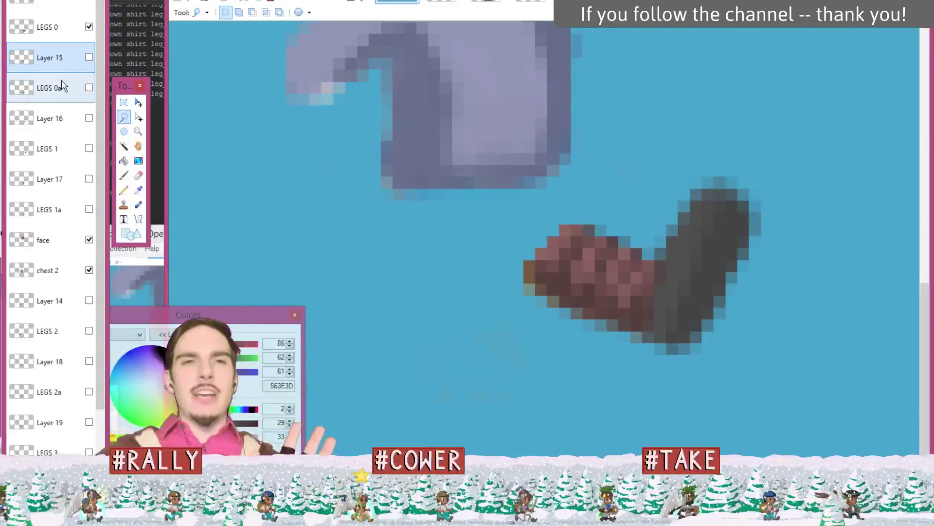
click(89, 27)
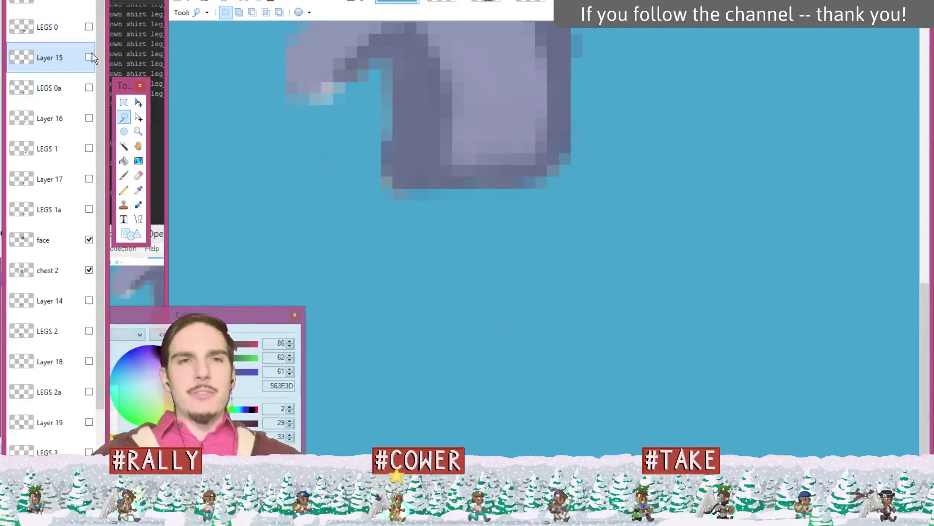
click(90, 28)
click(89, 28)
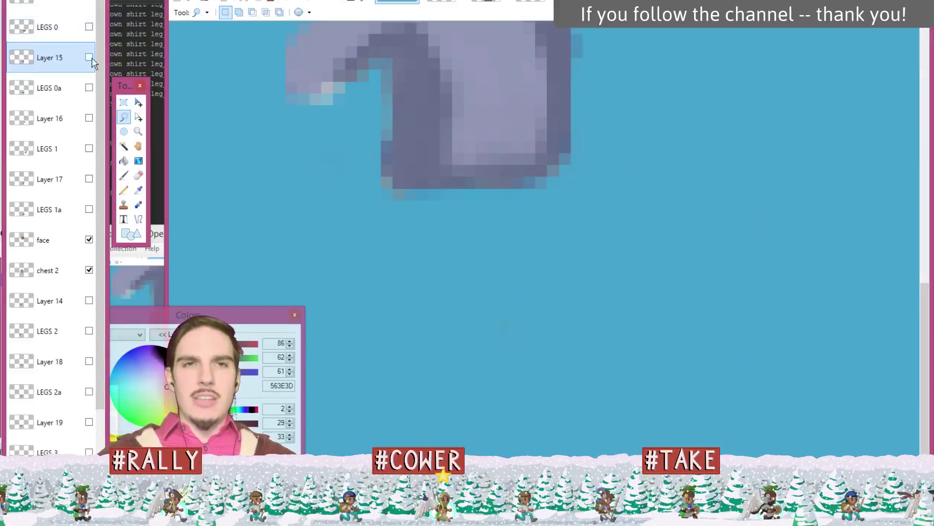
Step: Show Layer 15 and LEGS 0a, and delete Layer 15, Layer 16 and Layer 17 from among the LEGS layers
click(90, 58)
click(90, 87)
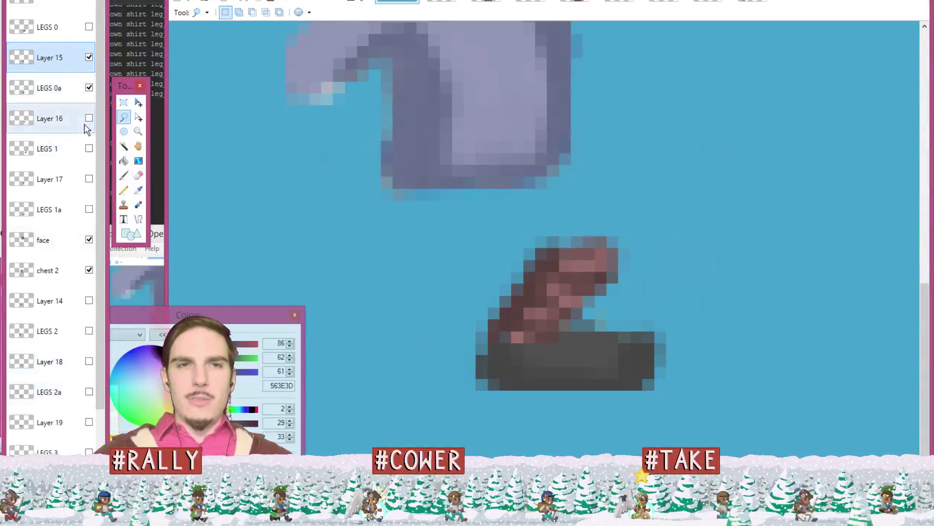
key(ctrl+shift+Delete)
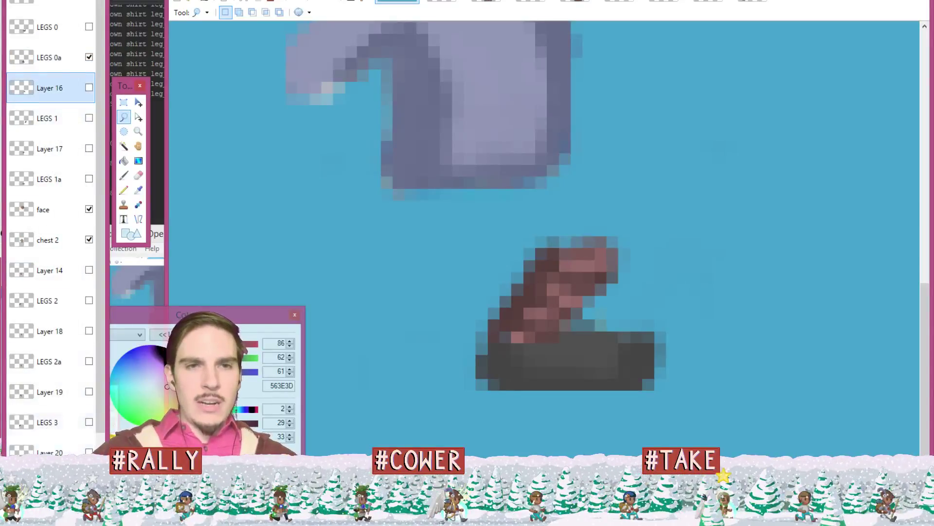
key(ctrl+shift+Delete)
click(67, 128)
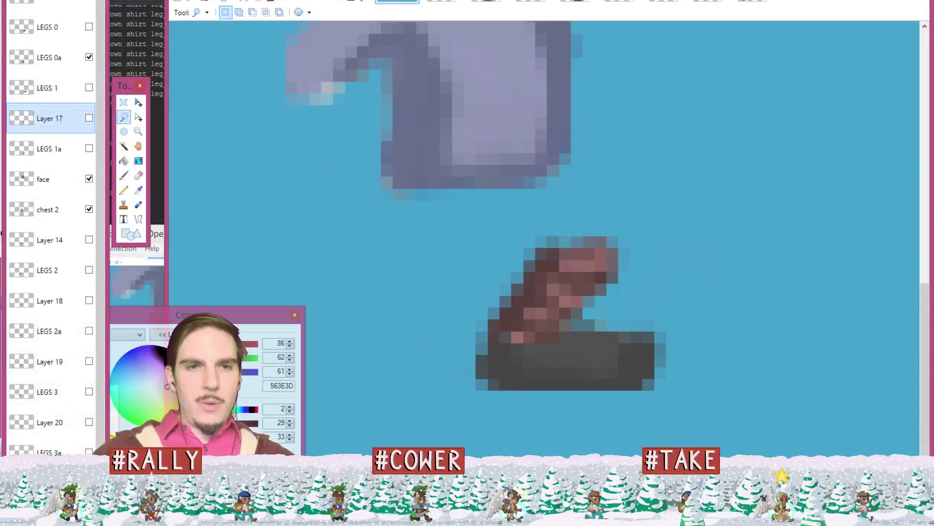
key(ctrl+shift+Delete)
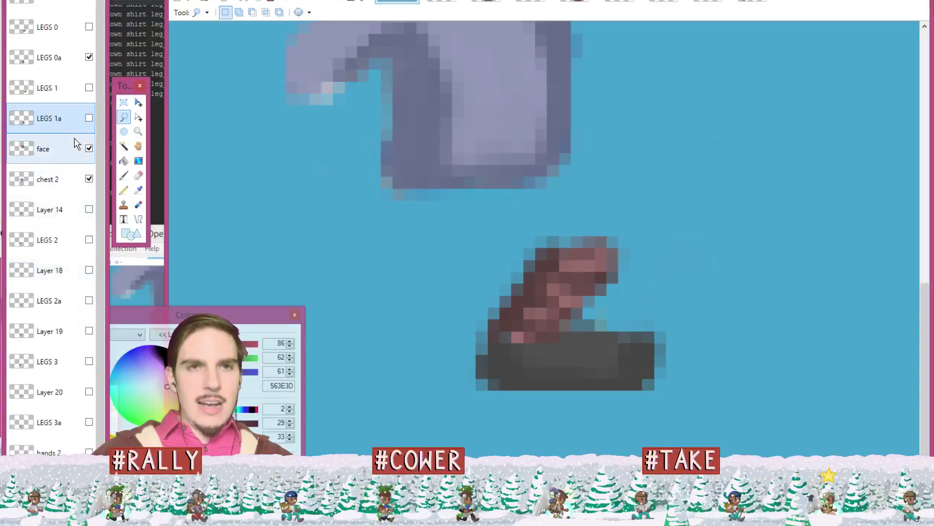
Step: Delete Layer 18 beneath LEGS 2, along with Layer 19, Layer 20 and the Layer 14 beneath chest 2
click(61, 271)
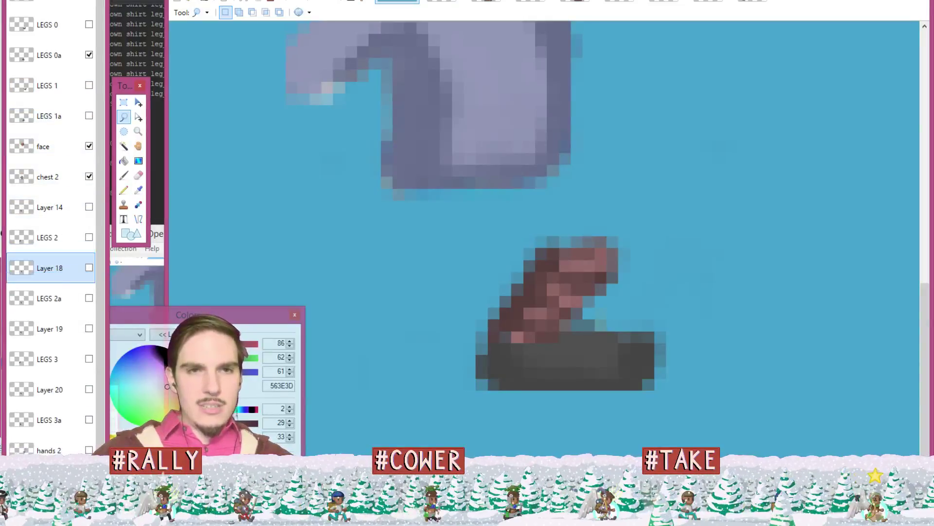
key(ctrl+shift+Delete)
click(60, 300)
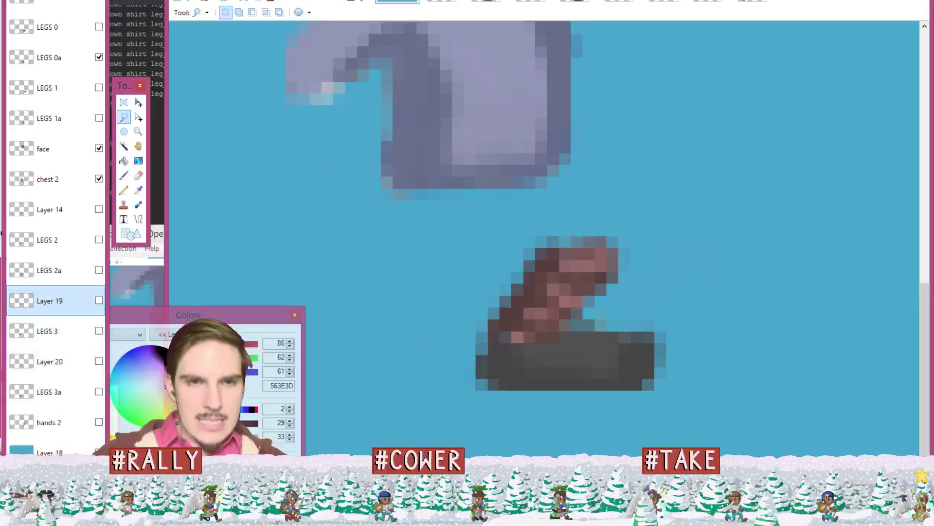
key(ctrl+shift+Delete)
click(69, 331)
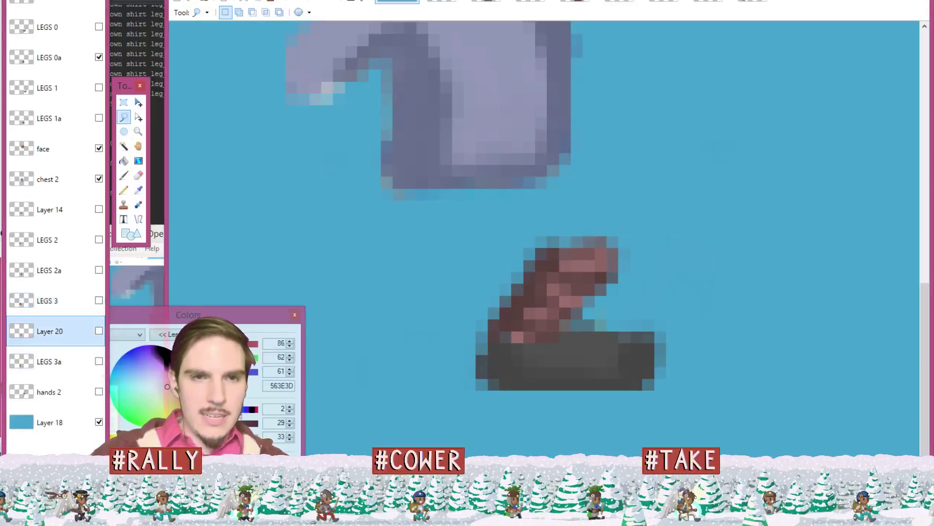
key(ctrl+shift+Delete)
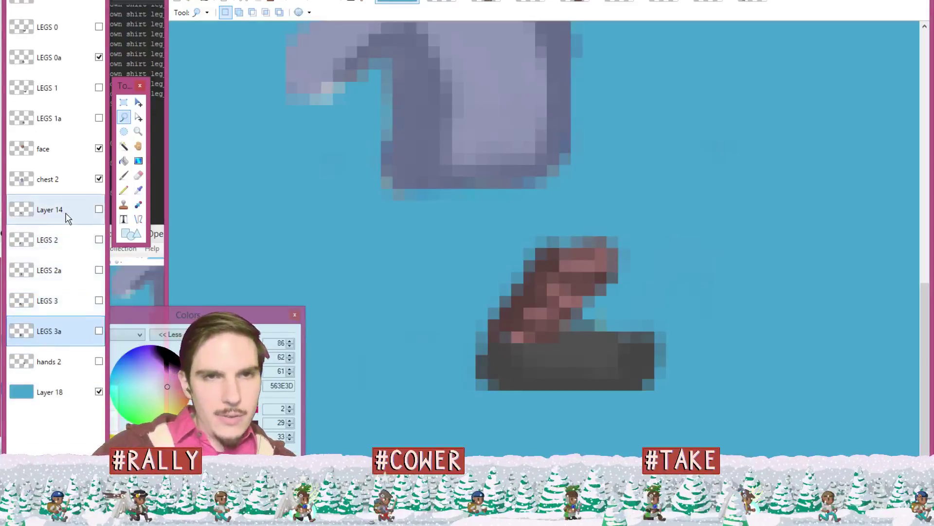
click(67, 209)
key(ctrl+shift+Delete)
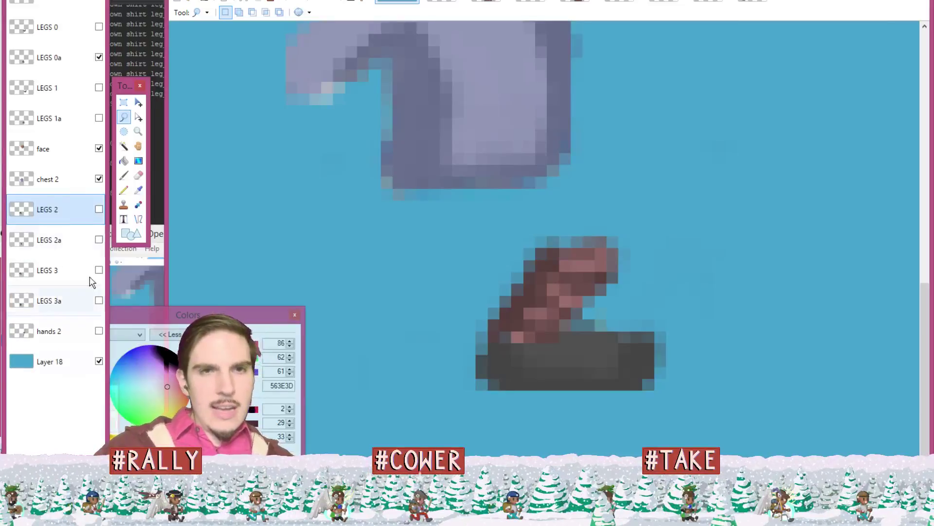
Step: Show LEGS 0 instead of LEGS 0a and add a new layer directly beneath LEGS 0
click(87, 31)
click(98, 57)
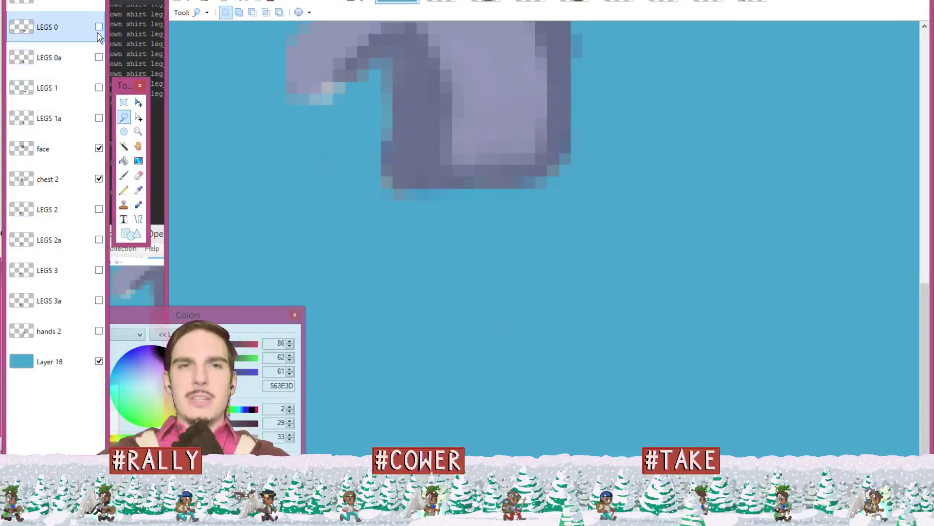
click(99, 28)
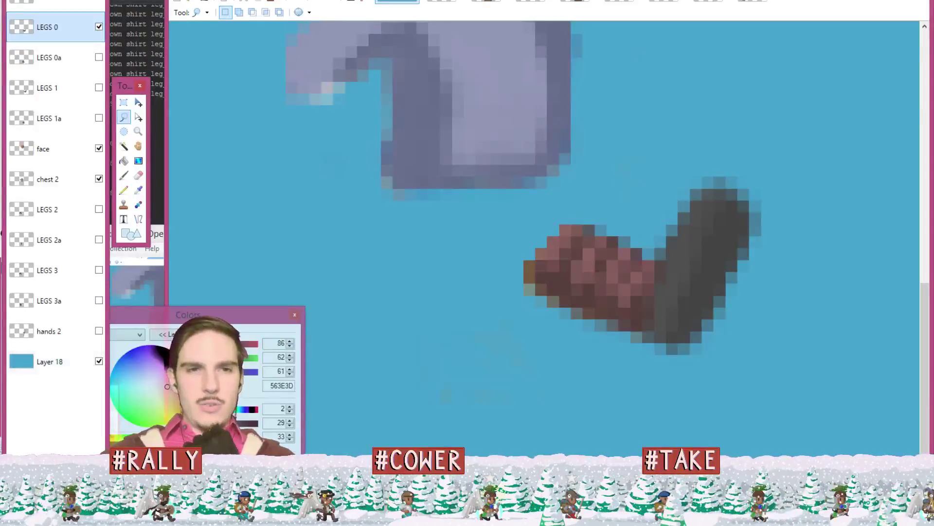
key(ctrl+z)
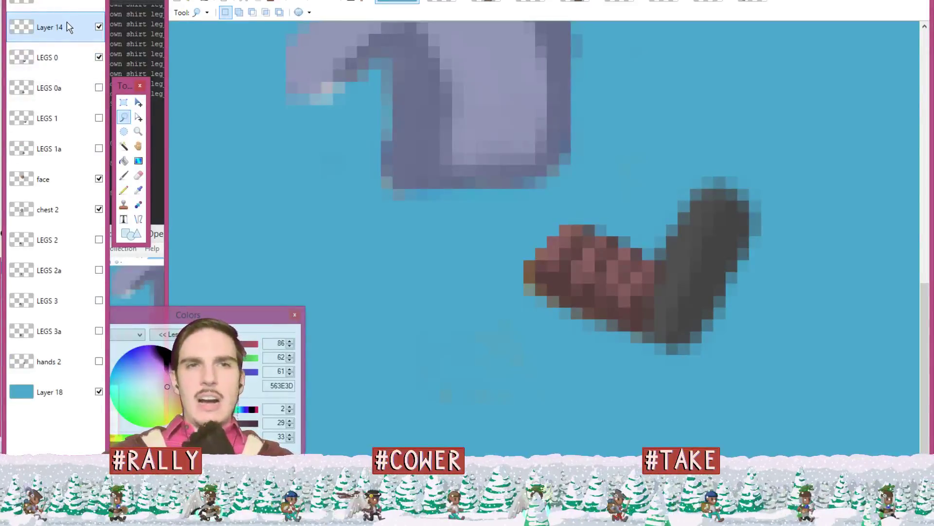
drag(68, 27, 73, 56)
Step: Paste the black pants from 0.png into the new layer, fit them between the shirt hem and the LEGS 0 boot, and deselect
click(452, 4)
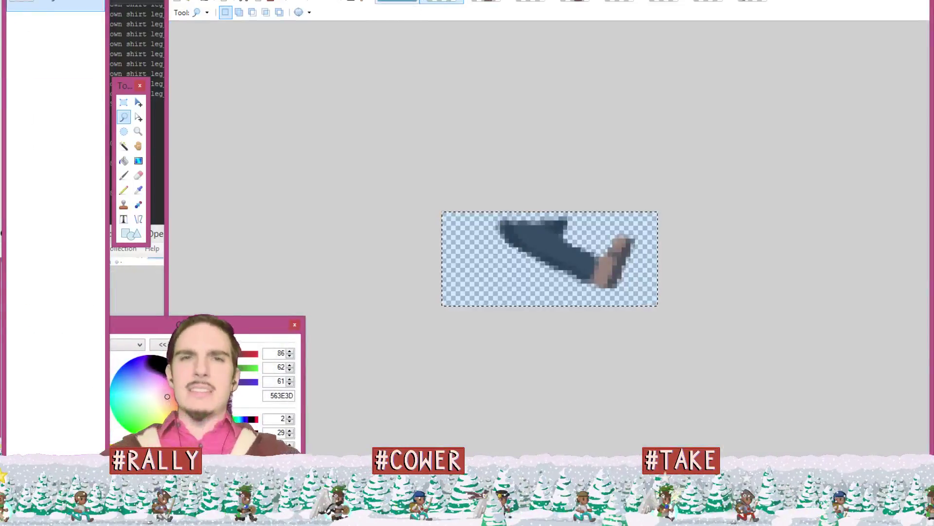
click(397, 2)
key(ctrl+v)
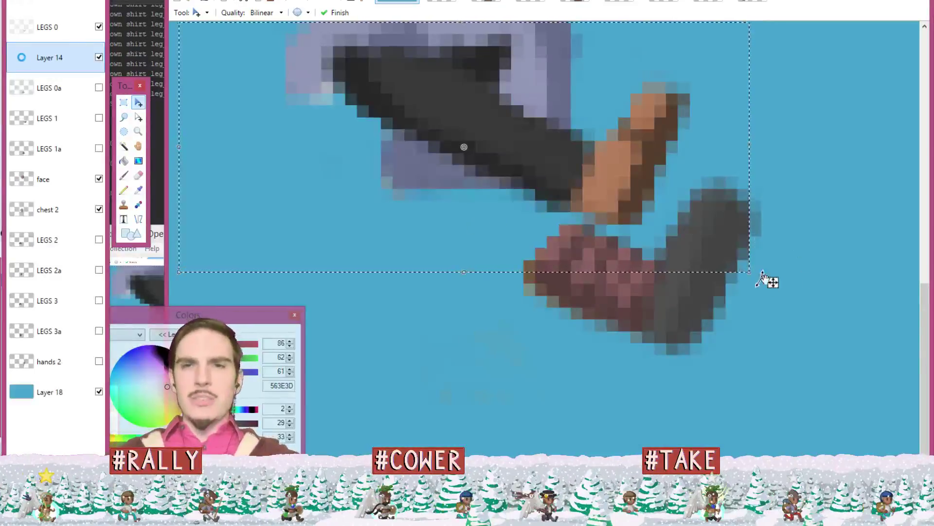
key(ctrl+d)
drag(773, 283, 821, 405)
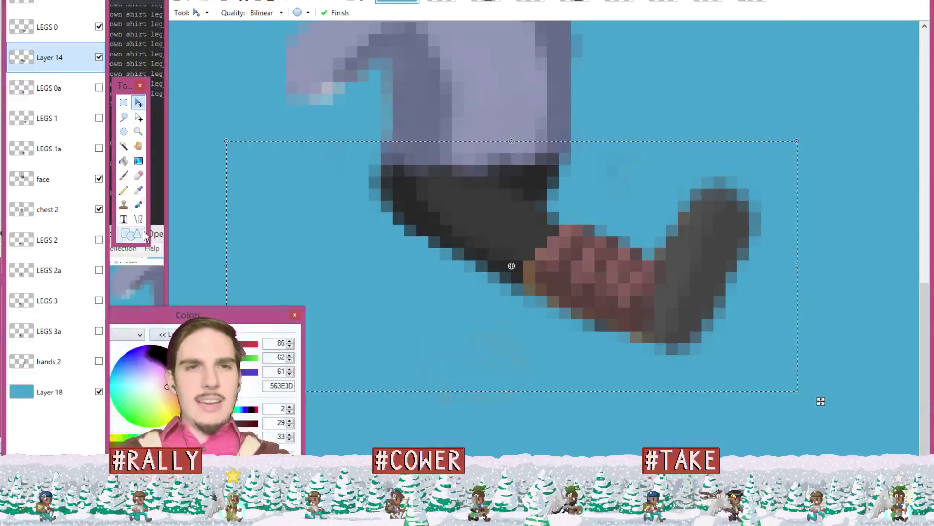
click(123, 117)
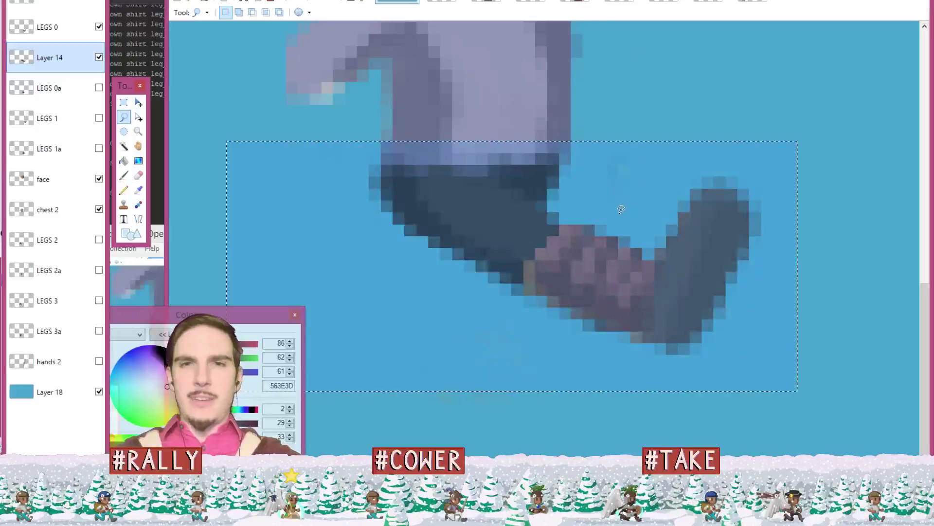
mouse_move(619, 214)
mouse_down()
mouse_move(579, 242)
mouse_move(530, 326)
mouse_move(623, 421)
mouse_move(796, 347)
mouse_move(833, 237)
mouse_move(748, 170)
mouse_move(672, 150)
mouse_move(690, 147)
mouse_up()
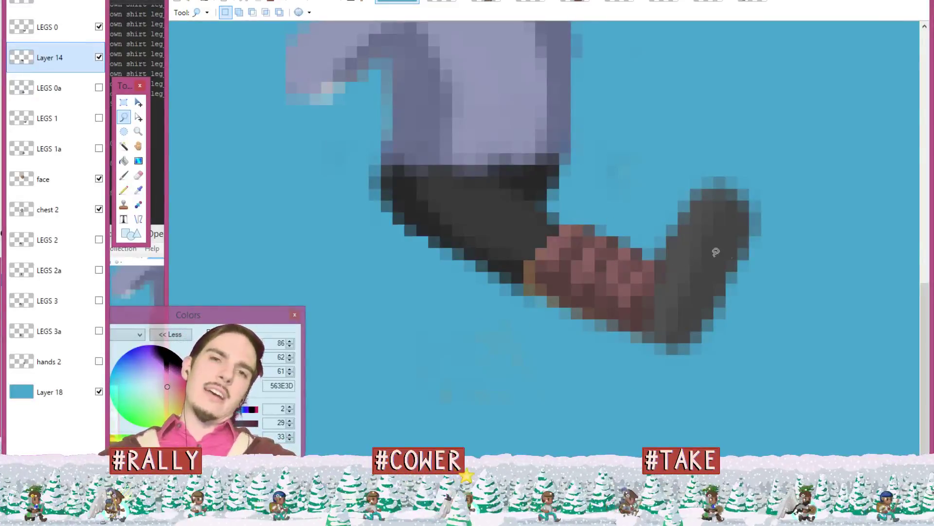
Step: Examine the pants and boot together on the whole character and make LEGS 0 the active layer
key(ctrl+b)
click(745, 245)
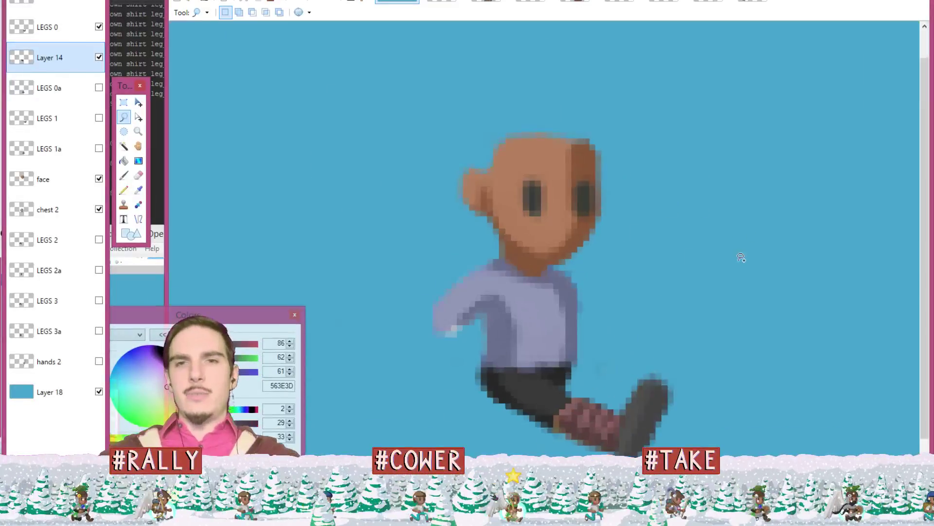
click(725, 255)
click(681, 253)
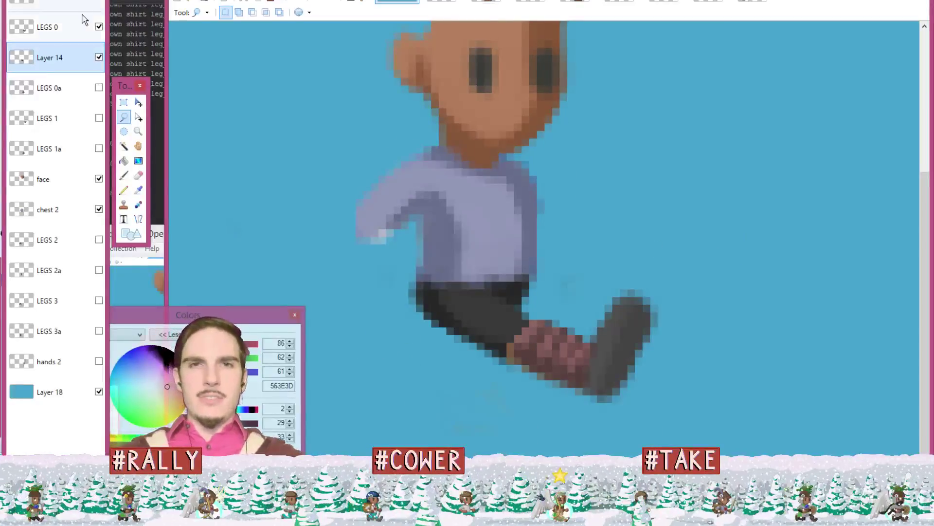
mouse_move(67, 65)
mouse_down()
mouse_move(70, 23)
mouse_move(78, 66)
mouse_up()
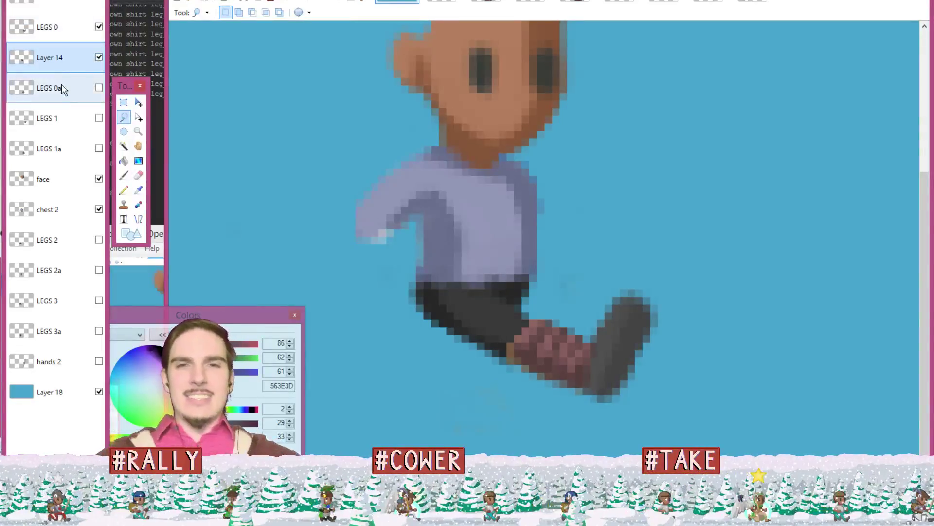
click(57, 34)
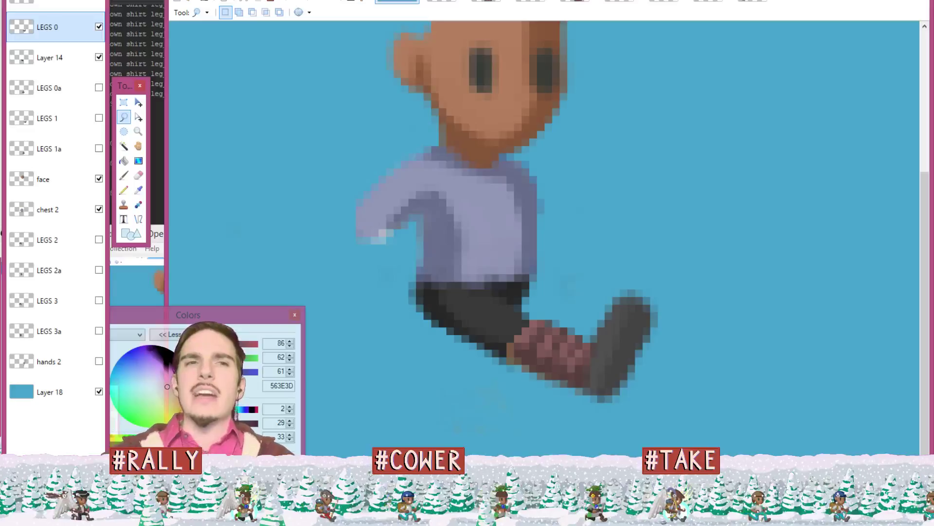
Step: Switch to File Explorer and open the tall_boots folder inside the legs equipment folder
key(alt+Tab)
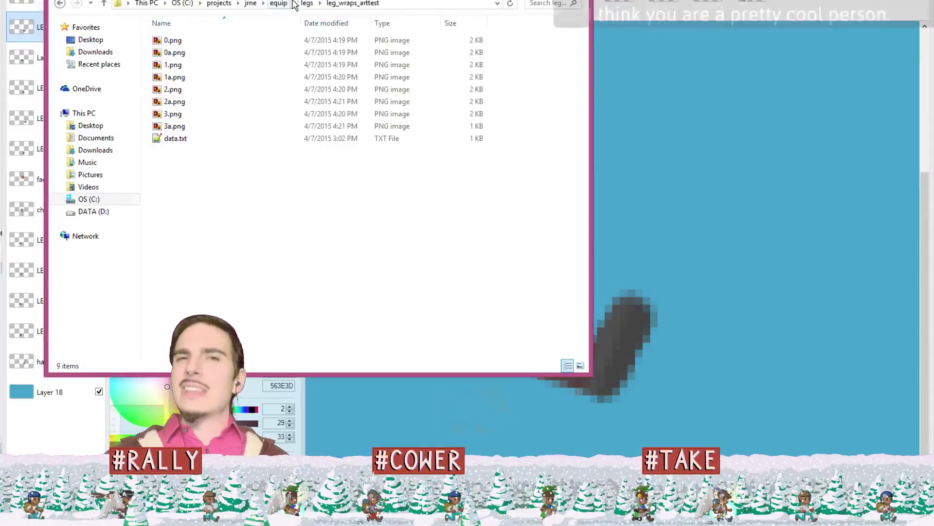
click(307, 4)
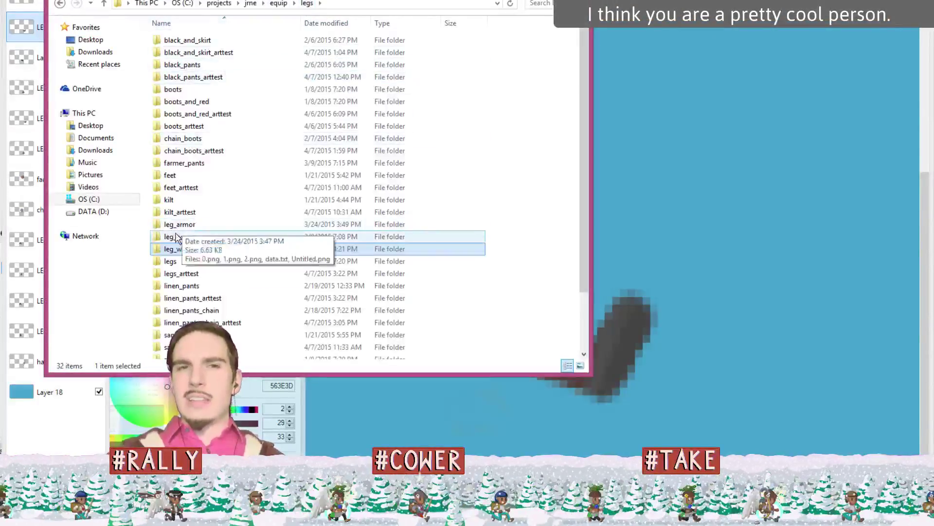
scroll(176, 237, down, 2)
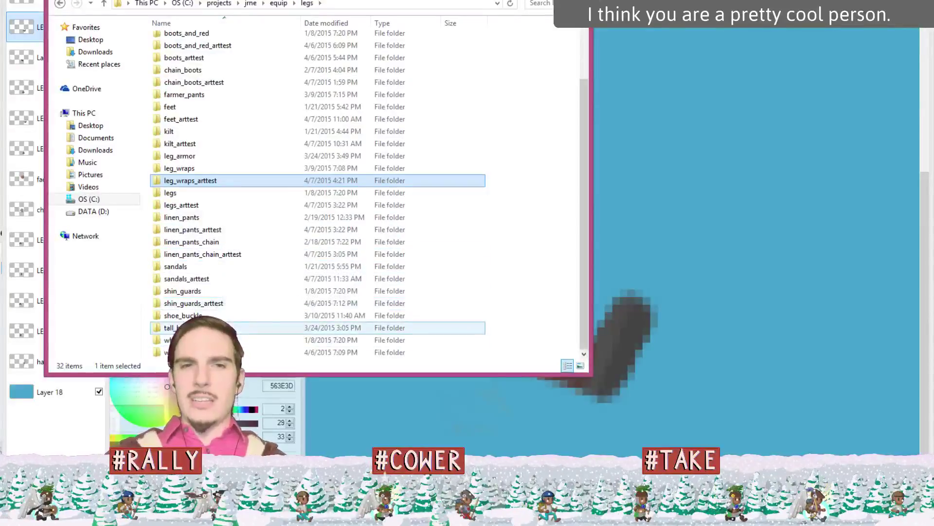
double_click(185, 327)
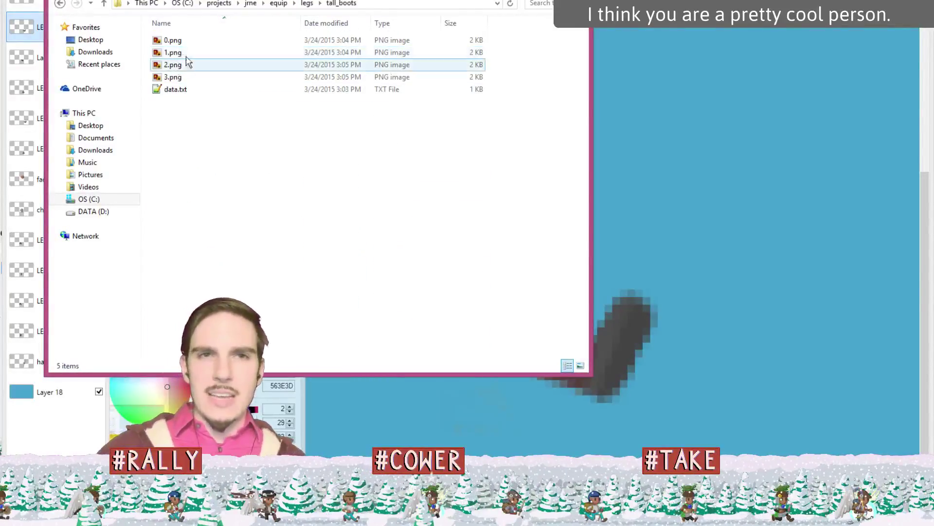
Step: Open 0.png from the tall_boots folder in the image viewer and examine its leg and boot art up close
click(180, 55)
ctrl+click(179, 43)
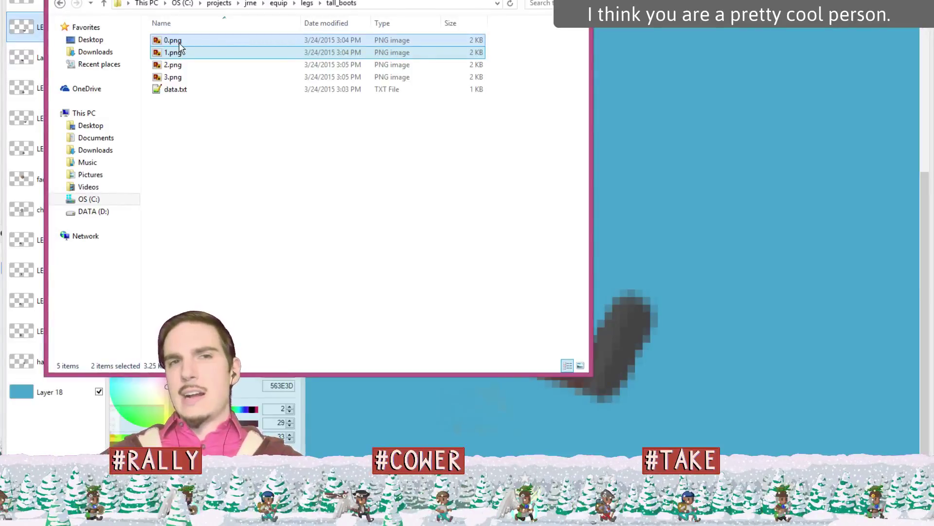
right_click(179, 42)
double_click(171, 44)
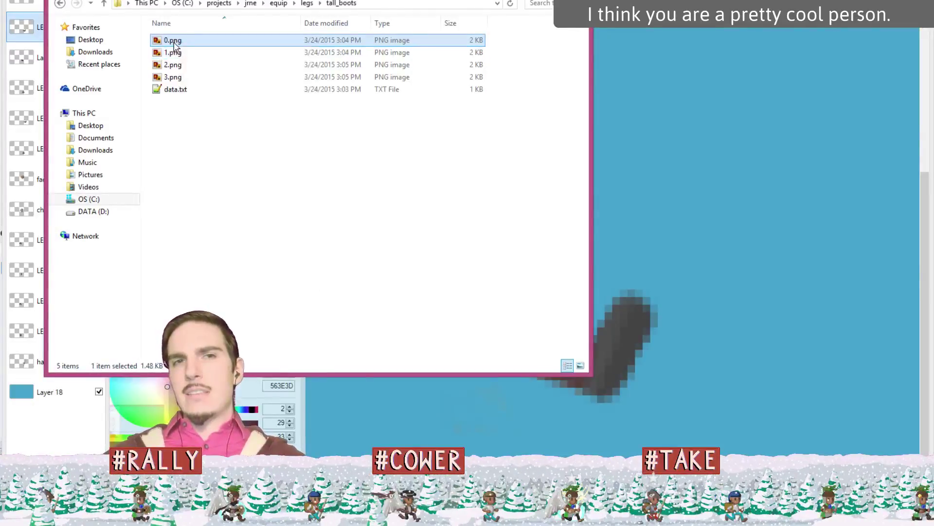
scroll(647, 259, up, 5)
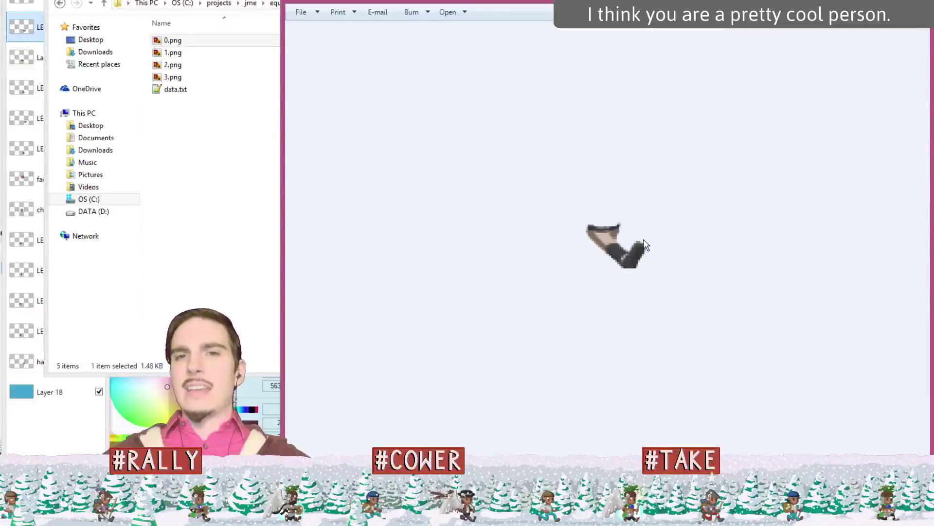
scroll(646, 202, down, 3)
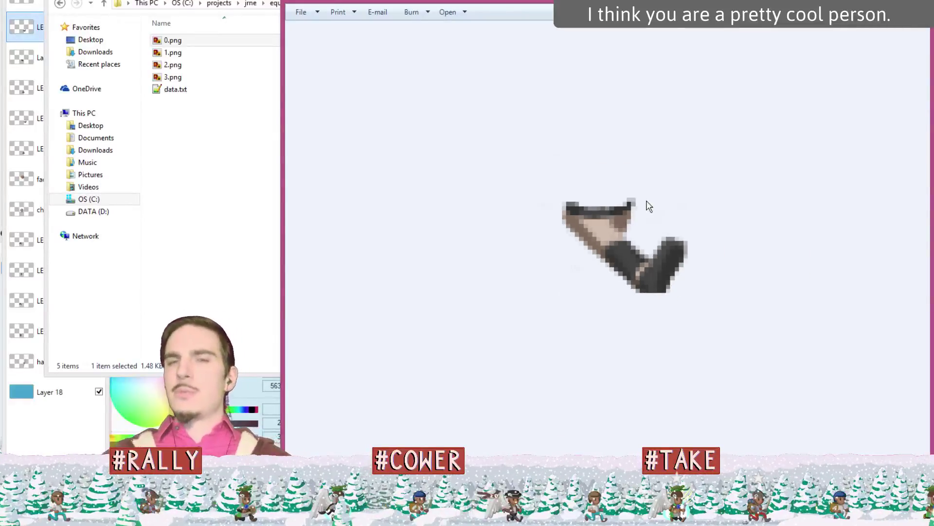
scroll(633, 229, up, 1)
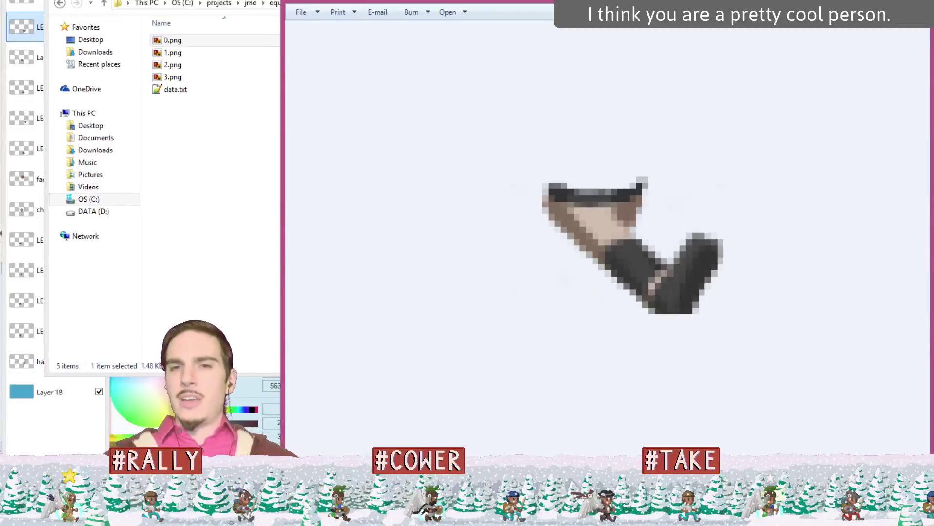
Step: Close the leg image preview and the project folder window to return to the character sprite drawing
scroll(633, 246, down, 4)
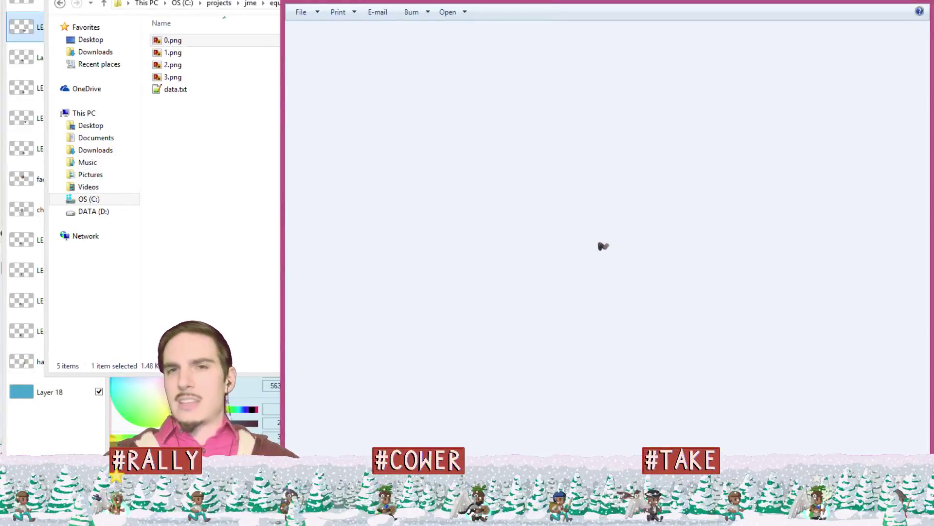
key(alt+F4)
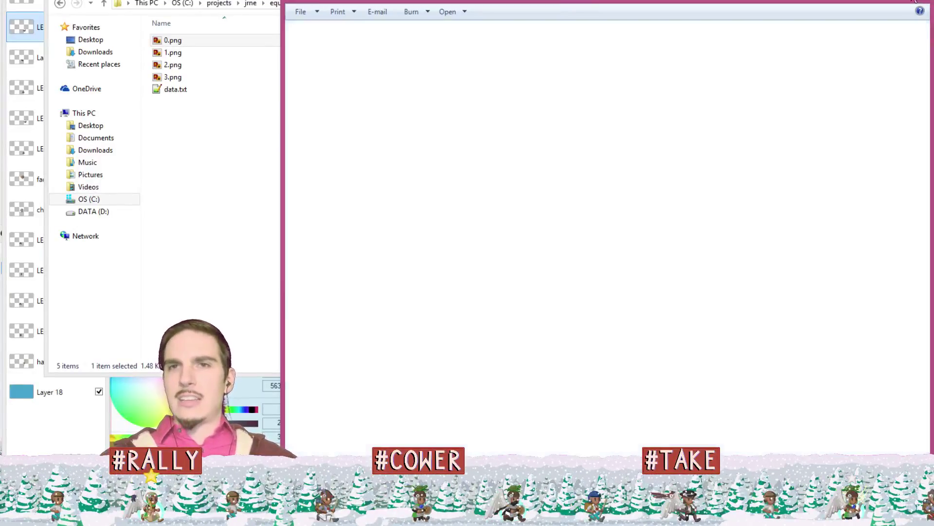
key(alt+F4)
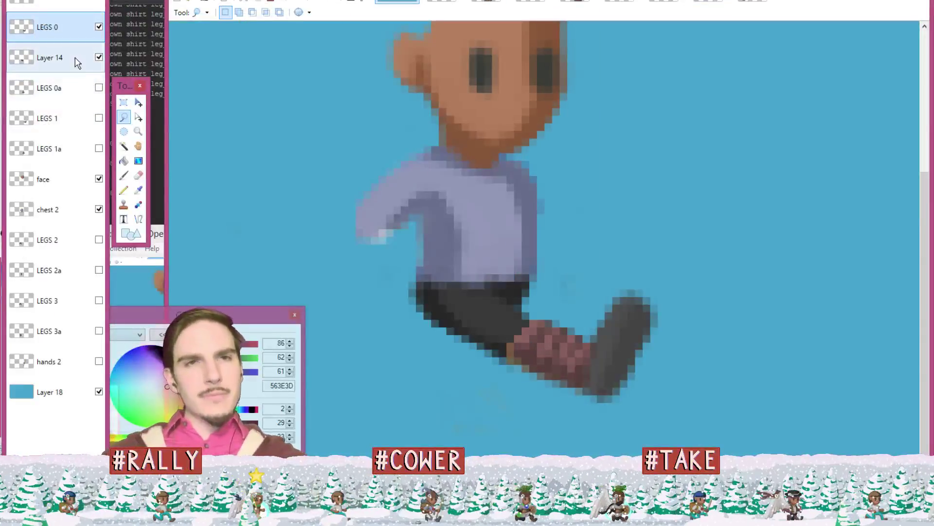
Step: Check Layer 14's trousers against the boot, merge LEGS 0 down into it, and rename the merged layer LEGS 0
click(98, 57)
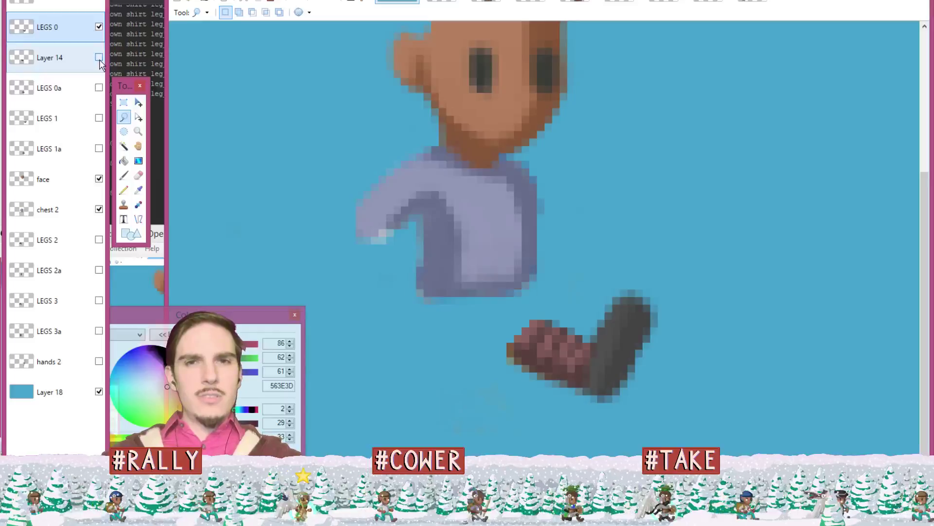
click(99, 57)
scroll(69, 87, down, 1)
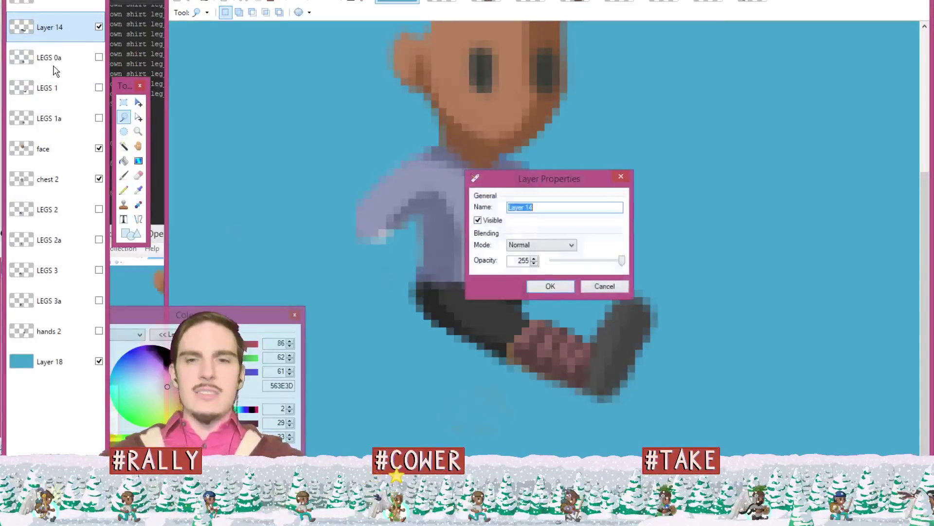
text(LEGS 0)
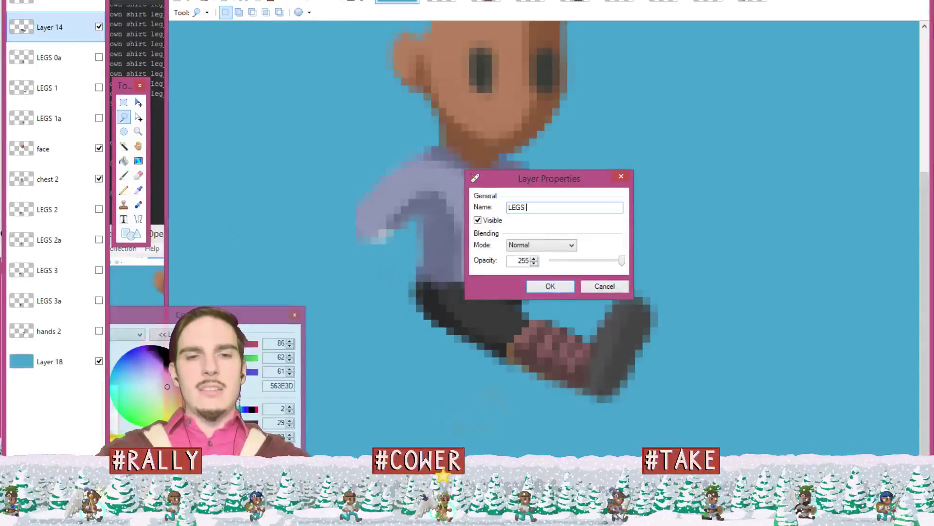
key(Return)
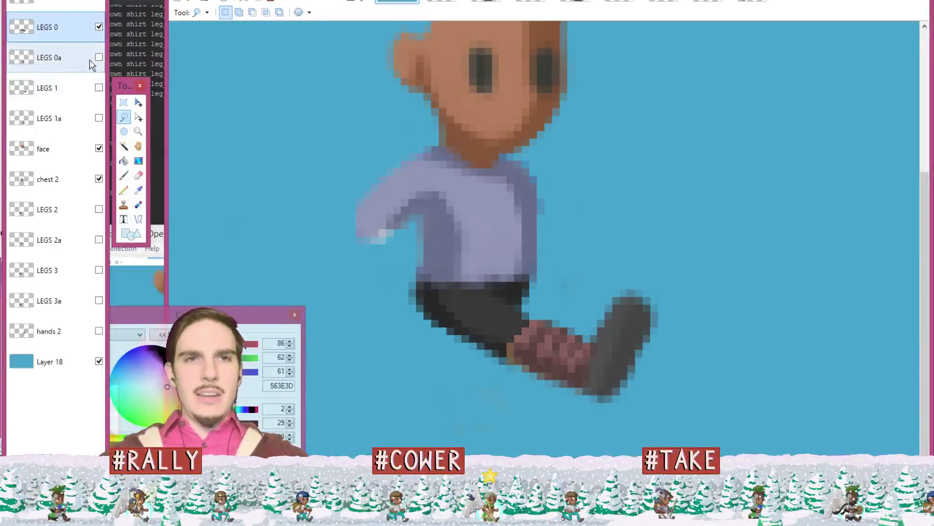
Step: Show LEGS 0a instead of LEGS 0 and copy the matching bent-leg trouser image from its own file
click(99, 27)
click(99, 58)
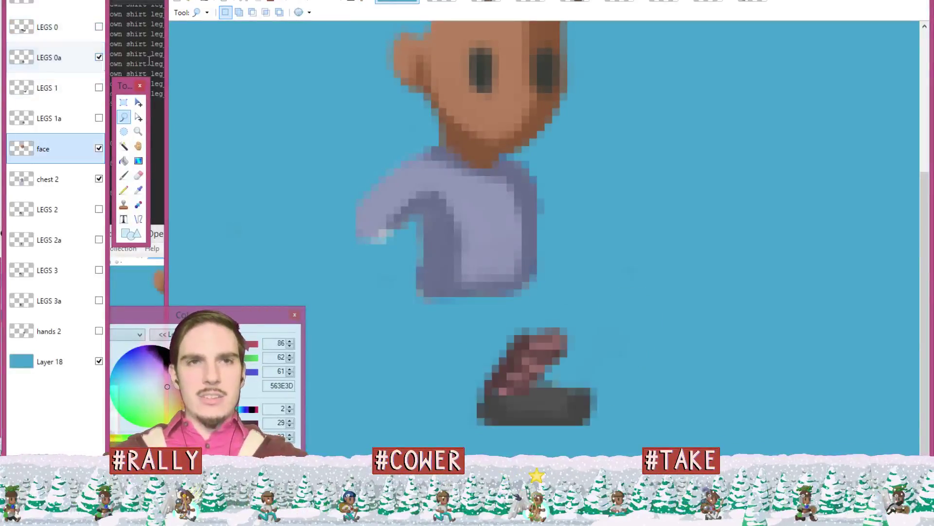
click(468, 5)
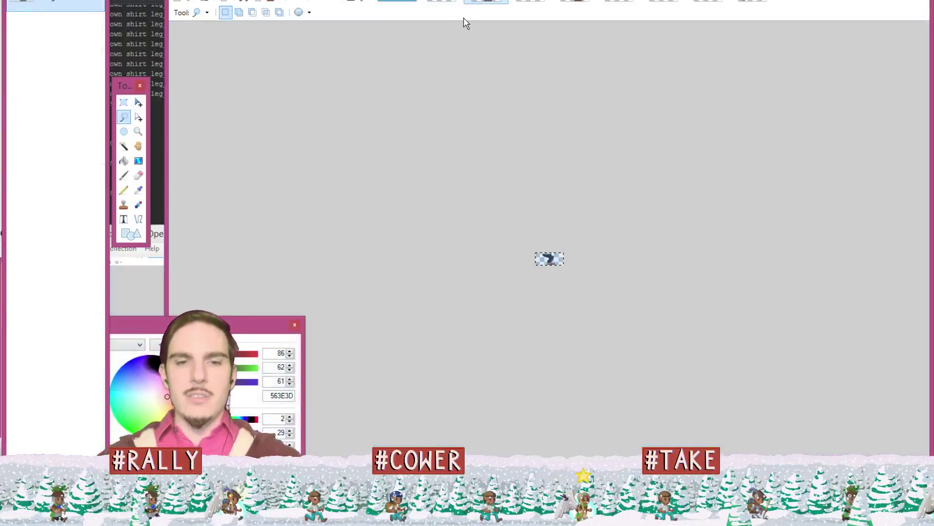
click(411, 4)
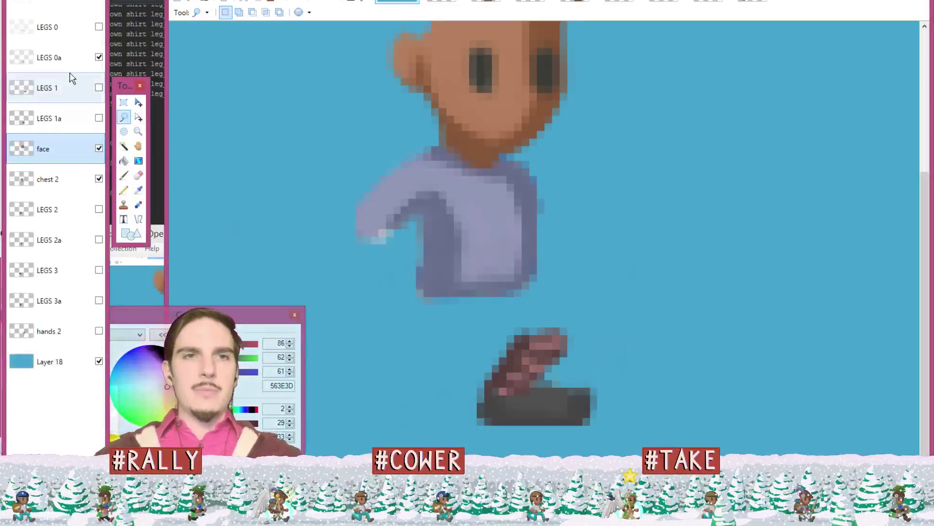
Step: Add a new layer directly beneath LEGS 0a, paste the copied trousers, and align them with the torso and boot
click(72, 59)
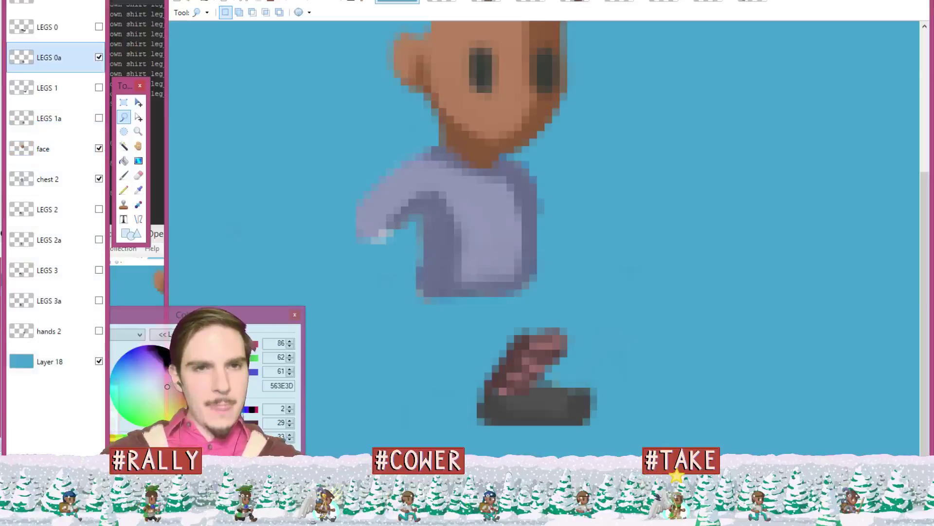
key(ctrl+shift+n)
drag(73, 62, 78, 94)
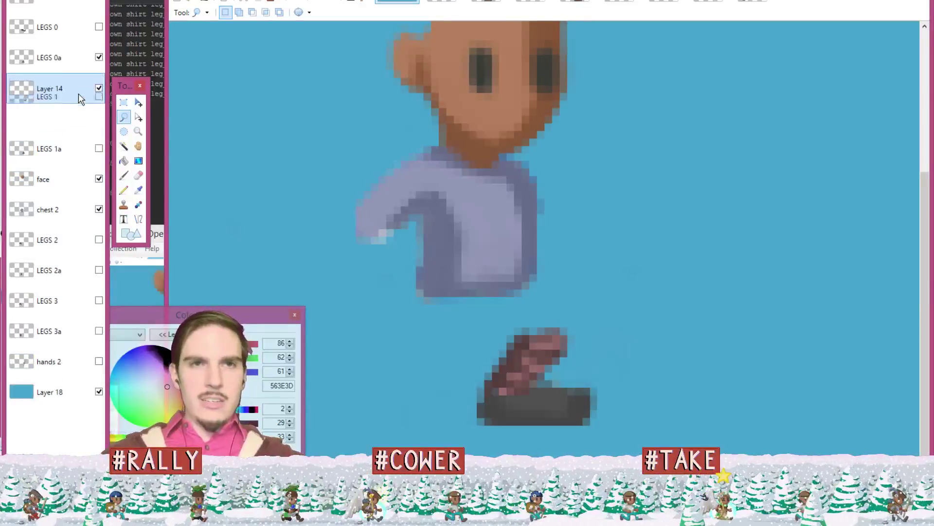
key(ctrl+v)
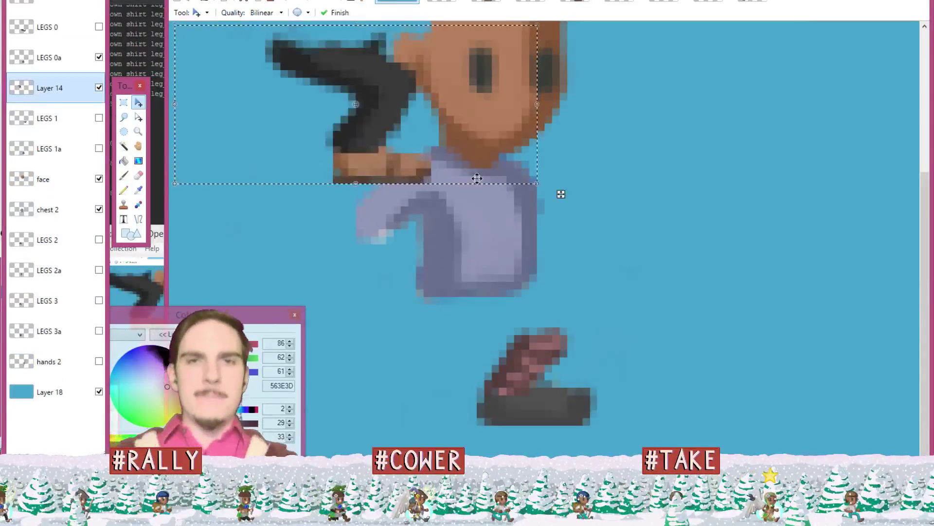
drag(559, 198, 723, 443)
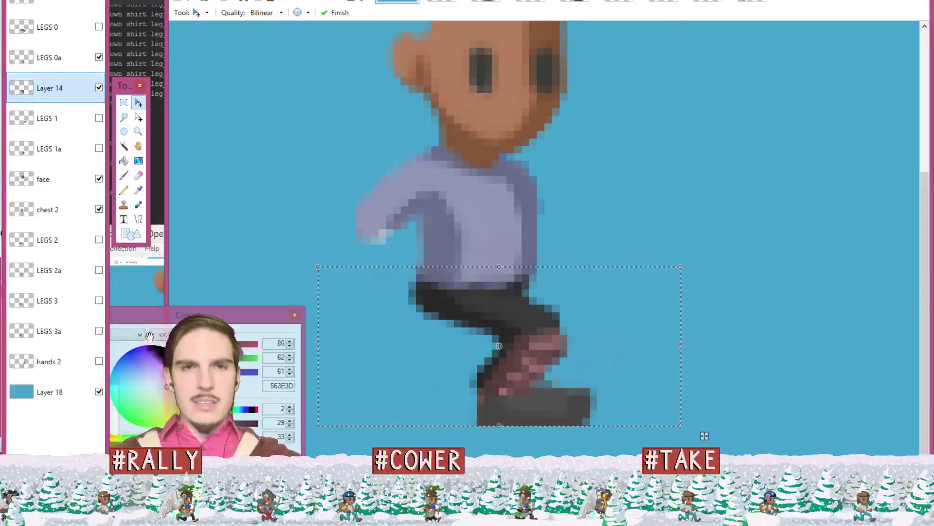
Step: Lasso the lower leg and foot of the pasted trousers behind the boot and erase them from Layer 14
click(124, 116)
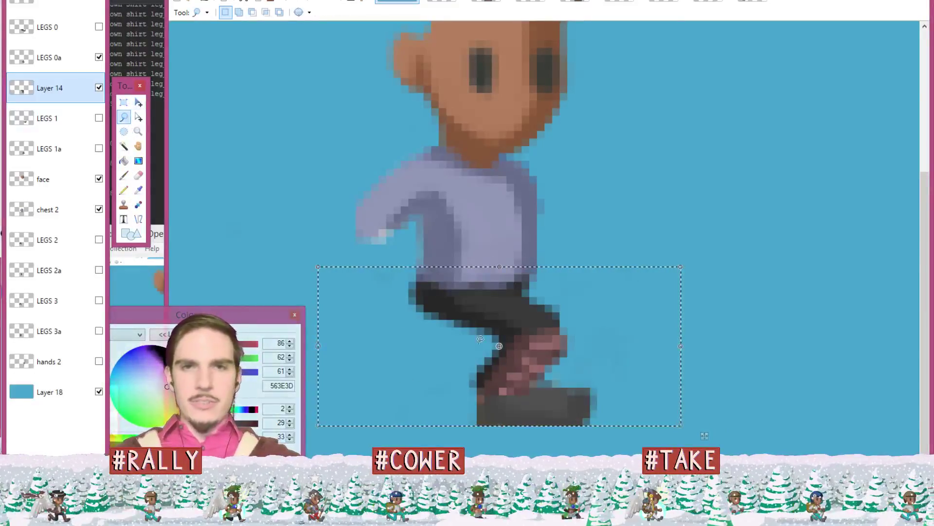
mouse_move(495, 337)
mouse_down()
mouse_move(565, 329)
mouse_move(606, 347)
mouse_move(638, 444)
mouse_move(415, 434)
mouse_move(418, 408)
mouse_up()
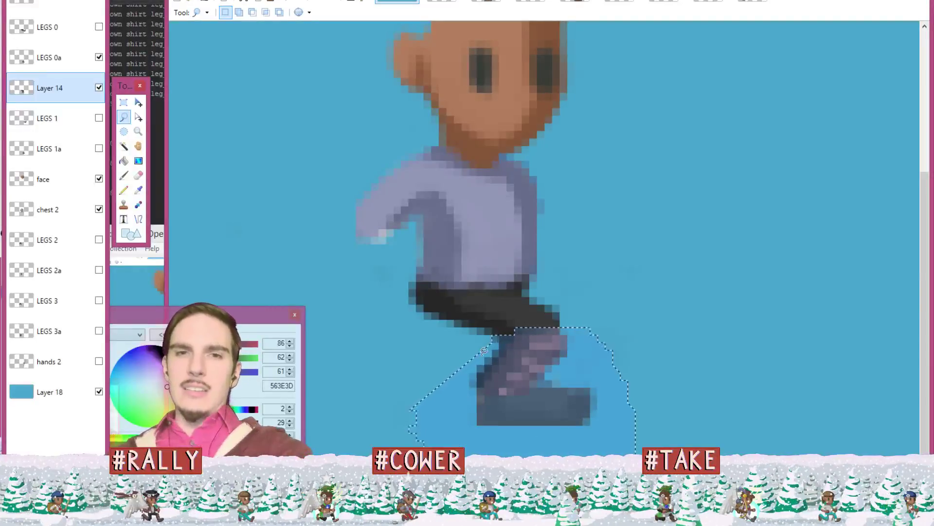
click(591, 412)
key(ctrl+z)
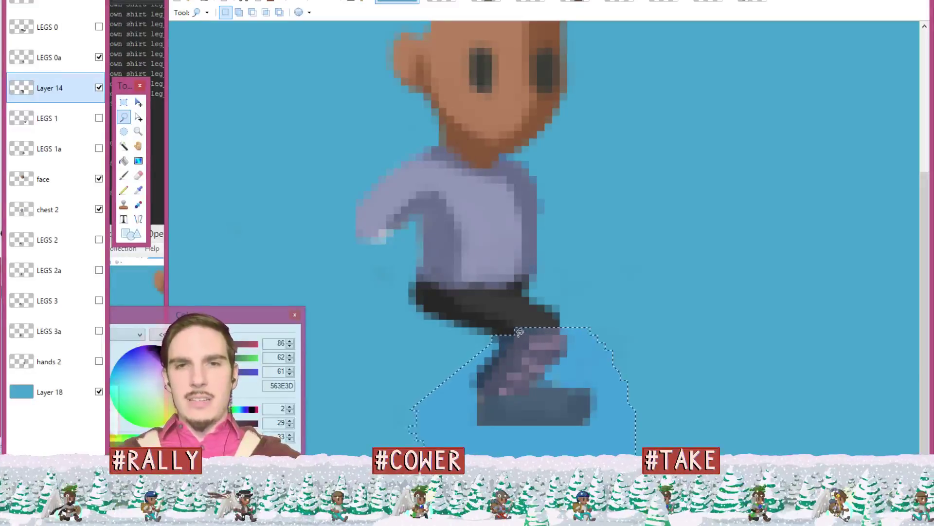
mouse_move(499, 331)
mouse_down()
mouse_move(564, 343)
mouse_move(577, 322)
mouse_up()
key(ctrl+d)
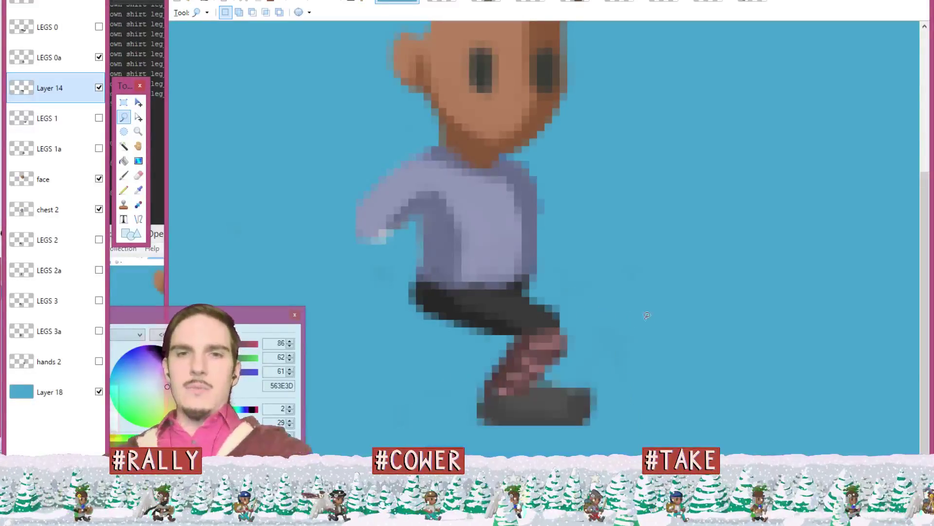
key(ctrl+z)
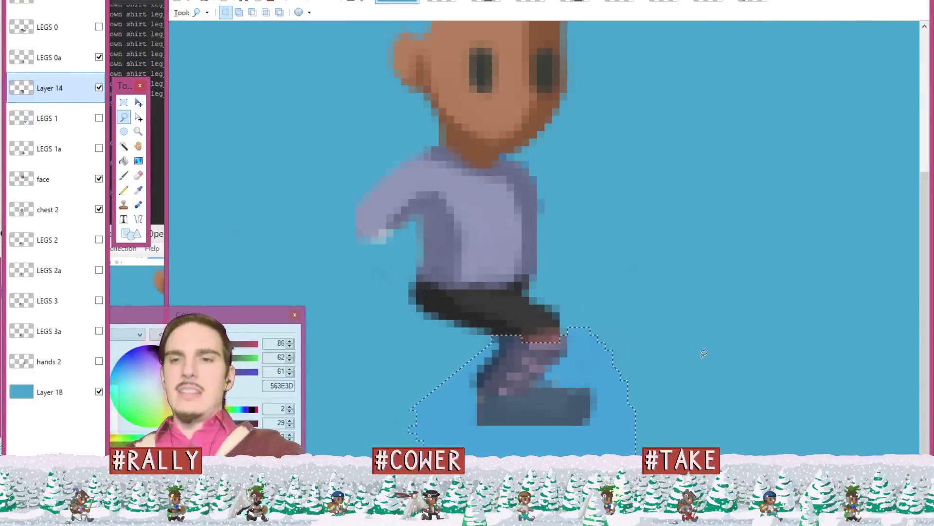
key(ctrl+d)
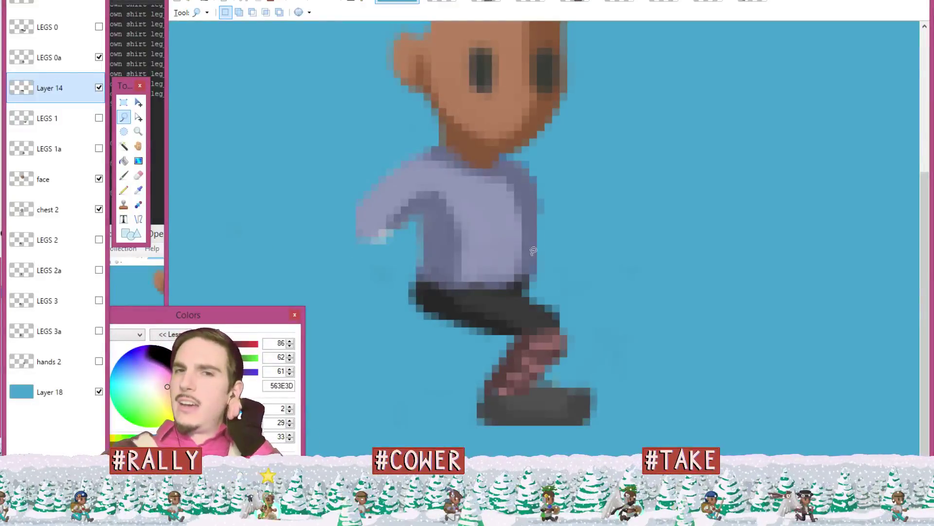
Step: Merge LEGS 0a down into Layer 14 and rename the merged layer LEGS 0a
click(73, 57)
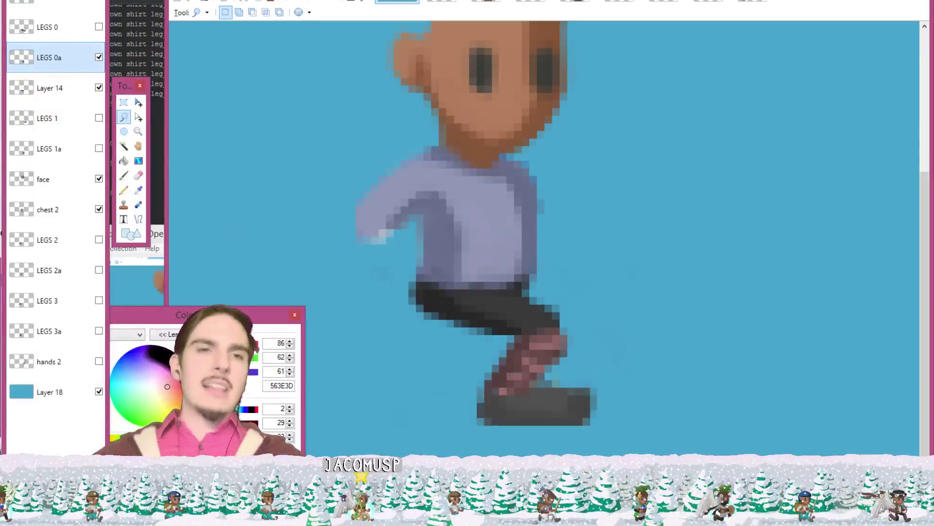
key(ctrl+m)
double_click(64, 56)
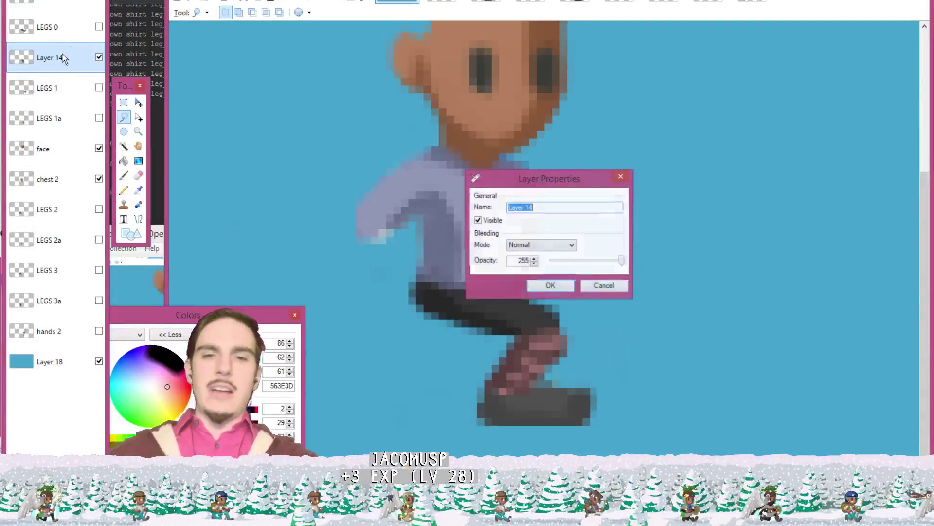
text(LEGS 0a)
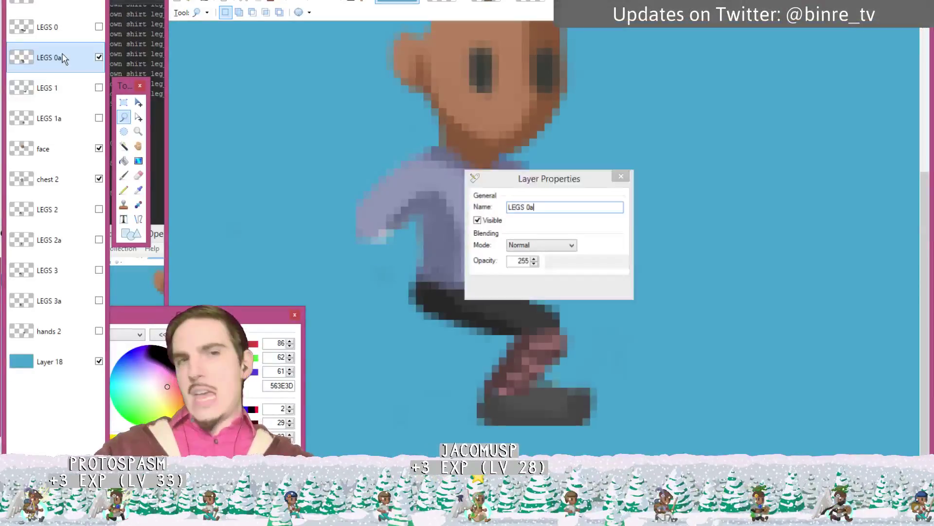
key(Return)
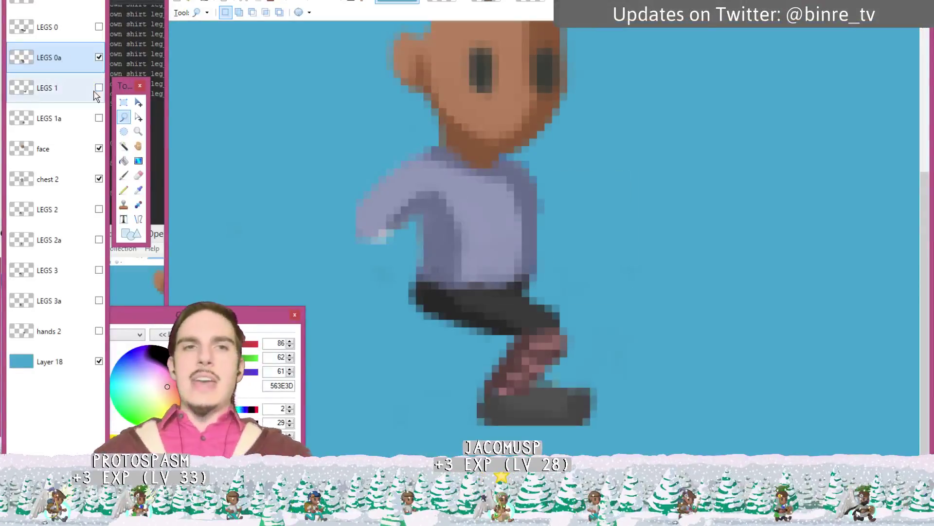
Step: Show LEGS 1 instead of LEGS 0a and copy the matching striding trouser image from its own file
click(99, 57)
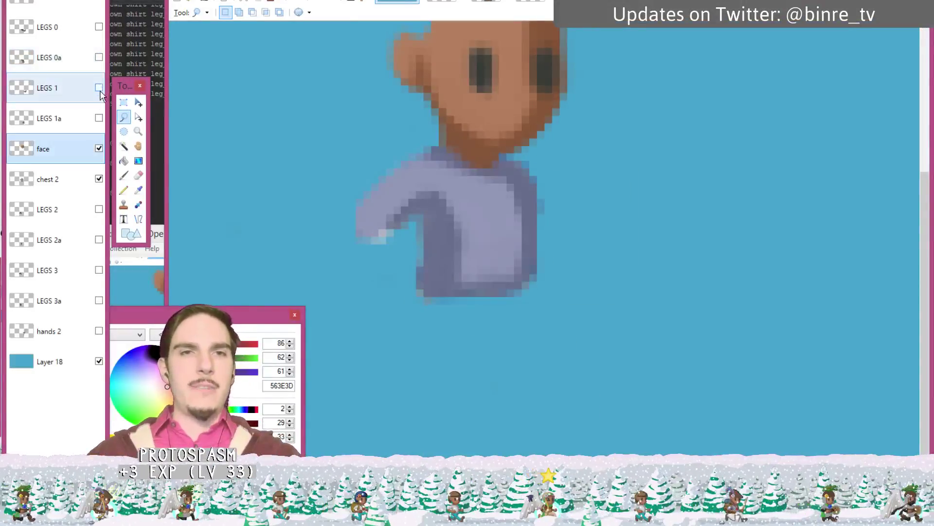
click(99, 88)
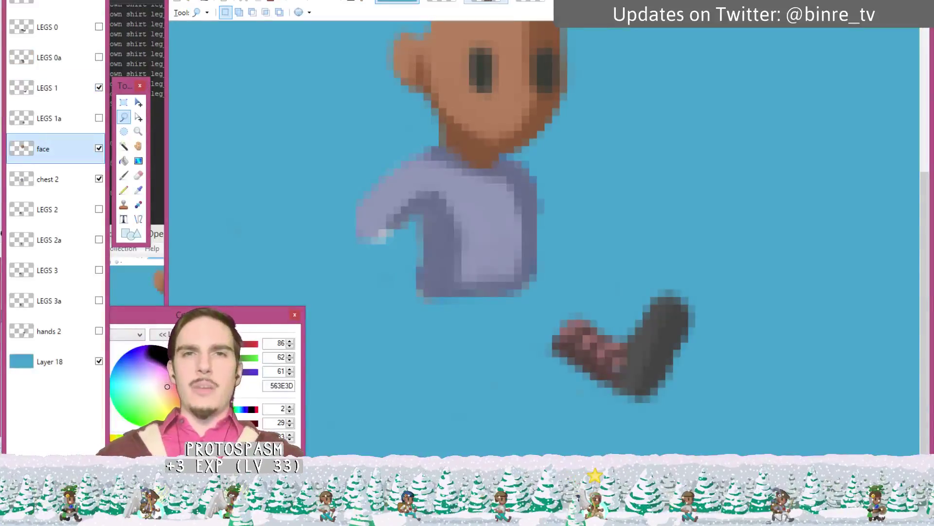
click(485, 3)
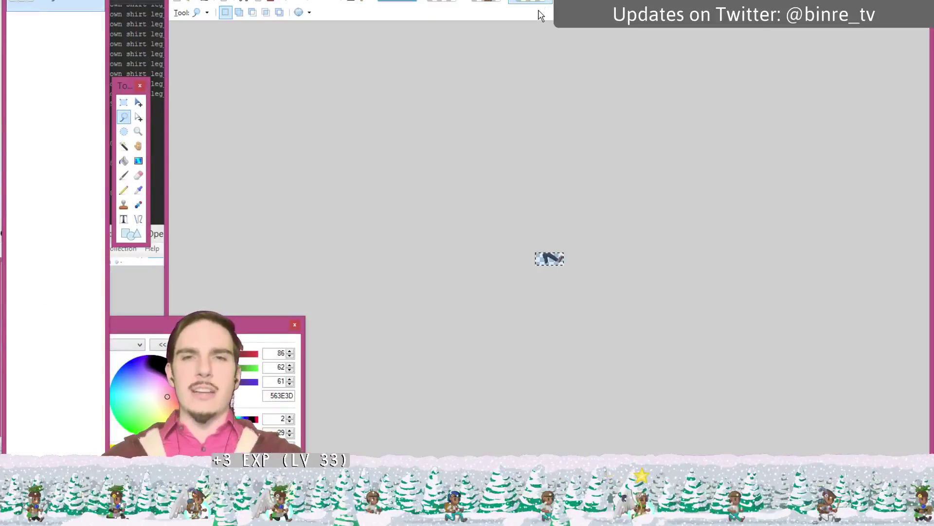
click(397, 2)
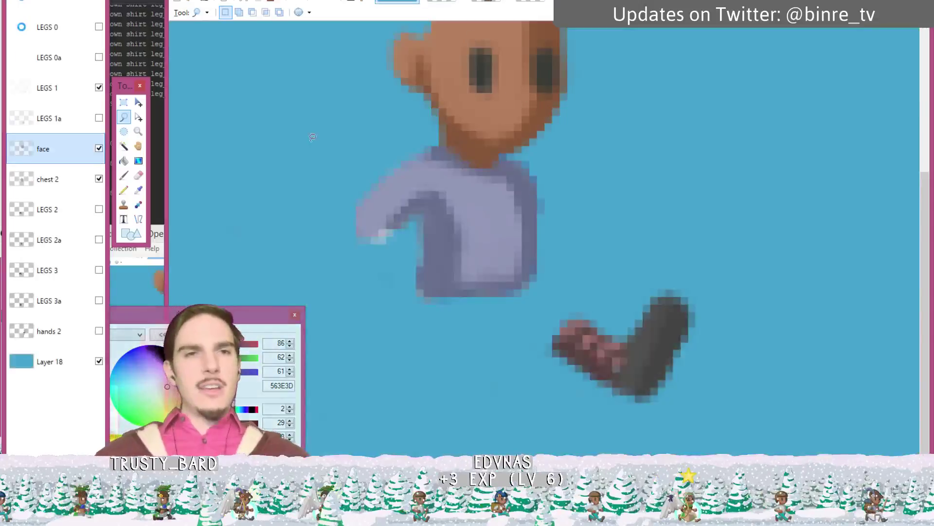
Step: Paste the striding trousers into a new layer beneath LEGS 1 and align them with the torso and raised boot
click(68, 118)
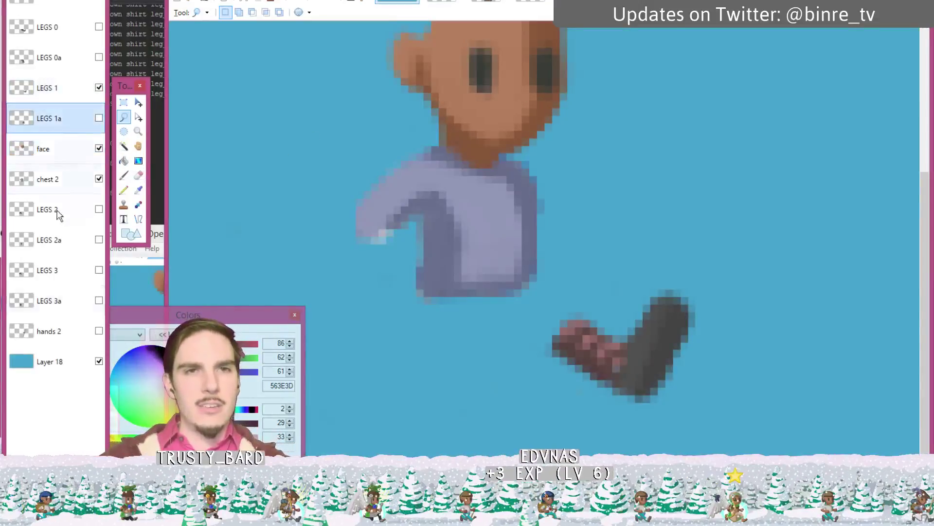
key(ctrl+shift+v)
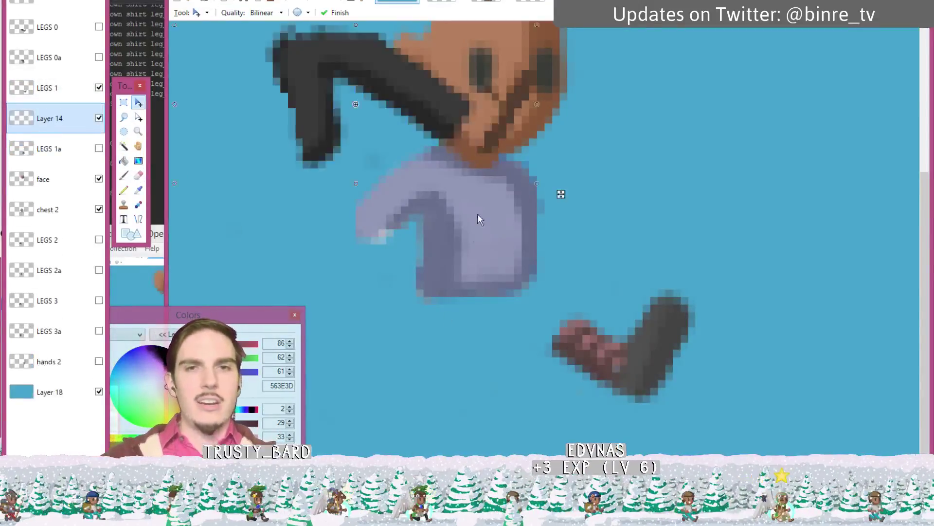
drag(563, 193, 705, 436)
key(Return)
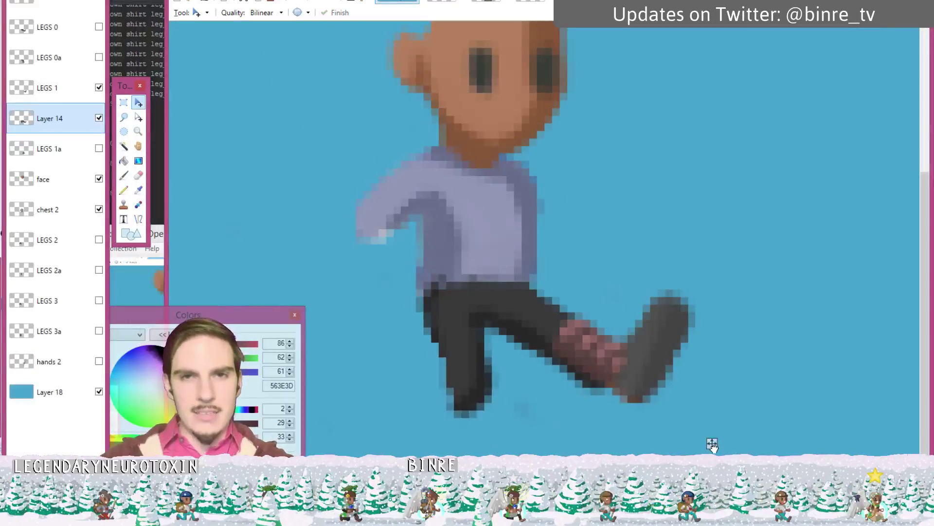
key(ctrl+z)
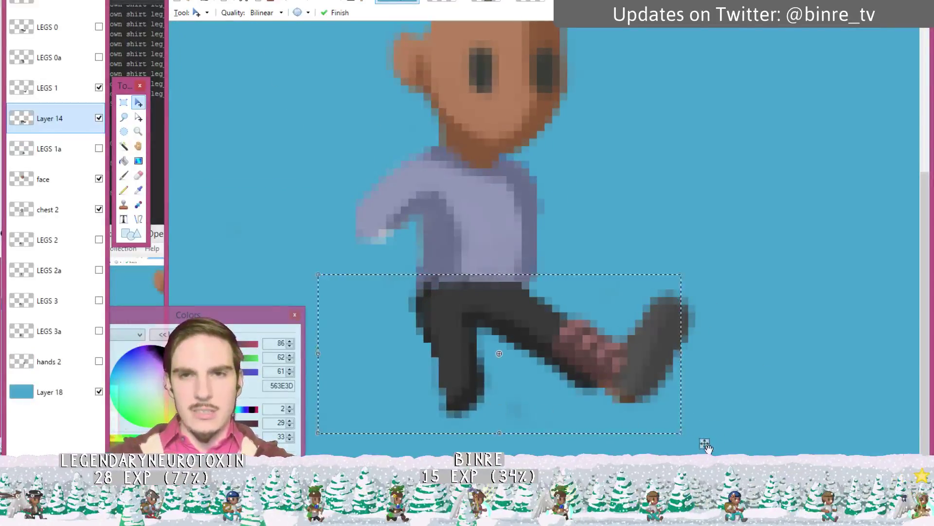
key(Return)
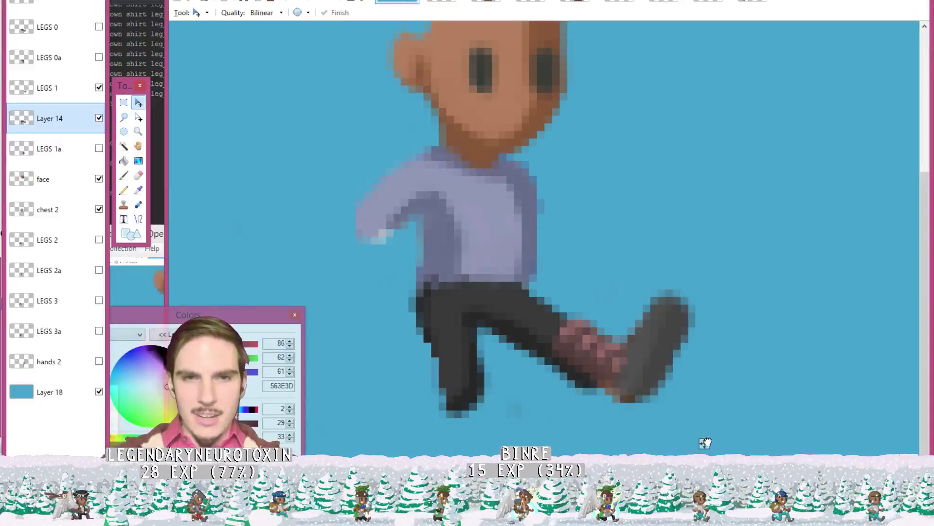
key(ctrl+z)
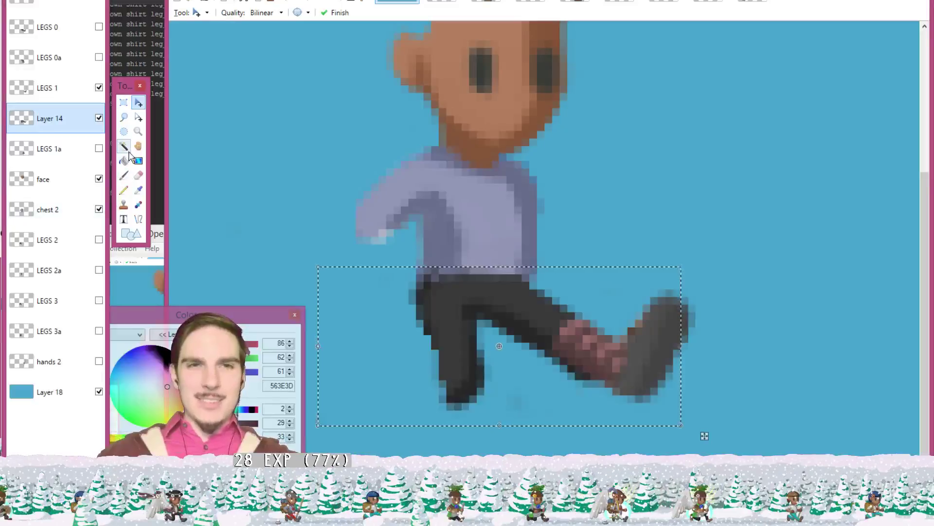
Step: Lasso the stray pixels beneath the striding trousers' raised leg on Layer 14 and erase them
click(124, 116)
mouse_move(552, 425)
mouse_down()
mouse_move(529, 388)
mouse_move(507, 389)
mouse_move(494, 407)
mouse_move(526, 433)
mouse_up()
key(Delete)
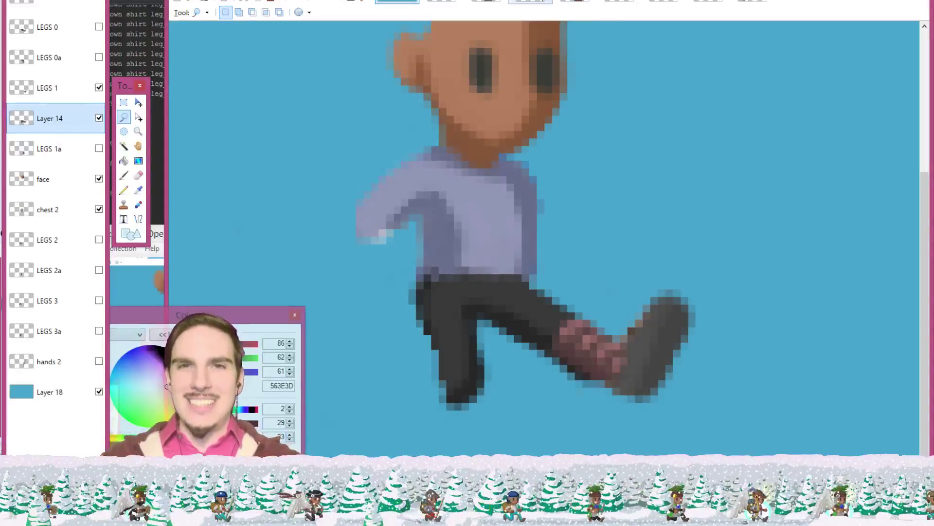
Step: Clean up the same area beneath the raised leg in the striding trouser file and save it with auto-detected bit depth
click(530, 2)
scroll(593, 315, up, 8)
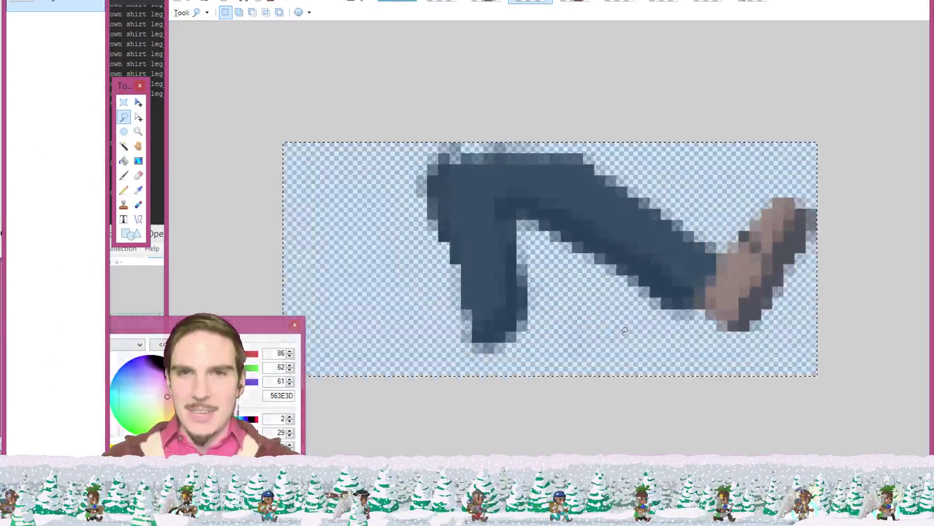
mouse_move(622, 326)
mouse_down()
mouse_move(616, 337)
mouse_move(594, 316)
mouse_move(553, 368)
mouse_move(639, 371)
mouse_up()
click(688, 334)
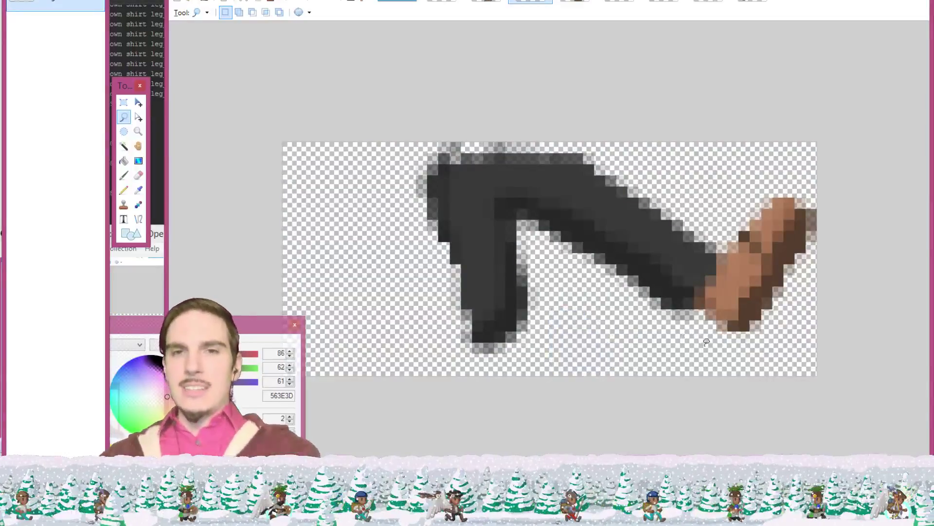
key(ctrl+s)
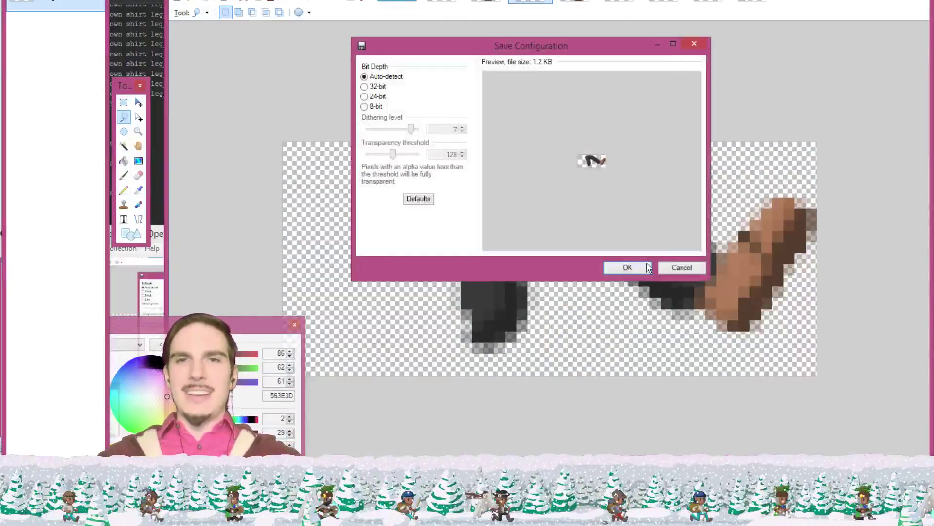
click(627, 267)
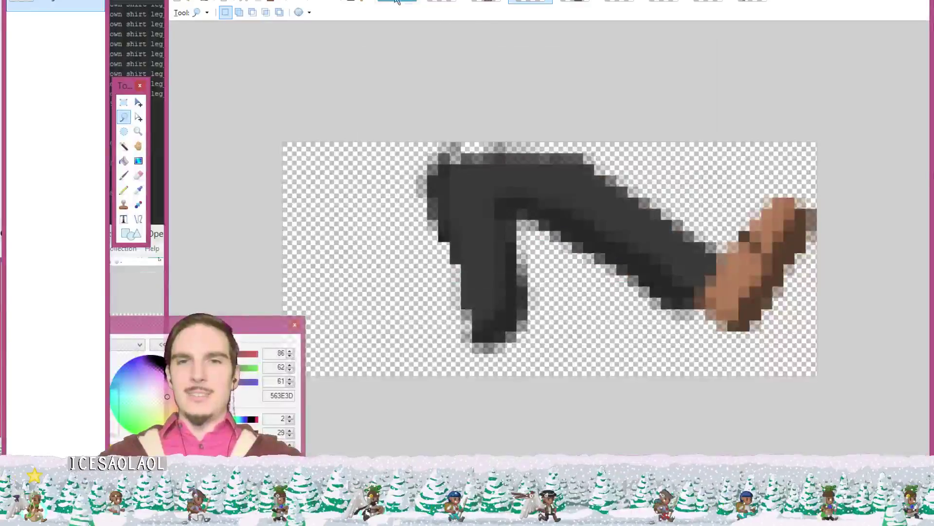
Step: Back in the character image, lasso the raised lower leg and foot, erase them from Layer 14, and save the image
click(395, 3)
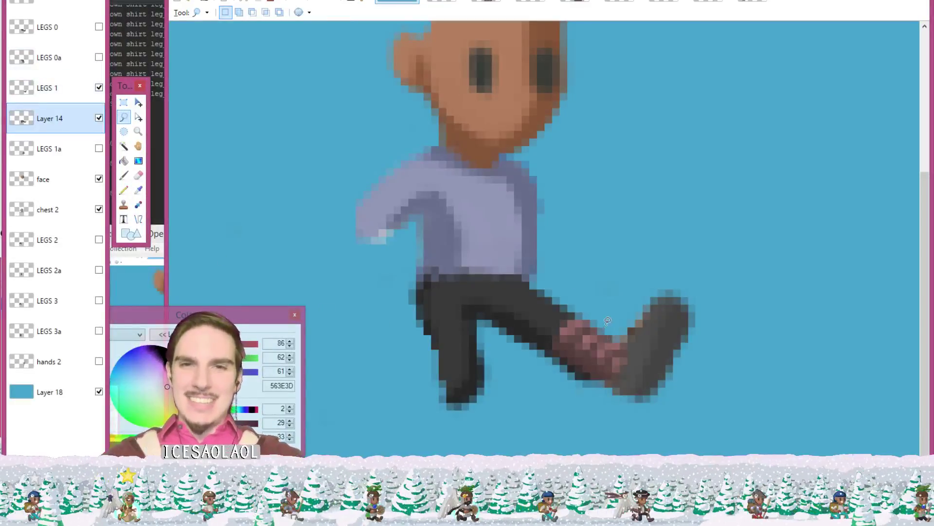
mouse_move(602, 323)
mouse_down()
mouse_move(556, 350)
mouse_move(547, 366)
mouse_move(572, 366)
mouse_up()
mouse_move(604, 320)
mouse_down()
mouse_move(538, 372)
mouse_move(535, 389)
mouse_move(779, 306)
mouse_up()
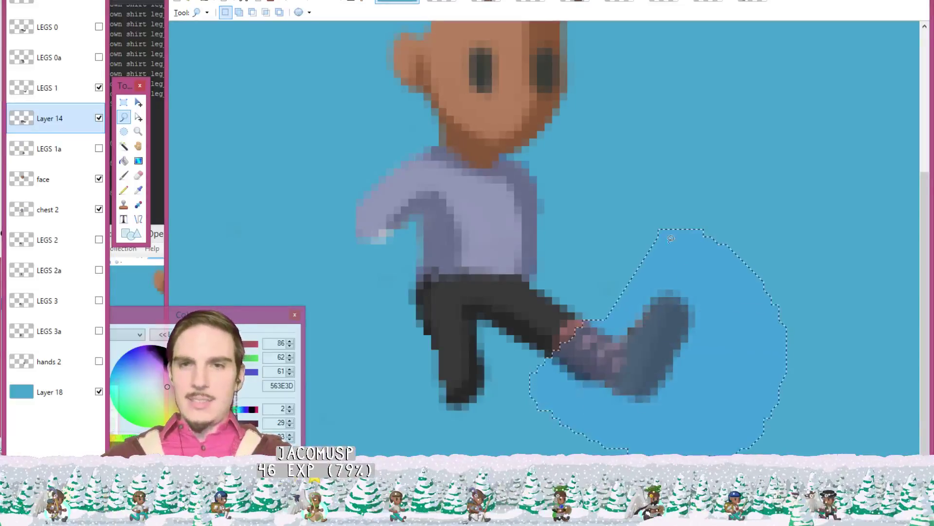
click(696, 237)
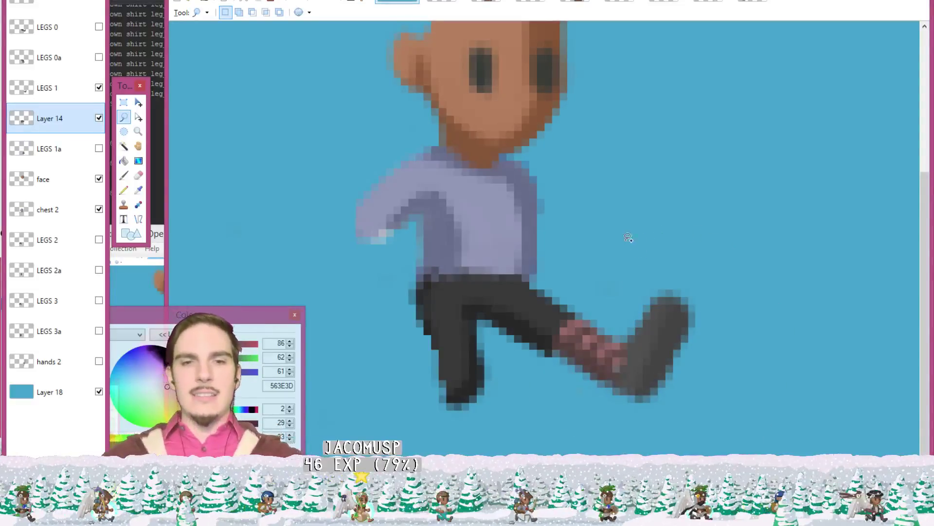
key(ctrl+s)
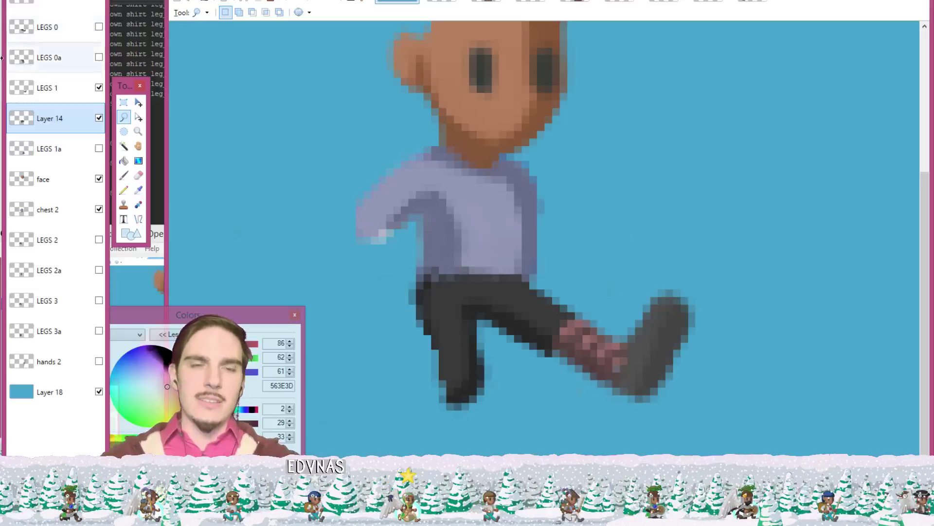
Step: Merge LEGS 1 down into Layer 14 and rename the merged layer LEGS 1
click(58, 92)
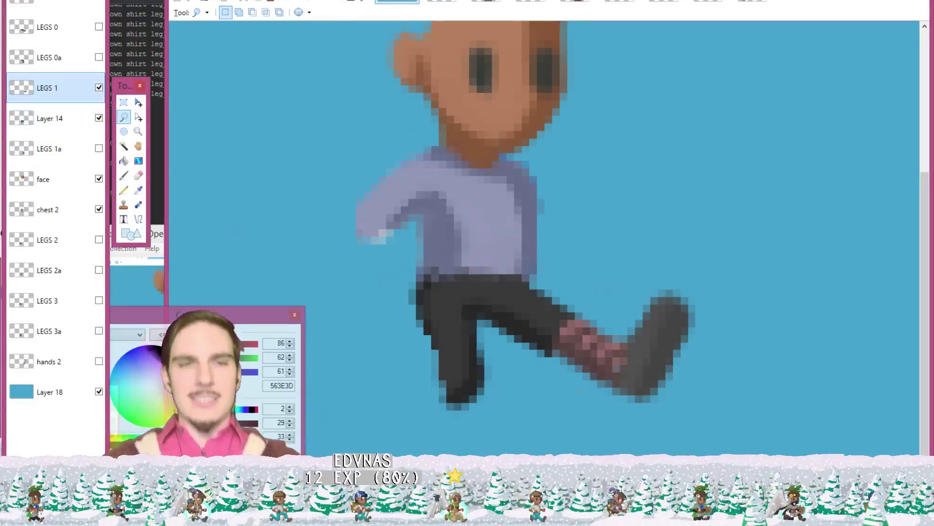
key(ctrl+m)
double_click(66, 86)
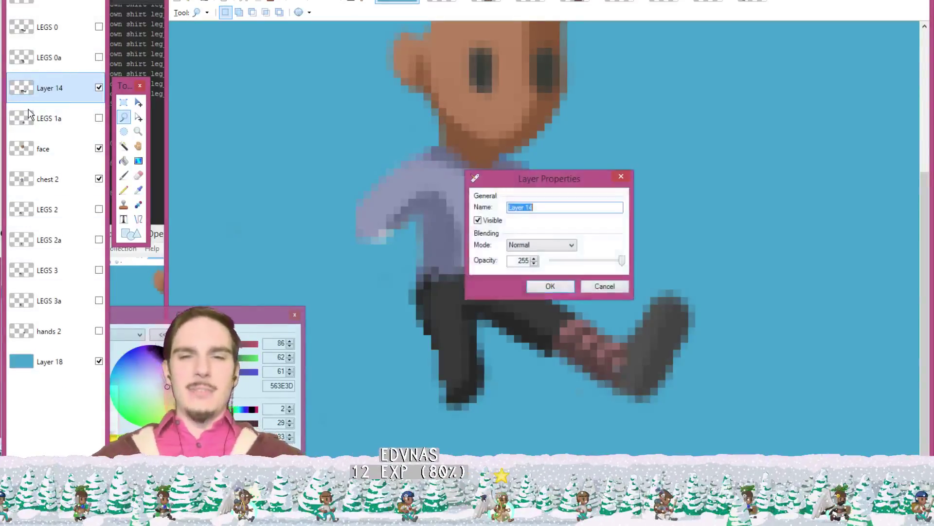
text(LEGS 1)
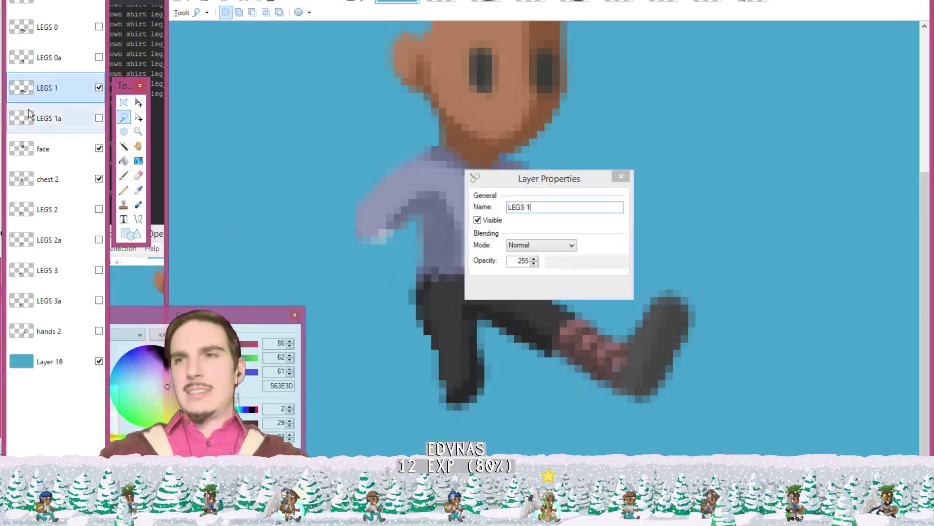
key(Return)
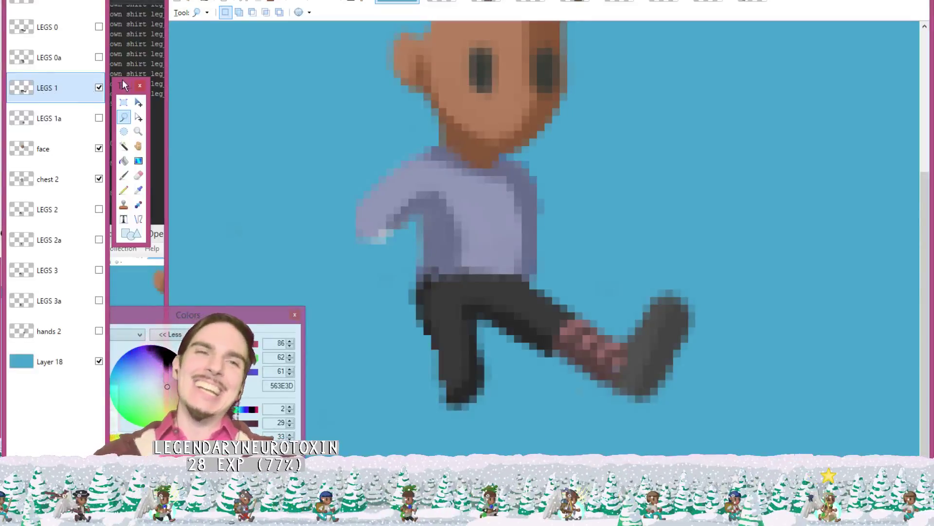
Step: Show LEGS 1a instead of LEGS 1 and add a new layer directly beneath LEGS 1a
click(99, 87)
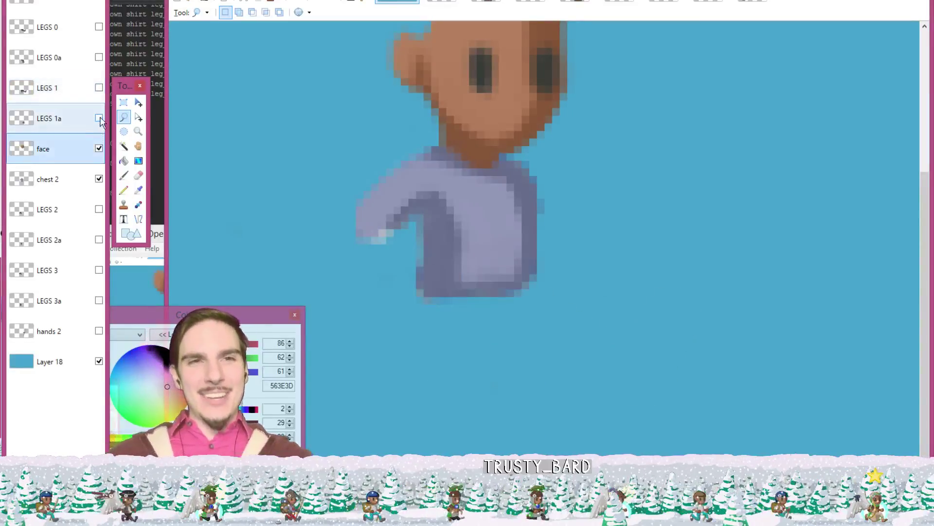
click(99, 118)
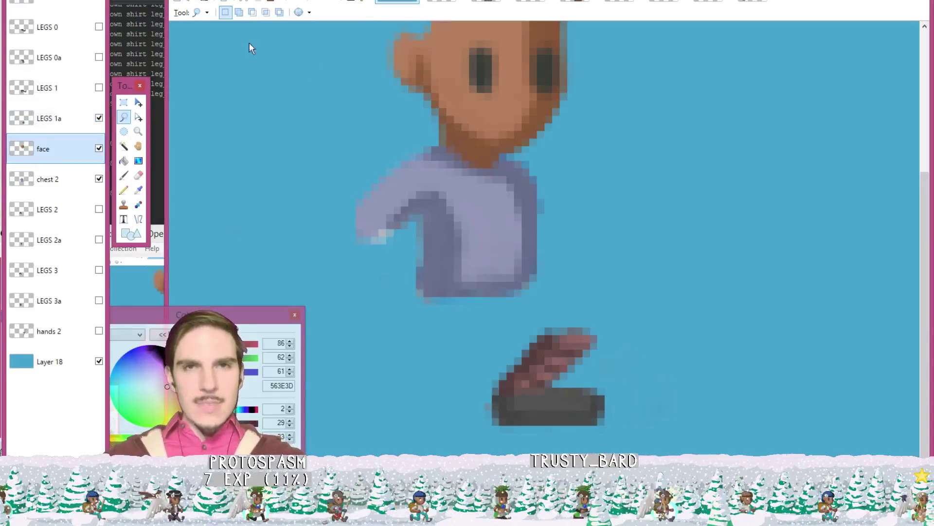
click(68, 181)
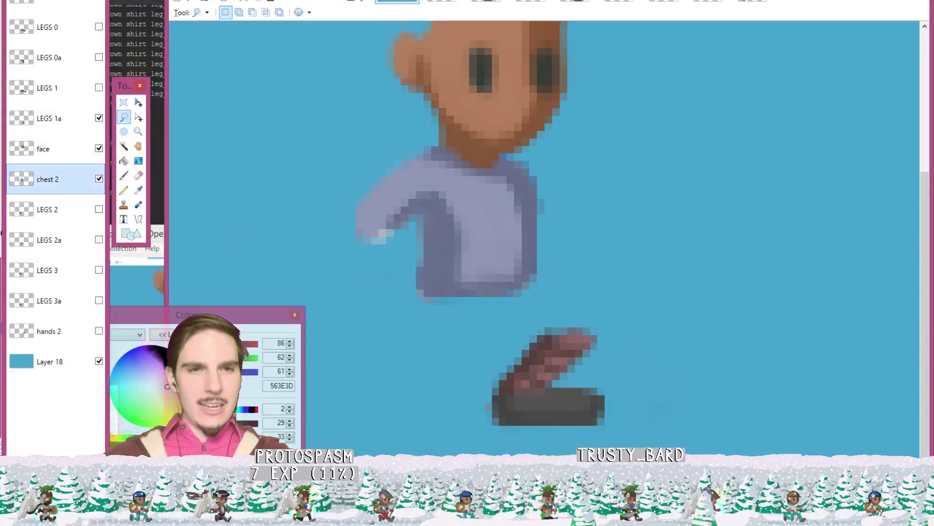
key(ctrl+shift+n)
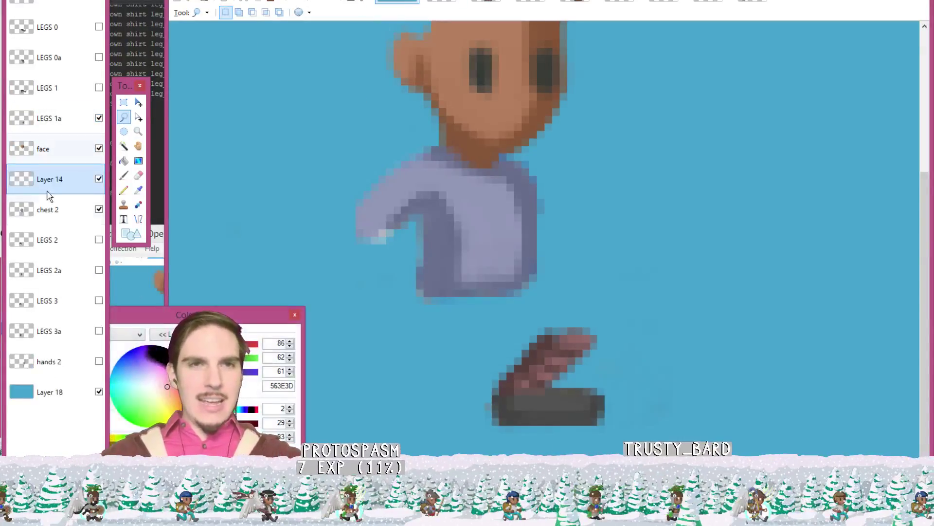
drag(54, 181, 56, 149)
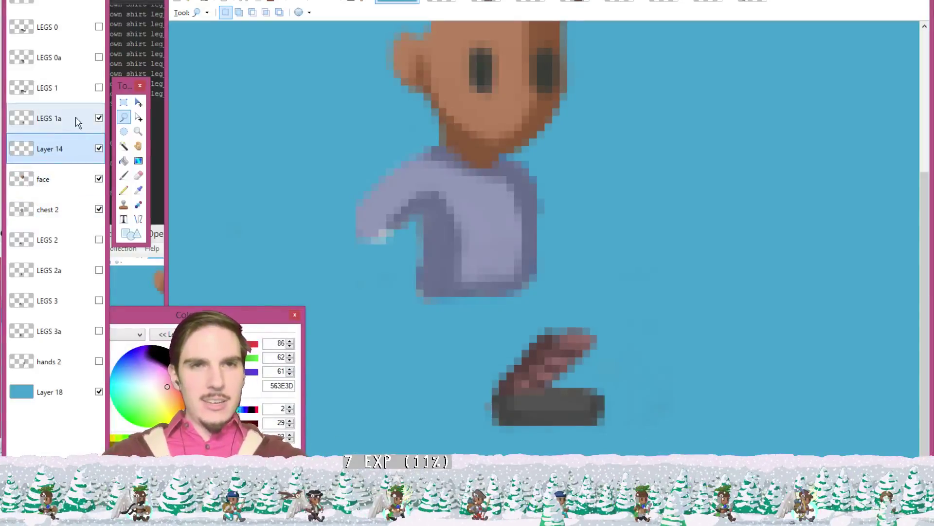
Step: Copy the bent-knee trousers from their own file, paste them into Layer 14, and align them with the torso and boot
click(575, 2)
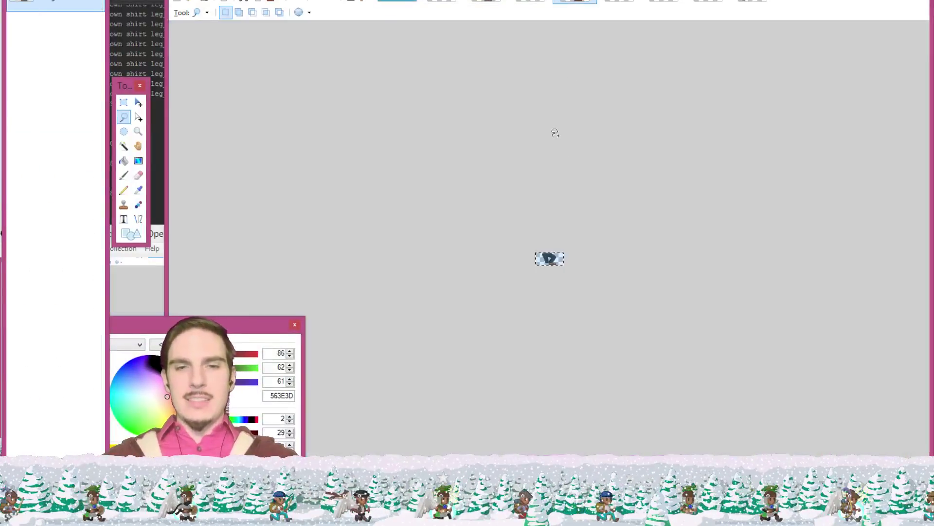
click(397, 2)
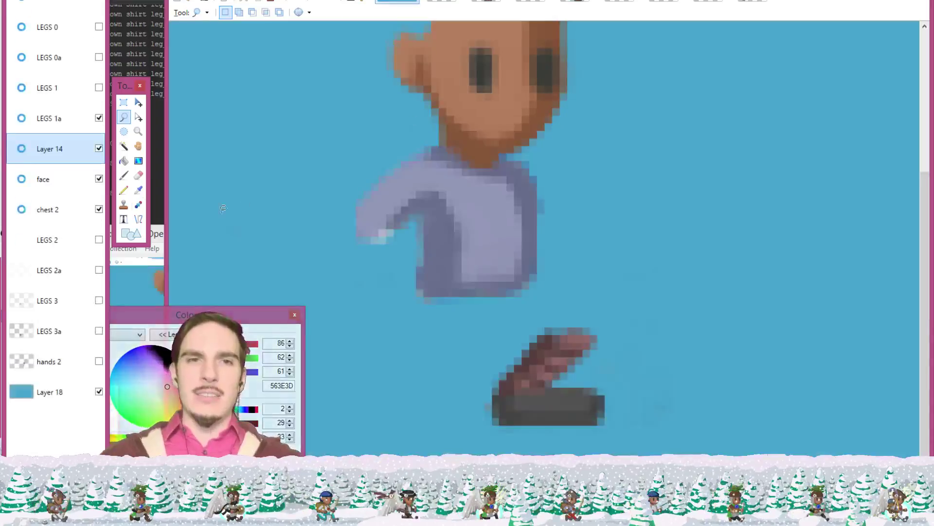
key(ctrl+v)
drag(560, 195, 709, 426)
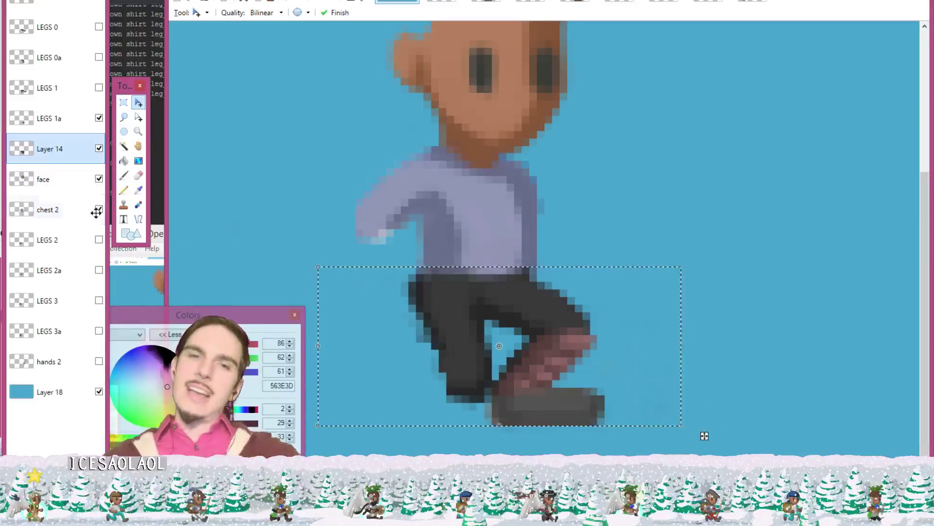
Step: Lasso the bent lower leg and foot of the pasted trousers behind the boot and erase them from Layer 14
click(124, 117)
mouse_move(606, 328)
mouse_down()
mouse_move(572, 336)
mouse_move(607, 341)
mouse_move(529, 336)
mouse_move(631, 366)
mouse_up()
click(607, 357)
click(588, 364)
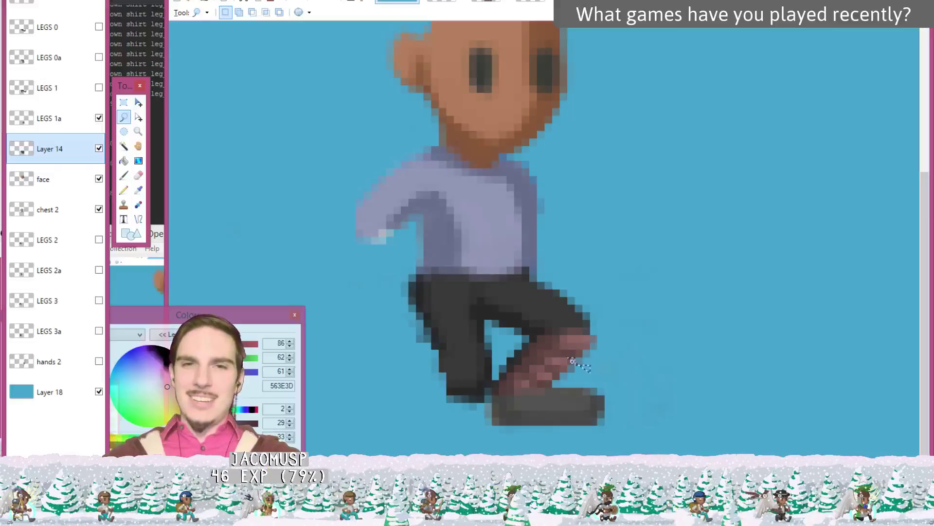
mouse_move(573, 361)
mouse_down()
mouse_move(532, 345)
mouse_move(511, 355)
mouse_move(488, 396)
mouse_move(485, 446)
mouse_move(587, 451)
mouse_move(622, 389)
mouse_up()
scroll(531, 399, up, 2)
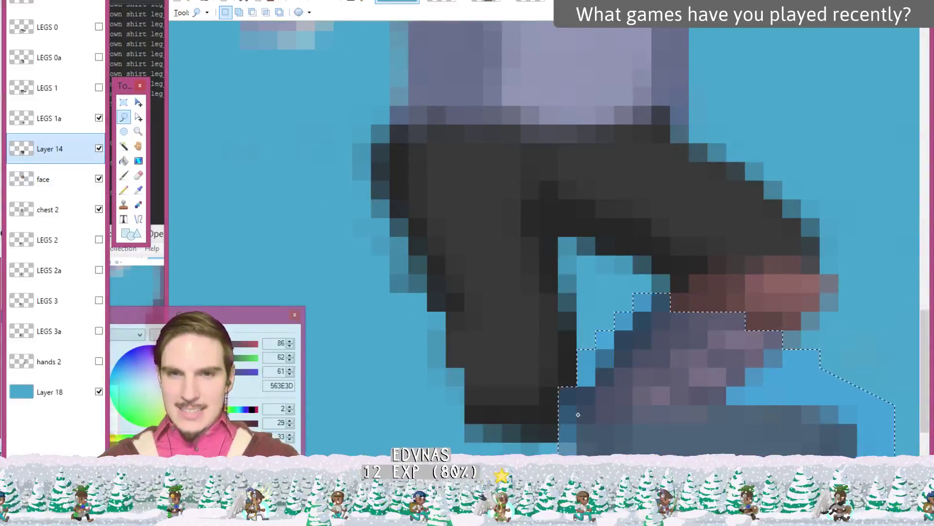
mouse_move(582, 403)
mouse_down()
mouse_move(549, 417)
mouse_move(560, 392)
mouse_up()
scroll(560, 352, down, 2)
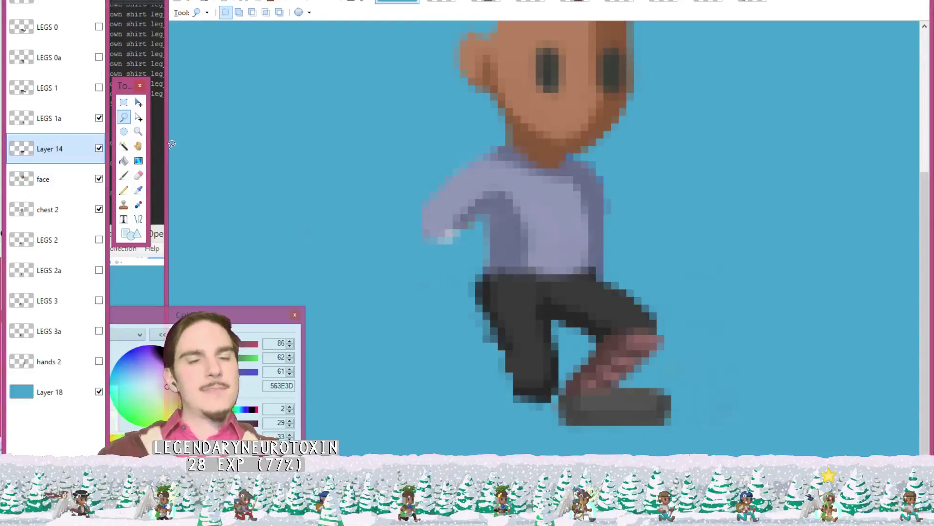
Step: Merge LEGS 1a down into Layer 14 and rename the merged layer LEGS 1a
click(75, 124)
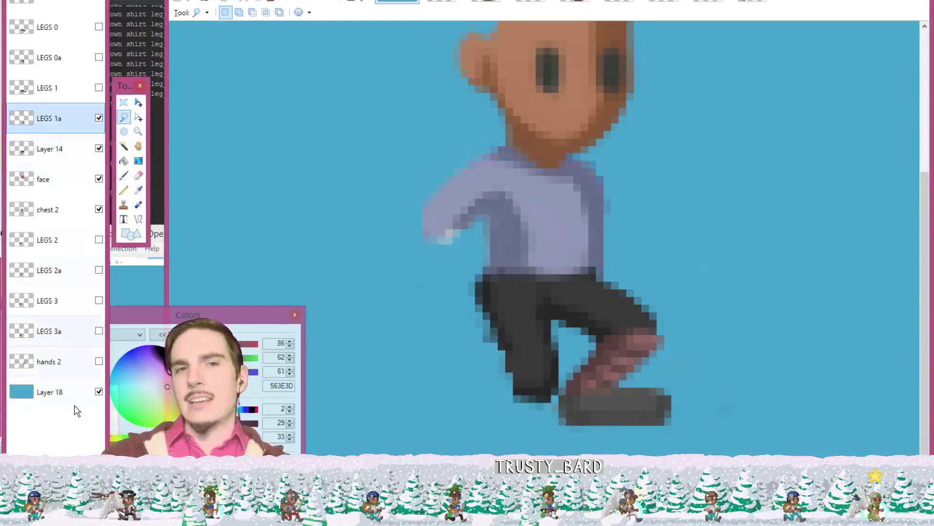
key(ctrl+shift+Delete)
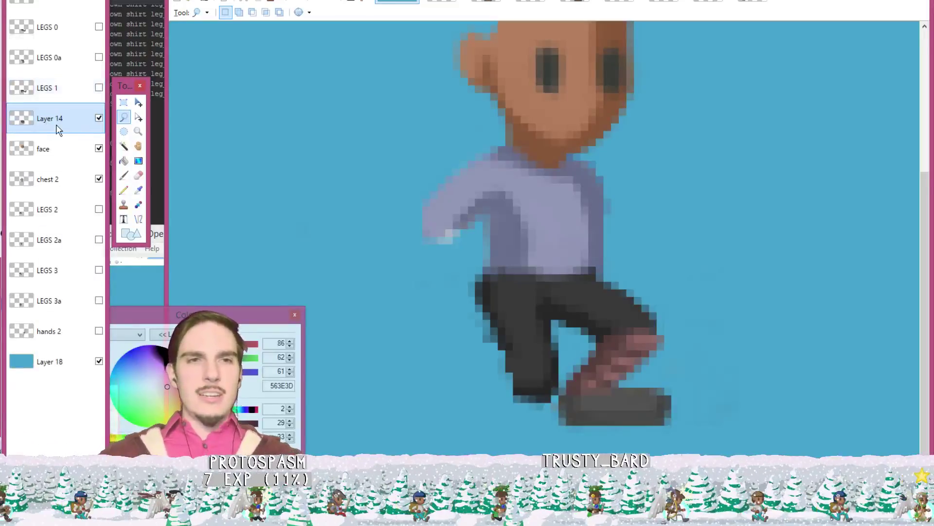
double_click(57, 126)
text(LEGS 1a)
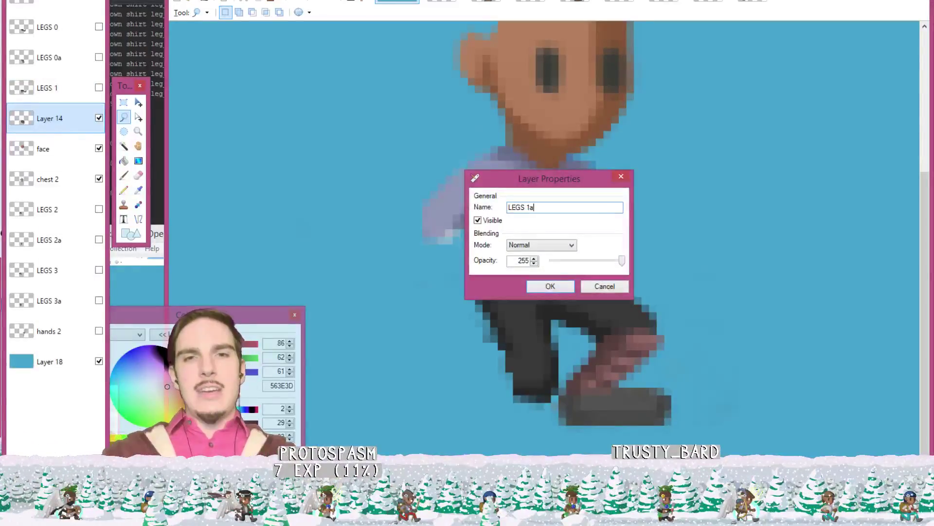
key(Return)
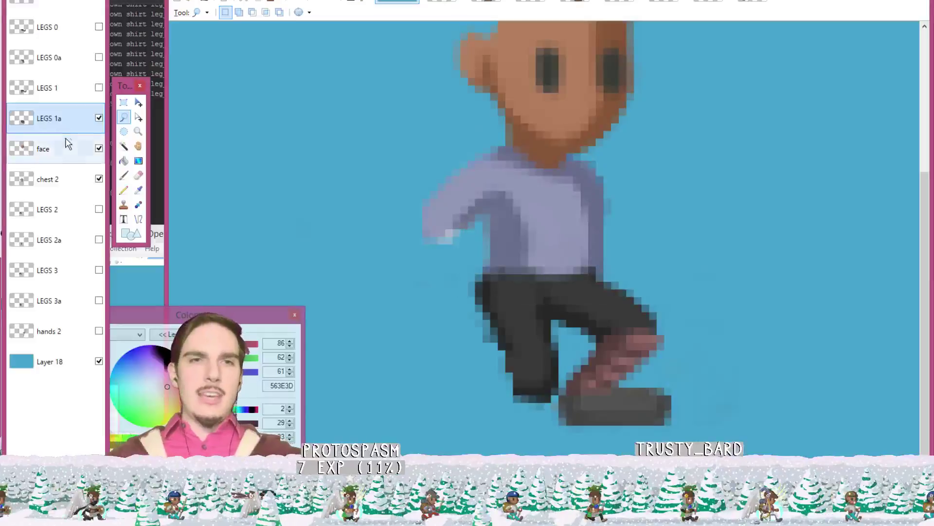
Step: Examine the existing boots in 0.png from the tall_boots folder, close the picture and folder, and return to the character image
click(61, 212)
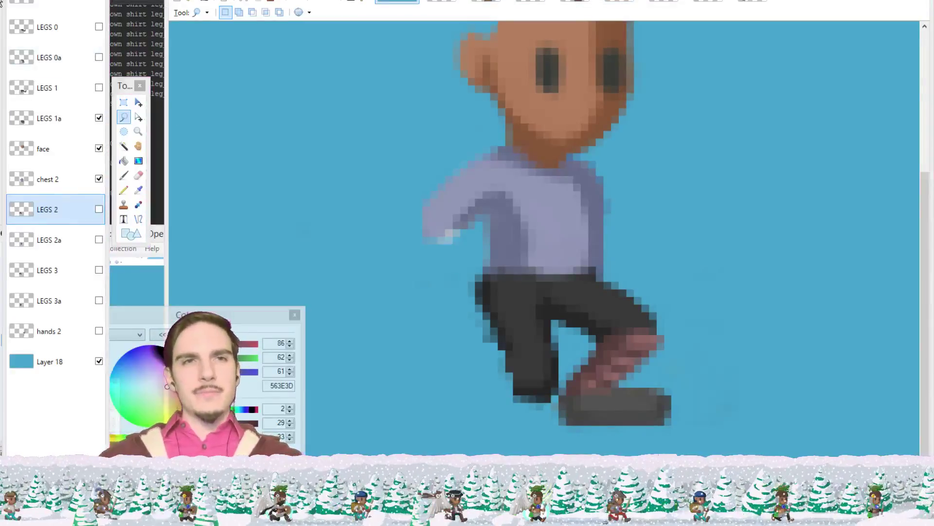
key(alt+Tab)
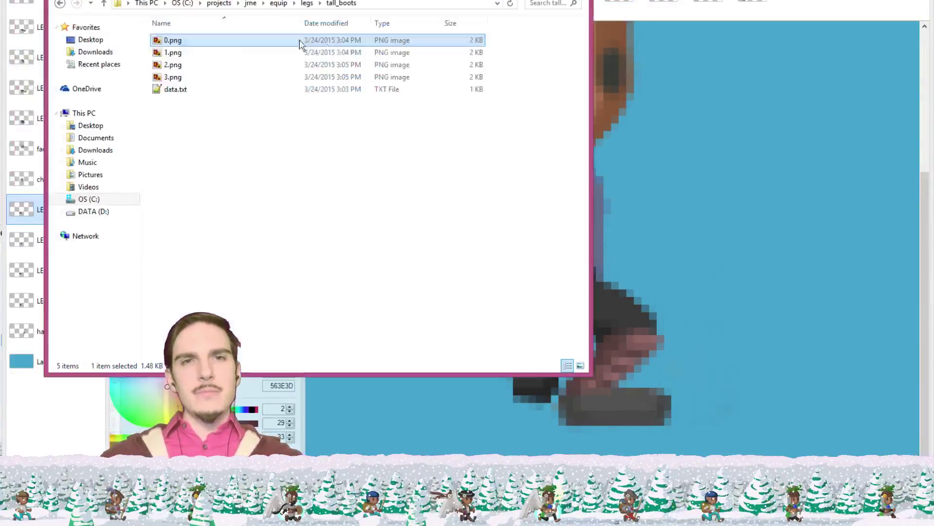
double_click(169, 43)
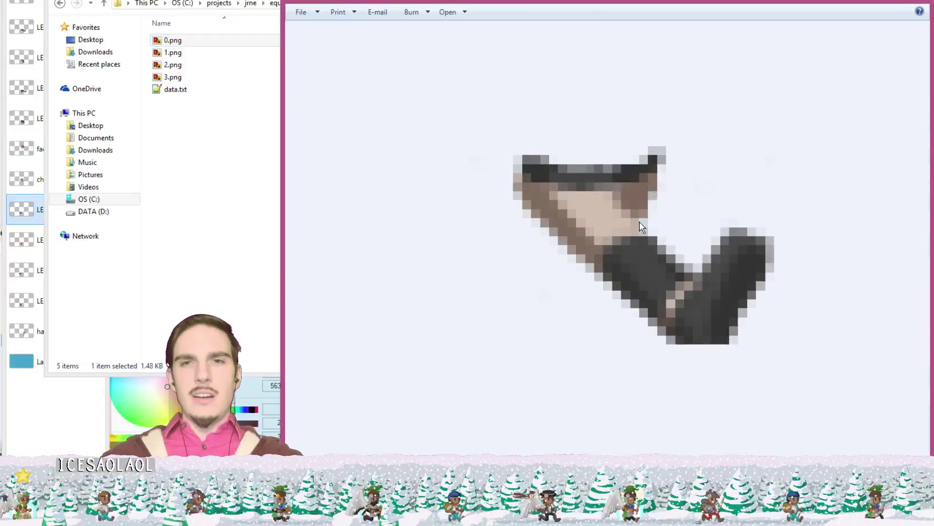
scroll(590, 221, up, 1)
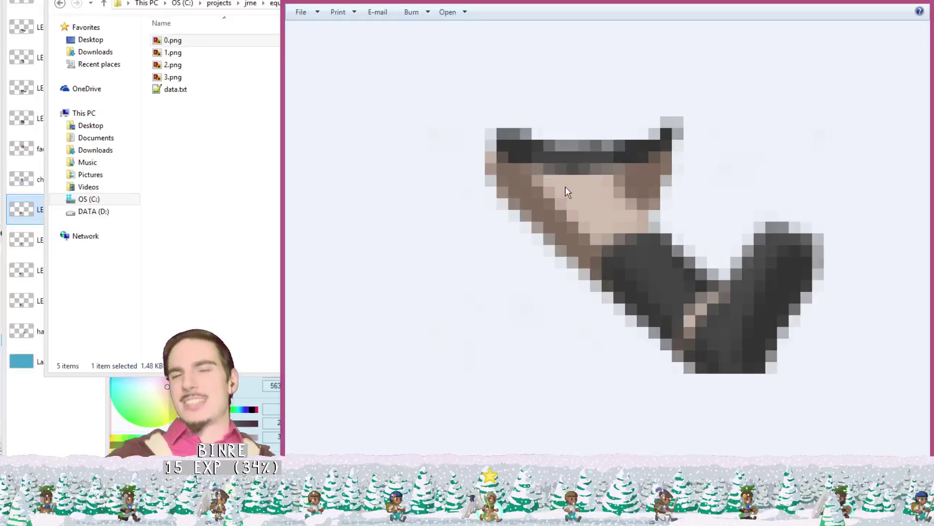
click(924, 2)
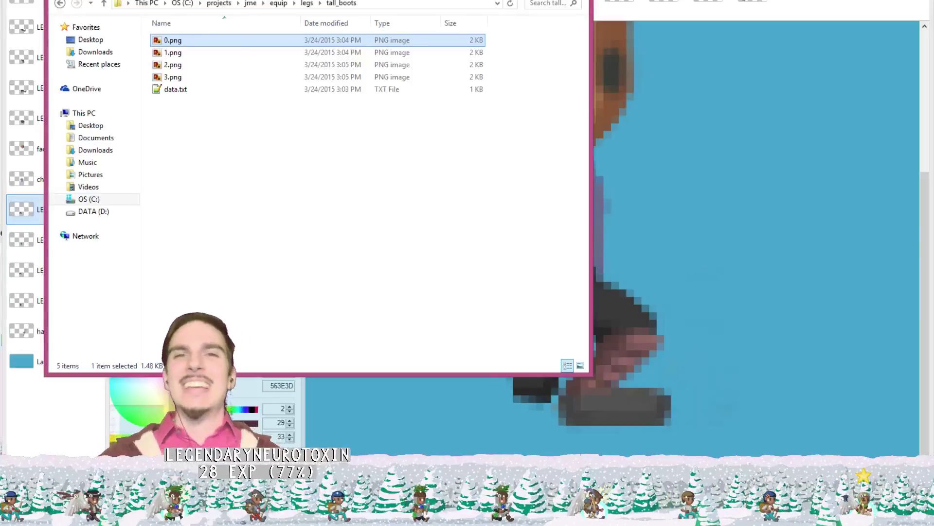
key(alt+F4)
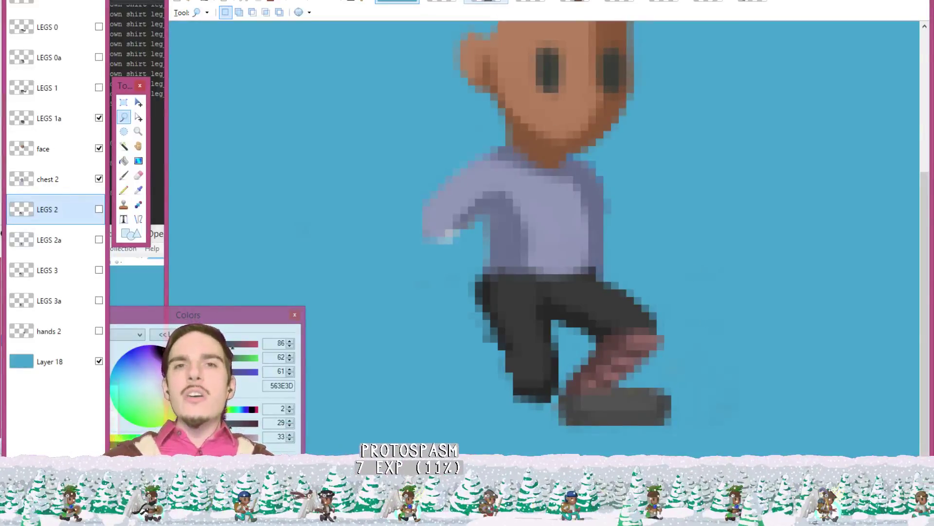
click(441, 1)
click(397, 2)
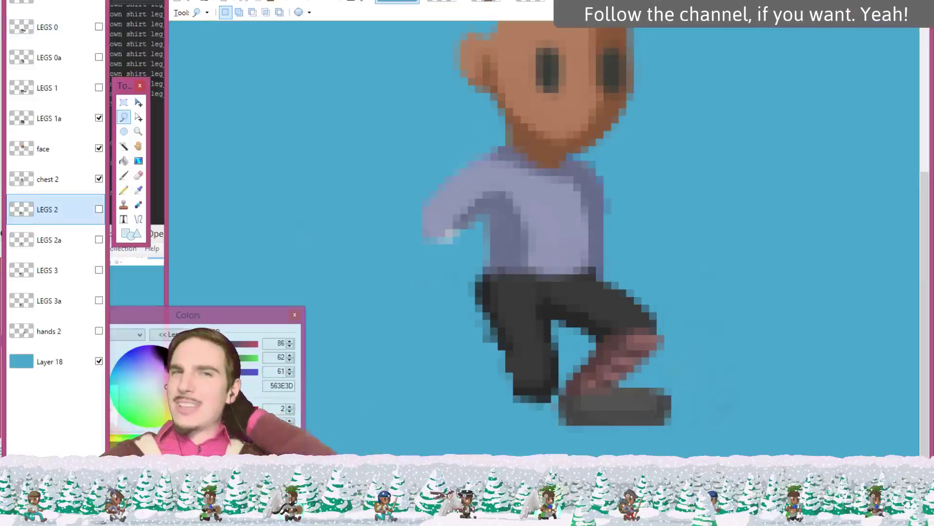
Step: Switch to the file browser, view the offsets in data.txt of the legs folder's black_pants subfolder, and close that text file
click(168, 38)
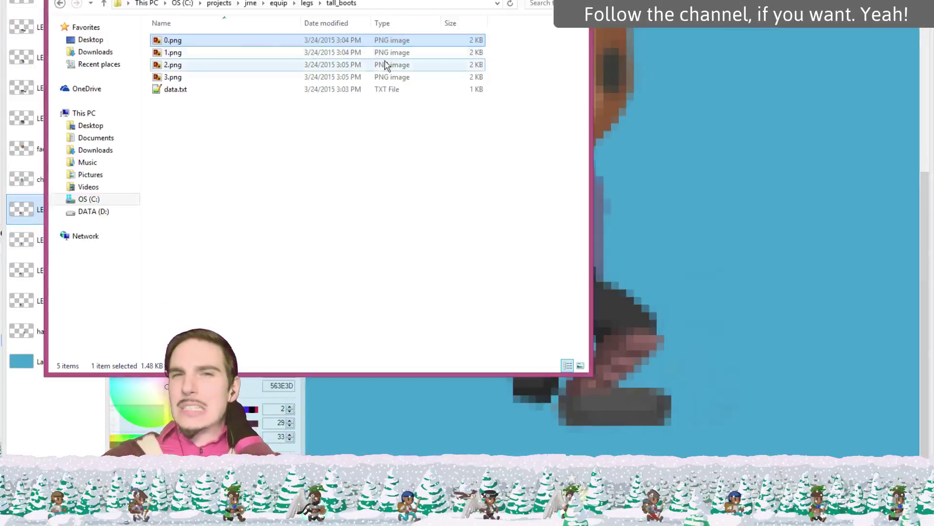
click(308, 3)
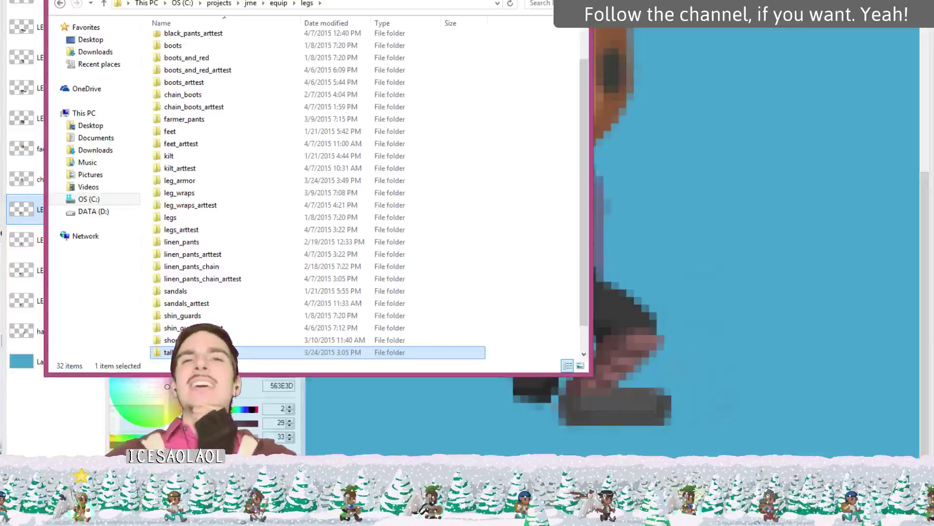
click(550, 3)
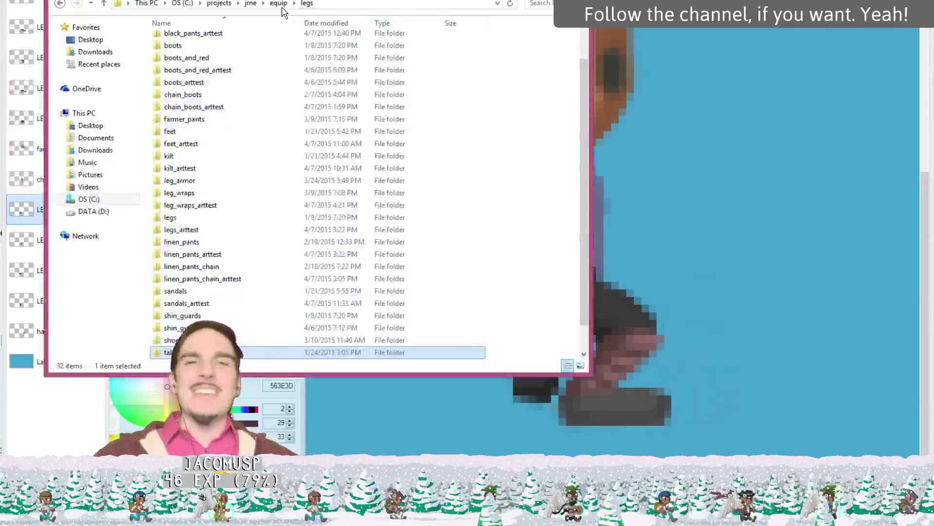
click(280, 4)
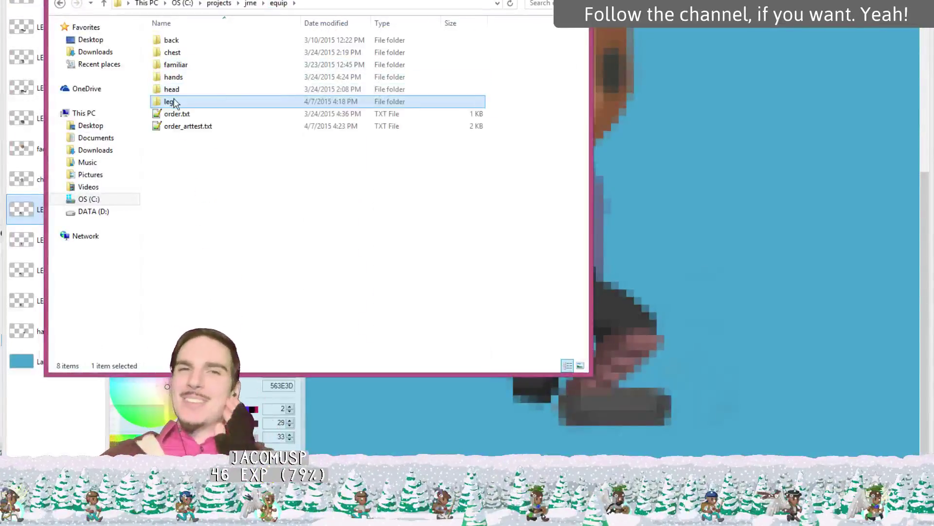
double_click(171, 102)
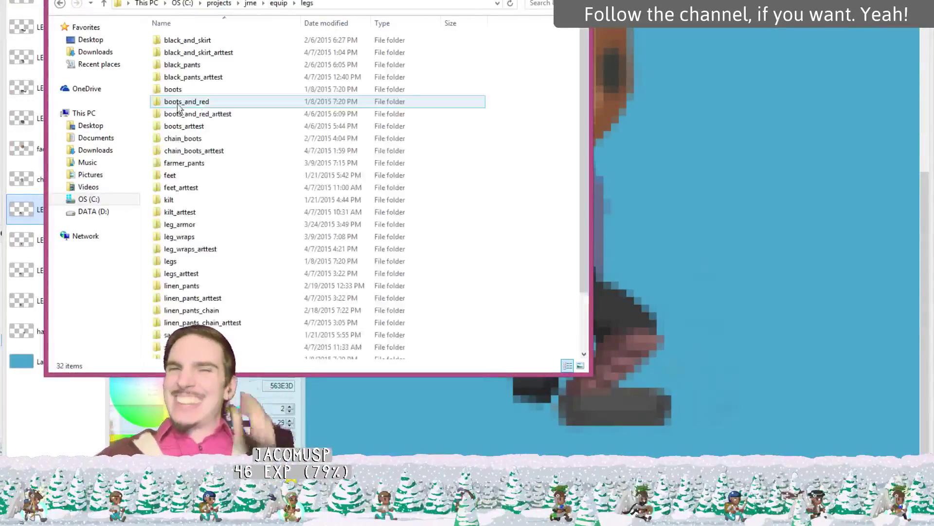
scroll(208, 79, down, 2)
scroll(208, 78, up, 2)
double_click(208, 66)
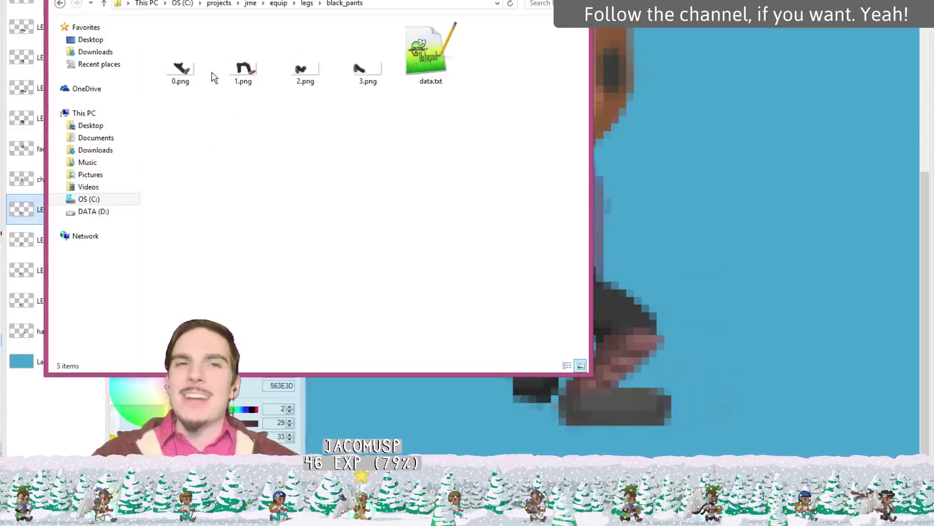
double_click(430, 66)
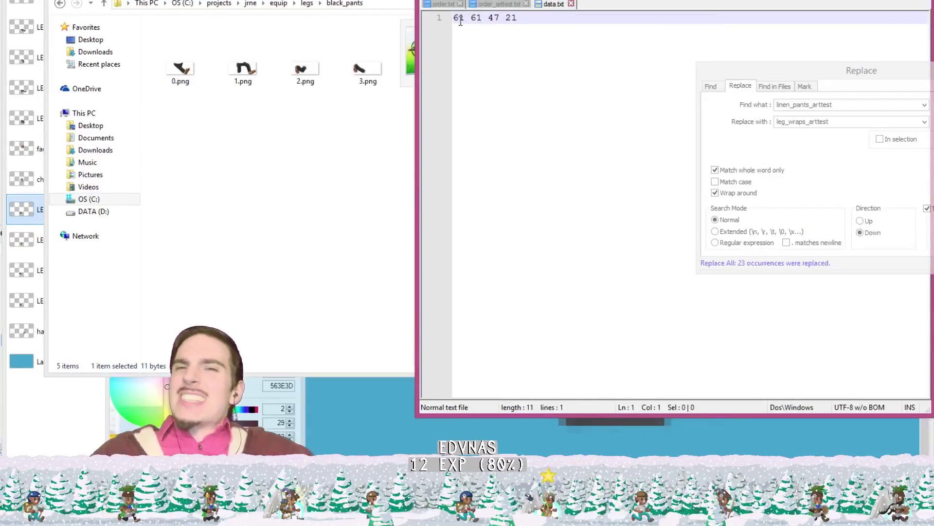
click(571, 4)
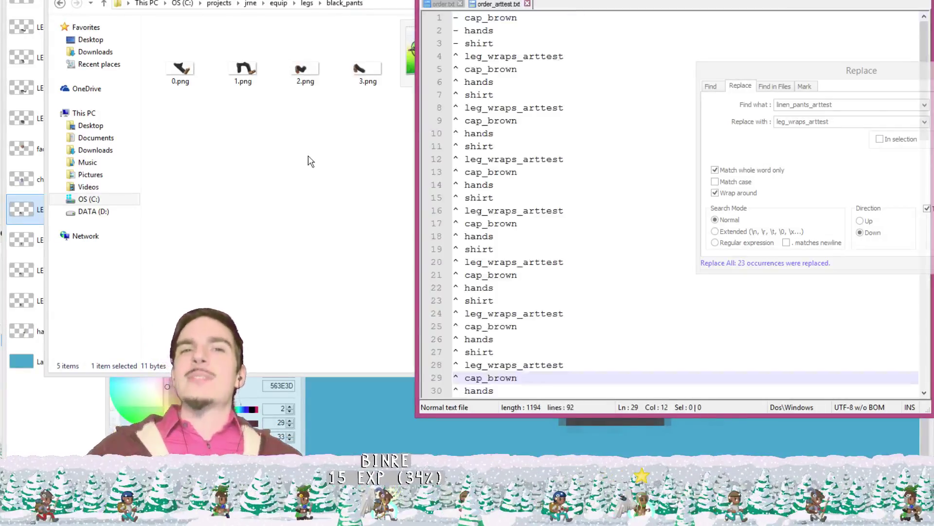
Step: View the offsets in data.txt of the black_pants_arttest folder, then close the file and the text editor
click(311, 161)
click(307, 4)
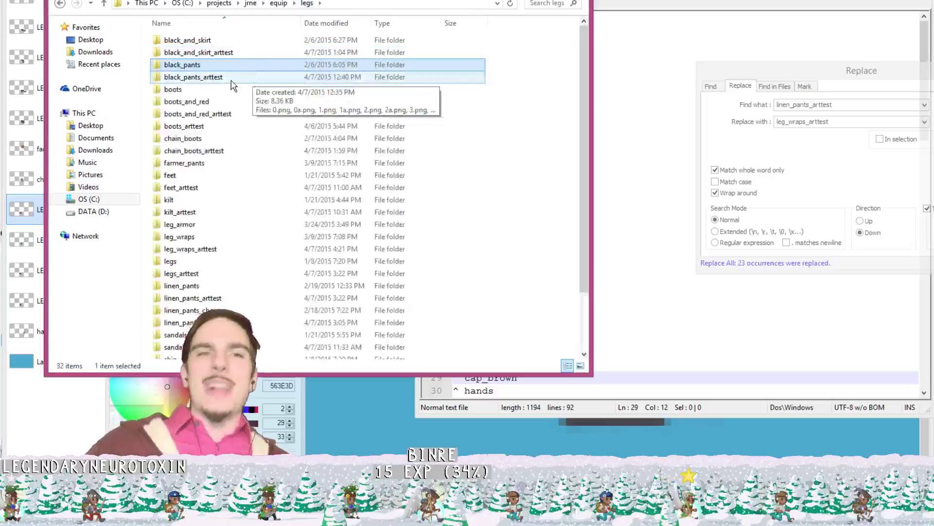
double_click(232, 86)
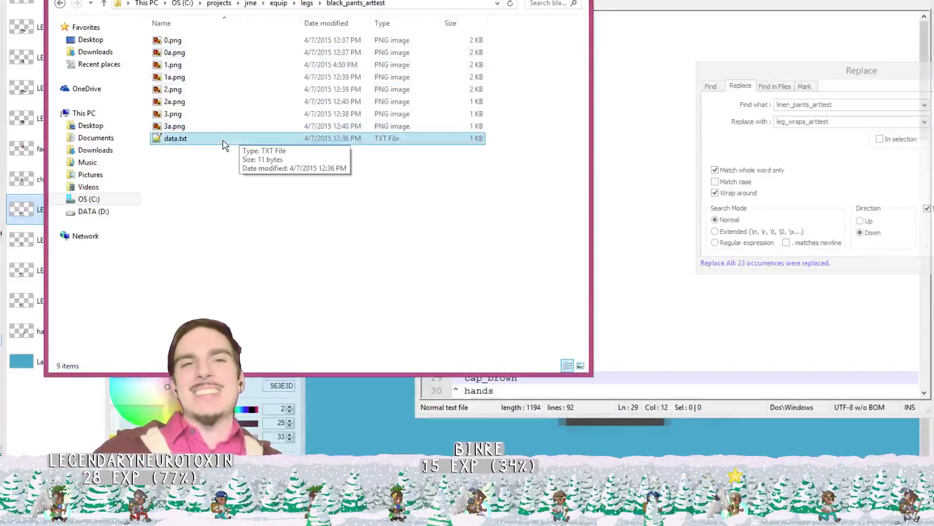
double_click(226, 141)
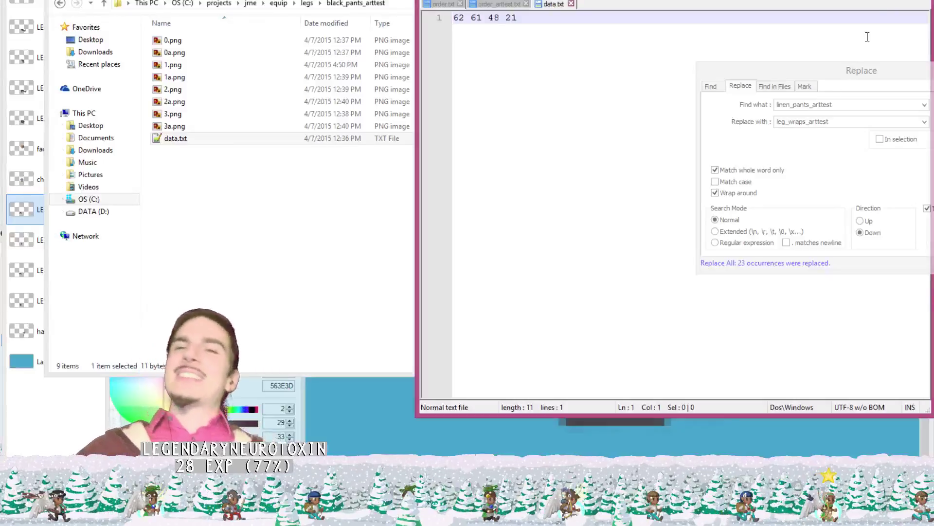
click(572, 4)
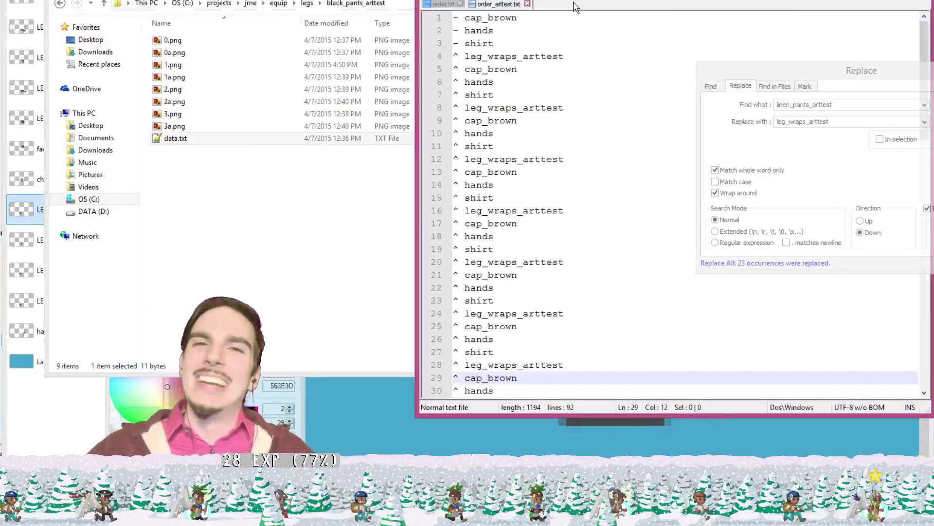
key(alt+F4)
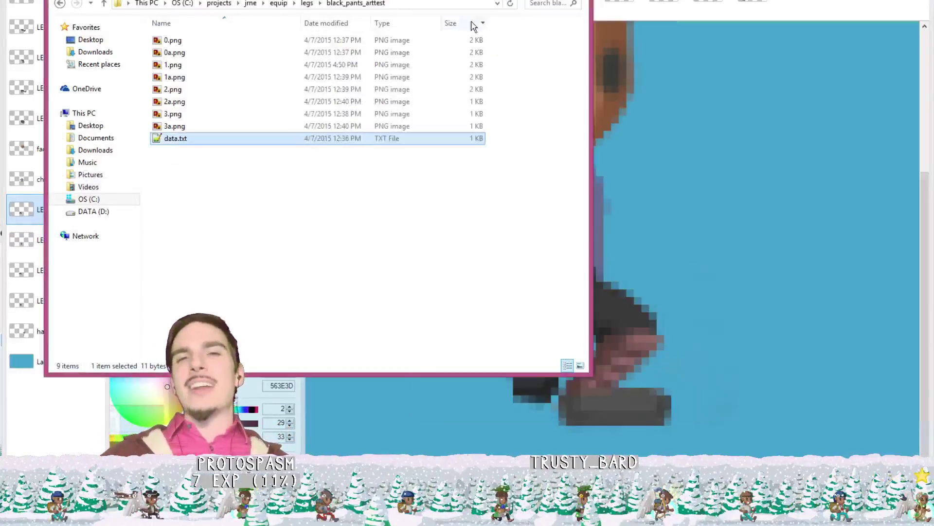
Step: Return to the character image and step back through its edit history to the unmerged LEGS 0 boot and Layer 14 trousers
click(752, 1)
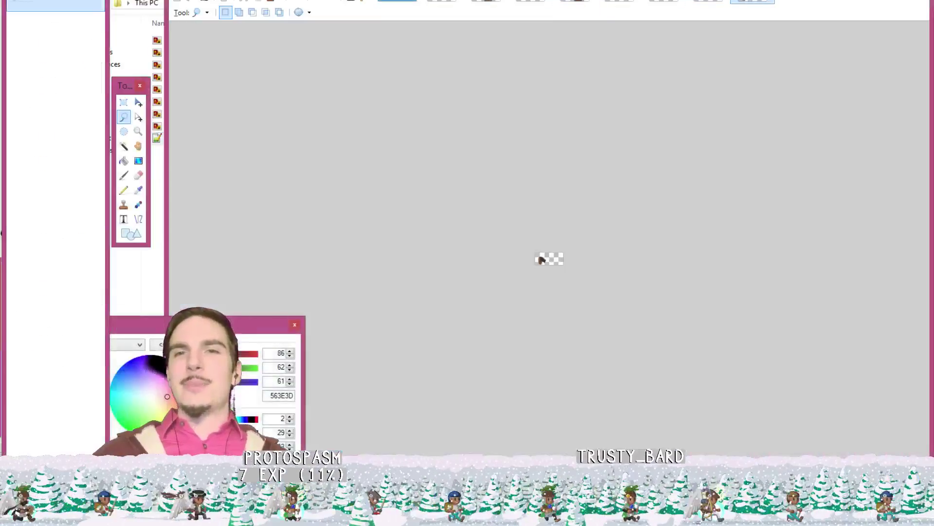
click(397, 1)
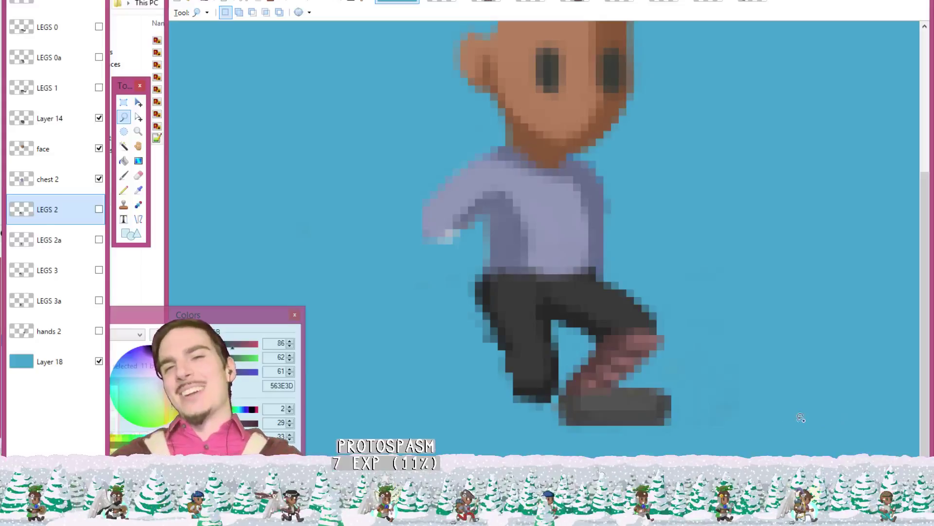
key(ctrl+shift+v)
key(ctrl+z)
key(ctrl+z)
key(ctrl+z)
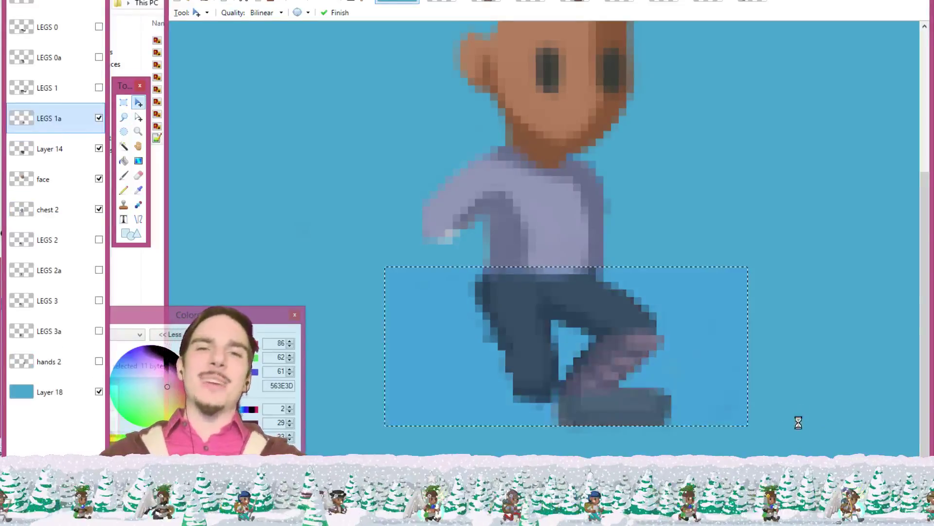
key(ctrl+z)
key(ctrl+z)
key(ctrl+z)
key(ctrl+z)
key(ctrl+z)
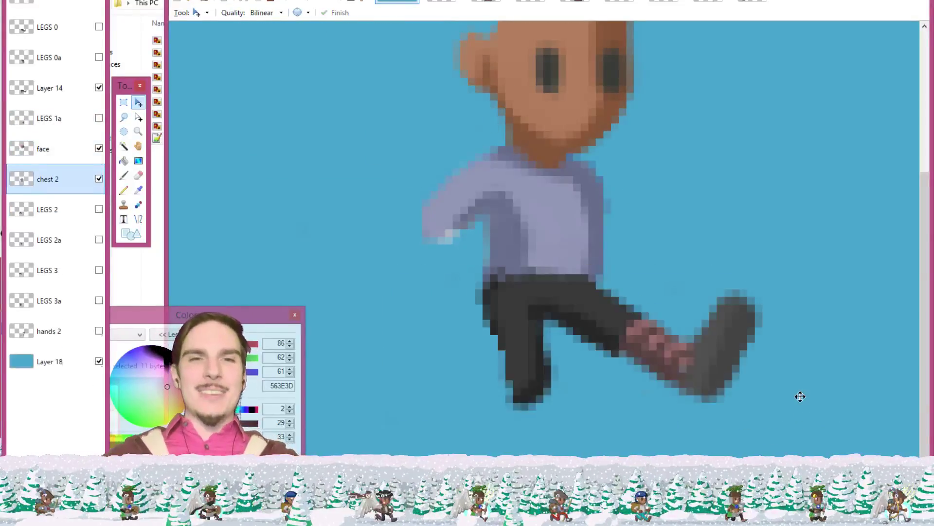
key(ctrl+z)
key(ctrl+z)
key(ctrl+z)
key(ctrl+z)
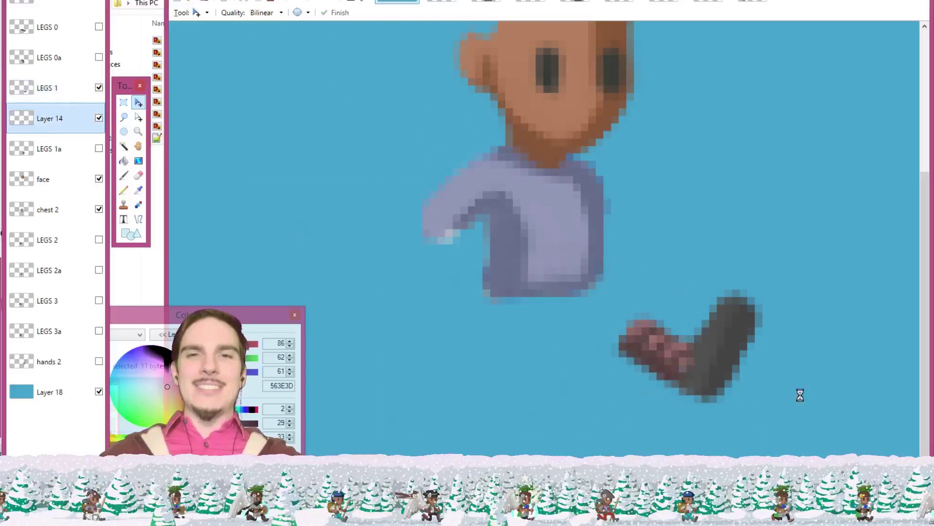
key(ctrl+y)
key(ctrl+y)
key(ctrl+y)
key(ctrl+y)
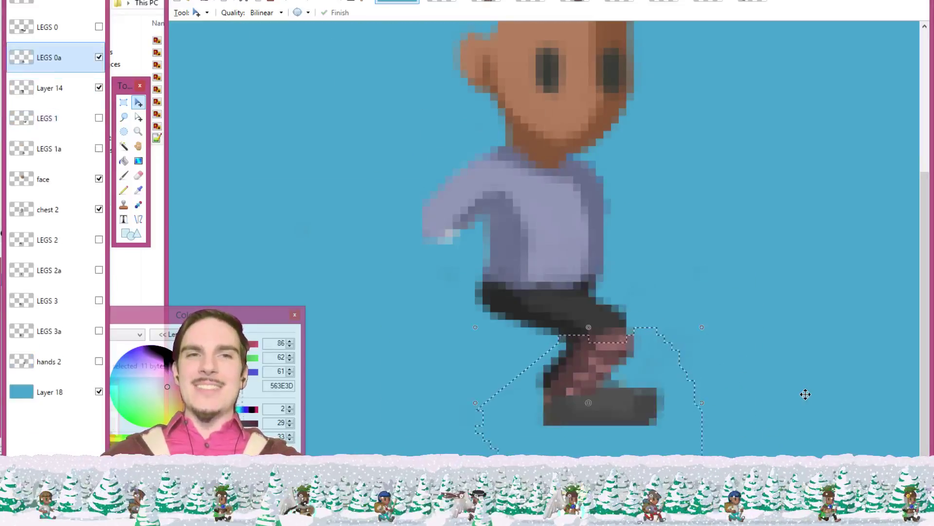
key(ctrl+y)
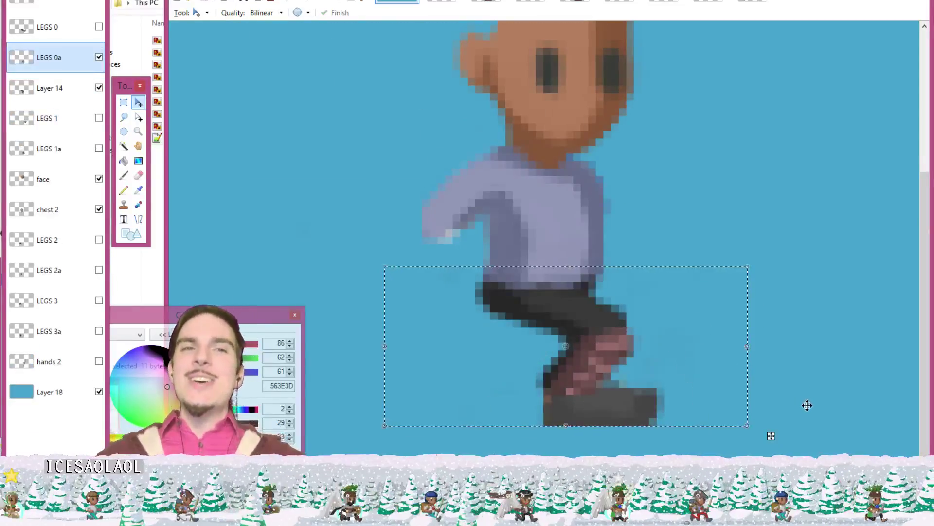
key(ctrl+y)
key(ctrl+z)
key(ctrl+z)
key(ctrl+z)
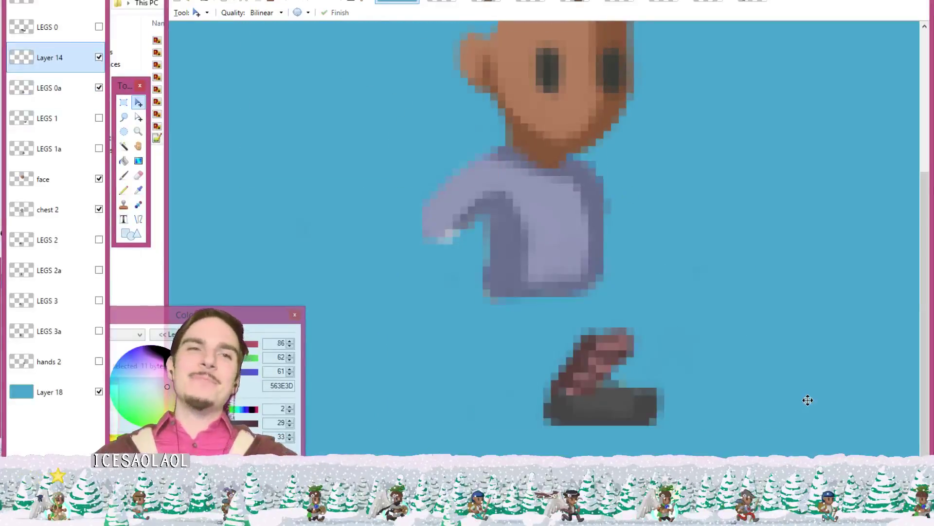
key(ctrl+y)
key(ctrl+y)
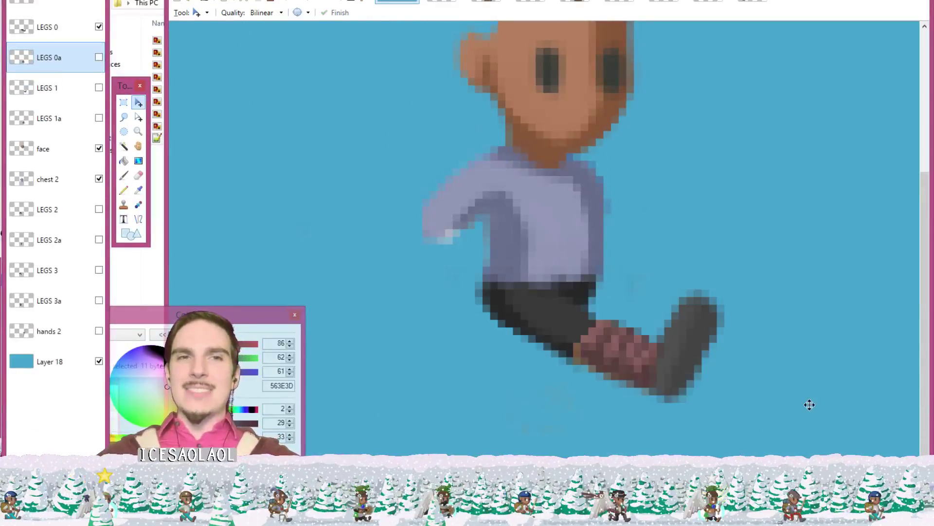
key(ctrl+y)
key(ctrl+y)
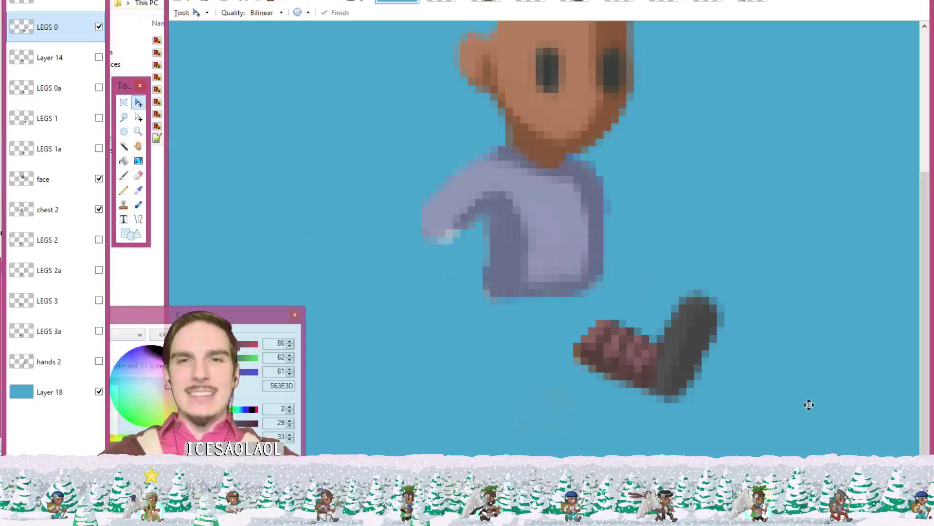
key(ctrl+y)
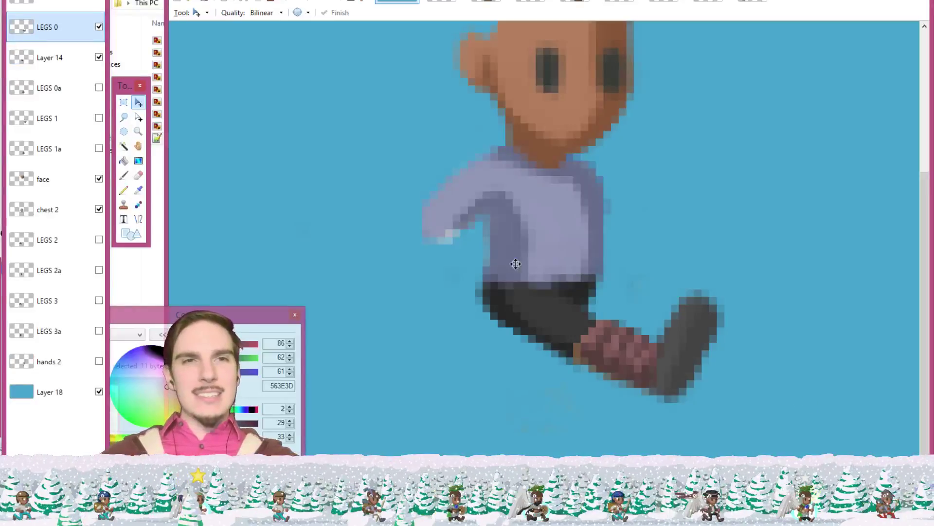
Step: Toggle Layer 14's visibility and try nudging LEGS 0 one pixel to the right and back
click(103, 62)
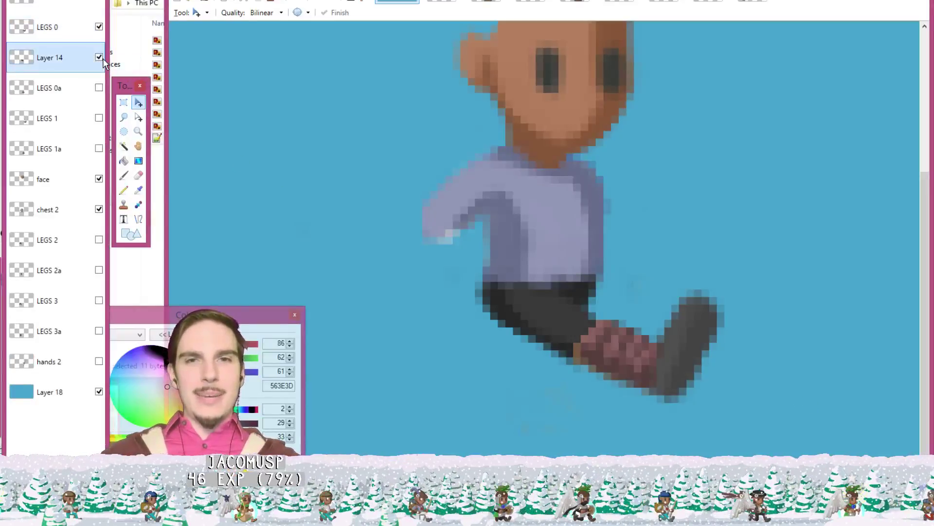
click(100, 59)
click(99, 59)
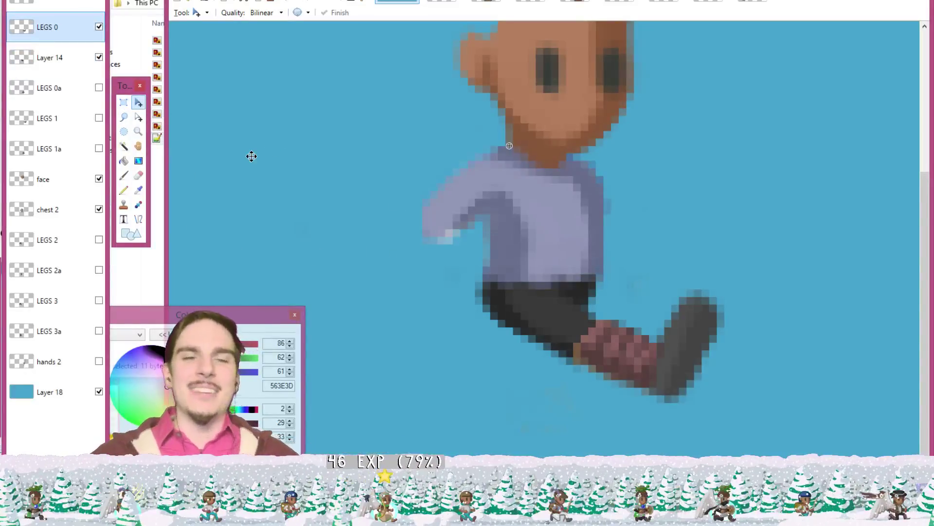
key(Right)
key(Left)
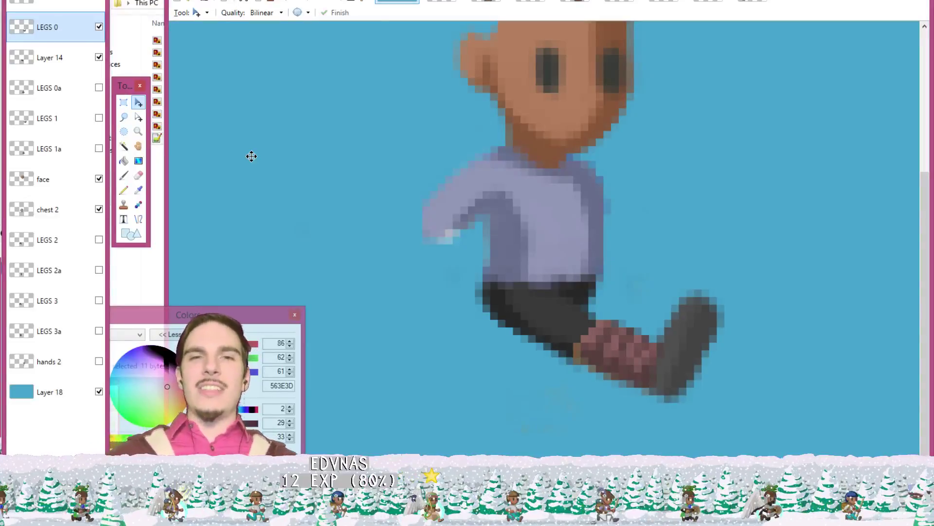
Step: Shift the trousers on Layer 14 one pixel to the right, comparing the alignment with and without the shift
click(51, 58)
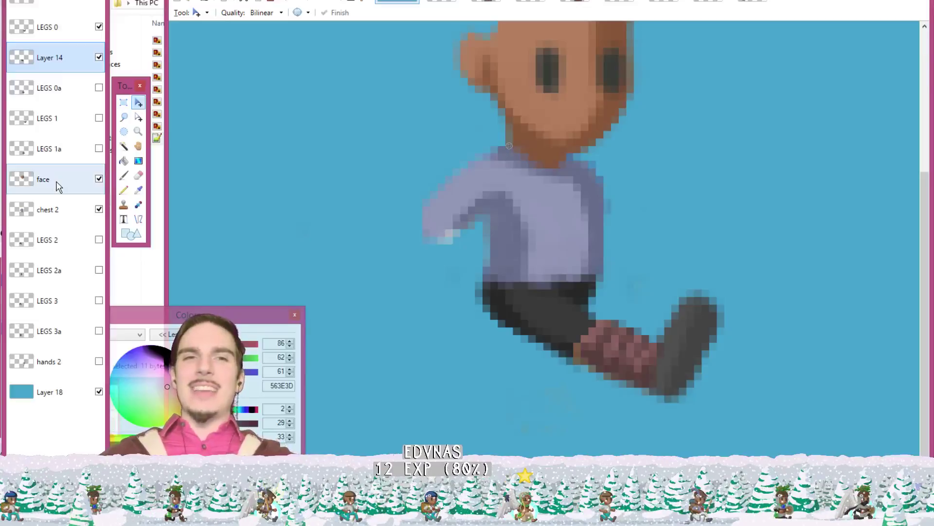
key(Right)
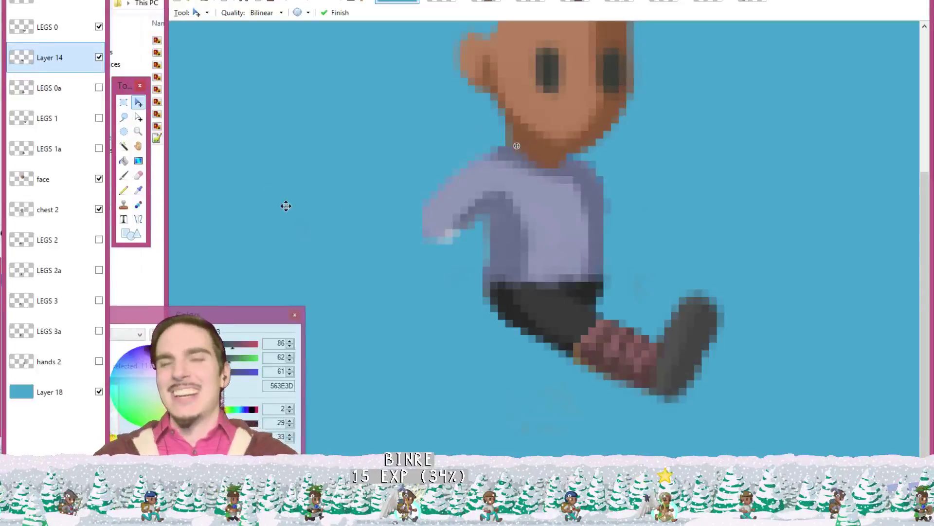
key(ctrl+z)
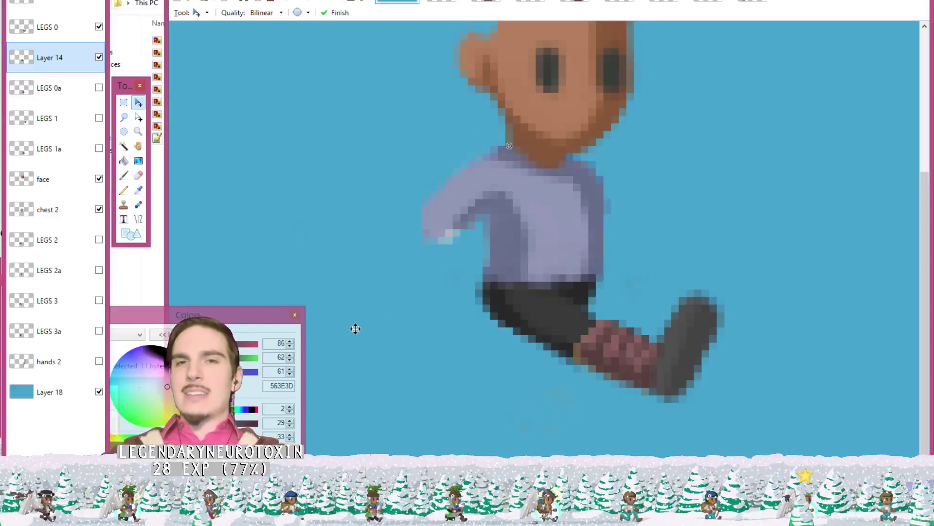
key(ctrl+z)
key(ctrl+z)
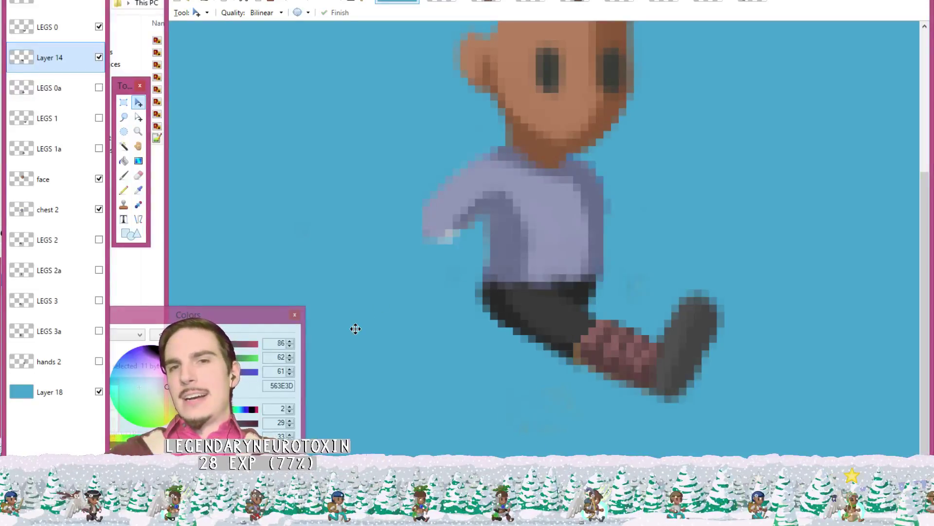
key(ctrl+z)
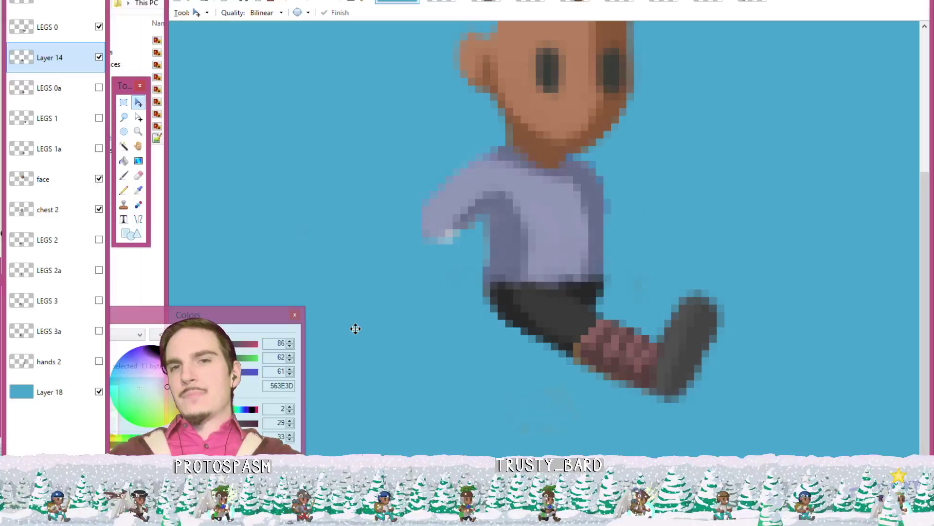
key(ctrl+z)
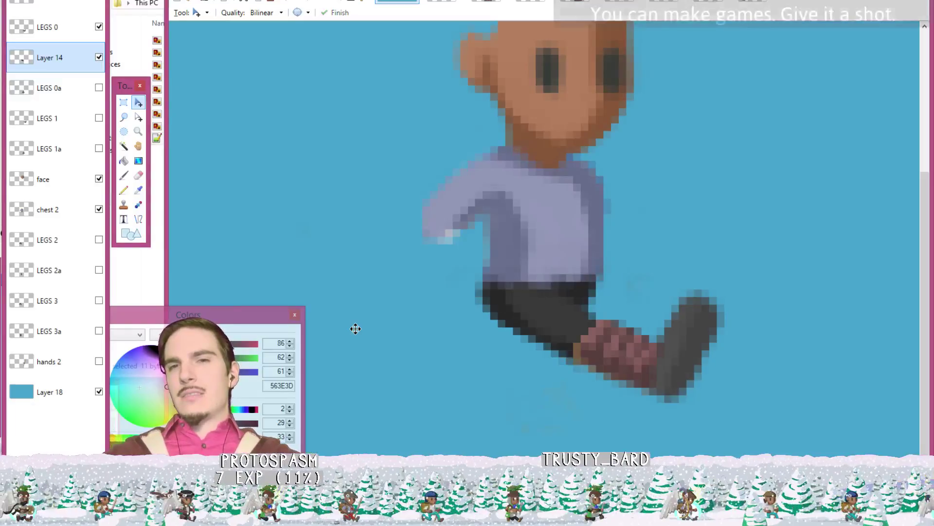
key(ctrl+y)
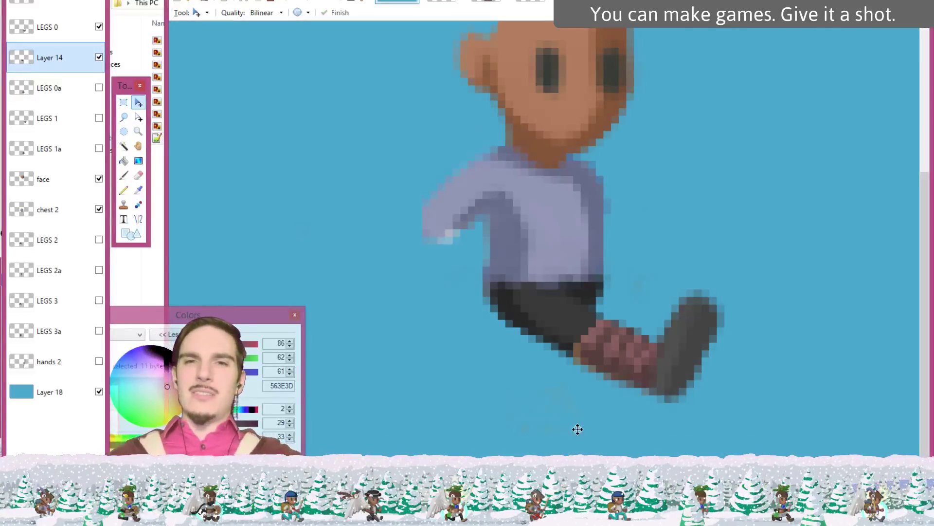
Step: Sample the trousers' dark grey (393939) and brush it along the waistline on Layer 14
key(e)
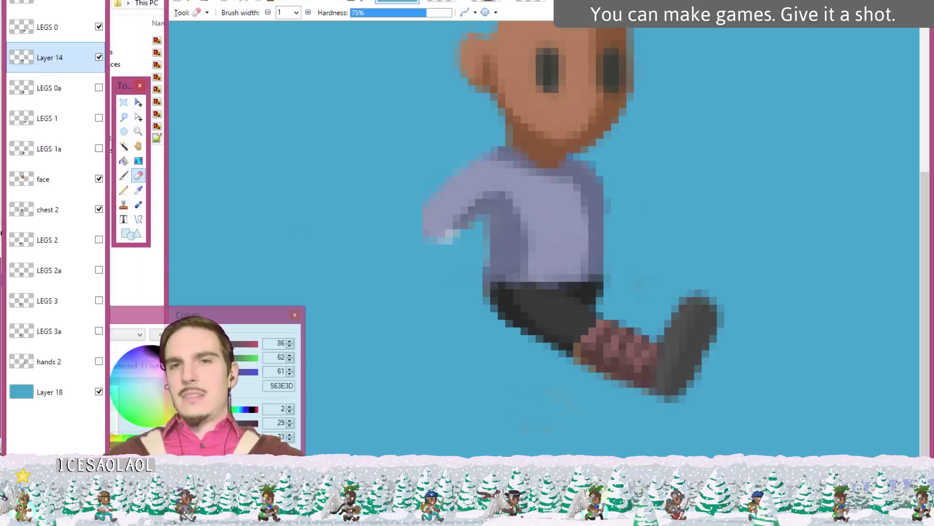
key(k)
click(537, 299)
key(b)
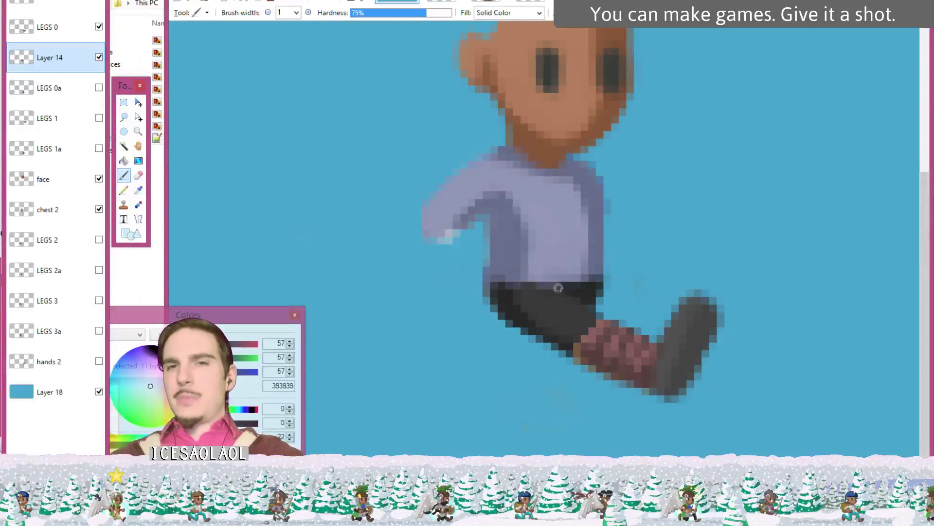
drag(558, 287, 533, 288)
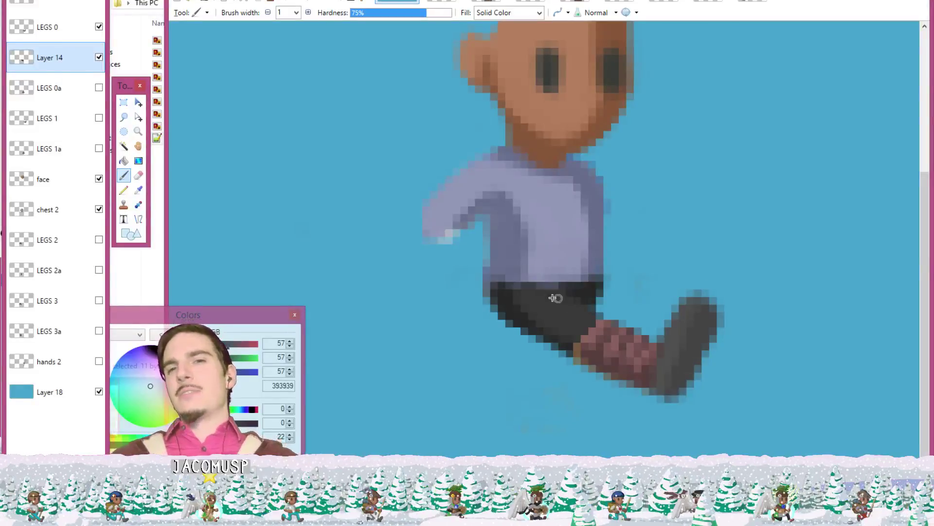
Step: Show the hands layer over the trousers to check the overlap, and hide it again
click(104, 2)
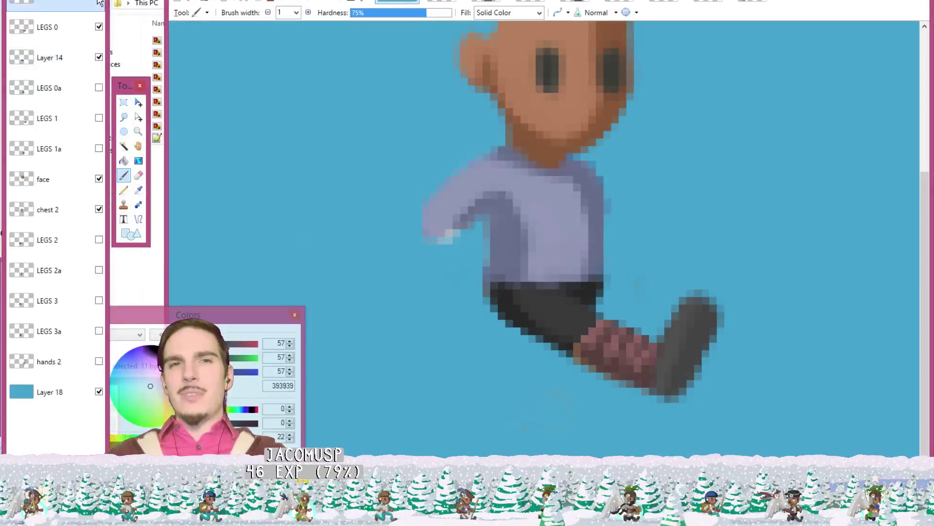
click(100, 3)
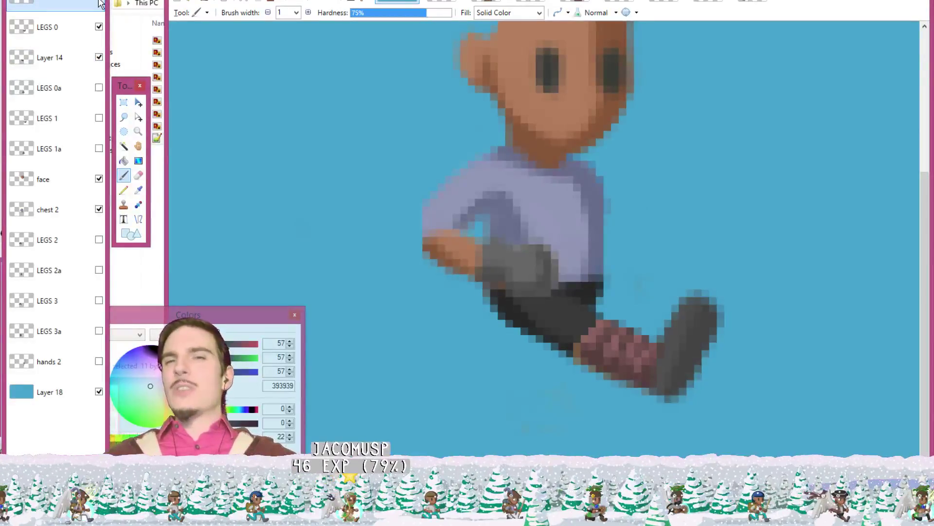
key(ctrl+shift+Delete)
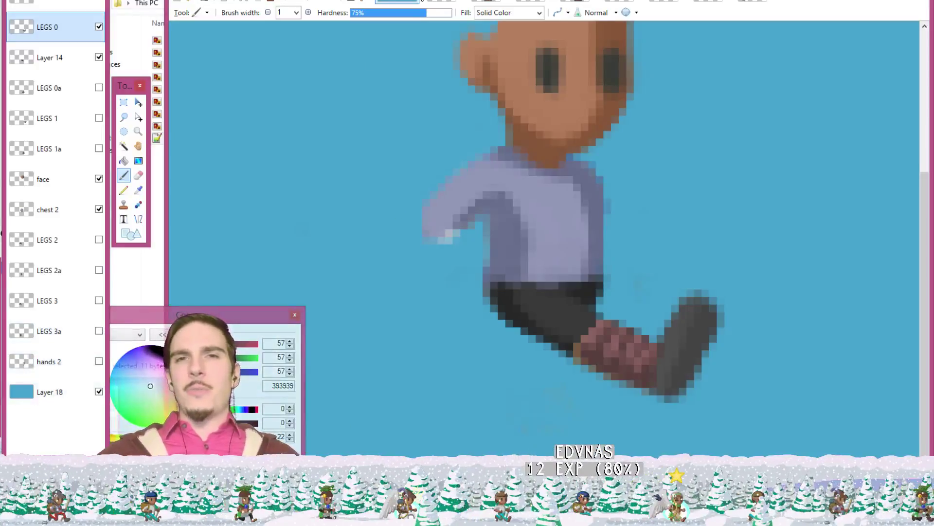
Step: Compare the character's trousers with the original extended-leg trousers image by switching between the two images
click(441, 1)
click(397, 2)
click(440, 2)
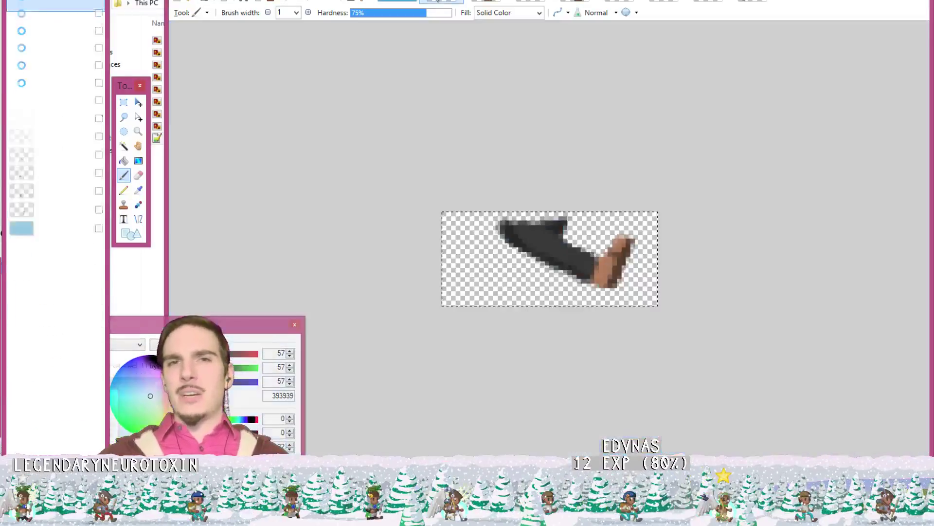
click(397, 2)
click(440, 2)
click(398, 2)
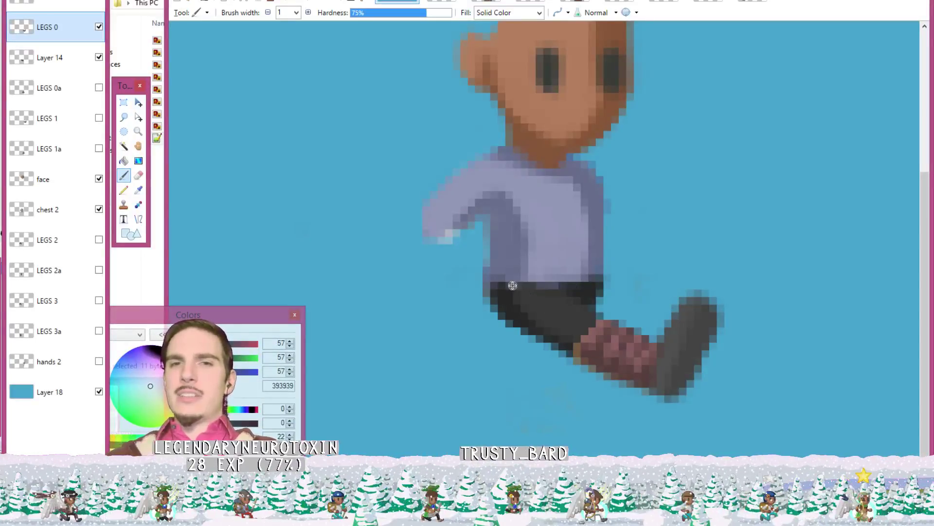
Step: Sample the darker grey (272727), brush it along the back edge of the trousers on LEGS 0, and save the image
key(k)
click(495, 292)
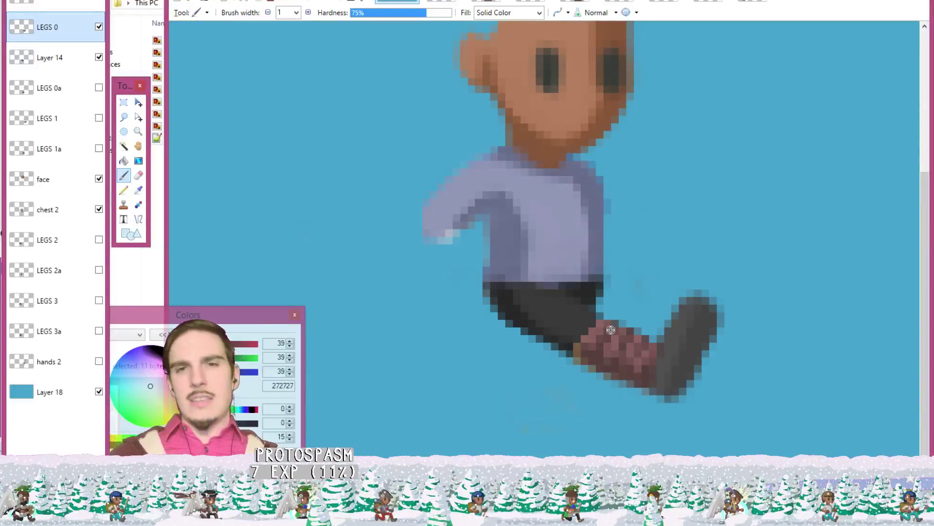
key(k)
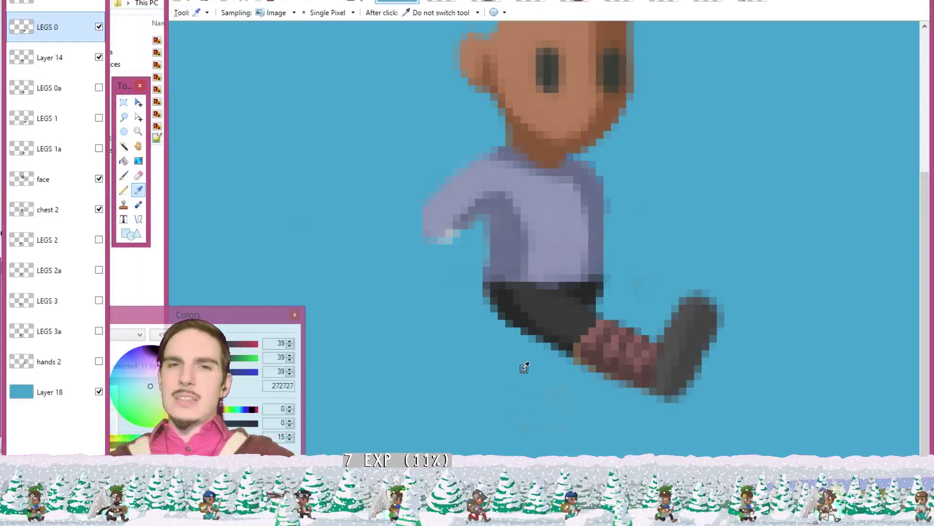
key(b)
mouse_move(488, 290)
mouse_down()
mouse_move(493, 306)
mouse_move(525, 311)
mouse_up()
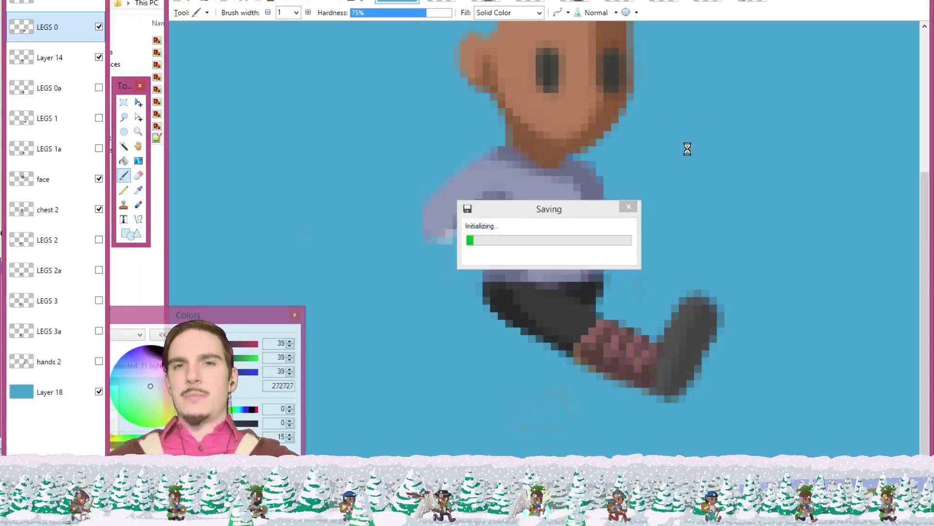
Step: Merge the LEGS 0 boot down into Layer 14 and rename the merged layer LEGS 0
click(55, 39)
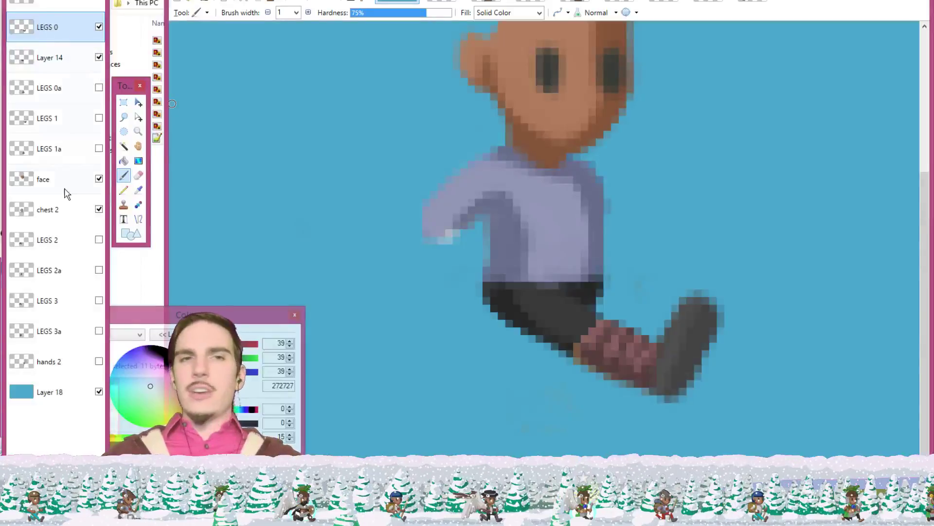
key(ctrl+m)
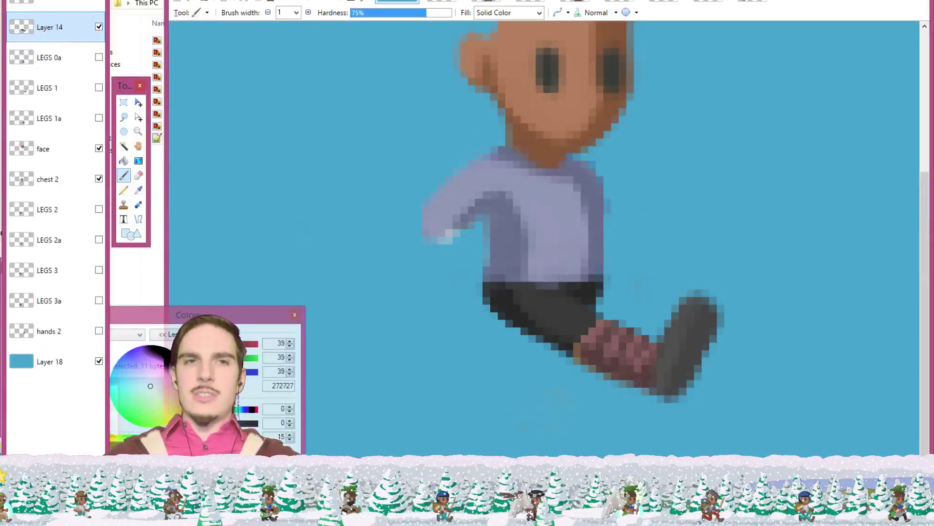
double_click(67, 34)
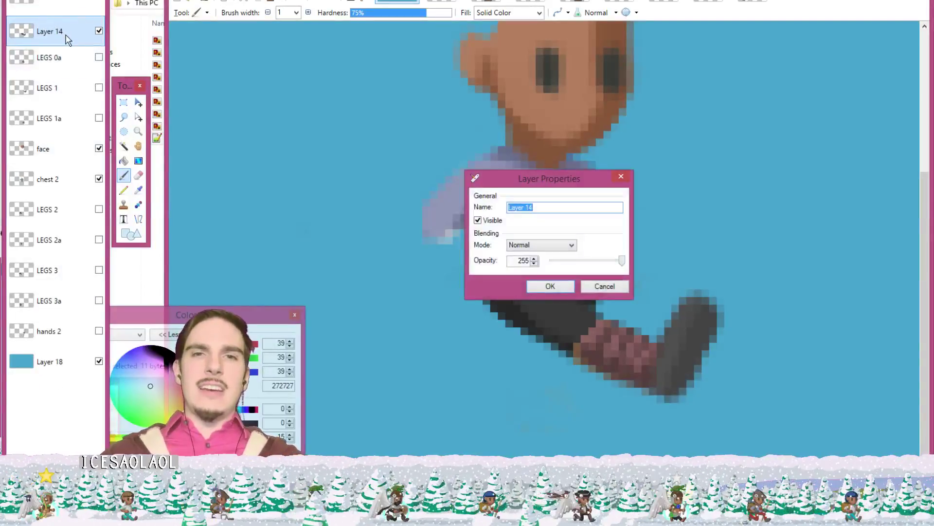
text(LEGS 0)
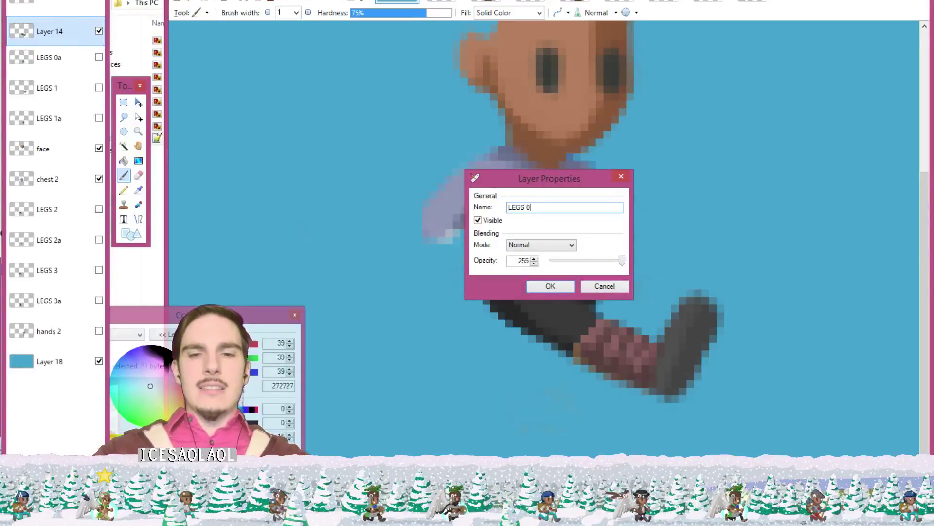
key(Return)
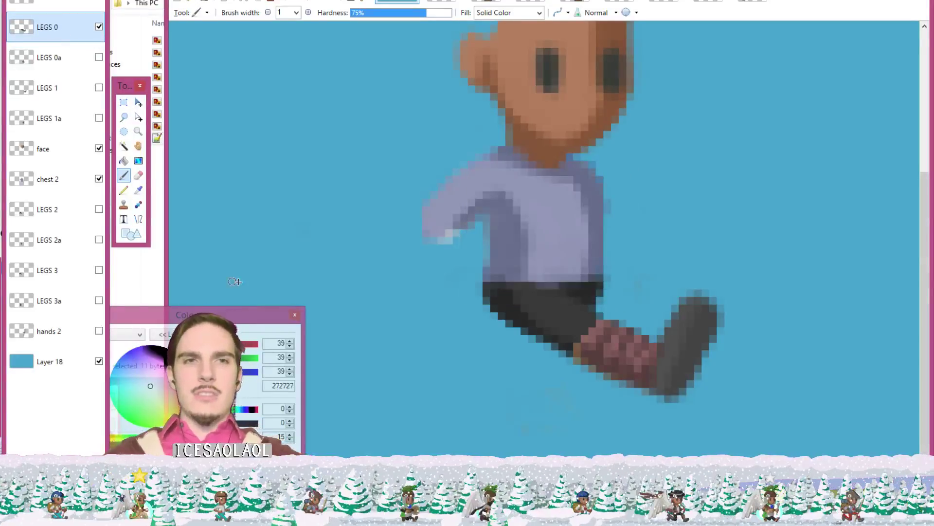
Step: Hide LEGS 0, and make LEGS 0a visible and active
click(99, 27)
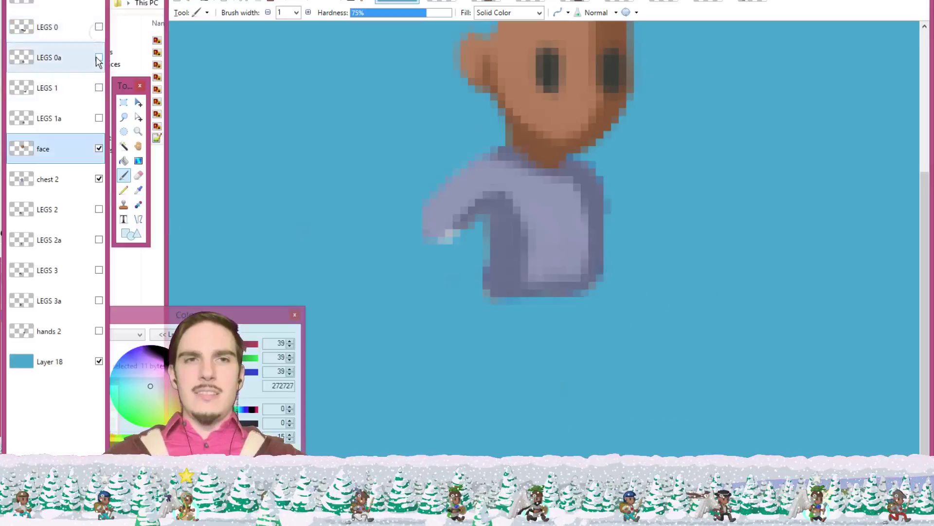
click(98, 58)
click(77, 58)
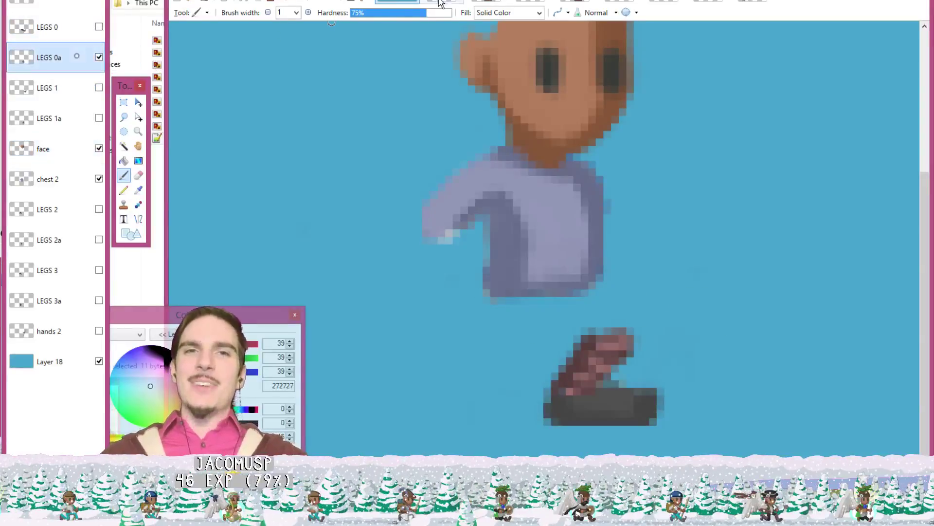
Step: Close the used extended-leg trousers image, copy the bent-leg trousers from the next image, and return to the character image
click(440, 2)
click(486, 2)
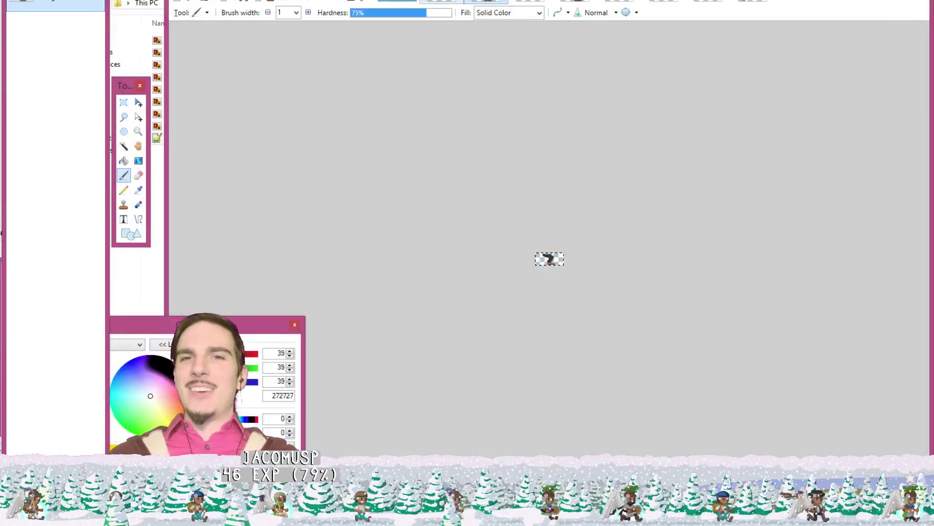
click(440, 2)
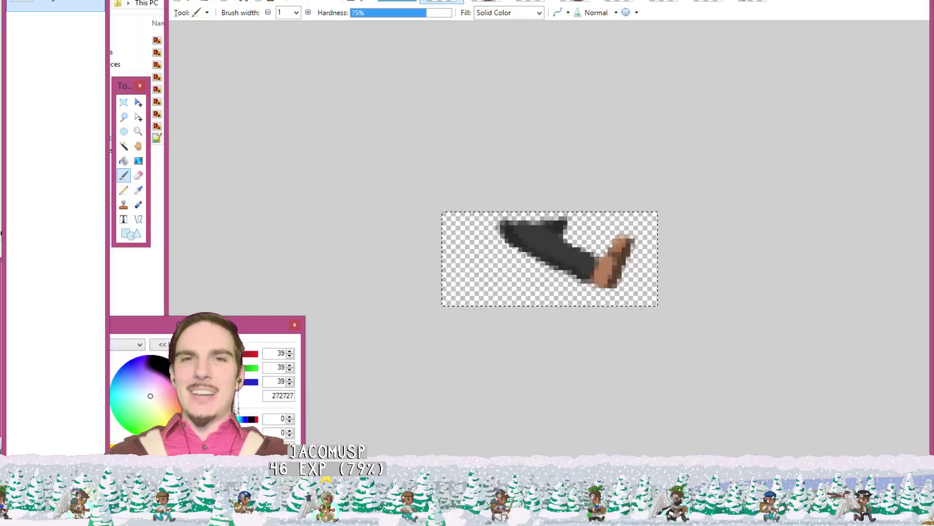
click(461, 2)
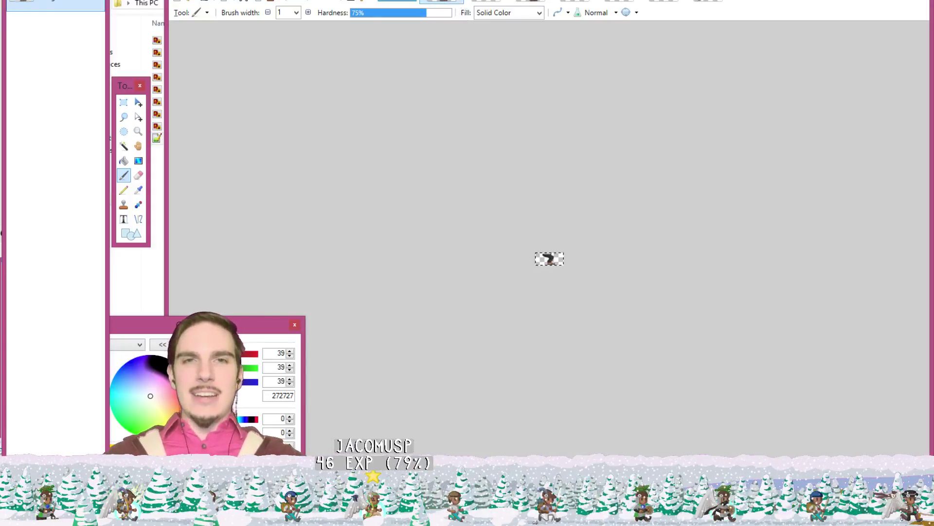
click(397, 2)
Step: Add a new layer directly beneath LEGS 0a and paste the bent-leg trousers onto it
key(ctrl+v)
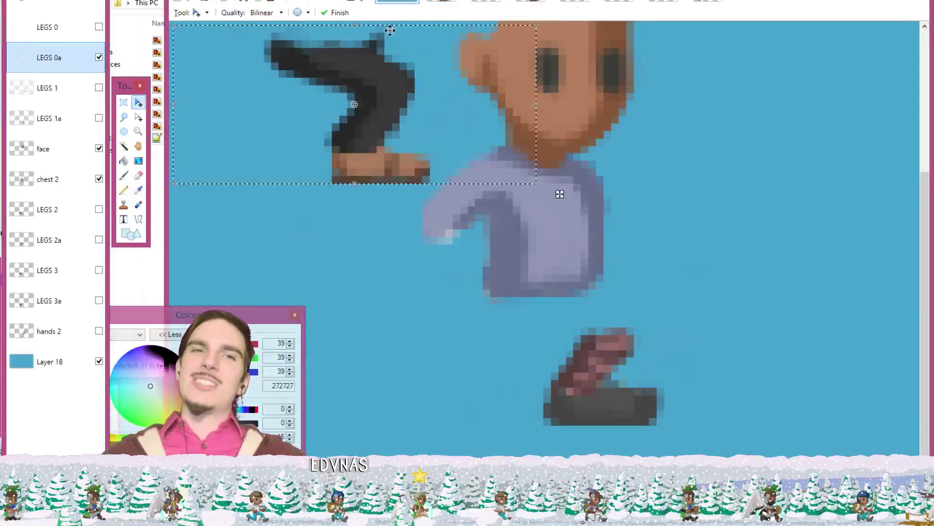
key(ctrl+z)
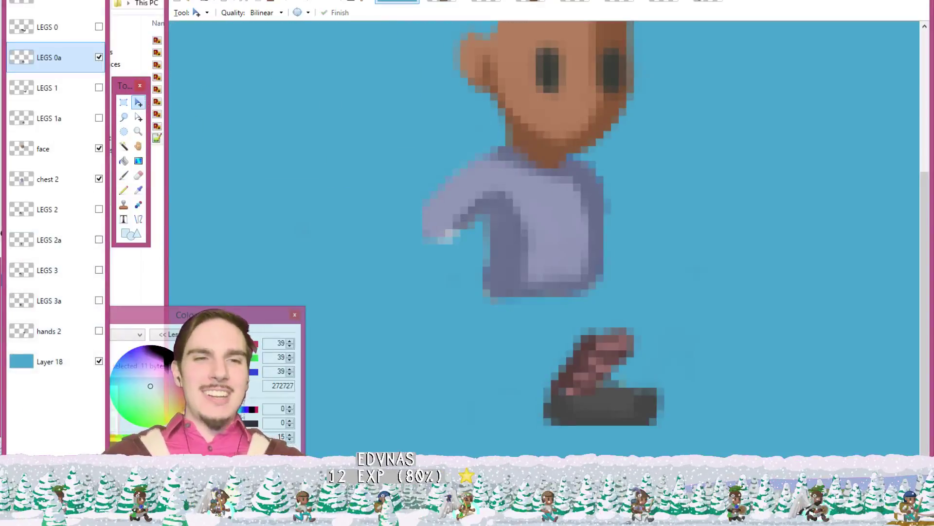
key(ctrl+shift+n)
drag(70, 42, 87, 111)
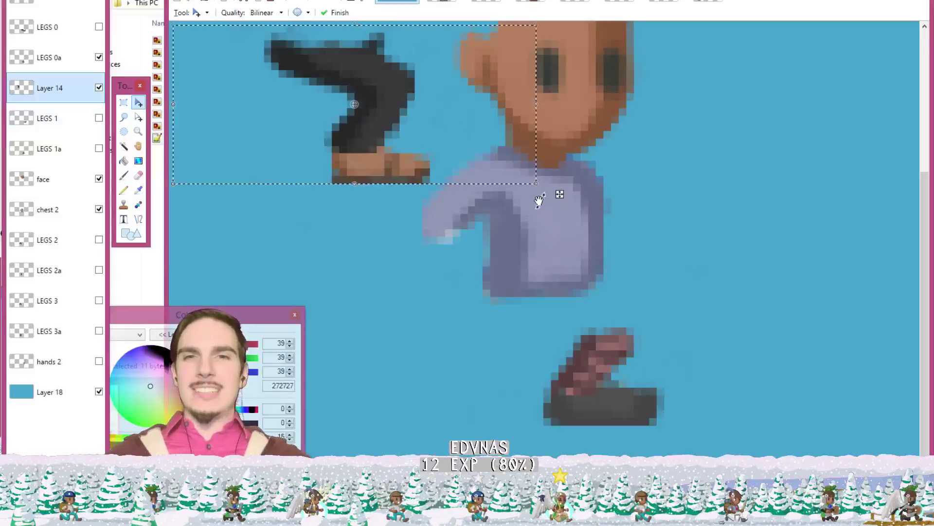
Step: Move the pasted trousers under the shirt so the waist lines up with its hem and the legs meet the boot
drag(575, 211, 792, 451)
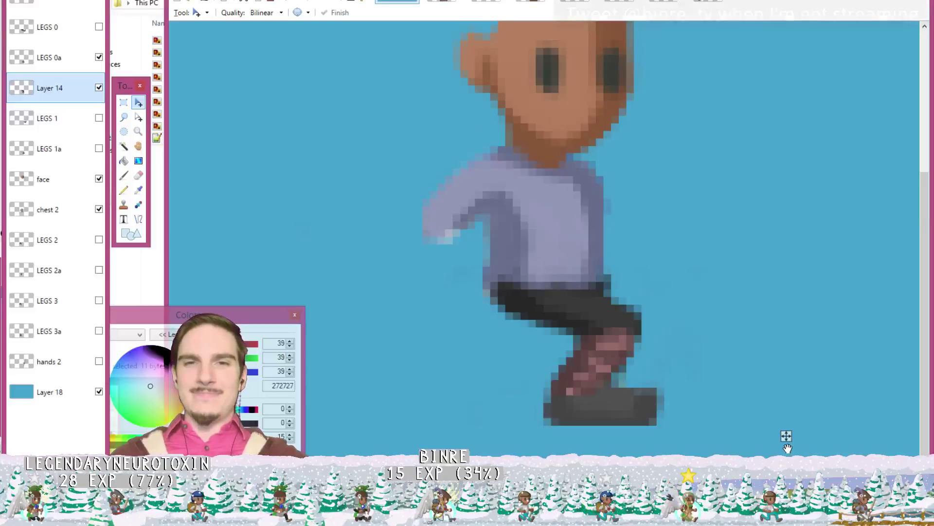
drag(787, 448, 782, 447)
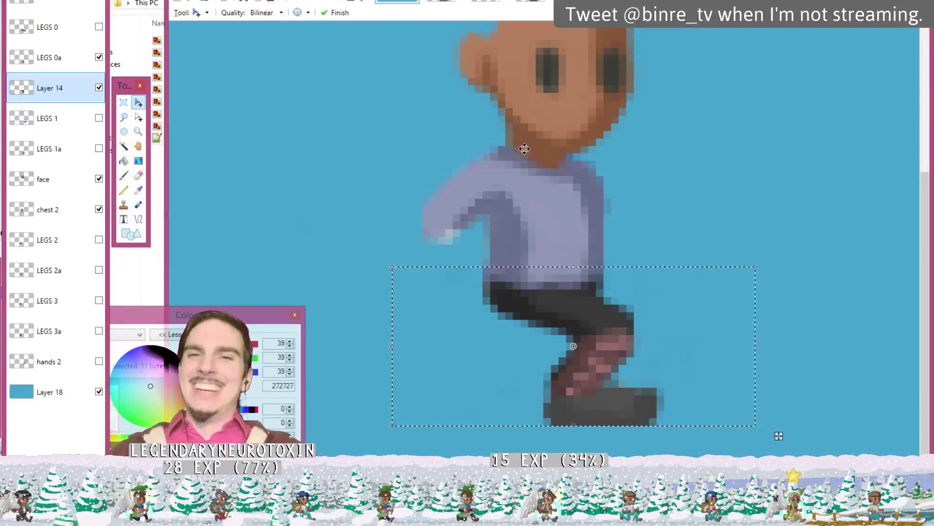
key(ctrl)
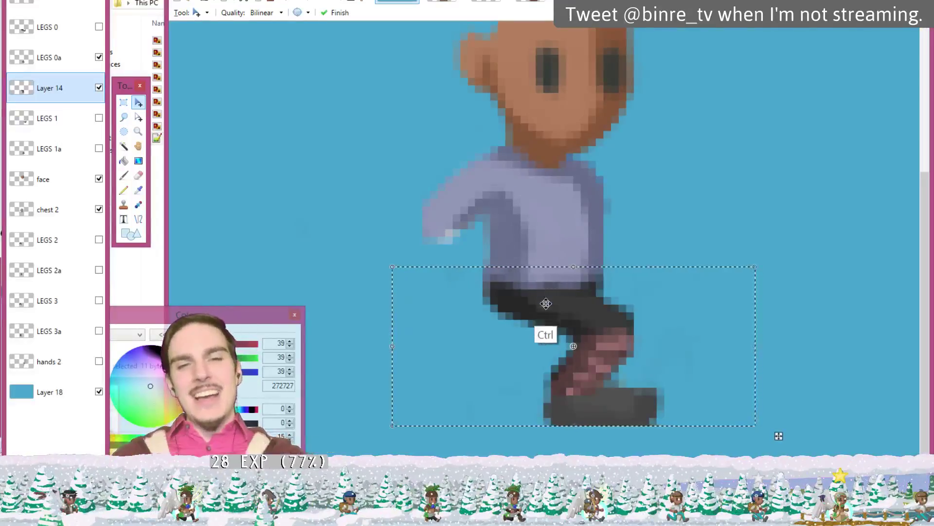
Step: Lasso the lower legs and bare feet of the trousers on Layer 14, clear that area and deselect
click(124, 117)
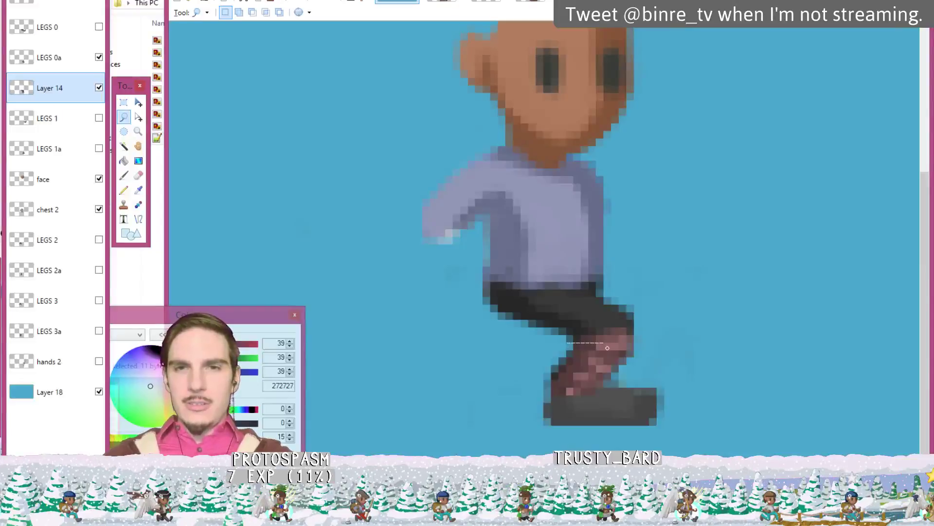
mouse_move(607, 347)
mouse_down()
mouse_move(654, 356)
mouse_move(645, 445)
mouse_move(551, 443)
mouse_move(519, 384)
mouse_up()
key(ctrl+d)
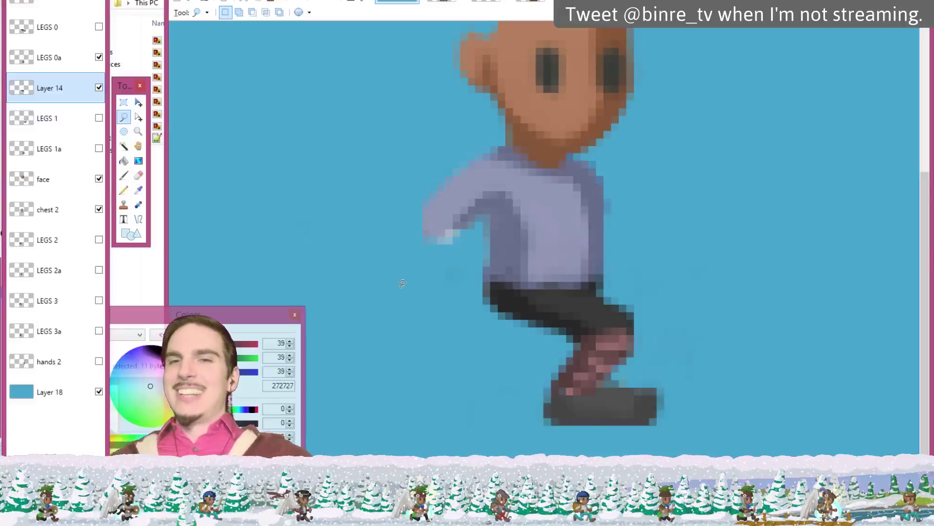
Step: Brush dark grey (272727) onto the back edge of the trousers' waist on Layer 14
key(k)
key(b)
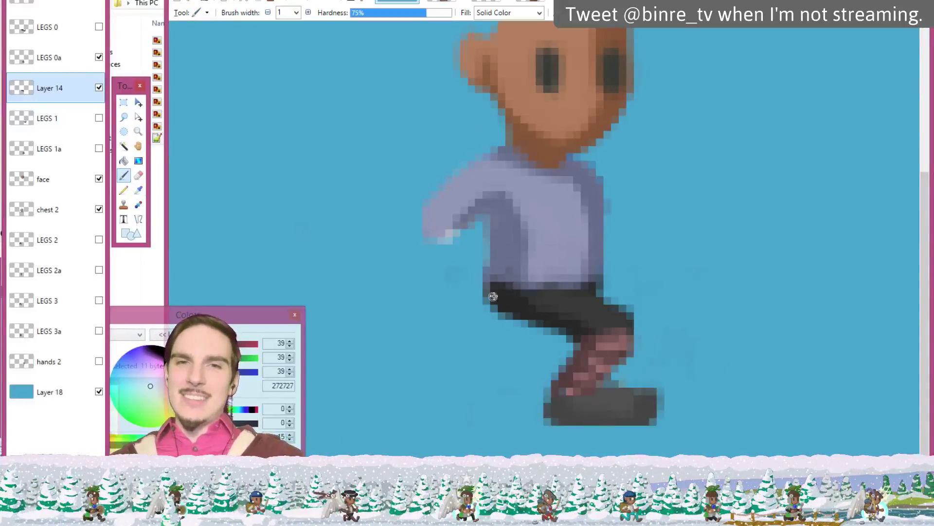
drag(492, 292, 493, 302)
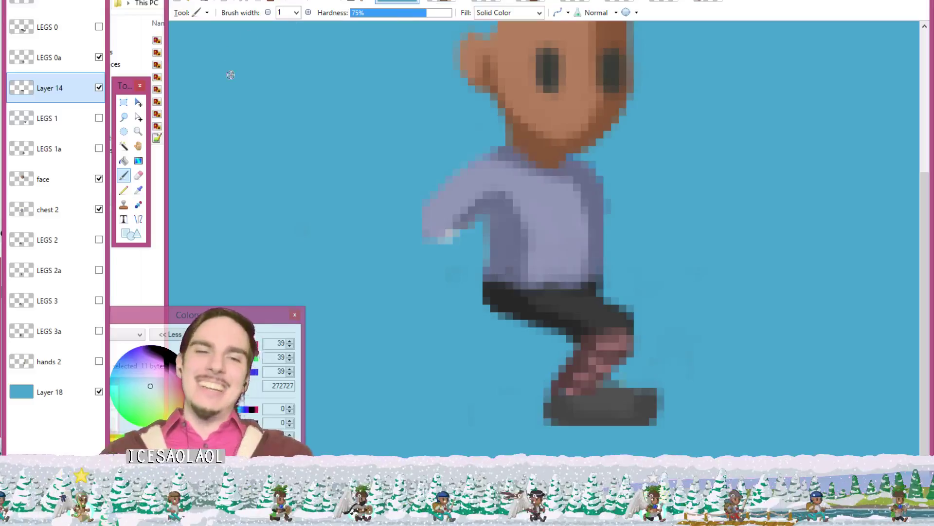
Step: Merge the LEGS 0a boot down into Layer 14 and rename the merged layer LEGS 0a
click(51, 57)
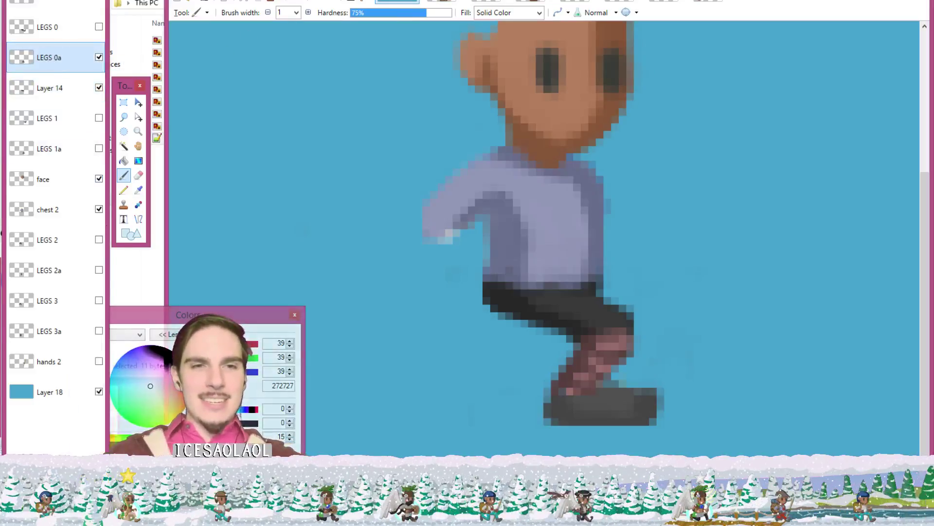
key(ctrl+m)
double_click(81, 67)
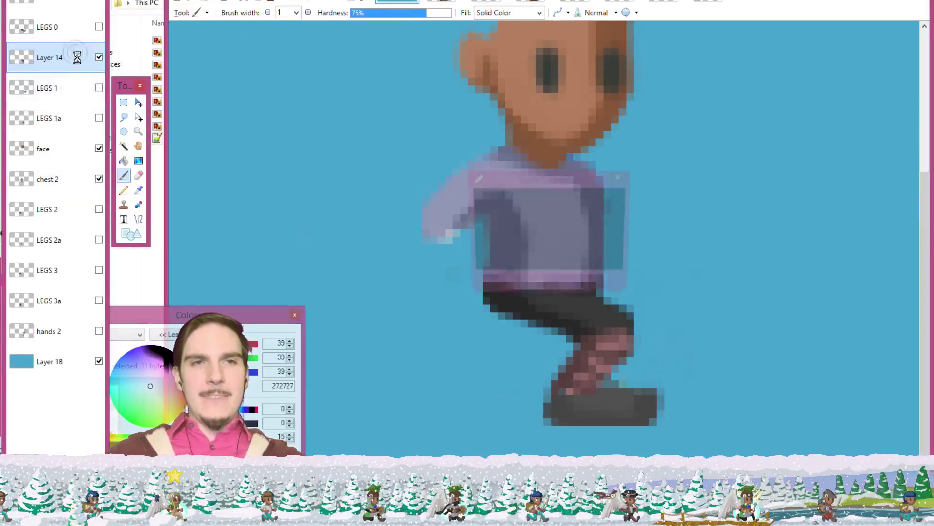
text(LEGS)
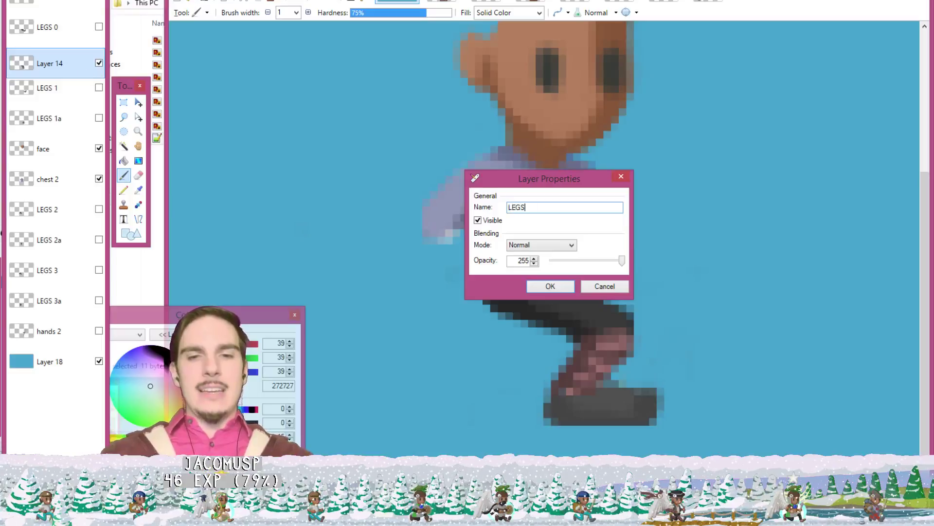
text( 0a)
key(Return)
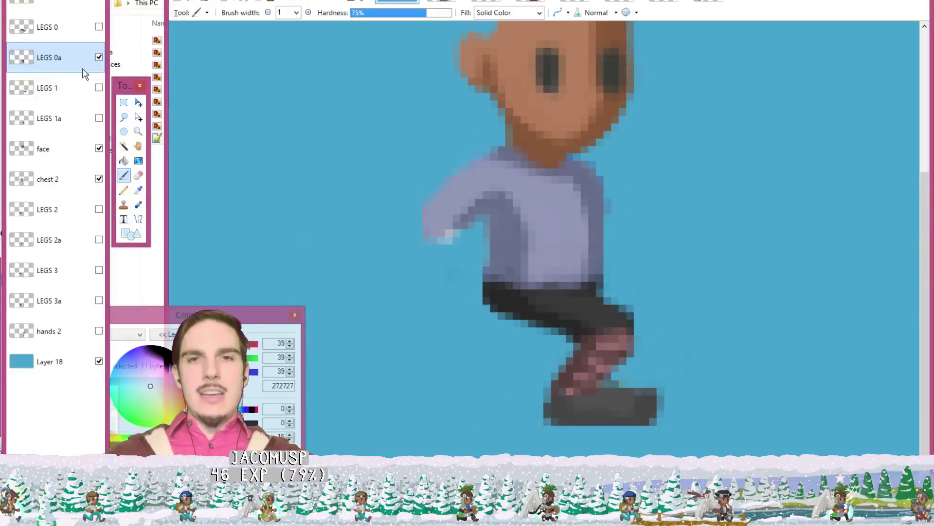
Step: Copy the image of trousers with one leg stretched forward, and show LEGS 1 instead of LEGS 0a in the character drawing
click(441, 1)
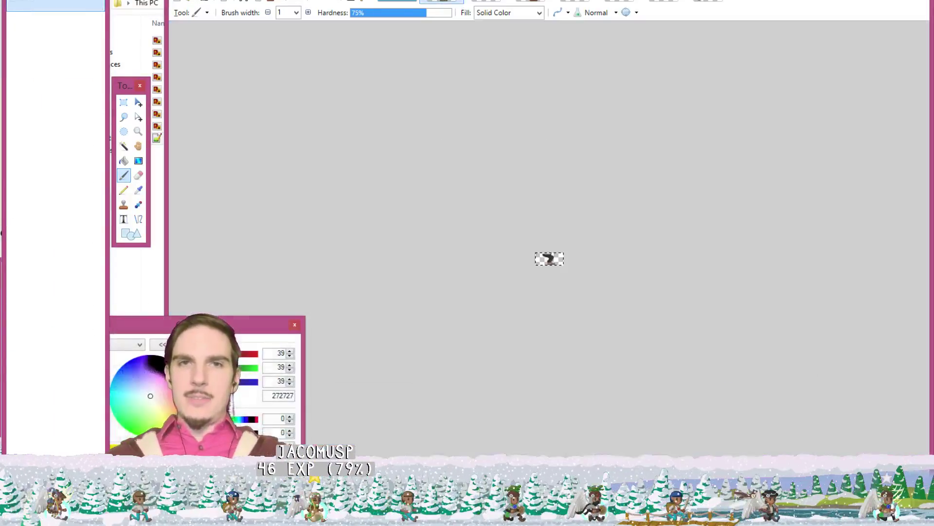
key(ctrl+b)
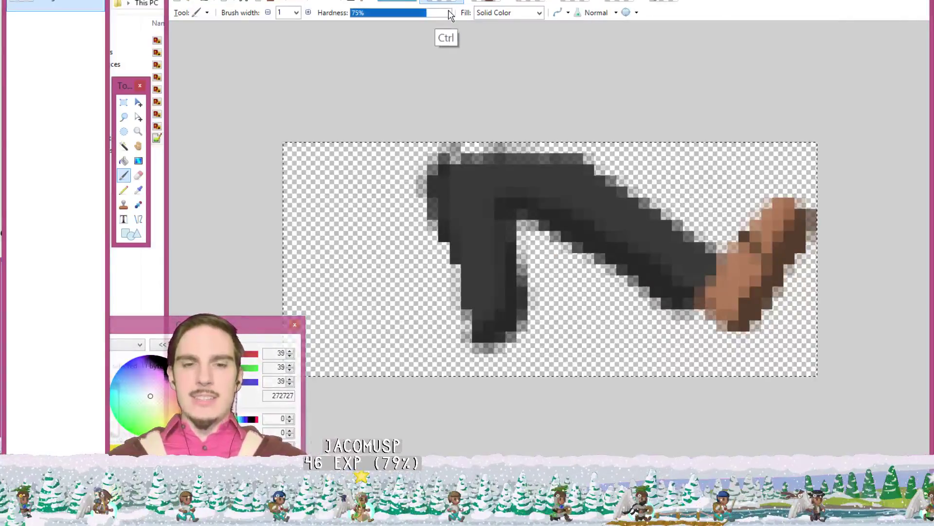
key(ctrl+shift+Tab)
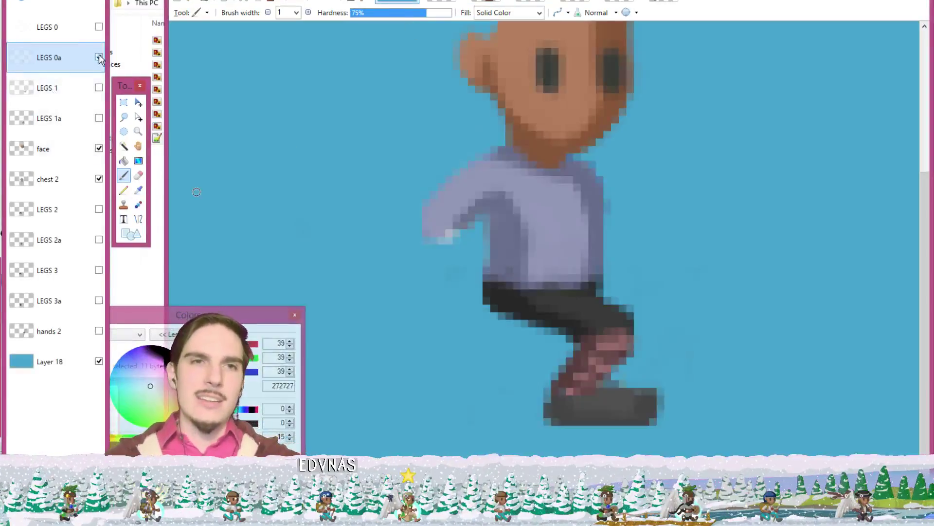
click(98, 88)
click(99, 89)
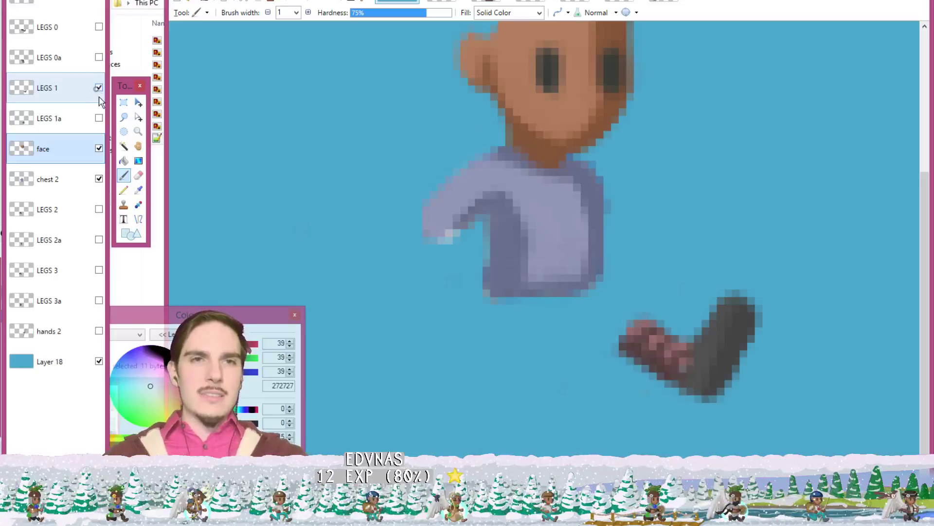
Step: Paste the trousers onto a new layer above face, lining the waist up with the shirt hem and the front leg with the boot
key(ctrl+v)
key(ctrl+z)
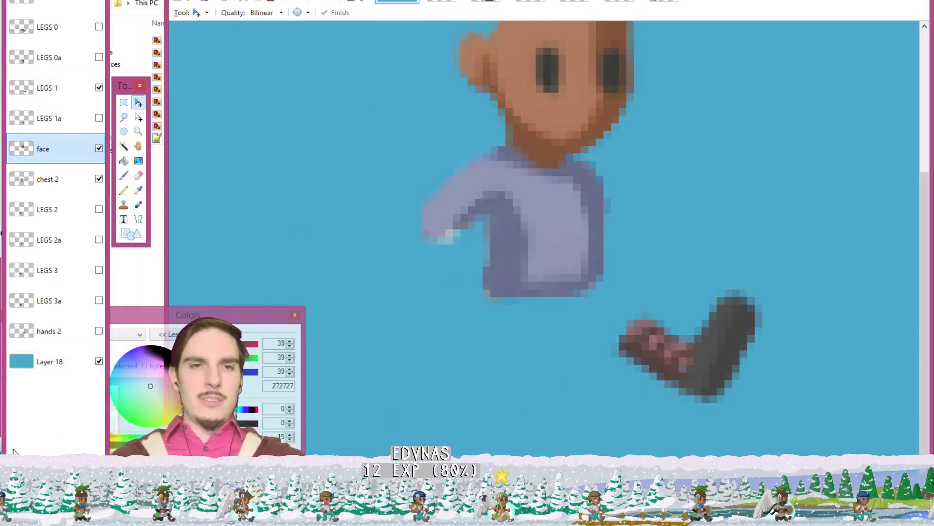
key(ctrl+shift+n)
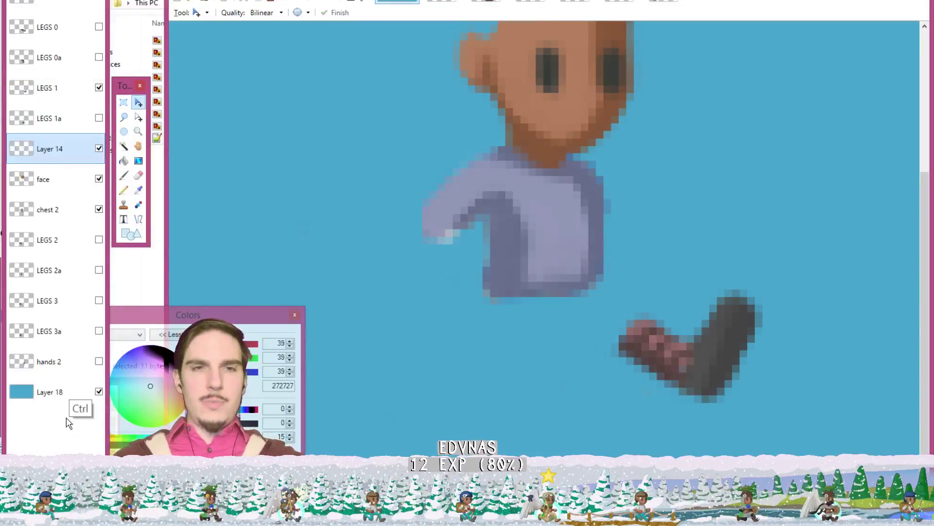
key(ctrl+v)
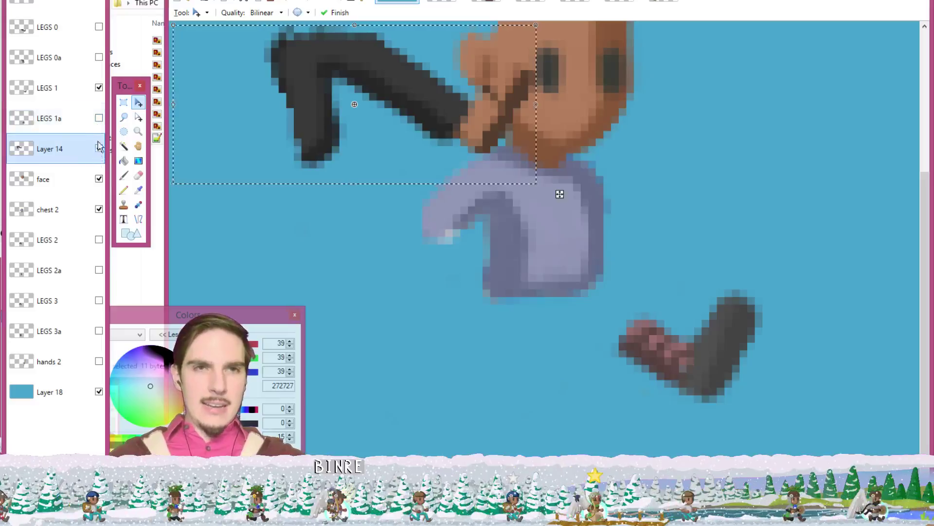
drag(559, 192, 776, 438)
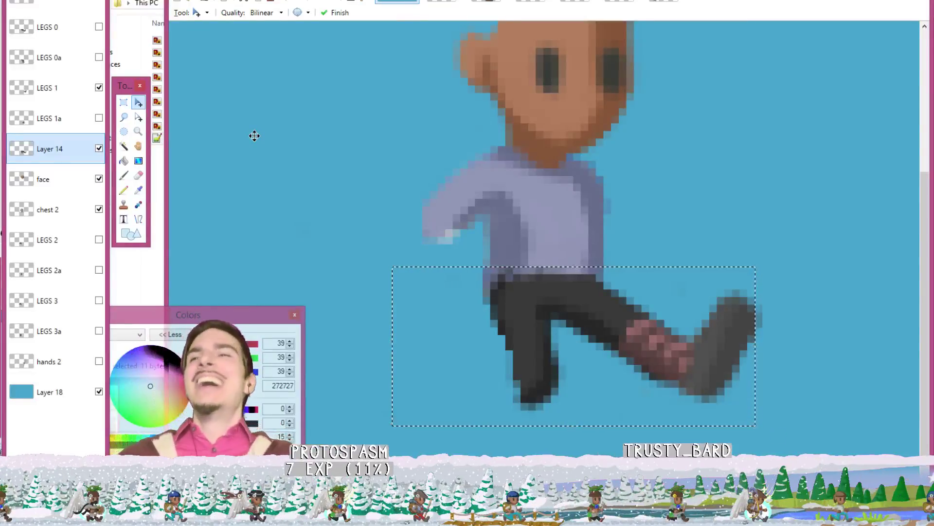
key(ctrl+d)
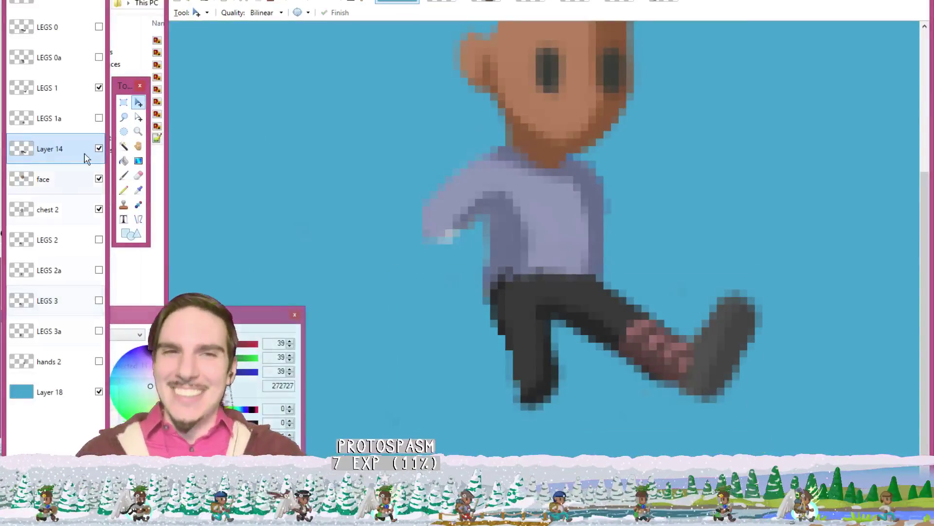
Step: Lasso the bare foot of the trousers around the LEGS 1 boot on Layer 14, clear that area and deselect
click(124, 117)
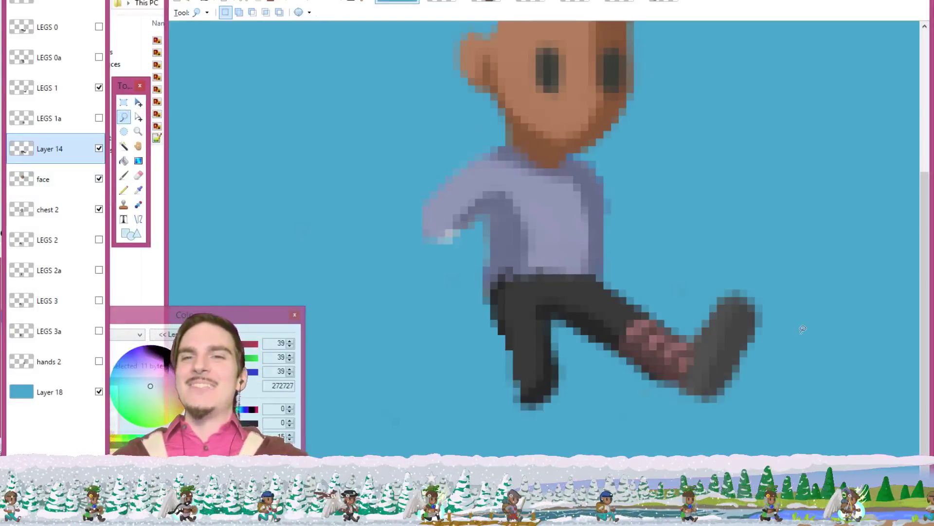
mouse_move(770, 298)
mouse_down()
mouse_move(774, 335)
mouse_move(667, 341)
mouse_move(631, 355)
mouse_move(625, 384)
mouse_move(691, 441)
mouse_move(798, 404)
mouse_move(808, 391)
mouse_up()
click(821, 348)
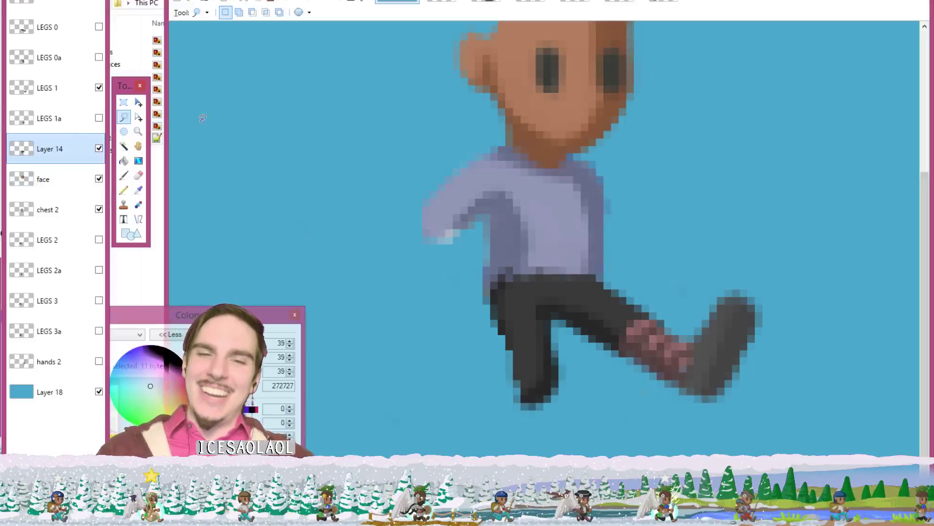
Step: Brush dark grey (272727) onto the back corner of the trousers' waist on Layer 14, and sample the lighter grey 393939 for the brush
key(k)
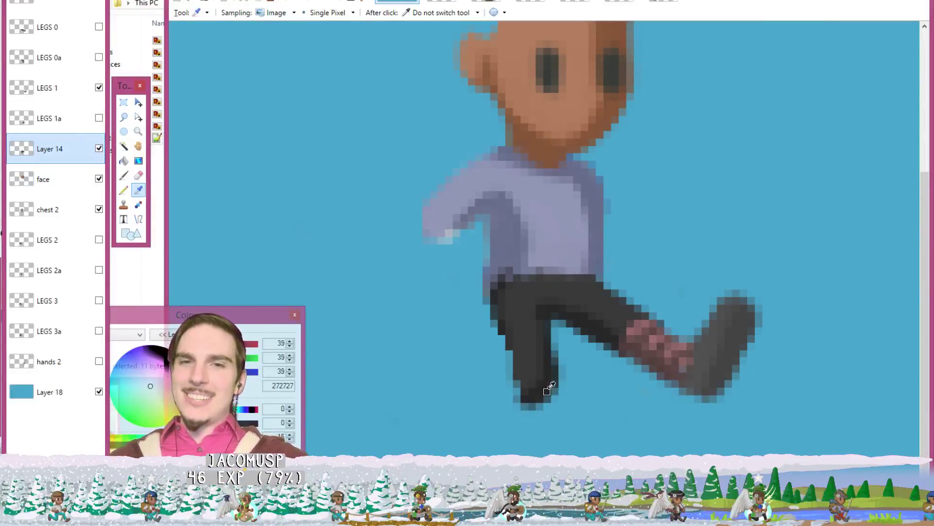
key(b)
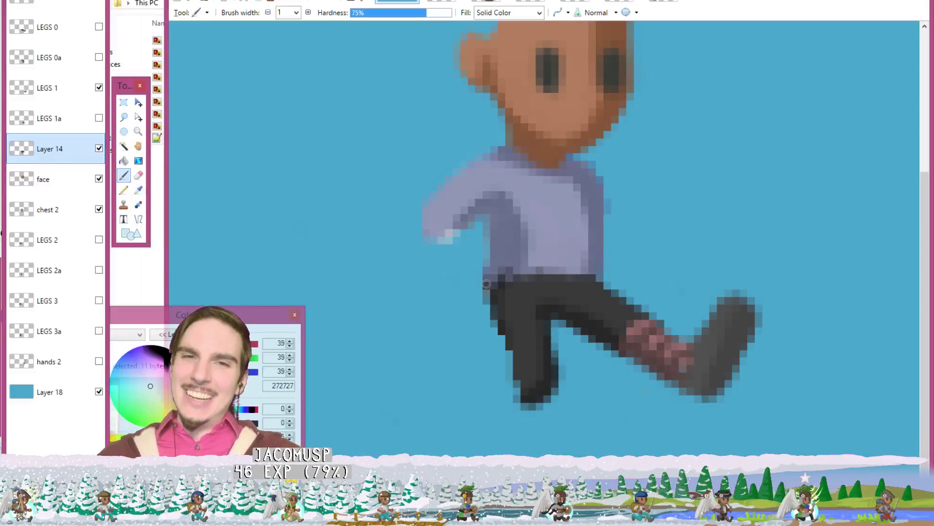
mouse_move(486, 284)
mouse_down()
mouse_move(492, 317)
mouse_move(492, 291)
mouse_up()
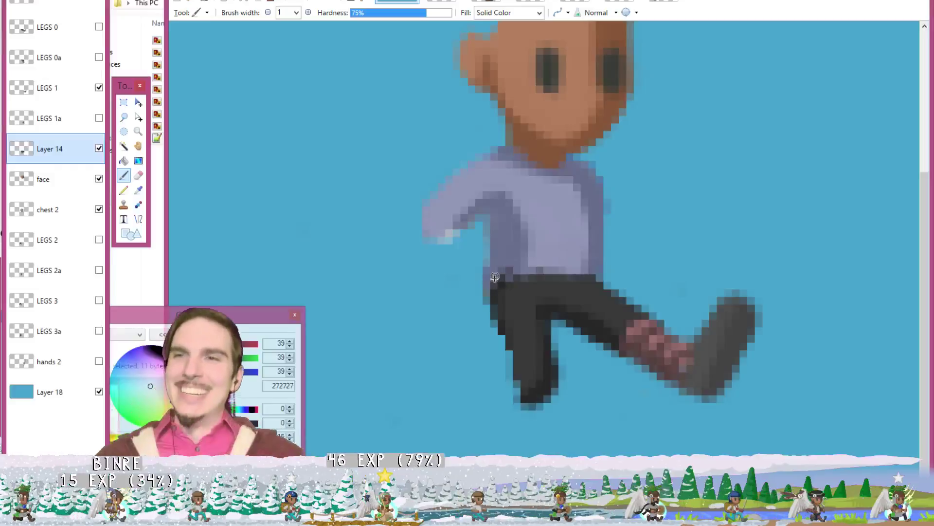
mouse_move(490, 279)
mouse_down()
mouse_move(492, 306)
mouse_move(492, 279)
mouse_up()
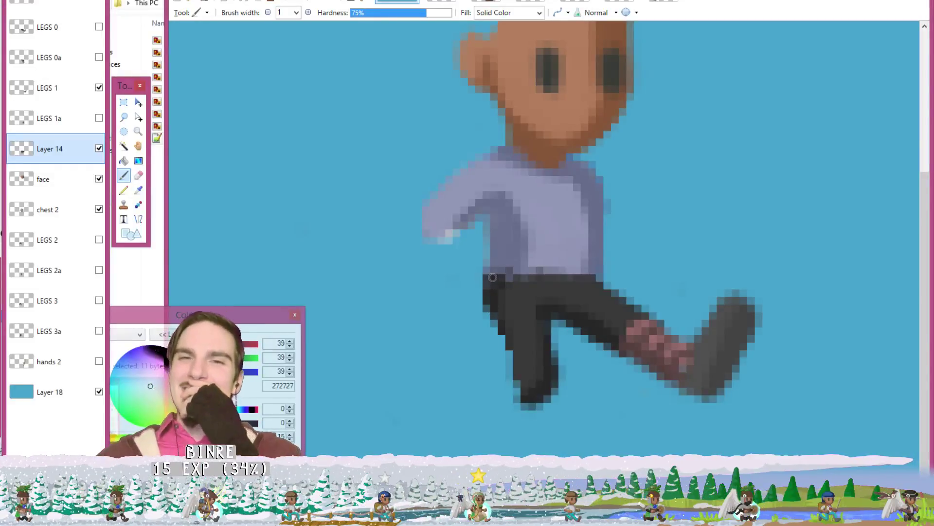
key(k)
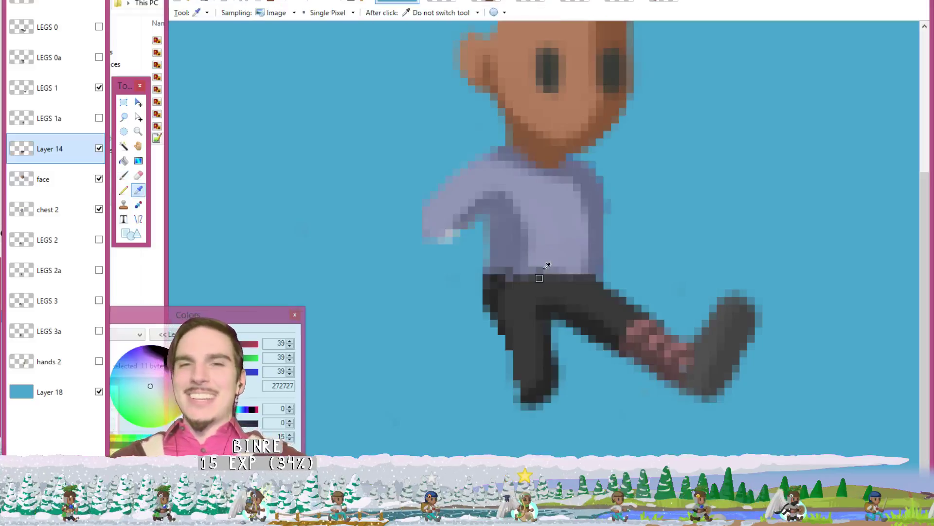
click(530, 285)
key(b)
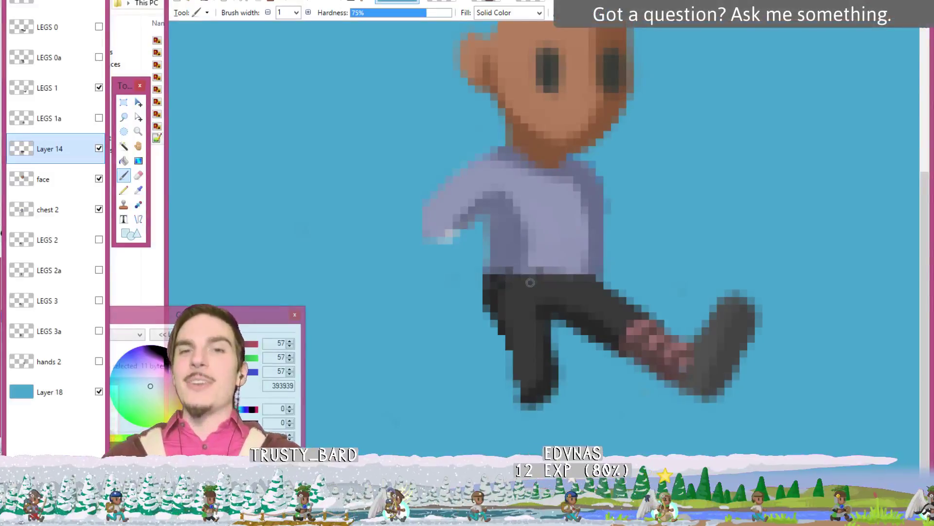
Step: Switch to File Explorer, go to the jrne/test/log folder and open log_1428415784.txt
click(164, 47)
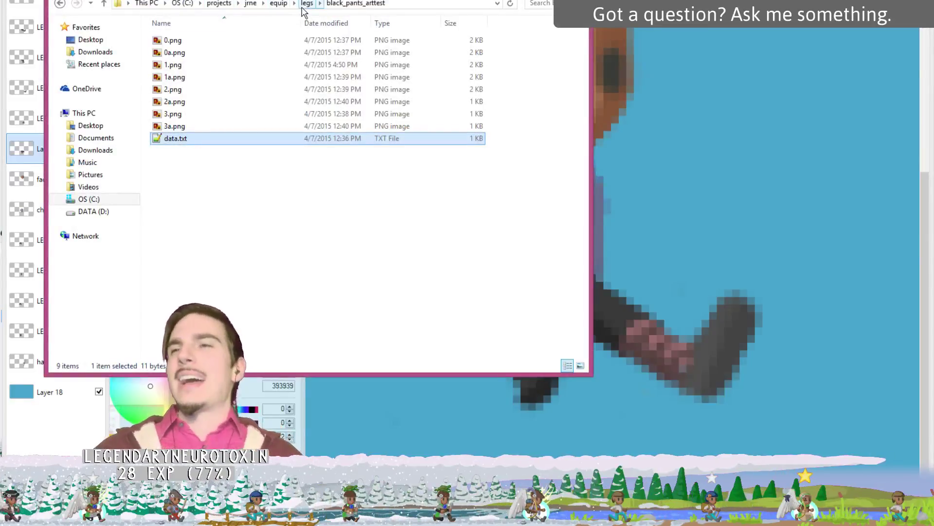
click(251, 4)
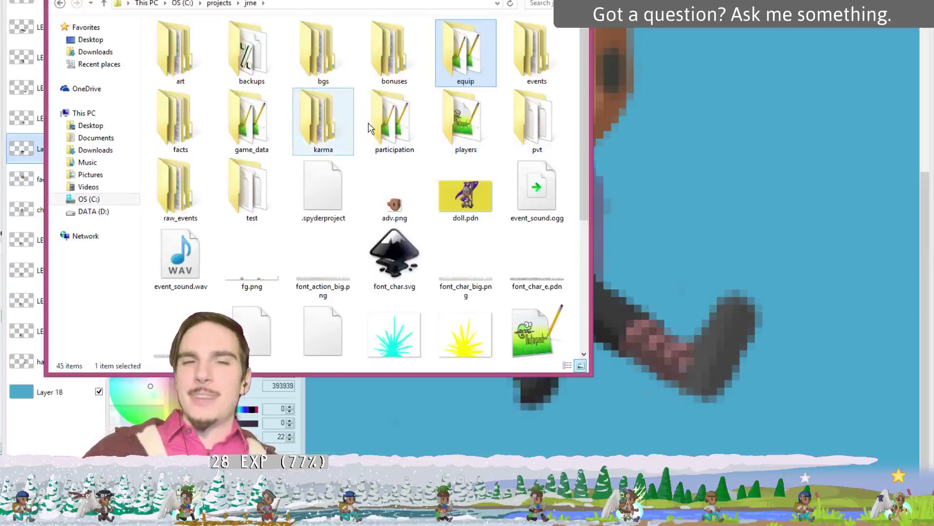
double_click(244, 195)
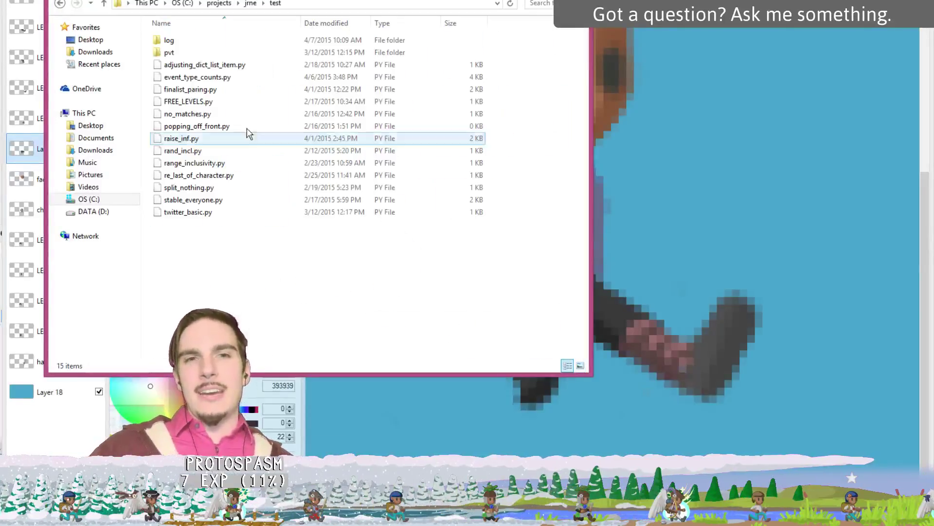
double_click(192, 41)
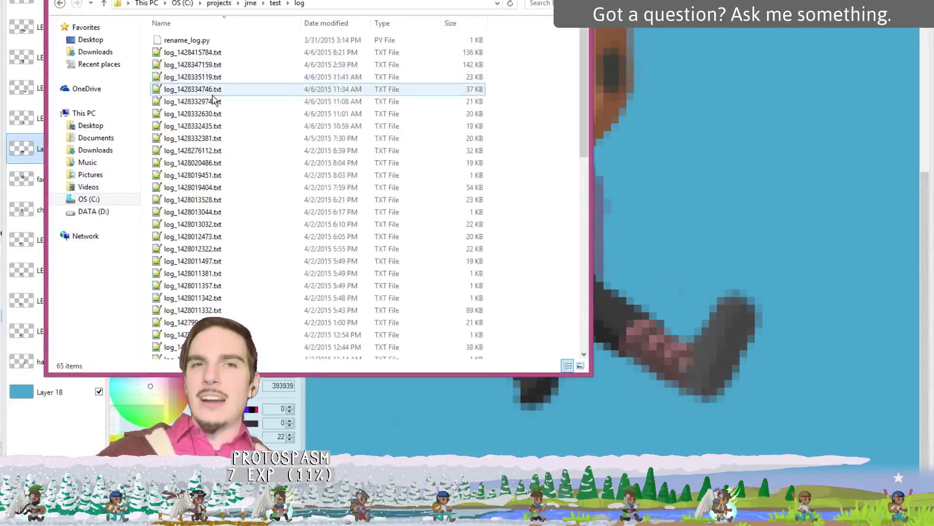
scroll(253, 136, down, 2)
scroll(250, 134, down, 3)
scroll(253, 137, up, 5)
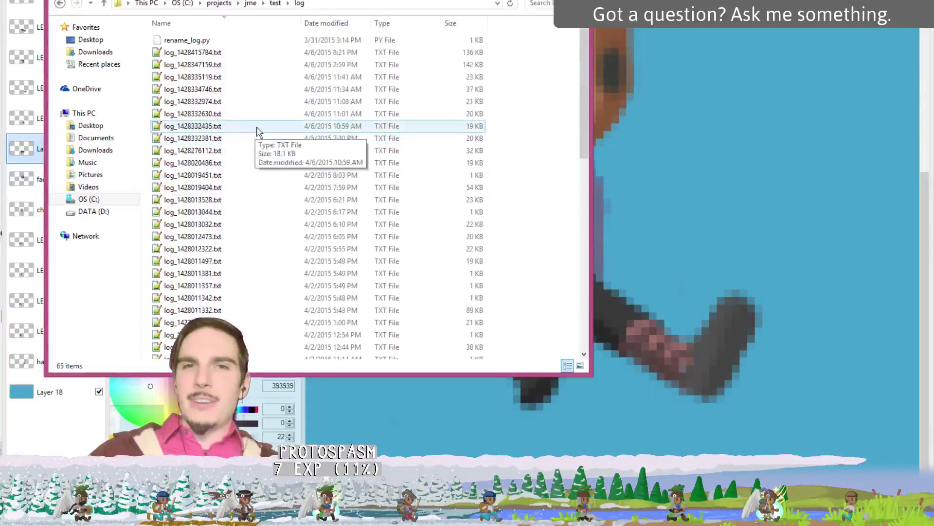
double_click(216, 52)
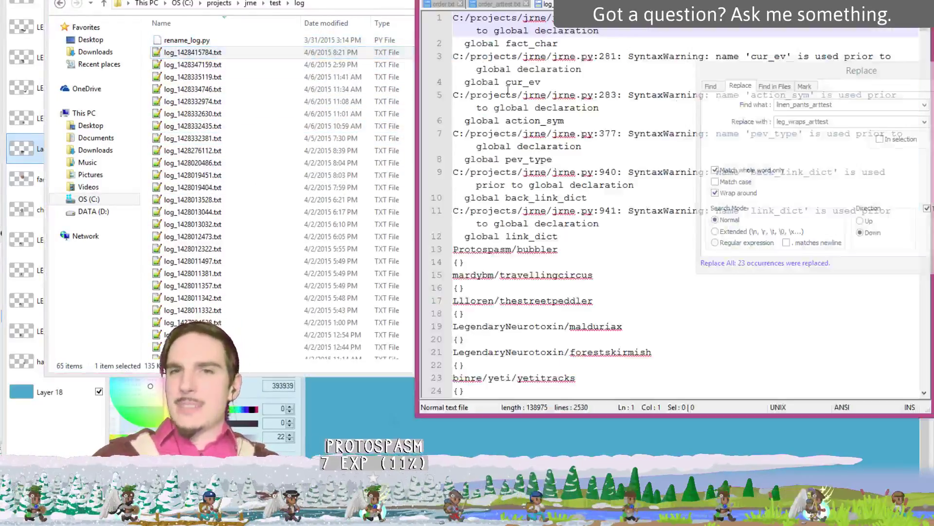
Step: Move and widen the Notepad++ window and search the log for "ox"
drag(774, 0, 377, 4)
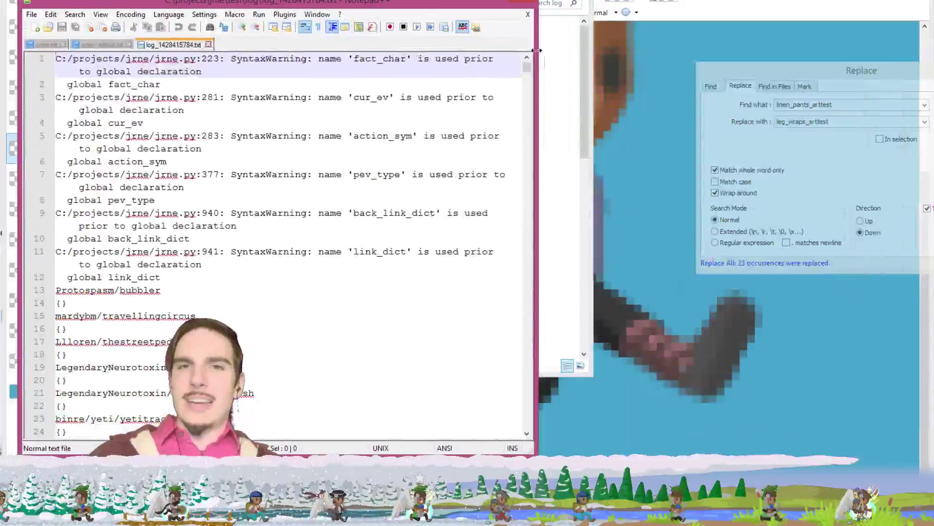
drag(537, 66, 858, 81)
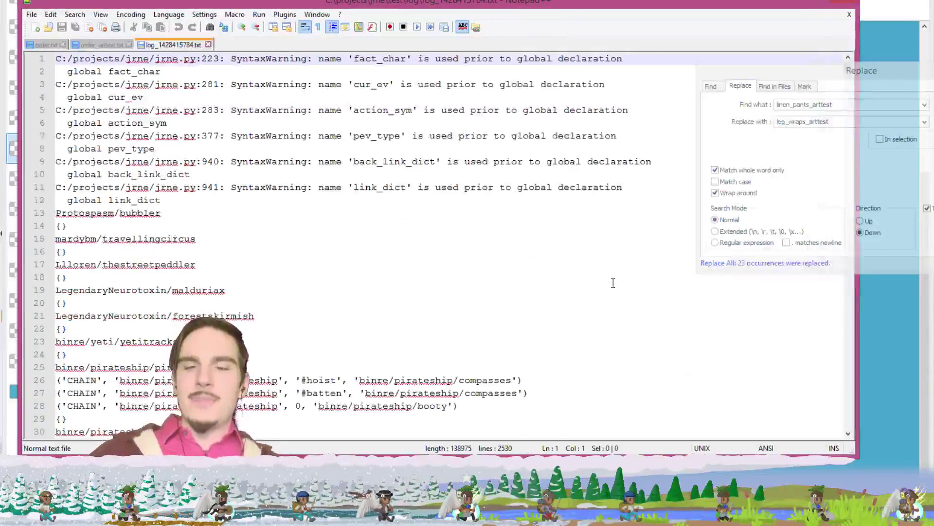
scroll(613, 283, down, 7)
click(488, 274)
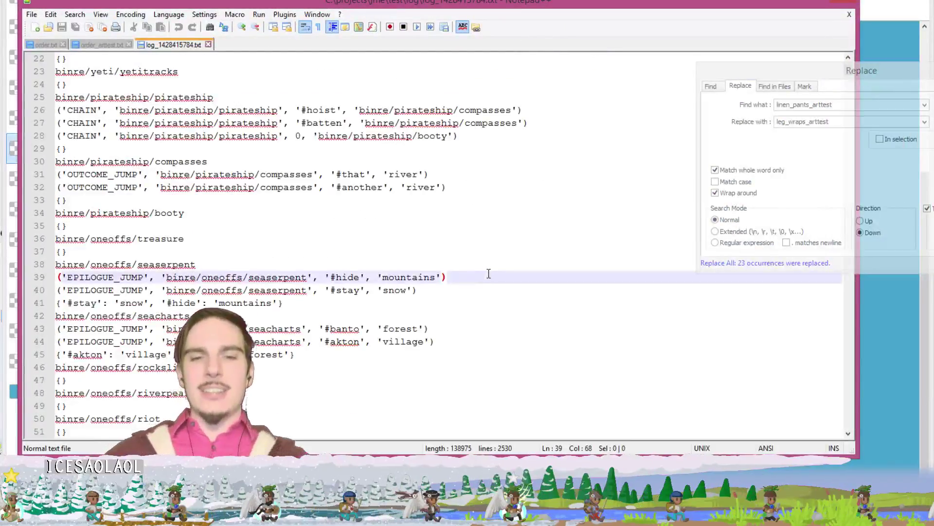
key(ctrl+f)
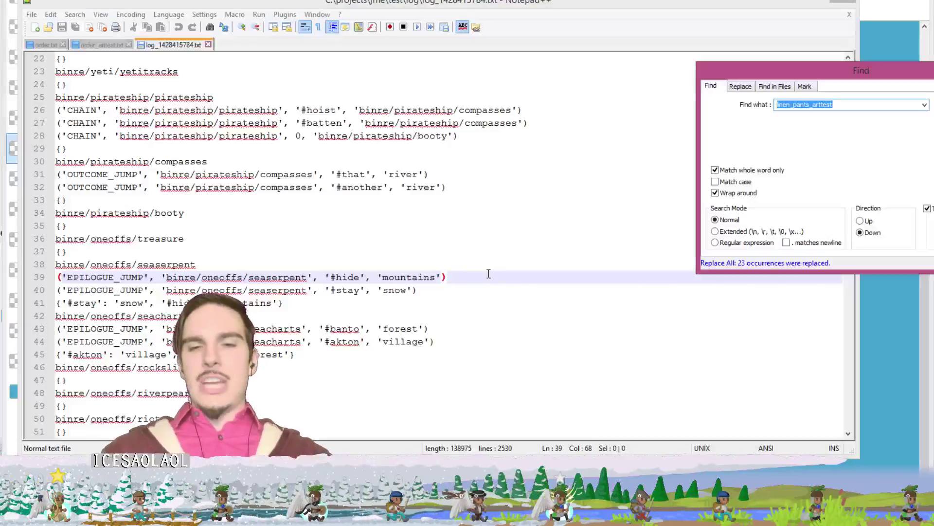
text(p)
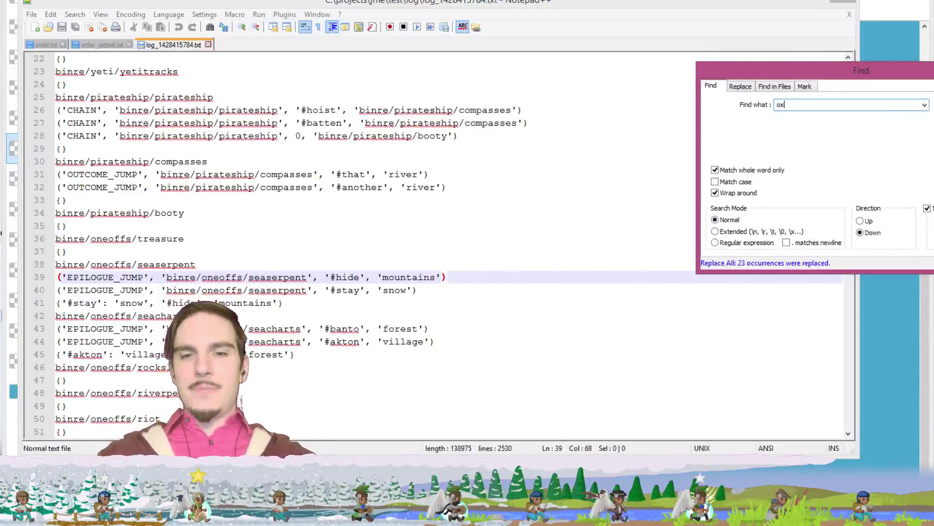
key(Return)
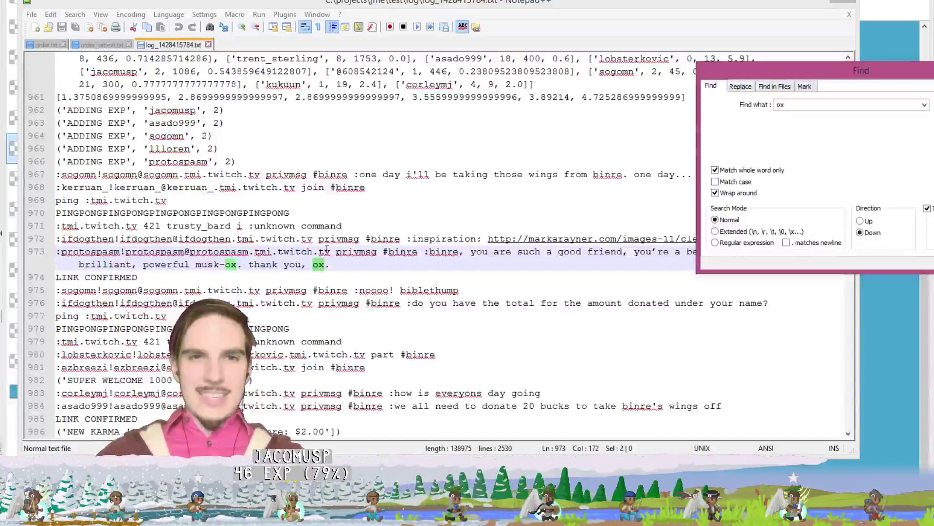
Step: Examine the chat message containing "musk-ox" and move the Find dialog away from its text
drag(325, 264, 468, 255)
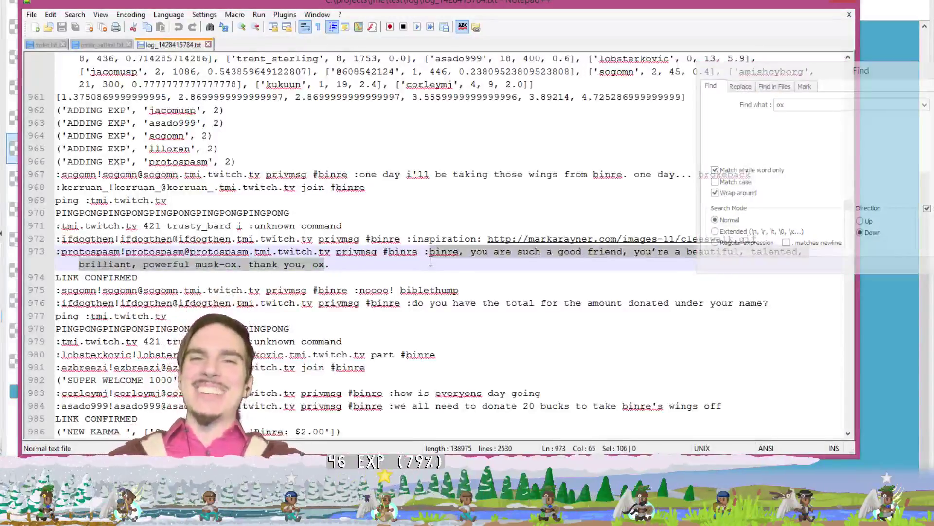
key(End)
drag(802, 84, 844, 4)
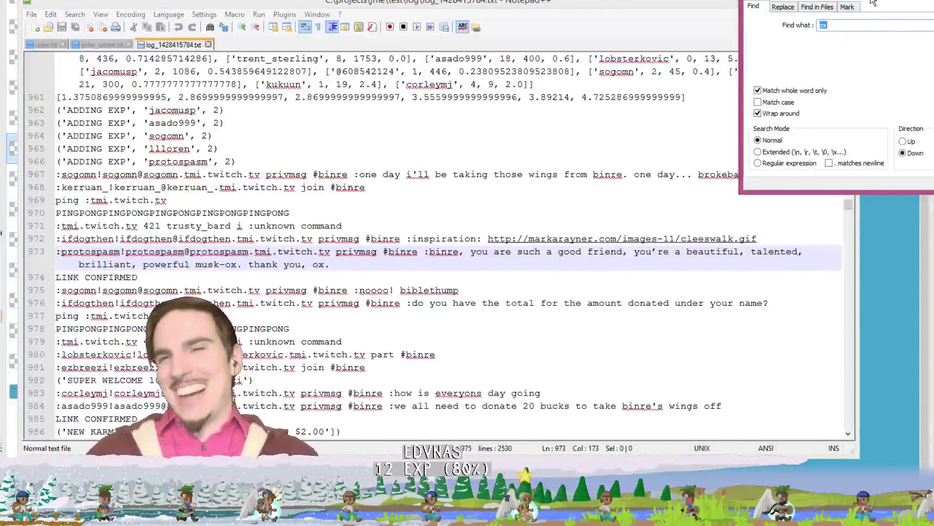
drag(874, 4, 853, 136)
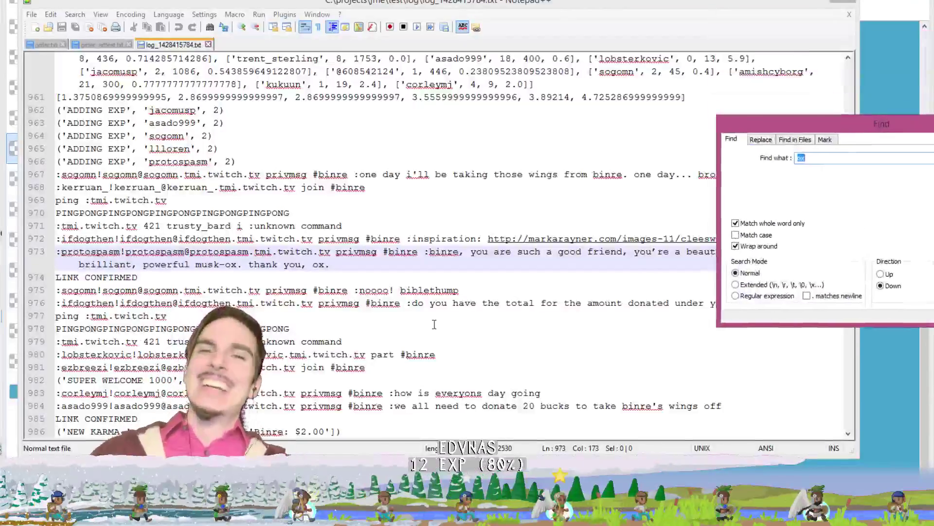
click(392, 276)
Step: Close log_1428415784.txt and put away Notepad++ and File Explorer to return to the character drawing in paint.net
click(209, 44)
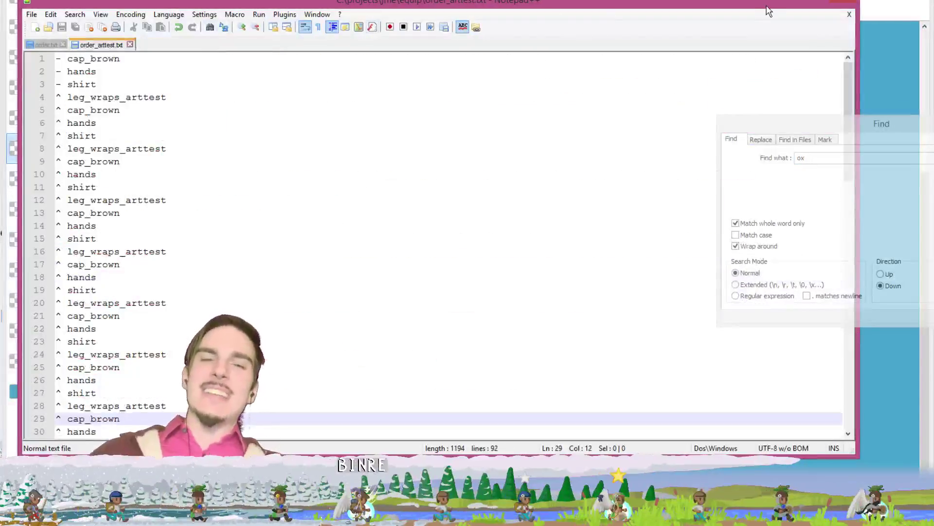
click(804, 3)
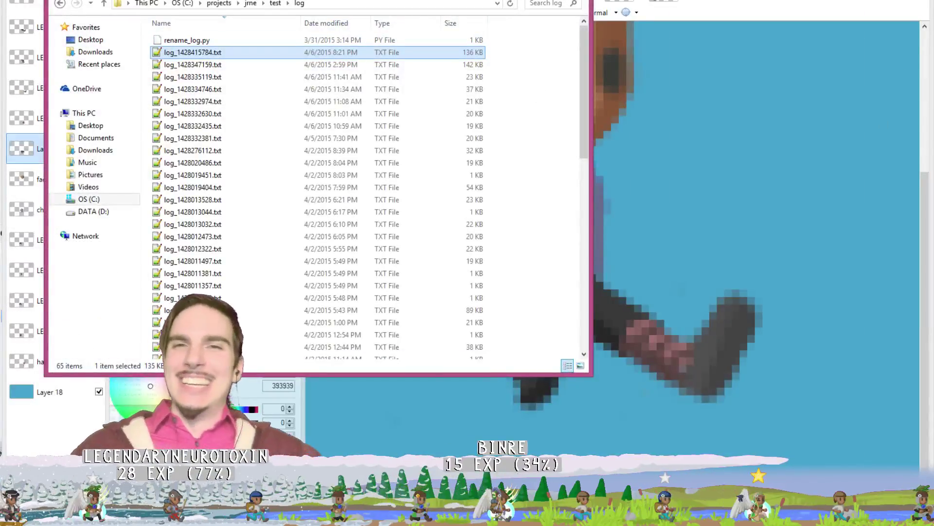
key(alt+F4)
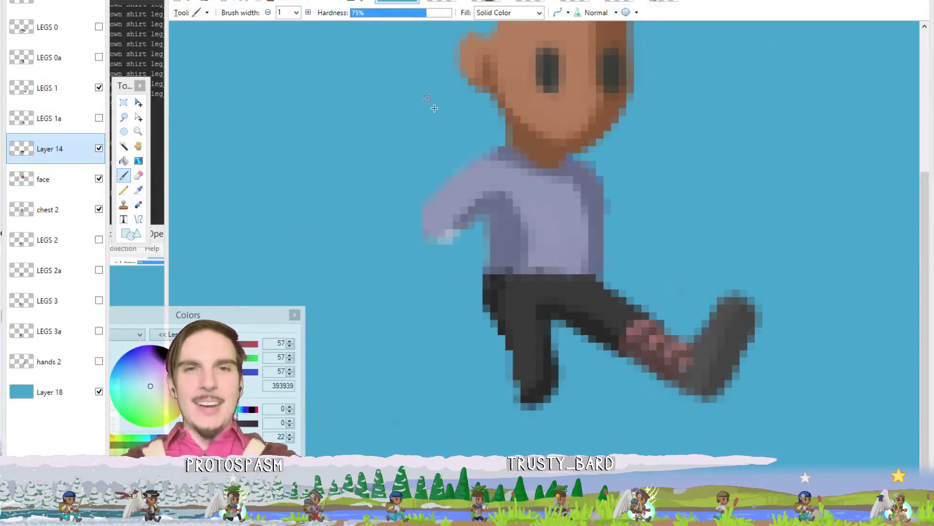
Step: Compare with the source trouser image, touch up the trouser waistline on Layer 14 using sampled greys 262626 and 393939, and save the drawing
key(alt+Tab)
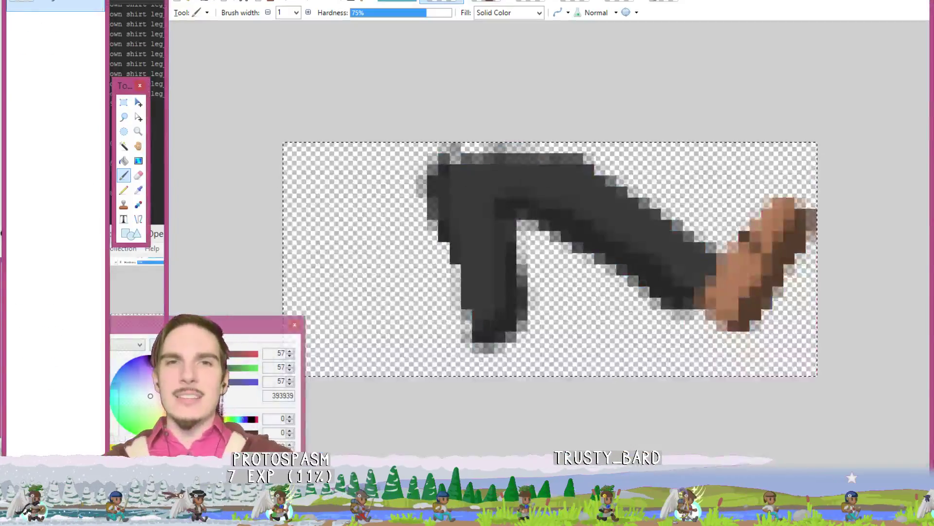
key(ctrl+Tab)
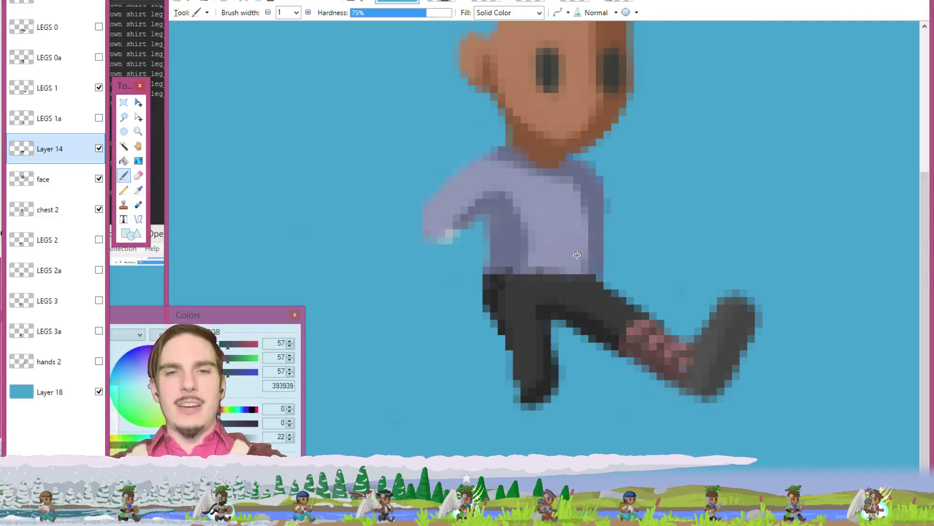
key(e)
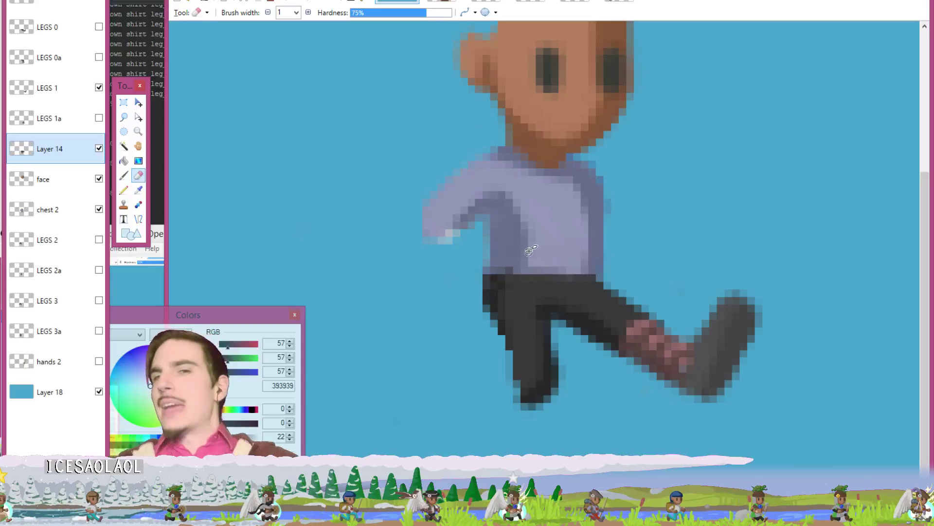
key(h)
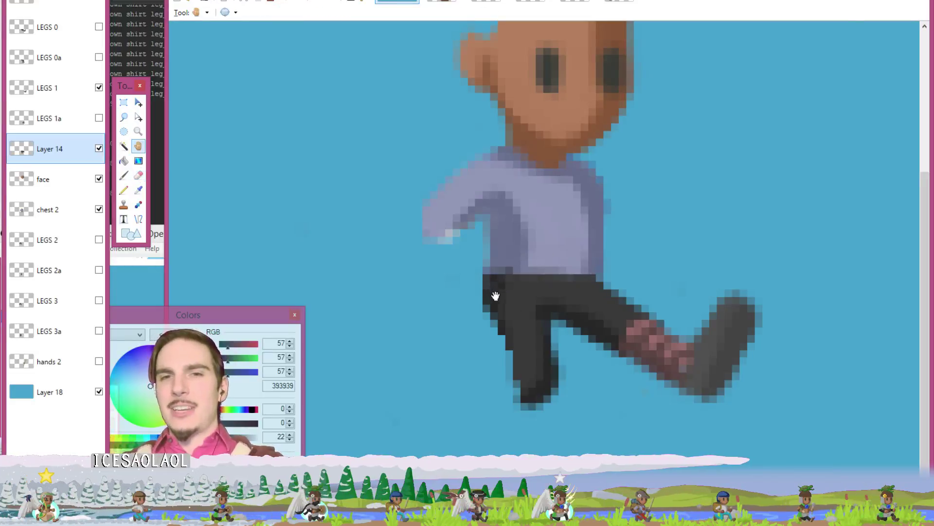
key(k)
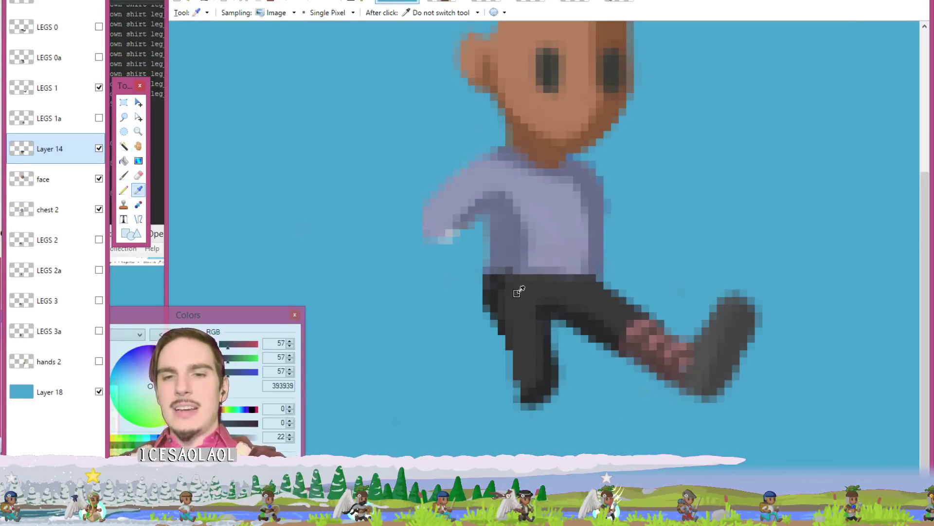
click(495, 290)
key(b)
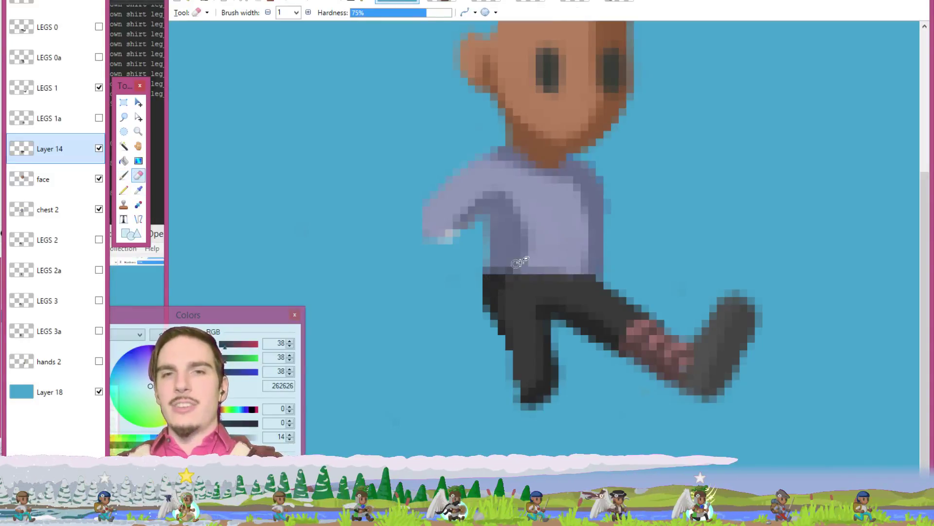
key(e)
key(k)
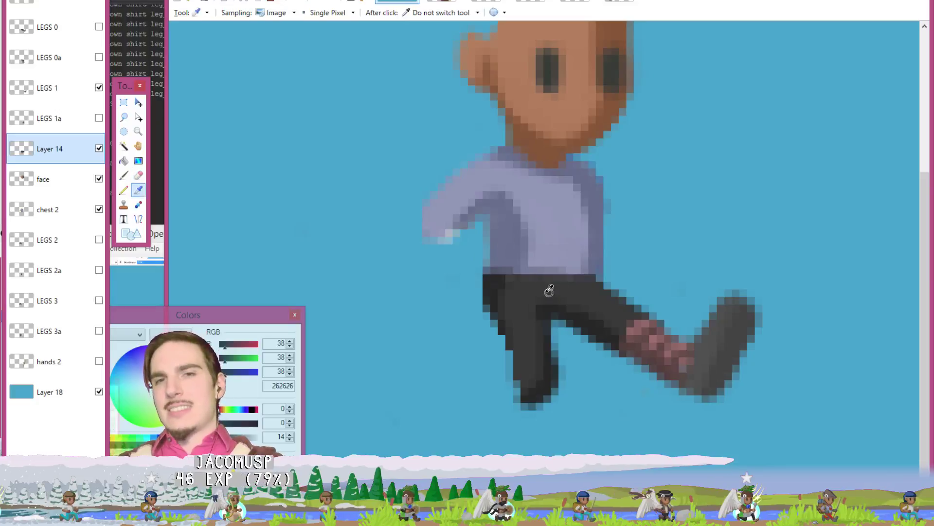
click(543, 283)
key(b)
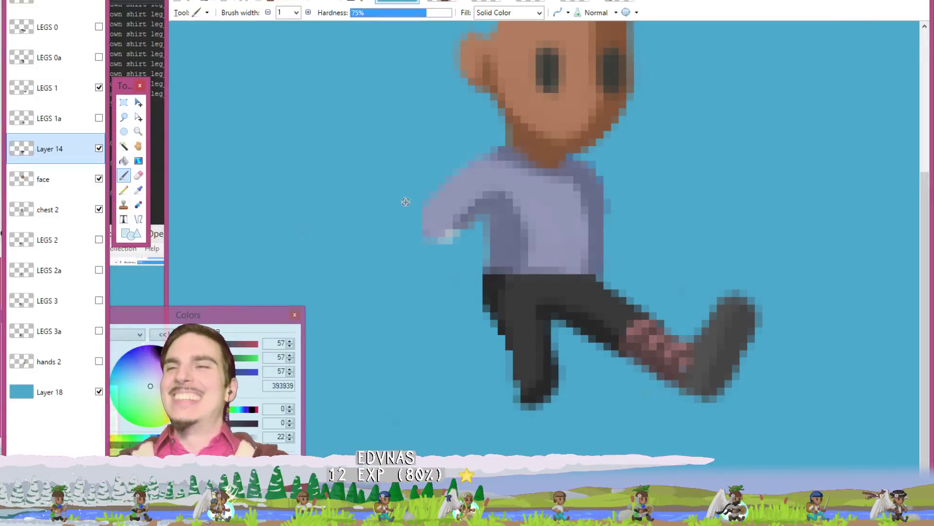
key(ctrl+s)
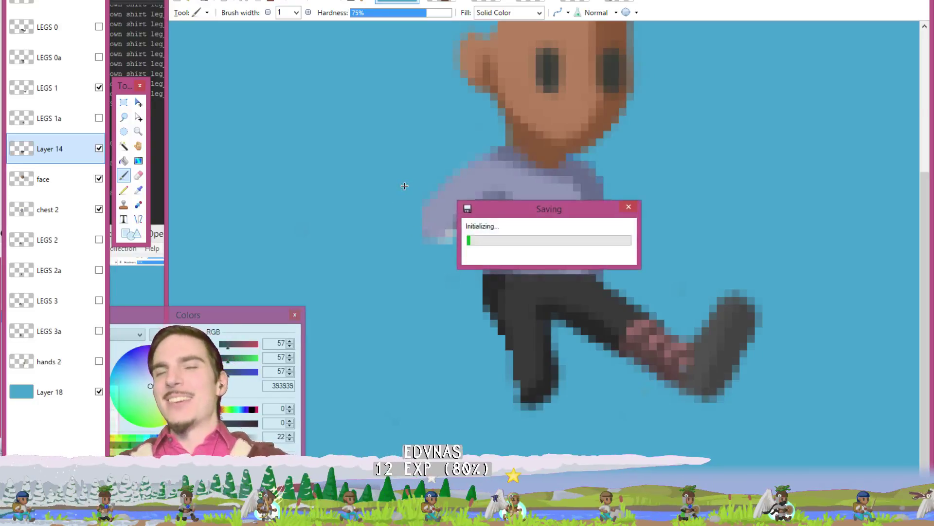
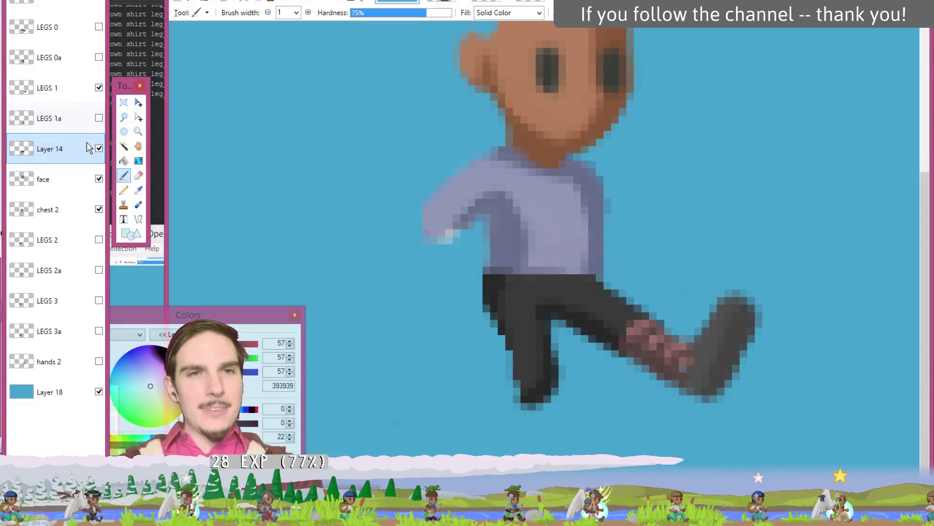
Step: Move Layer 14 directly beneath LEGS 1, check the boot layer's visibility, and merge LEGS 1 down into Layer 14
drag(88, 153, 88, 119)
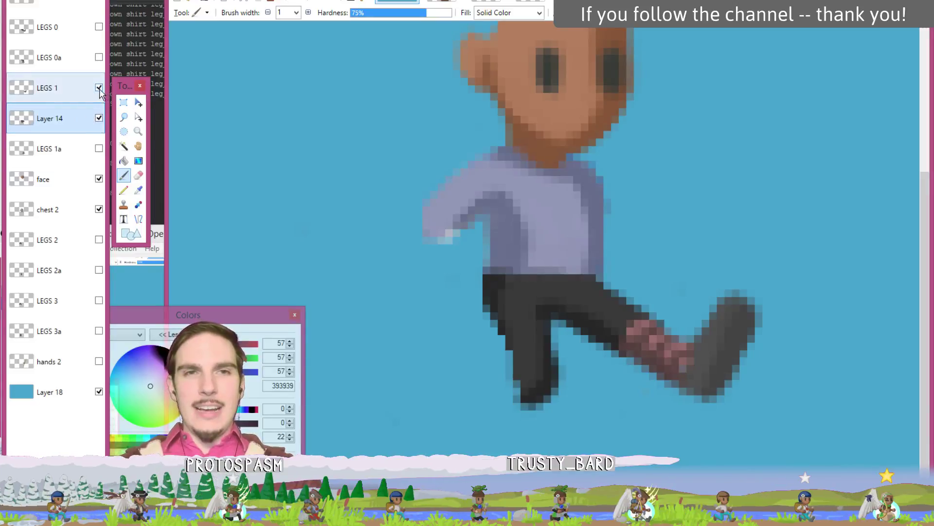
click(99, 88)
click(98, 88)
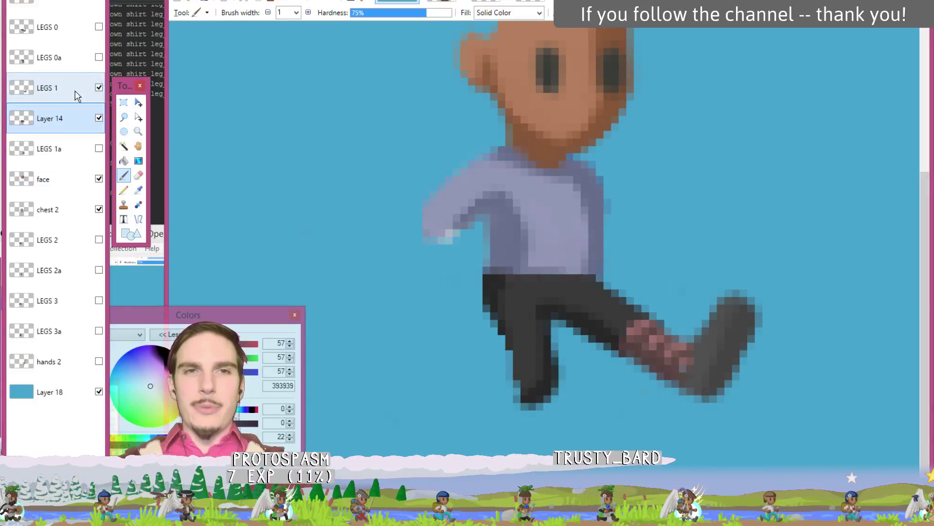
click(76, 91)
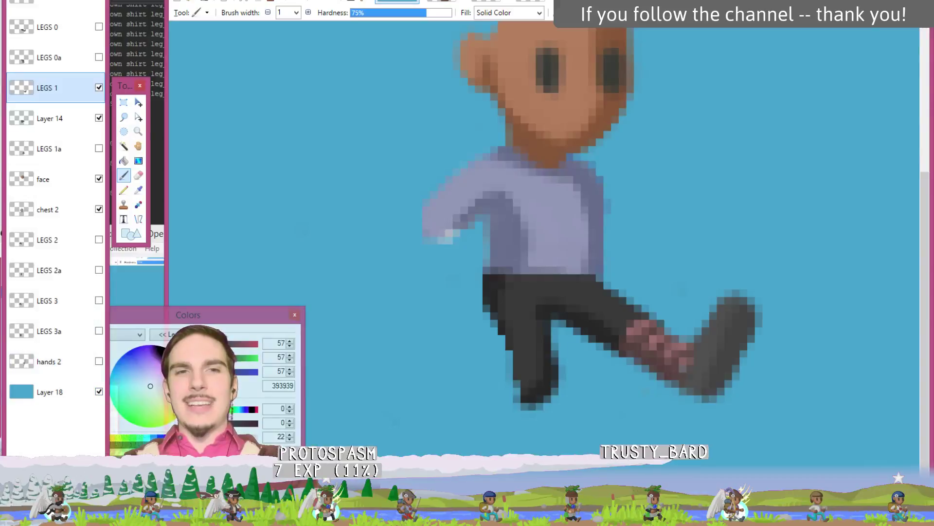
key(ctrl+shift+Delete)
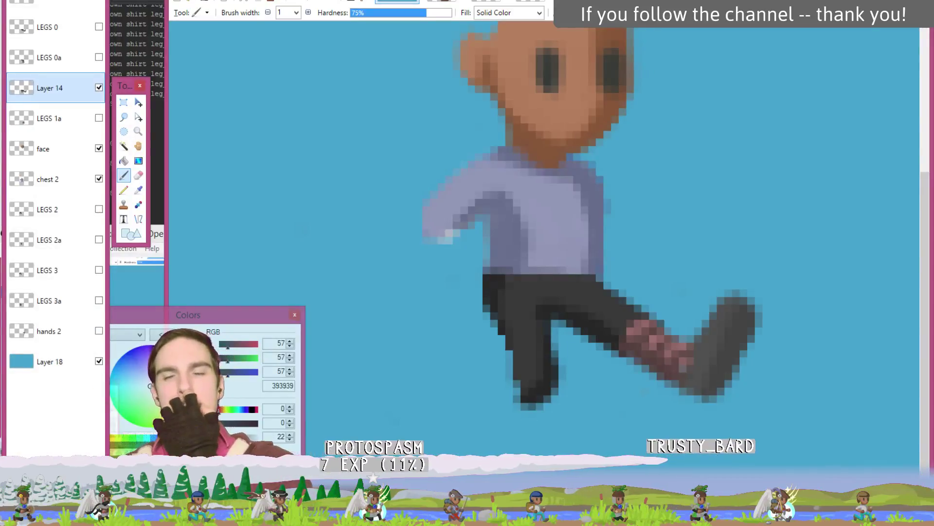
Step: Rename the merged Layer 14 as LEGS 1
double_click(71, 89)
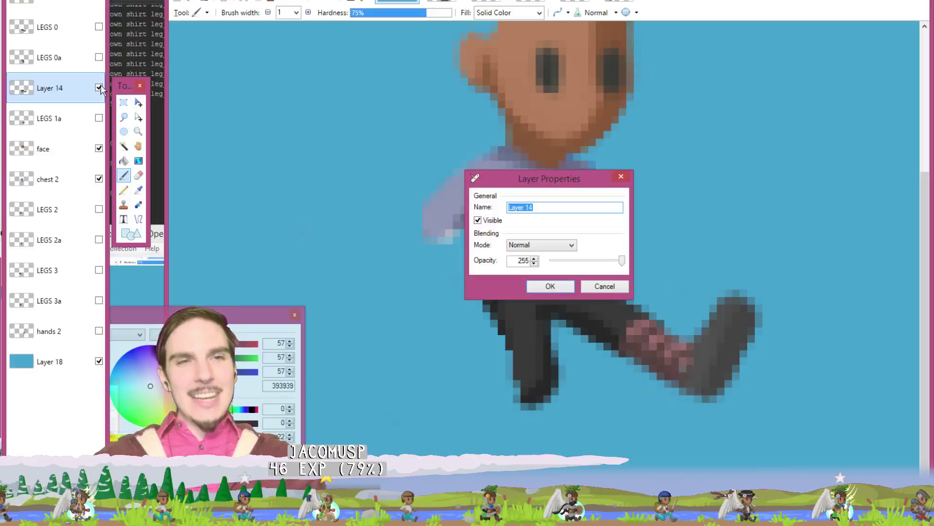
text(LEGS)
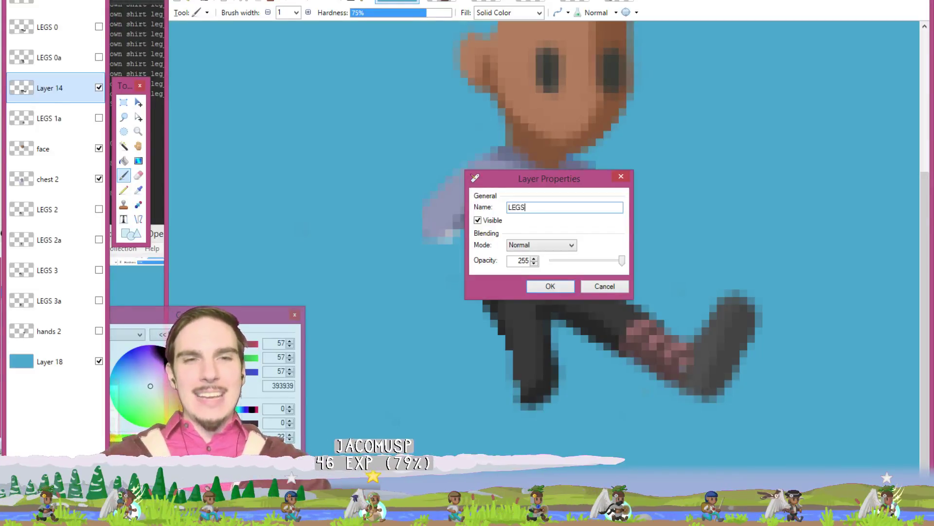
text( 1)
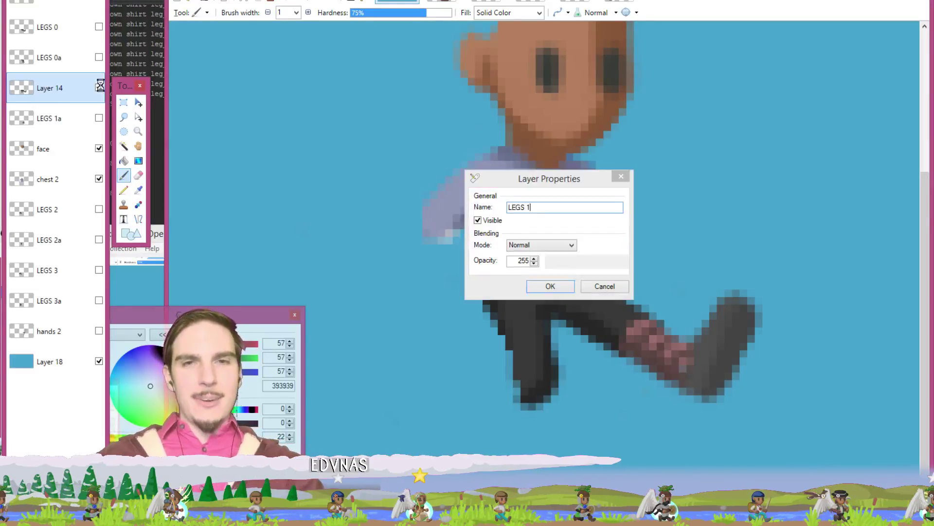
key(Return)
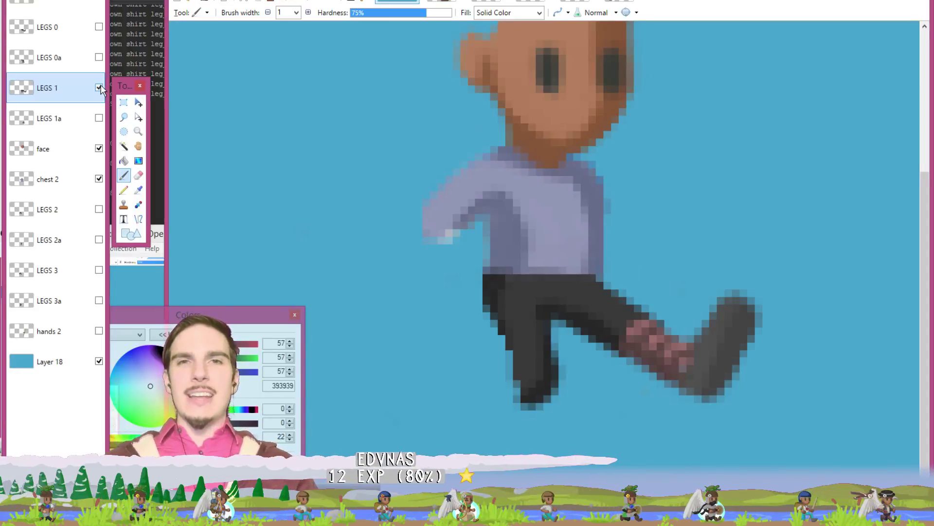
Step: Copy the next trouser image, select LEGS 1a in the character drawing, hide LEGS 1 and show LEGS 1a
click(434, 1)
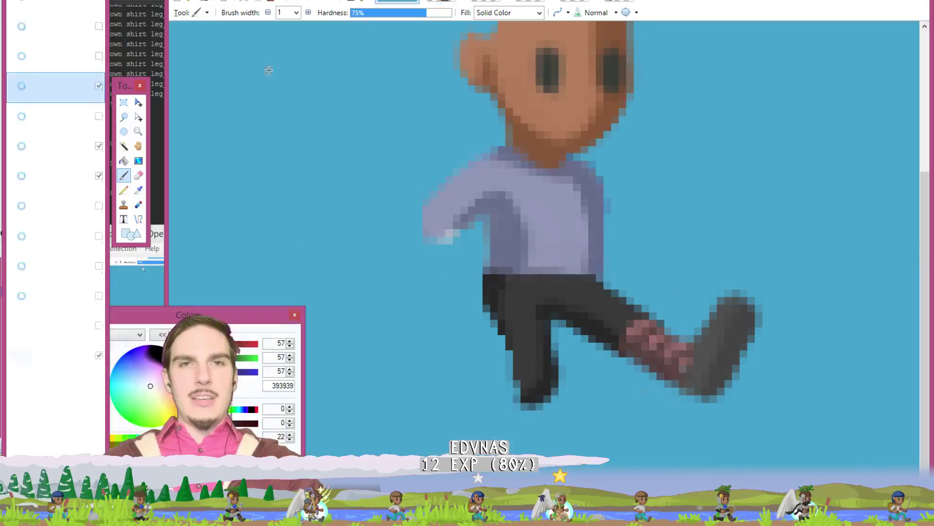
click(78, 119)
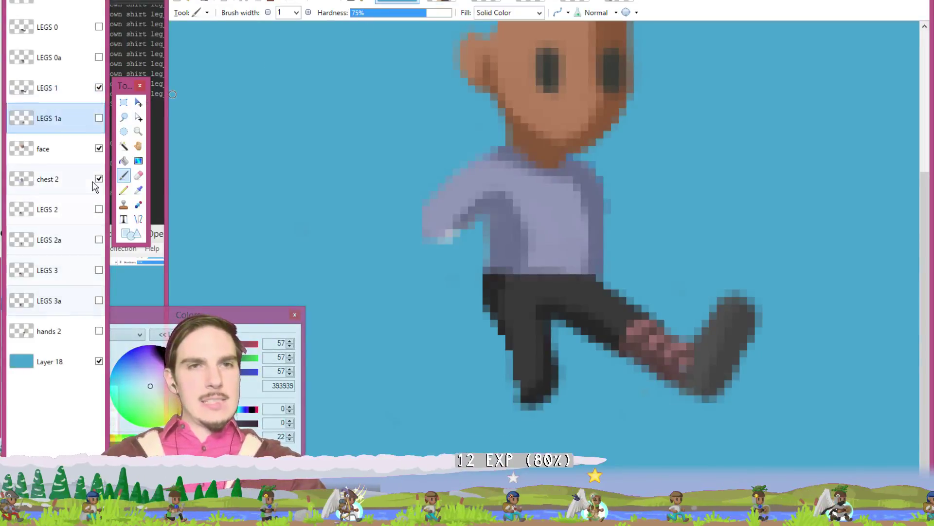
click(98, 87)
click(98, 118)
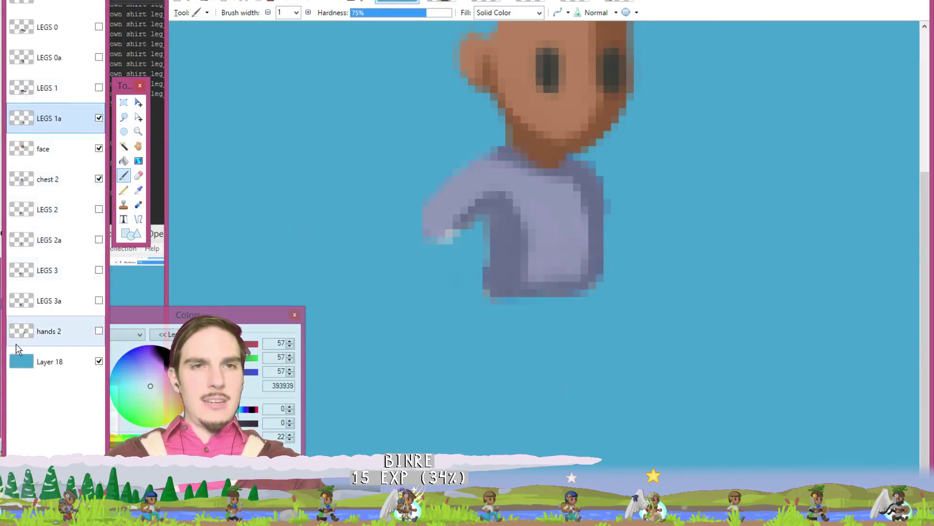
Step: Add a new layer beneath LEGS 1a, paste the copied bent-knee trousers onto it and align them with the shirt and boot
key(ctrl+shift+v)
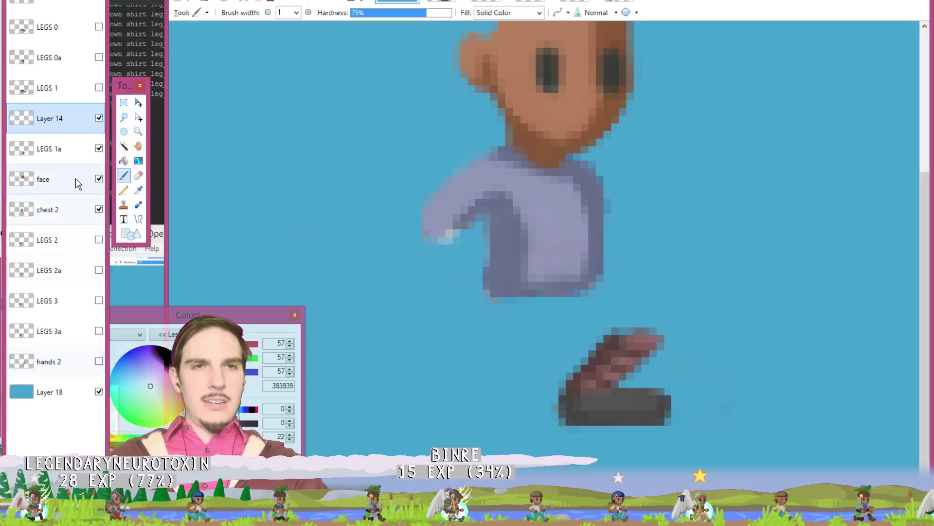
drag(70, 128, 73, 146)
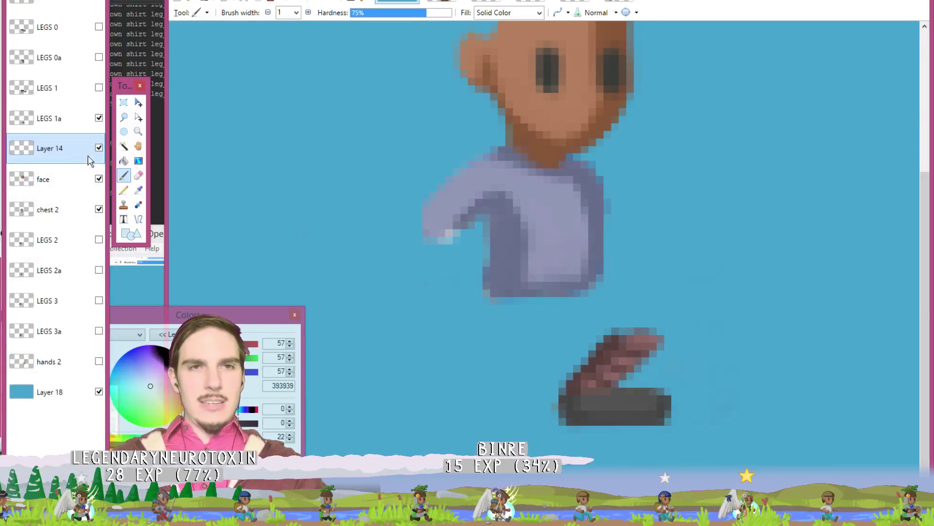
key(ctrl+v)
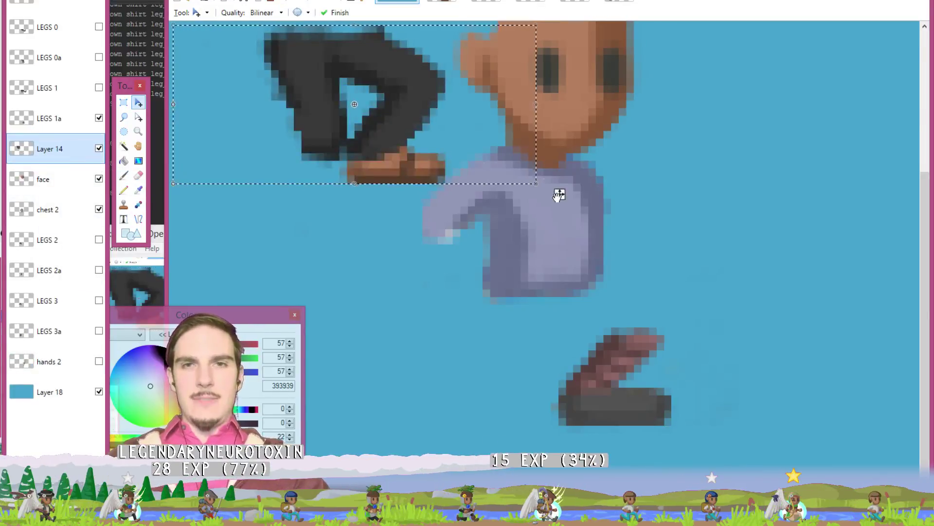
drag(558, 194, 778, 436)
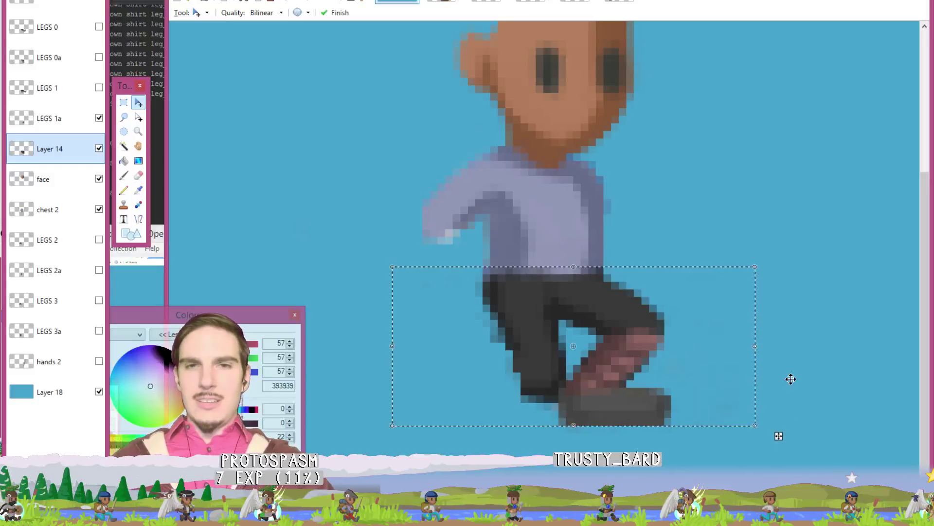
Step: Lasso the pasted bare foot around the boot on Layer 14, clear it and save the drawing
key(e)
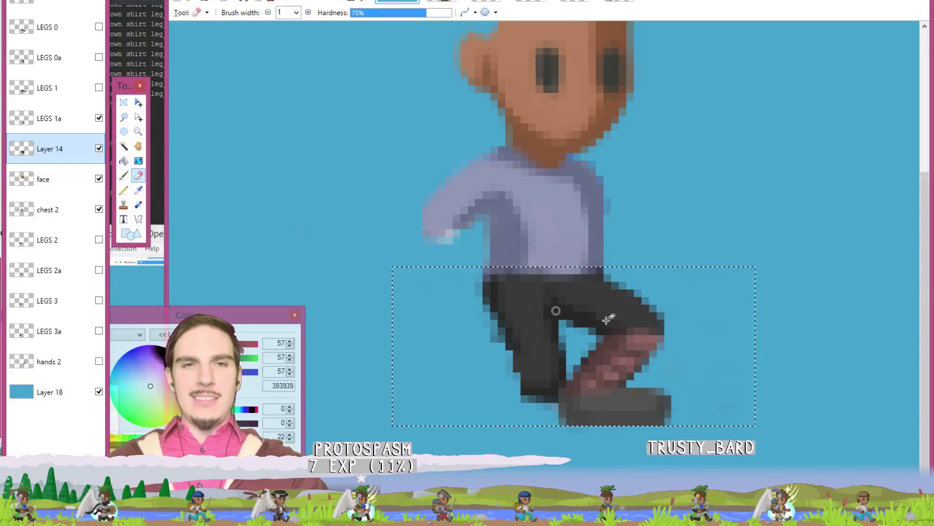
click(124, 117)
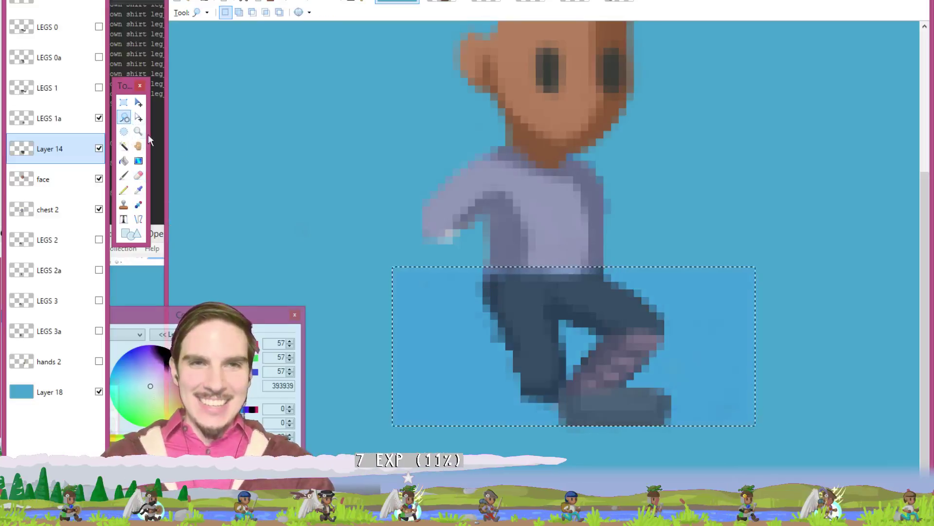
click(673, 345)
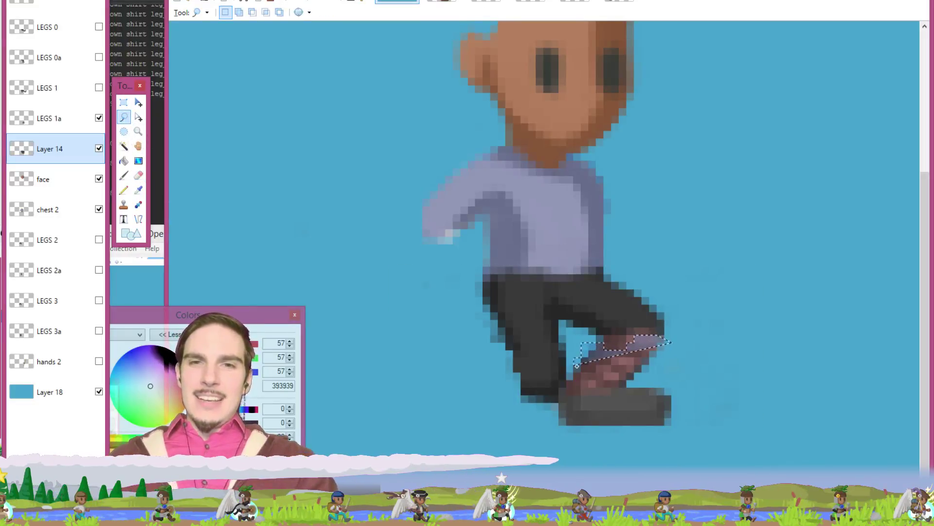
mouse_move(564, 391)
mouse_down()
mouse_move(565, 435)
mouse_move(653, 429)
mouse_move(711, 376)
mouse_up()
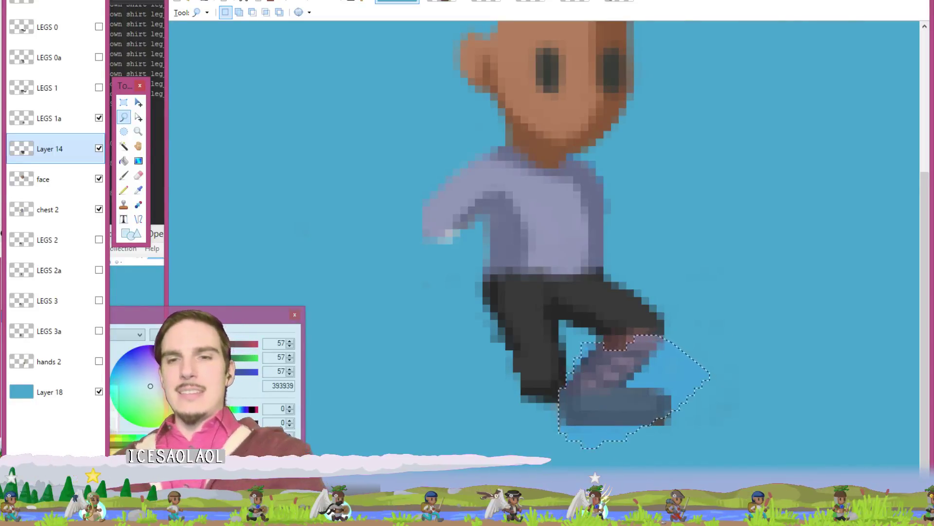
click(684, 402)
drag(634, 420, 691, 438)
click(708, 365)
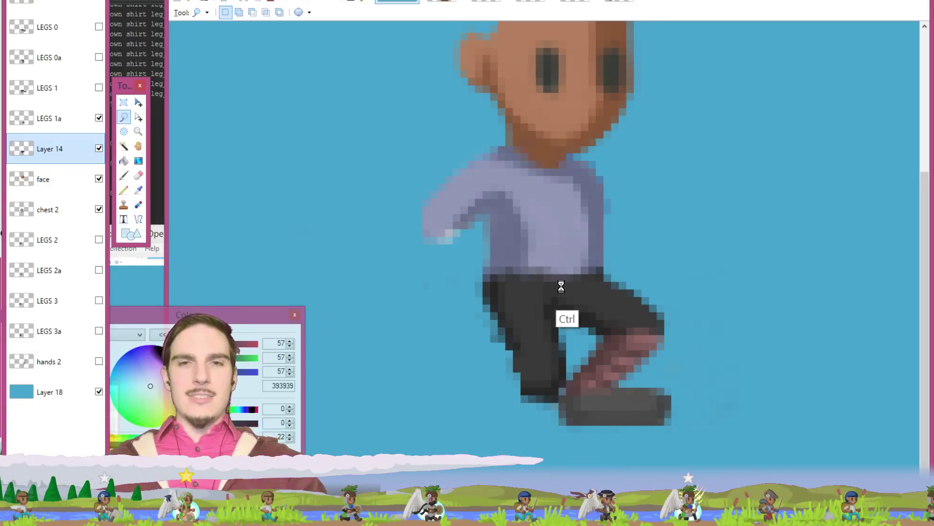
key(ctrl+s)
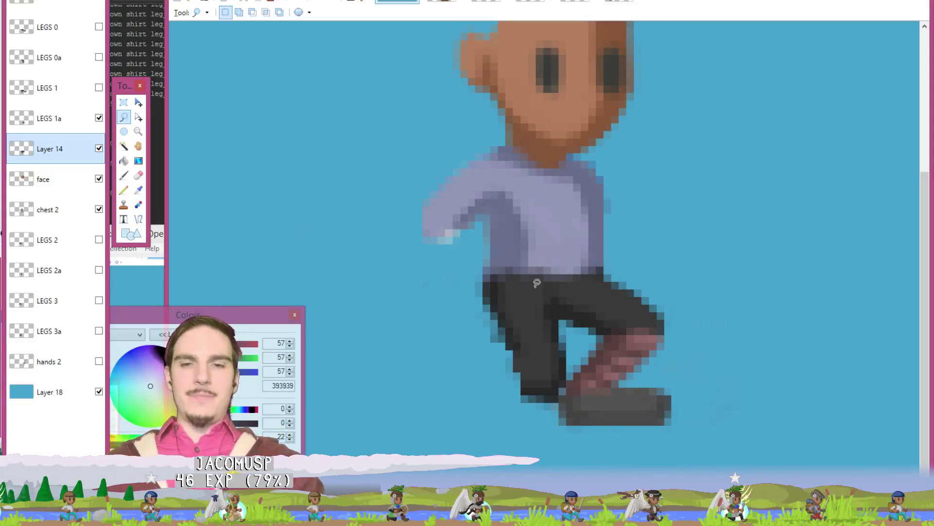
Step: Touch up the trouser waistline of the LEGS 1a pose on Layer 14 using sampled greys 262626 and 393939
key(k)
click(562, 305)
key(b)
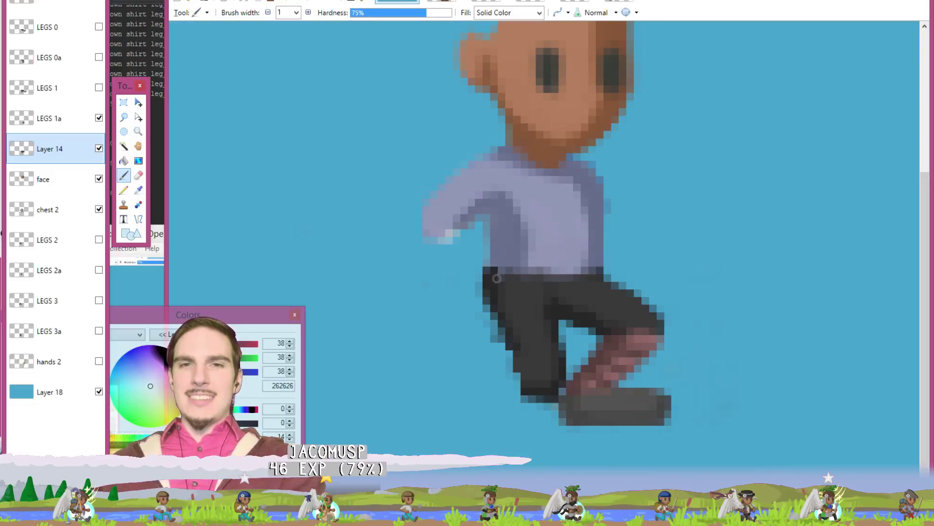
key(k)
click(527, 283)
key(b)
drag(543, 271, 505, 271)
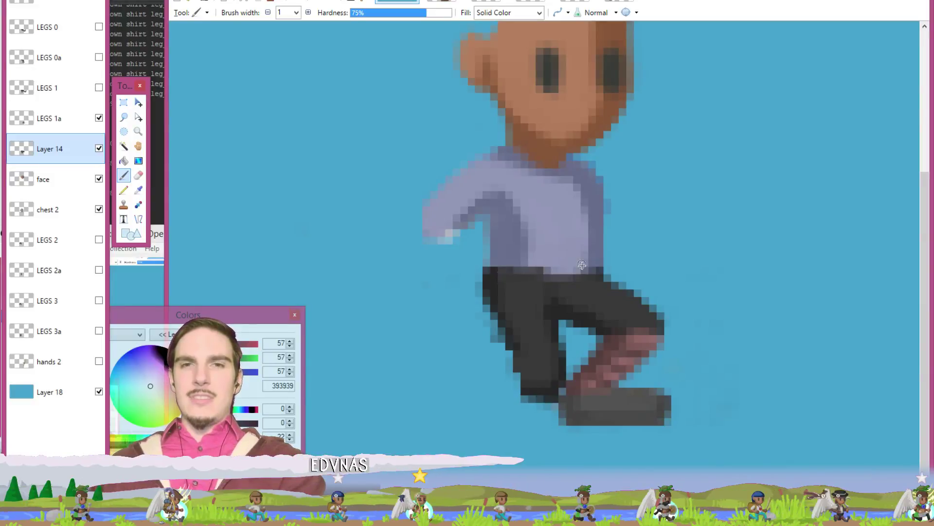
key(e)
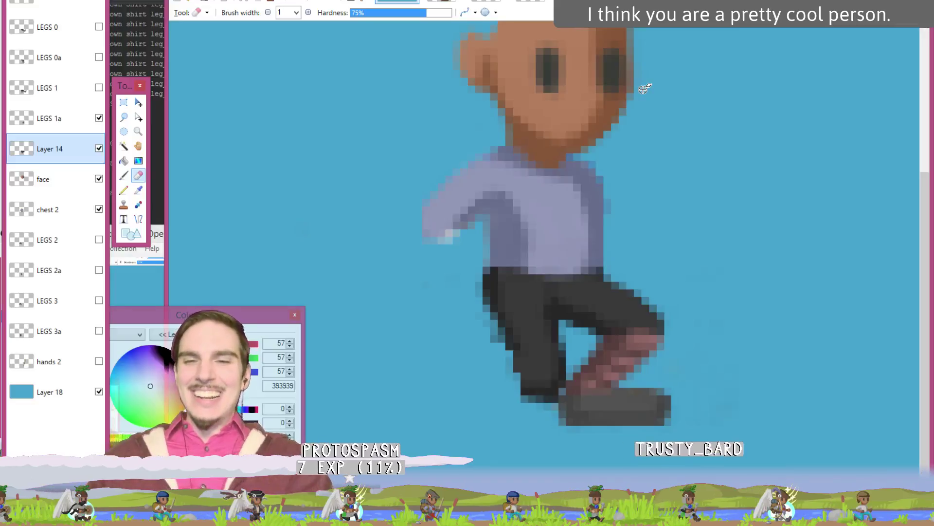
key(k)
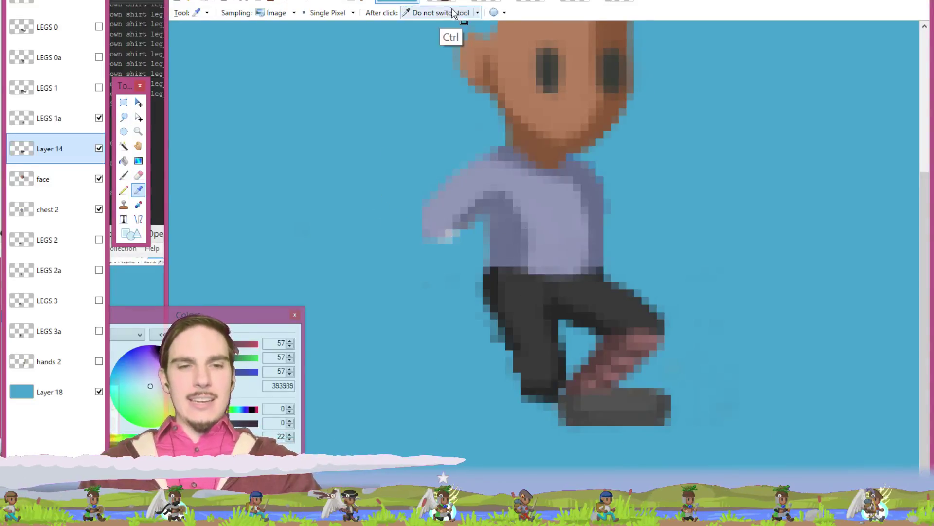
Step: Save the character drawing, close the used trouser image and return to the drawing
key(ctrl+s)
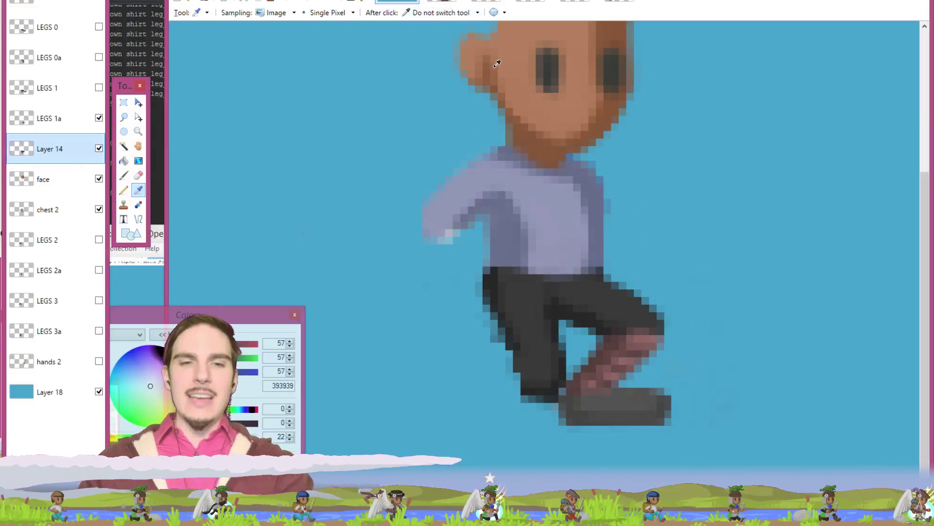
key(e)
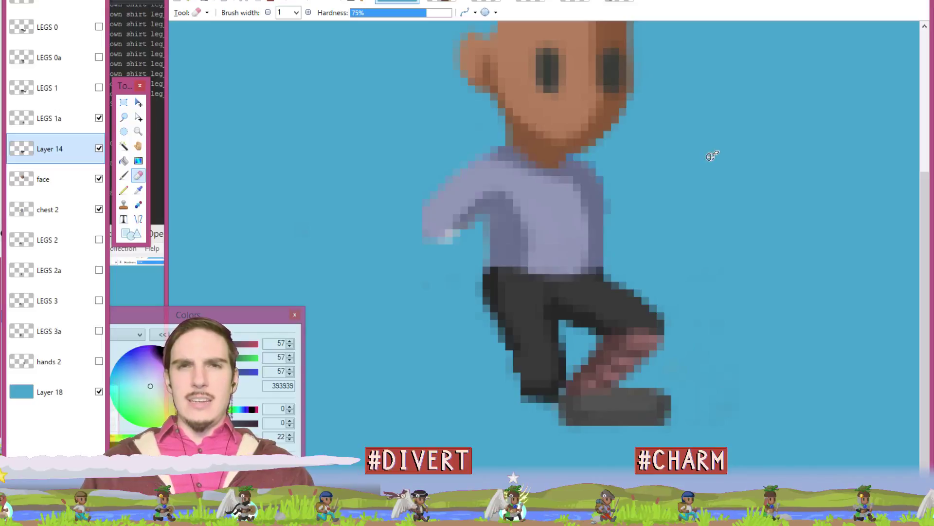
key(ctrl+s)
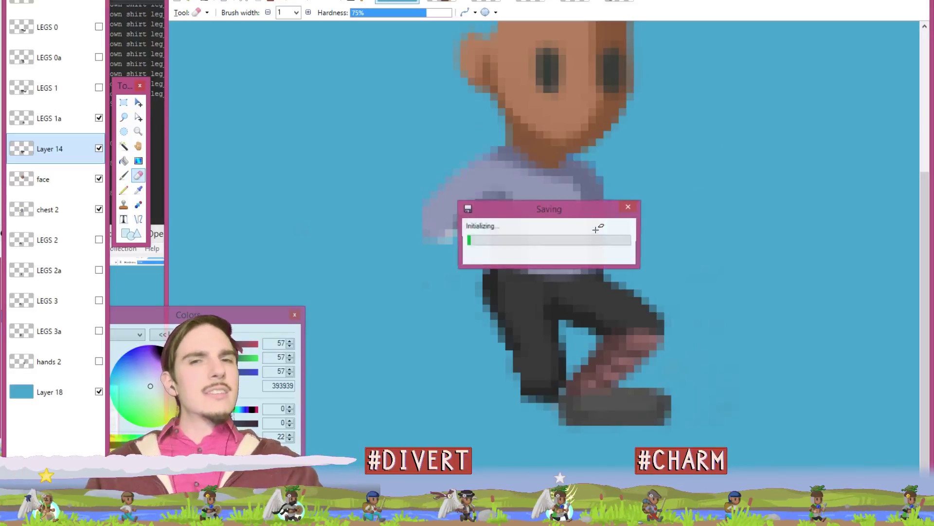
key(ctrl+w)
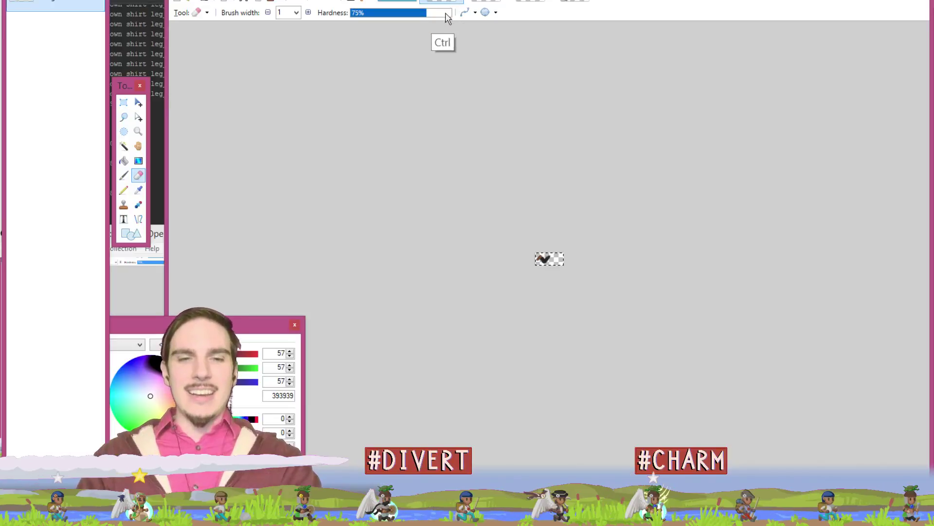
click(398, 3)
Step: Merge the LEGS 1a layer down into Layer 14 and rename the merged layer LEGS 1a
click(73, 119)
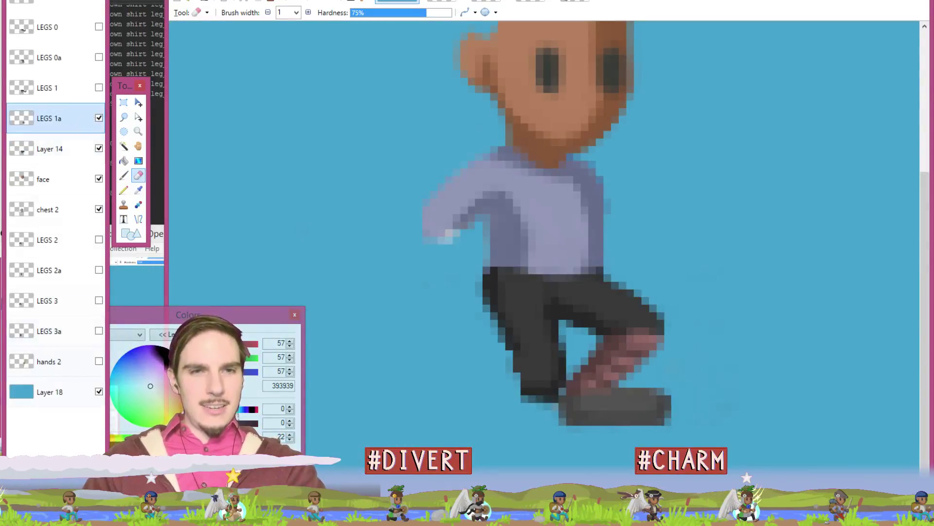
key(ctrl+shift+Delete)
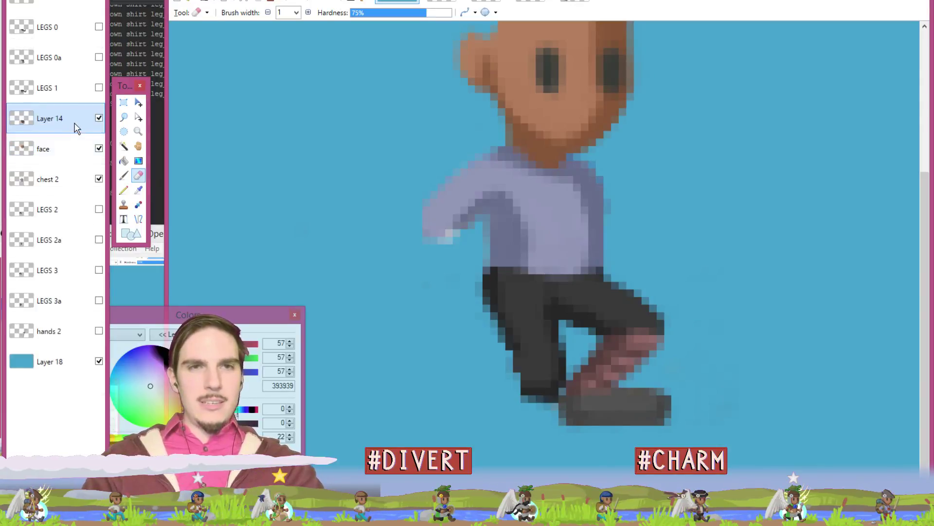
double_click(80, 127)
text(LEGS 1a)
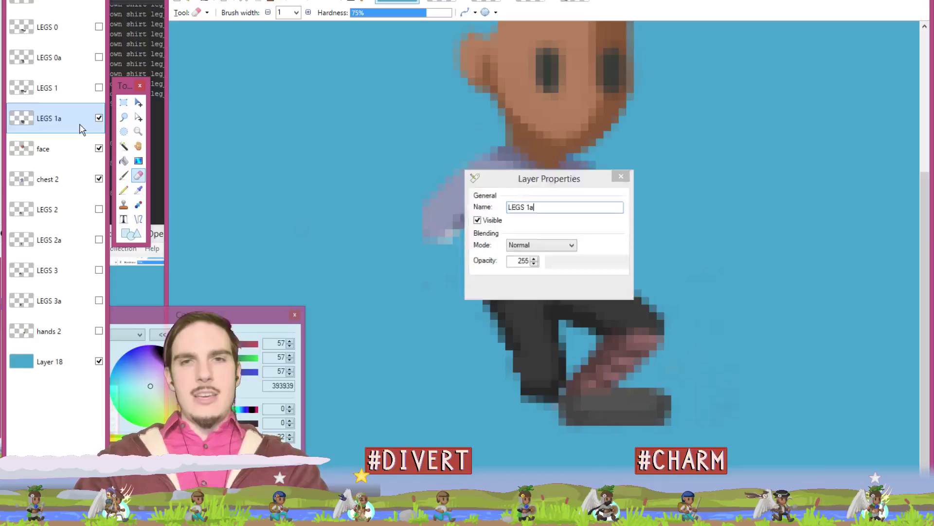
key(Return)
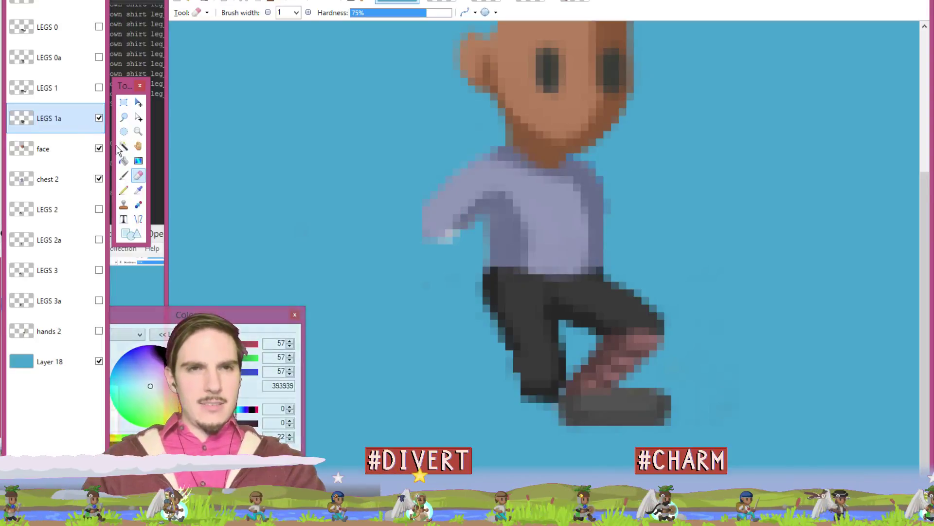
Step: Hide LEGS 1a, show LEGS 2, and copy the next trouser image for the character drawing
click(99, 118)
click(99, 209)
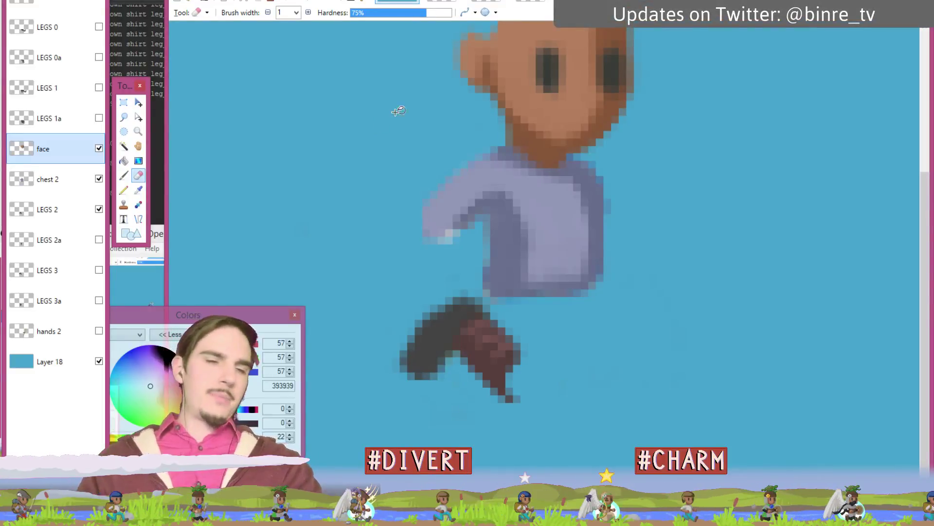
key(ctrl+alt+v)
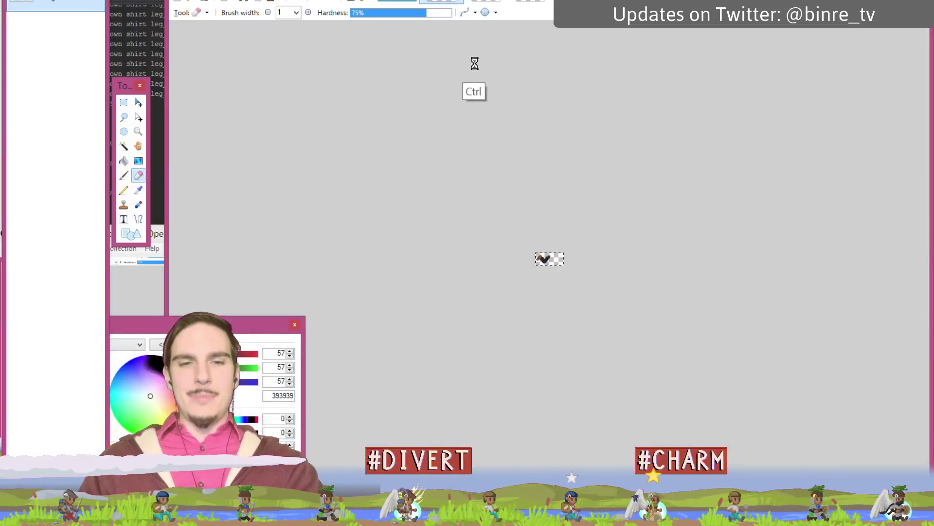
click(402, 2)
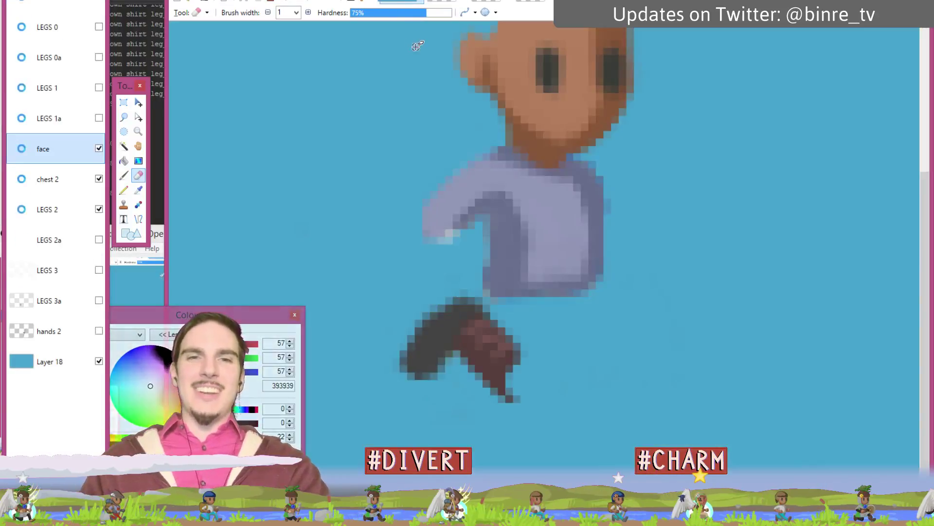
Step: Add a new layer beneath LEGS 2, paste the copied V-shaped trousers onto it and align them below the shirt, behind the boot
click(67, 213)
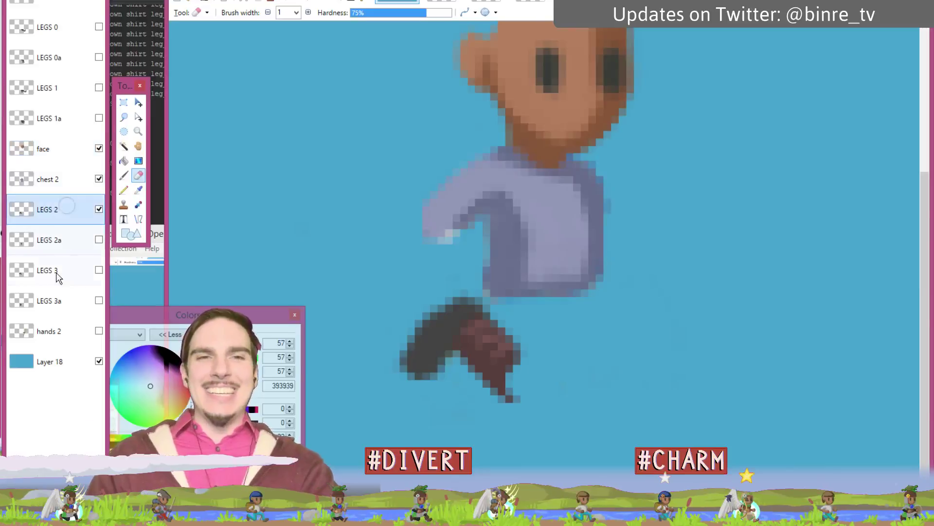
key(ctrl+shift+v)
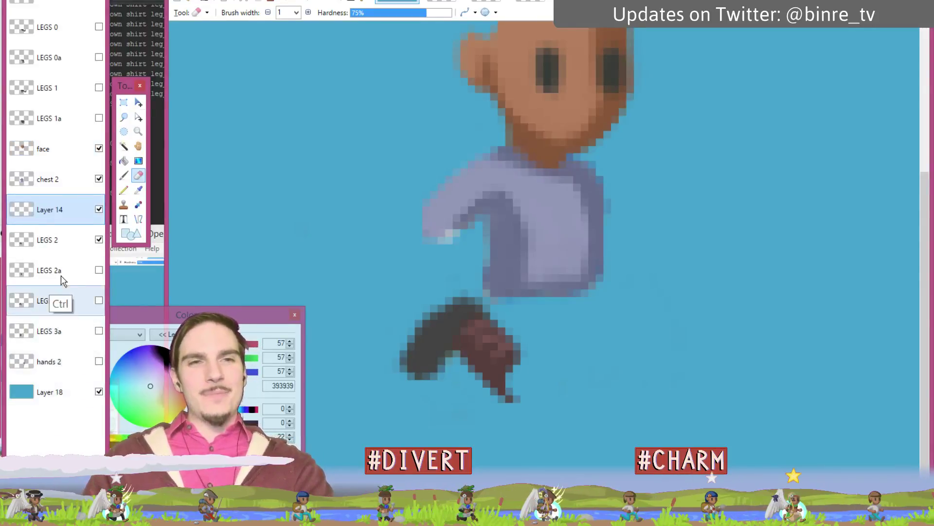
drag(73, 209, 76, 238)
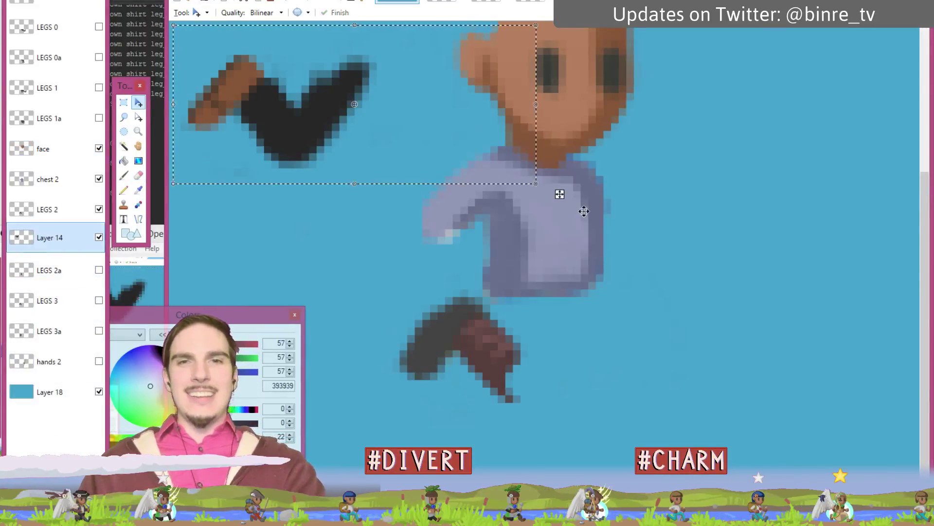
drag(560, 194, 784, 436)
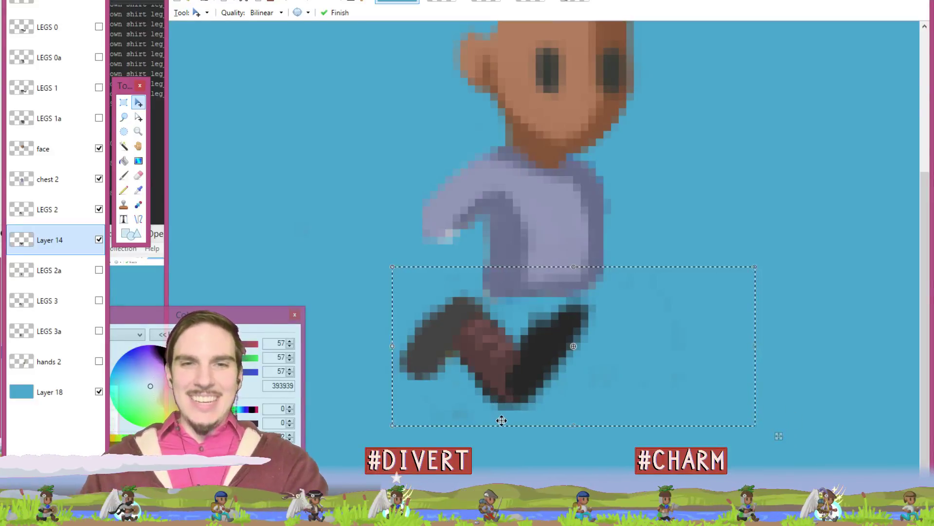
Step: Lasso the area beneath the pasted trousers on Layer 14, clear it and deselect
click(123, 116)
mouse_move(451, 444)
mouse_down()
mouse_move(445, 429)
mouse_move(603, 405)
mouse_move(654, 274)
mouse_move(716, 322)
mouse_move(619, 434)
mouse_move(631, 422)
mouse_up()
key(ctrl+d)
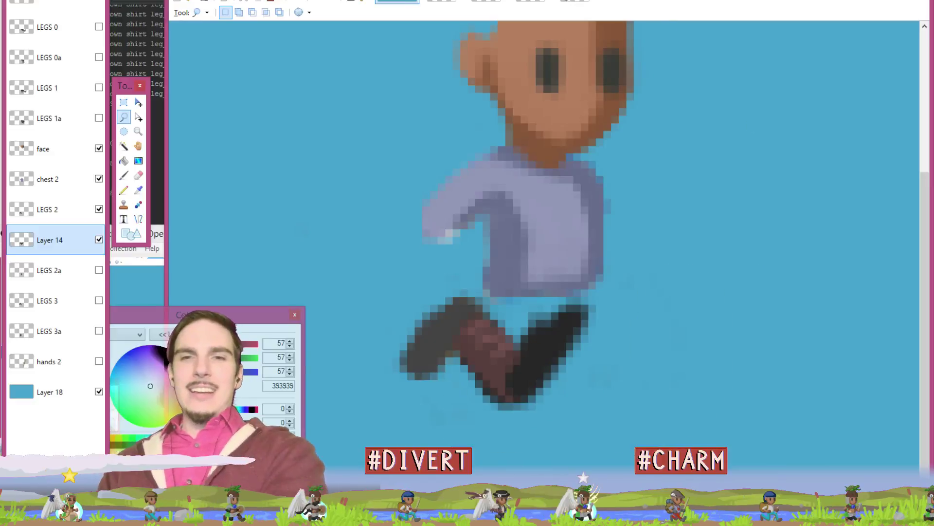
Step: Lasso the blank areas around the legs in the trouser image, clear them and save the image with Auto-detect bit depth
click(444, 1)
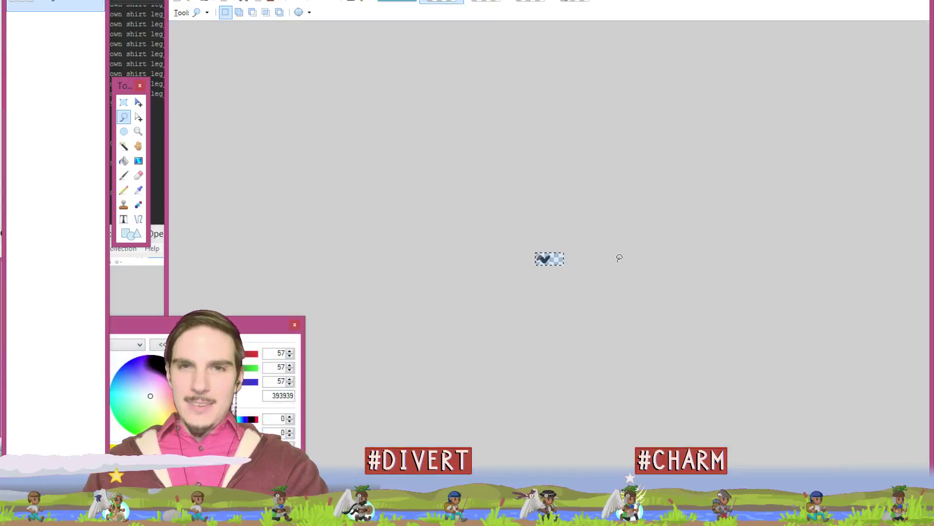
scroll(611, 375, up, 6)
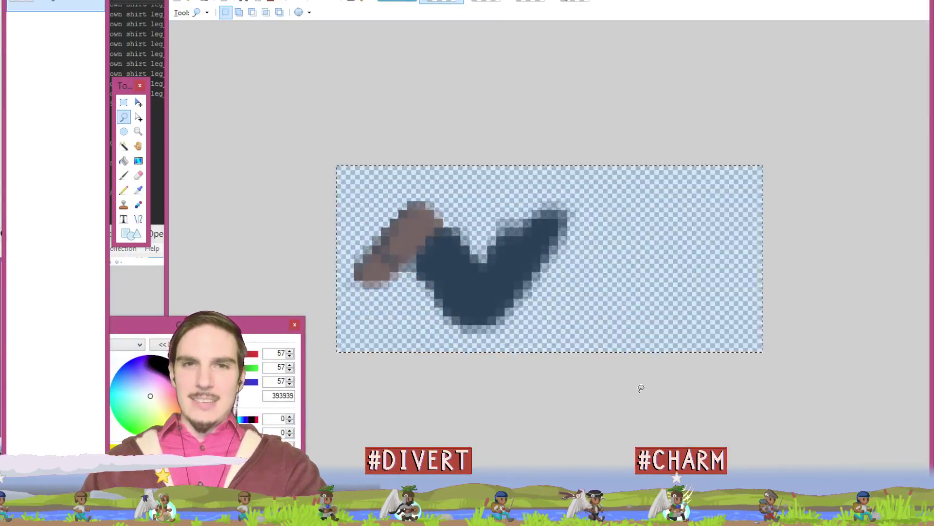
mouse_move(375, 380)
mouse_down()
mouse_move(348, 340)
mouse_move(400, 302)
mouse_move(434, 350)
mouse_move(541, 316)
mouse_move(708, 181)
mouse_move(759, 350)
mouse_up()
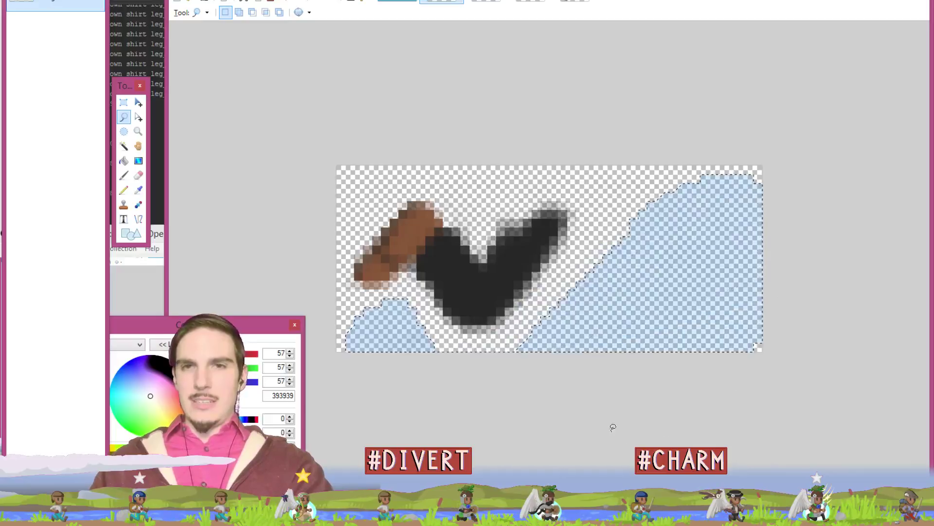
click(530, 269)
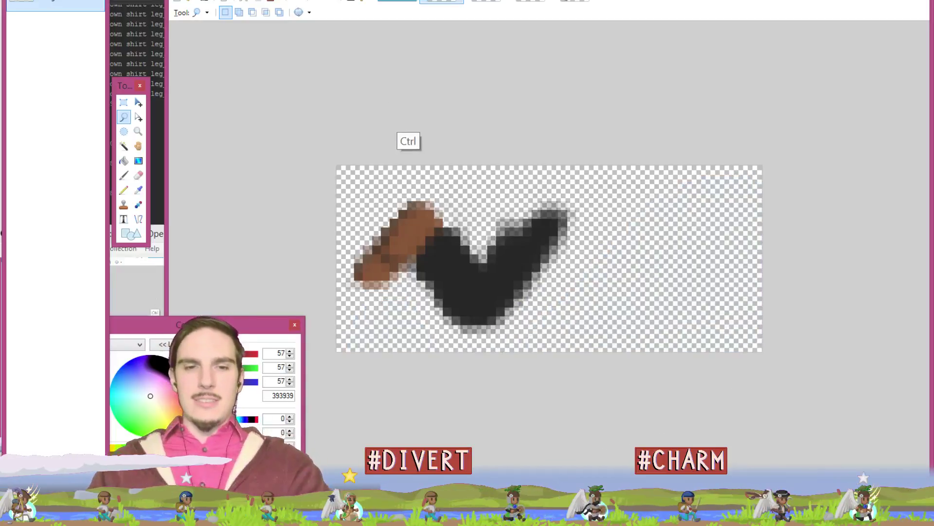
key(ctrl+s)
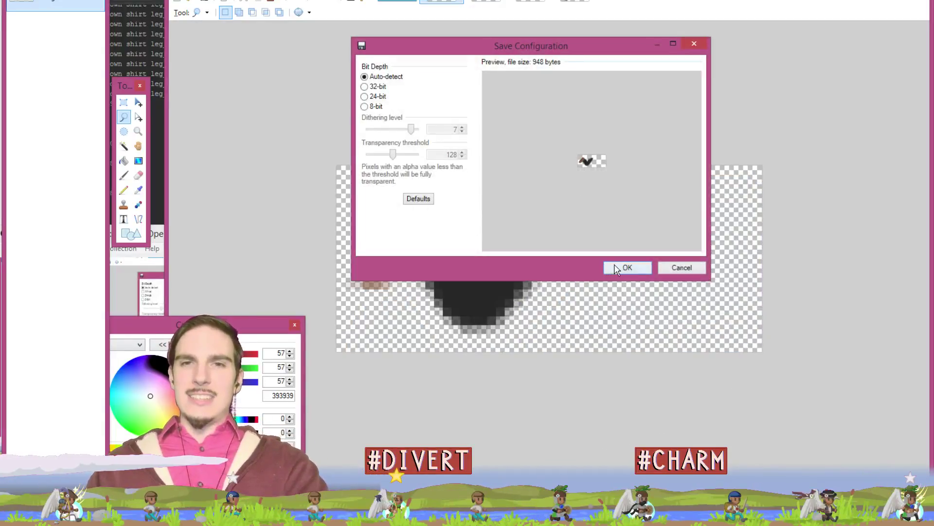
click(626, 268)
key(ctrl+Tab)
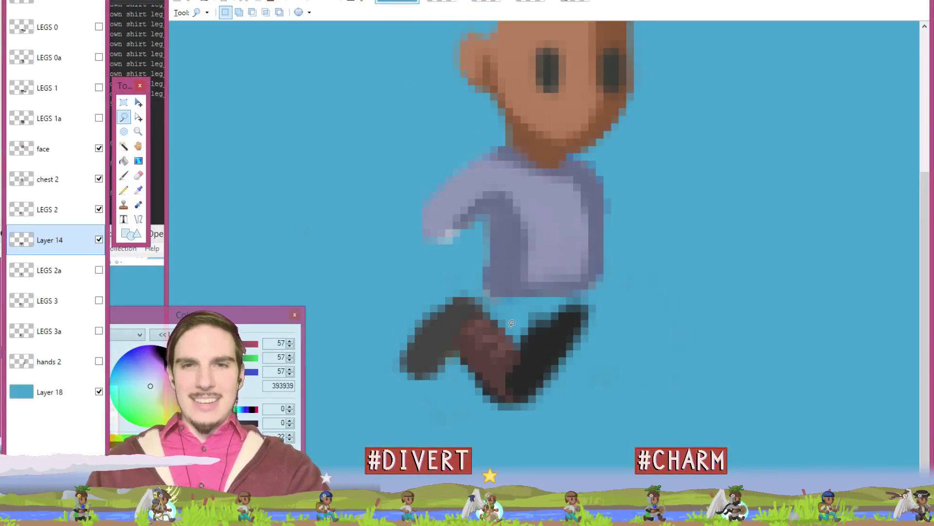
Step: Lasso the pasted shin showing around the LEGS 2 boot on Layer 14 and clear it
key(e)
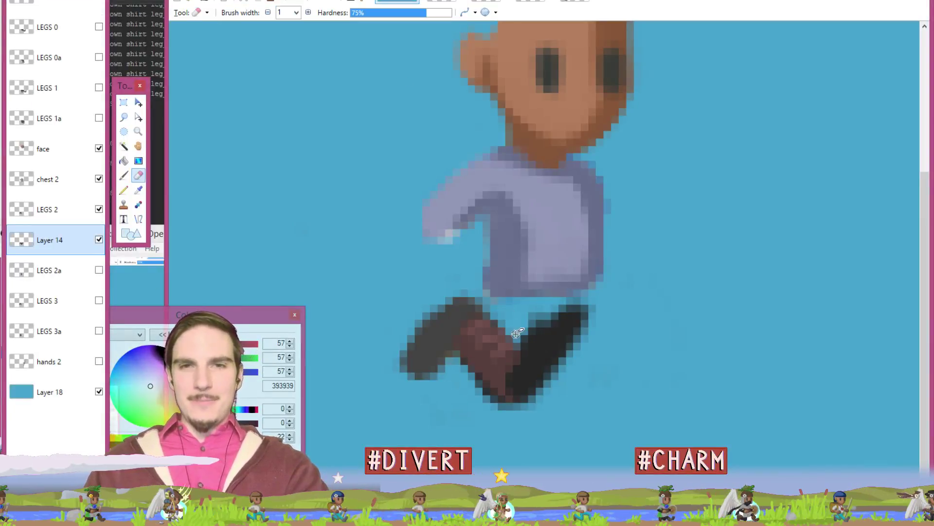
click(124, 116)
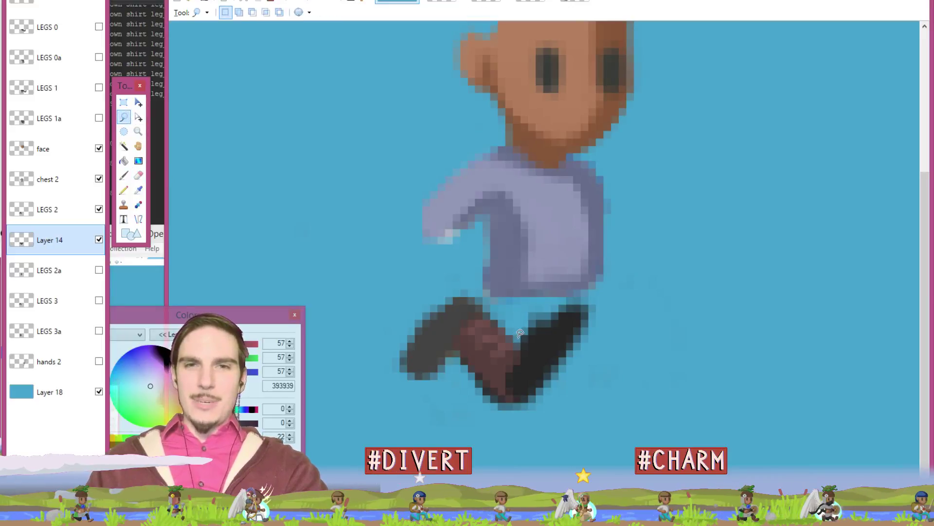
mouse_move(509, 358)
mouse_down()
mouse_move(511, 406)
mouse_move(498, 433)
mouse_move(446, 425)
mouse_move(395, 338)
mouse_move(418, 259)
mouse_move(468, 237)
mouse_move(497, 252)
mouse_up()
click(521, 277)
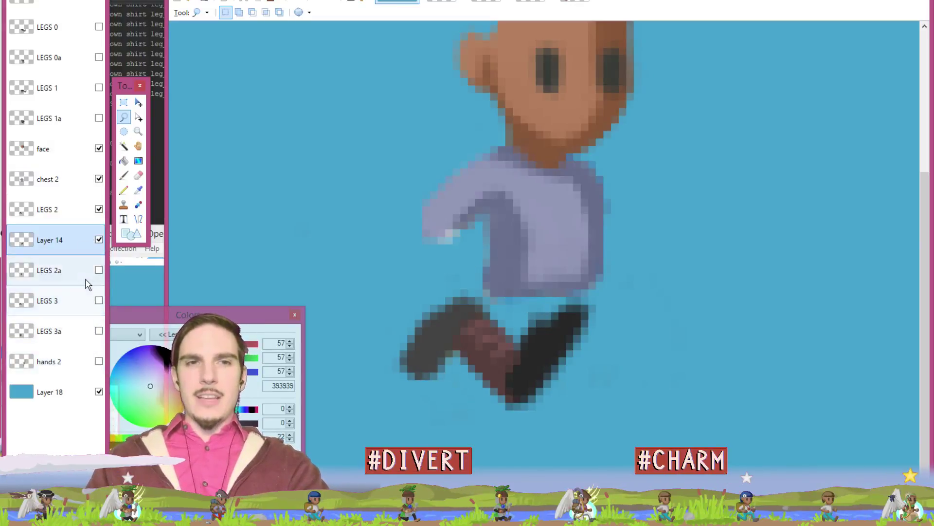
Step: Merge LEGS 2 down into Layer 14, rename the merged layer LEGS 2 and save the drawing
click(84, 209)
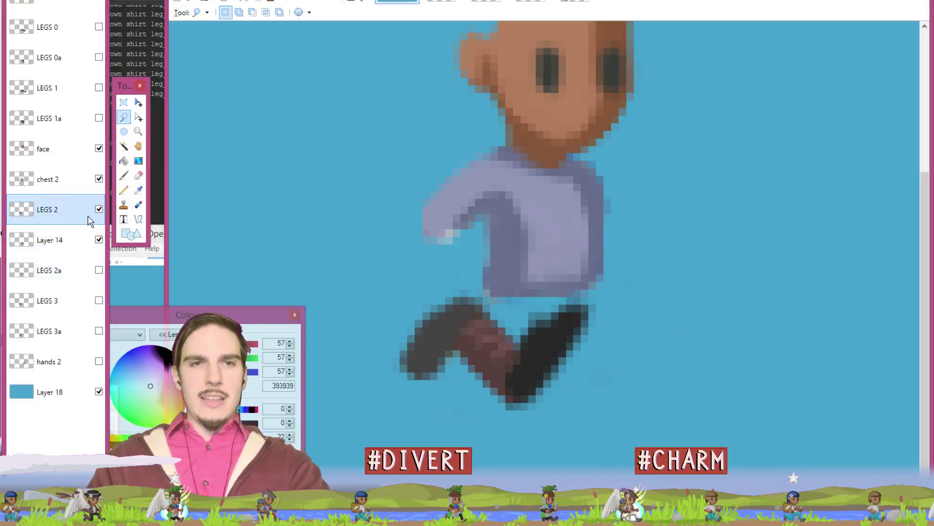
key(ctrl+m)
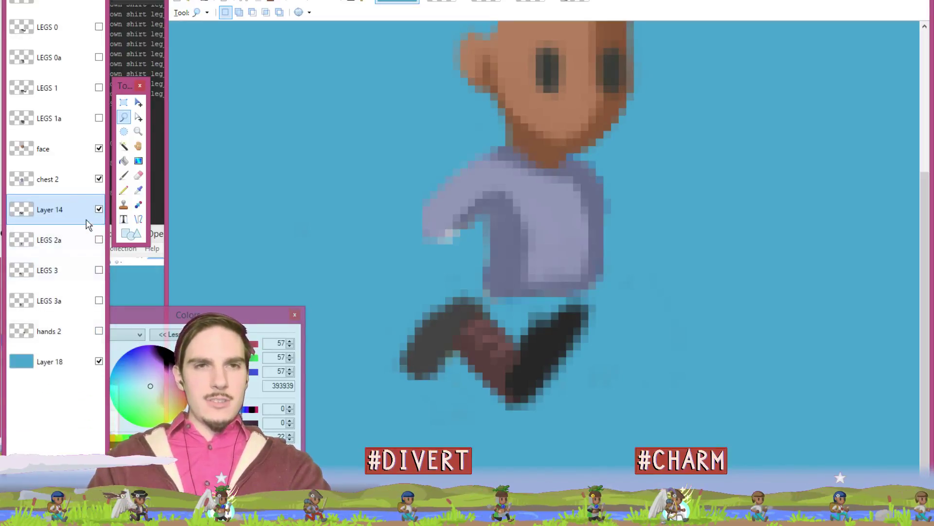
double_click(91, 218)
text(LEG)
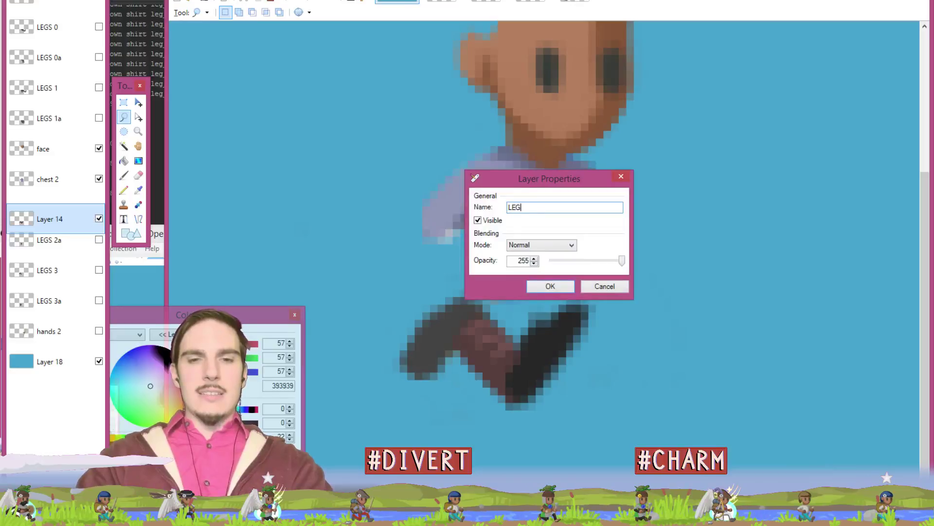
text(S 2)
key(Return)
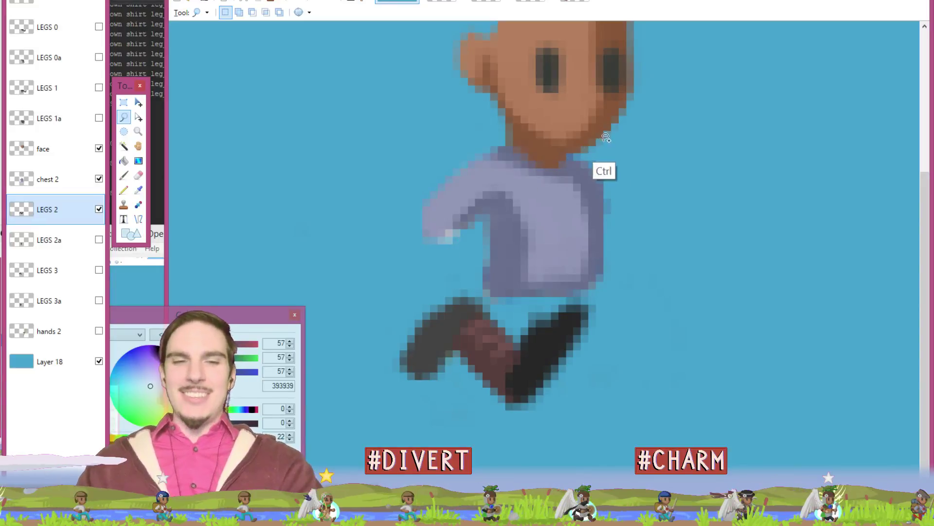
key(ctrl+s)
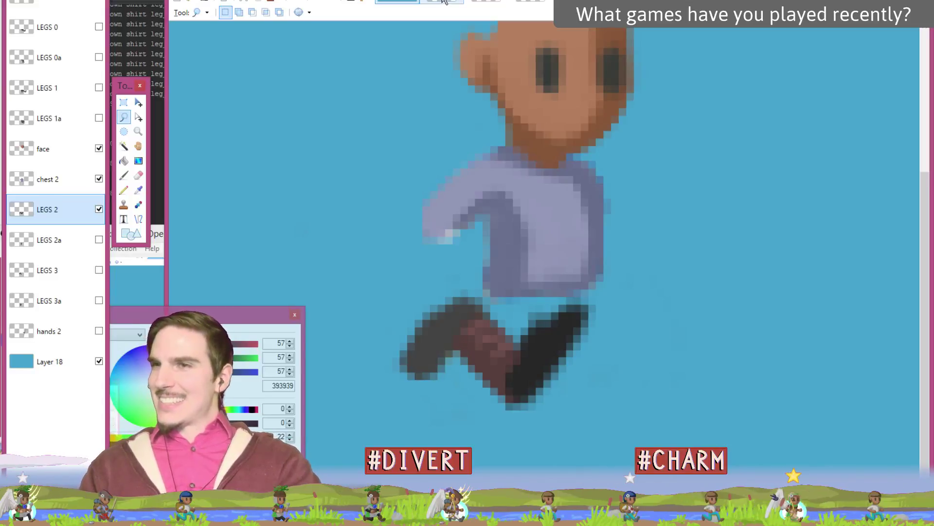
Step: Close the used V-shaped trouser image and save the character drawing again
click(476, 1)
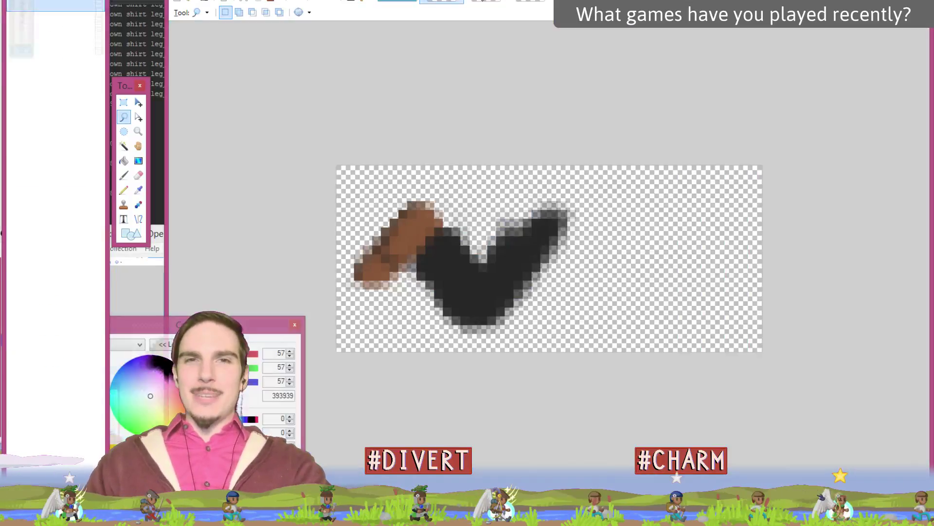
click(462, 3)
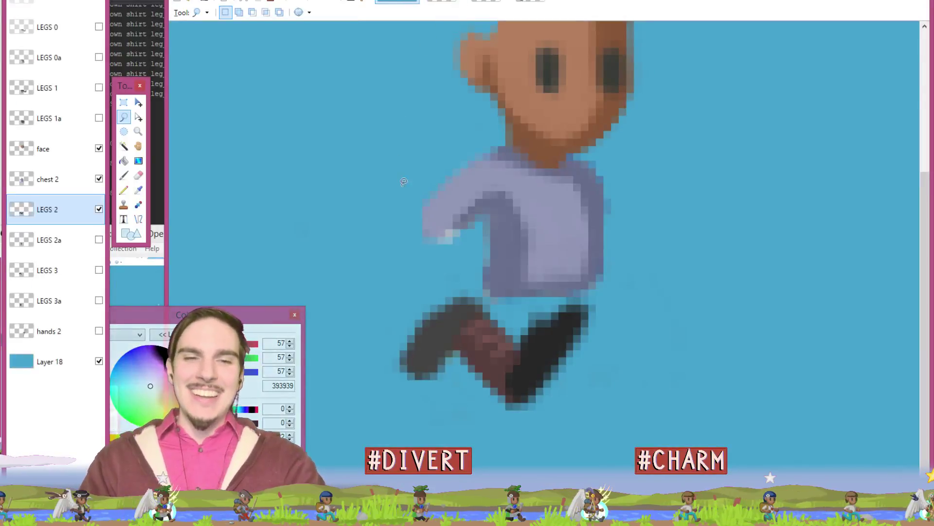
key(ctrl+s)
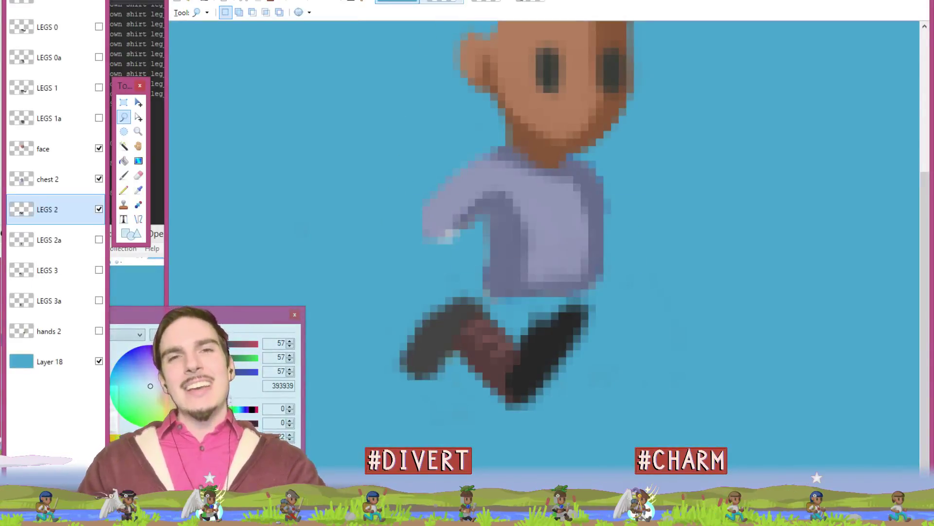
Step: Copy the next trouser image, return to the character drawing, hide LEGS 2 and show LEGS 2a
click(429, 2)
click(397, 1)
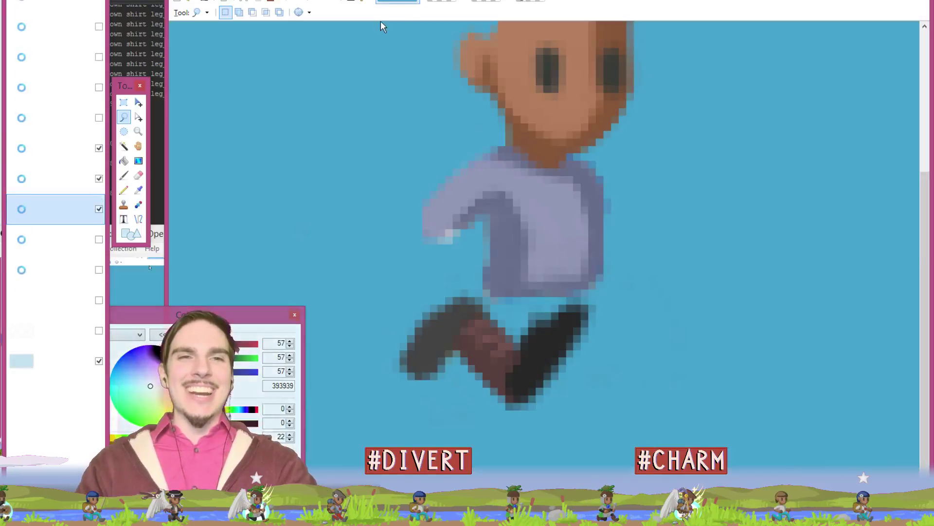
click(99, 210)
click(99, 239)
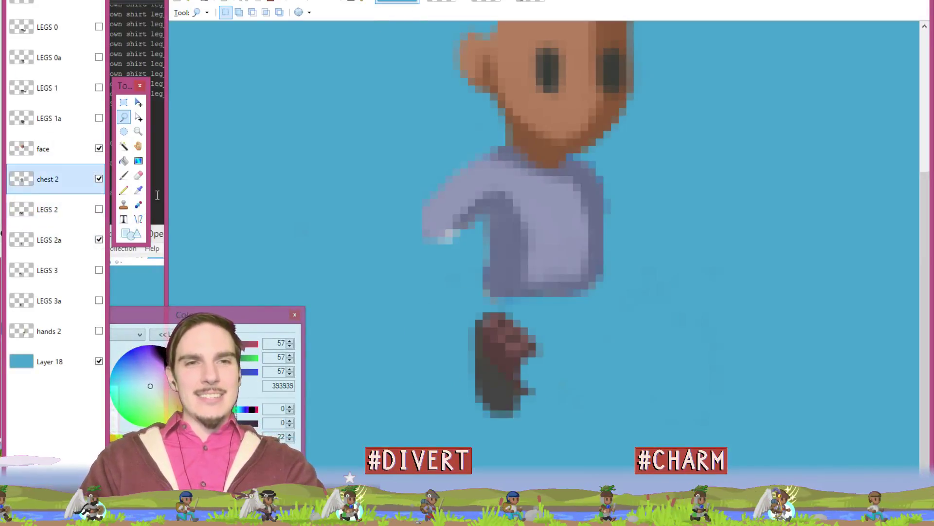
Step: Add a new layer just above LEGS 3, paste the copied trouser image into it and align it with the LEGS 2a boot
click(76, 265)
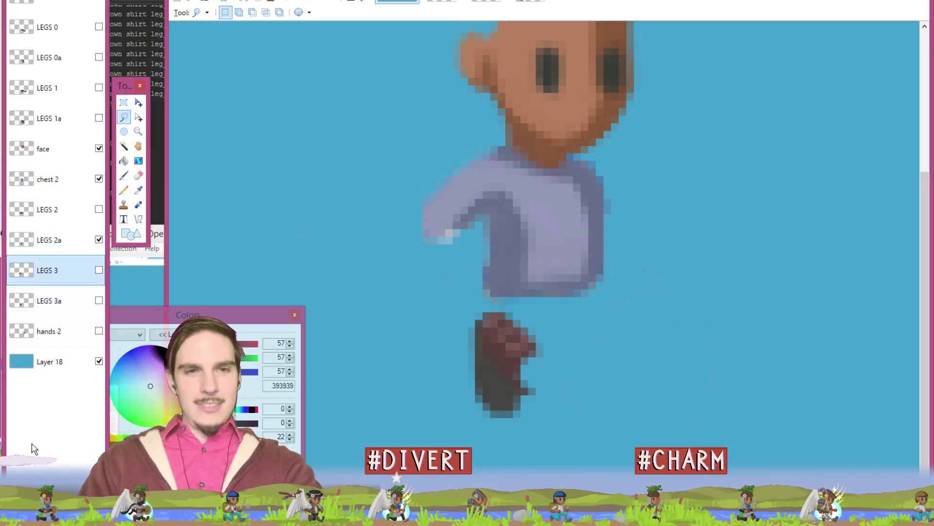
key(ctrl+shift+n)
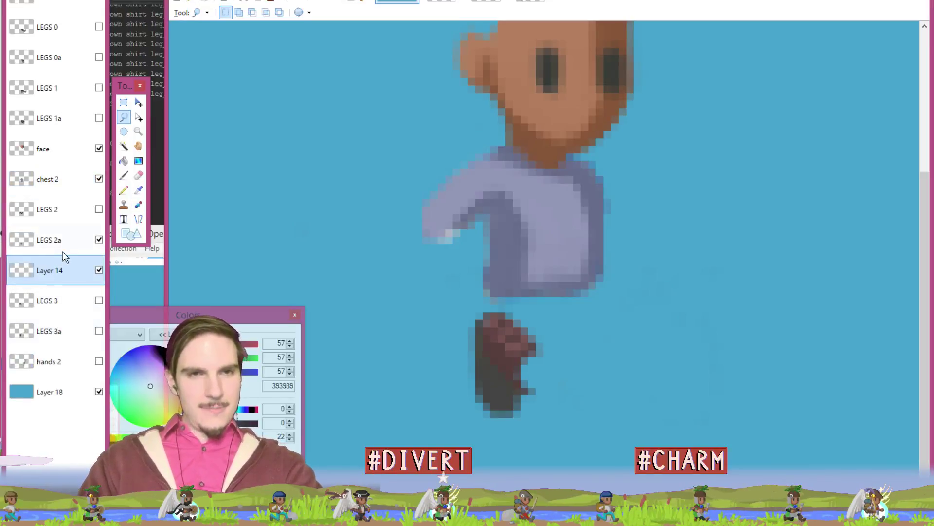
click(438, 3)
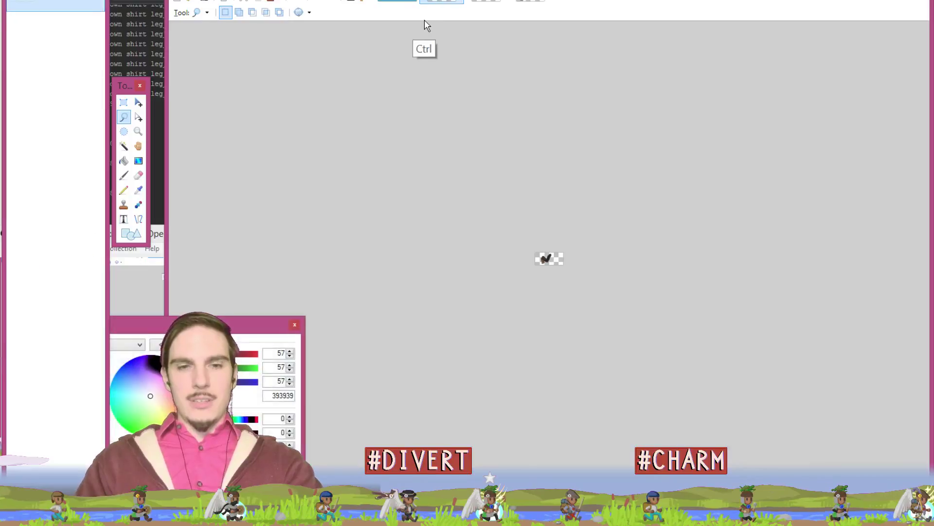
click(396, 2)
key(ctrl+v)
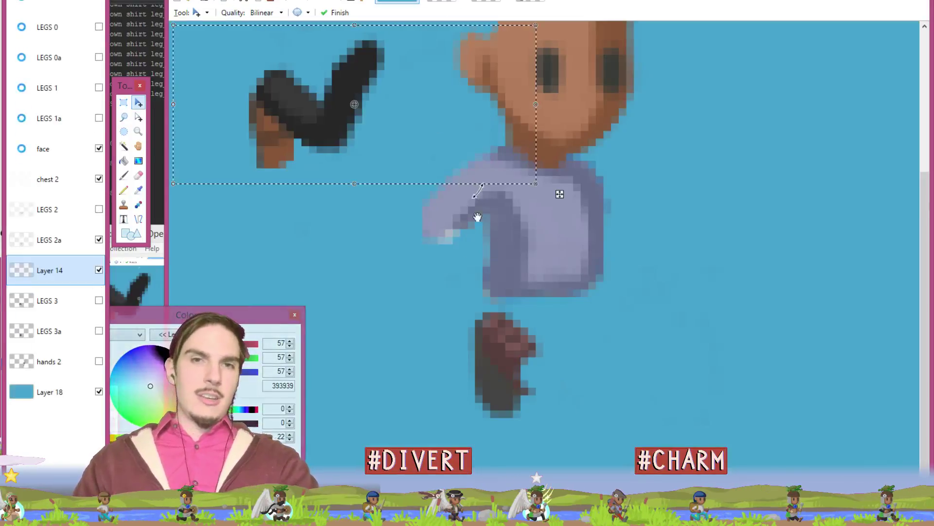
drag(560, 194, 787, 444)
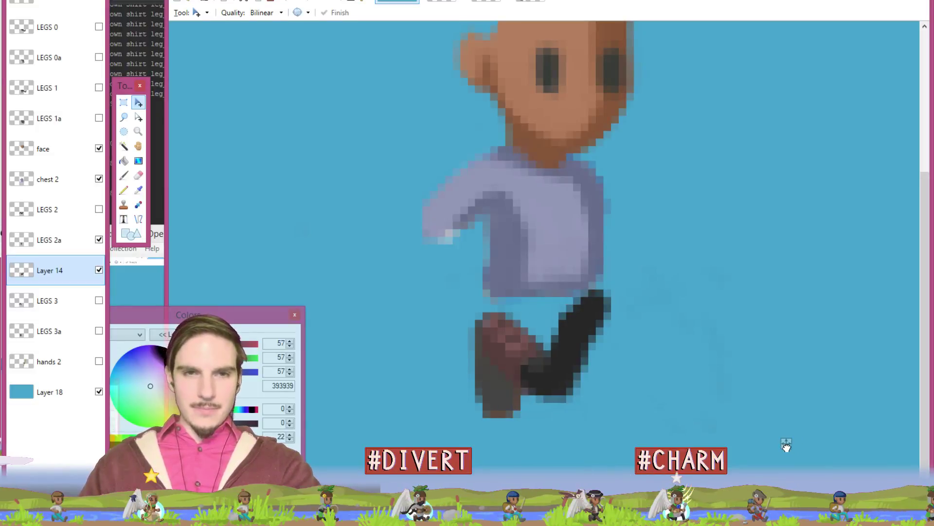
drag(786, 446, 782, 440)
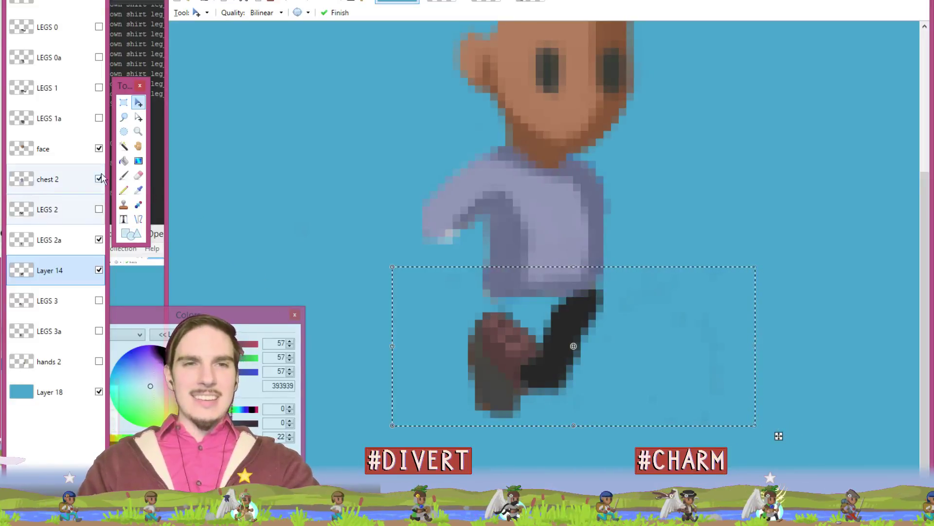
Step: Lasso the areas beside the pasted trouser leg and around the shirt's lower hem on Layer 14 and clear stray pixels
click(124, 116)
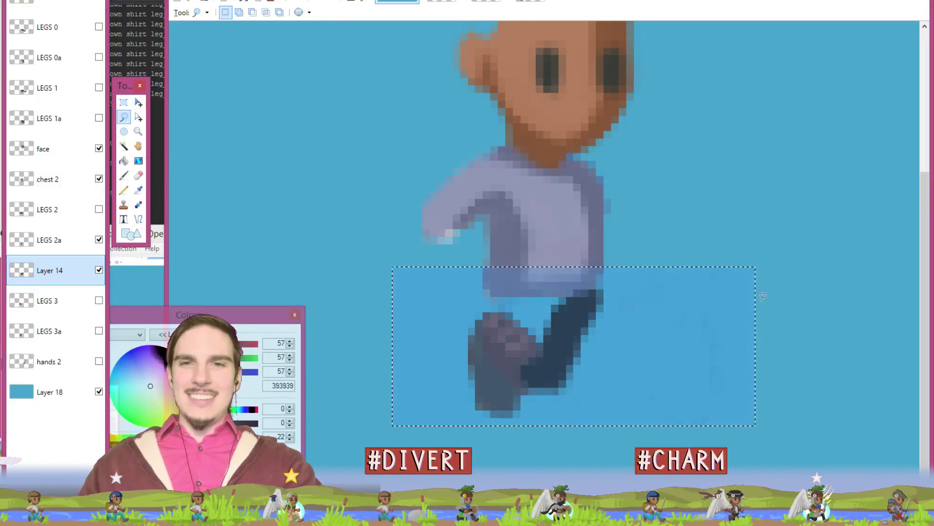
key(ctrl+d)
mouse_move(617, 408)
mouse_down()
mouse_move(686, 465)
mouse_move(808, 369)
mouse_move(691, 217)
mouse_move(623, 295)
mouse_move(614, 340)
mouse_move(776, 307)
mouse_move(750, 272)
mouse_move(730, 270)
mouse_move(748, 272)
mouse_move(749, 255)
mouse_move(647, 297)
mouse_move(784, 276)
mouse_up()
mouse_move(631, 291)
mouse_down()
mouse_move(595, 354)
mouse_move(657, 341)
mouse_move(687, 309)
mouse_up()
click(687, 309)
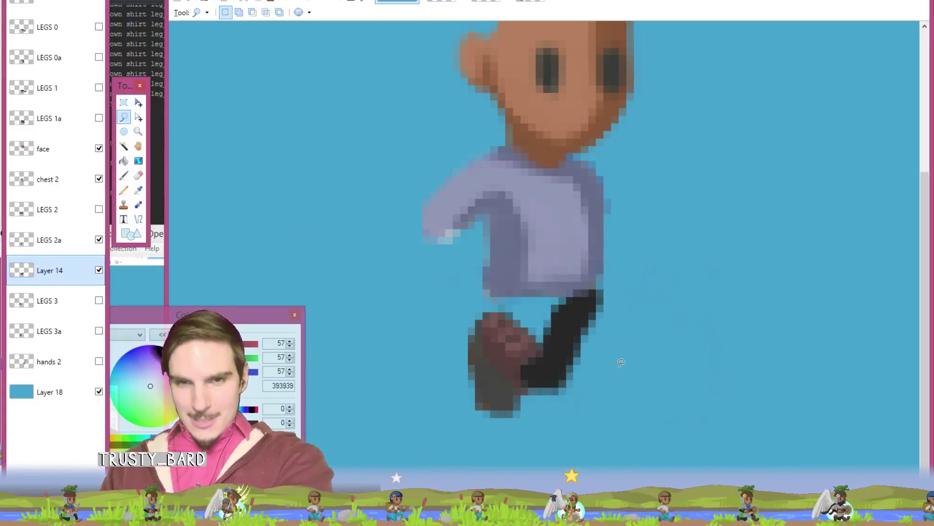
drag(518, 304, 468, 303)
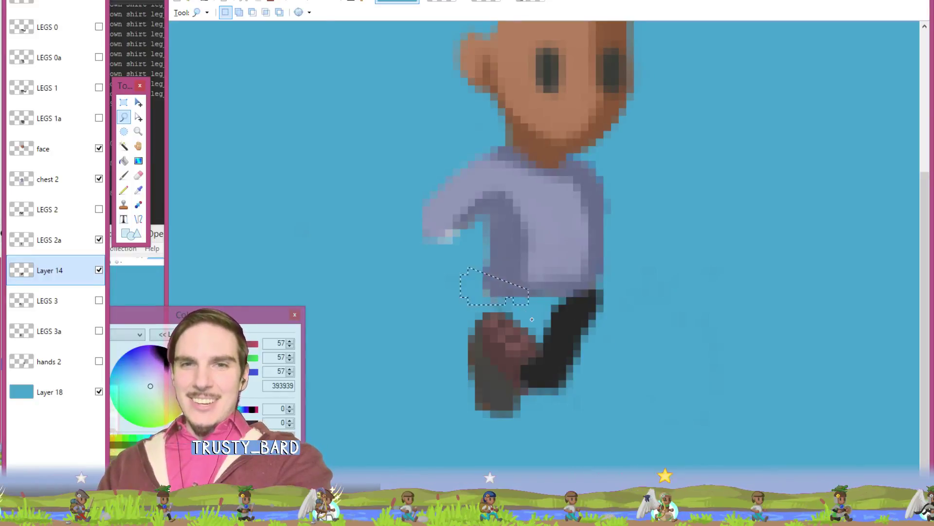
drag(528, 308, 486, 292)
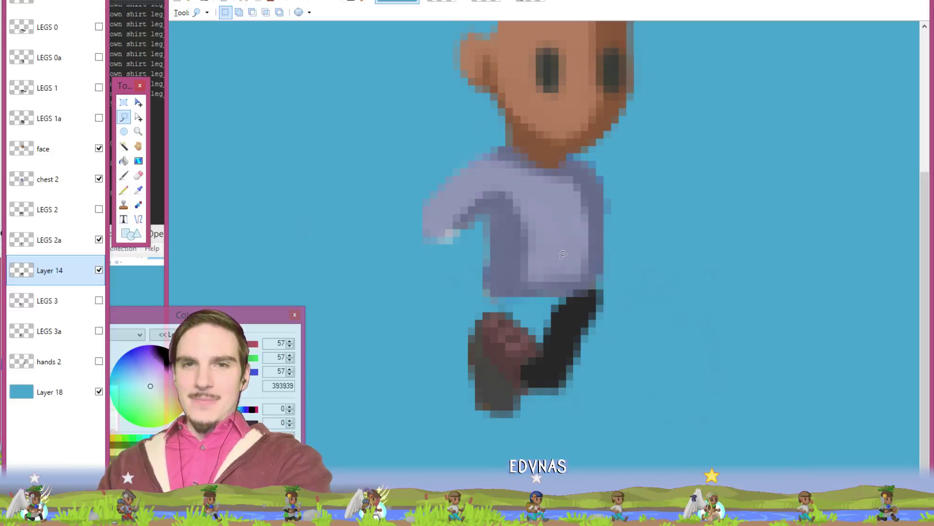
Step: Lasso and clear the area right of the trouser leg in 2a.png, return to the character drawing and save it
key(ctrl+alt+v)
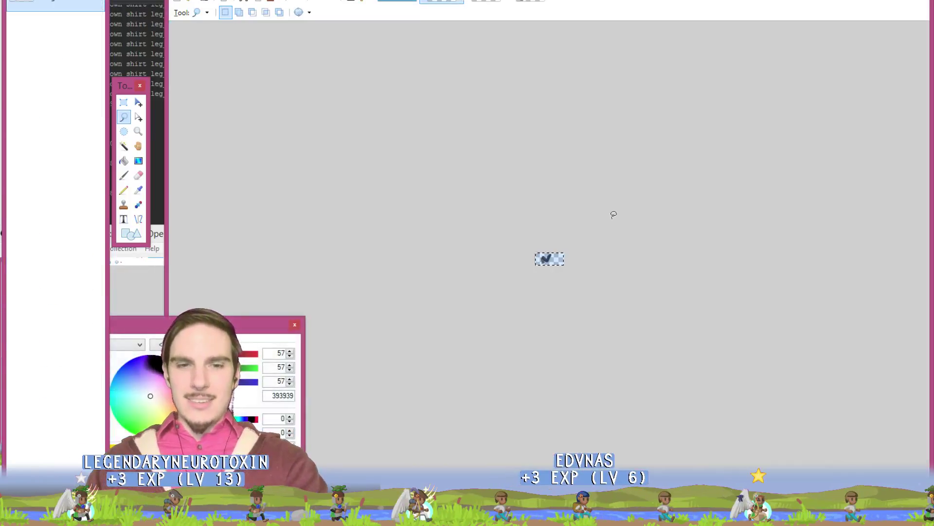
key(ctrl+plus)
key(ctrl+plus)
key(ctrl+plus)
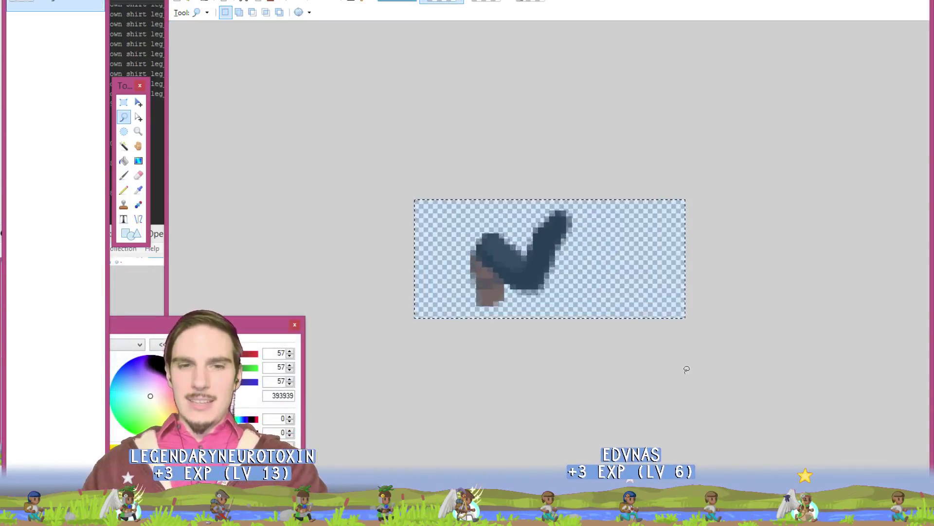
key(ctrl+d)
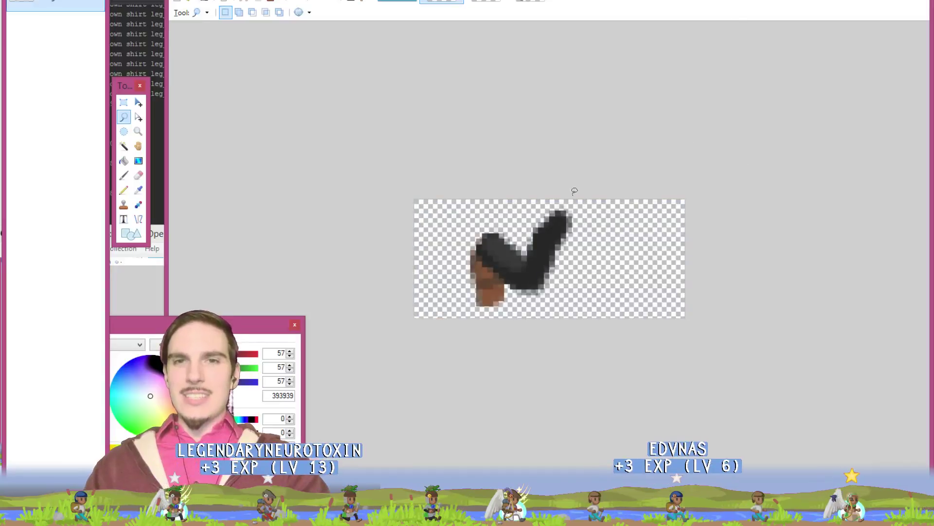
mouse_move(615, 309)
mouse_down()
mouse_move(608, 351)
mouse_move(719, 247)
mouse_move(669, 169)
mouse_move(570, 170)
mouse_up()
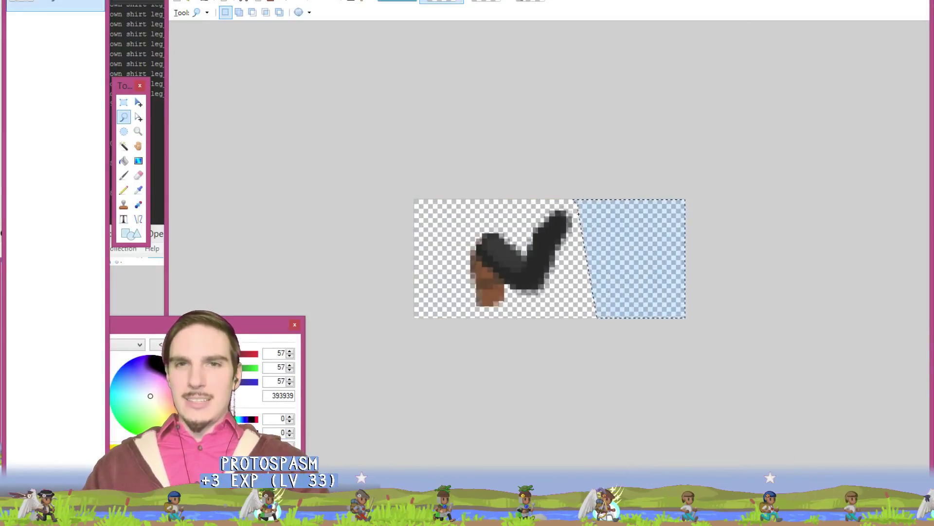
mouse_move(578, 212)
mouse_down()
mouse_move(566, 305)
mouse_move(576, 324)
mouse_move(610, 316)
mouse_up()
key(ctrl+d)
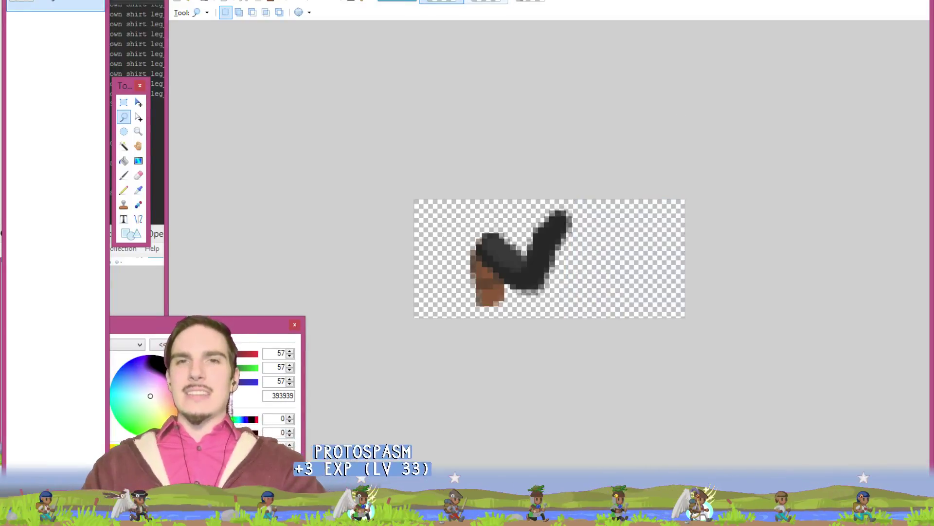
key(ctrl+Tab)
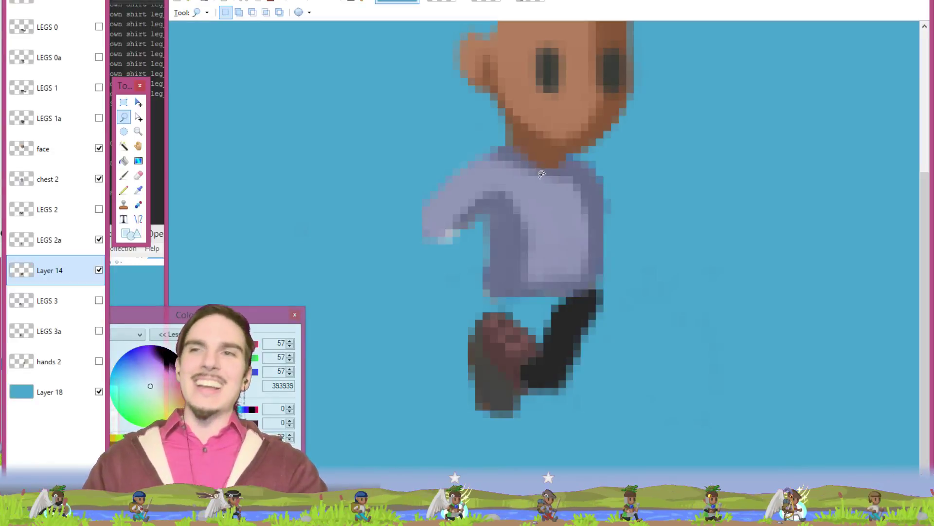
key(ctrl+s)
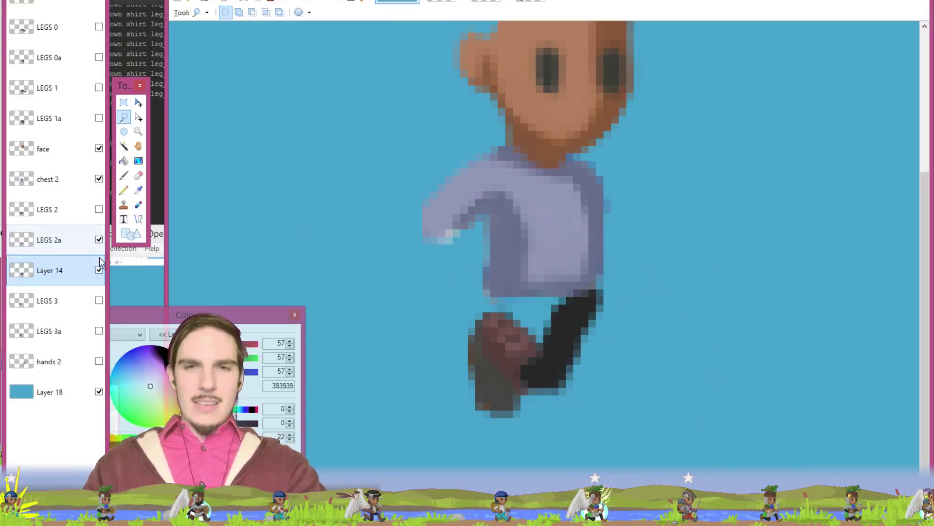
Step: Lasso the pasted shin around the LEGS 2a boot and clear it from Layer 14, keeping the boot
click(58, 244)
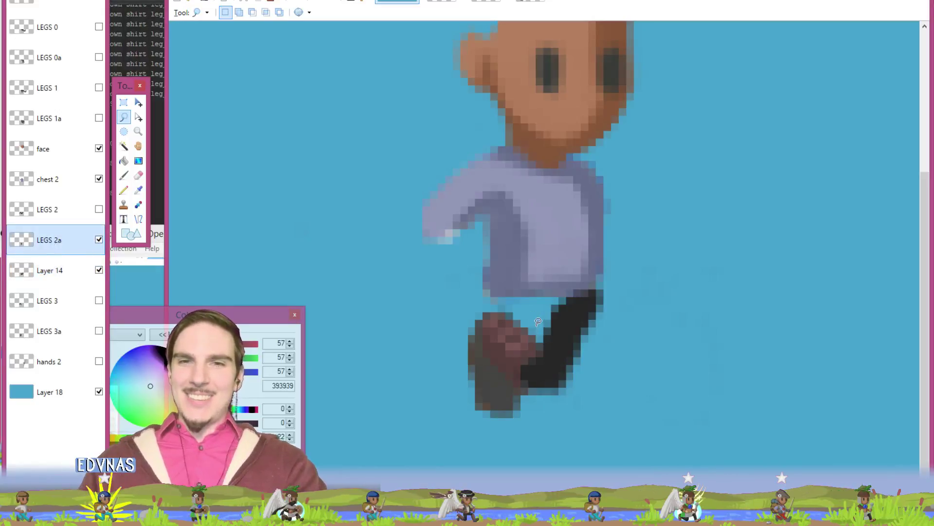
mouse_move(535, 321)
mouse_down()
mouse_move(535, 340)
mouse_move(514, 350)
mouse_move(521, 384)
mouse_move(472, 370)
mouse_move(486, 316)
mouse_up()
key(Delete)
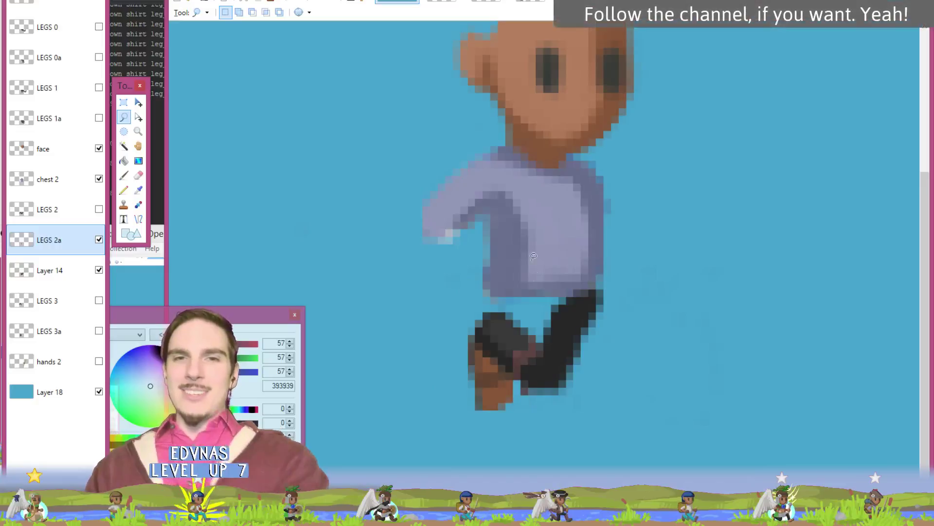
click(506, 297)
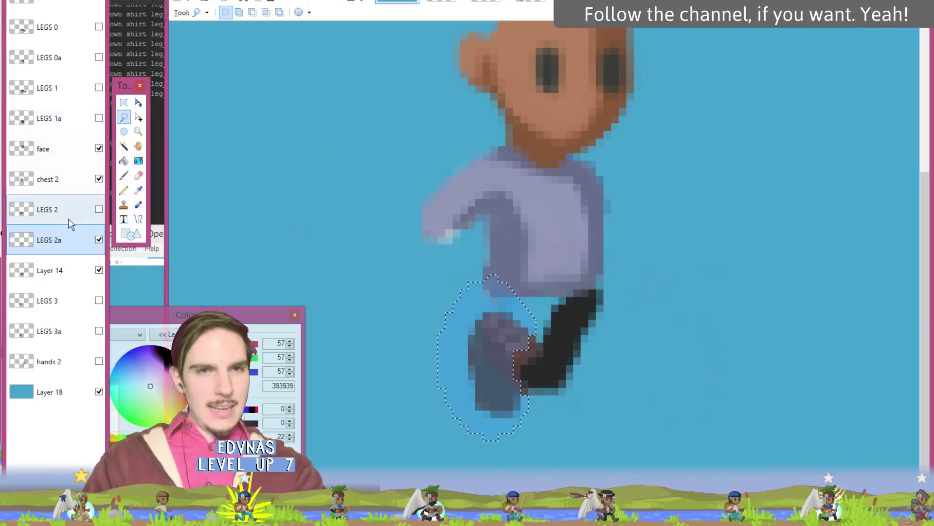
click(69, 270)
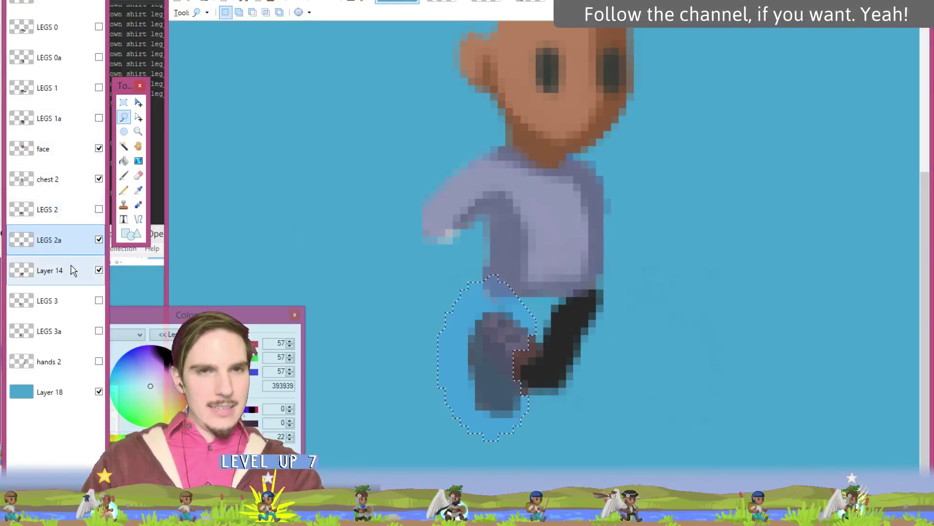
click(440, 291)
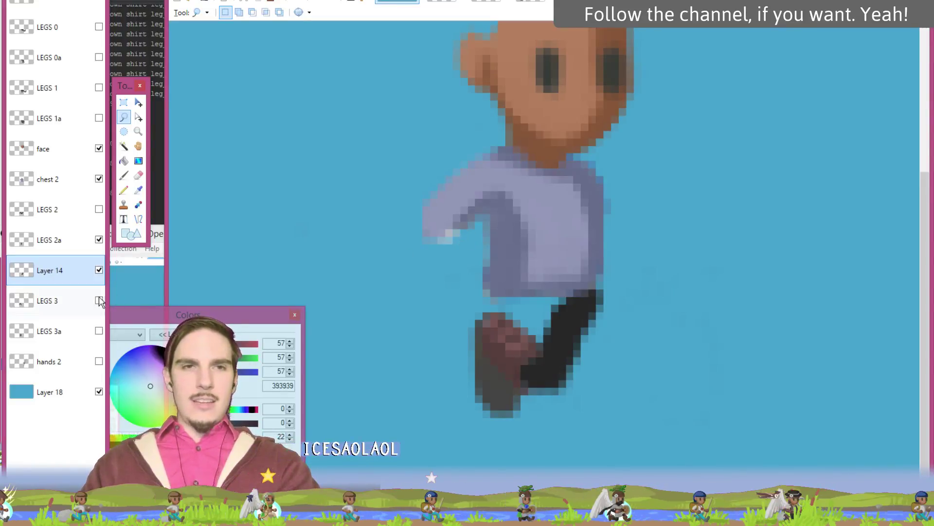
Step: Merge LEGS 2a down into Layer 14 and rename the merged layer LEGS 2a
click(74, 247)
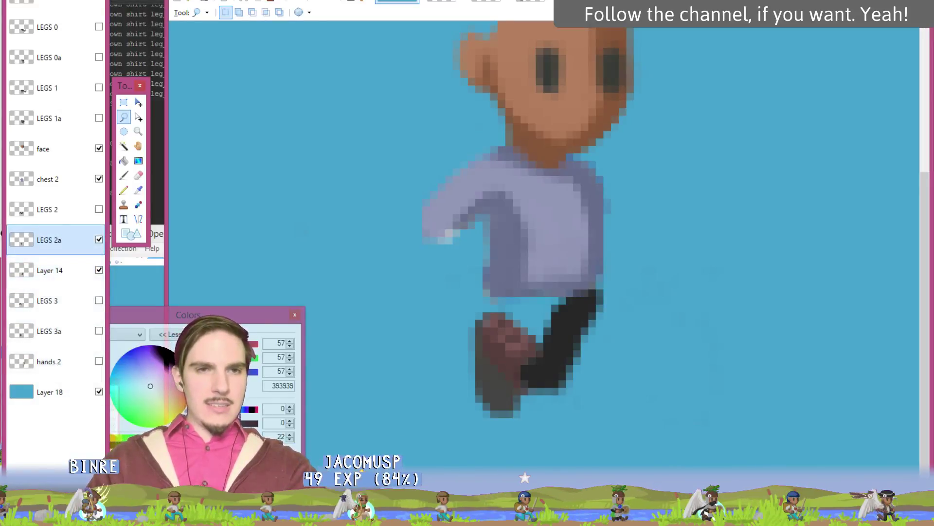
key(ctrl+m)
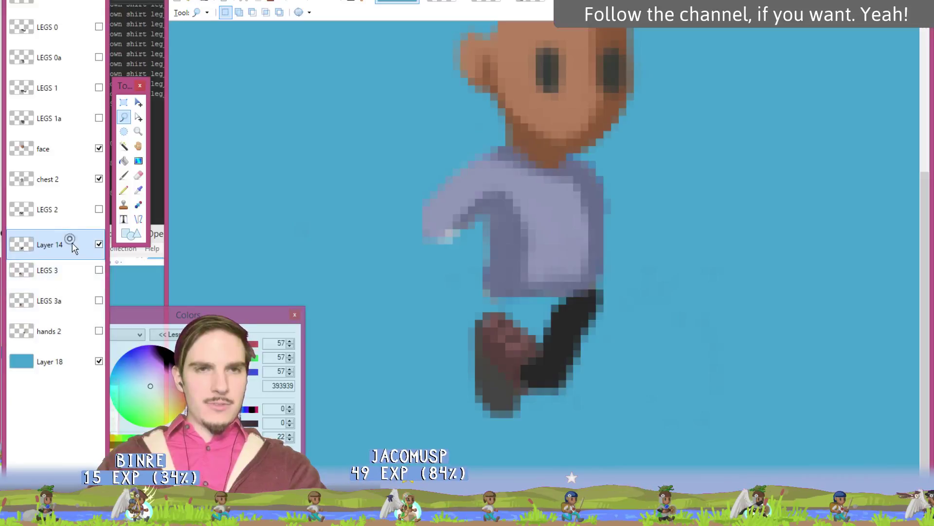
double_click(73, 245)
text(LEGS)
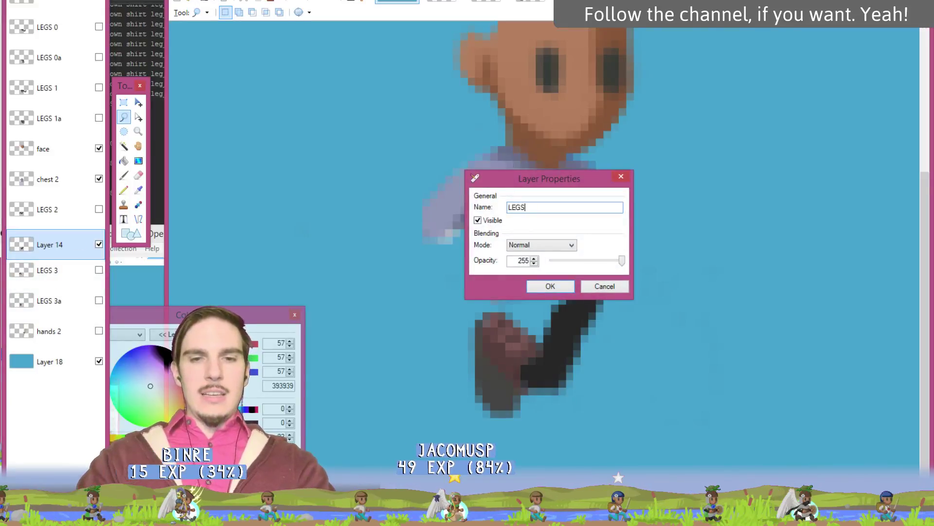
text( 2a)
key(Return)
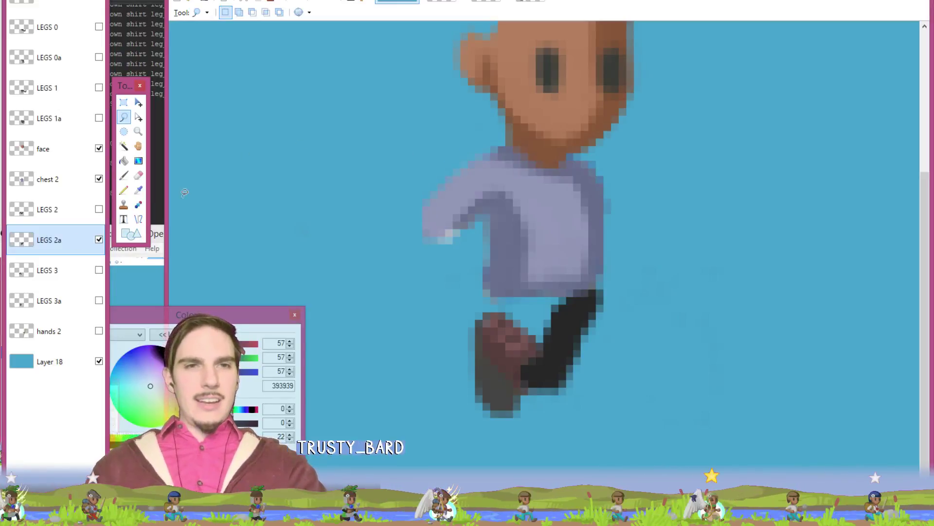
Step: Hide LEGS 2a, show LEGS 3, and close the used 2a.png image with its changes saved
click(99, 239)
click(98, 270)
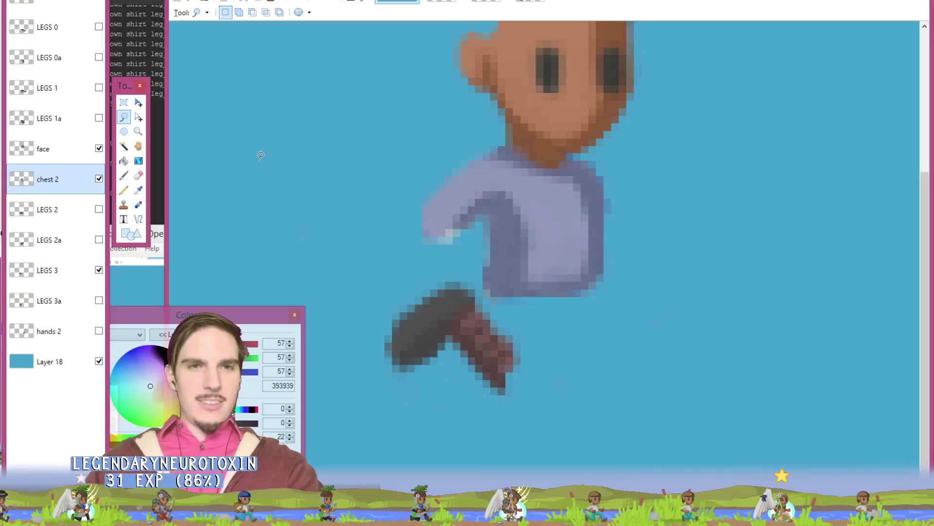
click(443, 3)
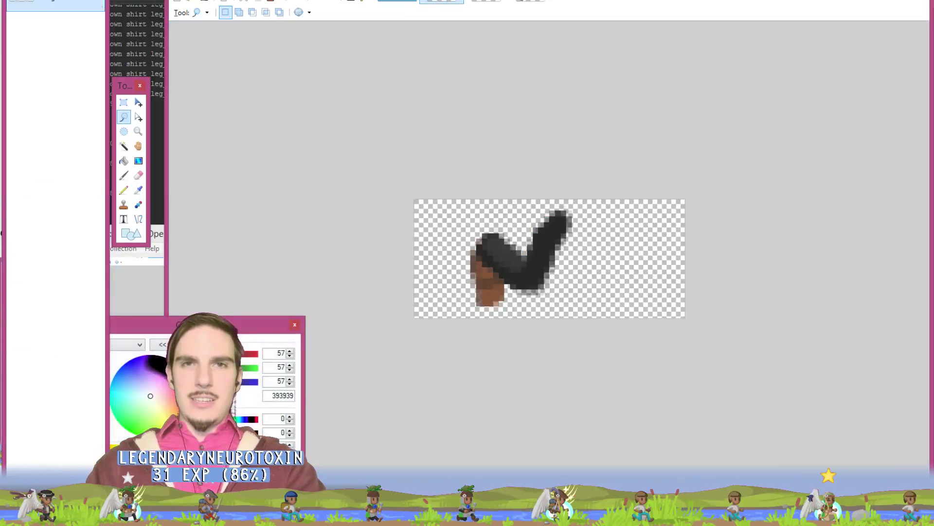
key(ctrl+w)
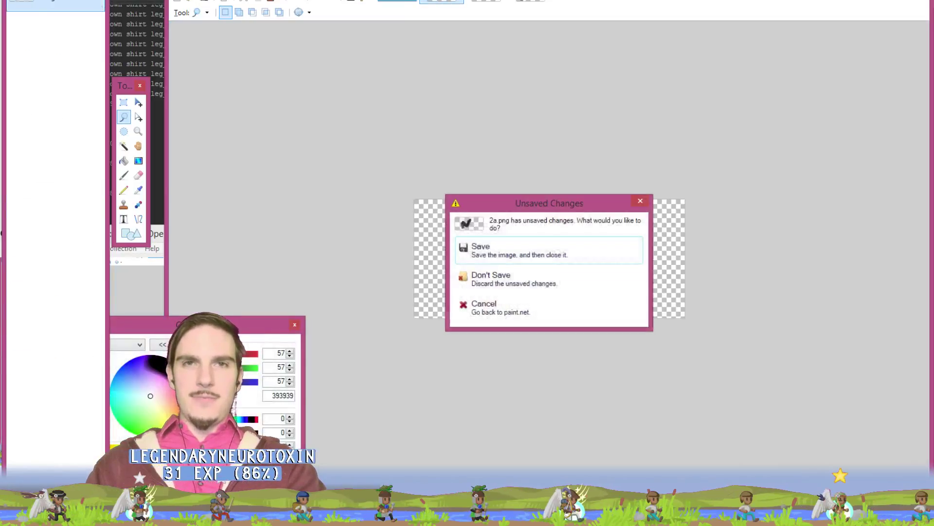
click(515, 257)
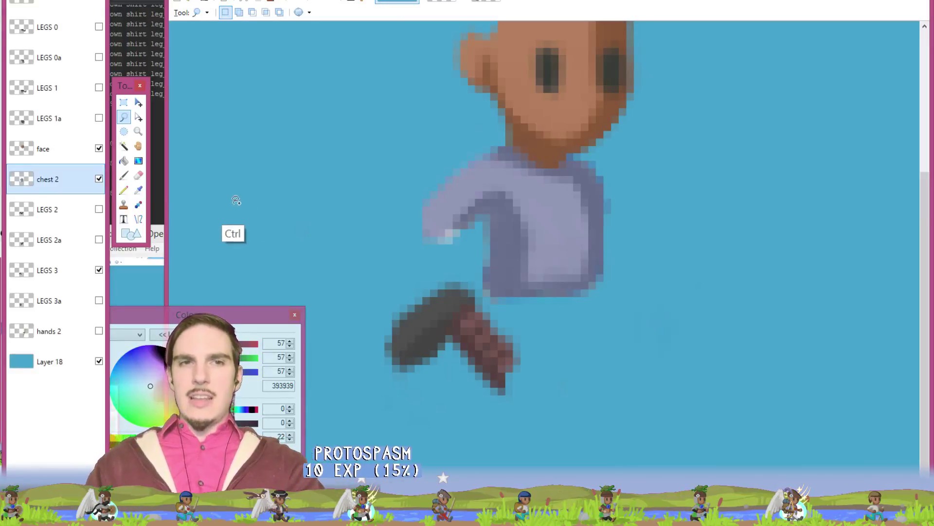
Step: Paste the next trouser image into a new layer beside LEGS 3, align it with the boot and show LEGS 1 for comparison
click(68, 300)
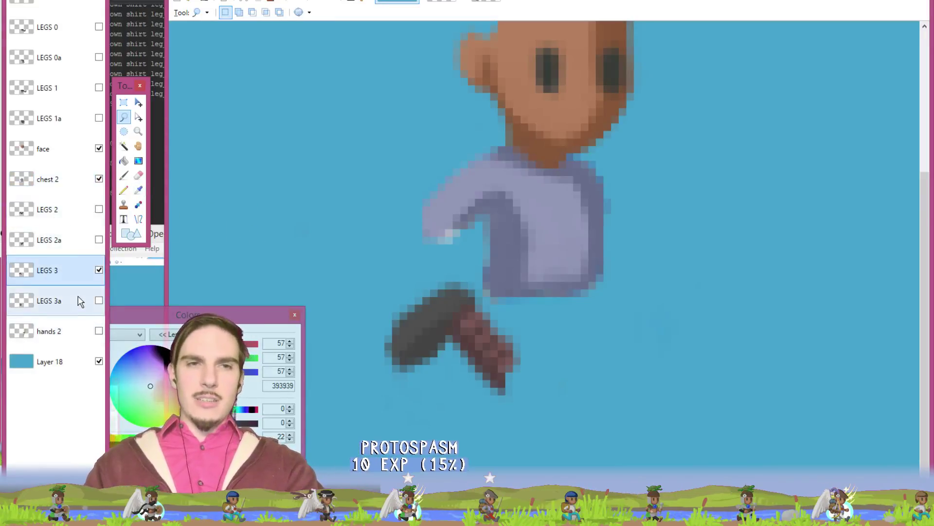
key(ctrl+shift+v)
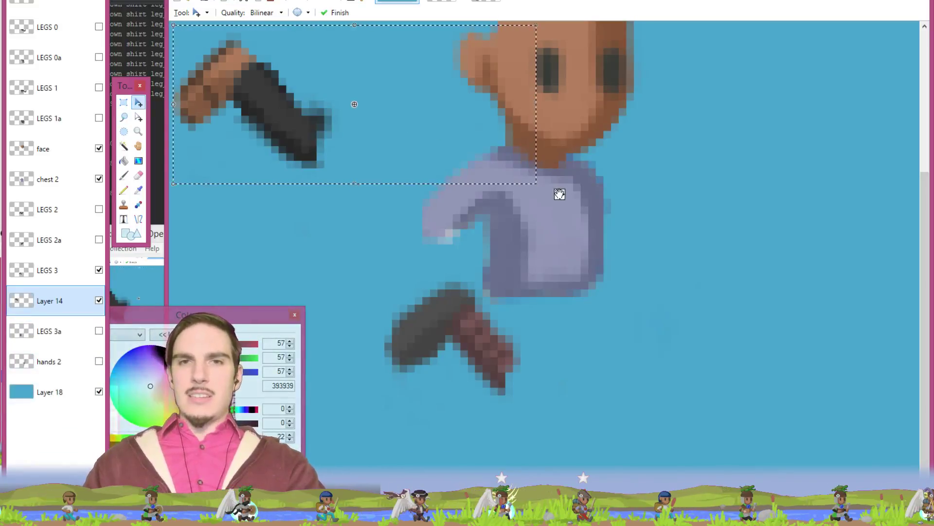
drag(560, 194, 779, 437)
key(Return)
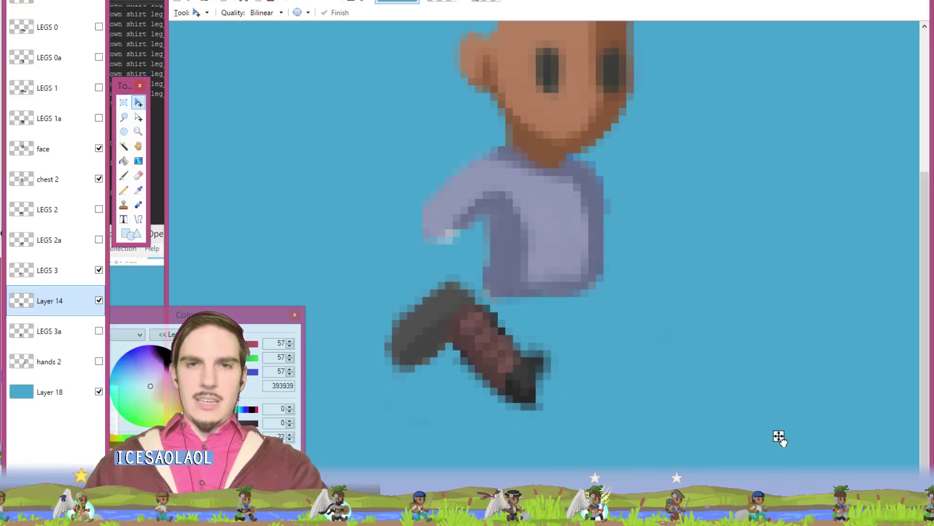
click(780, 437)
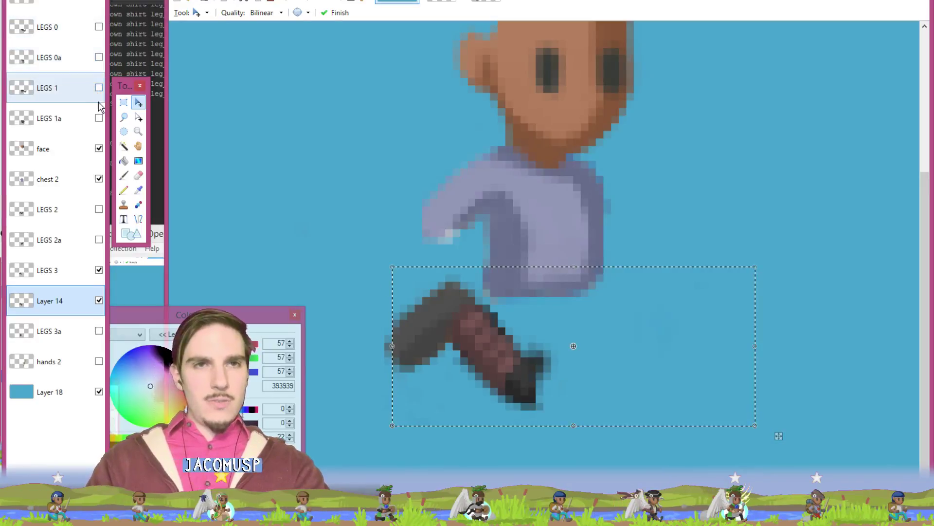
click(99, 87)
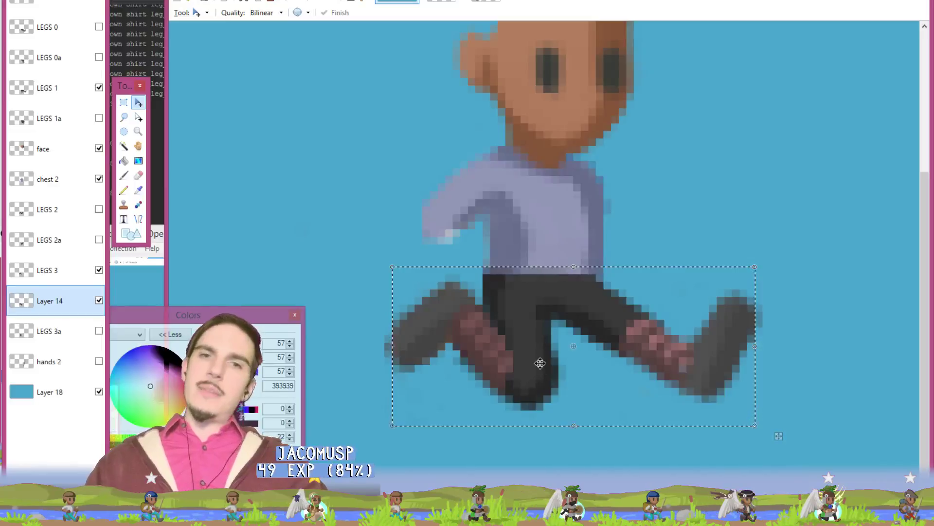
Step: Touch up the knee area where the rear leg overlaps LEGS 1, and hide the LEGS 1 layer
key(e)
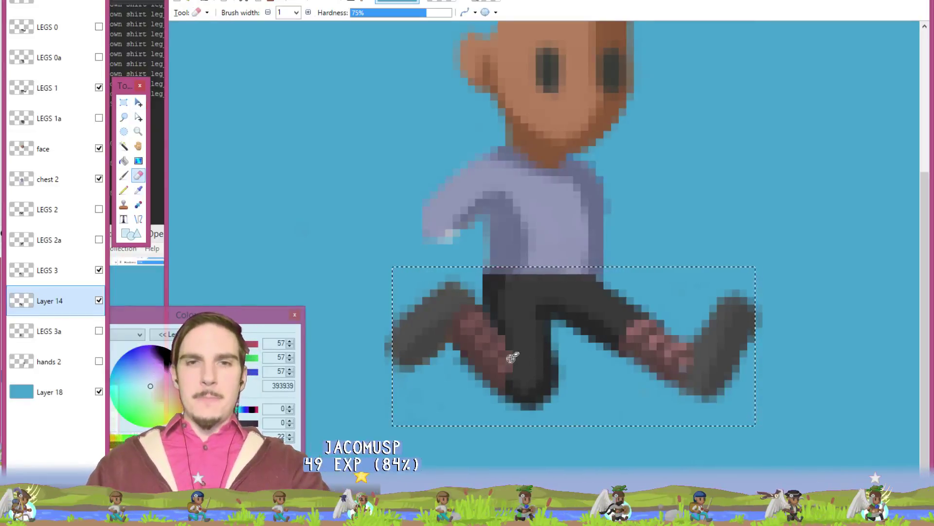
click(62, 88)
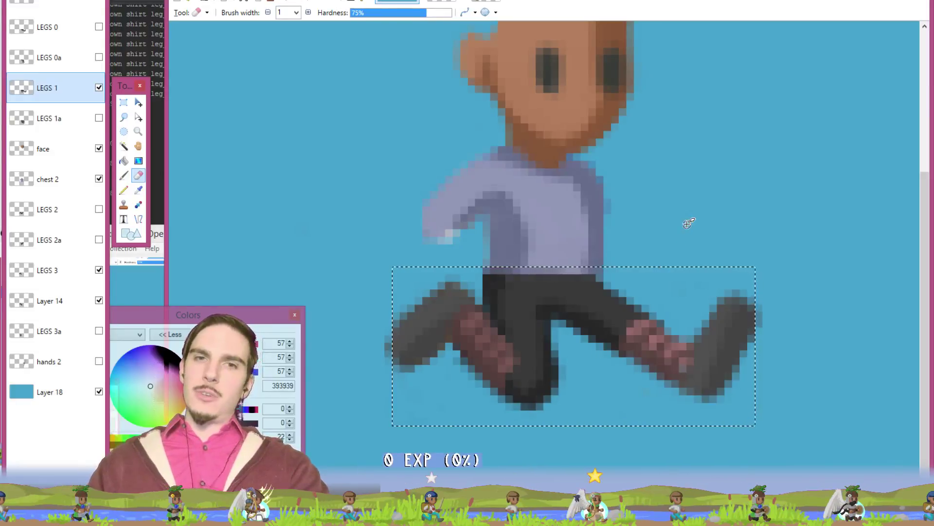
key(k)
key(b)
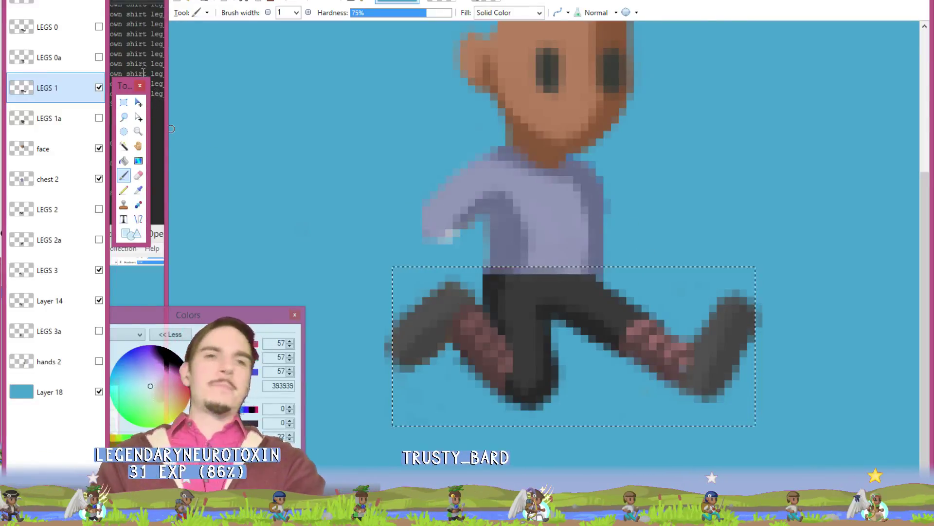
click(98, 87)
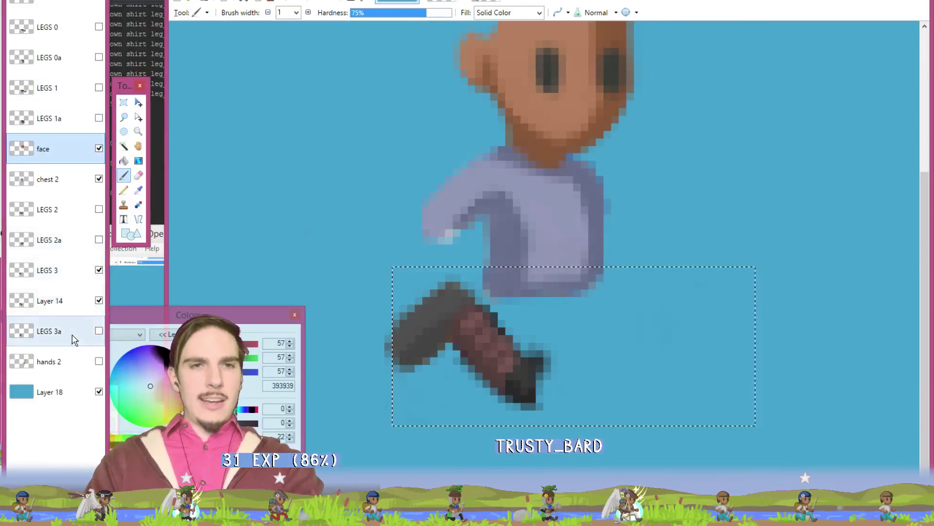
Step: Lasso the pasted shin around the LEGS 3 boot and clear it from Layer 14, keeping the dark knee, and save the image
click(70, 301)
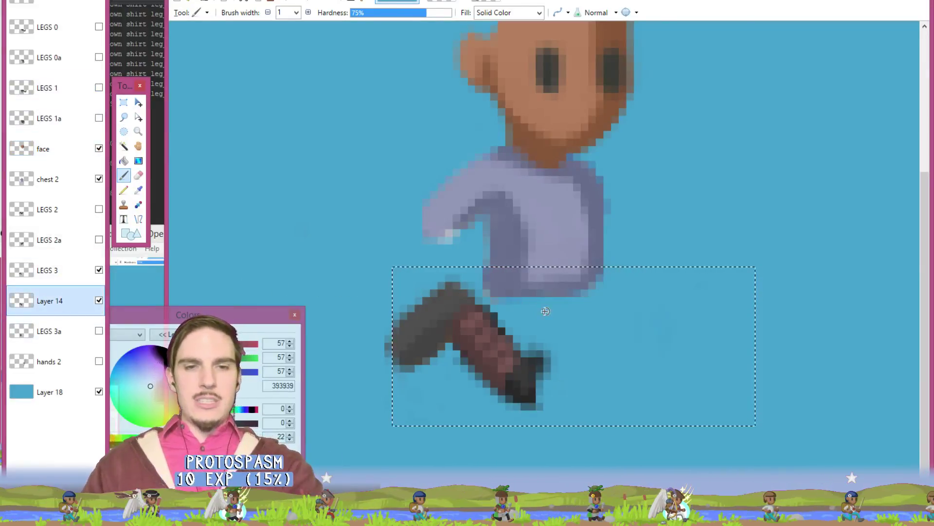
click(124, 116)
click(530, 339)
mouse_move(529, 339)
mouse_down()
mouse_move(491, 384)
mouse_move(370, 379)
mouse_move(418, 243)
mouse_move(544, 279)
mouse_up()
key(ctrl+d)
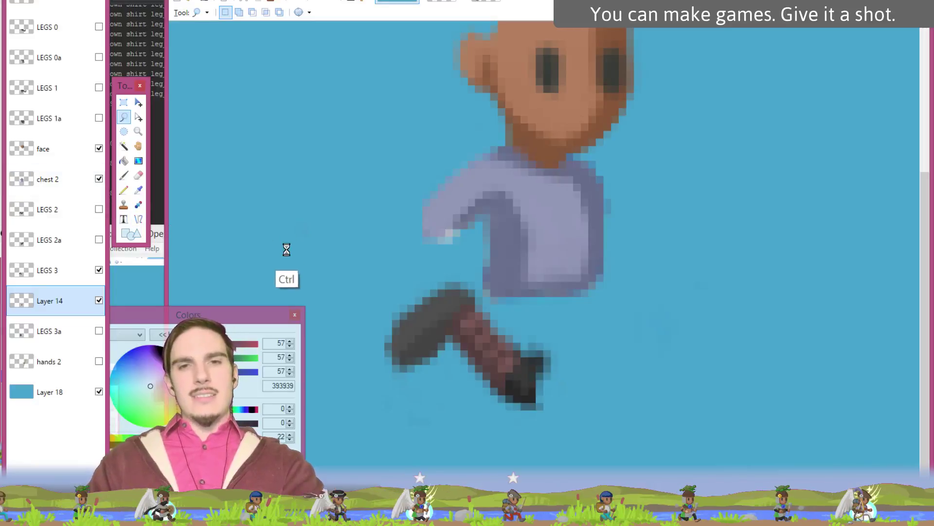
key(ctrl+s)
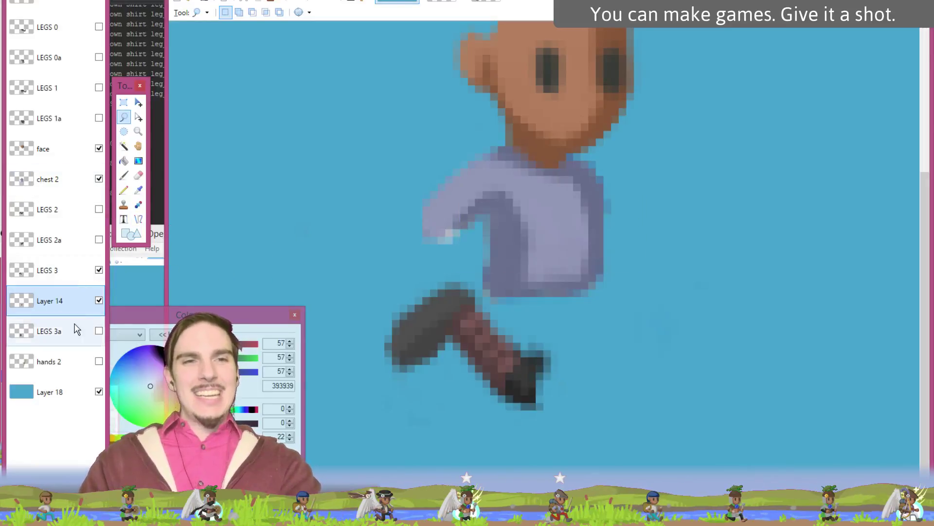
Step: Merge LEGS 3 down into Layer 14 and rename the merged layer LEGS 3
click(59, 270)
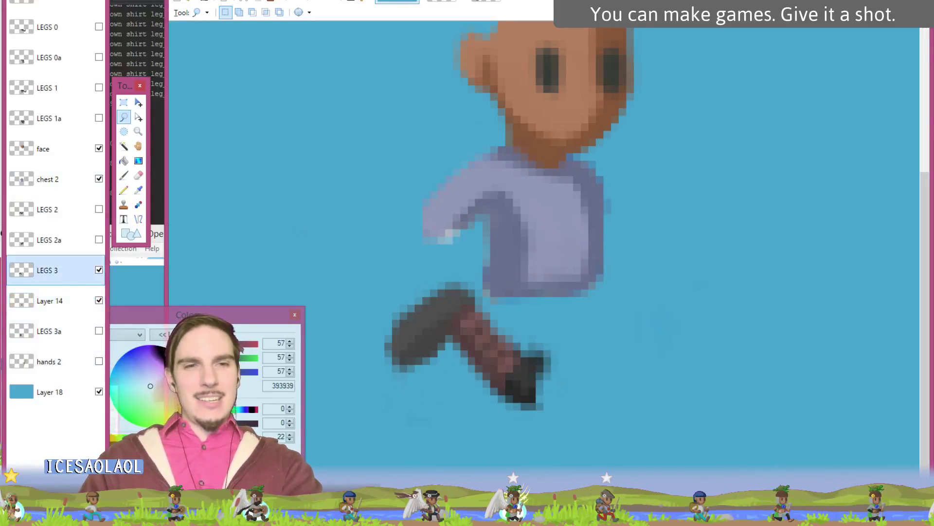
key(ctrl+shift+Delete)
double_click(74, 278)
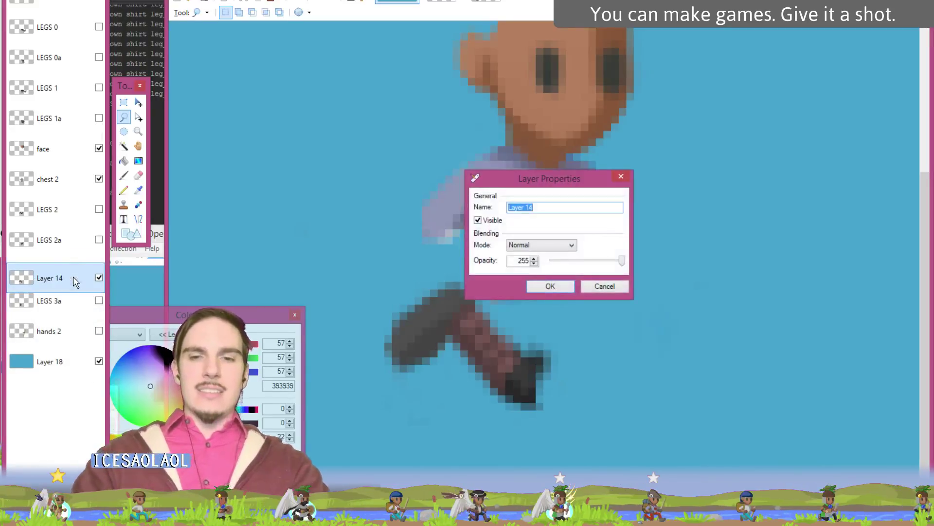
text(LEGS 3)
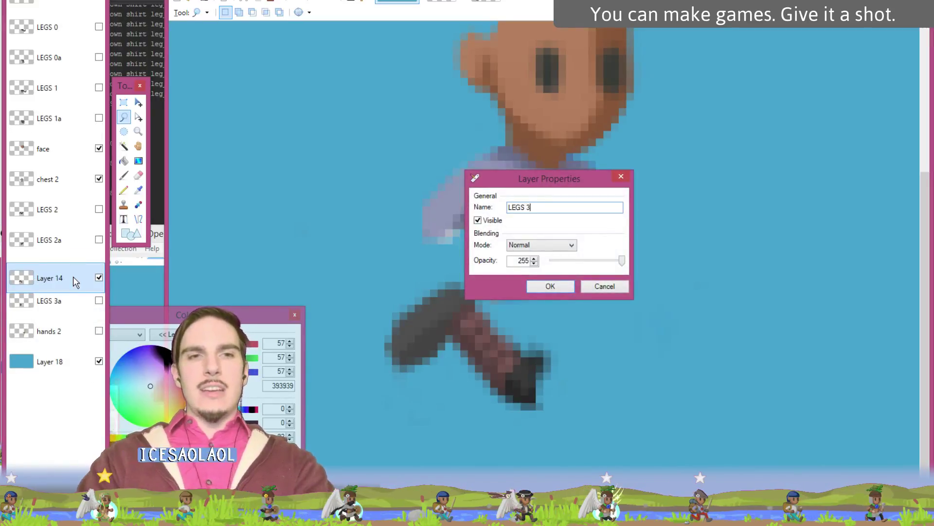
key(Return)
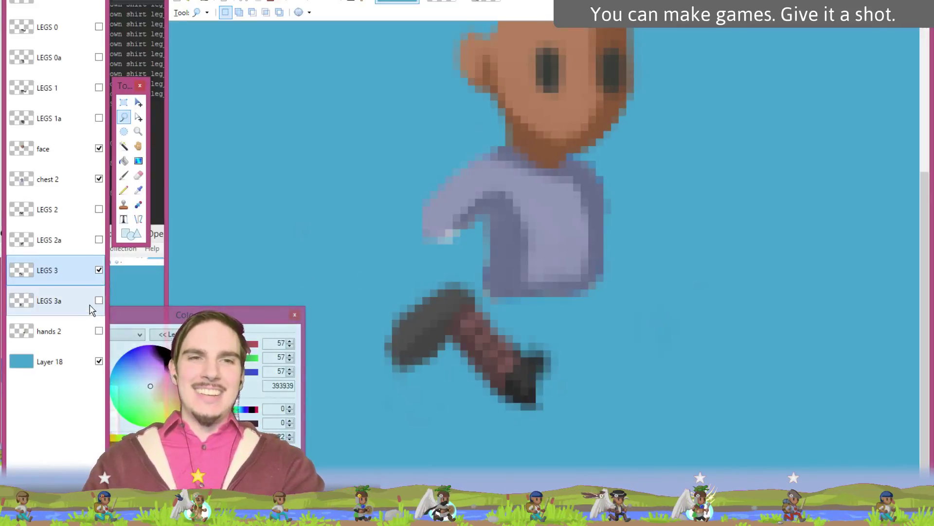
Step: Hide LEGS 3, show LEGS 3a, and copy the next trouser image for it
click(99, 270)
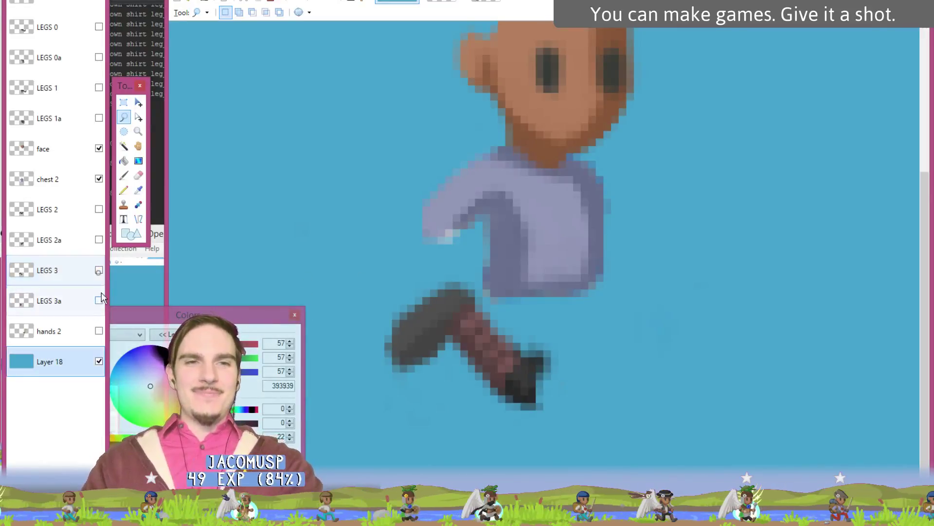
click(99, 301)
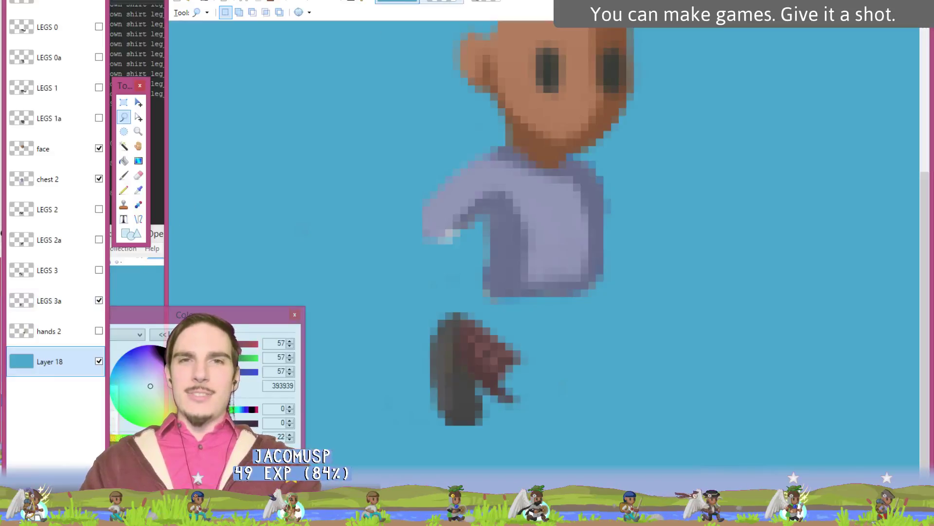
key(ctrl+Tab)
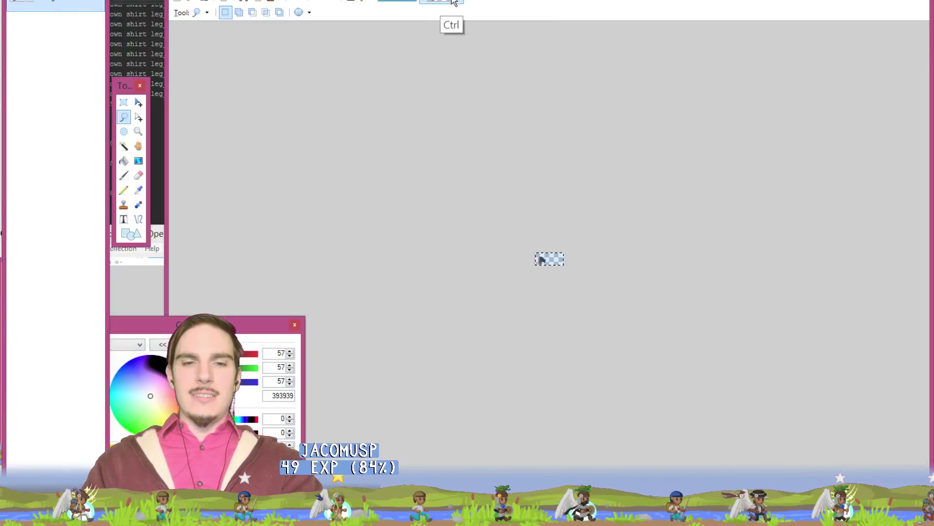
key(ctrl+shift+Tab)
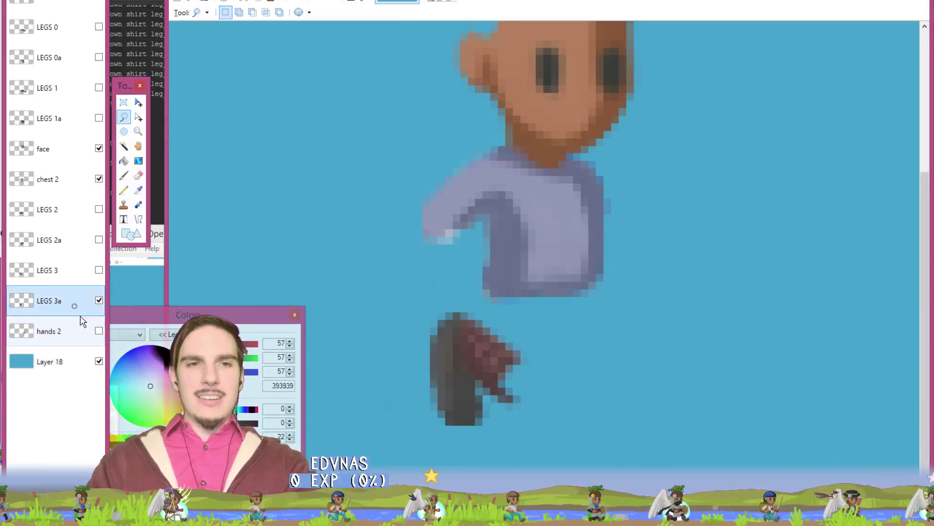
Step: Paste the trouser image into a new layer below LEGS 3a and align it with the boot
click(78, 328)
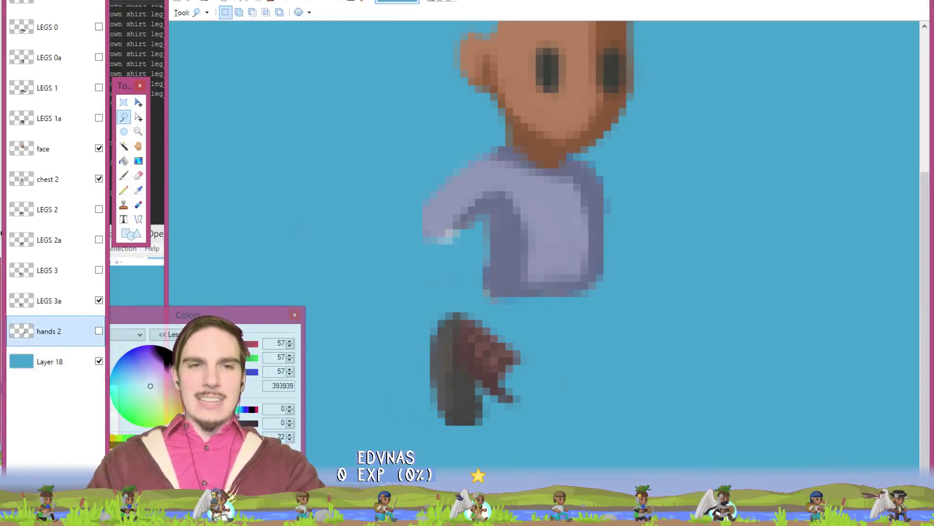
key(ctrl+shift+v)
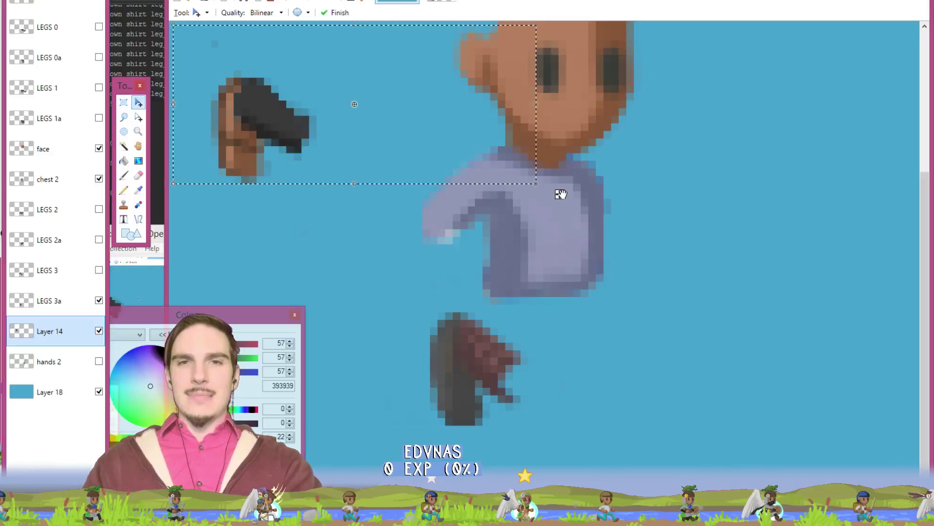
drag(559, 194, 780, 444)
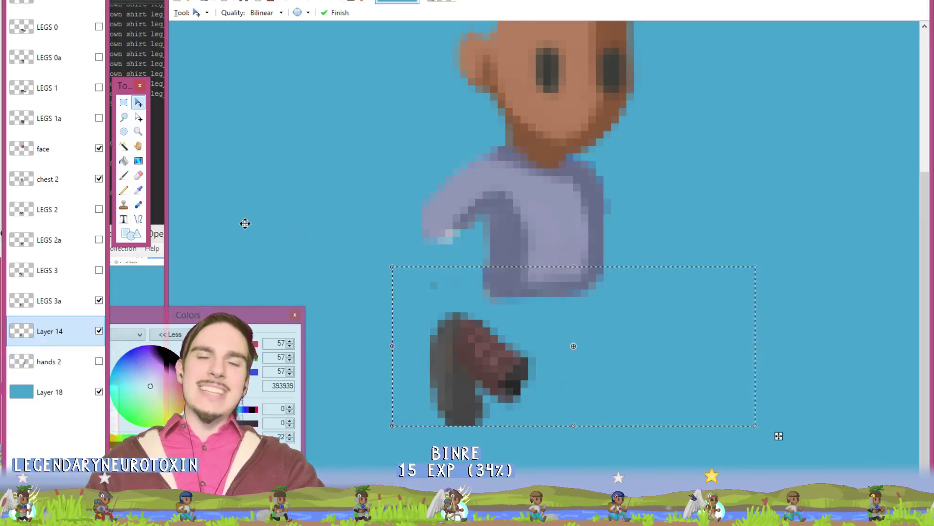
Step: Lasso the pasted shin around the LEGS 3a boot and clear it from Layer 14, keeping the dark knee
click(123, 117)
click(513, 332)
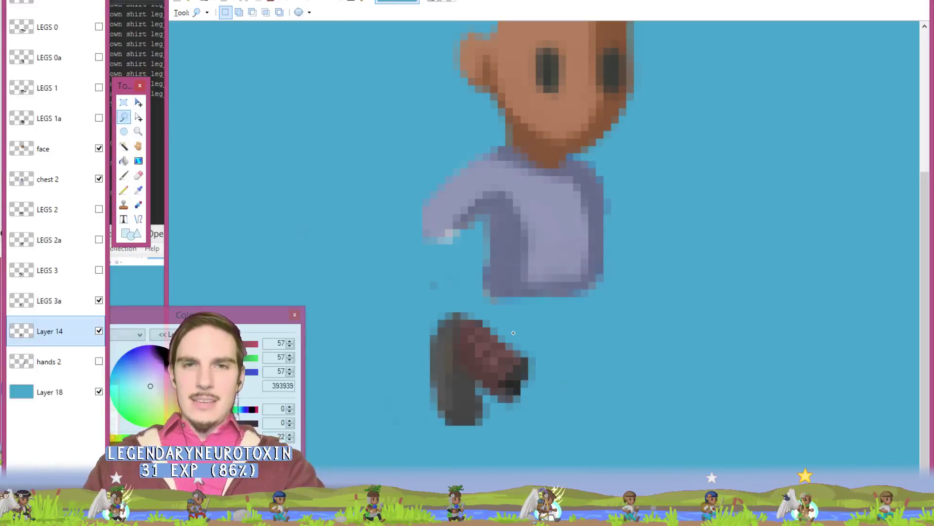
mouse_move(455, 457)
mouse_down()
mouse_move(403, 351)
mouse_move(438, 311)
mouse_move(501, 326)
mouse_up()
click(513, 217)
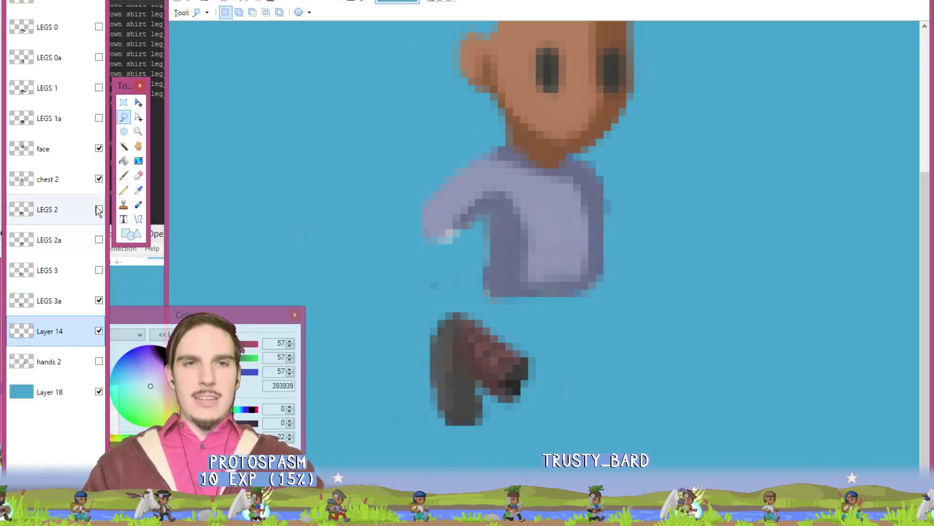
Step: Show LEGS 1a for comparison and paint the missing shin pixels below the knee on LEGS 3a with colour 573E3D
click(99, 118)
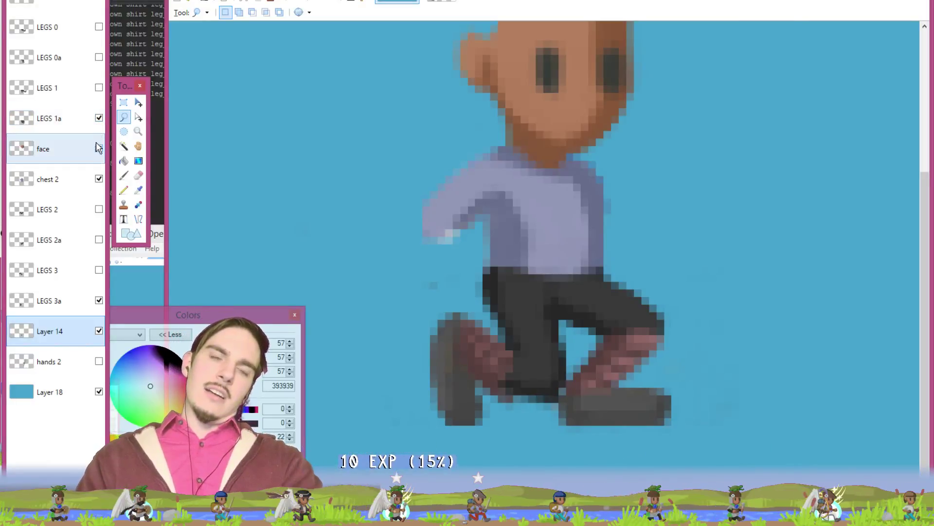
click(99, 148)
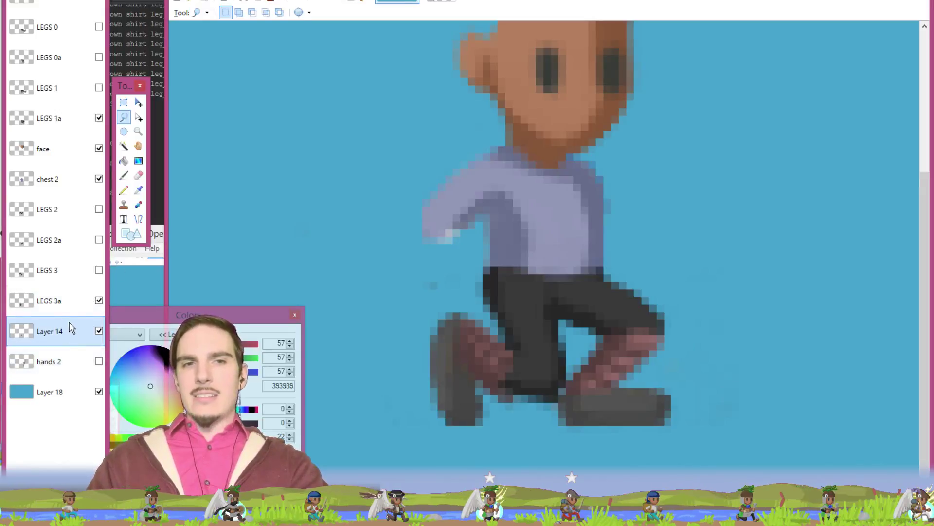
click(69, 302)
key(k)
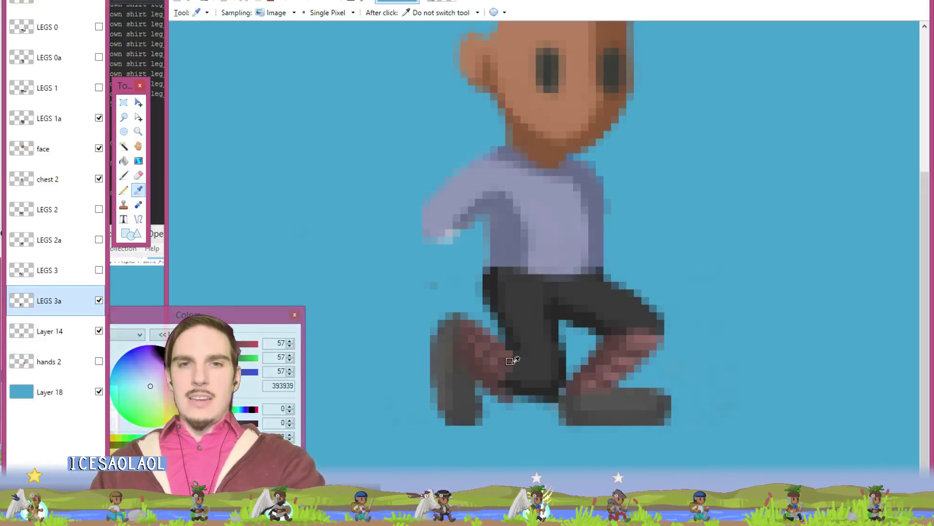
click(501, 387)
key(b)
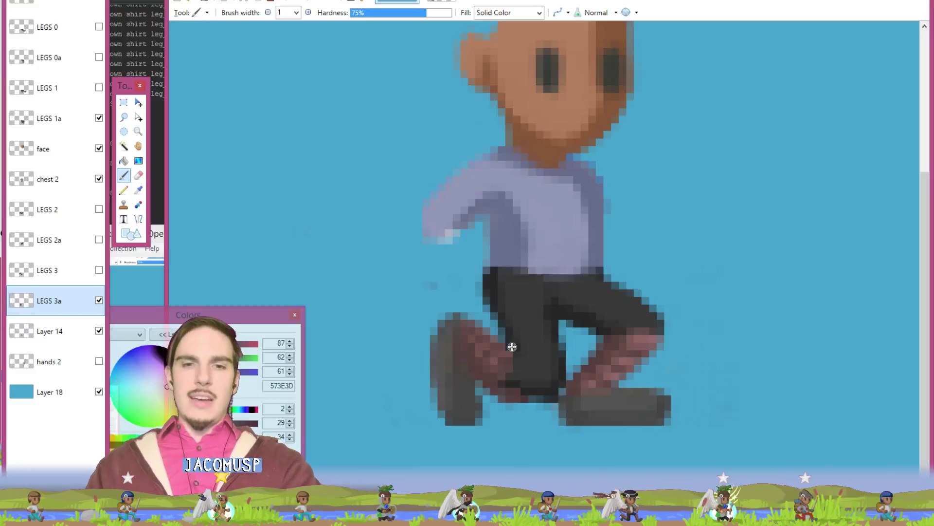
Step: Sample the dark trouser colours, including 272829 and 262626, and retouch the knee pixels on LEGS 3a
key(k)
click(529, 372)
key(b)
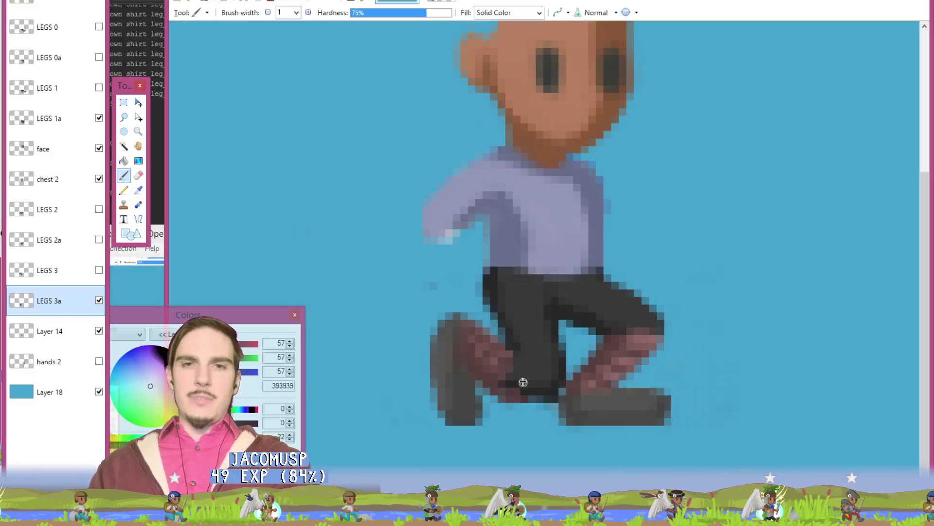
key(k)
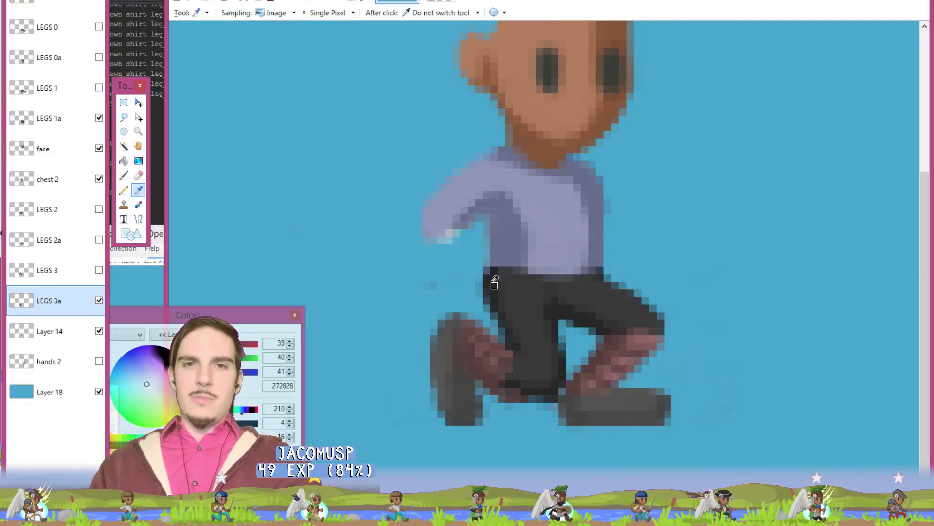
key(b)
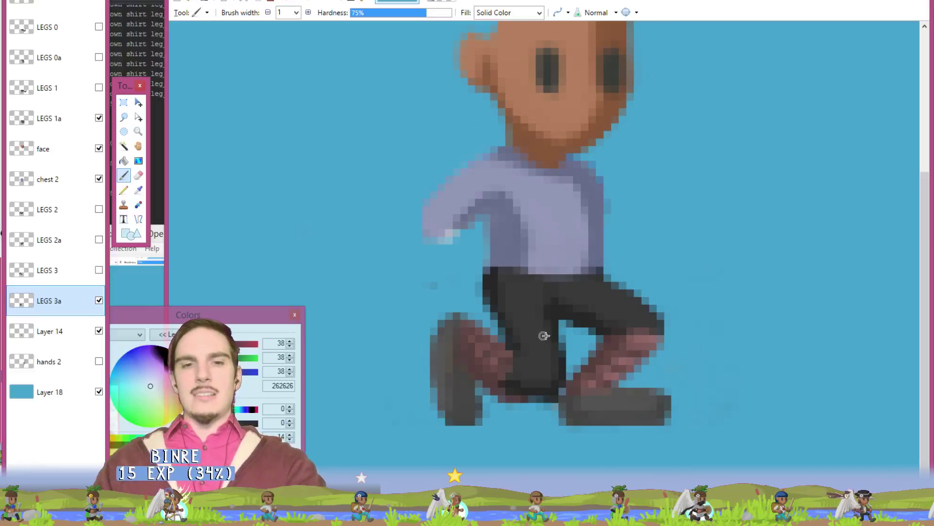
key(e)
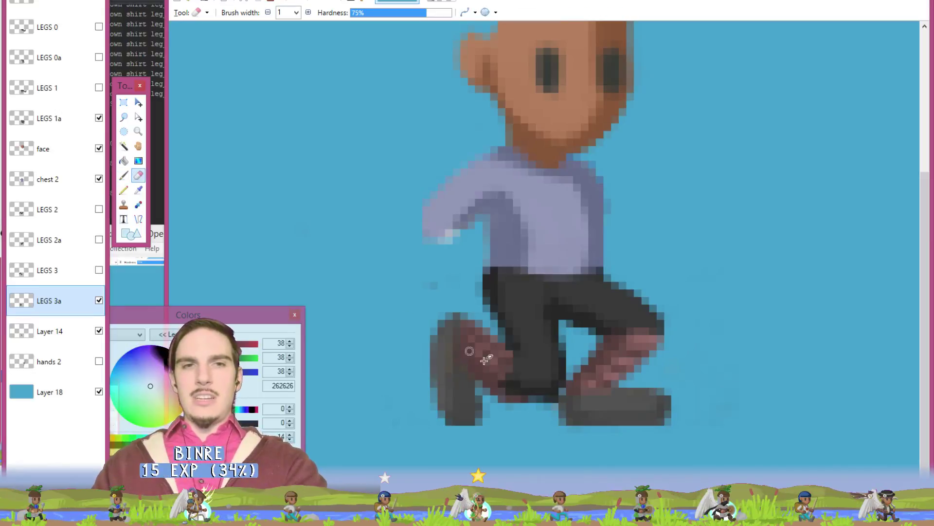
Step: Touch up the edge between shin and knee on LEGS 1a and LEGS 3a with the shin colour 573E3D
click(56, 118)
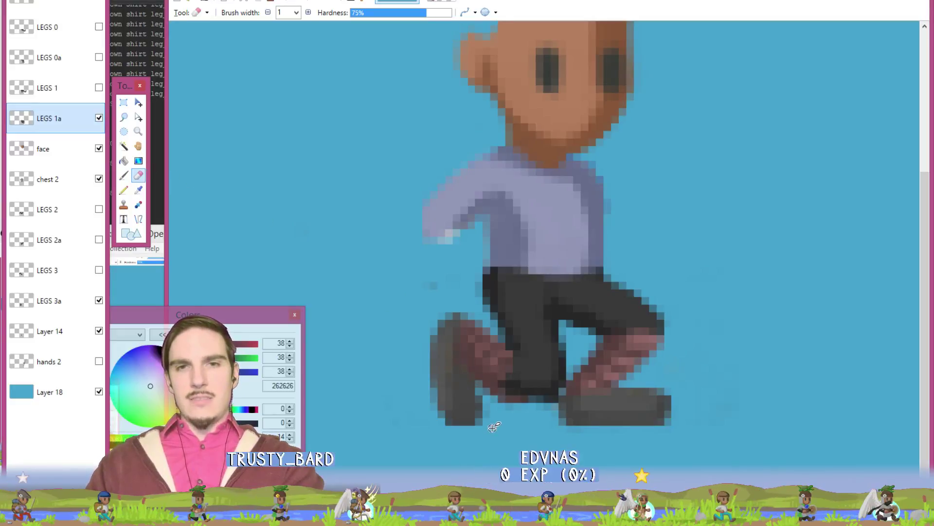
key(k)
click(499, 372)
key(b)
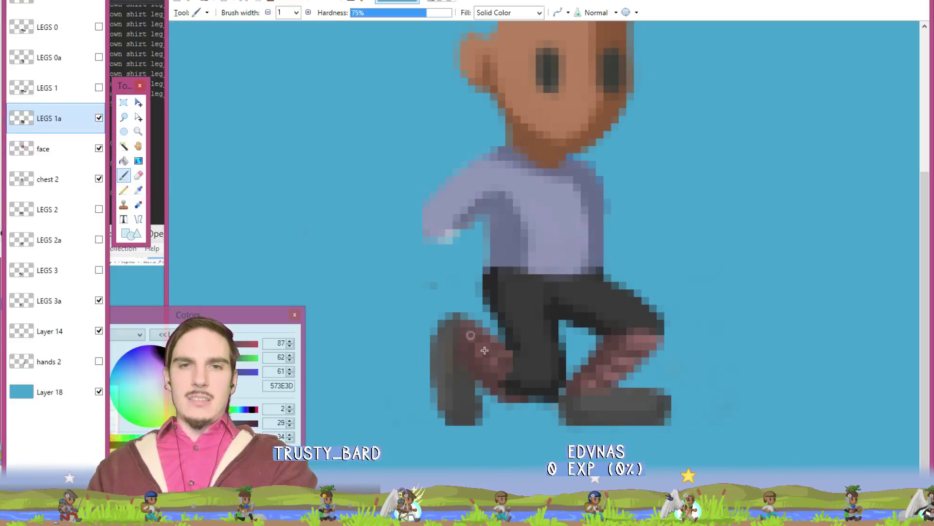
click(73, 306)
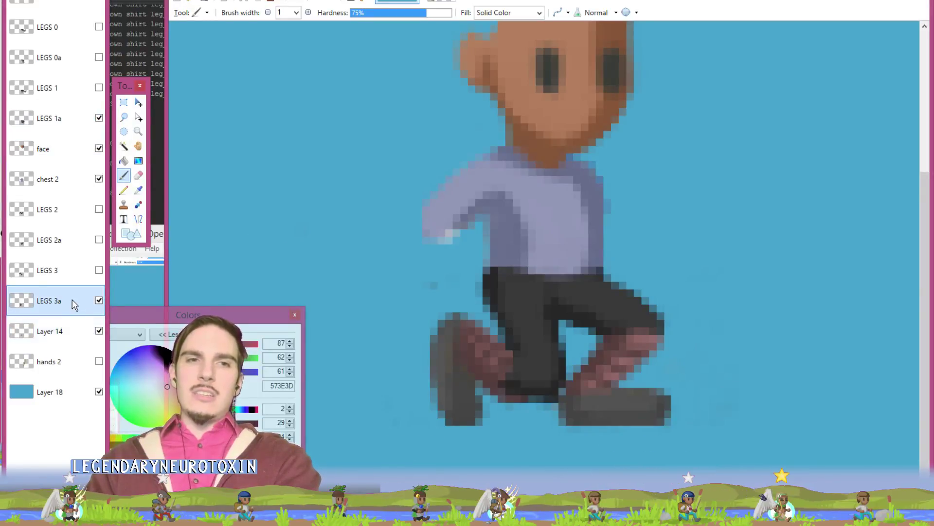
key(k)
click(500, 386)
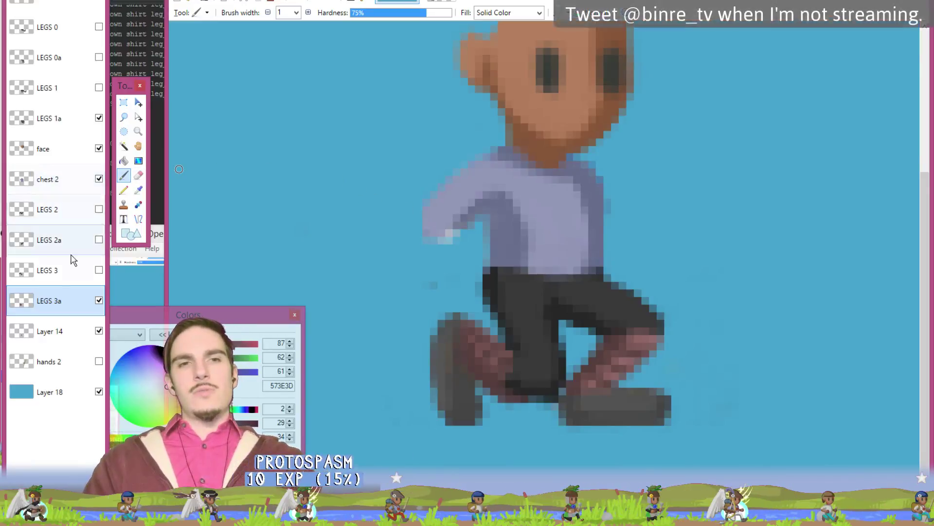
Step: Hide LEGS 1a and merge LEGS 3a down into Layer 14
click(99, 118)
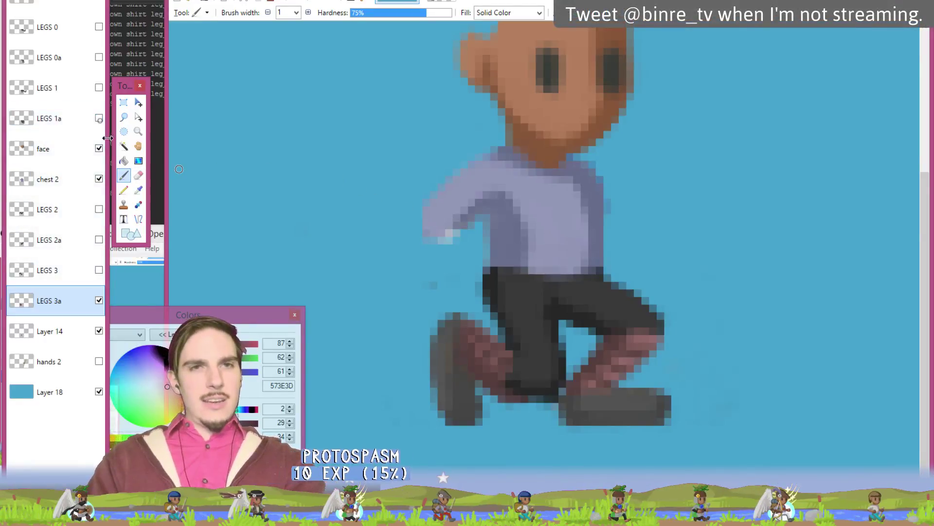
click(69, 327)
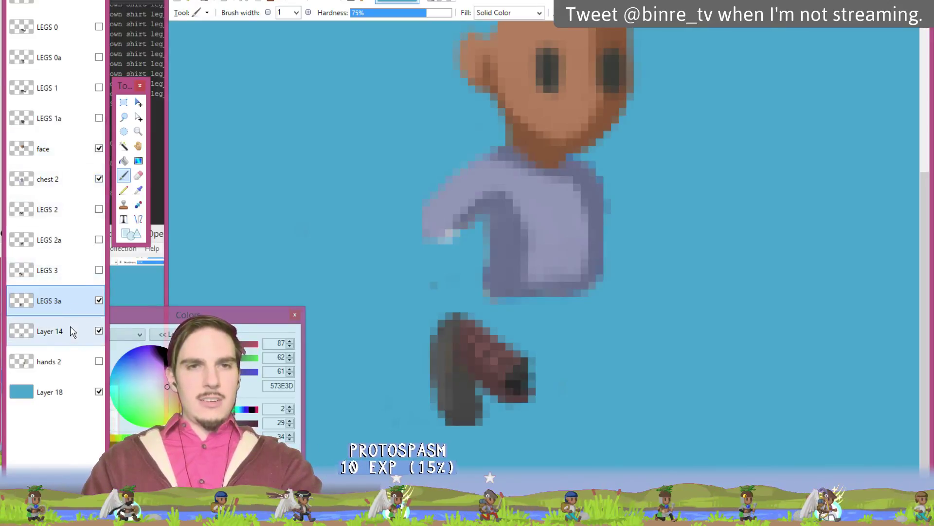
click(73, 301)
key(ctrl+shift+Delete)
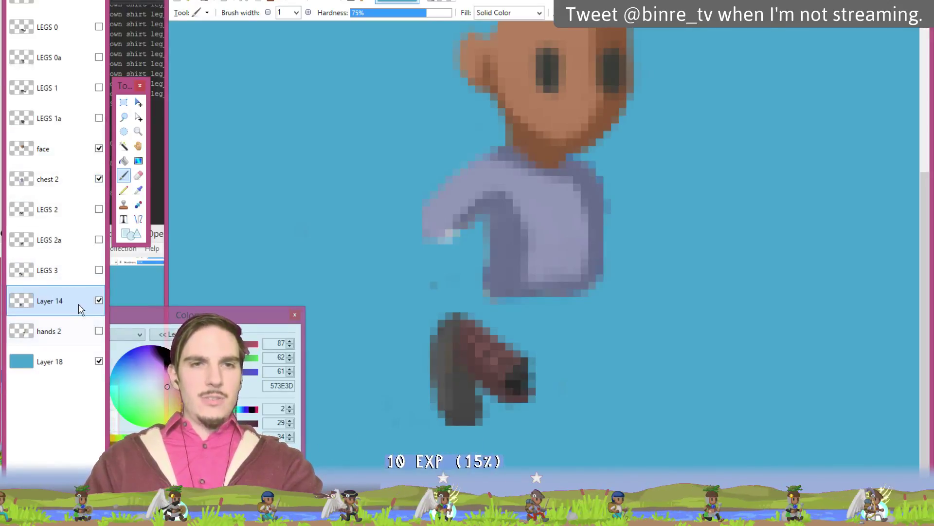
Step: Rename Layer 14 as LEGS 3a and save the image
double_click(76, 309)
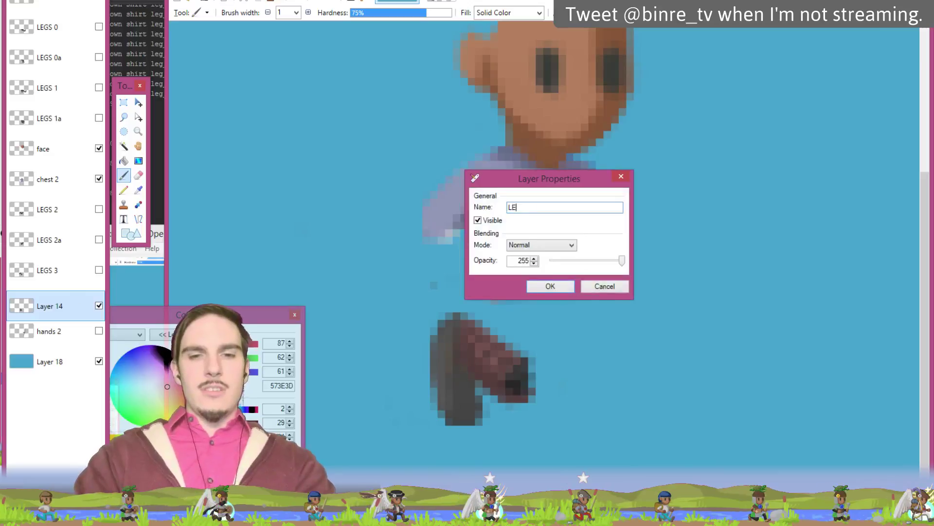
key(Return)
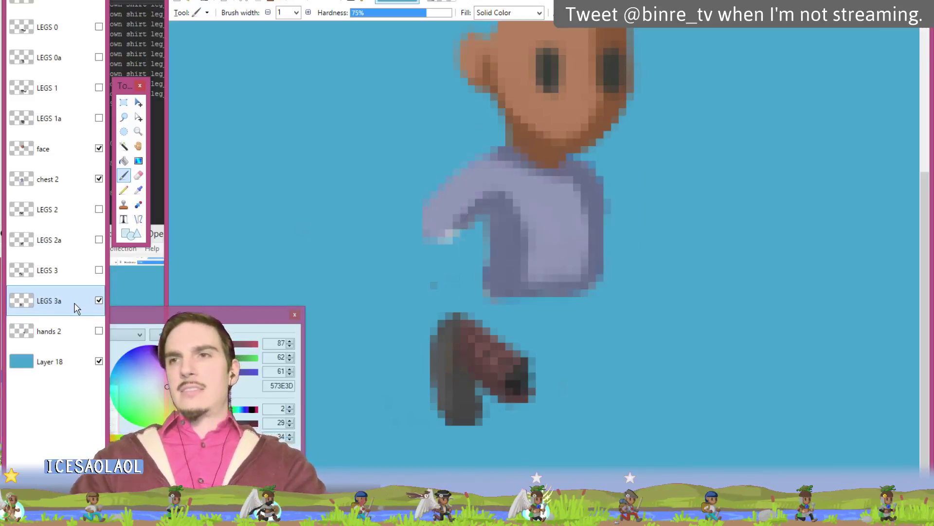
key(ctrl+s)
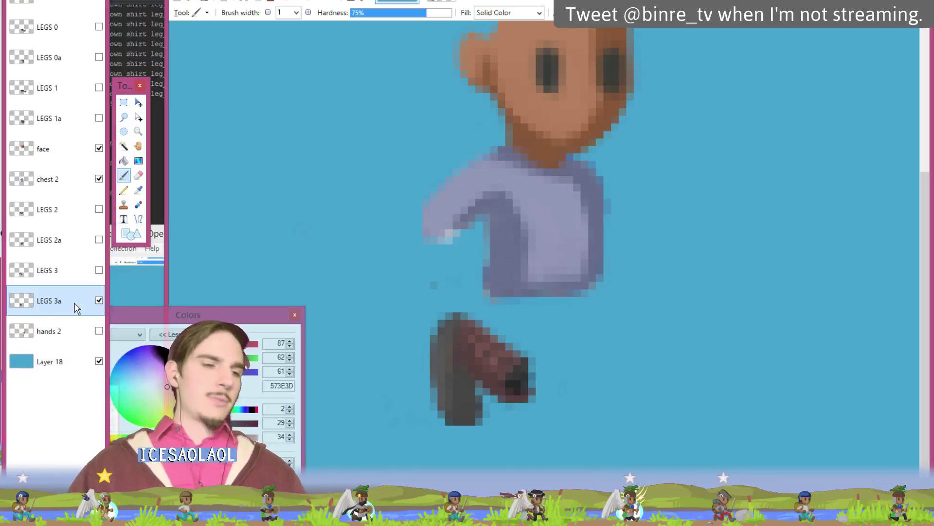
Step: Show the layers LEGS 3, LEGS 2a, LEGS 2, LEGS 1a, LEGS 1, LEGS 0a and LEGS 0 together with LEGS 3a
click(98, 297)
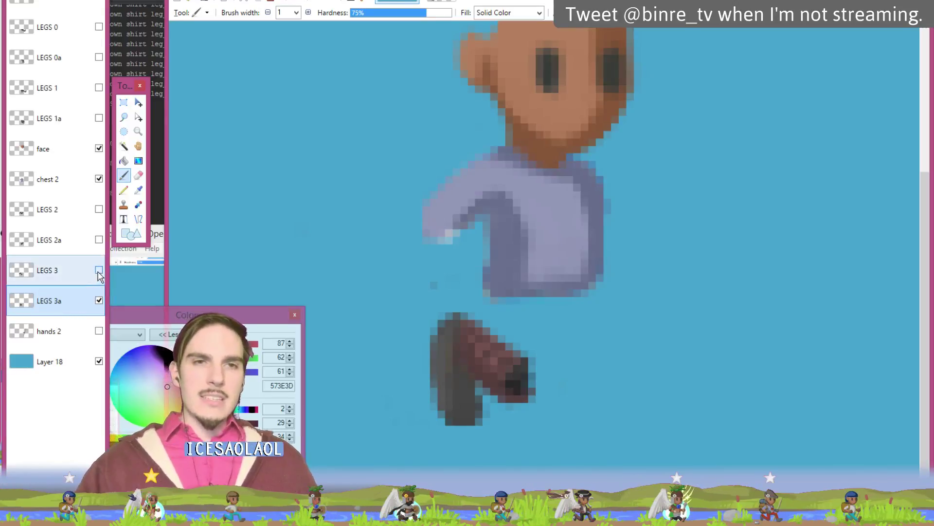
click(99, 271)
click(99, 239)
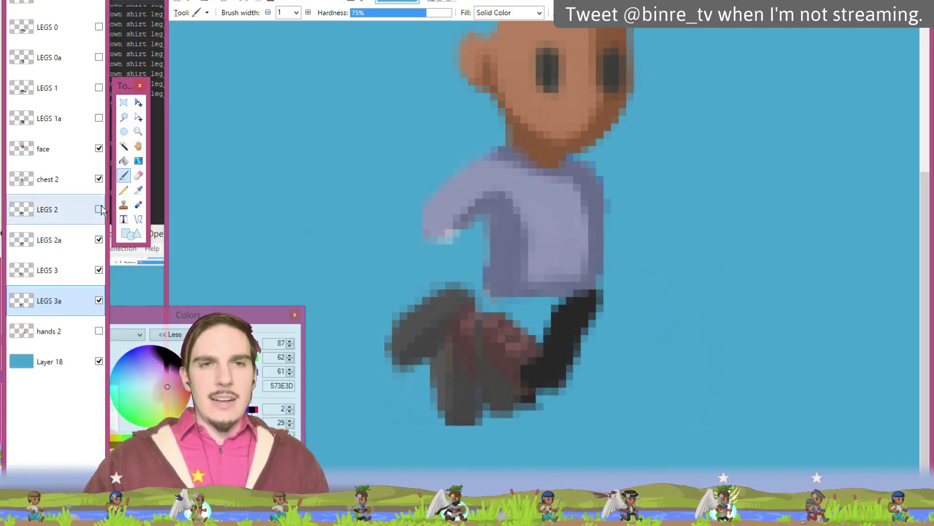
click(99, 209)
click(98, 118)
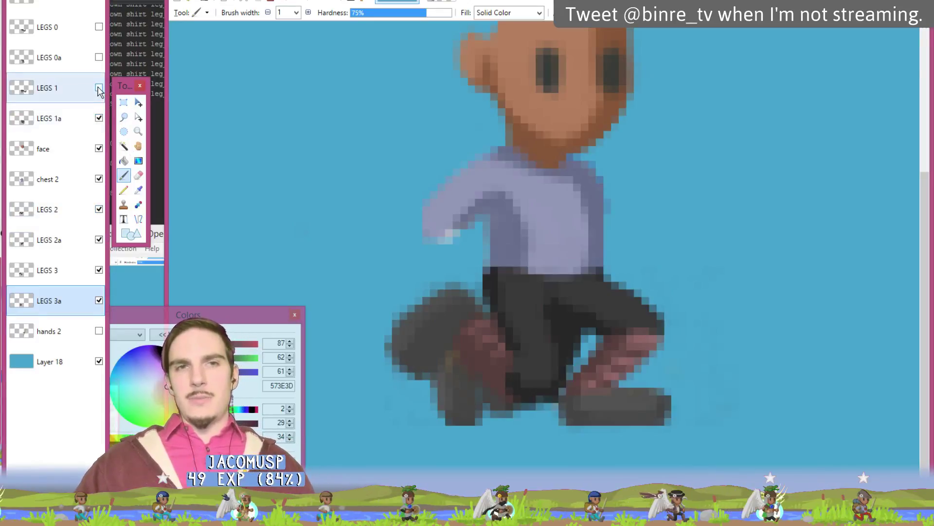
click(99, 88)
click(99, 57)
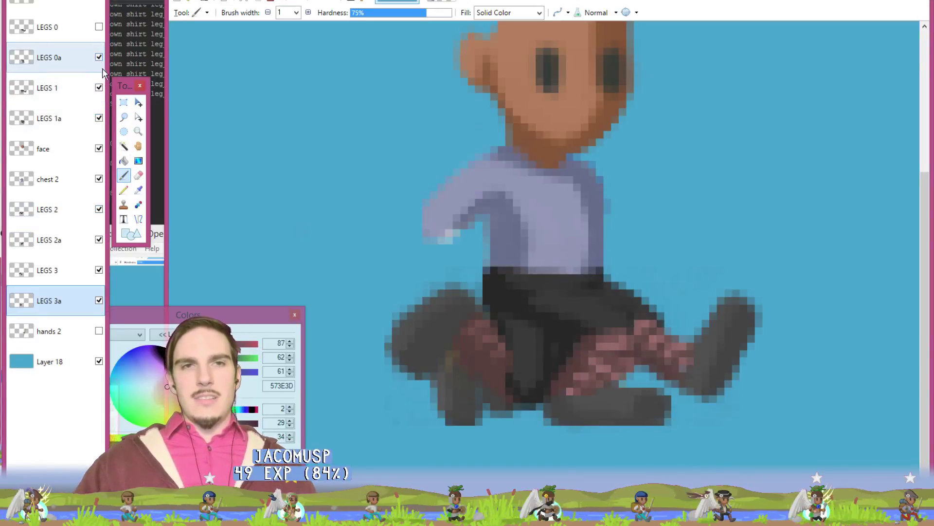
click(99, 27)
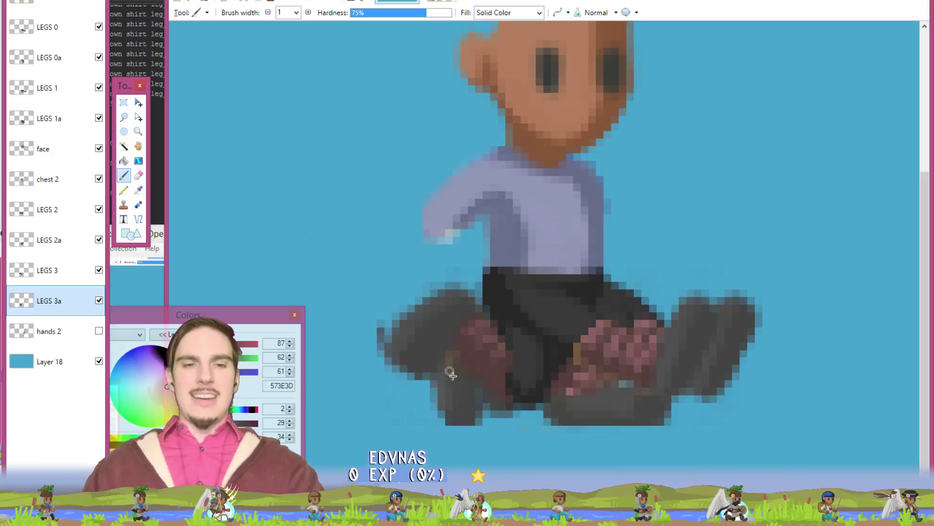
key(ctrl+z)
click(140, 103)
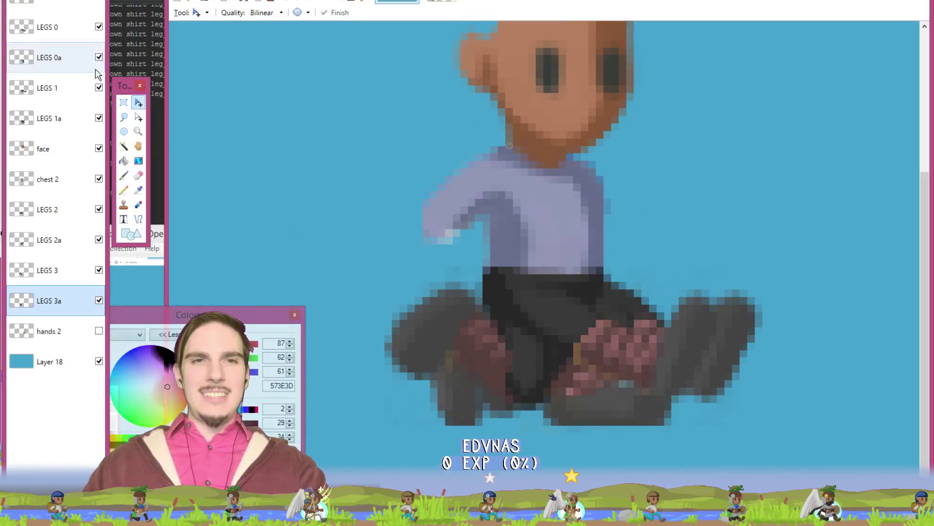
key(s)
drag(355, 320, 375, 360)
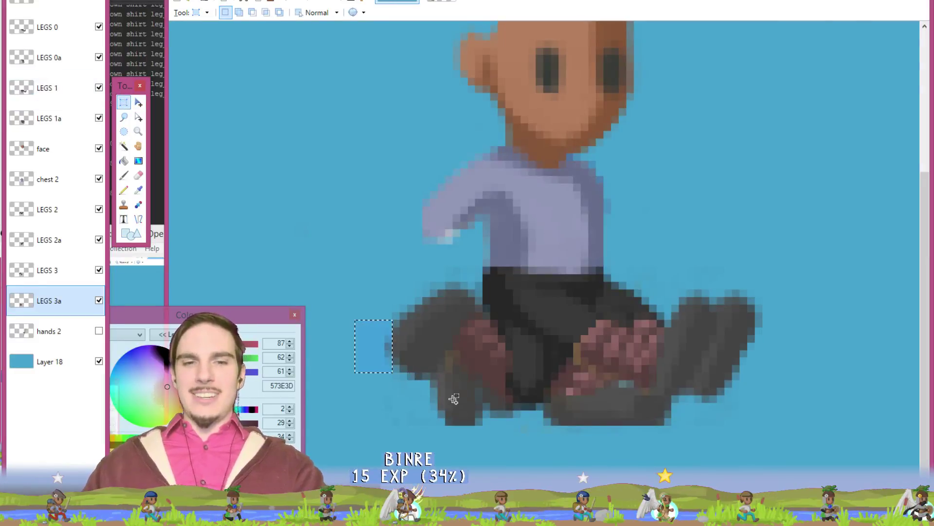
key(ctrl+z)
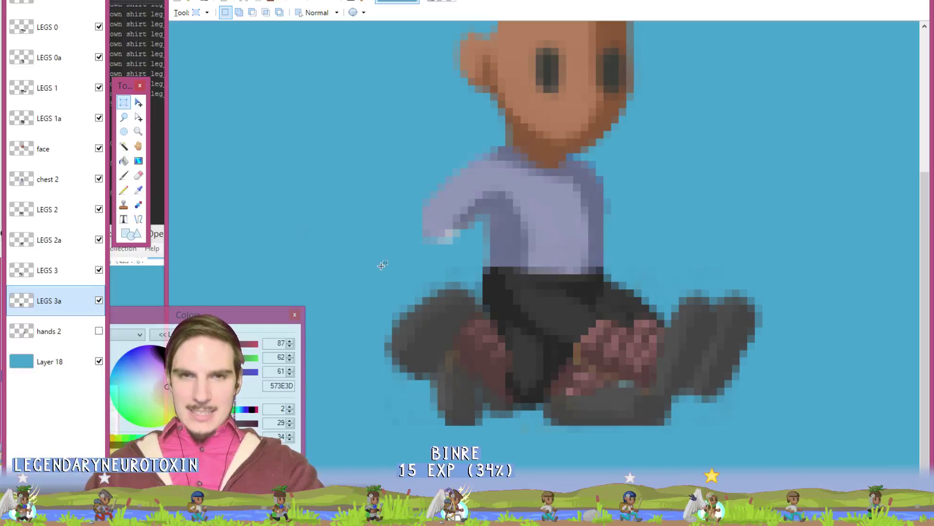
Step: Select one rectangle enclosing all the visible legs and boots, trimmed to their outermost pixels
drag(494, 347, 763, 426)
drag(332, 214, 791, 263)
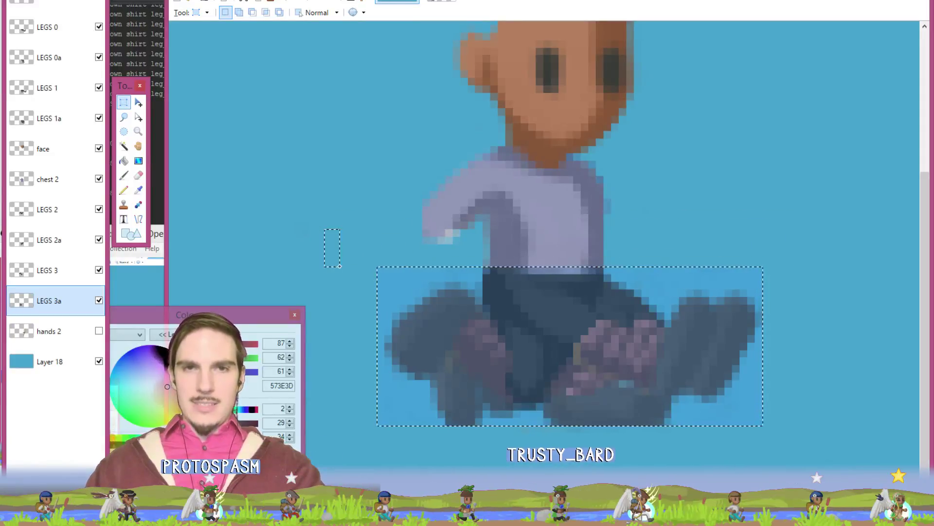
drag(326, 230, 384, 455)
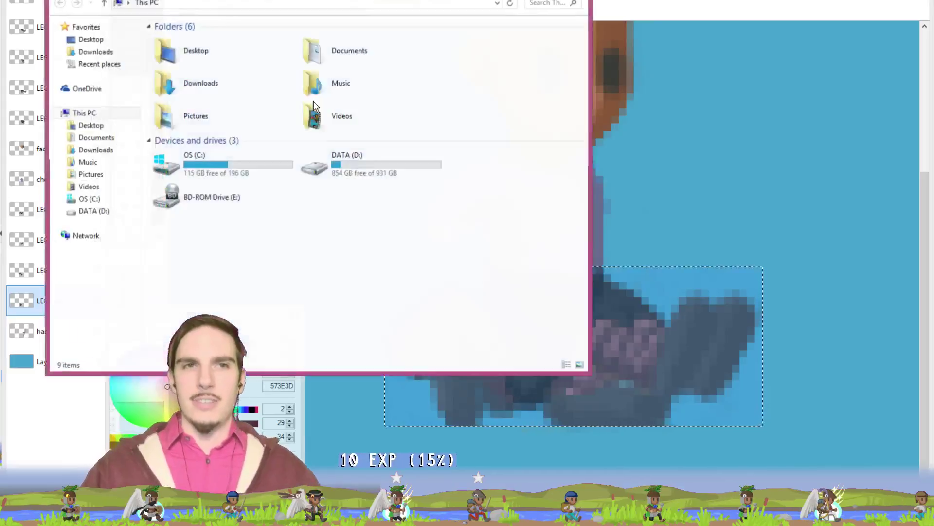
Step: Switch to File Explorer and browse to the equipment folder C:\projects\jrne\equip\legs
double_click(252, 171)
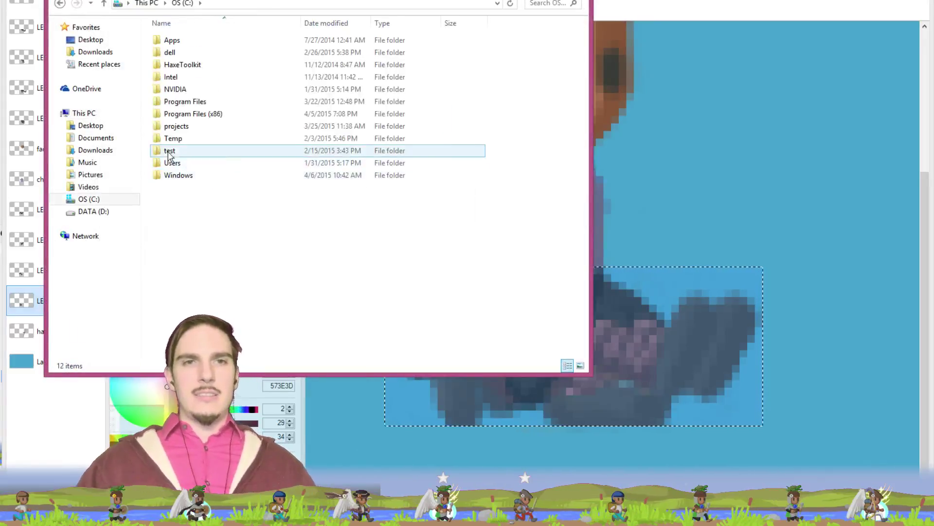
double_click(189, 129)
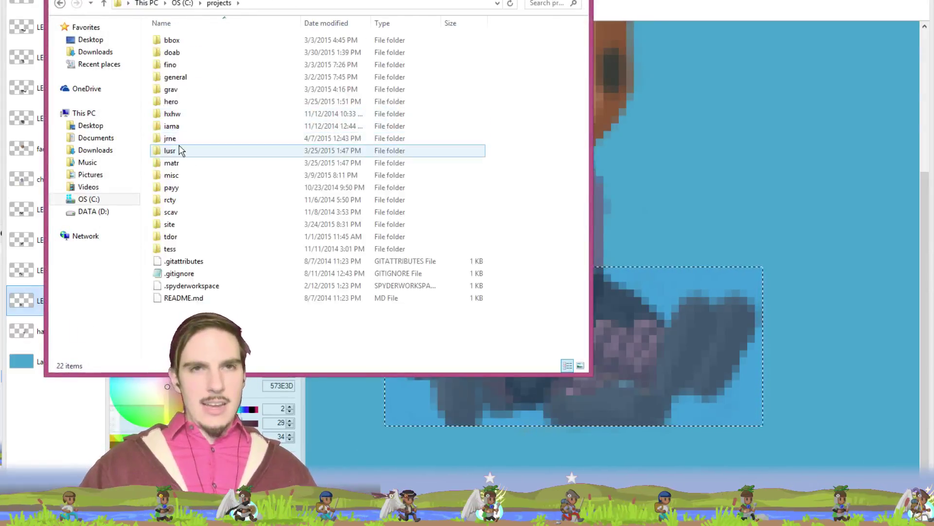
double_click(182, 138)
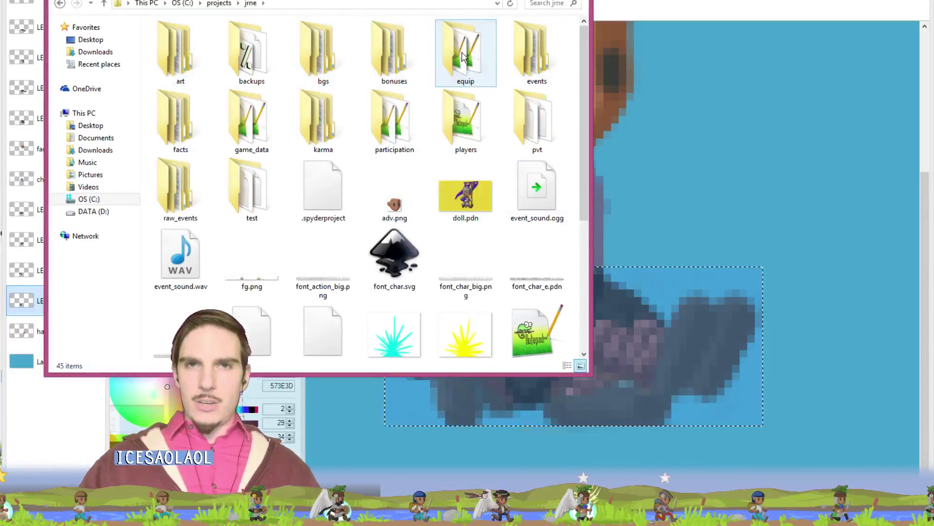
double_click(487, 56)
double_click(183, 102)
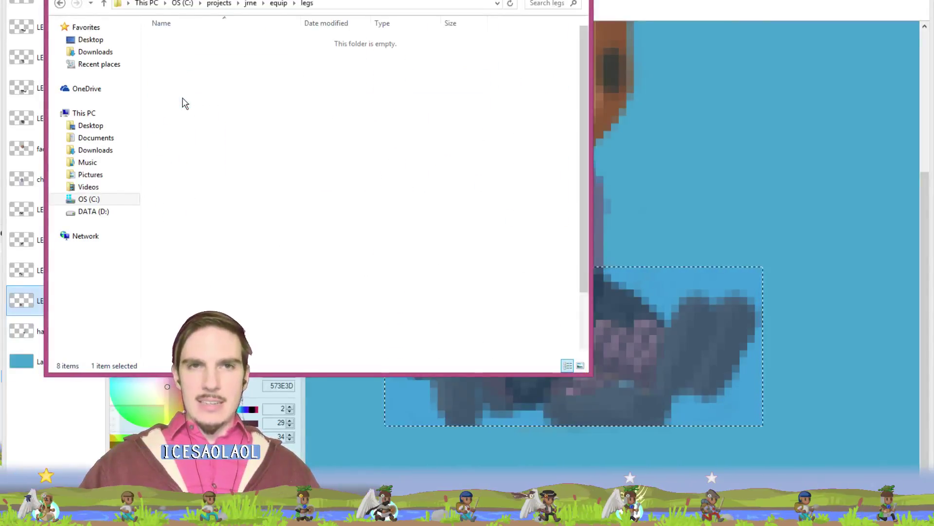
scroll(197, 112, down, 2)
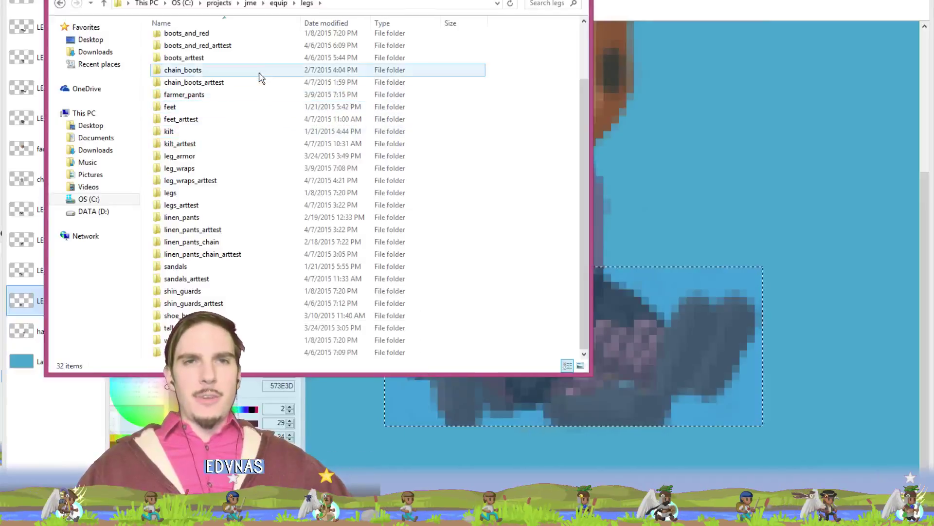
Step: Create a folder named farmer_pants_arttest inside the legs folder and open it
right_click(504, 102)
mouse_move(587, 264)
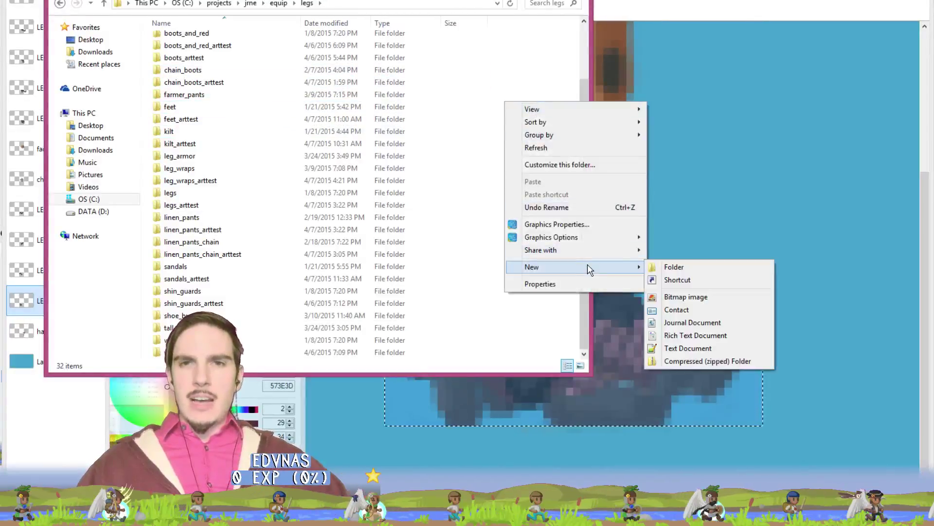
click(686, 264)
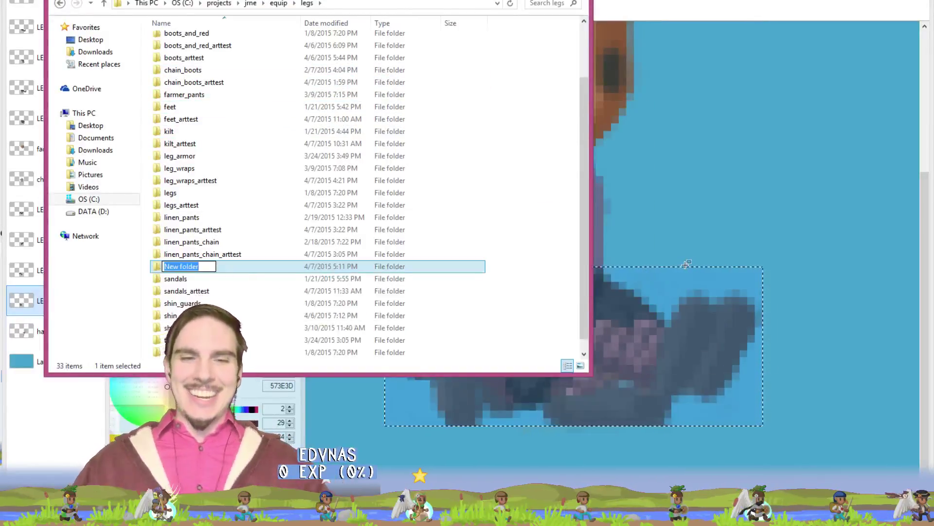
text(farmer_)
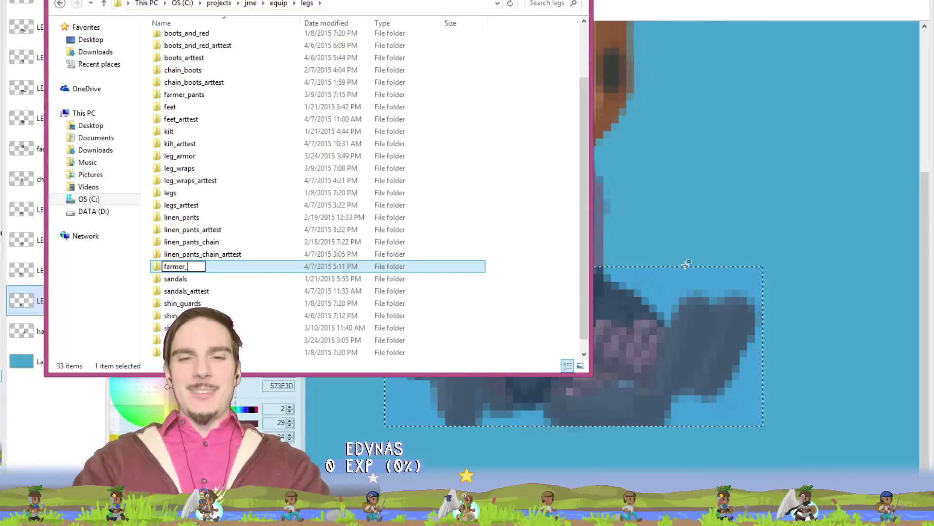
text(pants)
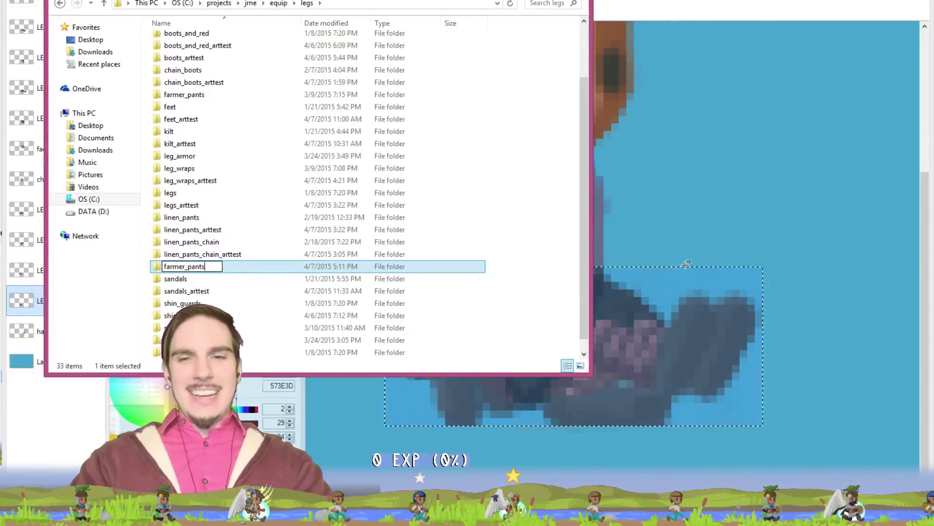
text(_arttest)
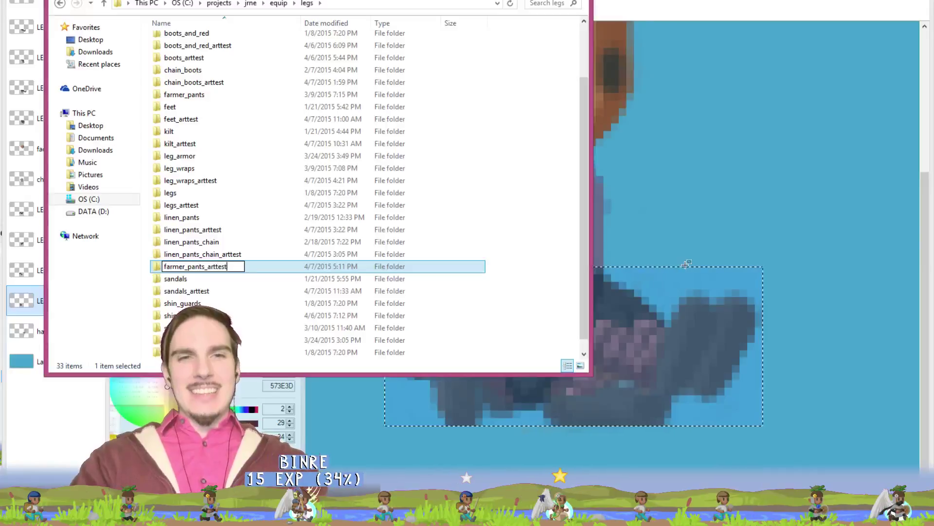
key(Return)
key(Return)
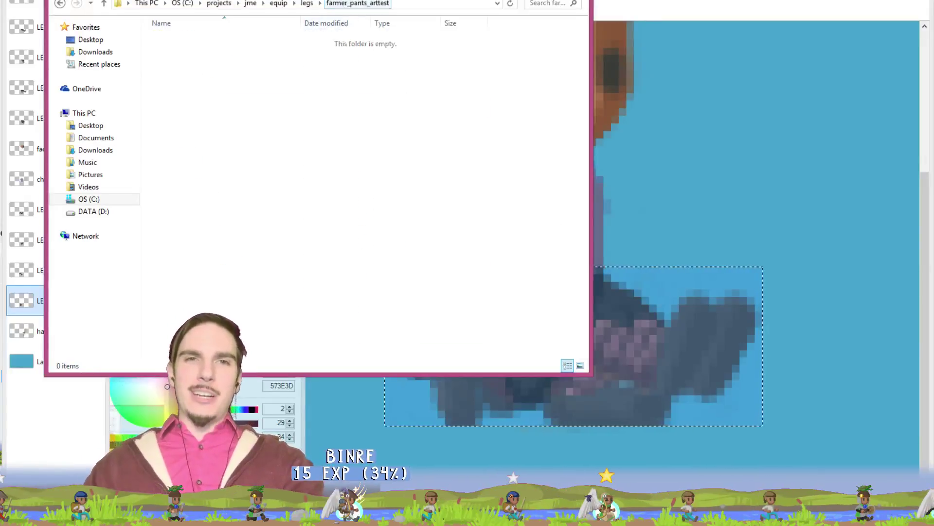
Step: Create a text document named data.txt in the farmer_pants_arttest folder and open it for editing
drag(300, 0, 729, 17)
right_click(729, 217)
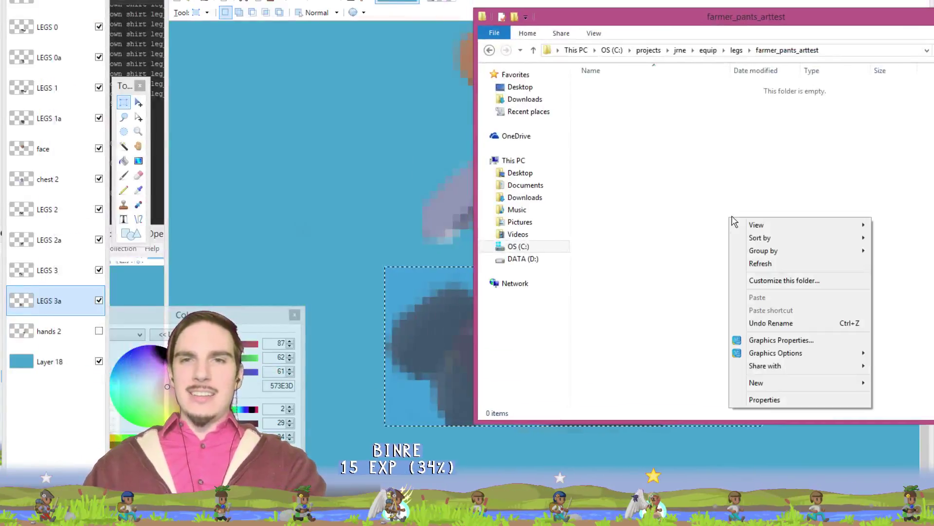
mouse_move(799, 384)
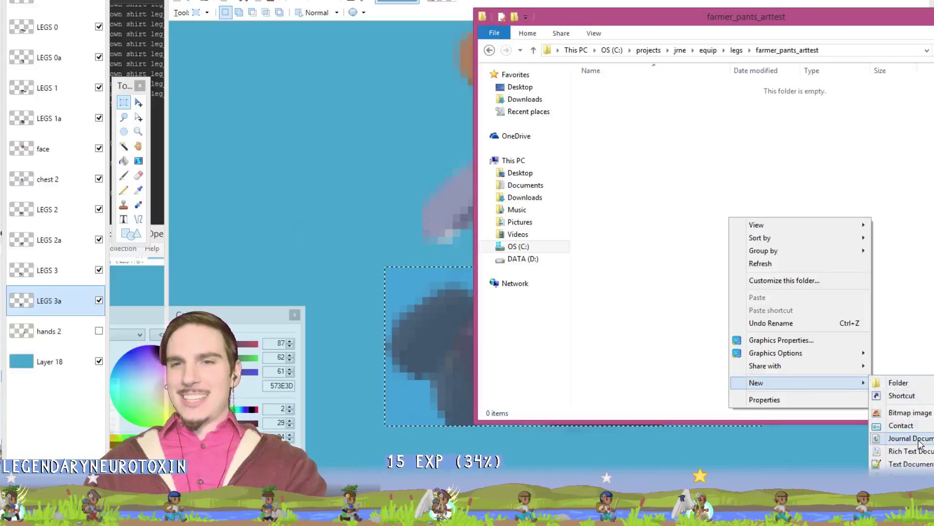
click(927, 466)
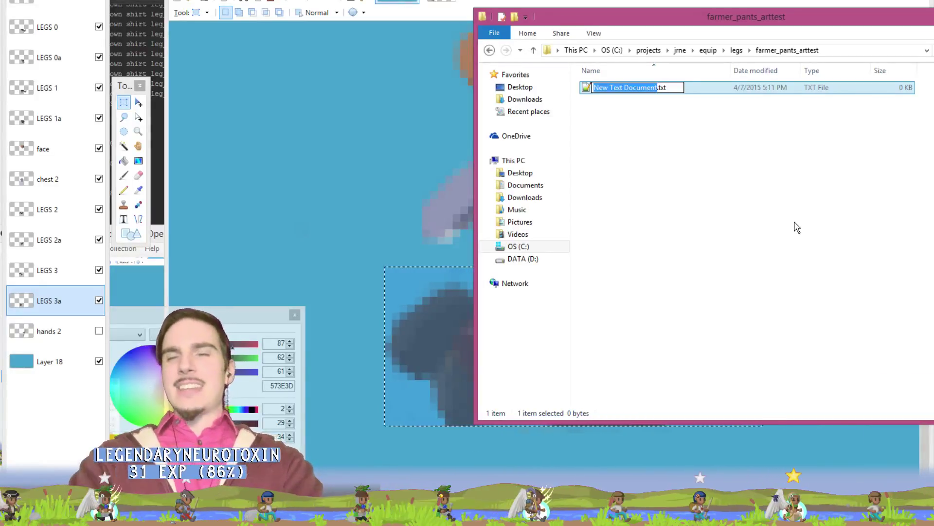
text(data)
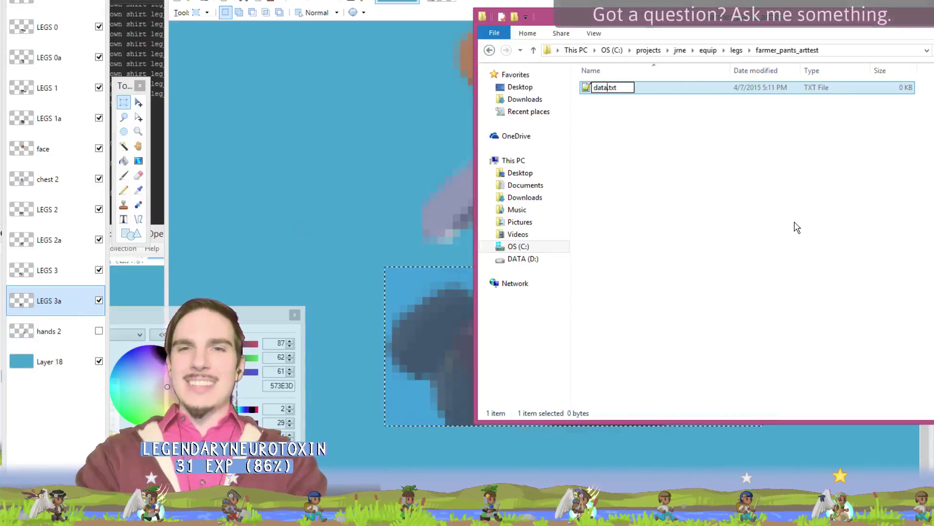
key(Return)
key(Return)
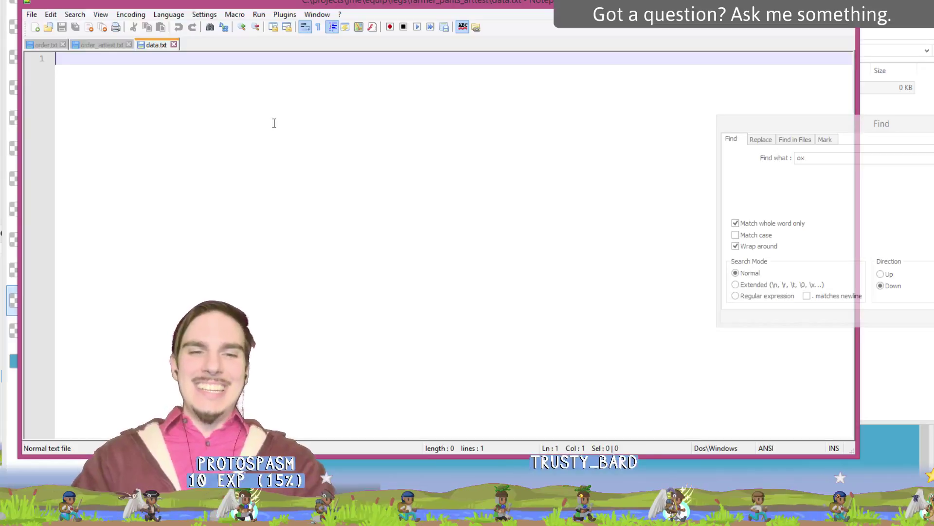
Step: Save the values 61 61 50 21 in data.txt and close the text editor
text(61)
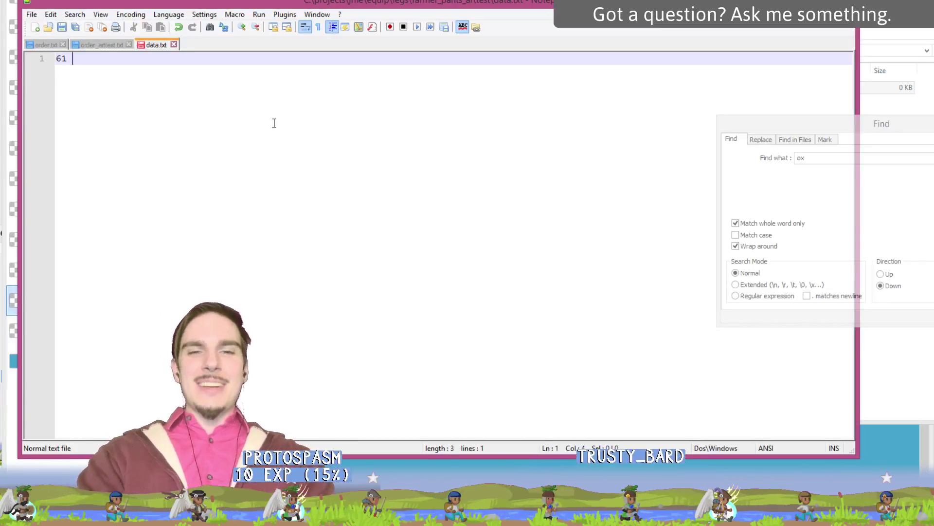
text(6 61 )
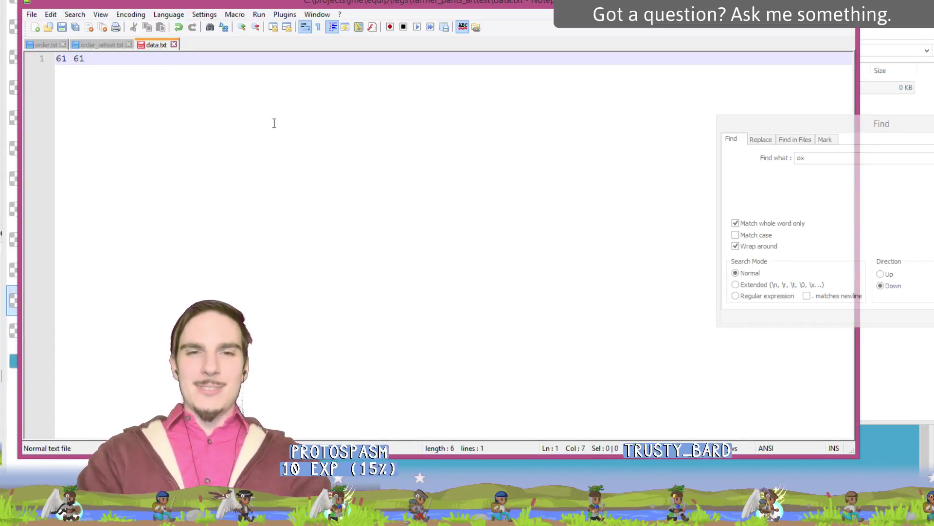
text(50 21)
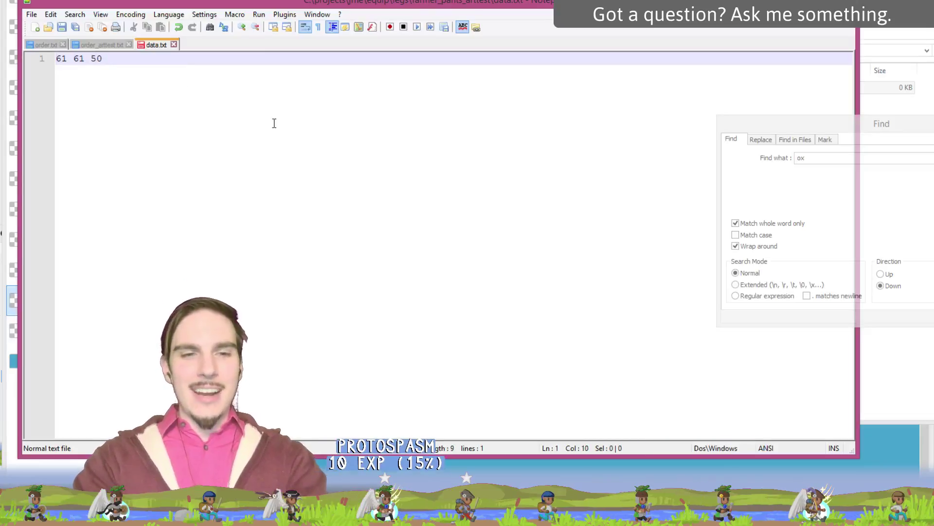
key(ctrl+s)
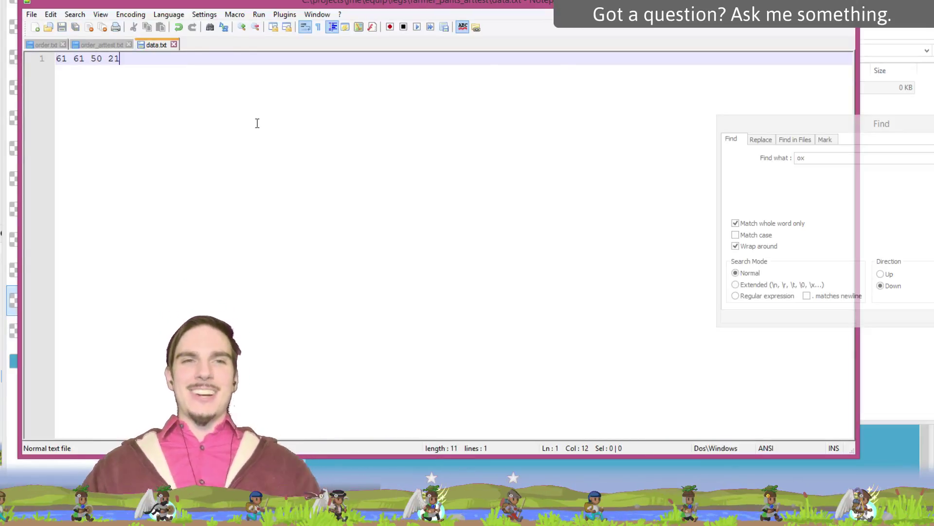
click(174, 45)
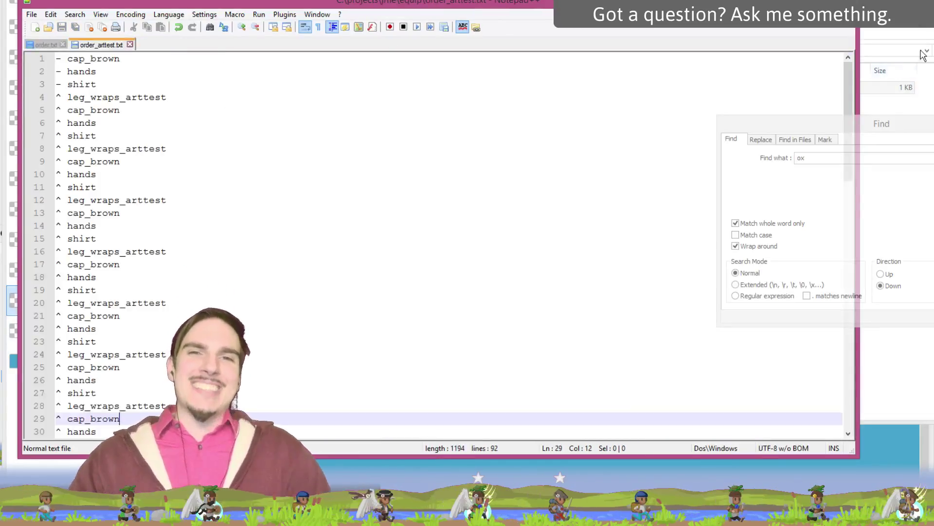
key(alt+F4)
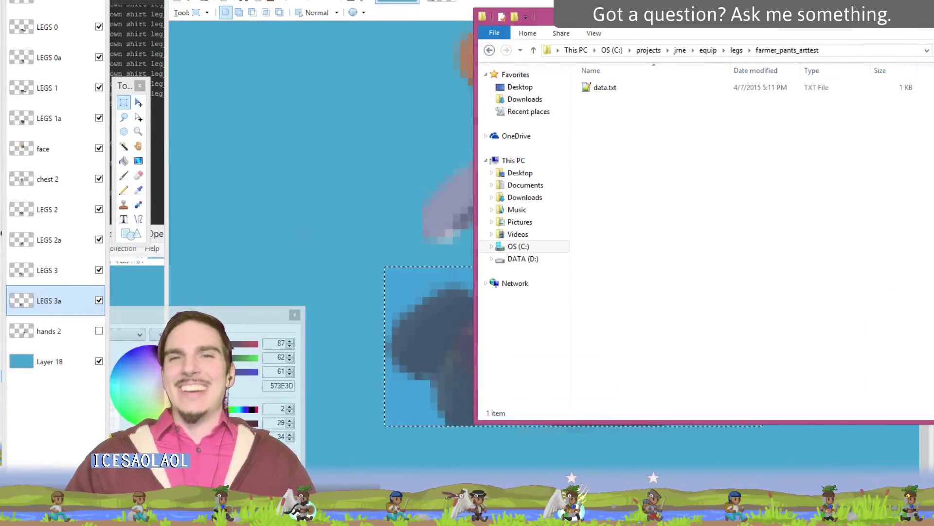
Step: Close File Explorer and paste the selected area of the LEGS 0 layer into a new 50 × 21 pixel image
key(alt+F4)
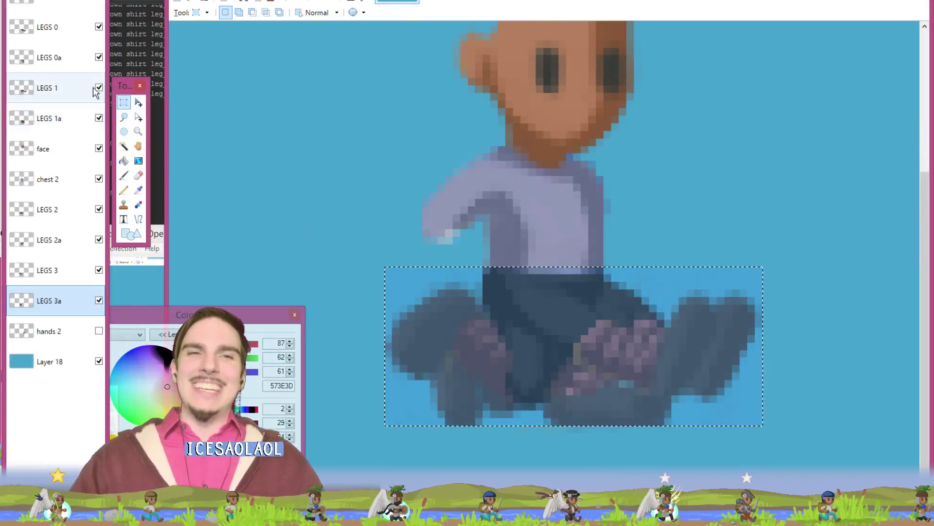
click(53, 27)
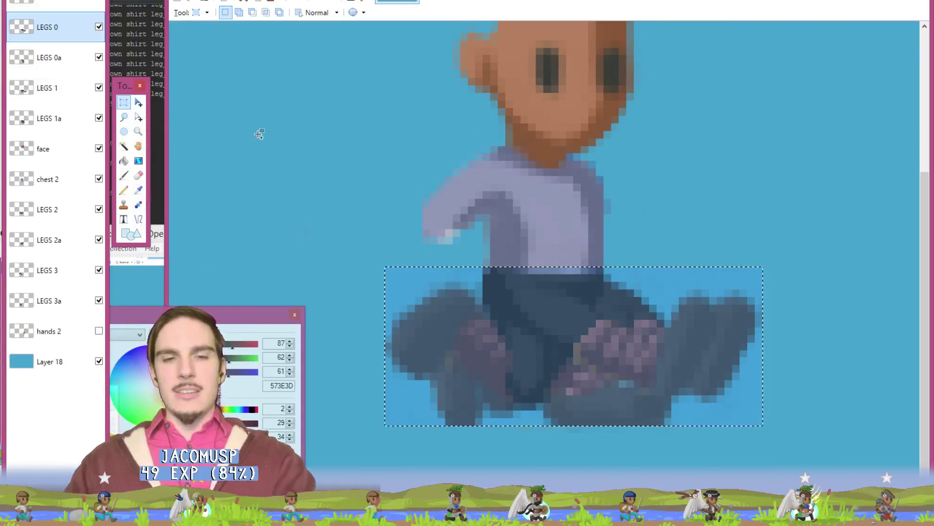
key(ctrl+n)
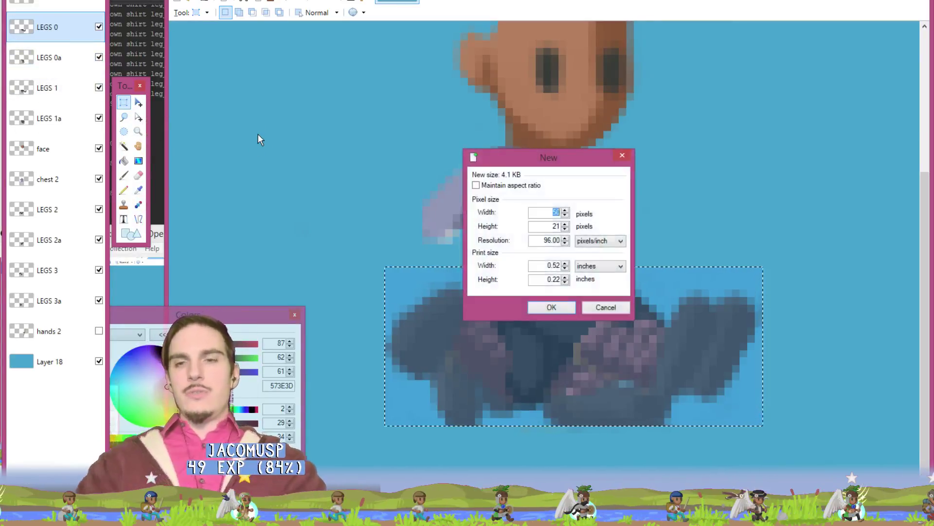
key(Return)
key(ctrl+v)
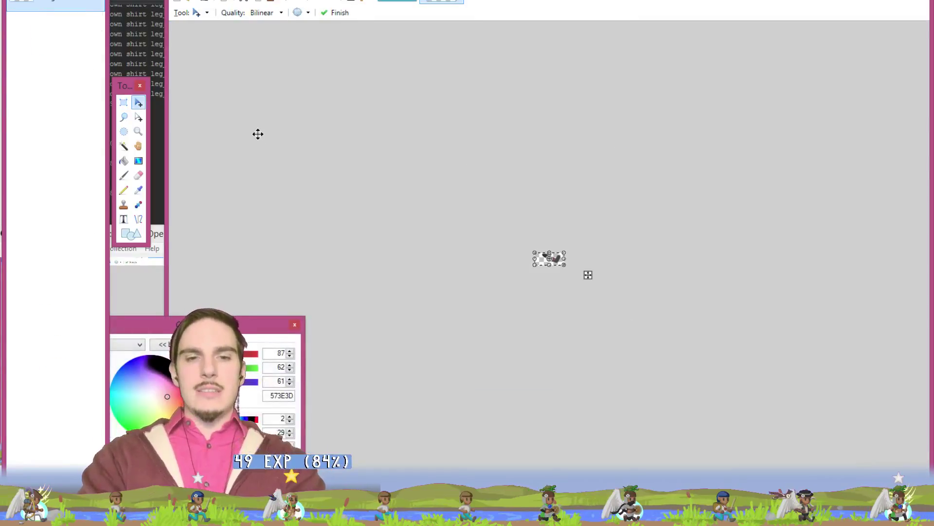
Step: Save the LEGS 0 sprite as 0.png in the legs\farmer_pants_arttest folder with the default PNG settings
key(ctrl+s)
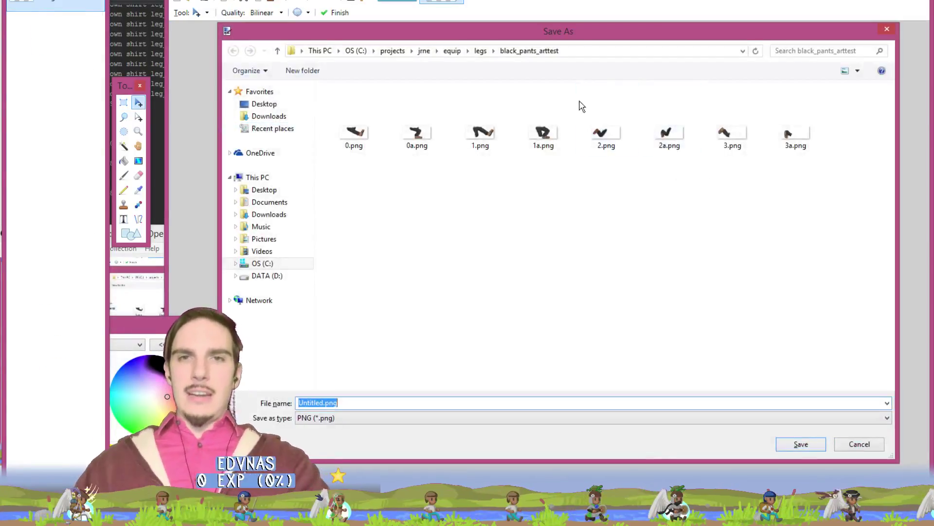
click(479, 51)
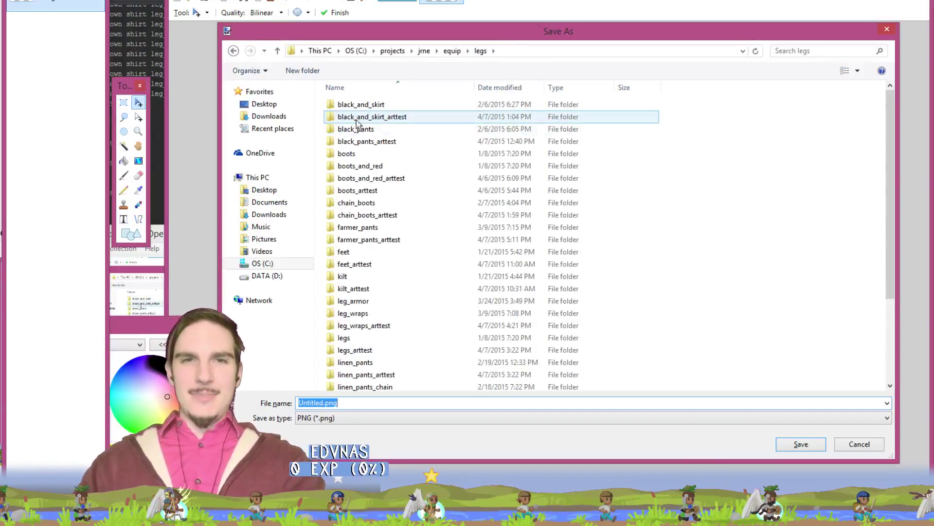
click(394, 244)
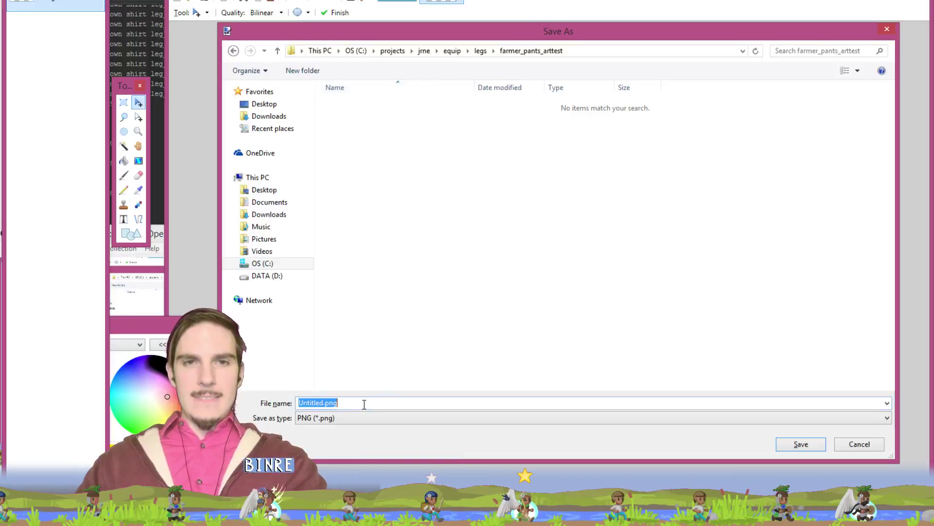
text(8)
key(Return)
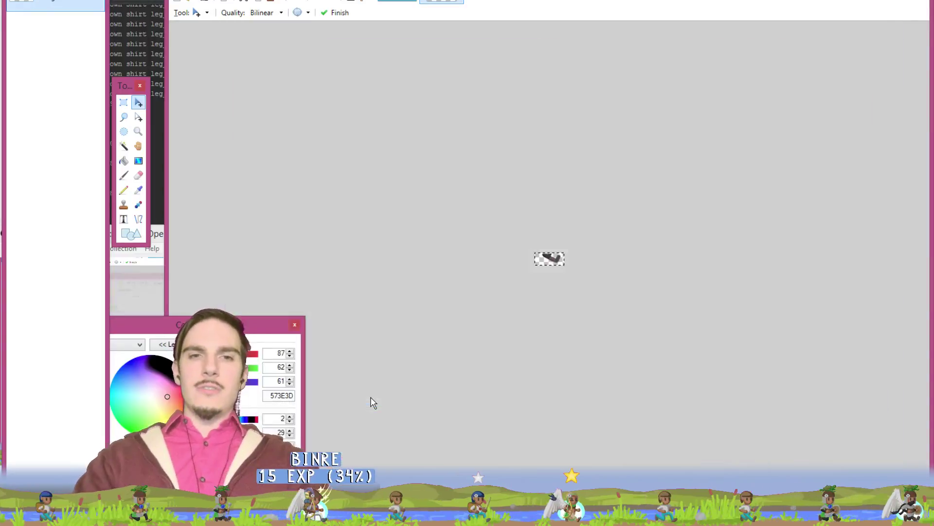
key(Return)
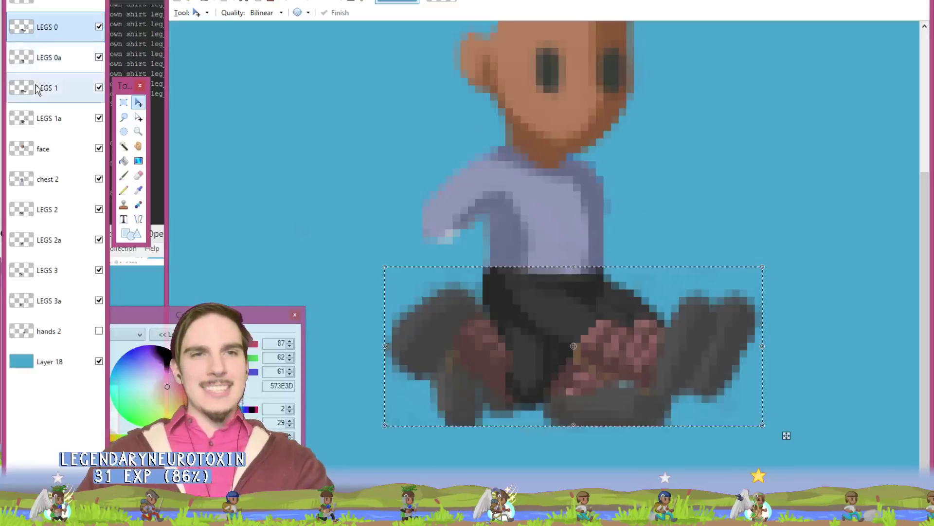
Step: Copy the selected area of the LEGS 0a layer into a new 50 × 21 pixel image and save it as 0a.png
click(61, 66)
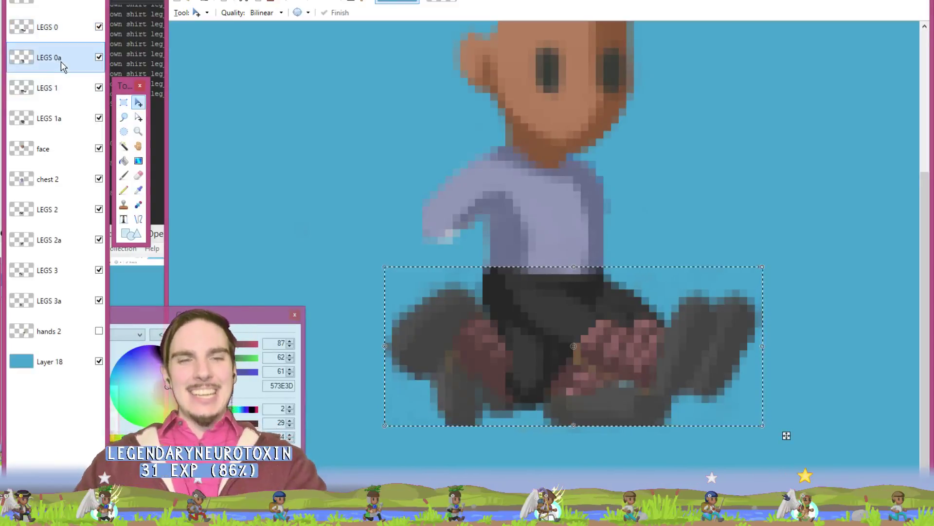
key(ctrl+r)
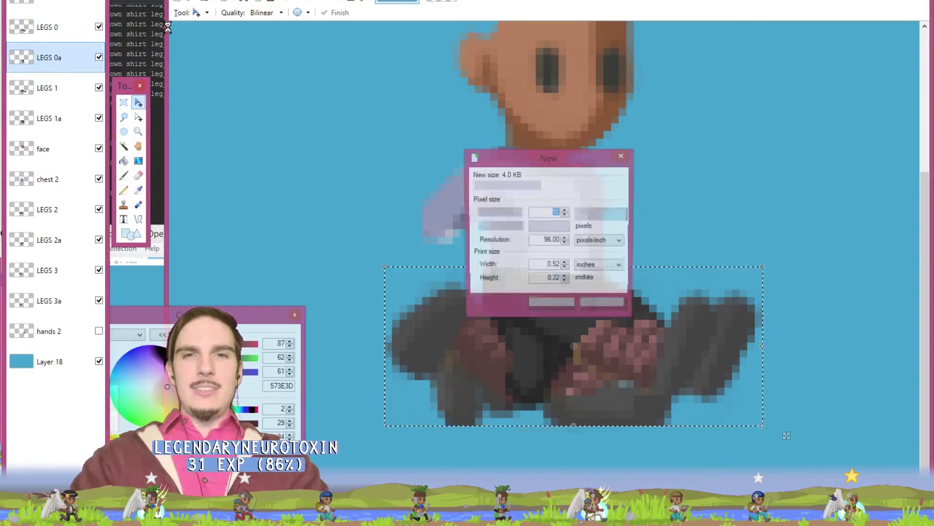
key(Return)
key(ctrl+v)
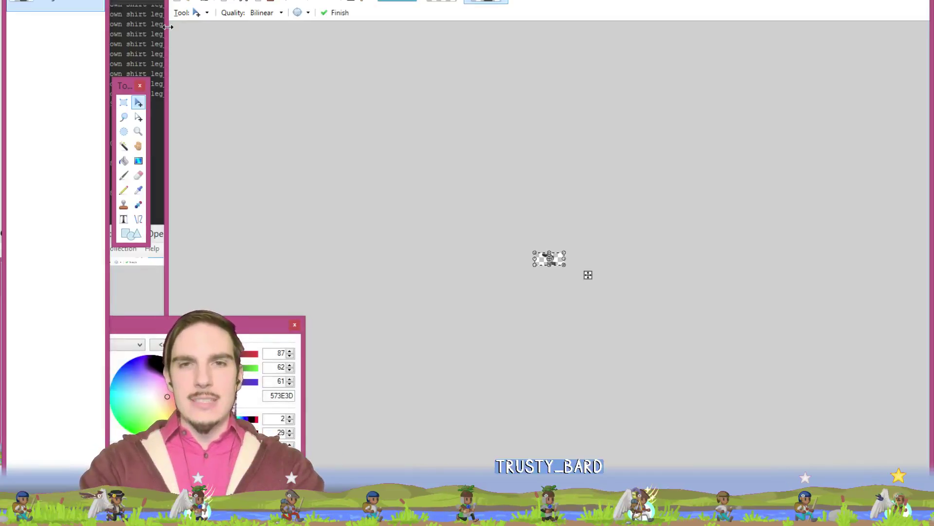
key(ctrl+shift+s)
text(0a)
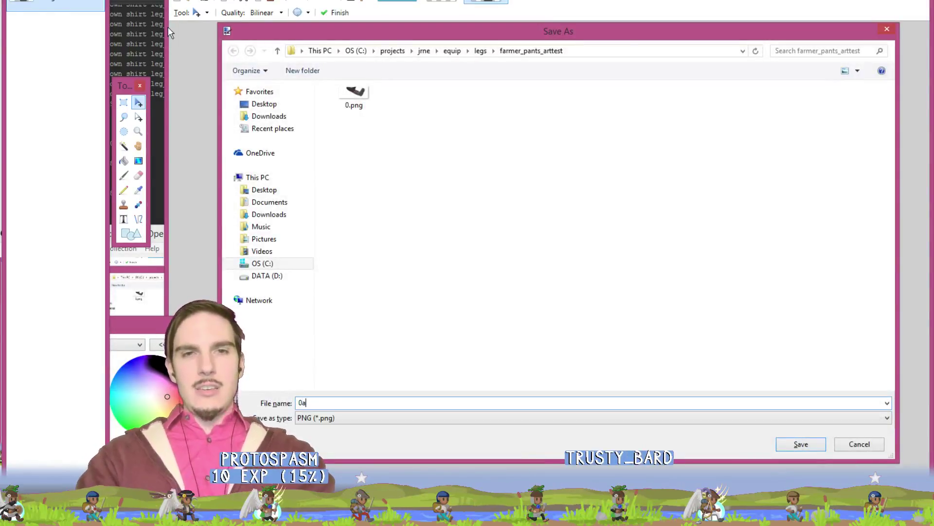
key(Return)
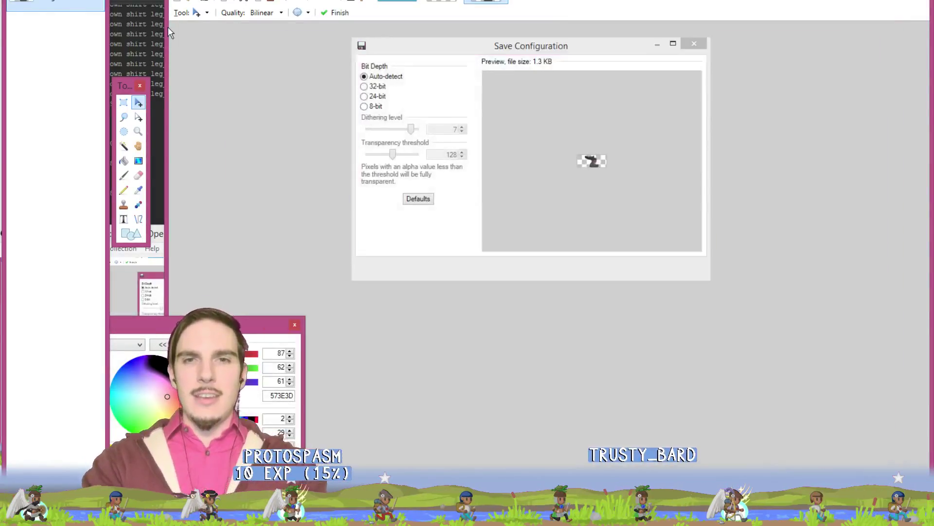
key(Return)
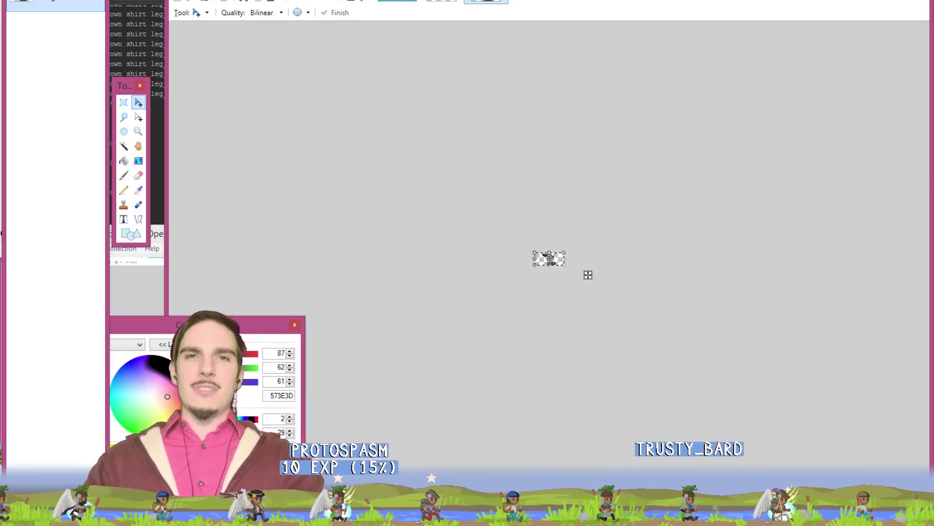
Step: Return to the character image, copy the LEGS 1 layer's selected area into a new 50 × 21 pixel image and save it as 1.png
click(398, 2)
click(68, 94)
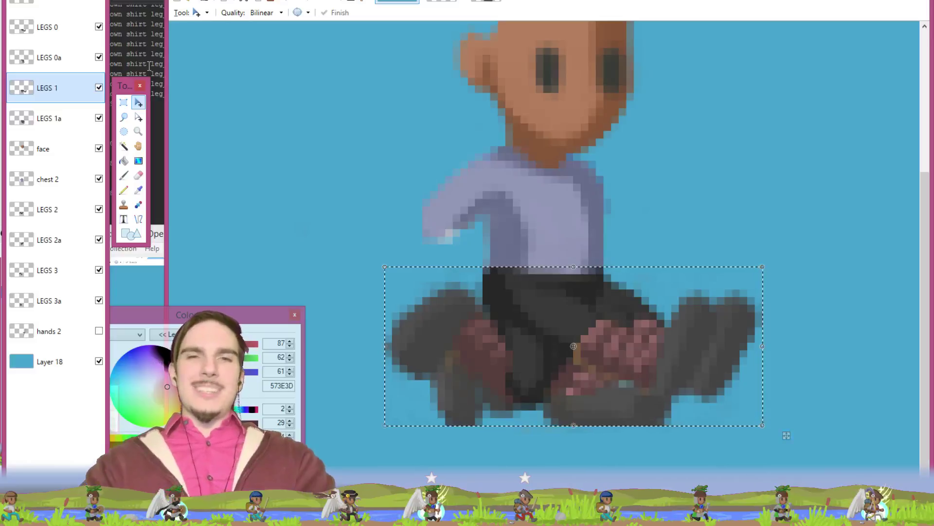
key(ctrl+n)
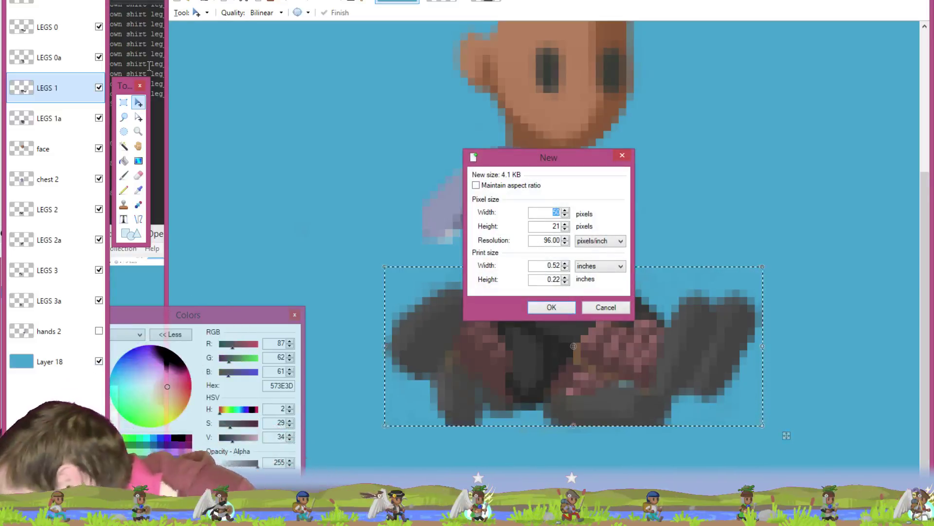
key(Return)
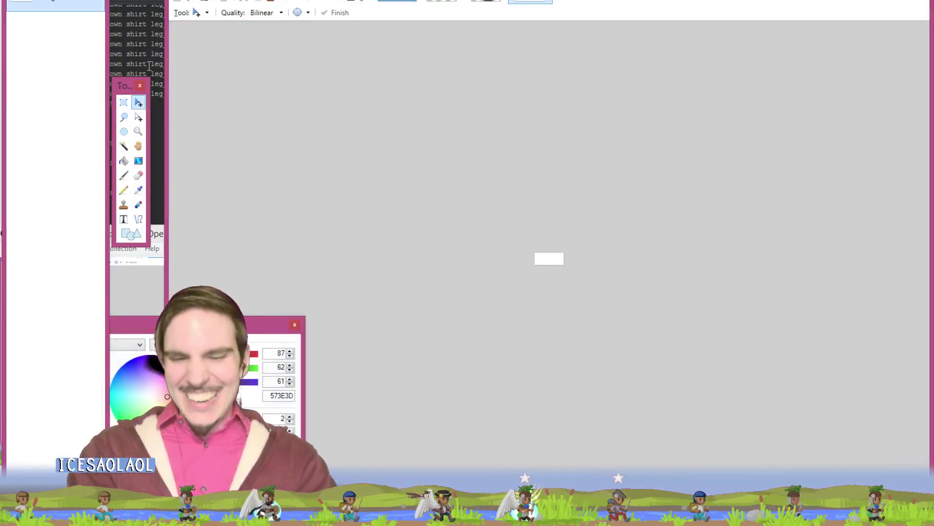
key(ctrl+v)
key(ctrl+s)
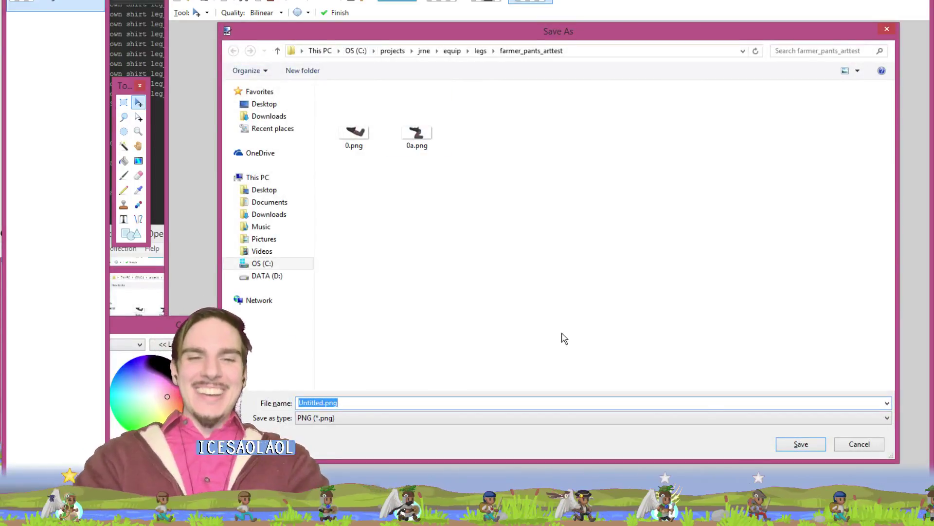
text(1)
key(Return)
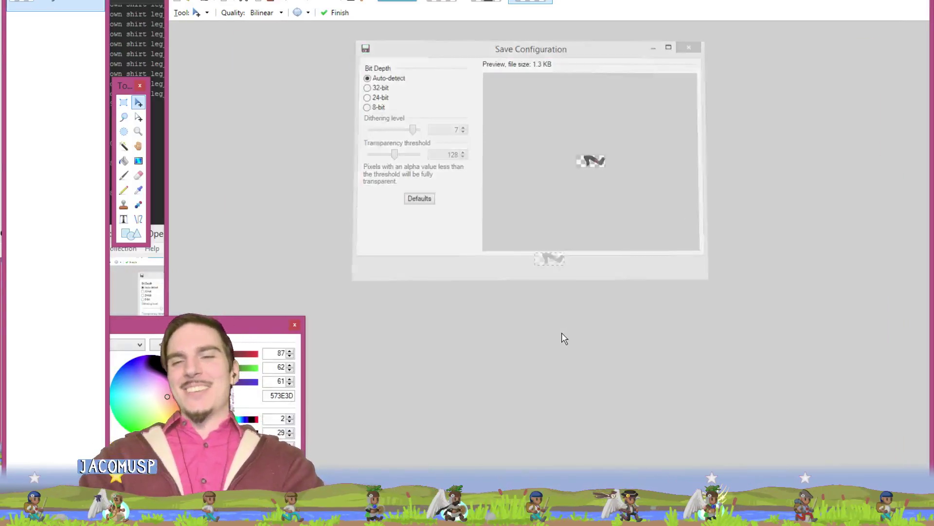
Step: Return to the character image, copy the LEGS 1a layer's selected area into a new 50 × 21 pixel image and save it as 1a.png
click(393, 1)
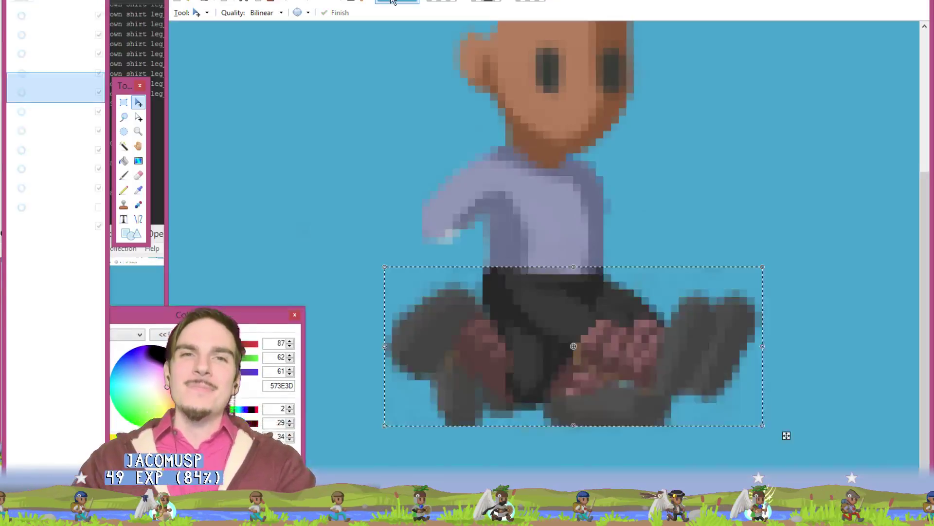
click(49, 119)
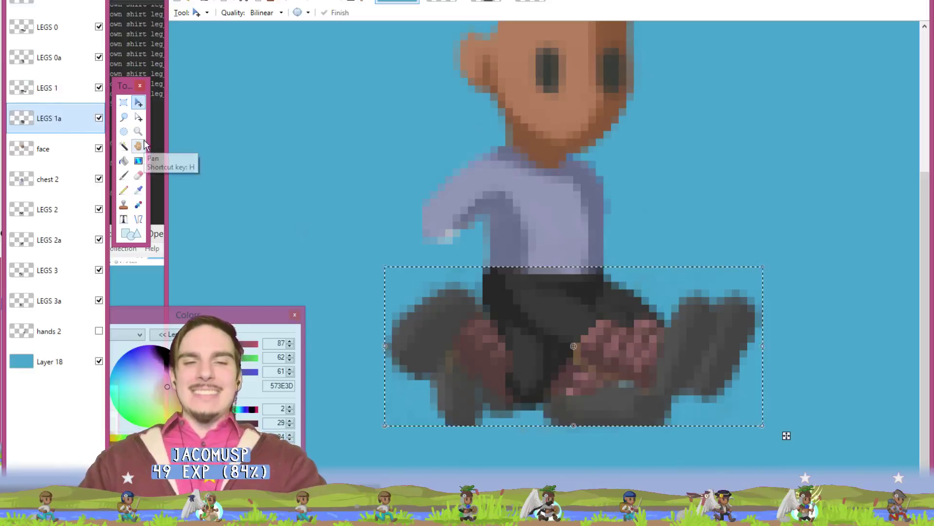
key(ctrl+n)
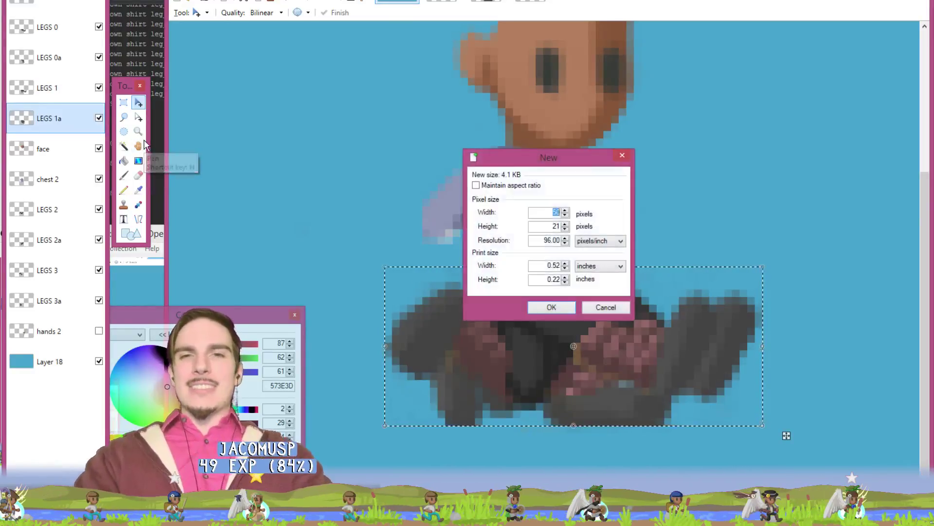
key(Return)
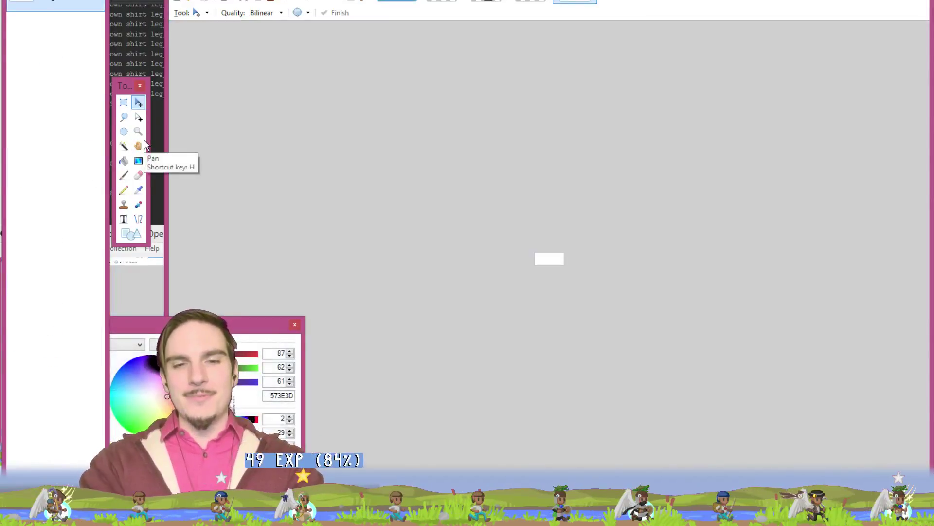
key(ctrl+v)
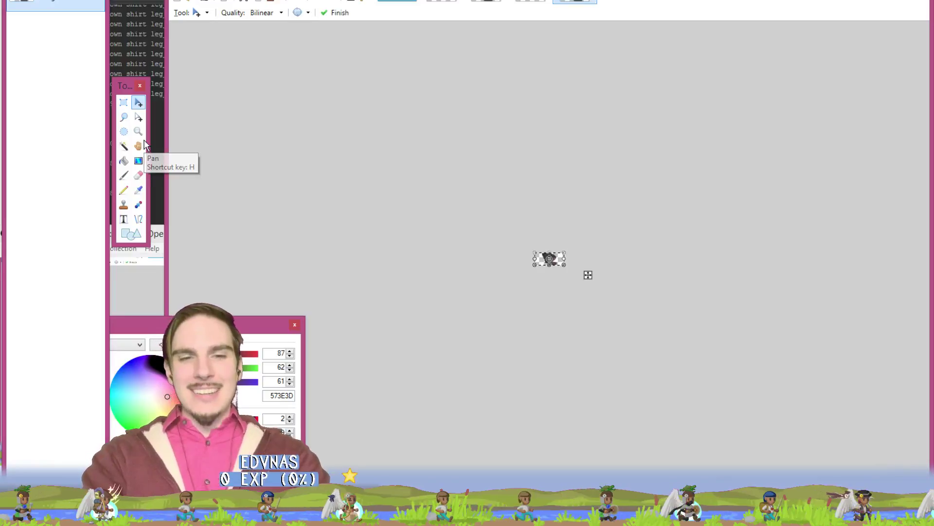
key(ctrl+s)
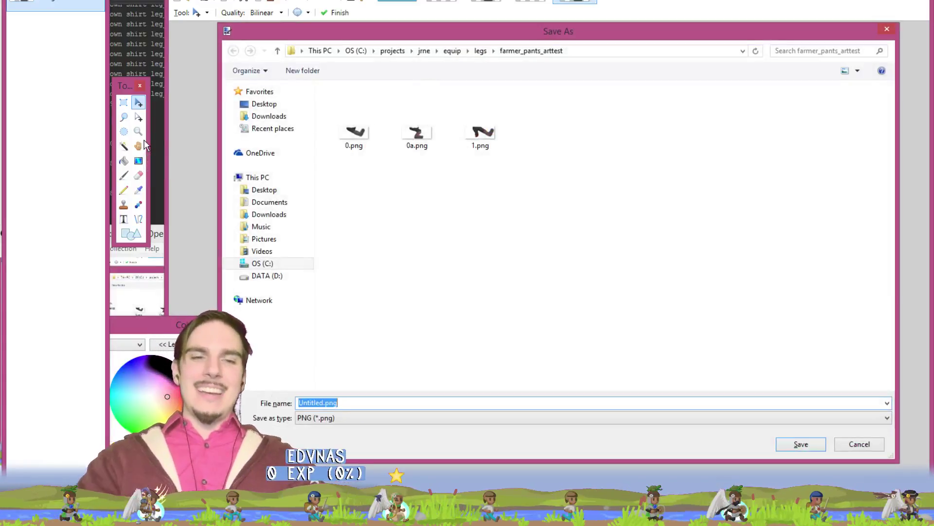
text(1a)
key(Return)
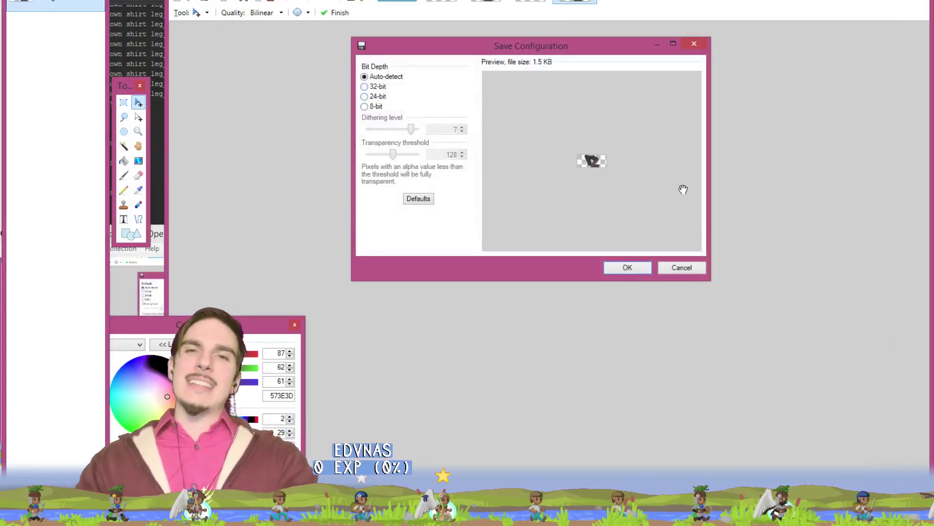
Step: Finish saving 1a.png with auto-detected bit depth, and copy the LEGS 2 layer's selected area into a new image saved as 2.png in farmer_pants_arttest
click(628, 267)
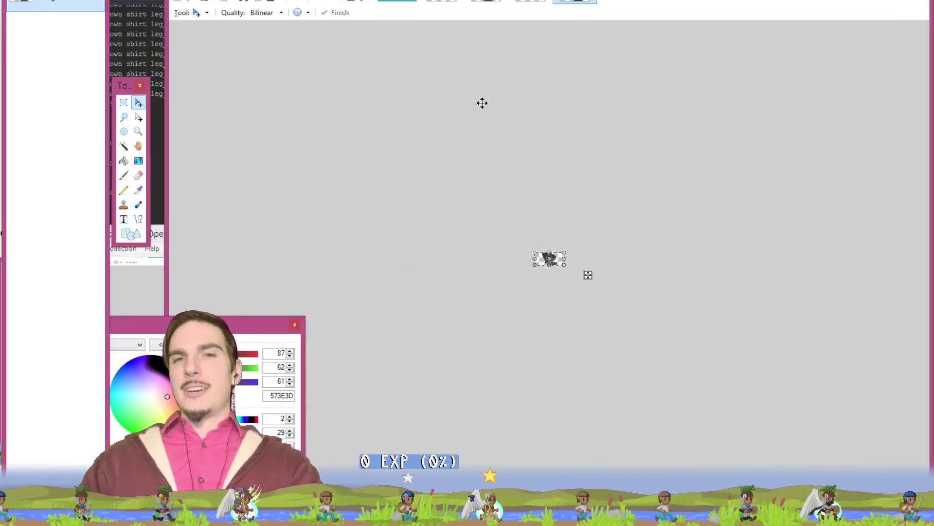
click(409, 2)
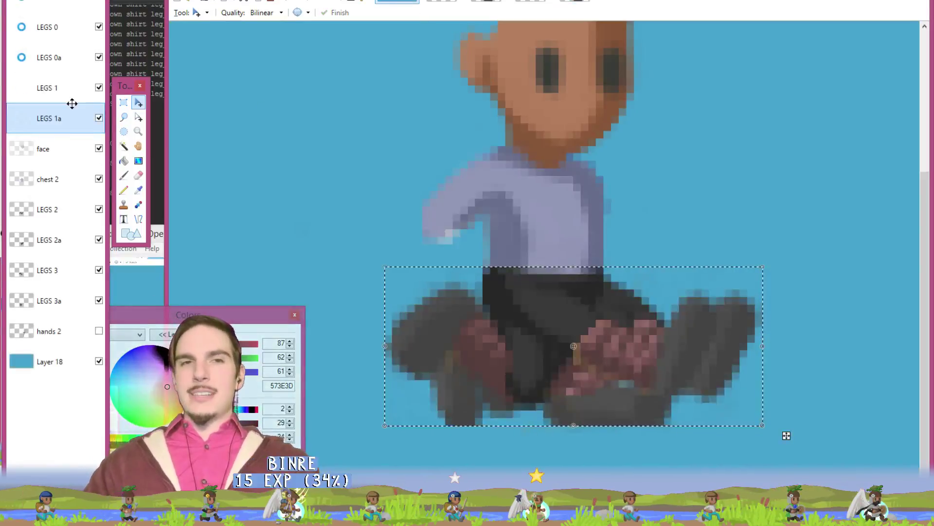
click(68, 210)
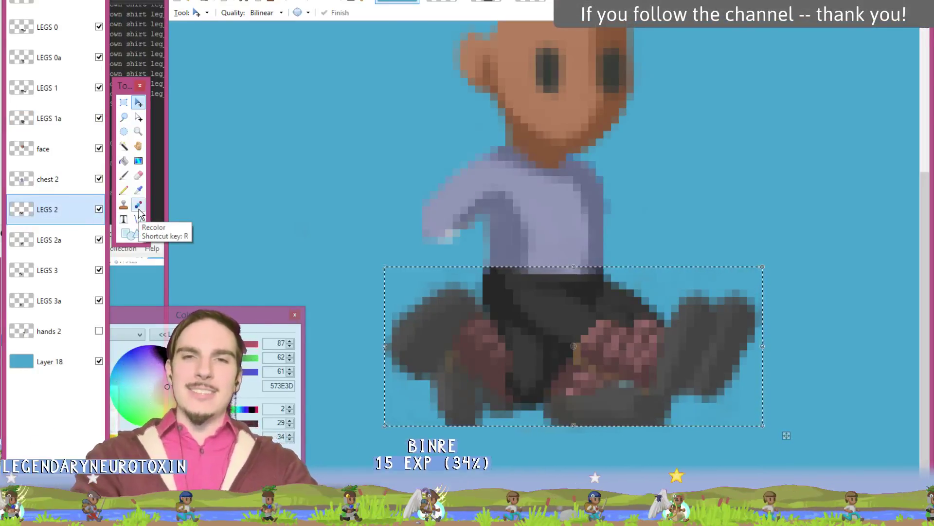
key(ctrl+n)
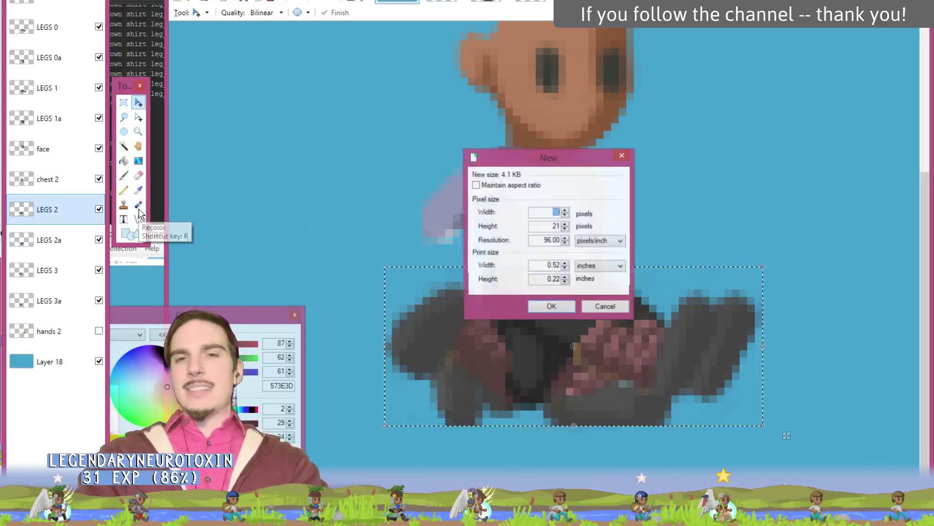
key(Return)
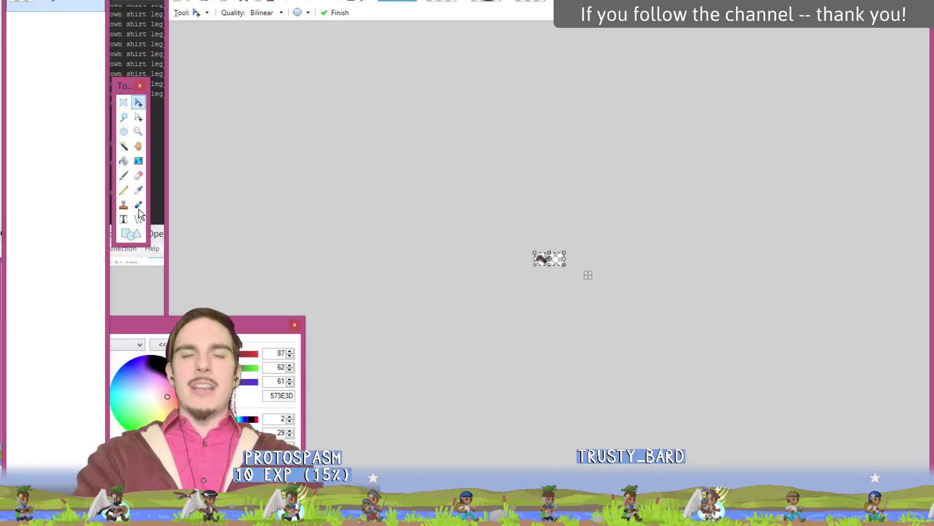
key(ctrl+s)
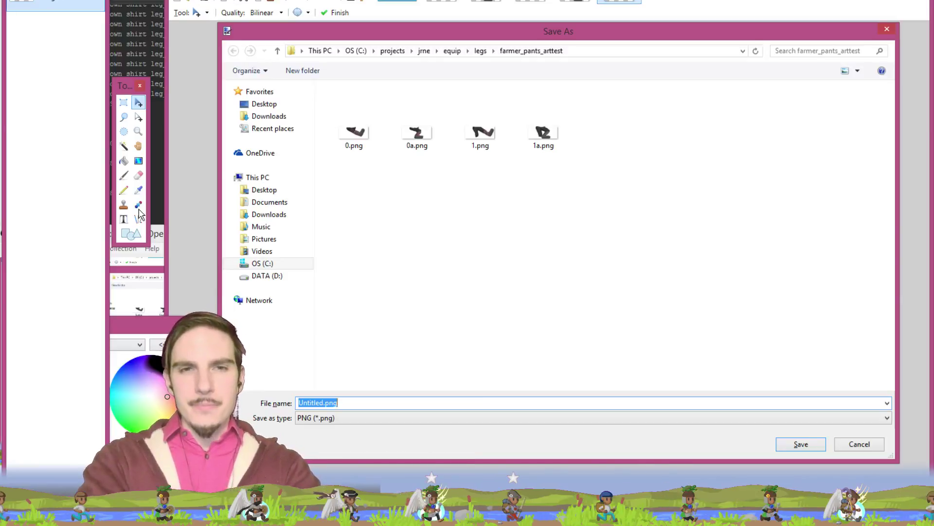
text(2)
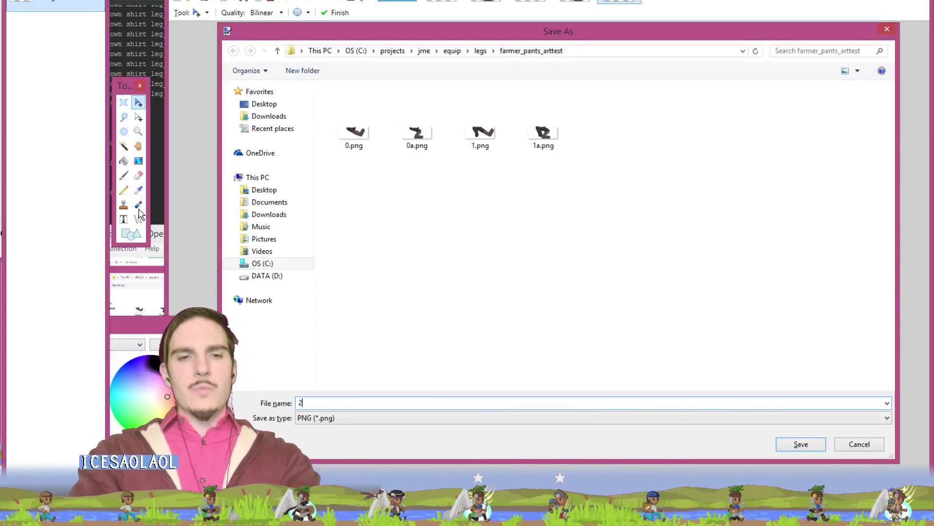
key(Return)
key(Return)
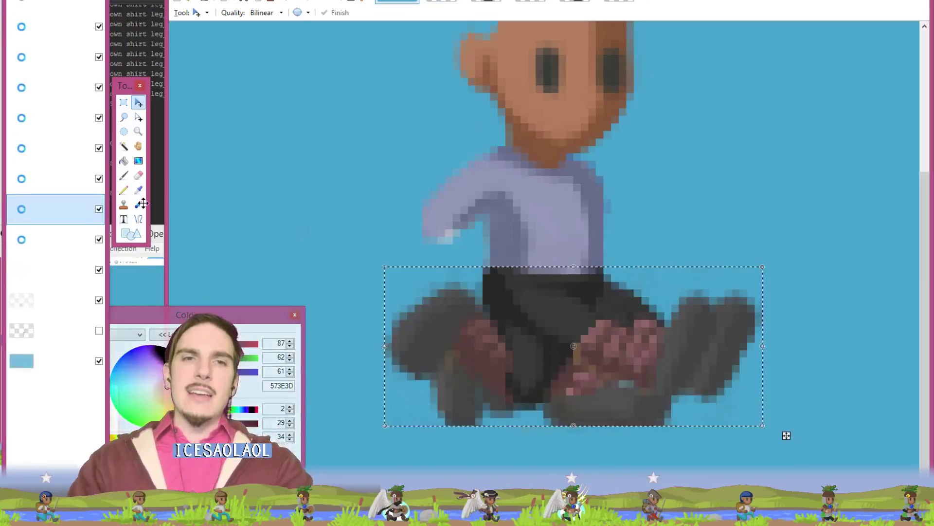
Step: Copy the selected area of the LEGS 2a layer into a new image and save it as 2a.png with auto-detected bit depth
click(77, 242)
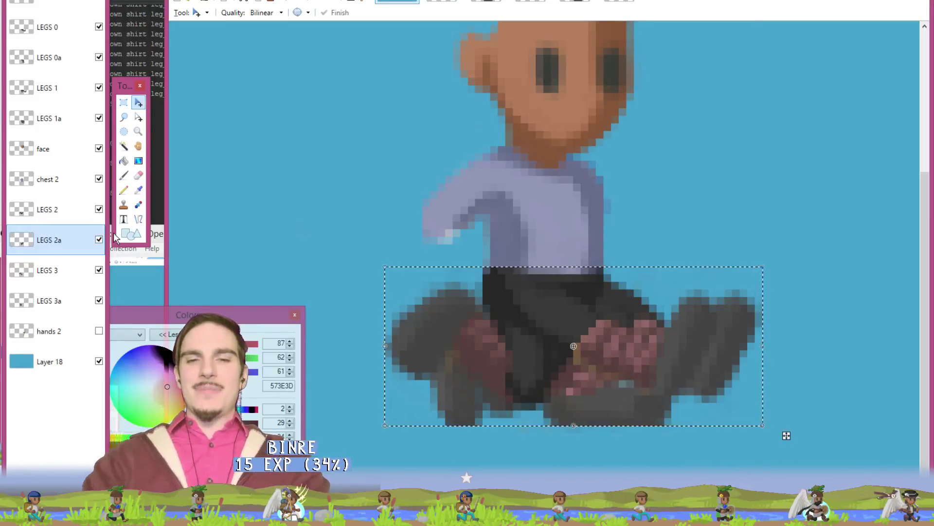
key(ctrl+n)
key(Return)
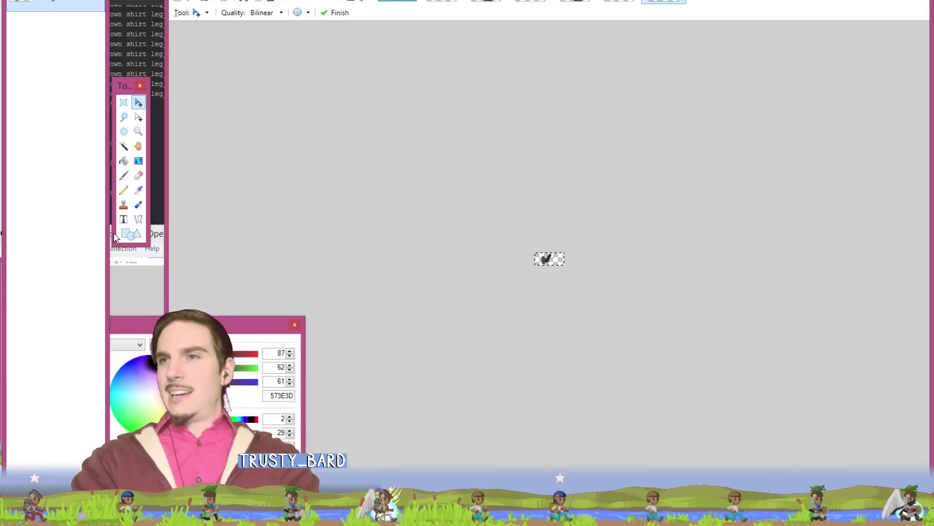
key(ctrl+s)
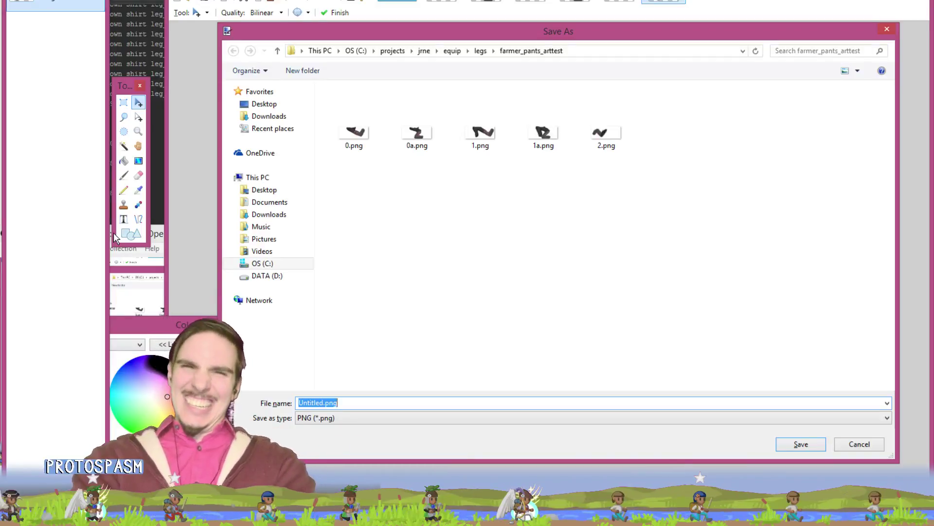
text(2a)
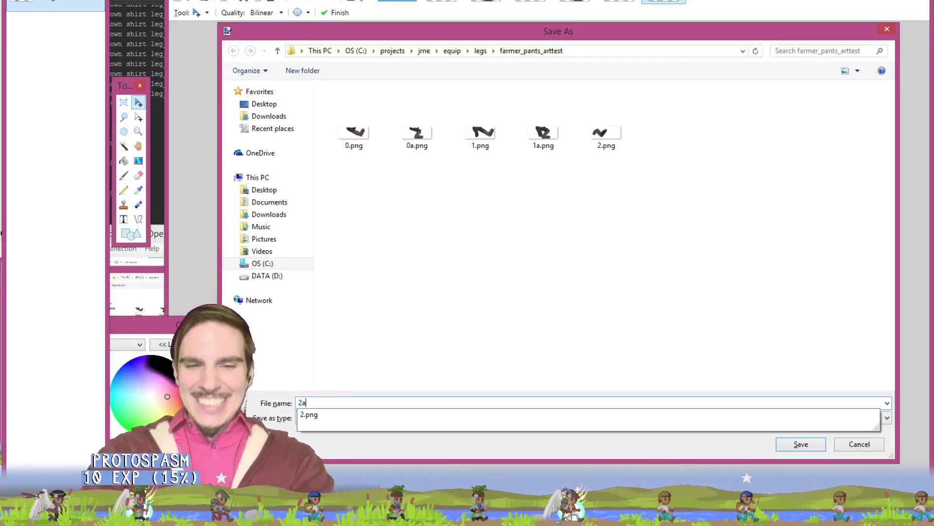
key(Return)
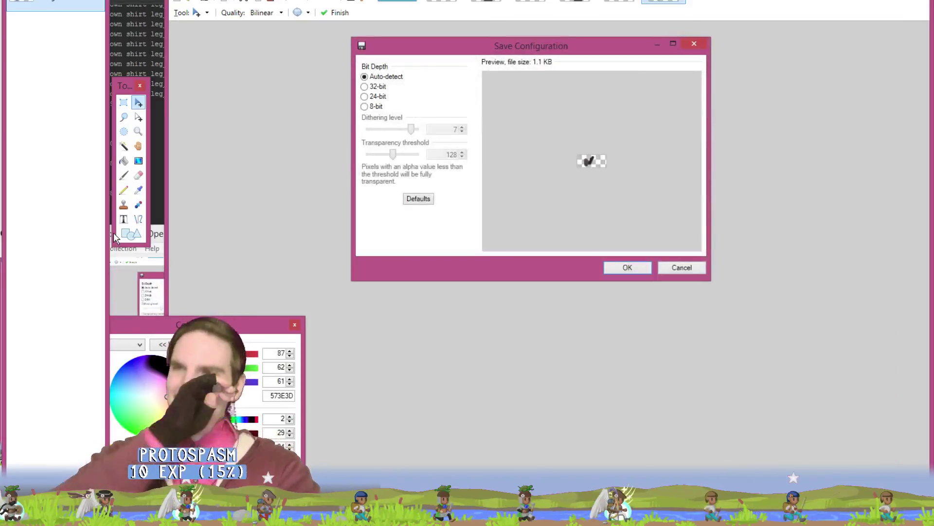
key(Return)
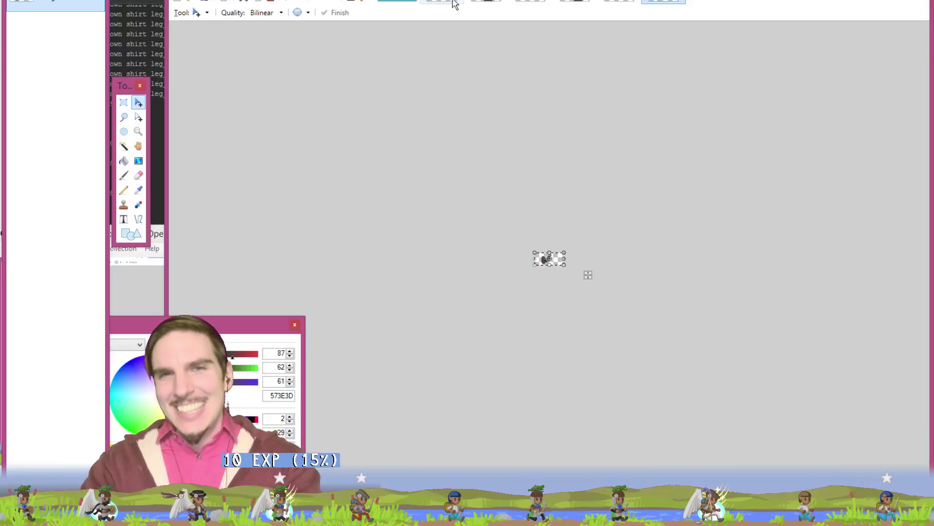
Step: Copy the selected area of the LEGS 3 layer into a new 50 by 21 pixel image and save it as 3.png
click(397, 1)
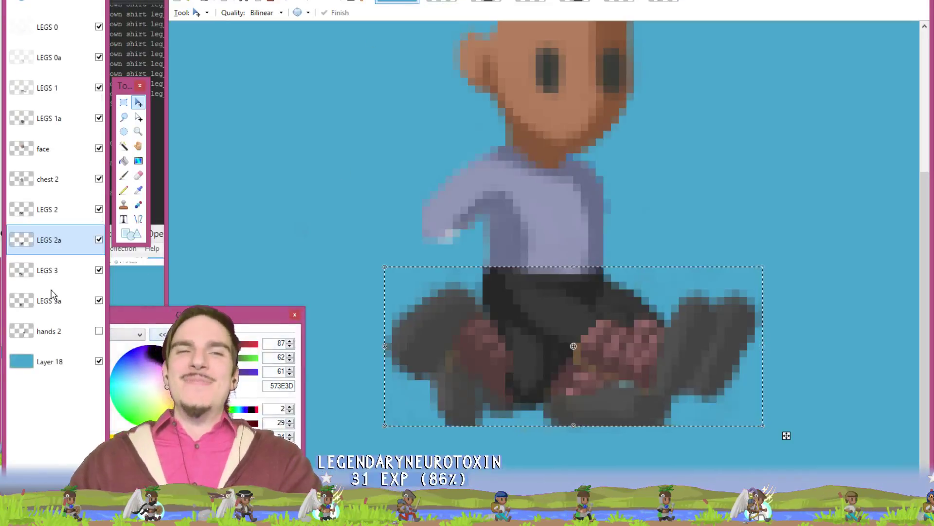
click(62, 277)
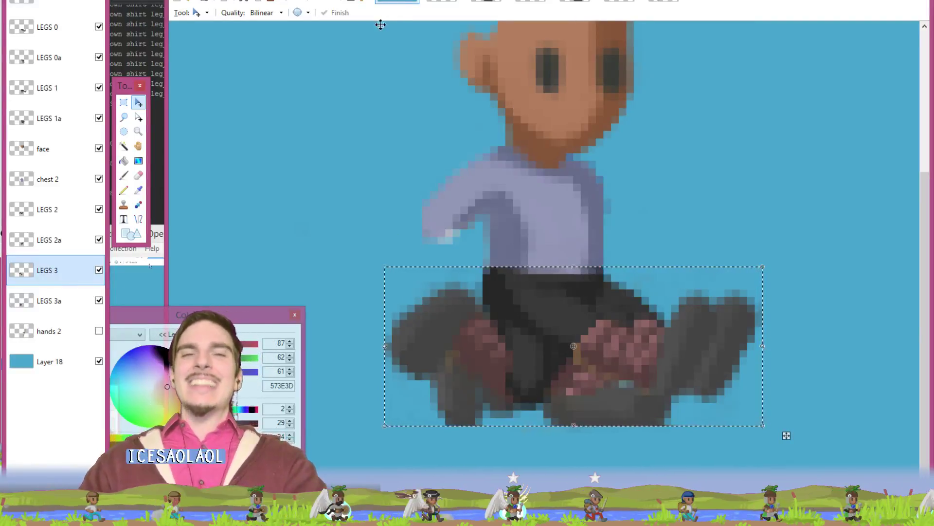
key(ctrl+n)
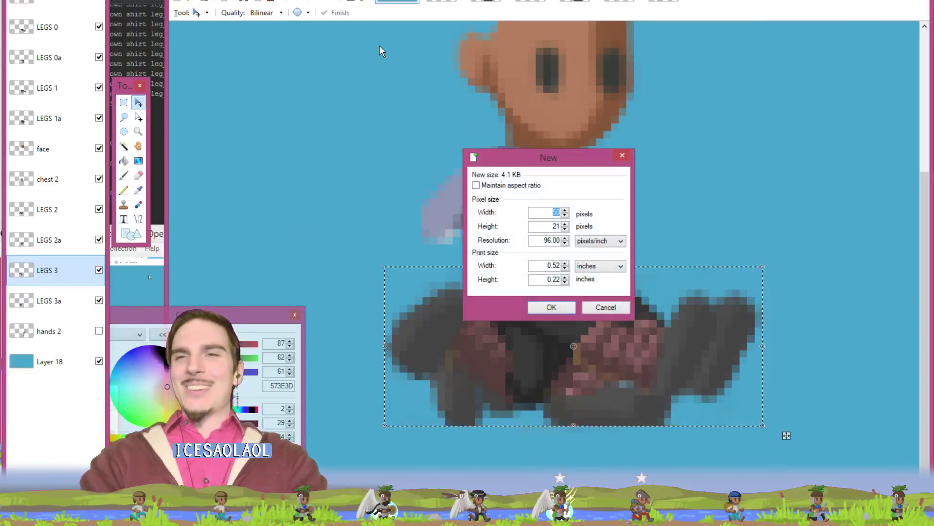
key(Return)
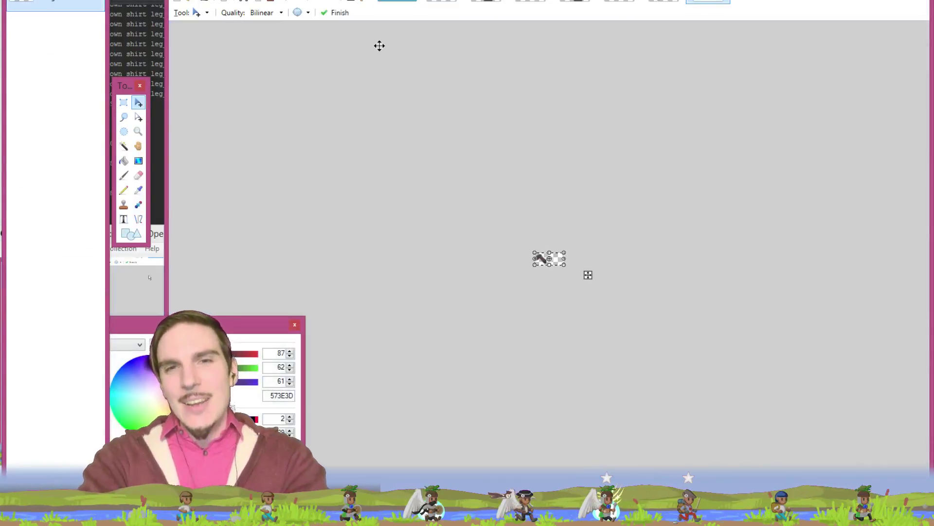
key(ctrl+s)
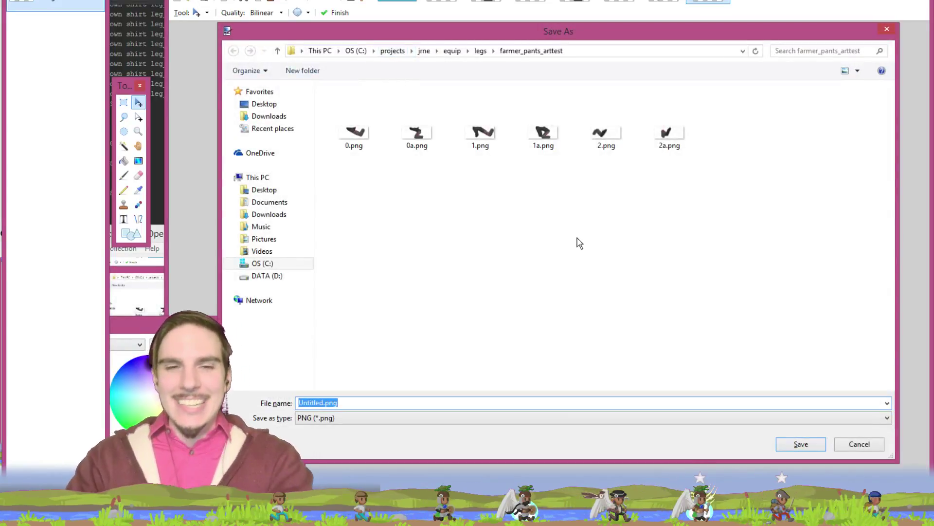
key(Return)
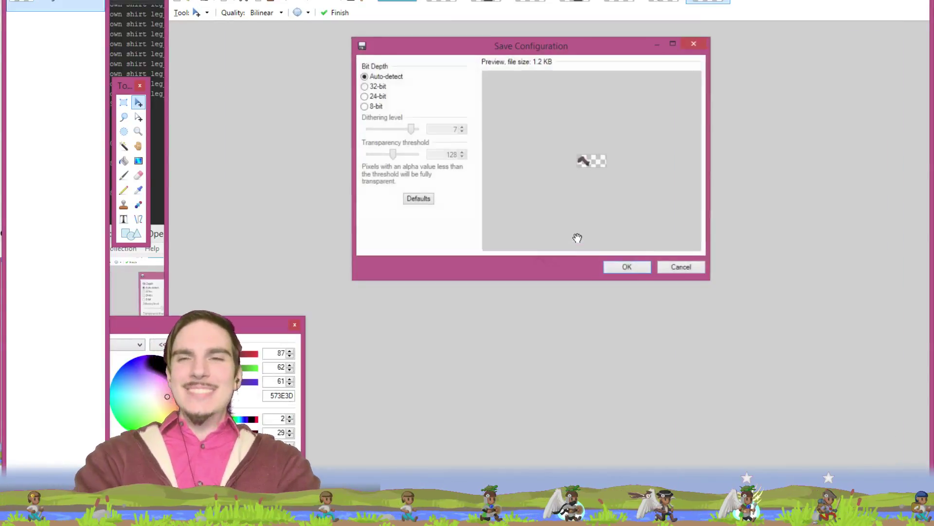
key(Return)
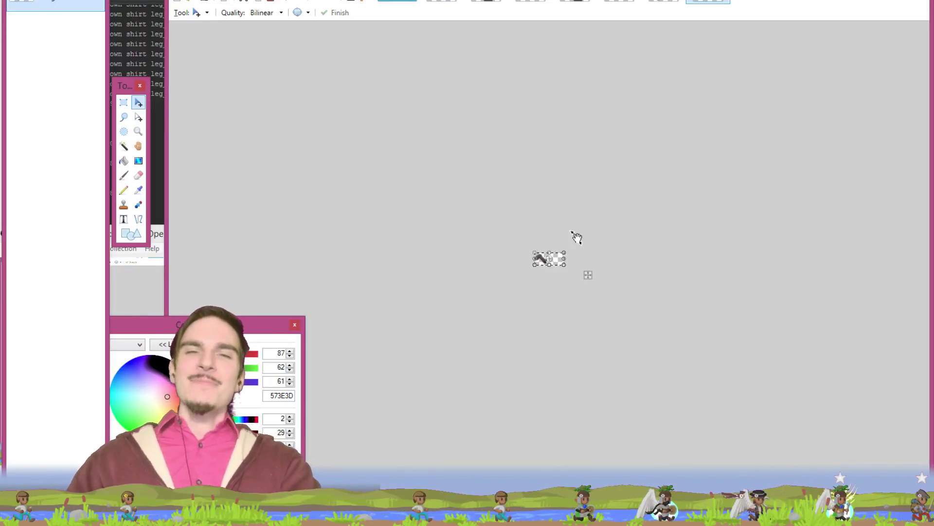
Step: Copy the selected area of the LEGS 3a layer into a new image and save it as 3a.png in farmer_pants_arttest
click(413, 4)
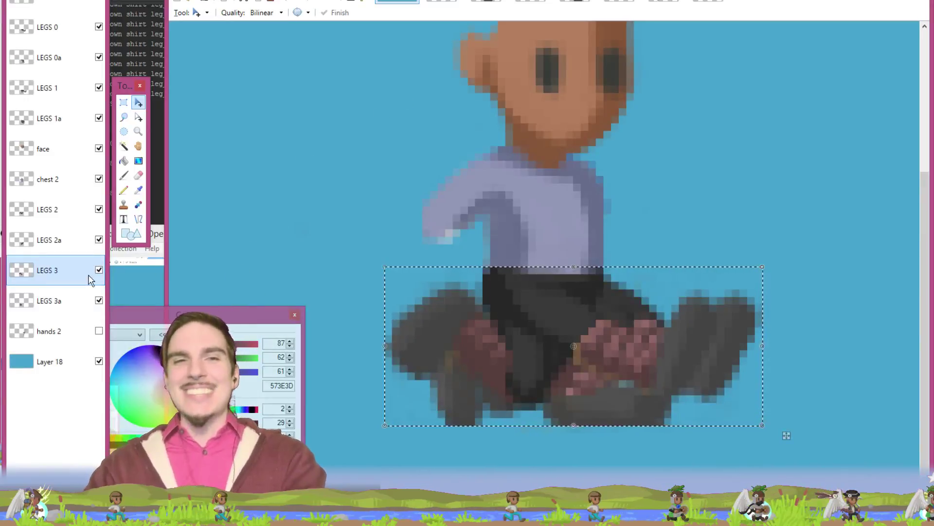
click(67, 298)
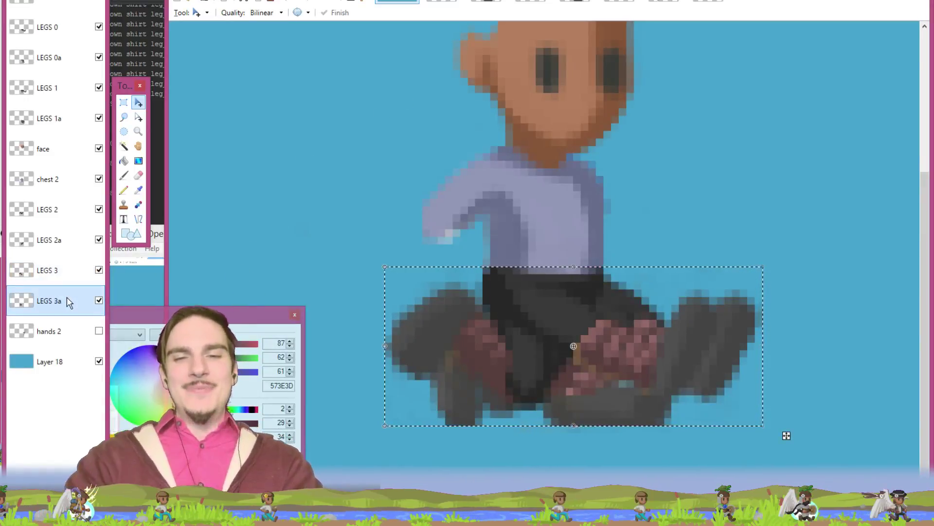
key(ctrl+n)
key(Return)
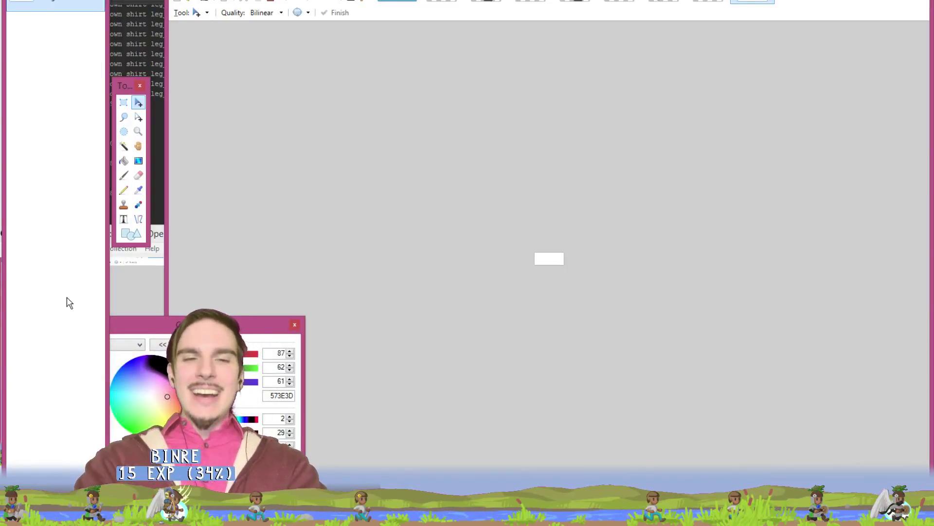
key(ctrl+s)
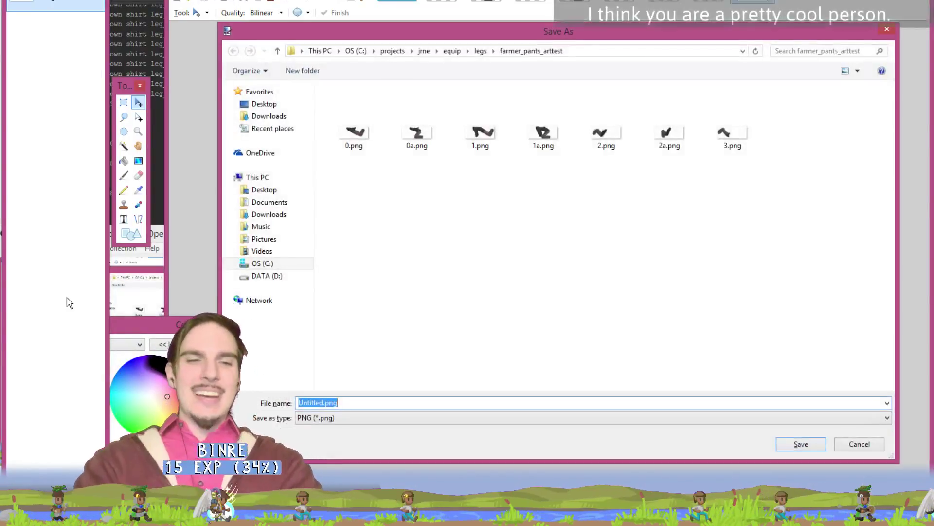
key(Escape)
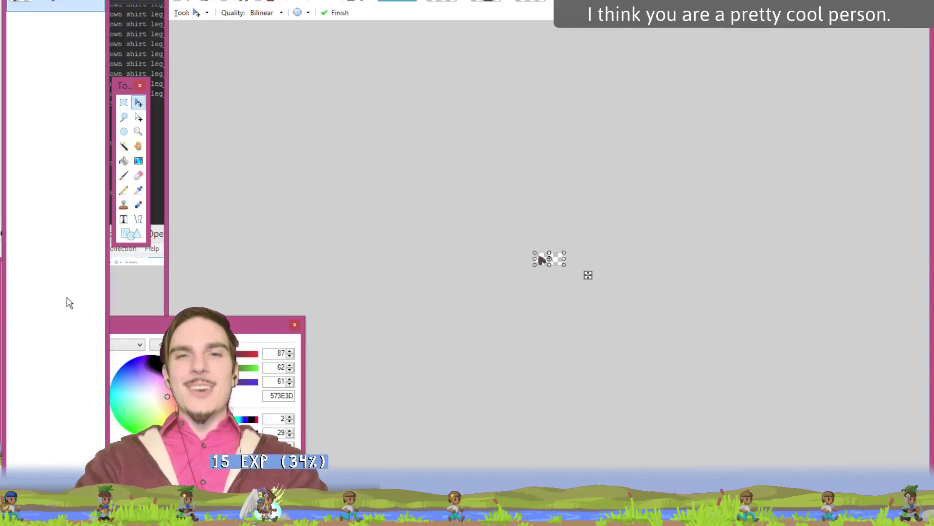
key(ctrl+s)
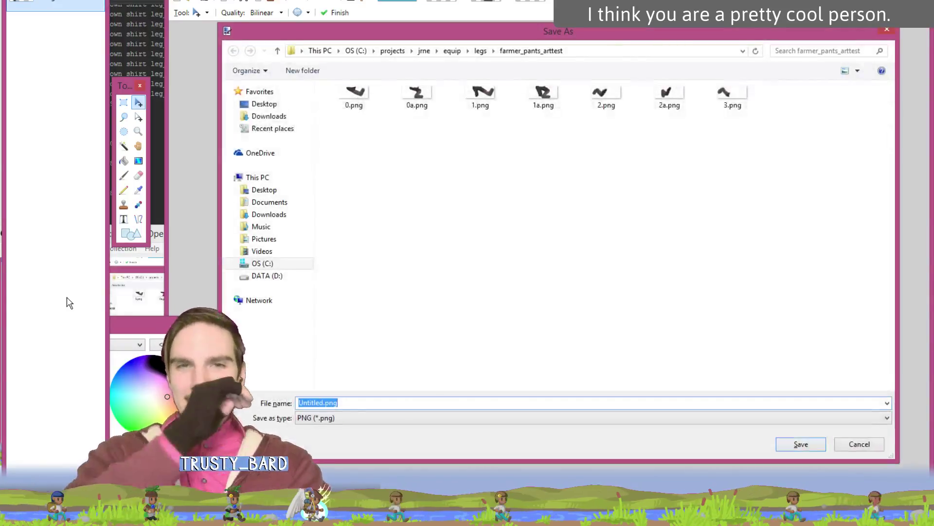
text(3)
key(Return)
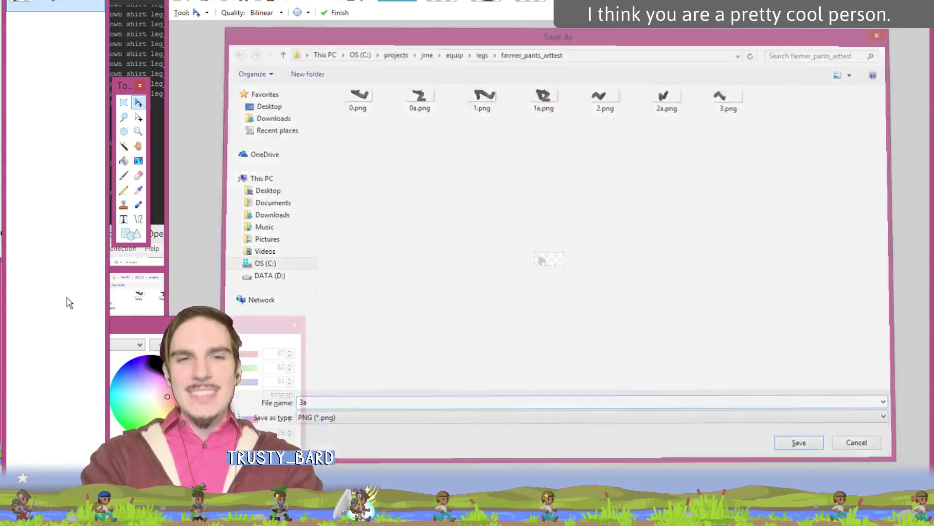
key(Return)
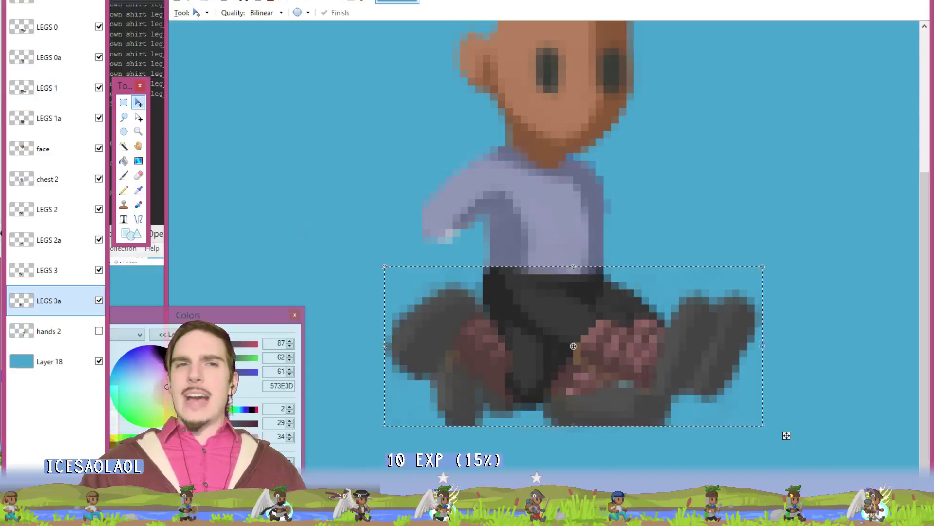
Step: Switch to File Explorer and open the shoe_buckle folder inside equip\legs
key(alt+Tab)
click(736, 50)
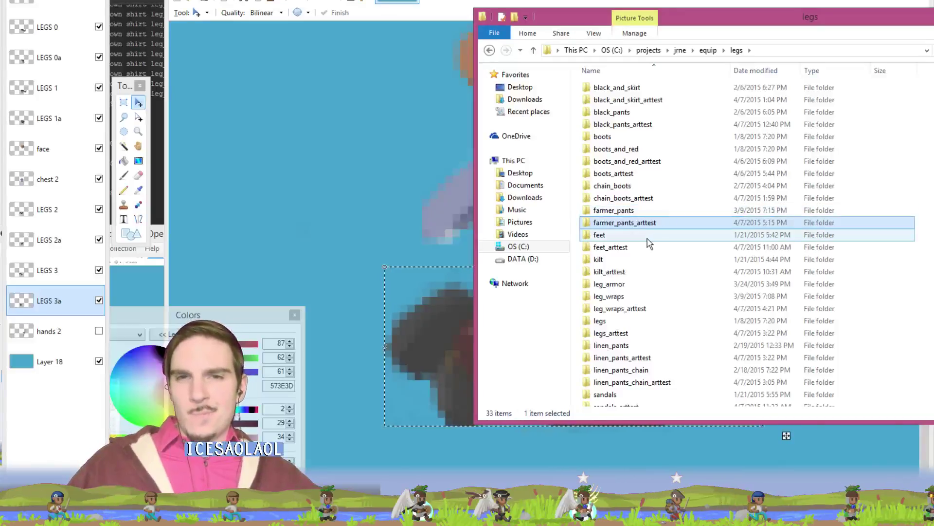
mouse_move(612, 178)
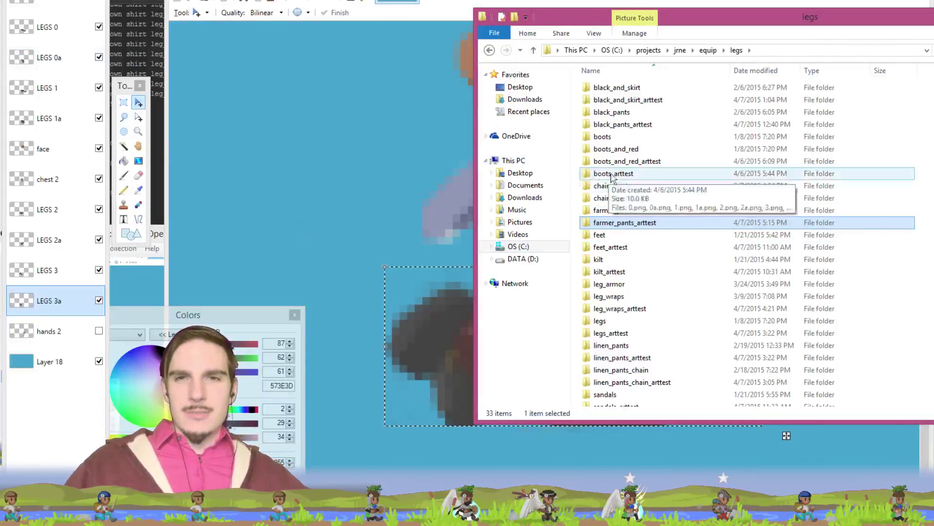
scroll(695, 202, down, 3)
double_click(637, 364)
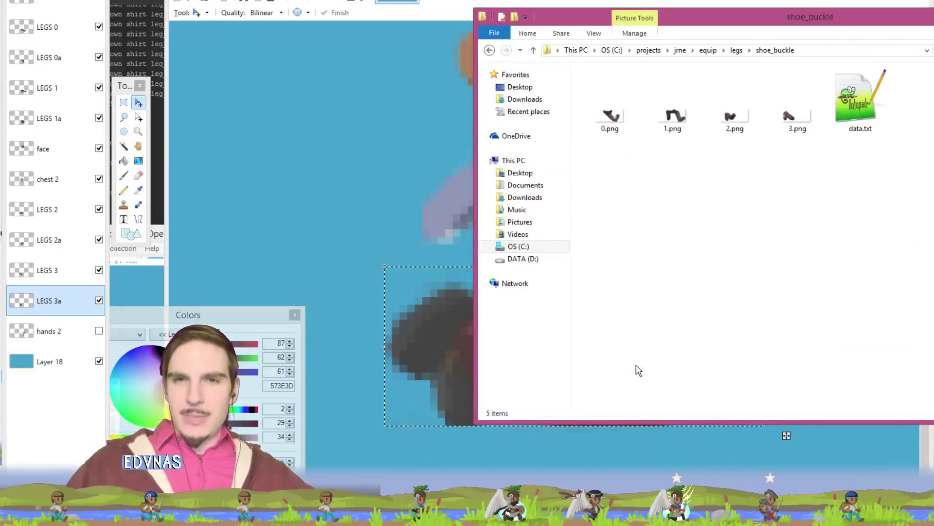
Step: Open the shoe_buckle leg sprite 1.png in the image viewer and examine its pixels up close
drag(704, 178, 610, 114)
right_click(626, 115)
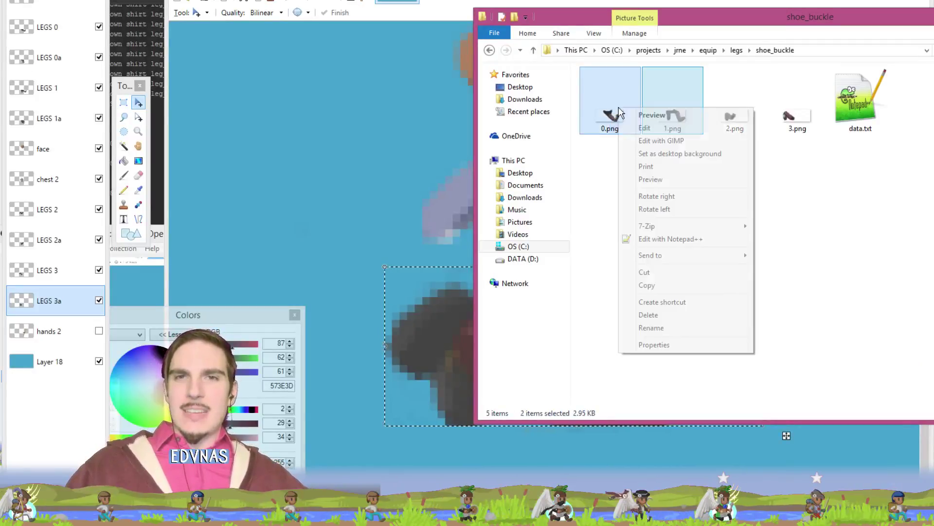
click(901, 198)
double_click(627, 93)
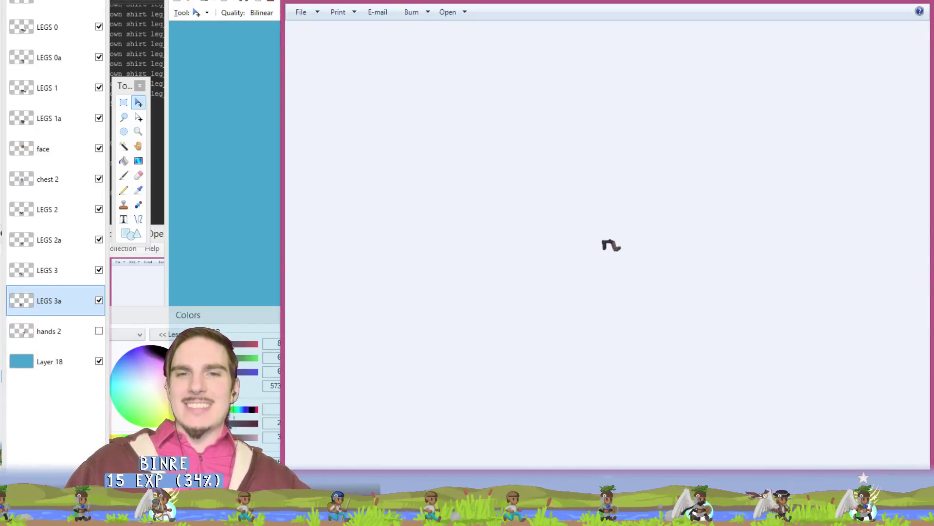
scroll(637, 285, up, 5)
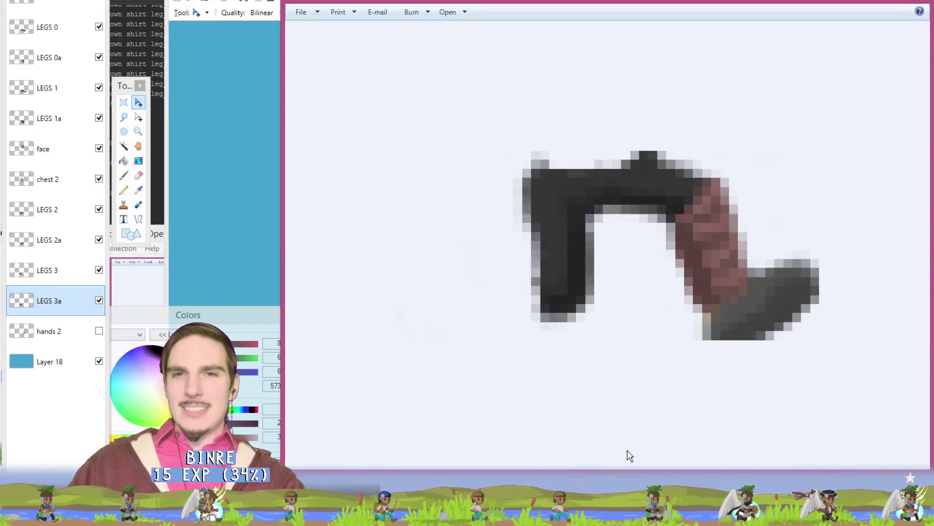
Step: Bring up the shoe_buckle leg sprite 0.png, examine its pixels up close, and close the image viewer
key(Right)
scroll(629, 299, up, 5)
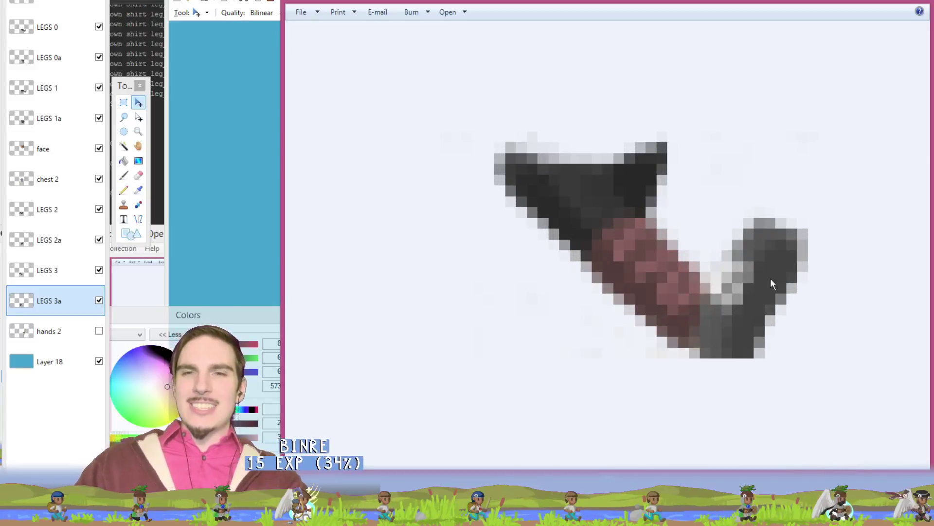
click(919, 1)
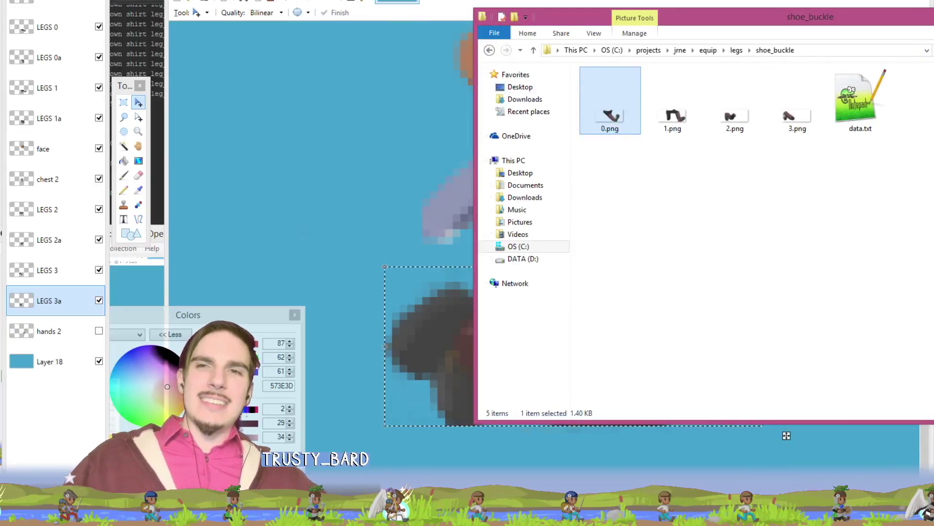
Step: Return to the legs folder and duplicate the farmer_pants_arttest folder there
click(736, 50)
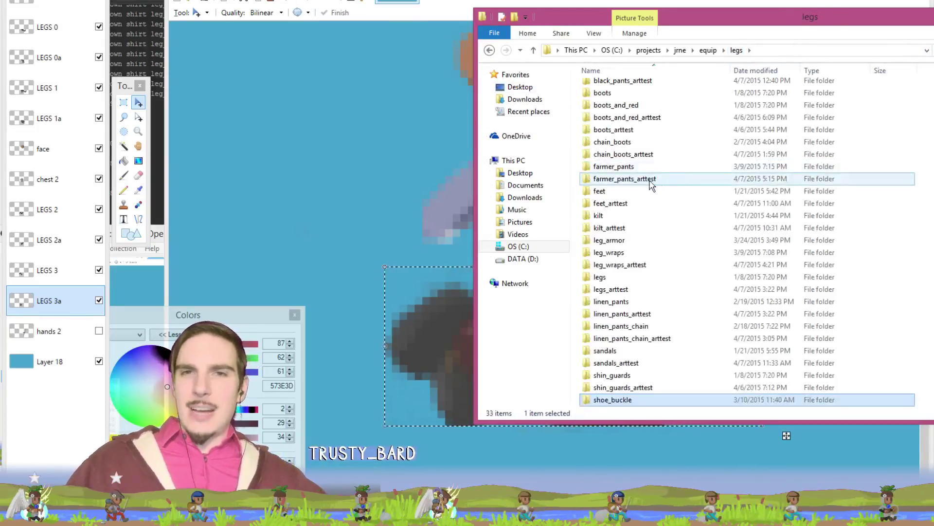
drag(652, 180, 921, 275)
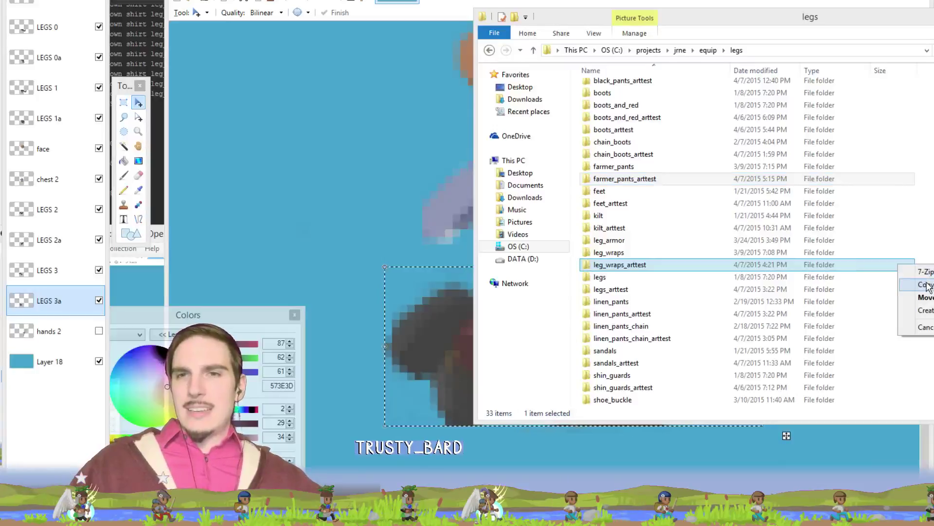
click(888, 231)
drag(639, 181, 662, 184)
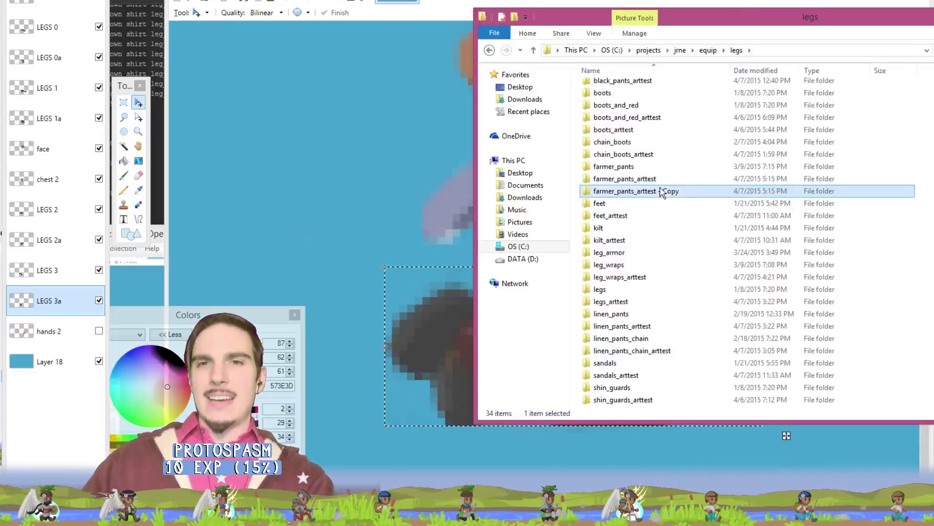
Step: Rename the duplicate of the farmer_pants_arttest folder as shoe_buckle_arttest
click(661, 194)
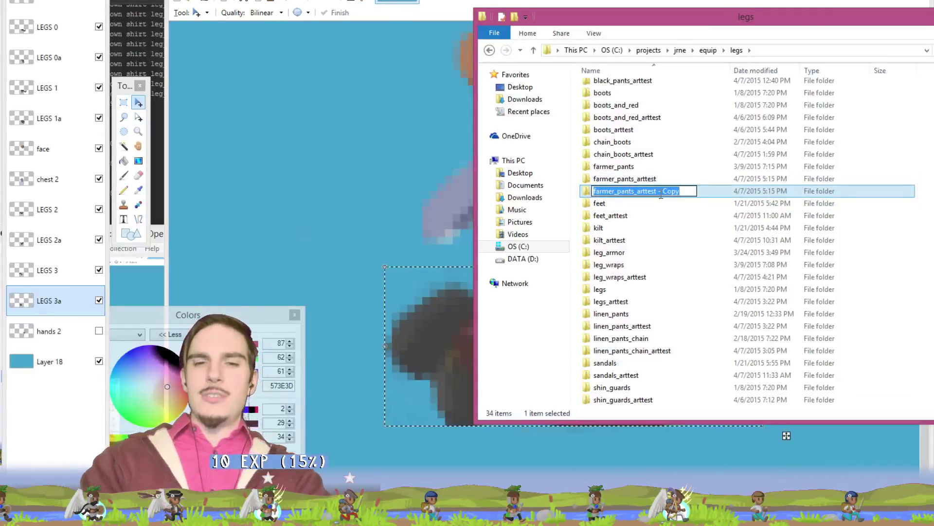
text(shoe_buck)
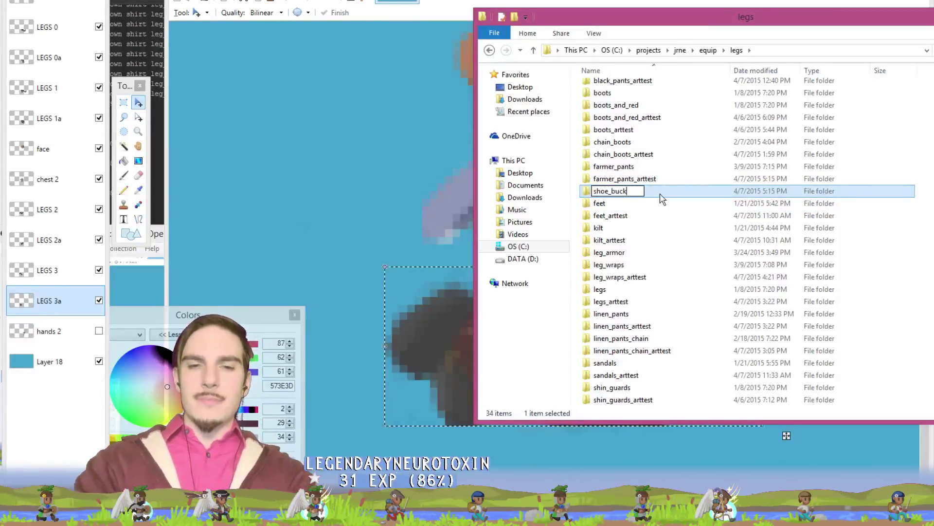
text(le_arttest)
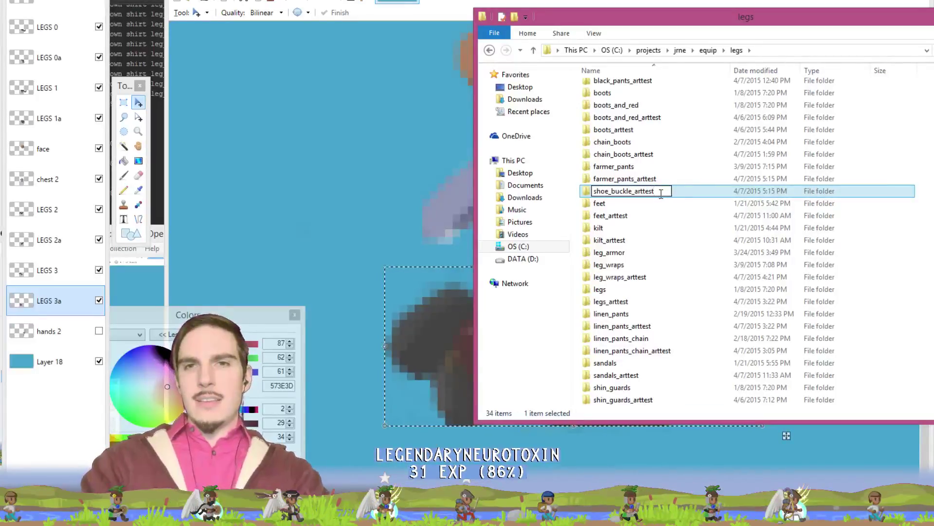
key(Return)
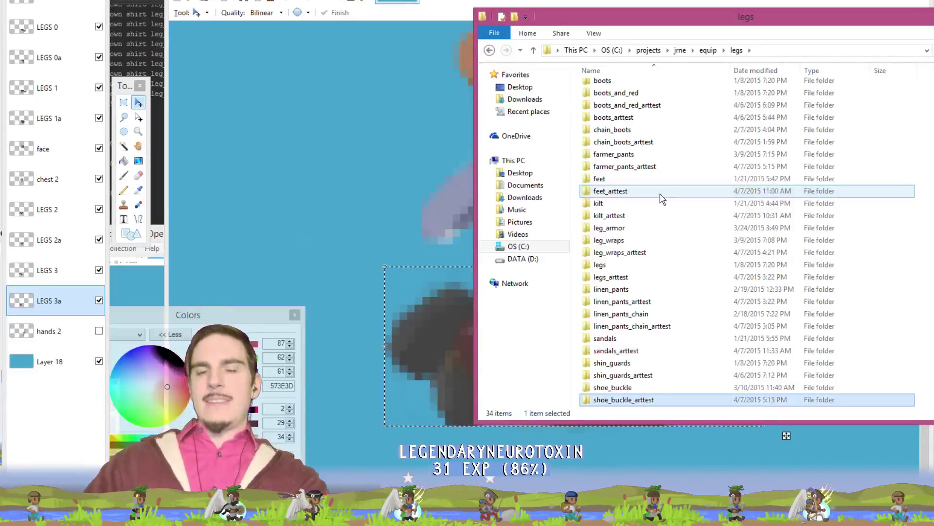
scroll(695, 185, down, 1)
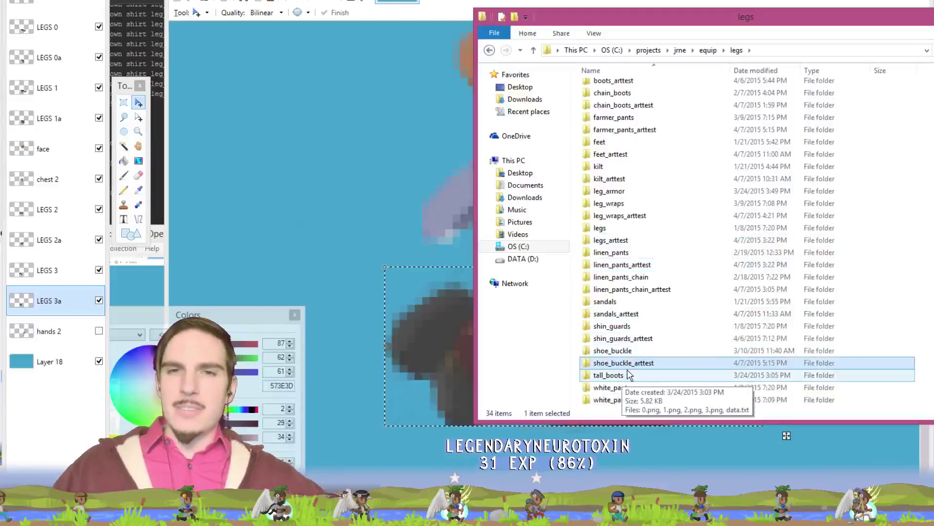
scroll(664, 240, up, 3)
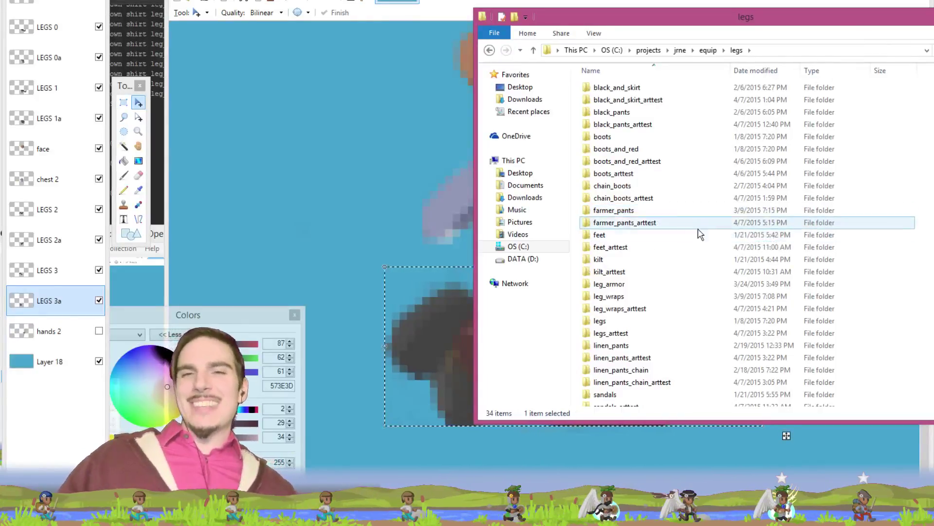
scroll(679, 235, down, 3)
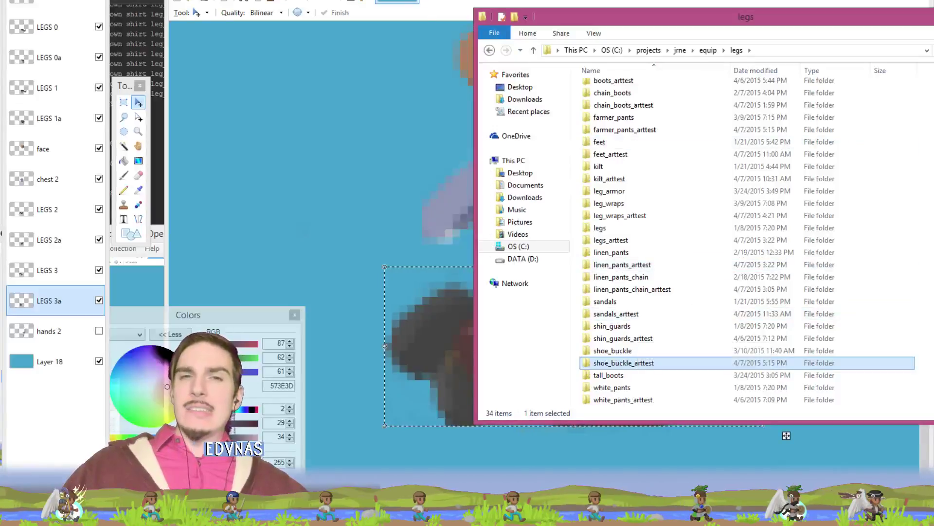
Step: Switch back to Paint.NET, clear the selection, and leave only LEGS 0 and LEGS 2 visible among the leg layers
click(787, 435)
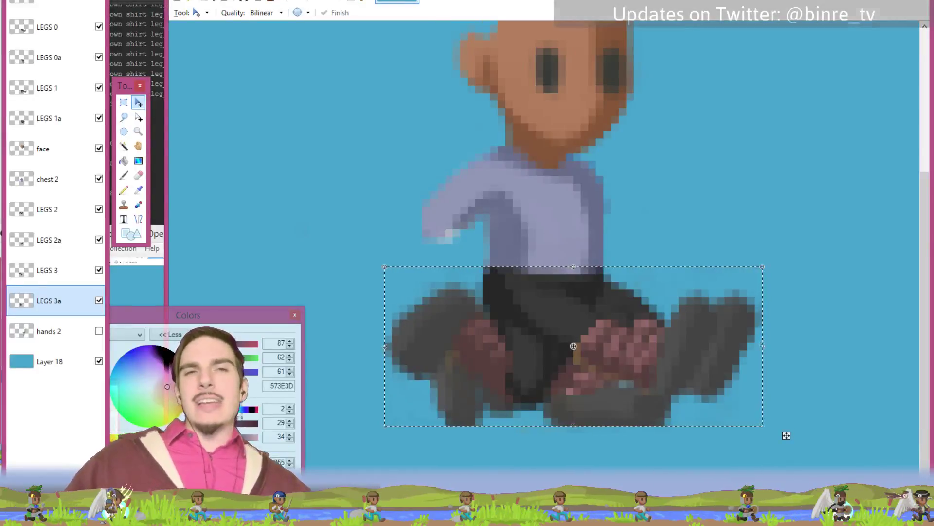
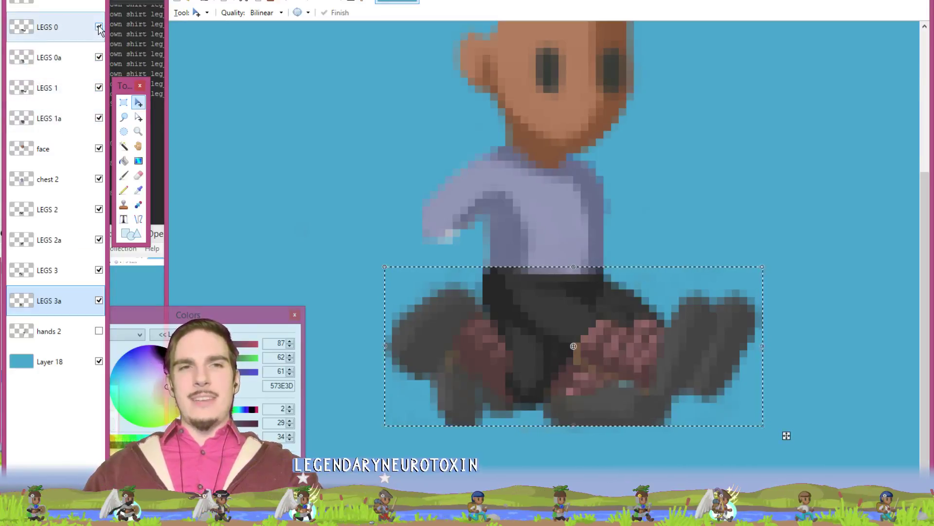
key(ctrl+d)
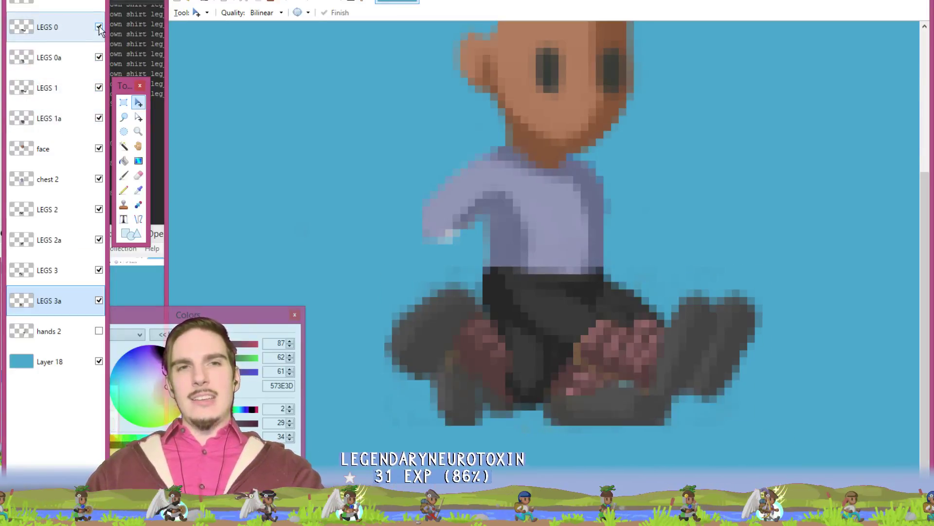
click(98, 27)
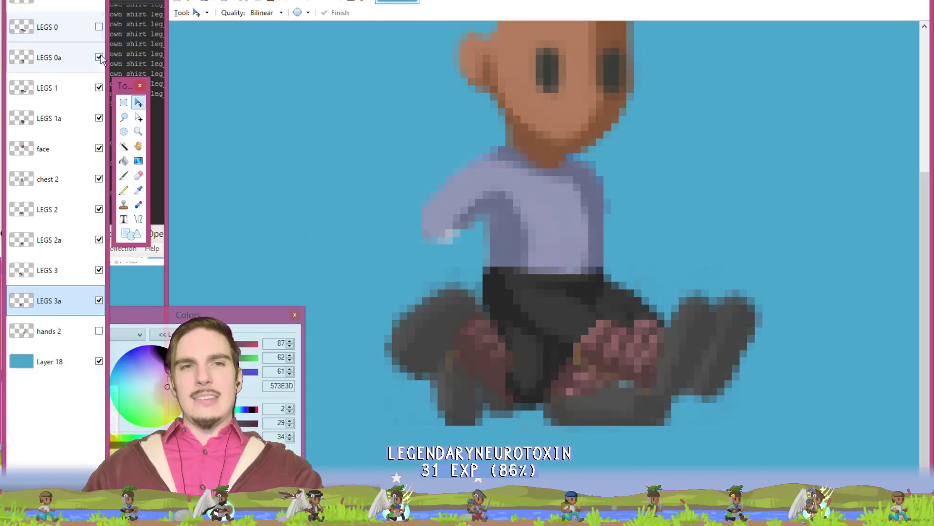
click(99, 57)
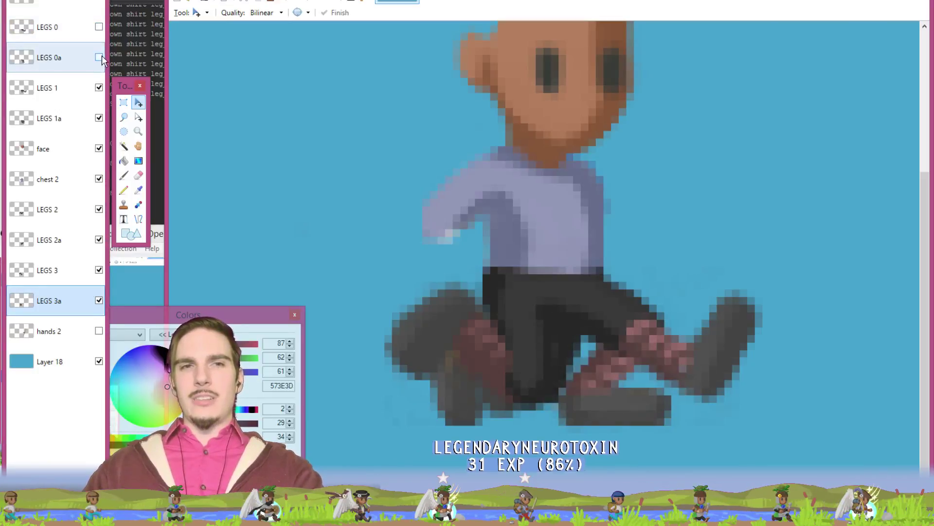
click(96, 96)
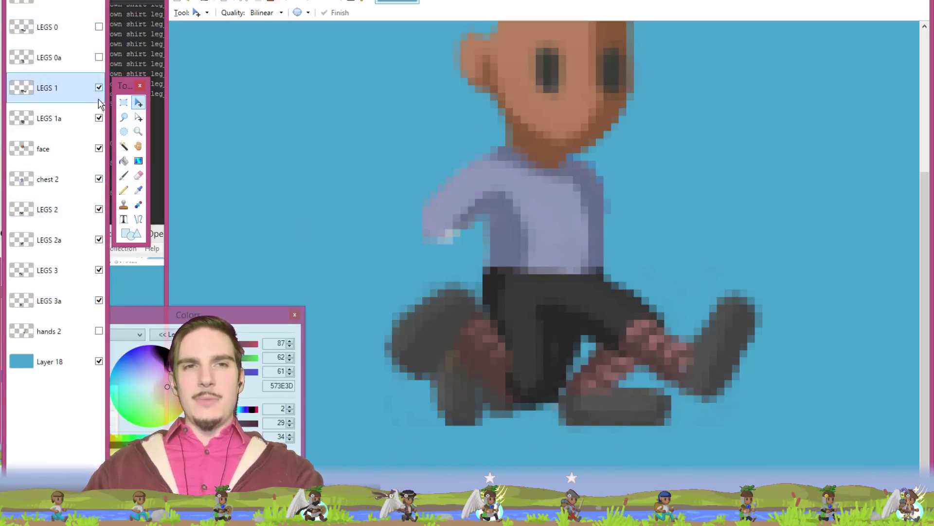
click(99, 118)
click(100, 149)
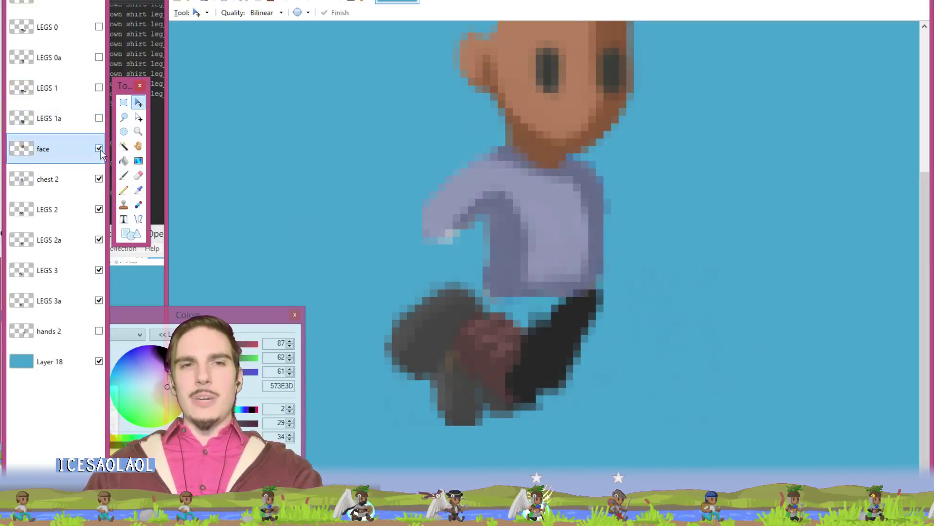
click(98, 209)
click(98, 240)
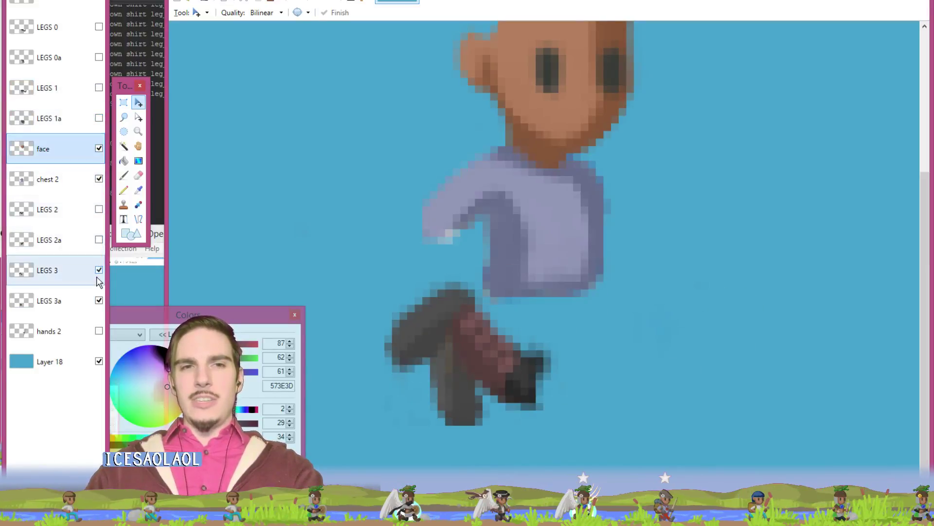
click(99, 270)
click(99, 301)
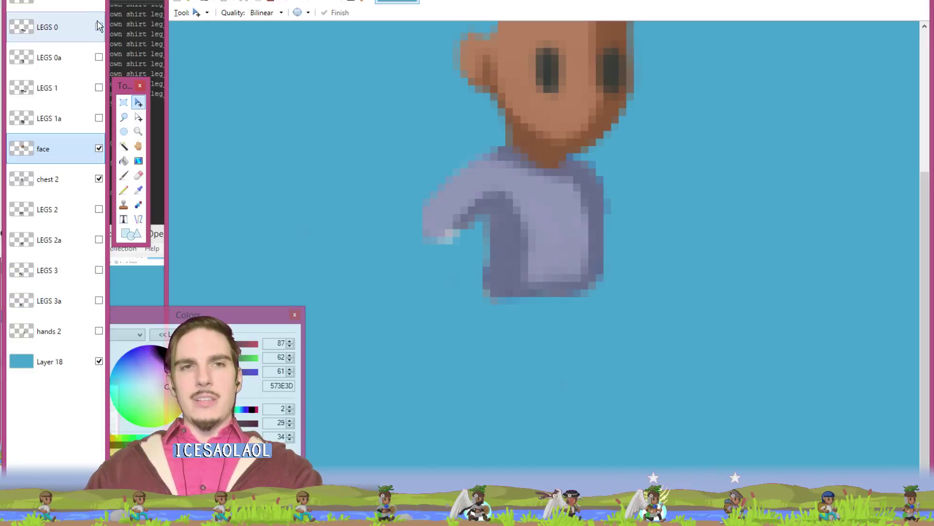
click(99, 27)
click(99, 210)
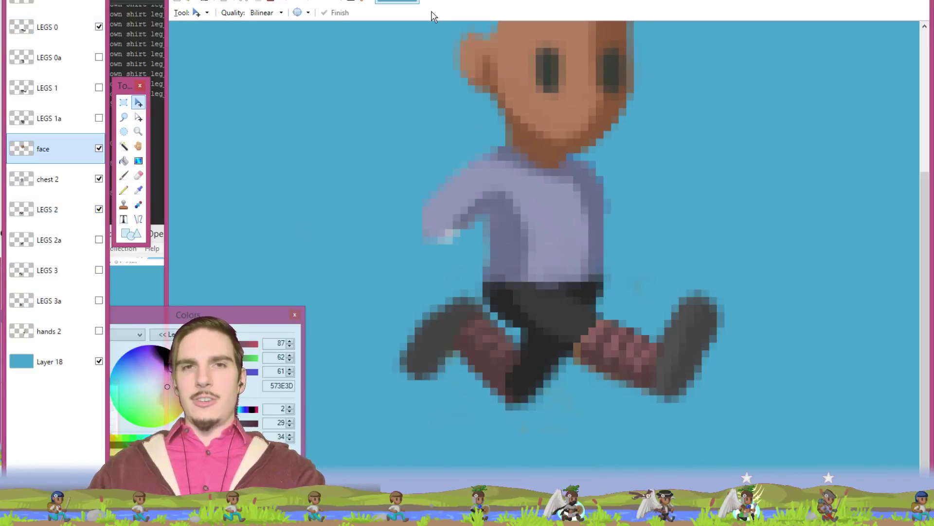
Step: Open the sprites 0.png and 3.png together from the equip\legs\shoe_buckle folder
click(182, 0)
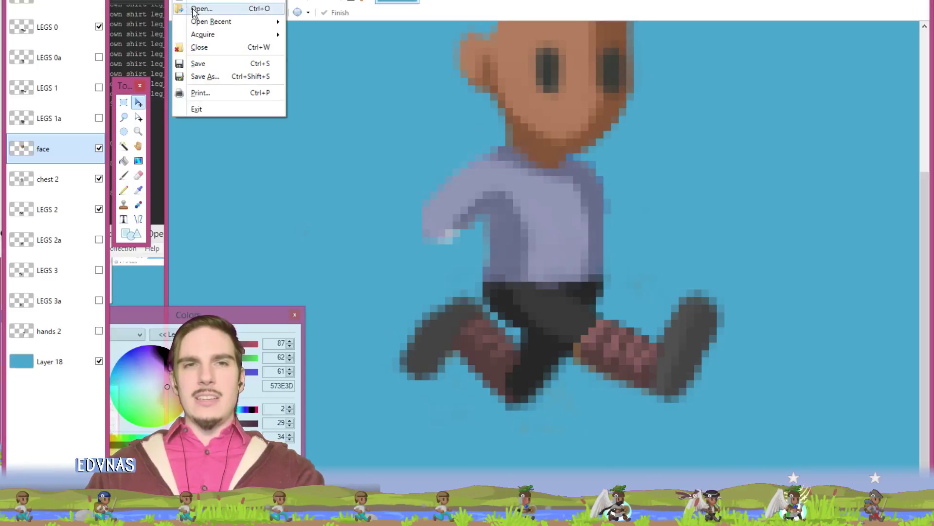
click(199, 9)
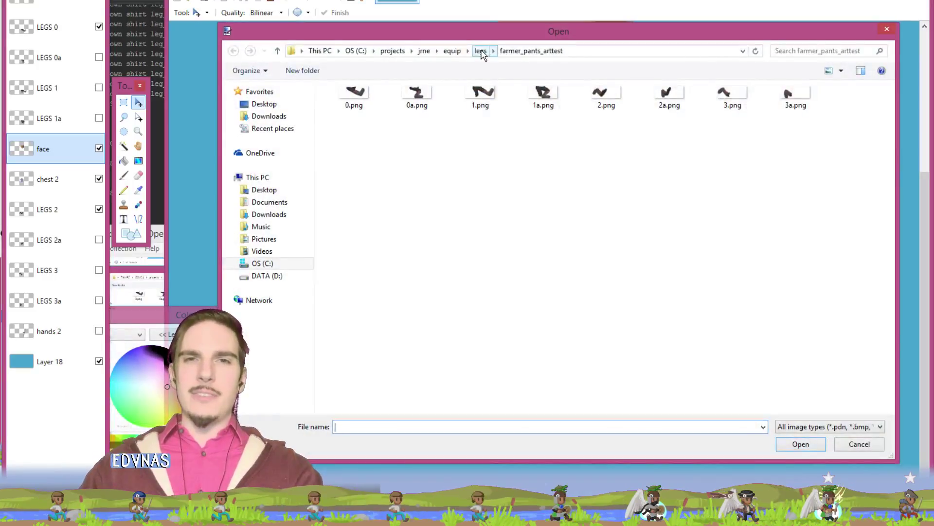
click(480, 51)
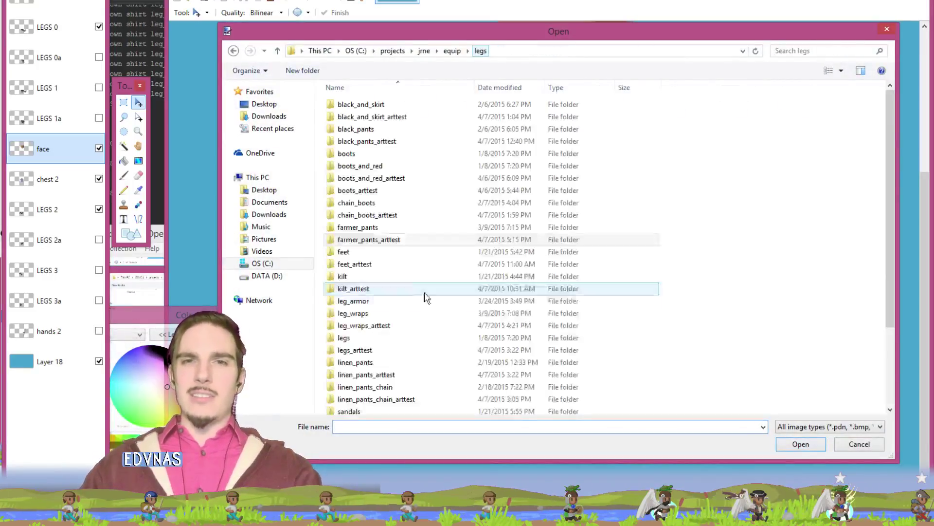
click(395, 302)
scroll(402, 316, down, 3)
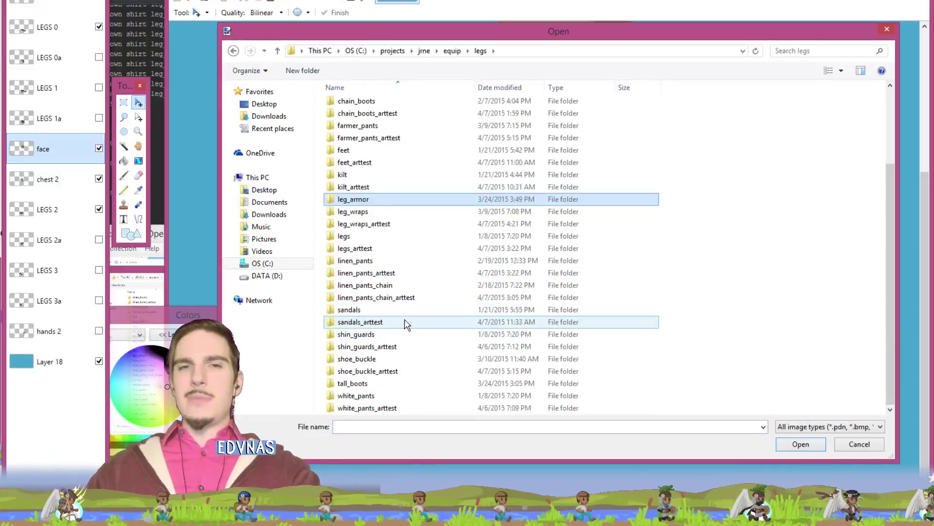
double_click(376, 361)
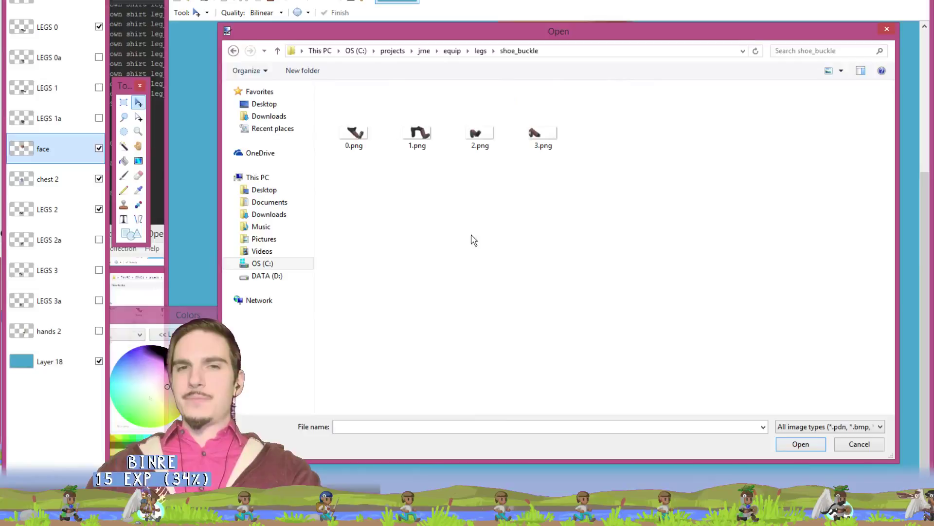
click(382, 122)
ctrl+click(411, 124)
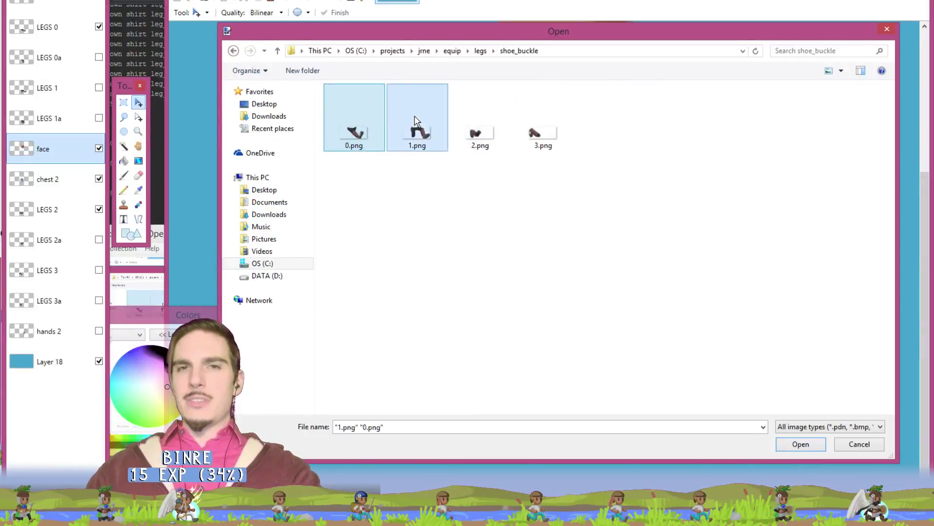
ctrl+click(428, 146)
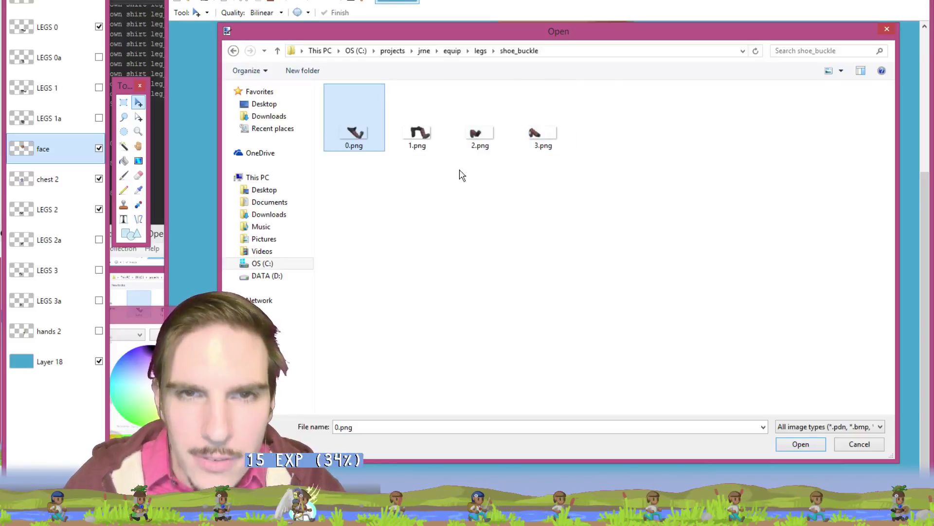
ctrl+click(547, 125)
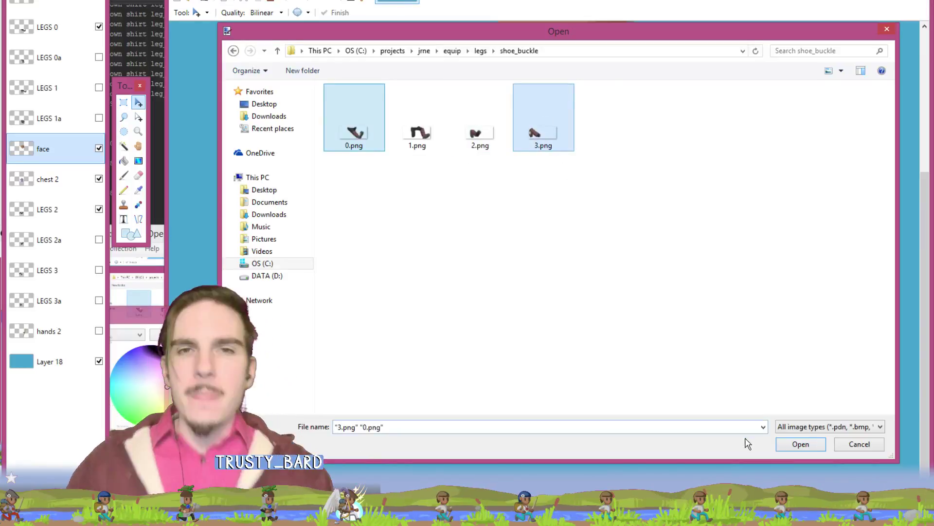
click(784, 445)
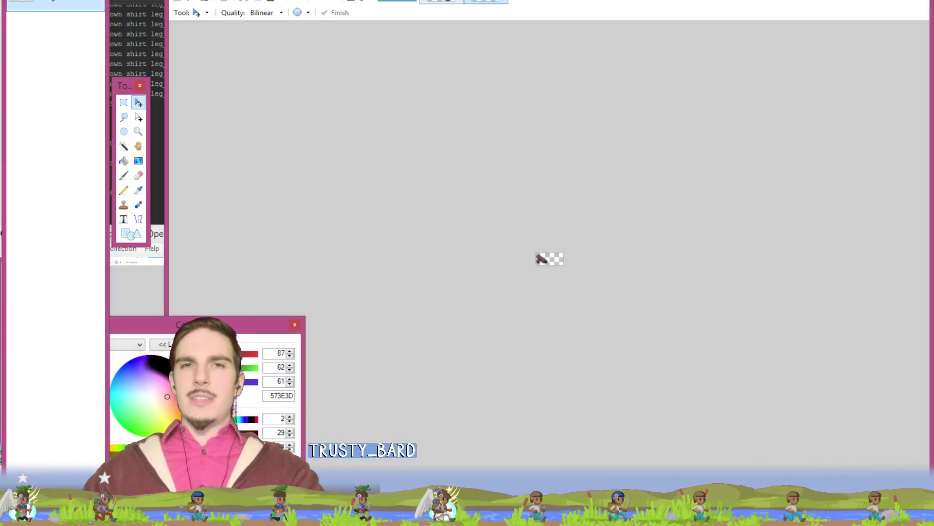
Step: Enlarge the shoe_buckle sprite 0.png to inspect the buckle on its shoe
key(ctrl+plus)
key(ctrl+plus)
key(ctrl+plus)
key(ctrl+plus)
key(ctrl+plus)
key(ctrl+plus)
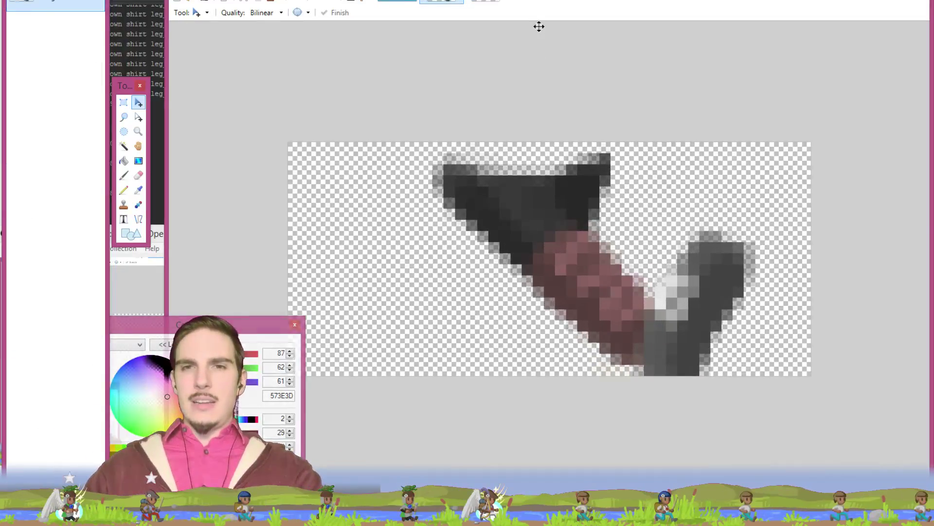
Step: Enlarge the shoe_buckle sprite 3.png, and compare the character's current legs with the buckle sprite 0.png
click(488, 1)
key(ctrl+plus)
key(ctrl+plus)
key(ctrl+plus)
key(ctrl+plus)
key(ctrl+plus)
key(ctrl+plus)
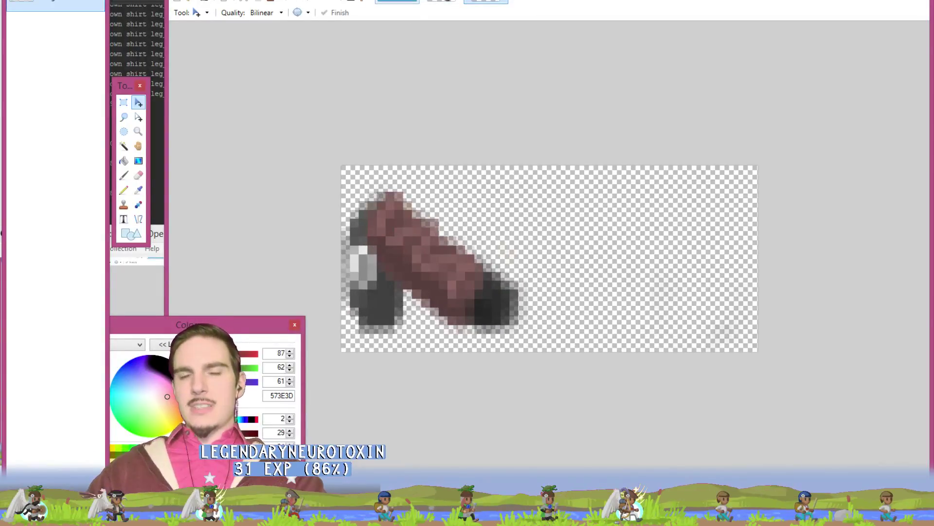
click(397, 2)
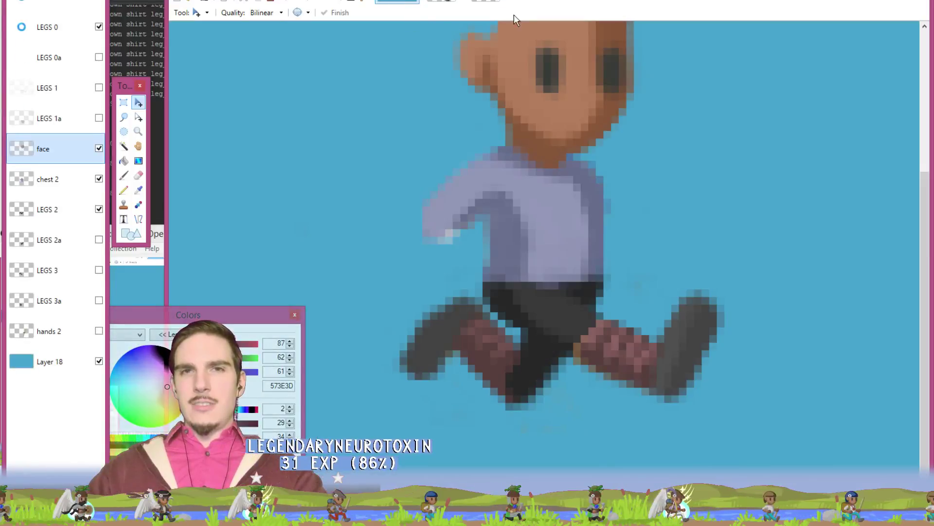
click(441, 1)
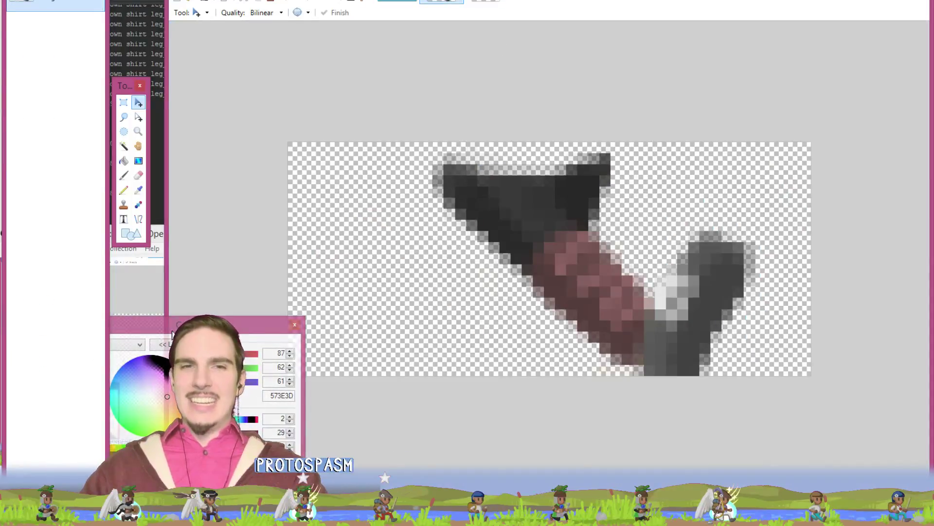
Step: Select and copy the light buckle pixels on the shoe in the shoe_buckle sprite 0.png
click(125, 117)
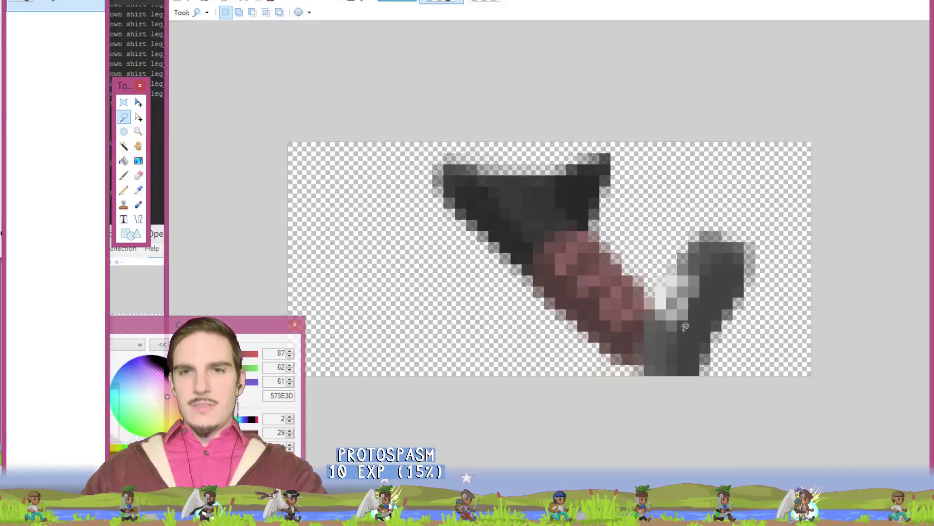
mouse_move(683, 327)
mouse_down()
mouse_move(660, 267)
mouse_move(648, 305)
mouse_move(664, 331)
mouse_move(675, 331)
mouse_up()
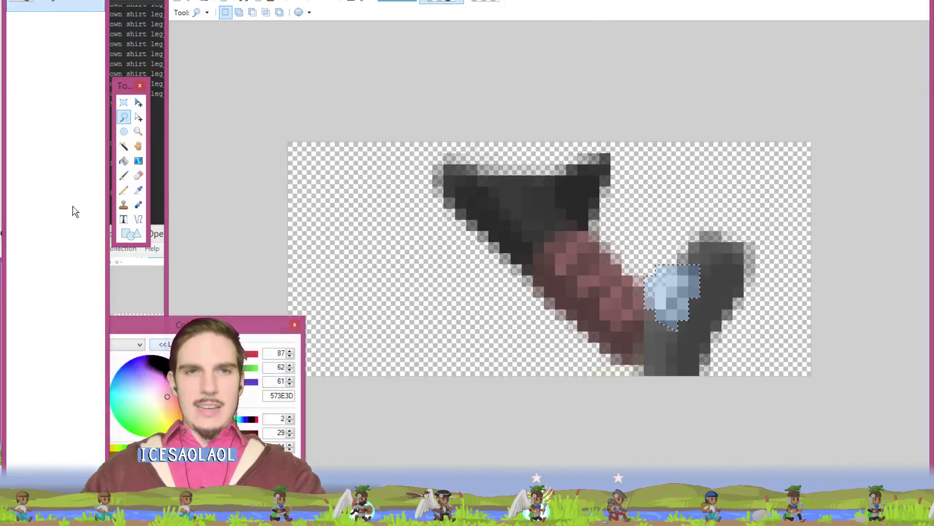
click(123, 103)
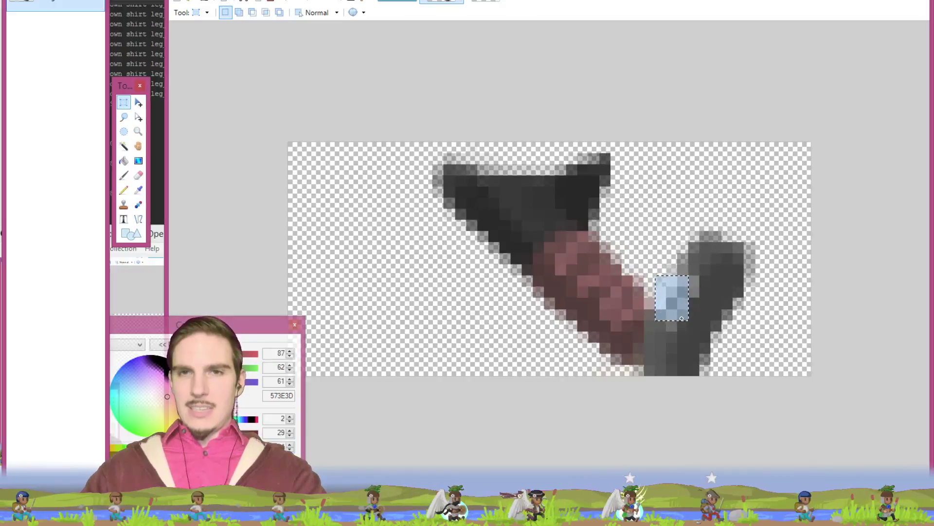
drag(682, 318, 694, 325)
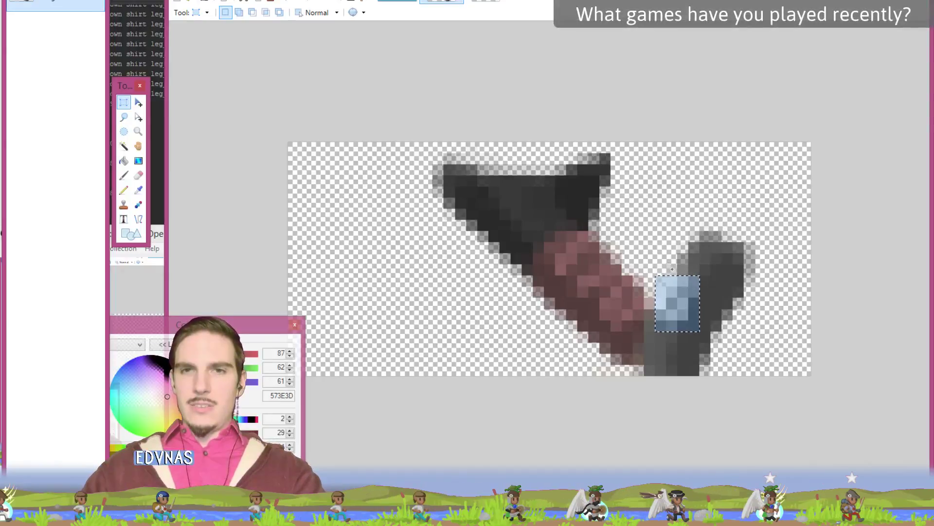
drag(656, 266, 683, 277)
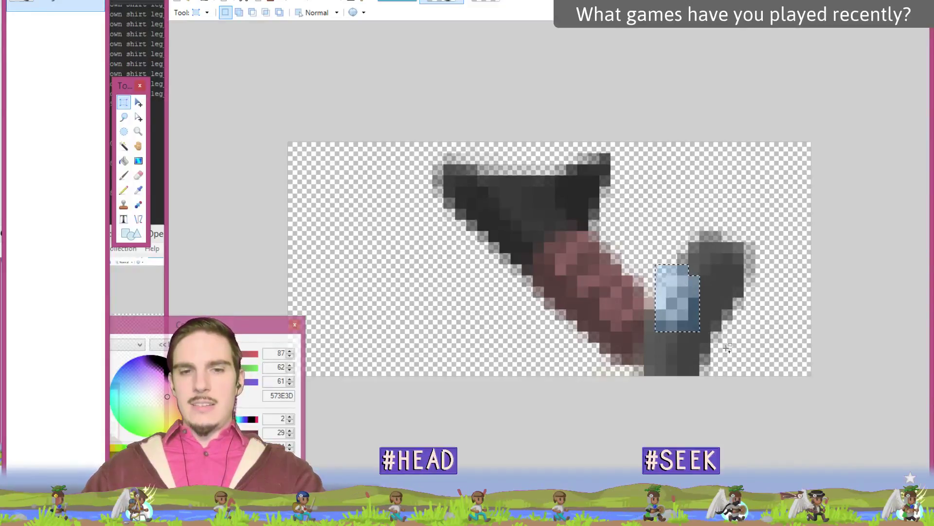
Step: Paste the buckle into the character image's LEGS 0 layer, place it on the front shoe, and clear the selection
key(ctrl+Tab)
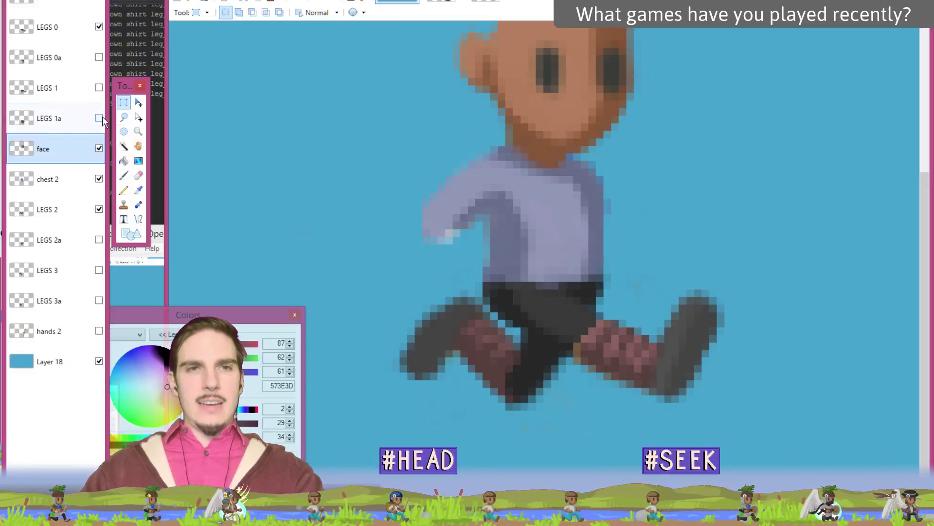
click(70, 28)
key(ctrl+v)
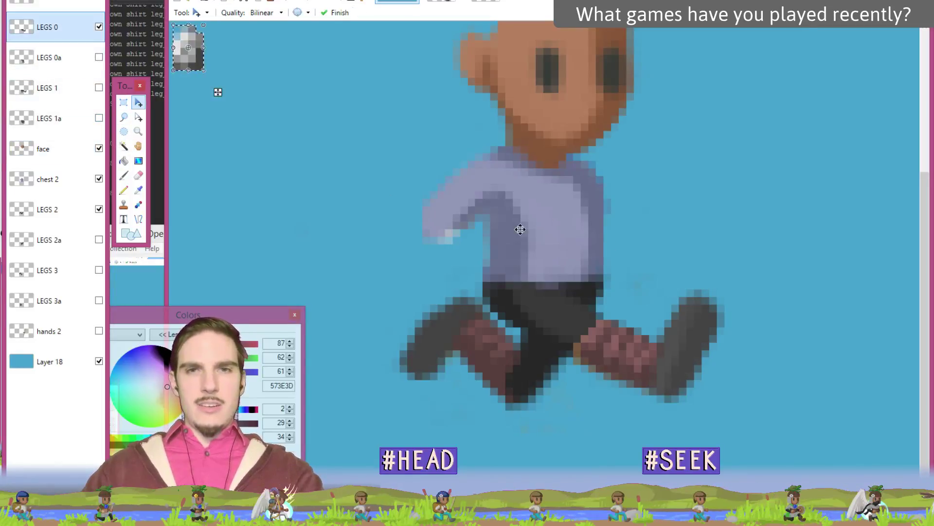
drag(218, 92, 709, 388)
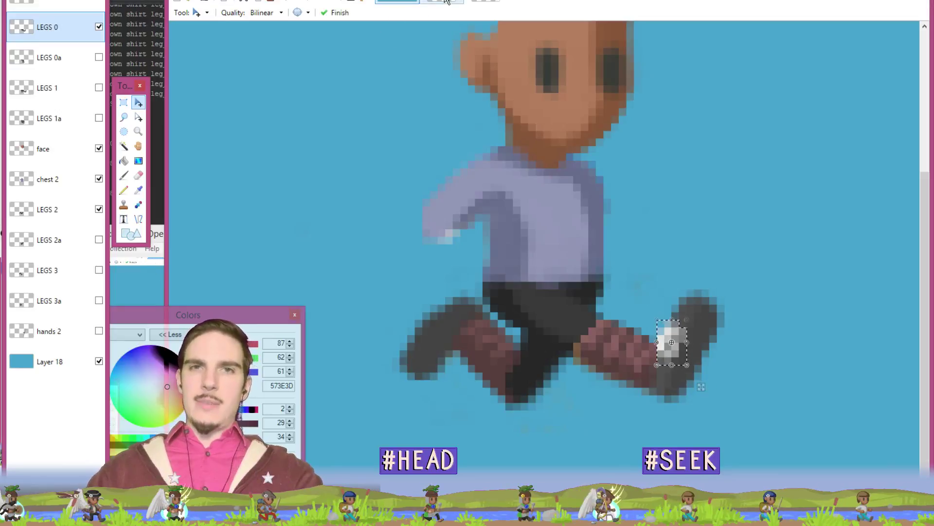
key(Return)
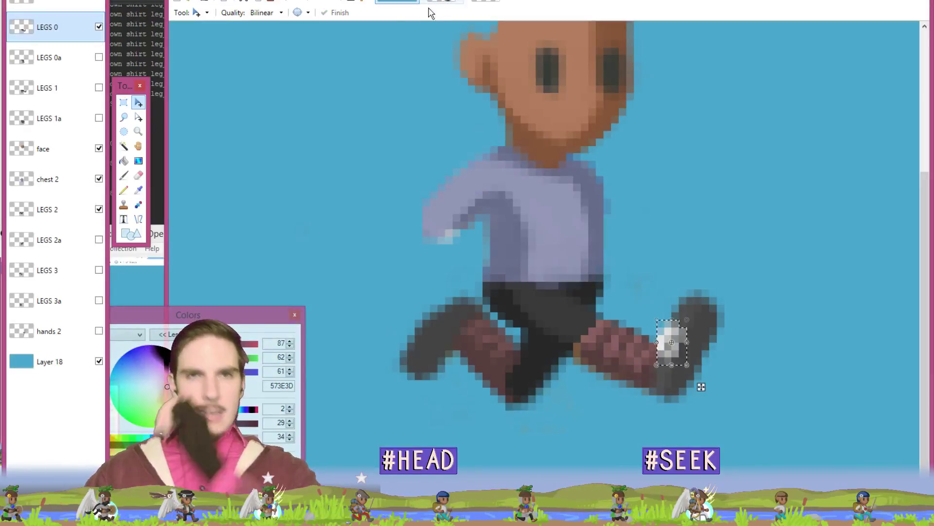
key(ctrl+d)
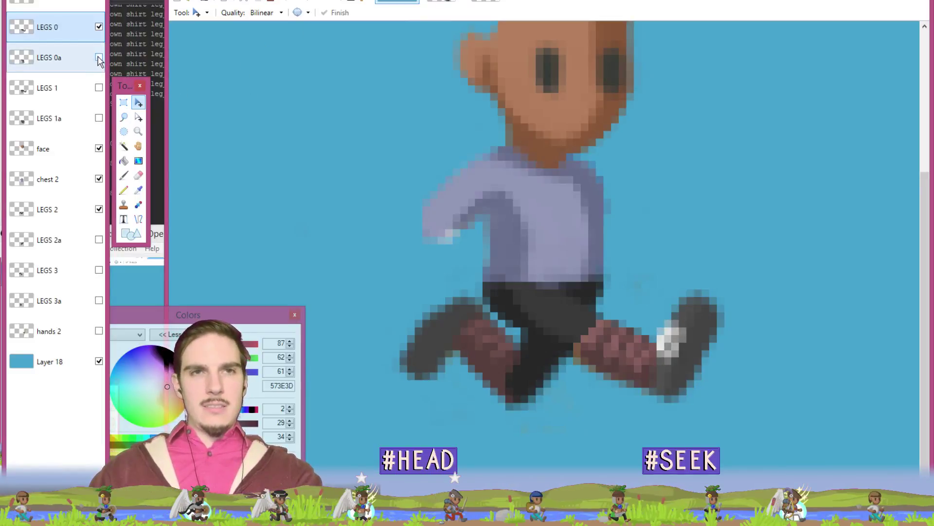
Step: Hide LEGS 0 and LEGS 2, leaving only LEGS 1 and LEGS 3 visible among the leg layers
click(99, 26)
click(98, 56)
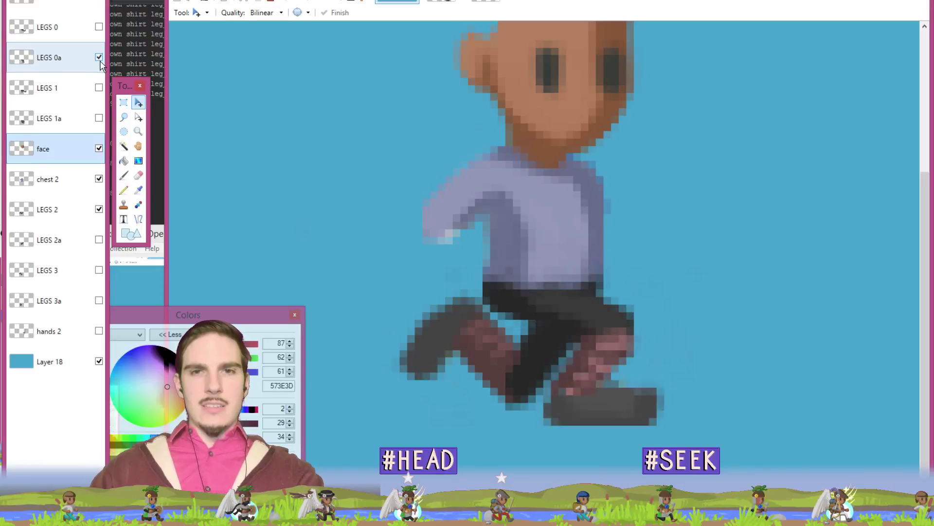
click(99, 57)
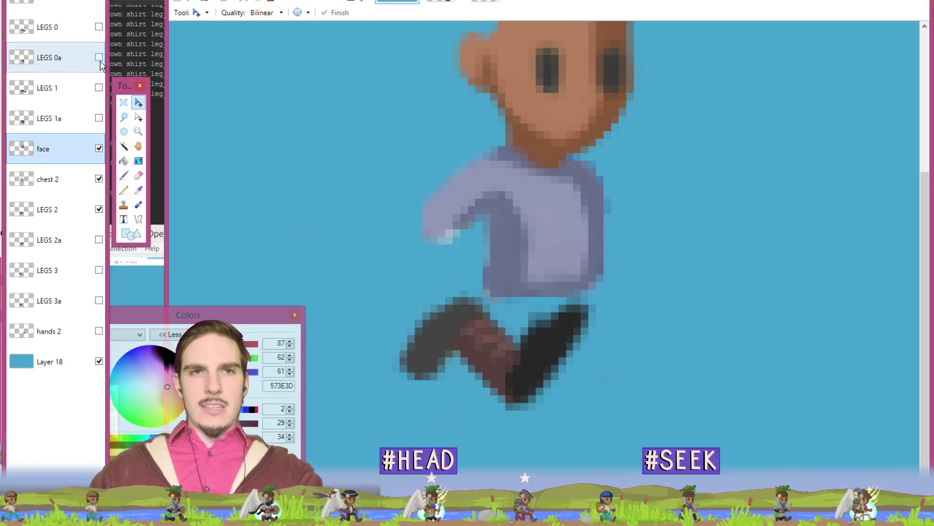
click(99, 88)
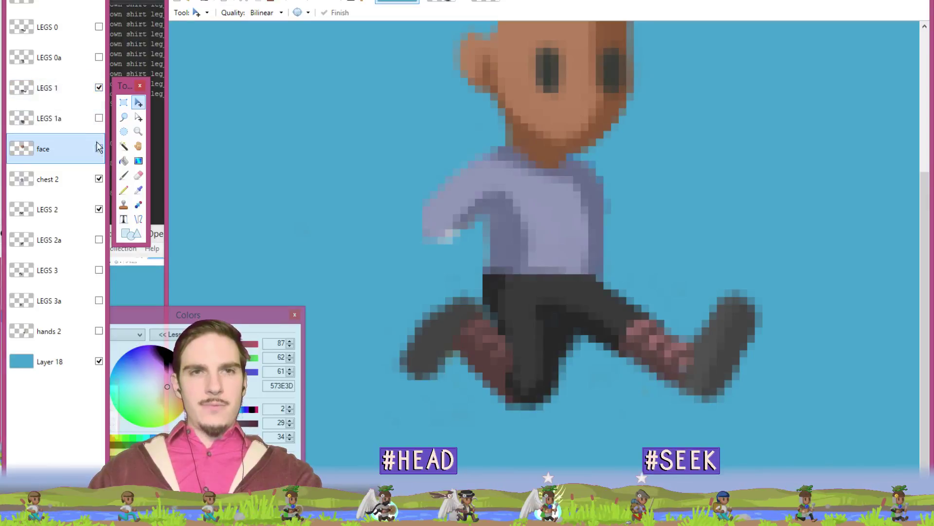
click(99, 209)
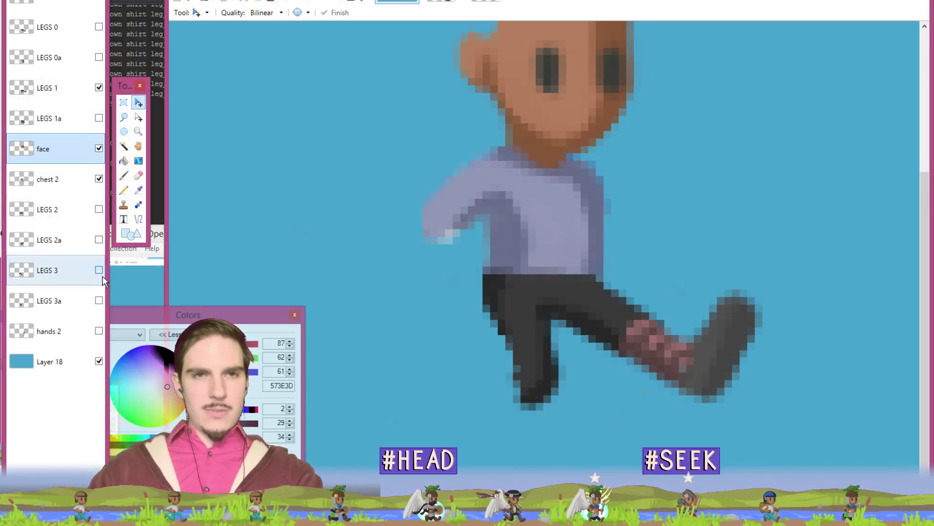
click(98, 270)
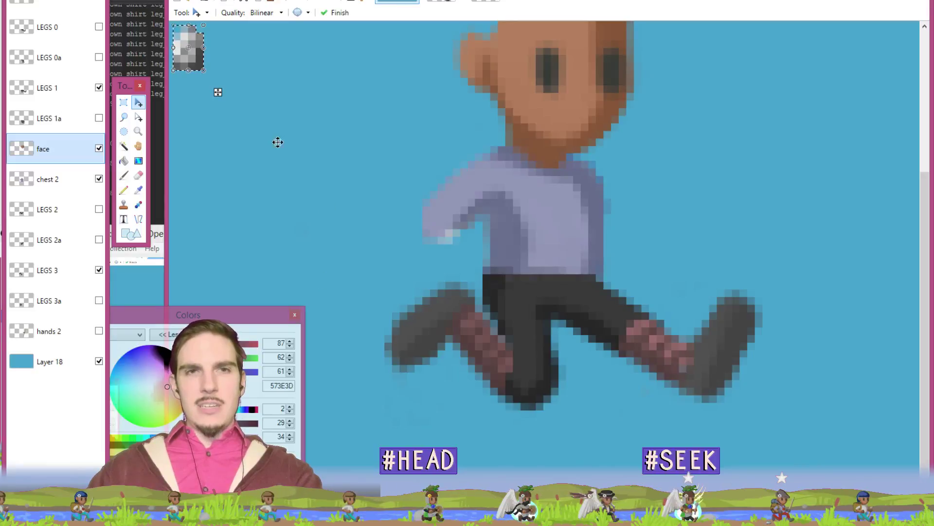
Step: Try placing the pasted buckle on the rear shoe, and undo the paste on the face layer
drag(217, 92, 460, 373)
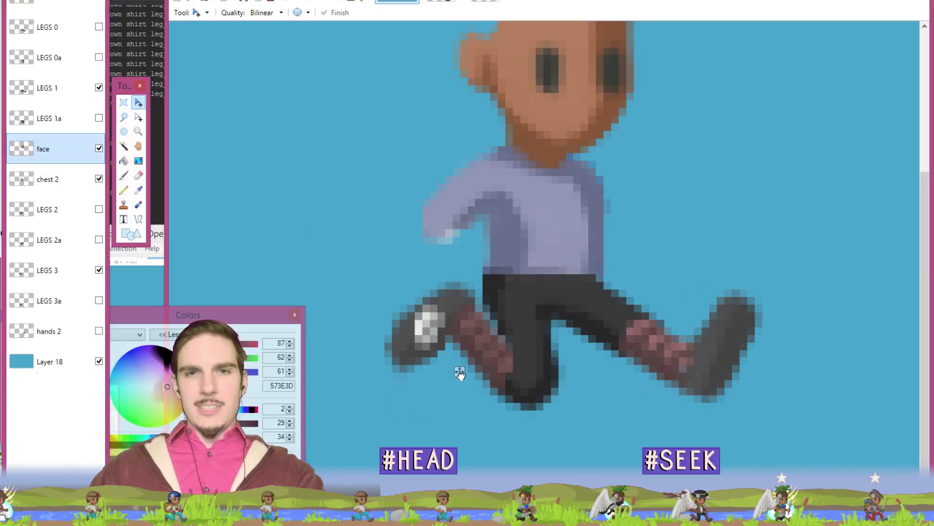
drag(460, 372, 317, 238)
key(ctrl+z)
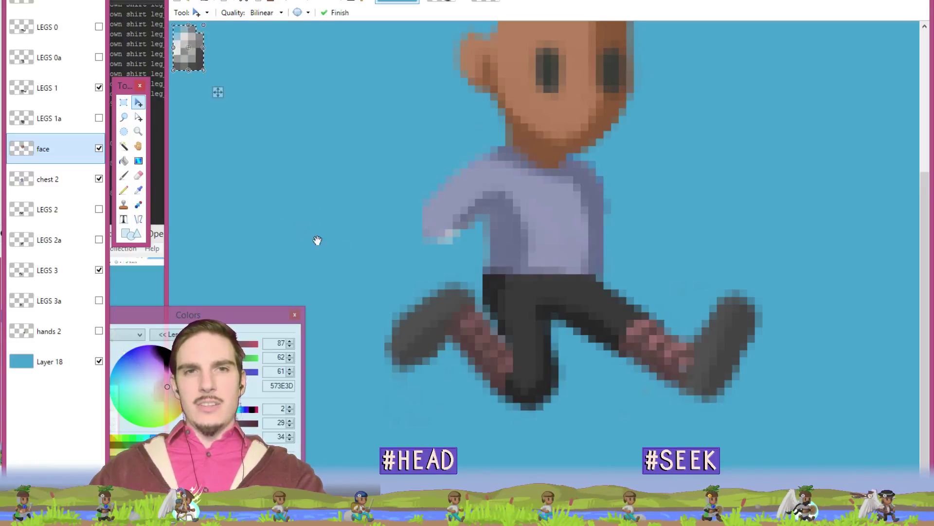
key(ctrl+z)
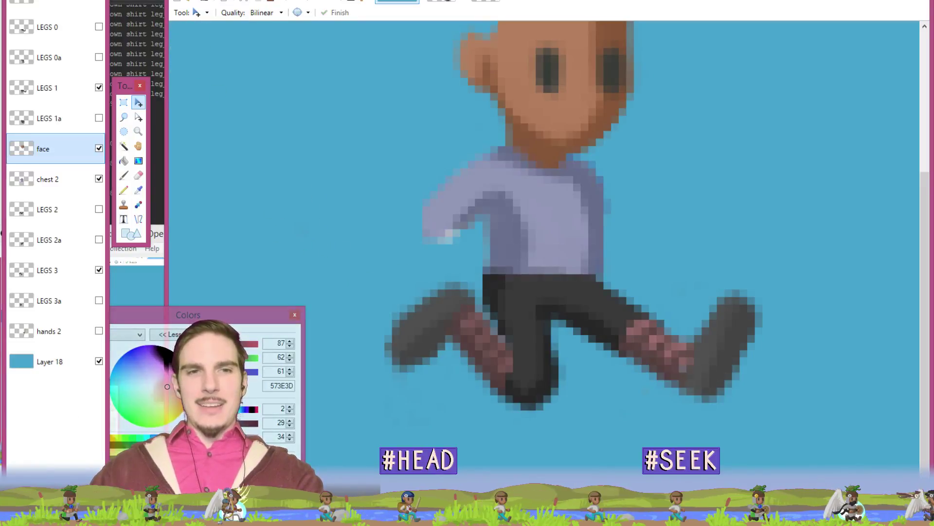
Step: Add a new layer above the face layer, paste the buckle into it, and move it to the empty area behind the character
key(ctrl+shift+n)
key(ctrl+v)
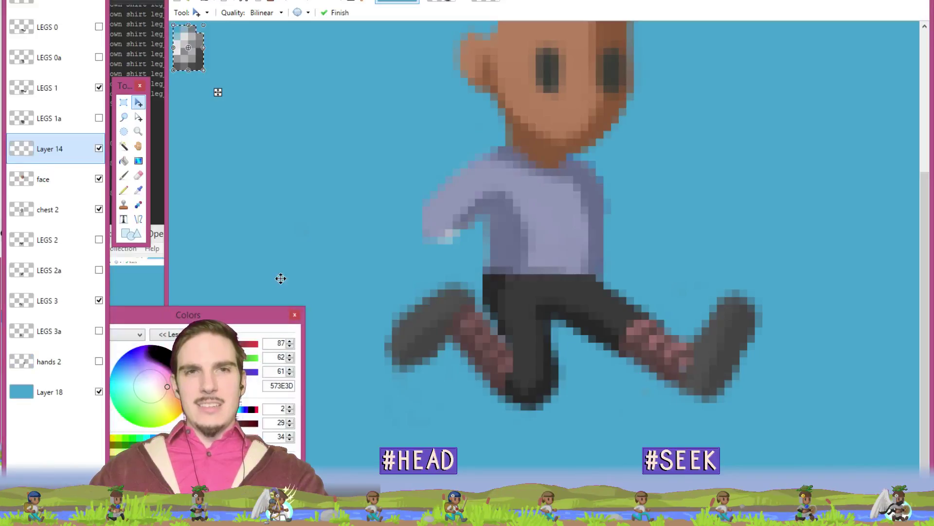
drag(215, 94, 322, 187)
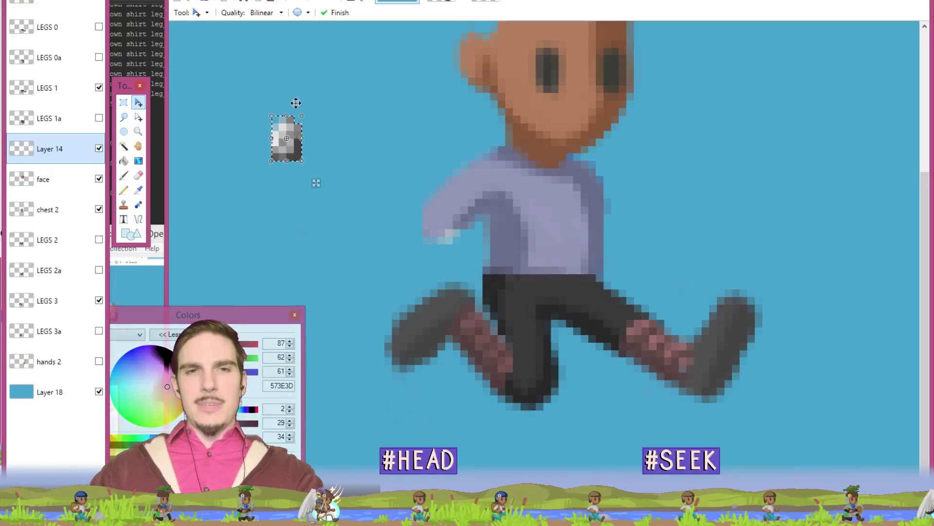
Step: Try flipping the buckle layer vertically and horizontally, and undo both flips
click(278, 1)
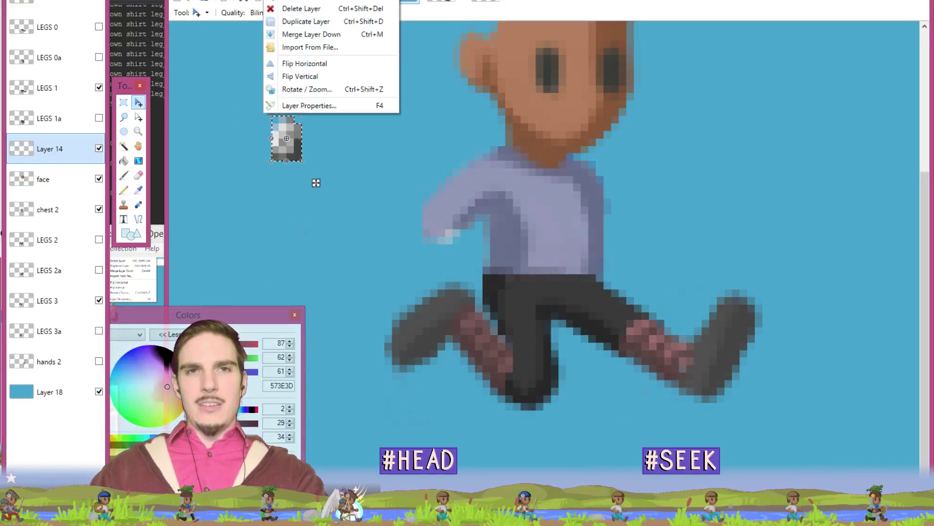
click(304, 78)
click(277, 1)
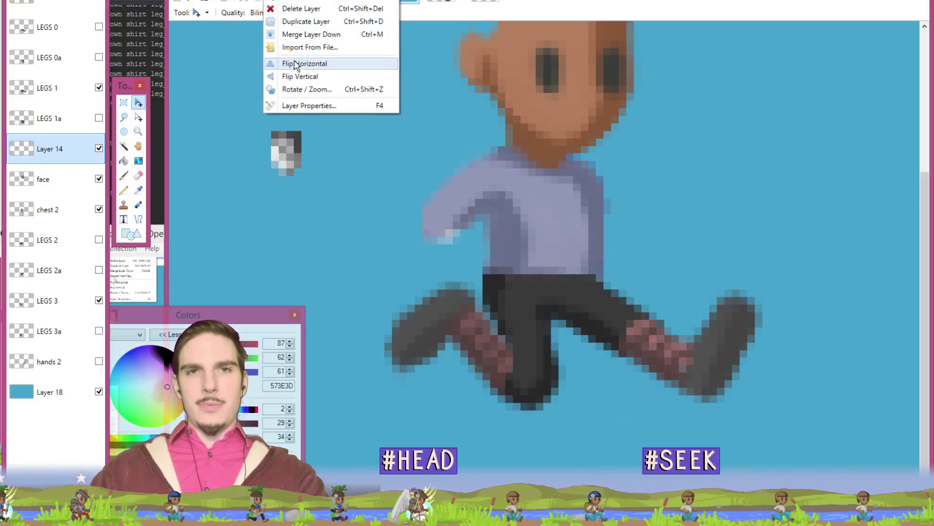
click(295, 63)
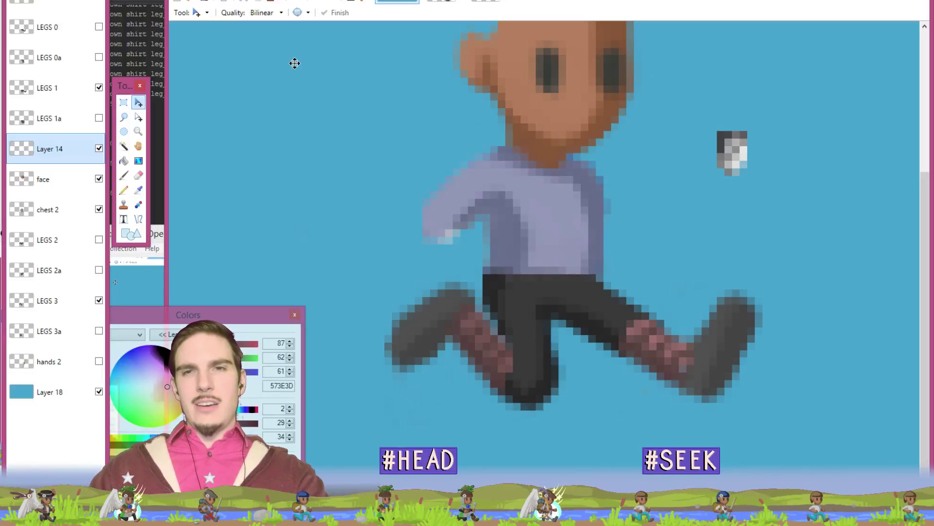
key(ctrl+z)
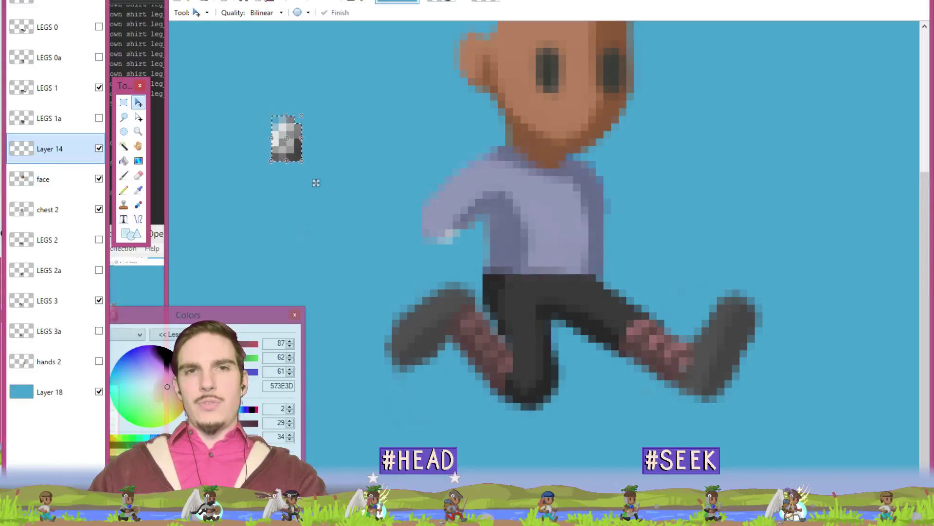
Step: Flip the new buckle layer vertically
key(alt+l)
key(Left)
key(Right)
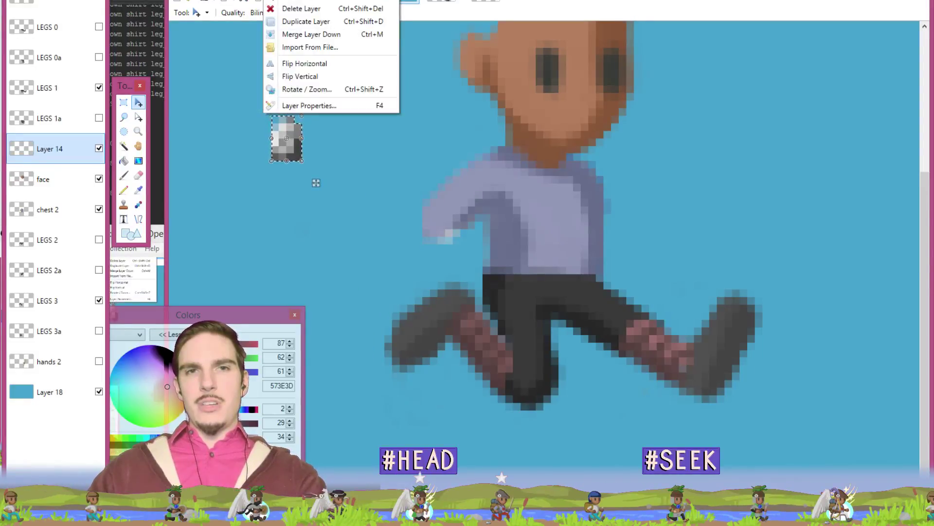
key(Down)
key(Down)
key(Down)
key(Down)
key(Down)
key(Down)
click(298, 76)
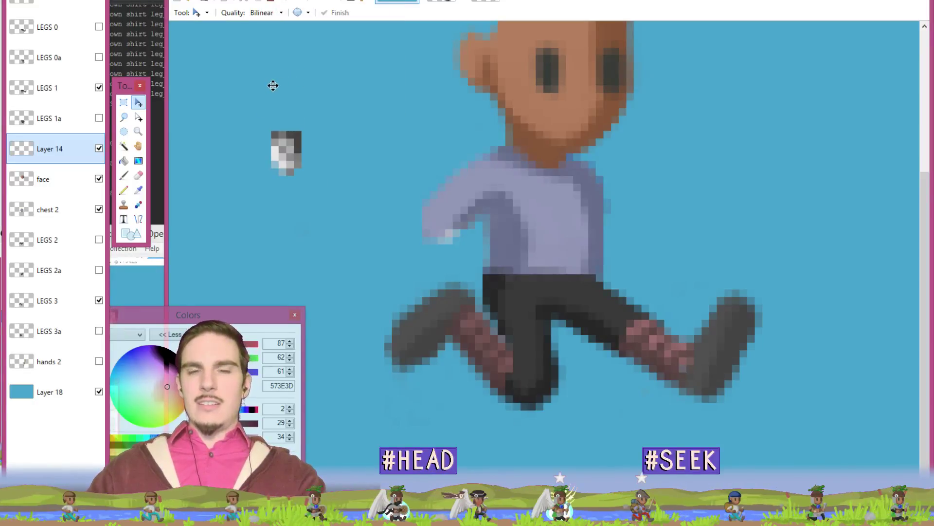
Step: Try rotating the whole image 90° clockwise, and undo the rotation
key(alt+l)
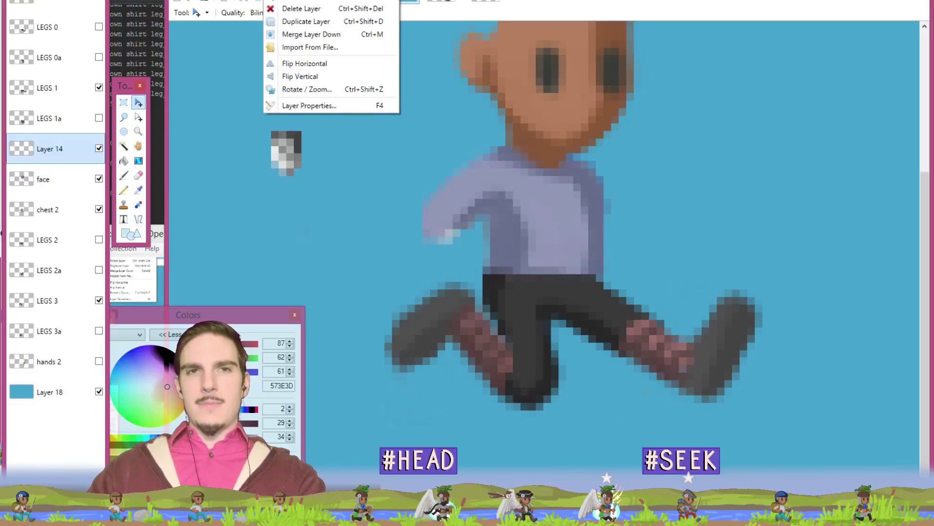
key(Left)
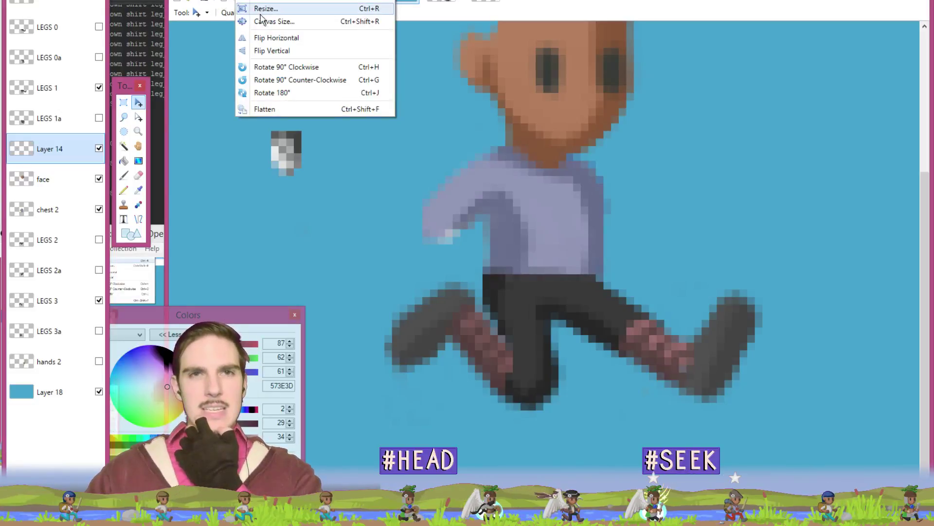
click(274, 68)
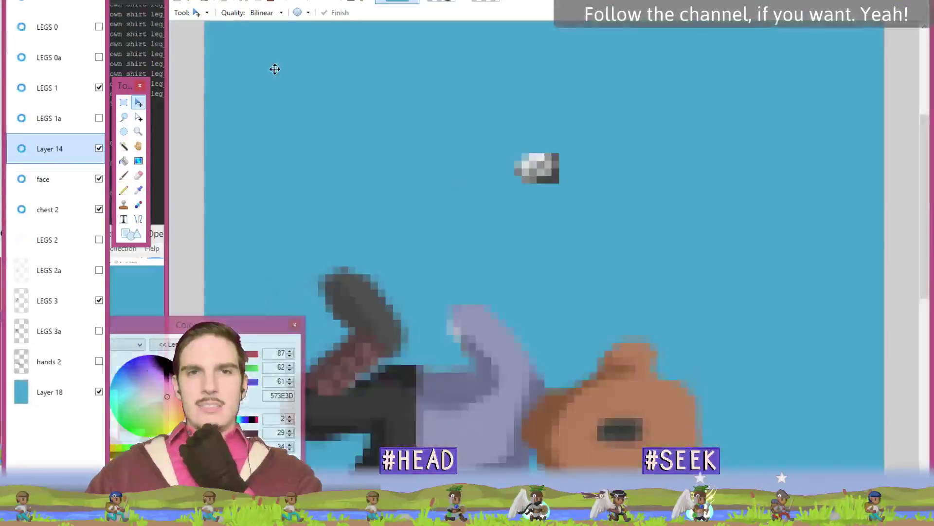
key(ctrl+z)
Step: Try rotating the buckle layer with Rotate / Zoom and moving it, and undo the changes
key(alt+l)
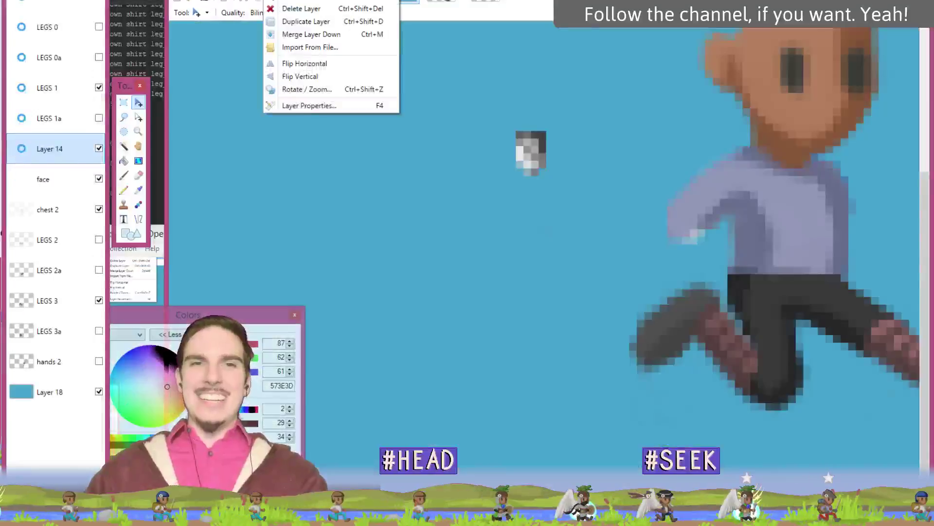
click(303, 91)
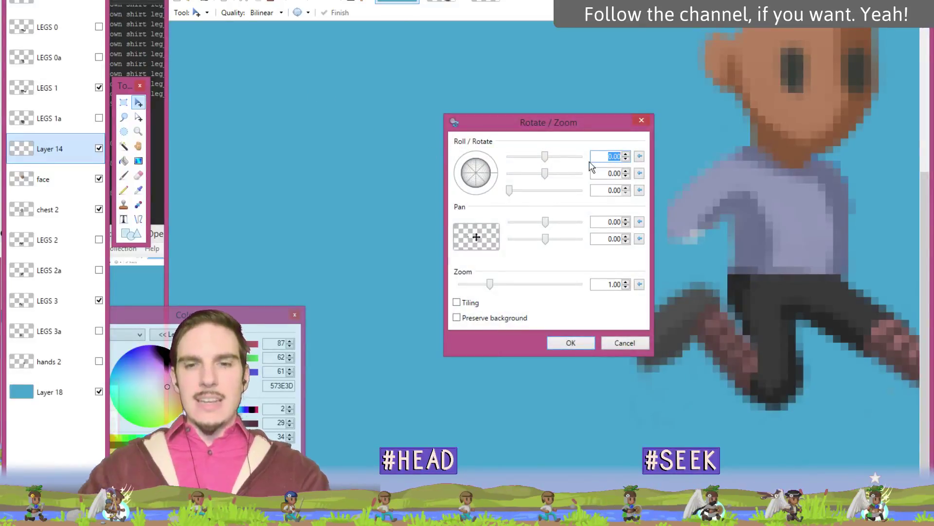
key(Return)
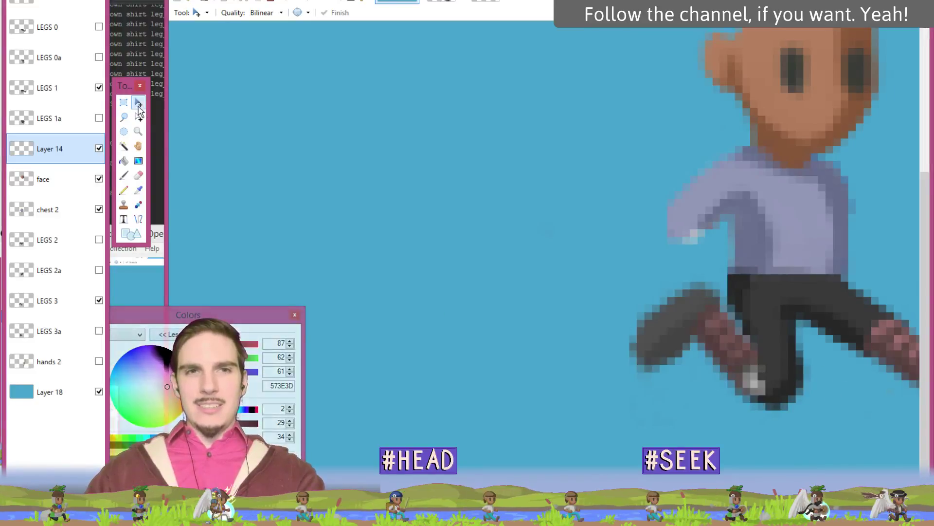
drag(753, 359, 554, 206)
key(ctrl+z)
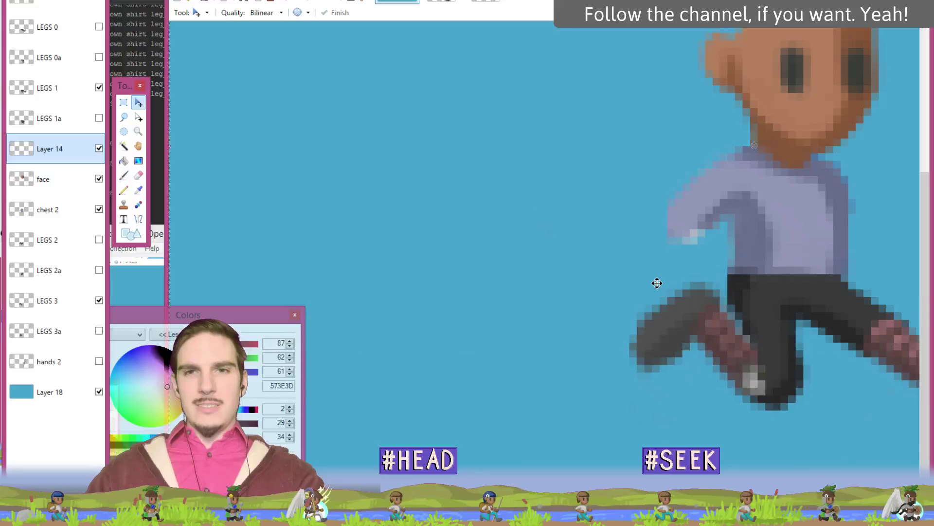
key(ctrl+y)
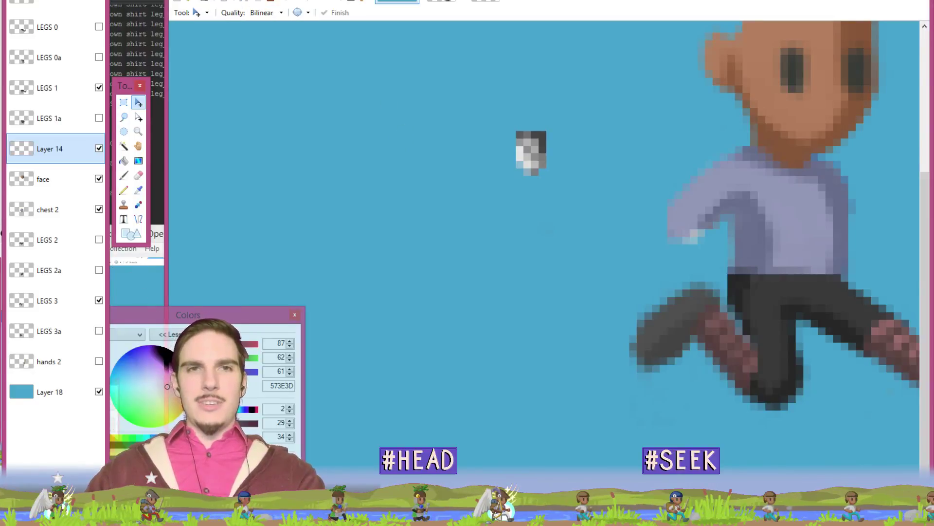
Step: Create a new 4 × 6 pixel image and paste the copied buckle into it
key(alt+f)
key(n)
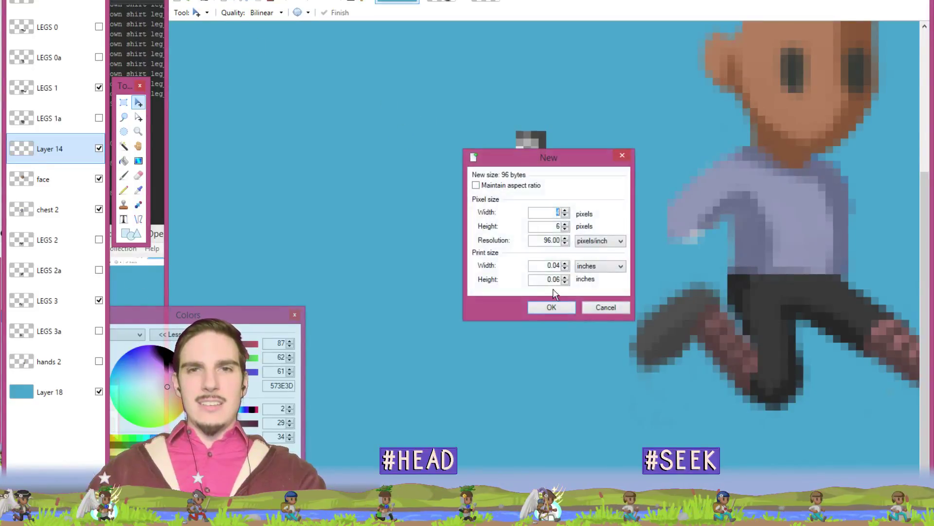
click(550, 307)
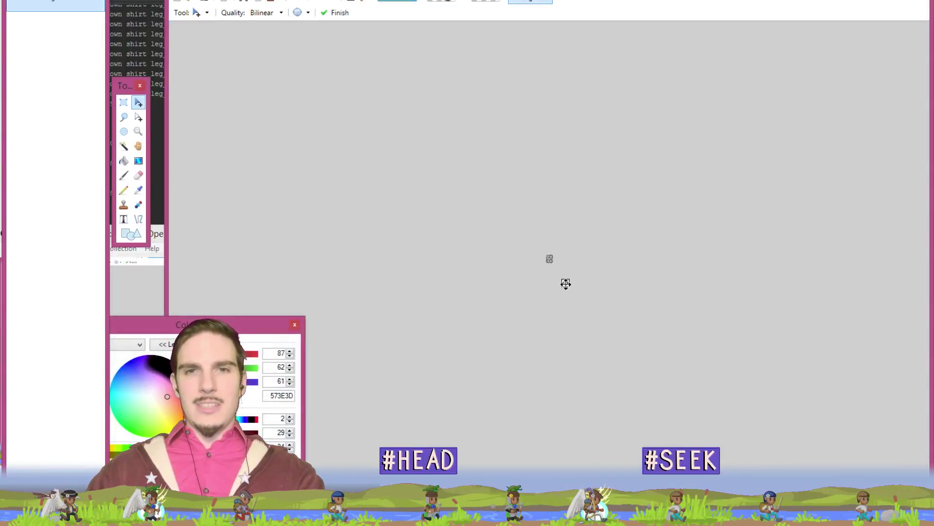
scroll(571, 291, up, 3)
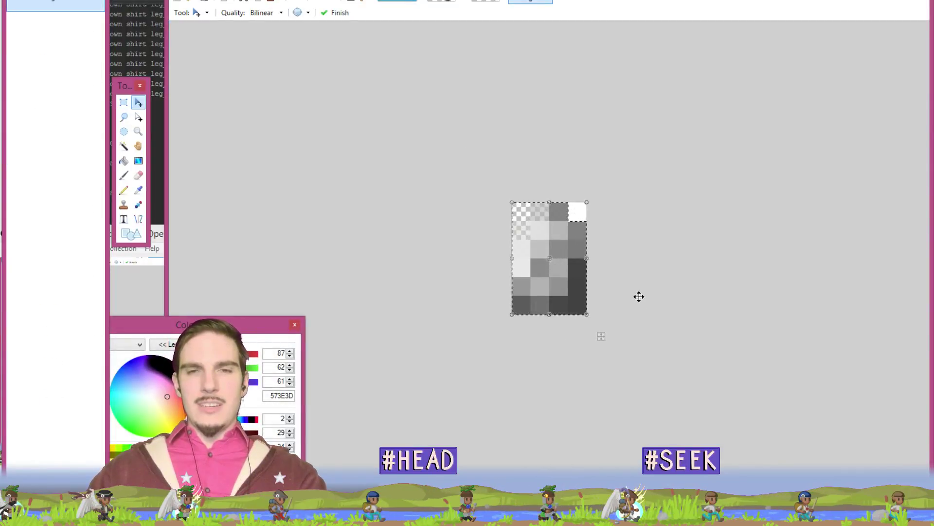
Step: Flip the new buckle image vertically and rotate it 90° clockwise
key(alt+i)
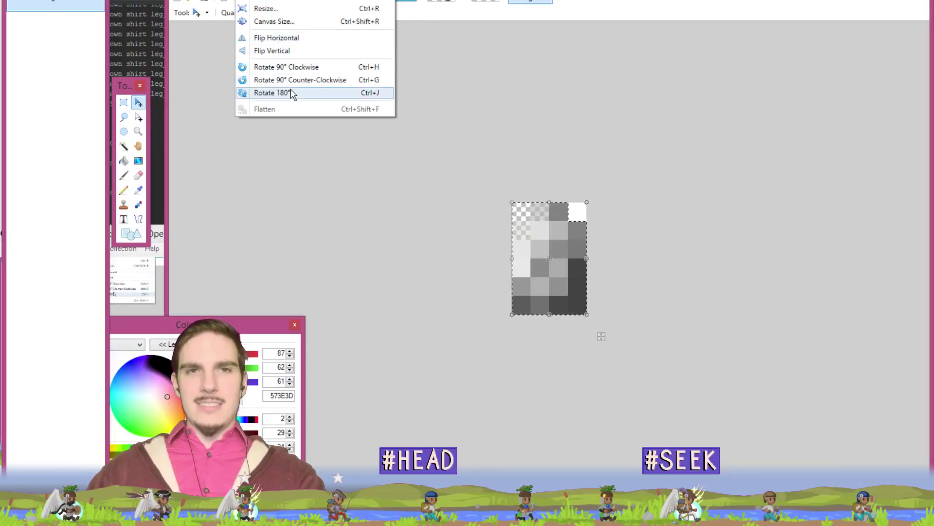
click(272, 51)
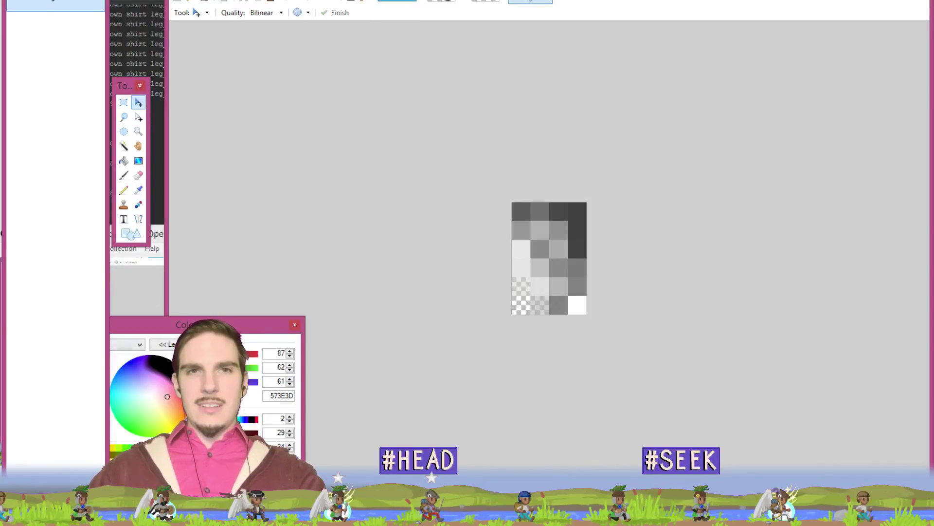
key(alt+i)
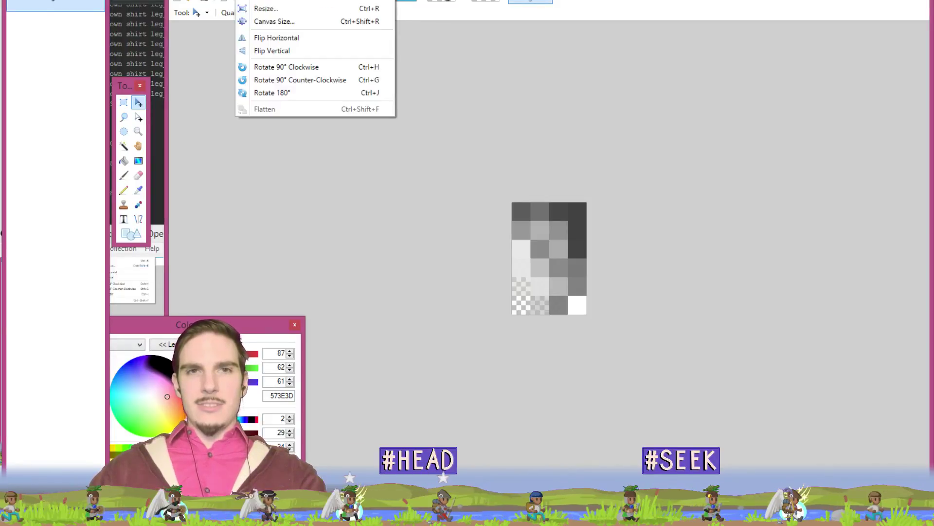
click(285, 68)
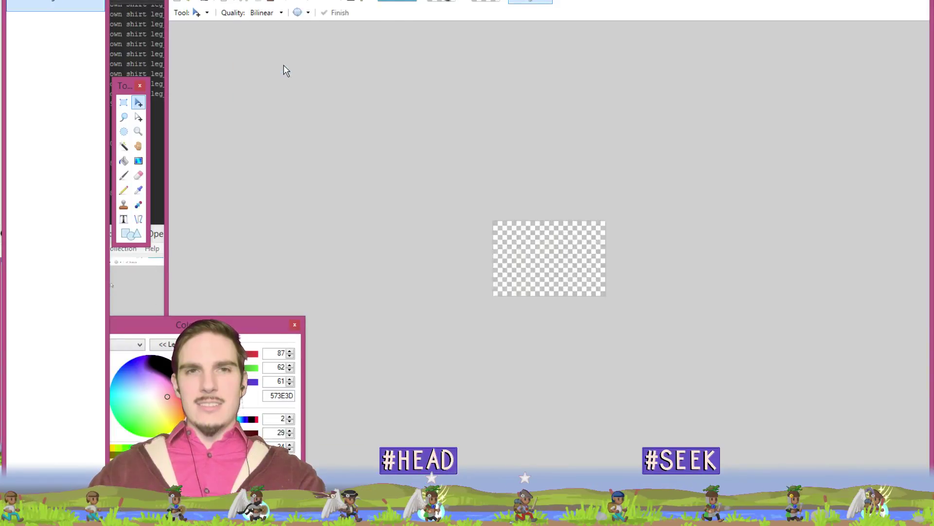
Step: Copy the whole reoriented buckle into Layer 14 of the character image and place it in the empty area beside the character
key(ctrl+a)
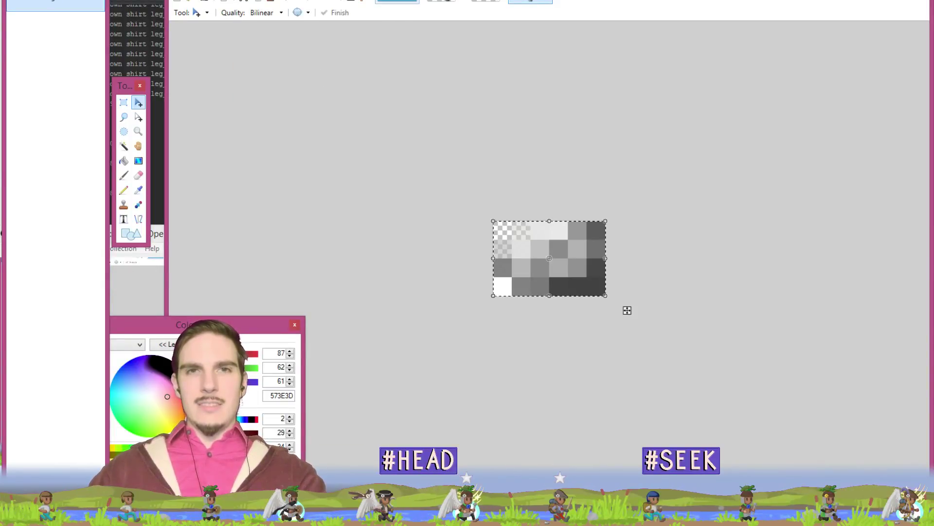
key(ctrl+Tab)
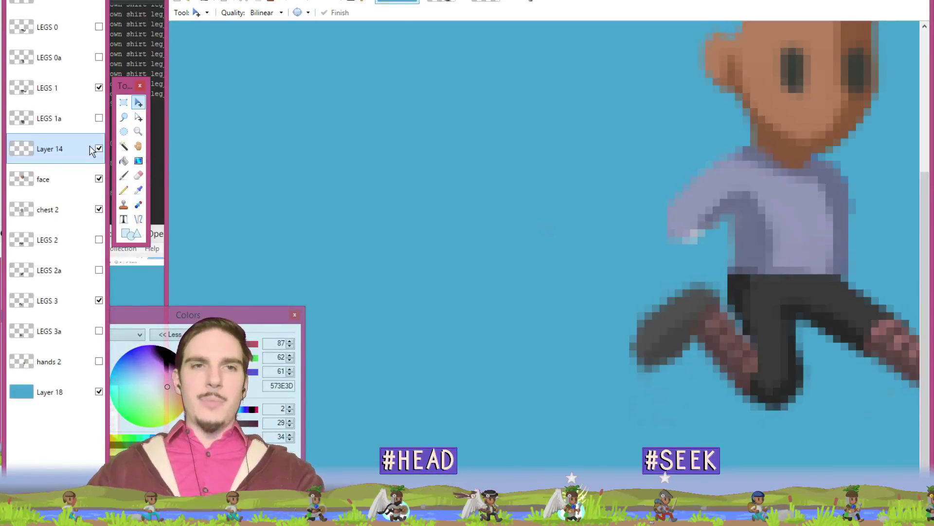
key(ctrl+v)
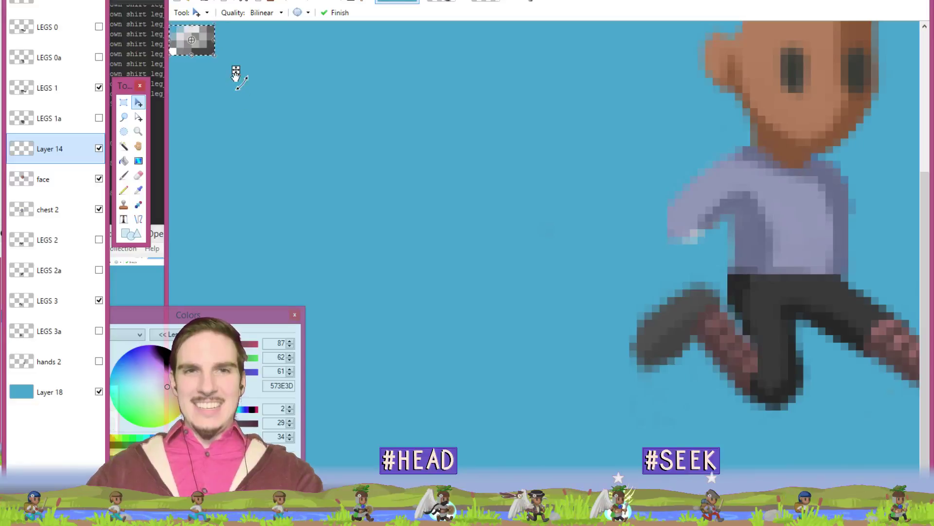
drag(235, 70, 583, 252)
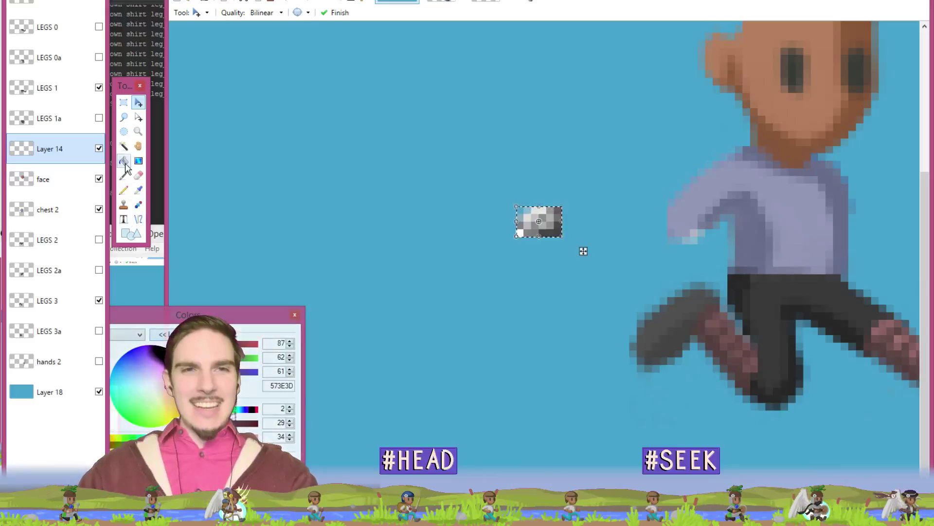
Step: Remove the white corner pixel from the pasted buckle on Layer 14
key(s)
drag(494, 258, 510, 247)
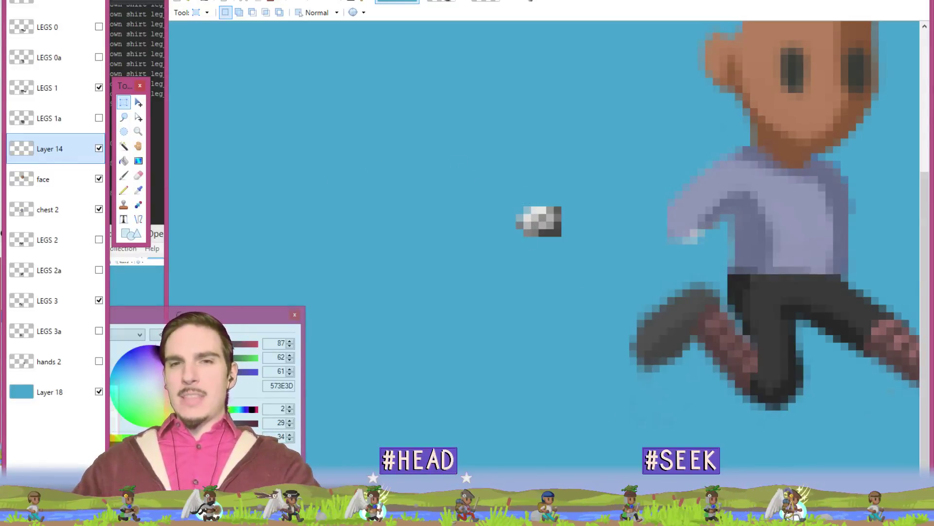
drag(539, 221, 335, 221)
drag(252, 276, 437, 277)
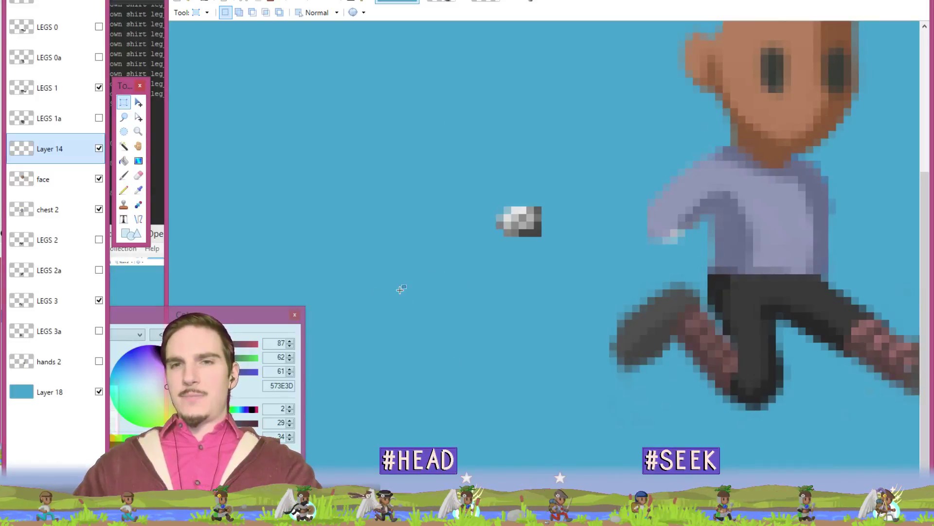
Step: Move the buckle onto the raised rear shoe of the LEGS 3 pose and fine-tune its position
click(138, 102)
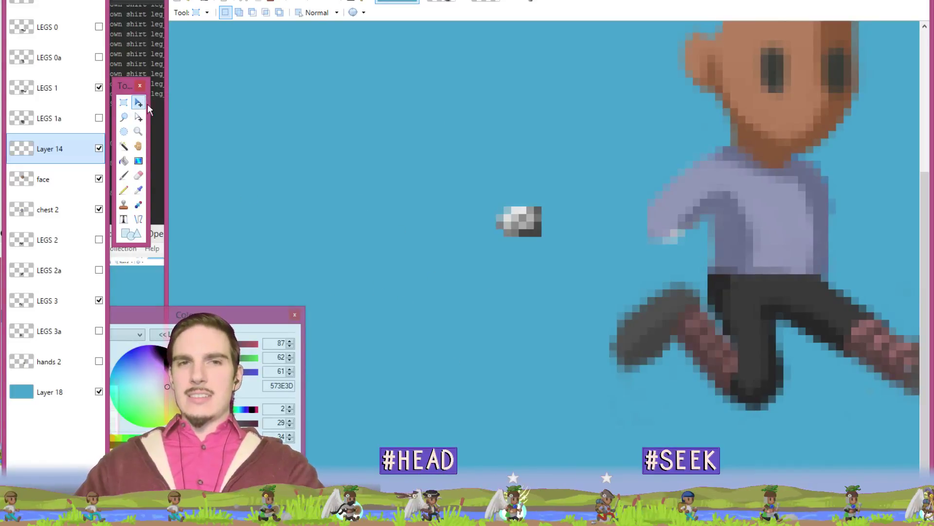
drag(526, 224, 656, 330)
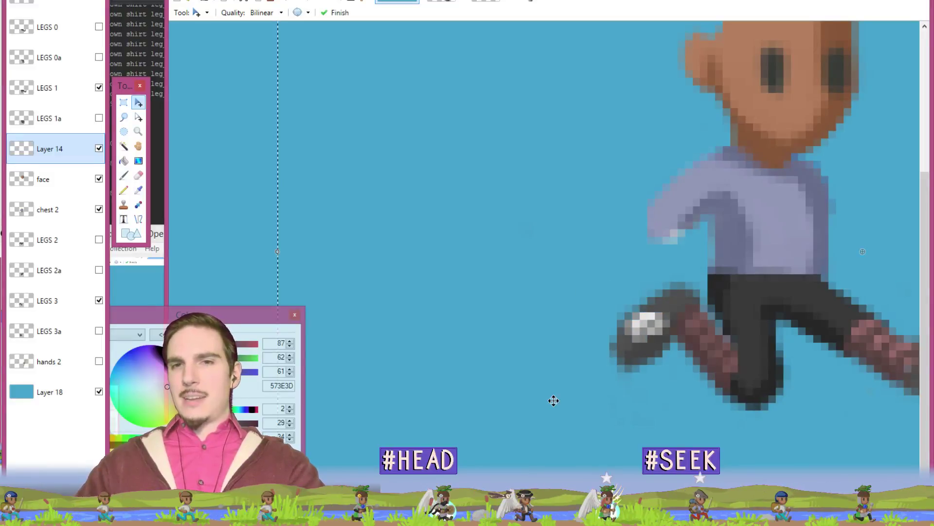
scroll(707, 356, up, 1)
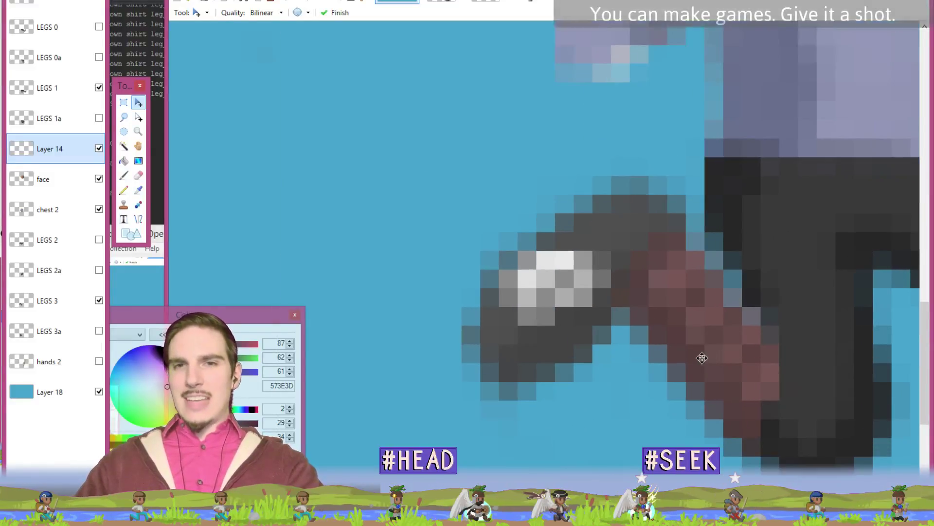
scroll(701, 358, down, 2)
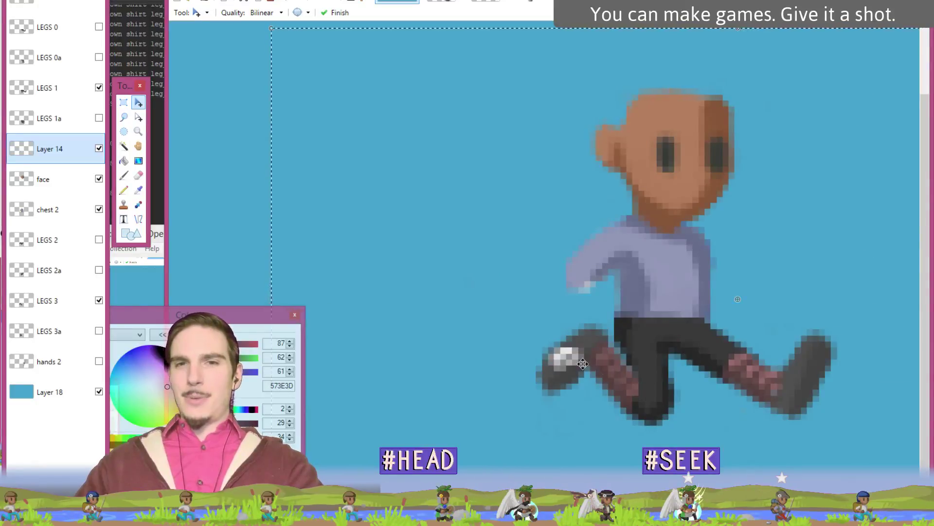
drag(583, 364, 584, 357)
key(ctrl+d)
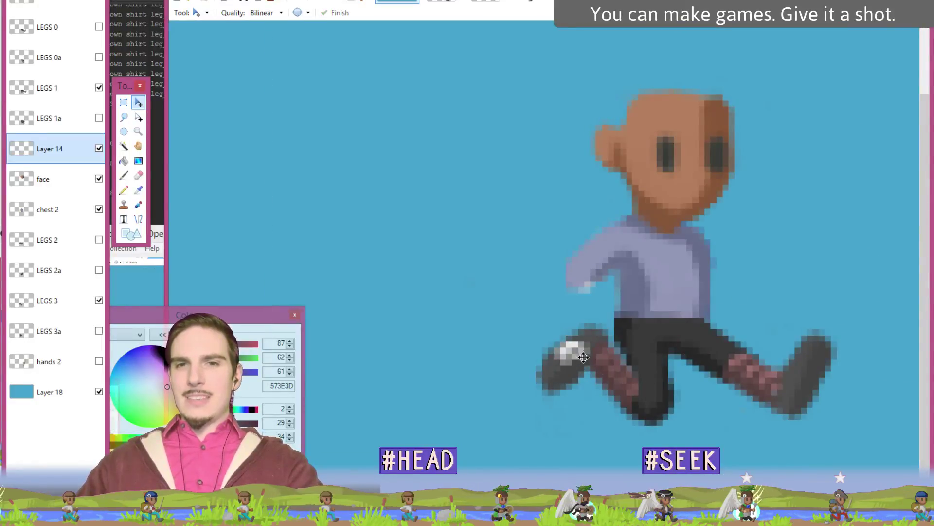
key(ctrl+z)
key(ctrl+z)
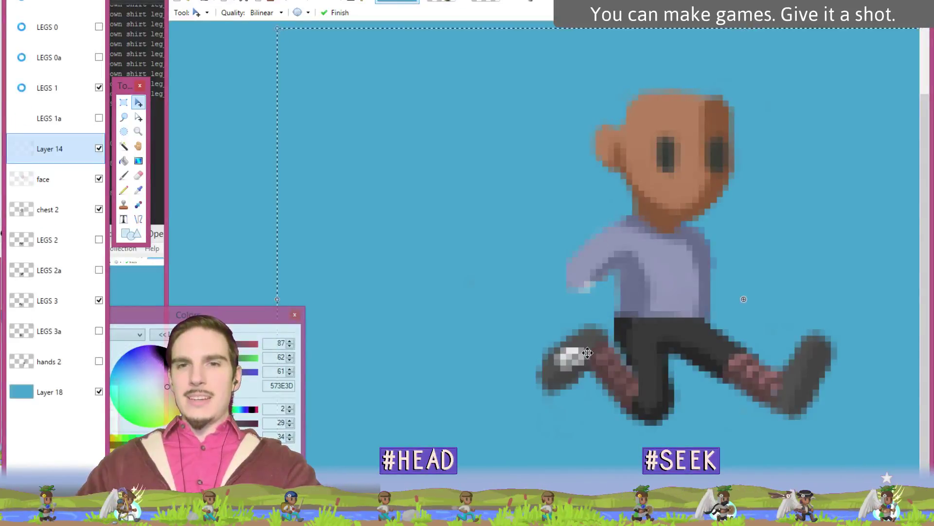
drag(587, 352, 590, 354)
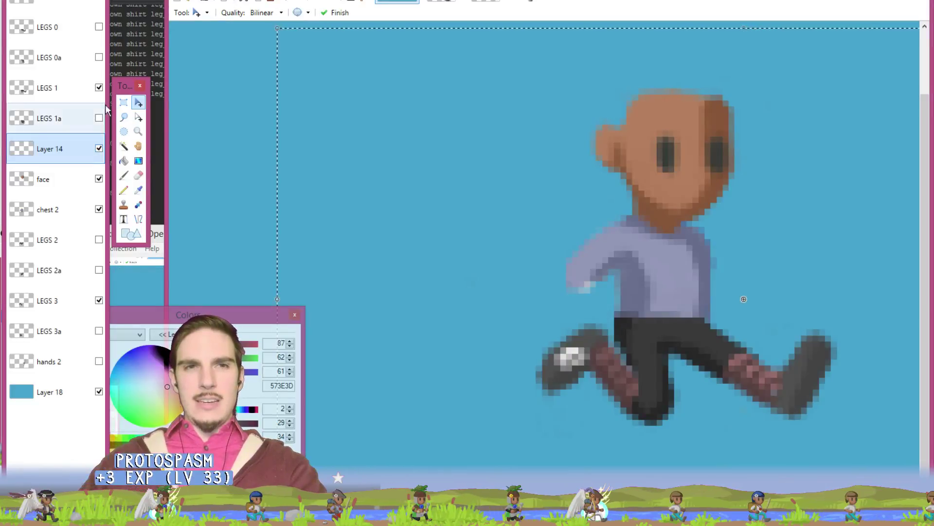
Step: Hide LEGS 1 and show LEGS 1a, toggling LEGS 3 and LEGS 3a to identify the layer under the buckle
click(98, 88)
click(99, 118)
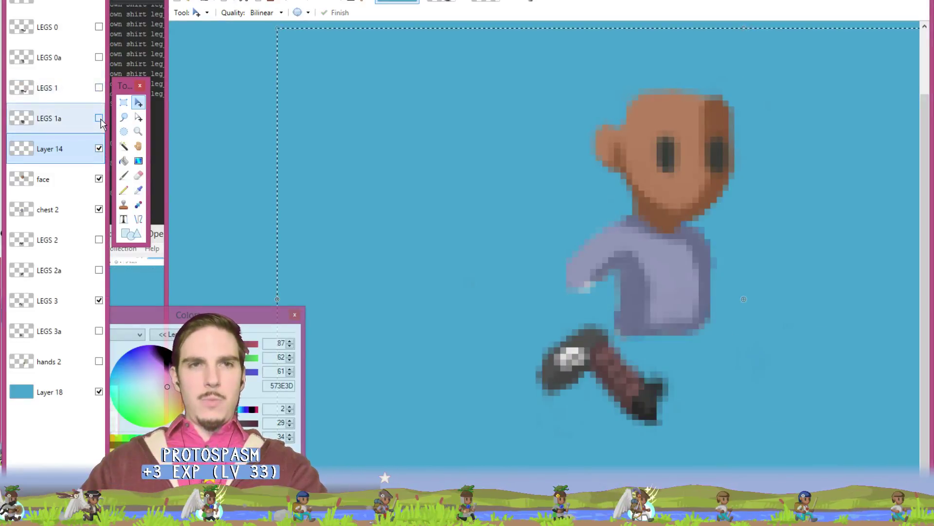
click(99, 300)
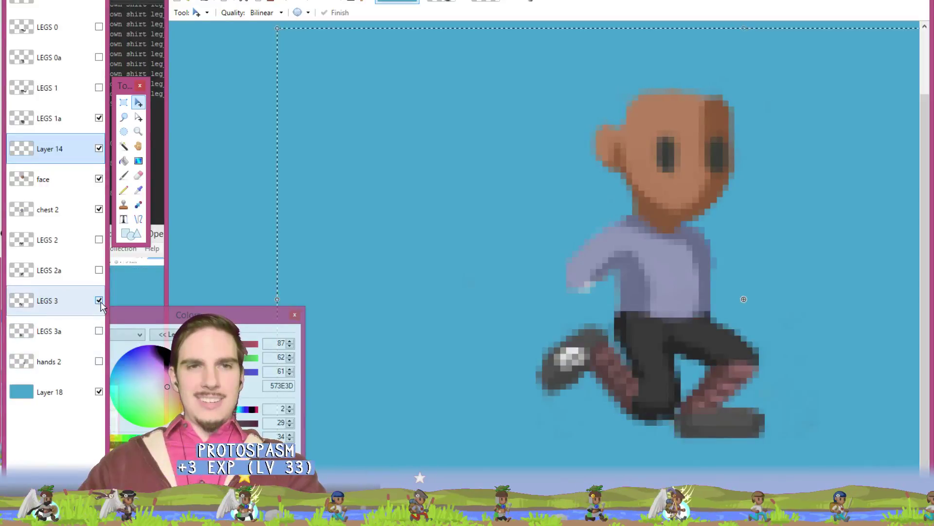
click(99, 330)
click(99, 330)
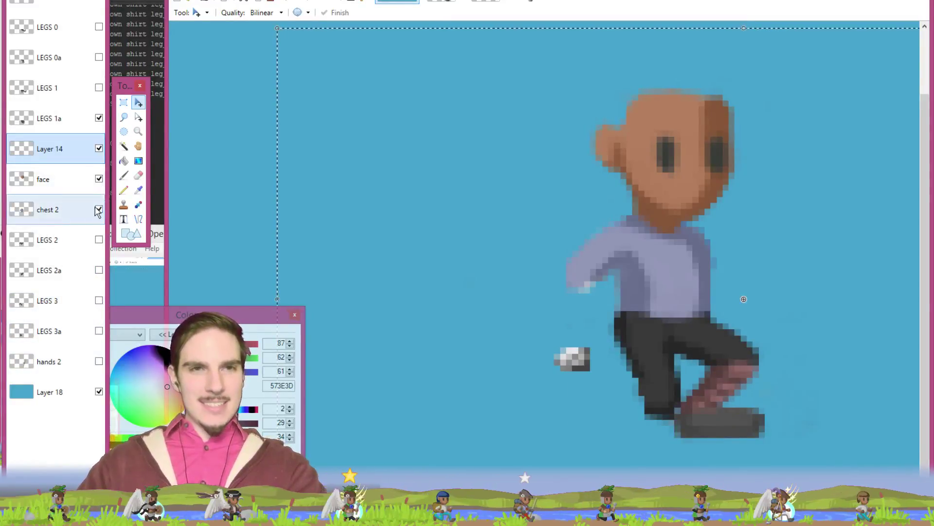
click(99, 300)
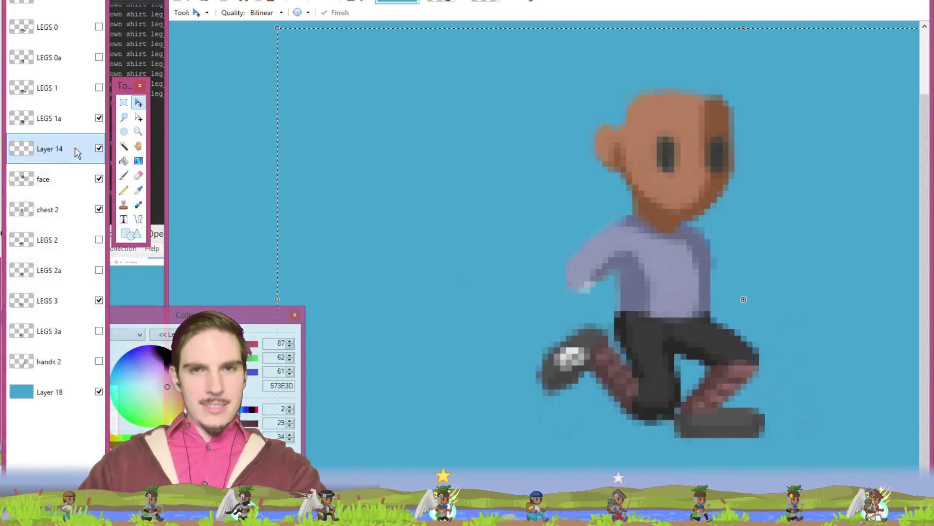
Step: Move Layer 14 directly above LEGS 3 and merge it down into that layer
drag(77, 151, 79, 265)
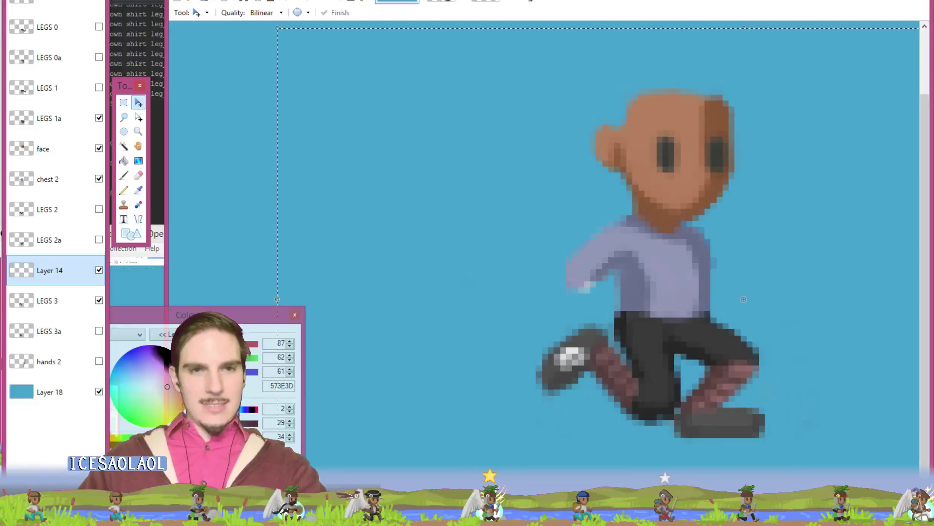
key(ctrl+m)
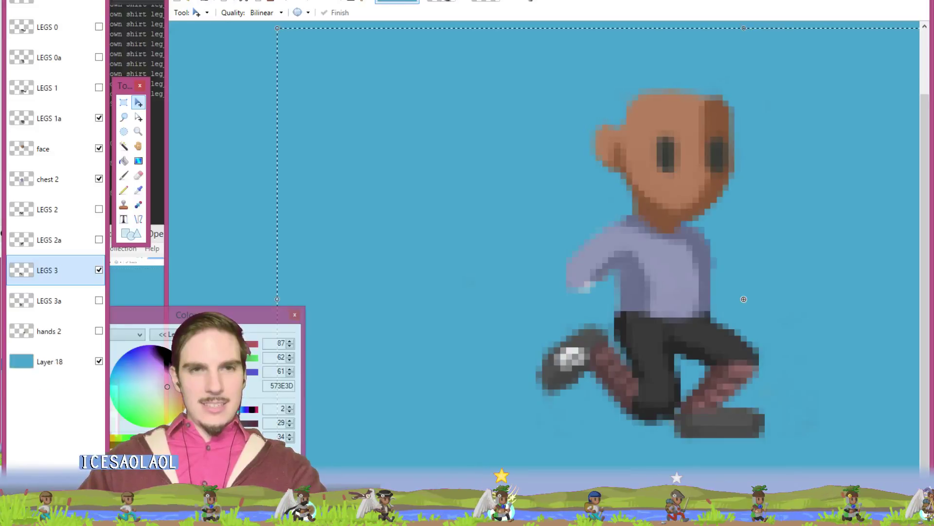
click(99, 270)
click(99, 269)
Step: Hide the LEGS 3 layer and show LEGS 3a instead
click(98, 300)
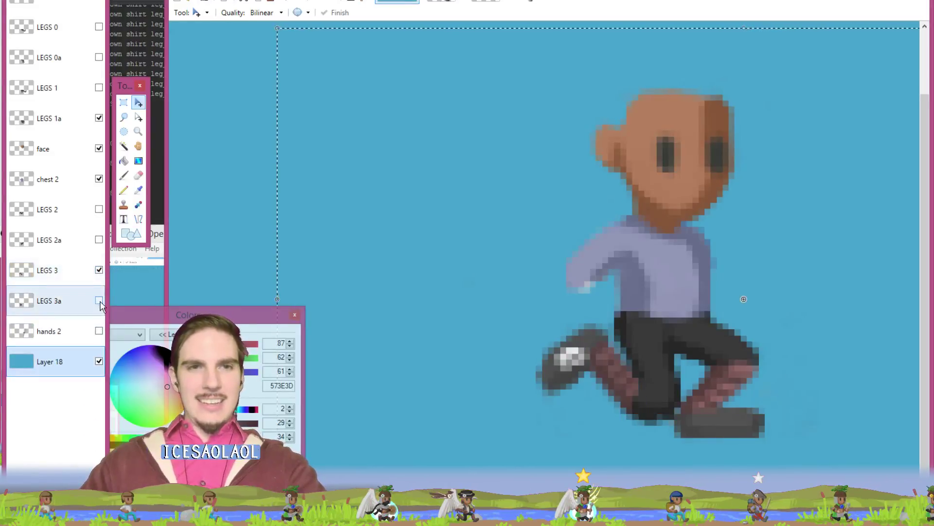
click(99, 269)
click(99, 270)
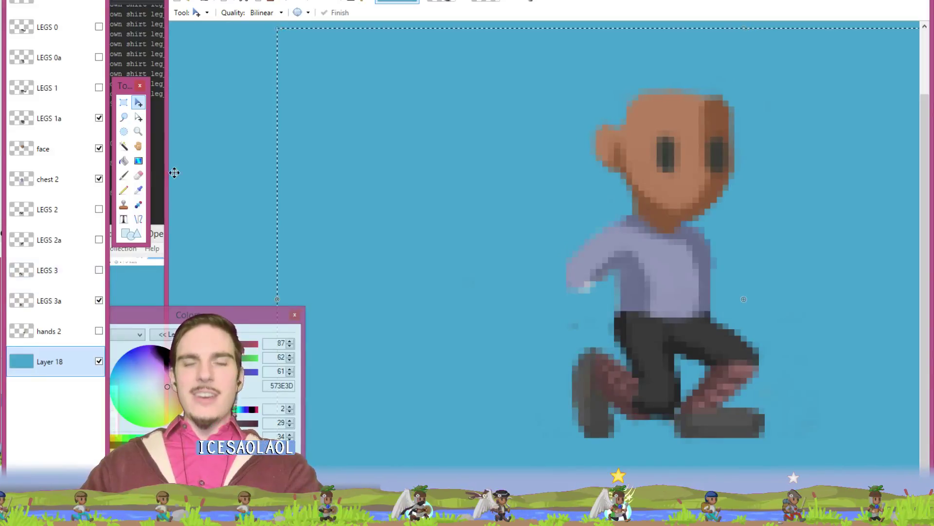
Step: Copy the upright buckle from the old leg image and return to the character image
click(485, 2)
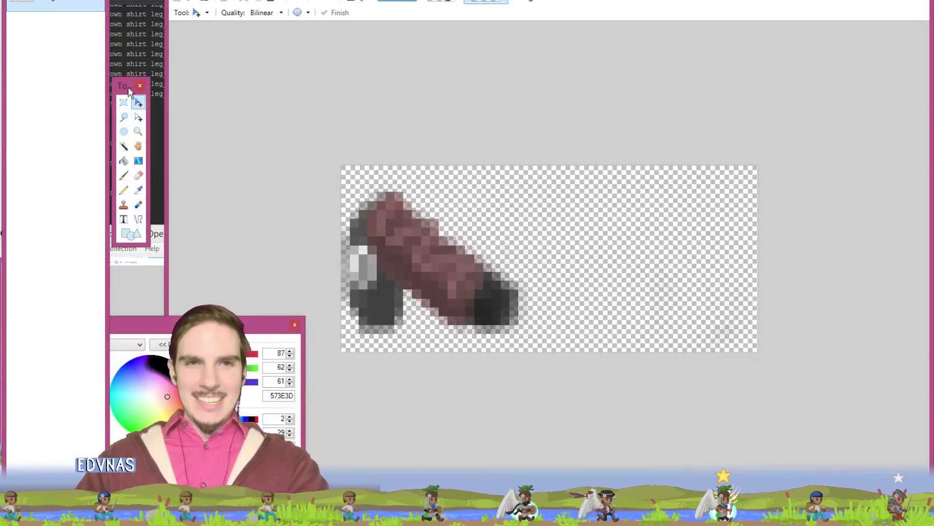
click(123, 102)
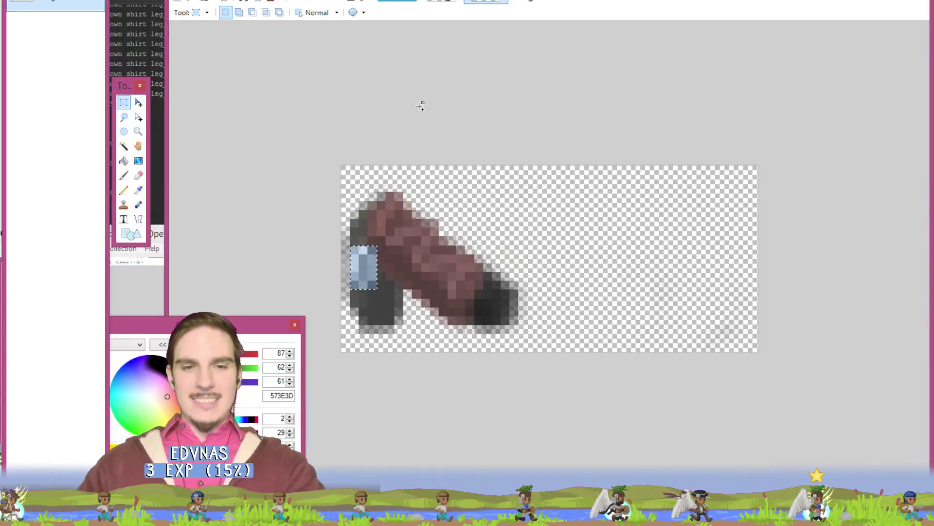
click(441, 2)
click(396, 2)
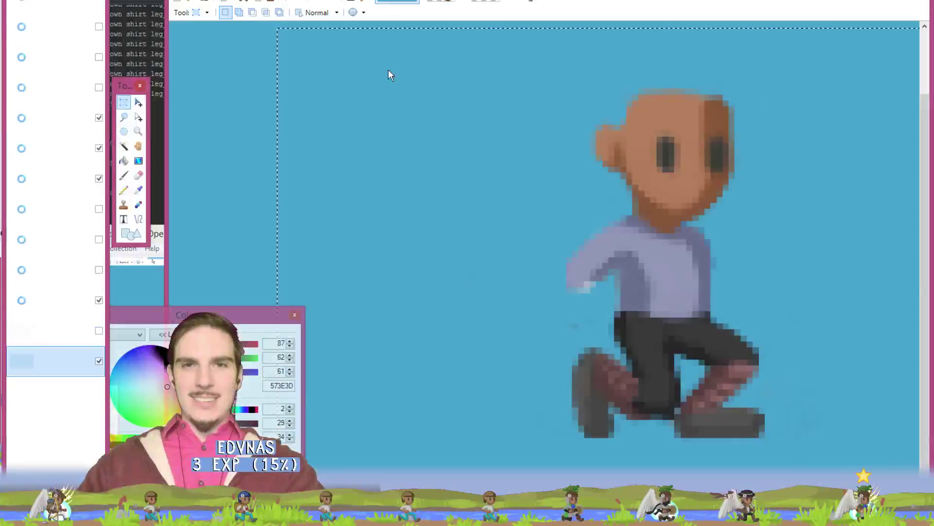
Step: Try pasting the buckle onto Layer 18 and moving it toward the rear shoe, and undo both changes
key(ctrl+v)
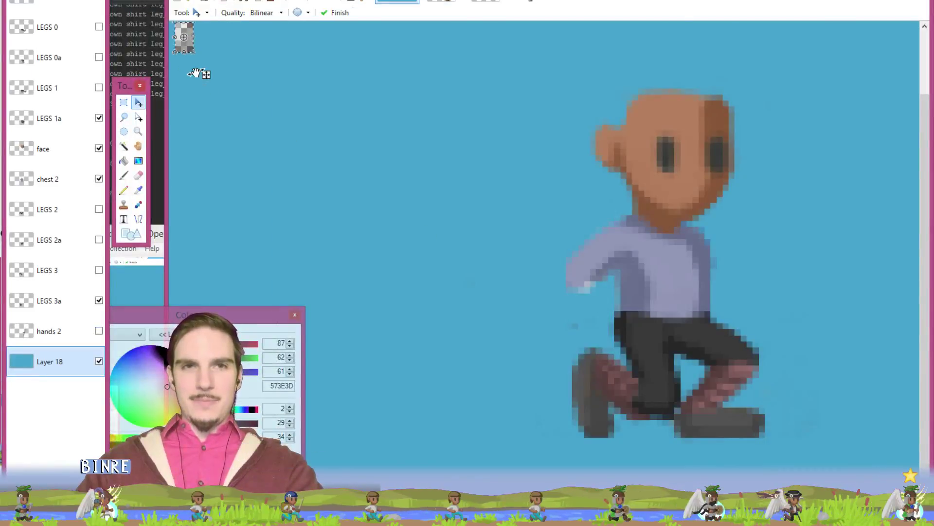
drag(277, 130, 536, 380)
key(ctrl+z)
key(ctrl+z)
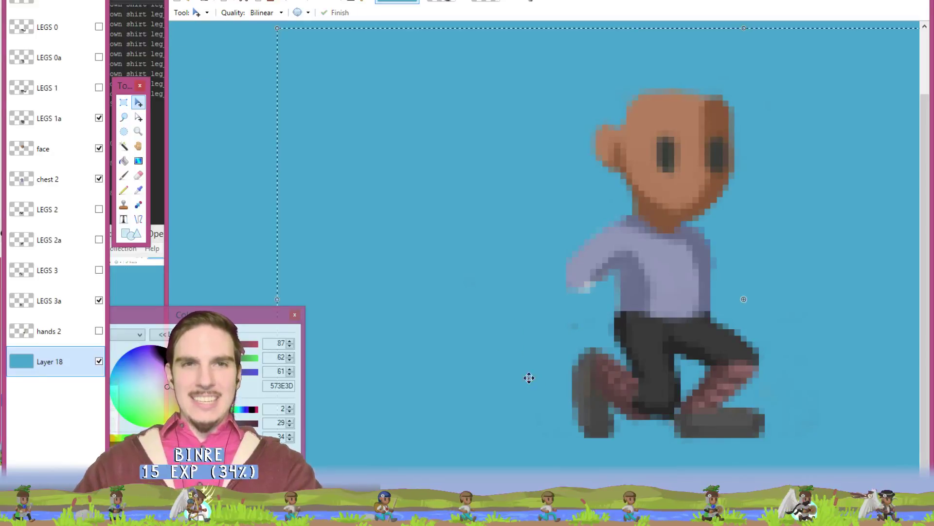
Step: Paste the upright buckle into the LEGS 3a layer, place it on the rear shoe, and deselect it
click(90, 309)
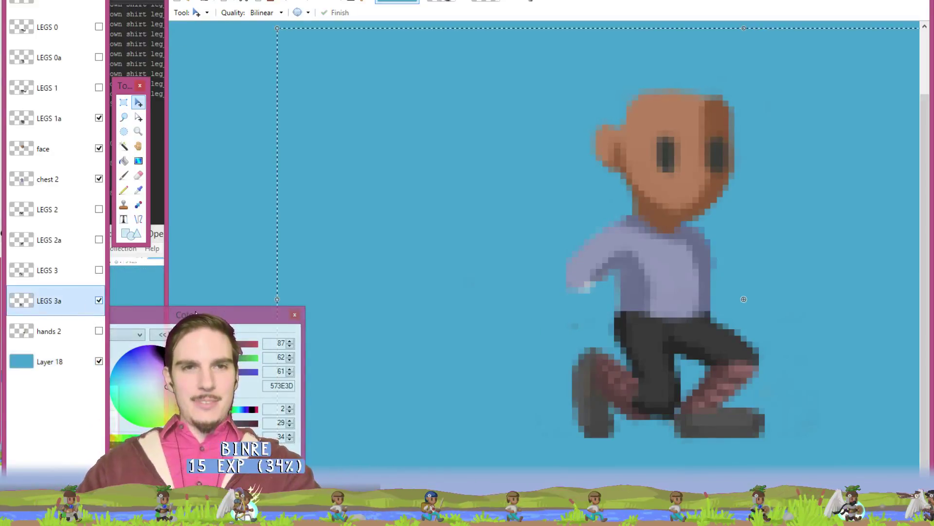
key(ctrl+v)
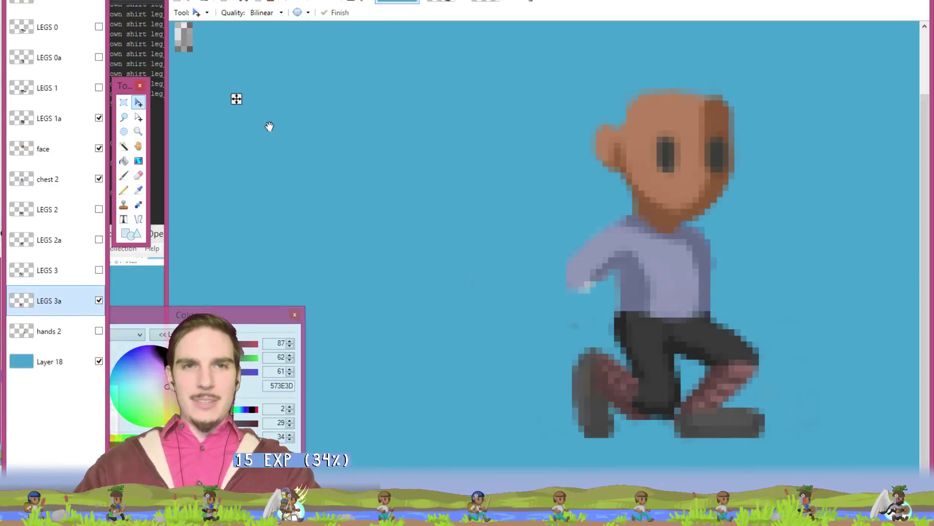
drag(193, 69, 609, 428)
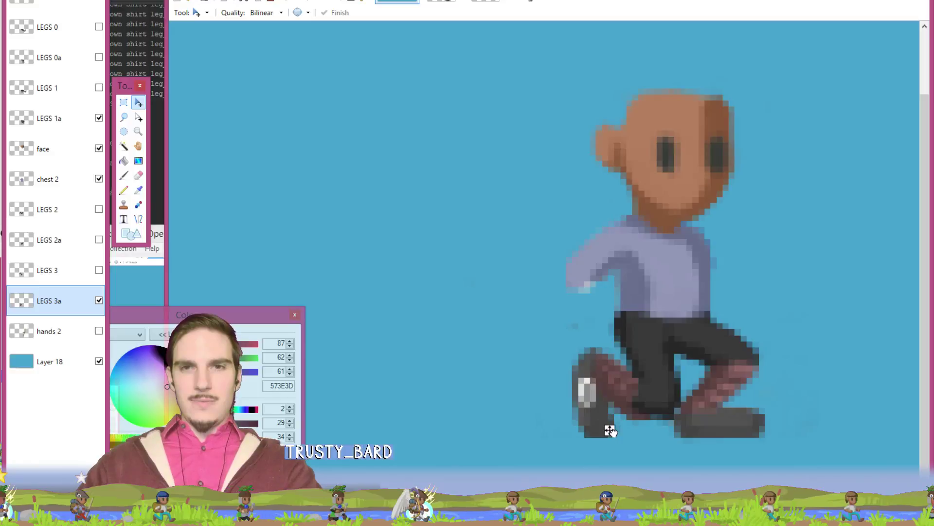
key(ctrl+Tab)
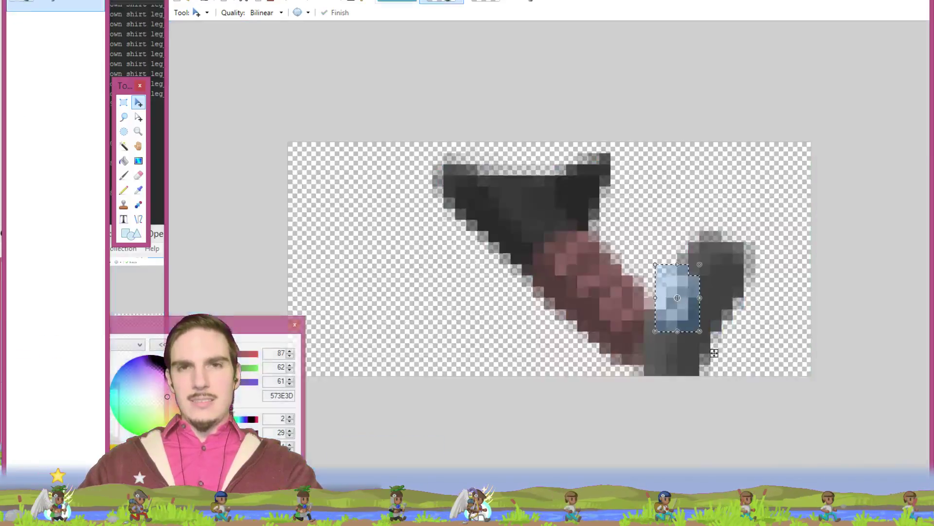
key(ctrl+Tab)
key(ctrl+d)
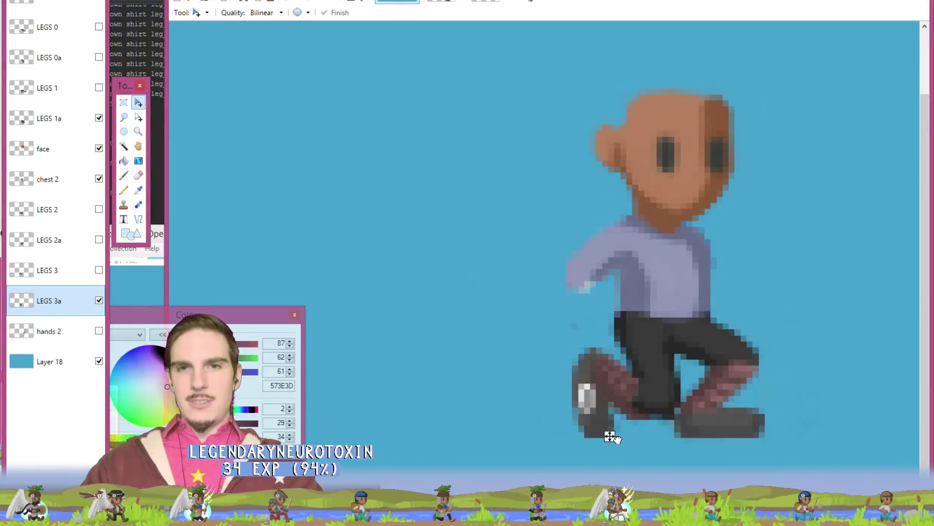
key(ctrl+z)
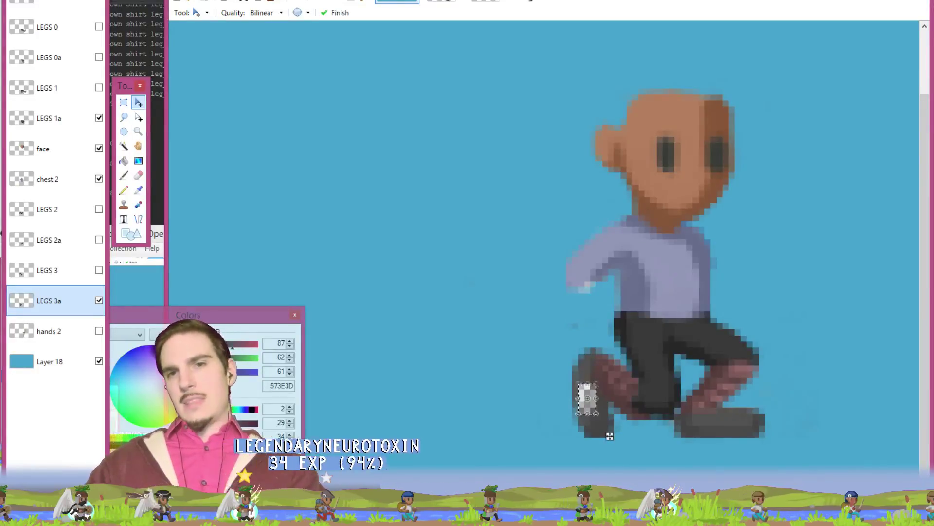
key(ctrl+d)
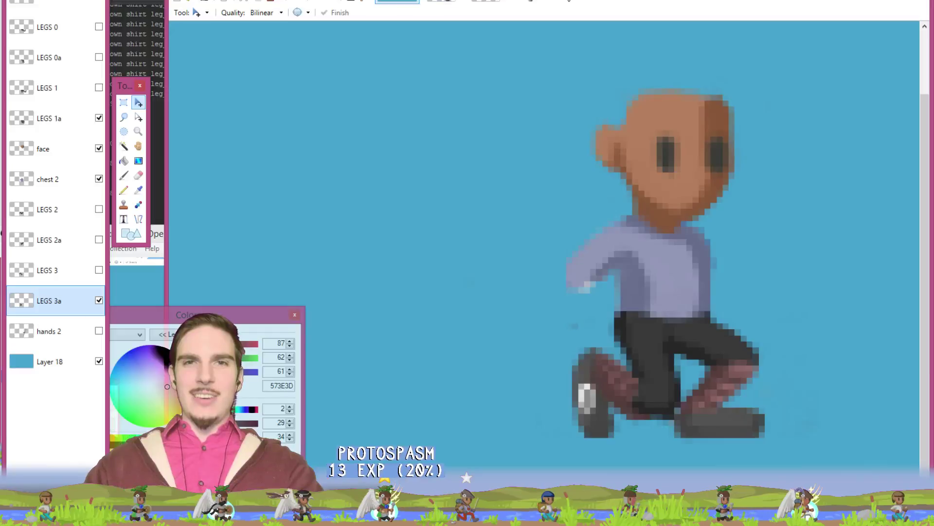
Step: Paste the upright buckle into the small buckle image with the canvas expanded, and rotate the image 90° clockwise
click(542, 3)
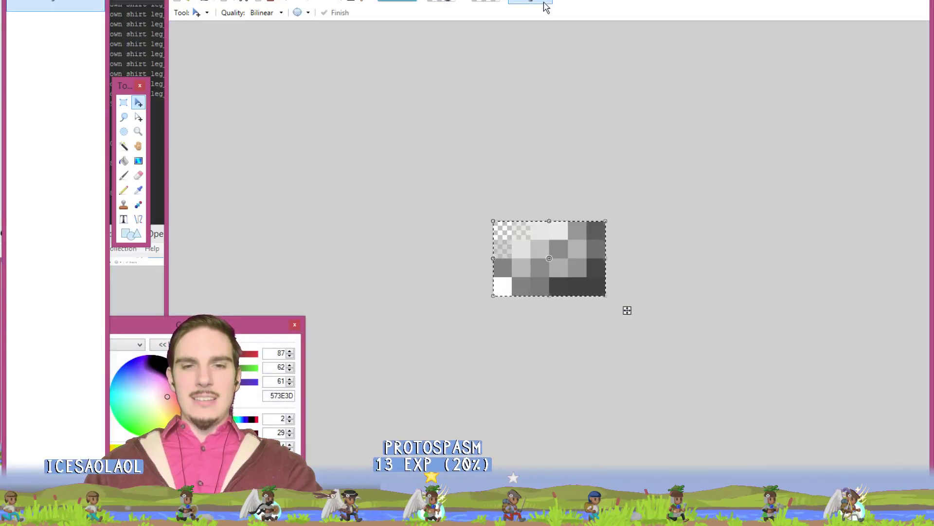
key(ctrl+v)
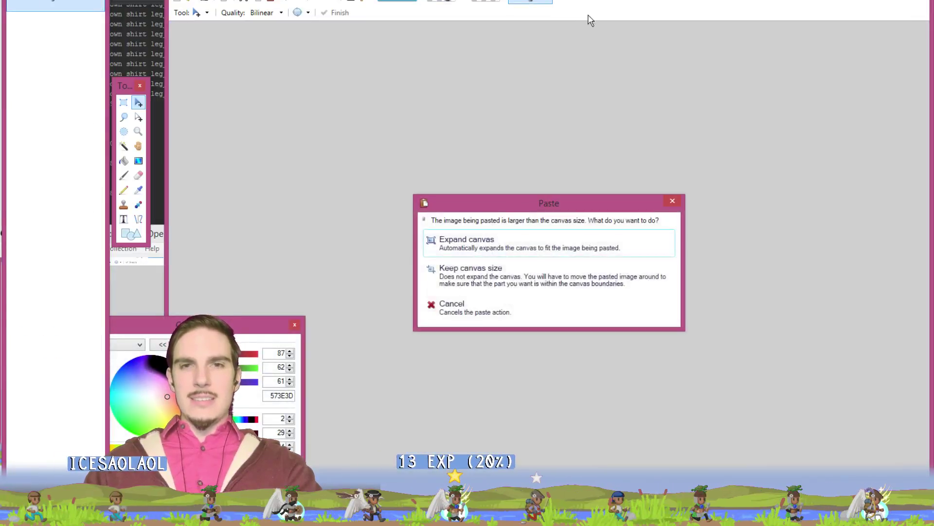
click(509, 250)
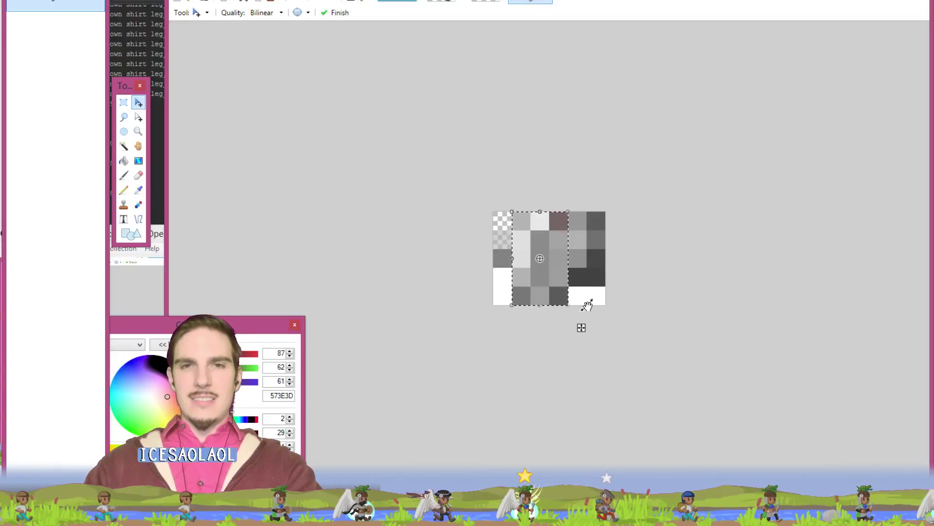
click(269, 1)
key(Left)
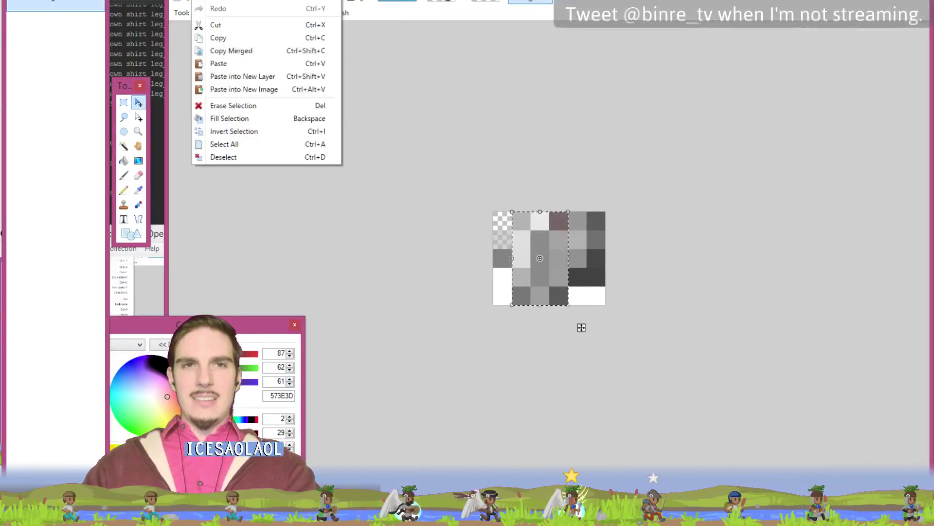
key(Escape)
click(246, 1)
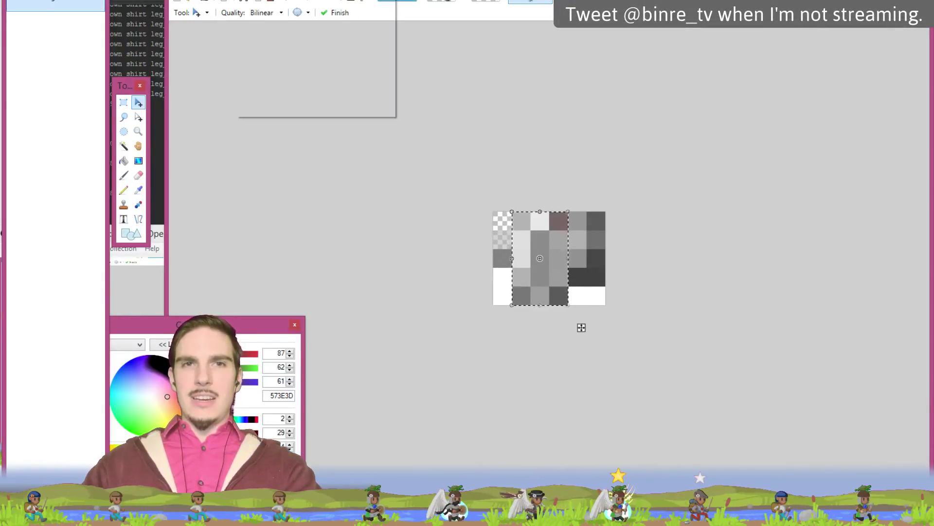
click(283, 68)
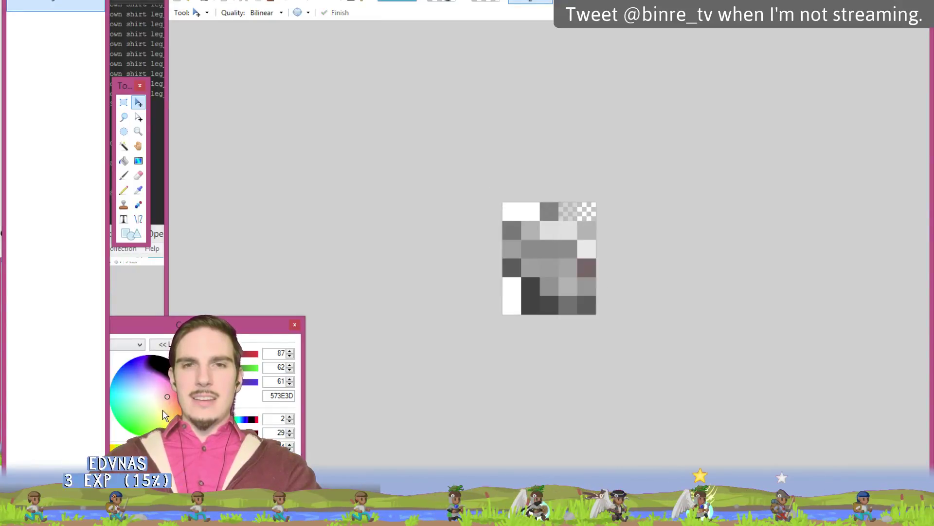
Step: Copy the rotated buckle's three middle pixel rows and return to the character image
click(124, 102)
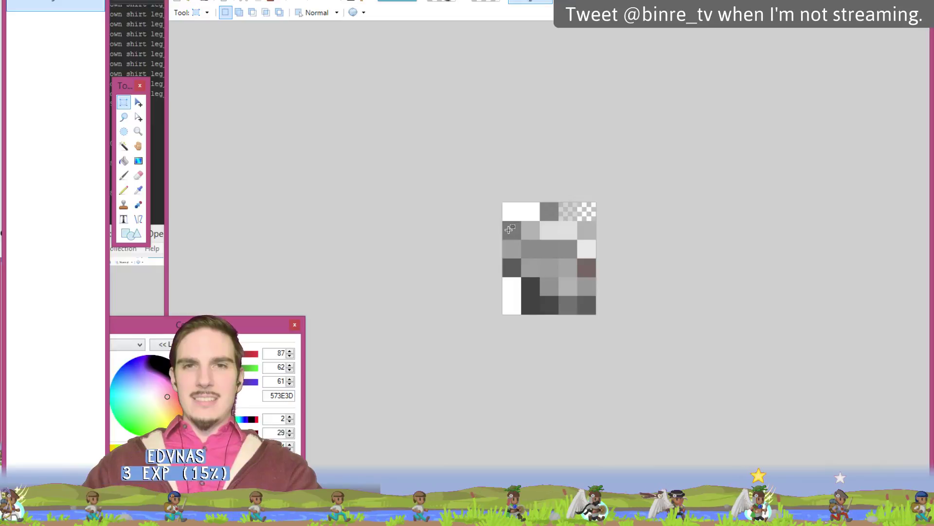
drag(508, 229, 605, 259)
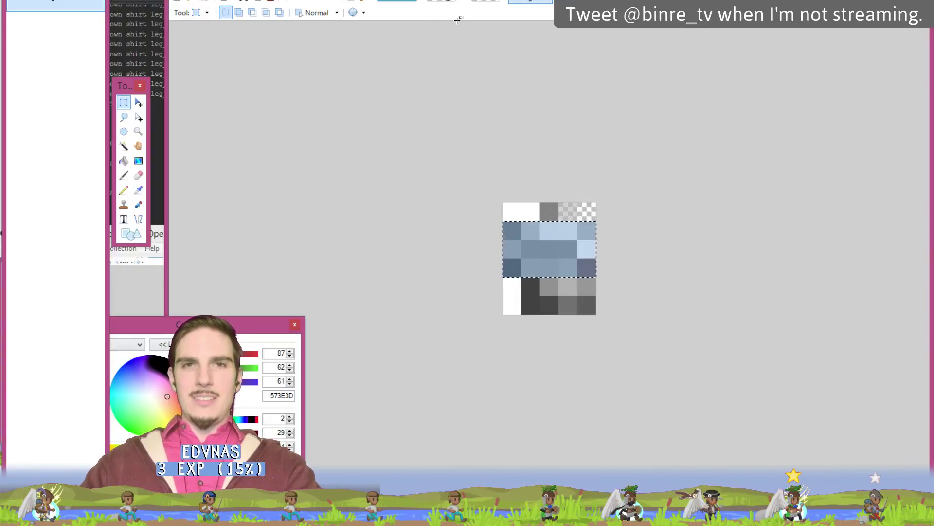
click(398, 2)
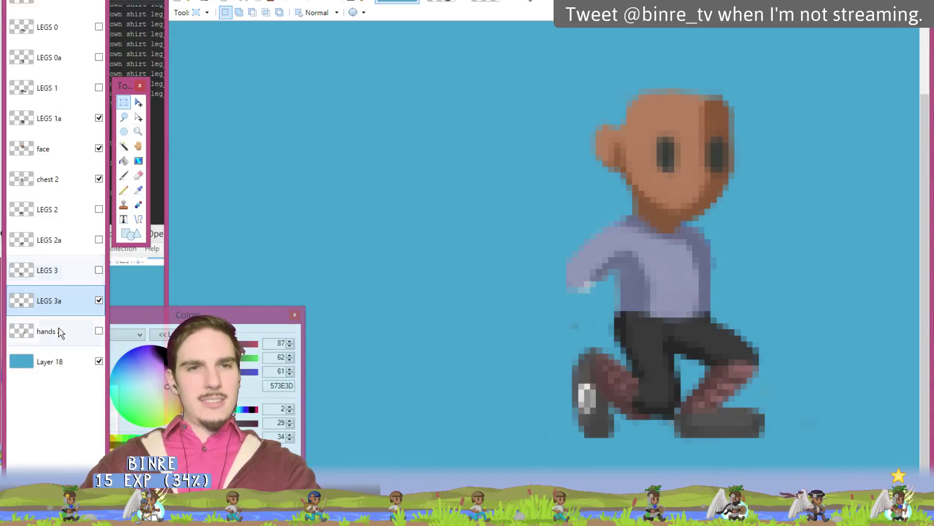
Step: Hide the LEGS 3a and LEGS 1a layers and show LEGS 0a and LEGS 2a instead
click(99, 300)
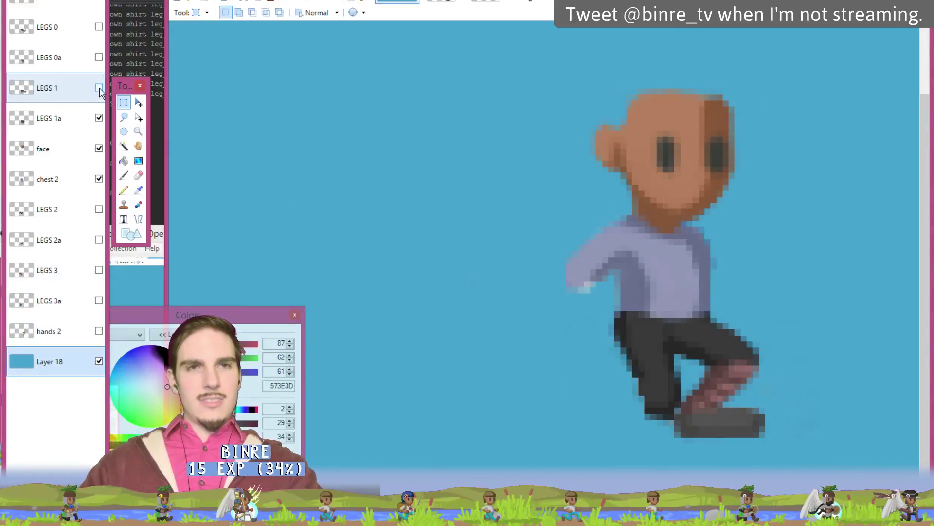
click(100, 88)
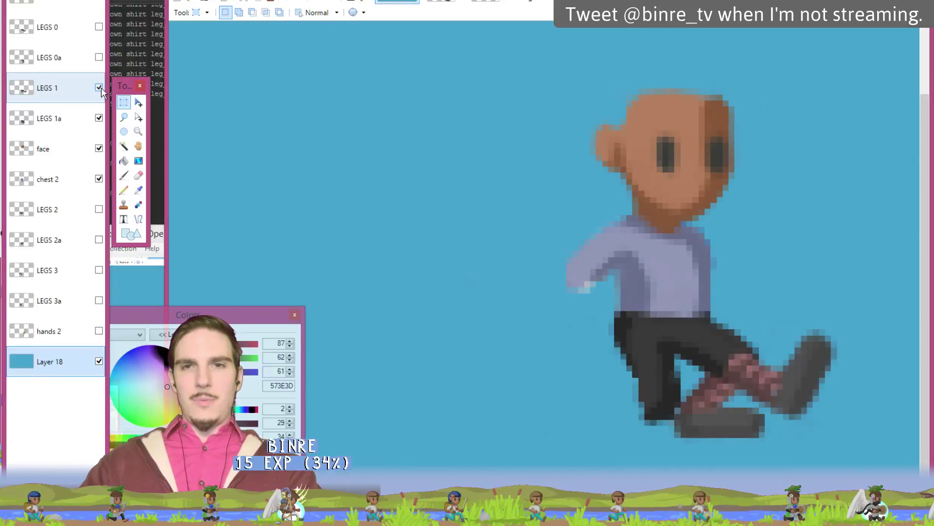
click(99, 88)
click(99, 57)
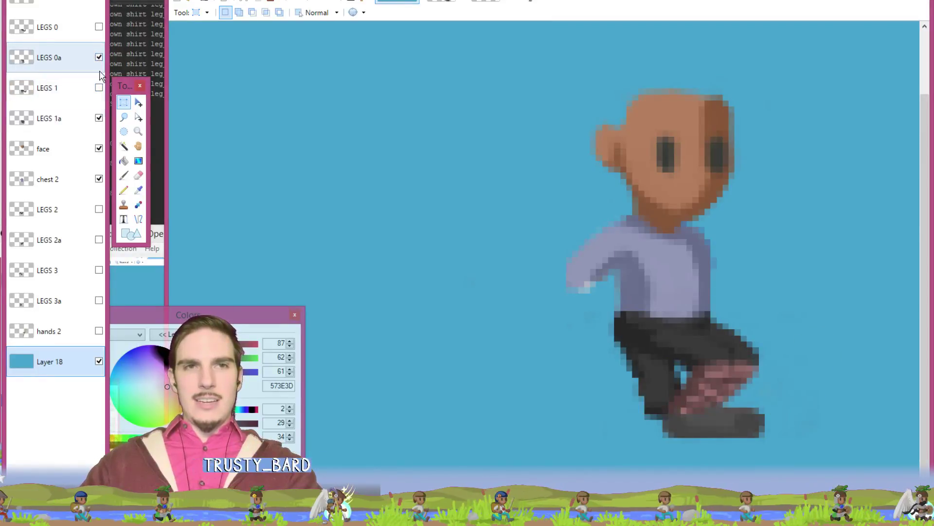
click(92, 185)
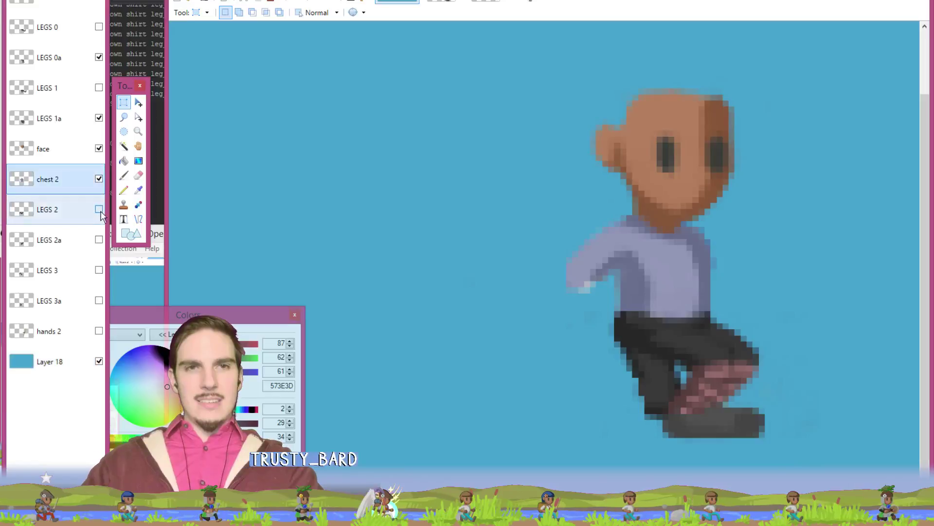
click(100, 210)
click(99, 209)
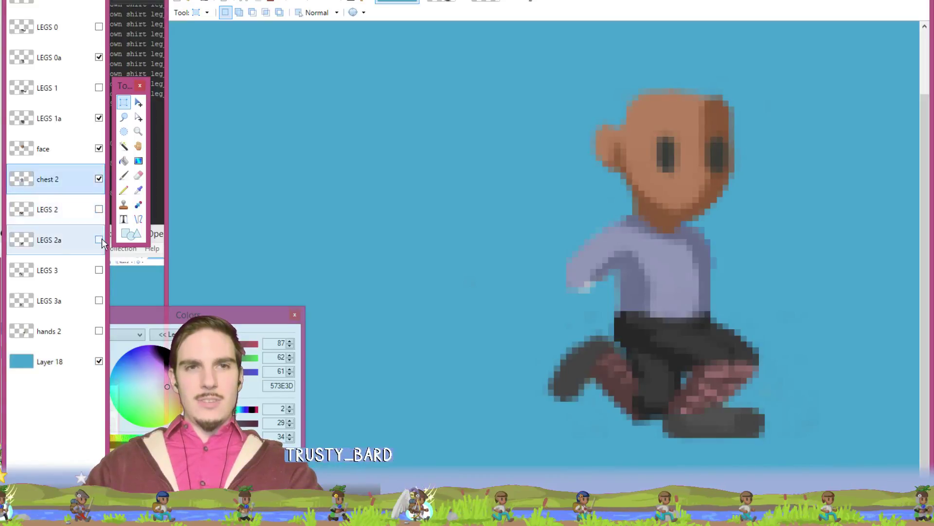
click(99, 239)
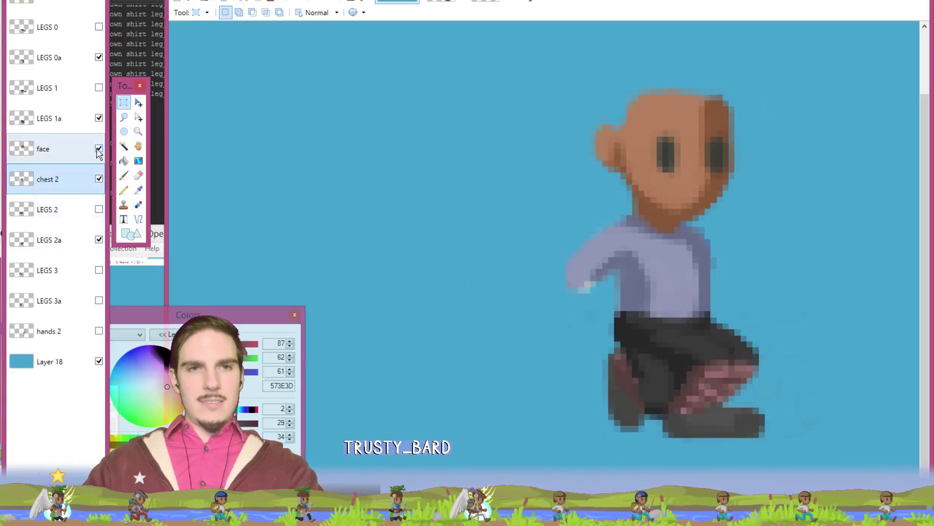
click(98, 118)
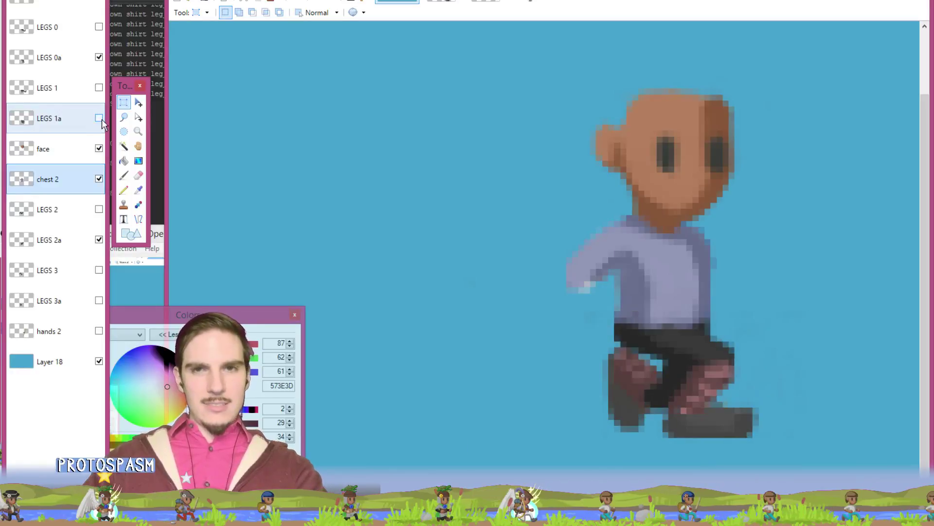
Step: Try pasting the rotated buckle onto the chest 2 layer, and remove it again
key(m)
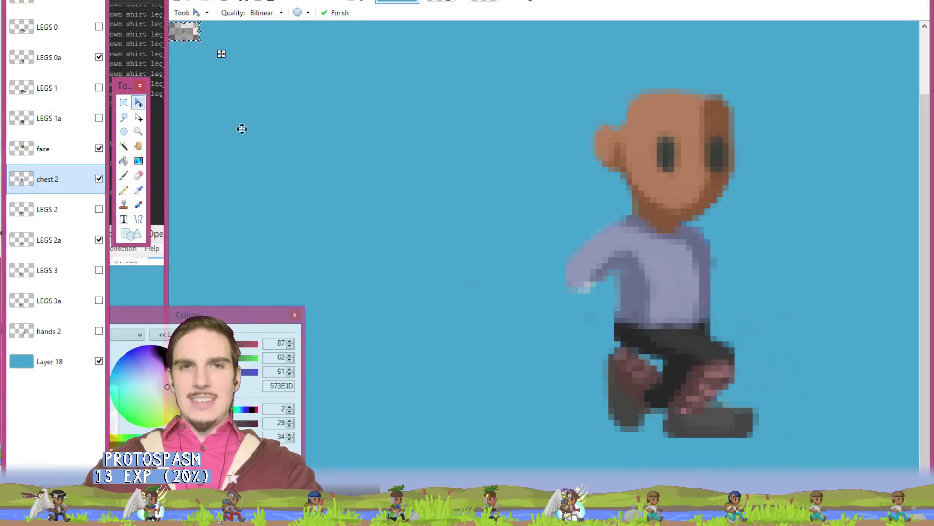
key(ctrl+d)
key(ctrl+v)
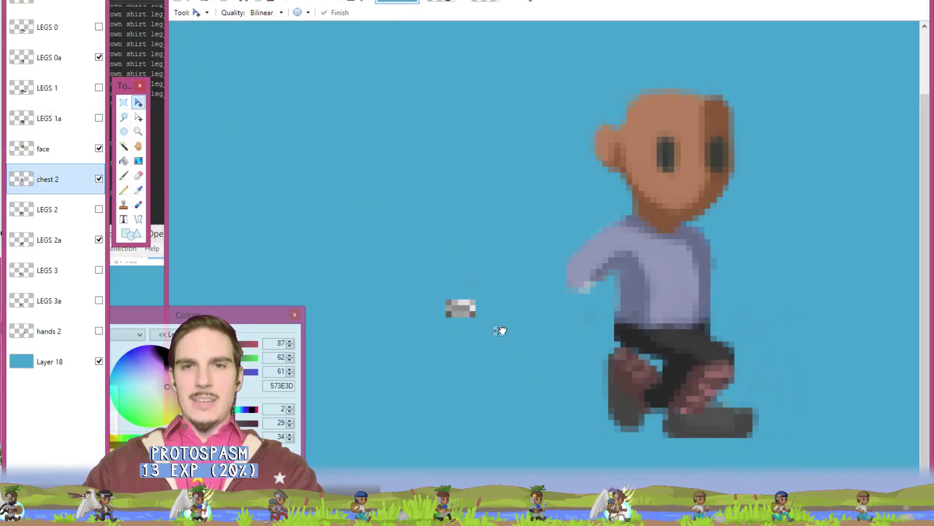
drag(499, 325, 222, 53)
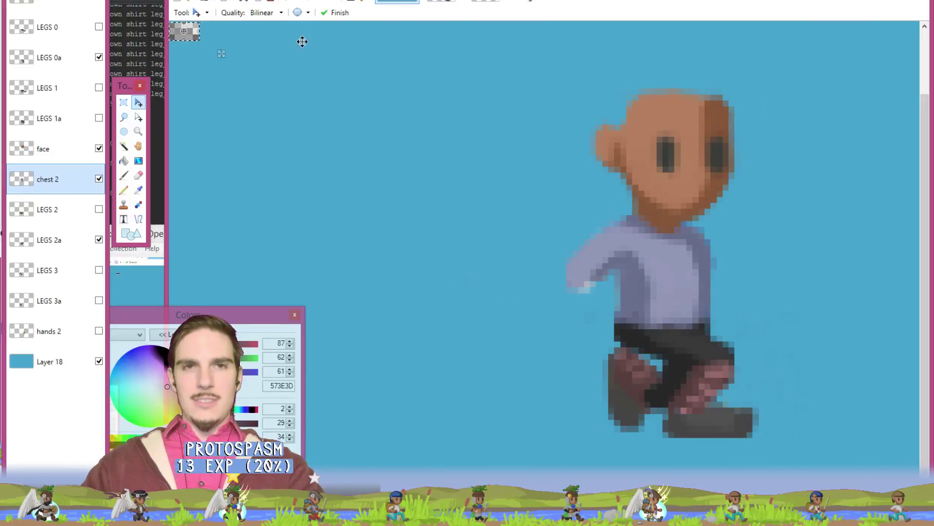
key(ctrl+d)
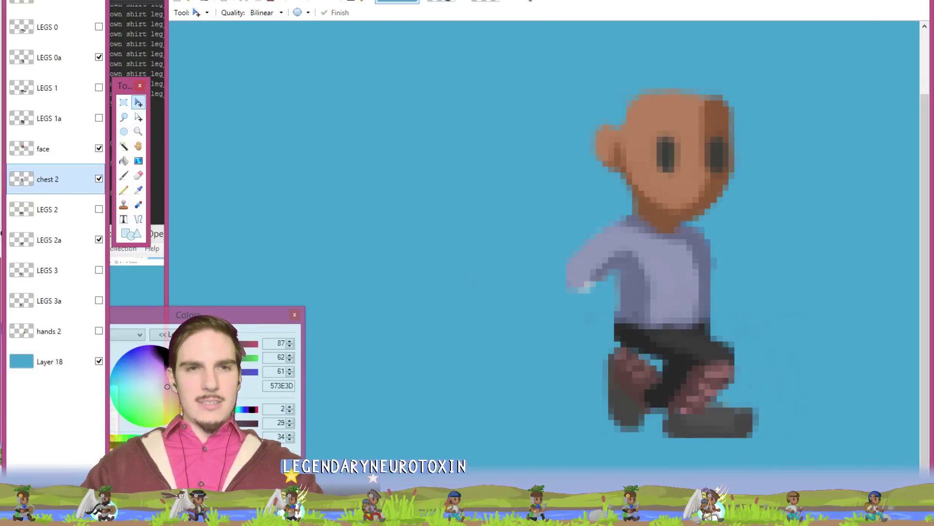
Step: Paste the rotated buckle into a new layer directly above chest 2
key(ctrl+shift+v)
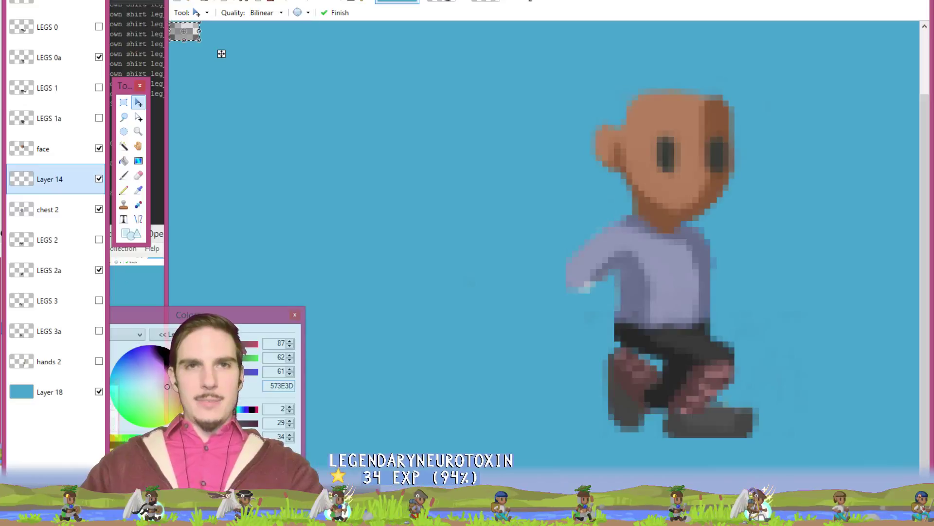
Step: Try flipping and moving the new buckle layer, and undo both changes
key(alt+a)
key(Down)
key(Left)
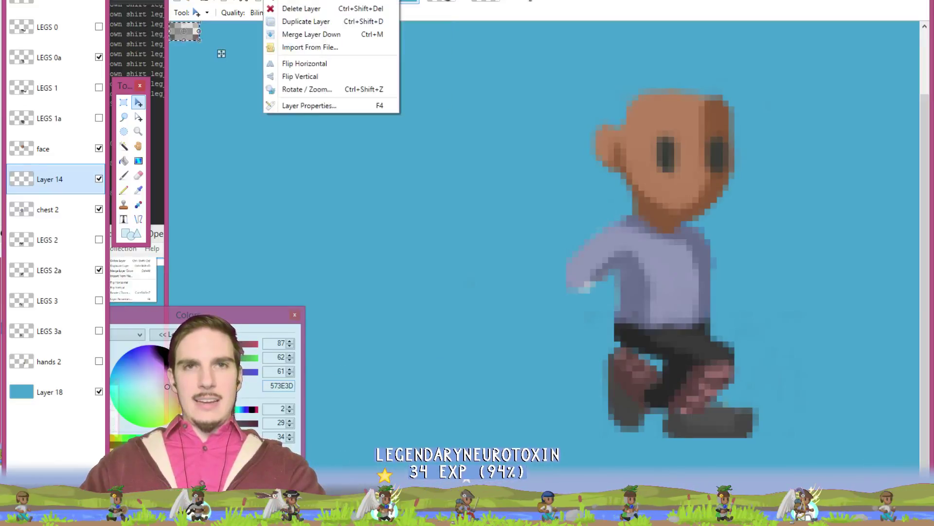
key(Down)
key(Down)
key(Down)
key(Down)
key(Down)
key(Down)
key(Return)
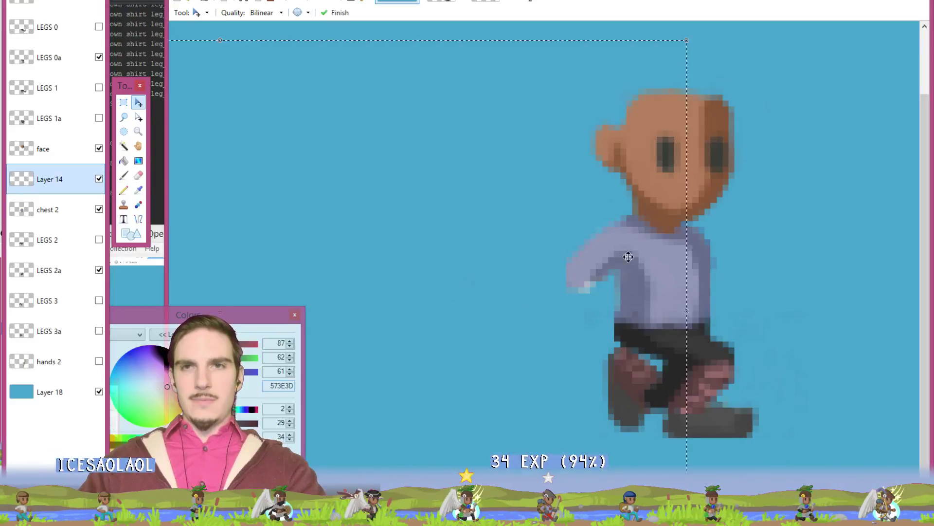
key(ctrl+d)
drag(699, 184, 685, 188)
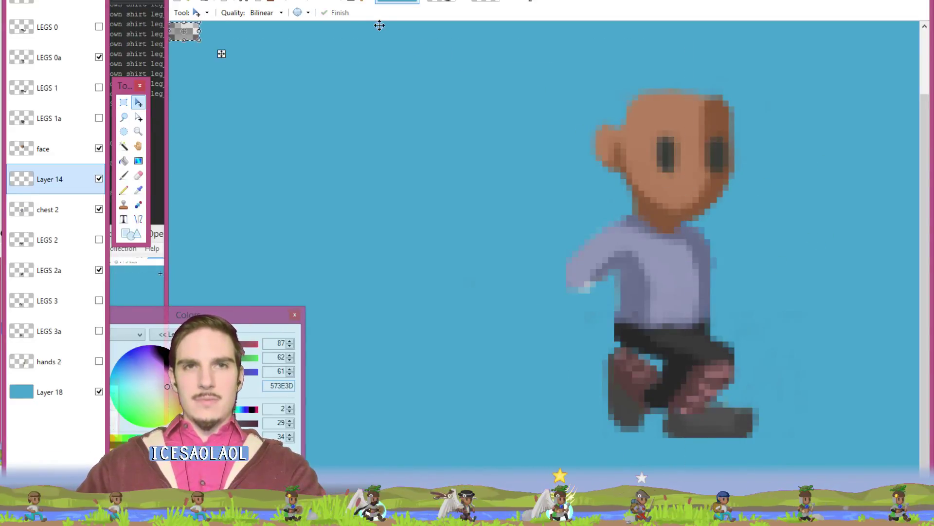
Step: Flip the new buckle layer horizontally and move the buckle next to the front of the pants
key(ctrl+v)
key(alt+l)
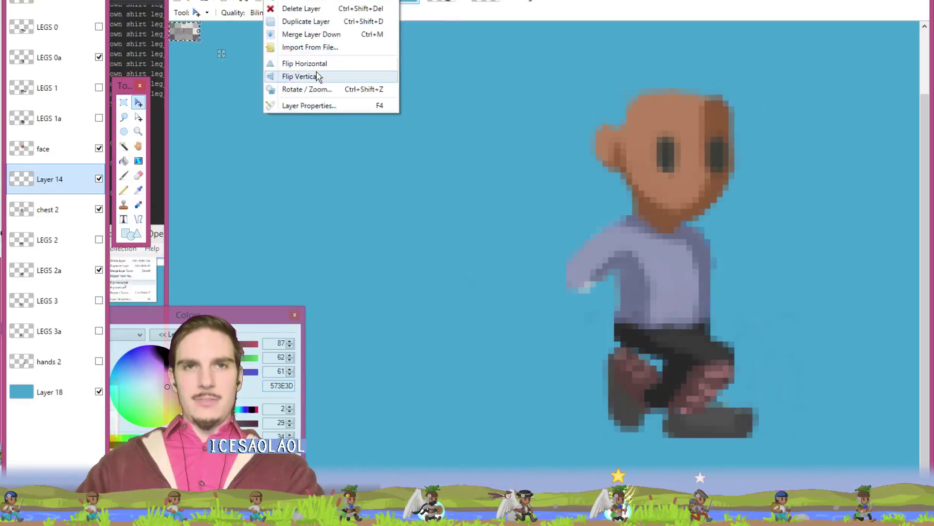
click(320, 63)
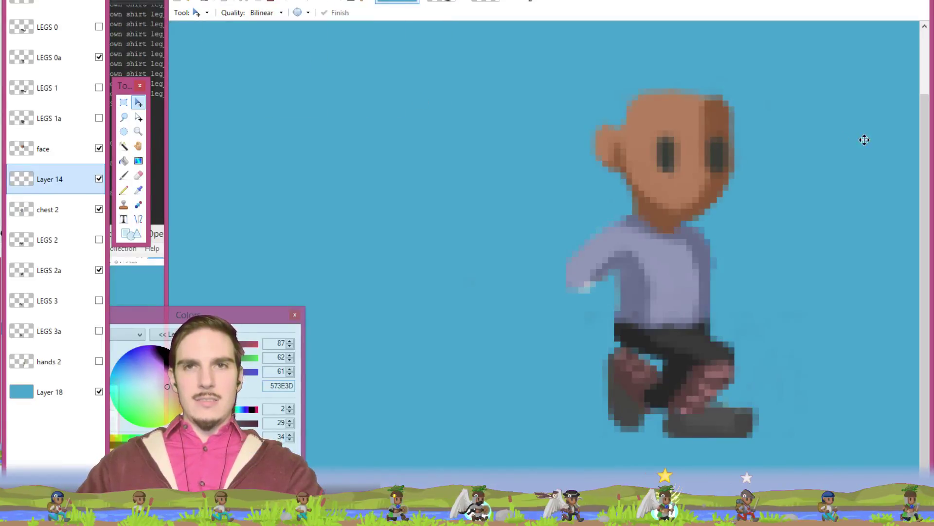
drag(866, 140, 740, 431)
key(Return)
key(ctrl+z)
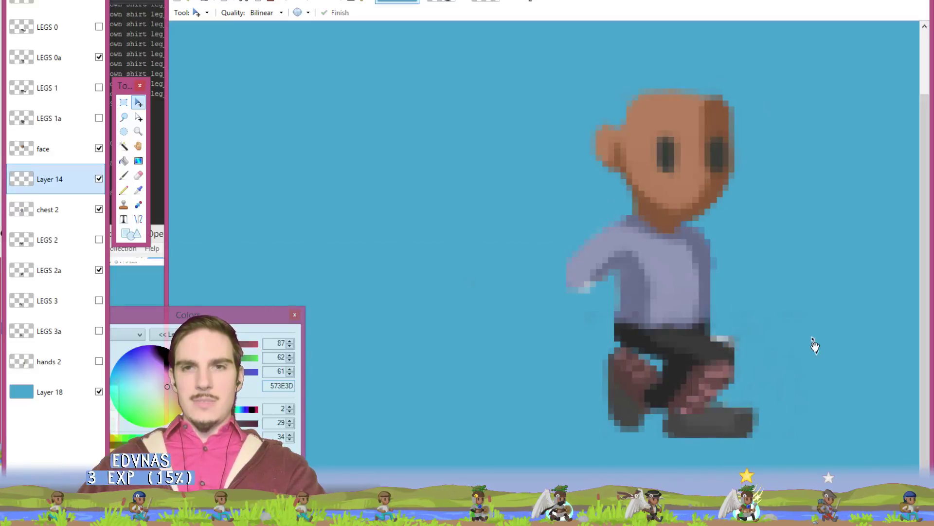
key(ctrl+z)
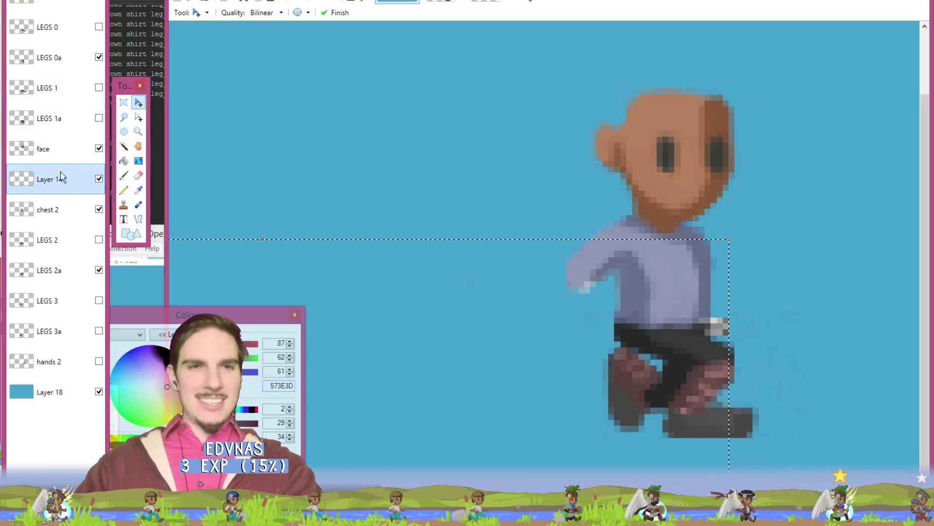
Step: Move Layer 14 directly above LEGS 0a and position its buckle on top of the front shoe
drag(65, 179, 83, 71)
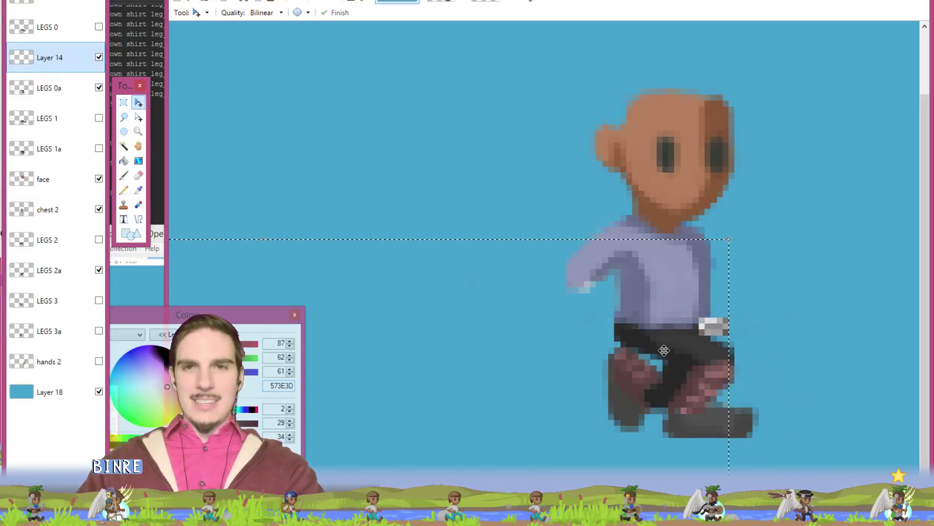
drag(668, 351, 662, 448)
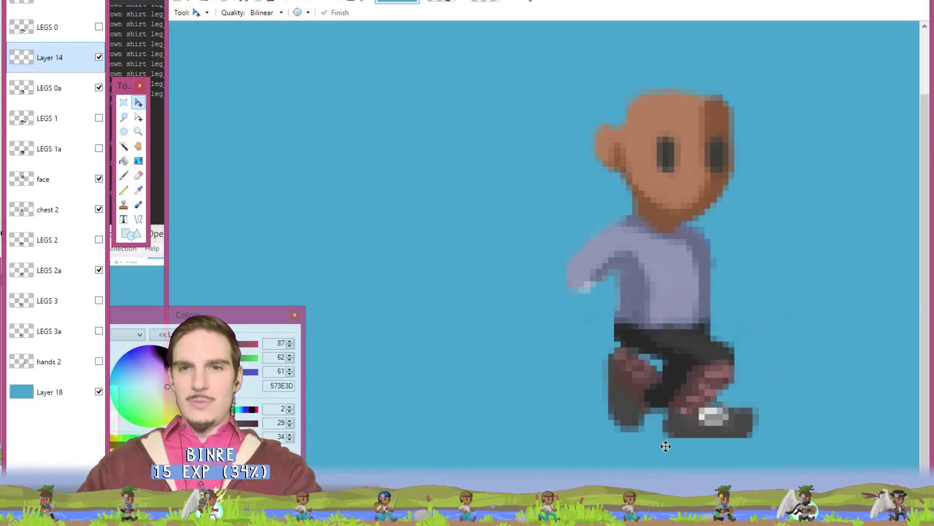
drag(666, 453, 667, 452)
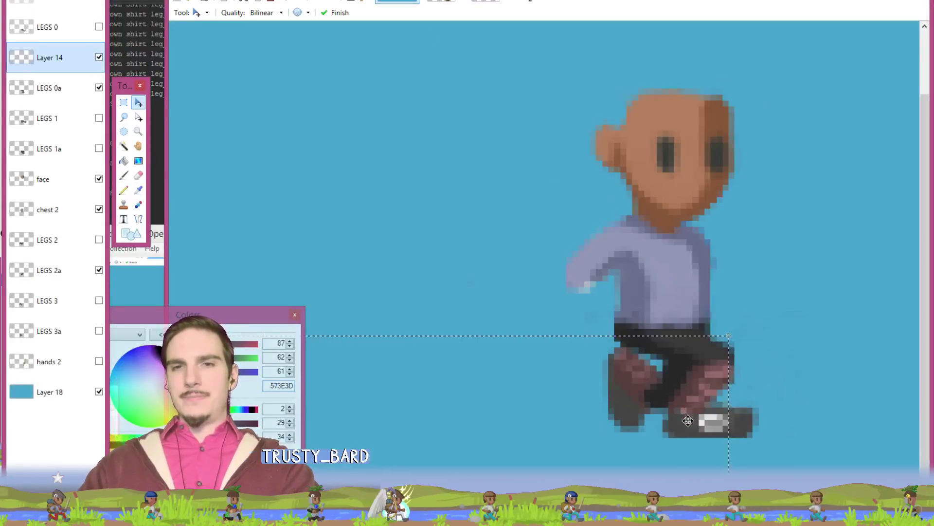
key(ctrl+d)
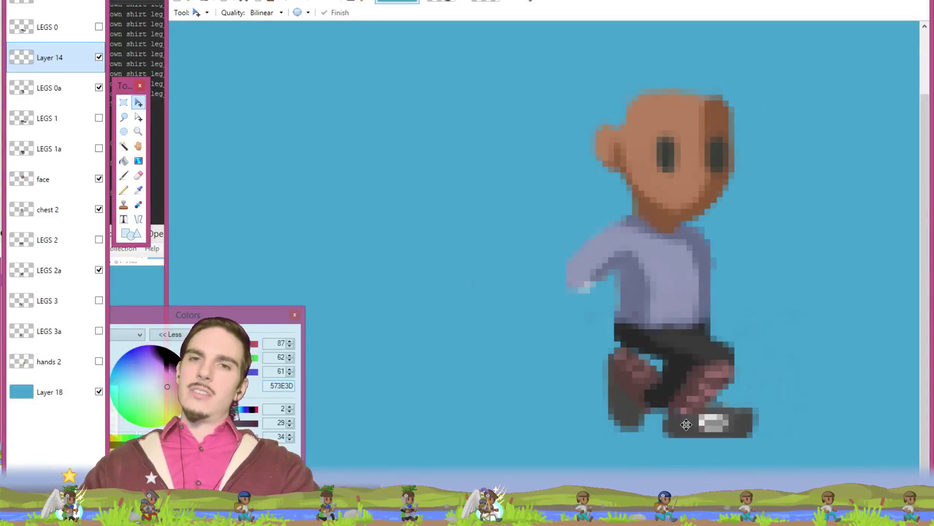
key(ctrl+z)
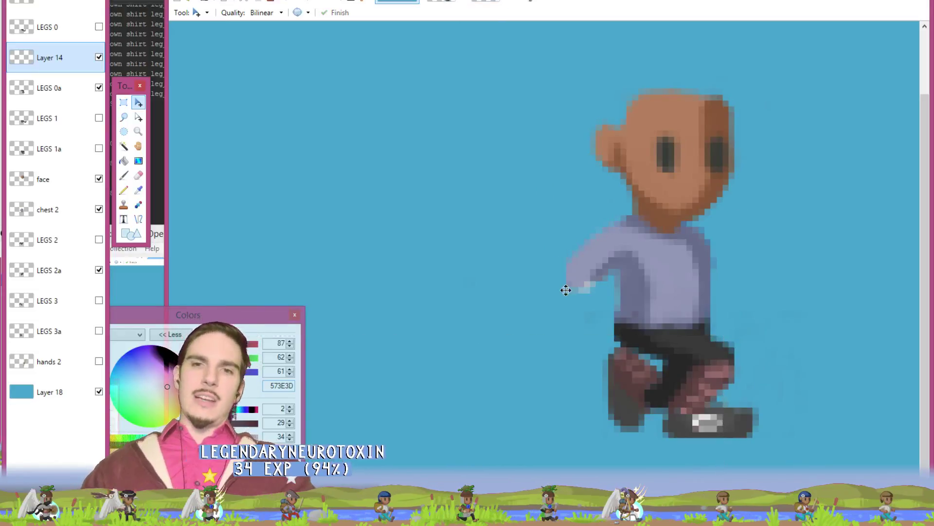
Step: Compare the buckle with those on LEGS 3 and LEGS 3a, and merge its layer down into LEGS 0a
click(100, 300)
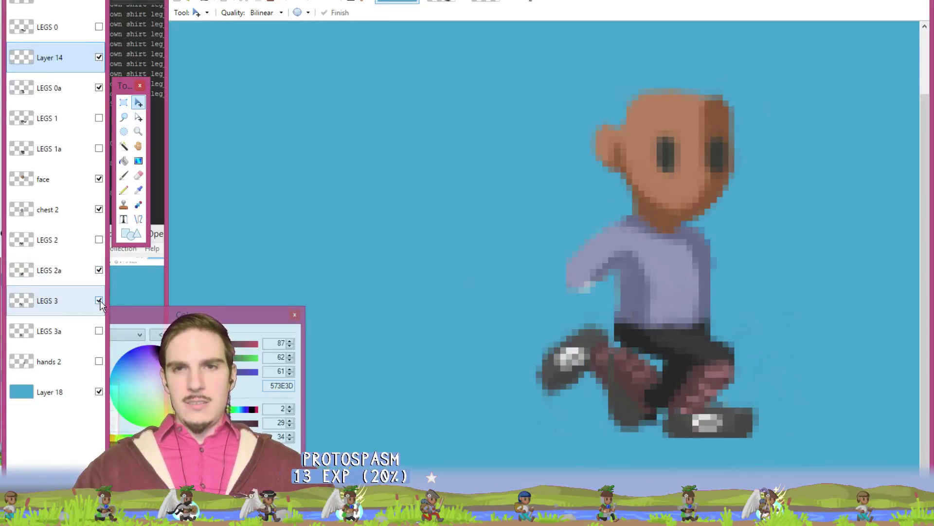
click(99, 301)
click(100, 331)
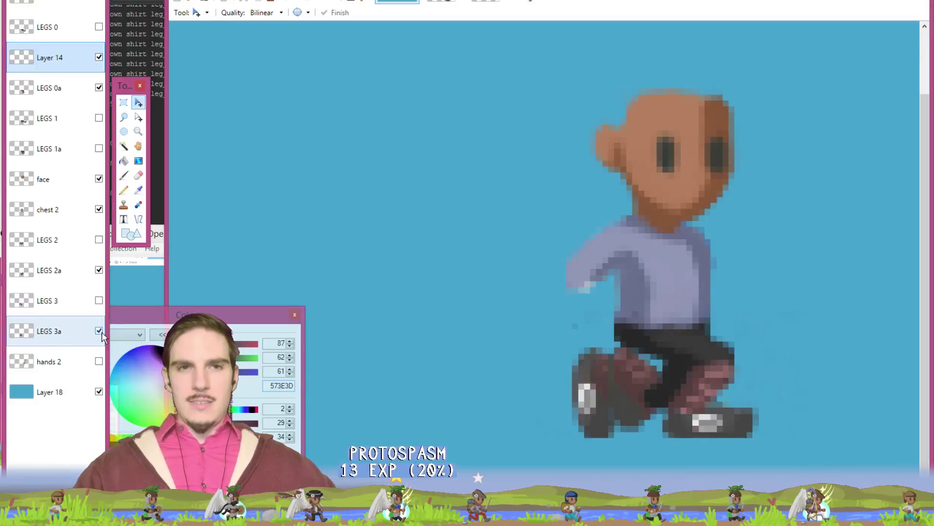
click(100, 332)
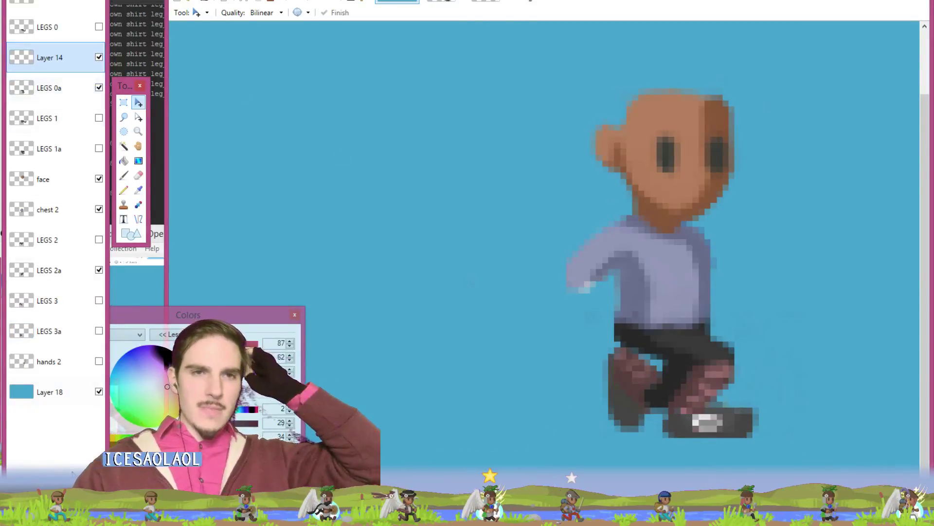
key(ctrl+shift+Delete)
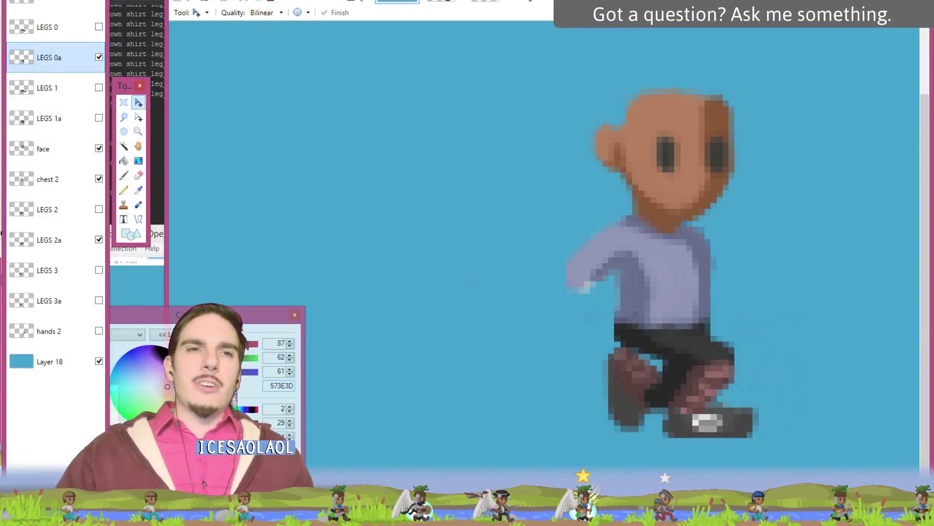
Step: Open 0.png, 0a.png, 3.png and 3a.png from the shoe_buckle_arttest folder for editing in paint.net
key(alt+Tab)
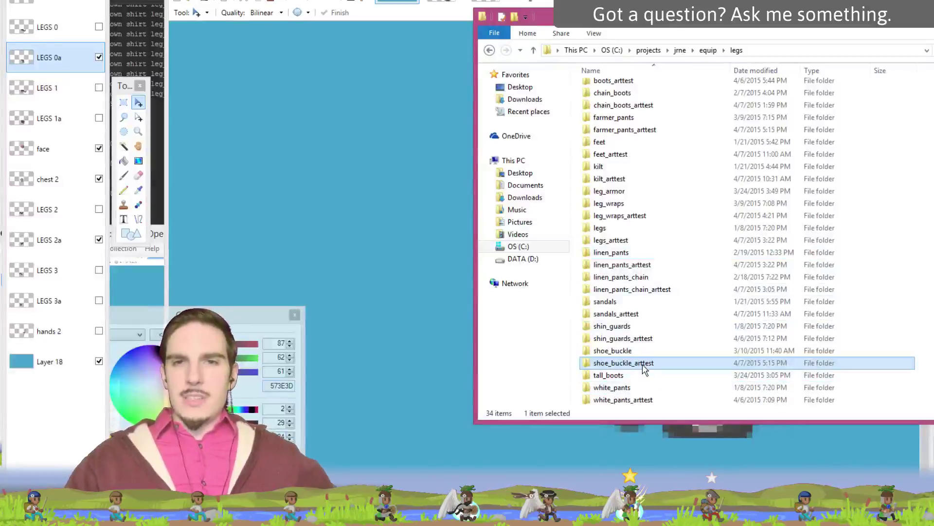
double_click(643, 366)
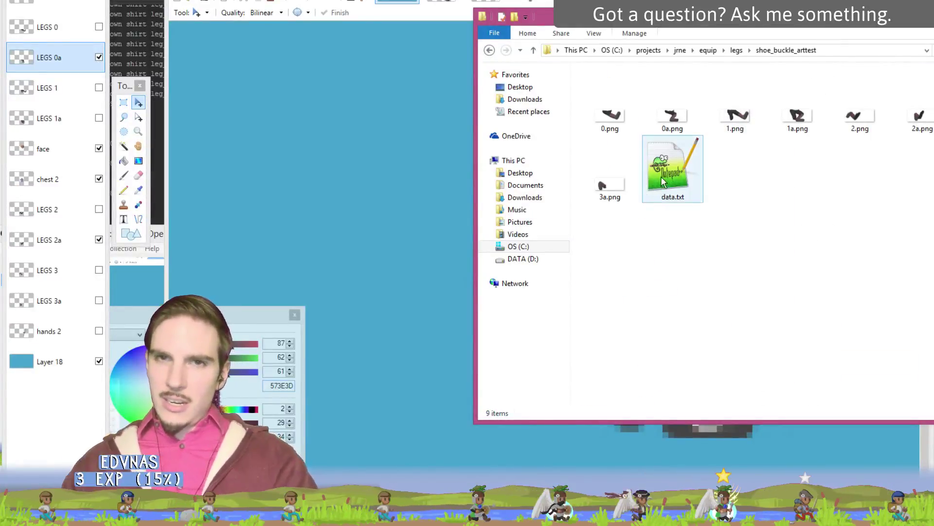
click(615, 116)
ctrl+click(672, 115)
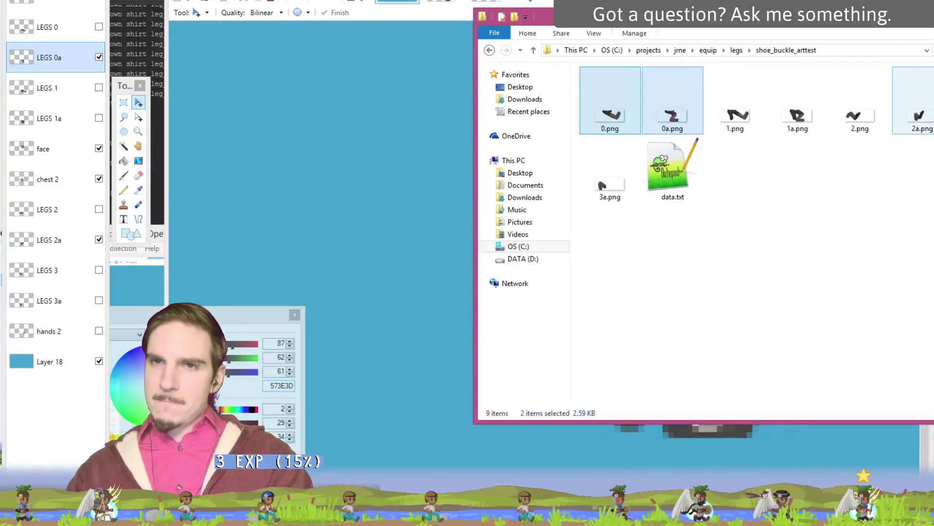
ctrl+click(610, 182)
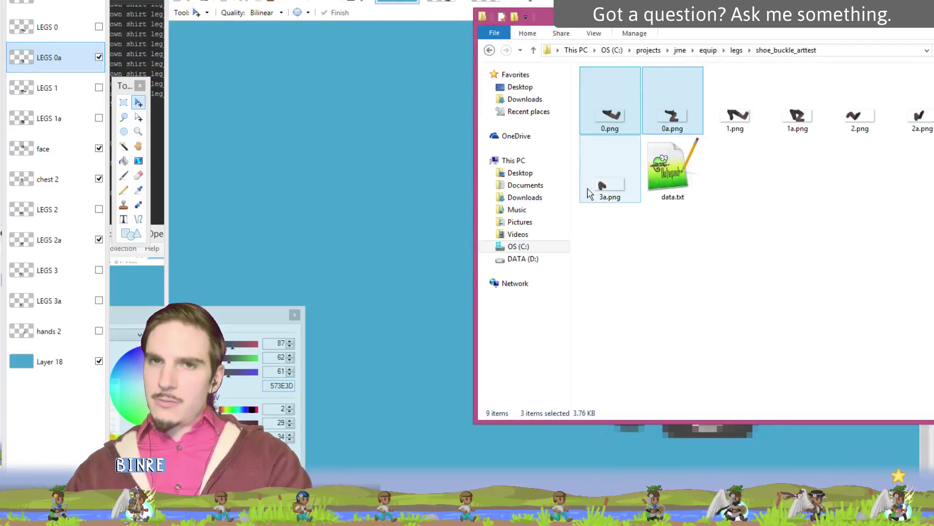
right_click(619, 170)
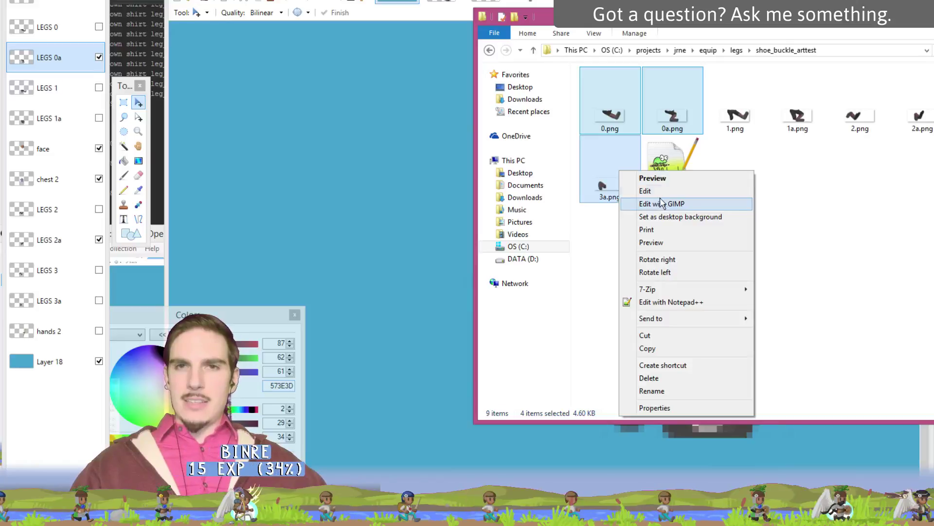
click(646, 194)
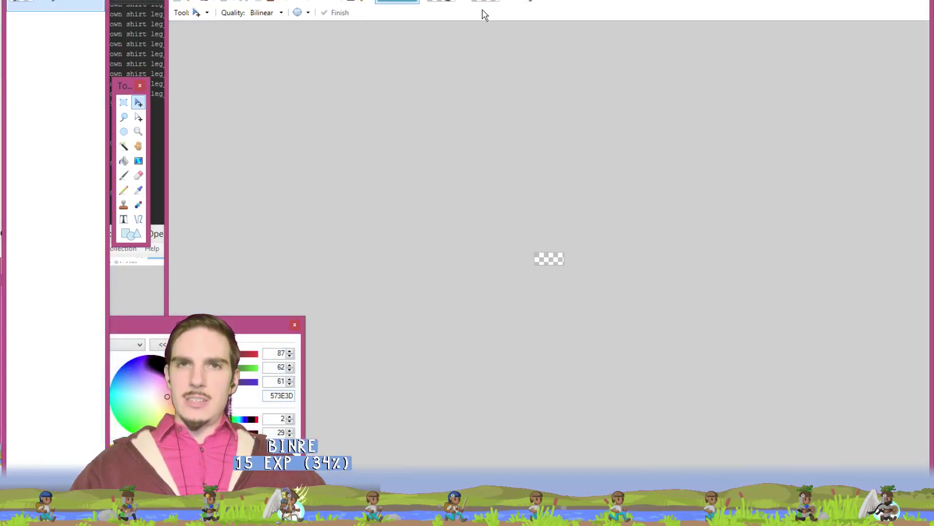
Step: Close the leftover images from the earlier buckle work, discarding the unsaved changes in the untitled one
click(457, 2)
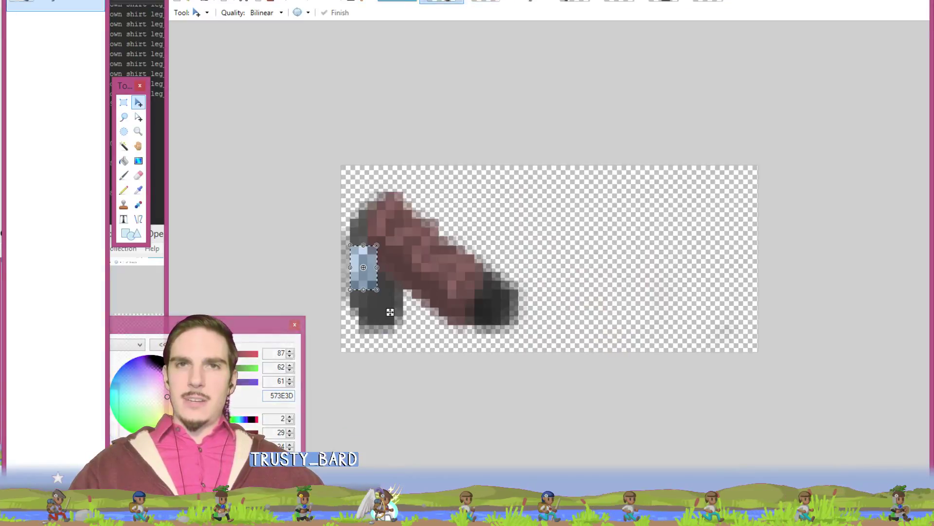
key(ctrl+w)
key(ctrl+w)
key(ctrl+w)
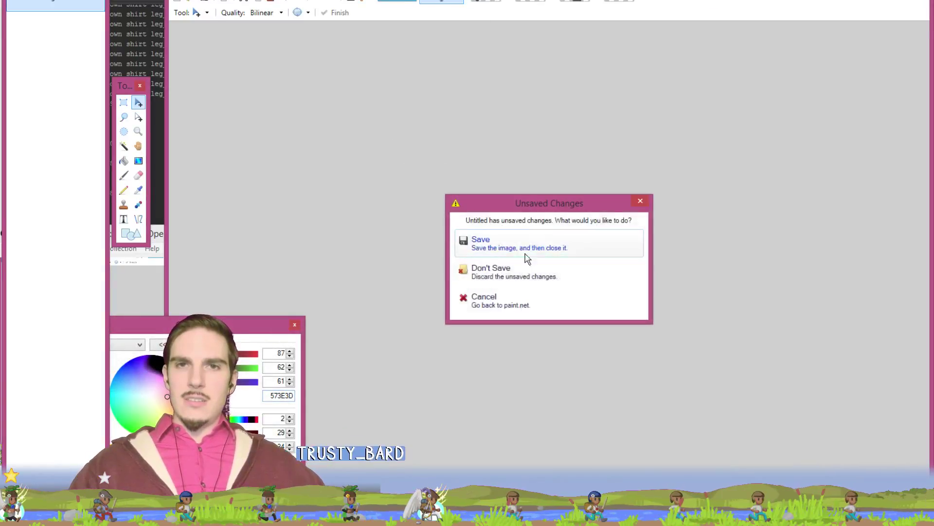
click(506, 278)
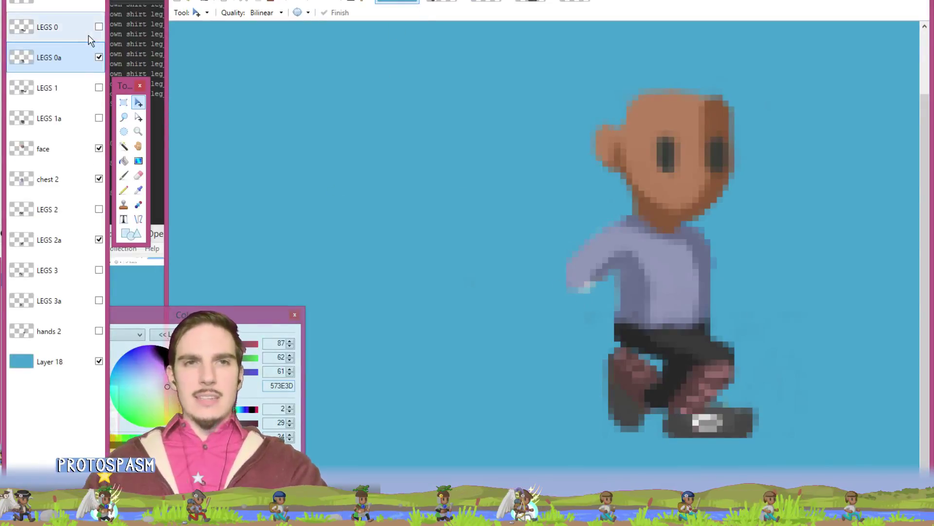
Step: Make all eight leg layers visible, from LEGS 0 and LEGS 0a through LEGS 3 and LEGS 3a
click(99, 56)
click(99, 27)
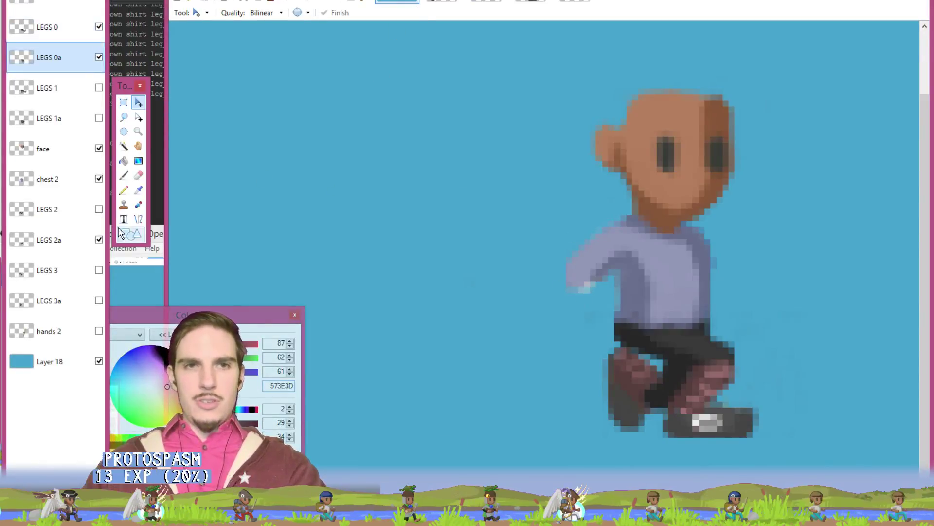
click(99, 270)
click(98, 301)
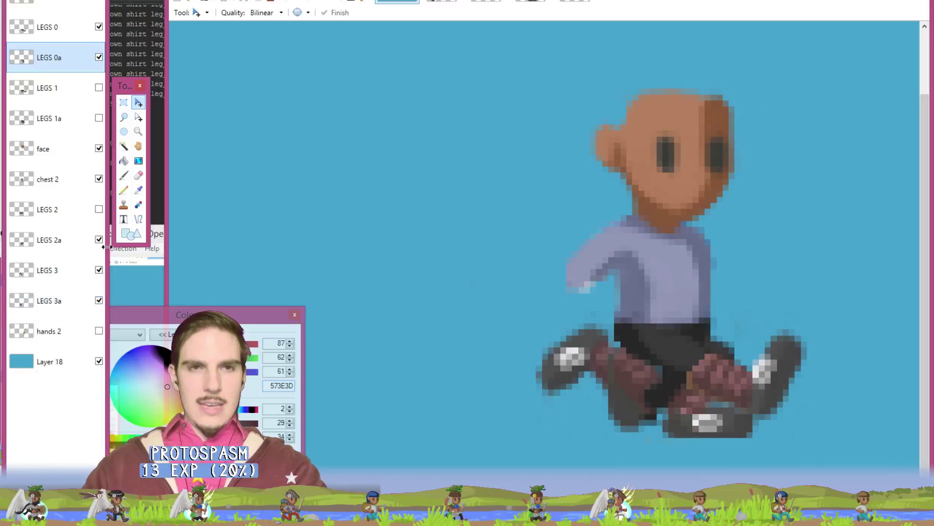
click(103, 240)
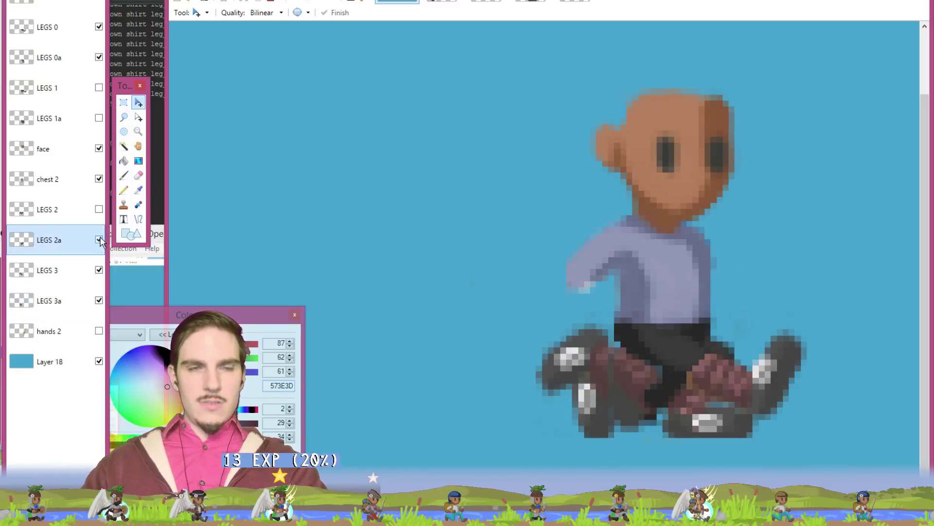
click(99, 240)
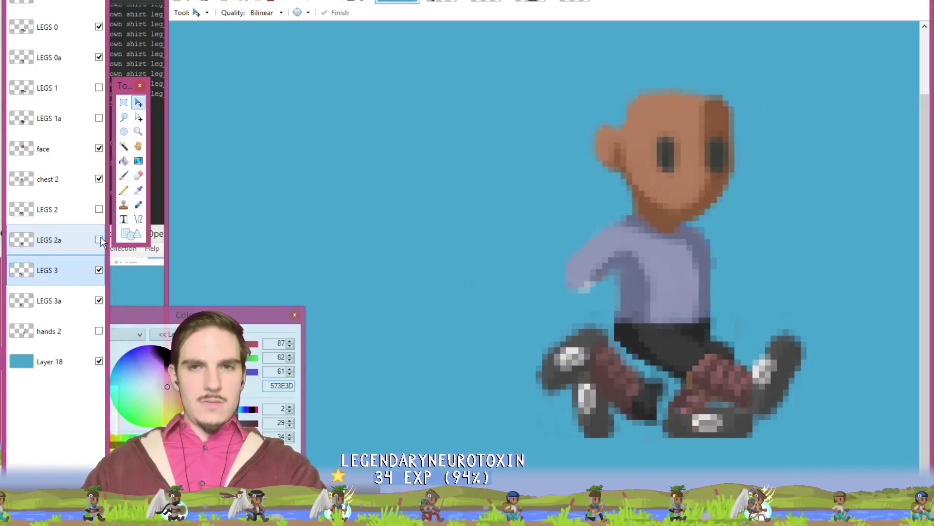
click(99, 240)
click(98, 209)
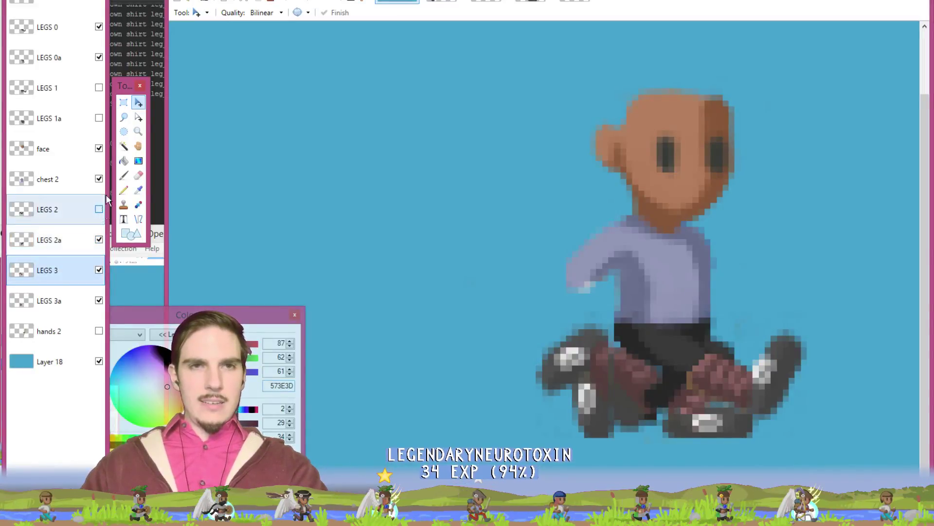
click(99, 118)
click(99, 88)
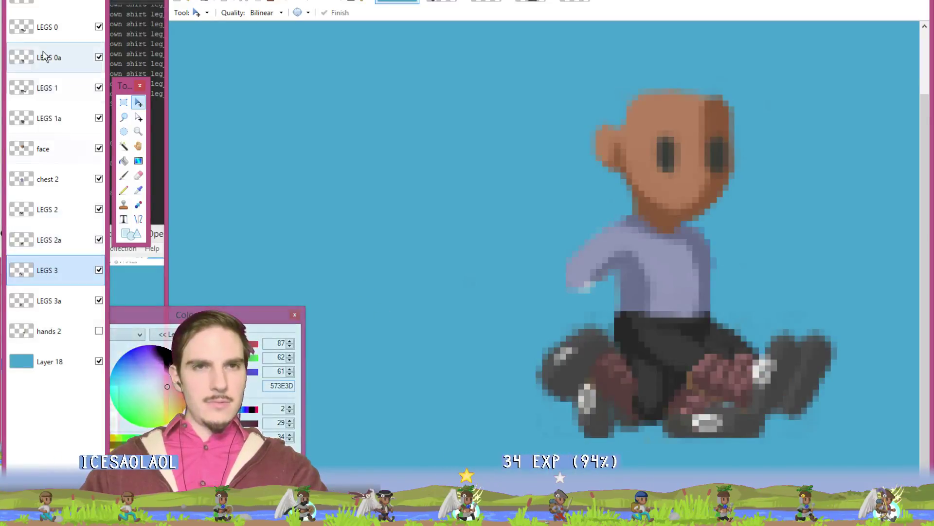
Step: Make a rectangular selection tightly enclosing all visible legs and shoes, starting at the waist
click(124, 102)
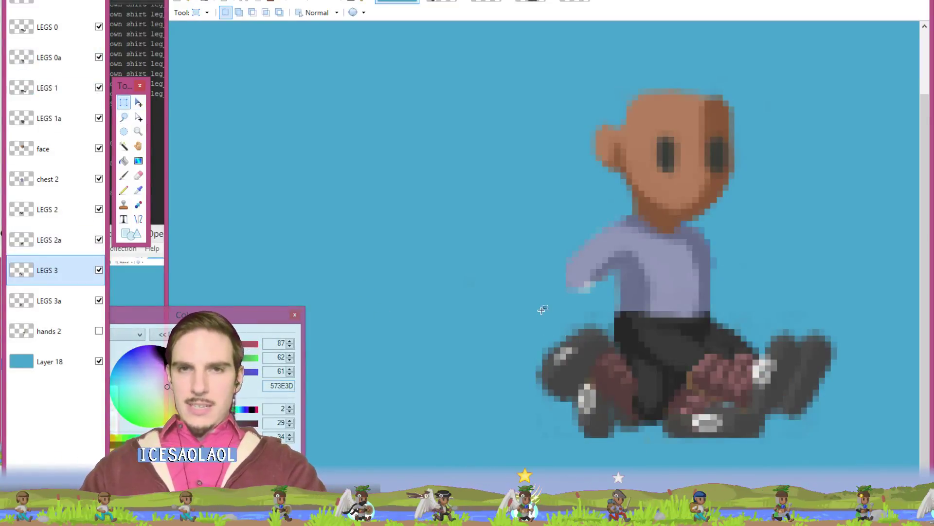
drag(538, 306, 834, 436)
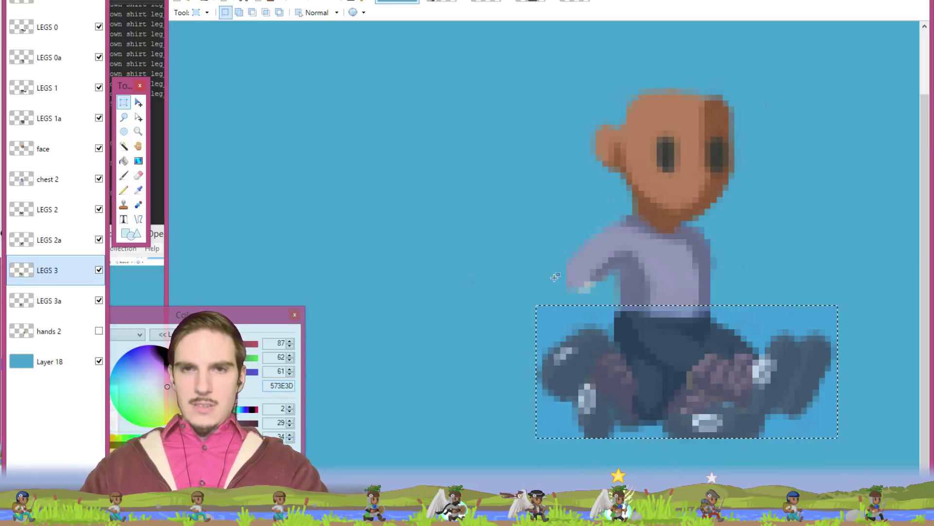
drag(507, 281, 838, 312)
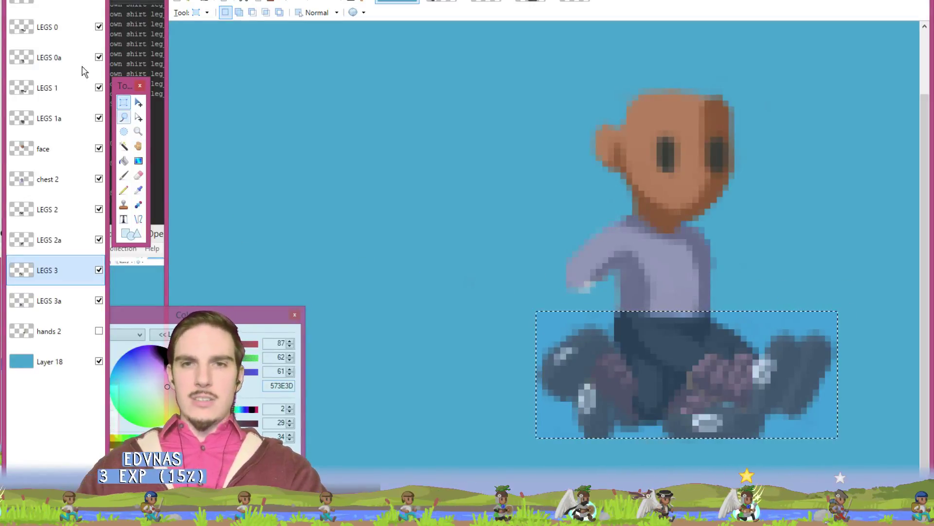
Step: Copy the selected area of the LEGS 0 layer and paste it into the 0.png image
click(51, 29)
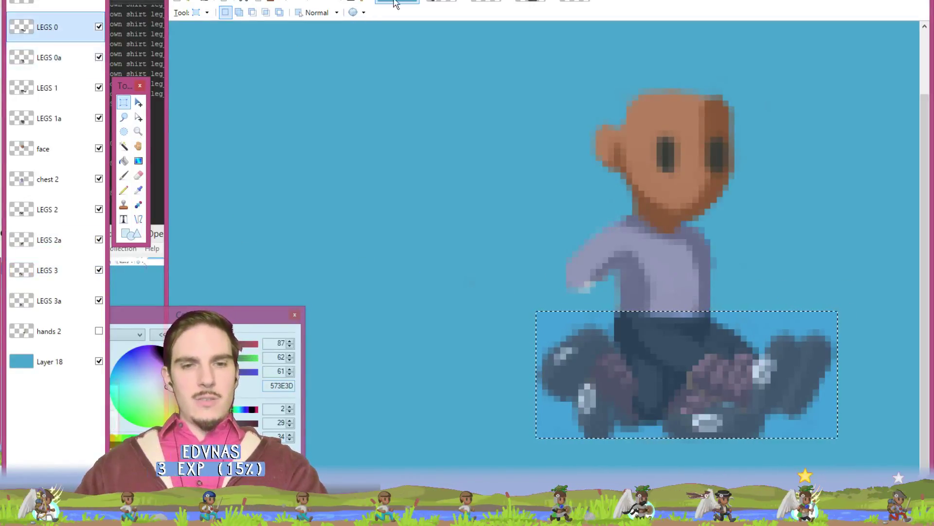
click(486, 2)
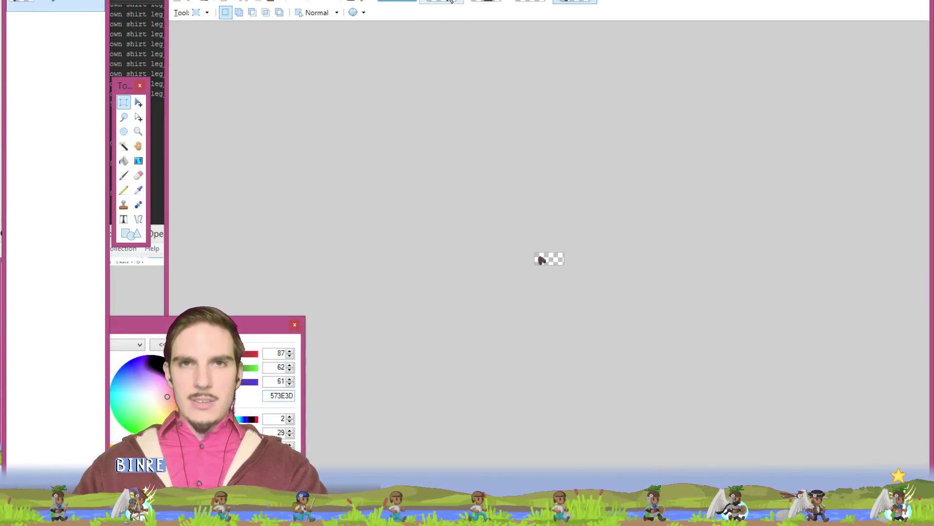
click(530, 2)
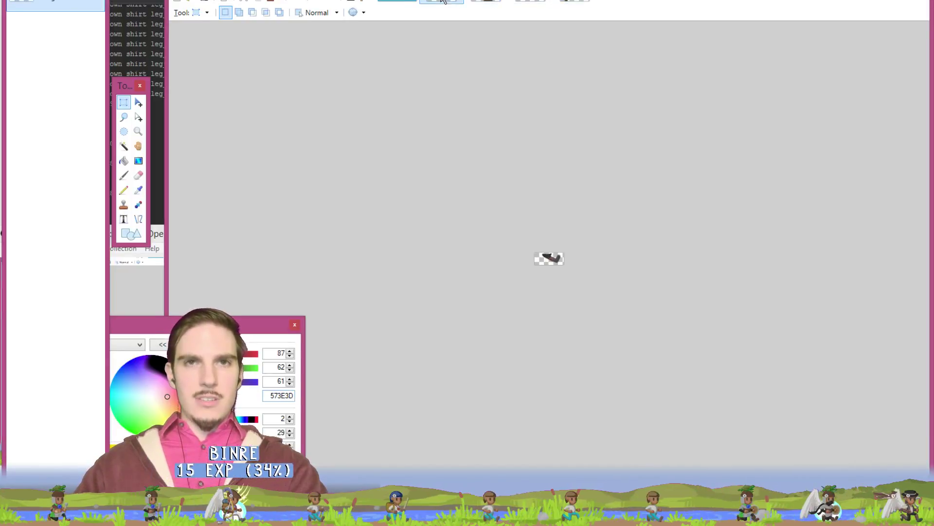
key(m)
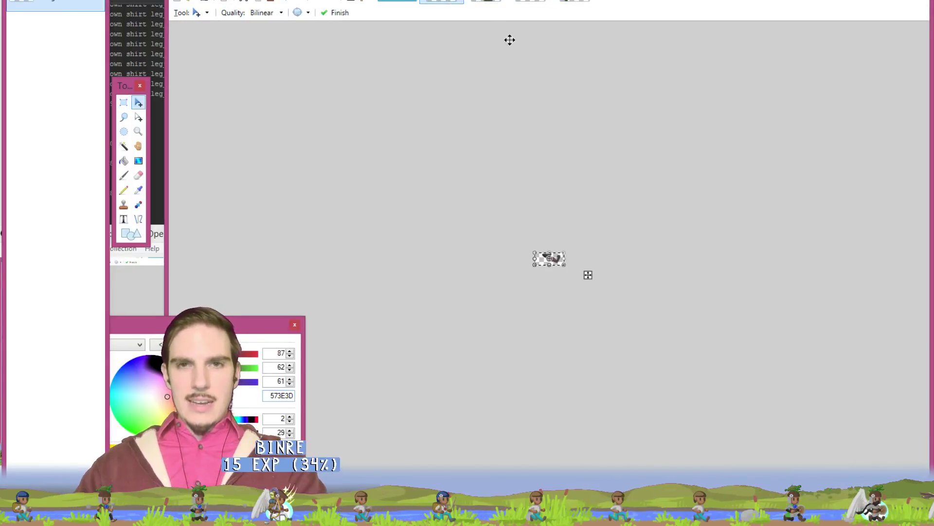
Step: Save the 0.png export, and copy the selected LEGS 0a area into the next open leg image and save it too
key(ctrl+s)
click(628, 267)
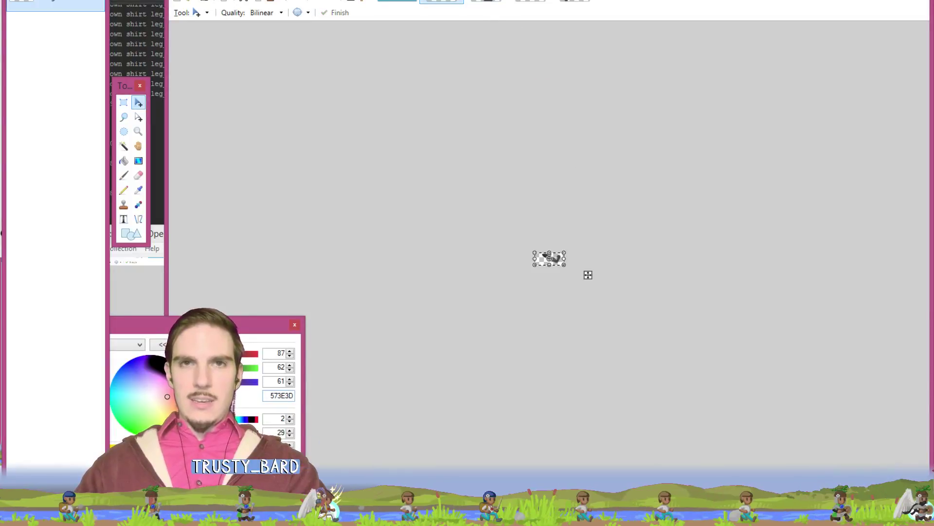
click(397, 1)
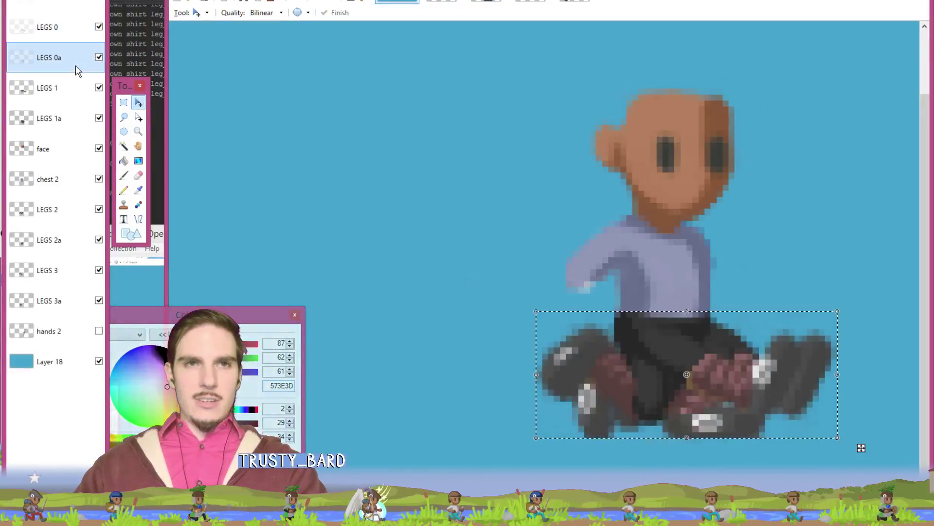
click(492, 1)
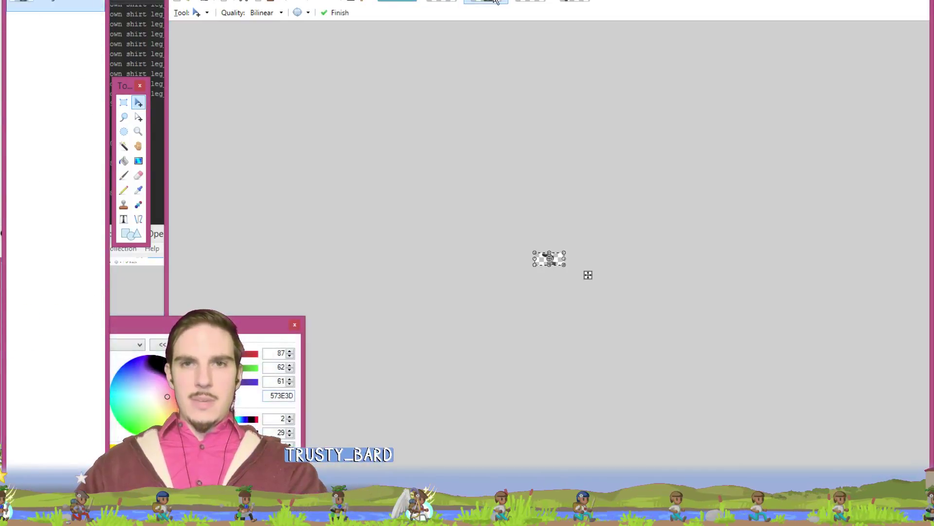
key(ctrl+s)
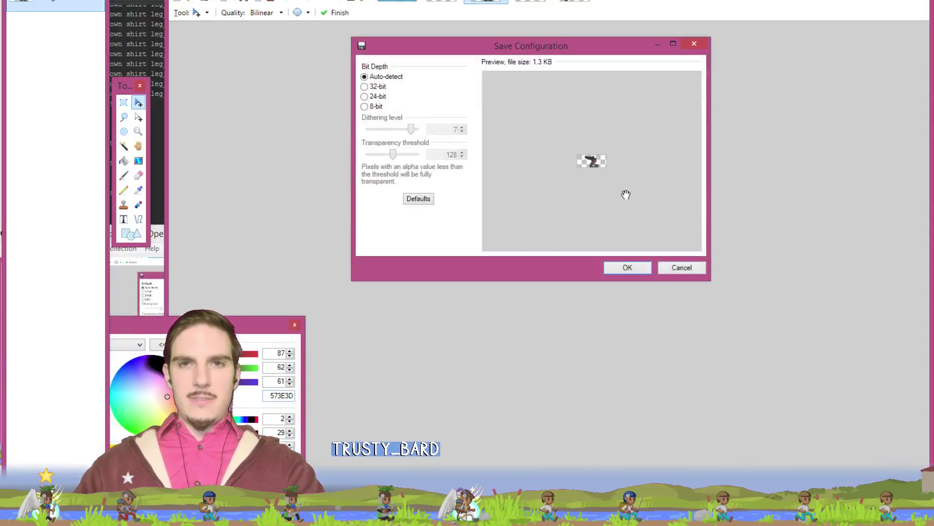
click(628, 268)
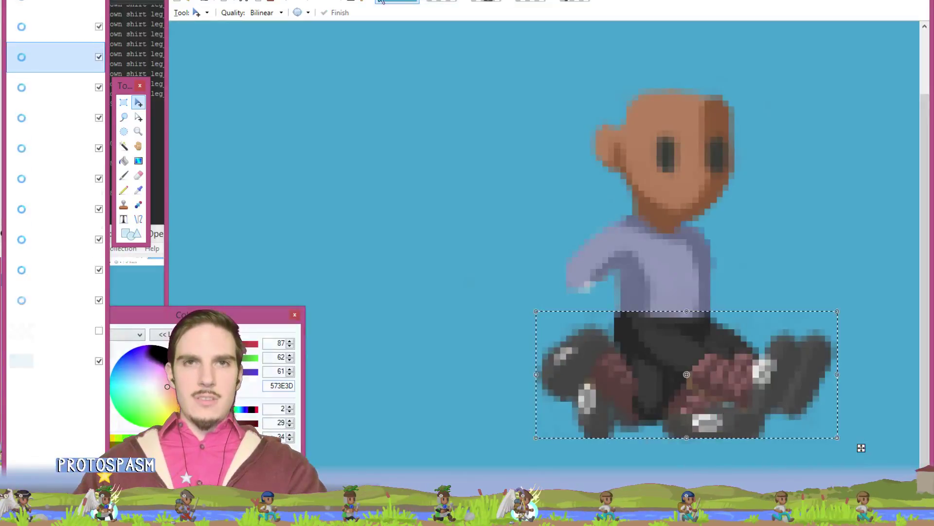
Step: Copy the selected area of the LEGS 3 layer into the third open leg image and save it with auto-detected bit depth
click(397, 2)
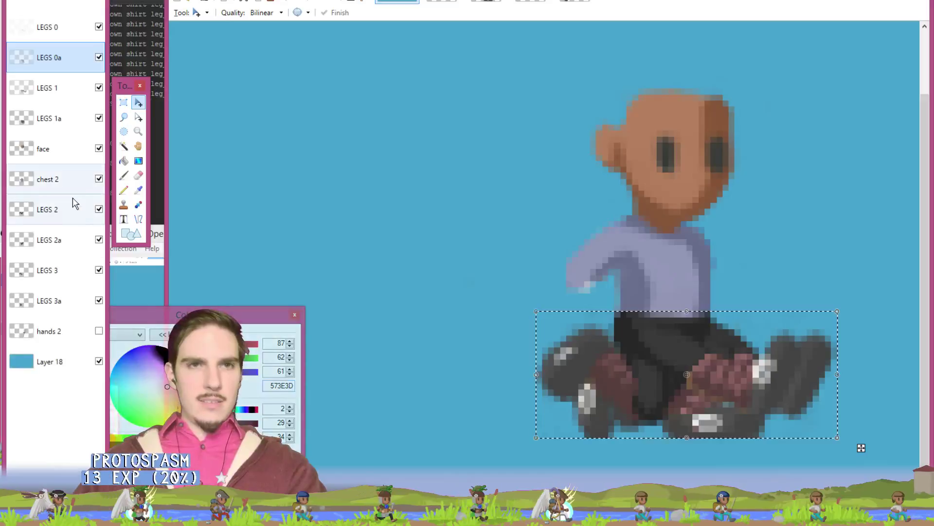
click(531, 1)
key(ctrl+v)
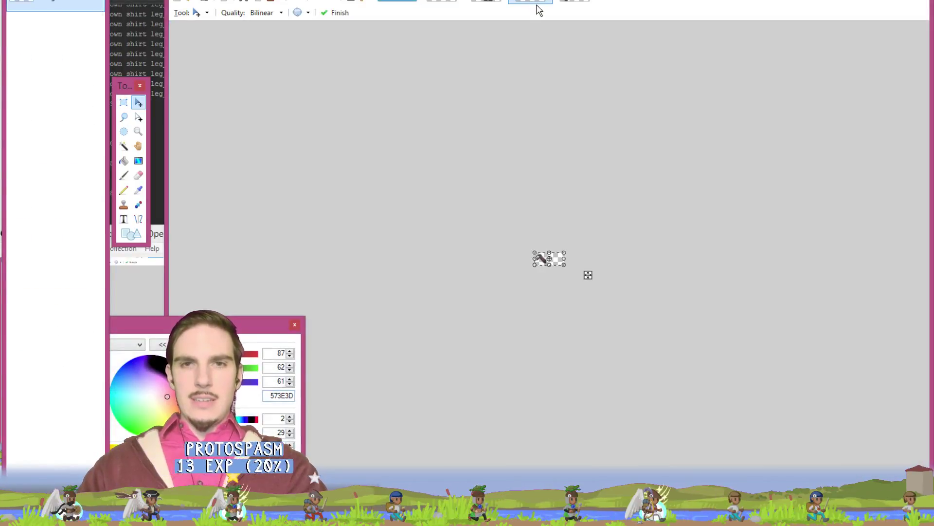
key(ctrl+s)
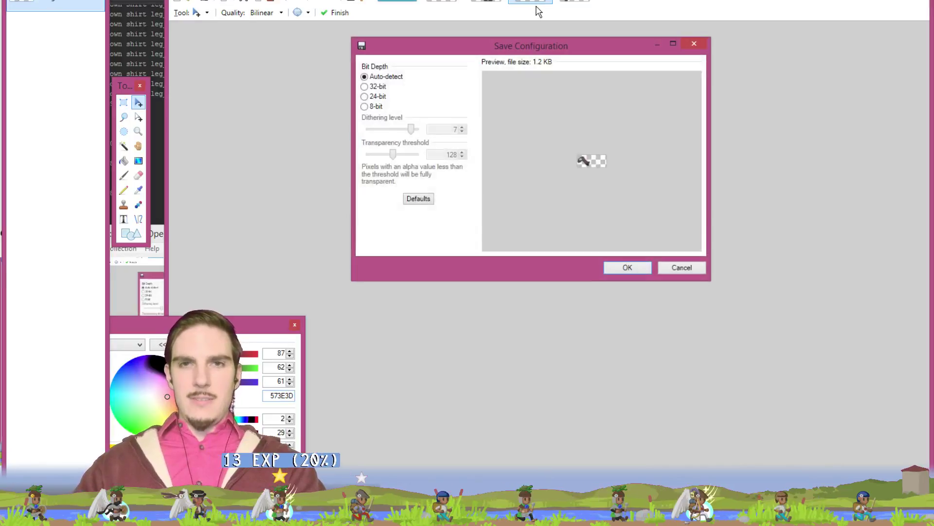
key(Return)
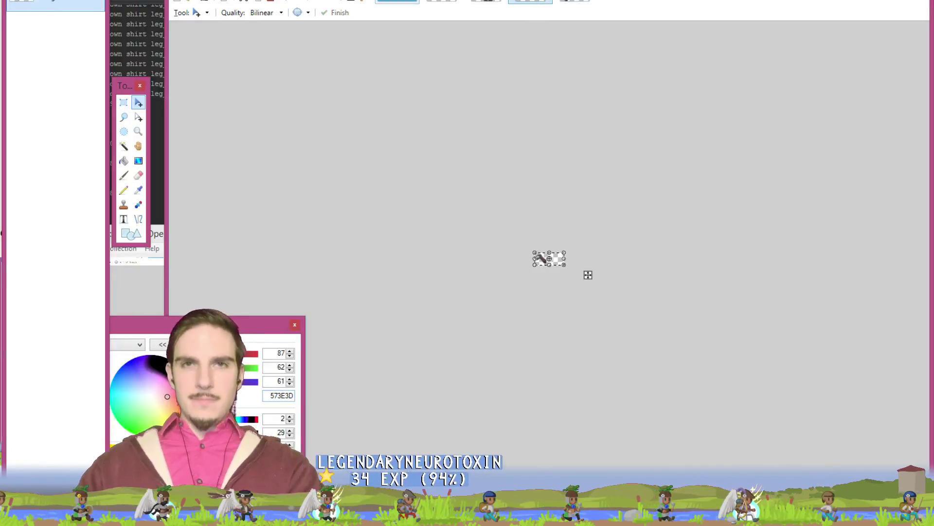
Step: Copy the selected area of the LEGS 3a layer into the last leg image, save it, and close the exported leg images
click(398, 1)
click(57, 305)
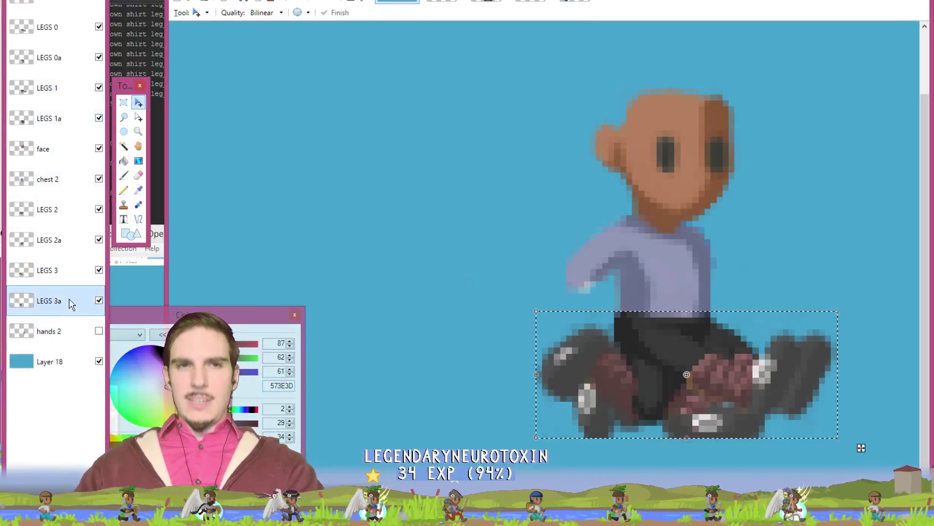
click(579, 3)
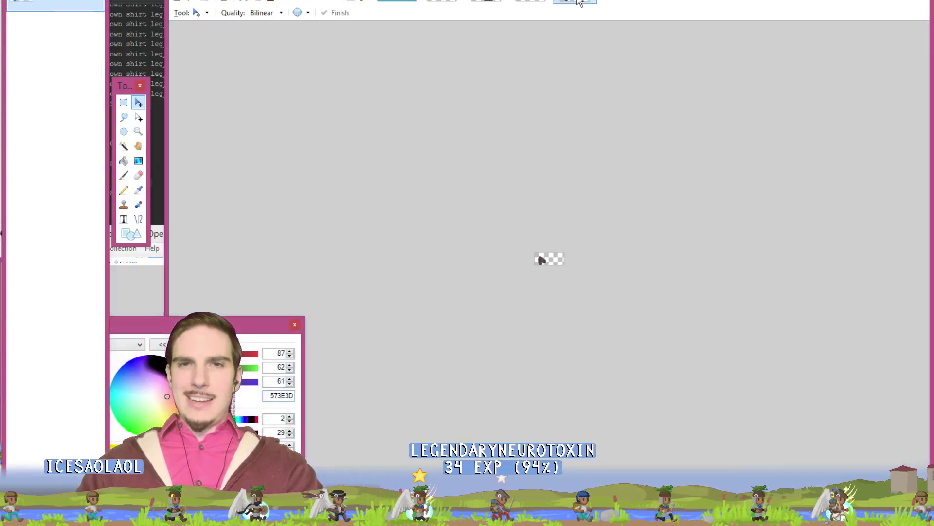
key(ctrl+s)
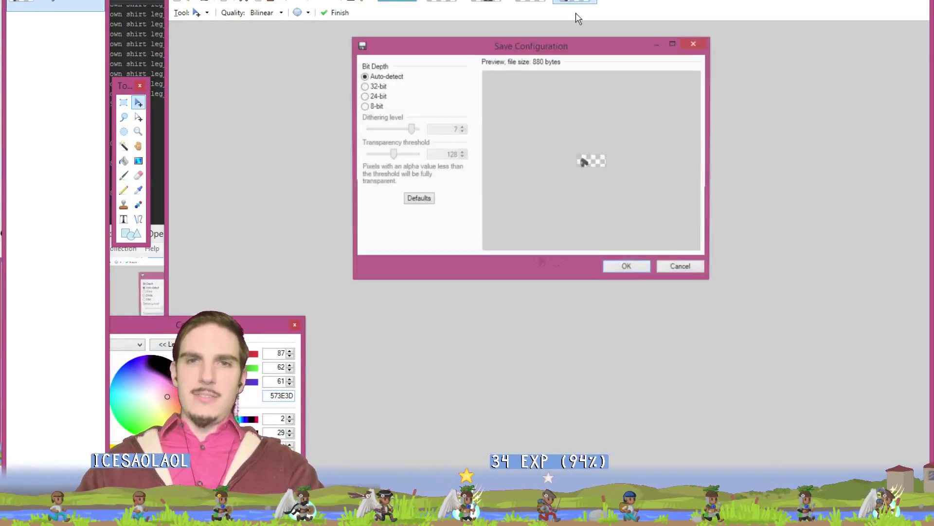
key(Return)
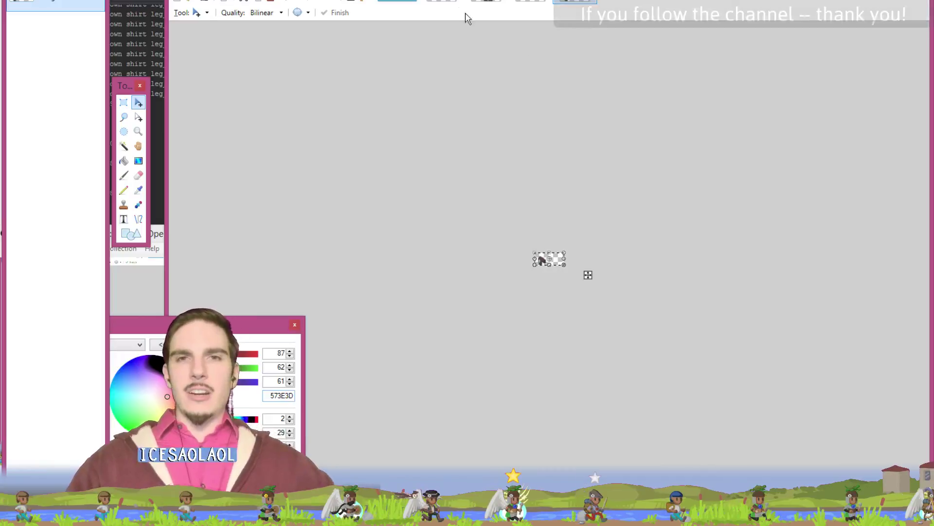
click(442, 2)
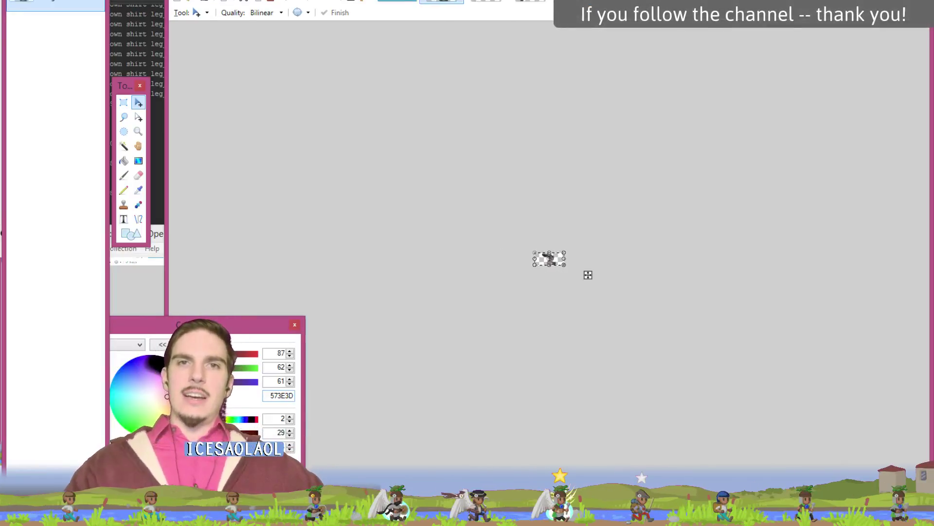
key(ctrl+shift+Tab)
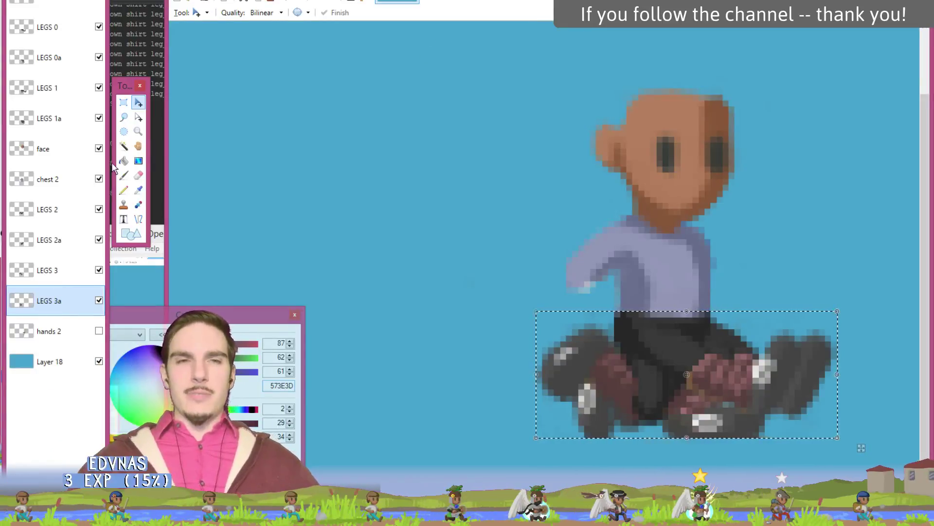
Step: Select the whole canvas and erase the contents of the LEGS 0, LEGS 0a, LEGS 1 and LEGS 1a layers
click(67, 30)
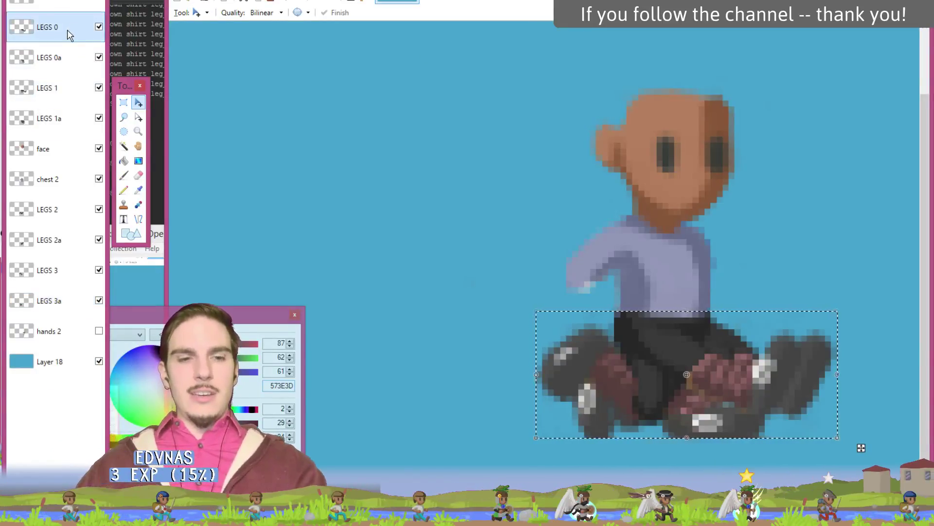
key(ctrl+a)
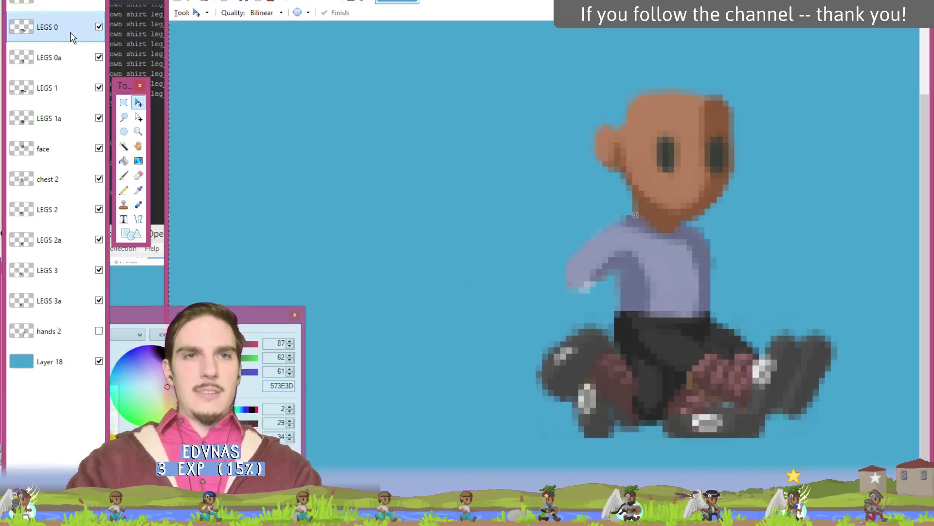
key(BackSpace)
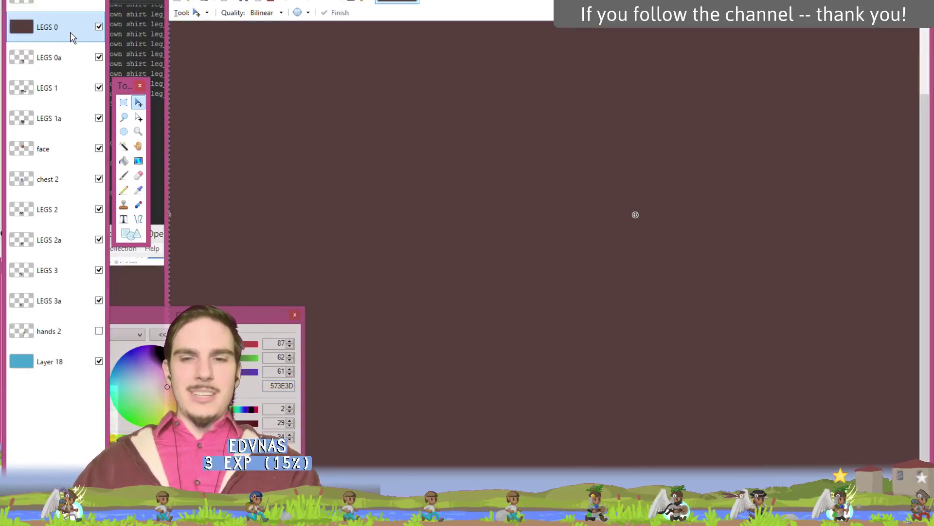
key(ctrl+z)
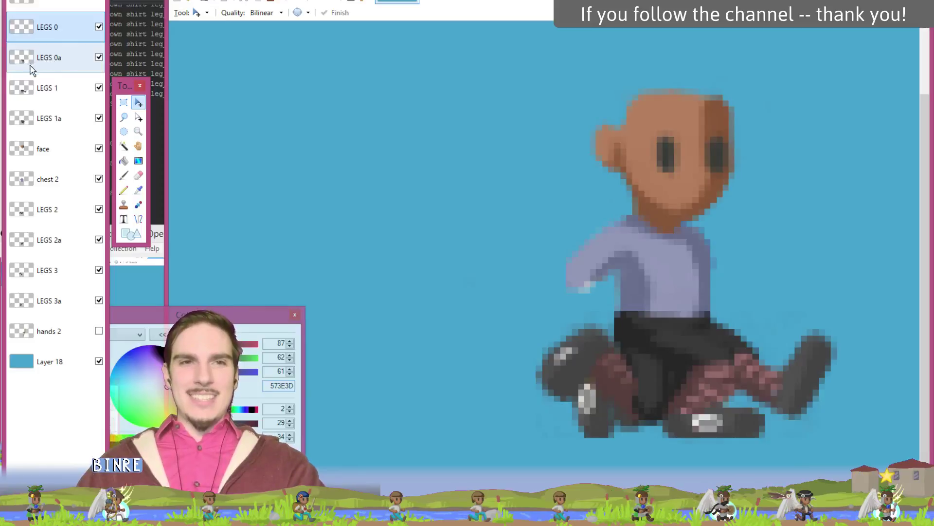
click(51, 71)
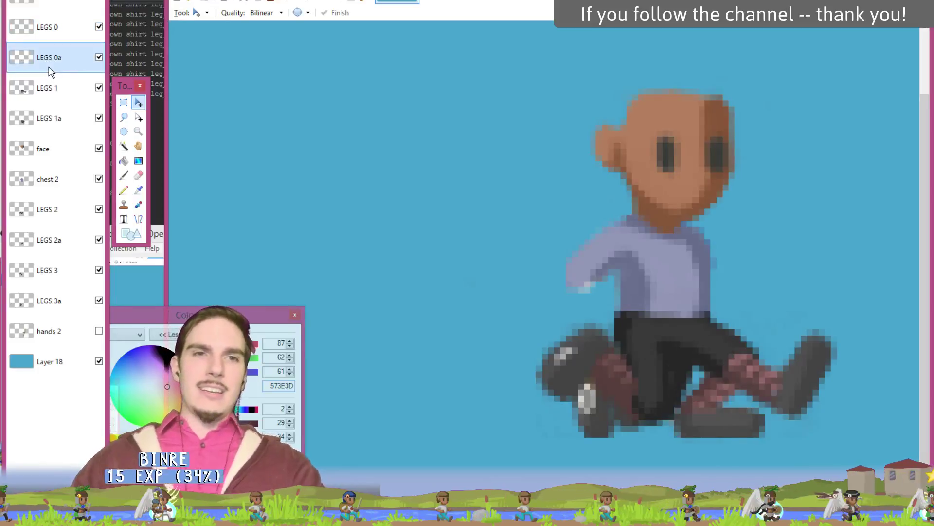
click(65, 86)
key(Delete)
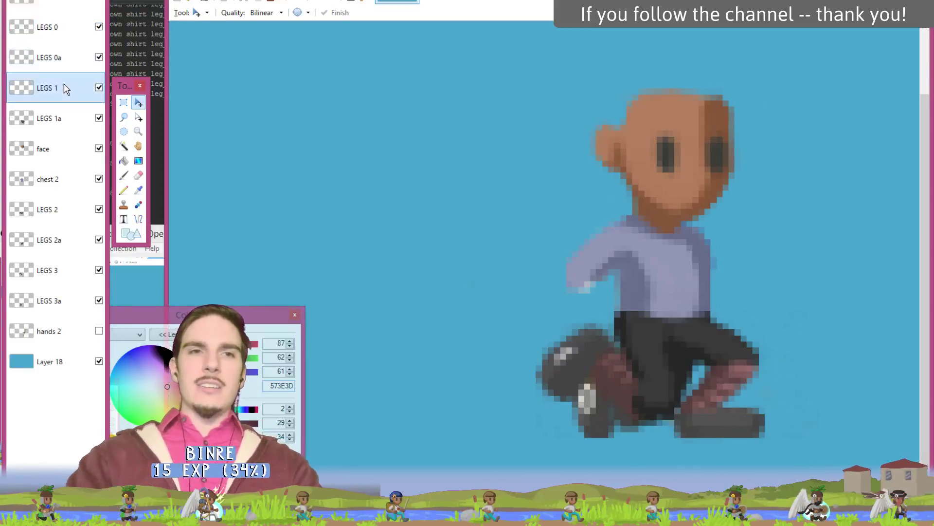
click(36, 117)
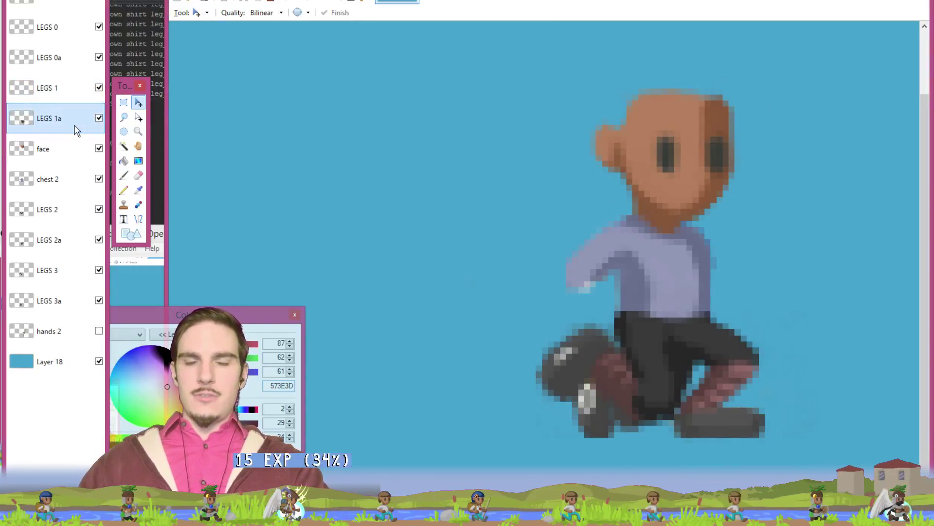
key(Delete)
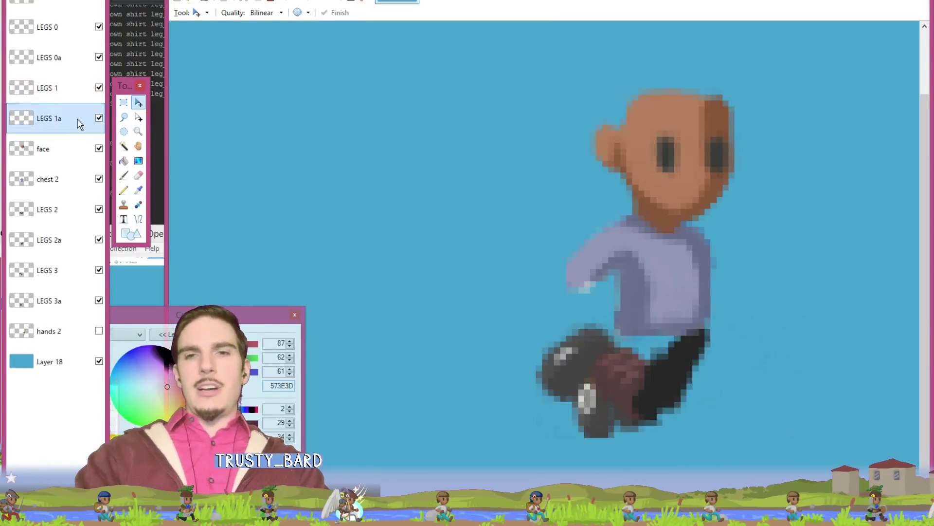
Step: Erase the contents of the LEGS 2, LEGS 2a, LEGS 3 and LEGS 3a layers, keeping the face and chest layers
click(74, 148)
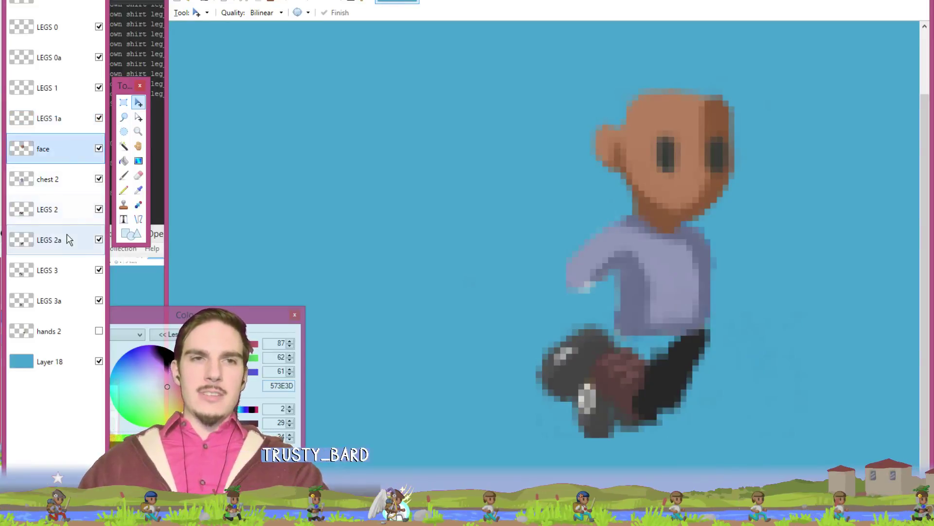
click(60, 210)
key(Delete)
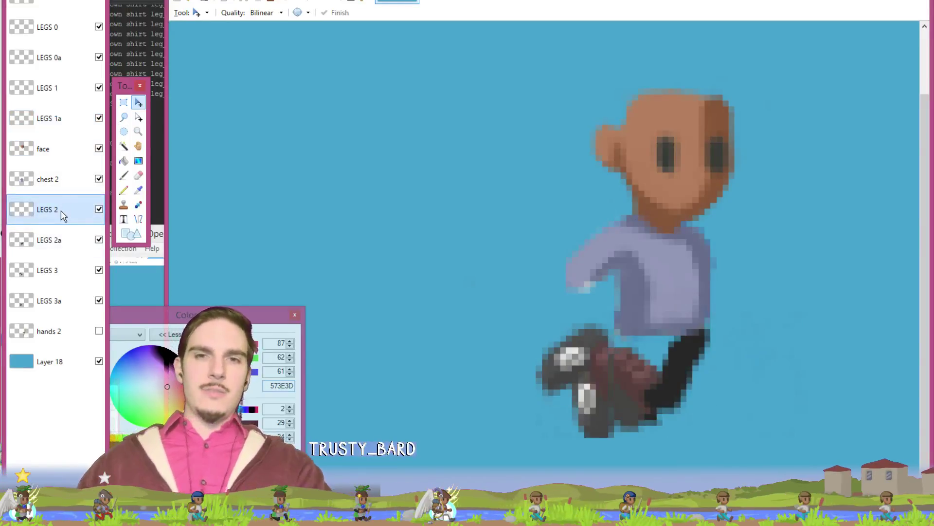
click(68, 248)
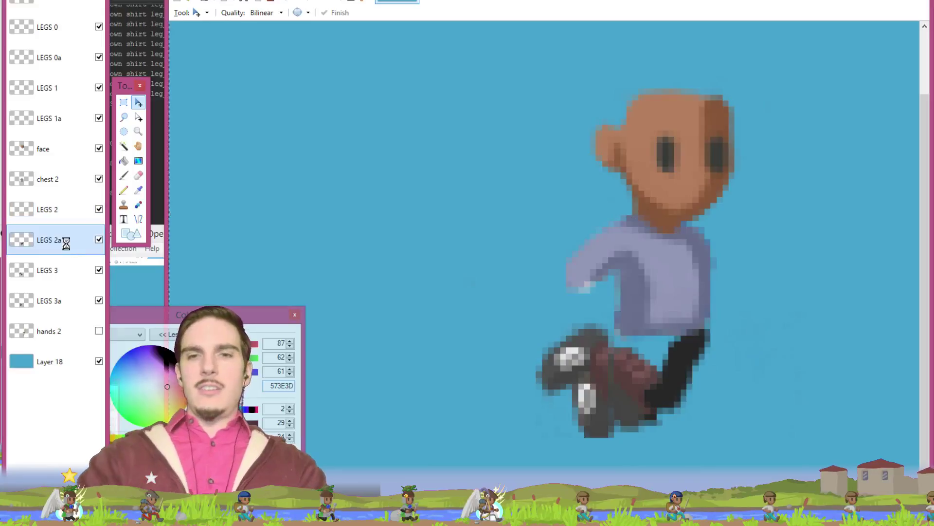
key(Delete)
click(41, 263)
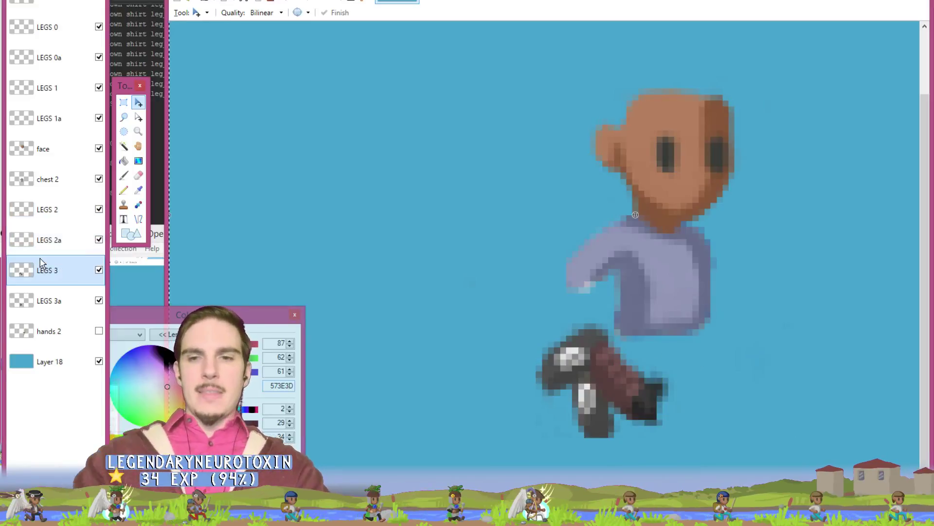
key(Delete)
click(51, 302)
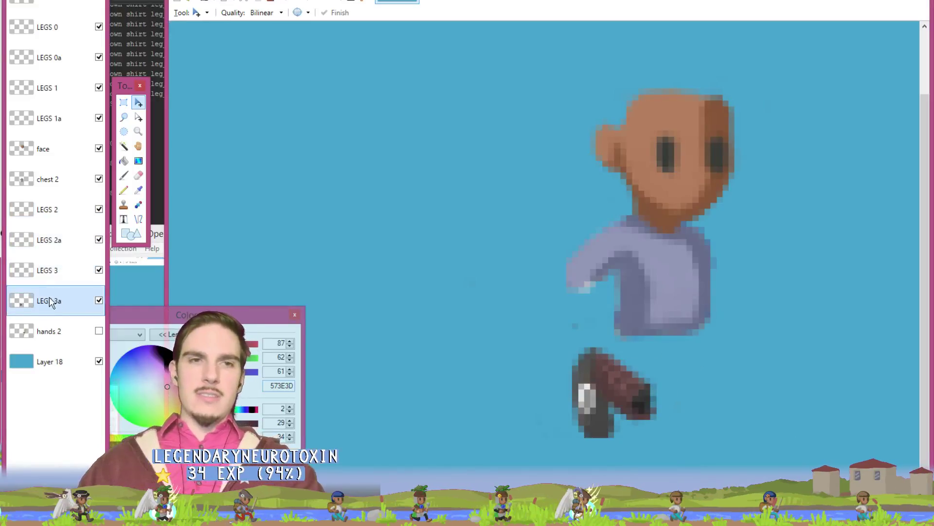
key(Delete)
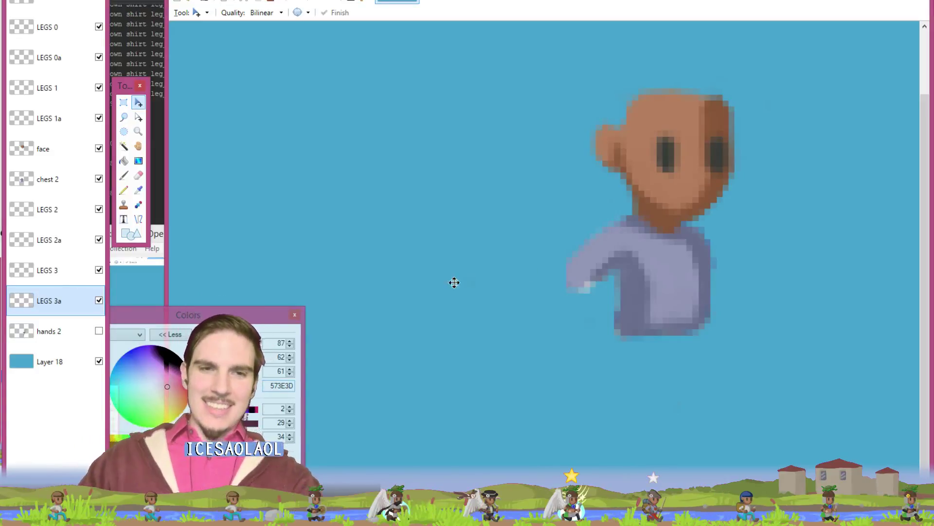
click(141, 258)
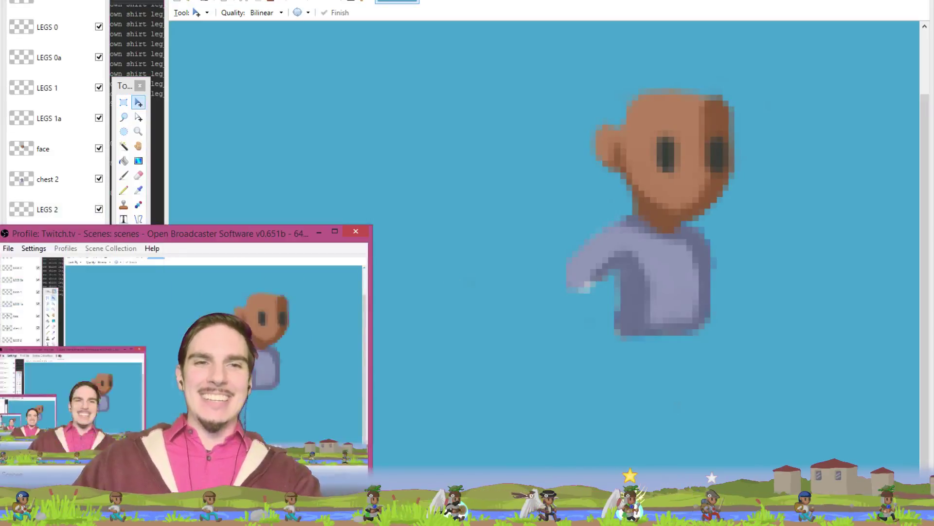
click(569, 125)
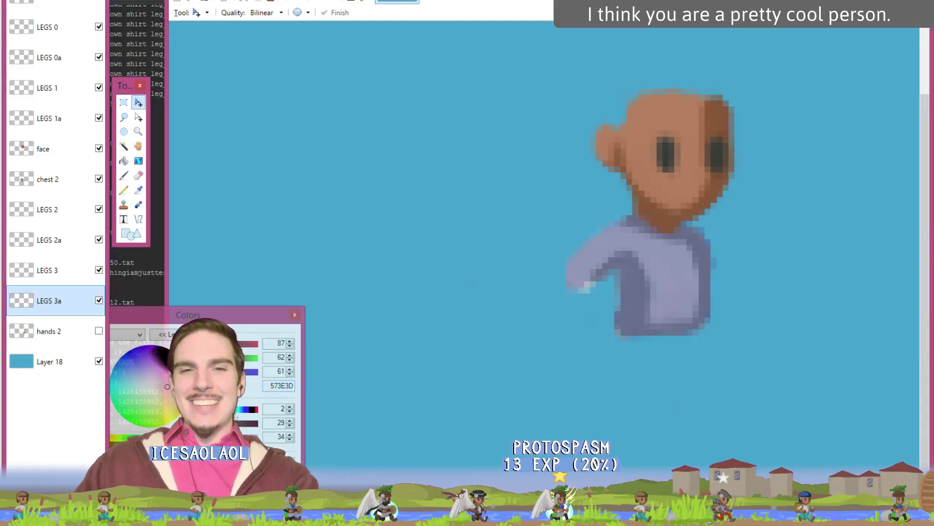
scroll(494, 404, right, 3)
drag(551, 439, 558, 439)
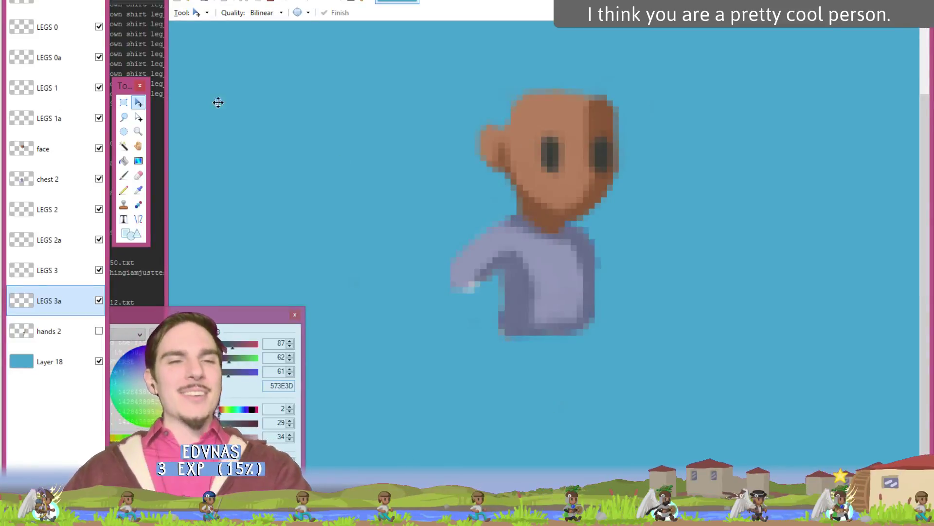
Step: Bring up the dialog for opening images and go to the legs equipment folder
click(192, 3)
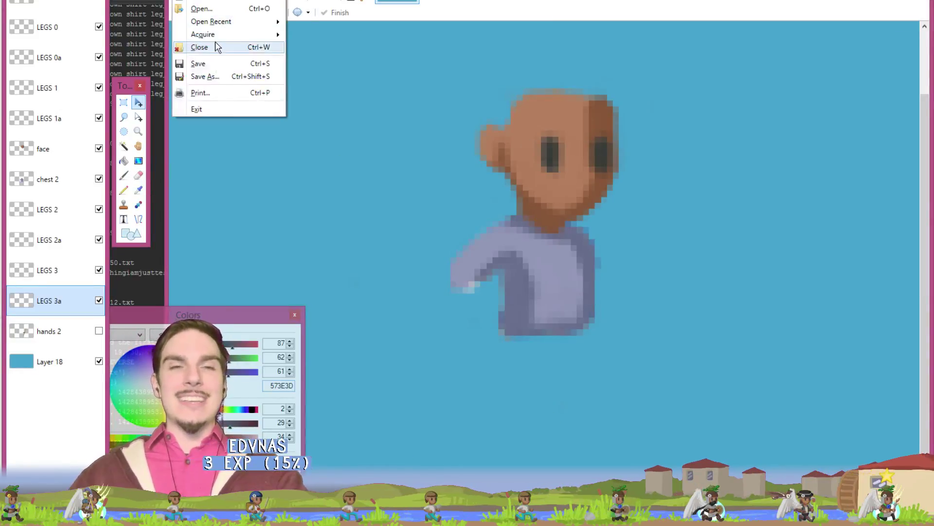
click(217, 9)
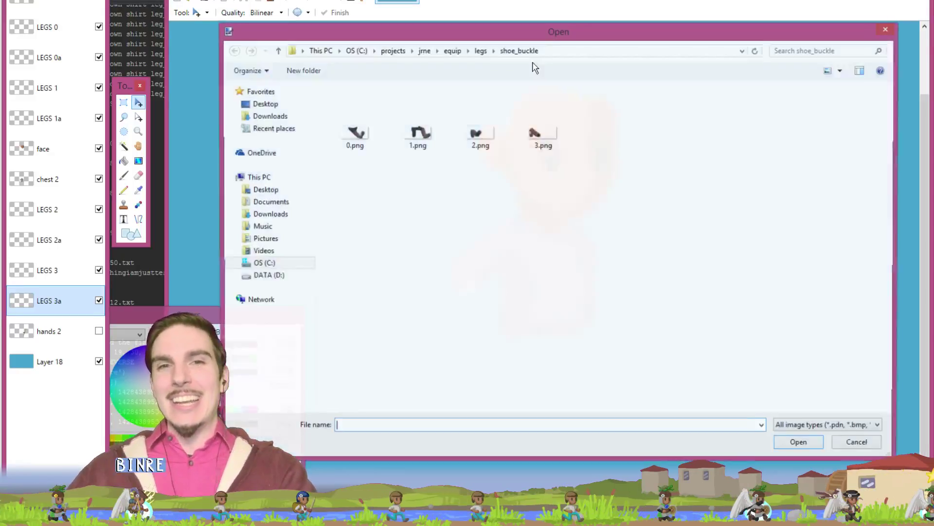
click(481, 51)
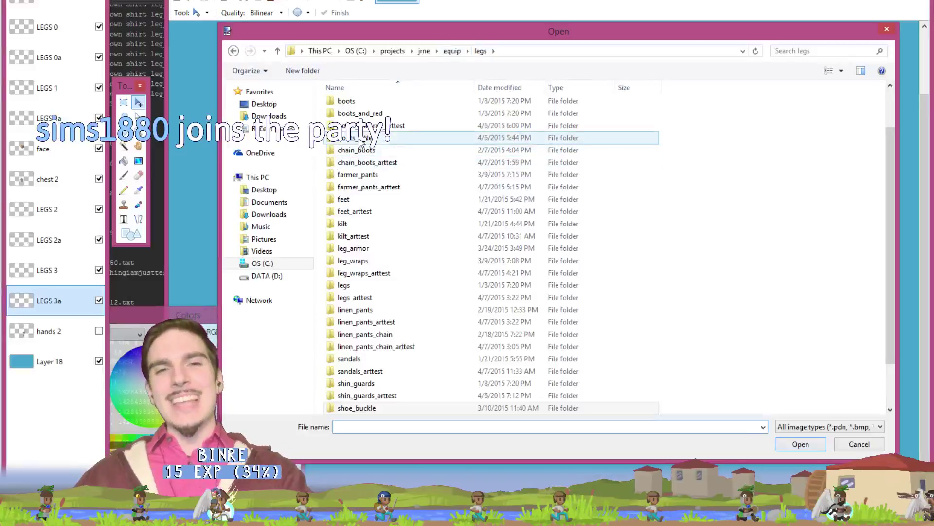
mouse_move(2, 117)
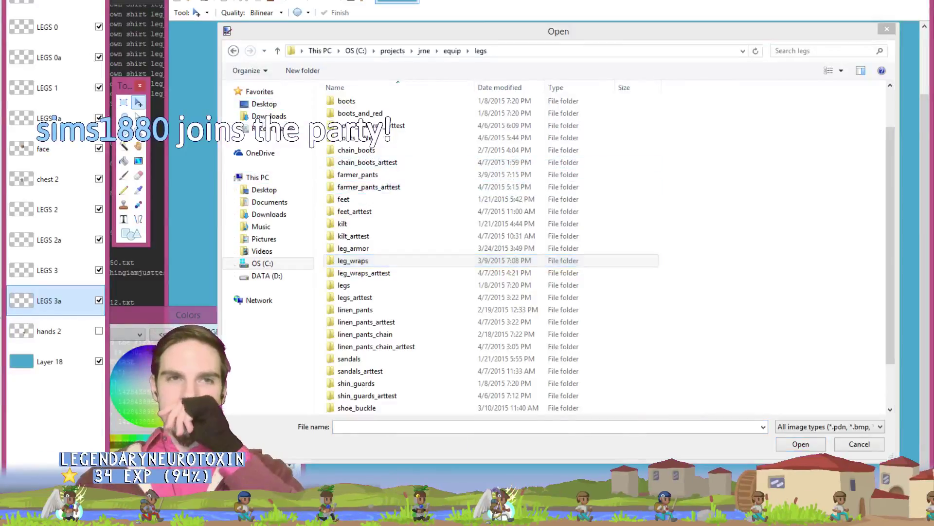
Step: Switch to File Explorer and examine the tall_boots images 0.png and 1.png enlarged in the image viewer
key(alt+Tab)
click(737, 50)
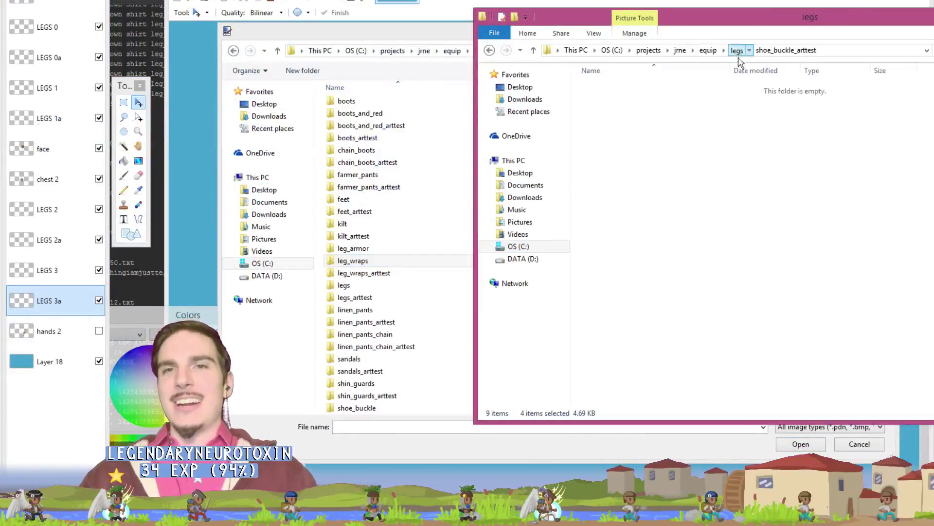
scroll(659, 363, down, 1)
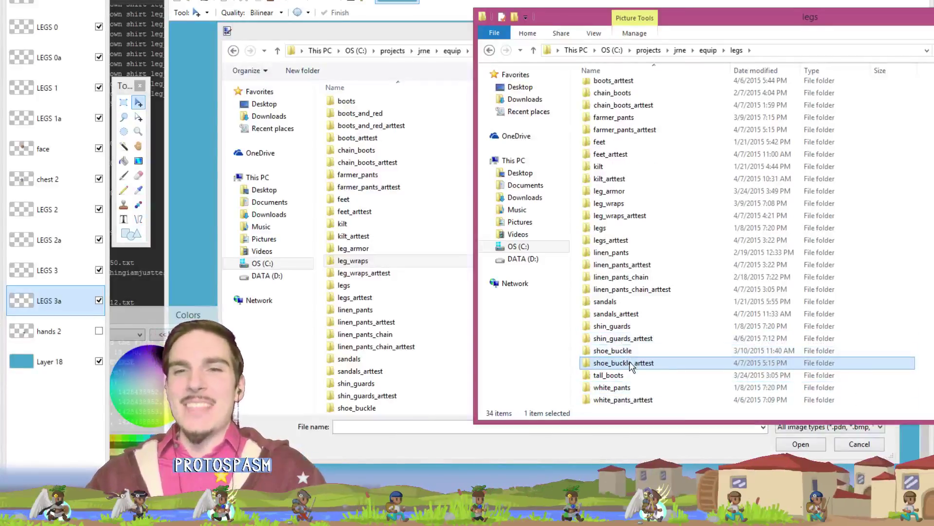
double_click(638, 375)
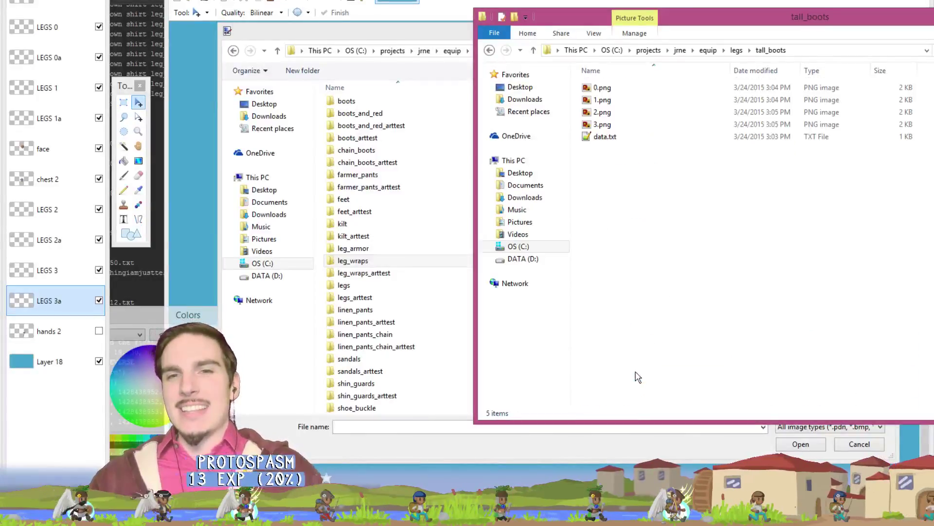
double_click(606, 89)
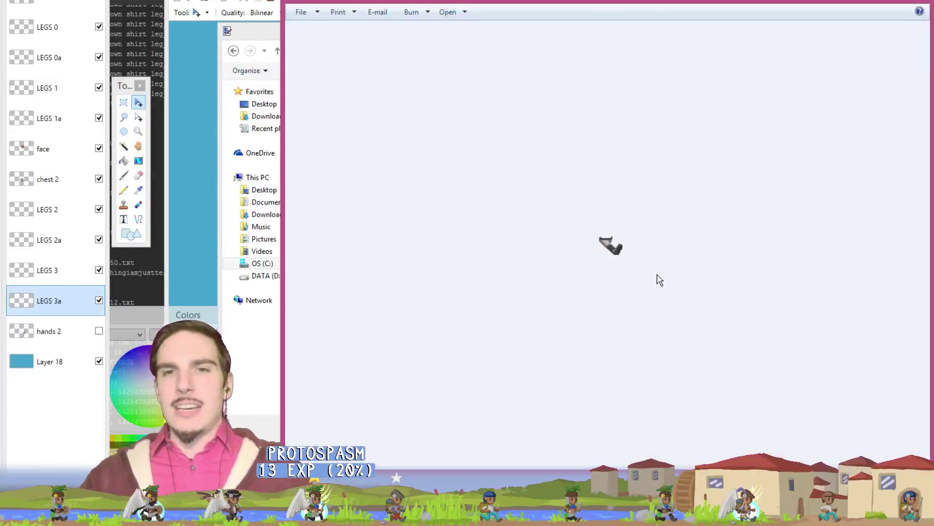
scroll(658, 273, up, 5)
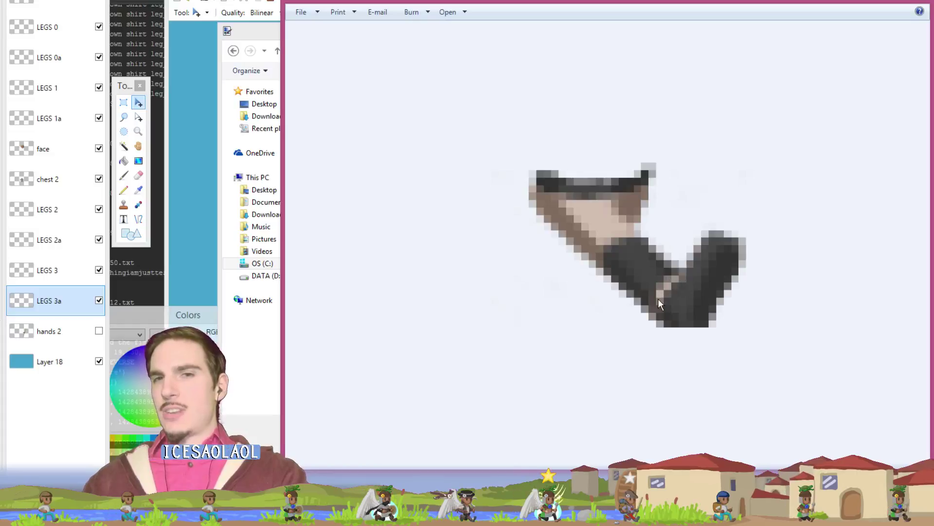
key(ctrl+alt+0)
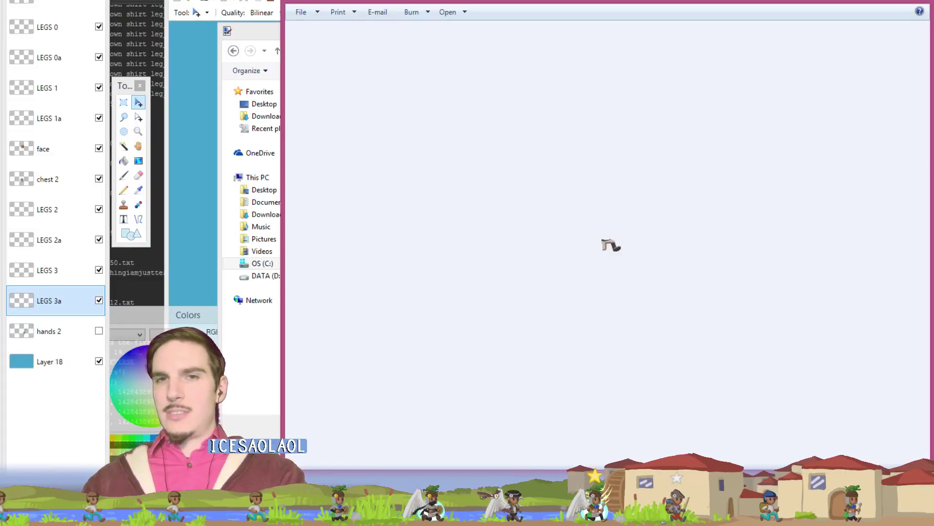
scroll(644, 316, up, 5)
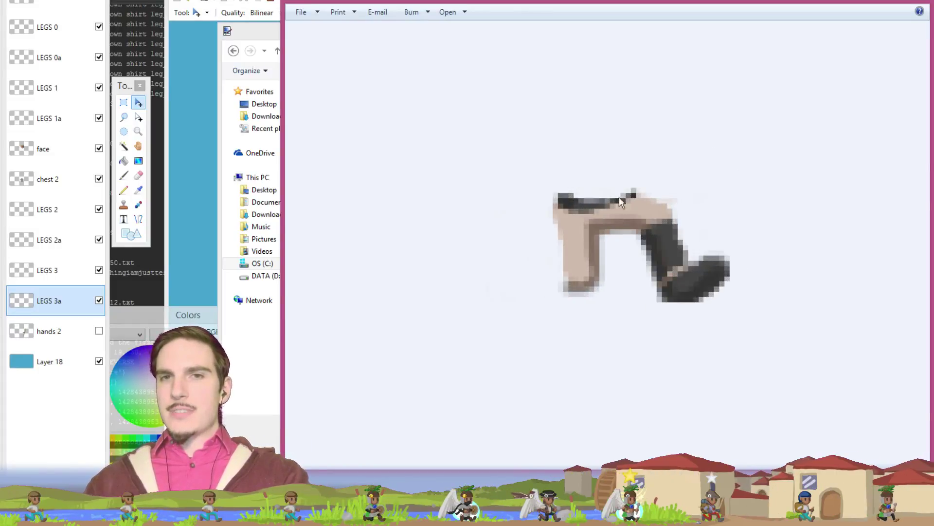
key(alt+F4)
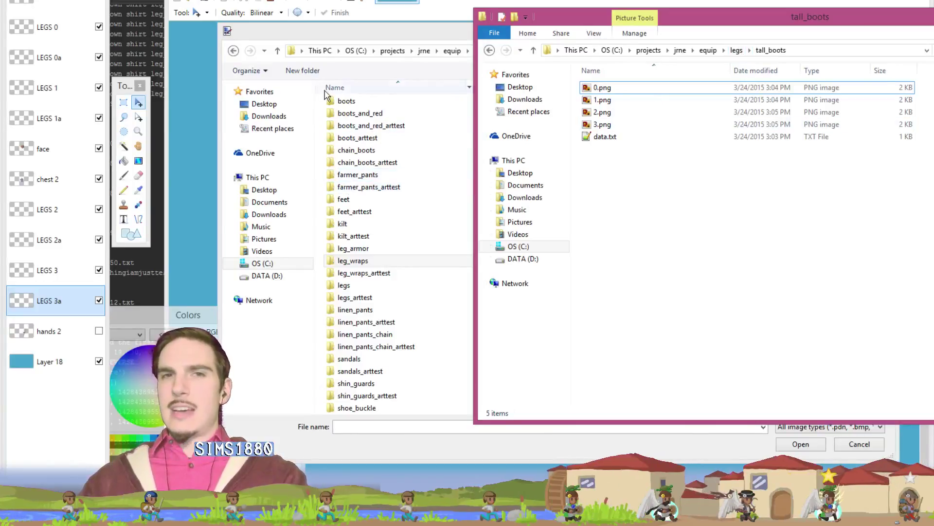
Step: Open all eight leg images from the white_pants_arttest folder, 0.png through 3a.png
click(386, 263)
scroll(428, 321, down, 1)
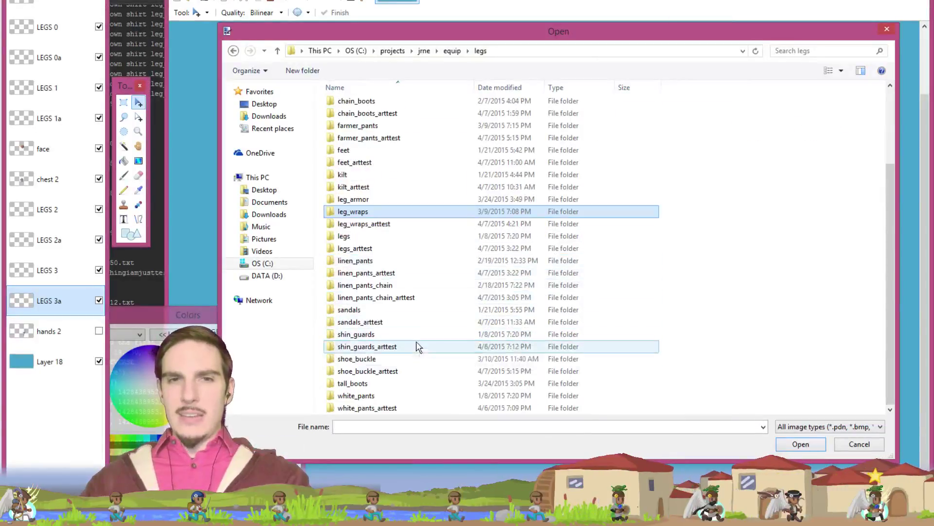
click(383, 410)
double_click(383, 410)
click(382, 129)
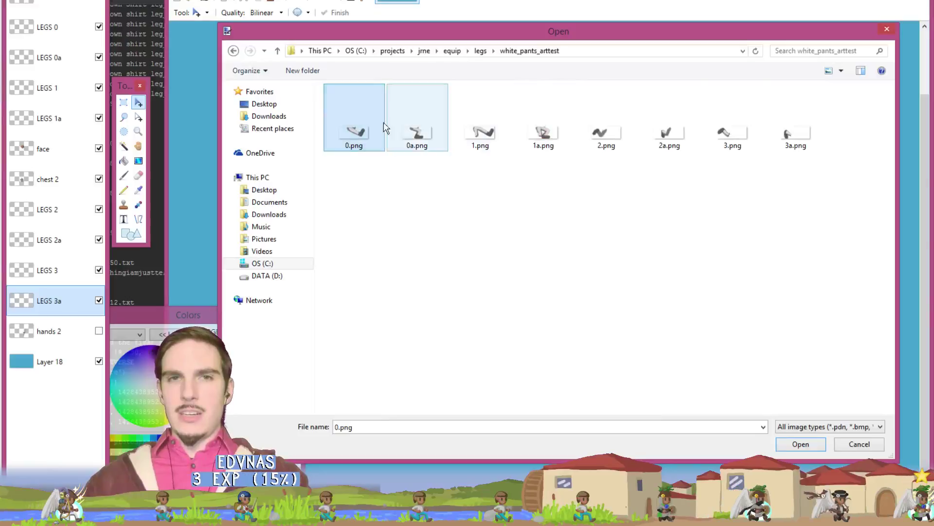
shift+click(798, 135)
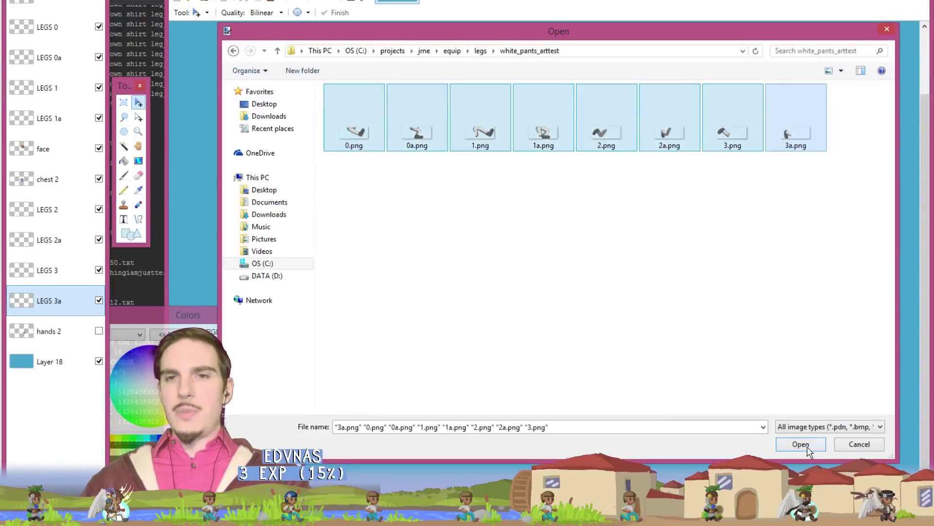
click(800, 443)
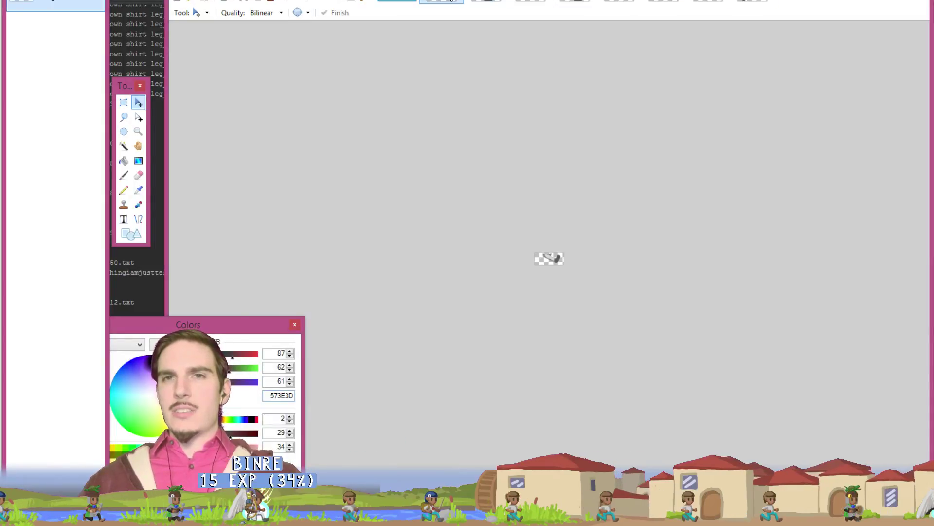
scroll(546, 175, up, 5)
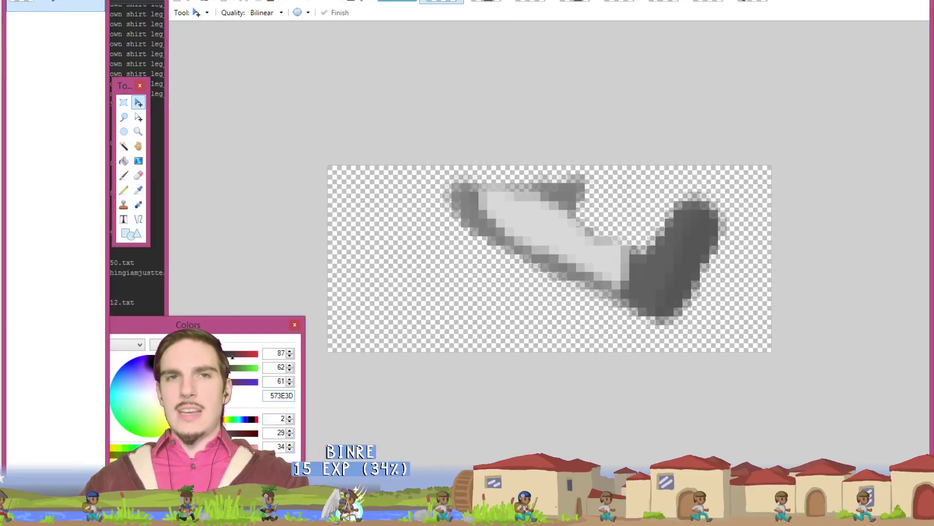
Step: Open the four tall_boots images, 0.png through 3.png, alongside the white pants images
click(166, 1)
click(200, 18)
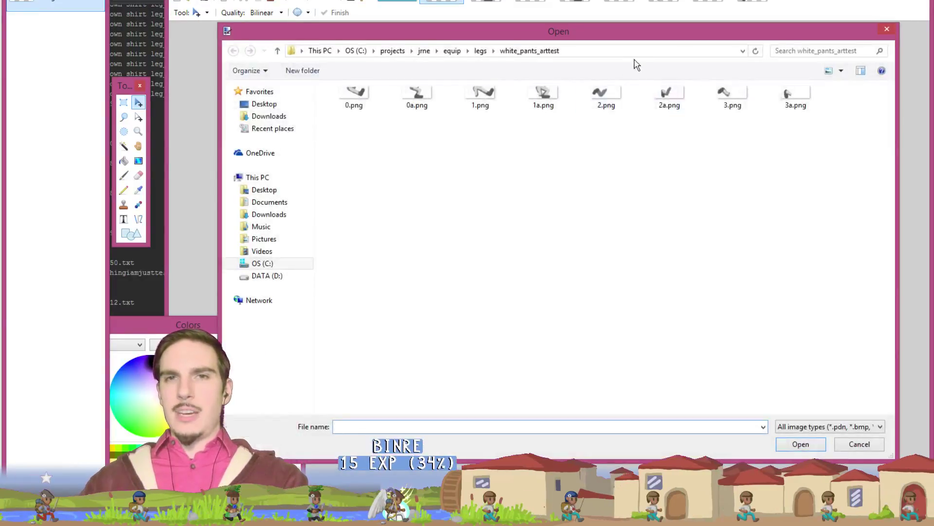
click(482, 51)
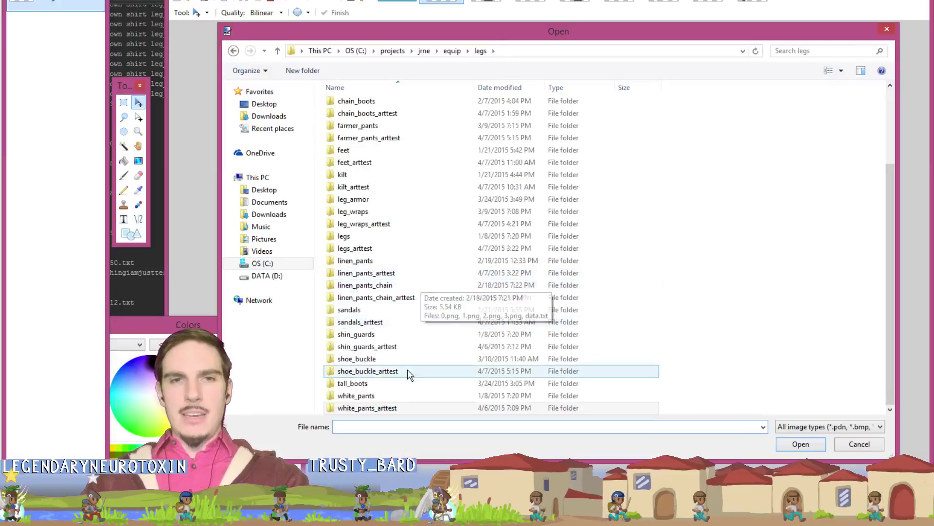
double_click(395, 385)
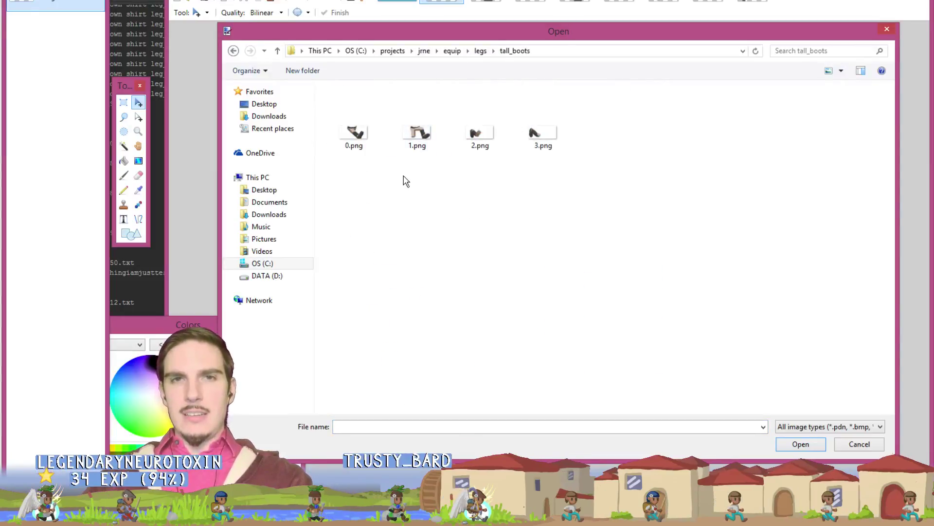
drag(403, 179, 346, 117)
click(815, 438)
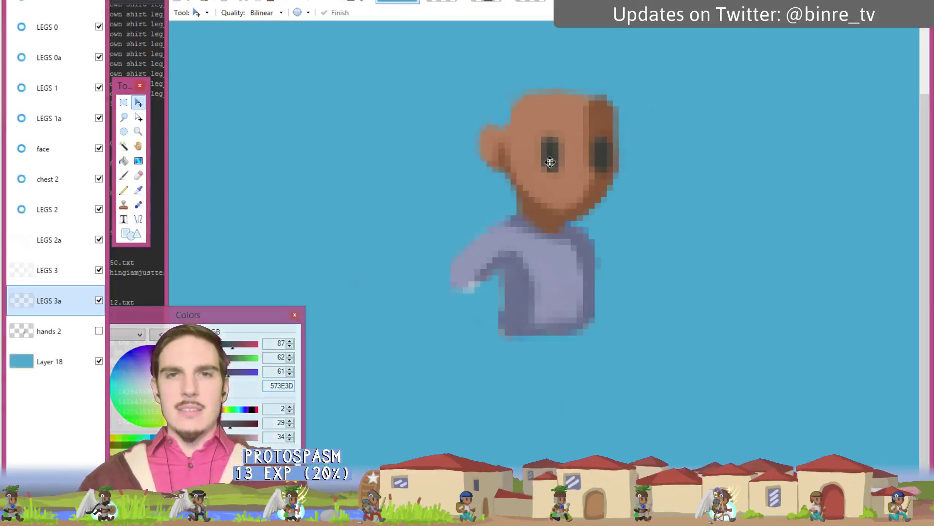
Step: Paste the white pants 0.png sprite into the LEGS 0 layer, align it under the chest, and check it against the hands
click(59, 30)
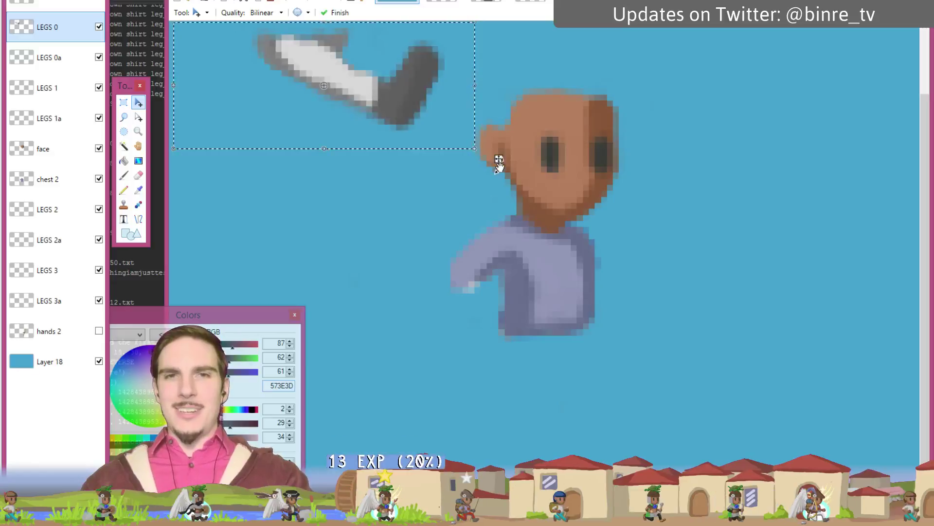
drag(496, 156, 783, 523)
drag(754, 483, 751, 458)
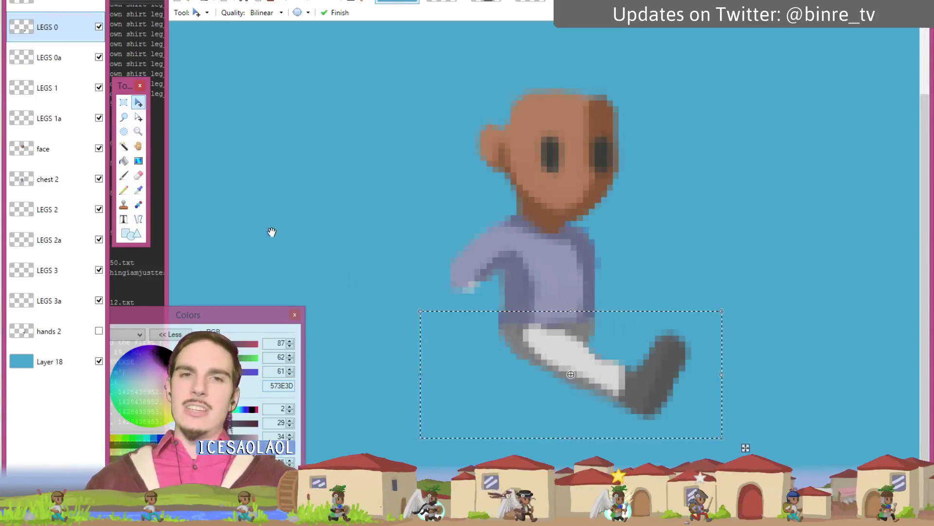
click(102, 2)
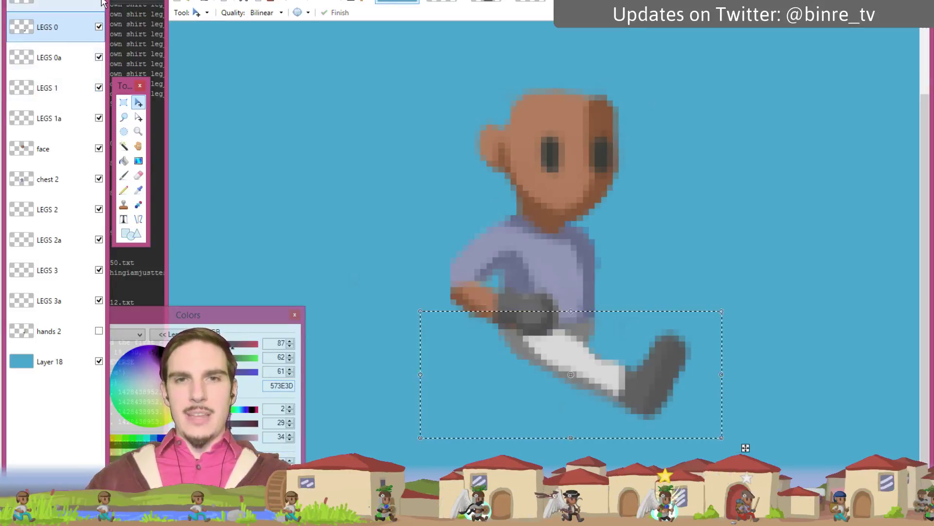
click(100, 2)
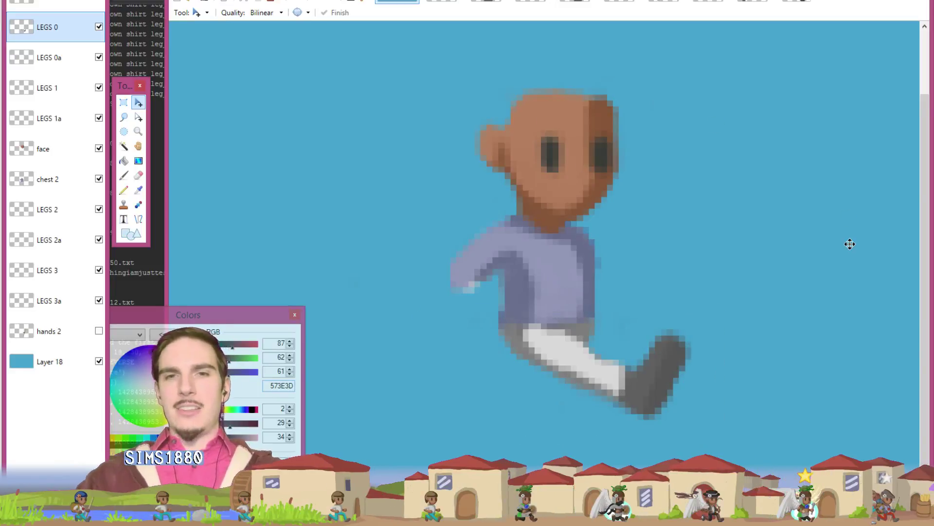
Step: Copy the white pants 0a.png sprite into the LEGS 0a layer and align it under the chest, matching the LEGS 0 placement
click(486, 2)
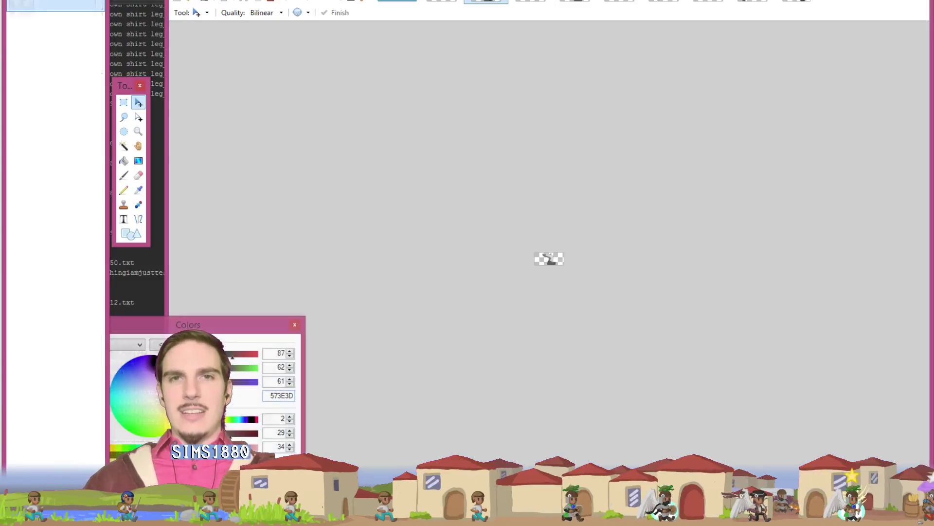
click(399, 2)
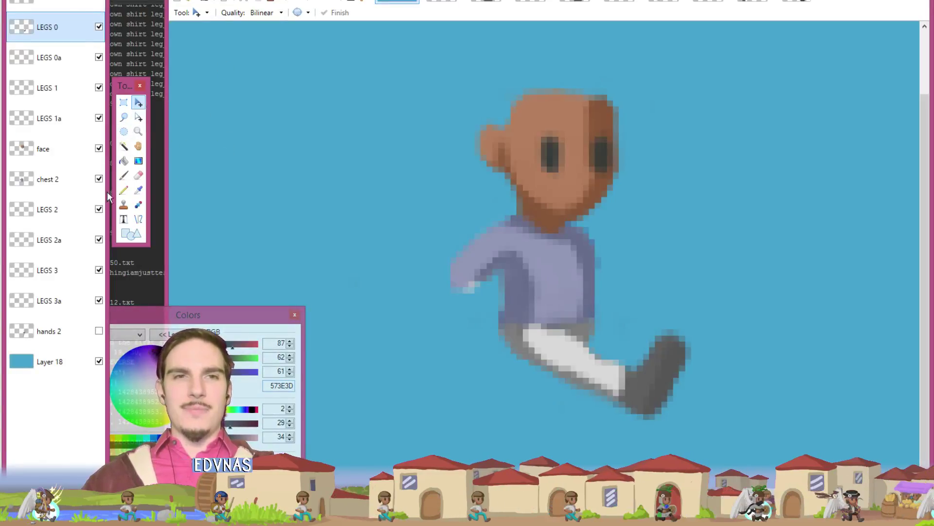
click(43, 50)
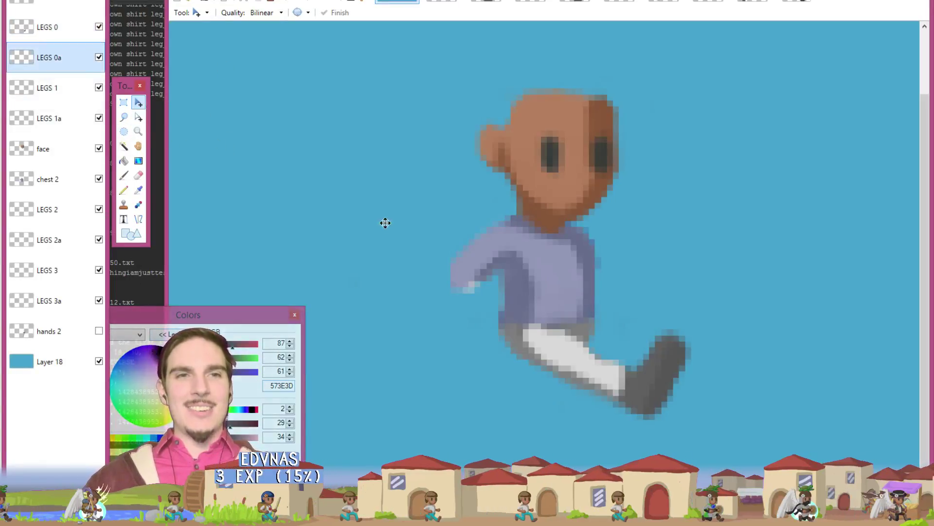
key(ctrl+v)
drag(497, 159, 745, 448)
key(Return)
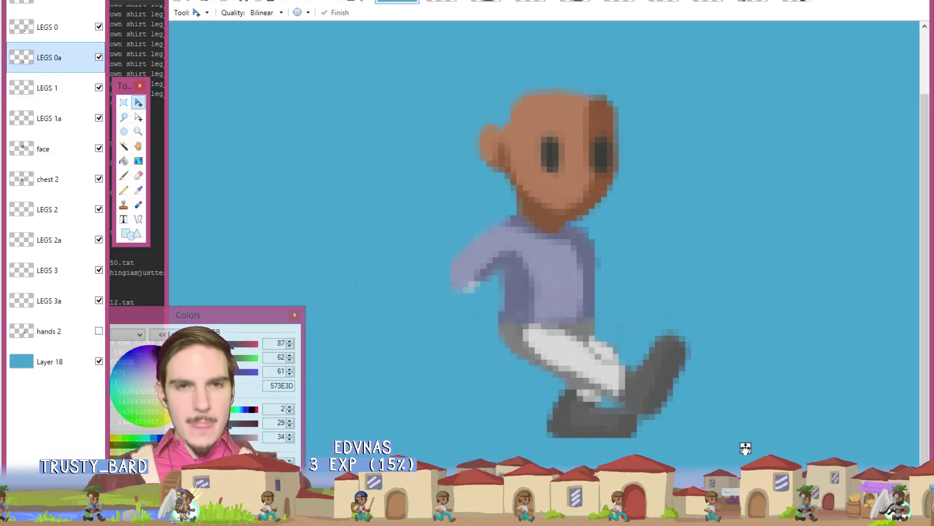
Step: Copy the white pants 1.png sprite into the LEGS 1 layer and align it under the chest at the same position
click(518, 2)
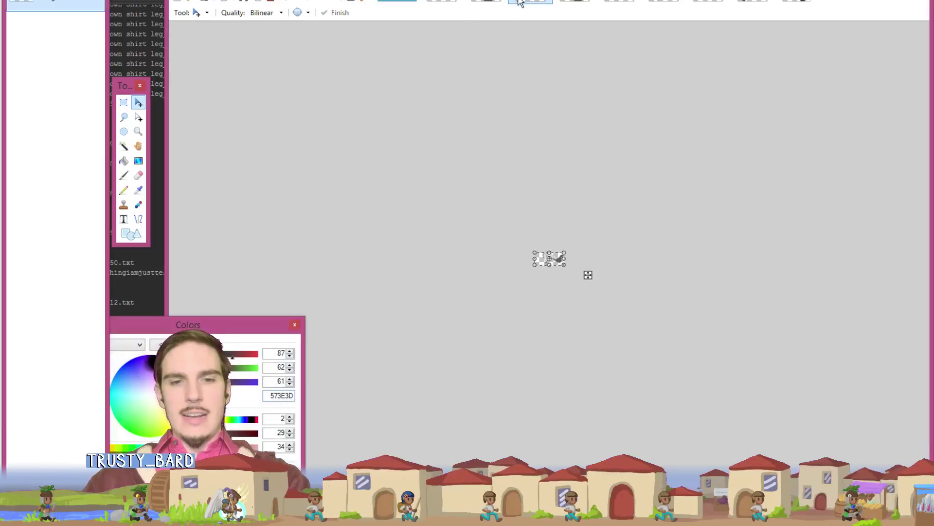
click(398, 2)
key(ctrl+v)
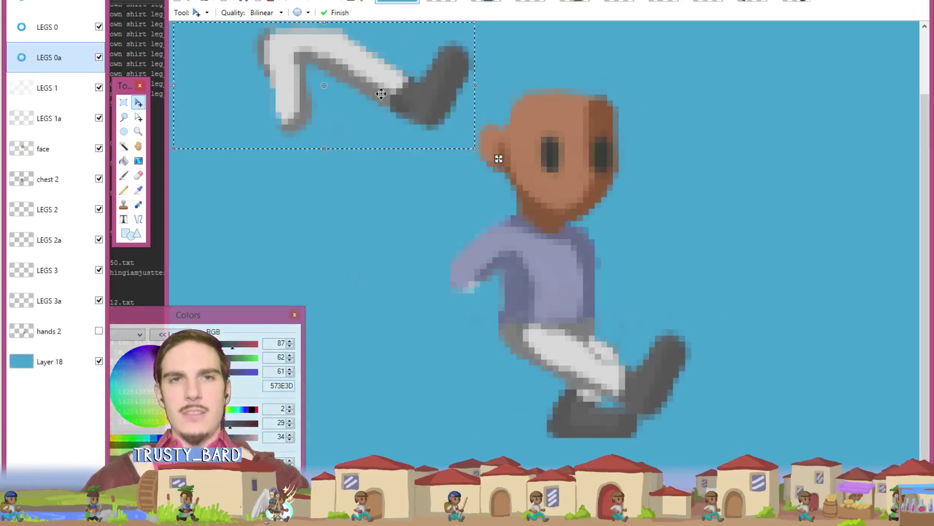
key(ctrl+z)
click(80, 96)
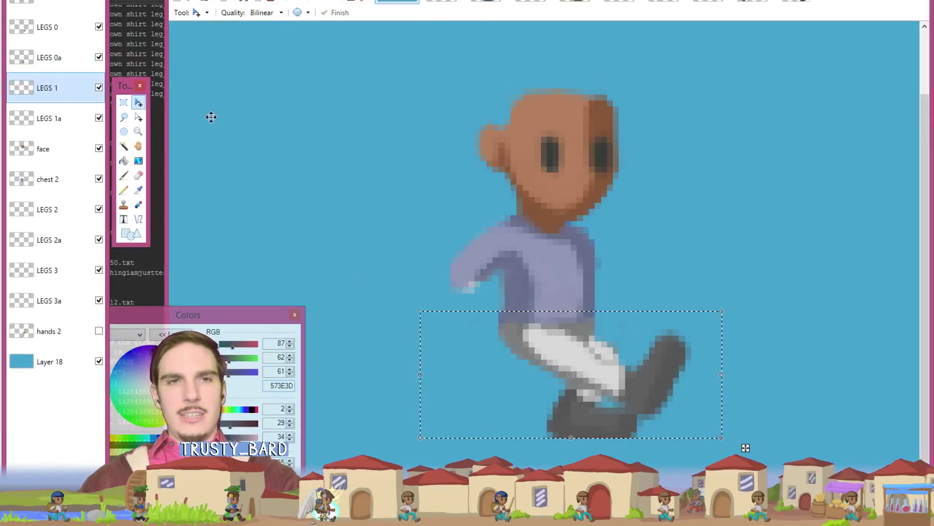
key(ctrl+v)
drag(496, 156, 745, 450)
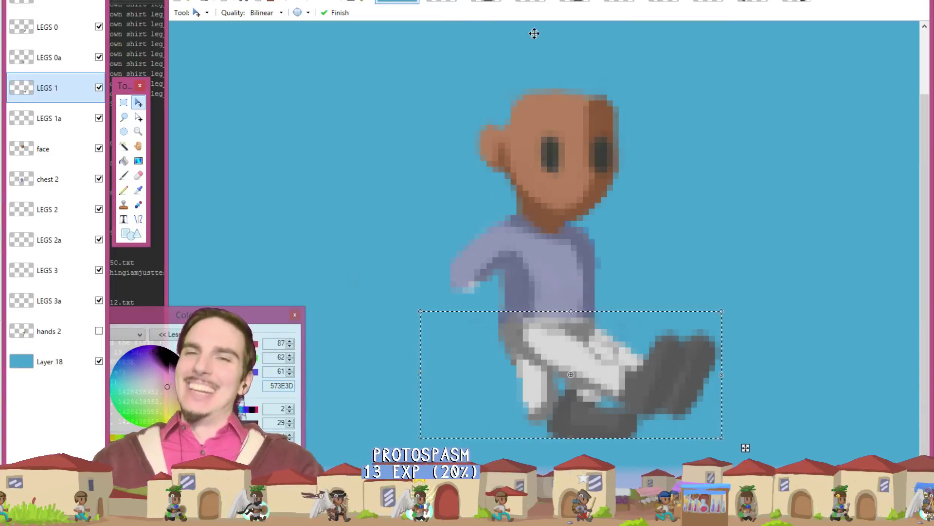
Step: Copy the matching white pants sprite into the LEGS 1a layer and align it under the chest at the same position
click(569, 3)
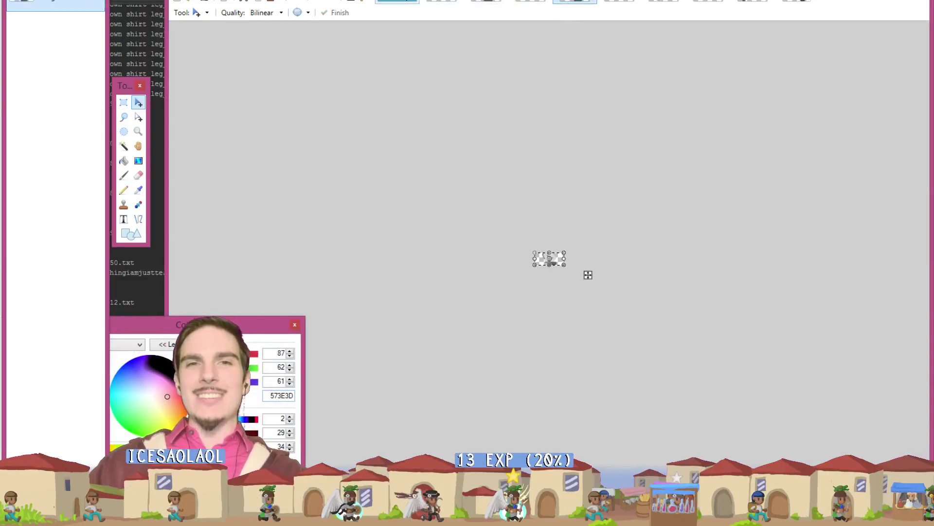
click(397, 2)
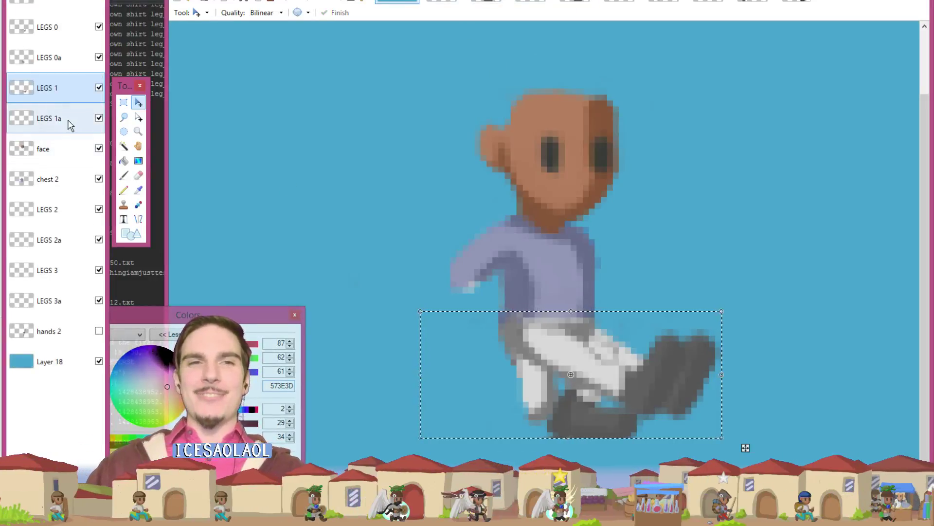
click(69, 122)
key(ctrl+v)
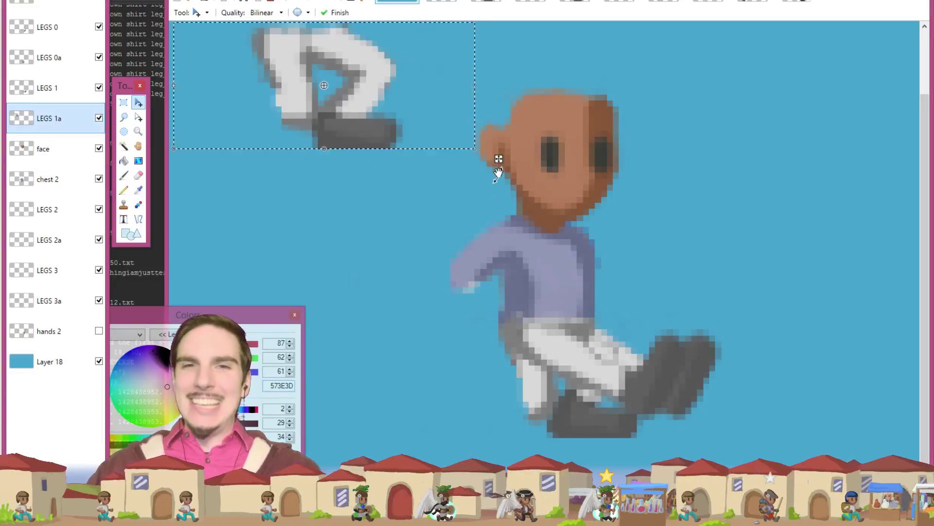
drag(658, 280, 706, 329)
key(Return)
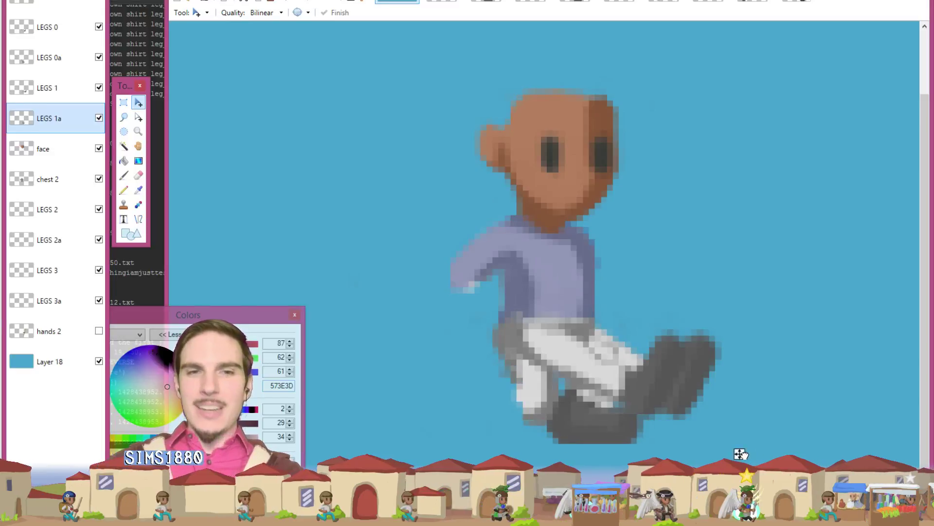
drag(751, 448, 752, 446)
key(ctrl+d)
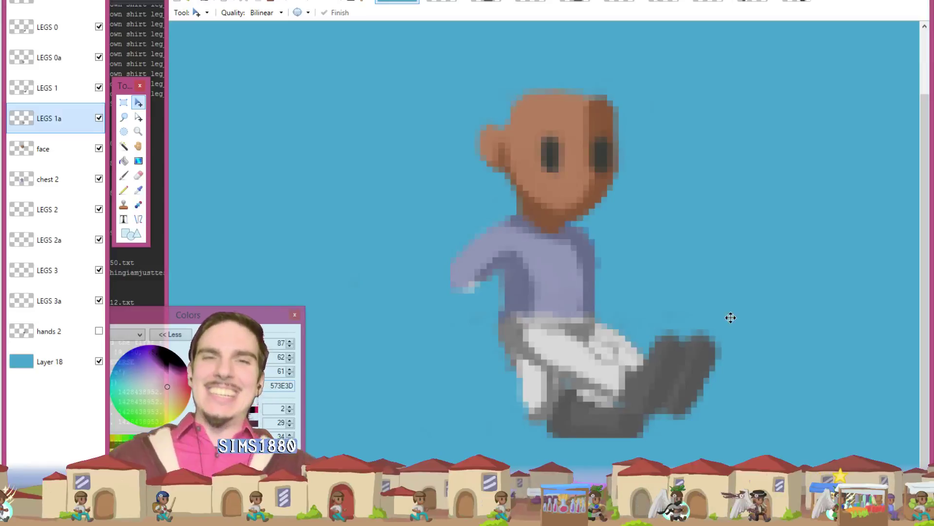
click(603, 2)
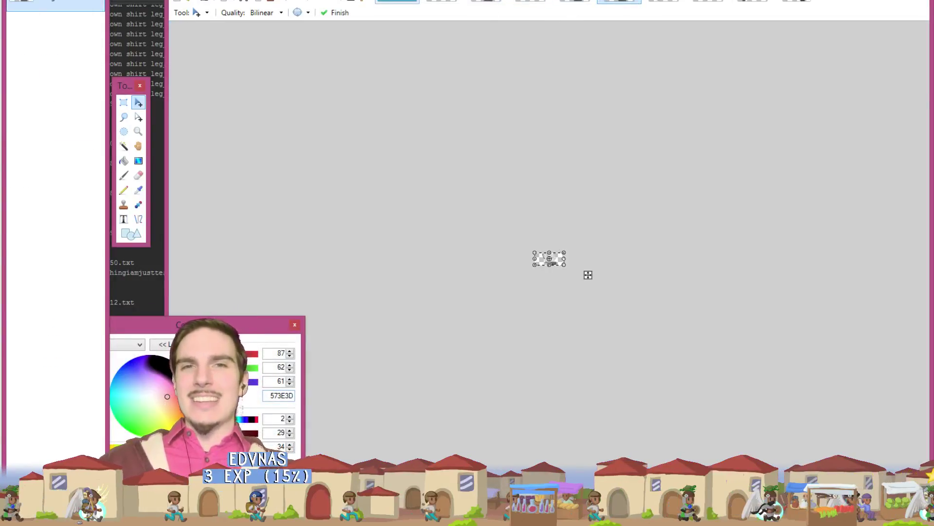
click(397, 2)
click(78, 210)
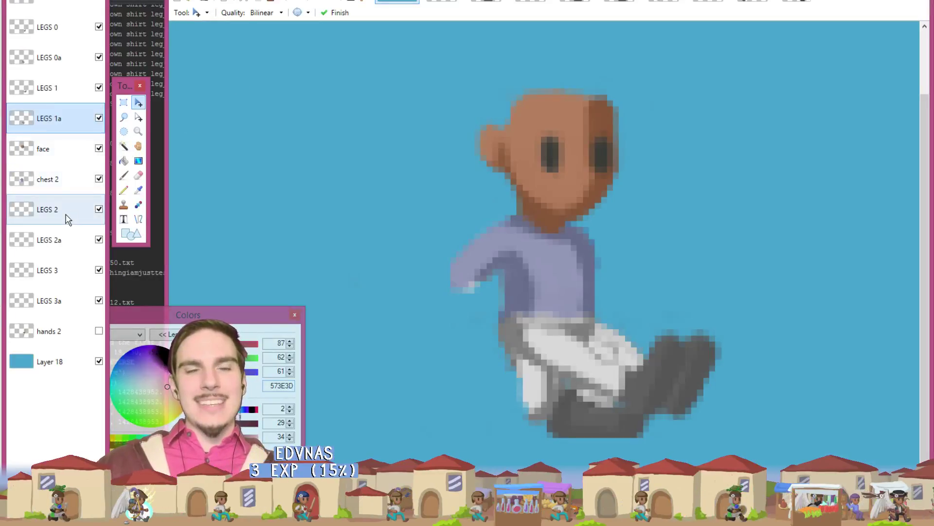
key(ctrl+v)
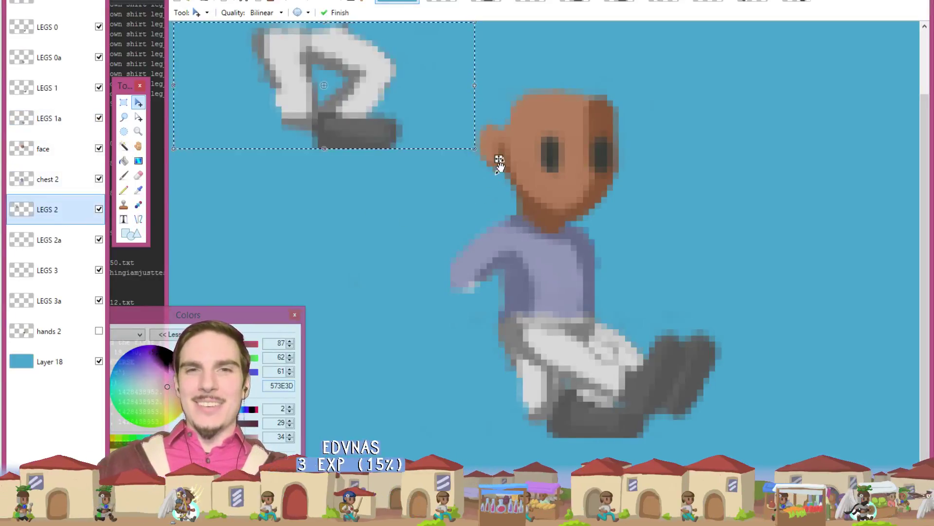
Step: Close the white pants leg images that have already been copied, including 2.png
click(619, 1)
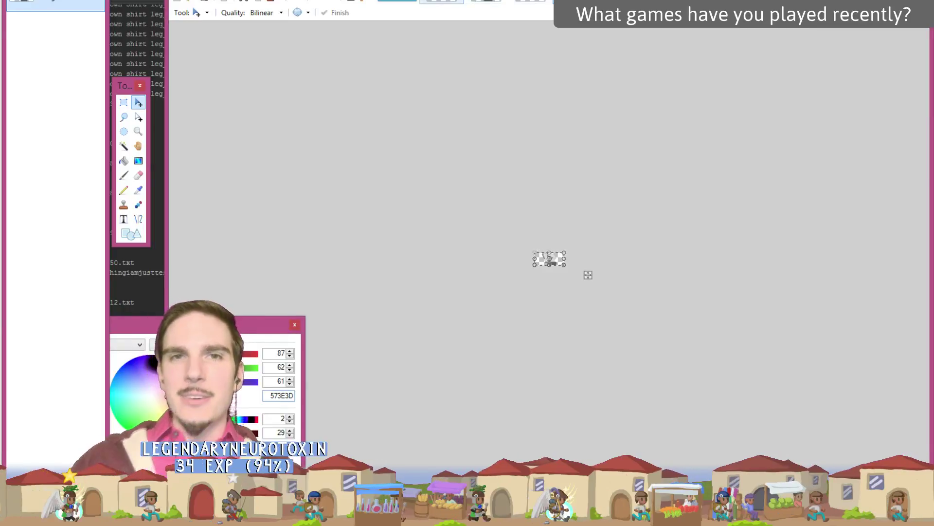
key(ctrl+b)
key(ctrl+0)
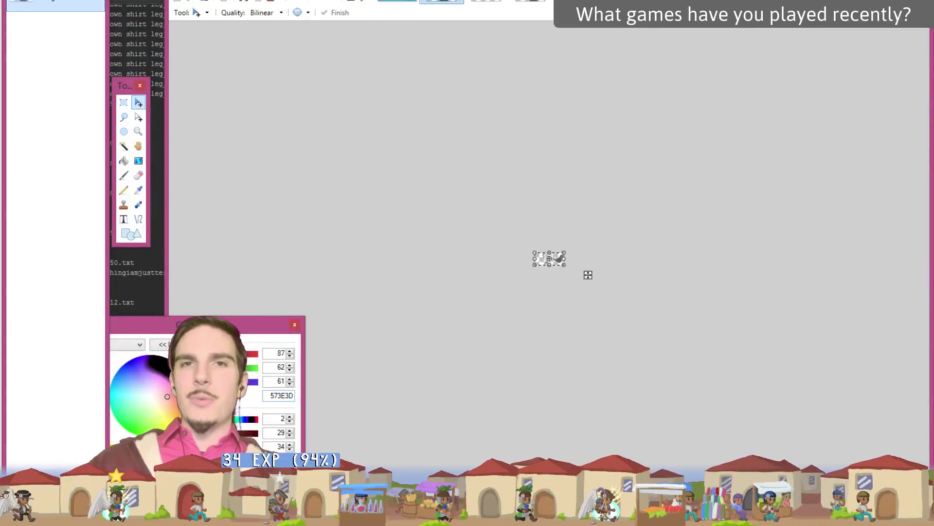
key(ctrl+w)
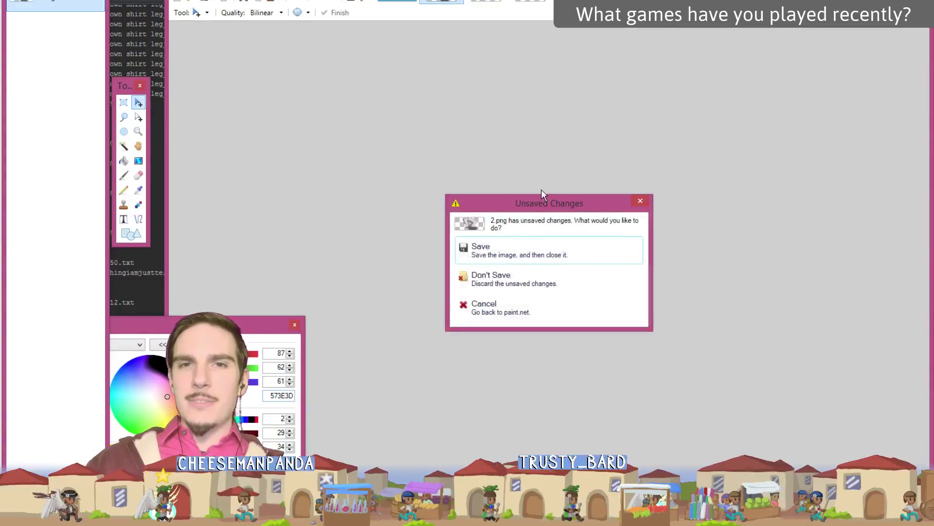
click(510, 310)
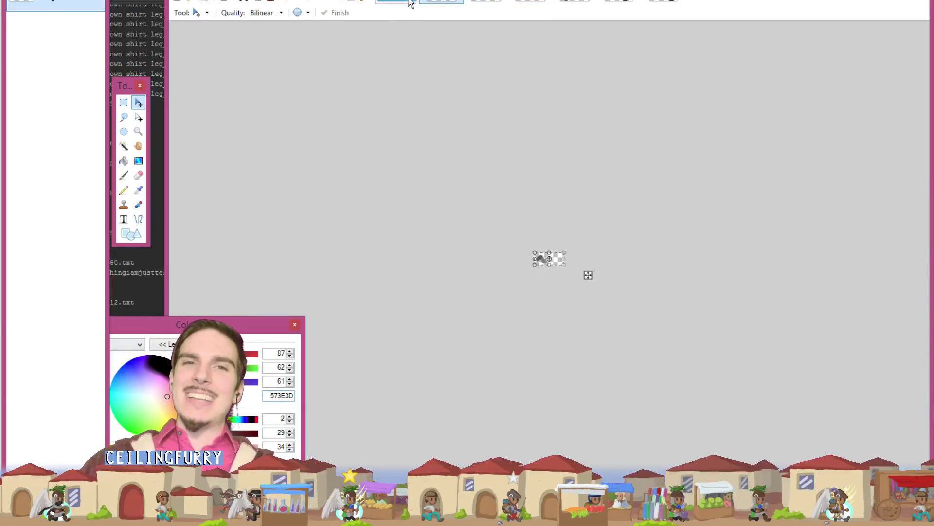
Step: Paste the correct white pants sprite into the LEGS 2 layer and align it under the chest like the other legs
key(ctrl+shift+Tab)
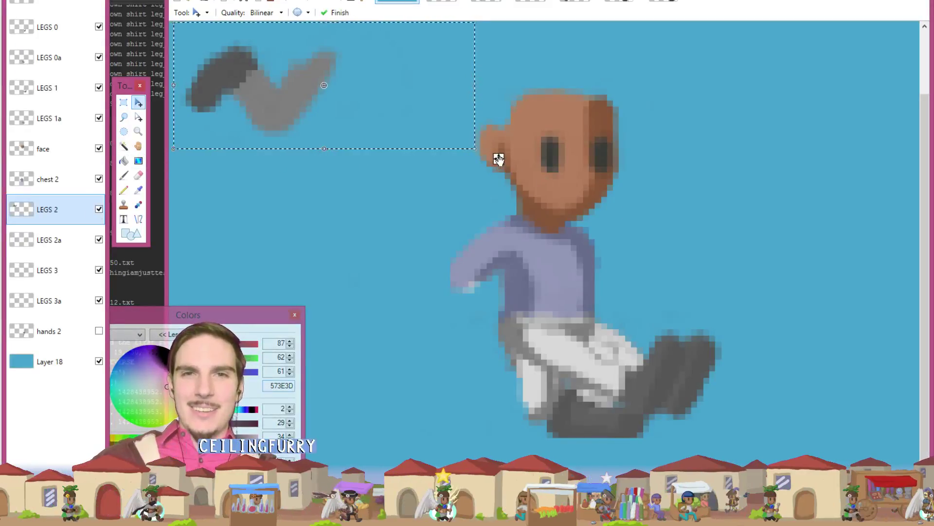
drag(501, 156, 612, 339)
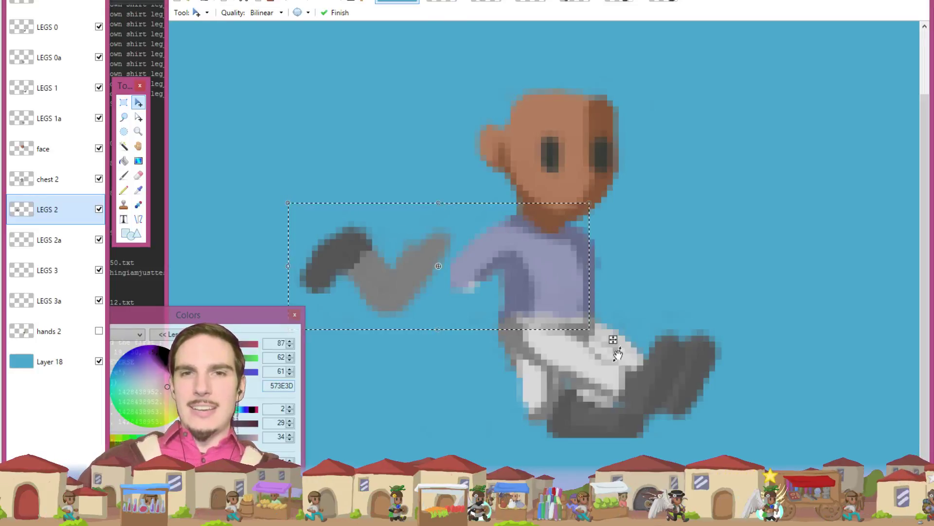
drag(612, 340, 747, 452)
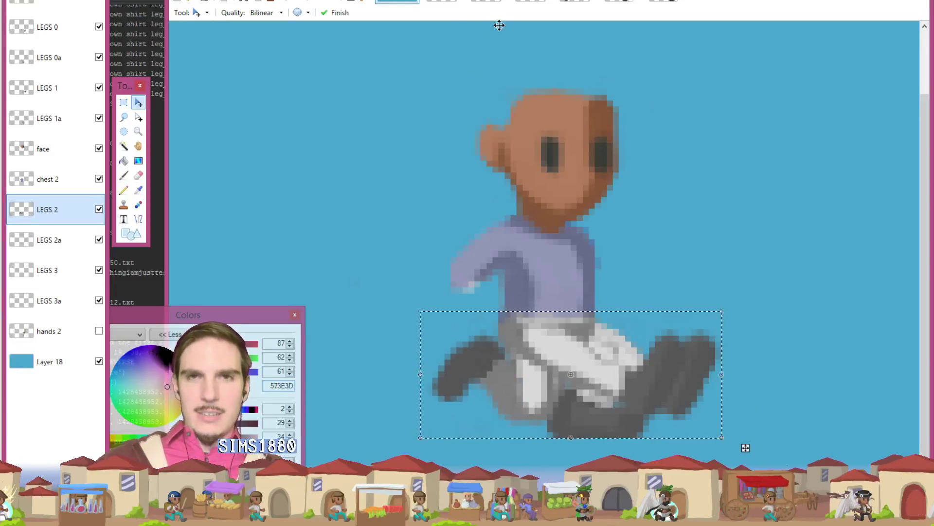
Step: Close the copied leg image, then copy the following white pants sprite into the LEGS 2a layer and align it under the chest
key(ctrl+w)
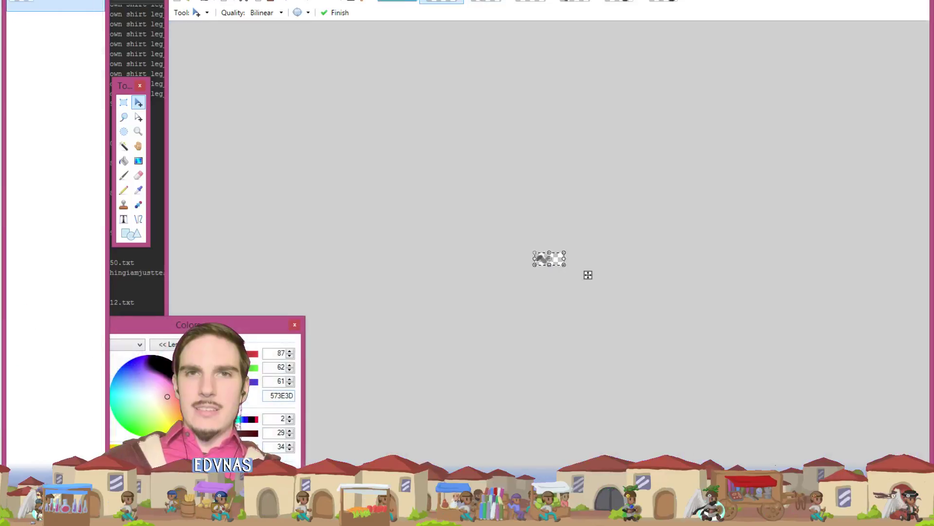
click(520, 289)
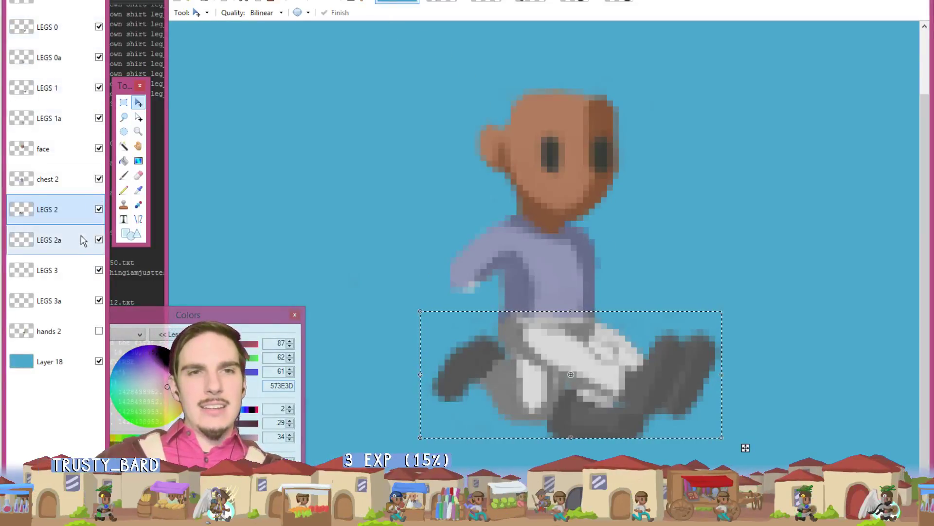
click(49, 240)
key(ctrl+v)
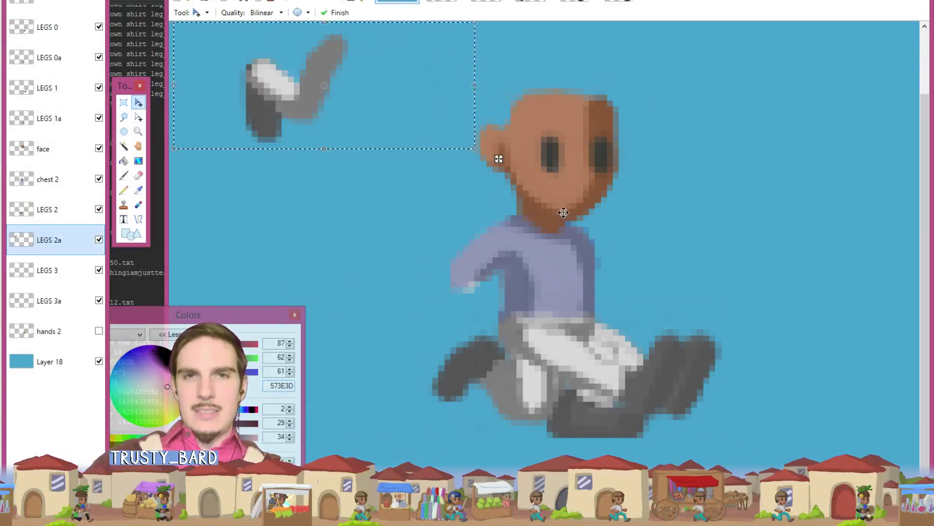
drag(501, 162, 774, 427)
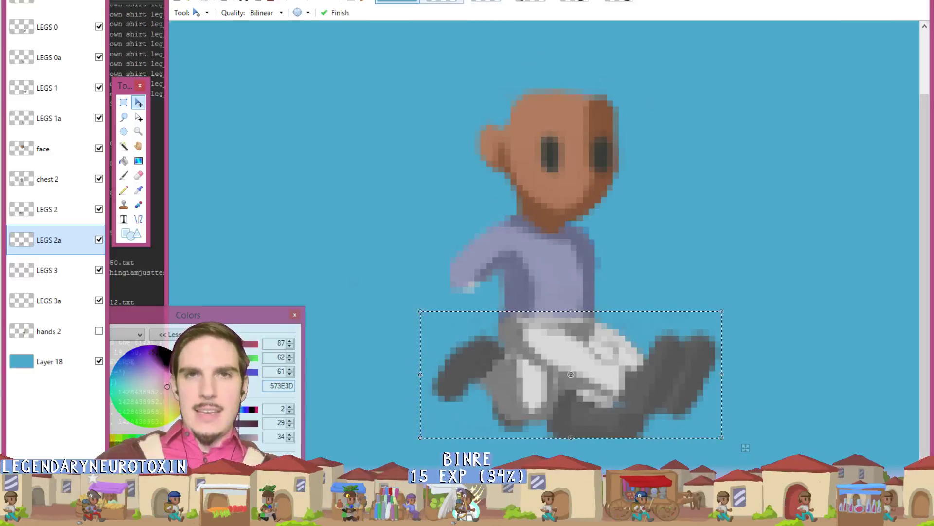
Step: Copy the next white pants sprite into the LEGS 3 layer and align it with the placement of the other leg sprites
key(ctrl+Tab)
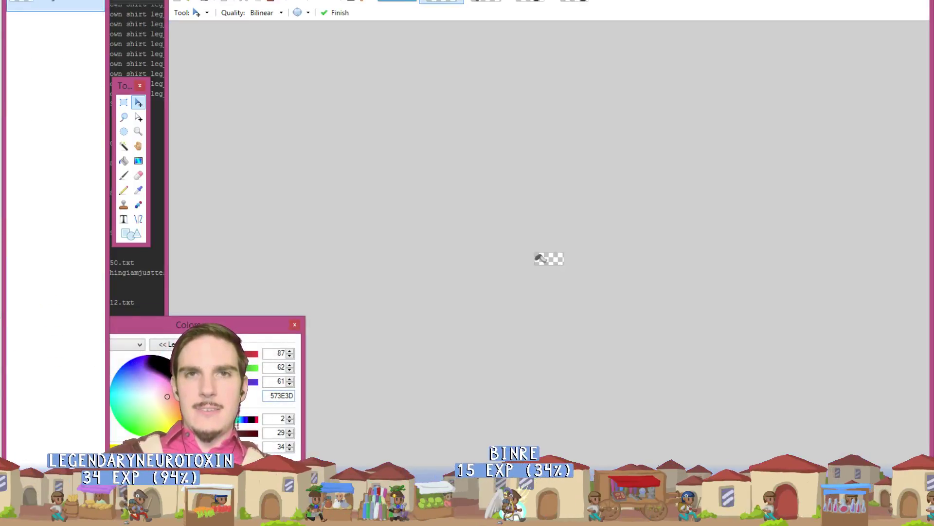
key(ctrl+shift+Tab)
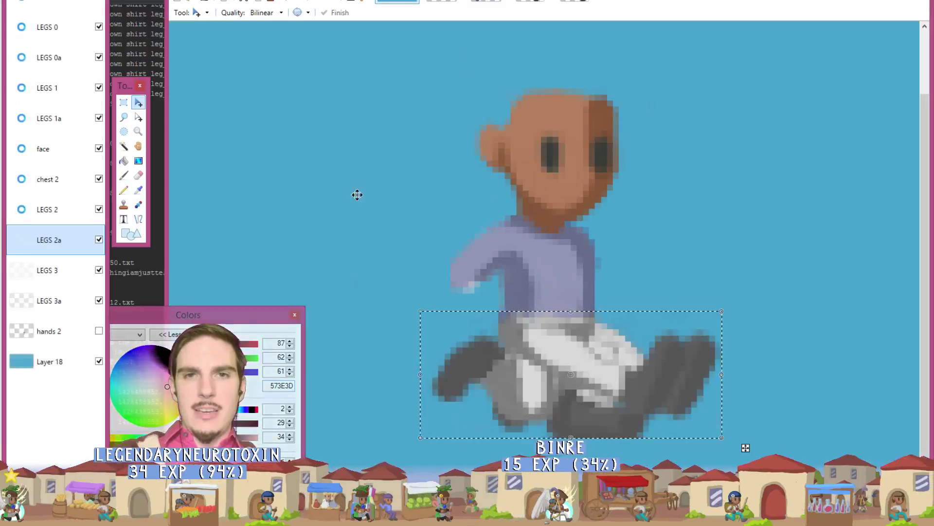
click(61, 284)
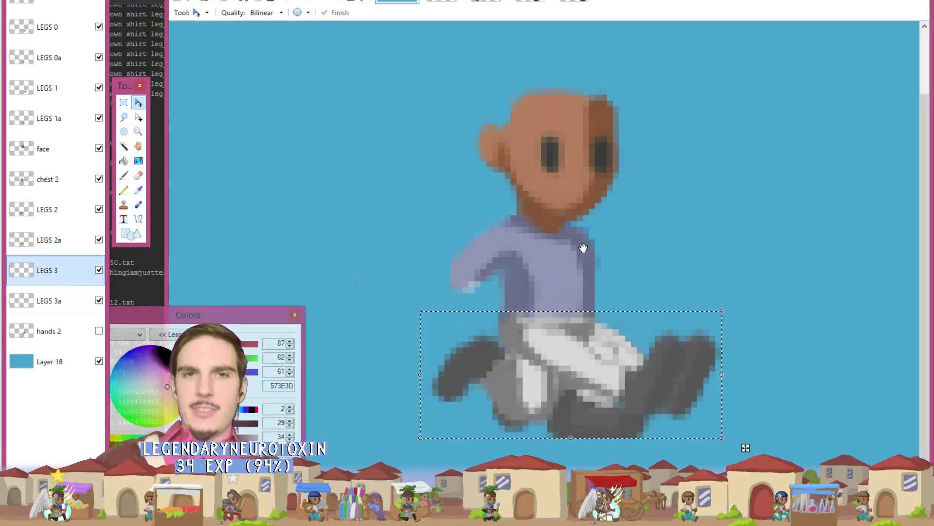
drag(664, 393, 418, 104)
key(Delete)
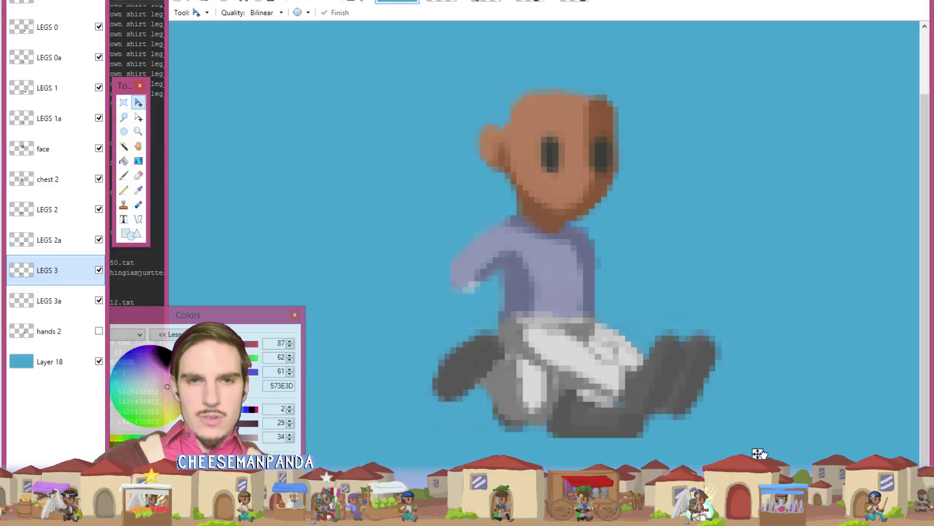
drag(763, 457, 749, 428)
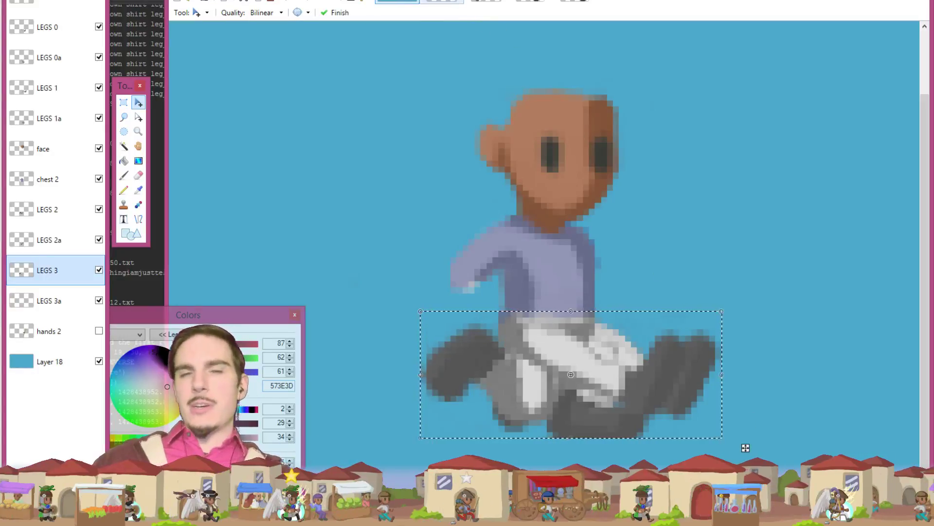
Step: Copy the last white pants sprite into the LEGS 3a layer and align it under the chest like the other leg sprites
click(441, 1)
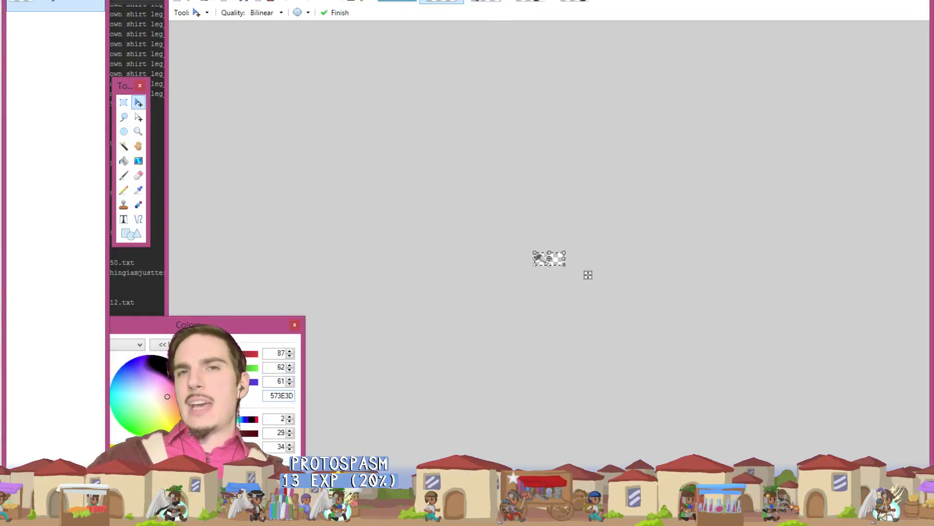
click(442, 1)
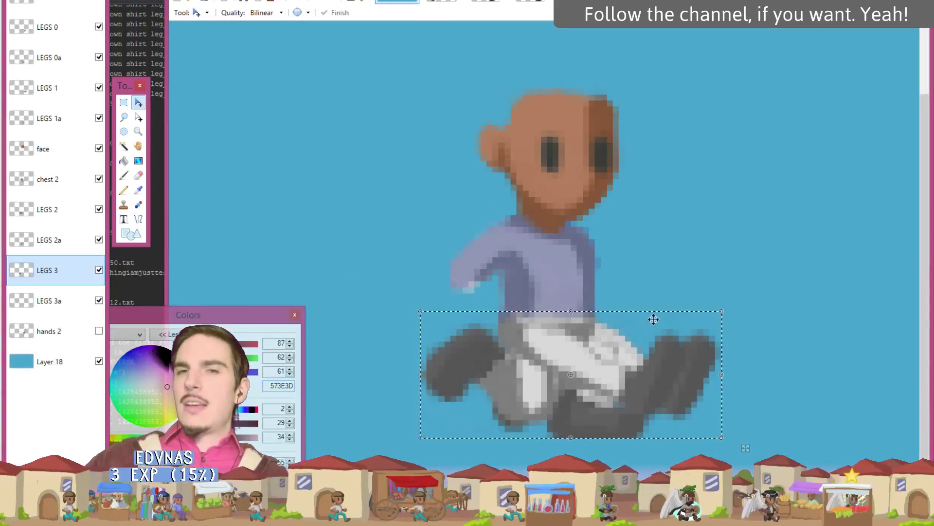
click(502, 2)
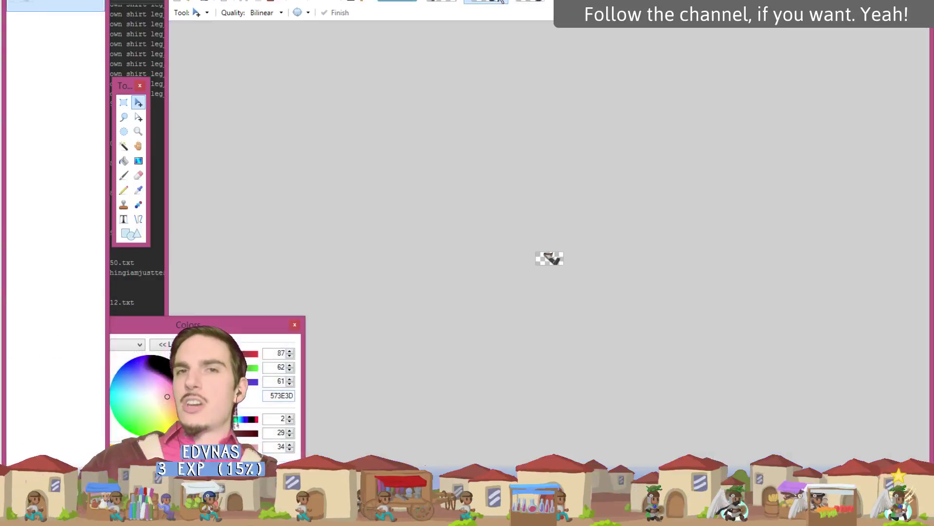
click(440, 2)
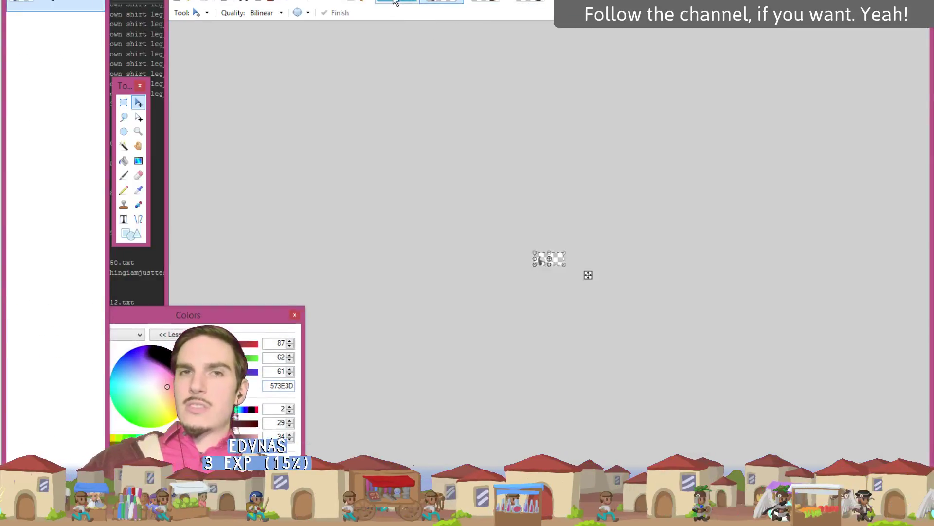
click(397, 1)
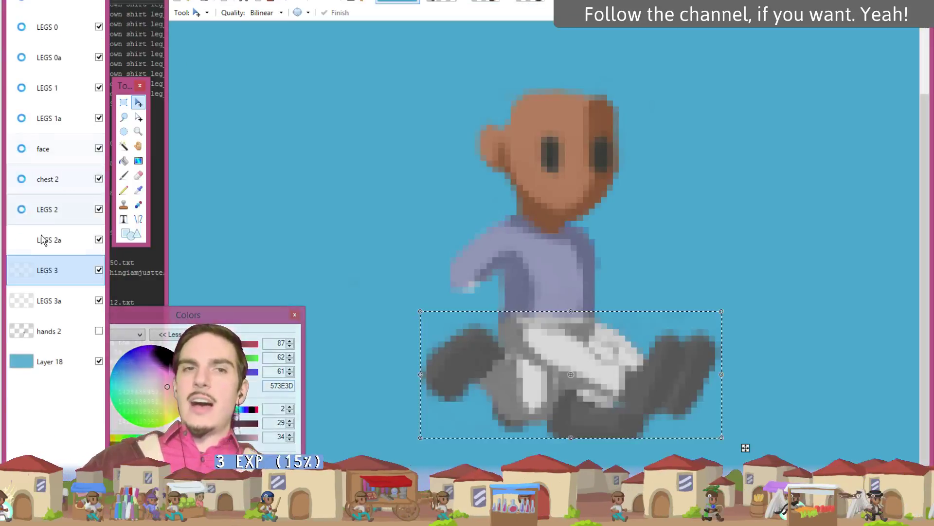
click(56, 303)
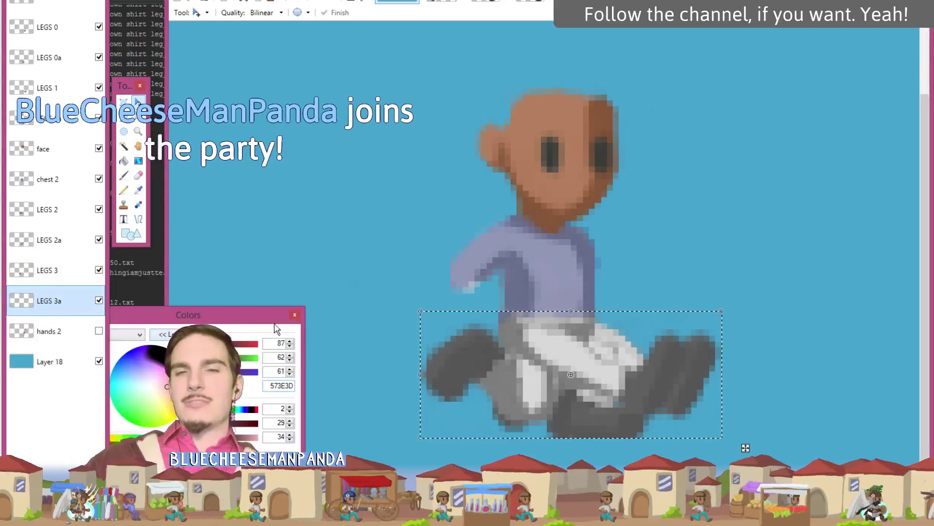
drag(745, 448, 498, 159)
key(ctrl+z)
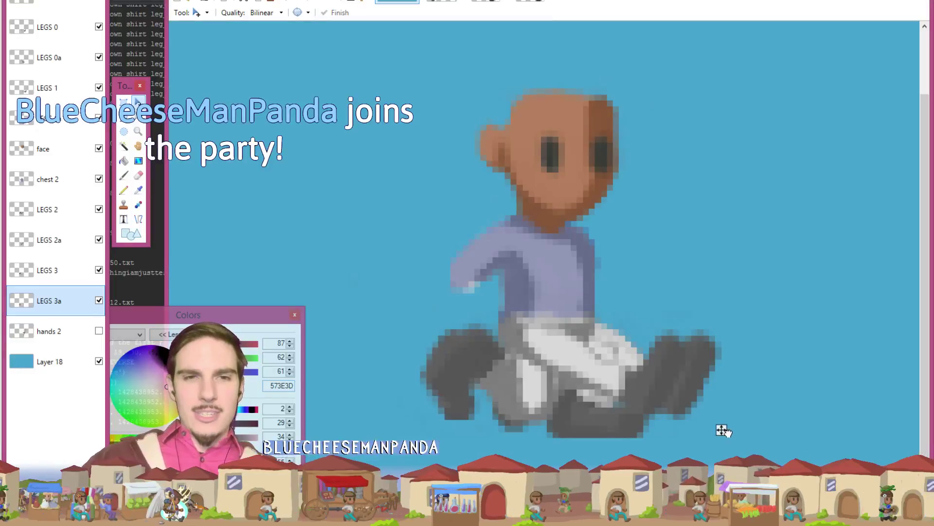
drag(721, 432, 743, 448)
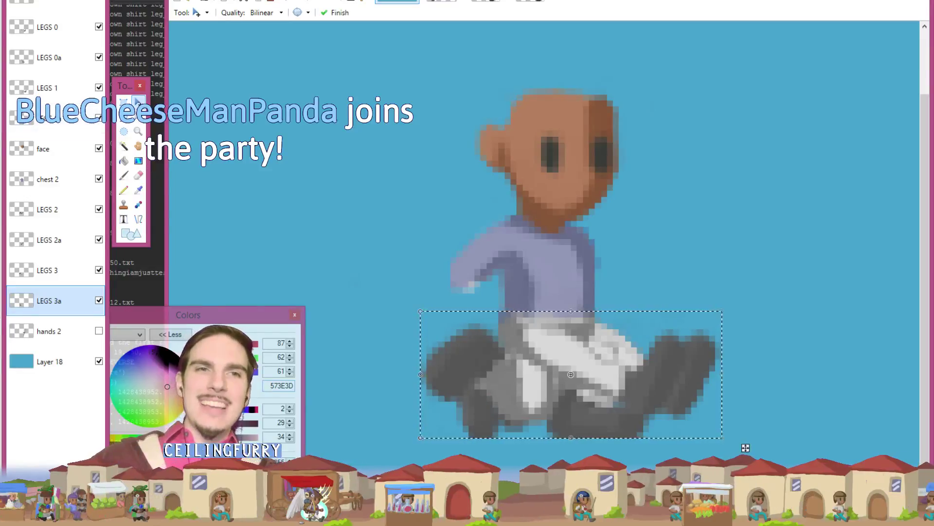
Step: Switch to Chrome, search Google for "bleu cheese", read the Grammarphobia article on its spelling, and return to the sprite image
key(super+t)
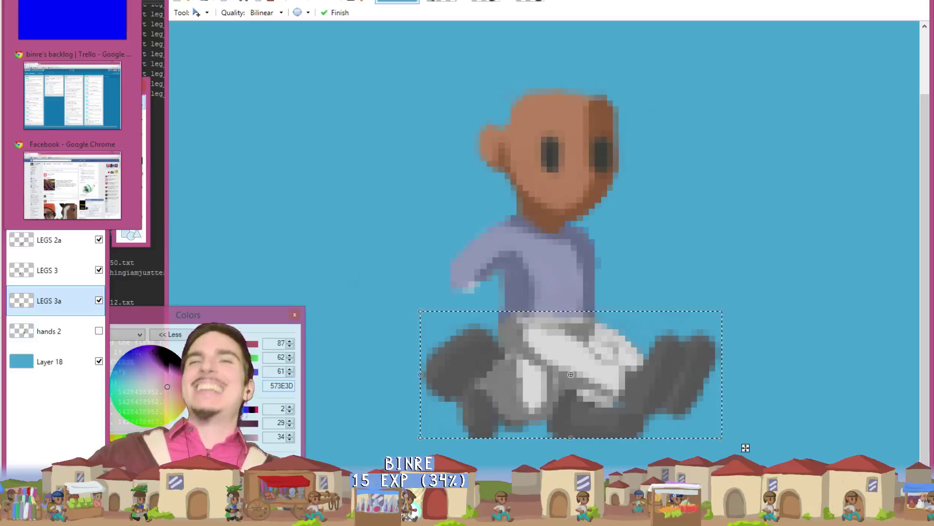
key(Escape)
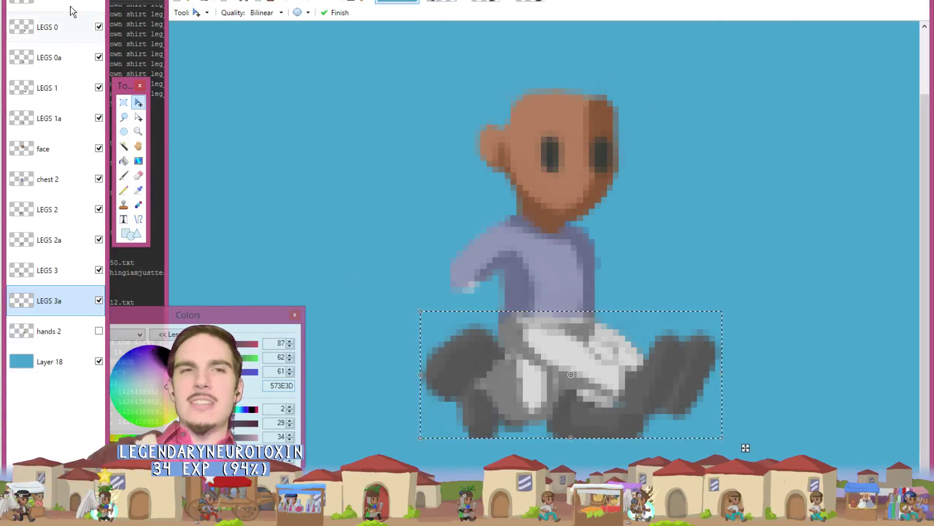
key(super+Tab)
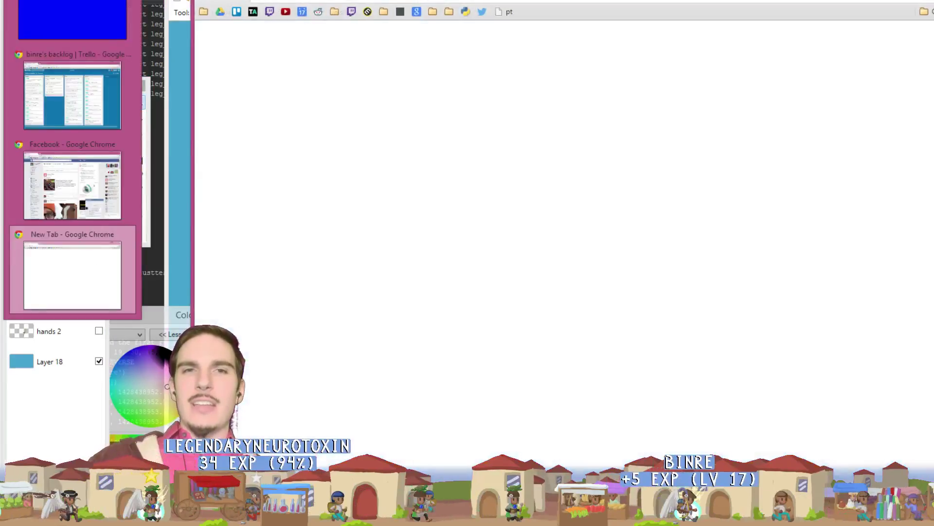
text(bl)
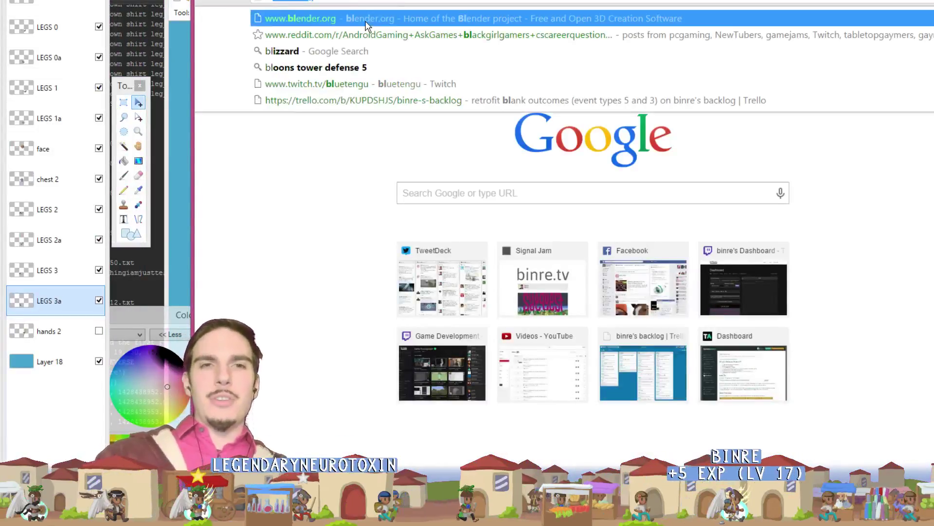
text(eu)
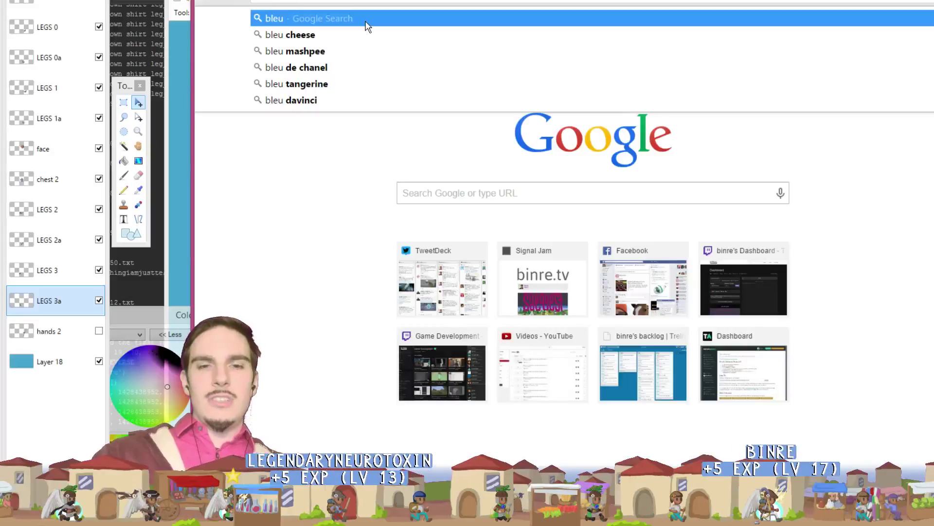
key(Down)
key(Return)
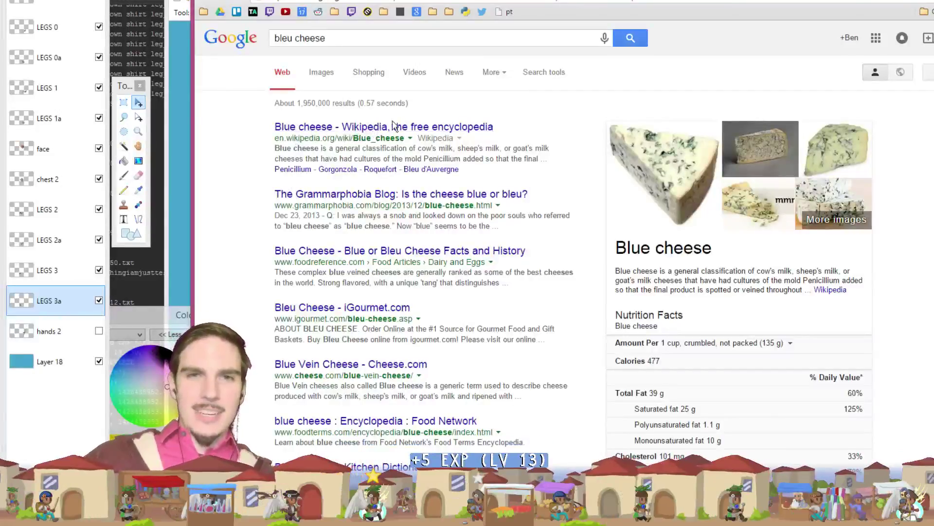
click(521, 193)
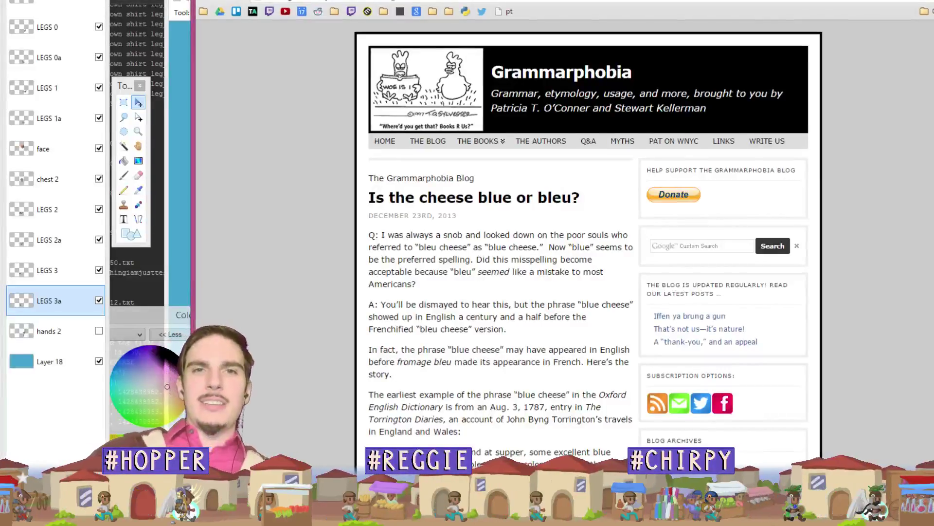
key(alt+Tab)
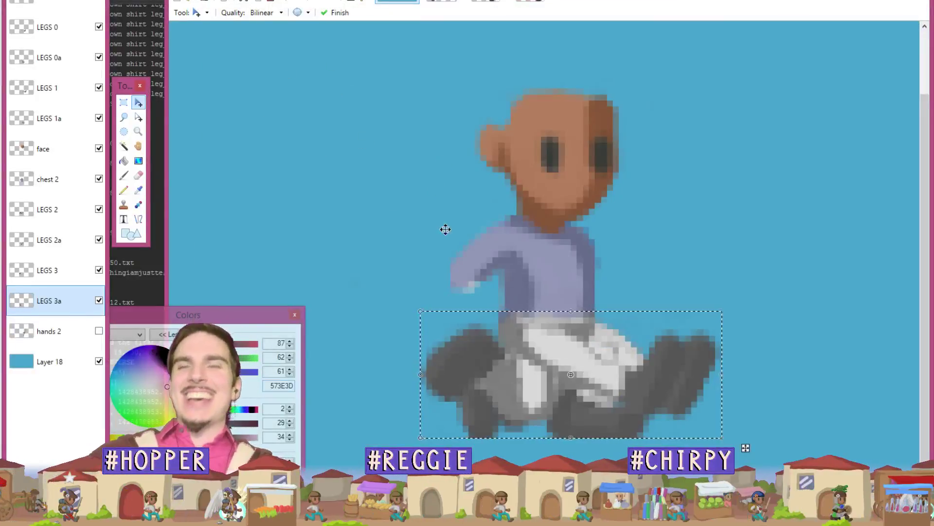
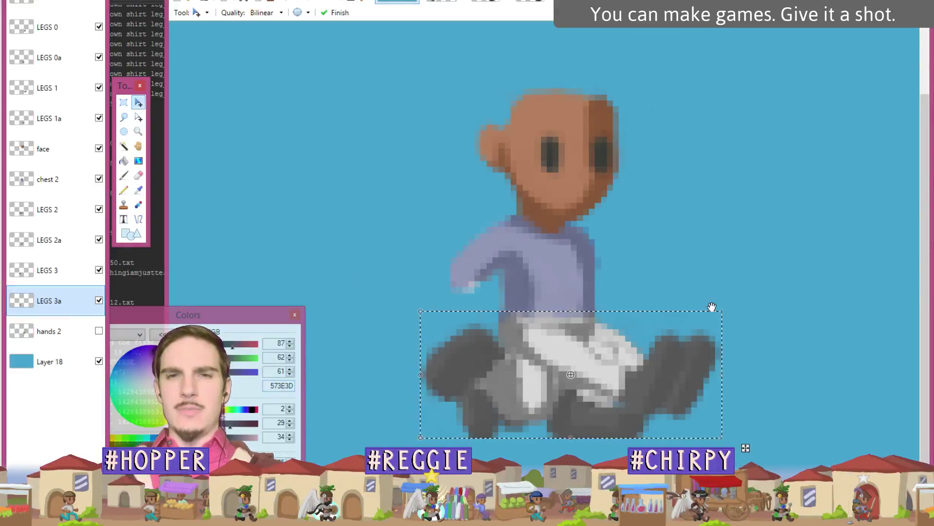
Step: Hide the LEGS 3a, LEGS 3, LEGS 2a, LEGS 1a, LEGS 1 and LEGS 0a layers, keeping only LEGS 0 and LEGS 2 shown
click(99, 300)
click(99, 270)
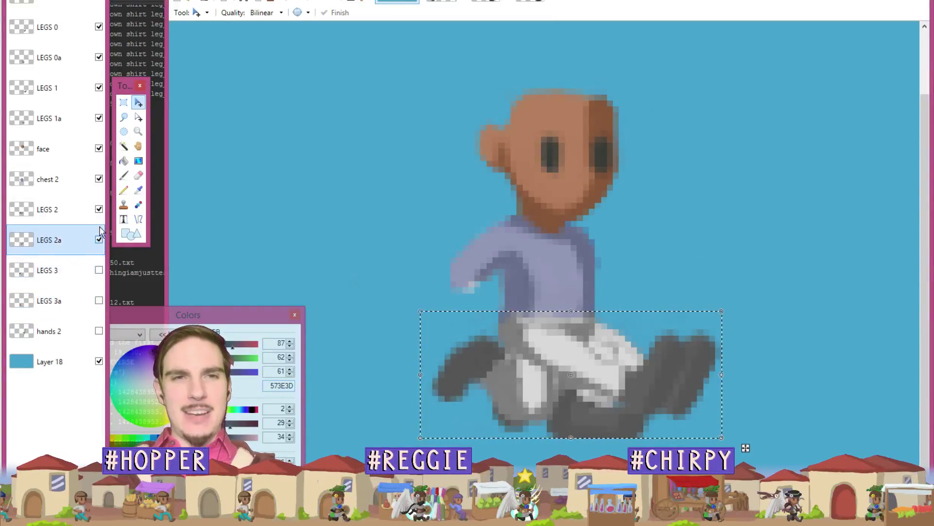
click(99, 240)
click(99, 209)
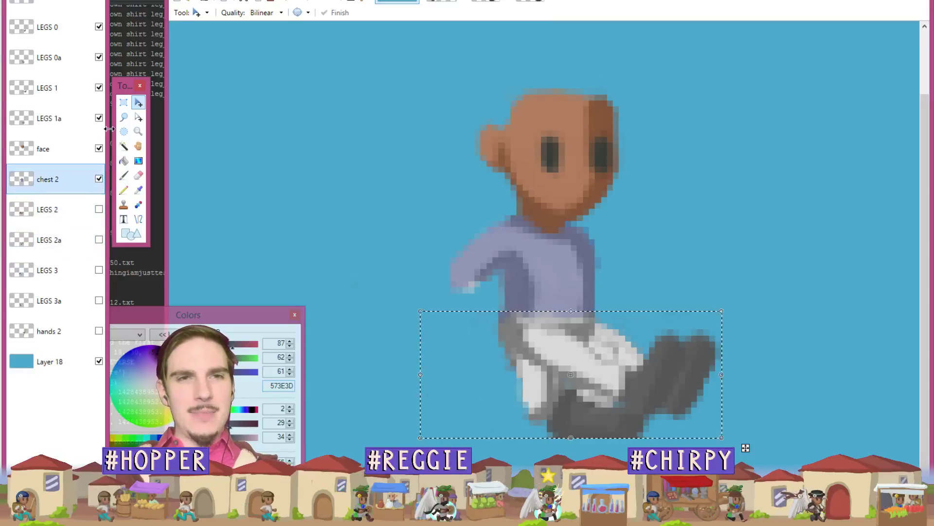
click(99, 209)
click(98, 118)
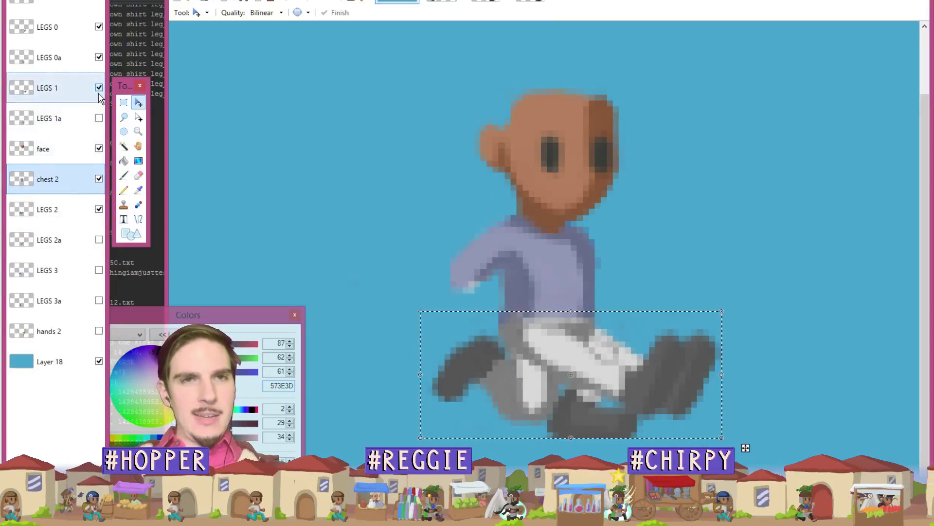
click(99, 88)
click(99, 57)
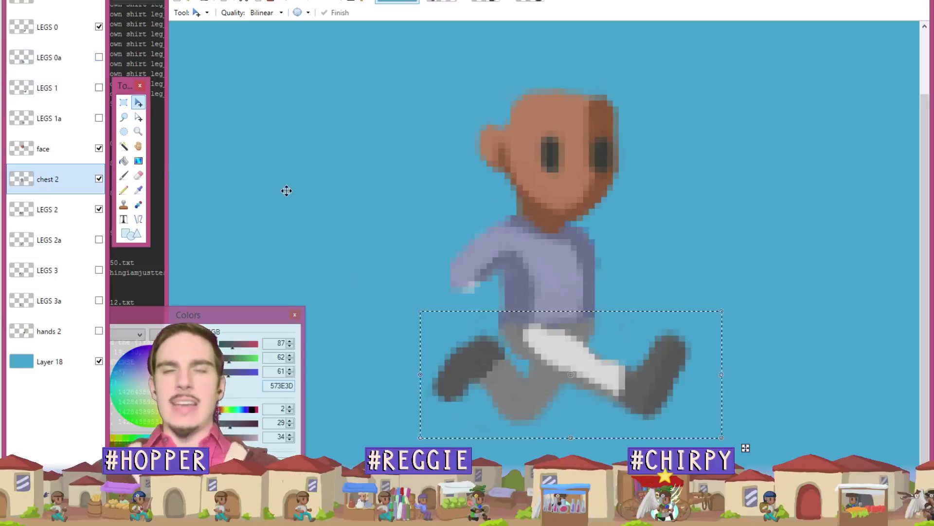
Step: Copy the thigh and boot-top area from the old tall-boots leg image, paste it into the face layer, and place it beside the character
key(ctrl+Tab)
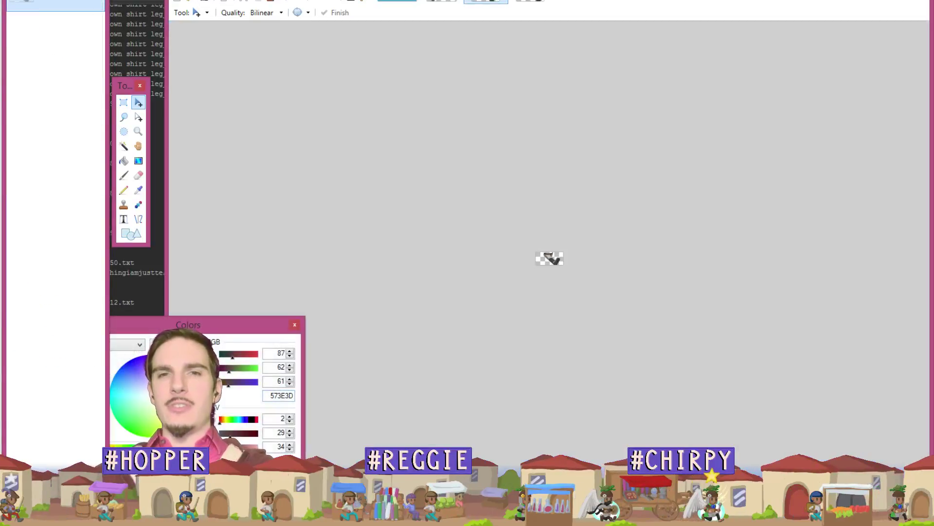
key(ctrl+Tab)
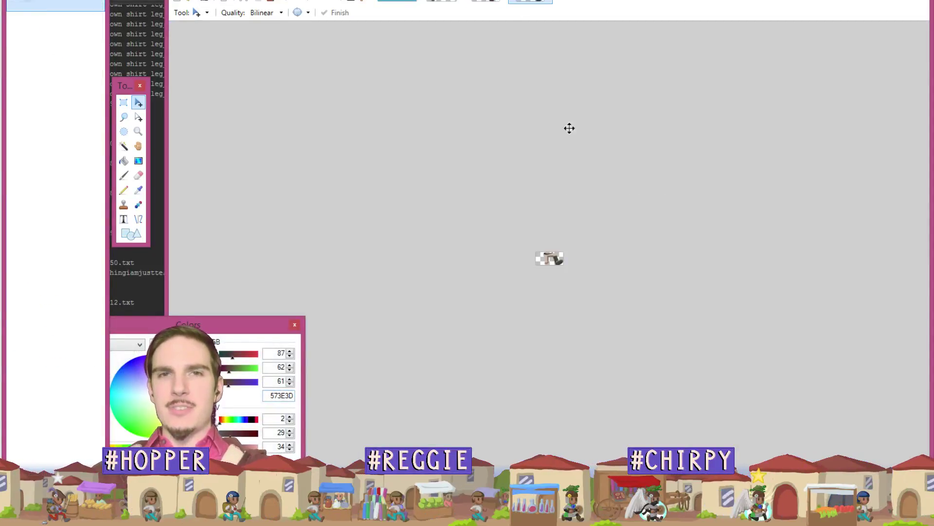
scroll(580, 166, up, 5)
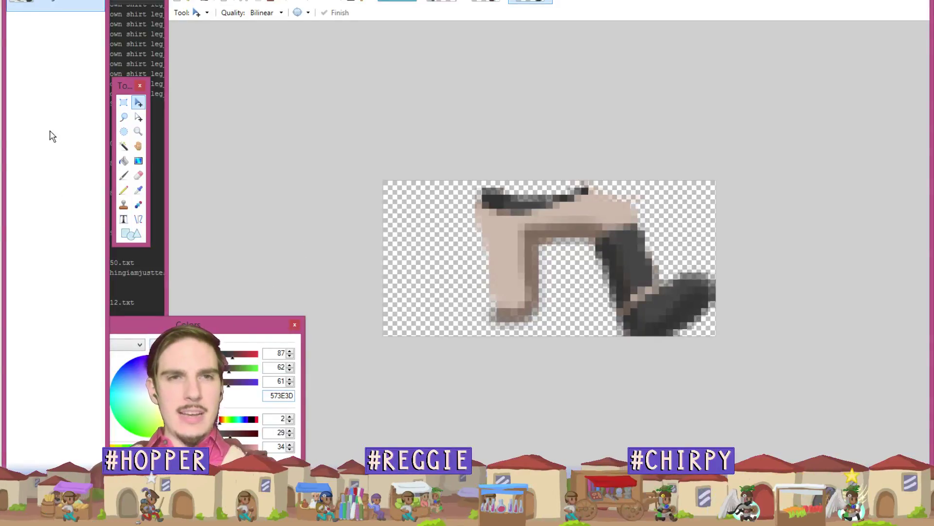
click(123, 102)
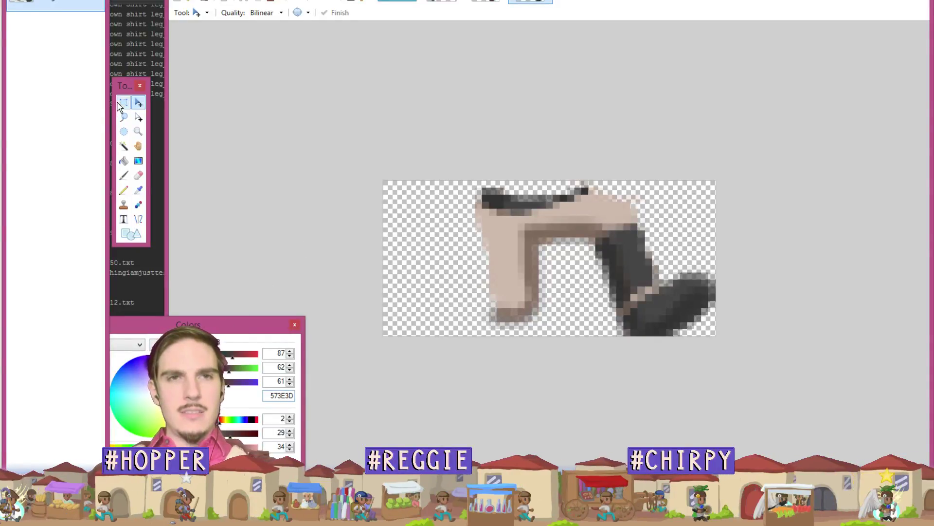
drag(688, 195, 546, 265)
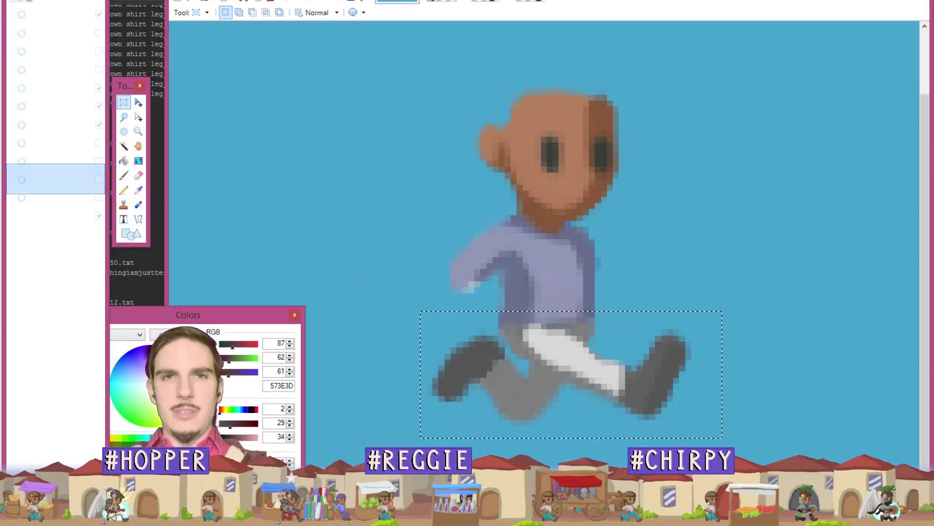
click(68, 155)
key(m)
drag(671, 398, 823, 310)
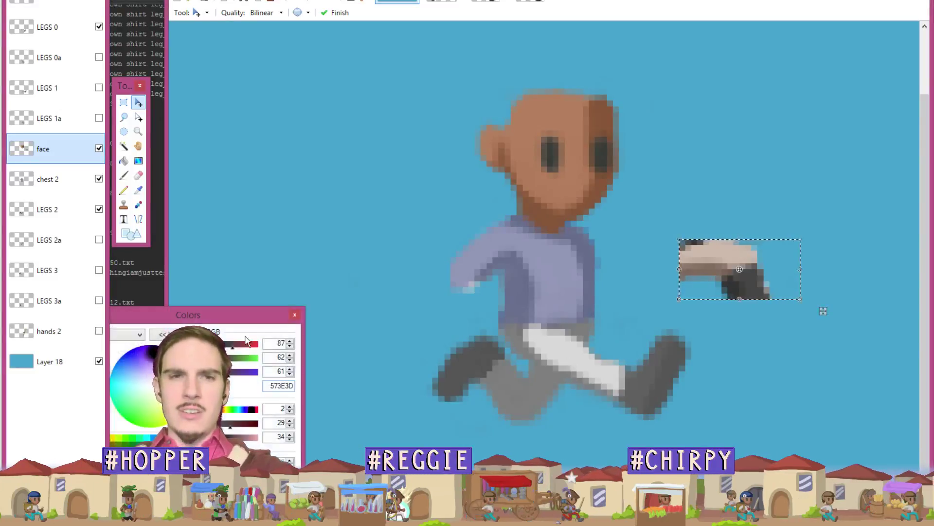
click(124, 118)
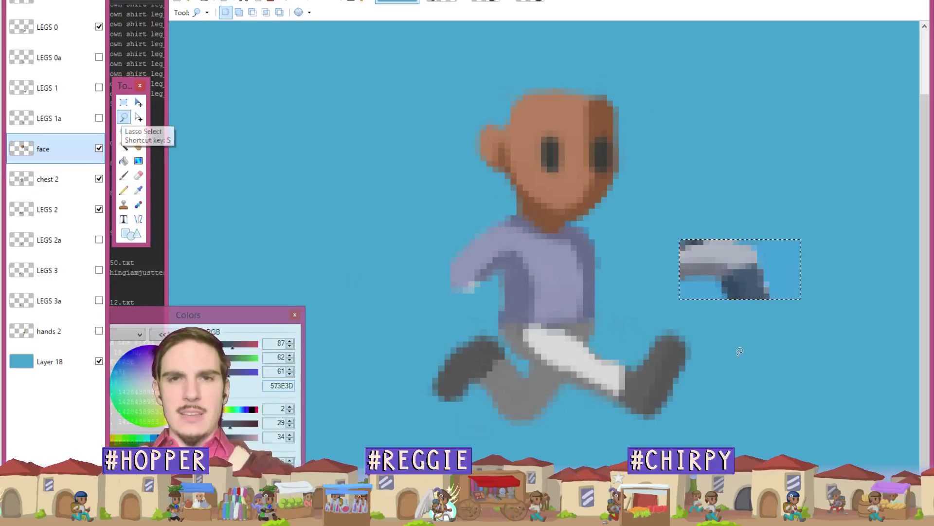
click(706, 342)
mouse_move(641, 331)
mouse_down()
mouse_move(698, 403)
mouse_move(610, 357)
mouse_move(635, 327)
mouse_up()
scroll(764, 348, up, 2)
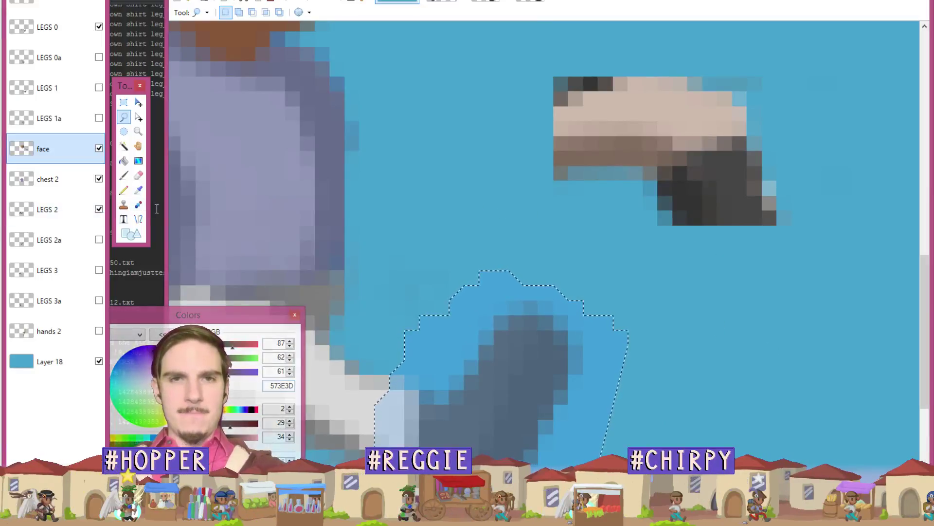
key(ctrl+z)
key(ctrl+z)
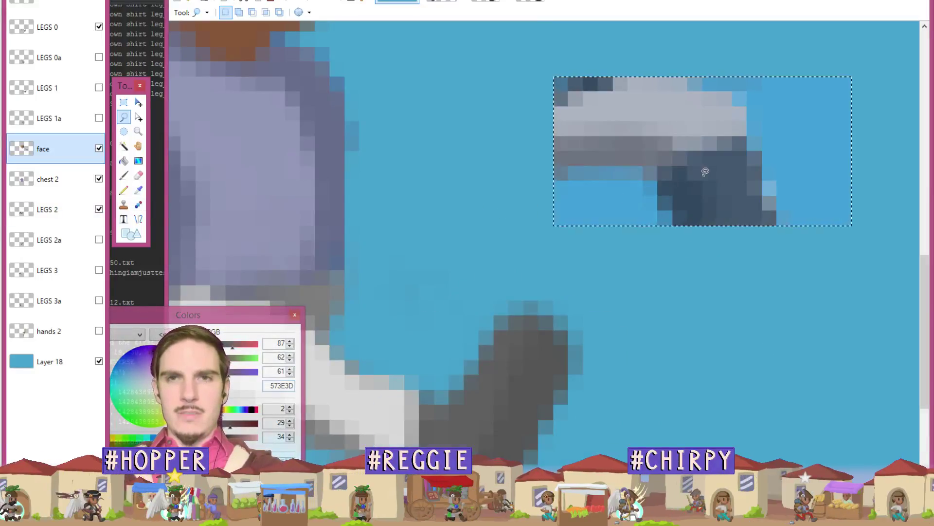
Step: Move the pasted tall-boots sample closer to the character, just above the front boot
click(138, 102)
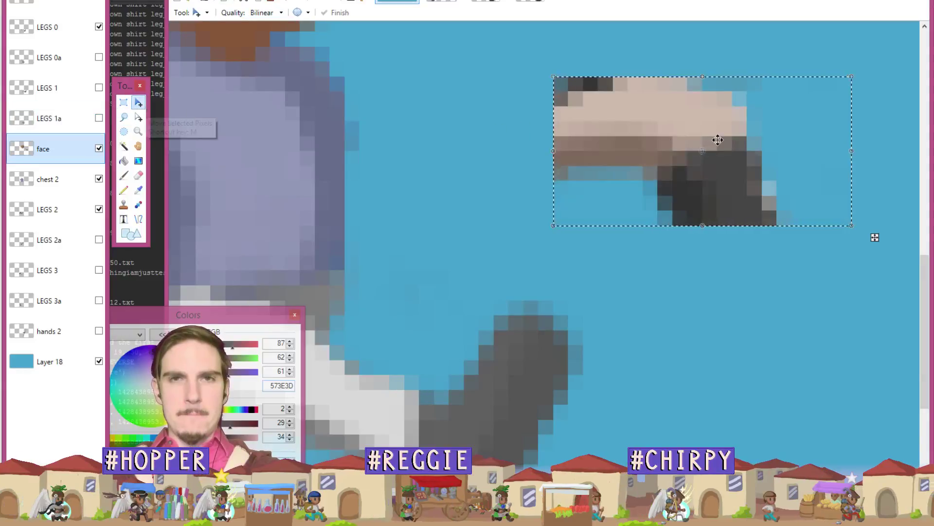
drag(718, 141, 540, 210)
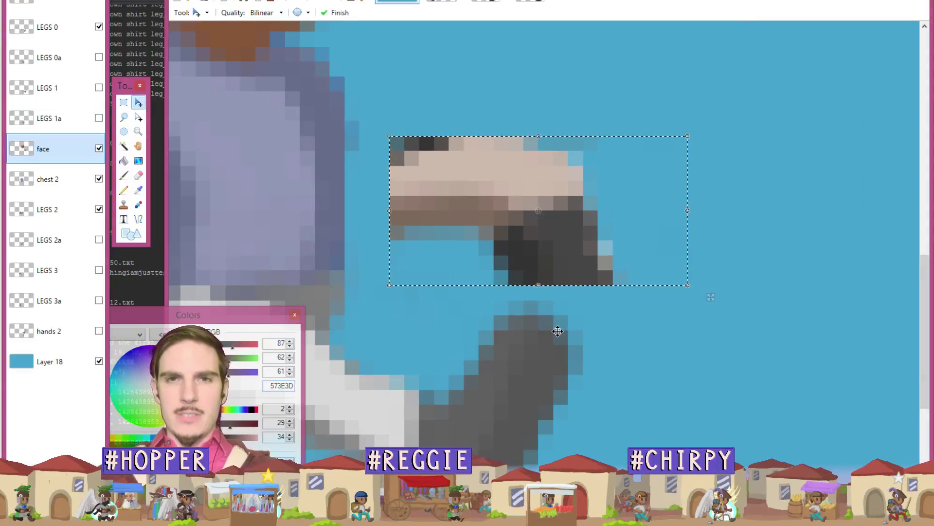
Step: Lasso a selection around the whole boot of the front leg, just below the pasted sample
click(124, 117)
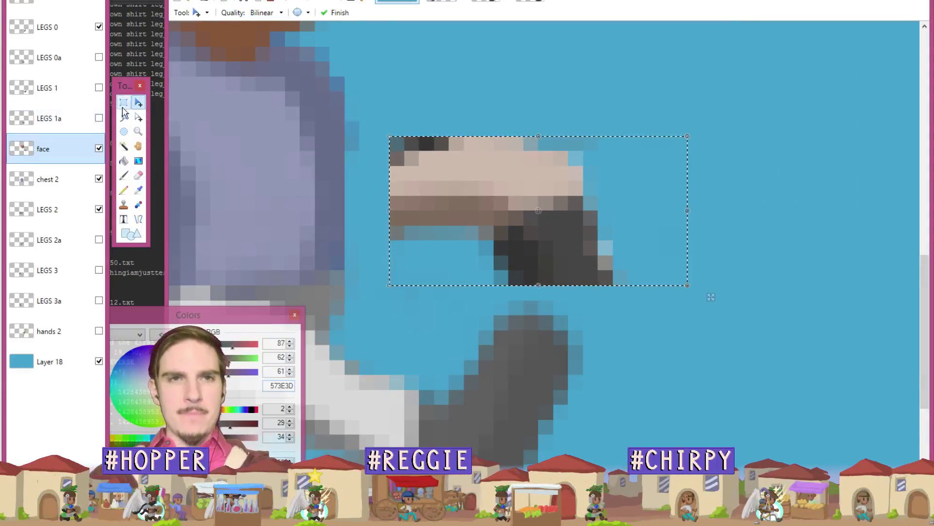
scroll(613, 273, down, 2)
drag(613, 273, 555, 215)
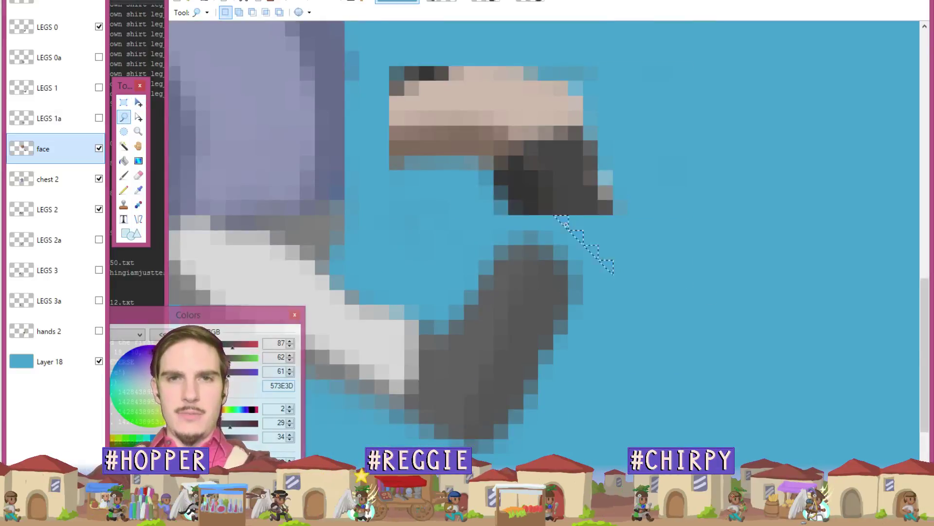
mouse_move(491, 229)
mouse_down()
mouse_move(411, 306)
mouse_move(402, 336)
mouse_move(390, 408)
mouse_move(433, 444)
mouse_move(638, 319)
mouse_up()
scroll(389, 423, down, 4)
scroll(637, 320, up, 5)
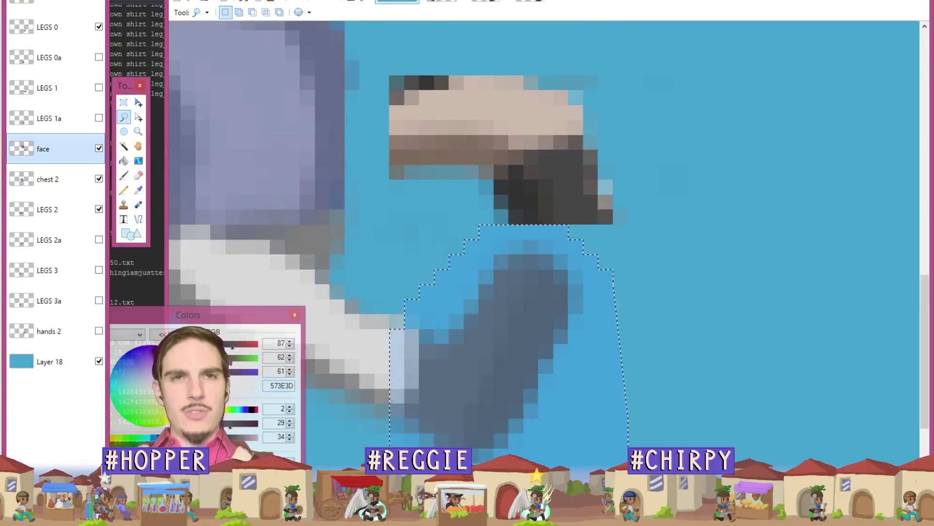
Step: Darken the selected front boot on the LEGS 0 layer using Brightness / Contrast with brightness -5 and contrast 39, and clear the selection
click(76, 34)
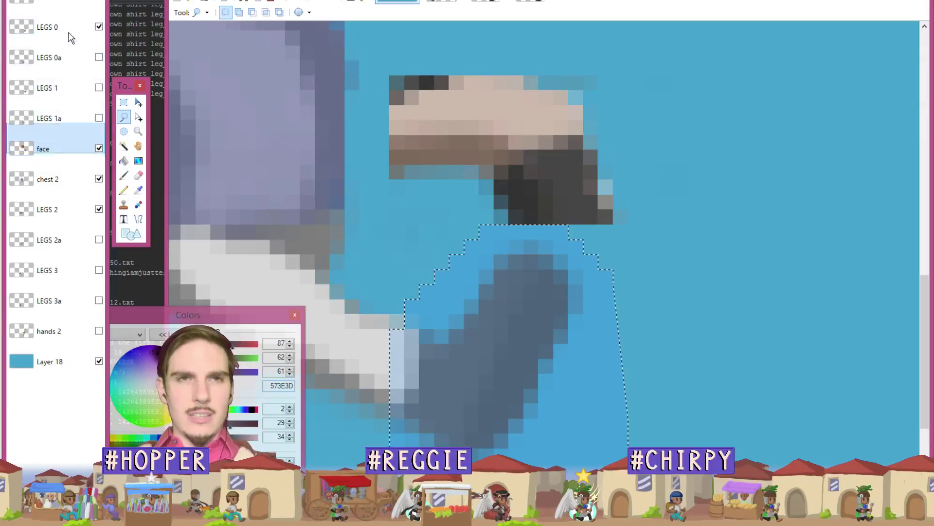
click(314, 1)
click(363, 24)
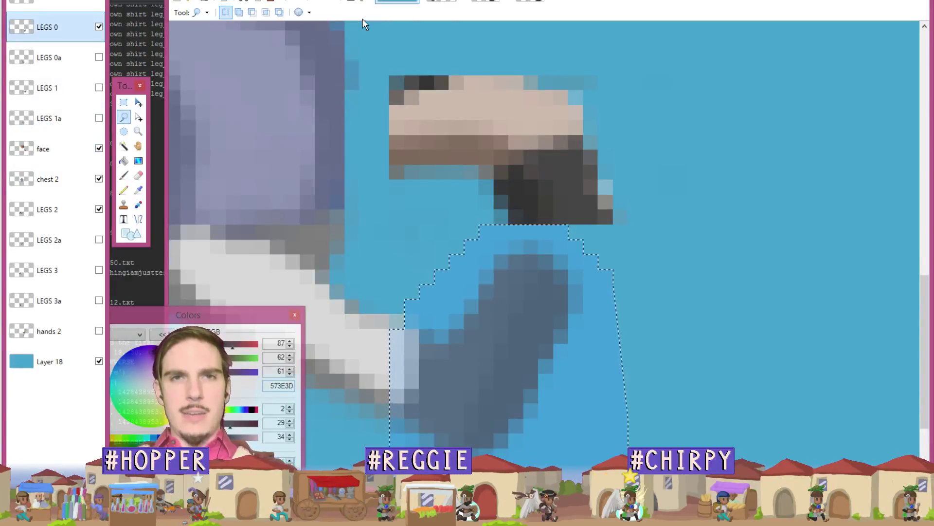
drag(563, 187, 778, 174)
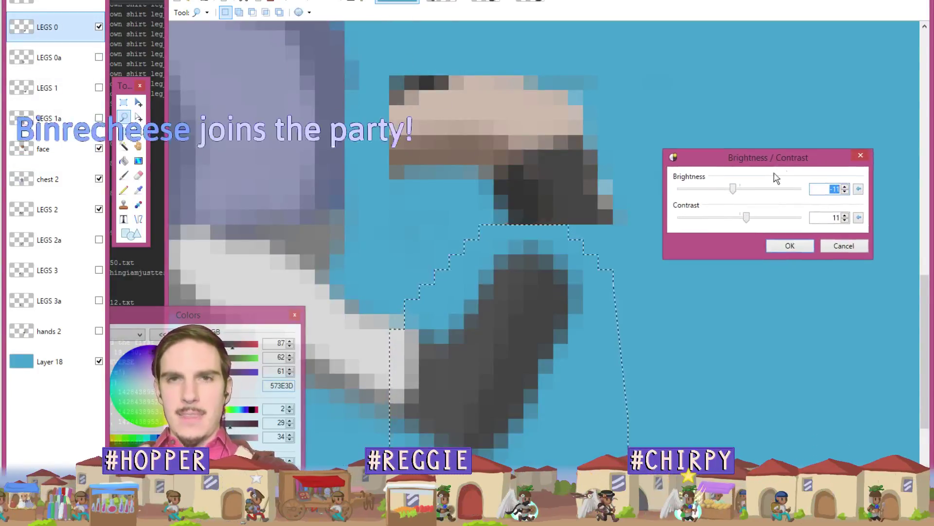
drag(747, 218, 759, 222)
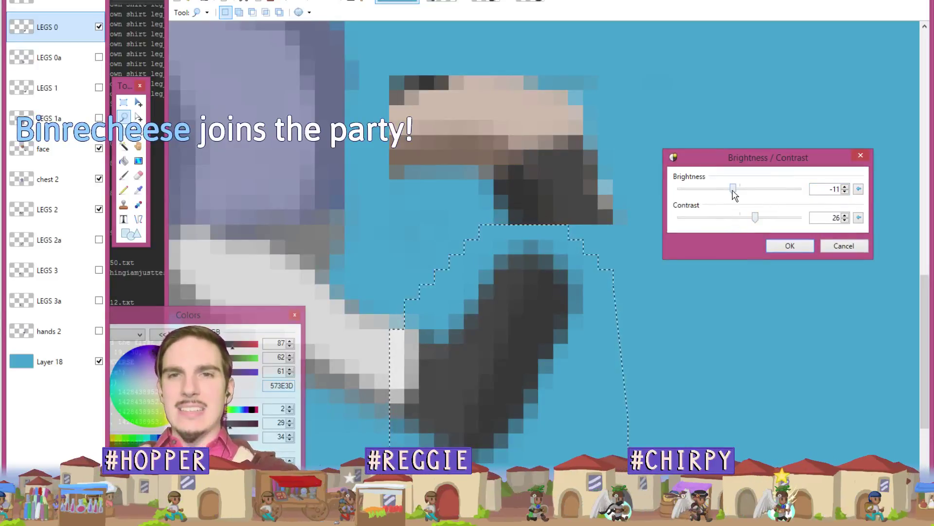
drag(731, 191, 730, 191)
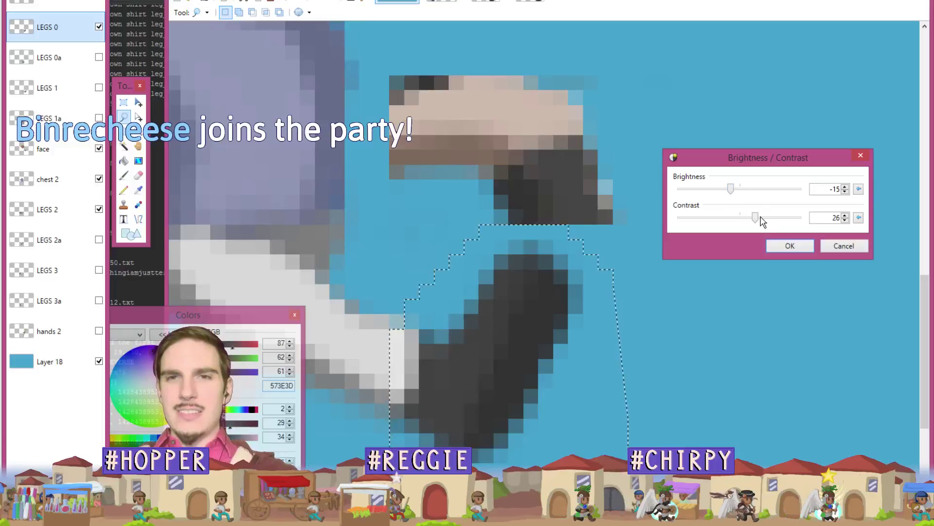
drag(755, 217, 757, 218)
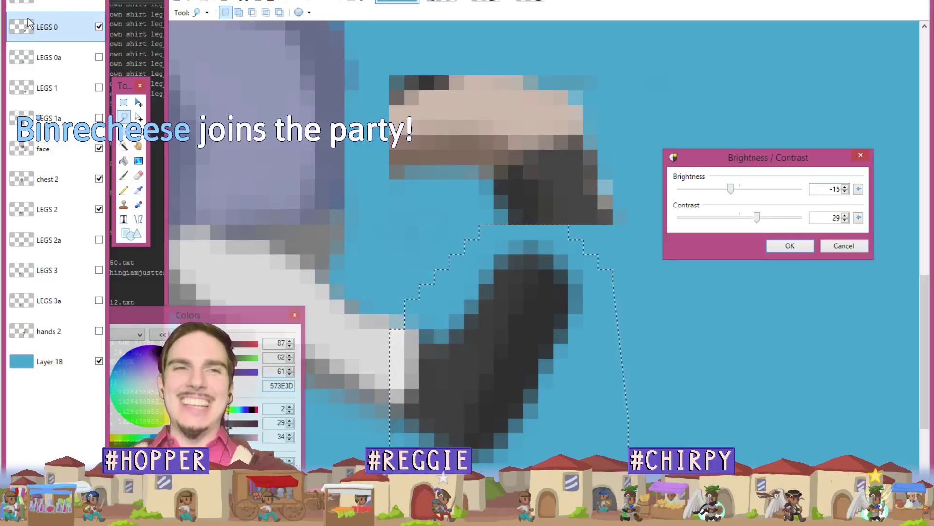
mouse_move(2, 25)
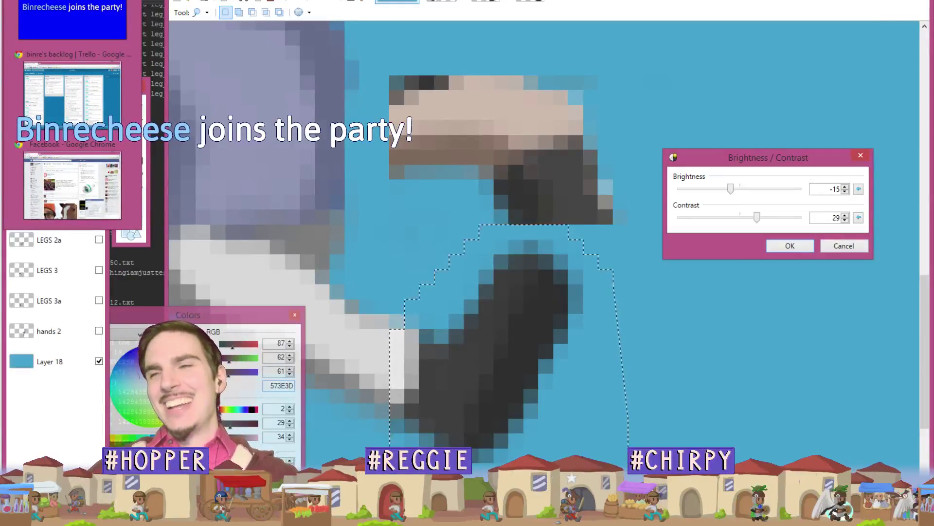
drag(757, 217, 762, 224)
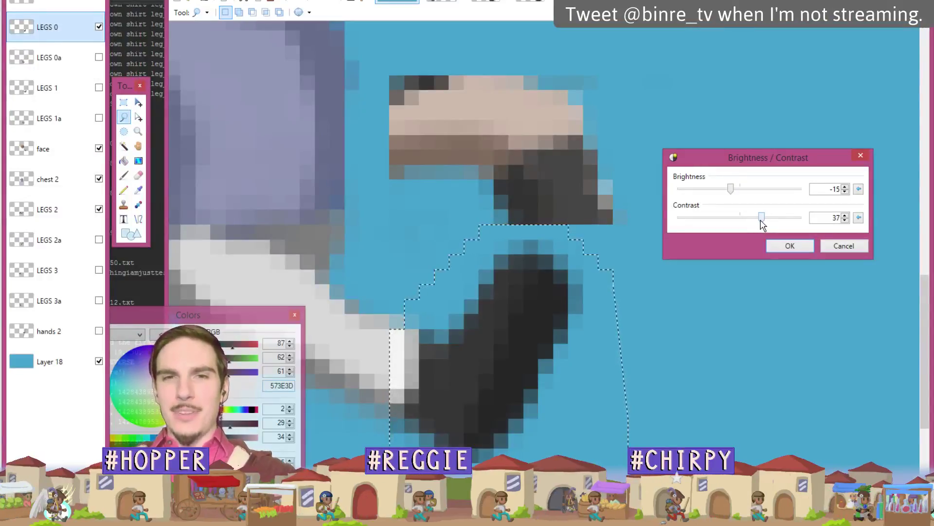
drag(727, 192, 731, 195)
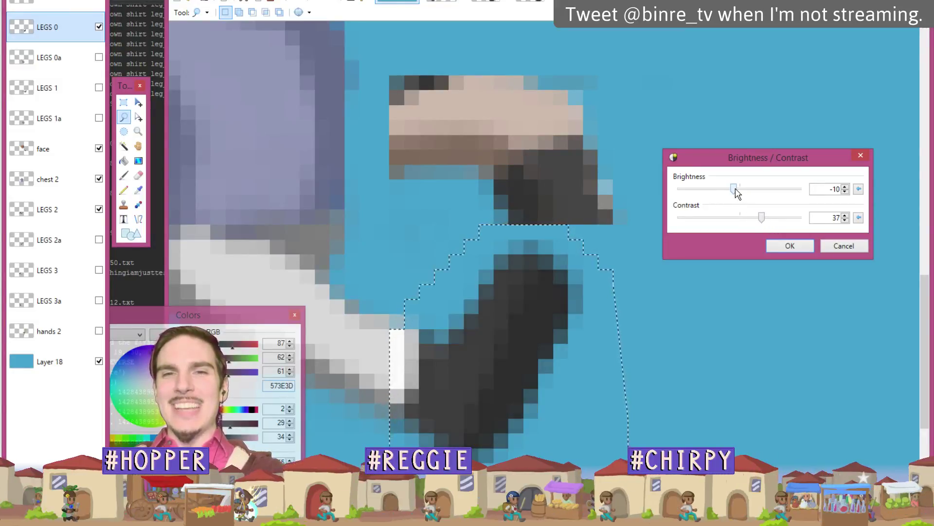
drag(736, 191, 738, 193)
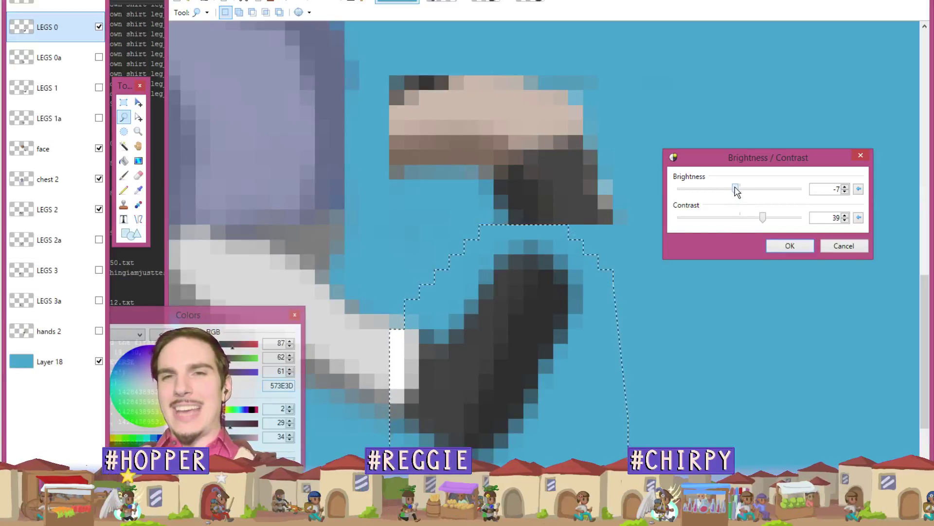
drag(737, 188, 737, 188)
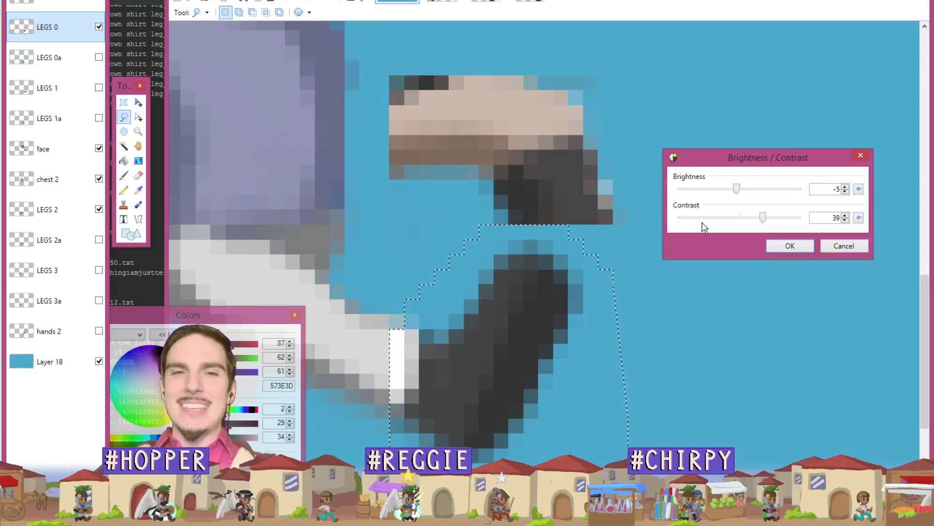
click(790, 246)
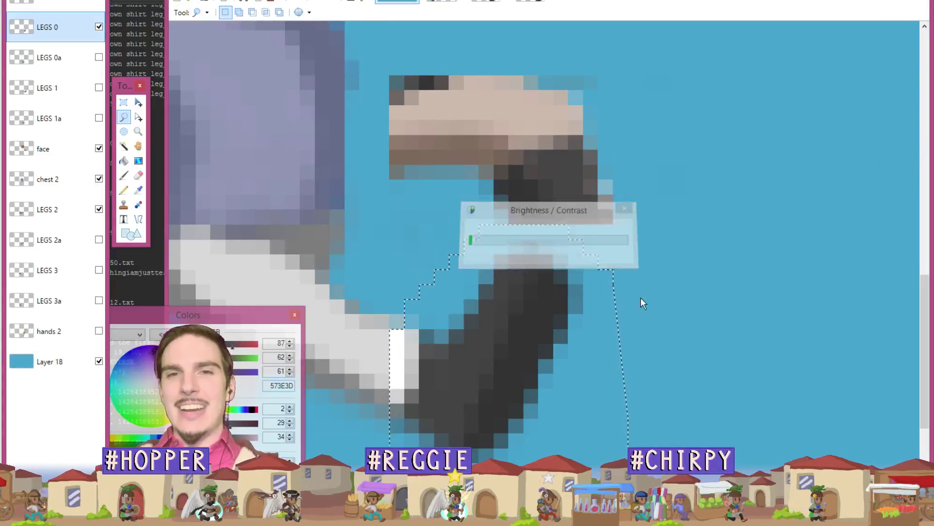
click(617, 304)
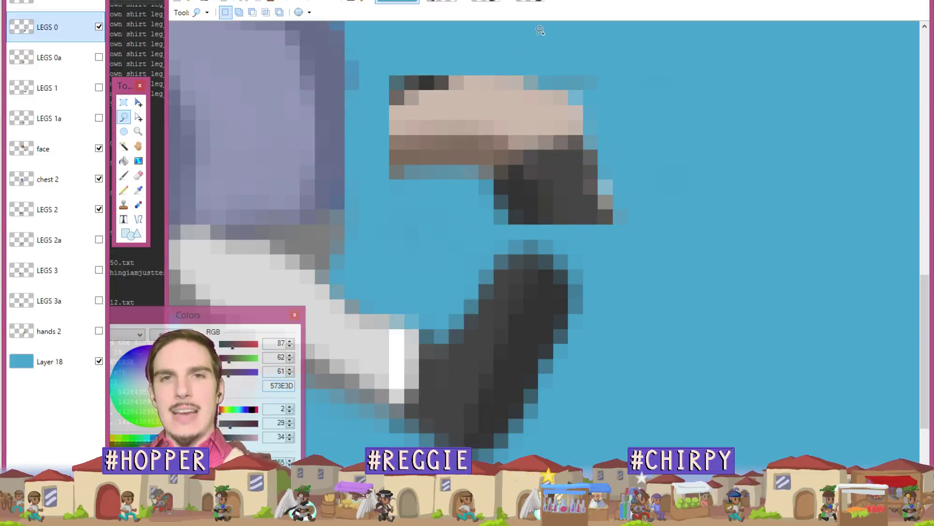
Step: Sample the black boot shades in the pasted tall-boots piece and the darkened front boot to compare their colours
key(k)
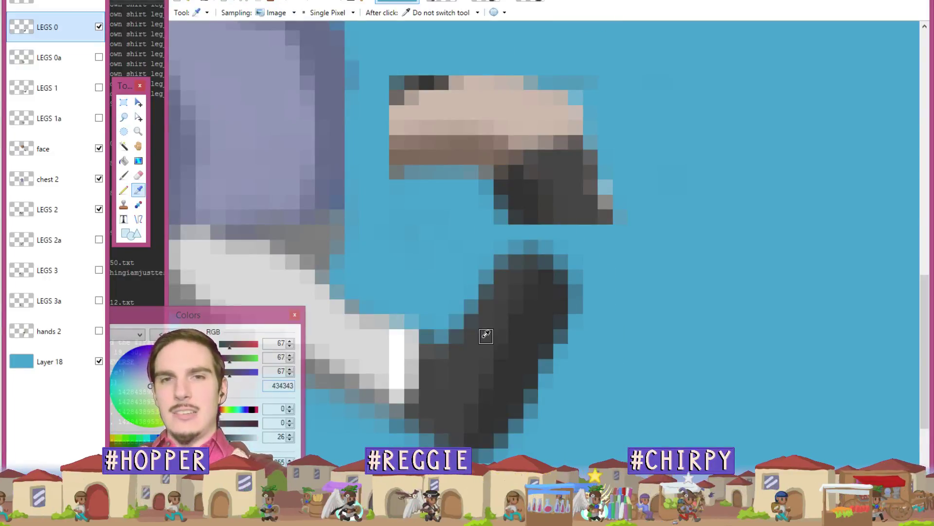
click(575, 187)
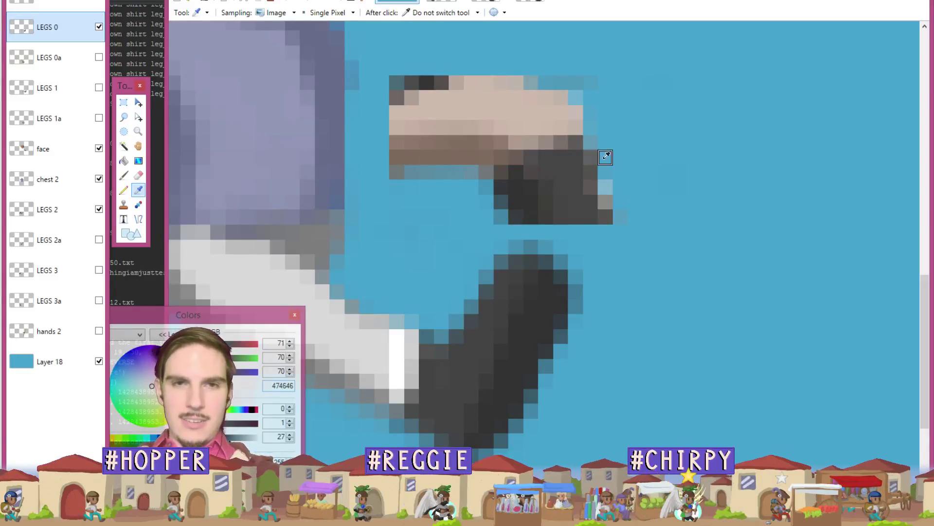
click(471, 336)
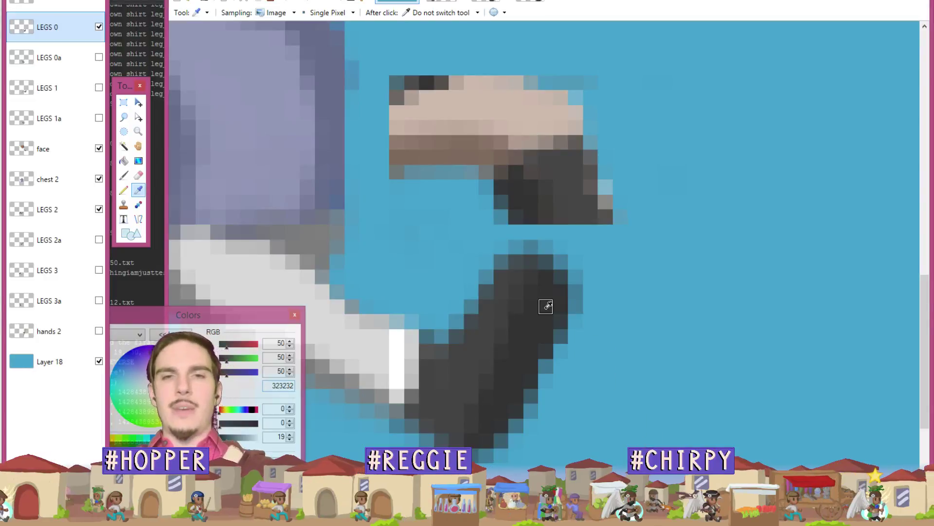
key(ctrl+b)
scroll(623, 428, up, 4)
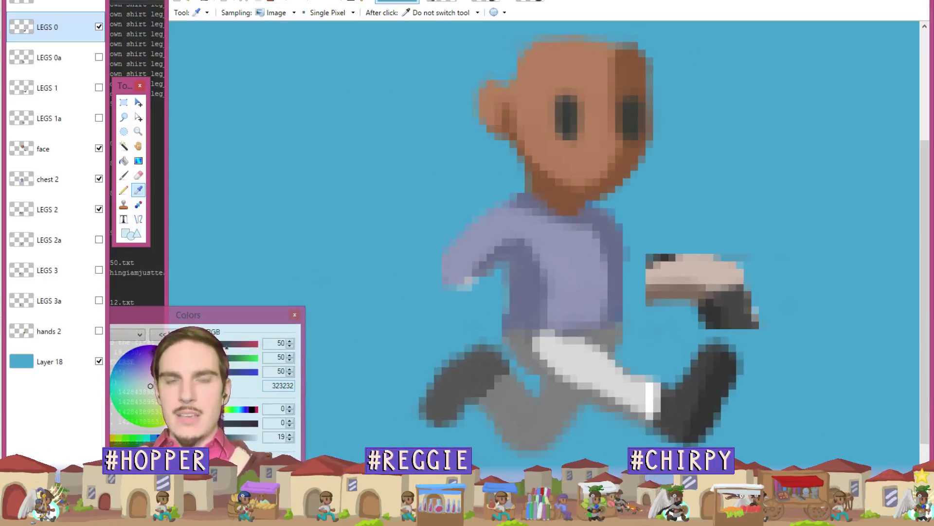
Step: Sample the light thigh colours of the pasted tall-boots piece and the white pants to compare them
scroll(649, 324, up, 3)
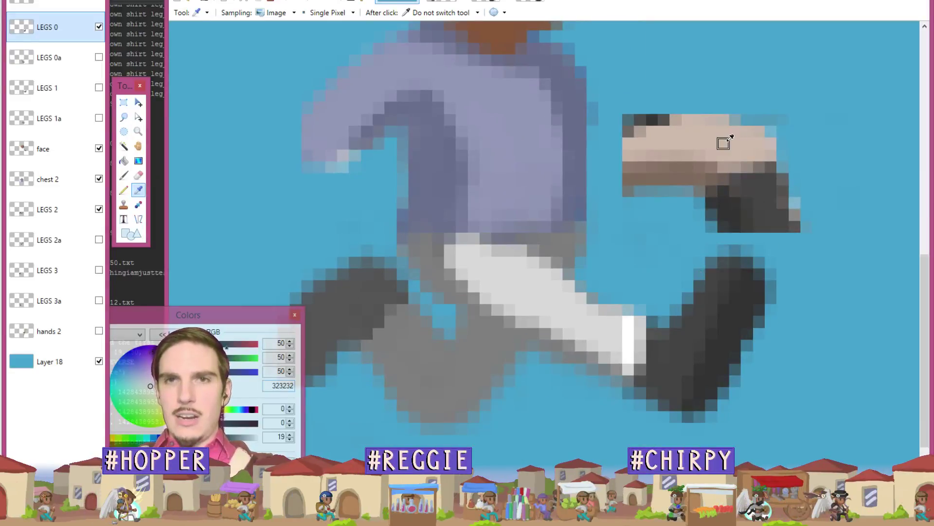
click(727, 130)
click(546, 286)
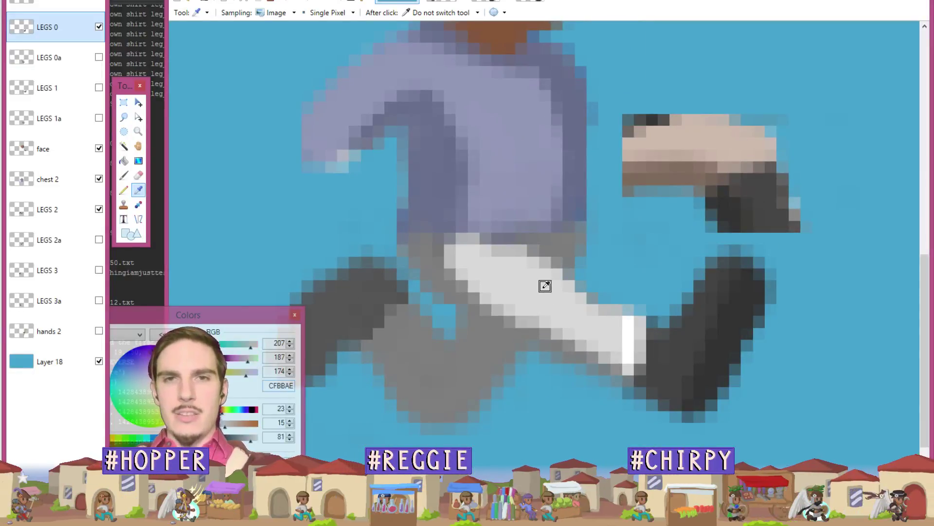
click(712, 141)
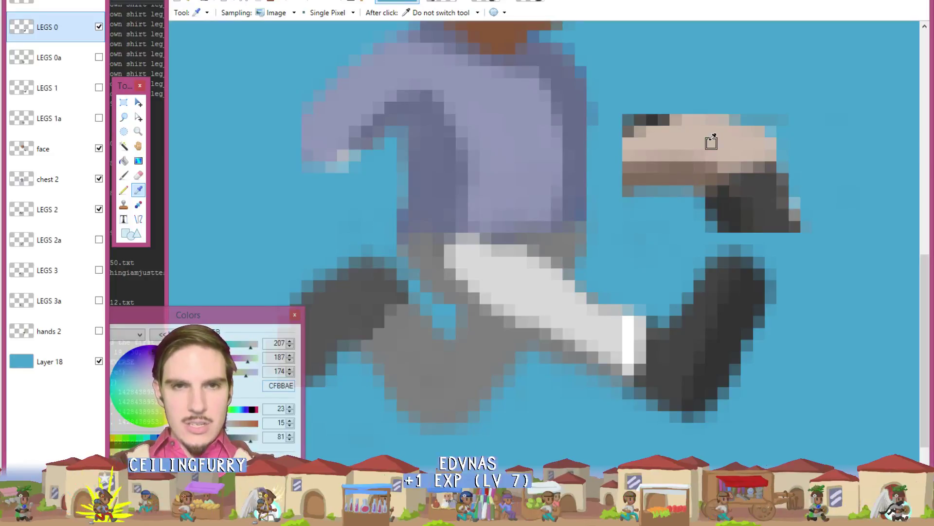
click(557, 309)
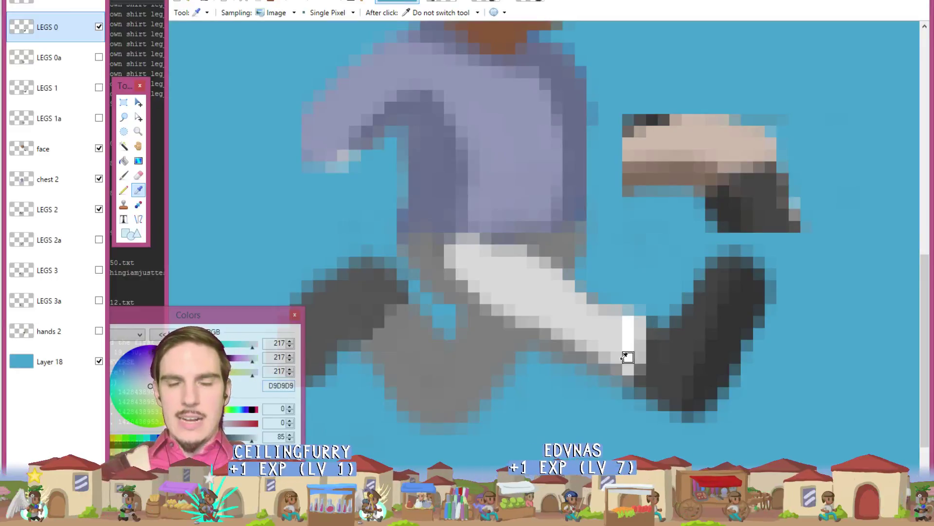
Step: Draw a filled rectangle over the legs on a new layer above LEGS 0, using the pasted sample's thigh colour with saturation raised to 97
click(723, 141)
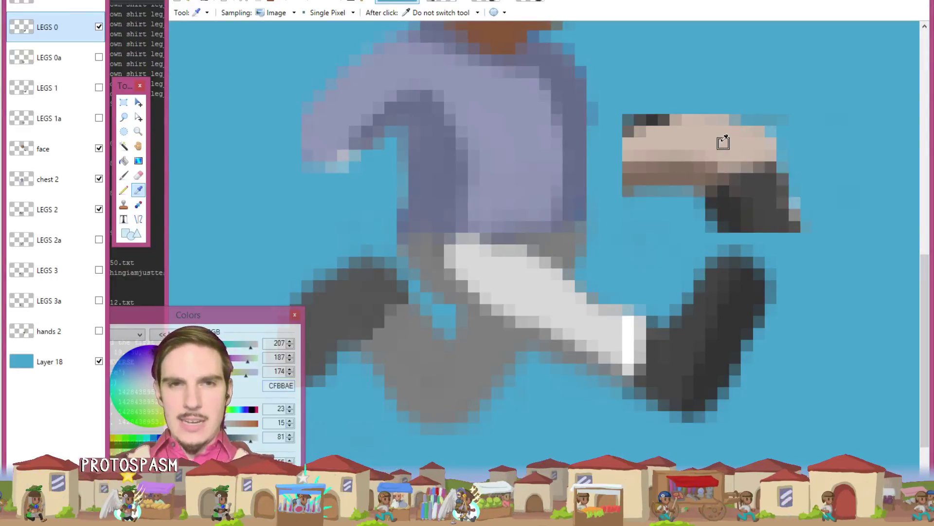
drag(237, 424, 257, 429)
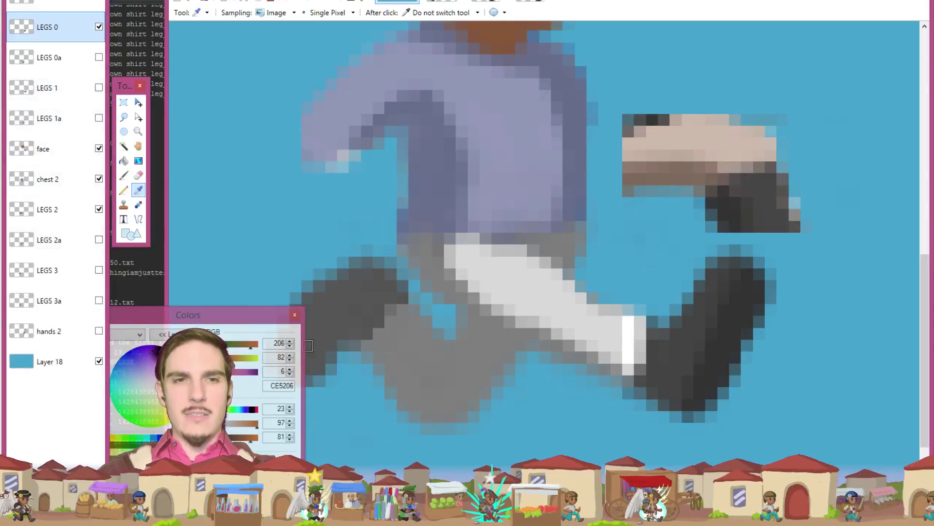
key(ctrl+shift+n)
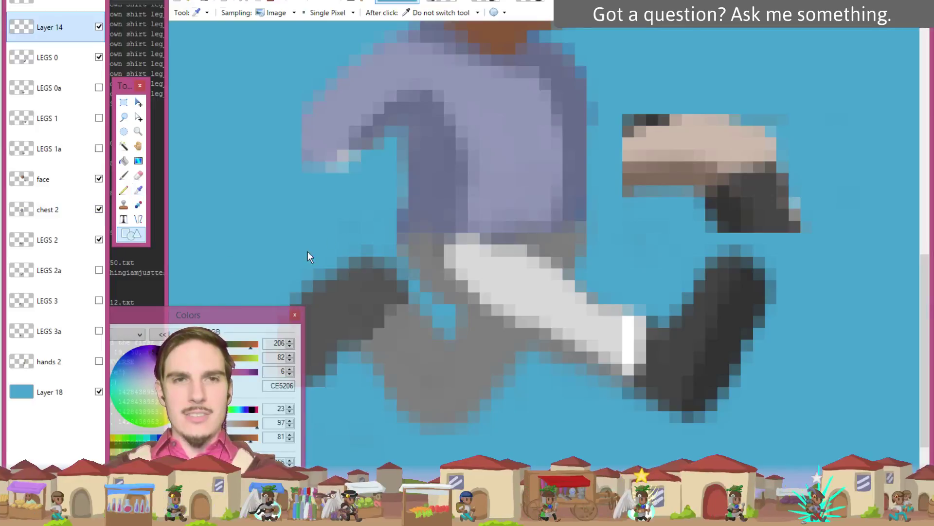
drag(380, 220, 628, 418)
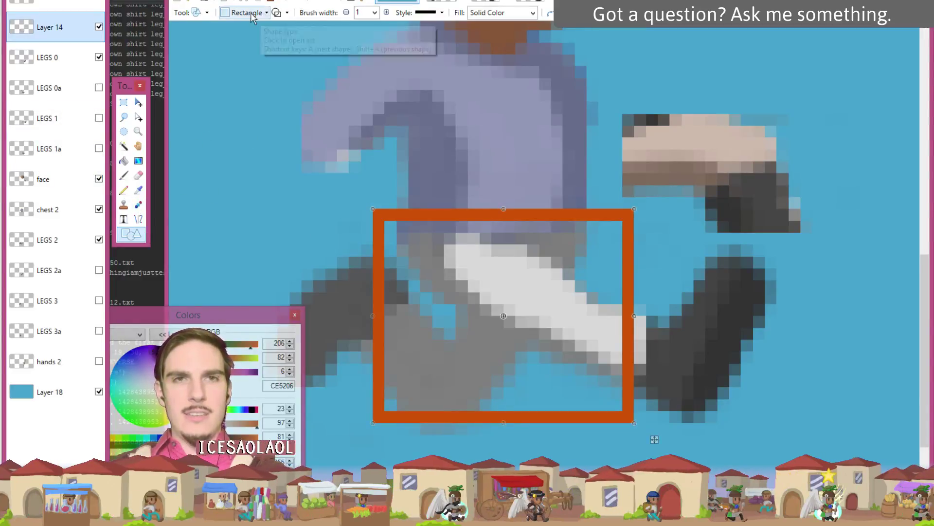
click(278, 14)
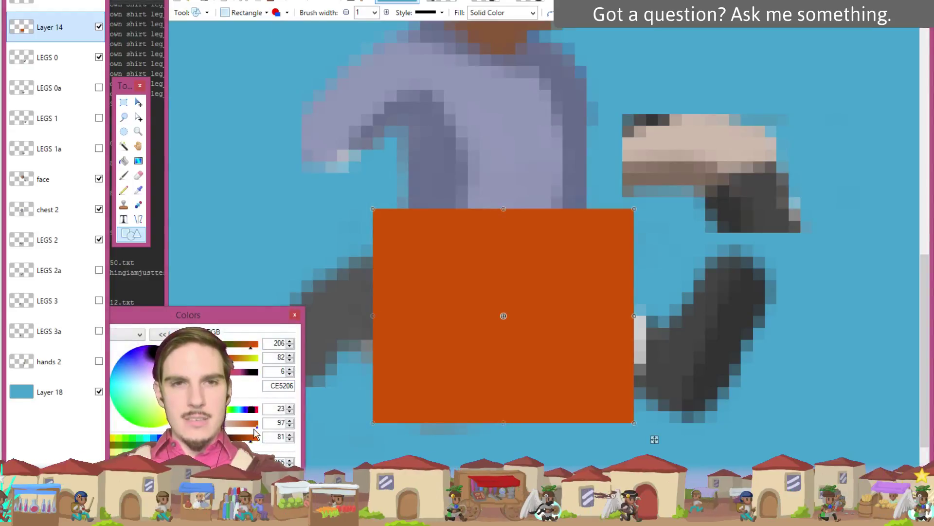
Step: Set the opacity of the orange rectangle's layer to 34, keeping the fill colour itself fully opaque
drag(257, 459, 222, 459)
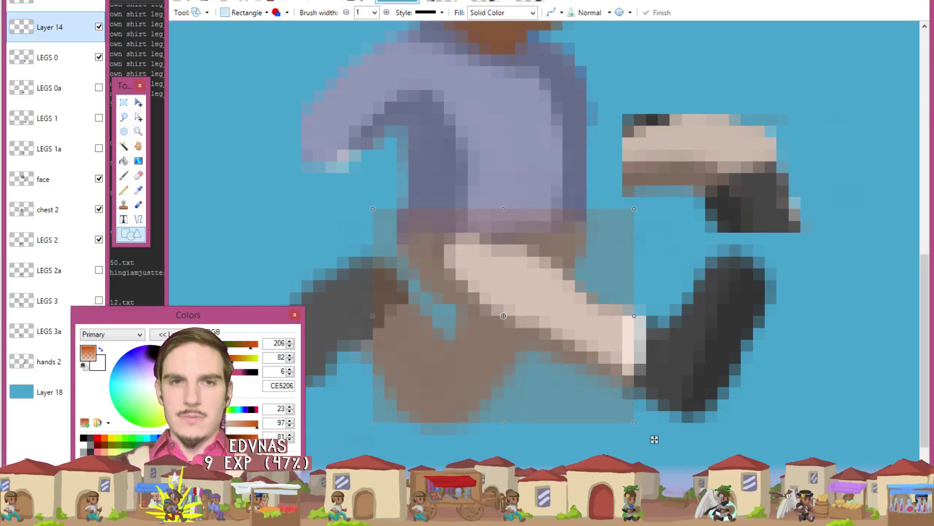
drag(222, 459, 273, 457)
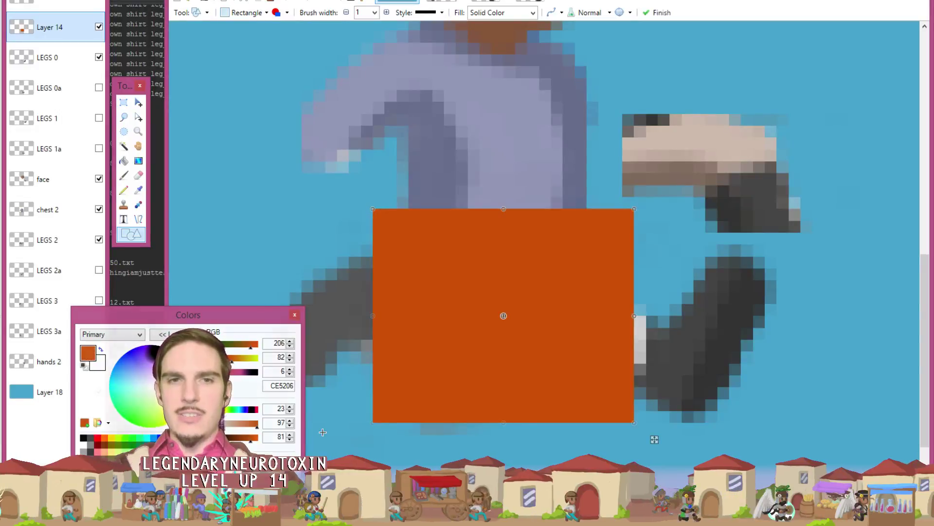
click(62, 22)
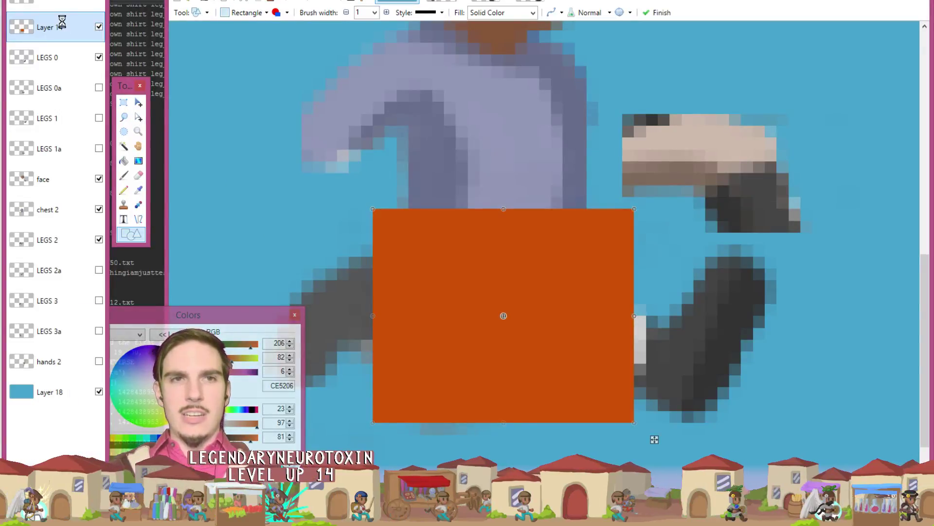
drag(530, 185, 243, 55)
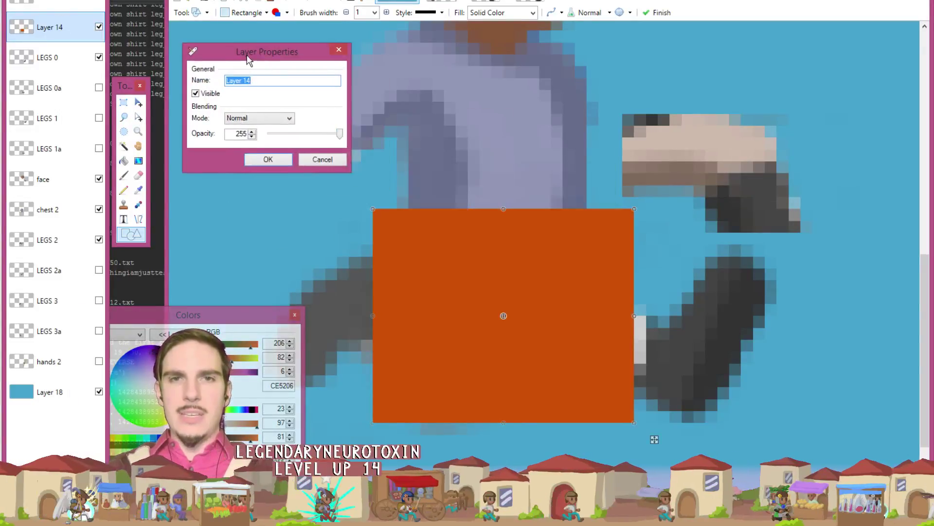
drag(335, 131, 277, 136)
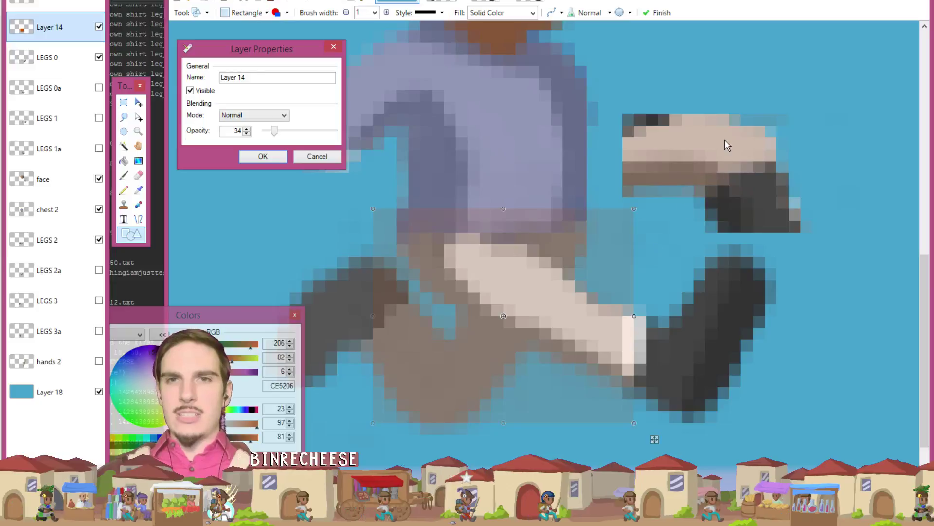
click(263, 156)
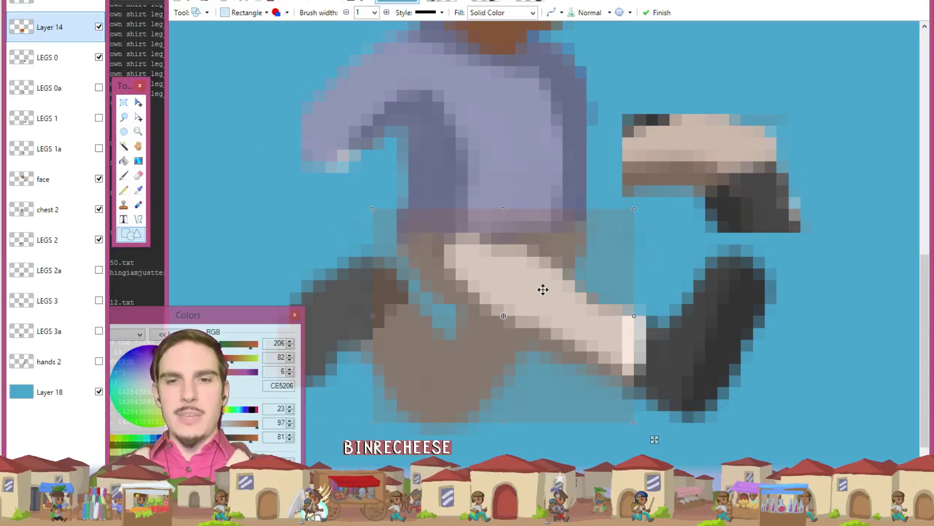
Step: Sample the tinted front thigh and the pasted tall-boots thigh to compare the resulting colours
key(k)
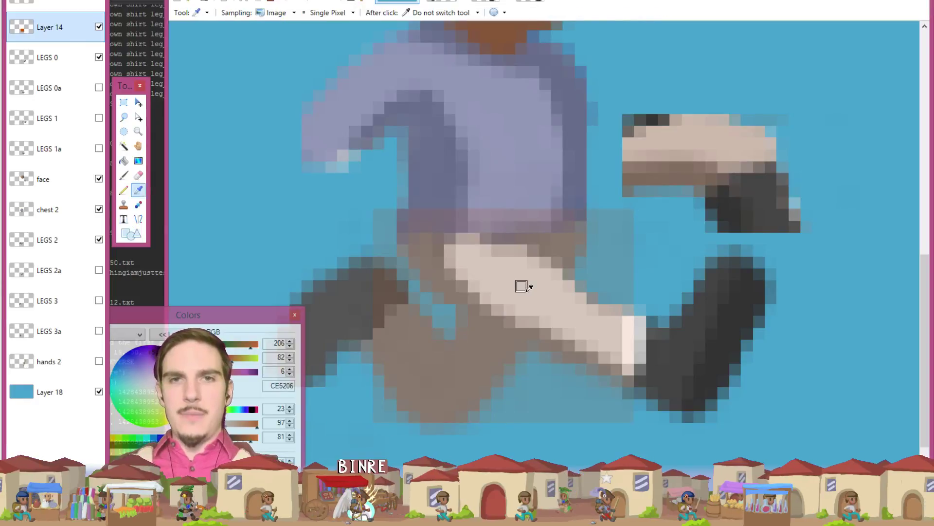
click(533, 285)
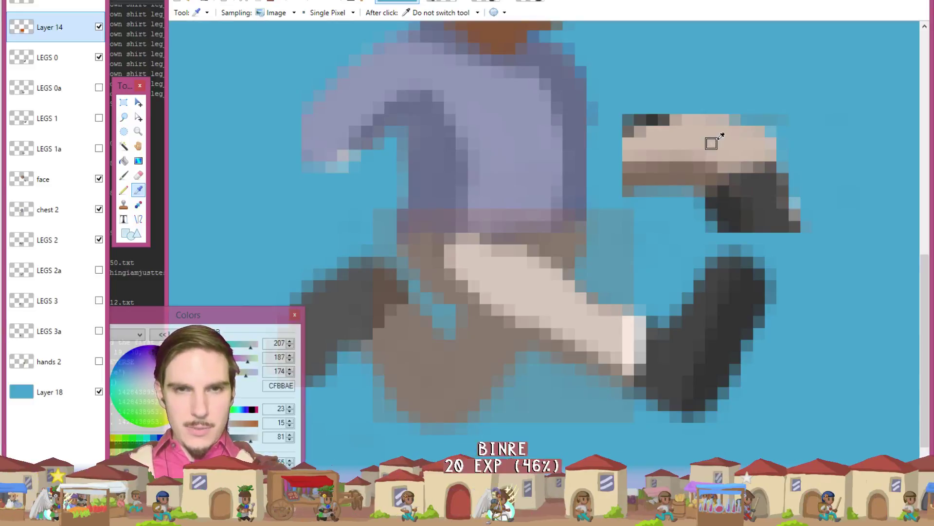
click(558, 298)
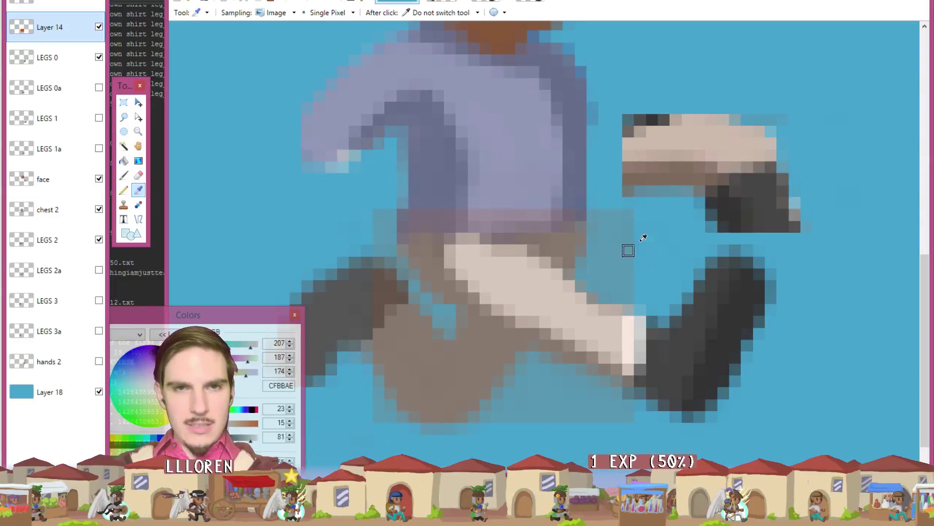
Step: Set the opacity of Layer 14 to 36 and sample the tinted front thigh against the pasted tall-boots thigh
click(568, 297)
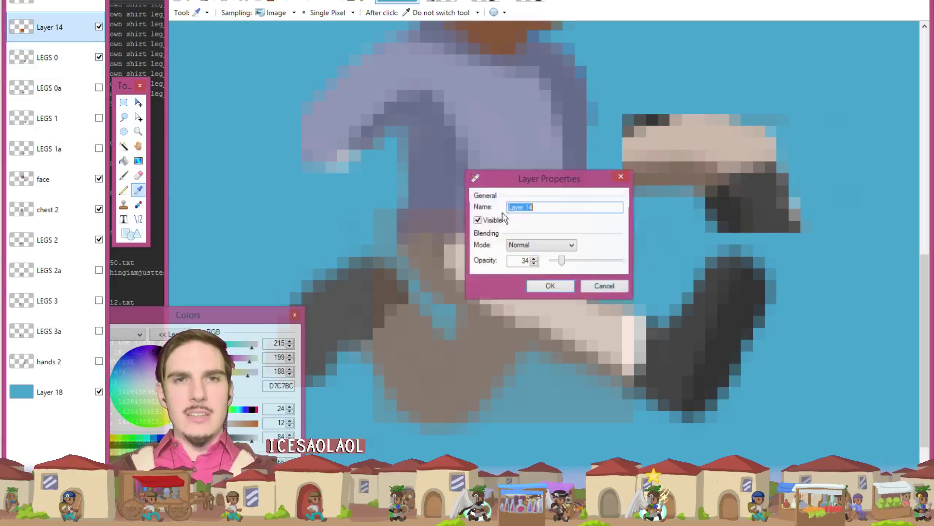
drag(558, 186, 381, 135)
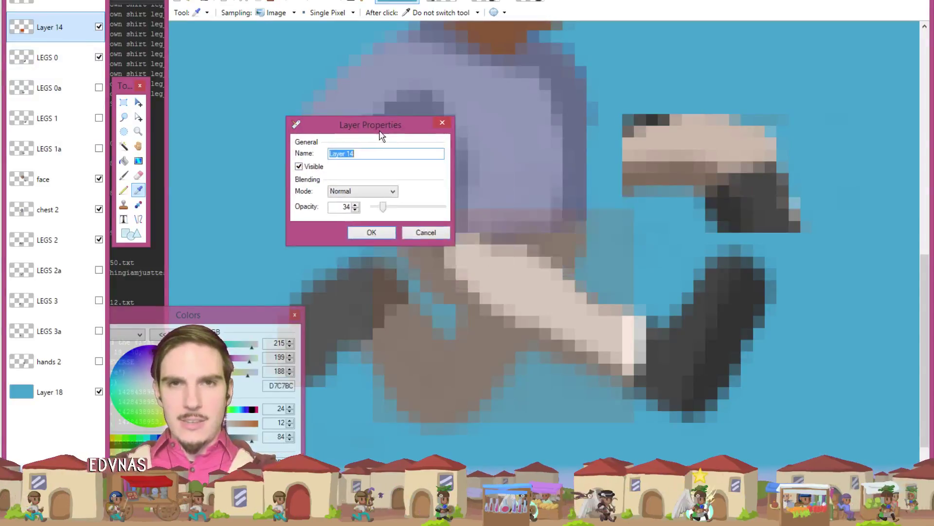
click(355, 204)
click(356, 205)
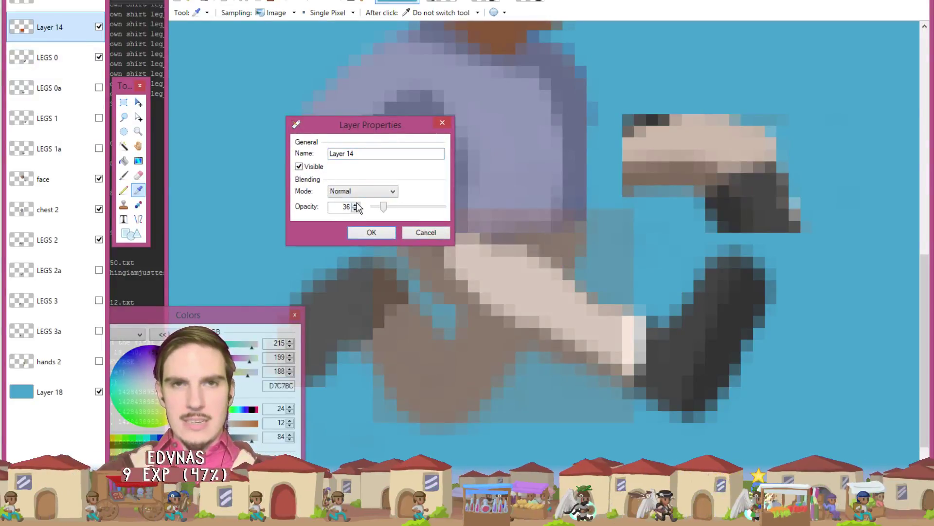
click(370, 231)
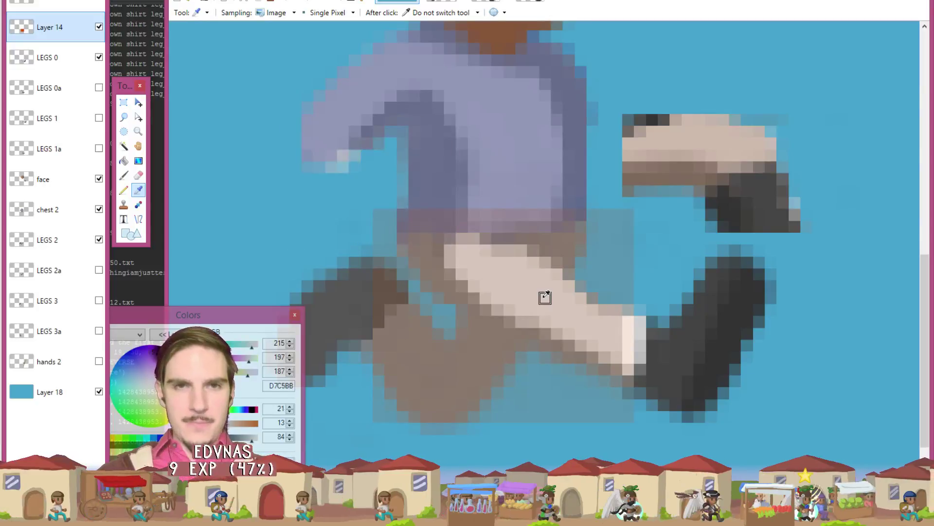
click(711, 131)
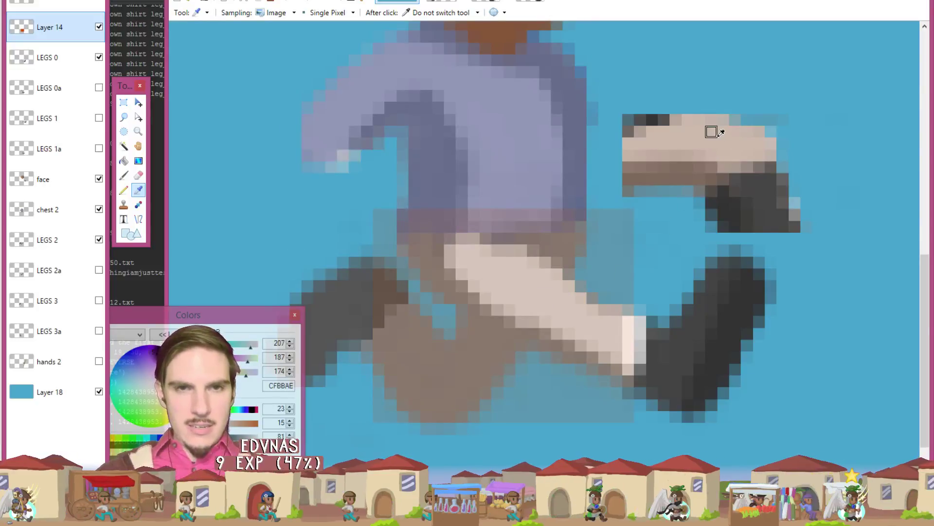
click(558, 310)
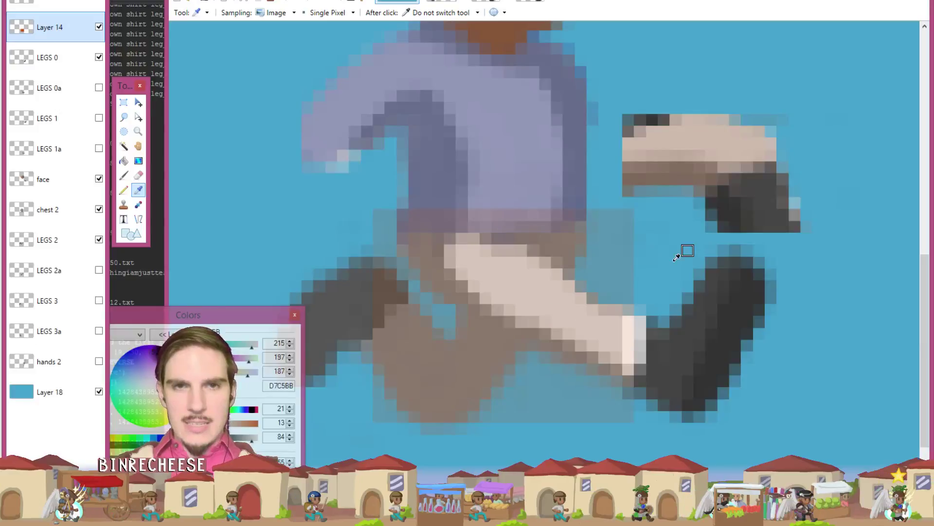
Step: Set the opacity of the orange tint layer, Layer 14, to 40
double_click(64, 22)
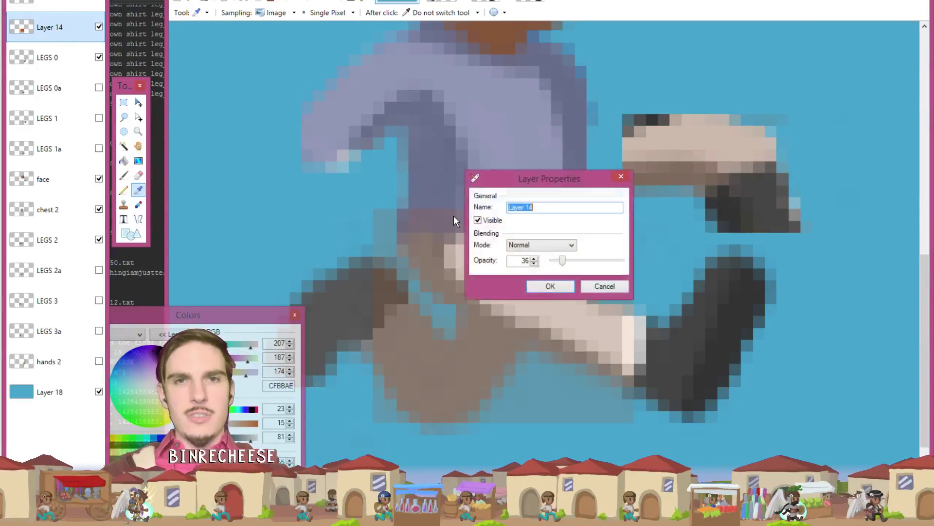
click(535, 259)
click(534, 259)
click(534, 258)
click(534, 259)
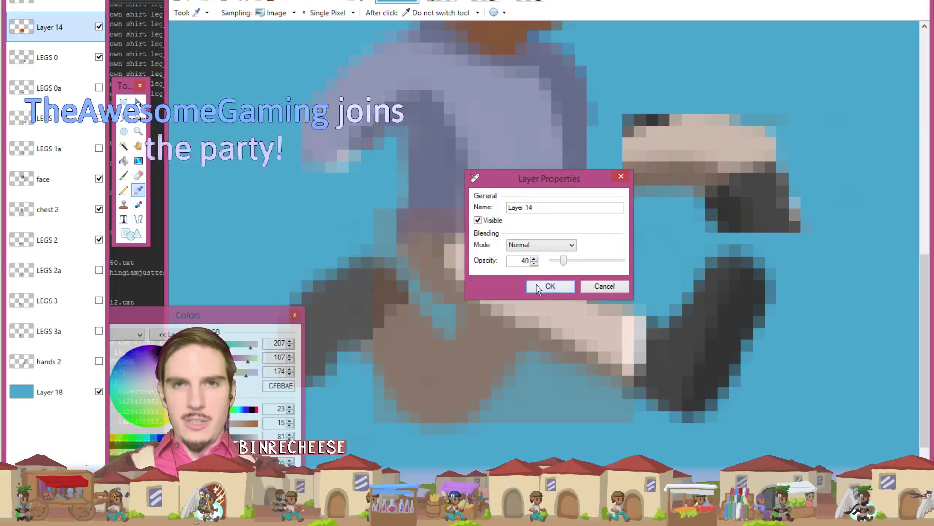
click(547, 287)
Step: Sample several light pixels of the tinted front thigh and the pasted tall-boots piece to compare their colours
click(556, 294)
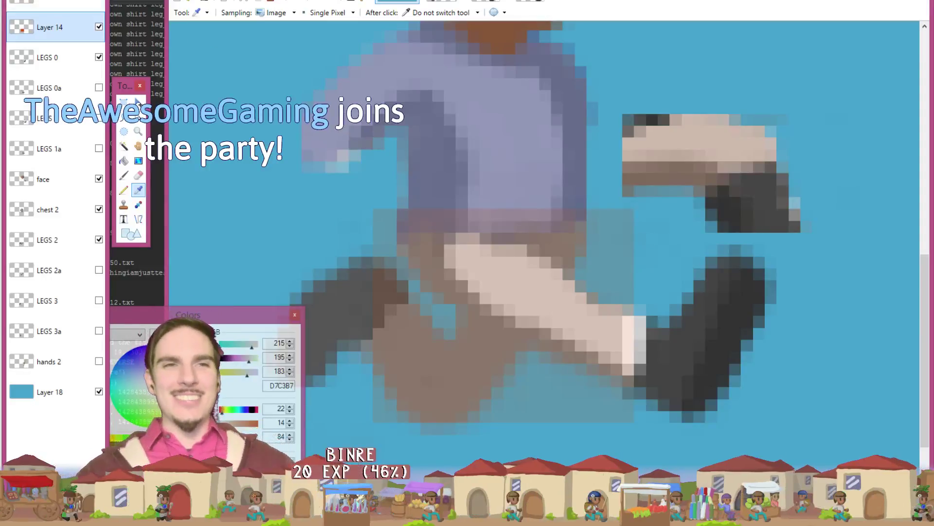
mouse_move(45, 3)
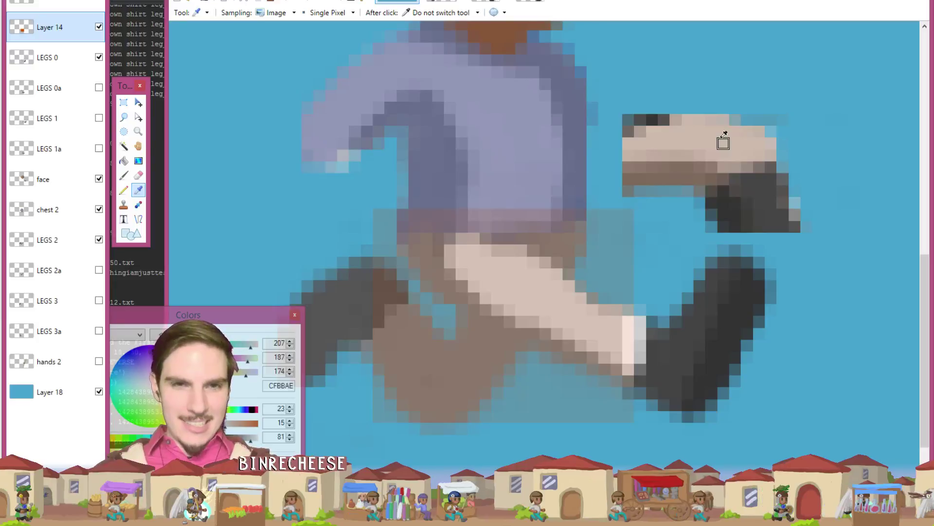
click(735, 131)
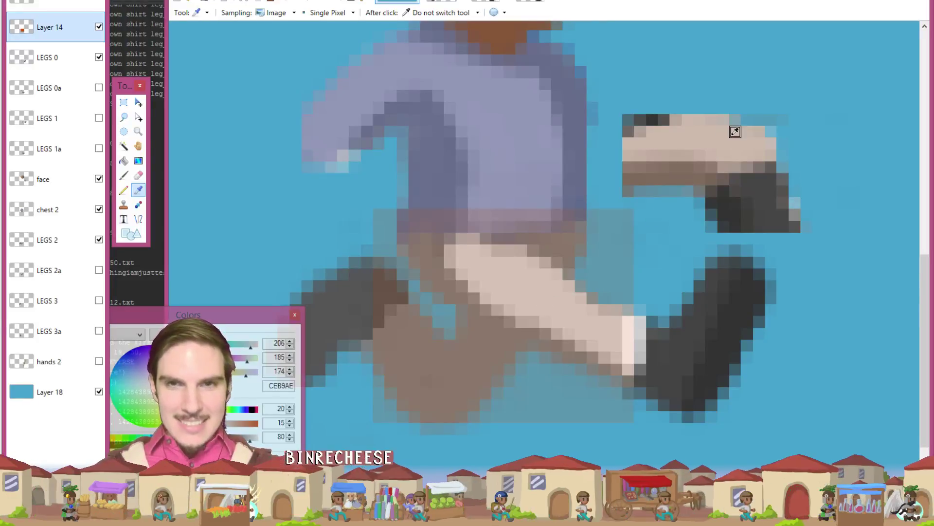
click(543, 293)
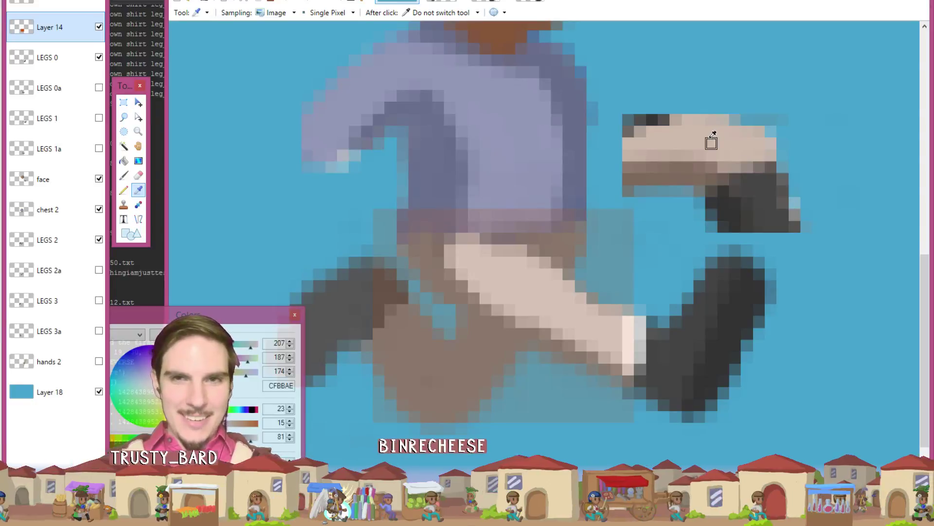
click(747, 143)
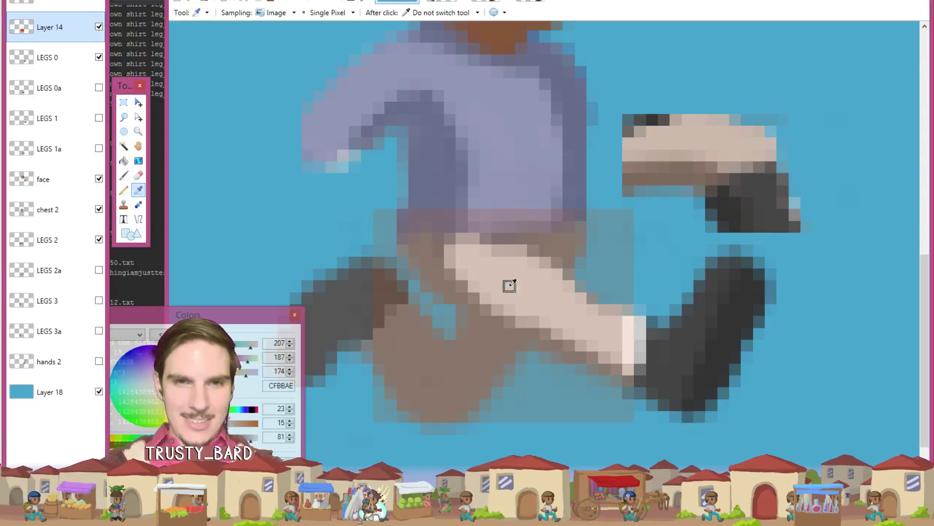
click(559, 299)
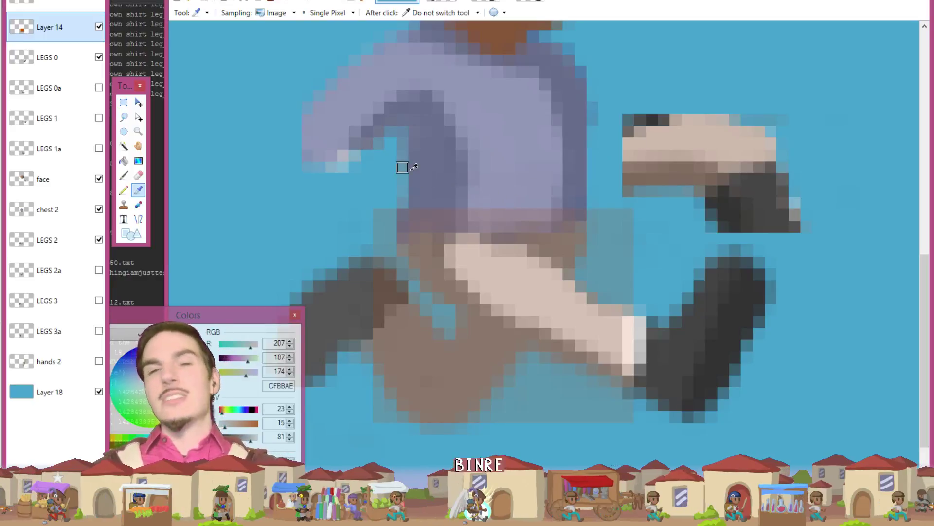
Step: Check Layer 14's blending and opacity properties and sample the reference thigh and the recolored leg to compare their skin tones
double_click(76, 32)
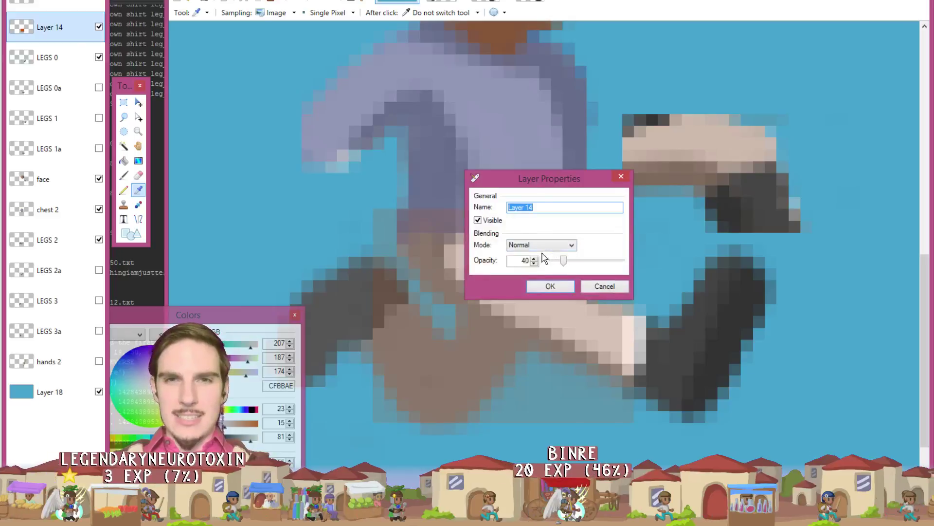
click(543, 286)
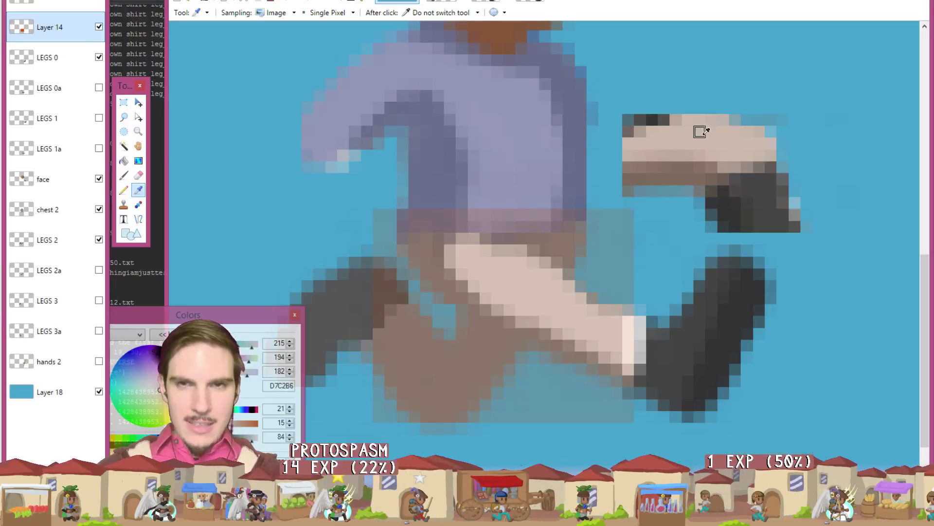
click(736, 142)
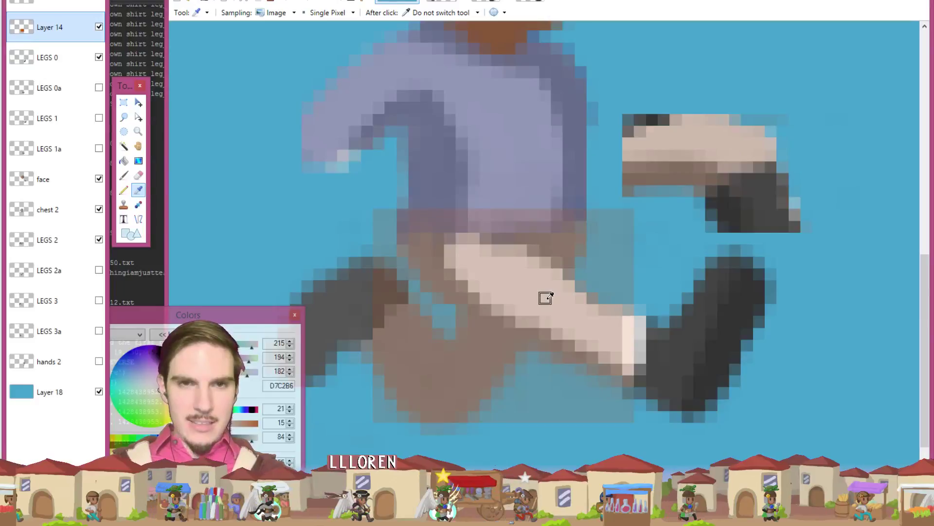
click(722, 142)
click(533, 298)
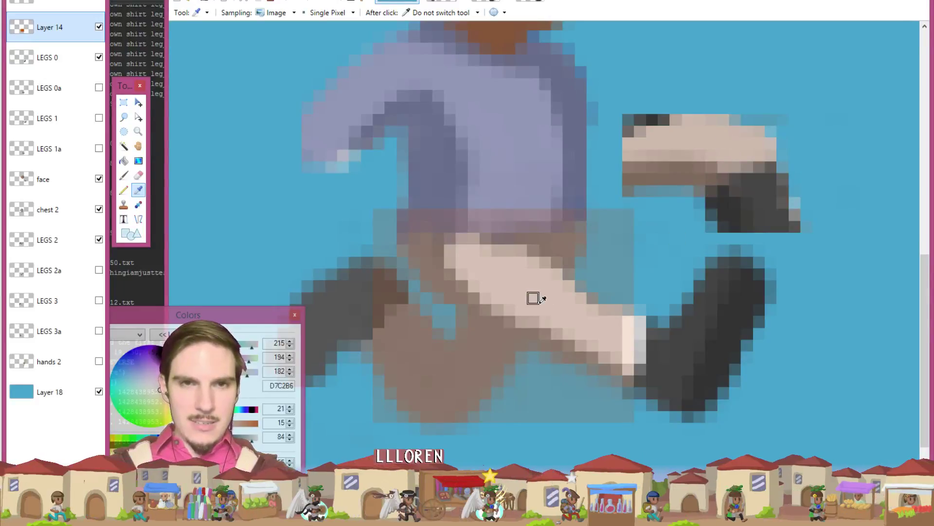
Step: Fine-tune Layer 14's hue with Hue / Saturation to match the leg to the reference thigh, and resample both colors
click(316, 1)
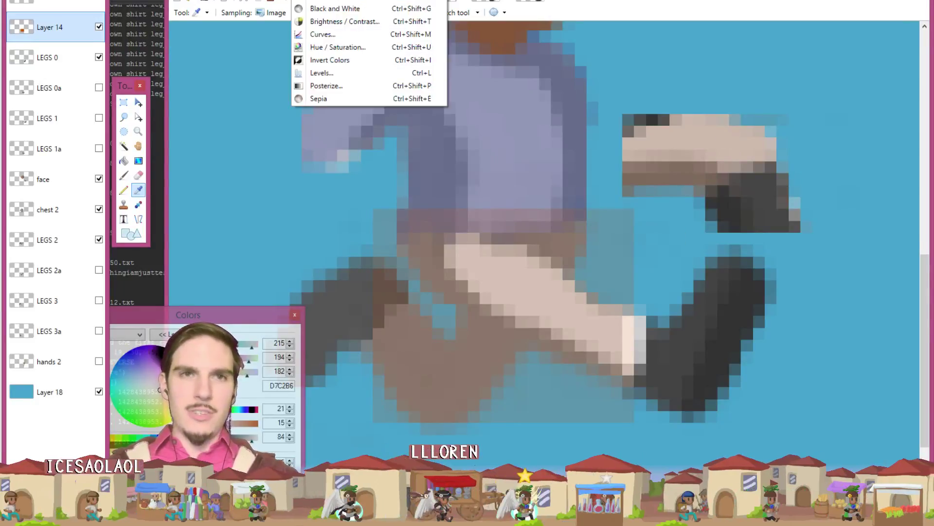
click(363, 49)
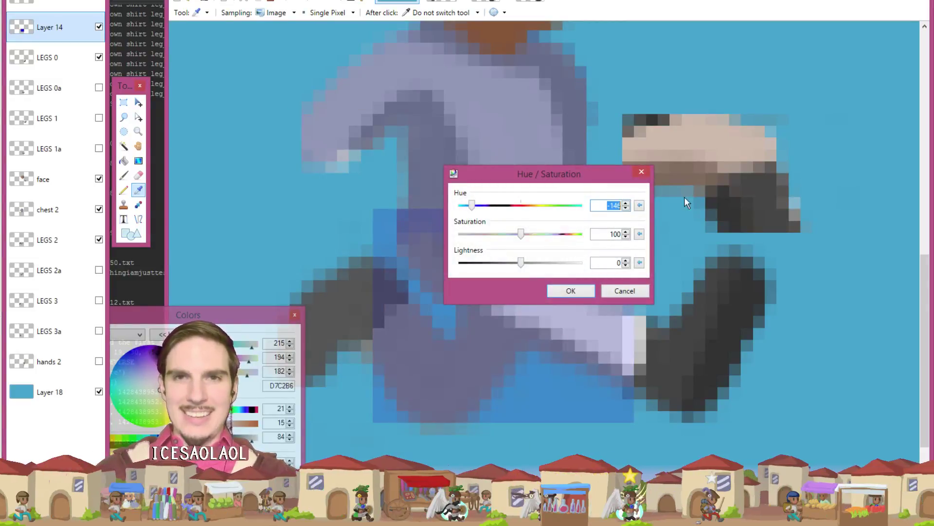
text(0)
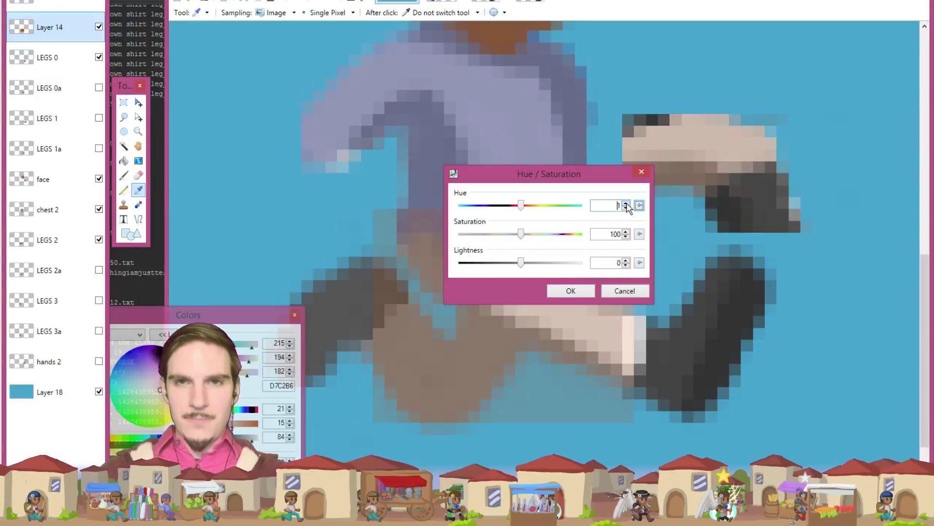
click(571, 291)
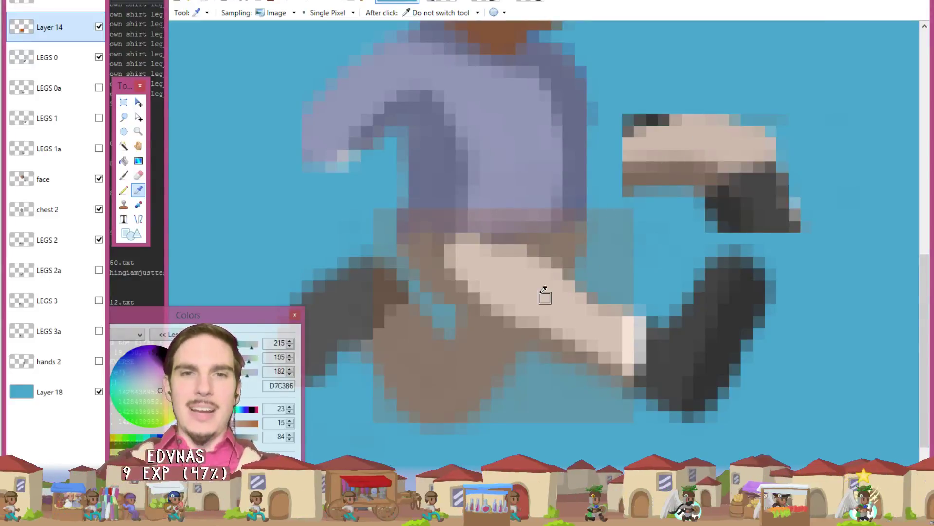
click(711, 142)
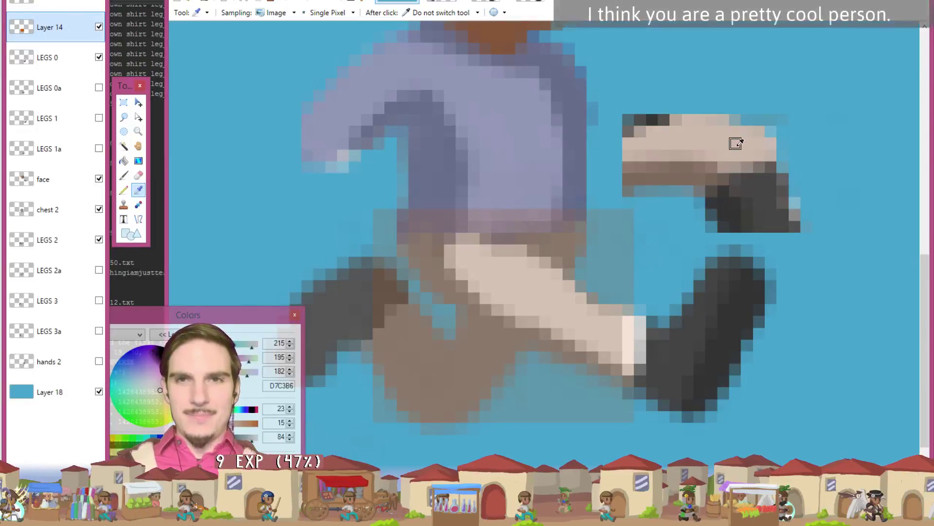
click(540, 287)
click(635, 318)
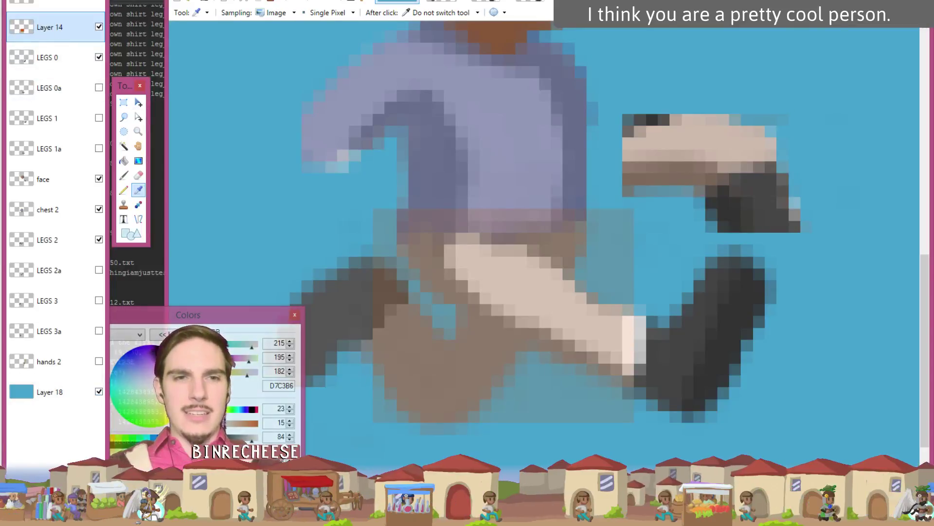
Step: Duplicate Layer 14, hide the copy and move it beneath Layer 18 at the end of the layer stack
key(ctrl+shift+n)
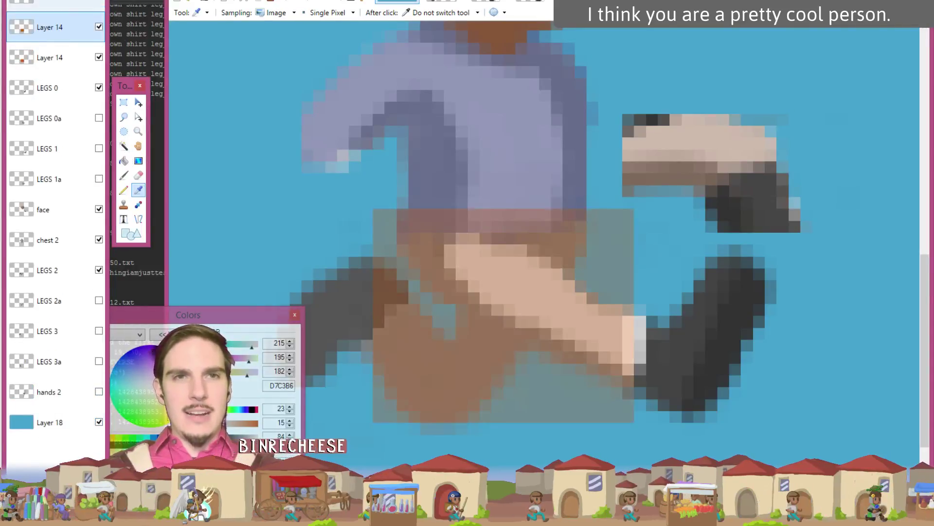
click(70, 58)
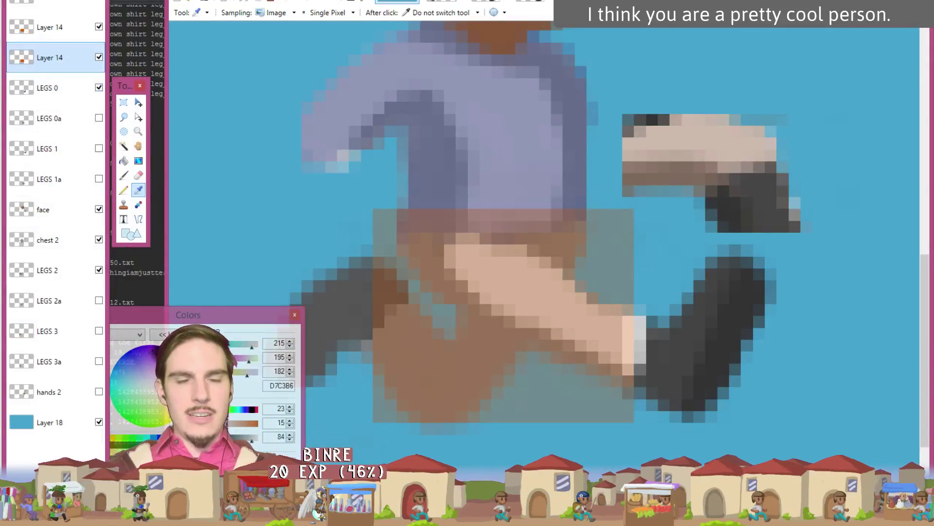
click(99, 29)
drag(73, 28, 82, 445)
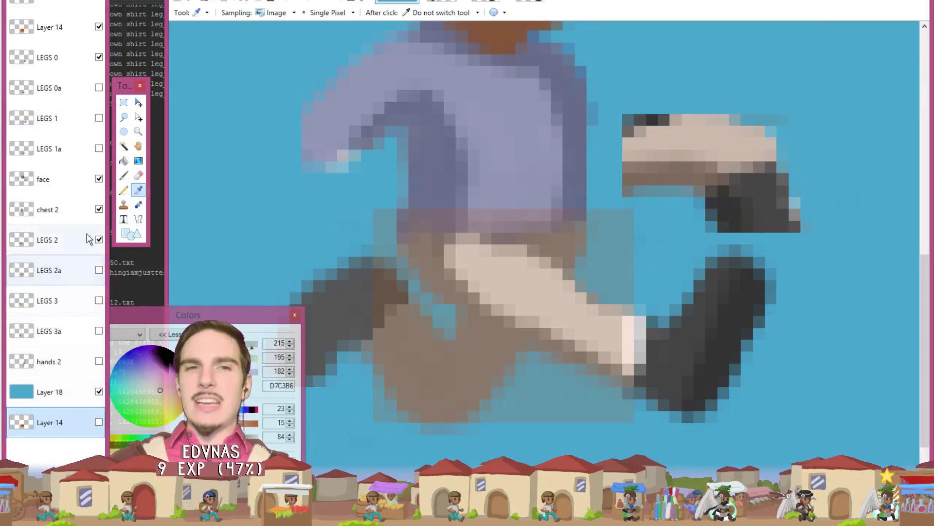
Step: Hide the LEGS 2 and chest 2 layers to isolate the front leg, keeping the face layer visible
click(99, 240)
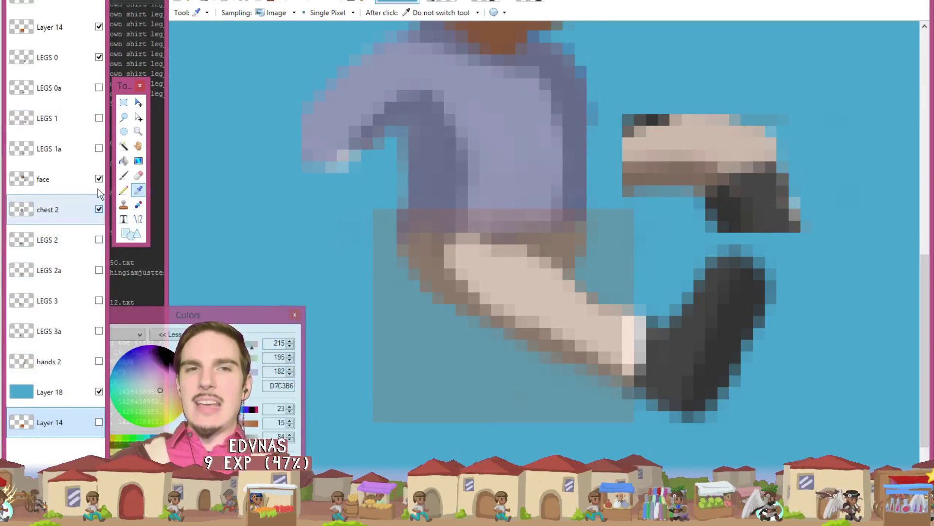
click(99, 209)
click(99, 178)
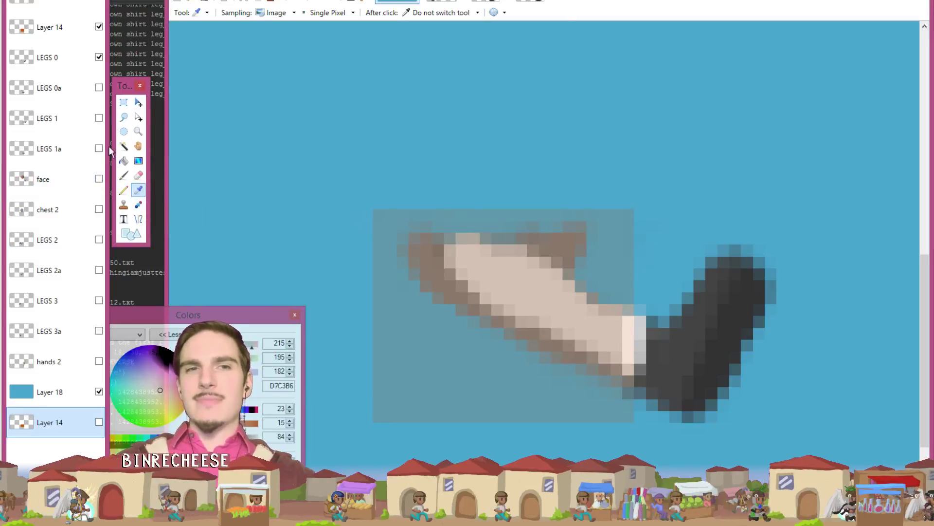
click(98, 179)
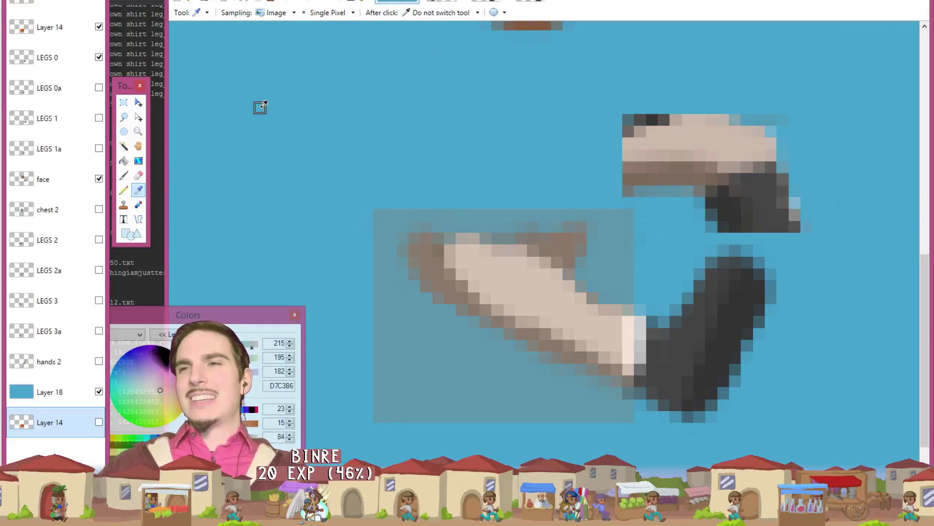
Step: Magic-wand the tinted rectangle around the leg at 28% tolerance, delete it from the visible Layer 14 and clear the selection
click(125, 149)
click(451, 346)
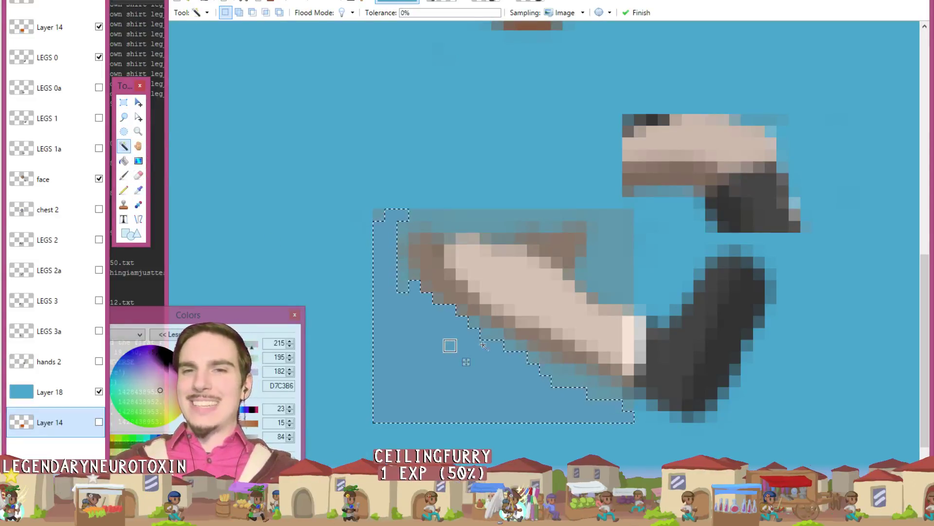
drag(403, 14, 430, 17)
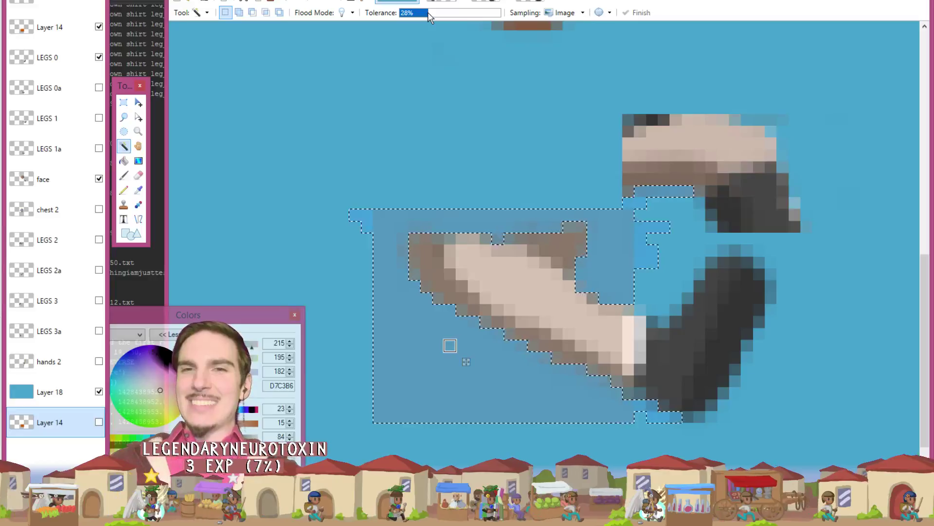
click(428, 13)
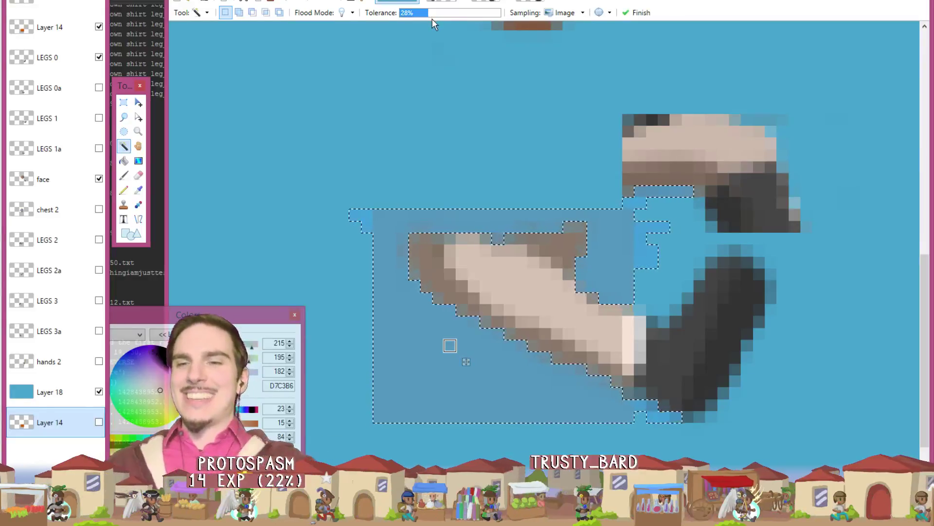
key(ctrl+d)
key(ctrl+z)
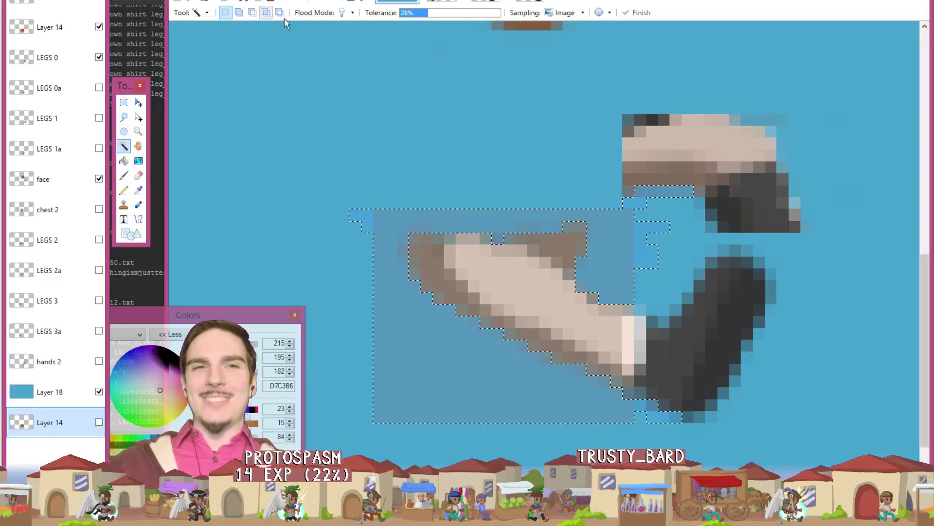
click(73, 33)
key(ctrl+d)
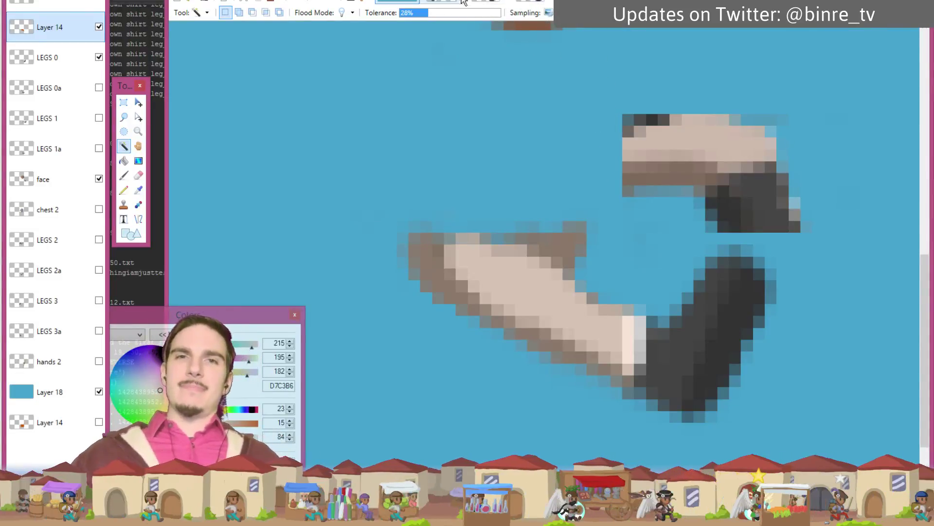
Step: Copy the dark waistband strip from the top of the bent leg in the separate reference leg image
click(537, 3)
click(487, 3)
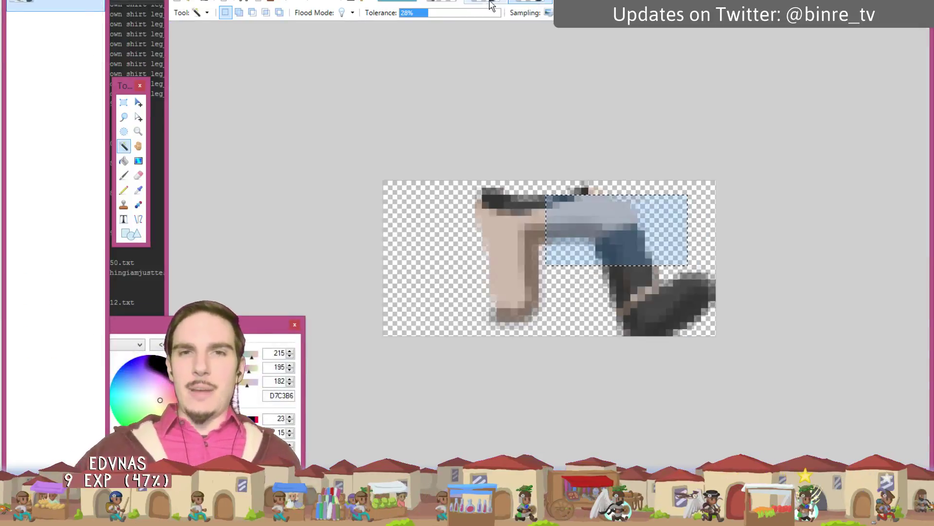
click(537, 3)
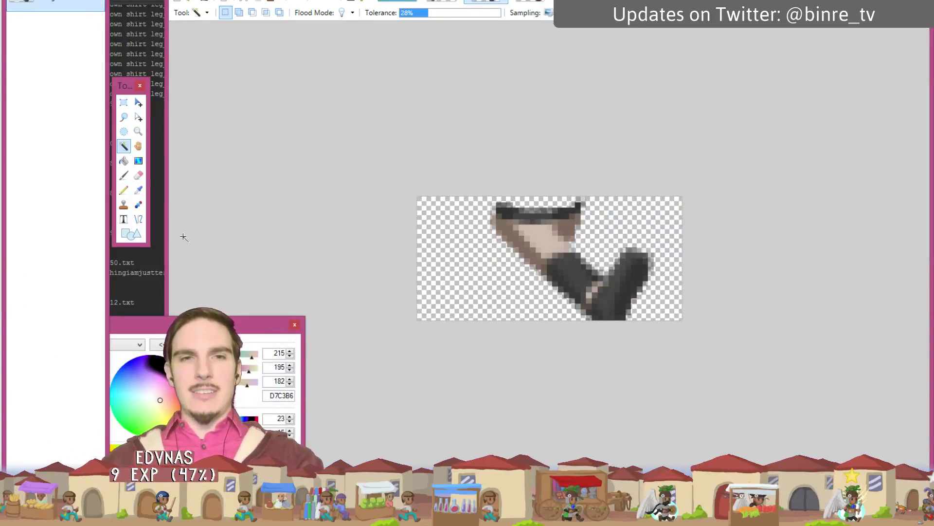
click(123, 103)
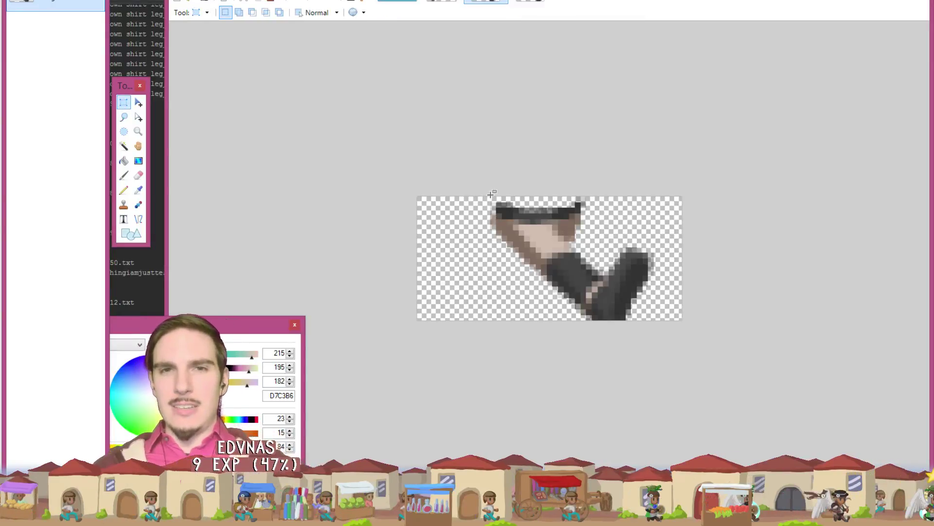
drag(490, 197, 586, 219)
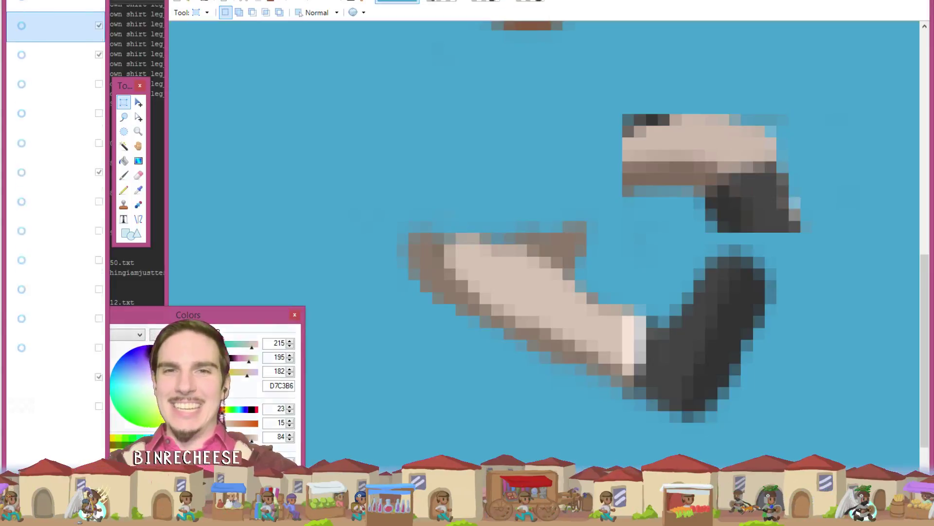
Step: Return to the character sprite image and paste the copied waistband into the LEGS 0 layer
click(397, 1)
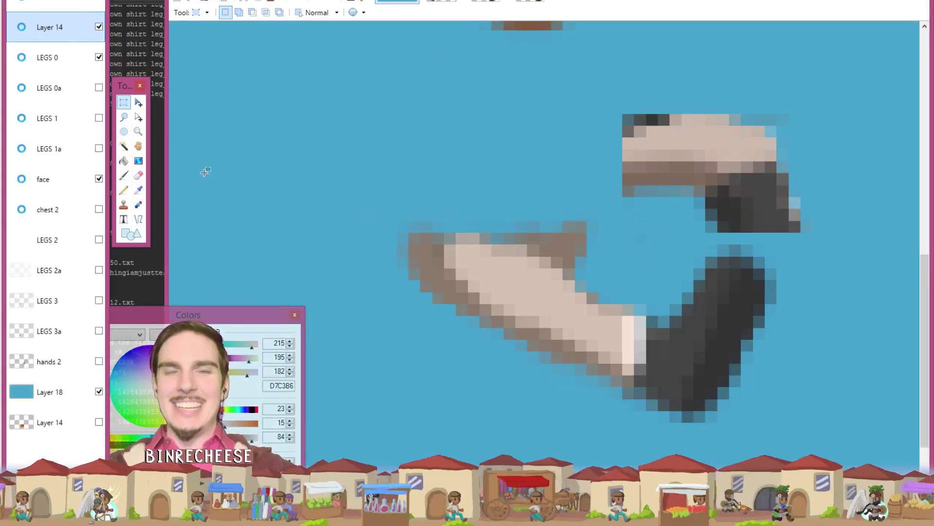
click(70, 61)
key(ctrl+v)
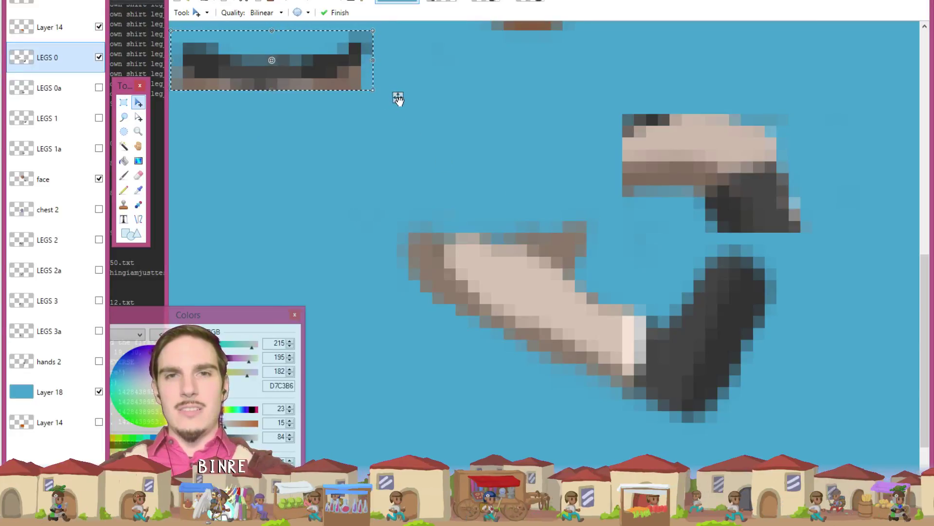
Step: Merge Layer 14 into LEGS 0 and align the waistband over the top of the leg, with the chest 2 layer shown
click(60, 36)
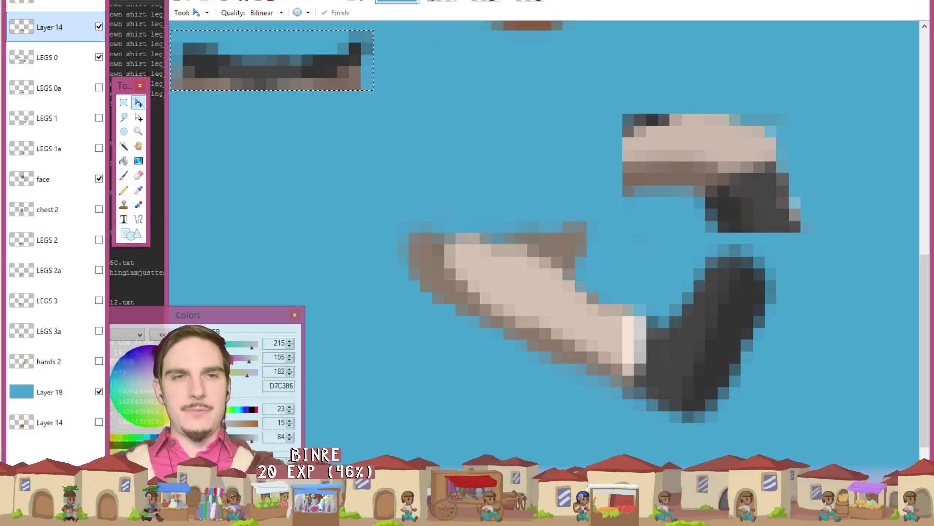
key(ctrl+z)
drag(398, 97, 626, 265)
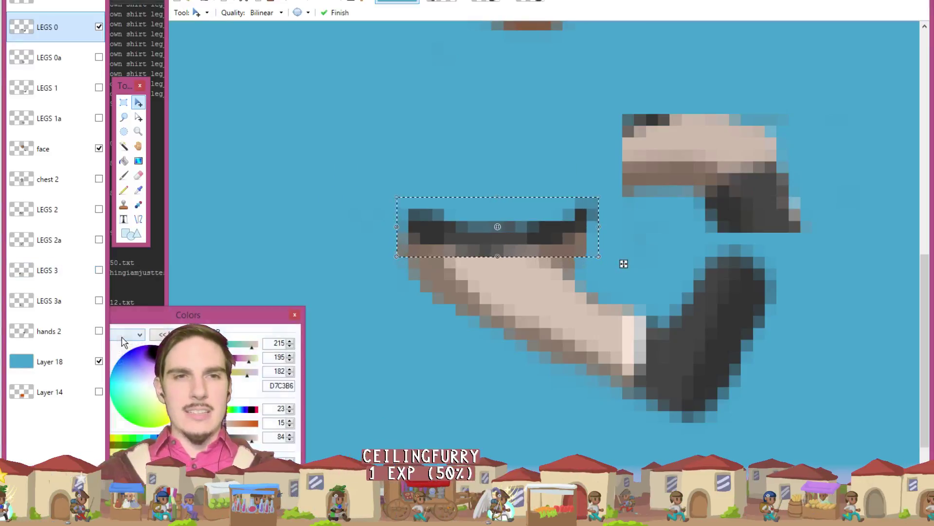
click(98, 178)
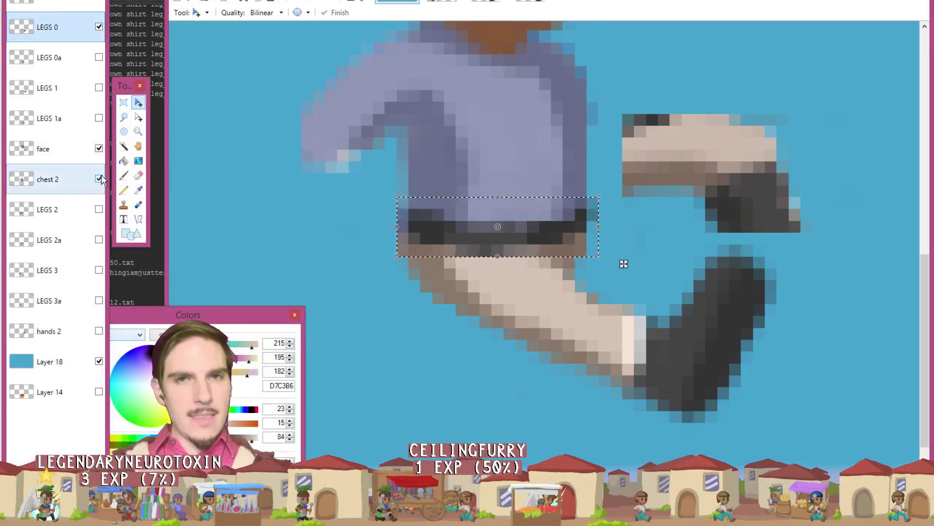
drag(622, 263, 444, 169)
Step: Undo the waistband placement, the layer merge and the paste, and toggle Layer 14's visibility to check its contents
key(ctrl+z)
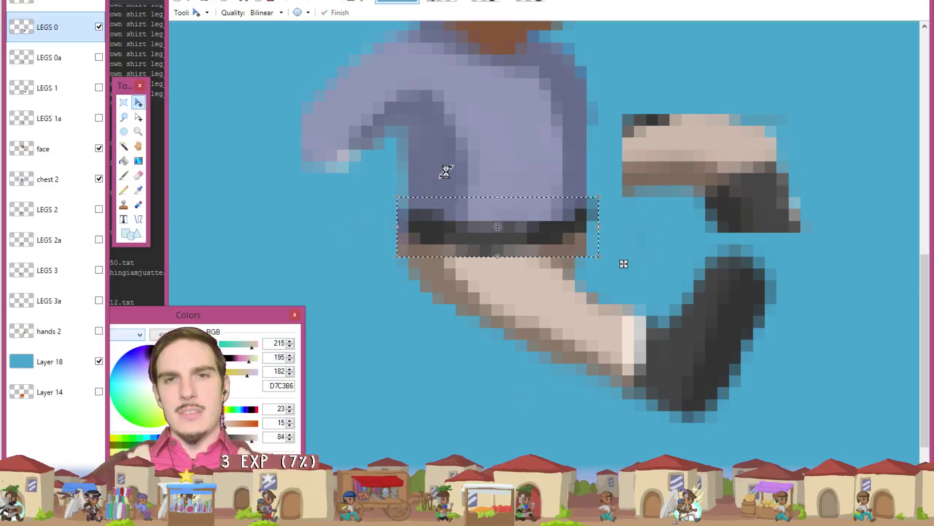
key(ctrl+z)
key(ctrl+z)
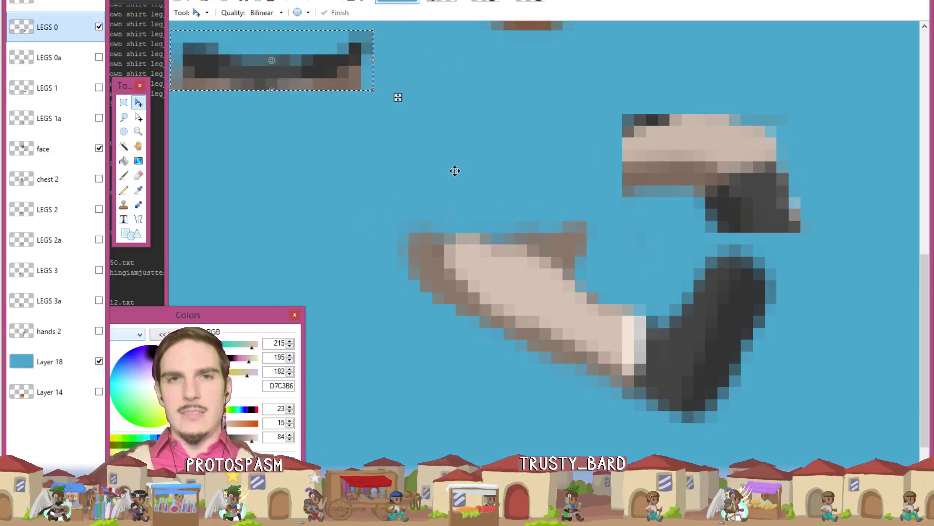
key(ctrl+z)
key(ctrl+z)
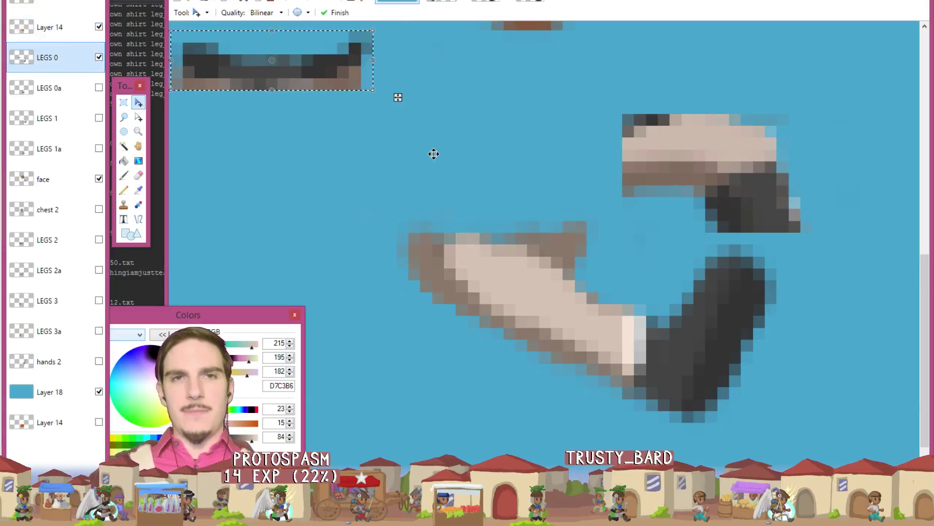
key(ctrl+z)
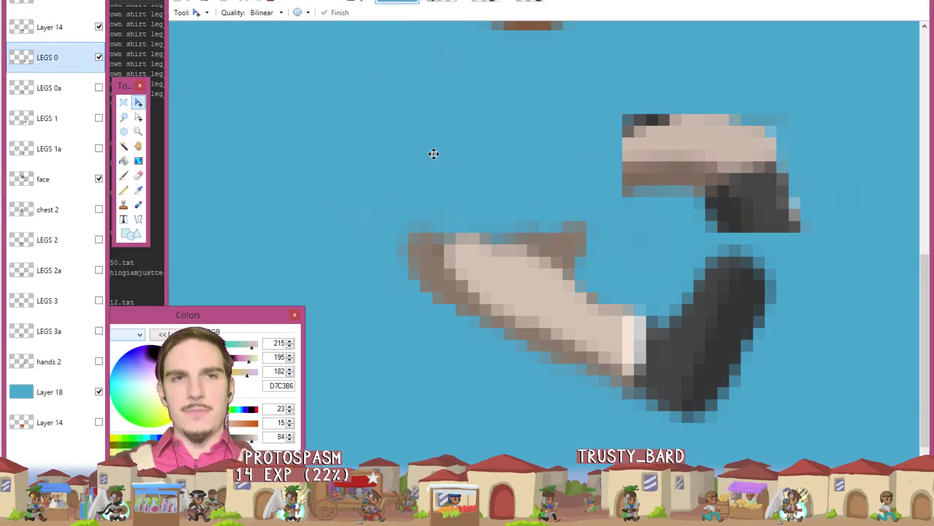
click(99, 27)
click(98, 27)
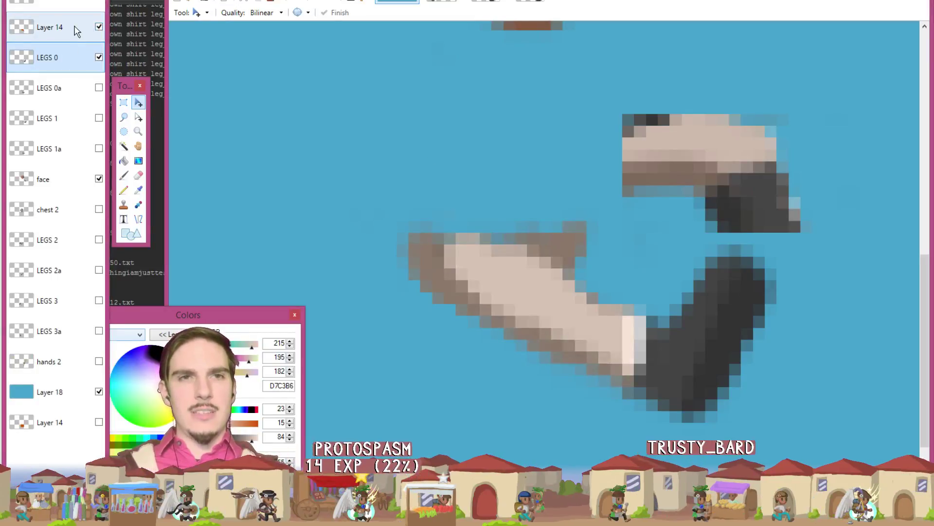
Step: Merge Layer 14 into LEGS 0 and paste the copied waistband onto a new layer, positioned over the top of the leg
key(ctrl+m)
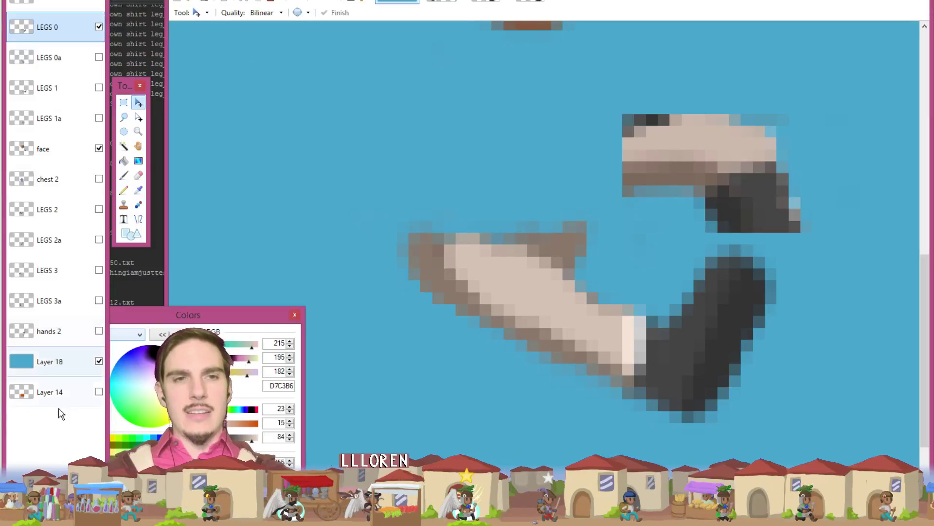
key(ctrl+shift+n)
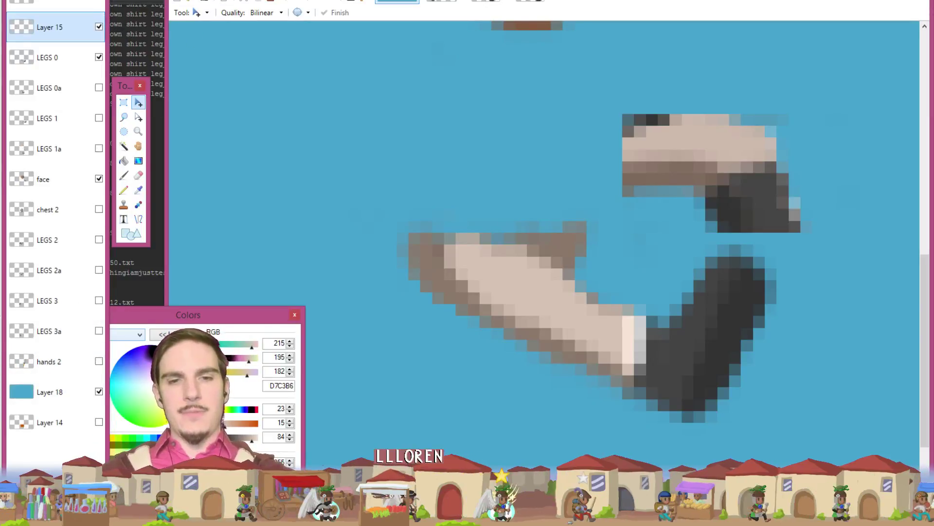
key(ctrl+v)
drag(396, 96, 631, 277)
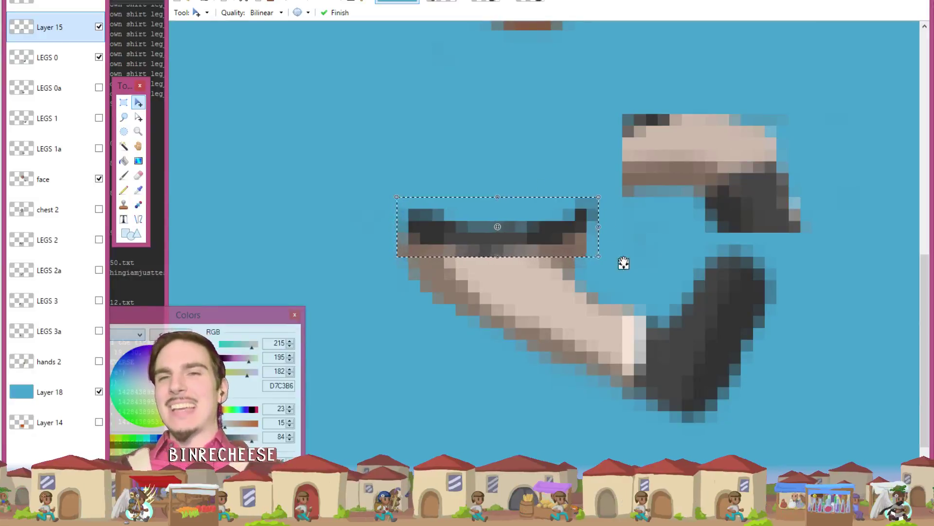
mouse_move(623, 263)
mouse_down()
mouse_move(620, 243)
mouse_move(608, 241)
mouse_move(617, 250)
mouse_move(618, 229)
mouse_move(620, 258)
mouse_up()
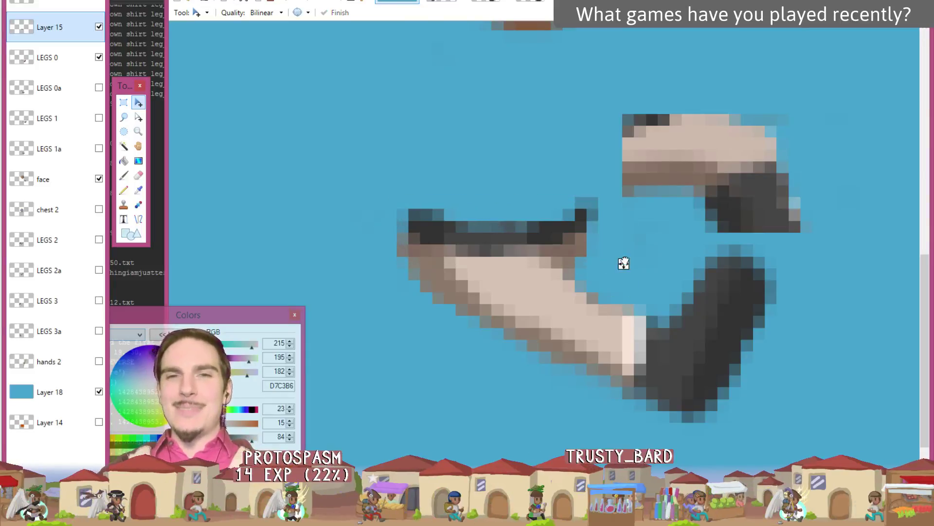
key(Return)
key(ctrl+z)
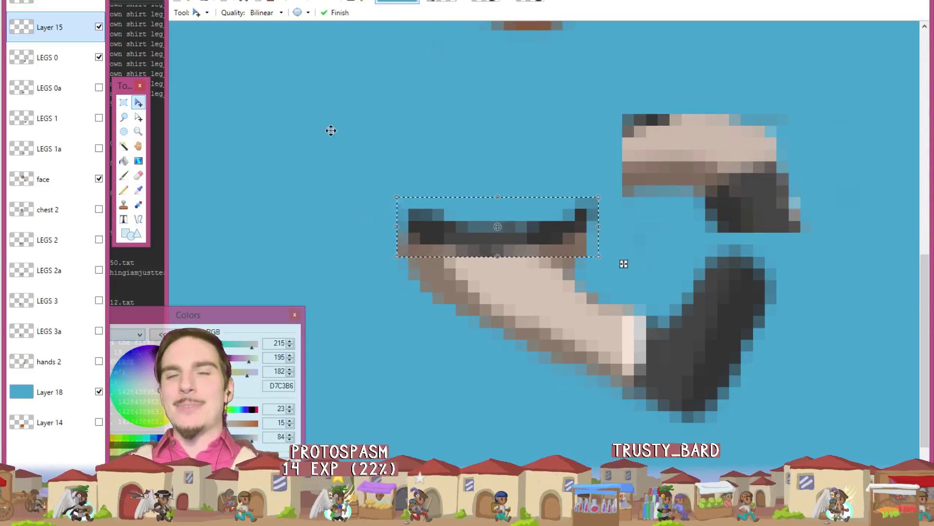
Step: Show the chest 2 layer and move the waistband on Layer 15 slightly down along the shirt's bottom hem
click(103, 209)
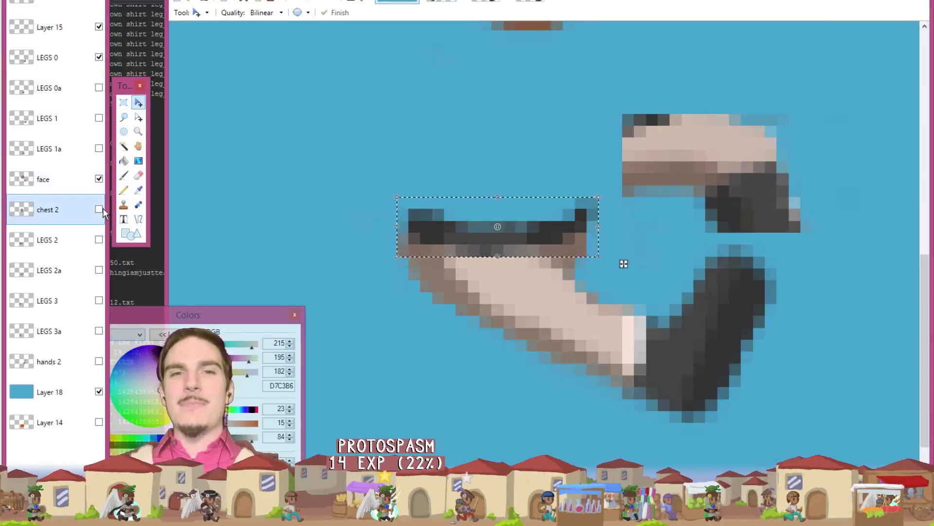
click(99, 209)
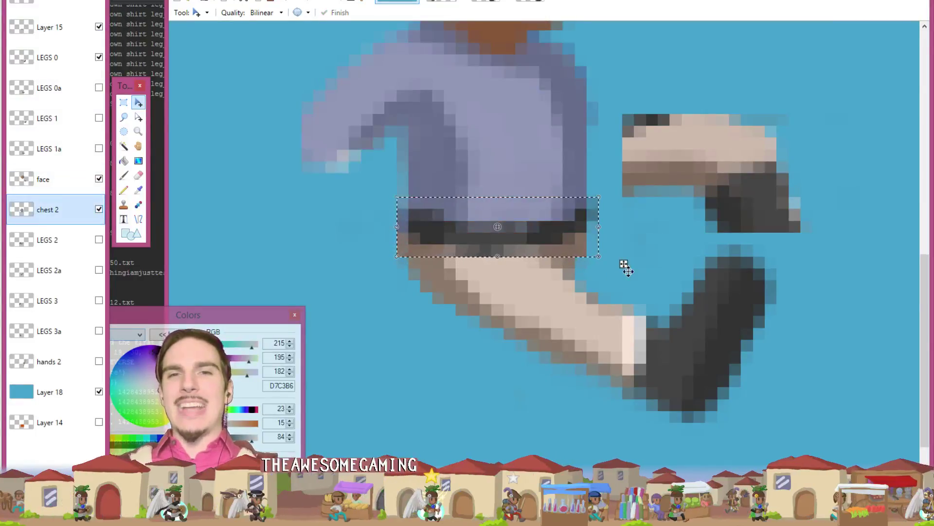
key(ctrl+y)
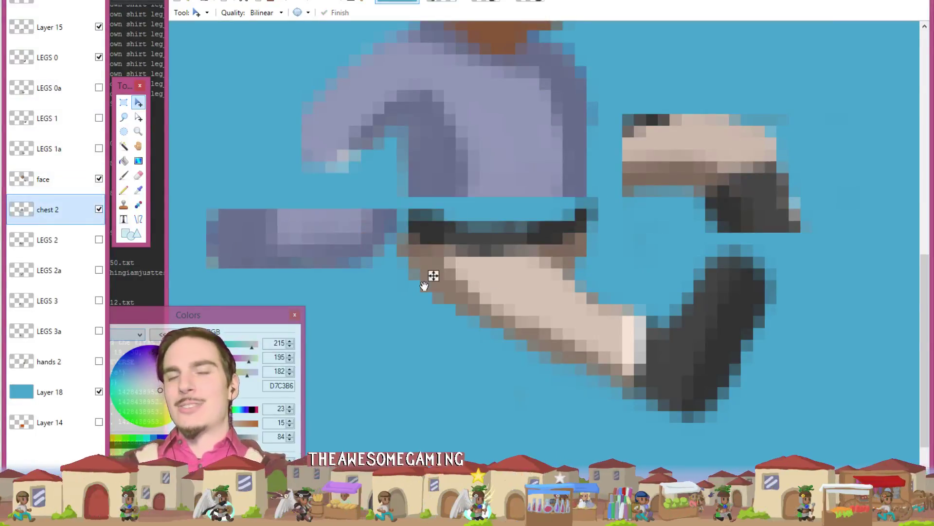
drag(427, 271, 623, 263)
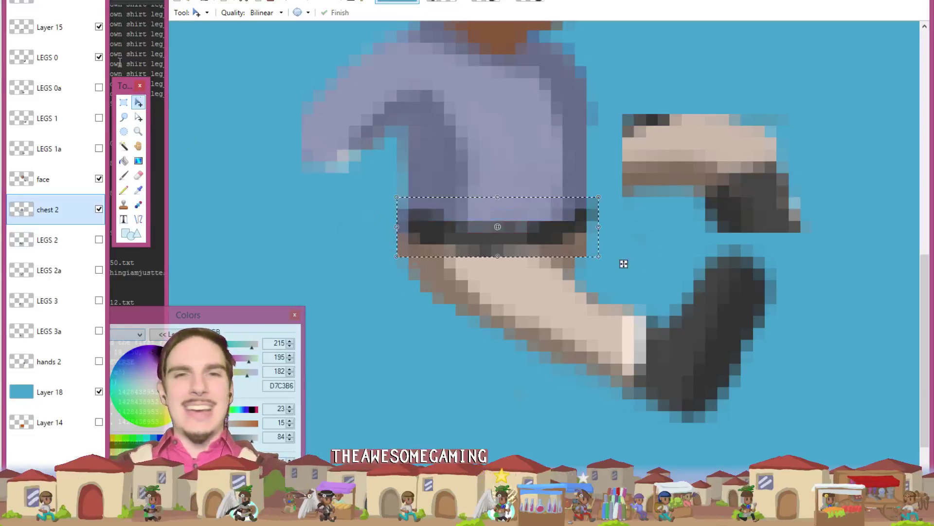
click(69, 27)
drag(599, 264, 622, 276)
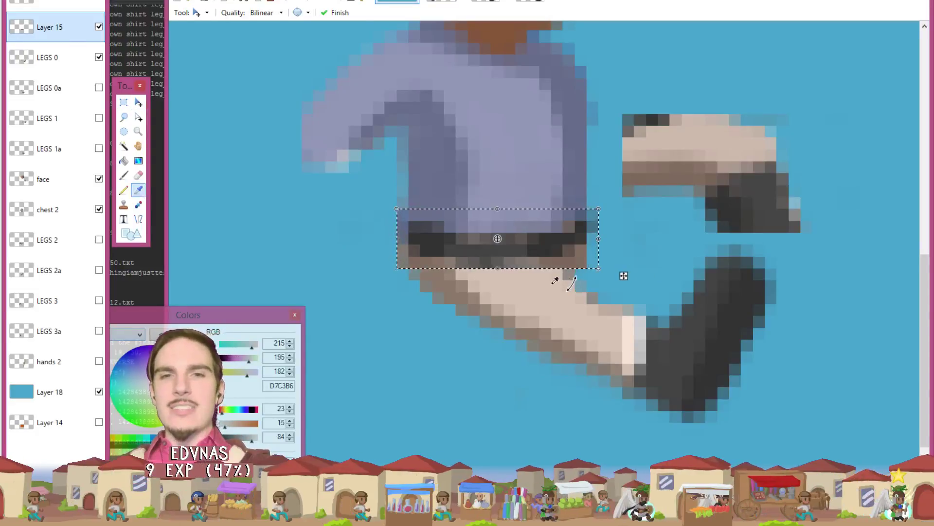
Step: Try to even out the middle of the waistband with dark gray 454545 and erase part of its lower edge
key(e)
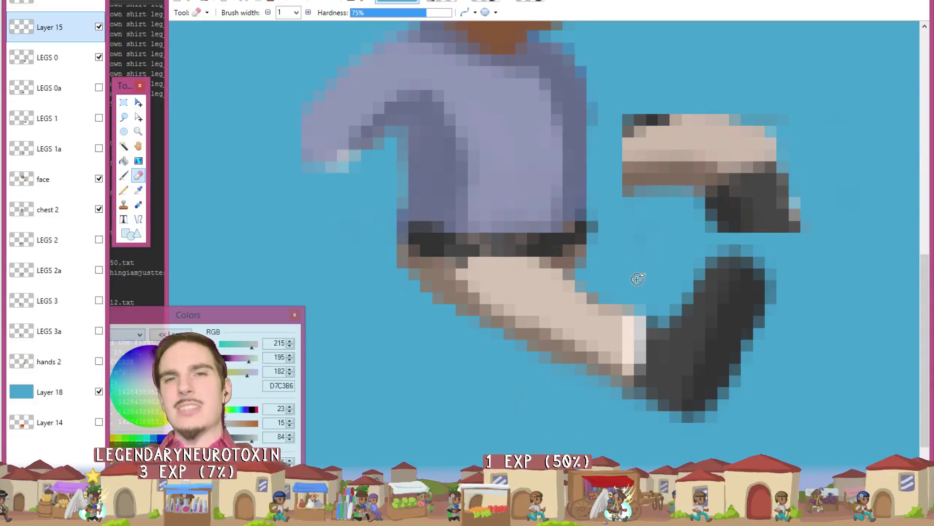
key(k)
click(522, 249)
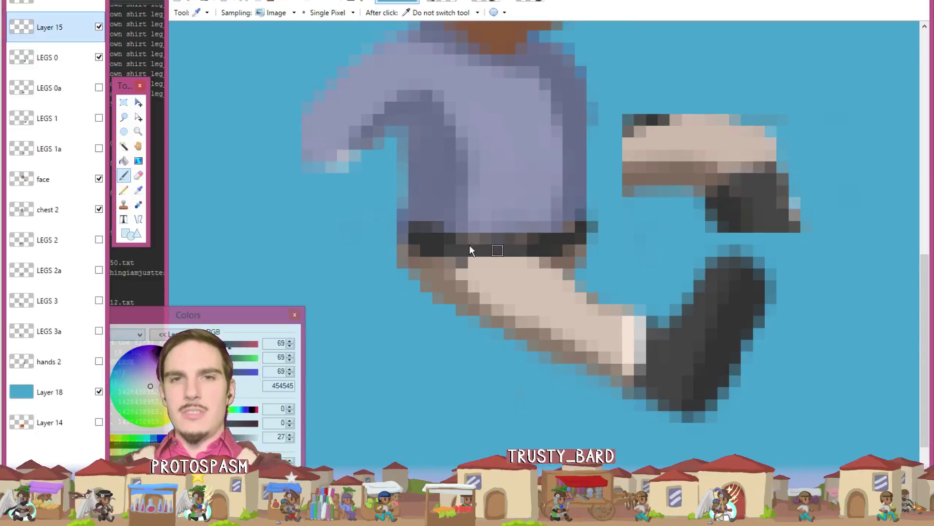
key(b)
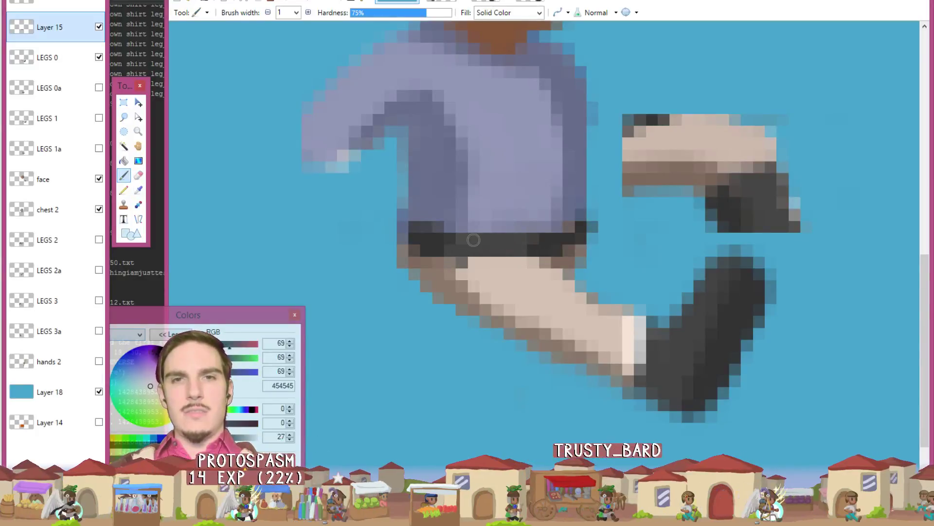
key(e)
drag(484, 255, 528, 257)
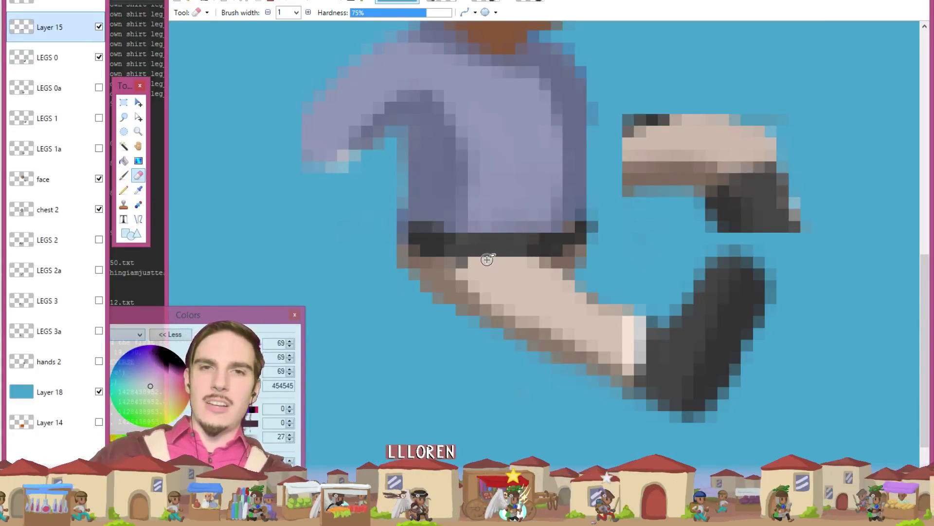
mouse_move(487, 260)
mouse_down()
mouse_move(547, 260)
mouse_move(507, 256)
mouse_move(546, 268)
mouse_up()
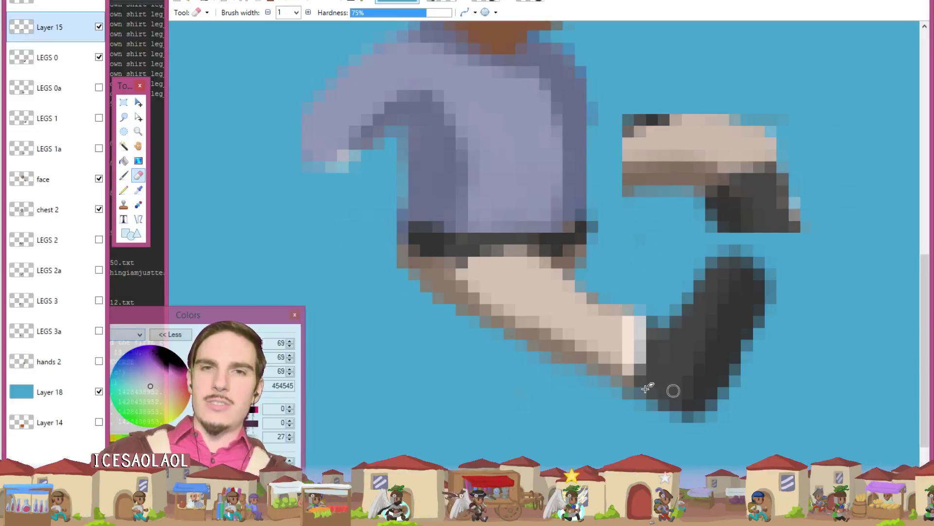
Step: Undo the waistband's dark gray painting and the erasing along its lower edge
key(ctrl+minus)
key(ctrl+minus)
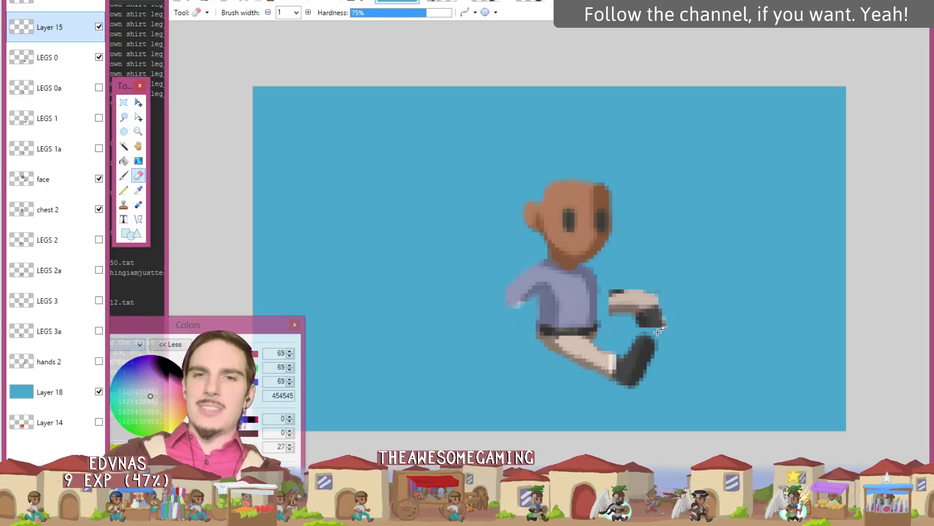
key(ctrl+z)
key(m)
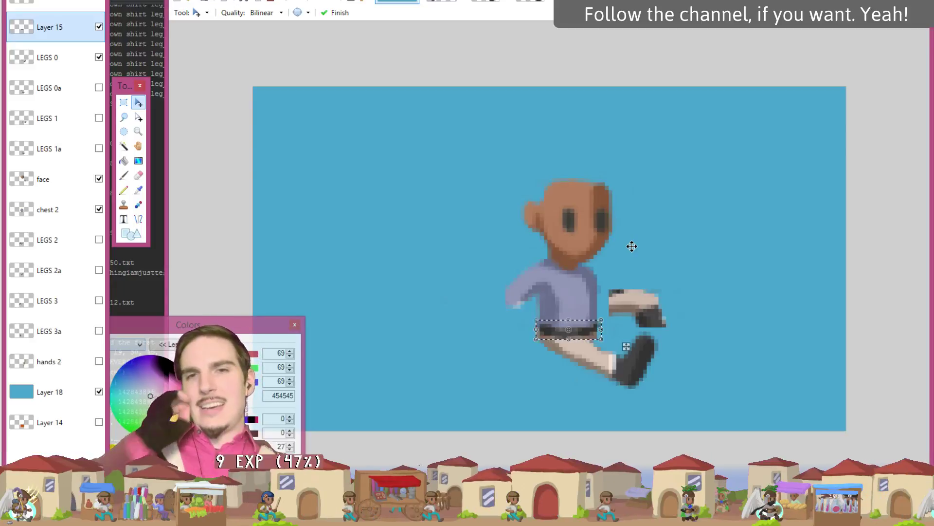
Step: On LEGS 0, paint dark gray 444444 over the white cuff and lower part of the extended leg, and trim its upper edge
scroll(619, 361, up, 5)
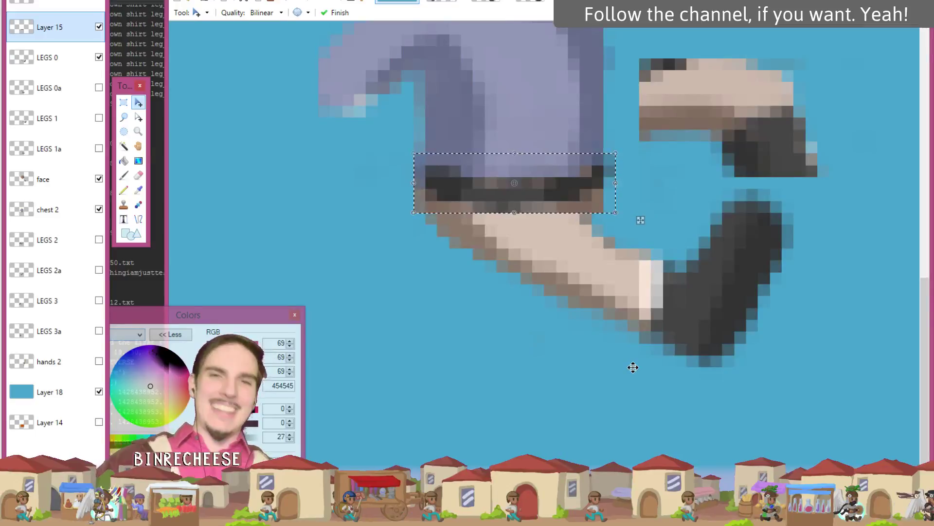
key(k)
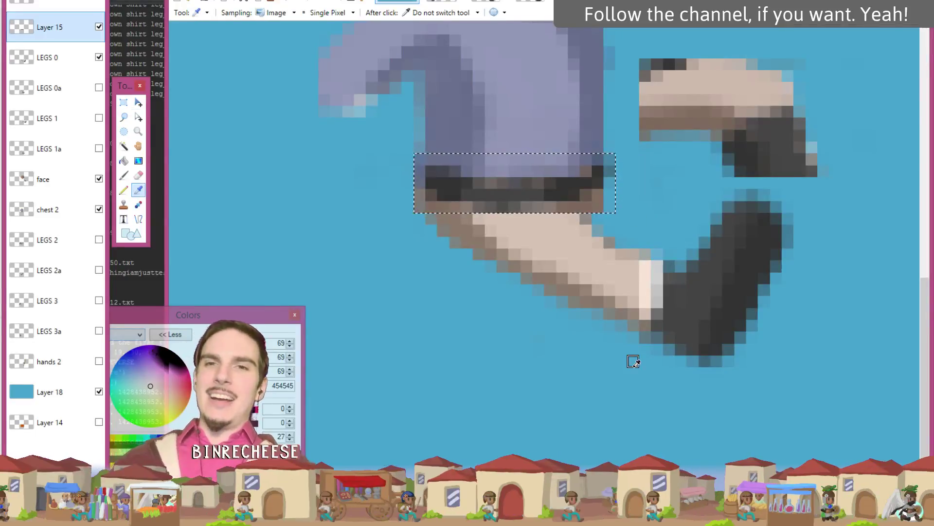
key(alt+Page_Down)
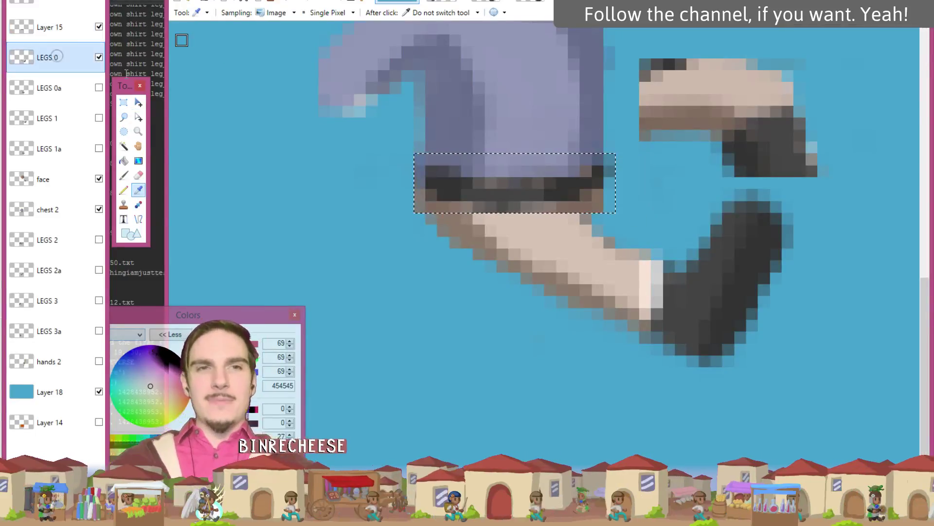
key(ctrl+d)
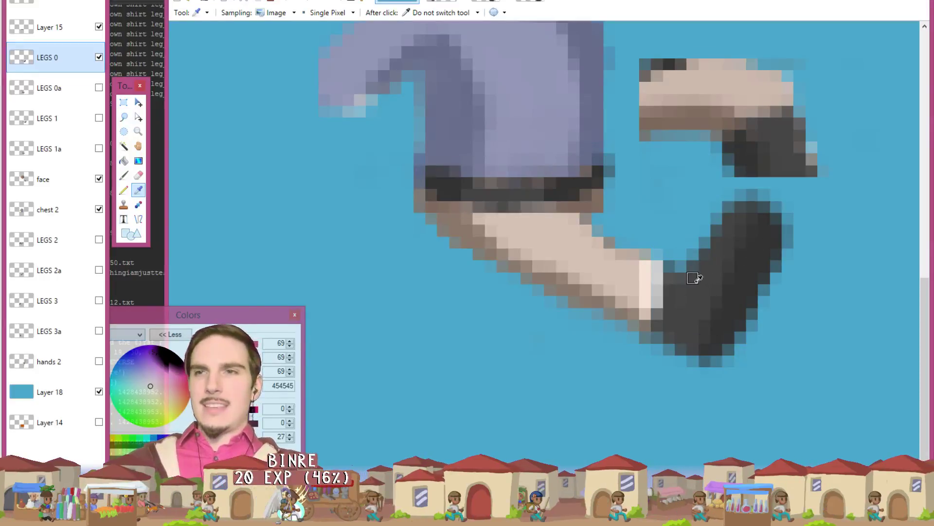
click(695, 277)
key(b)
mouse_move(656, 266)
mouse_down()
mouse_move(618, 290)
mouse_move(587, 273)
mouse_move(594, 255)
mouse_move(584, 270)
mouse_move(652, 270)
mouse_move(621, 255)
mouse_move(649, 268)
mouse_up()
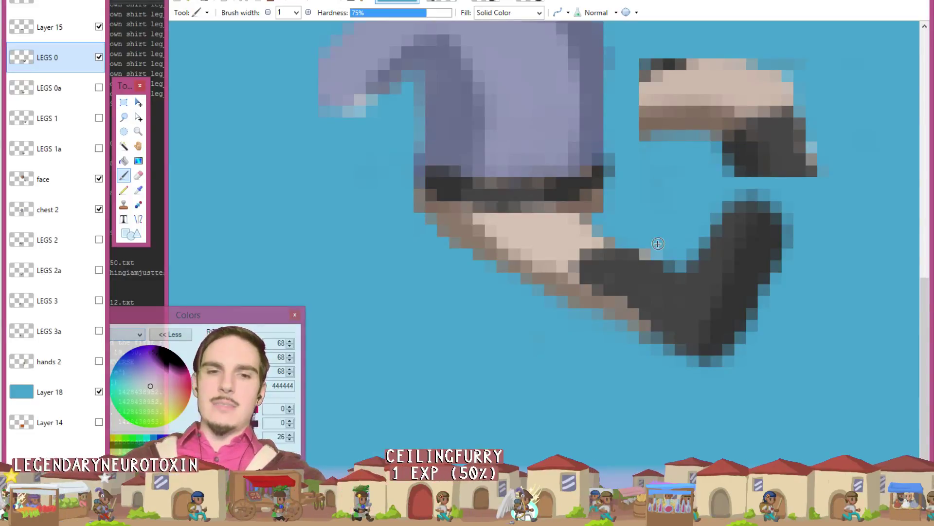
key(e)
drag(652, 265, 681, 266)
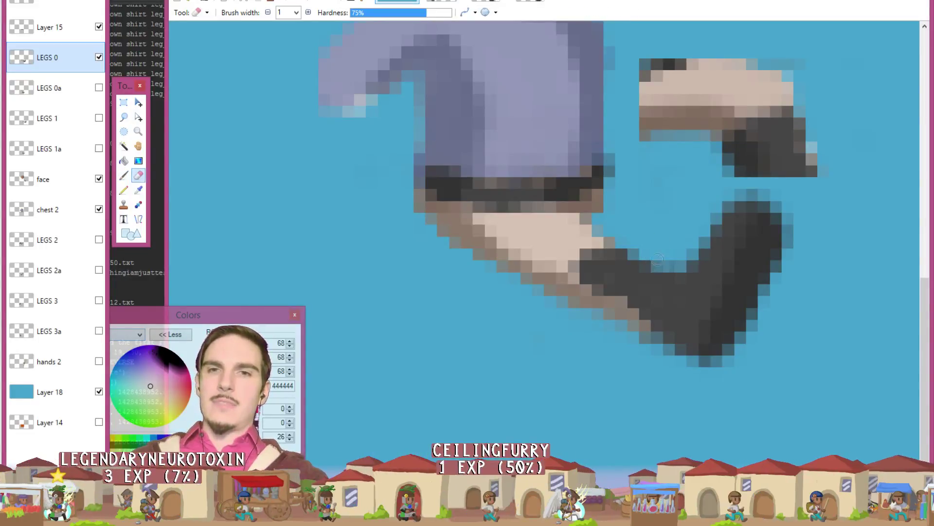
Step: Shade the underside of the new dark leg section with 323232 and blend its inner area with 434343 using a 2-pixel brush
key(k)
click(729, 313)
key(b)
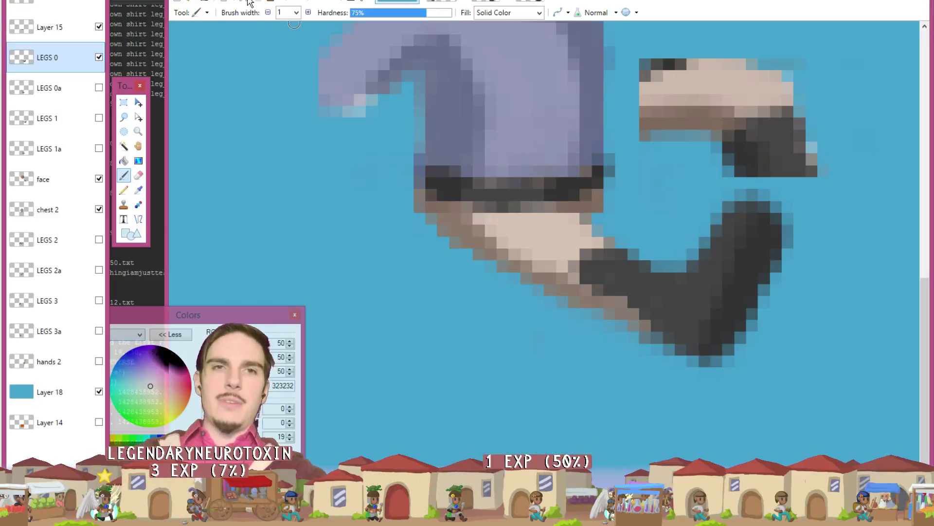
mouse_move(612, 299)
mouse_down()
mouse_move(579, 287)
mouse_move(623, 311)
mouse_move(677, 322)
mouse_move(590, 292)
mouse_move(688, 344)
mouse_up()
key(k)
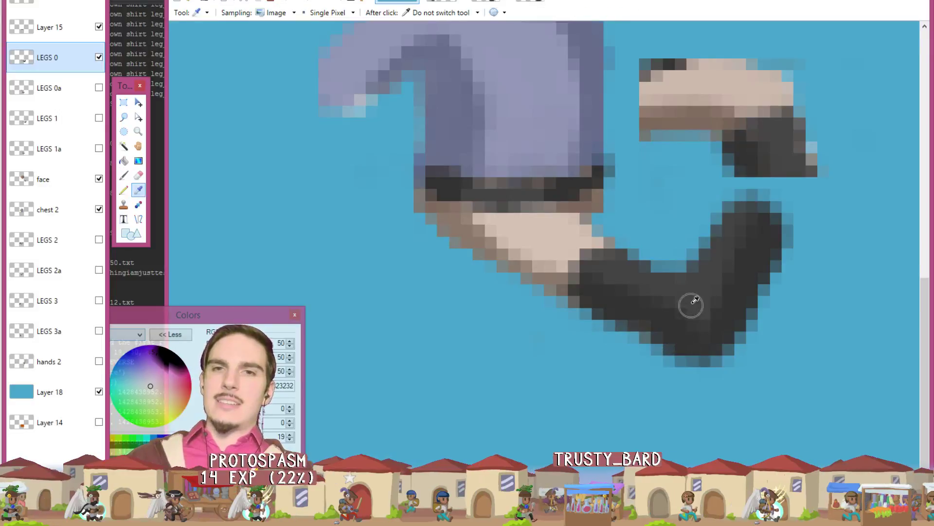
click(689, 303)
key(b)
drag(632, 282, 657, 304)
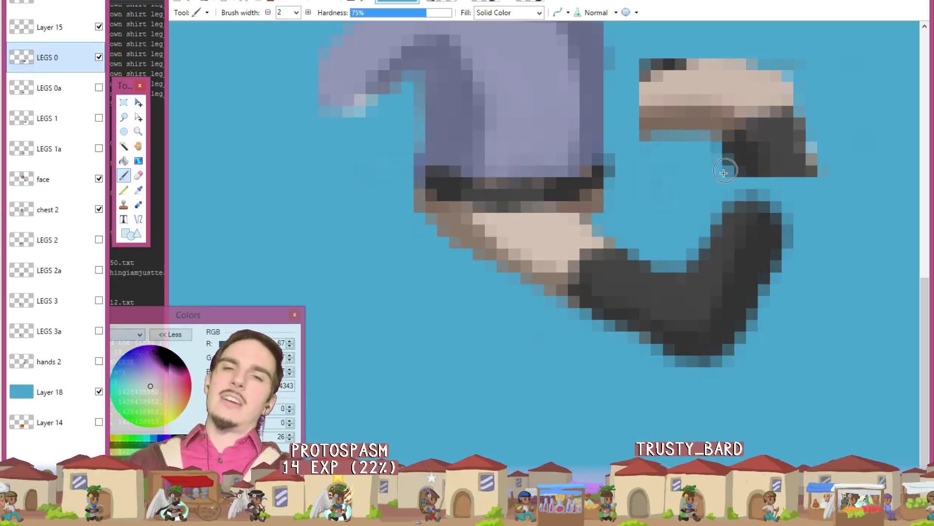
Step: Paint a 1-pixel-wide light beige CFBBAE line across the dark leg at the ankle, sampling the colour from the other leg
key(k)
click(719, 81)
key(b)
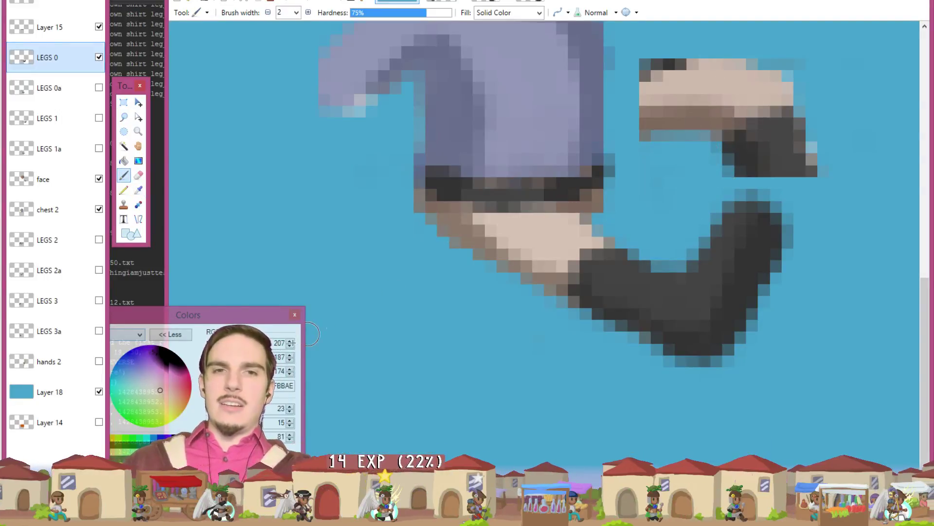
click(268, 13)
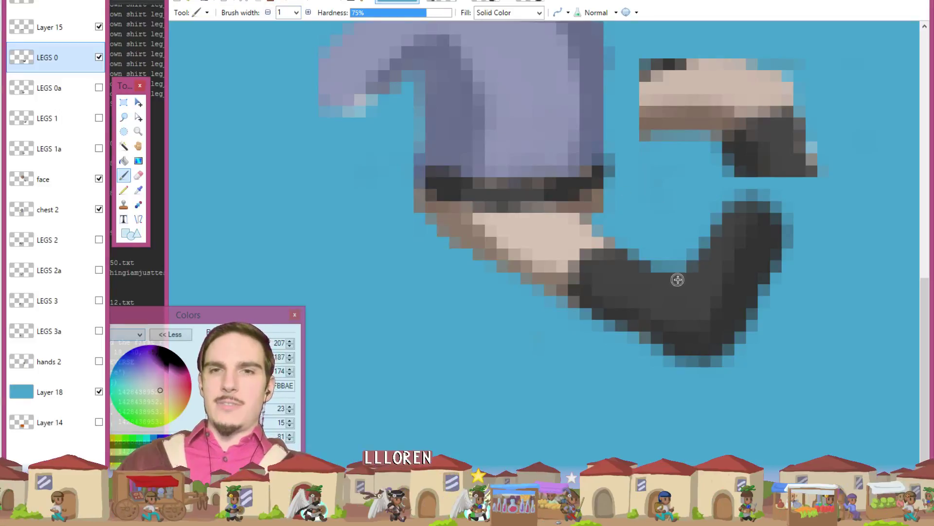
mouse_move(680, 277)
mouse_down()
mouse_move(658, 301)
mouse_move(657, 338)
mouse_up()
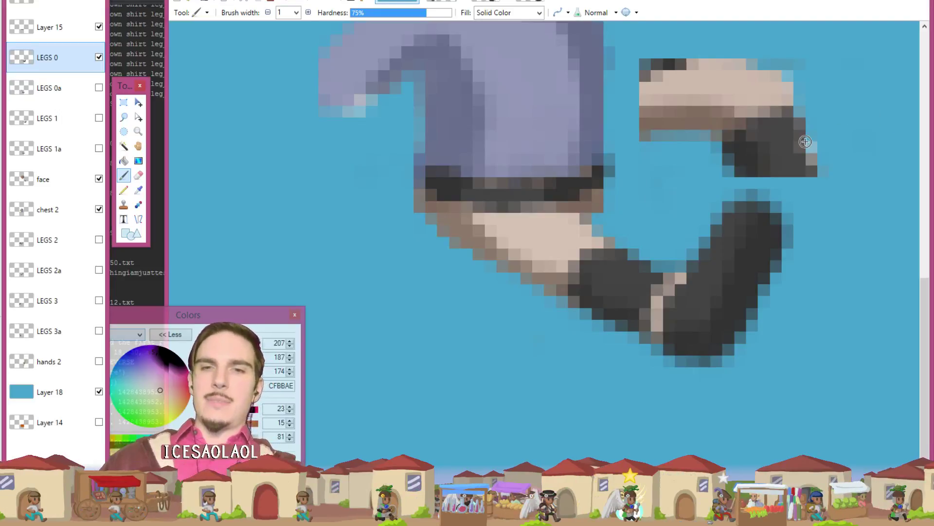
click(693, 301)
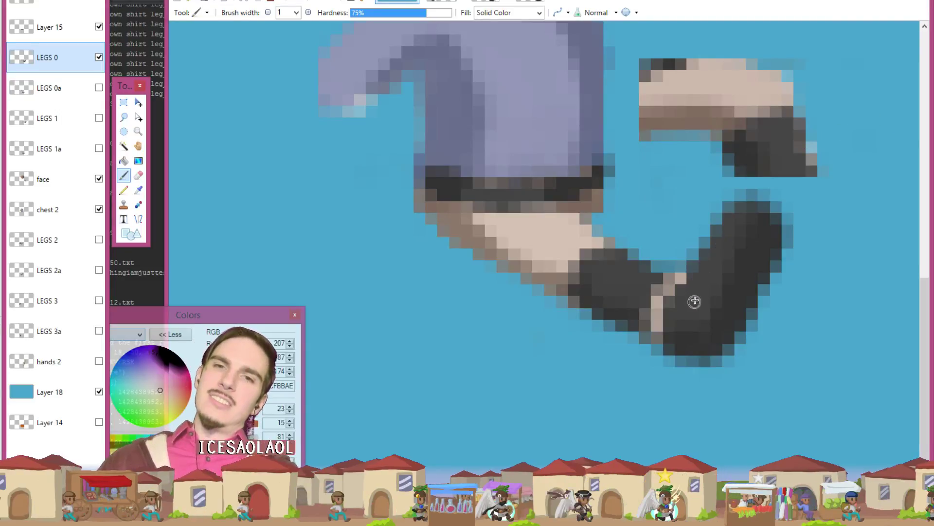
key(ctrl+z)
Step: Sample dark gray 434343 from the boot as the paintbrush colour
key(k)
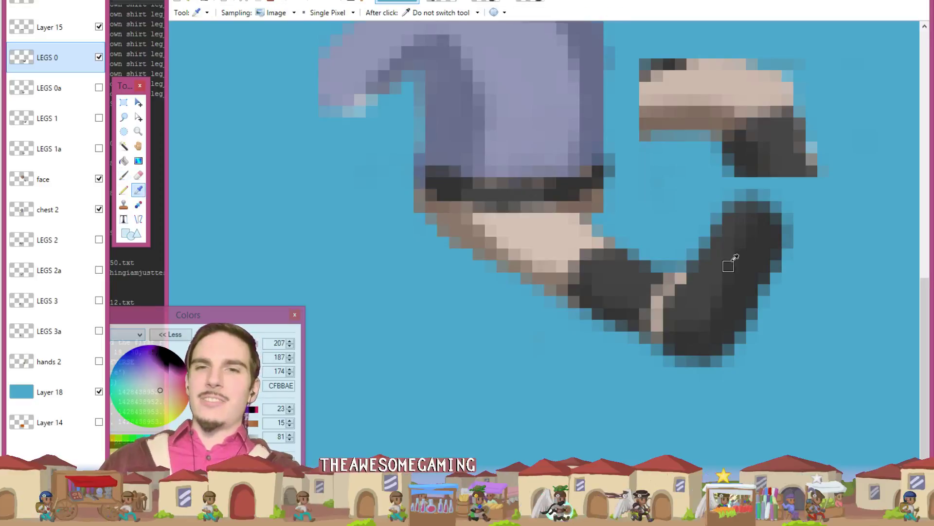
click(730, 261)
key(b)
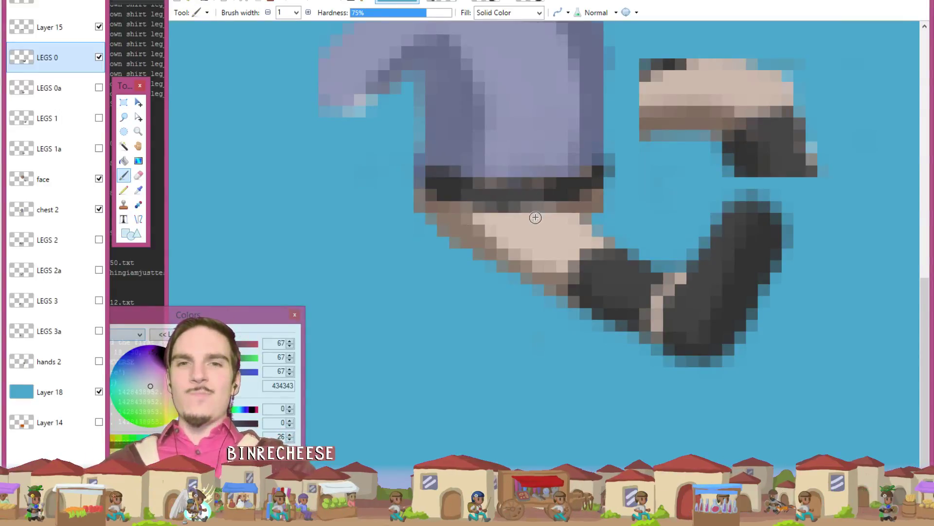
scroll(536, 168, down, 6)
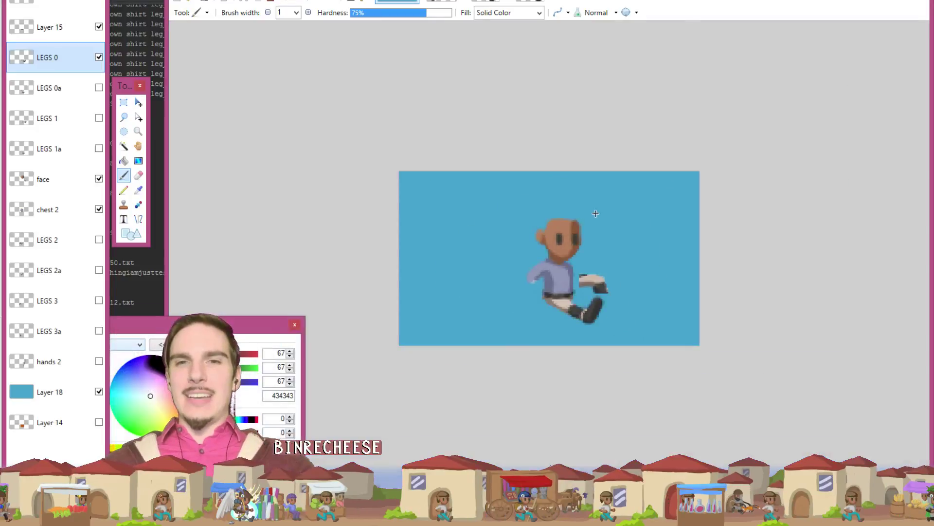
scroll(608, 223, up, 5)
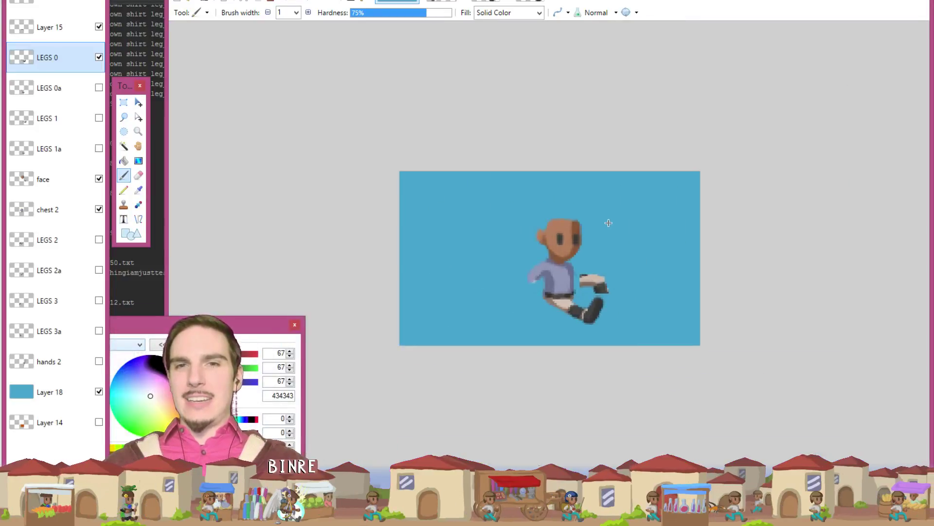
scroll(662, 257, up, 2)
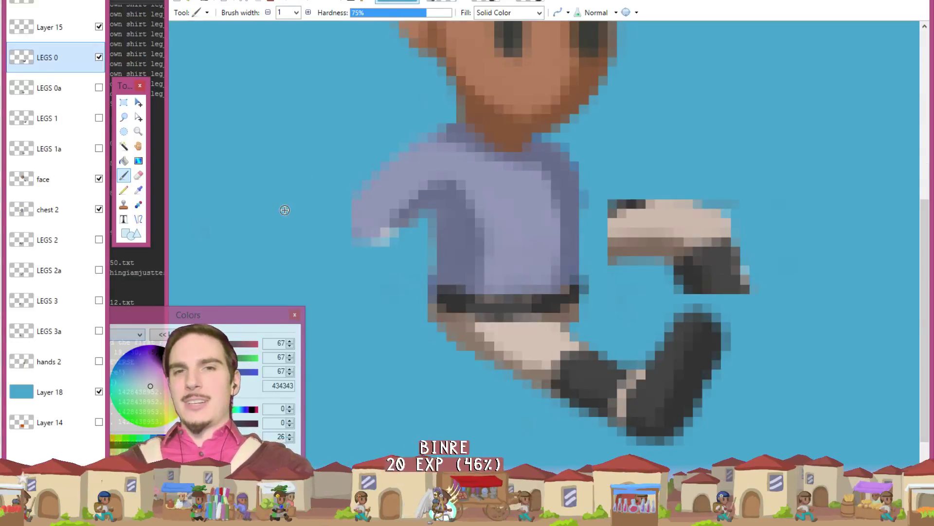
Step: Sample dark gray 444444 from the belt, even out its middle with the 1-pixel brush, and erase stray belt pixels on Layer 15
key(k)
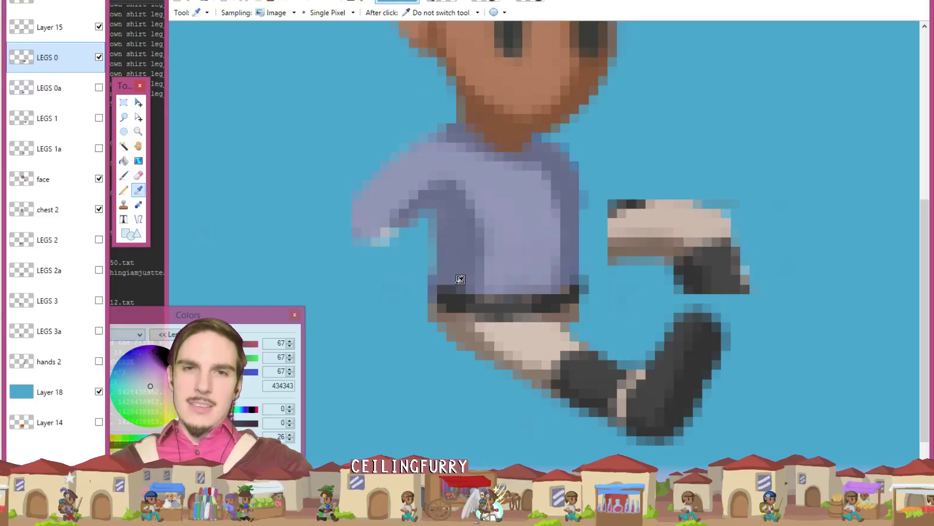
click(499, 287)
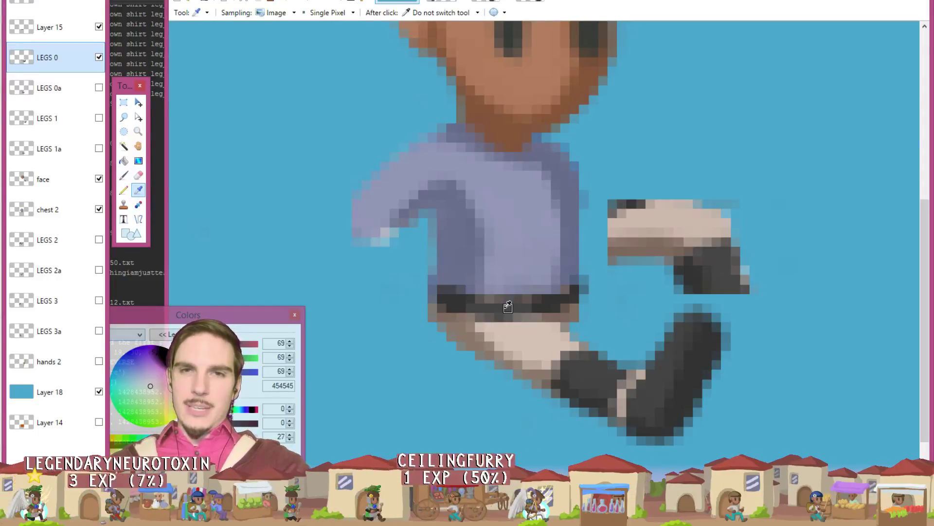
key(b)
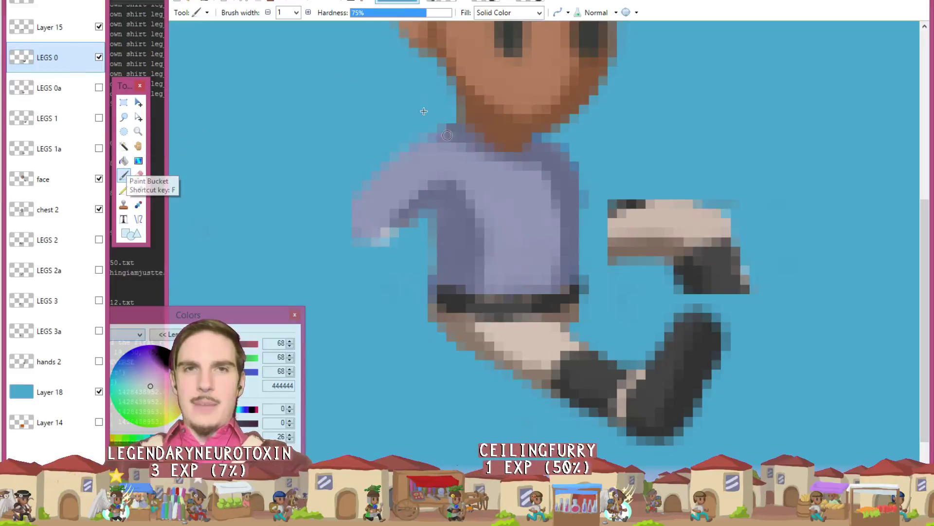
key(alt+Page_Up)
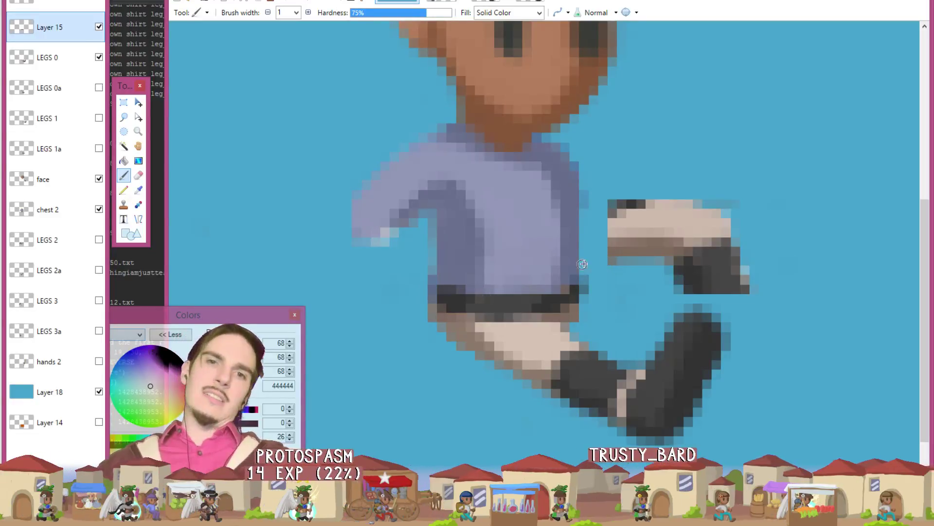
key(e)
mouse_move(488, 286)
mouse_down()
mouse_move(492, 298)
mouse_move(511, 299)
mouse_up()
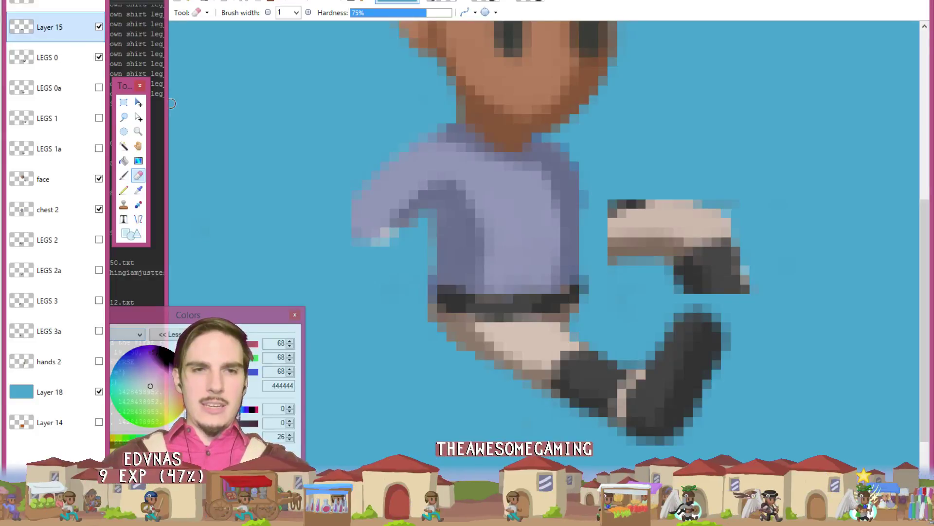
Step: Duplicate Layer 15, place the copy directly below Layer 18, and hide it
key(ctrl+shift+d)
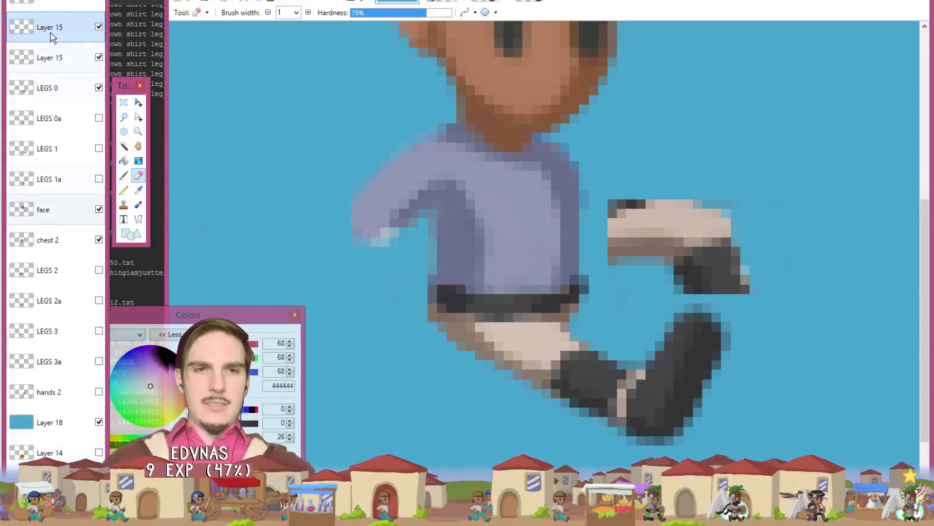
drag(51, 35, 104, 426)
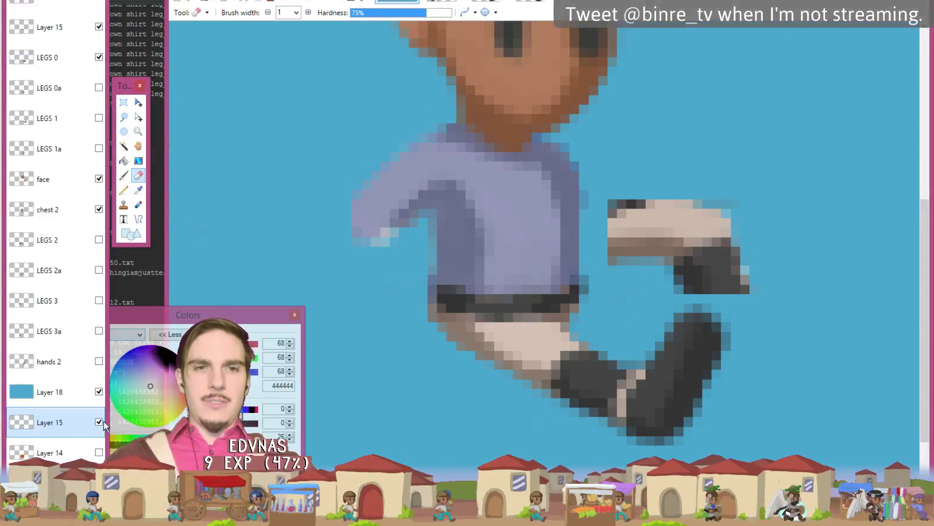
click(99, 422)
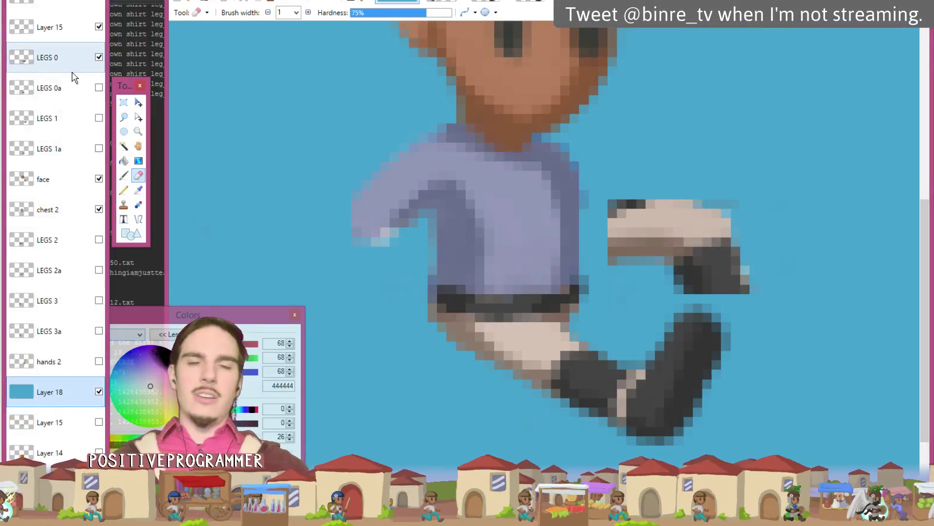
Step: Rename Layer 14 as TINT and the hidden copy of Layer 15 as BELT
double_click(51, 454)
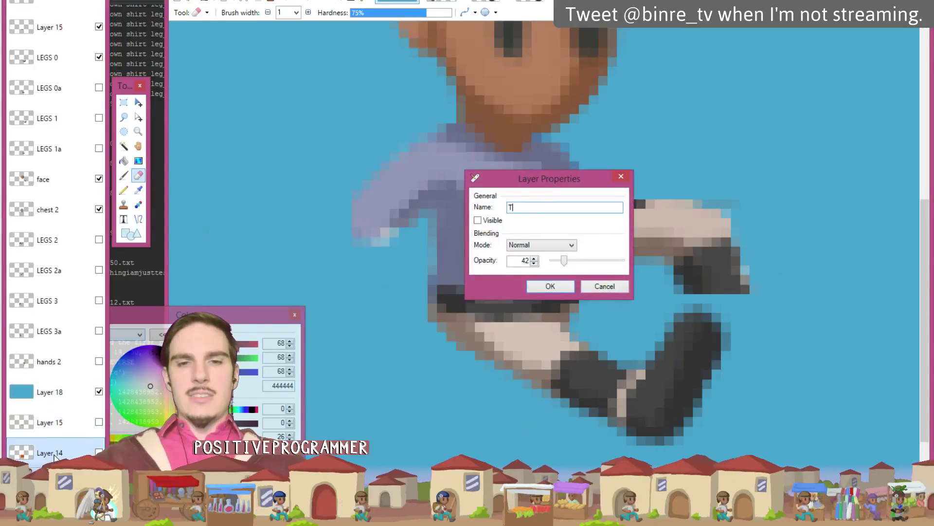
key(Return)
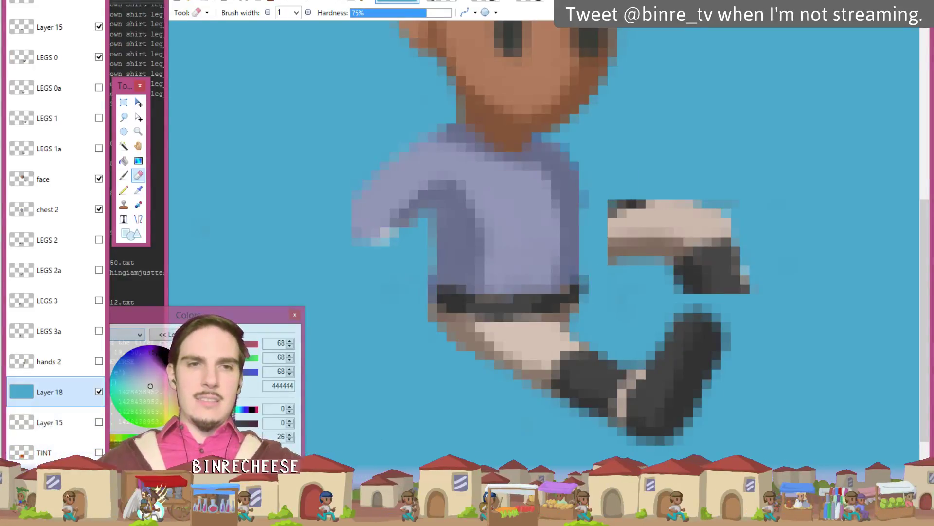
double_click(49, 424)
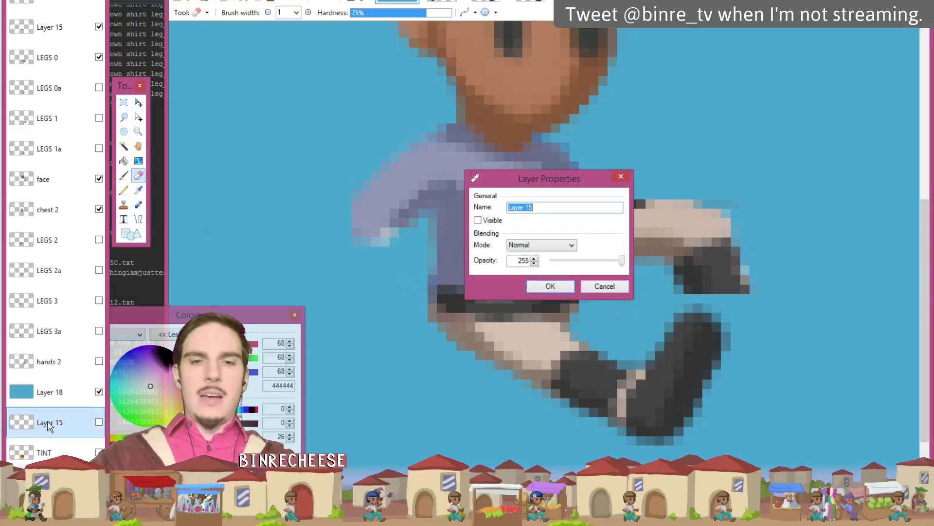
key(Return)
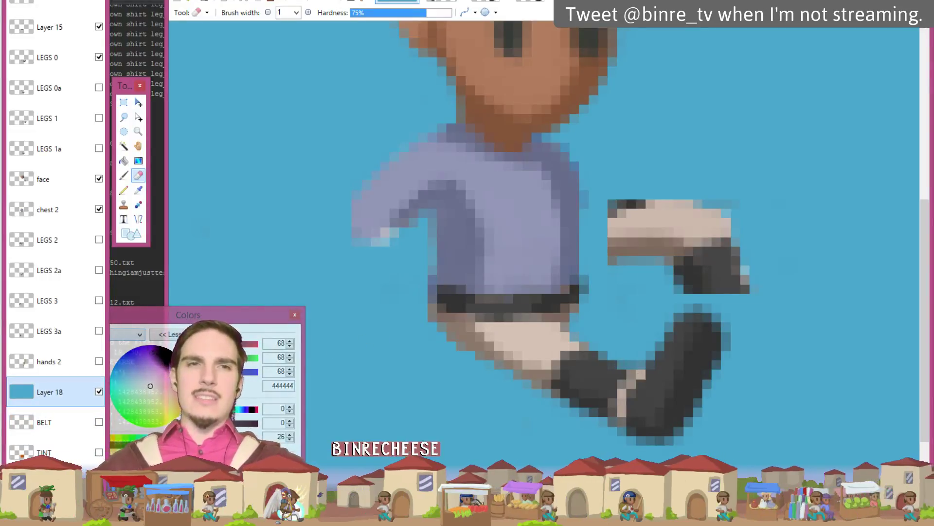
Step: Merge the remaining visible Layer 15 down into LEGS 0
click(70, 35)
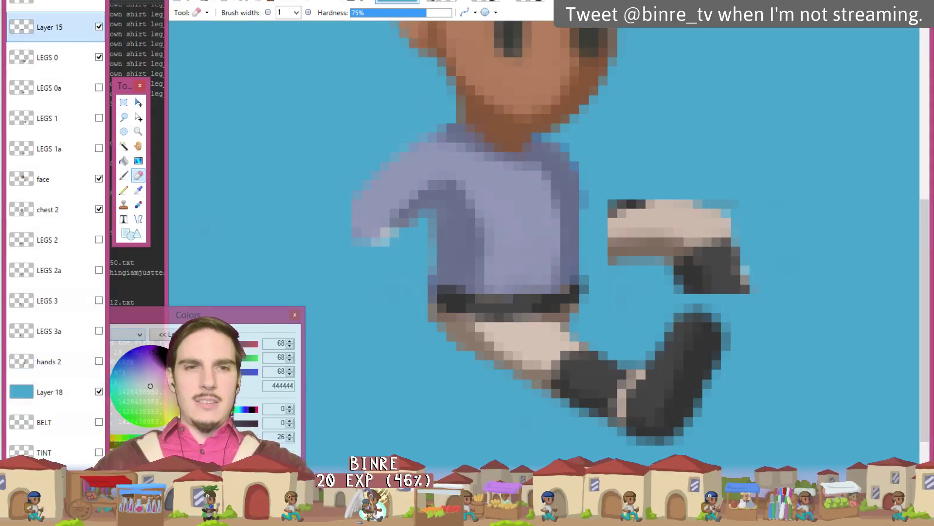
key(ctrl+shift+Delete)
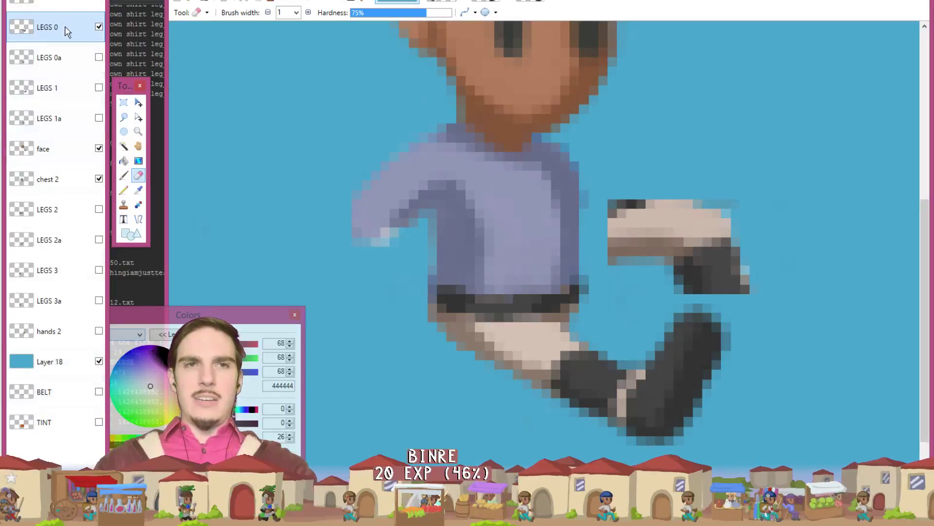
Step: On LEGS 0, paint light beige D7C3B6 along the thigh's upper edge below the belt, and touch up the belt's middle with 444444
key(k)
click(536, 333)
key(b)
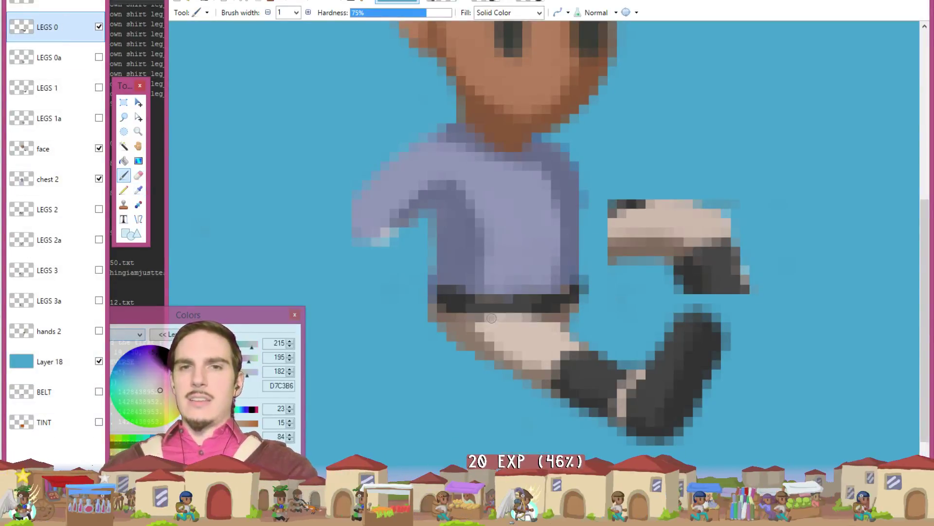
key(k)
click(525, 302)
key(b)
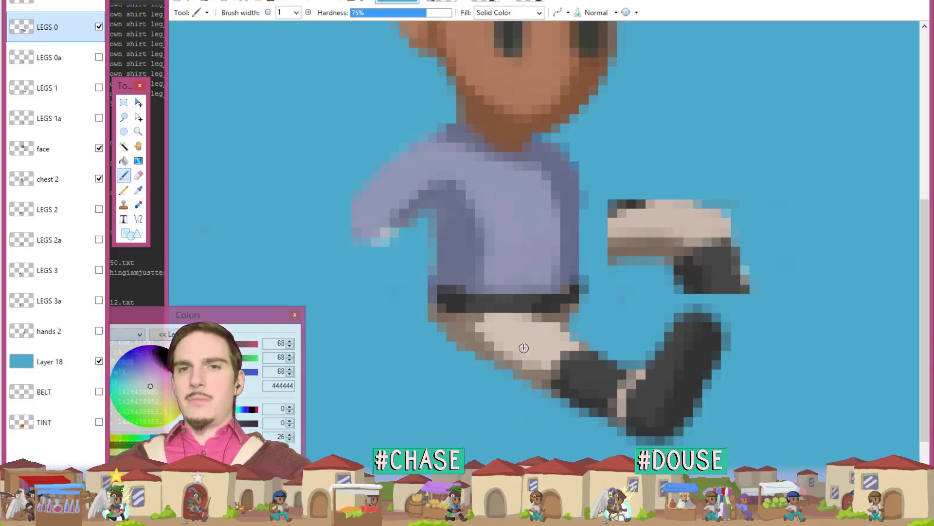
Step: Extend the belt around the character's back edge with 323232 and darken its upper corner pixel with 42444B, sampling both colours from the sprite
scroll(634, 275, down, 5)
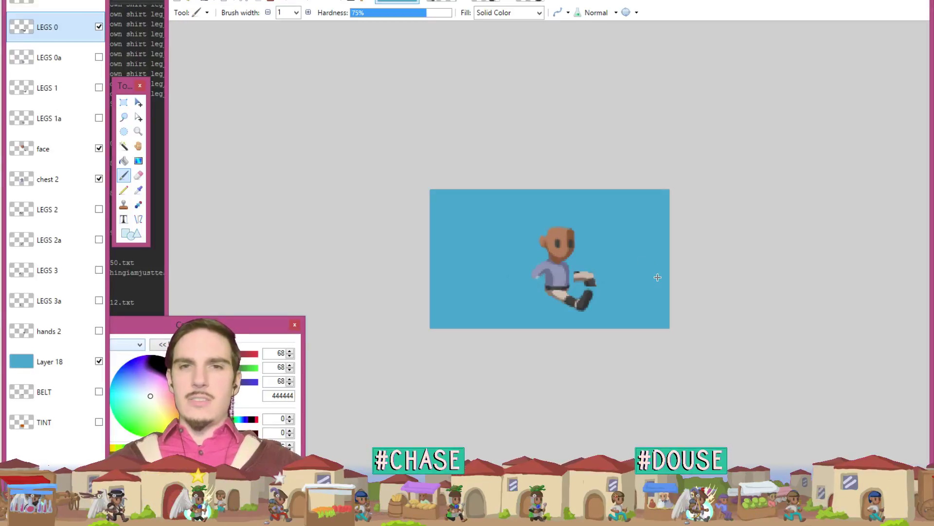
scroll(655, 275, up, 5)
scroll(657, 281, up, 1)
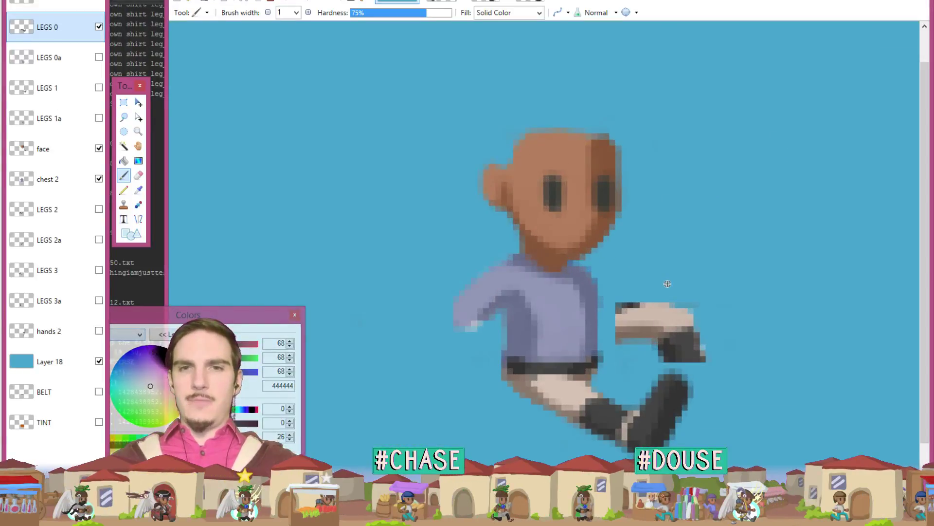
scroll(668, 282, up, 3)
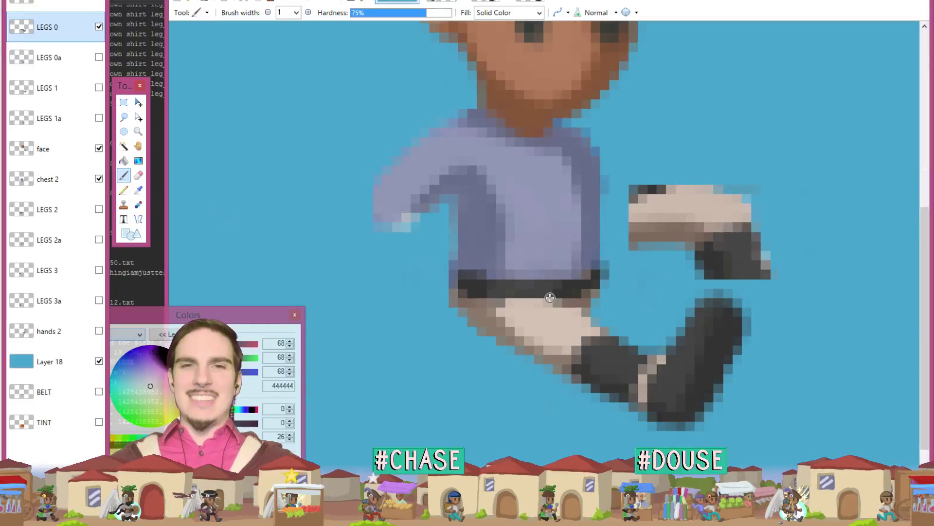
key(k)
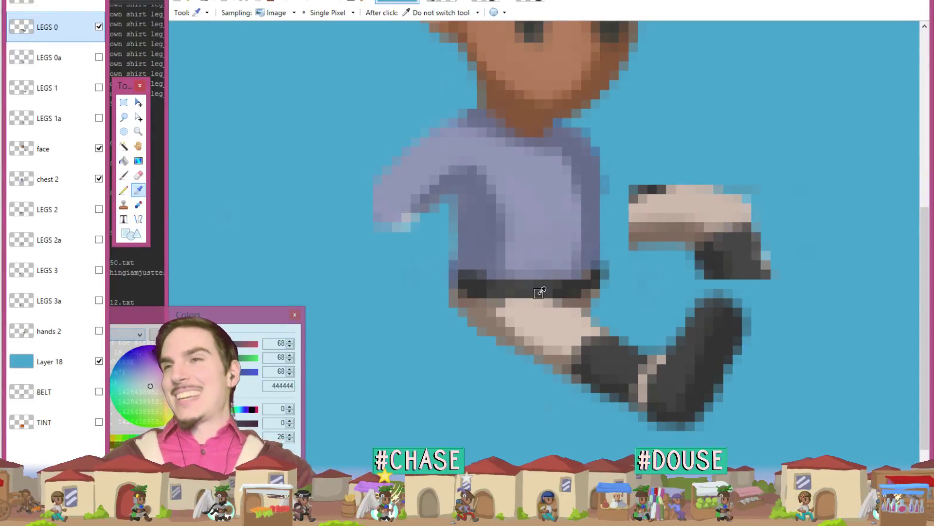
scroll(511, 274, up, 1)
scroll(511, 274, up, 1)
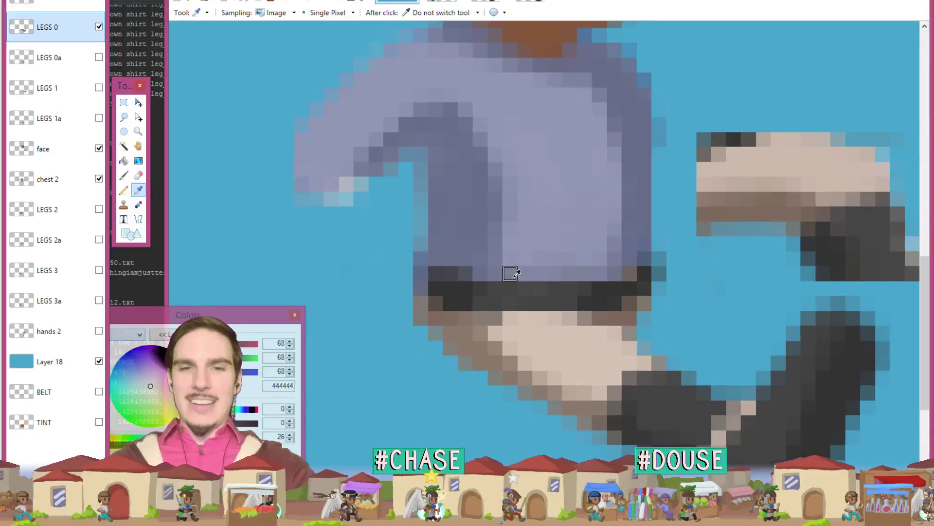
click(455, 288)
key(b)
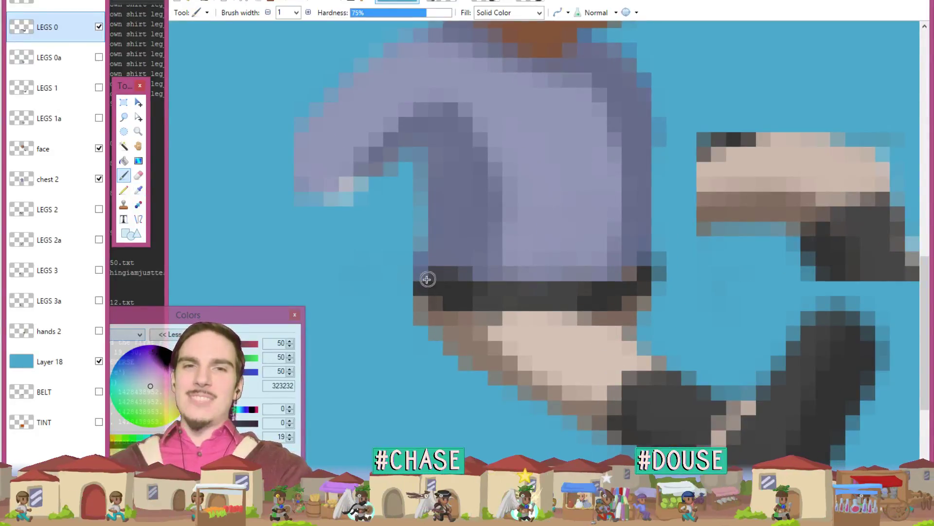
key(k)
click(423, 273)
key(b)
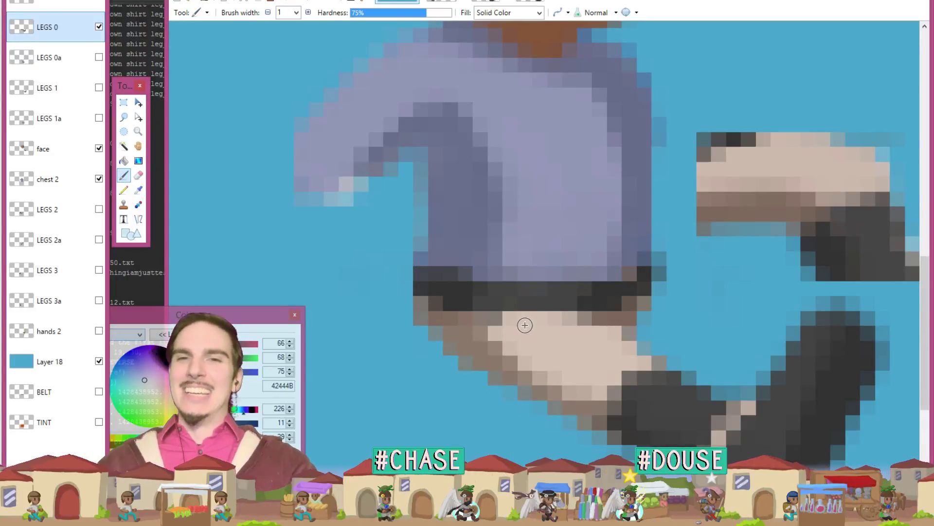
Step: Examine the whole character at several magnifications to check the belt, legs and boots
key(ctrl+b)
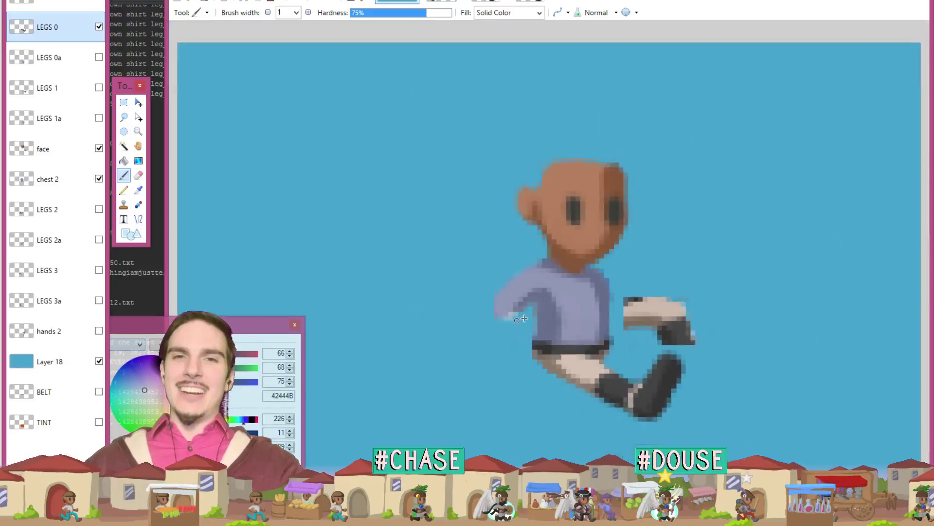
key(ctrl+minus)
key(ctrl+plus)
key(ctrl+plus)
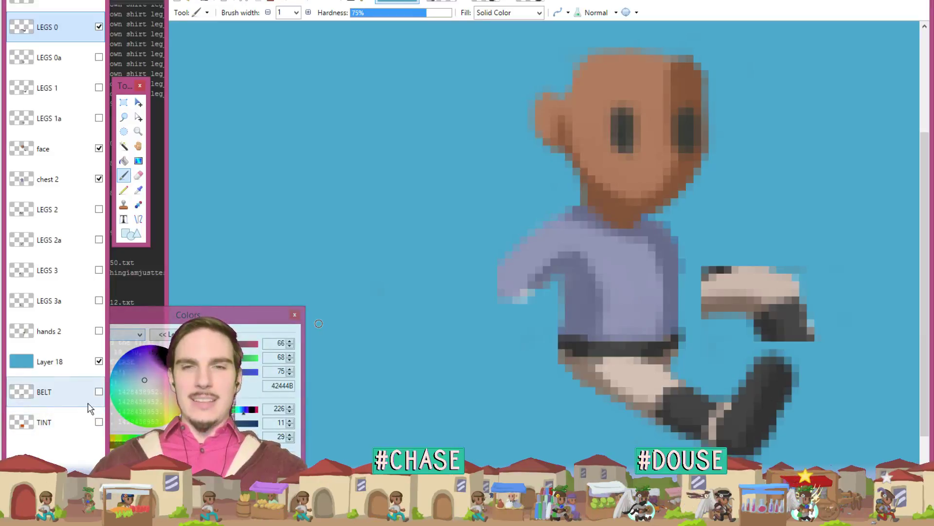
scroll(659, 385, down, 2)
scroll(664, 384, up, 2)
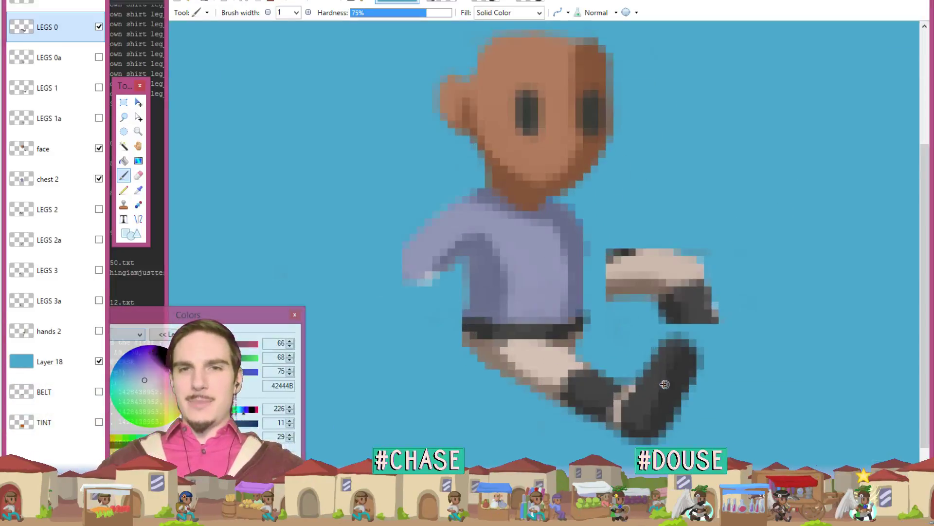
scroll(725, 386, down, 1)
scroll(731, 382, up, 1)
scroll(730, 386, down, 1)
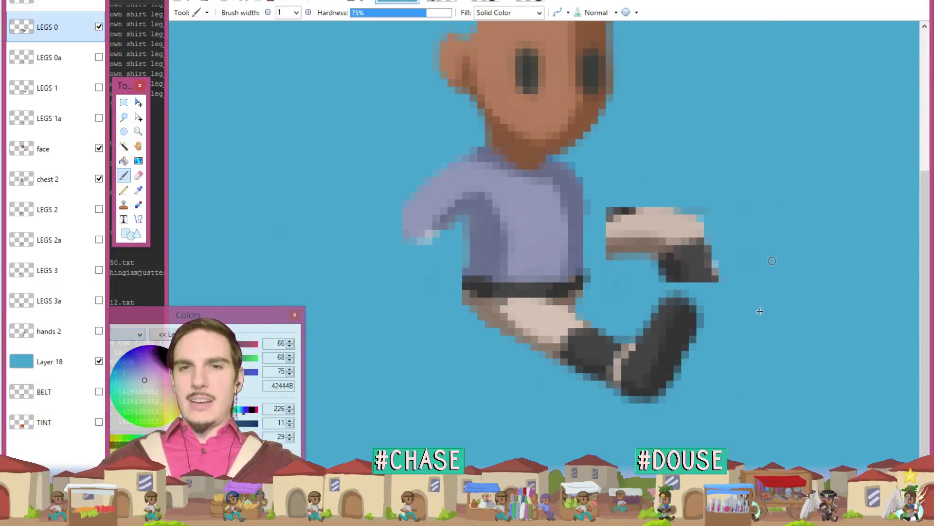
Step: On the face layer, select the loose leg piece floating beside the torso with a rectangular selection and delete it
click(54, 147)
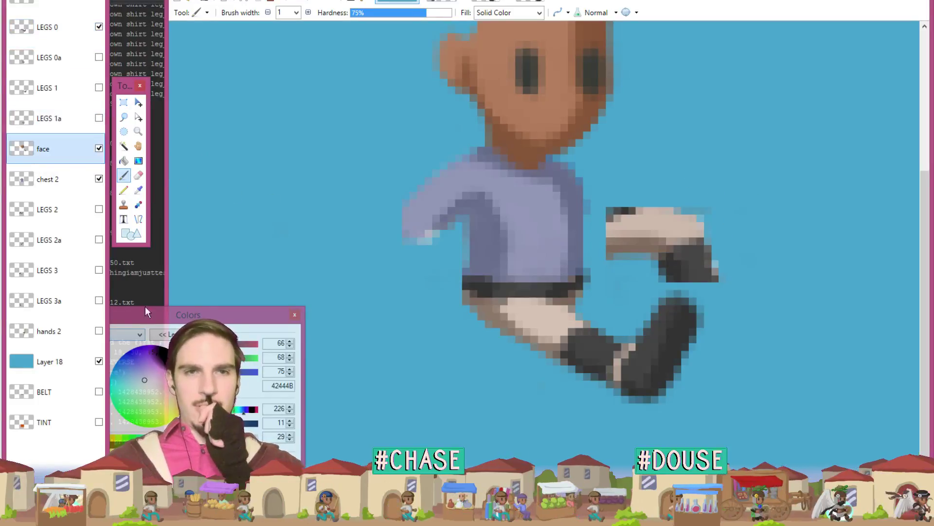
click(123, 101)
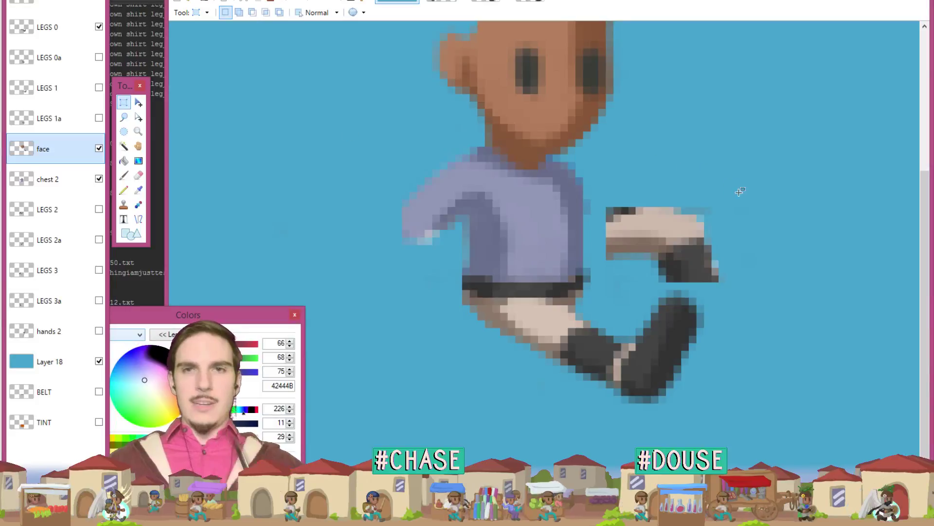
drag(764, 178, 607, 298)
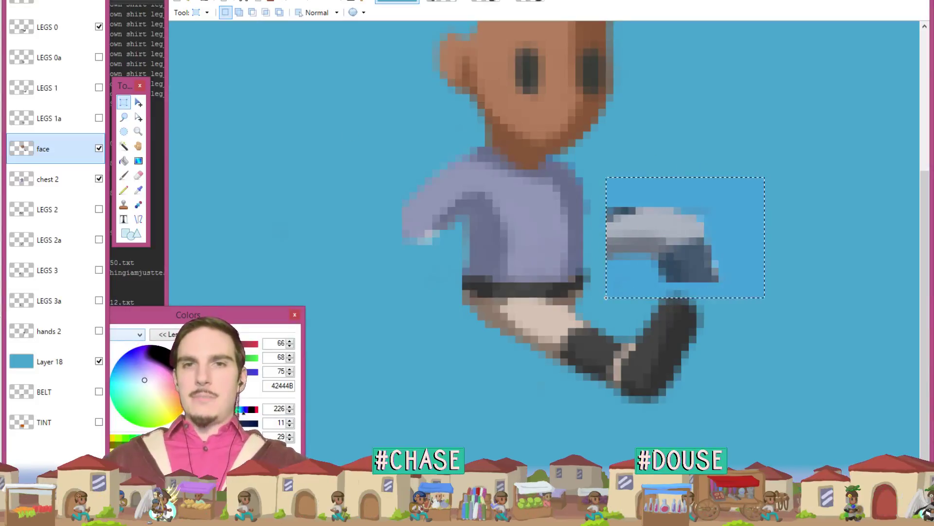
key(Delete)
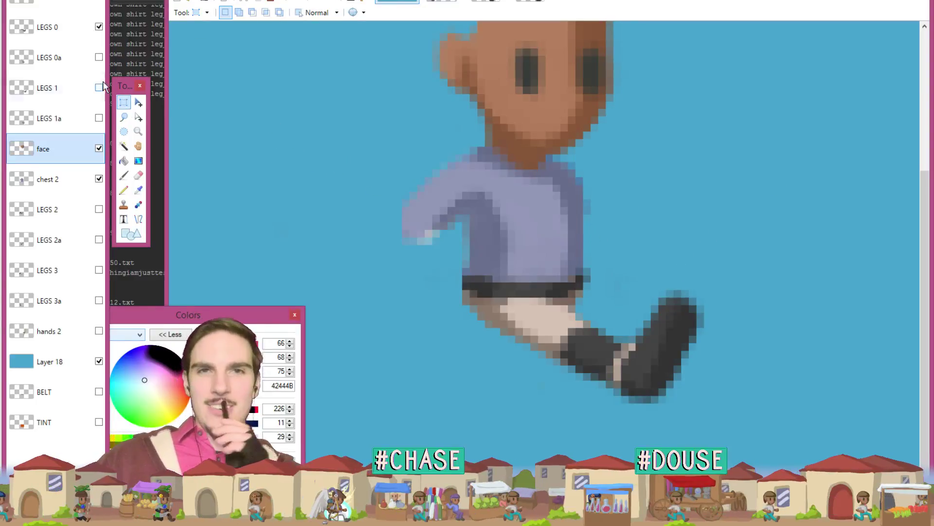
Step: Compare the character with and without LEGS 0, then make the LEGS 2 layer visible and hide LEGS 0
click(100, 27)
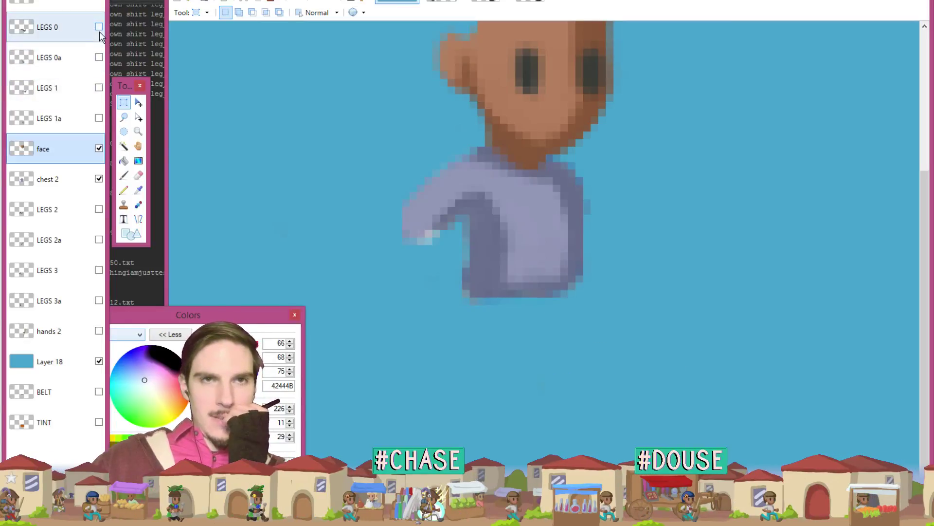
click(100, 27)
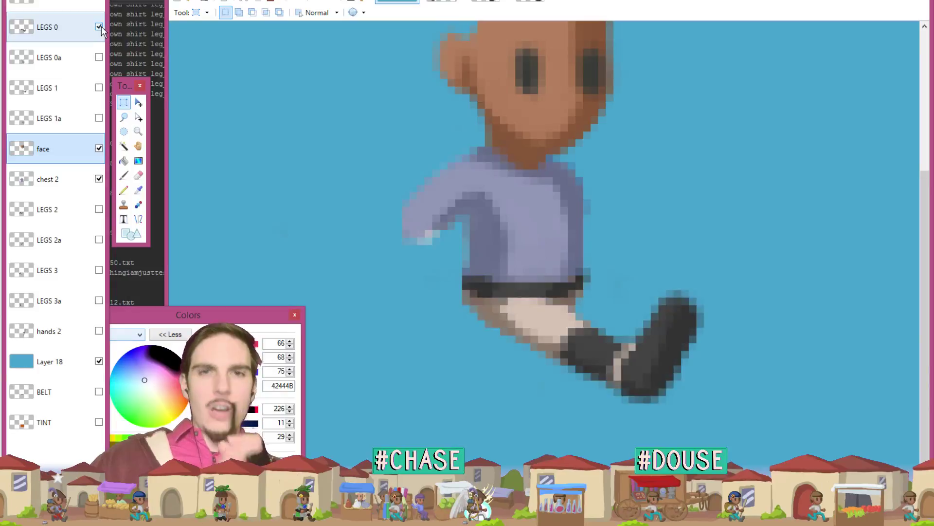
click(98, 209)
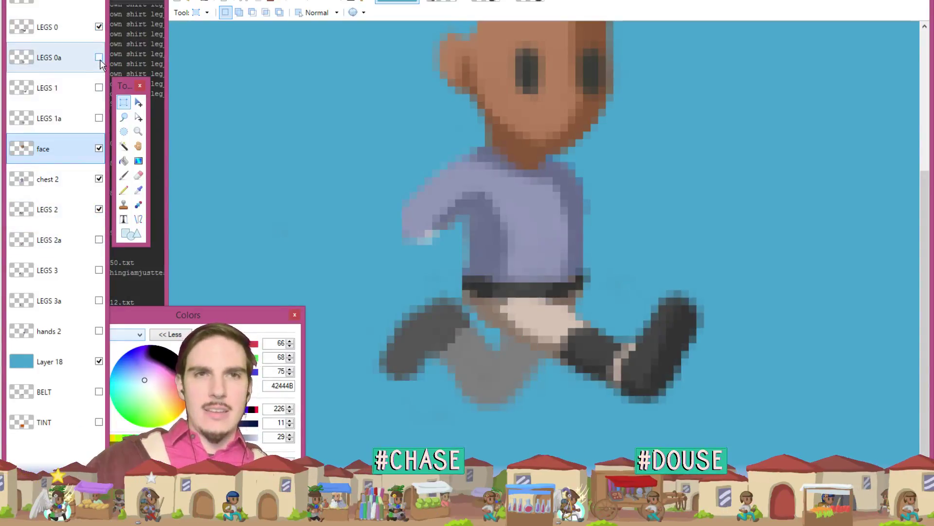
click(99, 26)
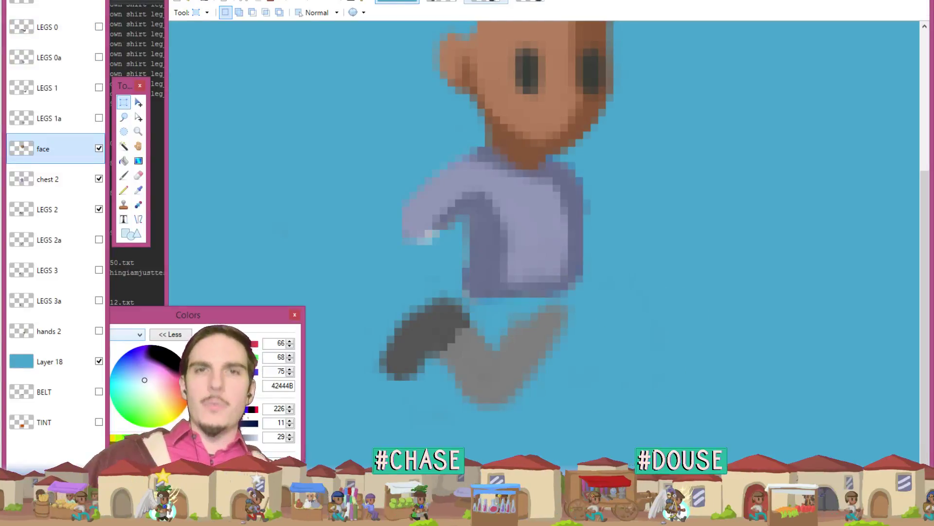
Step: Copy the entire image of the finished legs with boots and paste it onto the face layer beside the character as a colour reference
click(531, 1)
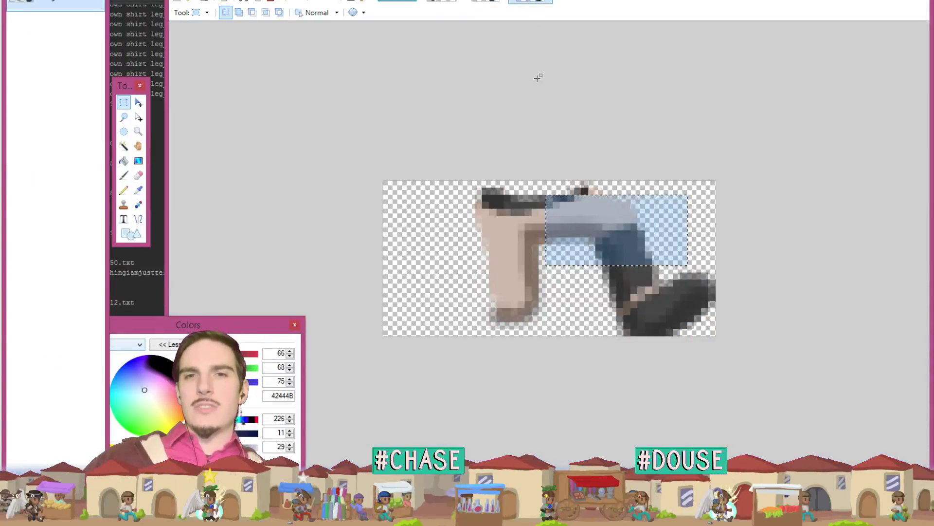
key(ctrl+a)
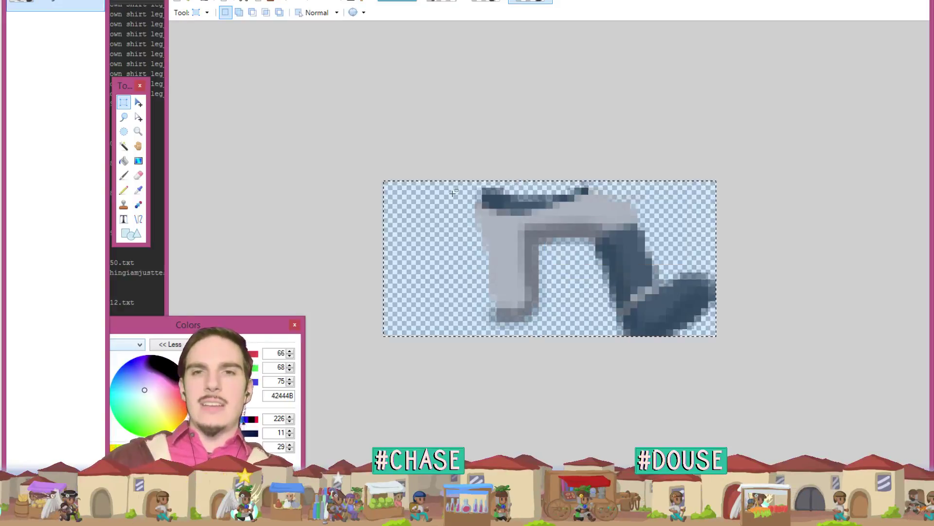
key(ctrl+Tab)
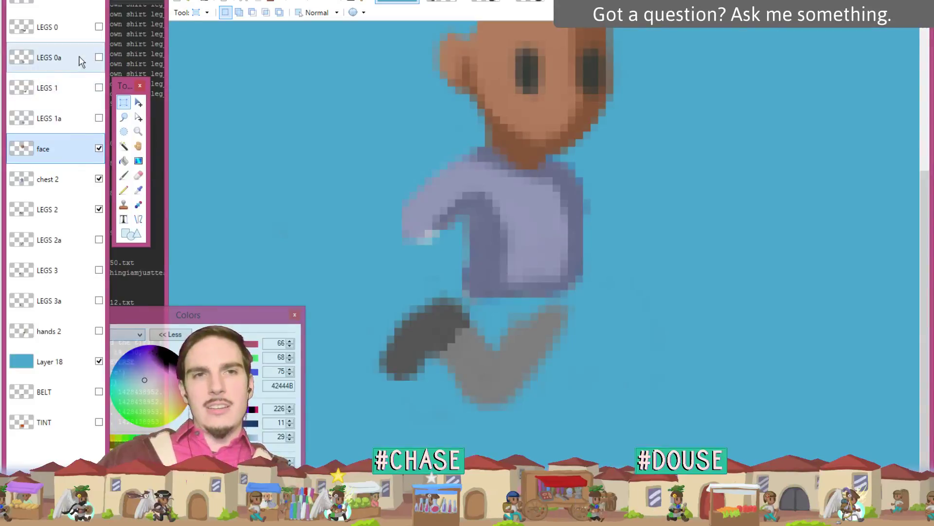
key(ctrl+Tab)
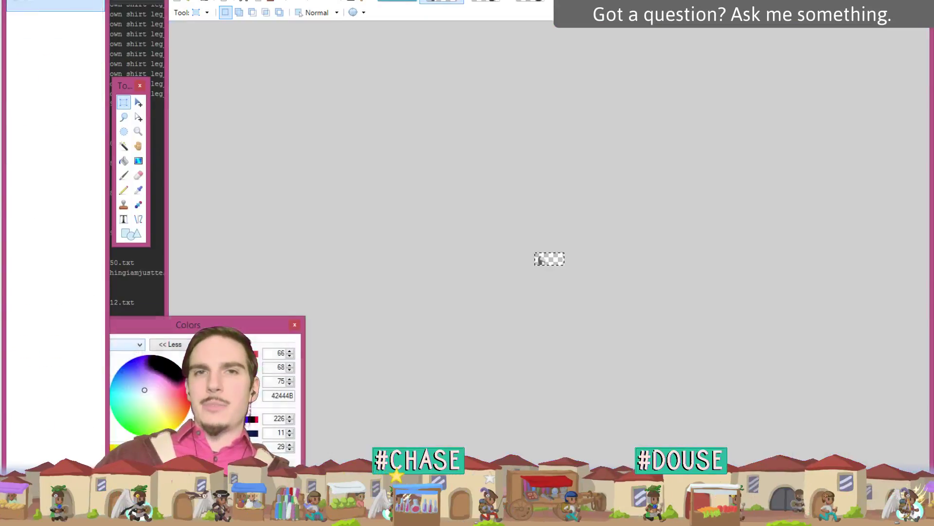
key(ctrl+plus)
key(ctrl+plus)
key(ctrl+Tab)
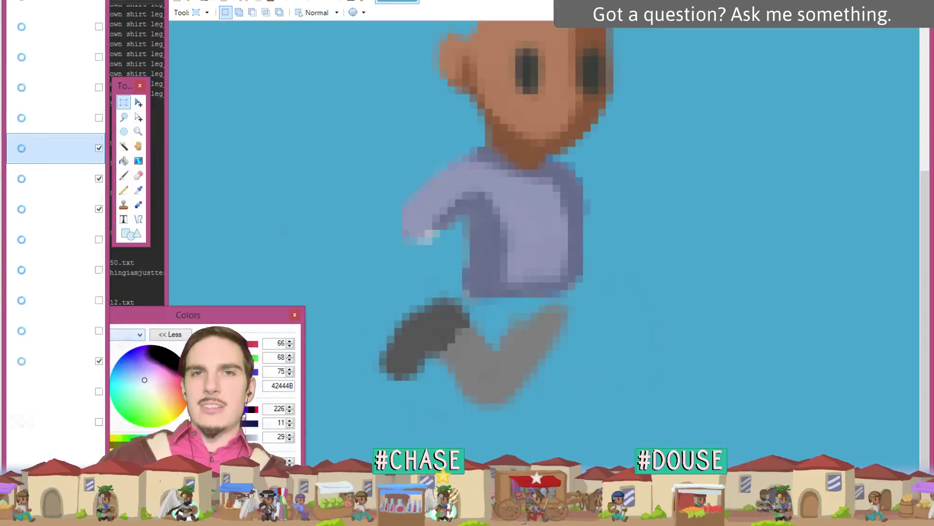
key(ctrl+v)
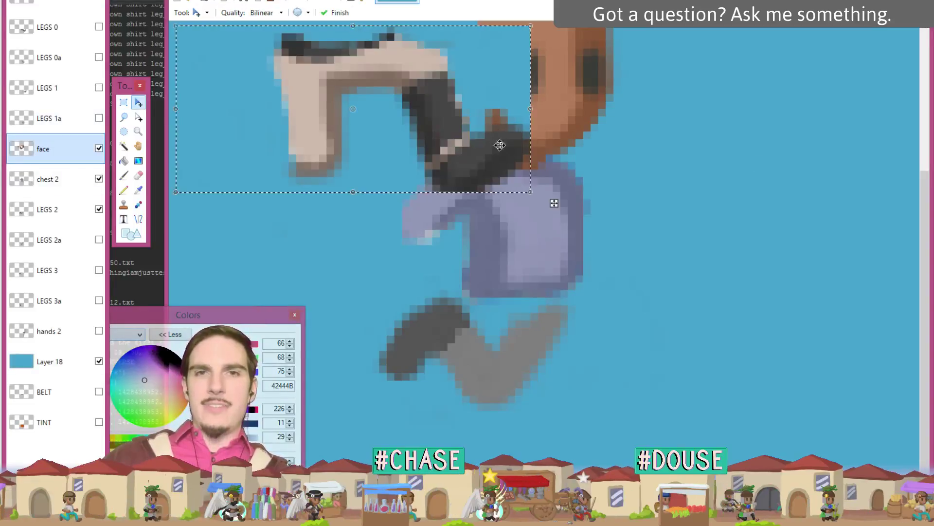
drag(751, 234, 862, 287)
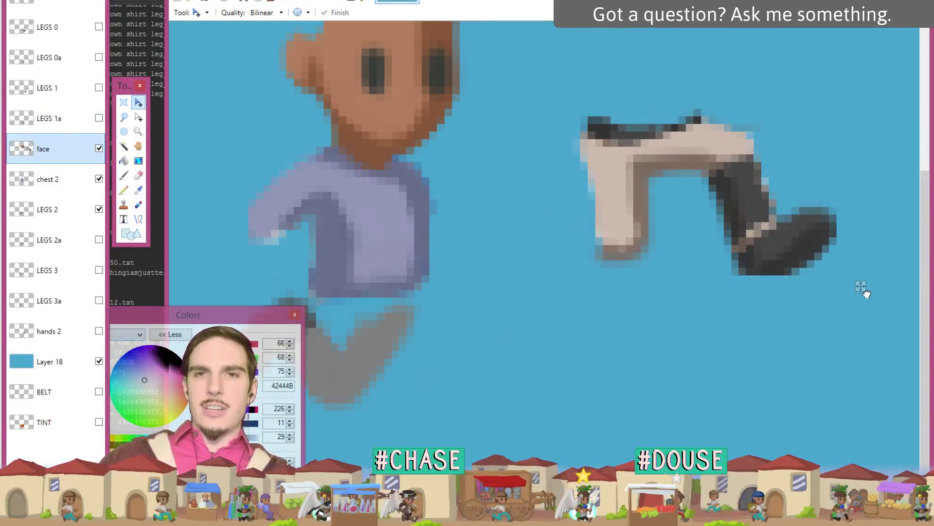
key(Return)
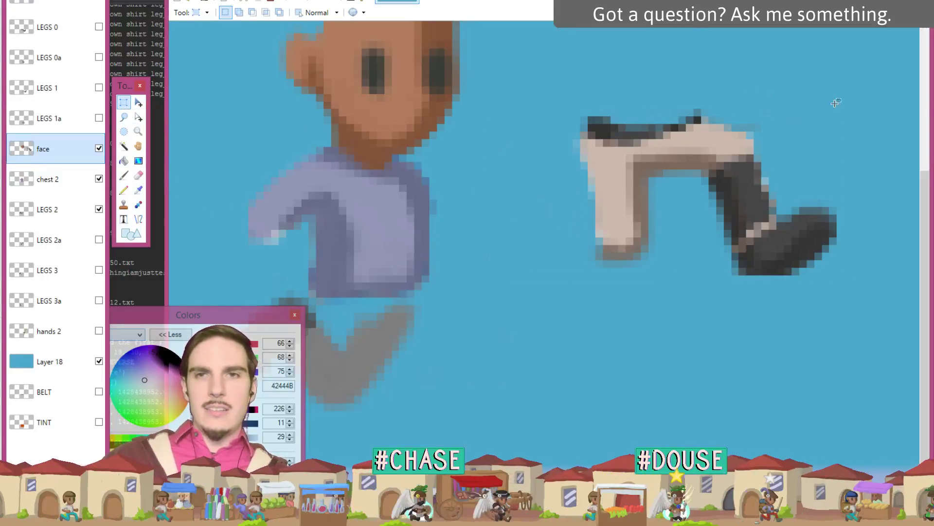
Step: Select the booted leg of the pasted reference, move it closer to the character over the bare leg, and deselect
drag(883, 102, 682, 280)
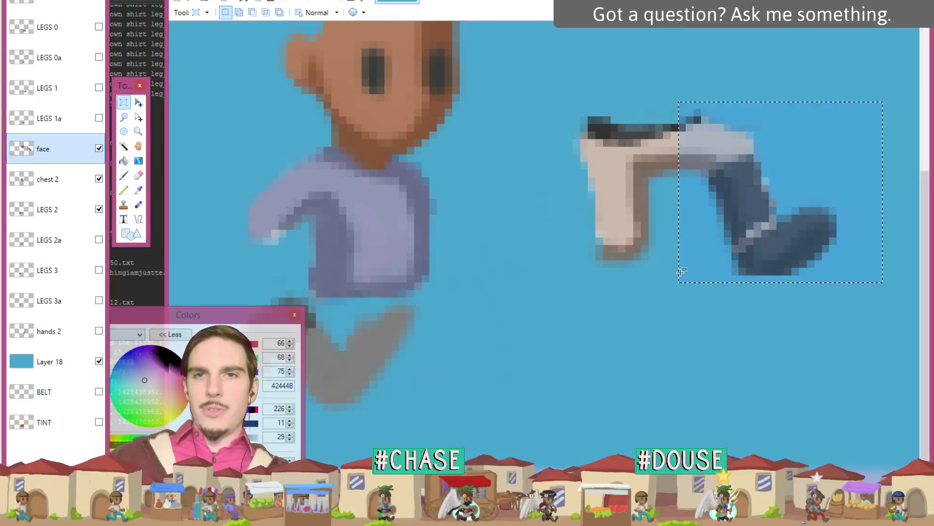
click(138, 102)
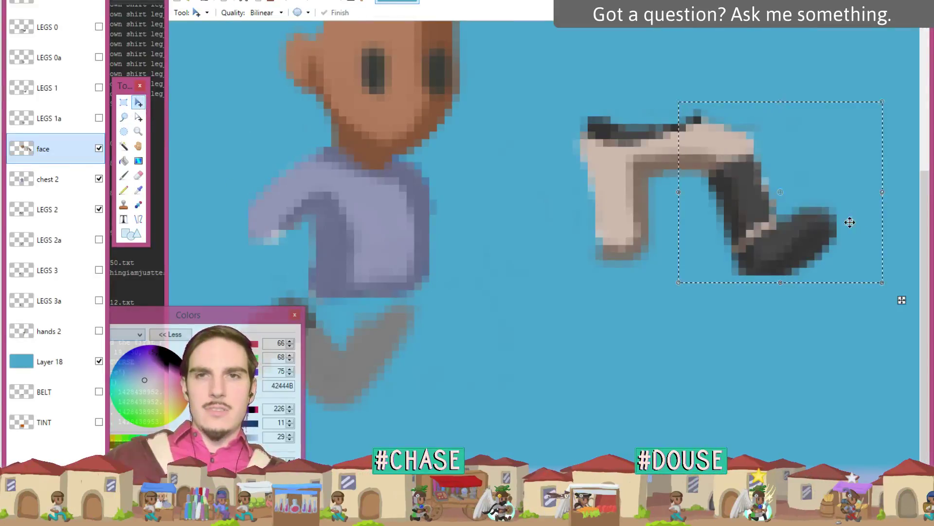
drag(850, 223, 666, 224)
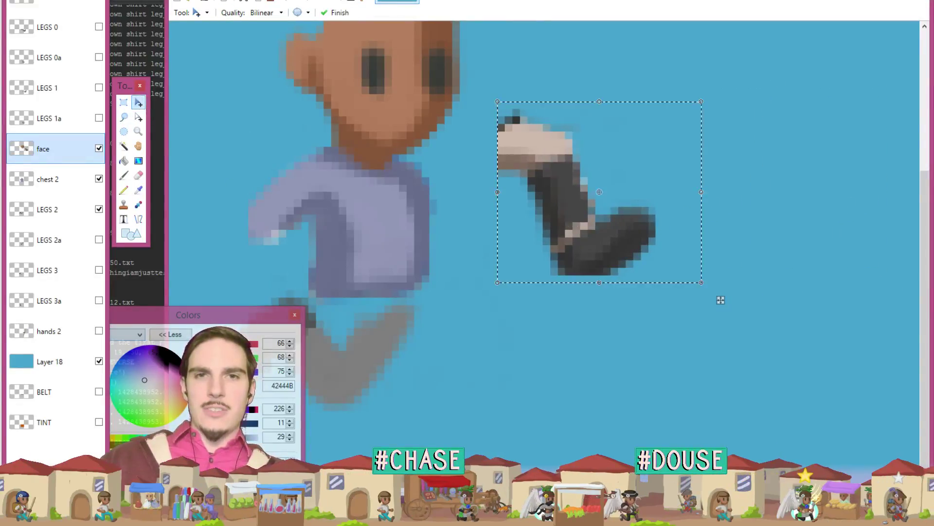
scroll(618, 192, left, 1)
scroll(739, 300, left, 5)
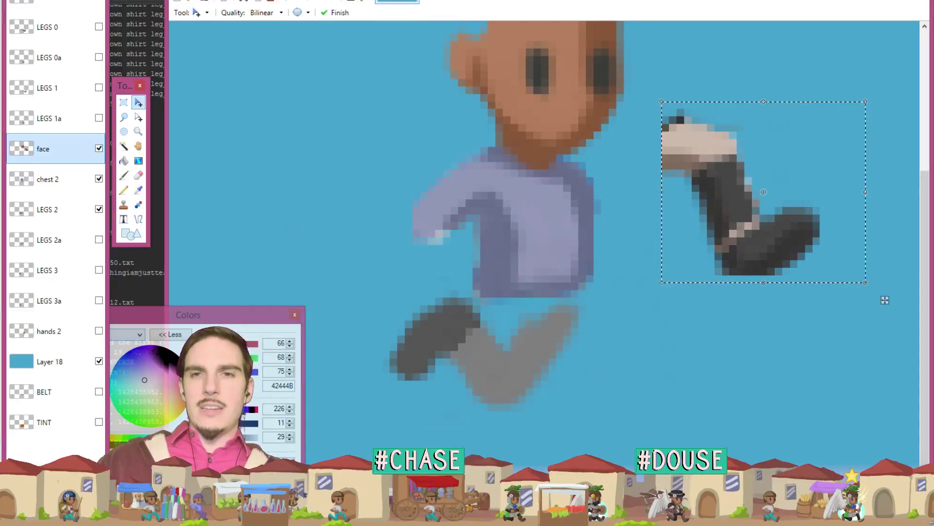
key(ctrl+d)
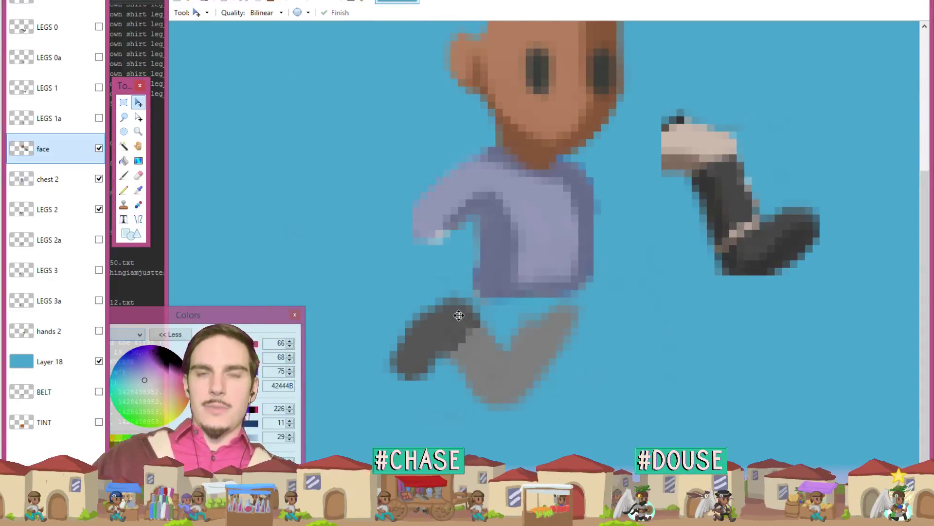
Step: Duplicate the TINT layer, try the copy directly above LEGS 2, and hide both the copy and LEGS 2
click(48, 428)
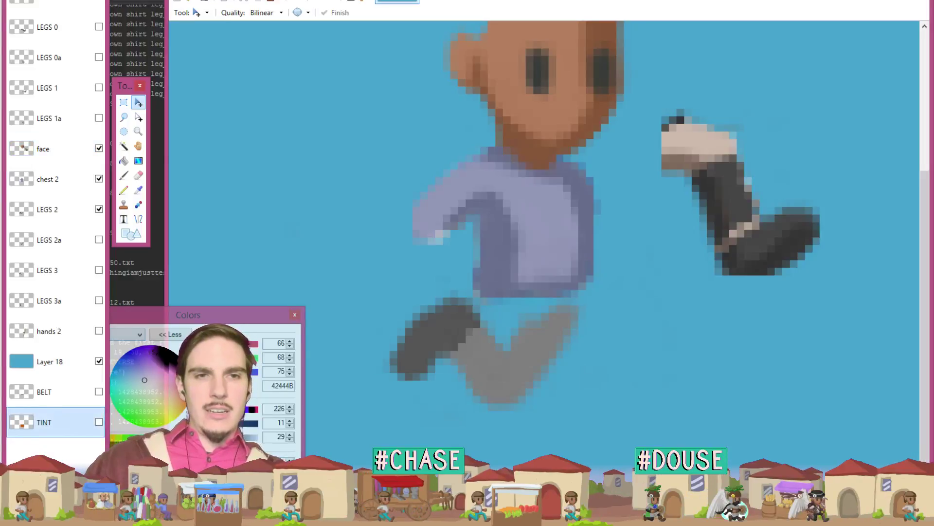
drag(48, 423, 86, 211)
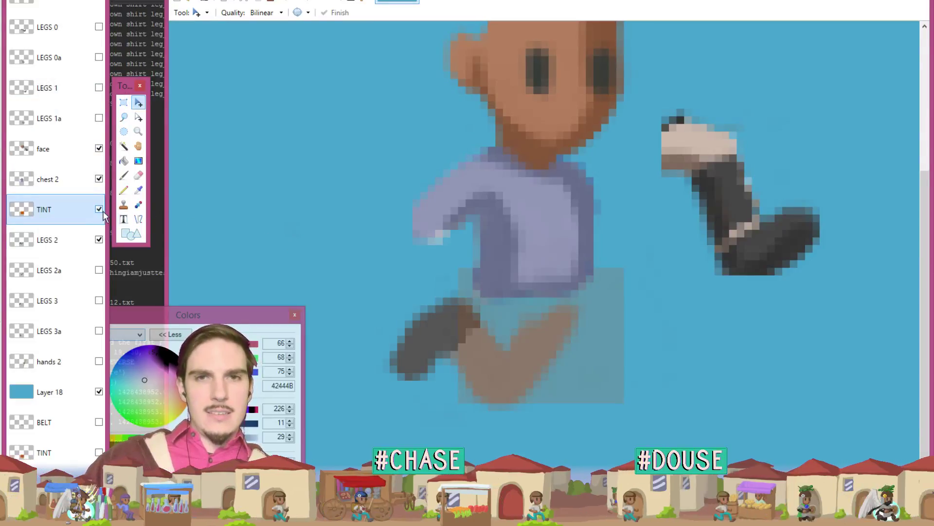
click(99, 238)
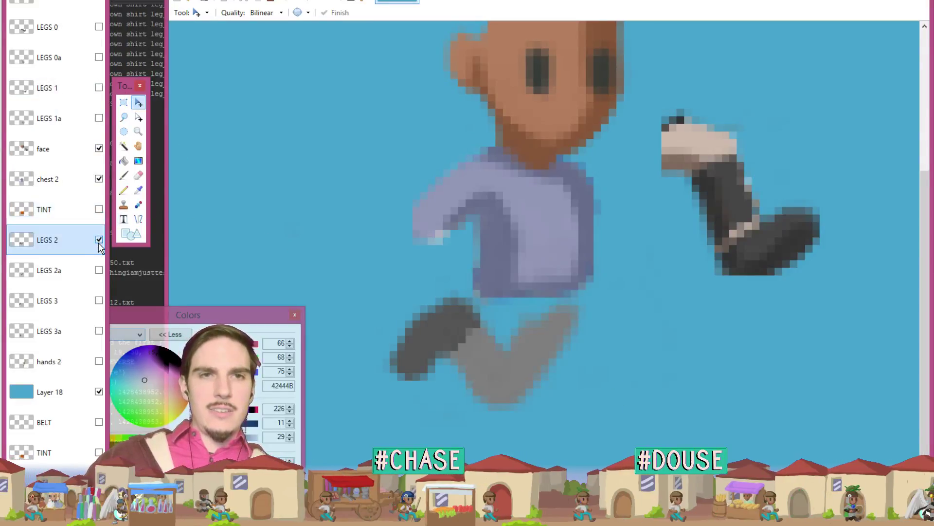
click(99, 240)
click(99, 240)
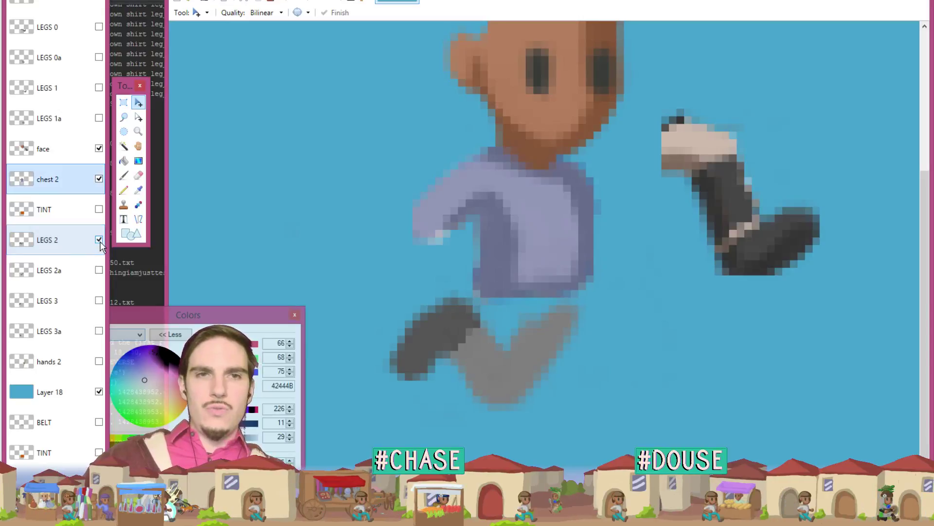
click(99, 239)
Step: Move the TINT copy directly above LEGS 0a, make both layers visible, and shift the tint up over the leg
drag(83, 215, 92, 73)
click(99, 87)
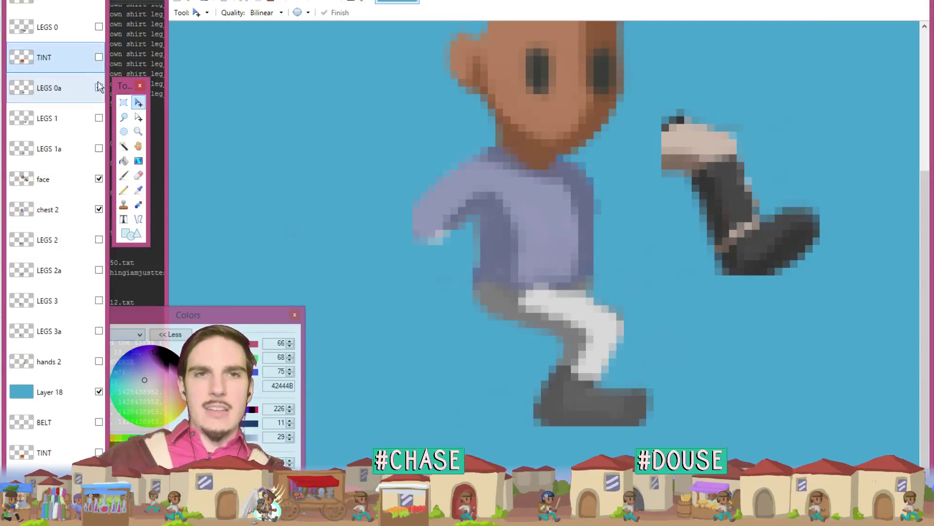
click(99, 56)
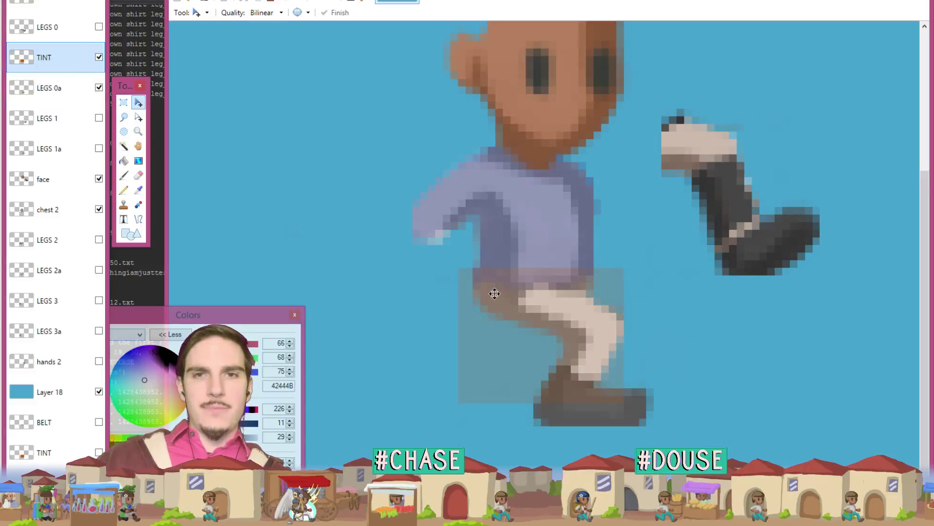
drag(582, 330, 582, 299)
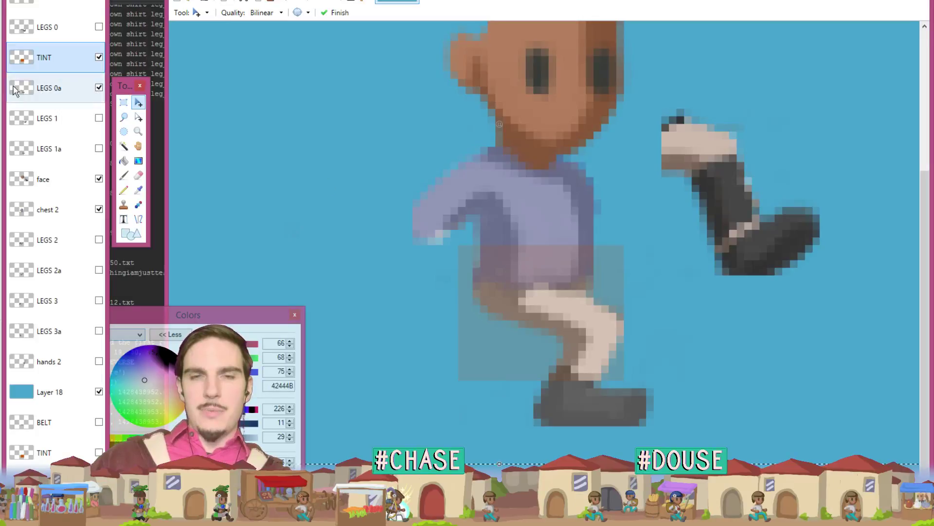
Step: Hide chest 2, delete the tint around the leg with a Magic Wand selection, and merge the TINT copy into LEGS 0a
click(99, 209)
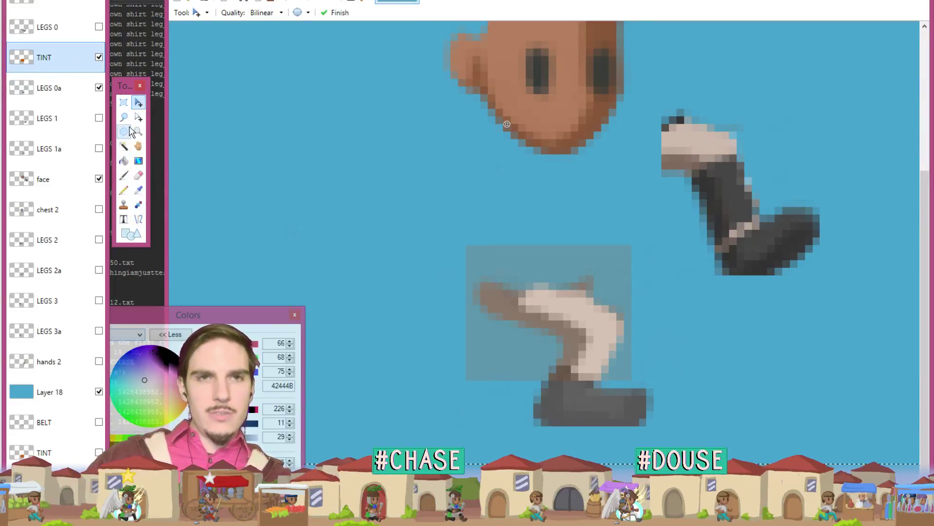
click(123, 146)
click(521, 241)
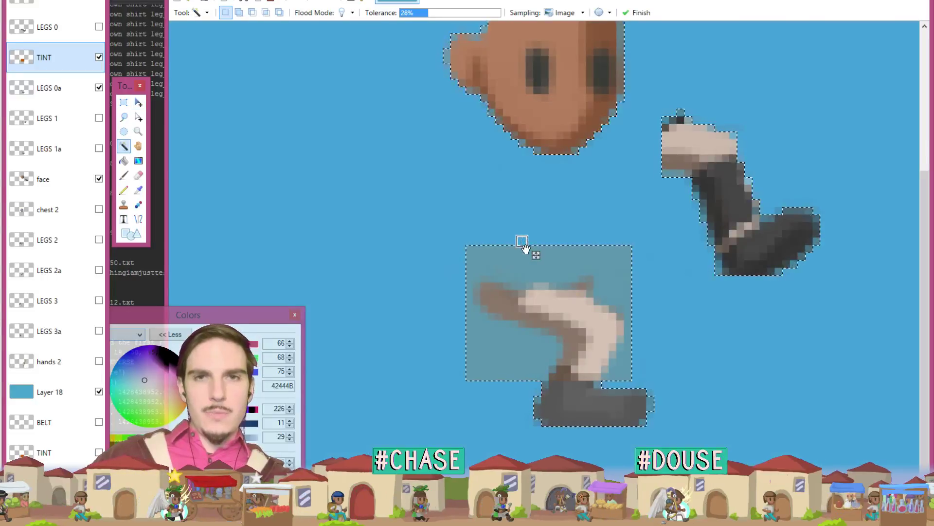
click(522, 263)
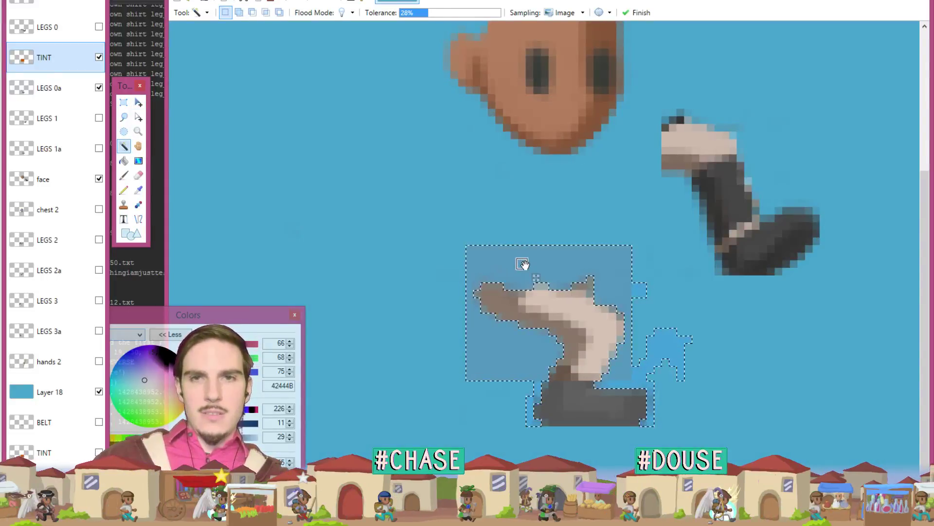
key(ctrl+d)
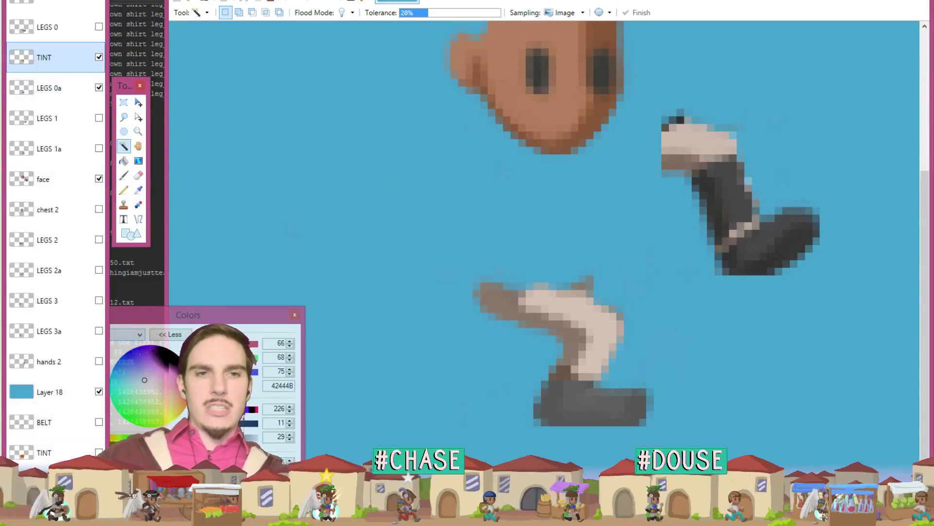
key(ctrl+shift+Delete)
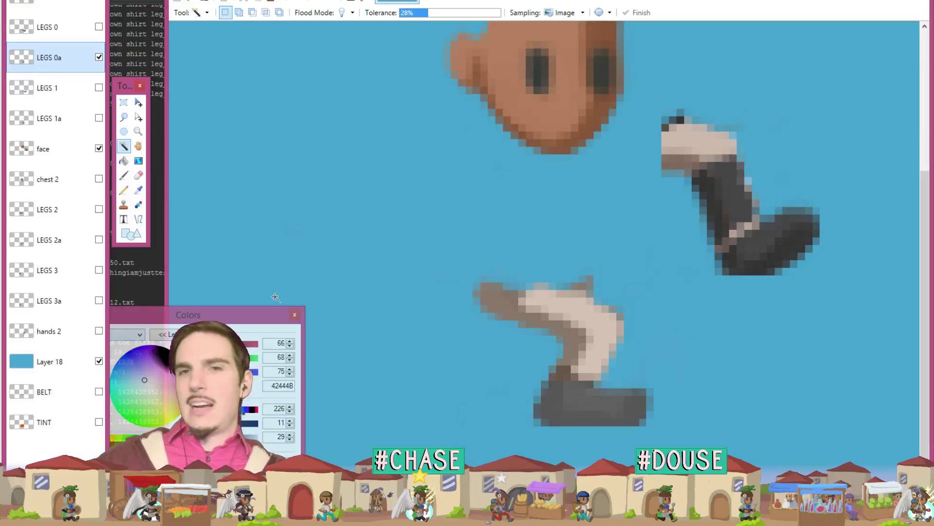
Step: Lasso the boot on LEGS 0a and darken it with Brightness / Contrast at brightness -5 and contrast 39
key(s)
key(s)
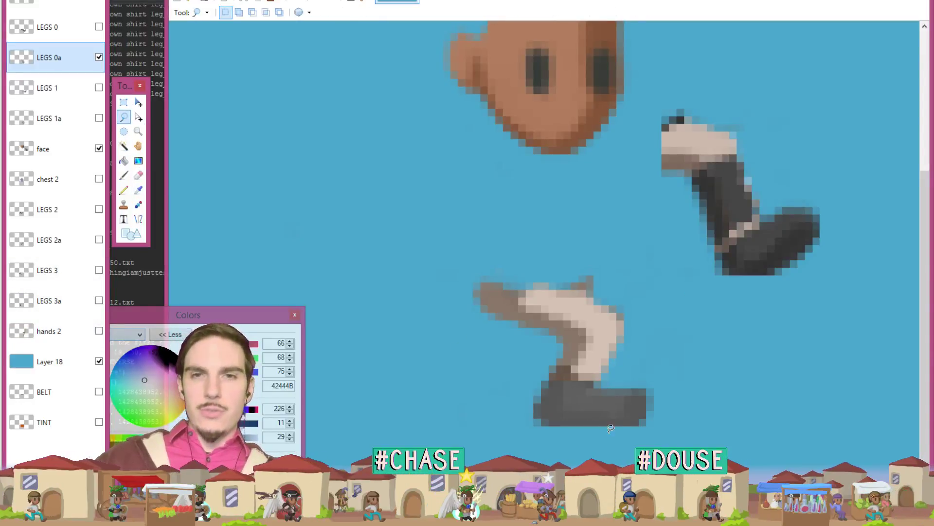
drag(609, 380, 546, 382)
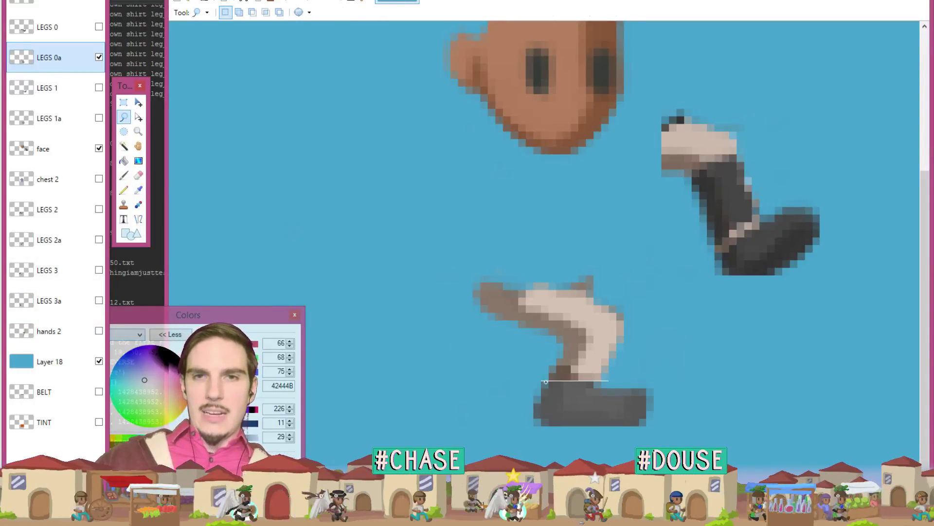
mouse_move(508, 413)
mouse_down()
mouse_move(584, 440)
mouse_move(706, 435)
mouse_move(732, 394)
mouse_move(713, 376)
mouse_up()
click(396, 1)
click(350, 22)
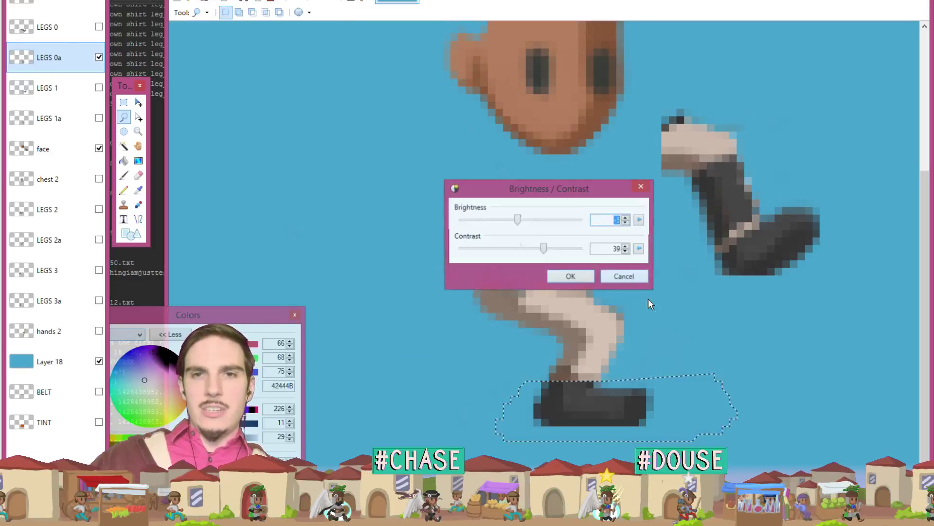
click(590, 274)
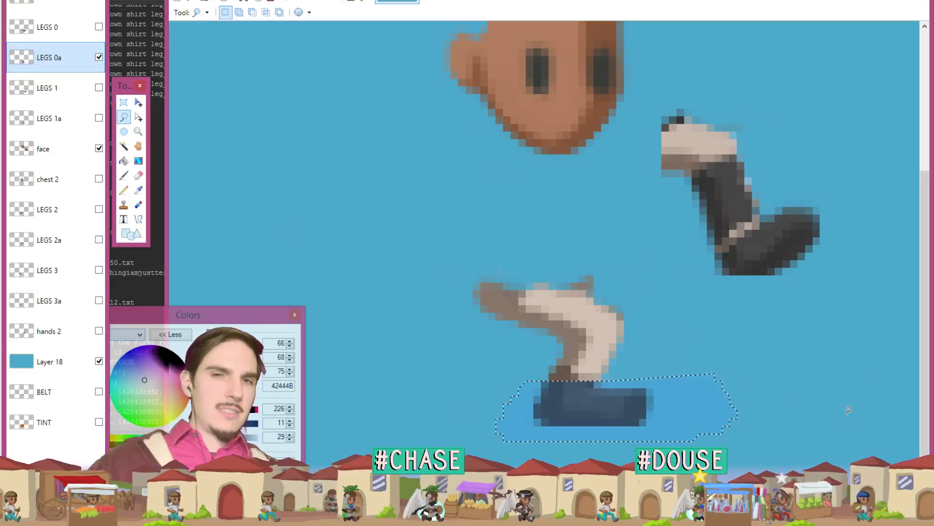
click(43, 395)
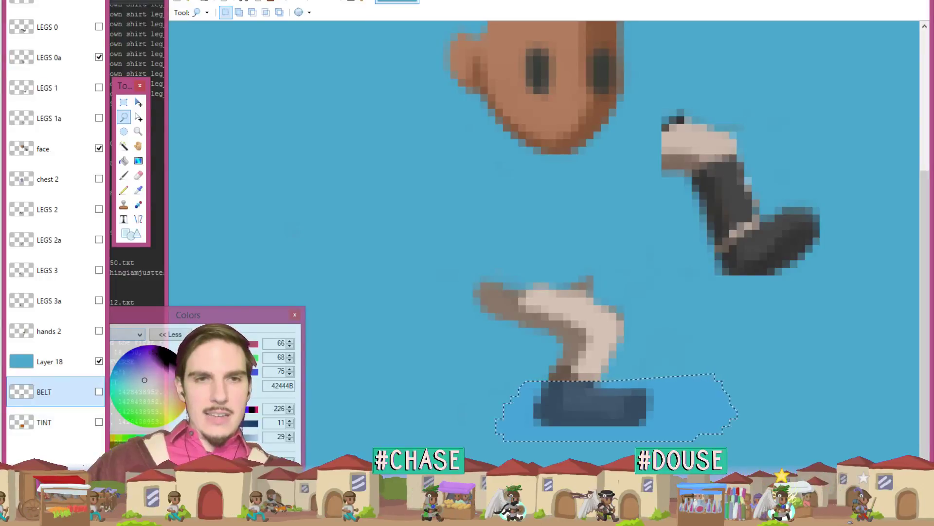
drag(63, 396, 102, 63)
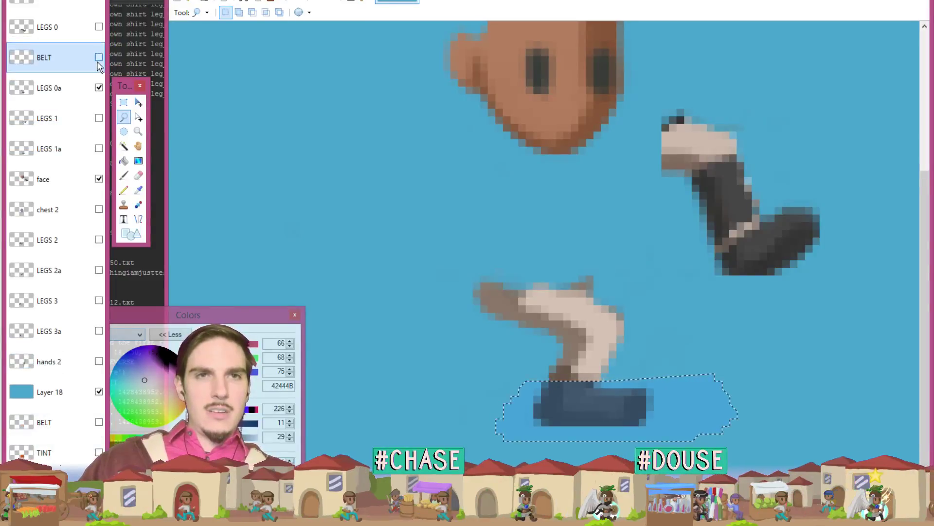
click(99, 57)
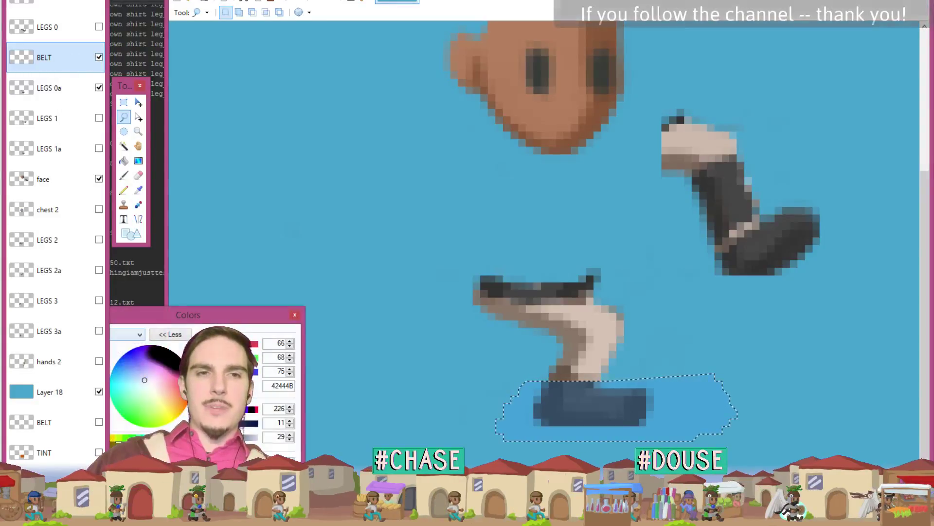
key(ctrl+shift+Delete)
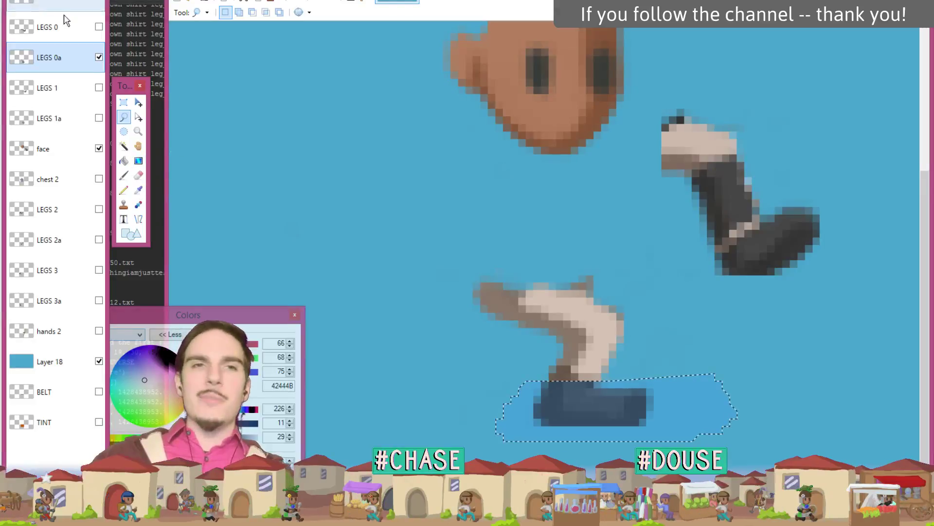
Step: Copy the belt strip from LEGS 0, paste it at the same spot on LEGS 0a, and hide LEGS 0
click(99, 27)
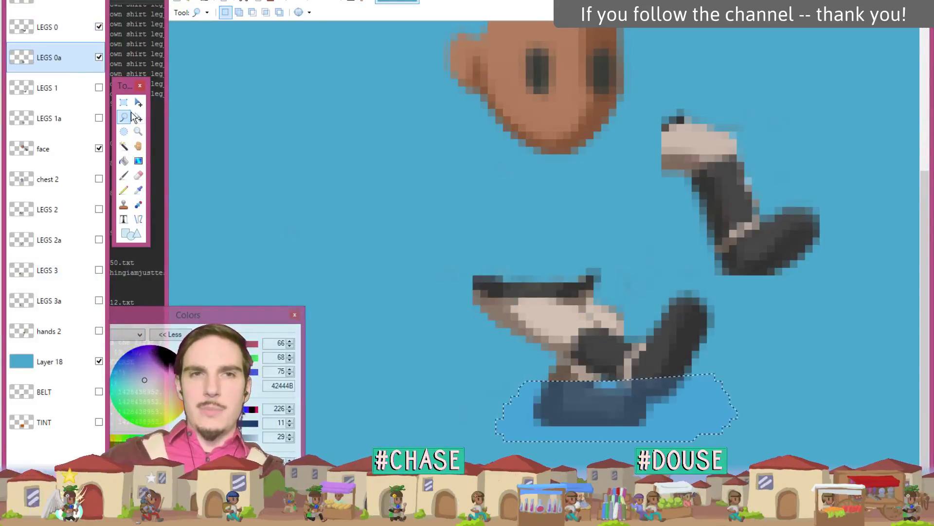
key(s)
drag(466, 268, 595, 296)
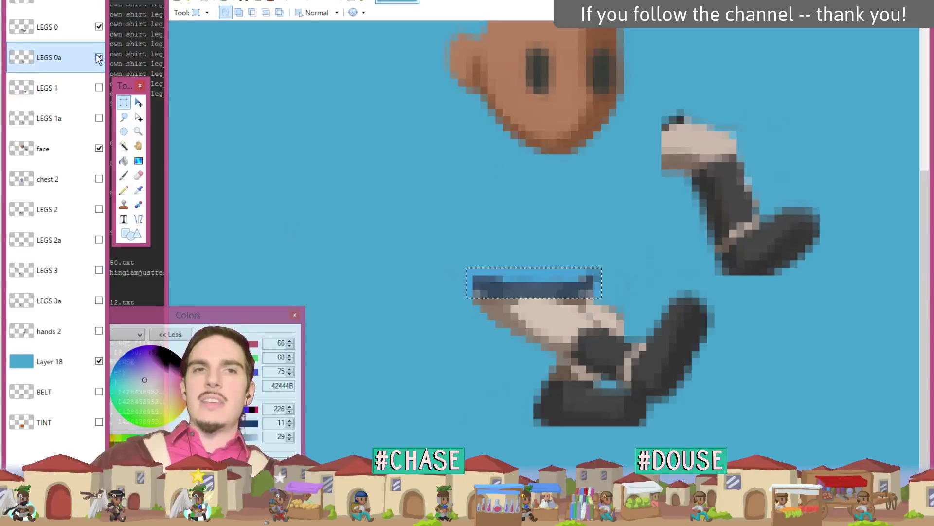
click(76, 31)
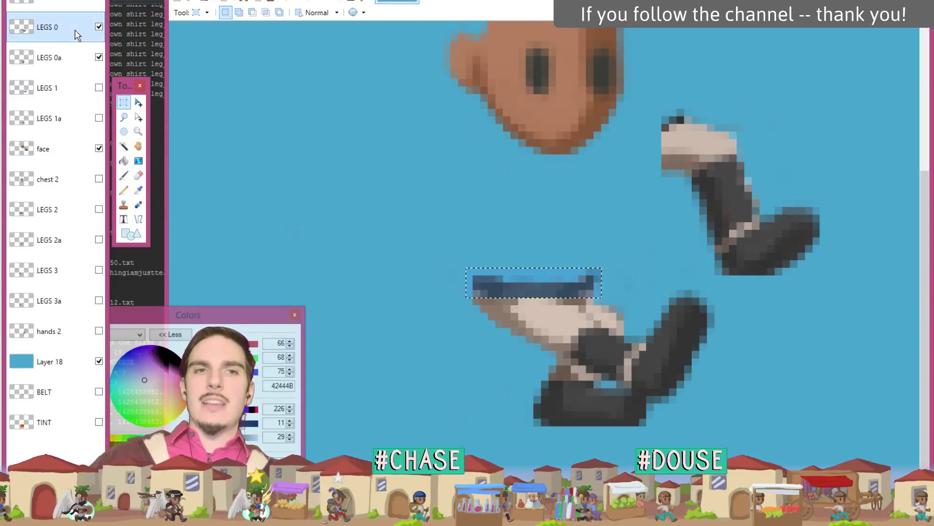
click(63, 59)
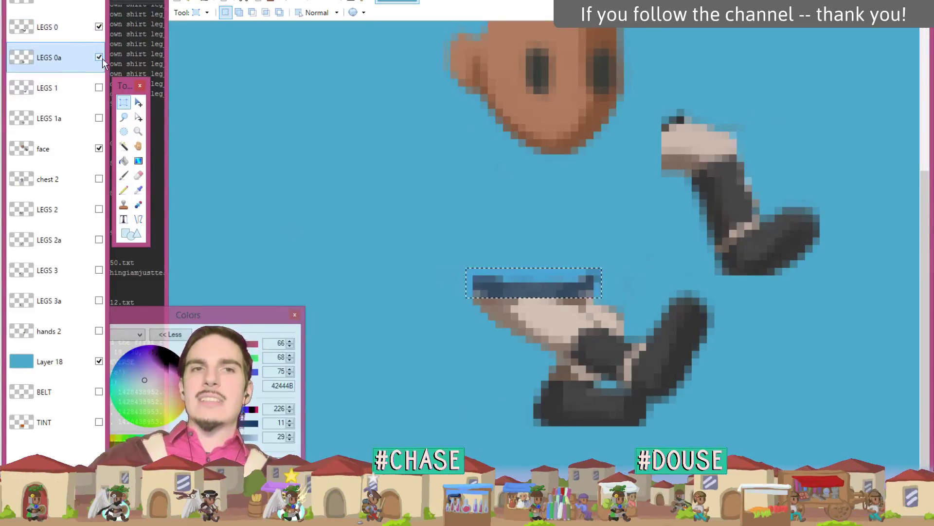
click(99, 26)
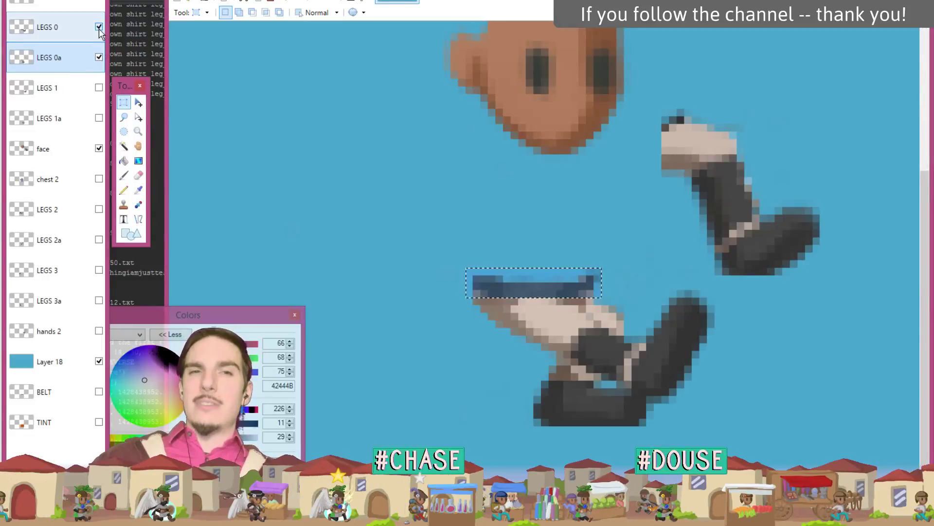
key(m)
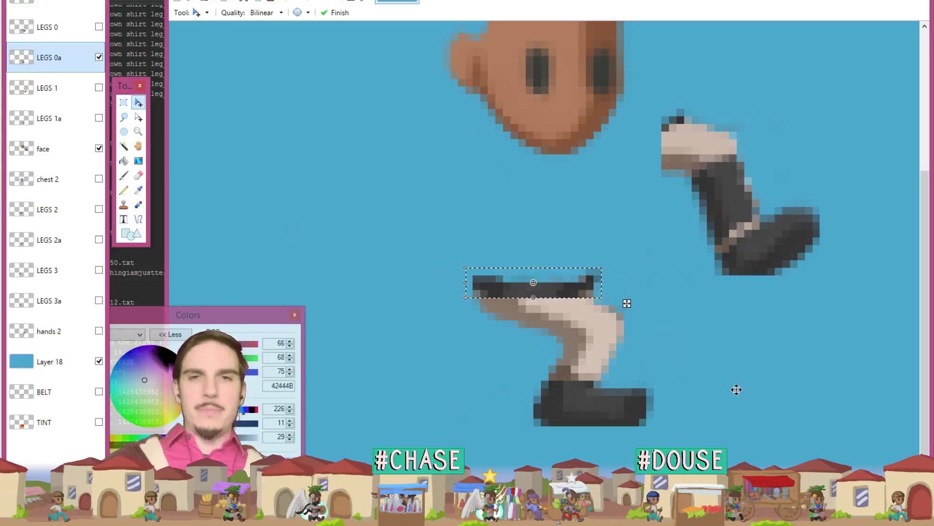
key(Return)
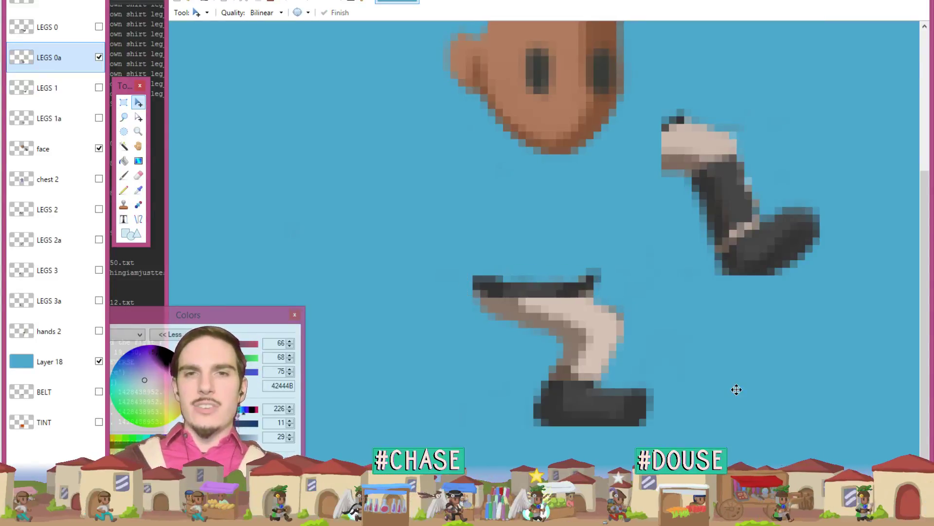
Step: Paint part of the pasted belt's lower edge on LEGS 0a with the sampled trouser colour D7C3B6, using a 1-pixel brush
scroll(618, 414, up, 2)
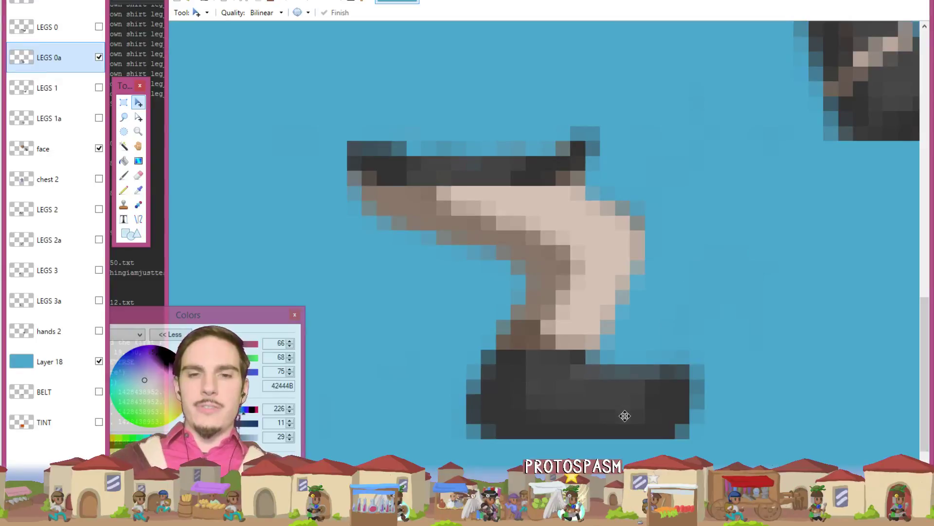
key(k)
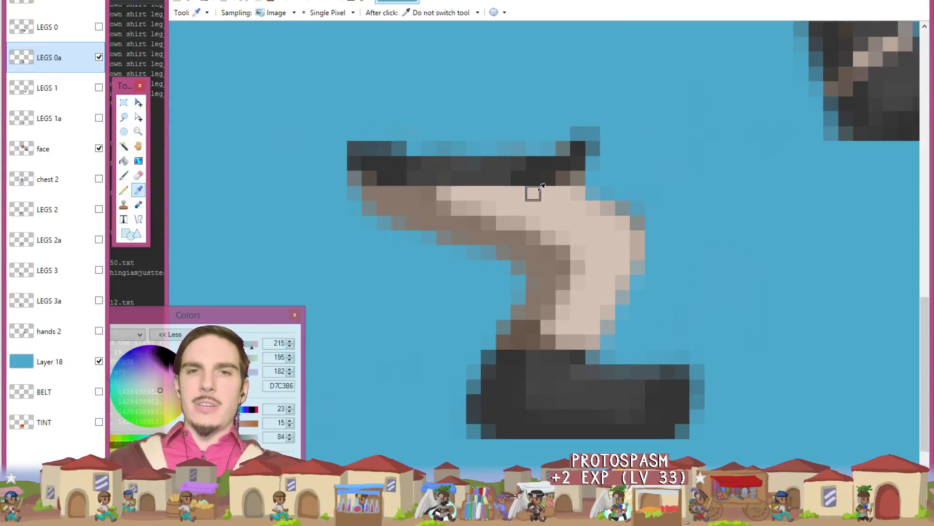
key(b)
mouse_move(462, 182)
mouse_down()
mouse_move(547, 178)
mouse_move(488, 182)
mouse_up()
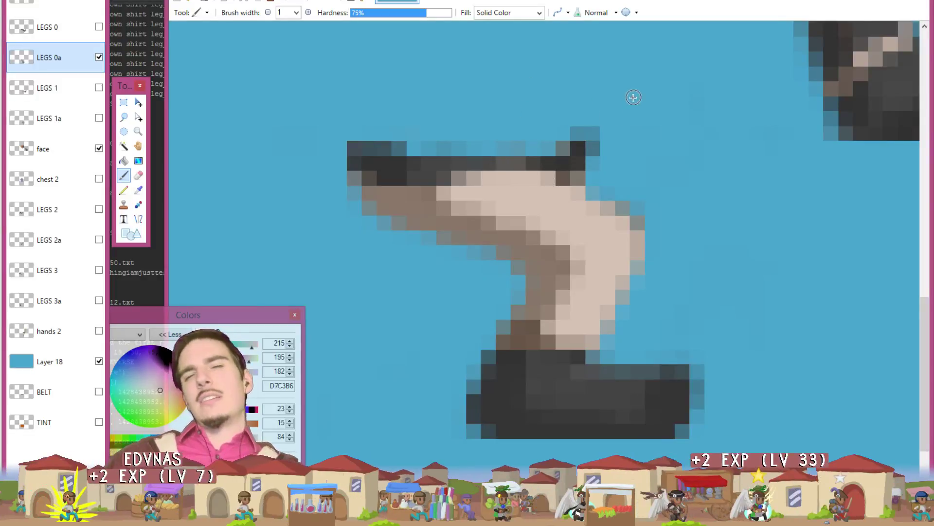
ctrl+scroll(794, 111, down, 3)
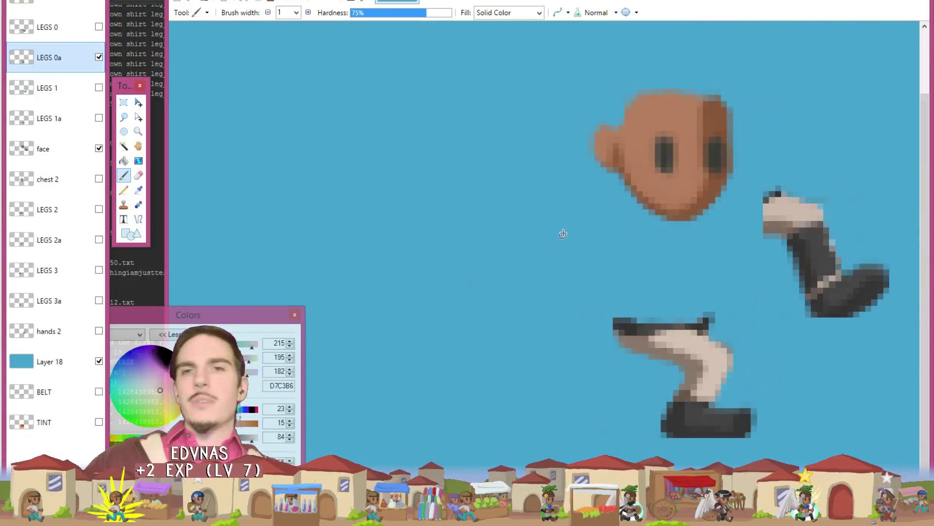
Step: Show chest 2 and touch up the belt's lower edge on LEGS 0a with sampled trouser colours D2BFB2 and 8A7769
click(99, 179)
ctrl+scroll(826, 305, up, 3)
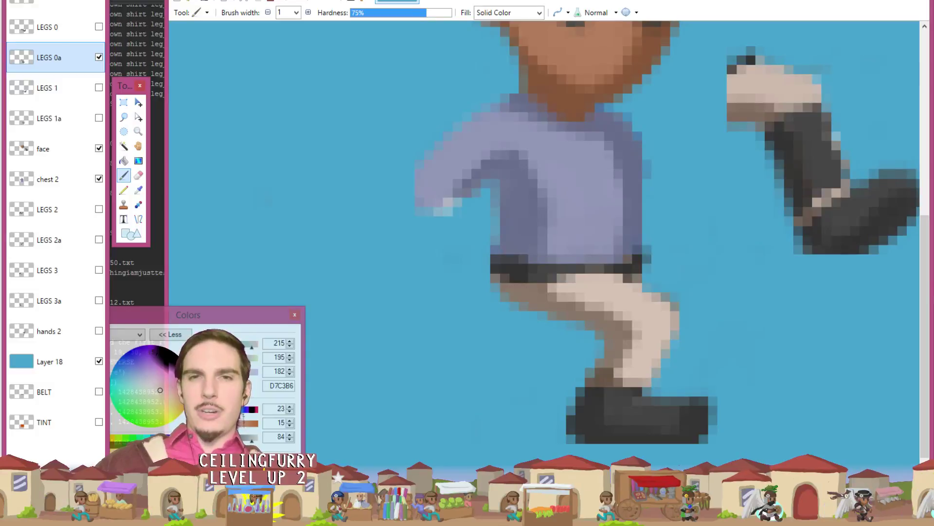
key(k)
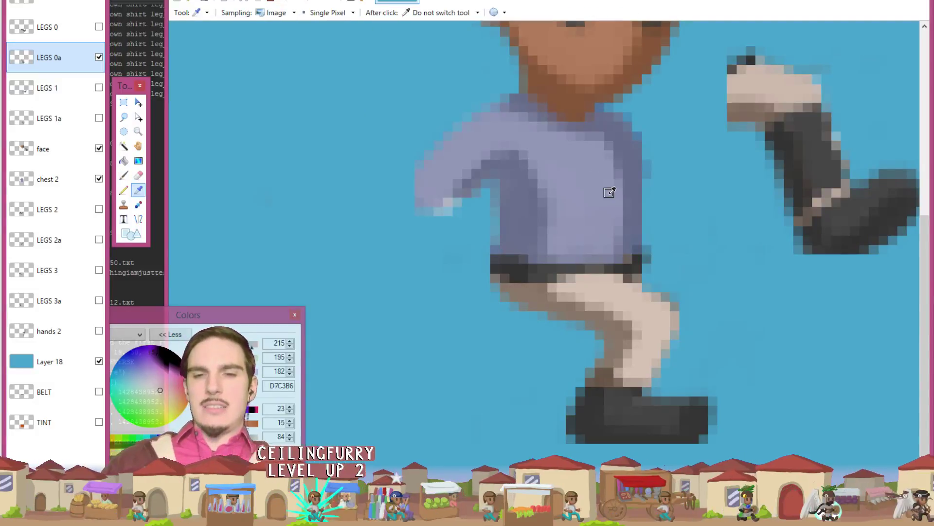
click(581, 278)
key(b)
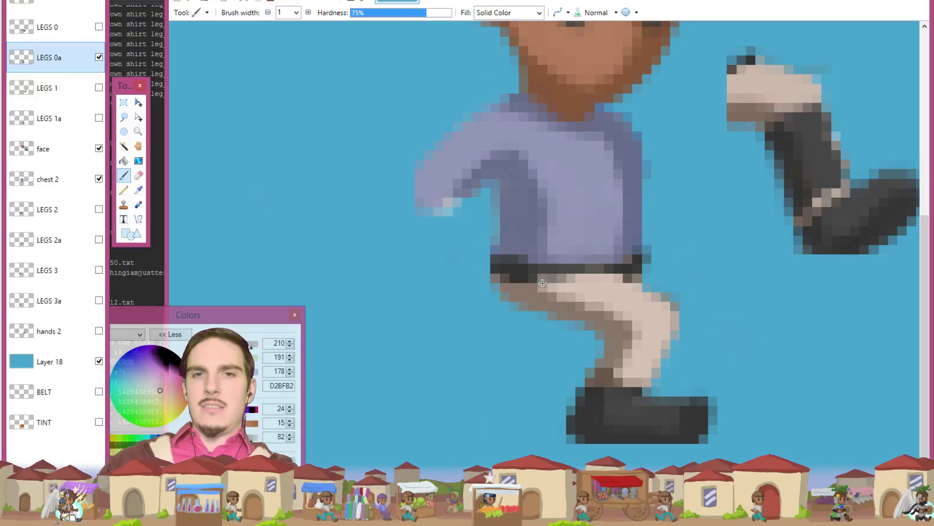
key(k)
click(541, 288)
key(b)
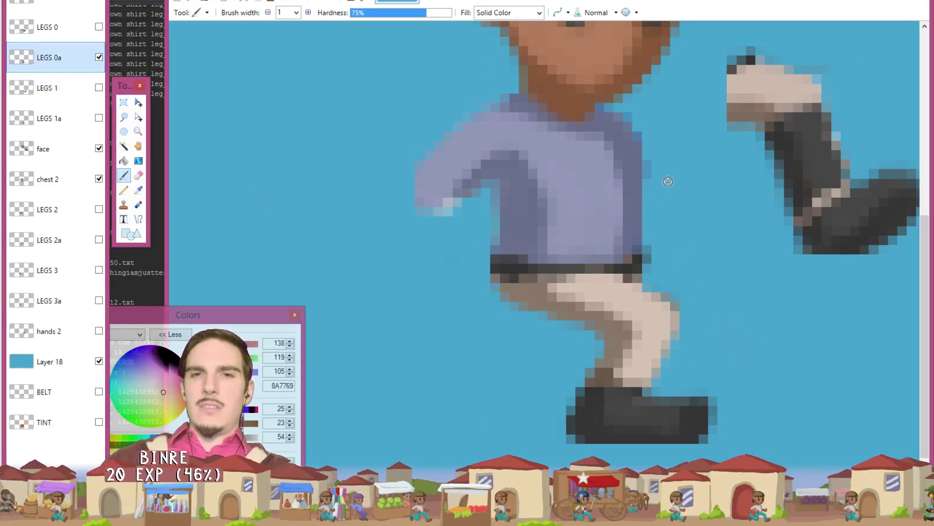
scroll(757, 256, down, 3)
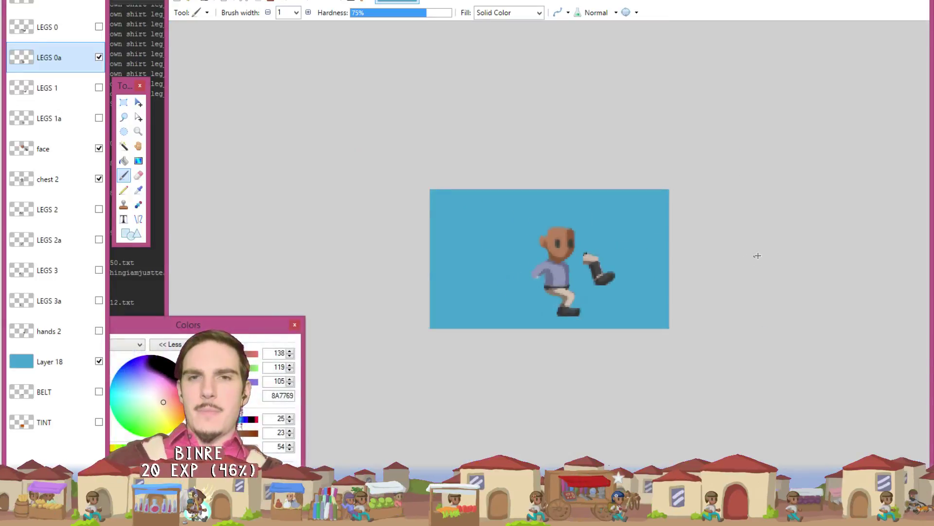
scroll(770, 262, up, 5)
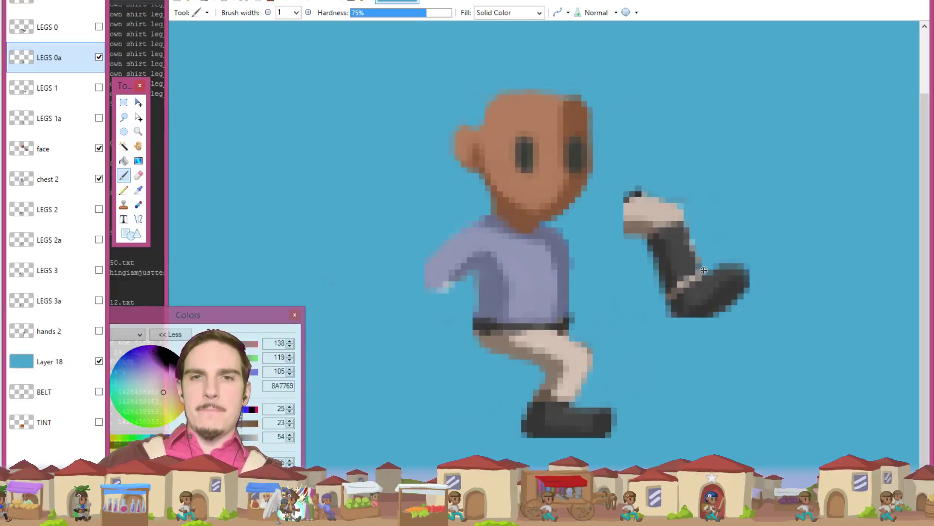
scroll(696, 271, up, 1)
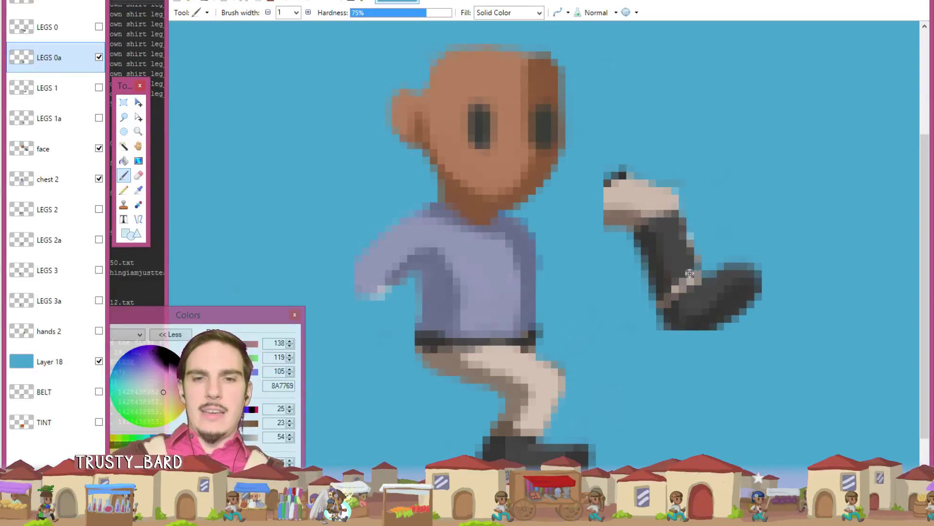
Step: Make the BELT layer visible, move it directly above LEGS 0a, and hide LEGS 0a
key(k)
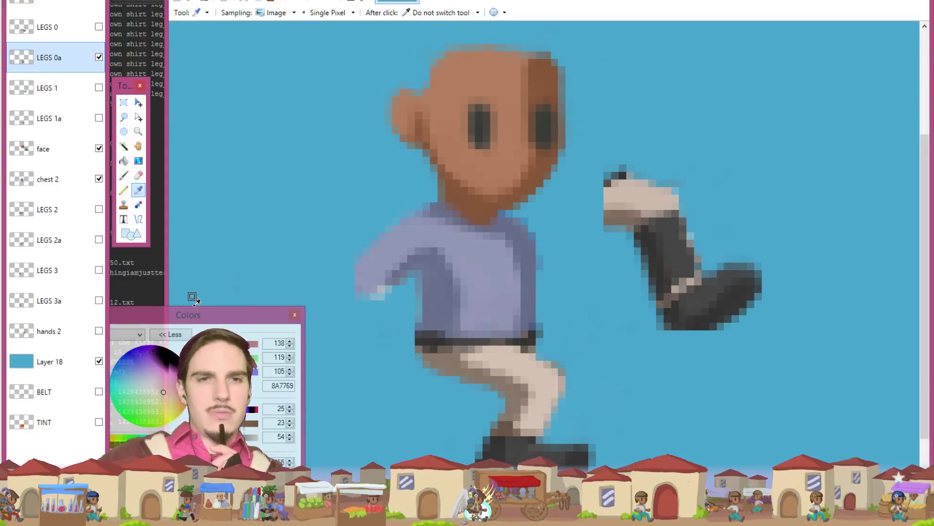
click(99, 392)
drag(60, 390, 78, 59)
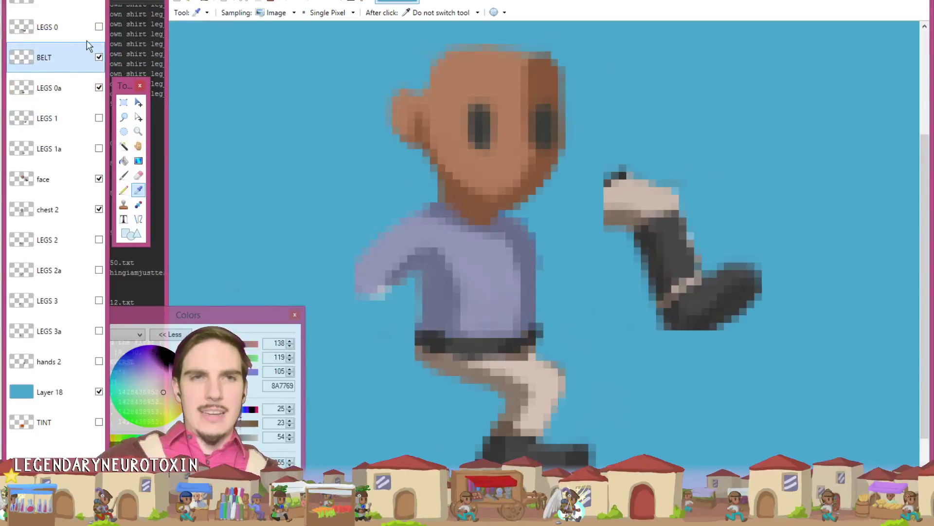
click(101, 88)
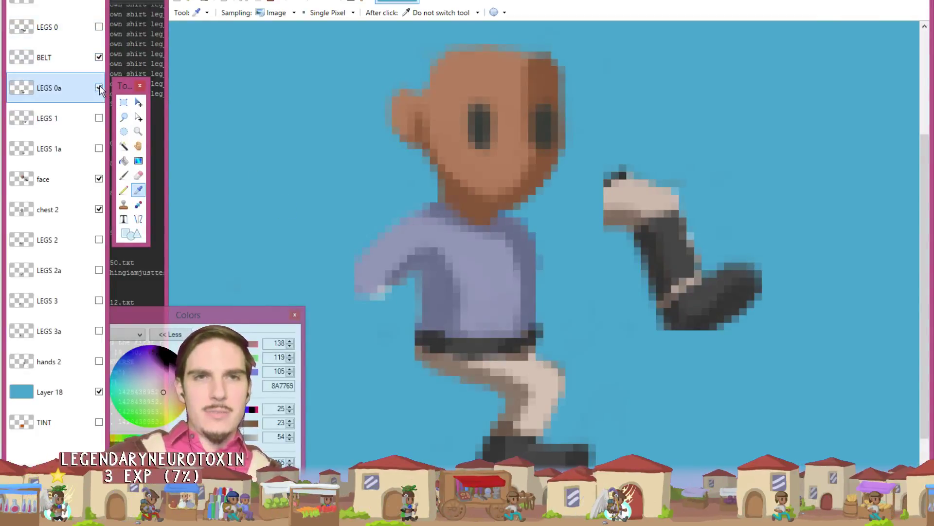
click(99, 87)
Step: Select the left end of the belt on the BELT layer and shift it one pixel outward to the left
scroll(390, 371, up, 3)
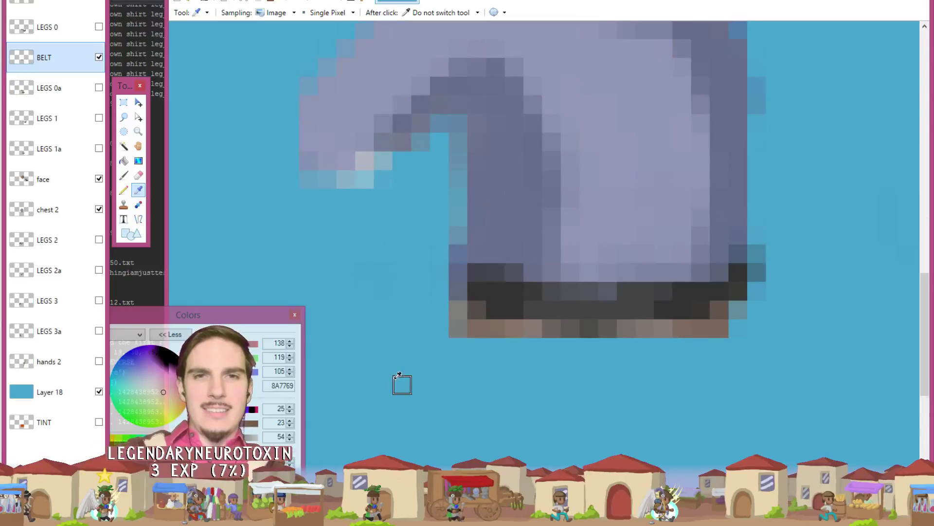
click(124, 102)
drag(450, 265, 477, 301)
key(m)
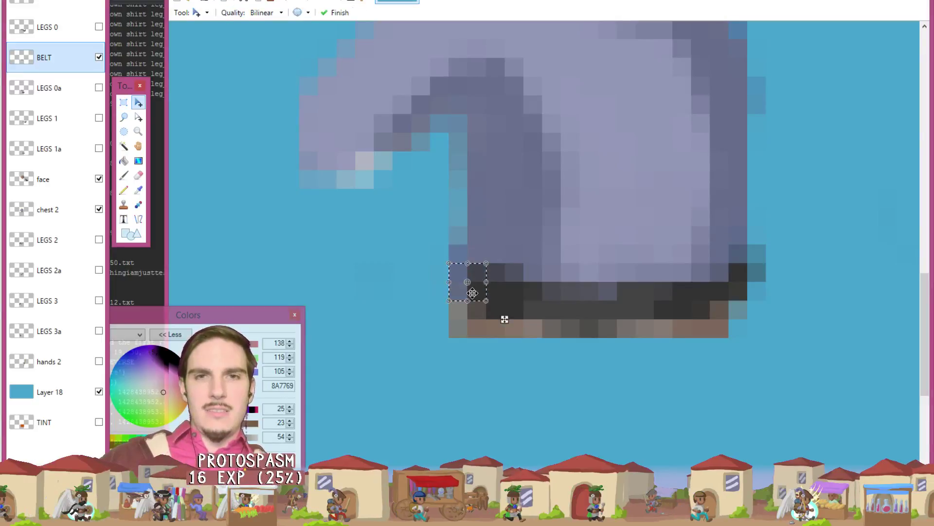
drag(488, 317, 479, 317)
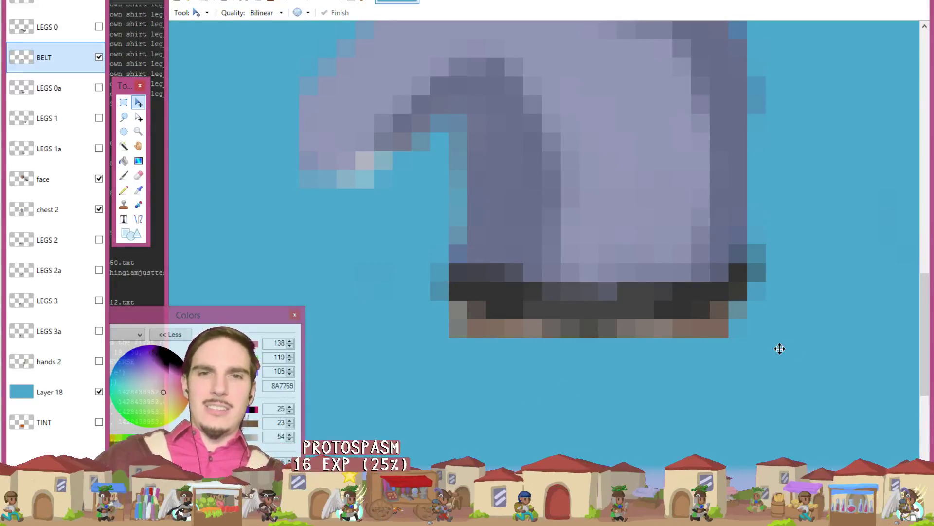
Step: Move the BELT layer back below Layer 18, hide it, and show LEGS 0a again
key(ctrl+minus)
key(ctrl+minus)
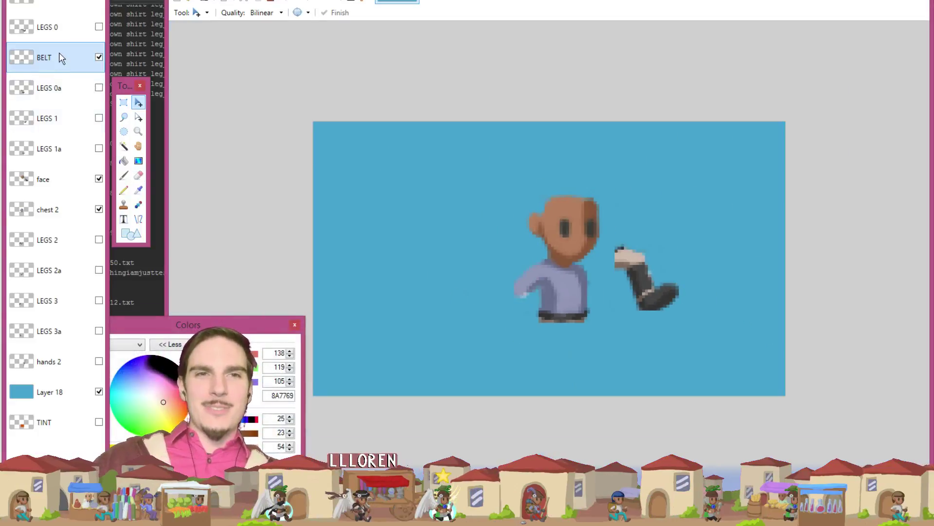
drag(71, 57, 99, 393)
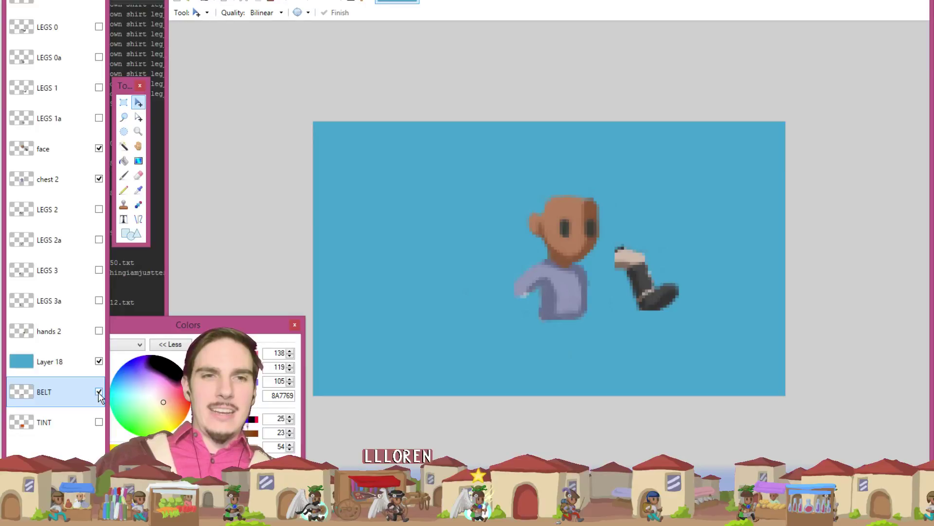
click(99, 58)
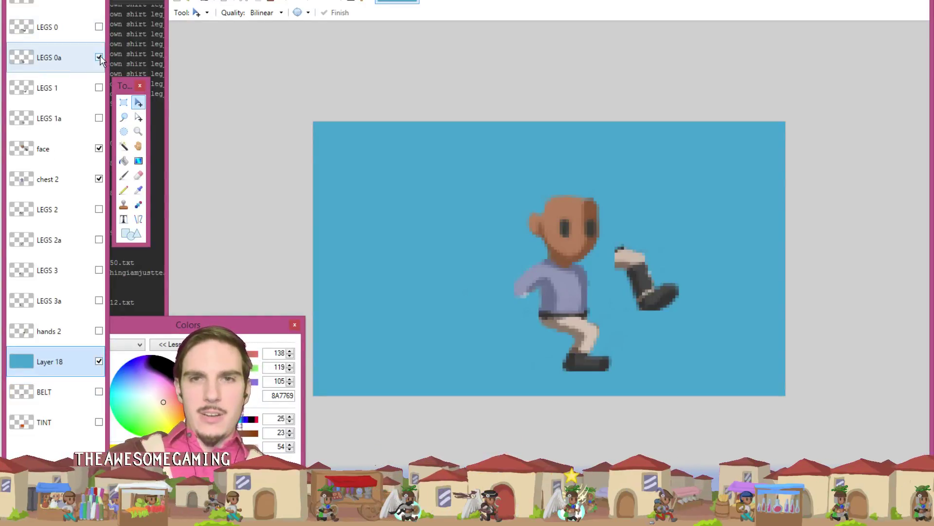
Step: Make LEGS 0a the active layer and sample the boot grey 444444 for painting
scroll(499, 244, up, 5)
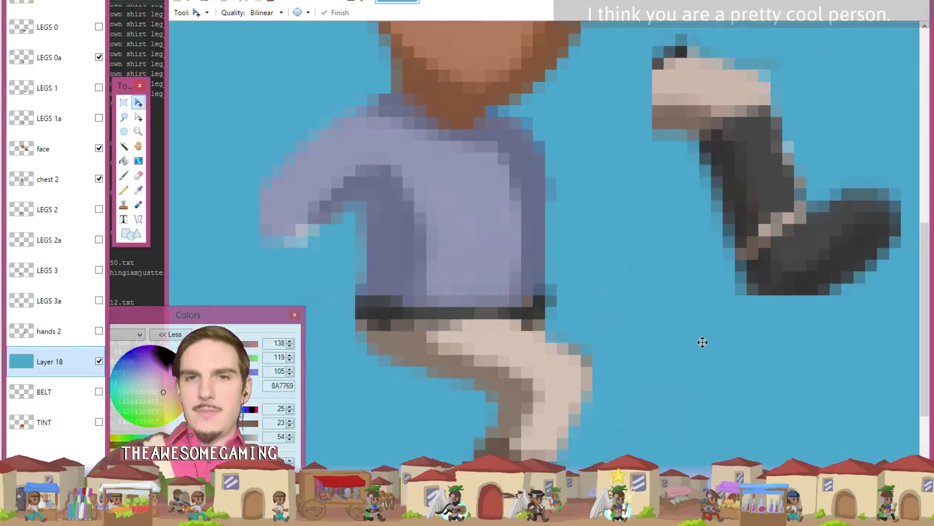
scroll(698, 340, down, 3)
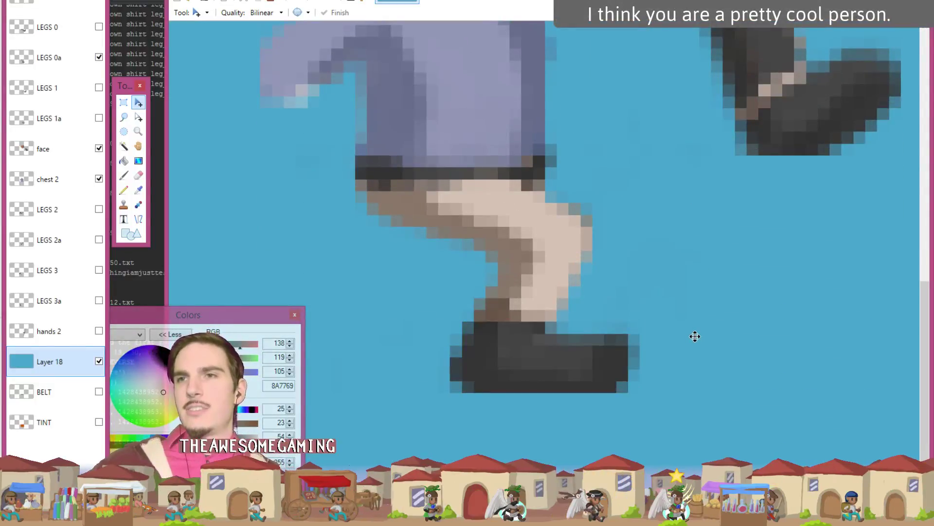
key(k)
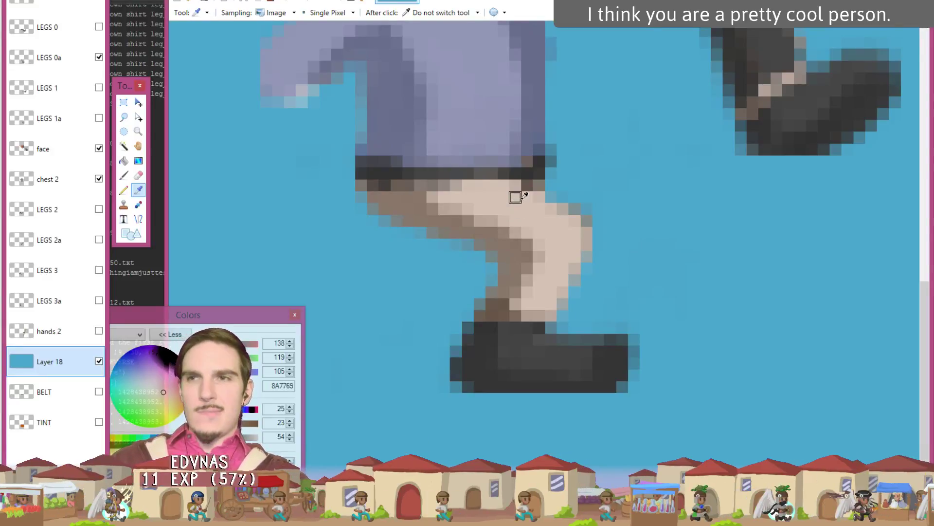
click(517, 322)
key(b)
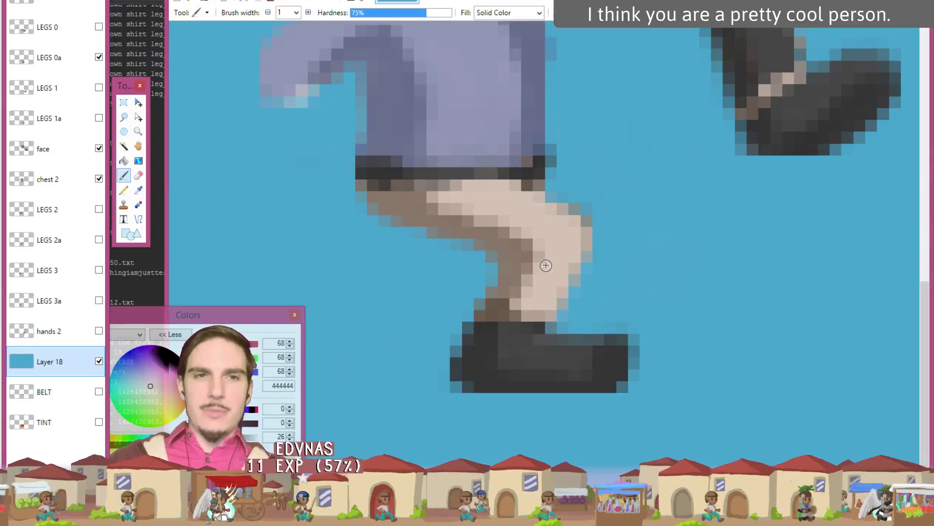
click(74, 57)
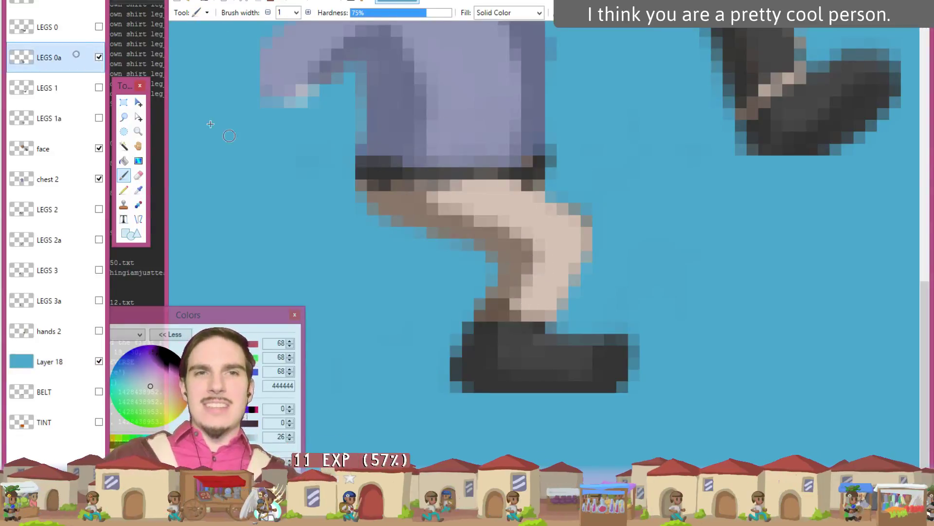
key(k)
click(521, 349)
key(b)
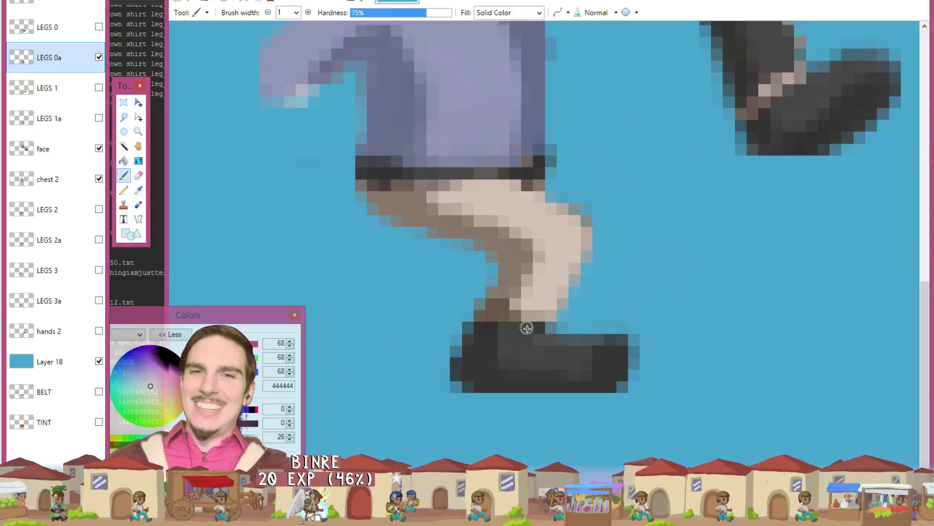
Step: Extend the standing leg's boot up the shin to the knee with sampled boot greys, using brush width 2
click(540, 304)
drag(544, 289, 536, 311)
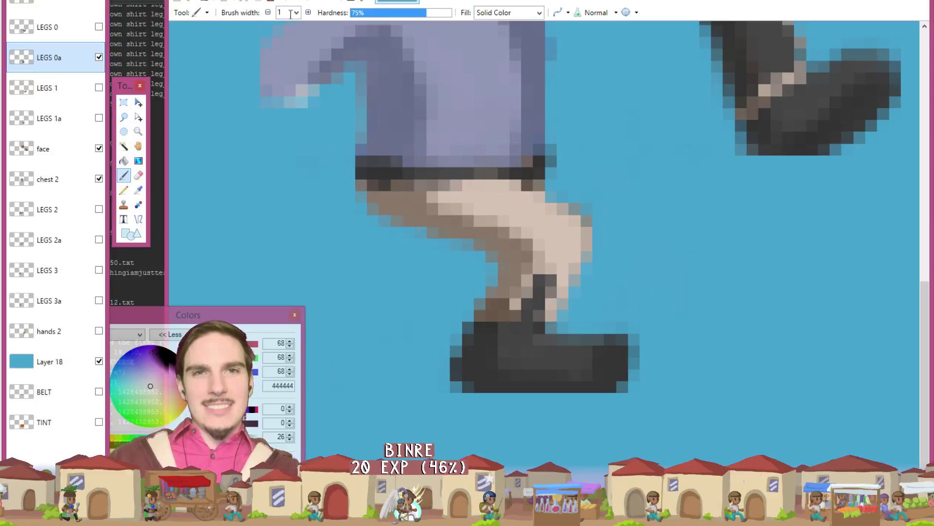
click(308, 12)
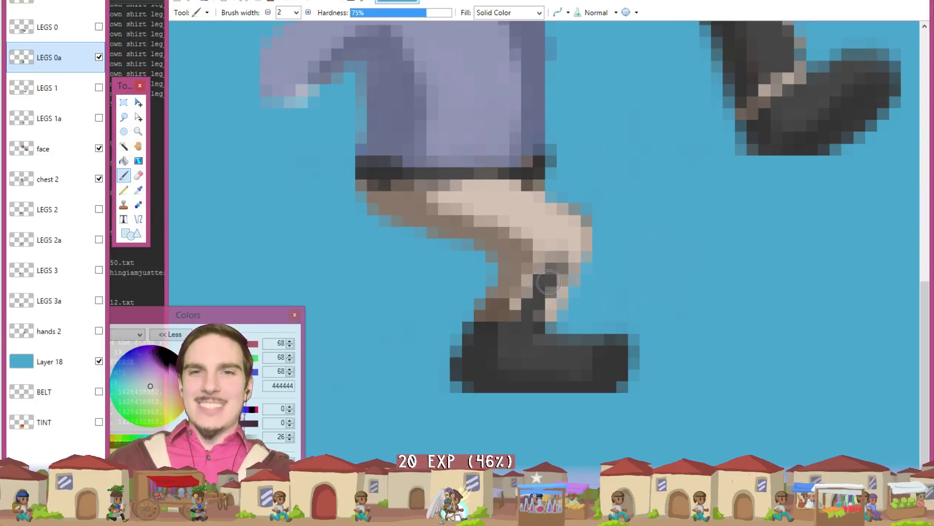
mouse_move(560, 275)
mouse_down()
mouse_move(514, 327)
mouse_move(561, 260)
mouse_move(543, 298)
mouse_move(561, 266)
mouse_move(548, 293)
mouse_move(486, 340)
mouse_move(497, 301)
mouse_move(485, 322)
mouse_move(526, 266)
mouse_move(488, 332)
mouse_move(561, 274)
mouse_move(543, 303)
mouse_up()
key(k)
click(480, 355)
key(b)
key(k)
click(548, 271)
key(b)
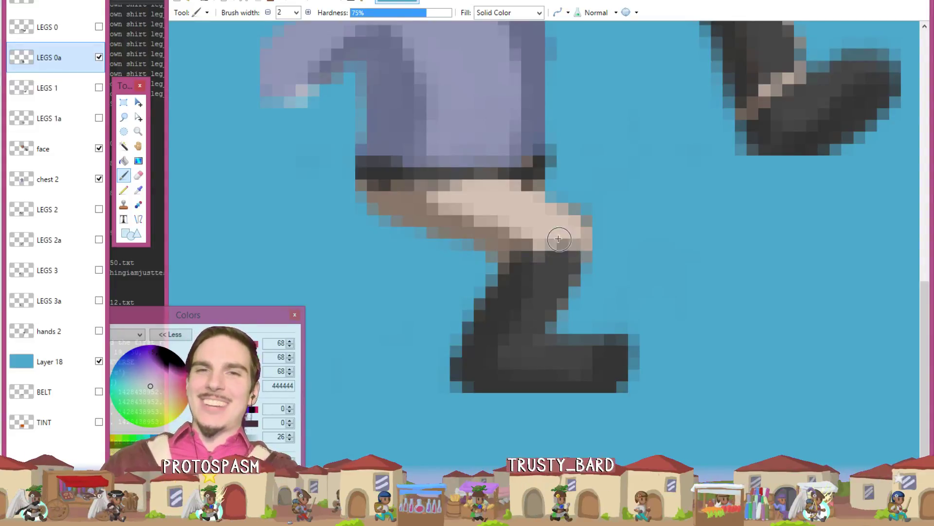
Step: Reshape the boot's upper edge below the knee with the sampled trouser colour D7C3B6 at brush width 1
key(k)
click(551, 221)
key(b)
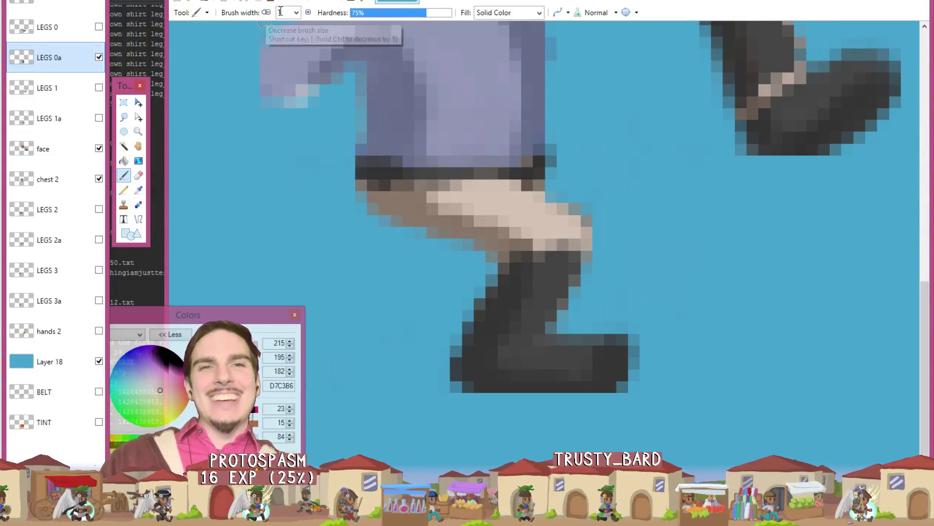
drag(573, 223, 550, 243)
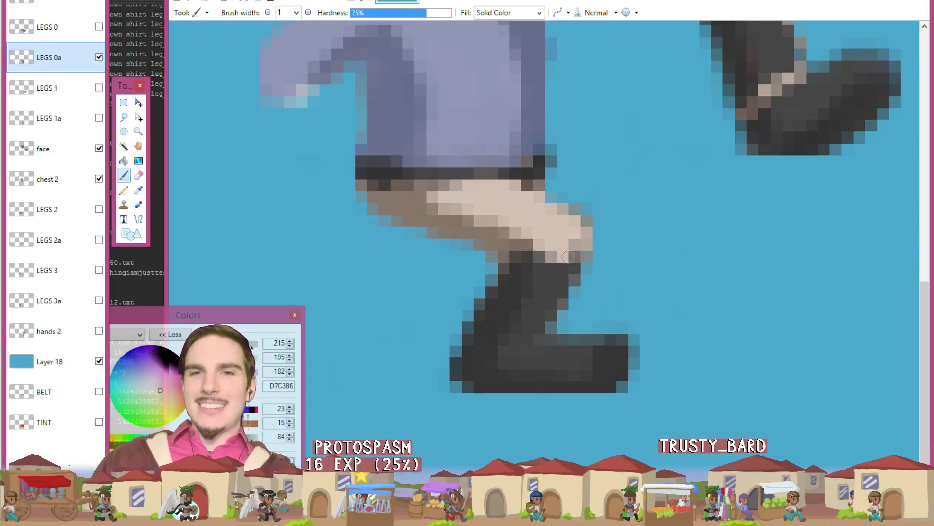
click(565, 255)
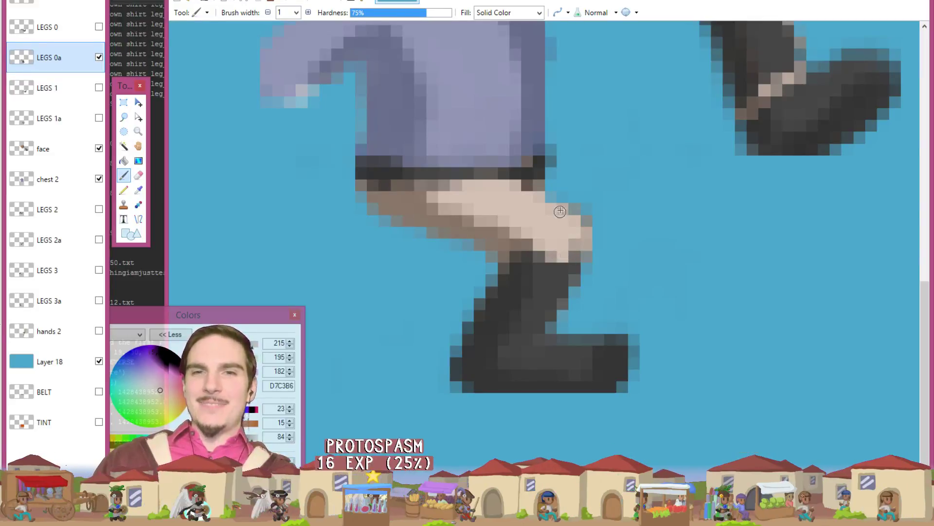
ctrl+click(514, 279)
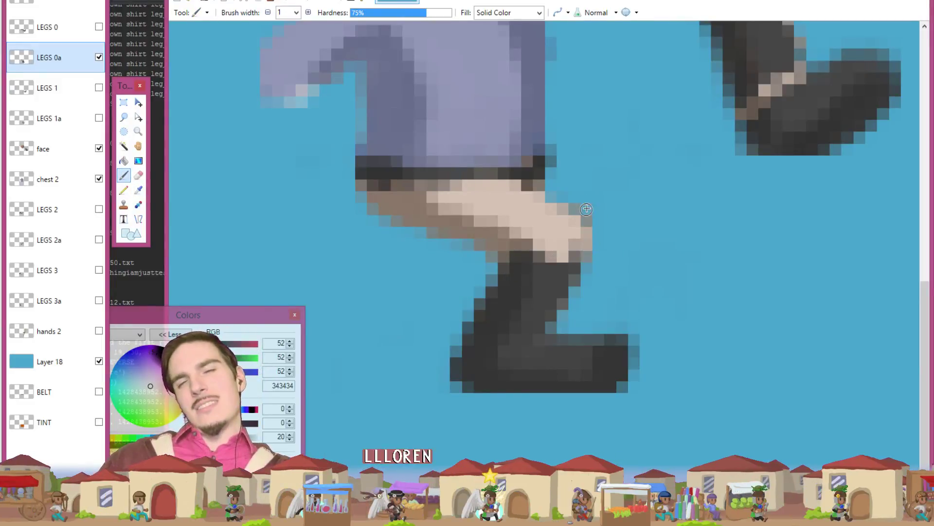
ctrl+click(551, 229)
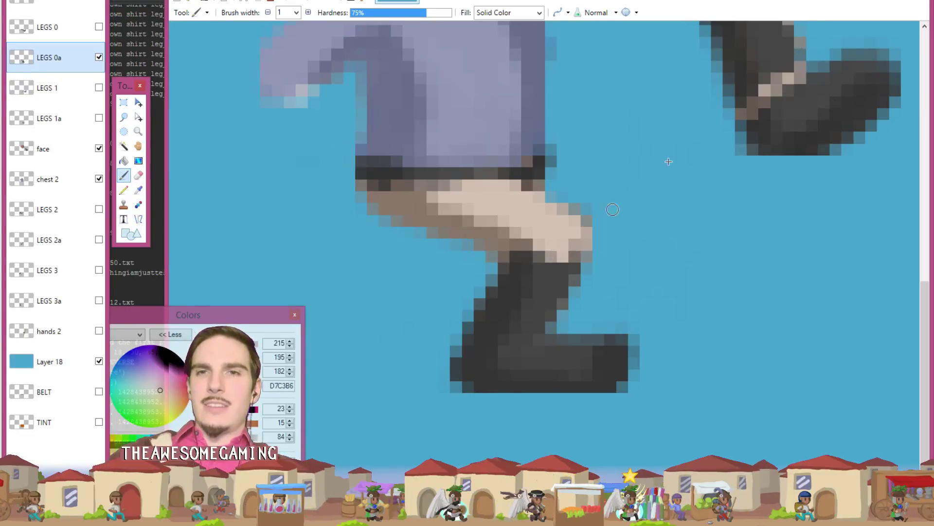
Step: Paint an ankle strap across the LEGS 0a boot, light D7C3B6 at the front and shaded 8A7769 toward the heel
mouse_move(503, 327)
mouse_down()
mouse_move(539, 330)
mouse_move(553, 306)
mouse_move(507, 339)
mouse_move(536, 336)
mouse_up()
key(ctrl+z)
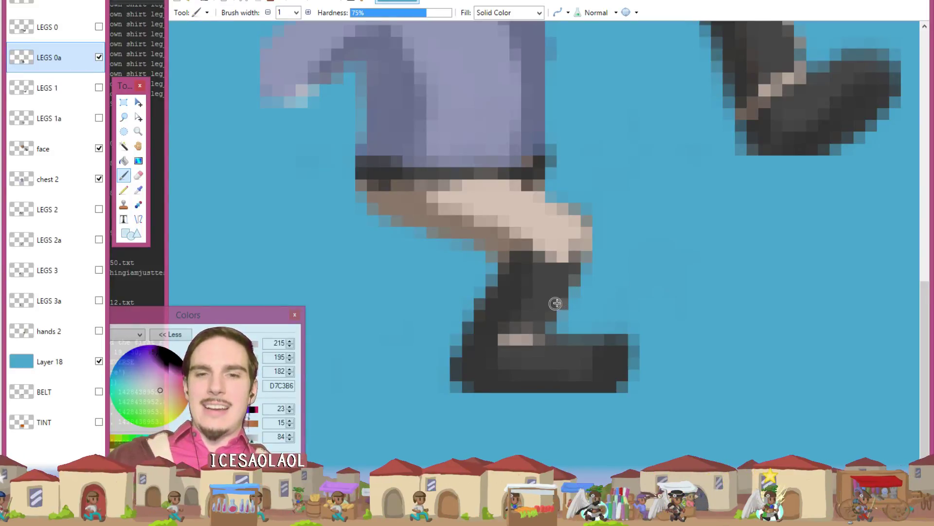
key(k)
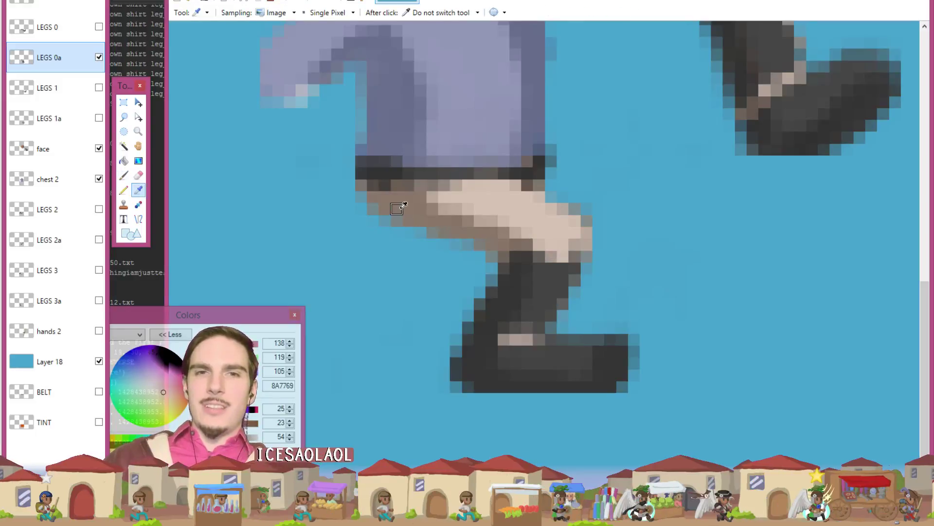
key(b)
drag(490, 339, 474, 339)
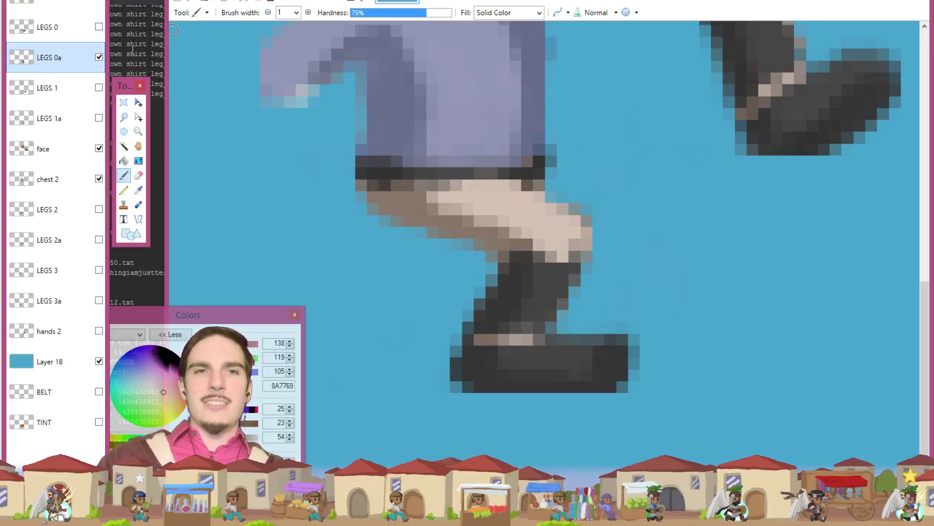
Step: Hide LEGS 0a, show LEGS 0, and sample the trouser shadow colour 8A786B
click(98, 57)
click(99, 27)
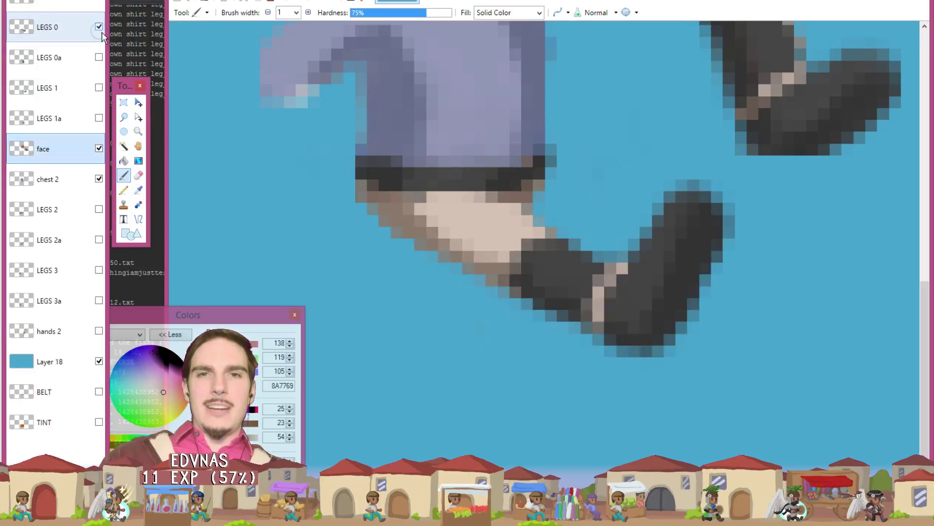
key(k)
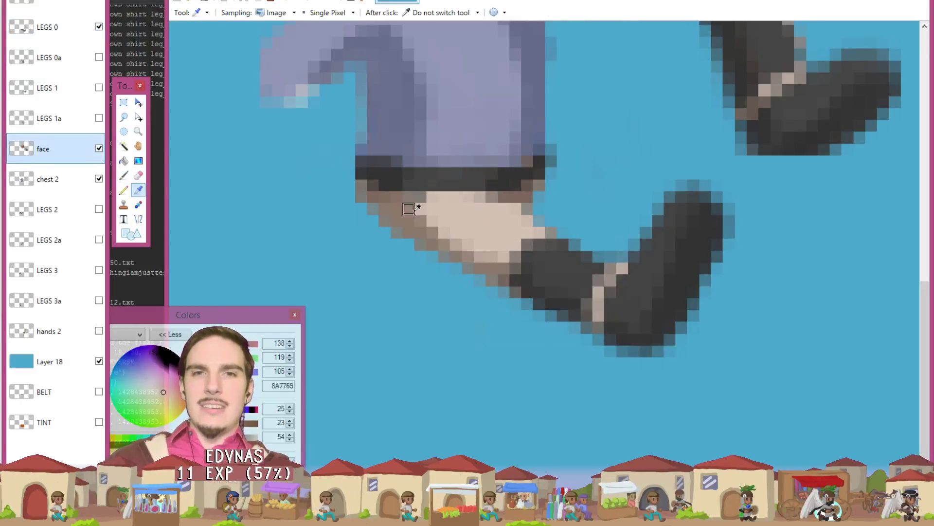
click(414, 214)
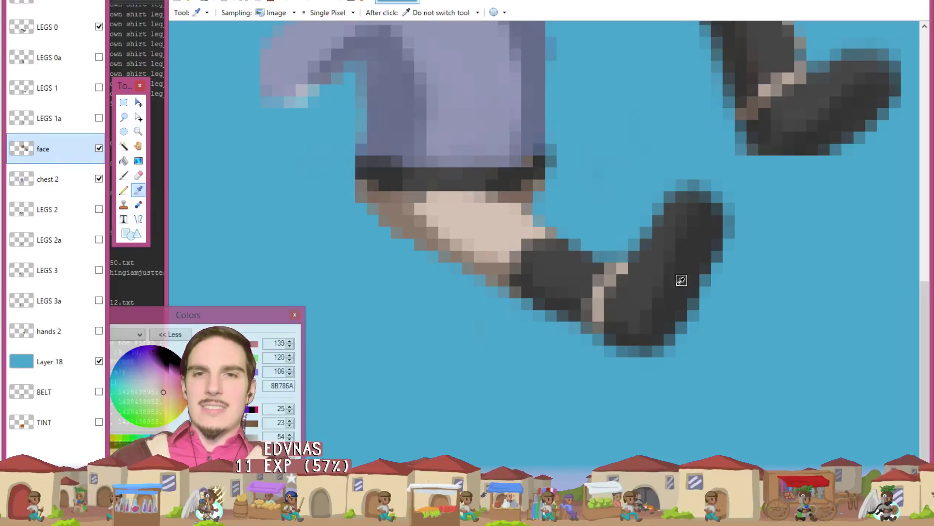
click(409, 216)
key(b)
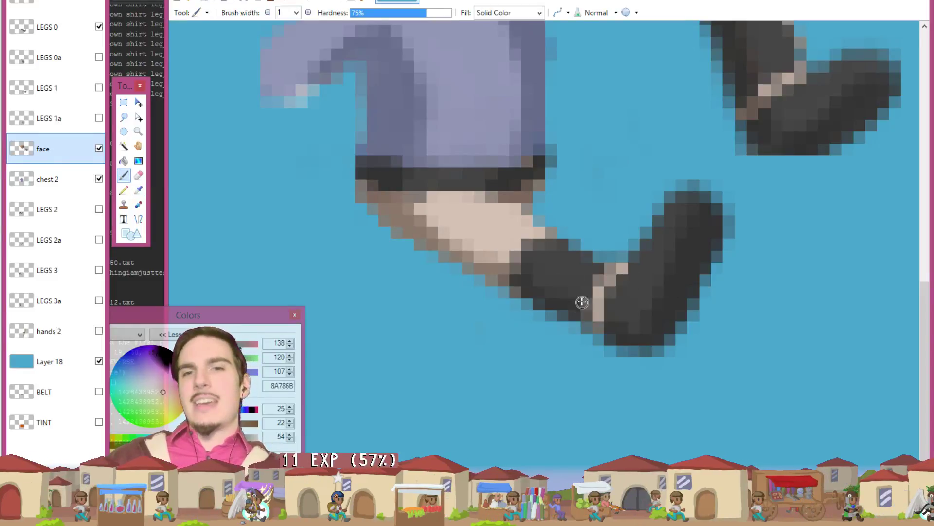
Step: Try to shade the lower end of the raised boot's ankle strap while the face layer is active
click(598, 318)
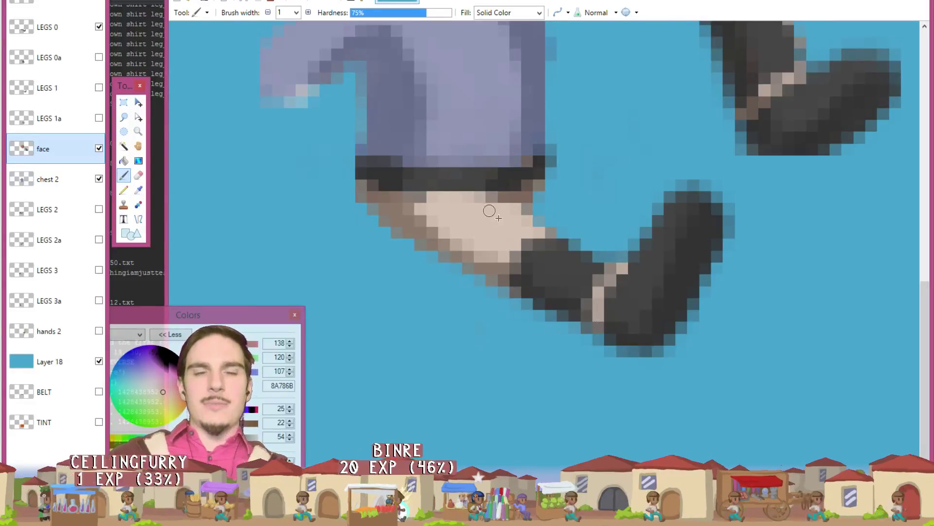
key(ctrl)
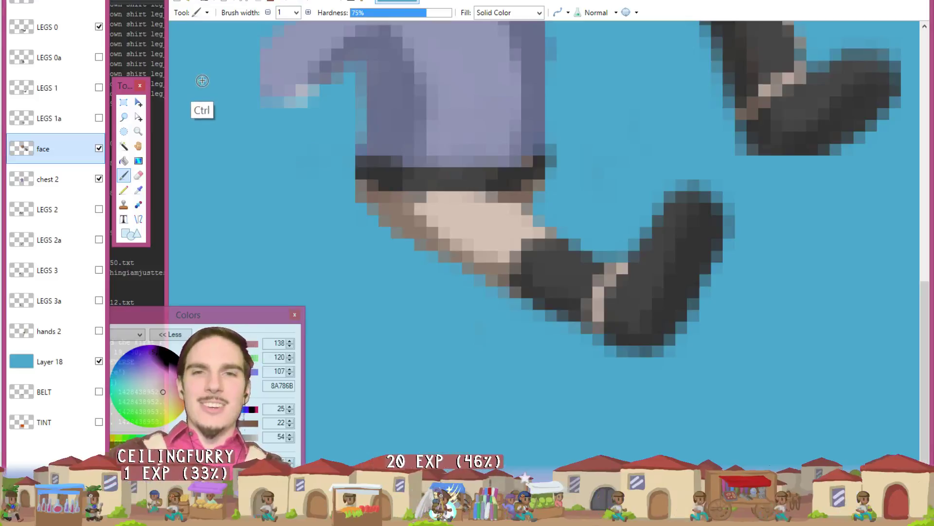
key(ctrl+z)
key(ctrl+y)
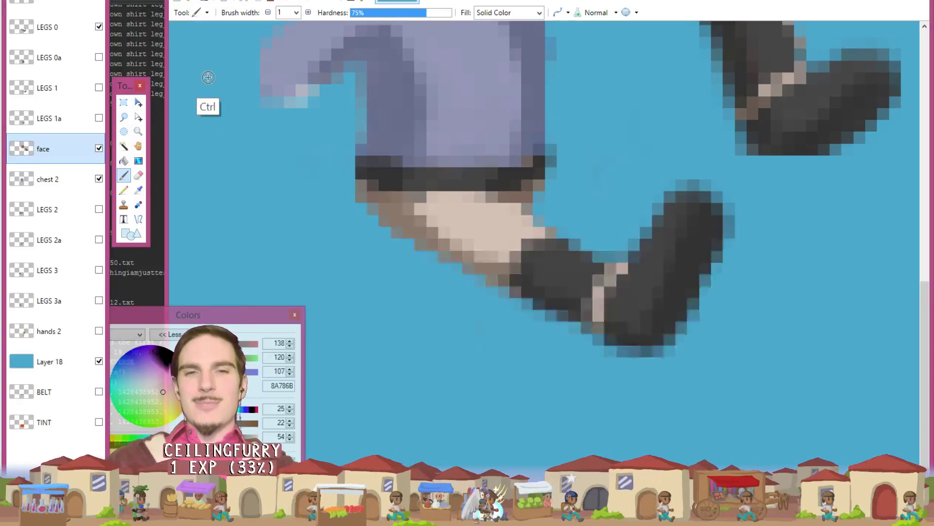
Step: Select the LEGS 0 layer and sample the trouser shadow colour 8C786B for its ankle strap
click(81, 29)
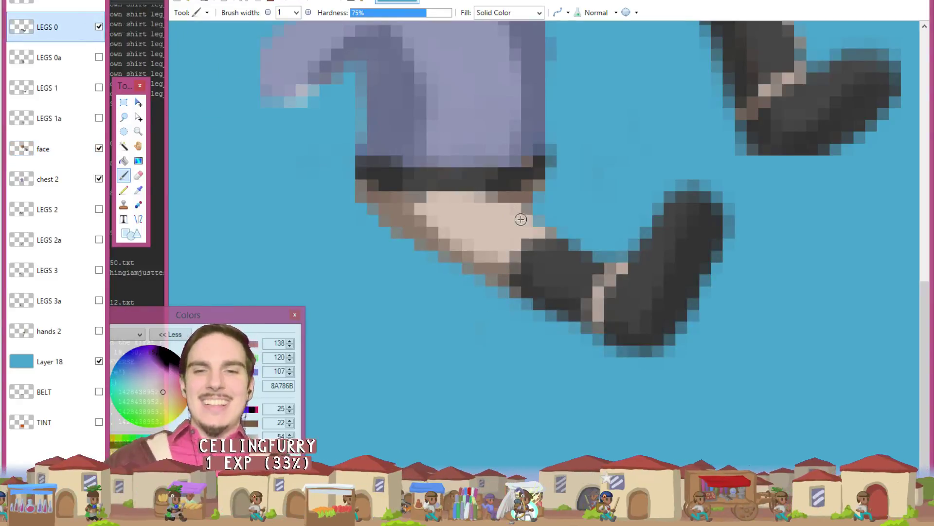
key(k)
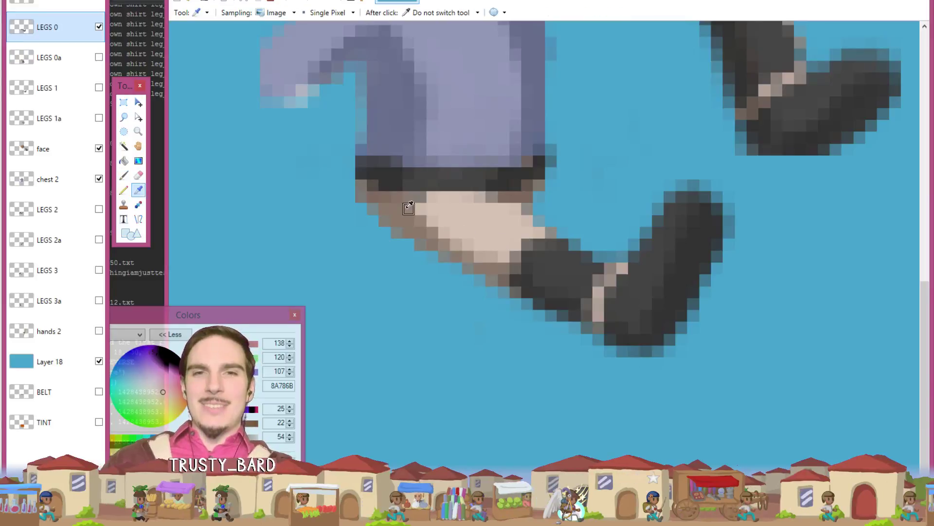
key(b)
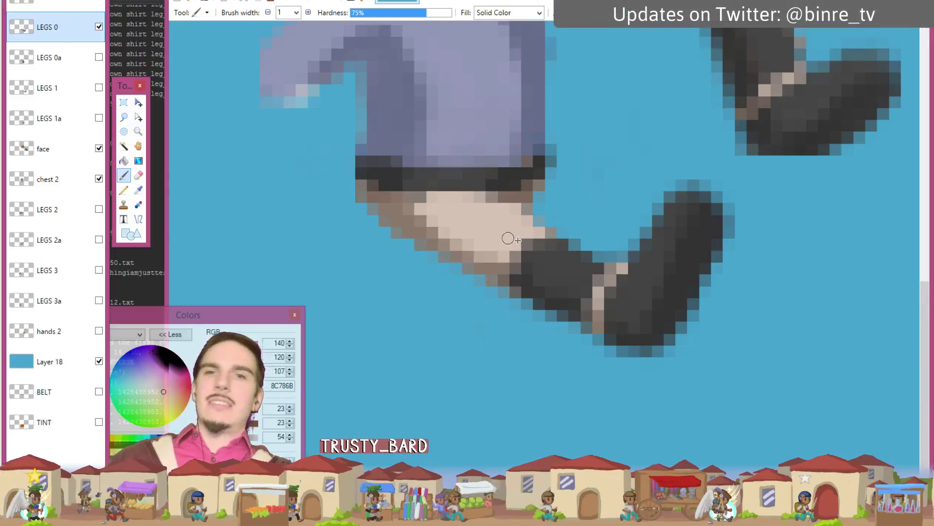
Step: Hide LEGS 0, show LEGS 0a again, and sample 7B6B60 from the shaded part of its ankle strap
click(99, 28)
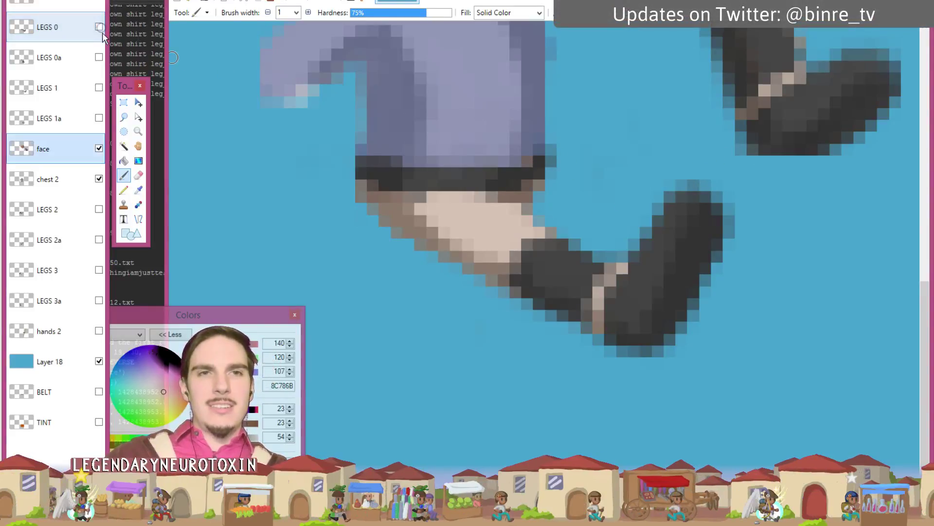
click(99, 57)
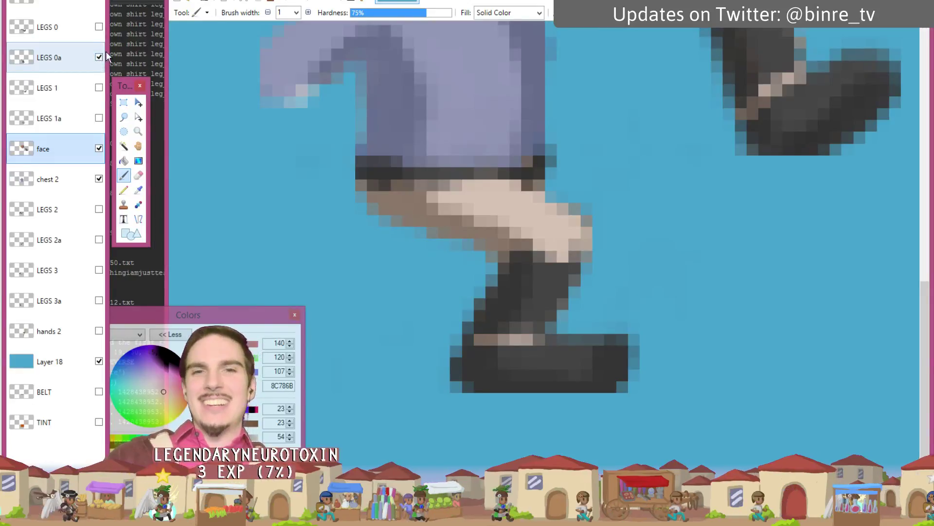
key(k)
click(481, 337)
key(b)
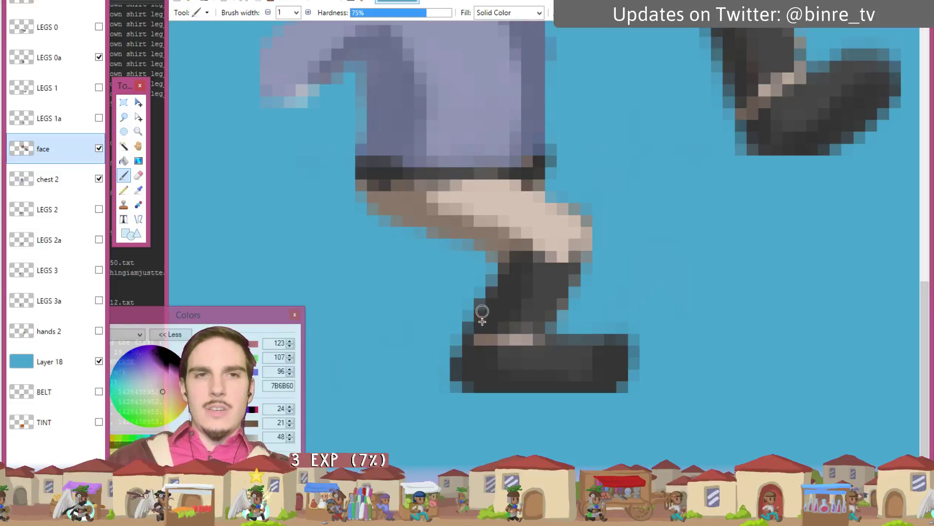
Step: Select LEGS 0a and extend the ankle strap's shaded end one pixel toward the heel with 7B6B60
ctrl+click(79, 68)
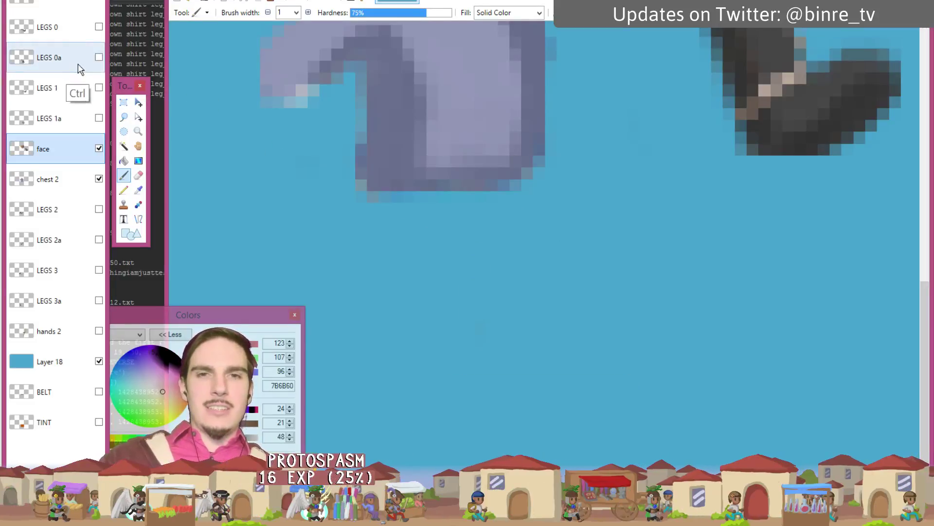
ctrl+click(82, 70)
click(75, 68)
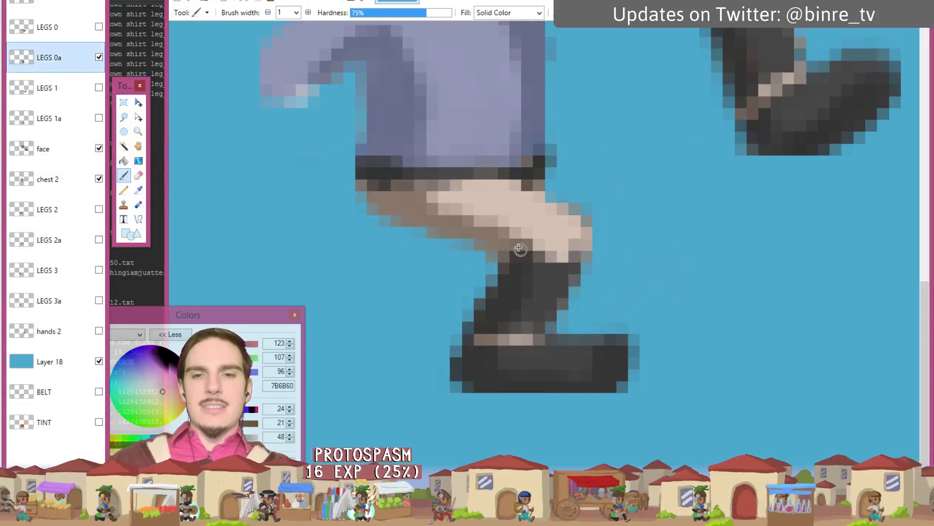
key(k)
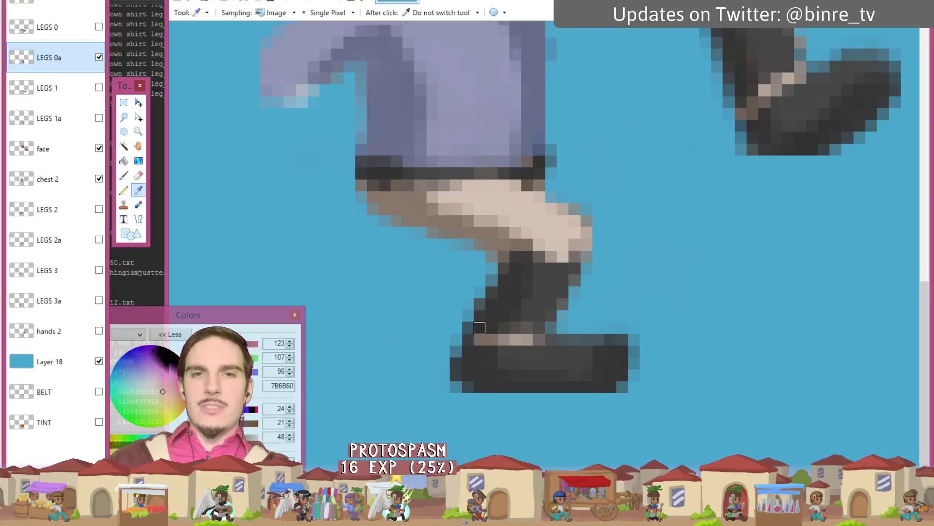
key(b)
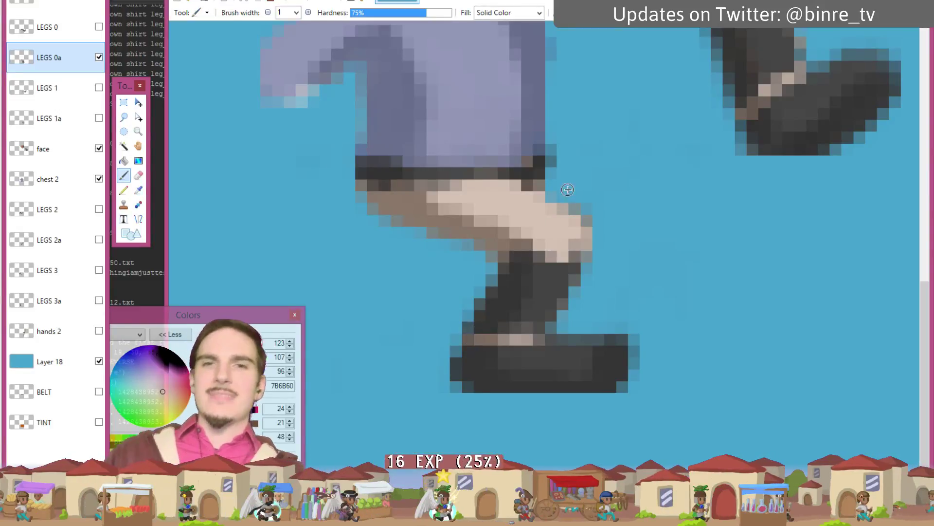
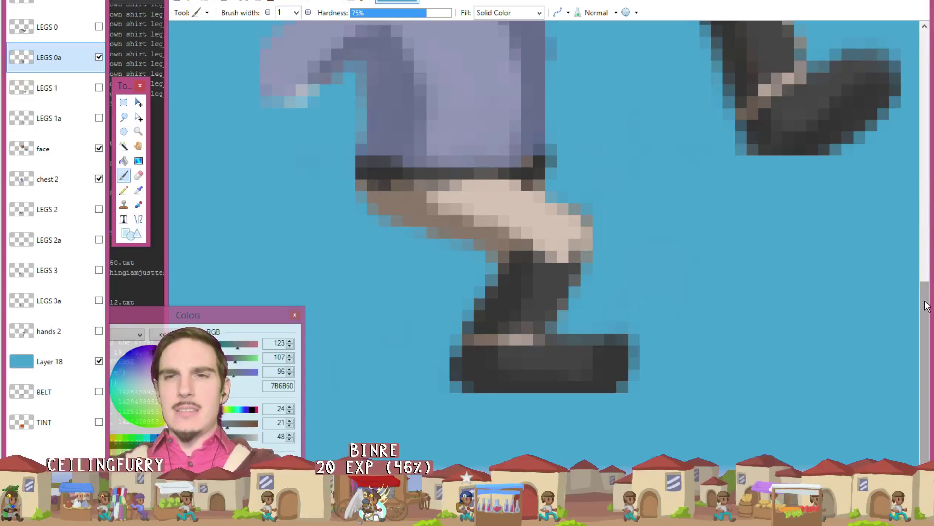
Step: Hide the LEGS 0a layer and show the LEGS 1 layer
scroll(913, 293, up, 10)
scroll(909, 292, down, 10)
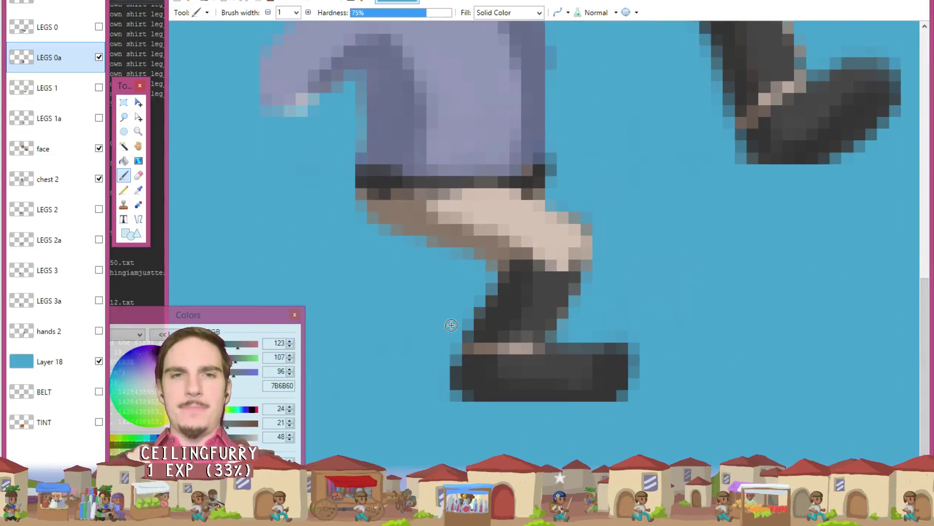
click(99, 58)
click(99, 87)
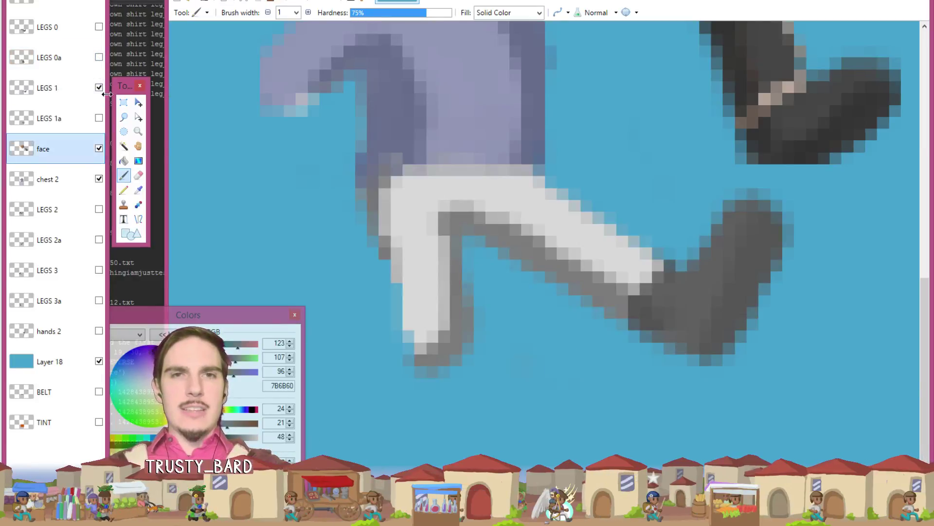
click(99, 148)
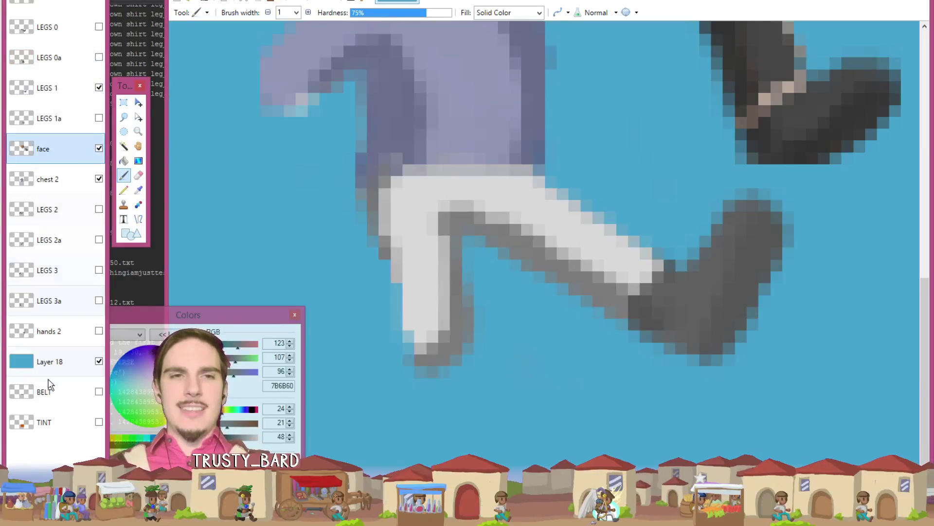
Step: Duplicate the TINT layer, place the copy directly above LEGS 1 in the layer order and make it visible
click(53, 421)
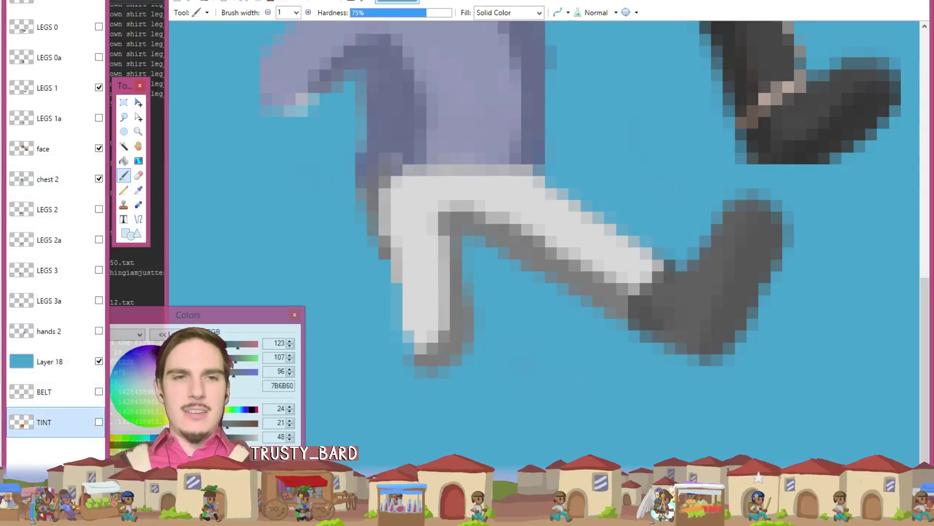
drag(68, 422, 93, 84)
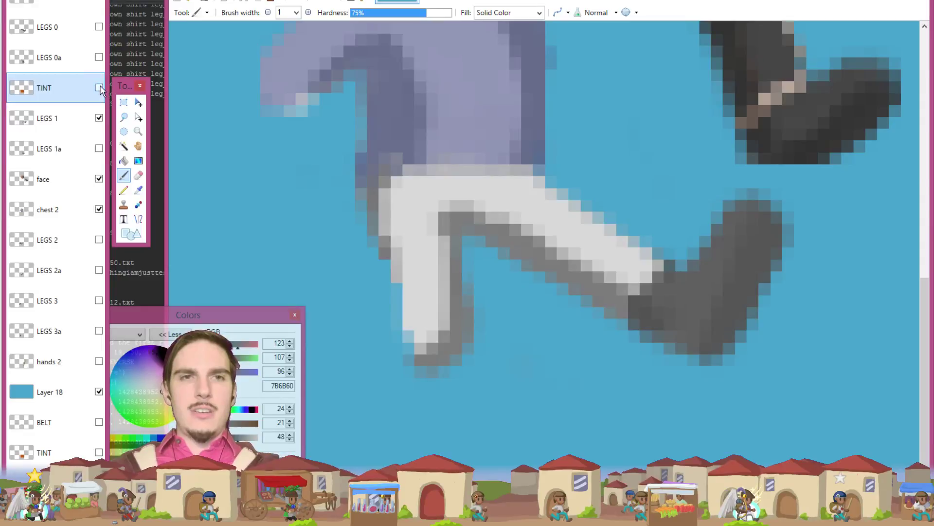
click(99, 87)
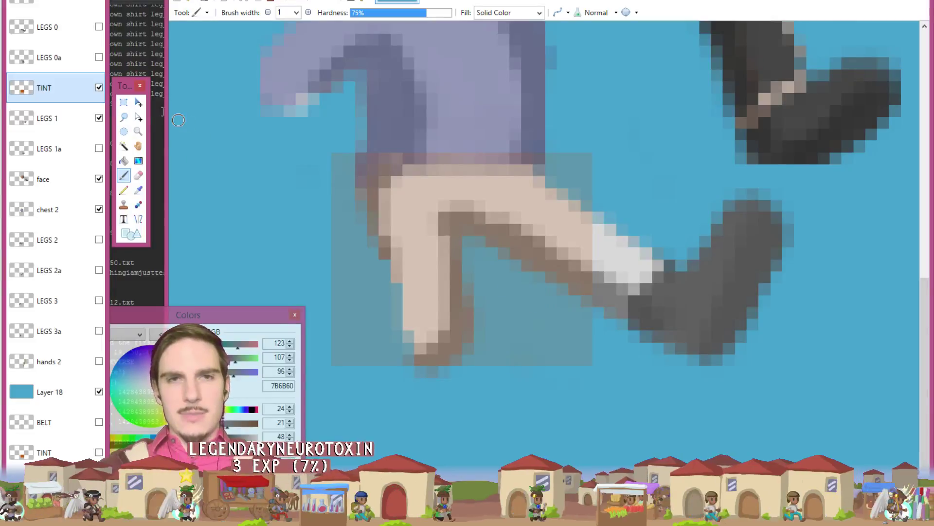
Step: Move the copied tint block down and across so it covers the LEGS 1 trousers from the waist toward the raised boot
click(139, 102)
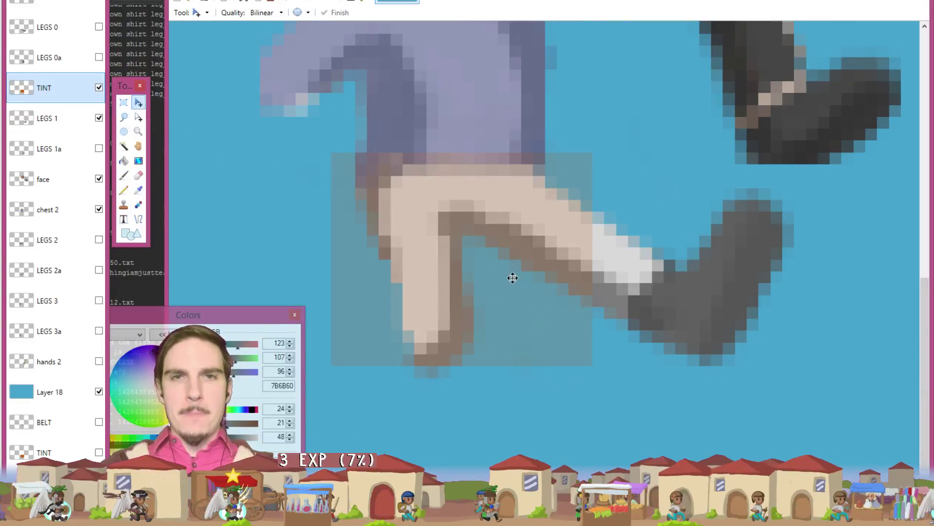
drag(516, 283, 540, 294)
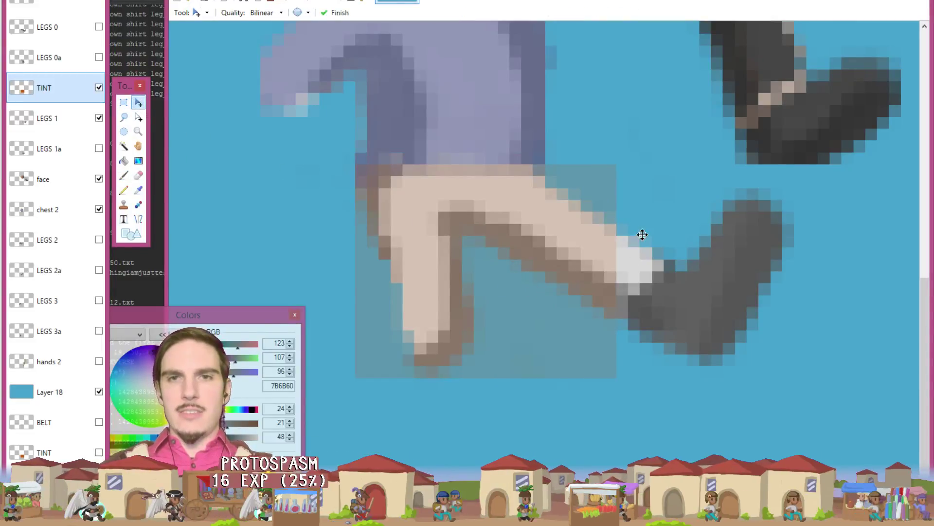
key(Right)
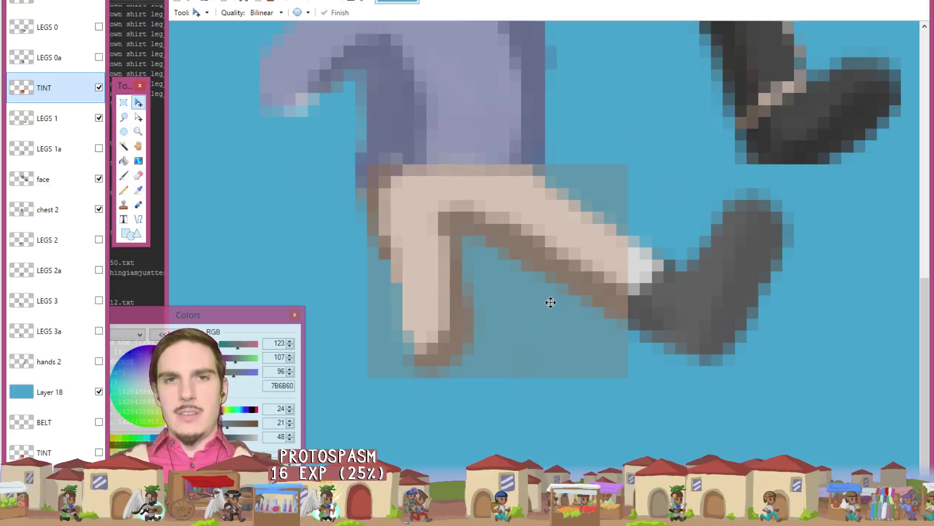
key(Left)
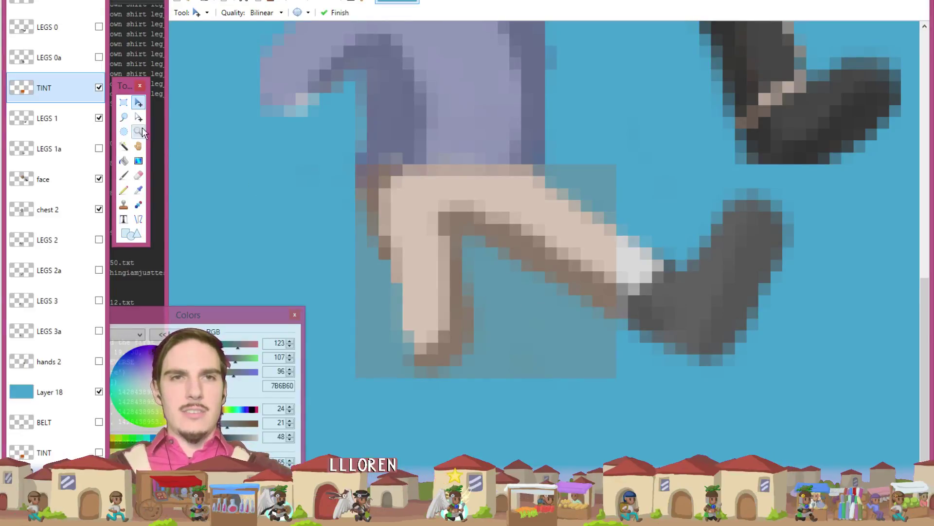
Step: Remove the tint around and between the legs with Magic Wand, then merge the tint copy into LEGS 1
click(124, 146)
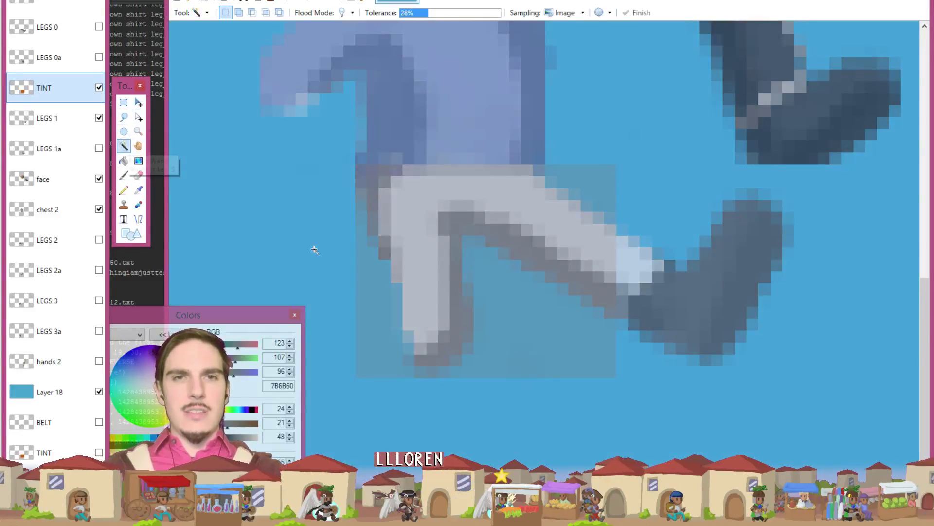
click(372, 300)
ctrl+click(514, 325)
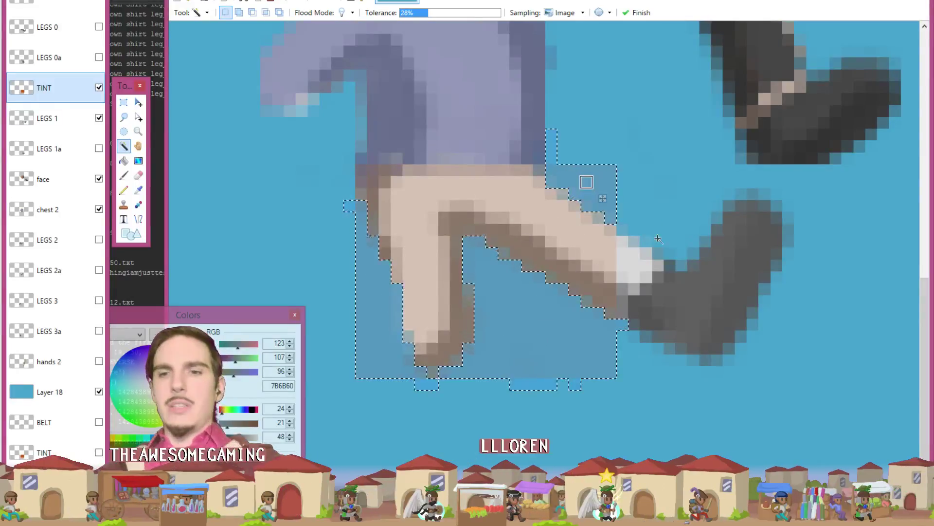
key(ctrl+d)
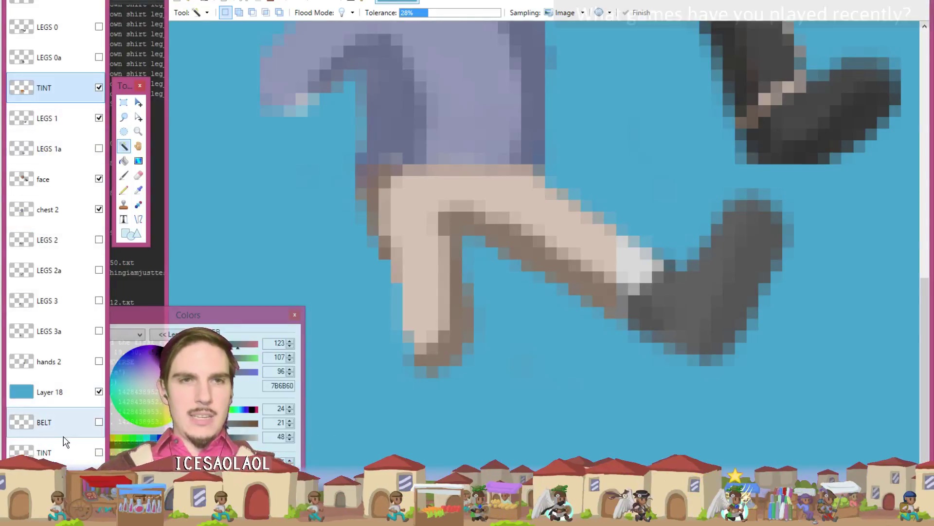
key(ctrl+shift+Delete)
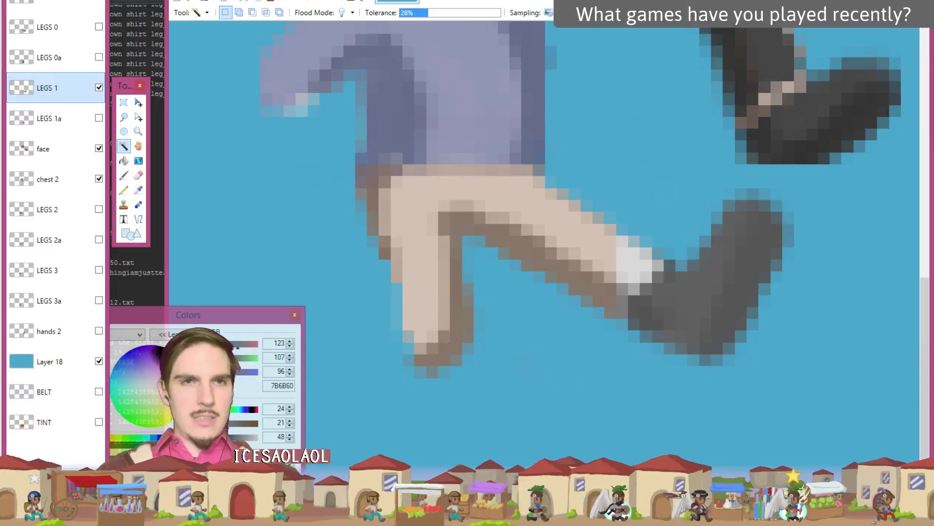
Step: Duplicate the BELT layer, place the copy directly above LEGS 1 in the layer order and make it visible
click(71, 395)
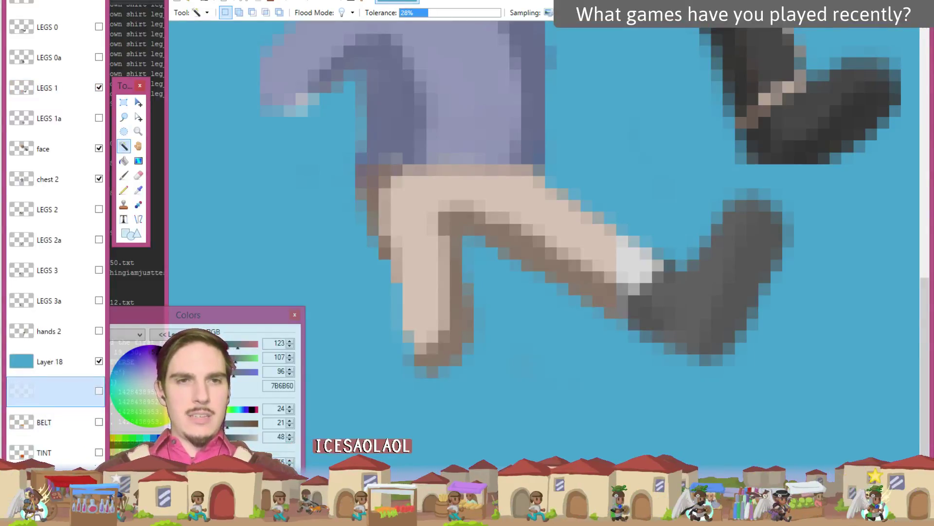
key(ctrl+shift+d)
drag(66, 391, 101, 85)
click(99, 88)
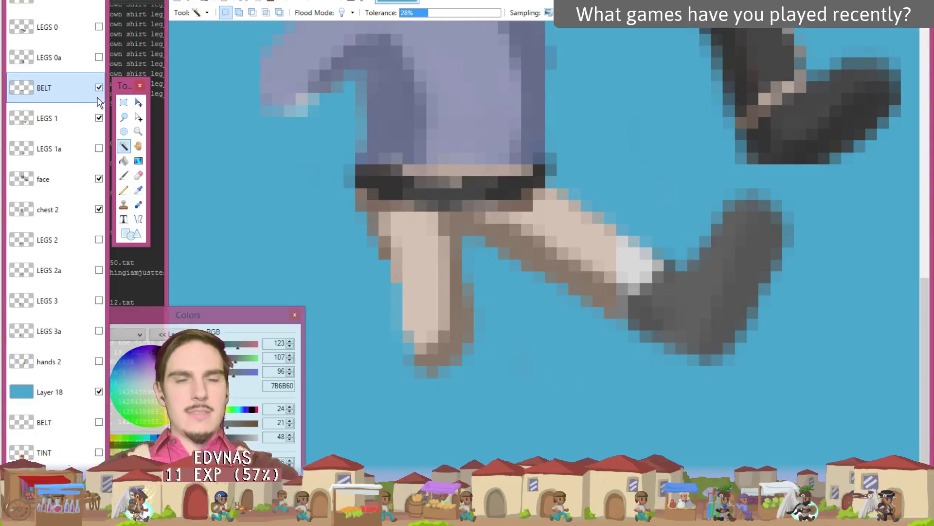
click(98, 117)
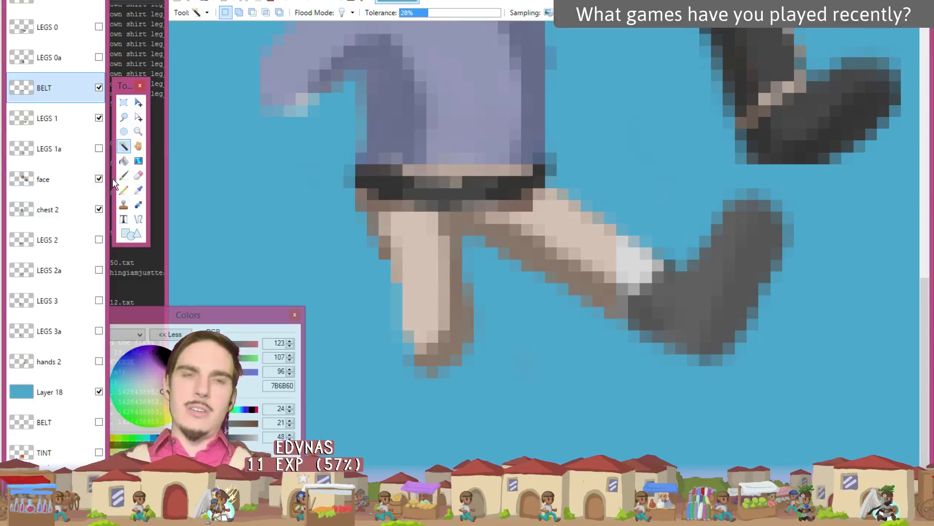
Step: Erase the excess under the belt's front end and repaint its upper edge there with the sampled belt colour 333333
click(138, 174)
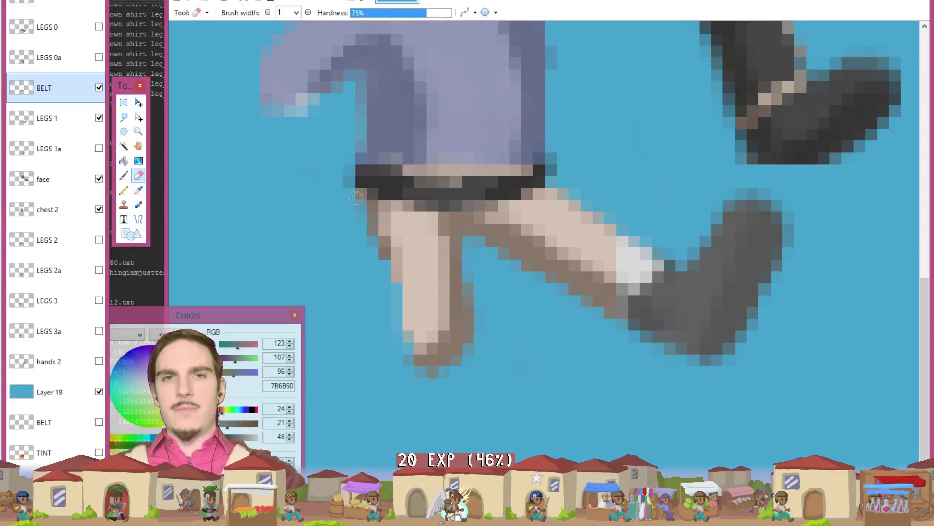
drag(536, 189, 509, 196)
key(k)
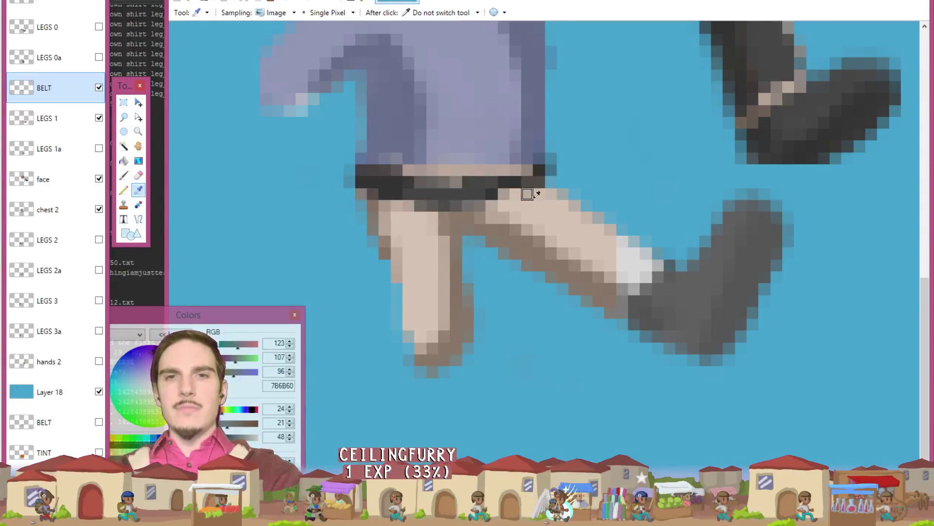
click(514, 182)
key(b)
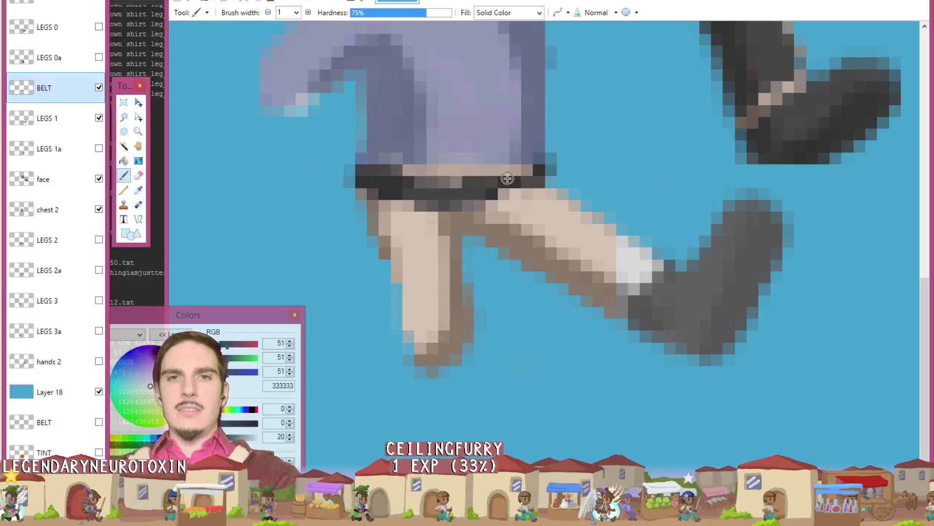
drag(503, 180, 535, 169)
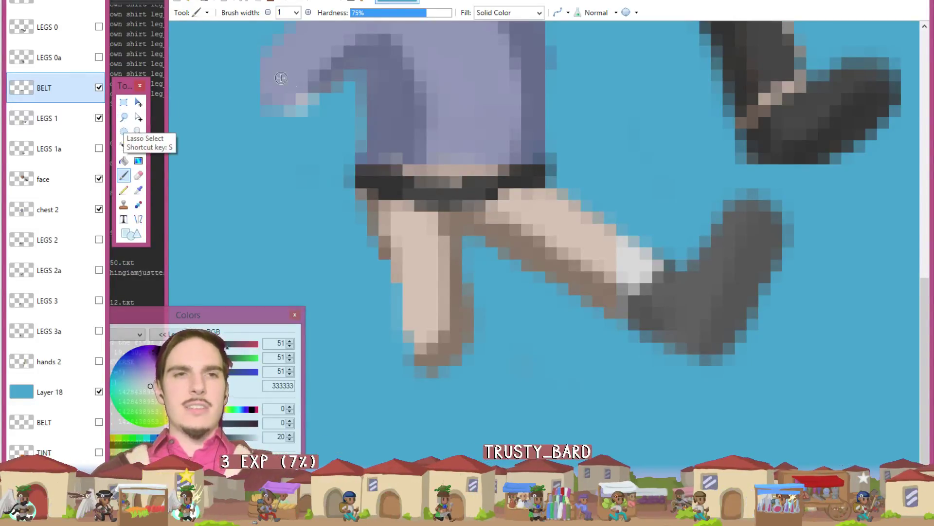
Step: Erase the strip of trouser pixels above the belt on the LEGS 1 layer
click(58, 119)
key(e)
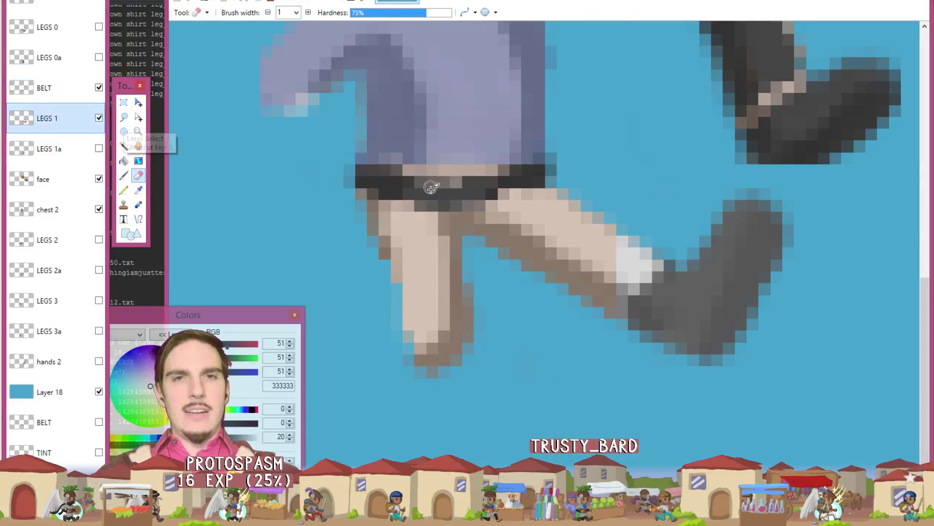
drag(416, 171, 513, 163)
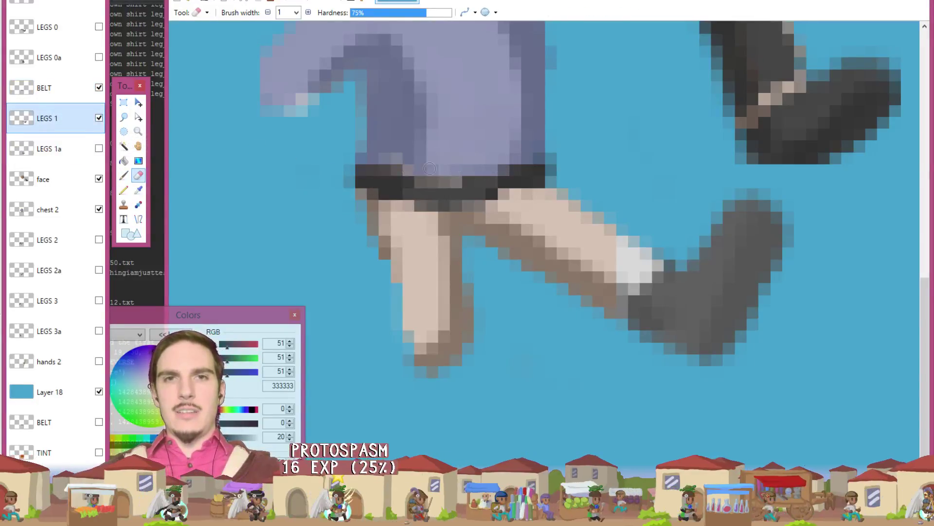
Step: Merge the BELT copy down into the LEGS 1 layer
scroll(481, 183, down, 1)
scroll(480, 184, down, 3)
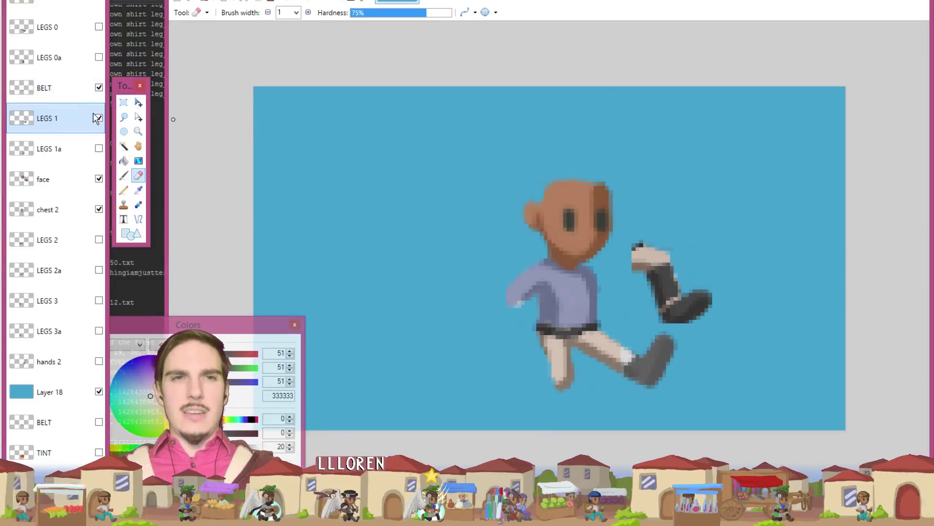
click(73, 87)
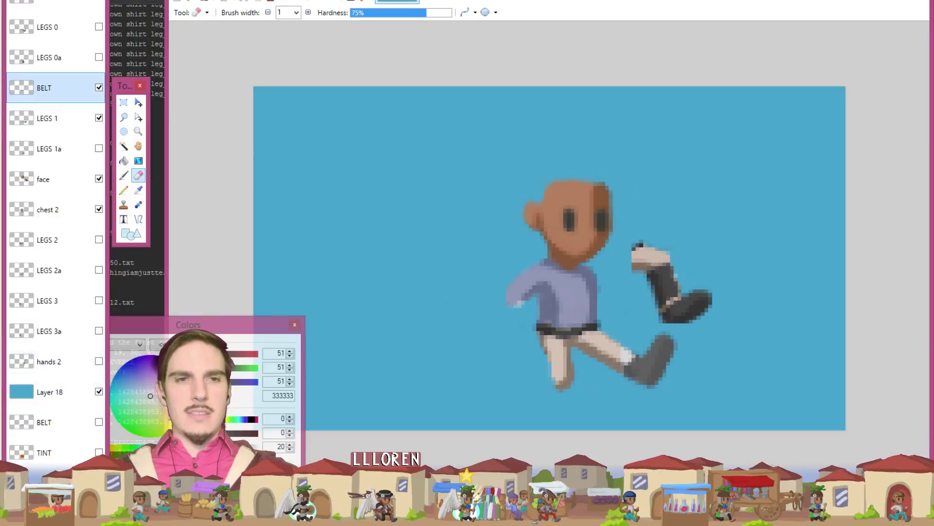
key(ctrl+m)
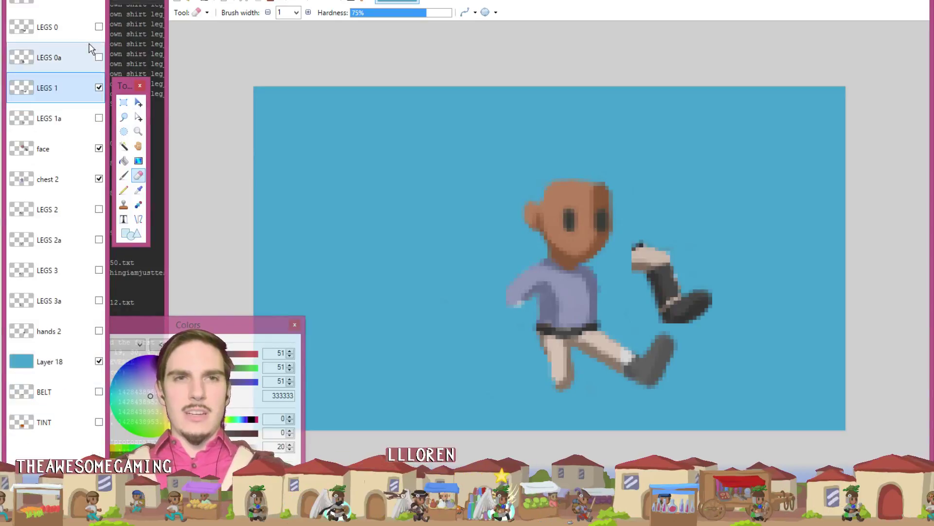
Step: Compare the LEGS 0a and LEGS 1 poses by switching their visibility, ending with only LEGS 1 shown
click(99, 86)
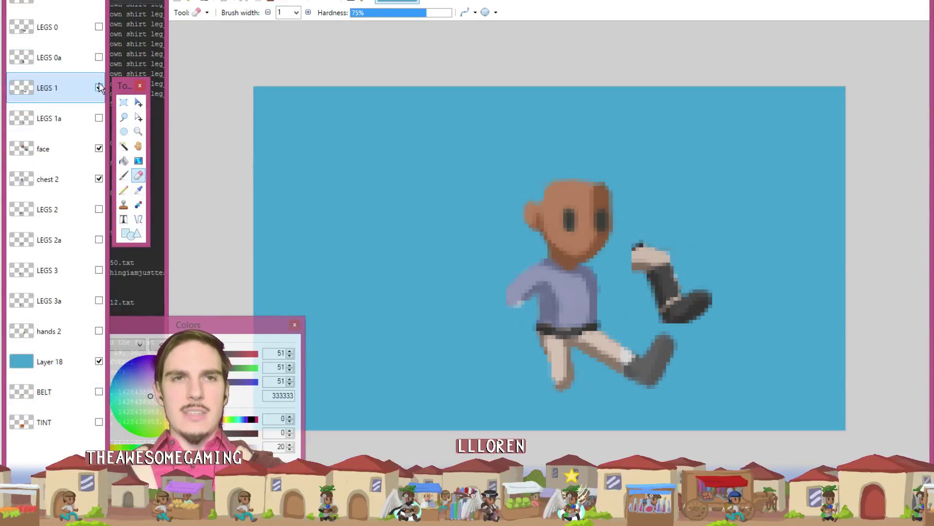
click(99, 87)
click(99, 57)
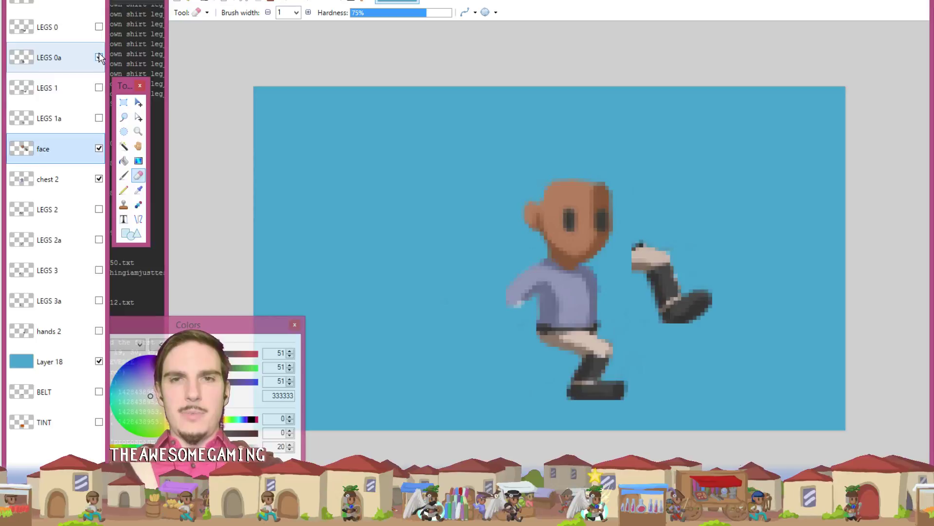
click(99, 87)
click(99, 88)
click(99, 88)
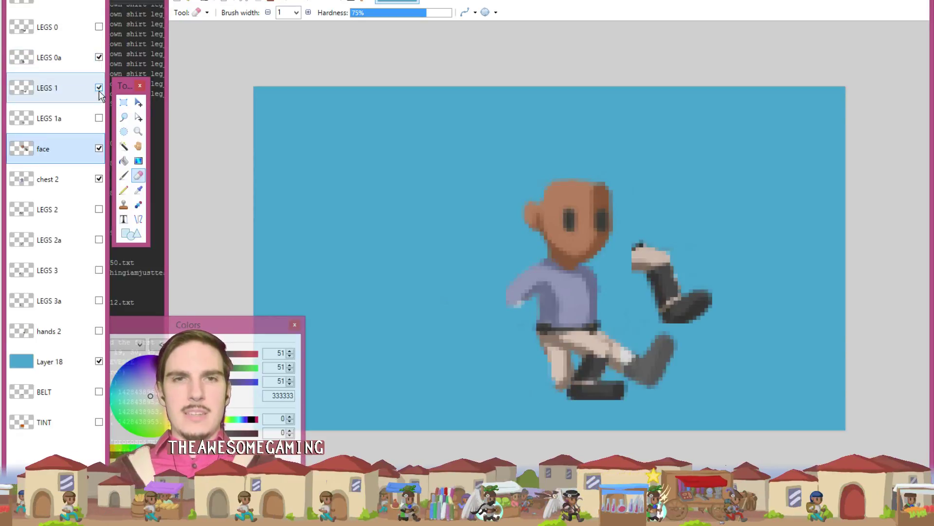
click(99, 57)
click(99, 57)
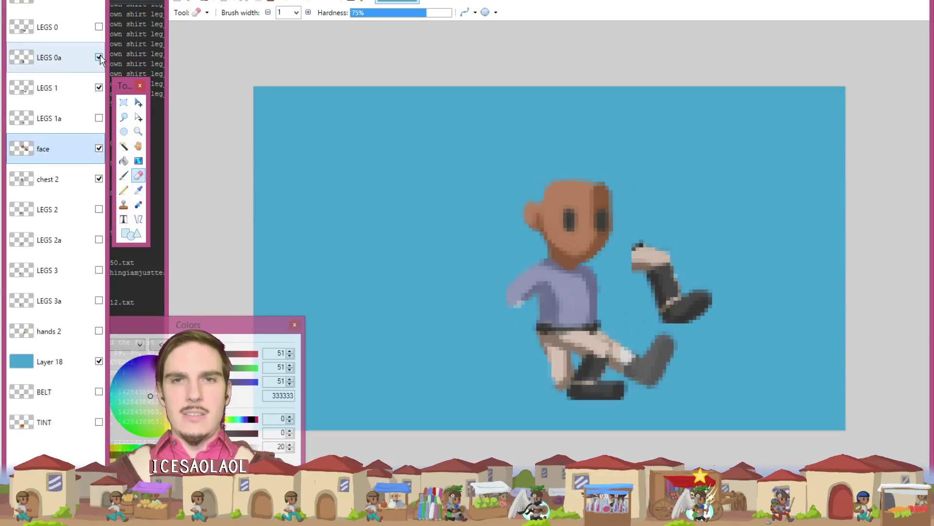
click(99, 57)
click(98, 57)
click(100, 56)
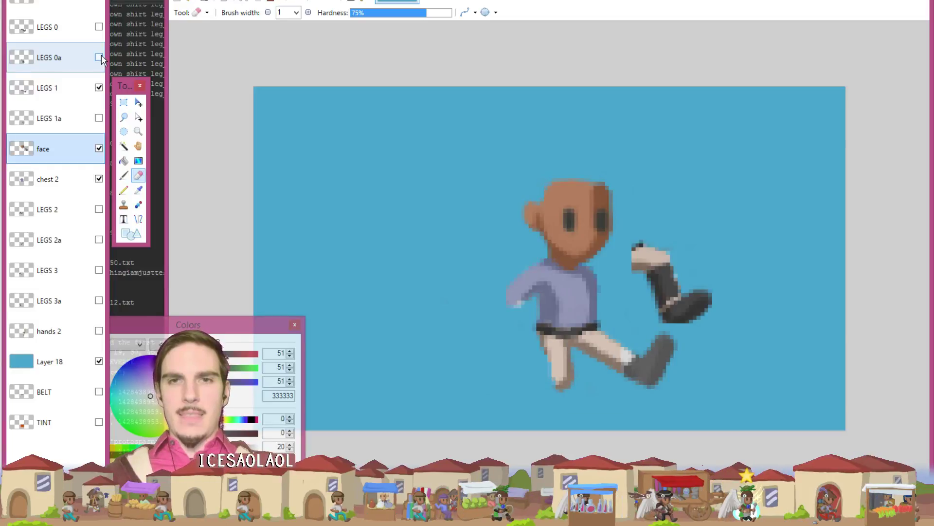
click(100, 56)
click(100, 57)
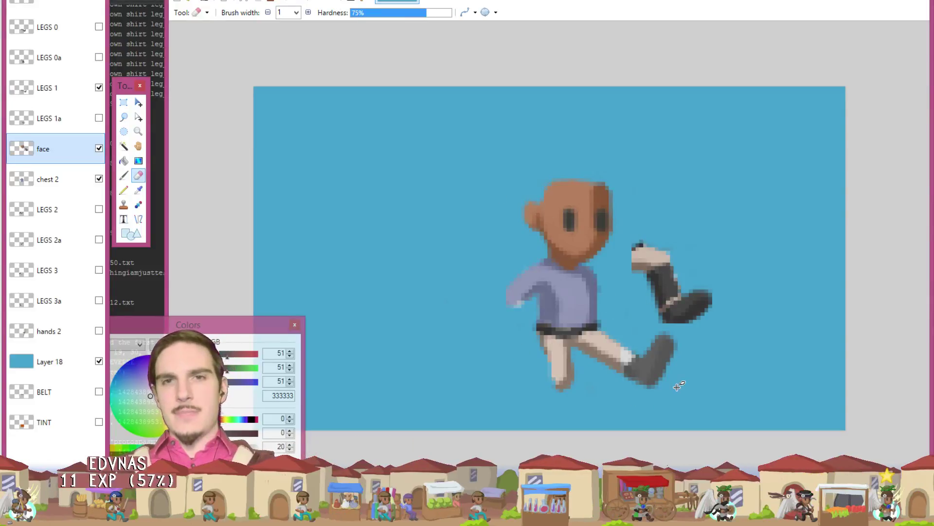
Step: Select the whole grey boot on the rear leg with a freehand lasso outline
key(ctrl+plus)
scroll(643, 373, up, 4)
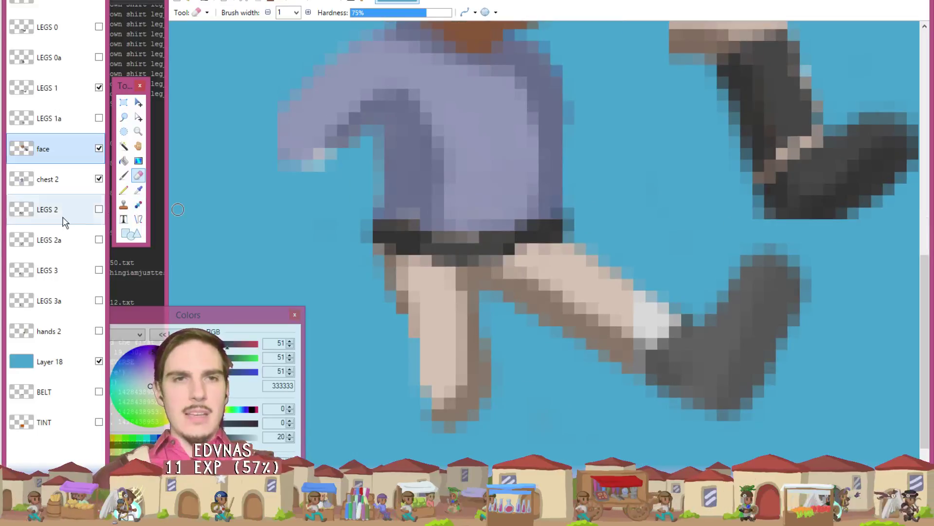
click(124, 117)
mouse_move(794, 240)
mouse_down()
mouse_move(707, 279)
mouse_move(645, 366)
mouse_move(649, 418)
mouse_move(713, 458)
mouse_move(848, 409)
mouse_up()
Step: Try to darken the selected boot with Brightness / Contrast while the face layer is active
click(311, 1)
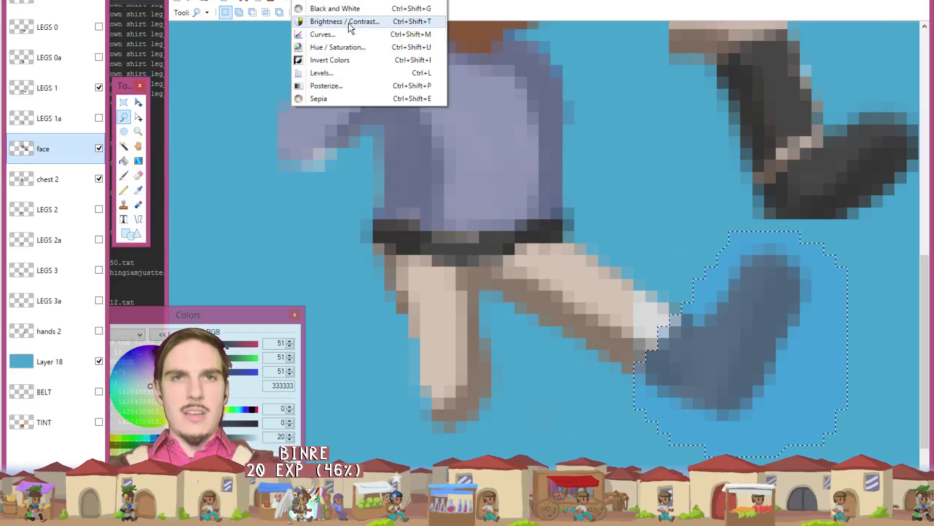
click(349, 25)
click(571, 277)
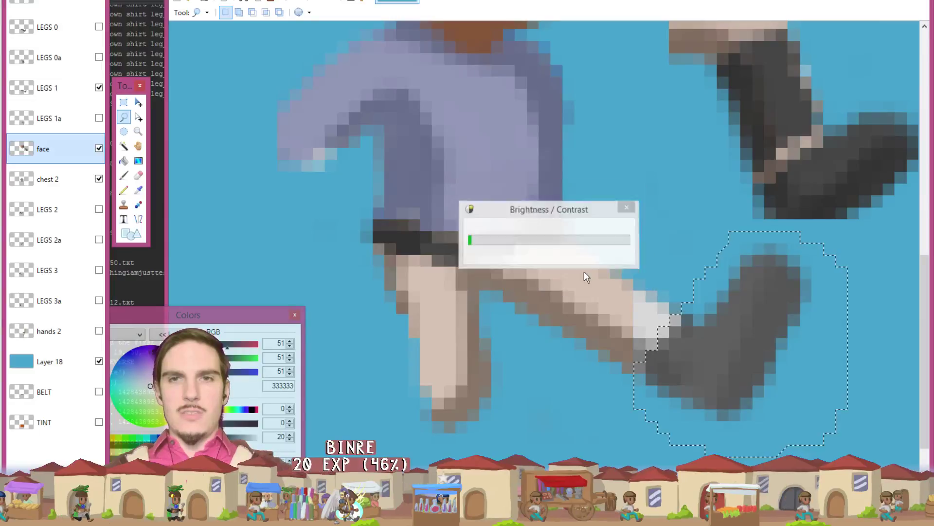
click(586, 263)
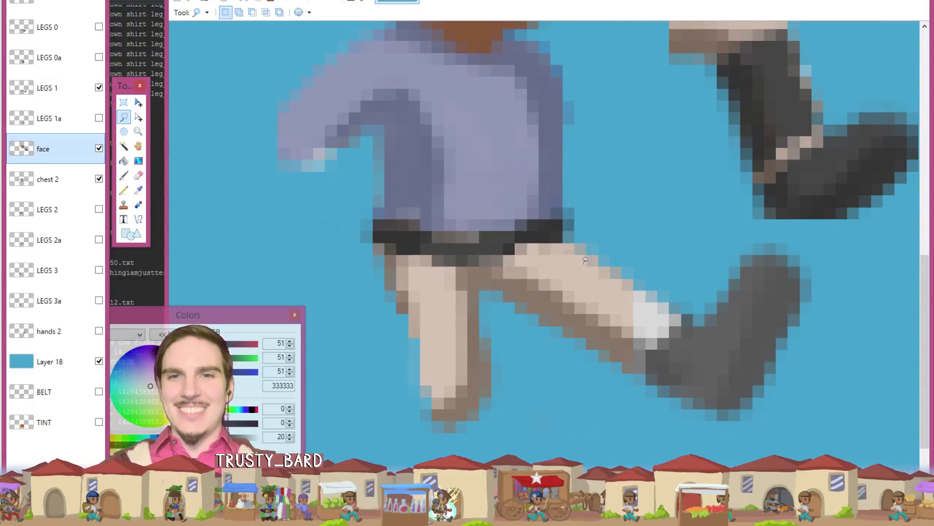
click(744, 321)
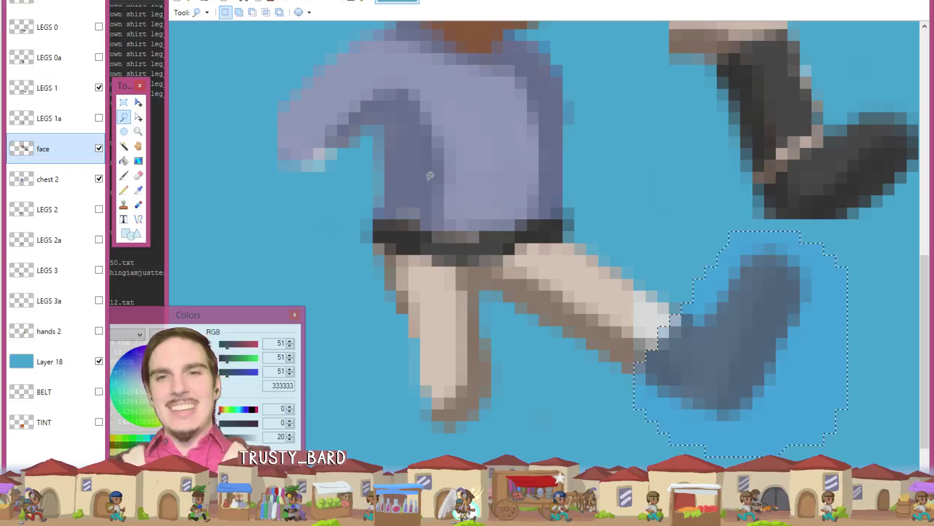
Step: Darken the selected boot on the LEGS 1 layer with Brightness / Contrast and clear the selection
click(14, 86)
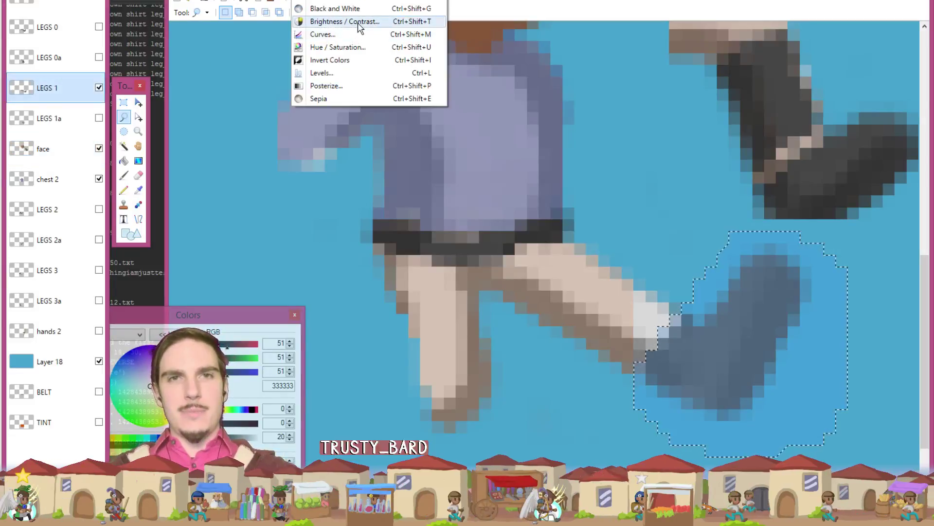
click(344, 22)
click(564, 277)
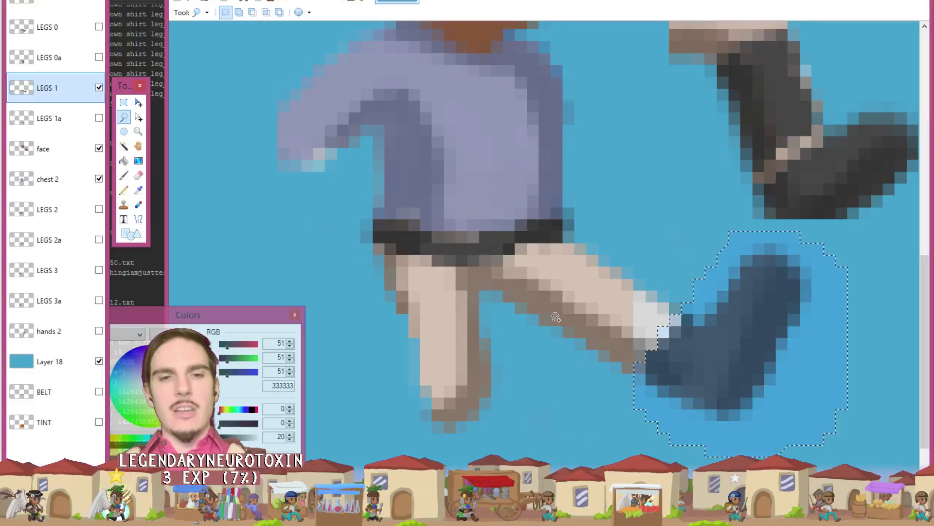
key(ctrl+d)
Step: Paint over the upper edge of the white sock area with the sampled trouser colour D7C3B6
key(k)
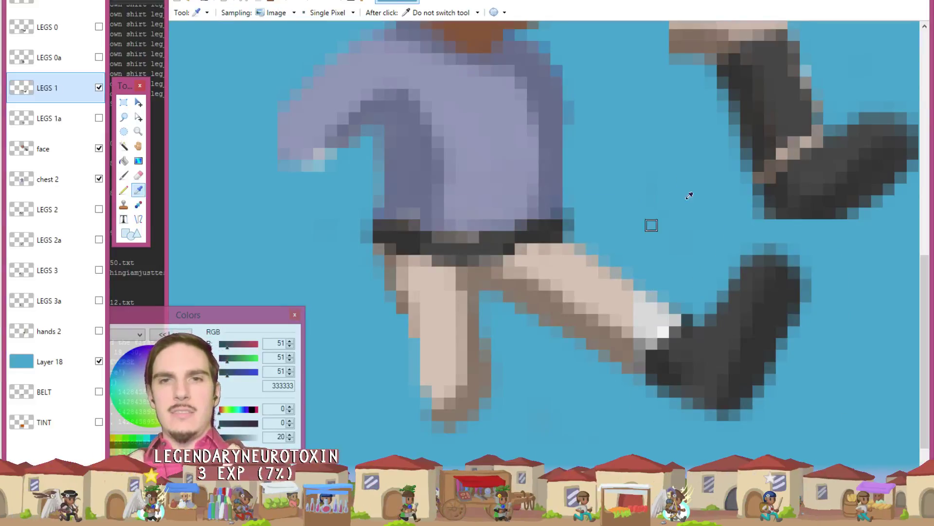
click(616, 311)
key(b)
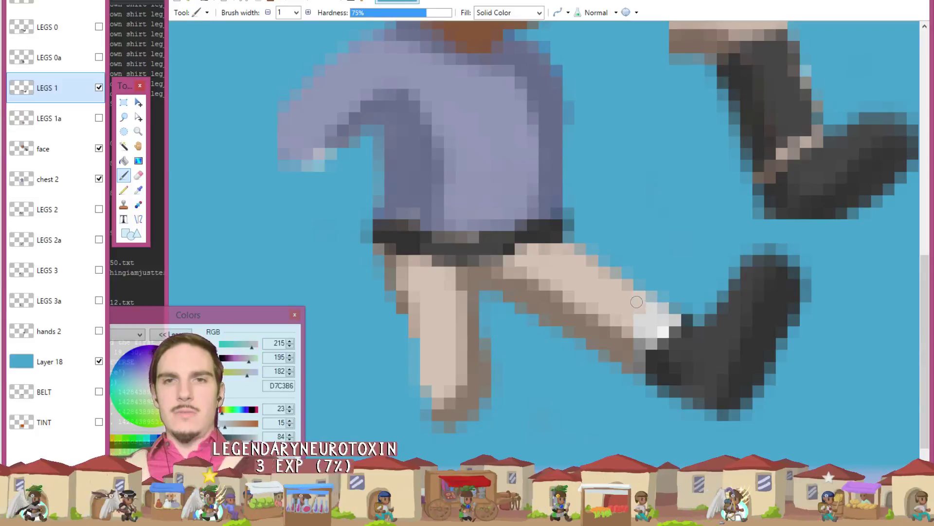
click(650, 308)
Step: Paint a boot shaft over the white sock and lower shin with sampled grey 434343, raising the brush width to 2
key(k)
click(677, 338)
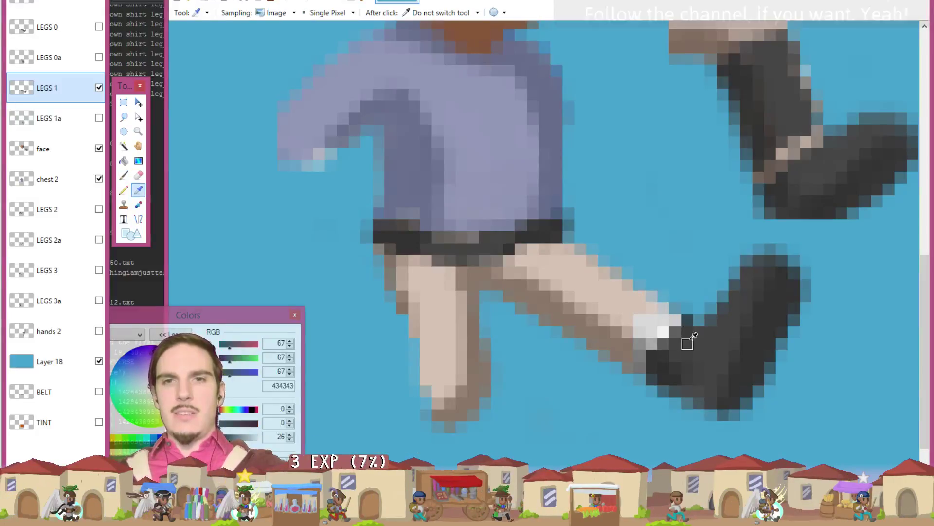
key(b)
mouse_move(679, 338)
mouse_down()
mouse_move(630, 320)
mouse_move(651, 326)
mouse_move(652, 340)
mouse_move(631, 322)
mouse_move(682, 337)
mouse_move(647, 317)
mouse_move(642, 326)
mouse_move(655, 338)
mouse_move(631, 331)
mouse_move(640, 314)
mouse_move(648, 319)
mouse_move(629, 319)
mouse_up()
click(308, 12)
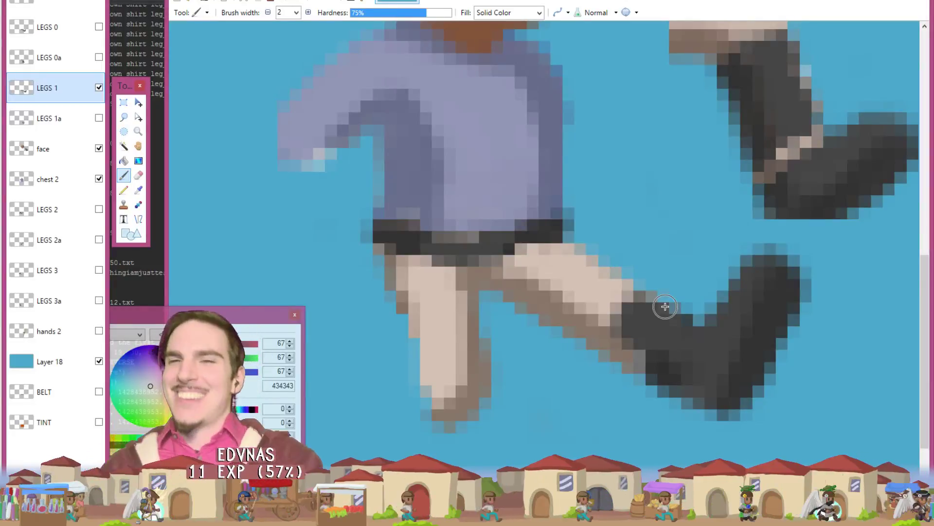
Step: Try shading the boot shaft with the dark grey 333232 sampled from the separate leg, and undo the stroke
key(k)
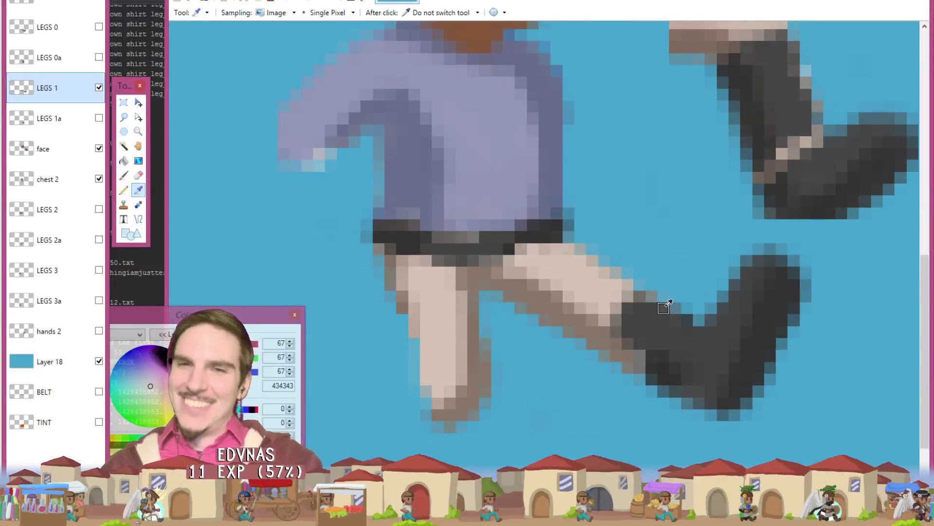
click(759, 152)
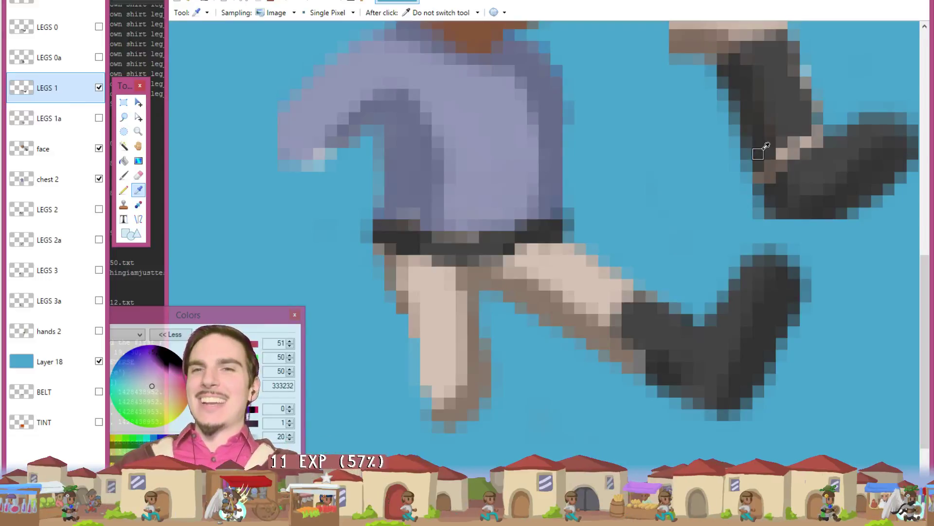
key(b)
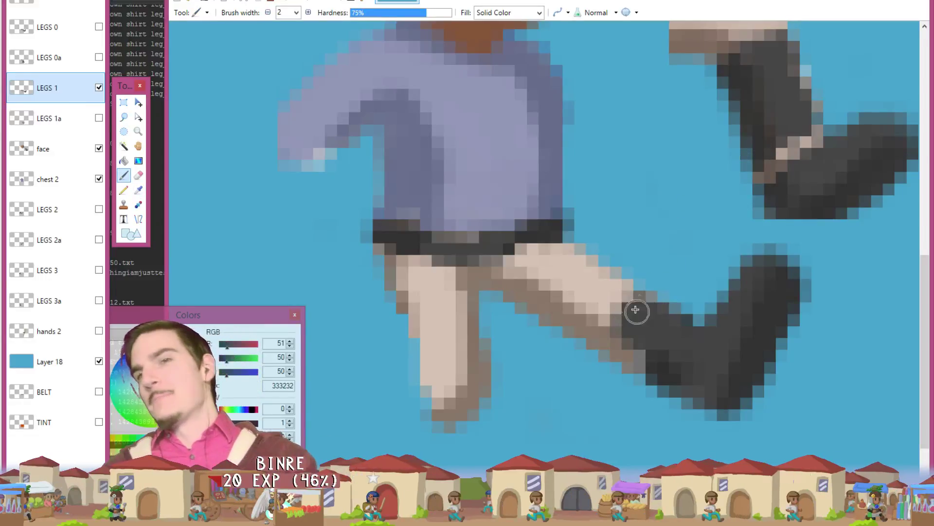
mouse_move(636, 309)
mouse_down()
mouse_move(630, 341)
mouse_move(615, 344)
mouse_move(663, 375)
mouse_up()
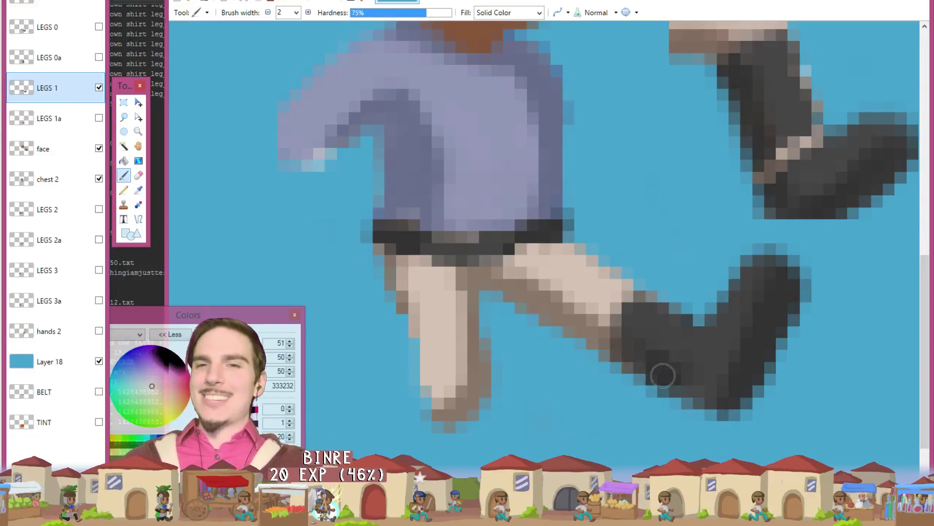
key(ctrl+z)
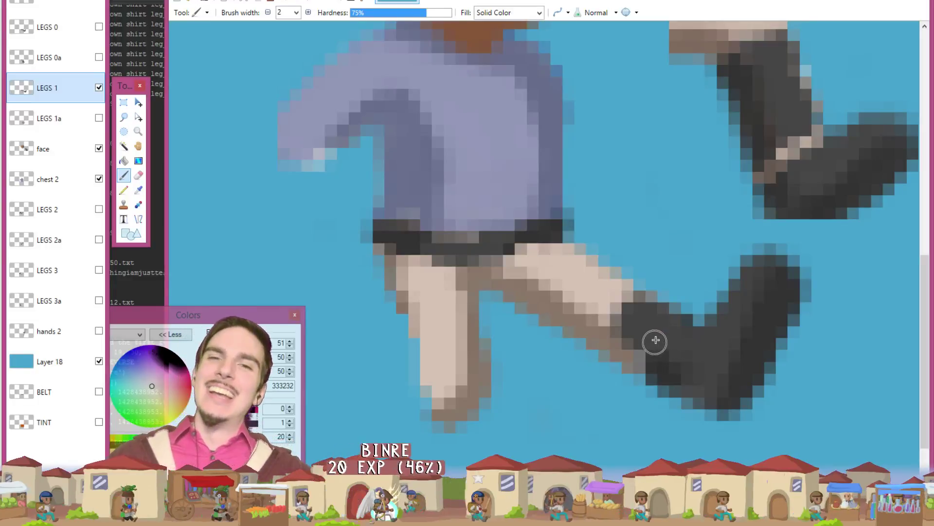
Step: Shade the underside of the boot shaft with sampled dark grey 323232 and erase the excess pixels along its lower edge
key(k)
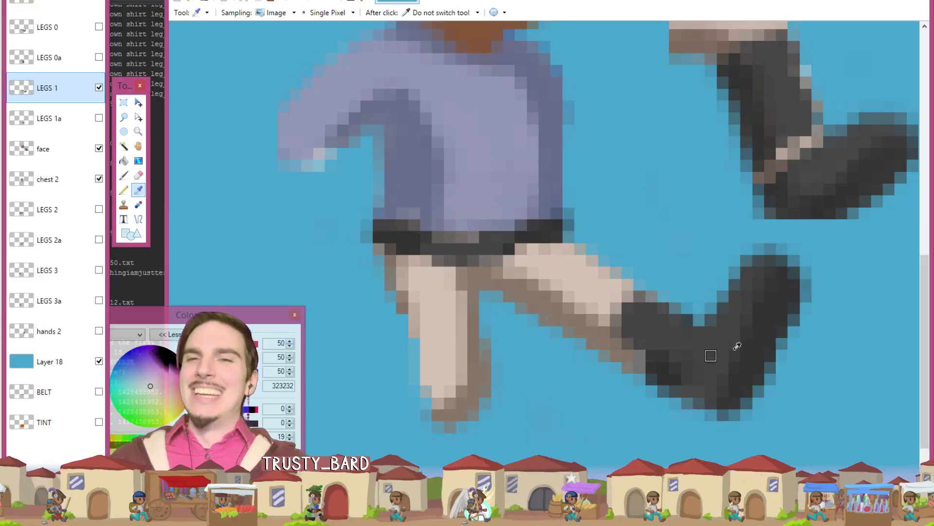
key(b)
drag(614, 345, 674, 384)
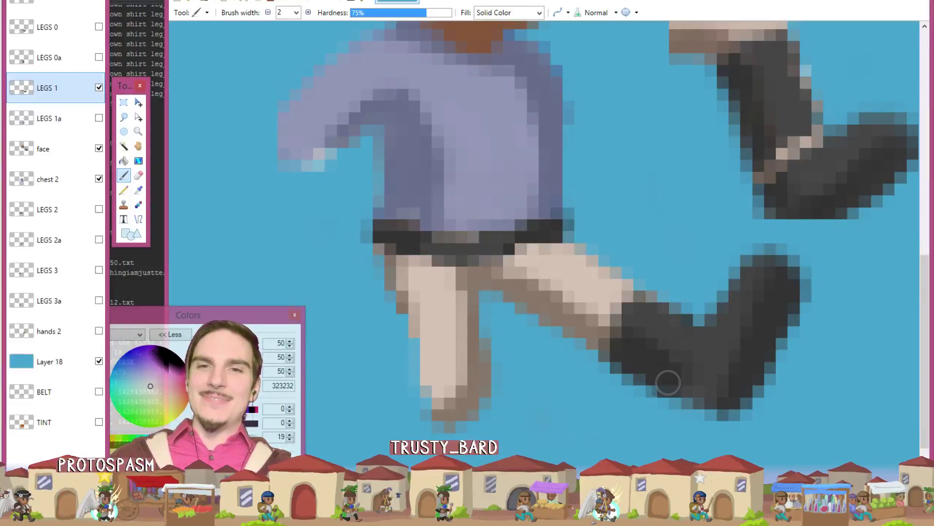
mouse_move(669, 383)
mouse_down()
mouse_move(701, 392)
mouse_move(694, 388)
mouse_up()
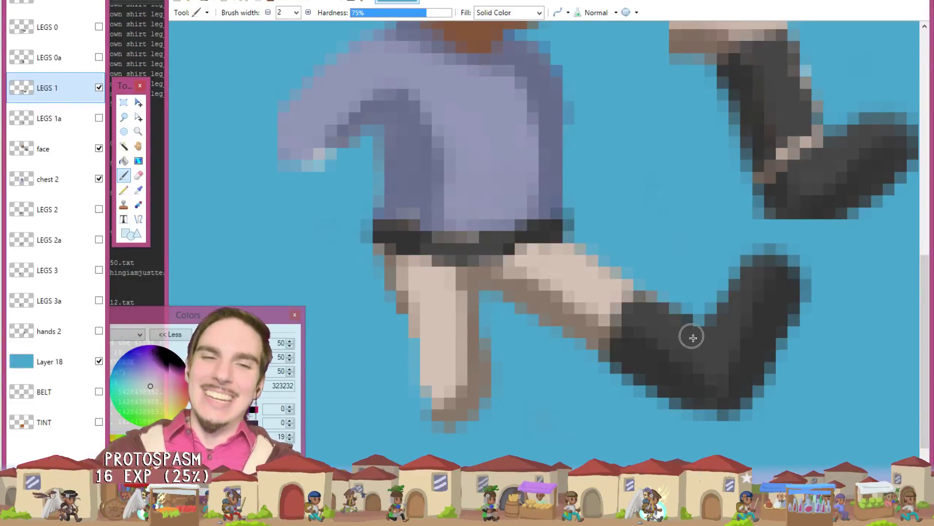
key(e)
drag(618, 368, 681, 420)
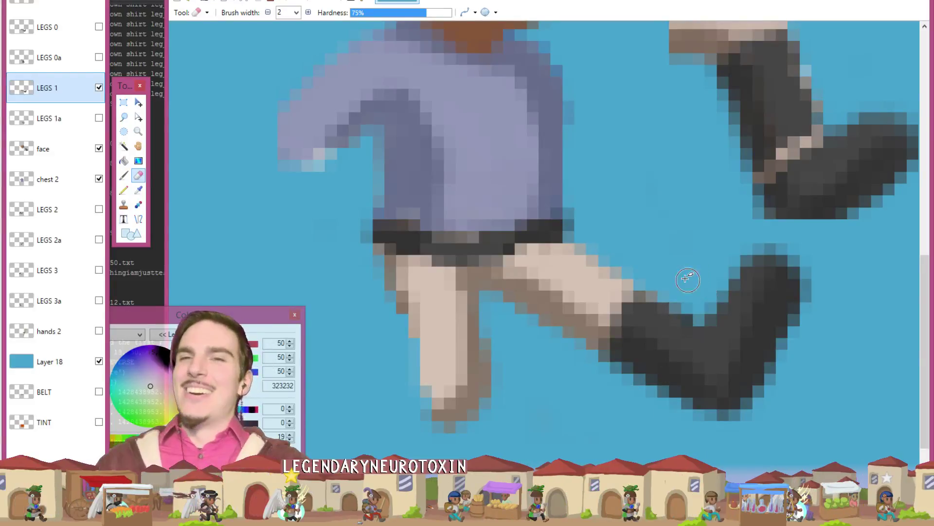
Step: Touch up the boot's ankle shading with sampled greys 424242, 323232 and 444444, reducing the brush width to 1
key(k)
click(676, 332)
key(b)
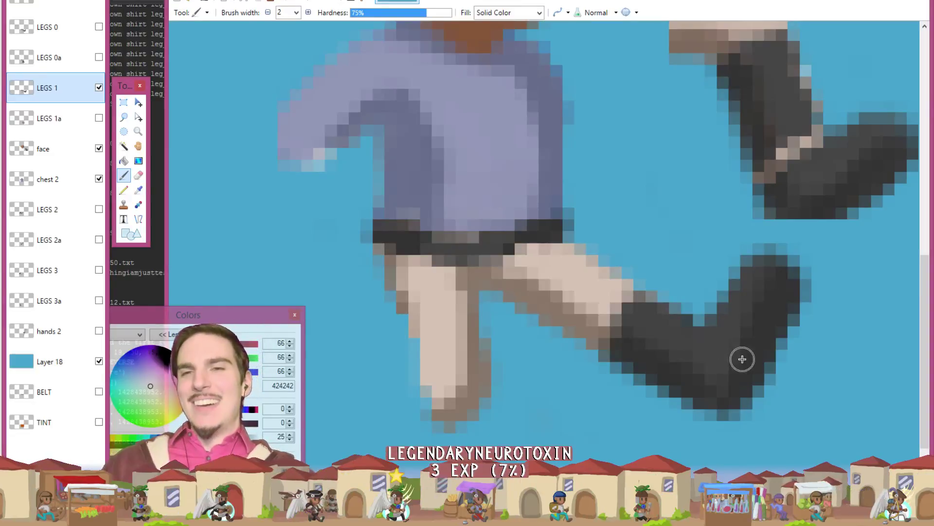
key(k)
click(732, 369)
key(b)
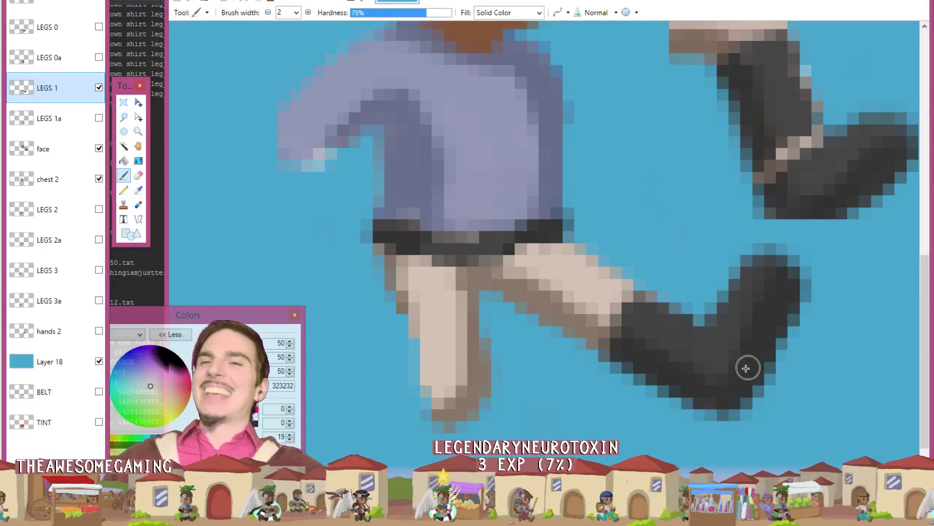
key(k)
click(713, 343)
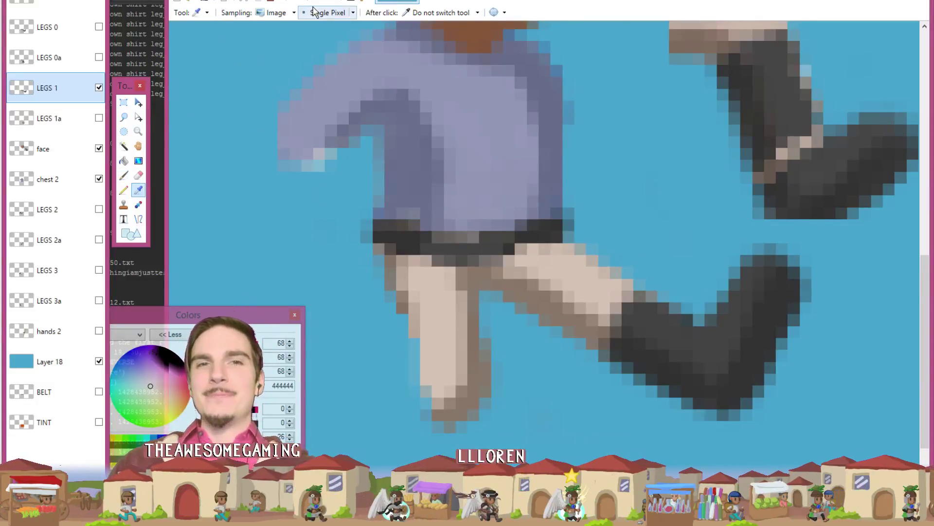
key(b)
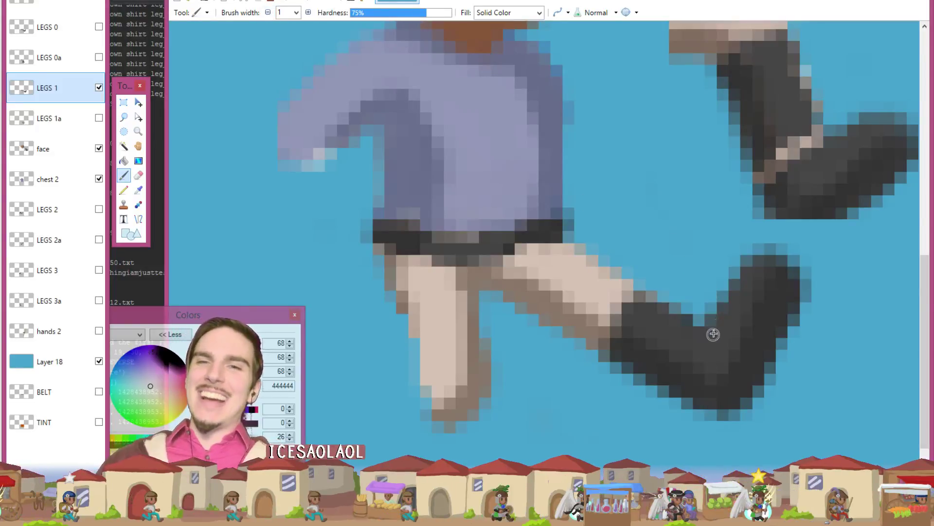
key(k)
key(b)
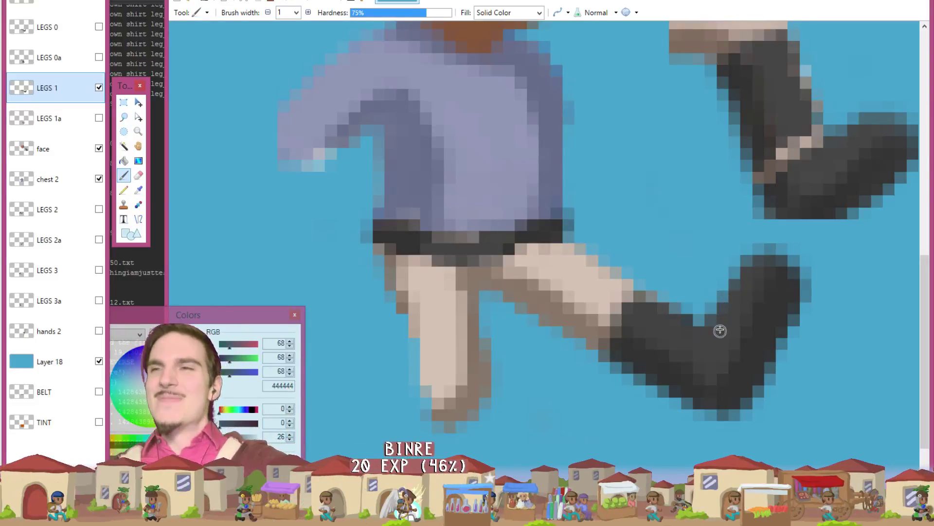
key(k)
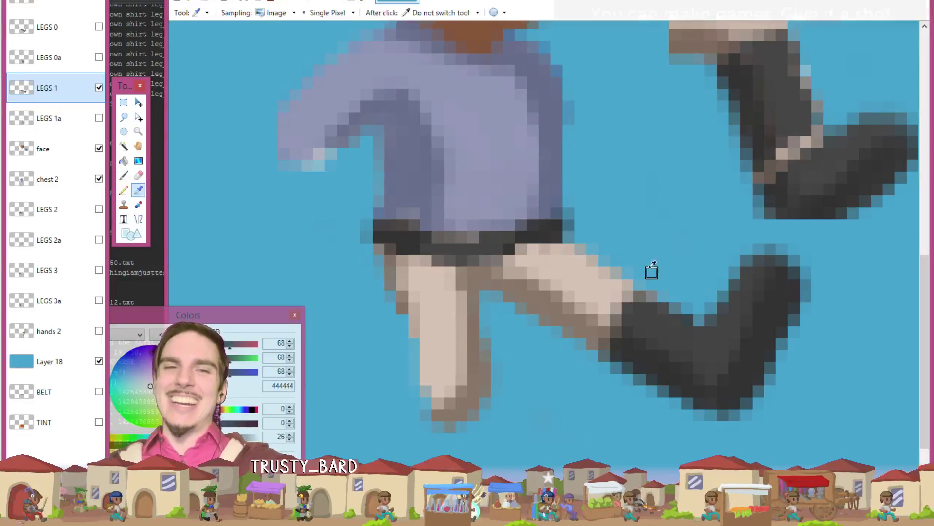
key(b)
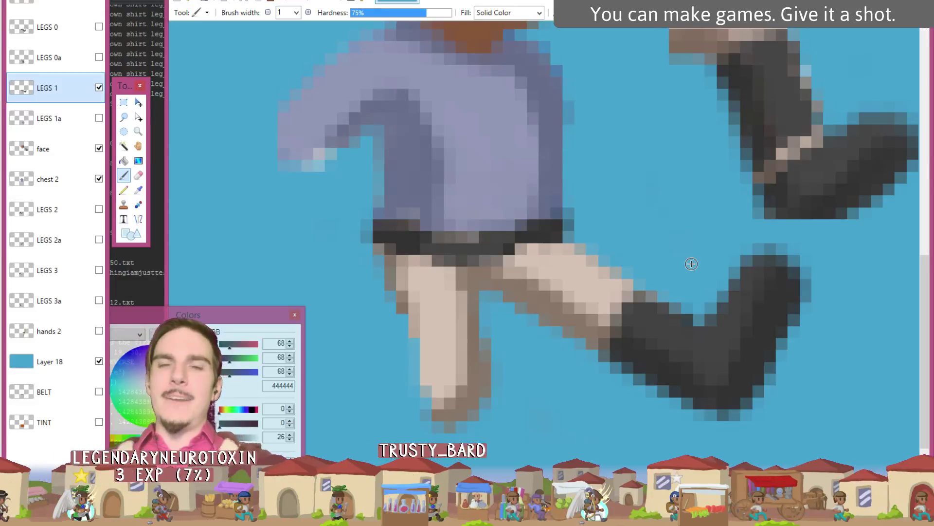
Step: Paint a thin light strip across the boot's ankle with the sampled trouser colour D7C3B6
key(k)
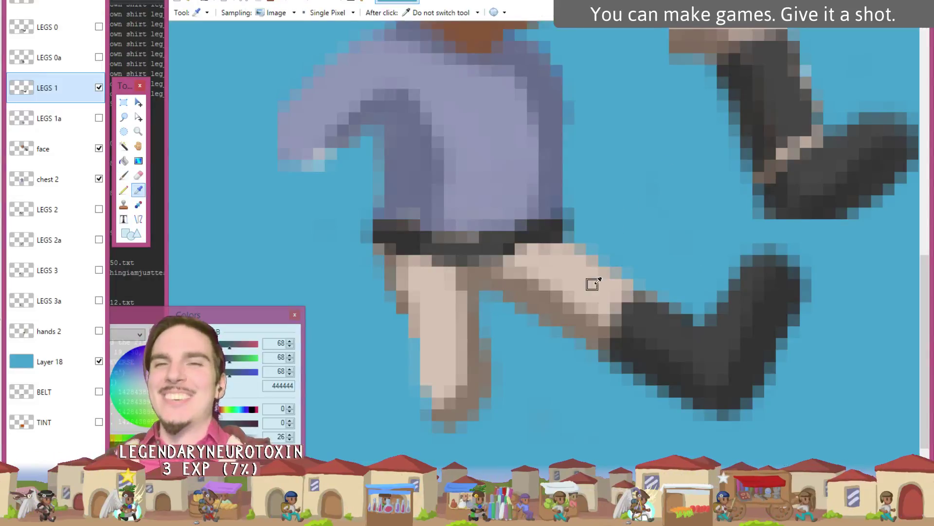
click(604, 292)
key(b)
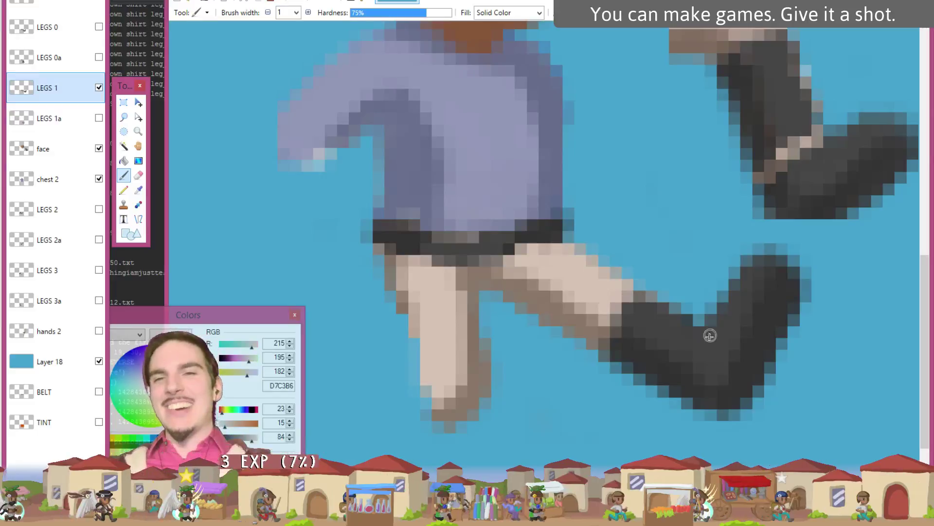
click(699, 344)
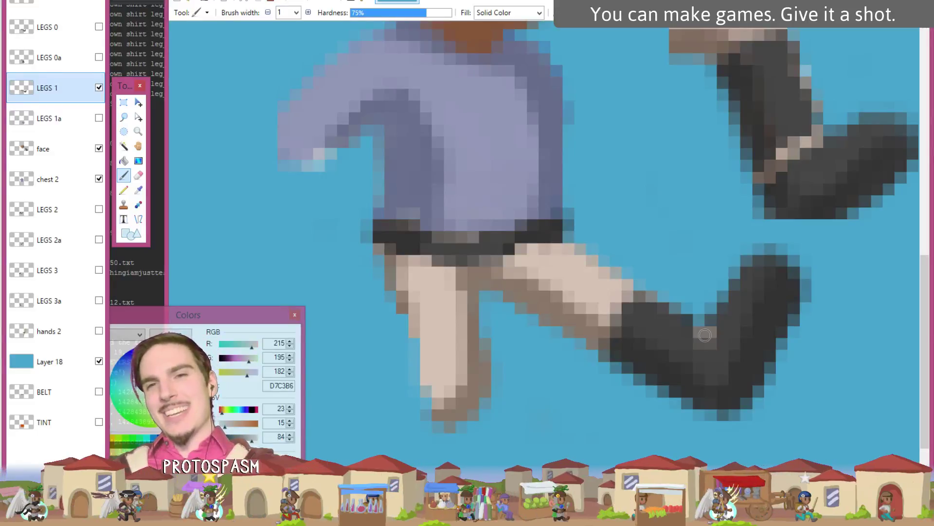
click(689, 360)
Step: Compare the boot with and without the light ankle strip by undoing and redoing its strokes, ending with the strip restored
key(ctrl+z)
key(ctrl+z)
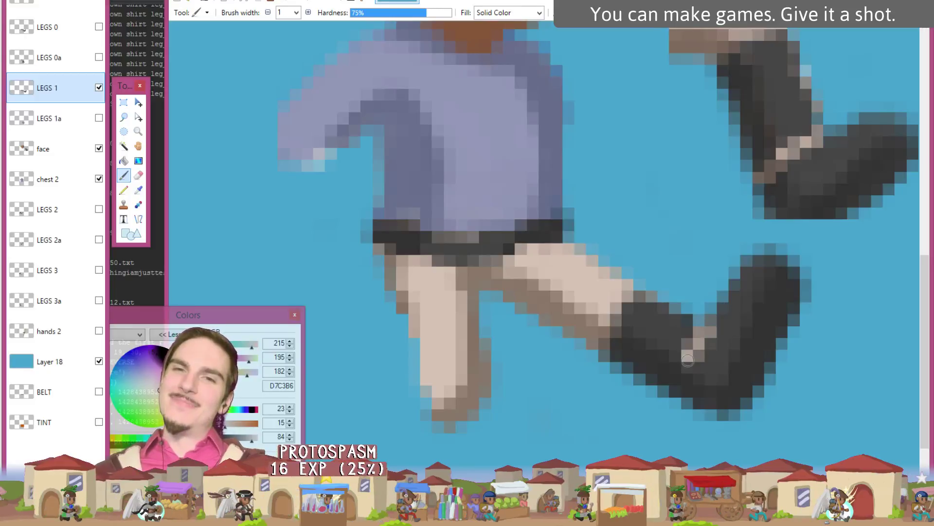
key(ctrl+y)
key(ctrl+y)
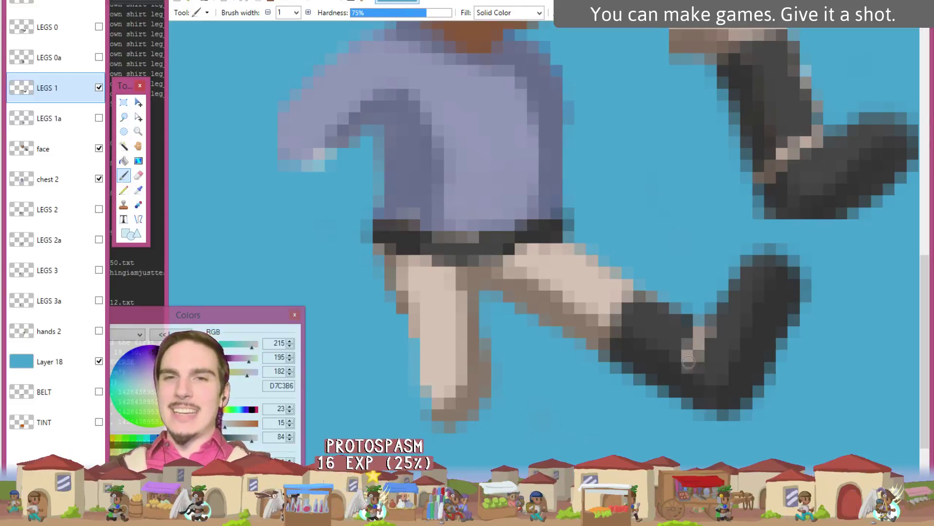
key(ctrl+z)
key(ctrl+z)
key(ctrl+y)
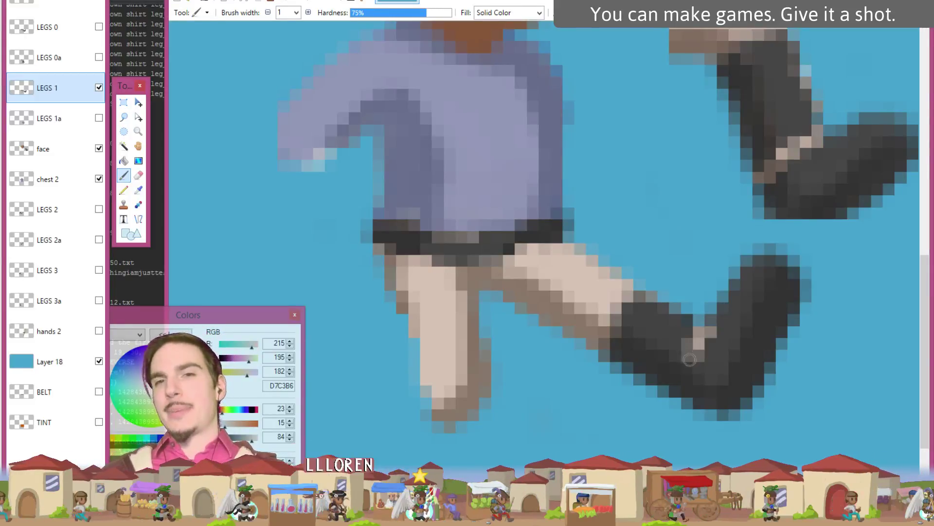
key(ctrl+y)
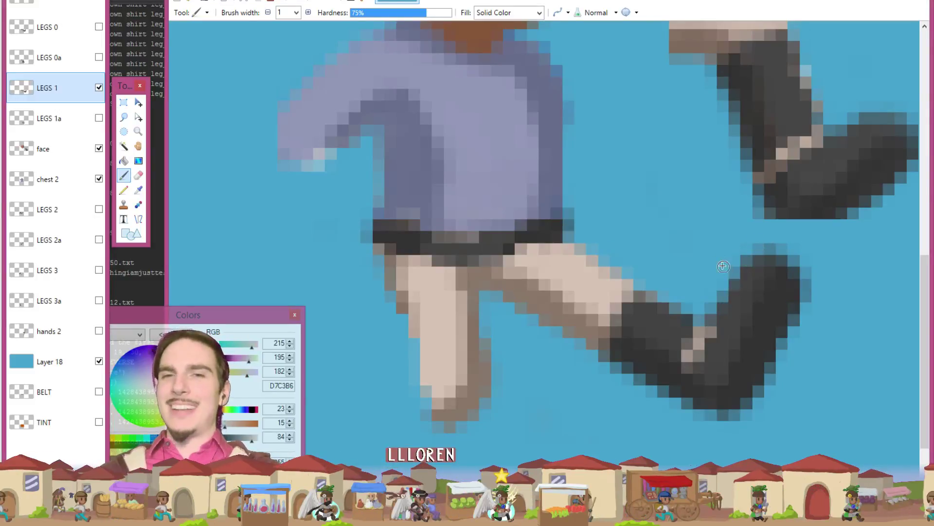
Step: Shade the lower end of the boot's ankle strip with the sampled trouser shadow colour 8A7769
key(k)
click(548, 306)
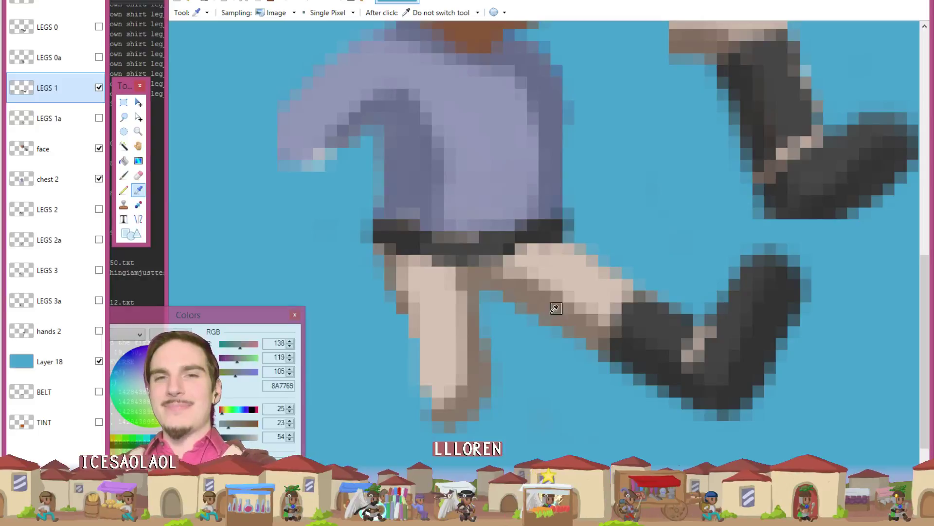
key(b)
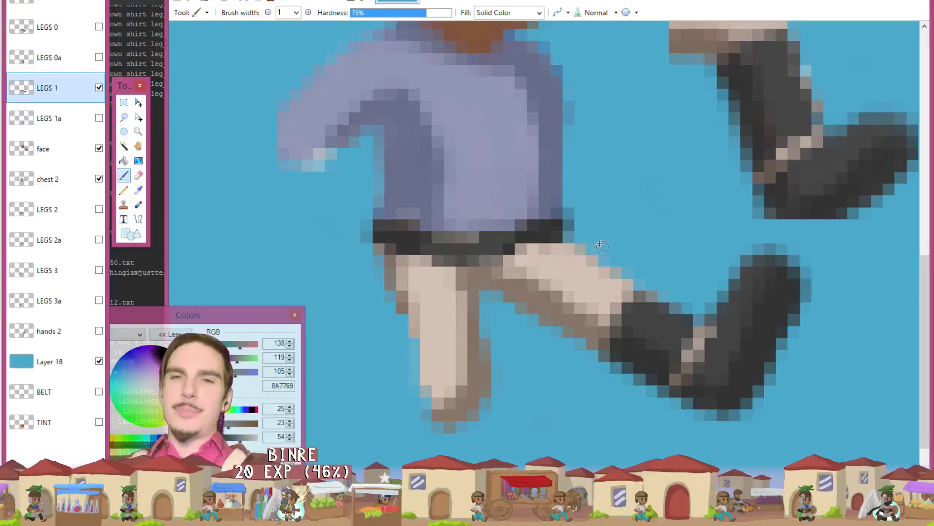
Step: Touch up the boot pixels around the ankle strip with sampled greys 444444 and 353535
key(k)
click(727, 339)
key(b)
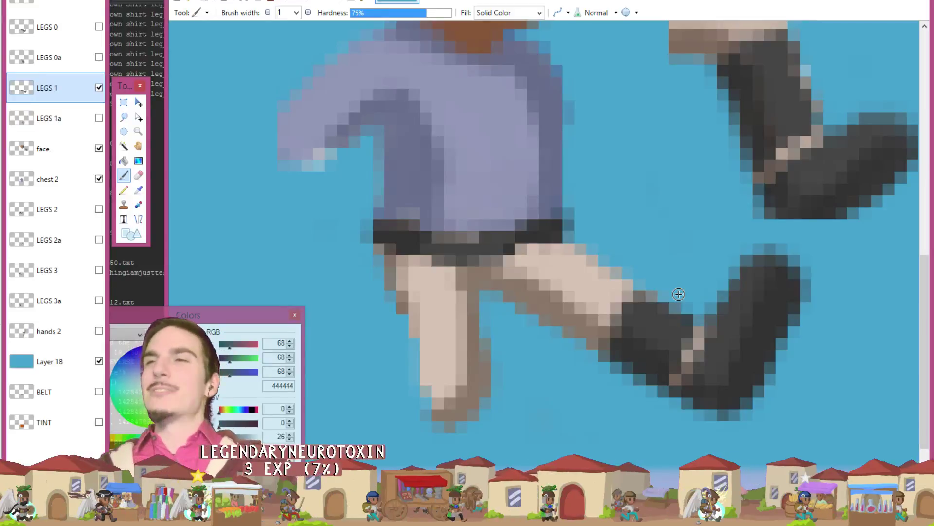
key(k)
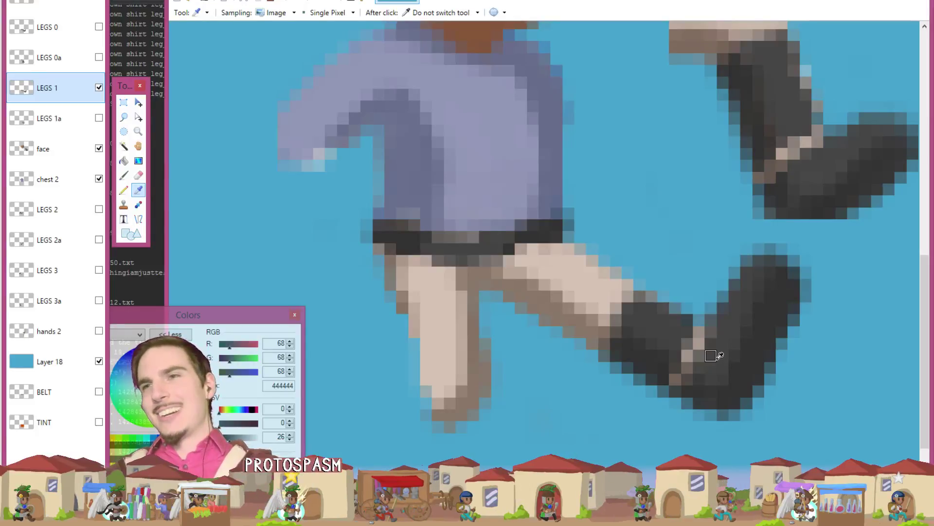
key(b)
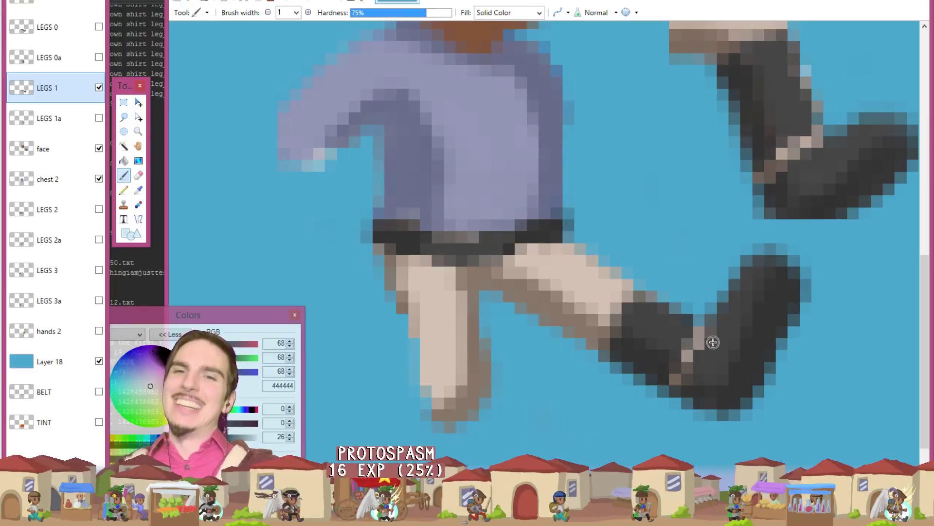
key(k)
click(703, 387)
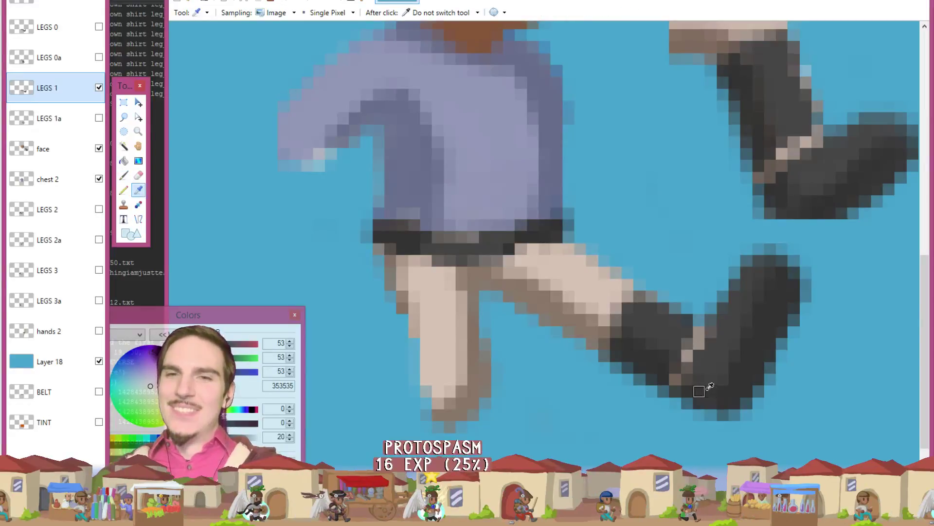
key(b)
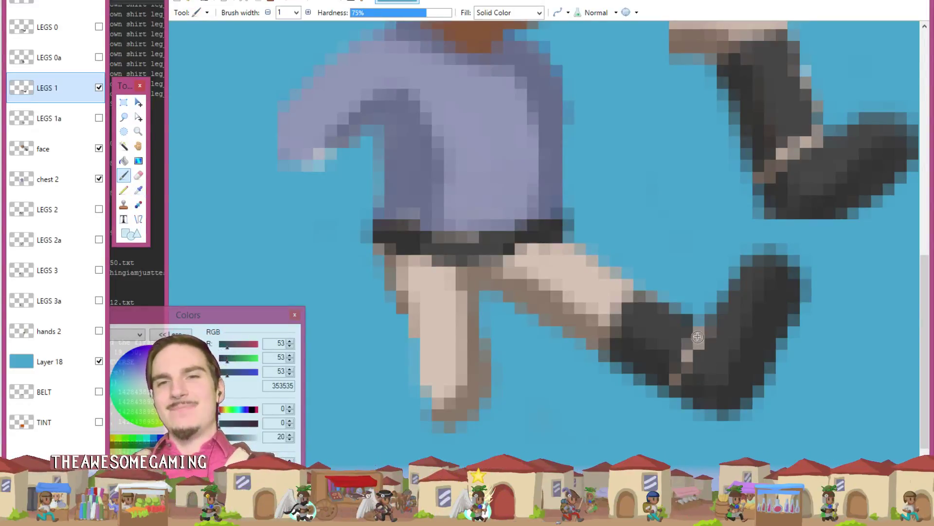
Step: Resample the trouser shadow colour 8A7769 and retouch the ankle strip's shaded pixels
key(k)
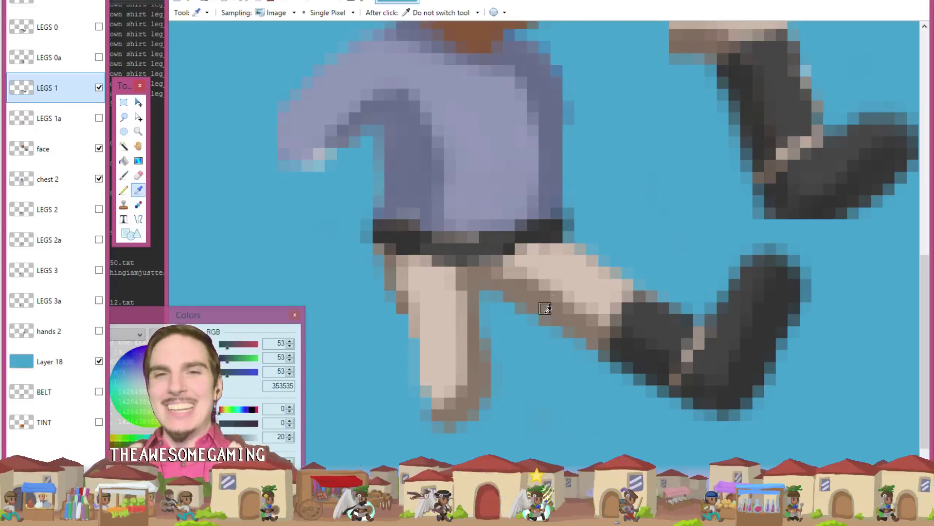
click(546, 308)
key(b)
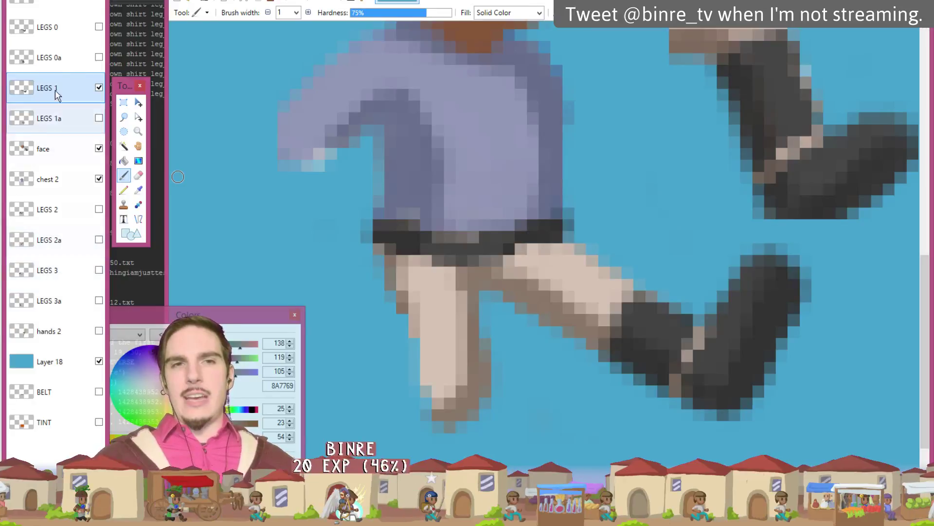
Step: Hide the LEGS 1 layer and show LEGS 1a in its place
click(99, 88)
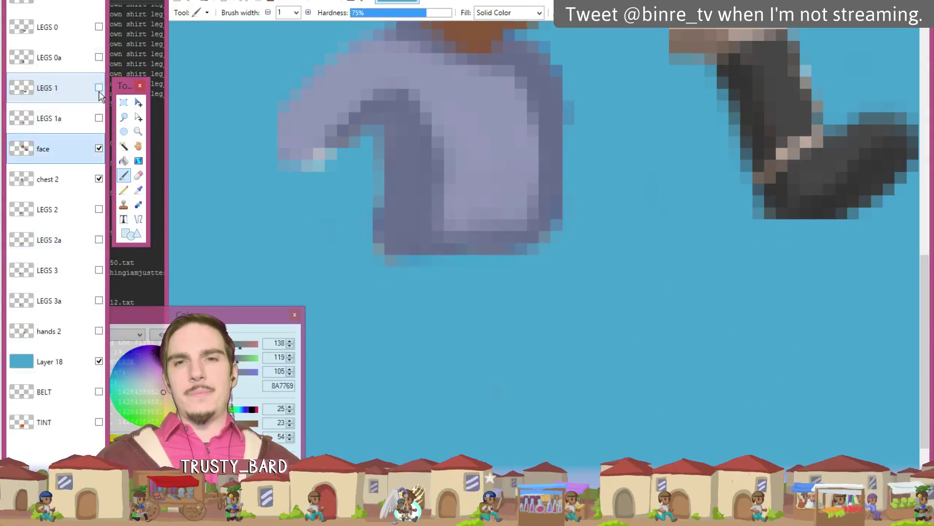
click(100, 92)
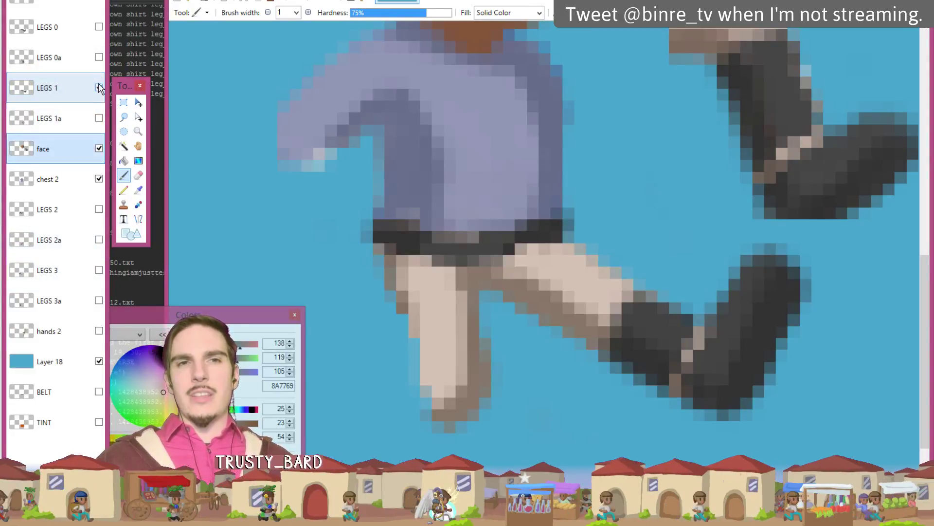
click(100, 96)
click(99, 117)
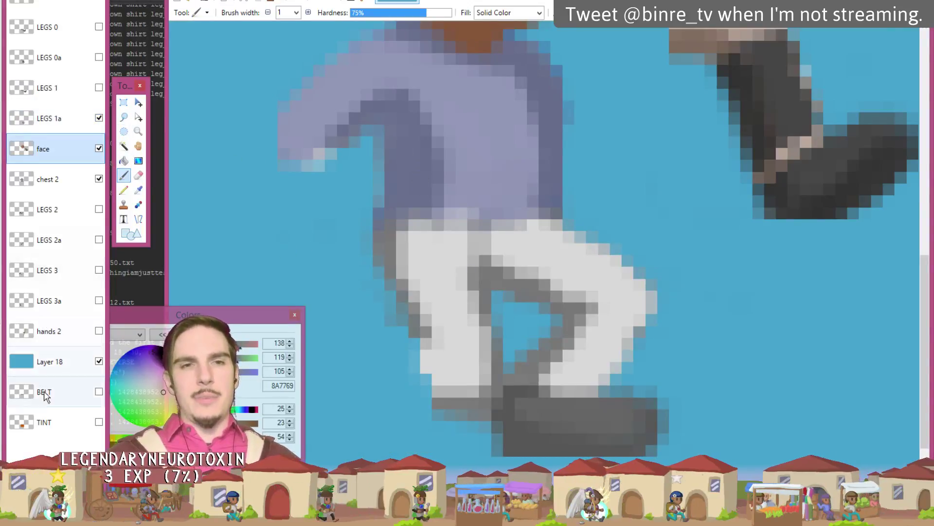
Step: Duplicate the TINT layer, place the copy directly above LEGS 1a and make it visible
click(53, 422)
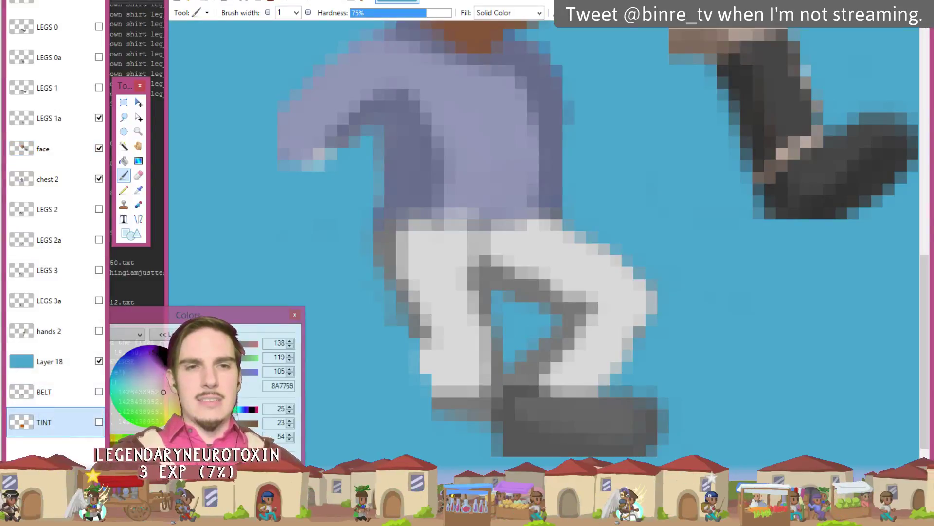
drag(54, 422, 61, 123)
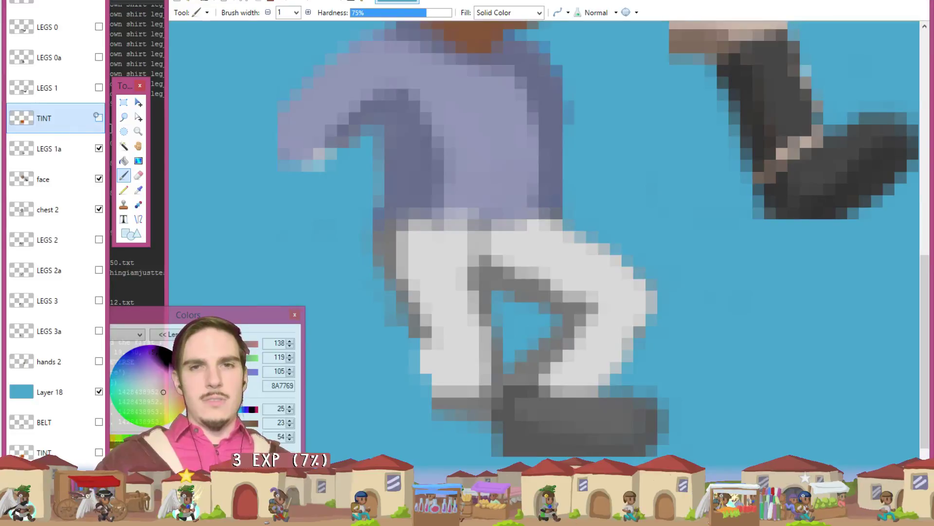
click(99, 117)
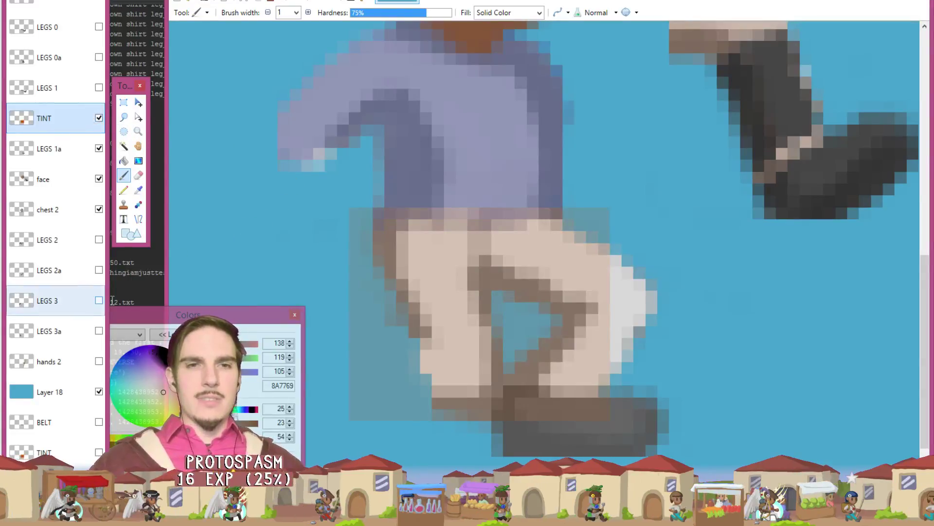
Step: Shift the tint rectangle over the LEGS 1a trousers, then duplicate its layer and move the copy alongside to cover the knee
click(125, 103)
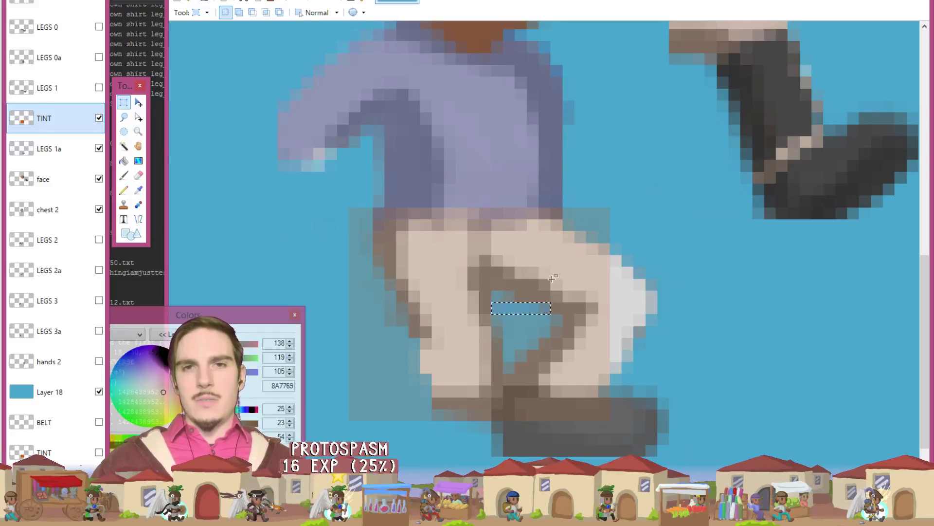
click(138, 102)
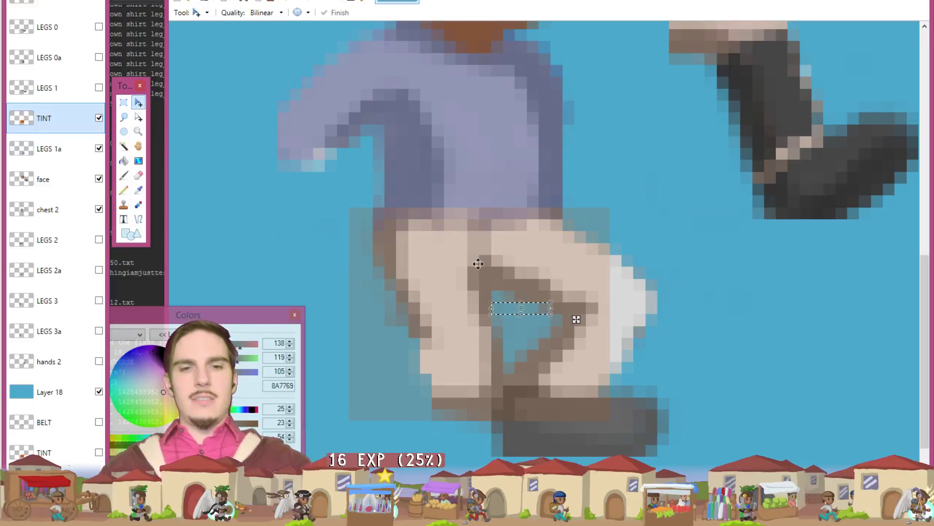
drag(502, 344, 548, 338)
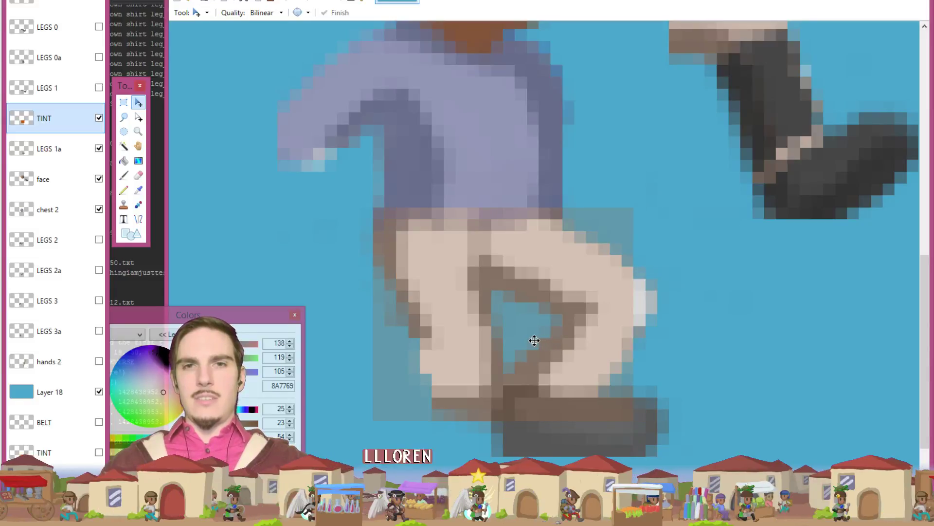
click(534, 341)
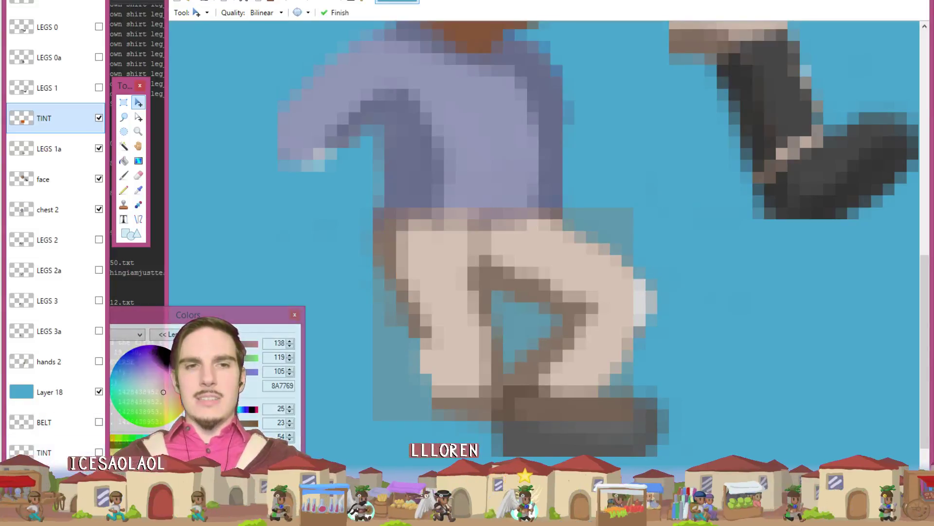
key(ctrl+shift+d)
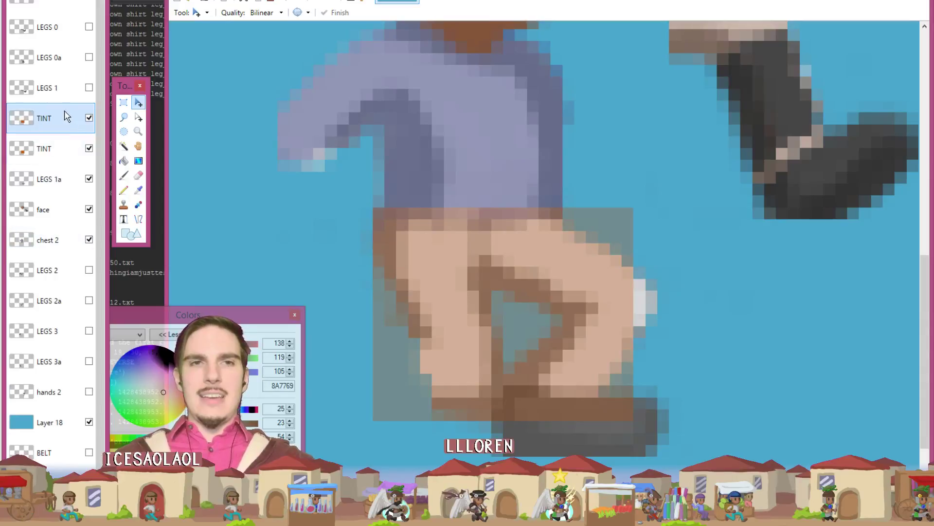
drag(459, 316, 721, 316)
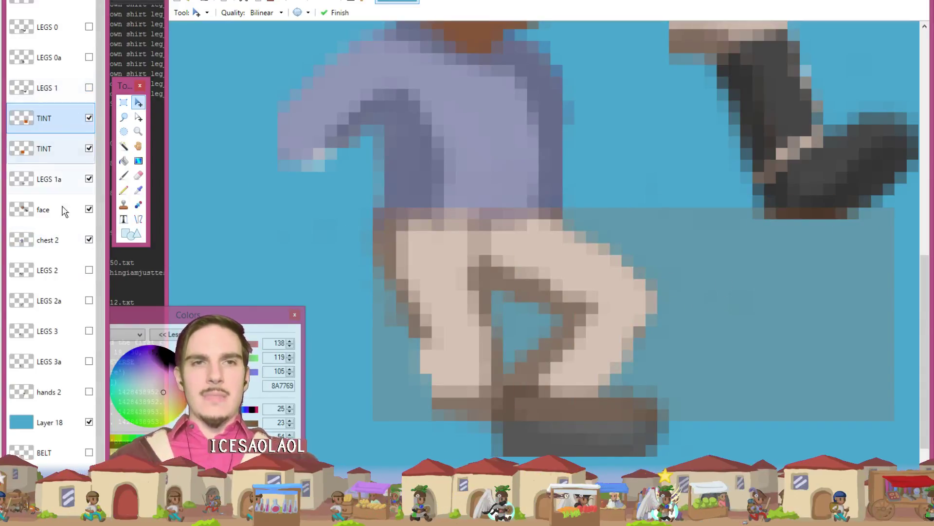
Step: Try to merge the two TINT layers above LEGS 1a and undo the merge
drag(48, 149, 49, 453)
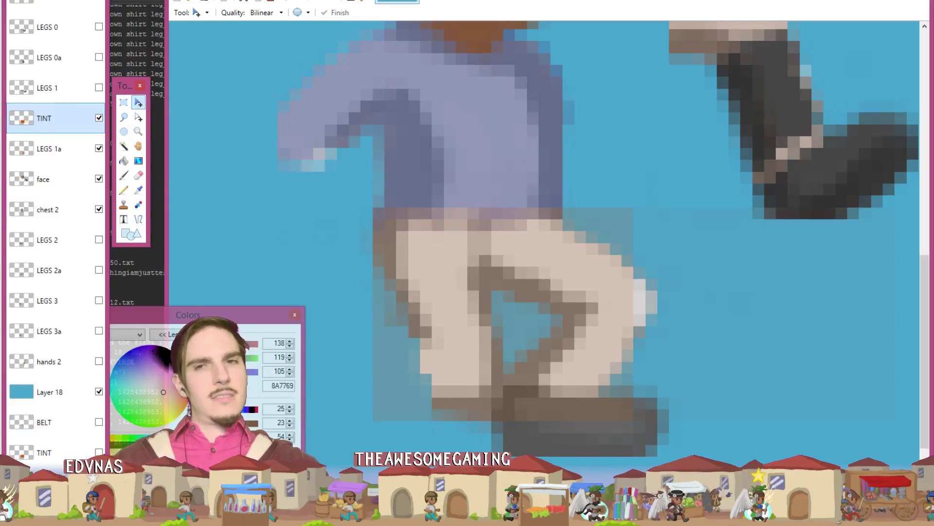
key(ctrl+z)
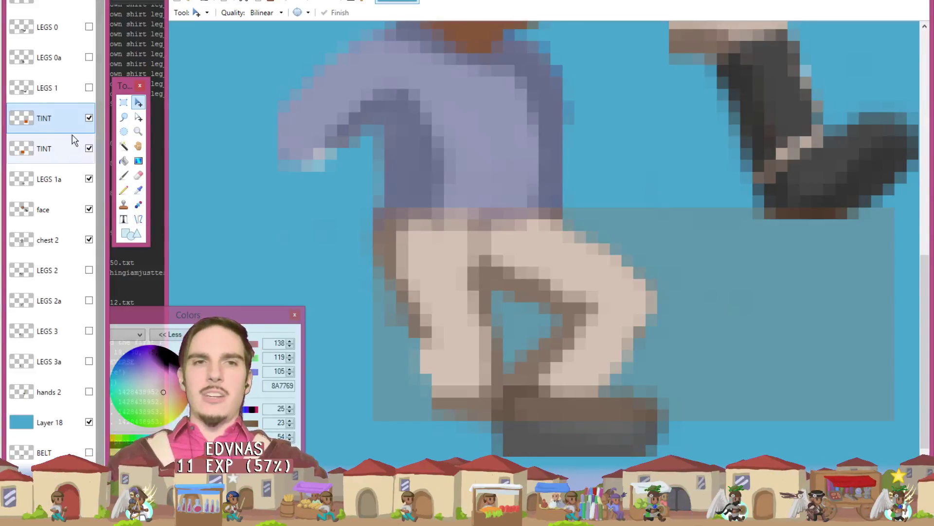
Step: Hide chest 2 and delete the lower TINT layer's excess around and between the legs using Magic Wand selections
click(60, 151)
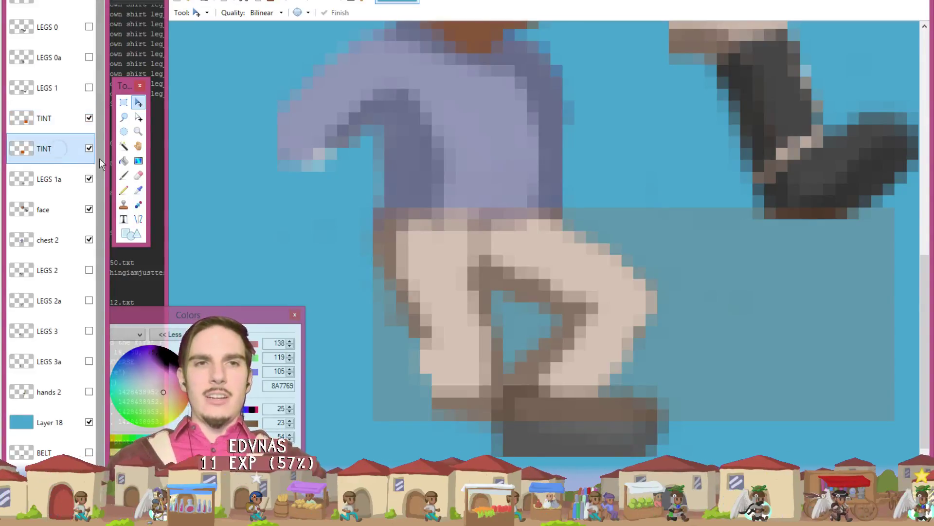
click(124, 147)
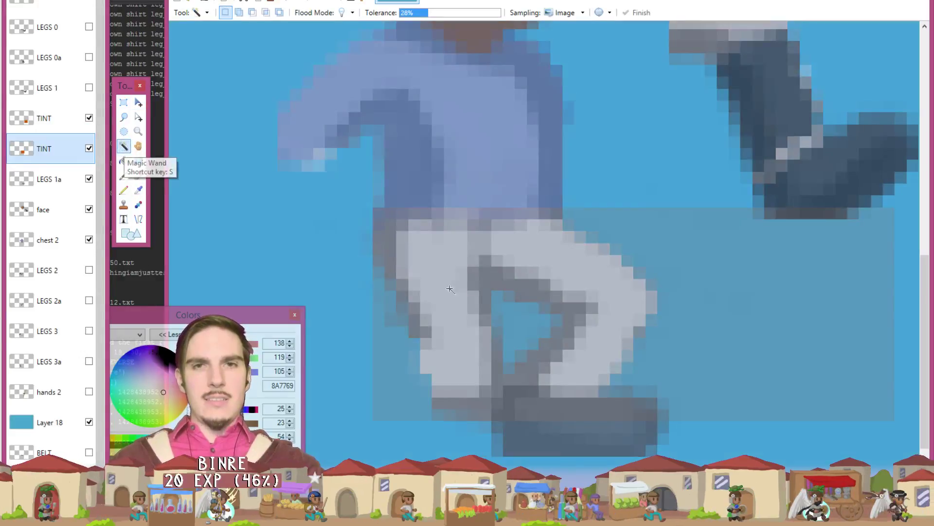
click(507, 314)
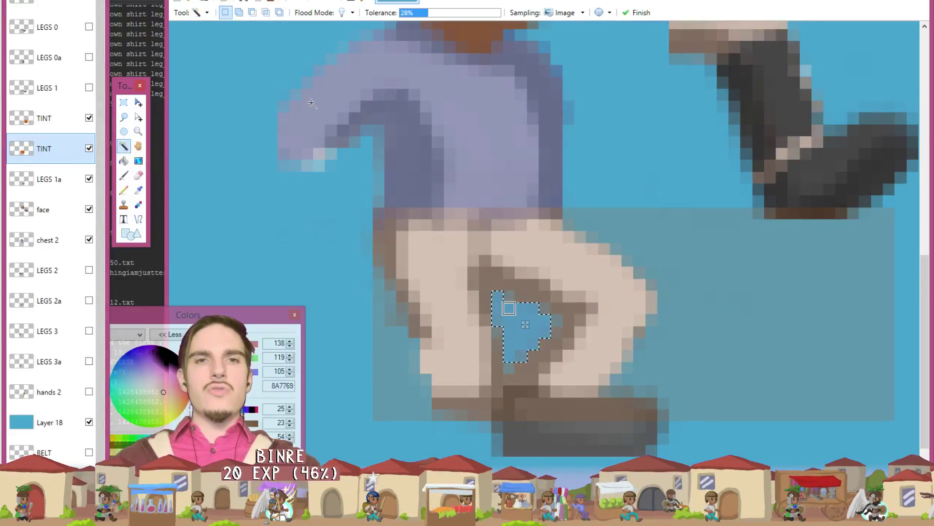
click(89, 241)
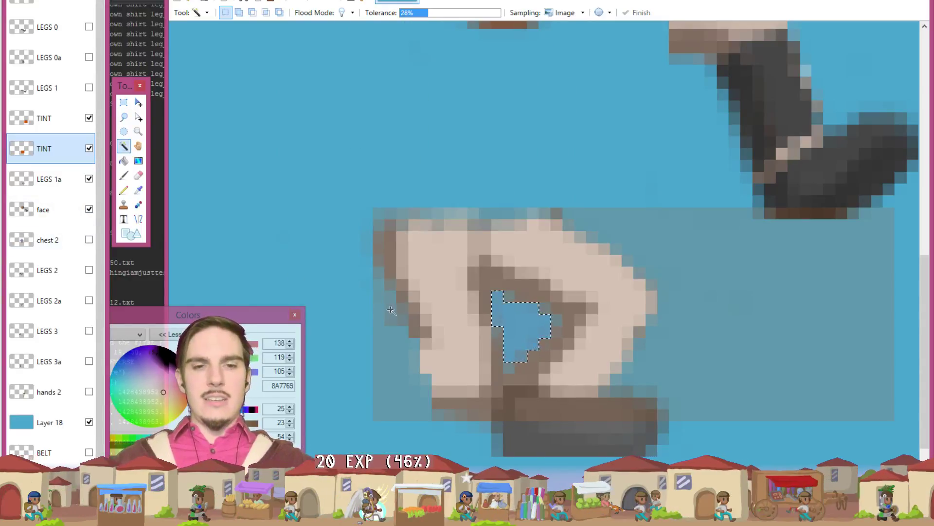
ctrl+click(389, 357)
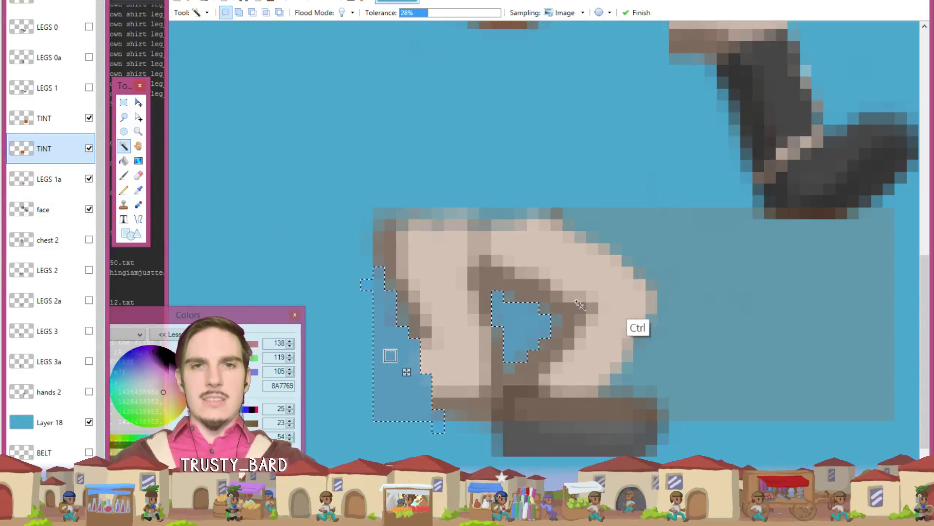
ctrl+click(734, 296)
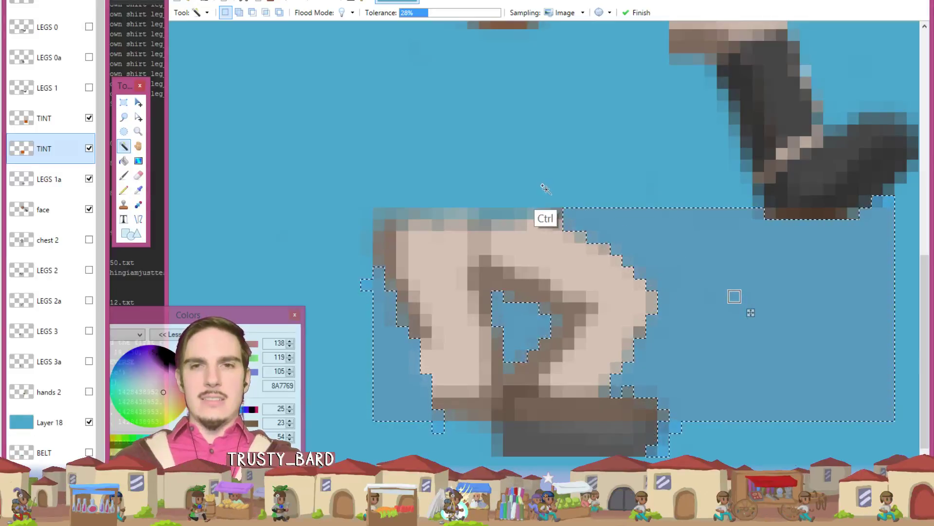
key(ctrl+d)
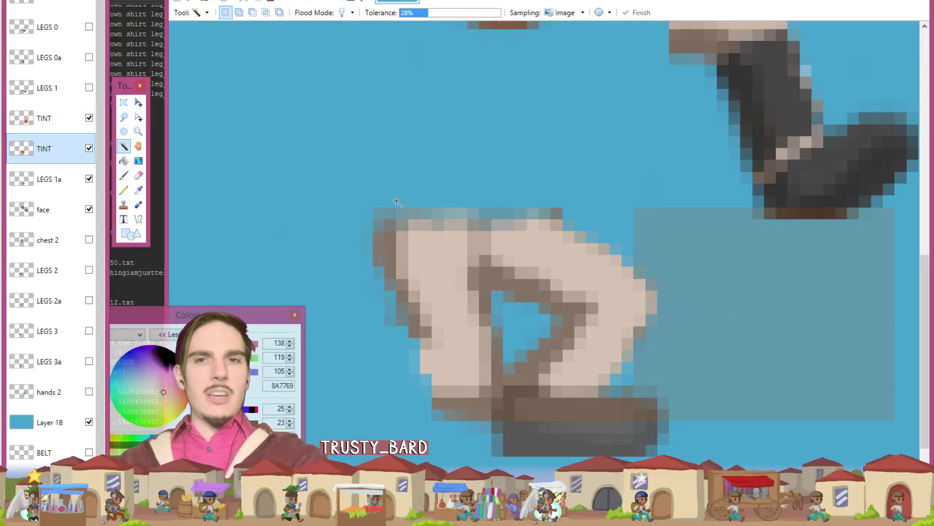
Step: Select the tinted background beside the bent knee and delete it from the upper TINT layer
click(746, 272)
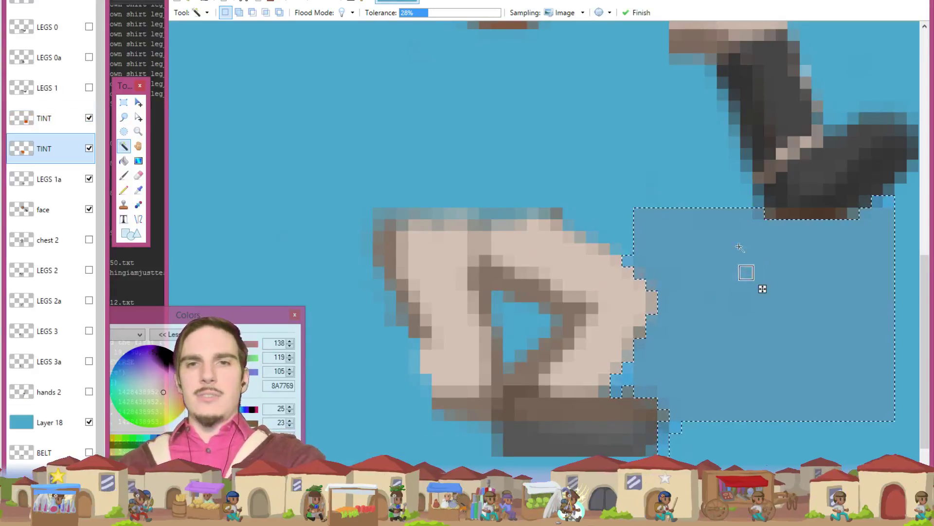
click(60, 125)
key(ctrl+d)
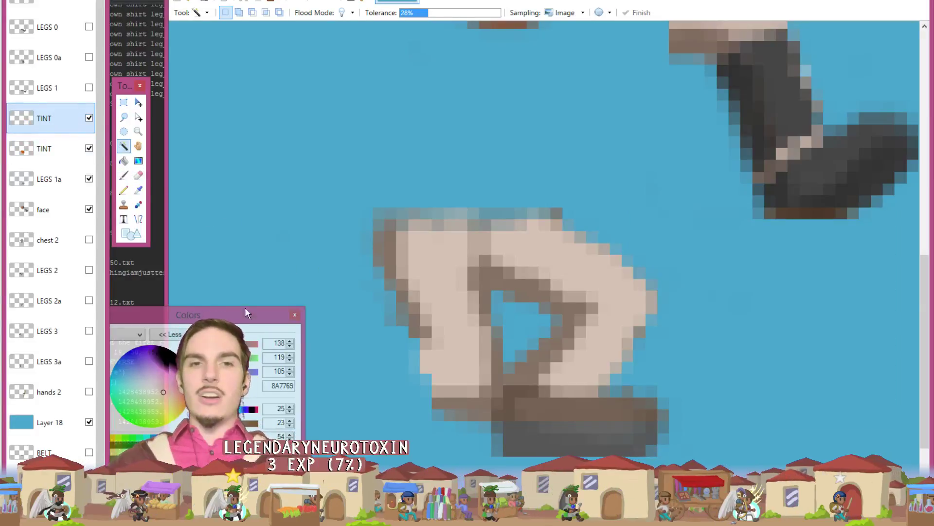
Step: Clear the upper TINT layer's tint over the front shoe with a rectangular selection and deselect
click(138, 176)
click(125, 110)
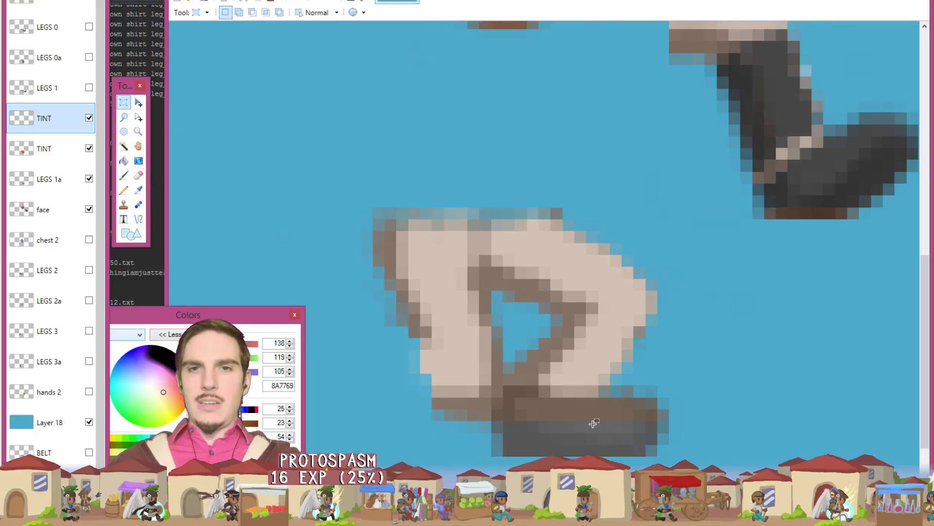
drag(693, 464, 506, 400)
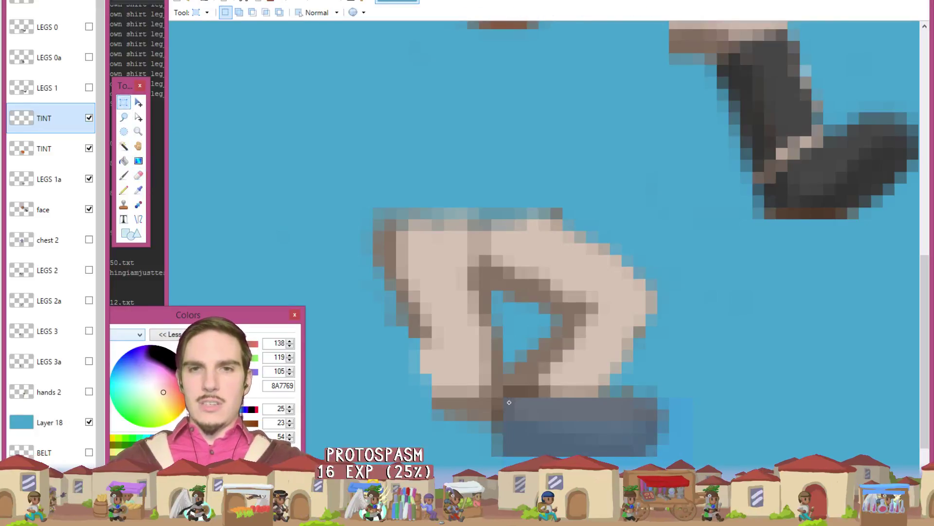
click(527, 384)
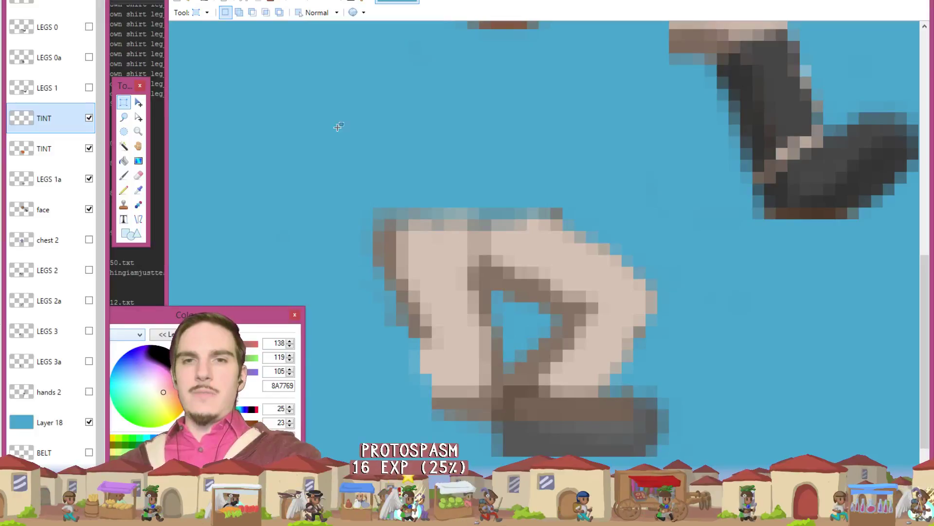
Step: Clear the lower TINT layer's tint over the front shoe with rectangular selections, and merge both TINT layers down into LEGS 1a
click(55, 147)
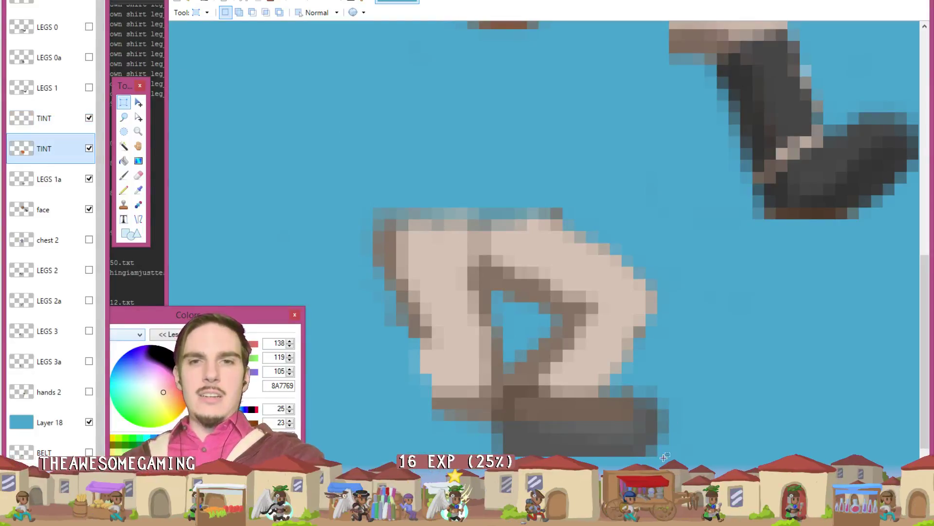
drag(669, 468, 511, 405)
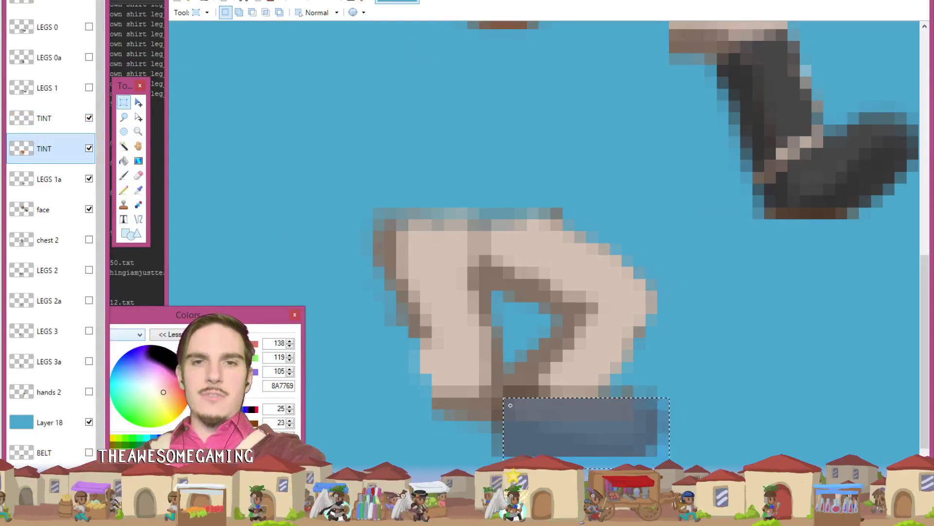
click(511, 404)
drag(484, 461, 525, 417)
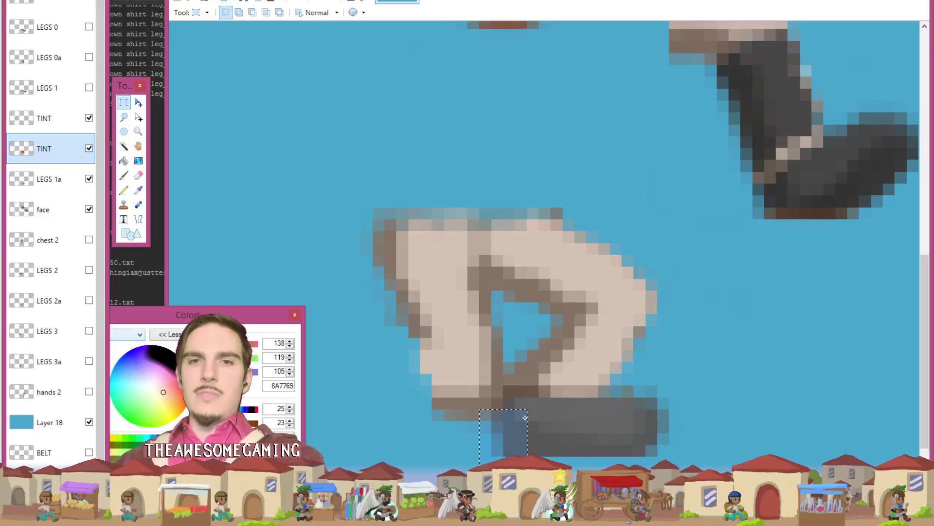
drag(512, 449, 491, 409)
click(492, 410)
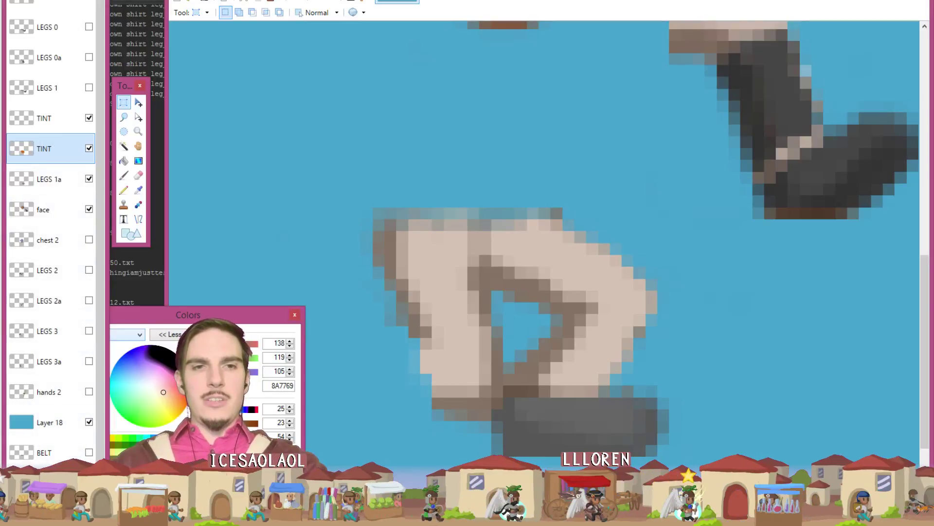
key(ctrl+m)
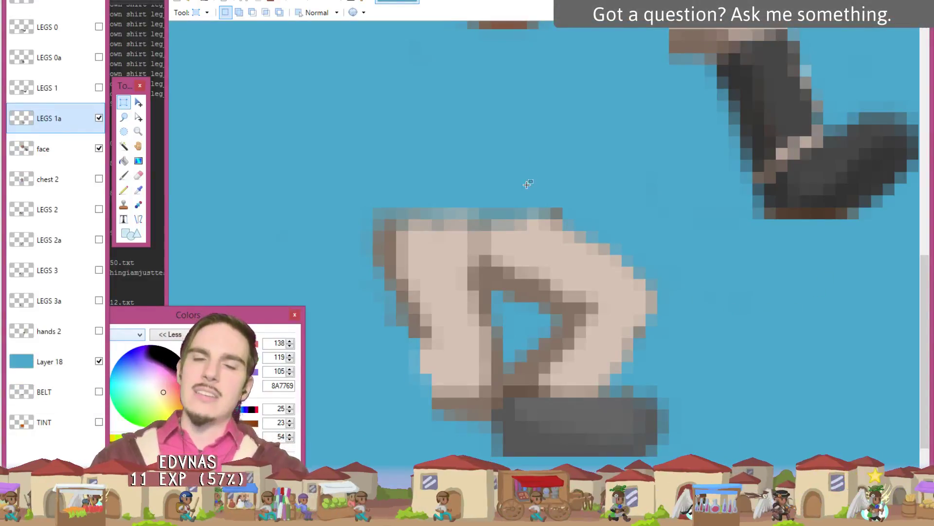
Step: Move the BELT layer directly above LEGS 1a, make it visible to compare it with the waist, and delete it
key(e)
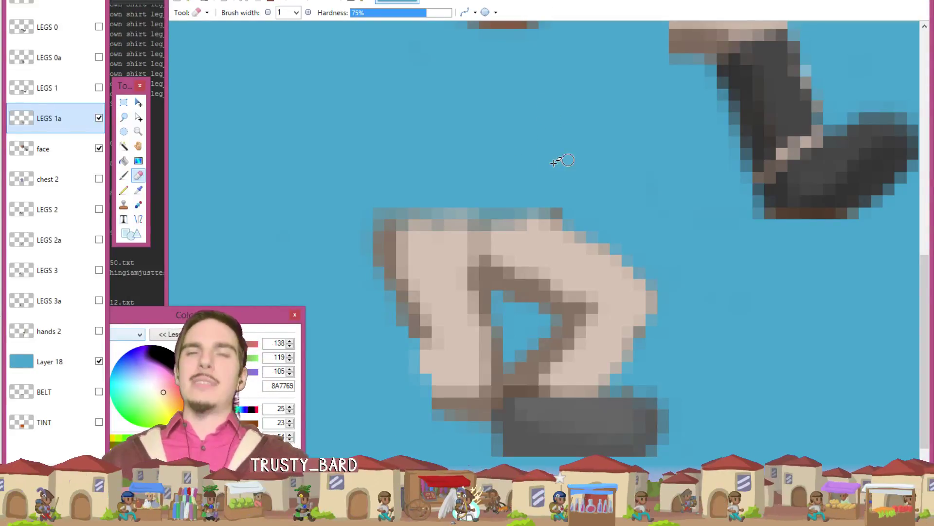
mouse_move(926, 295)
mouse_down()
mouse_move(926, 317)
mouse_move(932, 294)
mouse_up()
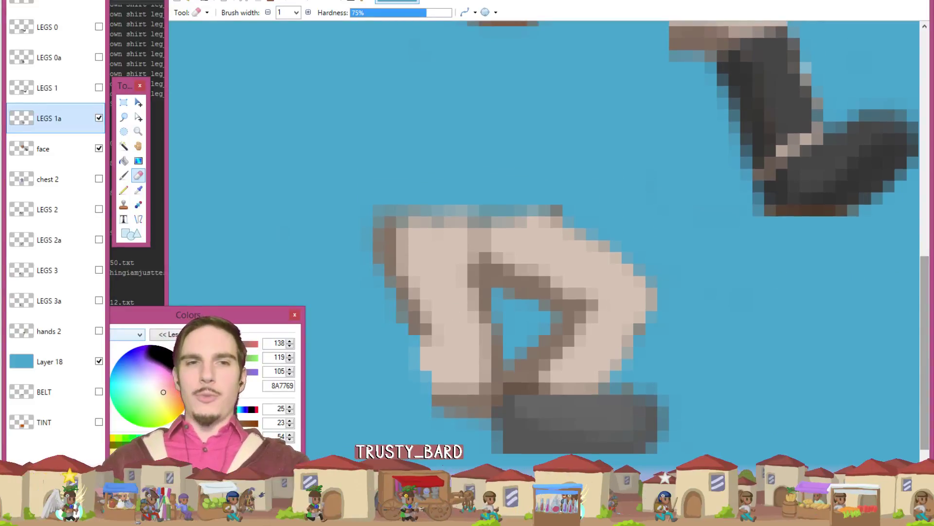
drag(69, 399, 73, 124)
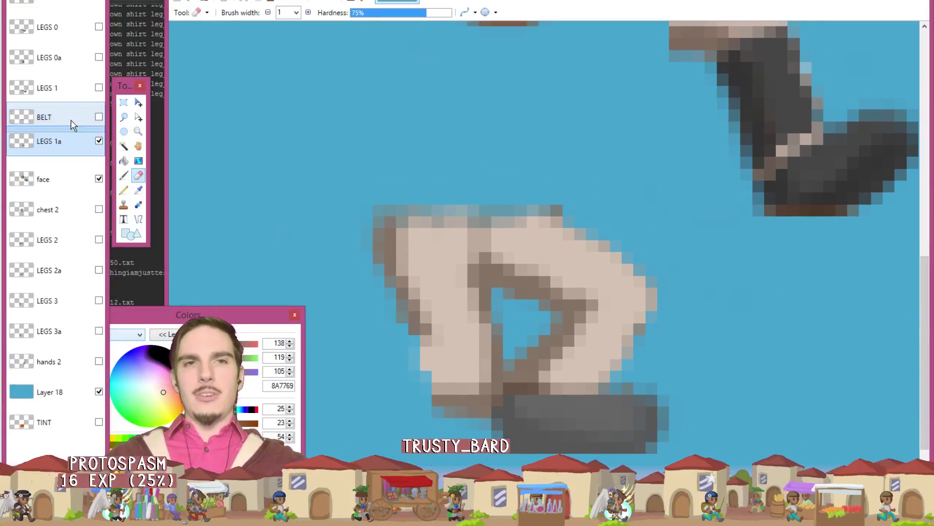
click(99, 118)
click(99, 148)
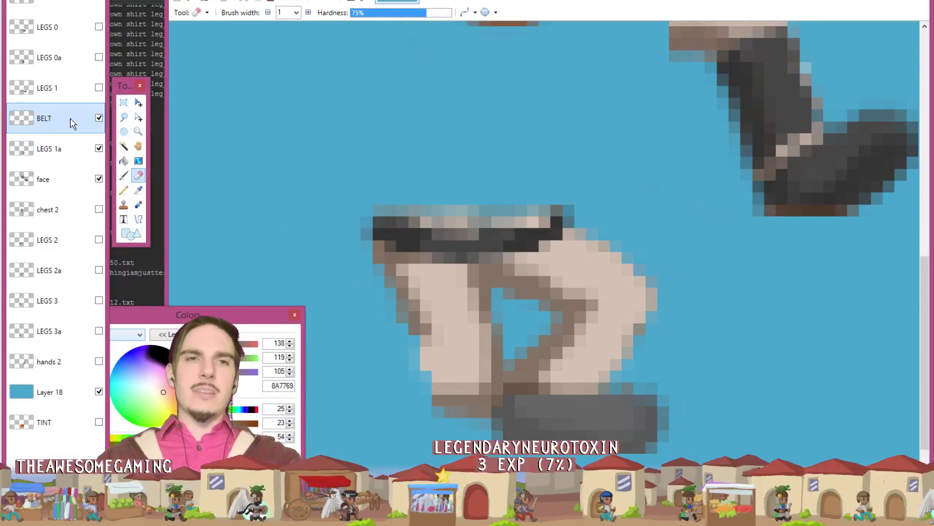
key(ctrl+shift+Delete)
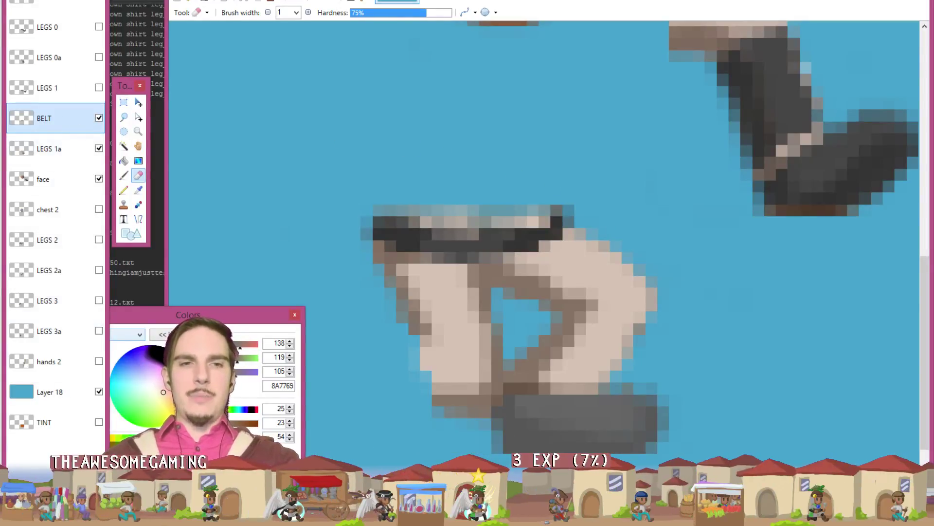
Step: Copy the belt area of LEGS 1 with a rectangular selection, hide LEGS 1, paste the belt into LEGS 1a and deselect
click(99, 88)
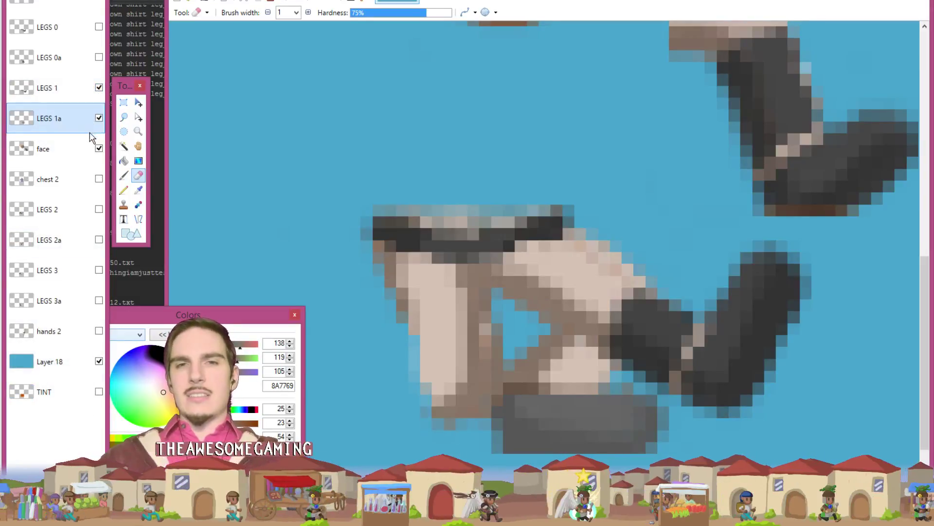
click(122, 103)
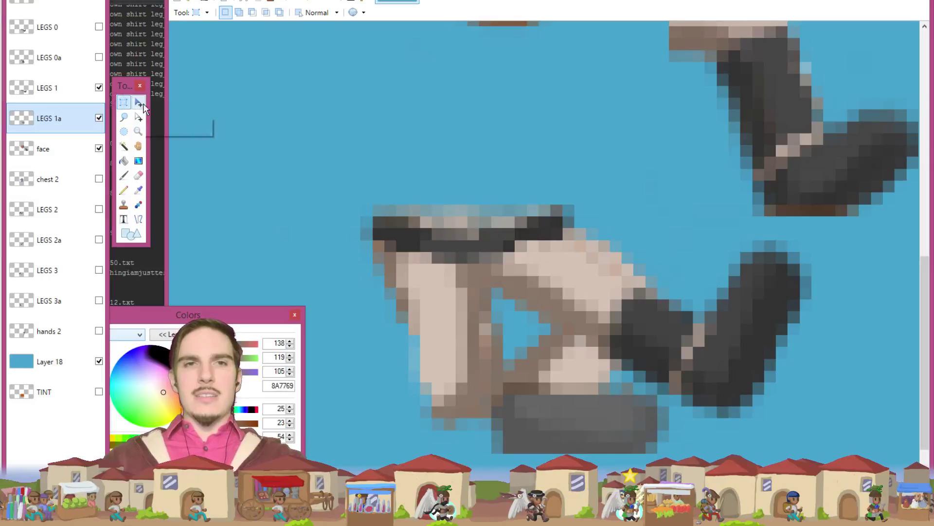
drag(358, 204, 564, 253)
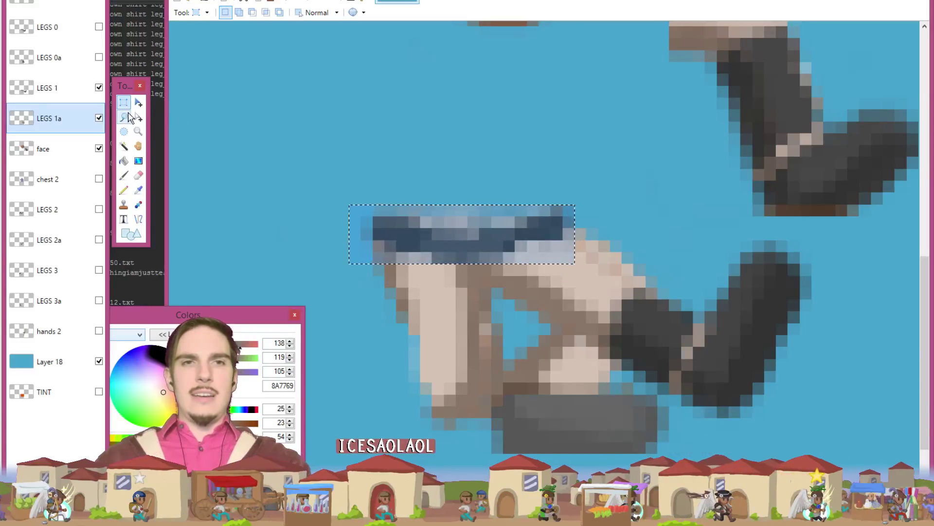
click(88, 93)
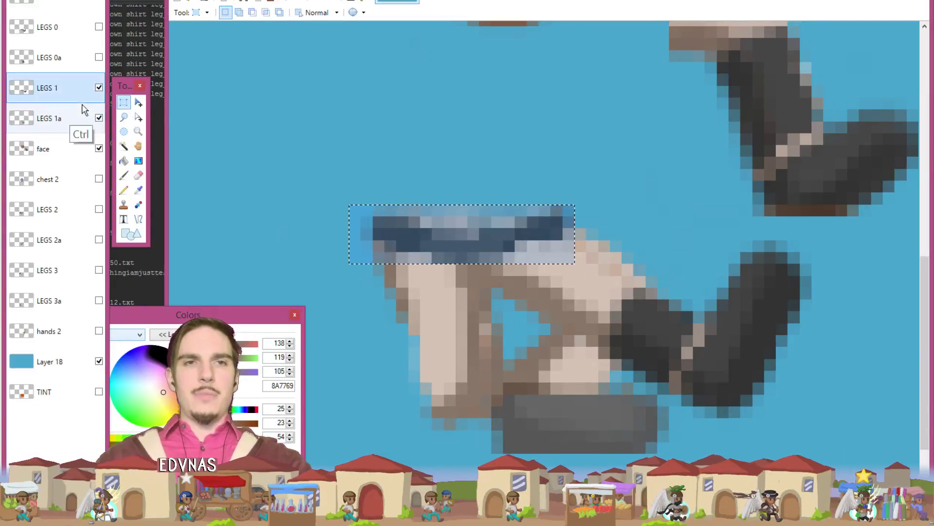
click(99, 88)
click(73, 119)
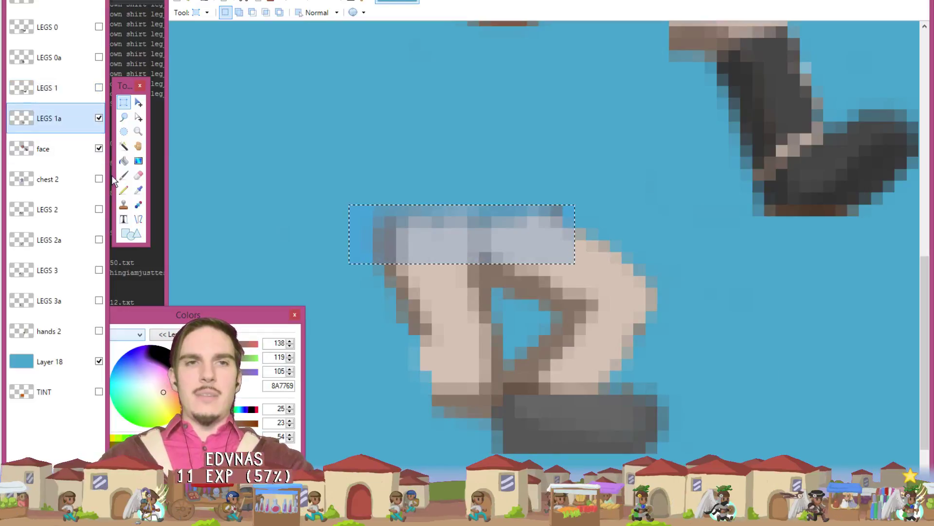
key(m)
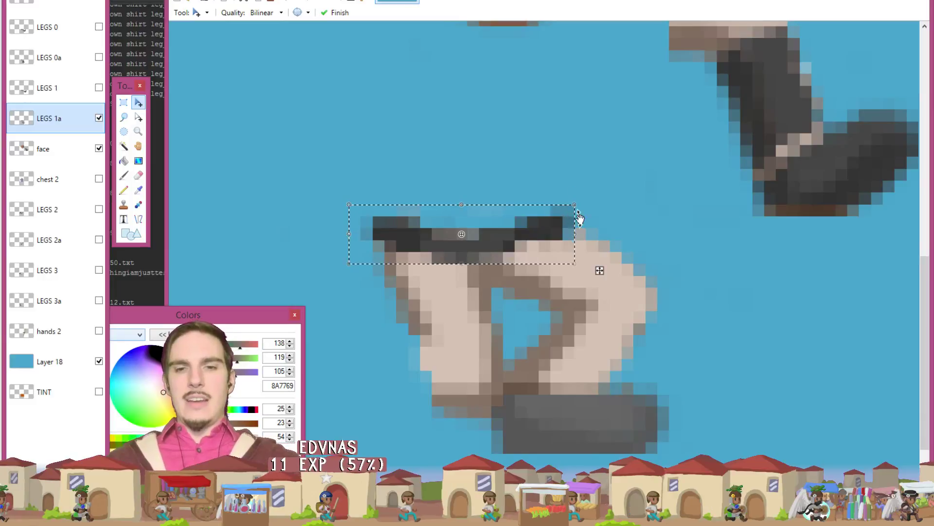
key(ctrl+d)
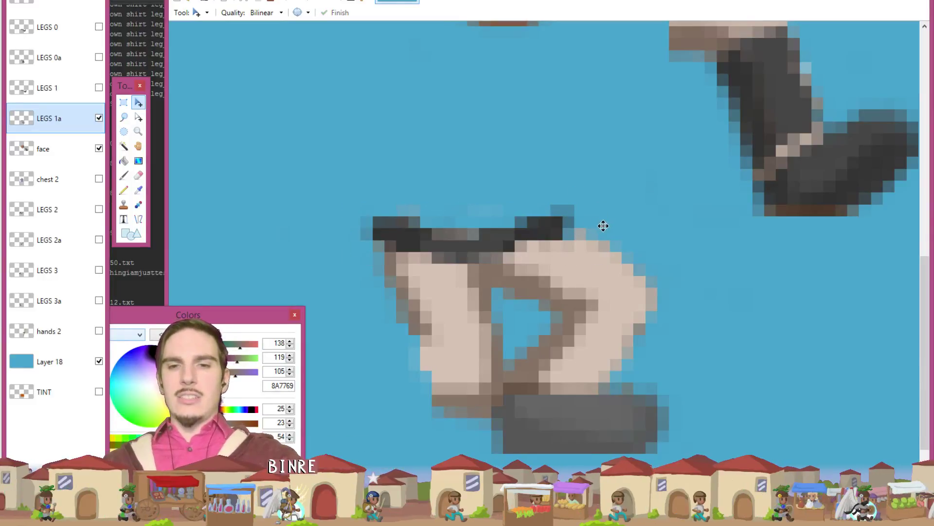
Step: Sample the light trouser colour D7C3B6 from the front thigh for the Paintbrush
key(k)
click(578, 253)
key(b)
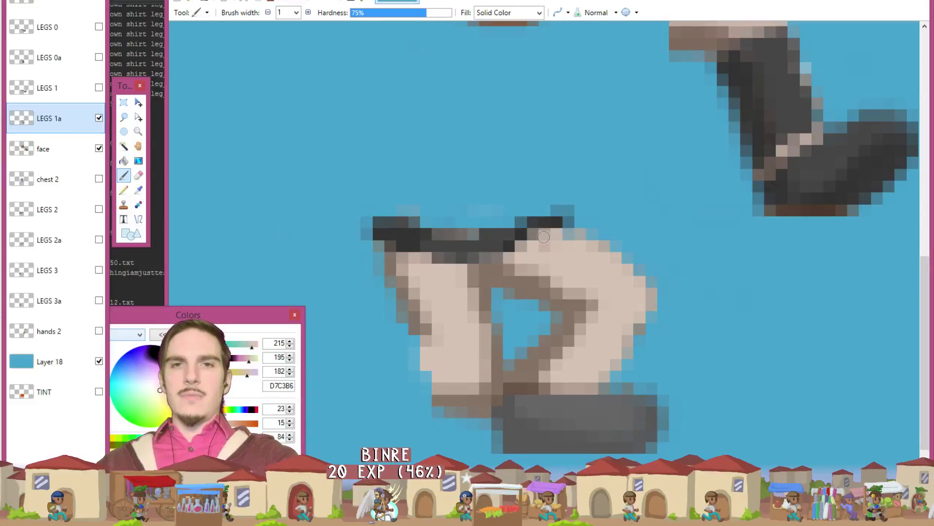
Step: Try painting the trouser colour over the belt's front end on LEGS 1a, preview it with chest 2, and undo both
drag(525, 247, 558, 221)
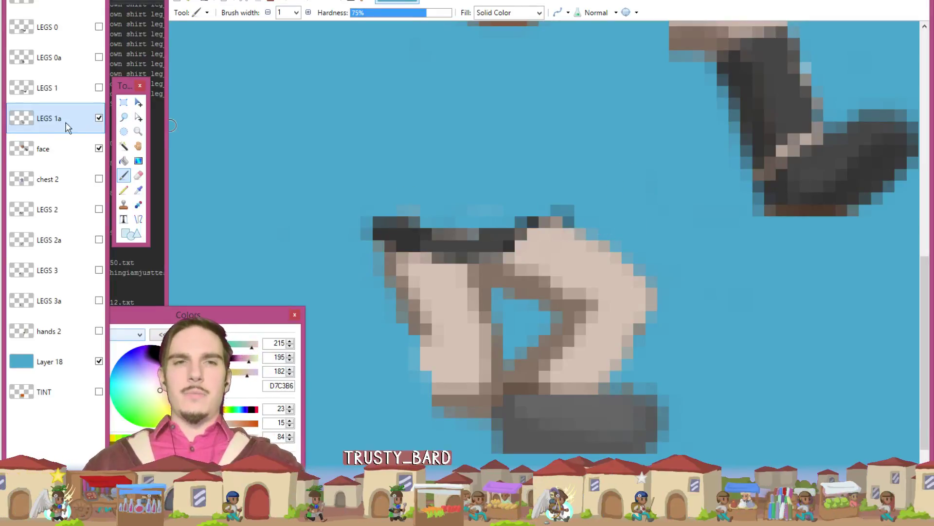
click(99, 181)
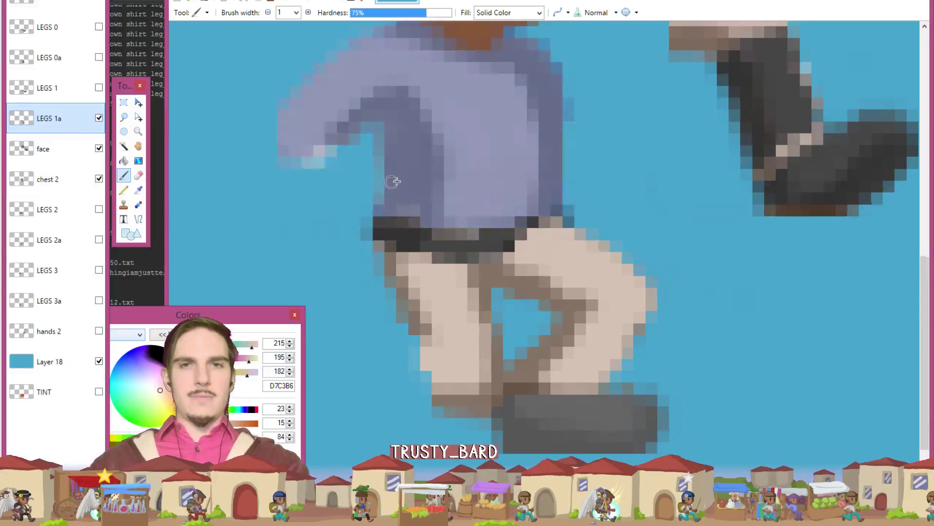
key(ctrl+b)
key(ctrl+z)
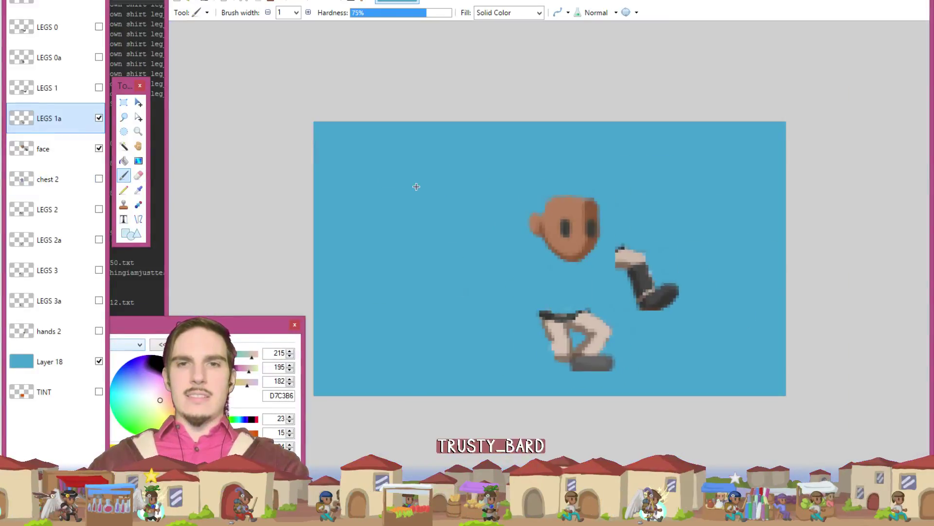
scroll(552, 356, up, 3)
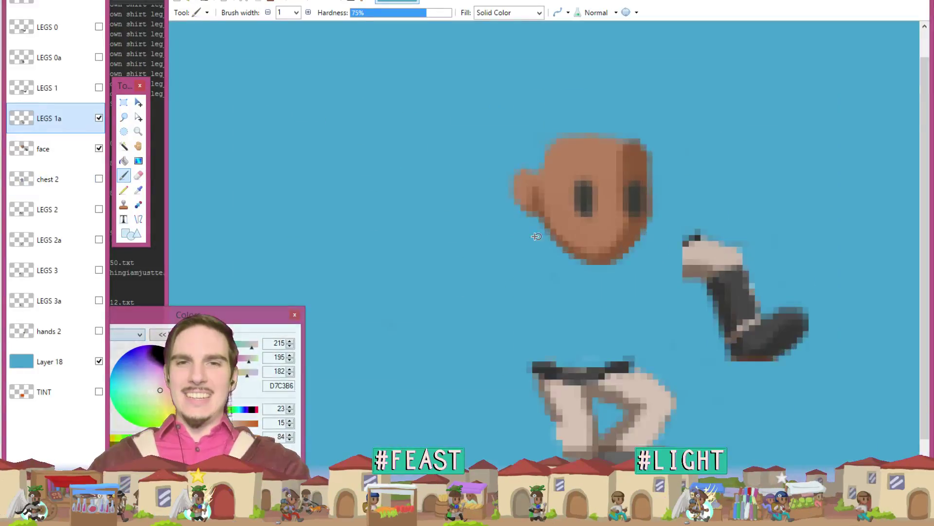
Step: Show the chest 2 layer above the legs and make LEGS 1a the active layer for painting
click(99, 179)
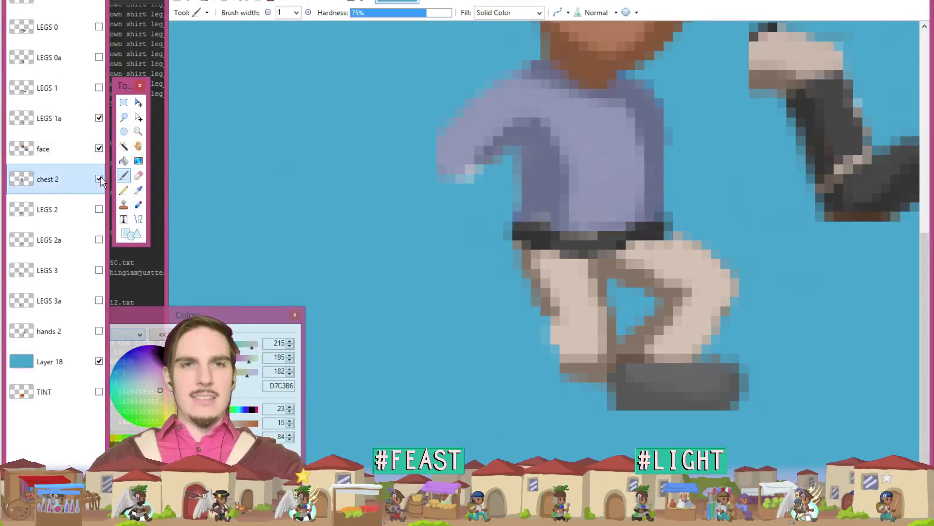
scroll(789, 284, up, 1)
key(k)
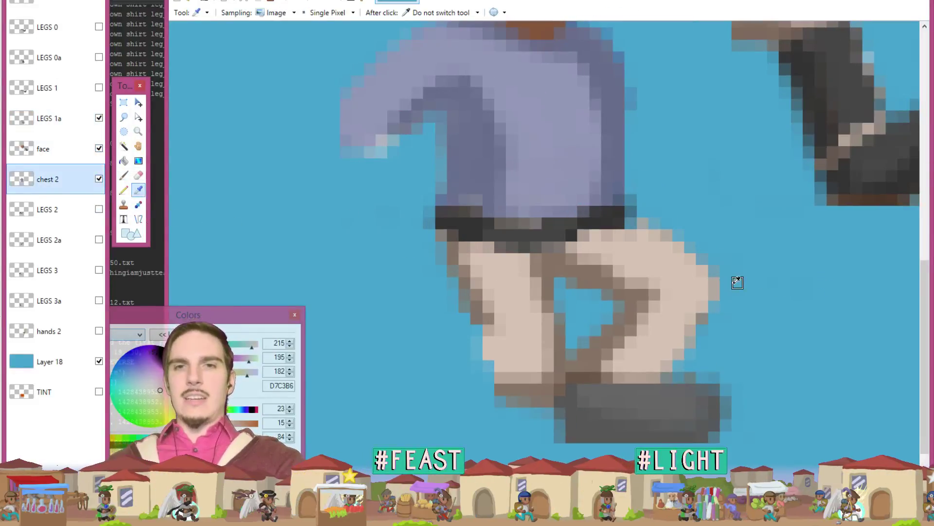
key(b)
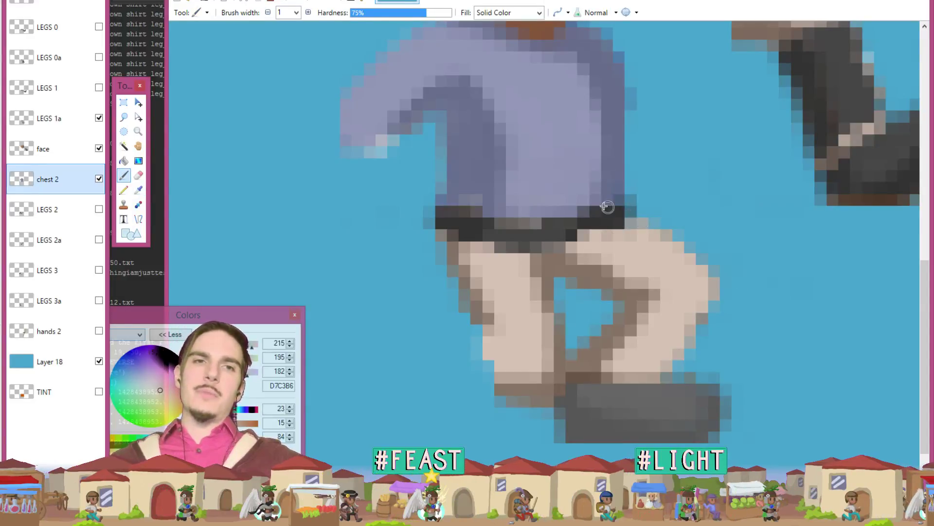
click(72, 129)
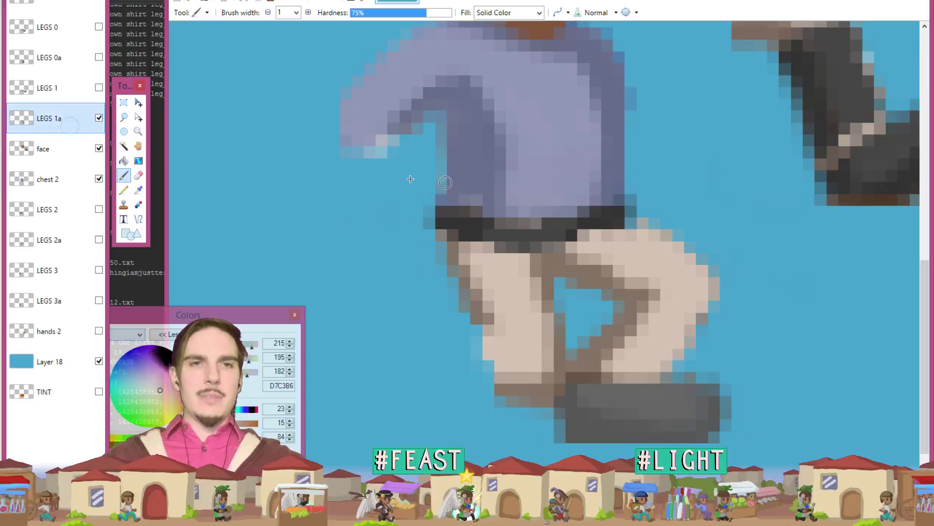
Step: Try covering the belt's lower front pixels with single dabs of the trouser colour and undo the dabs
click(619, 223)
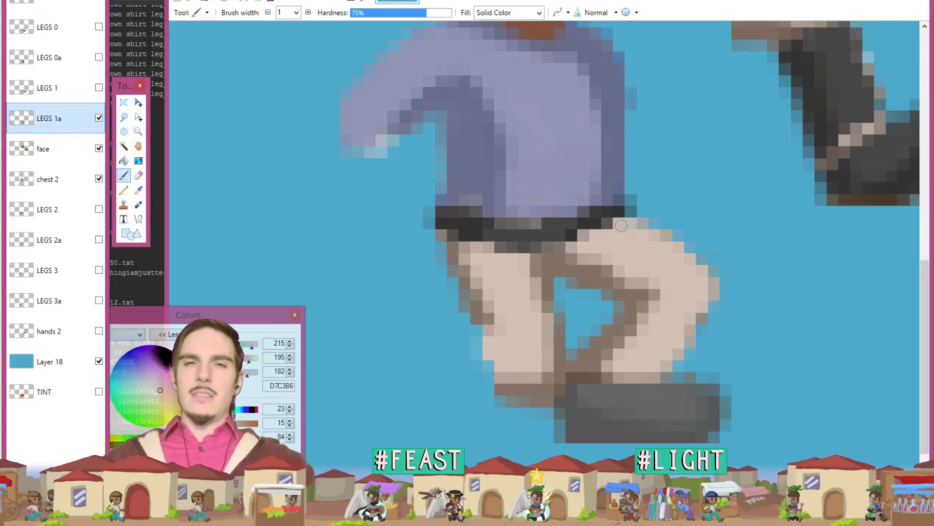
click(607, 223)
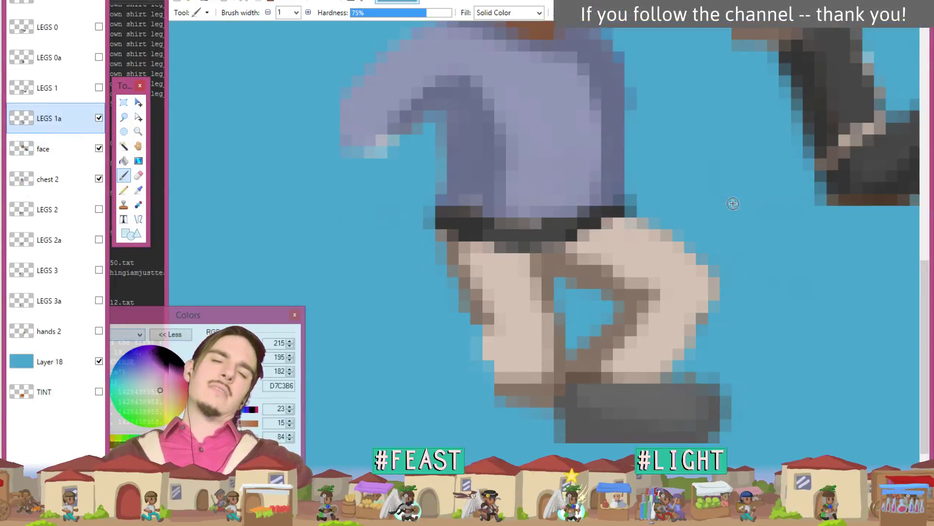
key(ctrl+z)
key(ctrl+z)
Step: Paint trouser-coloured pixels where the front thigh meets the belt's end on LEGS 1a
drag(639, 232, 623, 231)
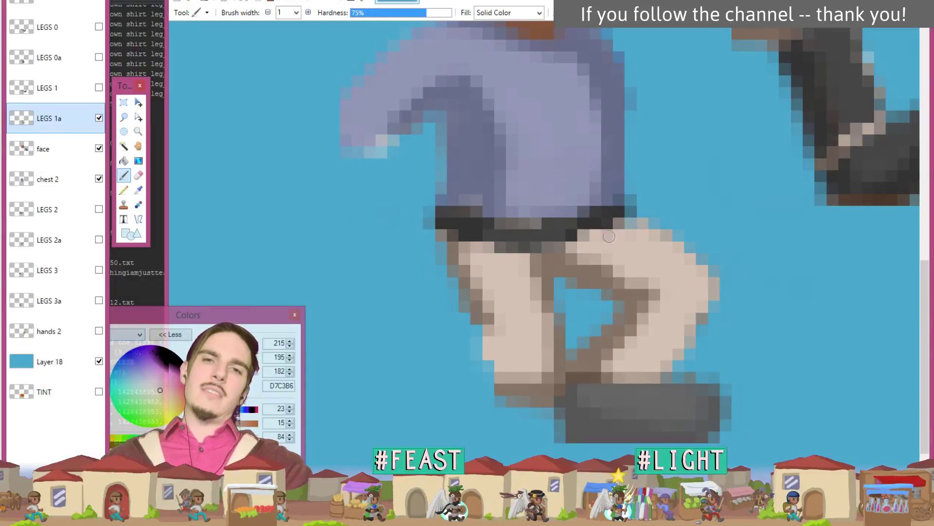
click(633, 228)
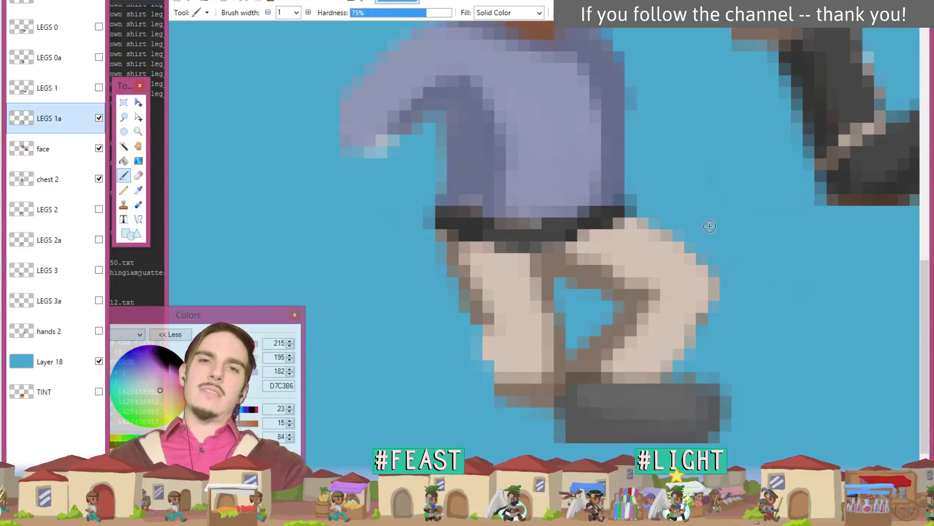
key(ctrl+b)
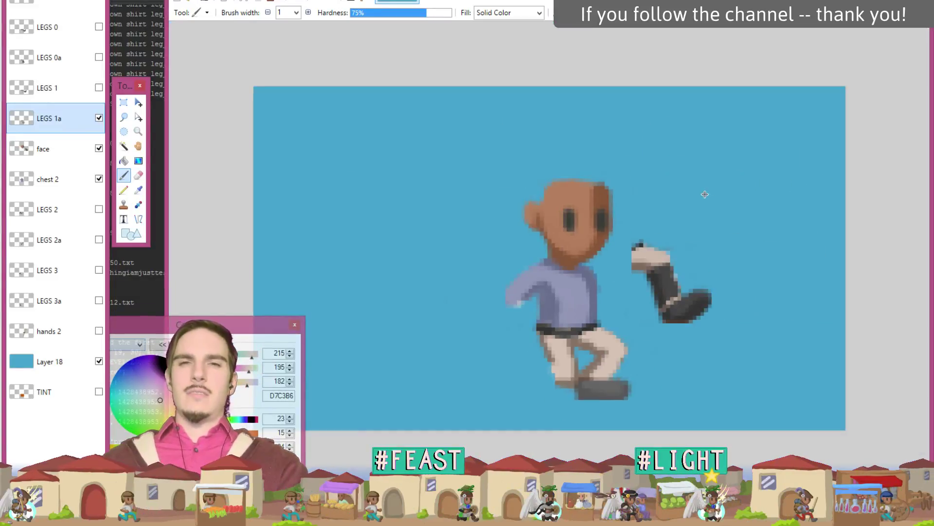
Step: Sample the dark boot colour 323232 and darken the belt's lower edge above the front thigh on LEGS 1a
scroll(663, 288, up, 3)
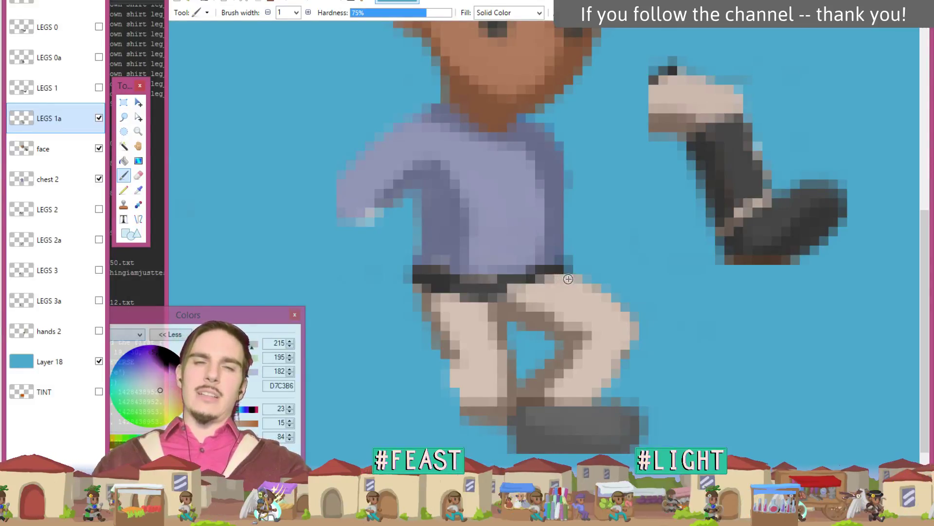
key(k)
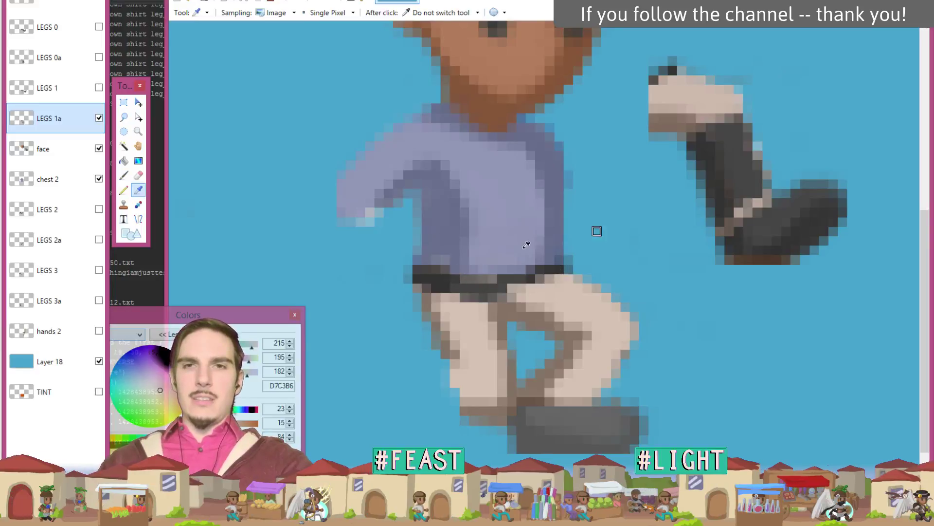
click(788, 239)
key(b)
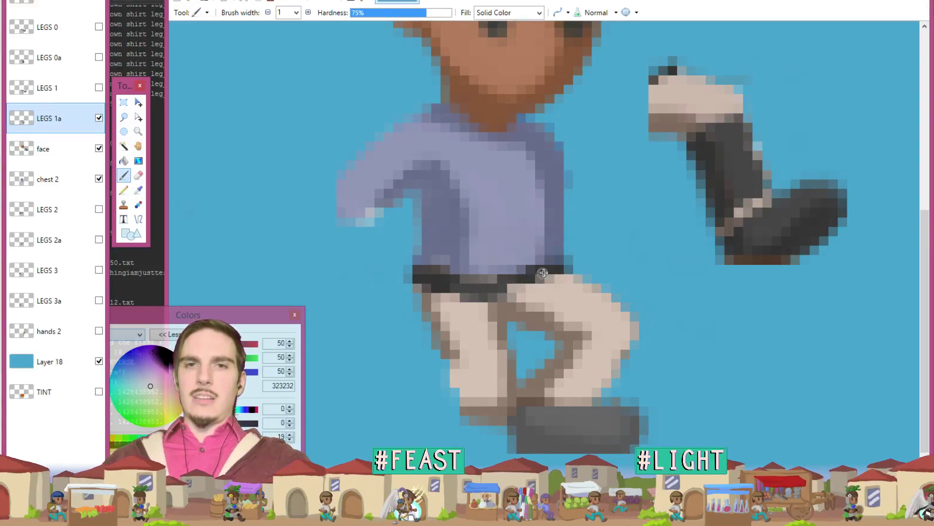
click(541, 277)
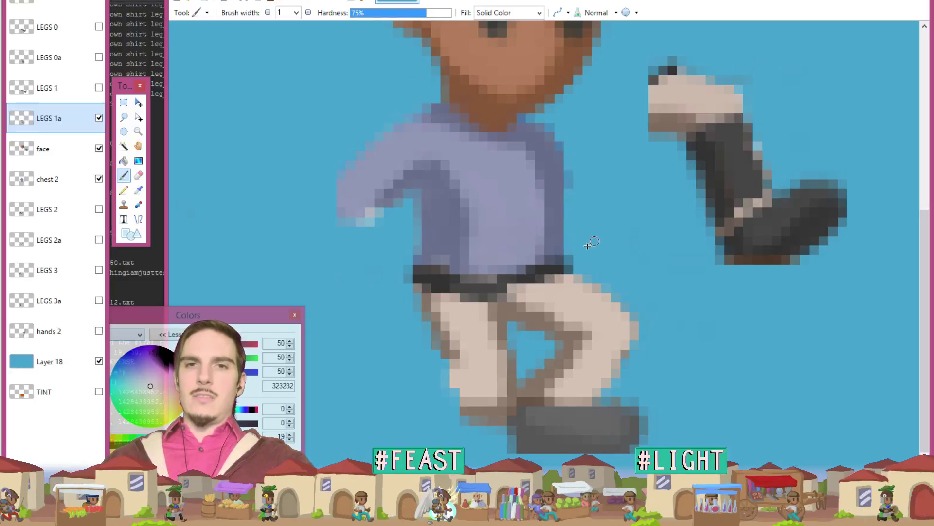
Step: Touch up the belt's lower front edge with dark 323232 pixels on LEGS 1a
click(512, 287)
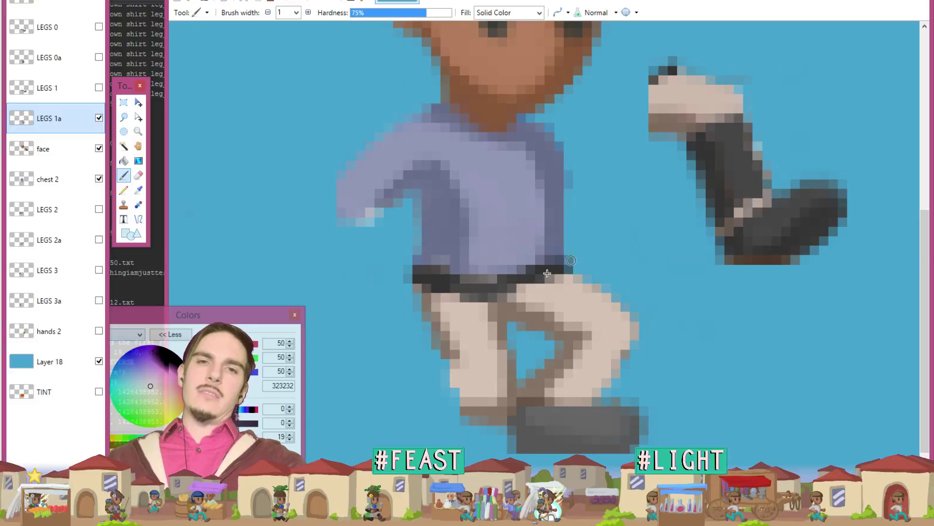
scroll(476, 212, down, 4)
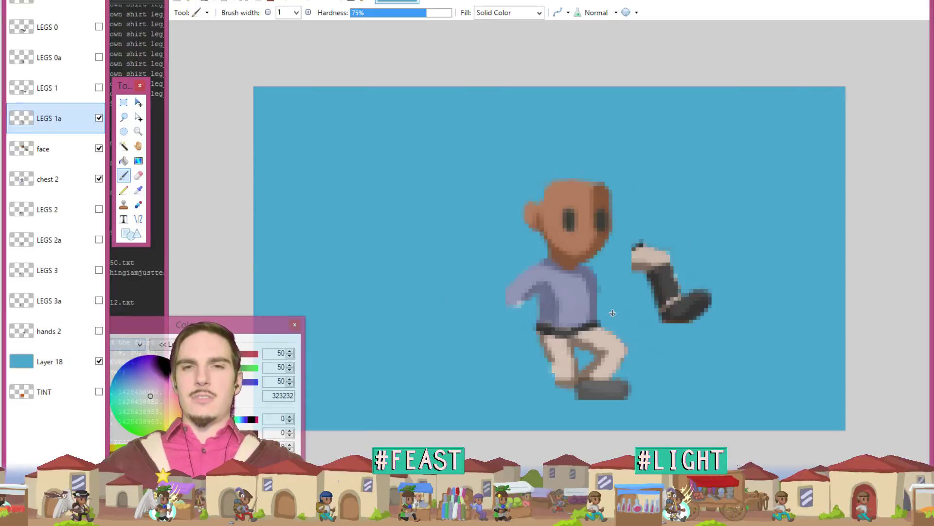
scroll(613, 313, up, 5)
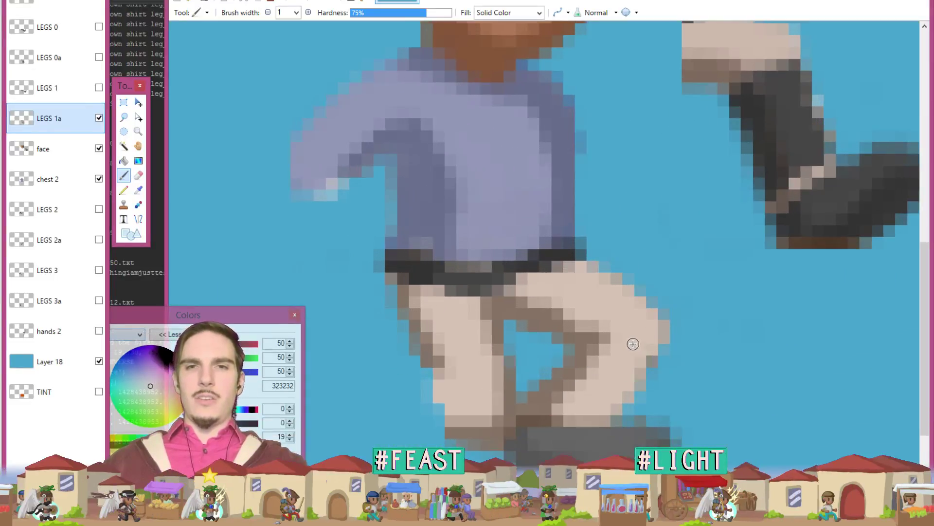
key(k)
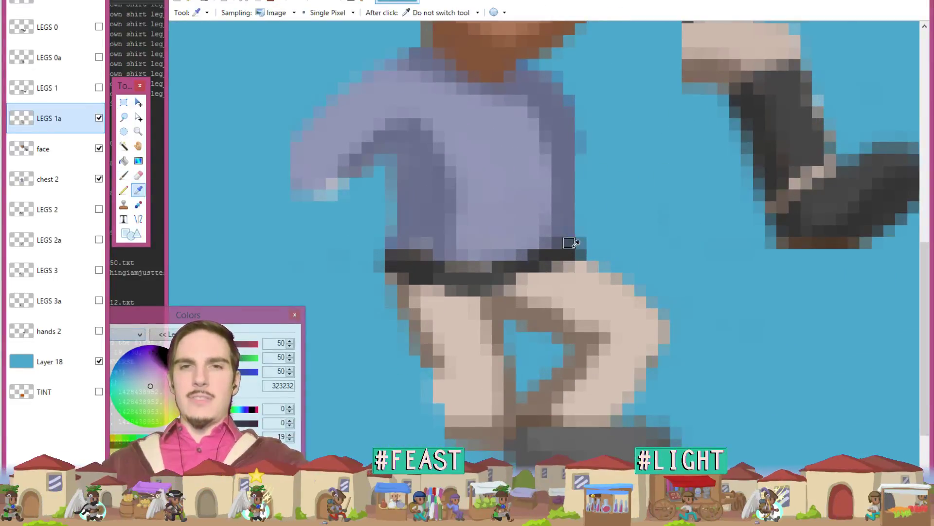
key(b)
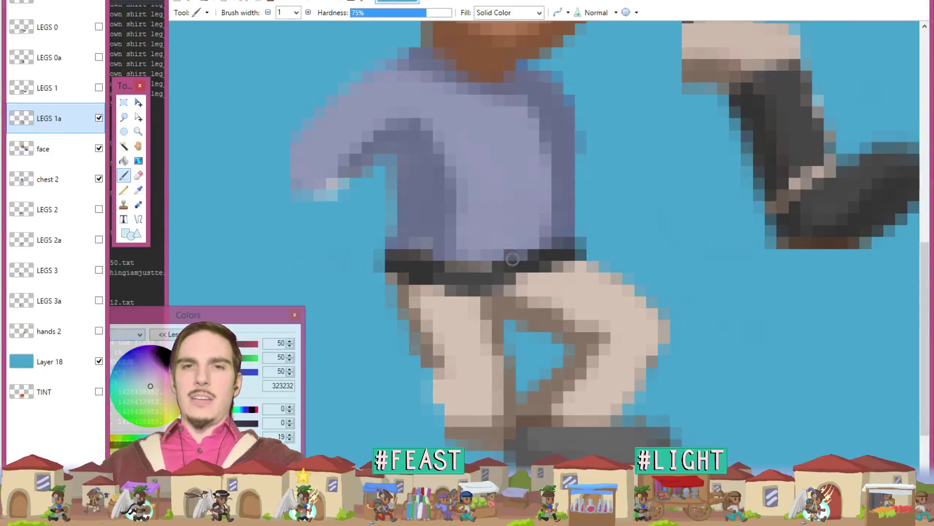
click(540, 243)
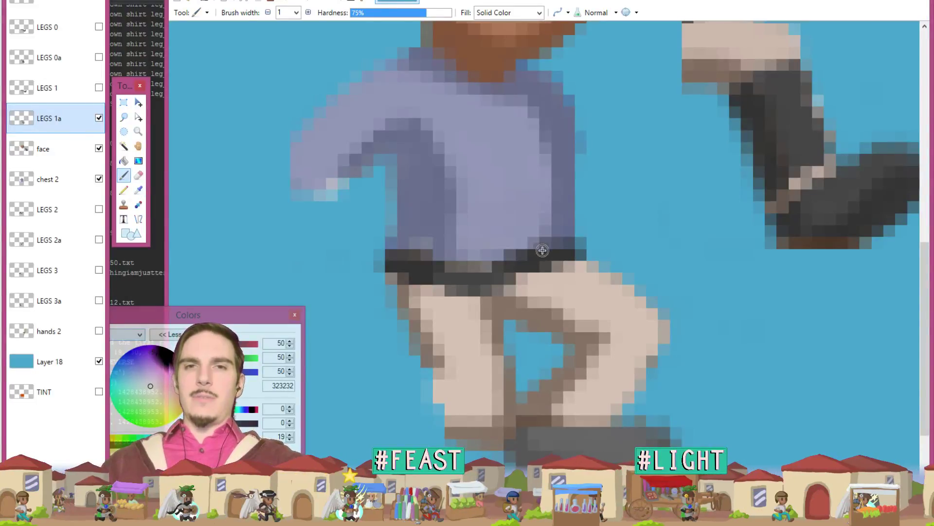
Step: Sample the trouser colour D6C2B5 and paint pixels above the front thigh to thin the belt's lower edge
key(k)
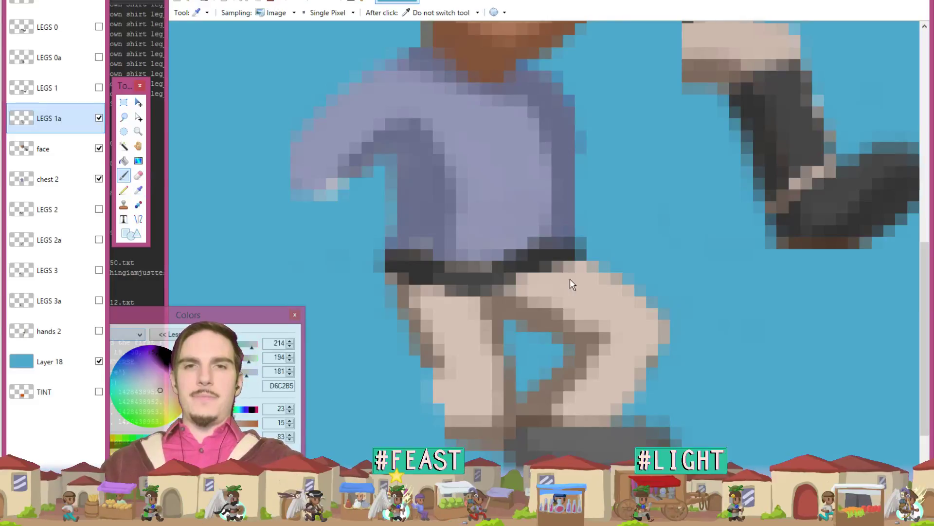
click(575, 270)
key(b)
click(546, 266)
click(535, 266)
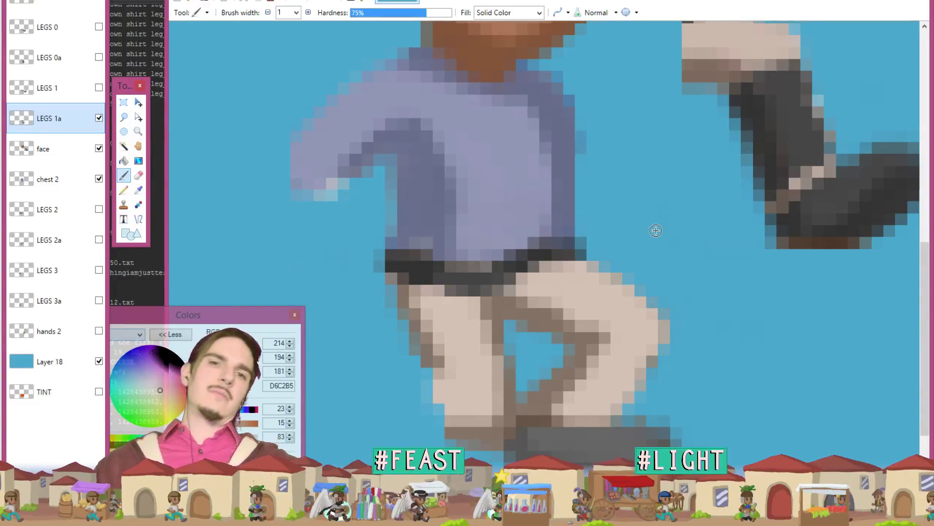
scroll(696, 226, down, 1)
scroll(696, 226, down, 4)
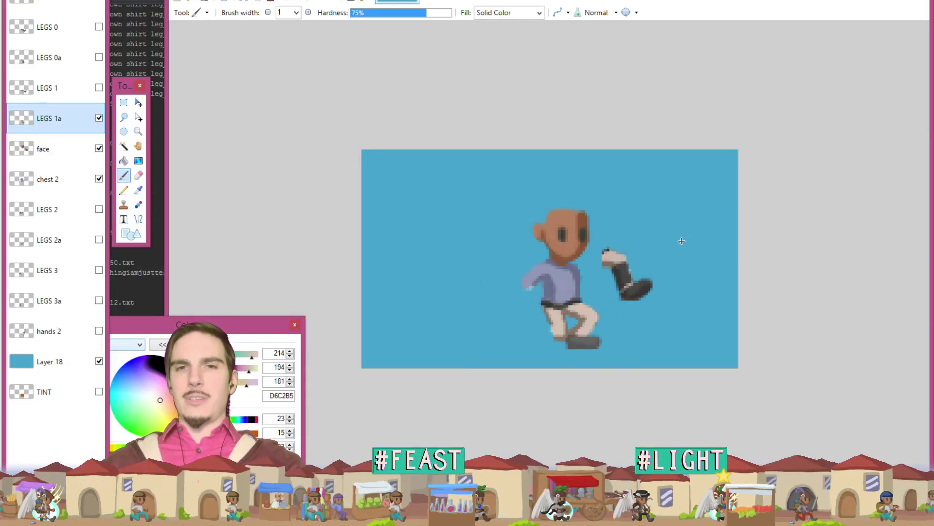
scroll(638, 256, up, 5)
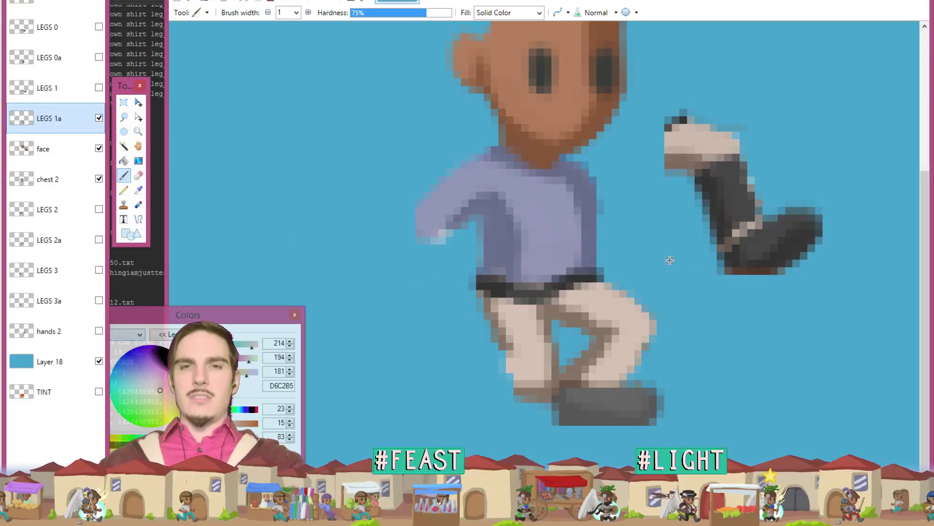
scroll(670, 260, down, 3)
scroll(665, 265, up, 4)
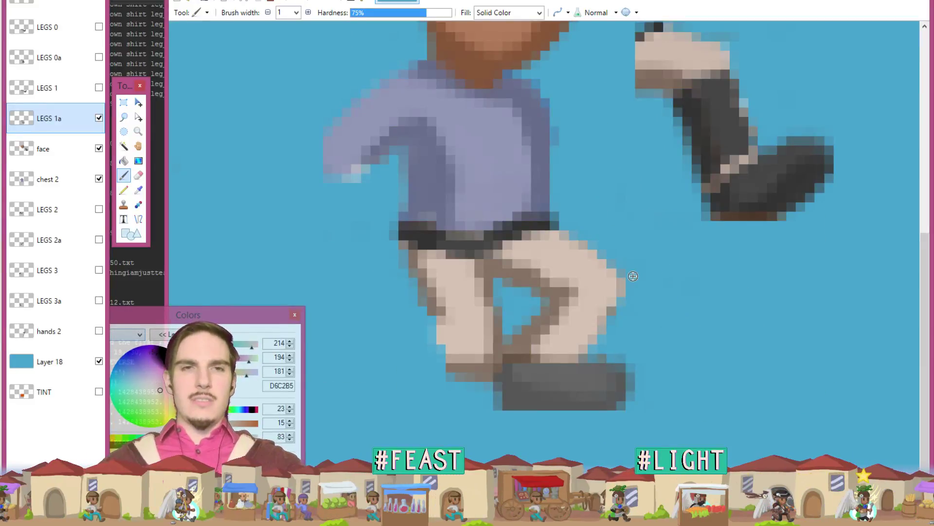
Step: Select the front foot on LEGS 1a, darken it with Brightness / Contrast at contrast 39, and deselect it
click(127, 103)
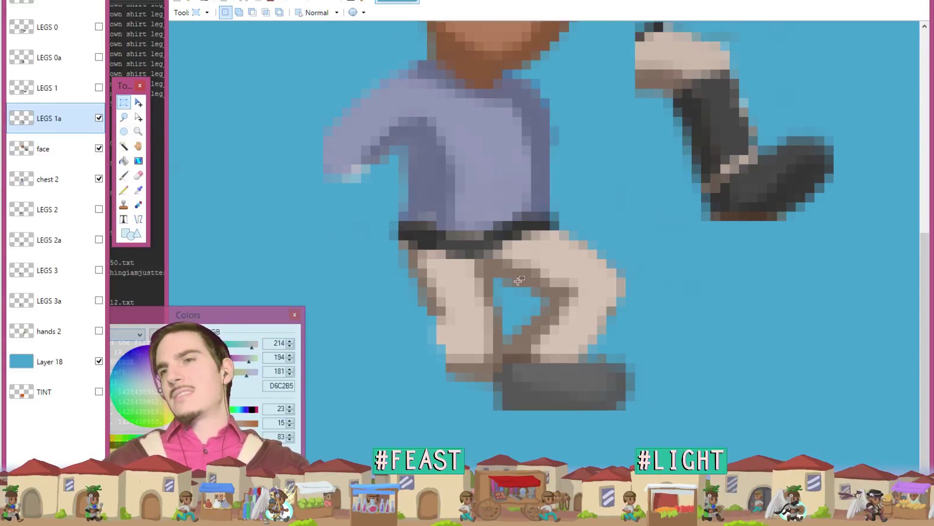
drag(654, 447, 503, 363)
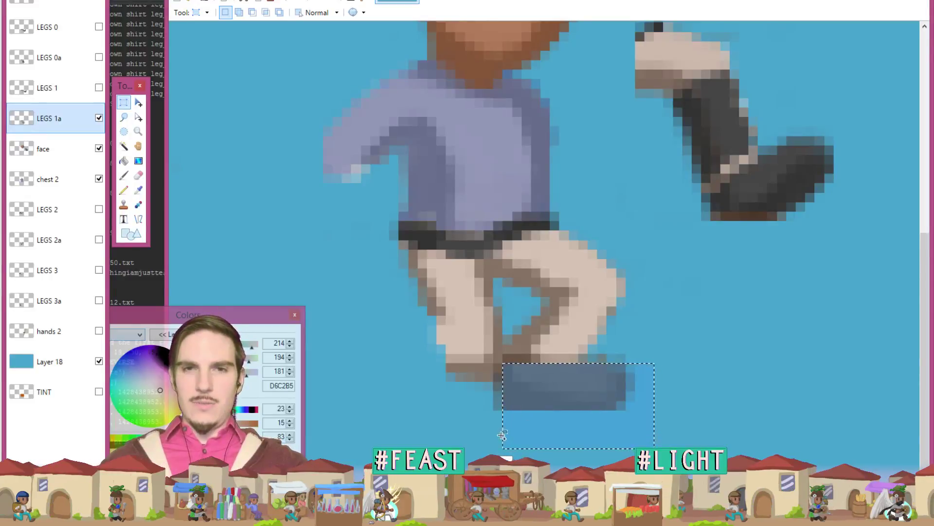
drag(495, 437, 506, 373)
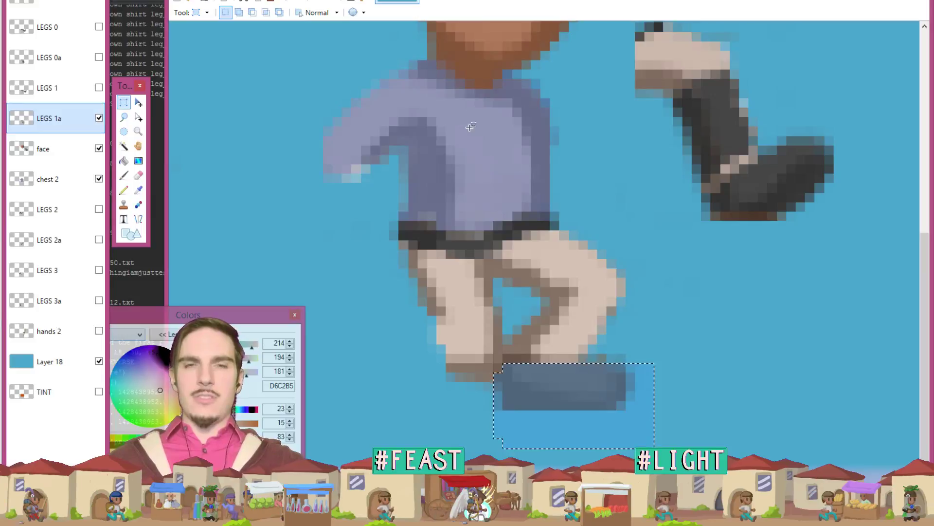
click(335, 2)
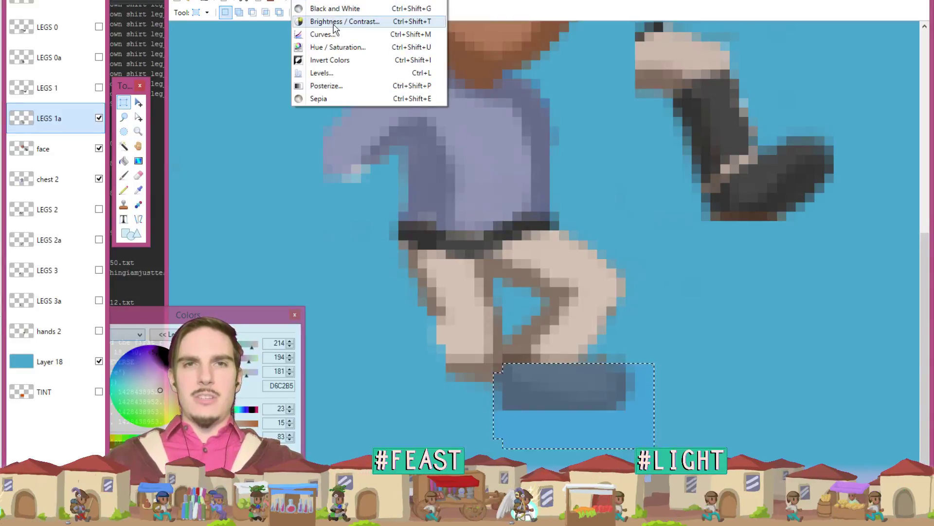
click(349, 21)
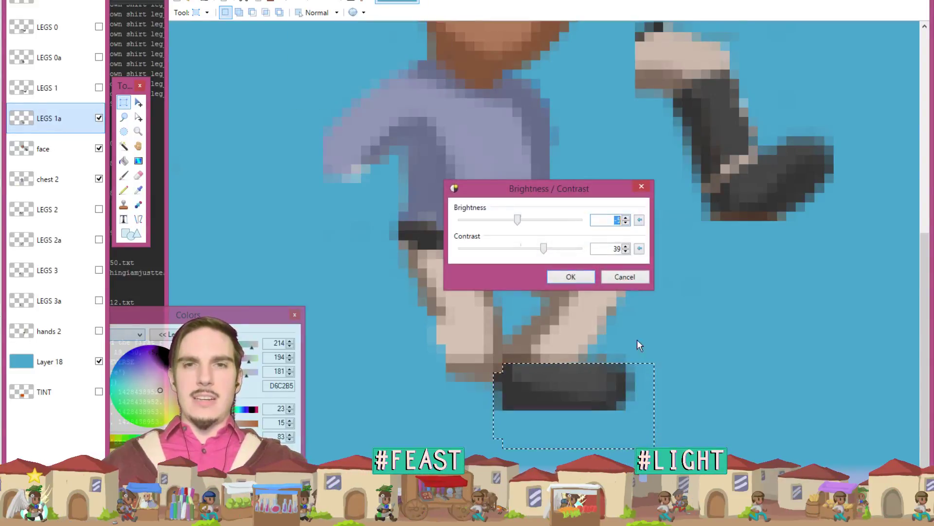
click(570, 276)
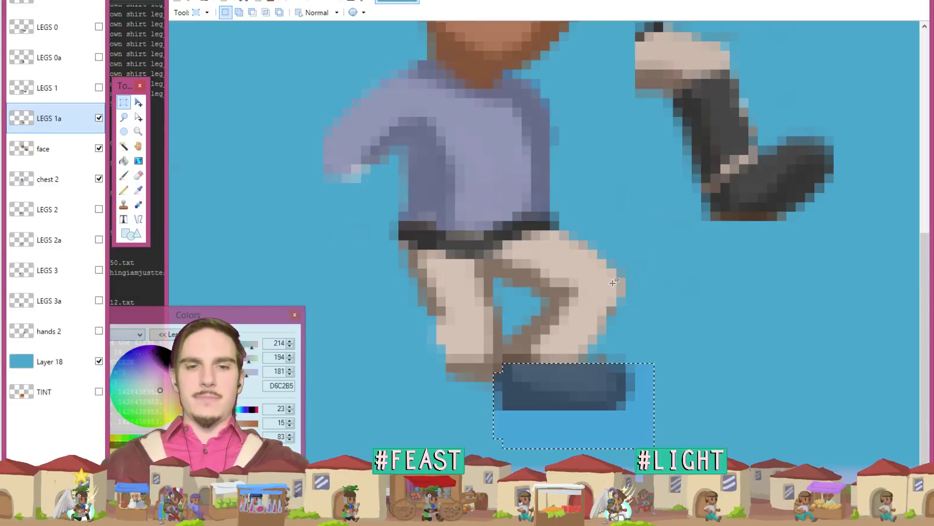
click(638, 277)
key(e)
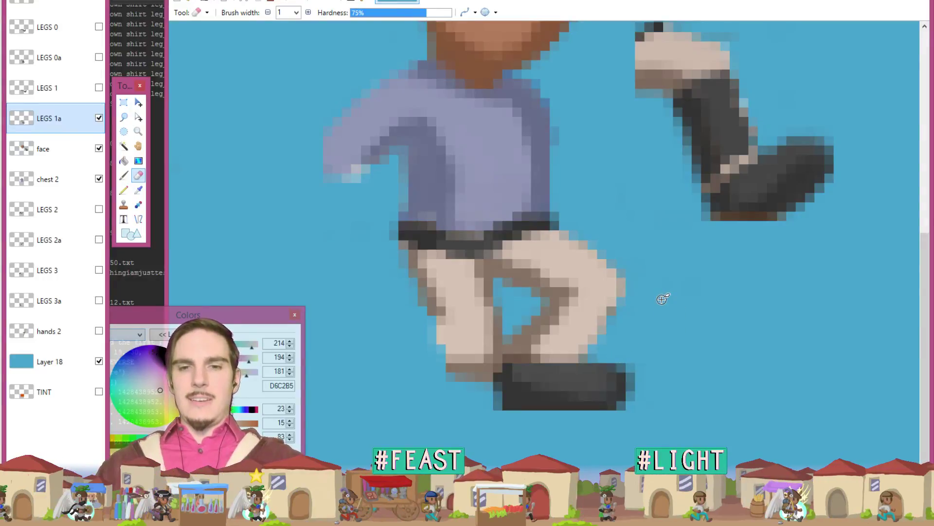
Step: Sample the grey 4D4D4D from the darkened foot and paint a boot shaft over the front leg's lower shin
key(k)
click(593, 377)
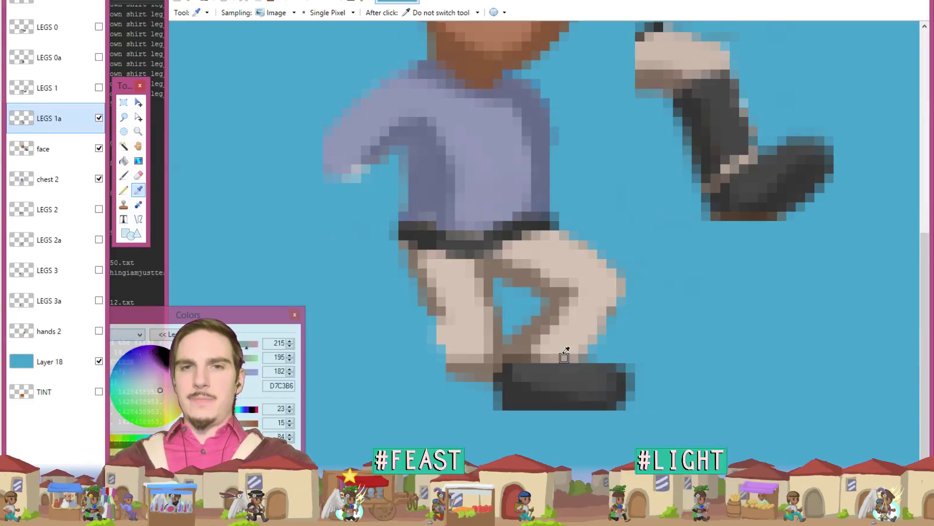
click(564, 357)
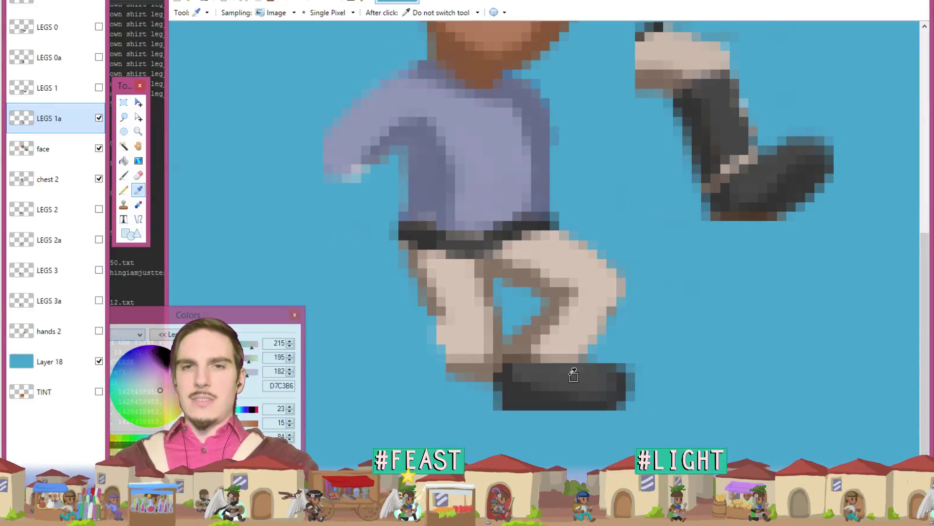
click(564, 358)
click(573, 368)
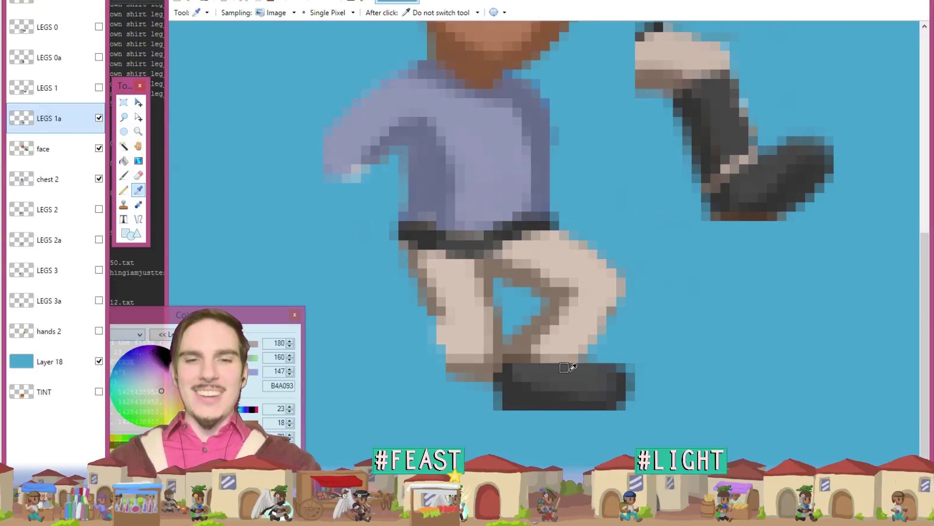
key(b)
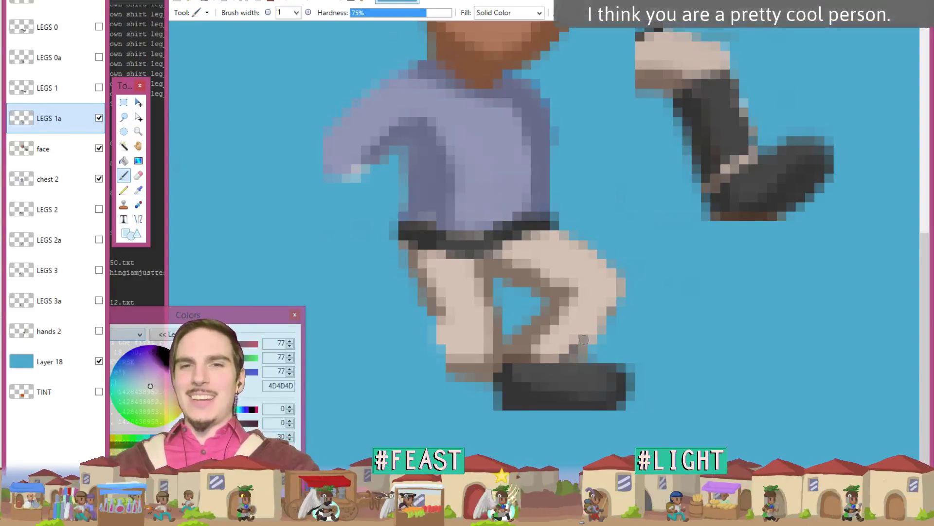
mouse_move(581, 340)
mouse_down()
mouse_move(531, 365)
mouse_move(551, 337)
mouse_move(565, 340)
mouse_move(579, 321)
mouse_move(566, 329)
mouse_up()
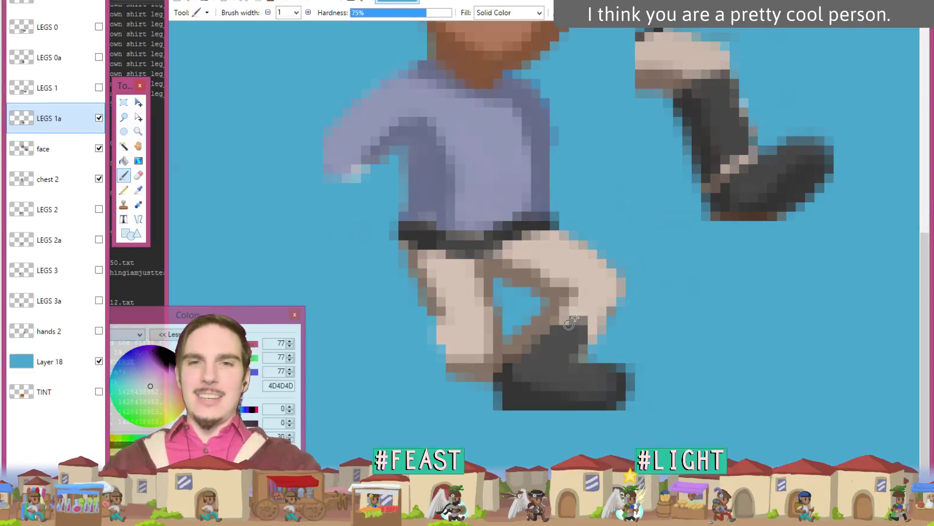
Step: Sample the darker grey 343434 from the foot and shade the rear edge of the front boot's shaft
key(k)
click(510, 394)
key(b)
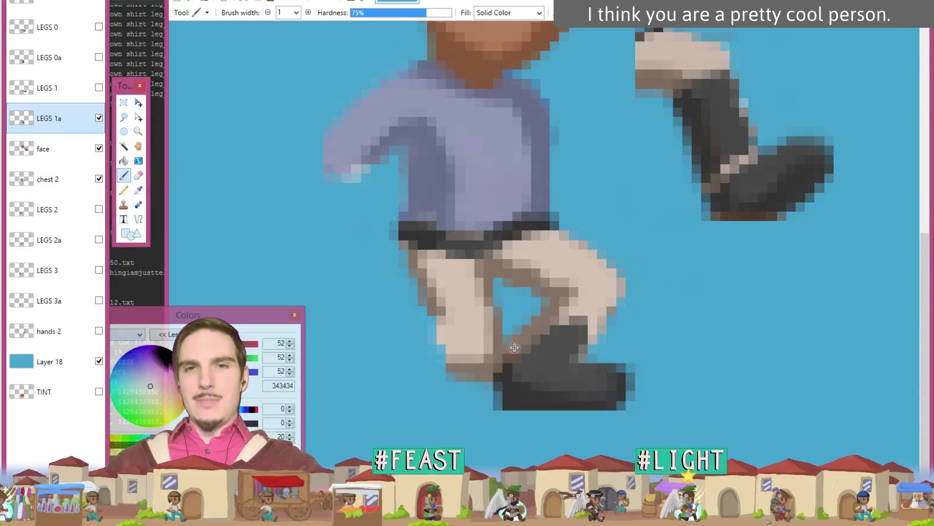
mouse_move(528, 336)
mouse_down()
mouse_move(558, 322)
mouse_move(505, 361)
mouse_move(565, 298)
mouse_move(555, 313)
mouse_move(585, 317)
mouse_move(565, 331)
mouse_move(591, 300)
mouse_move(603, 309)
mouse_move(572, 345)
mouse_up()
Step: Sample the grey 4E4D4D and fill the boot shaft over the front shin up to the knee
key(k)
click(567, 325)
key(b)
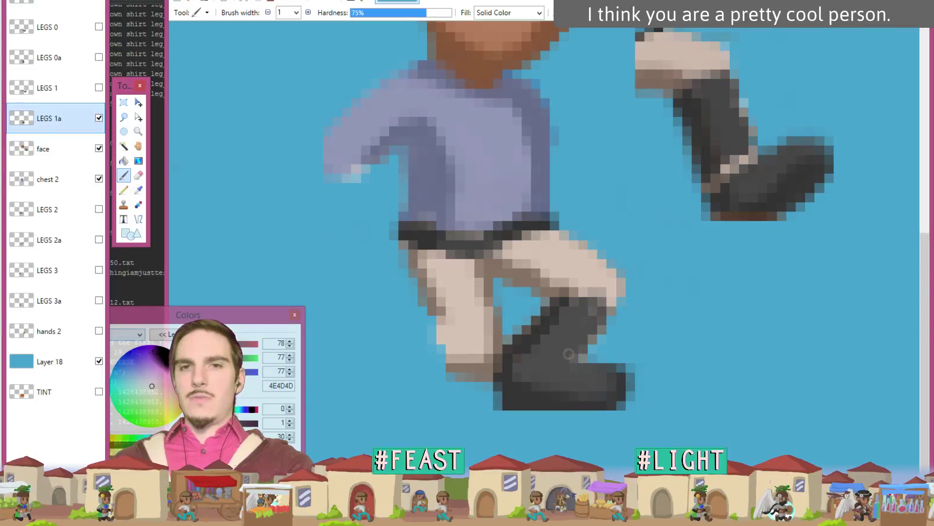
mouse_move(606, 308)
mouse_down()
mouse_move(569, 302)
mouse_move(611, 303)
mouse_move(601, 312)
mouse_up()
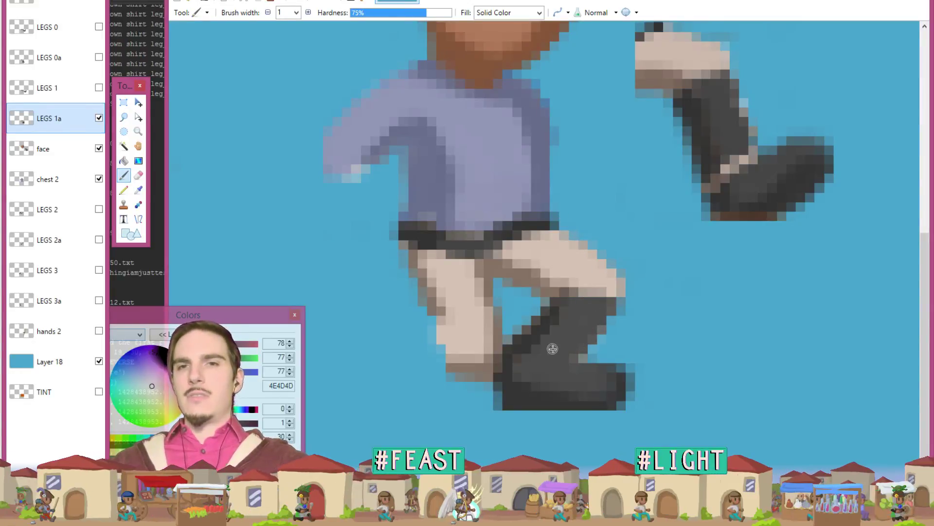
Step: Sample 343434 to refine the boot's rear shading and briefly show LEGS 0a to compare boot heights
key(k)
click(526, 393)
key(b)
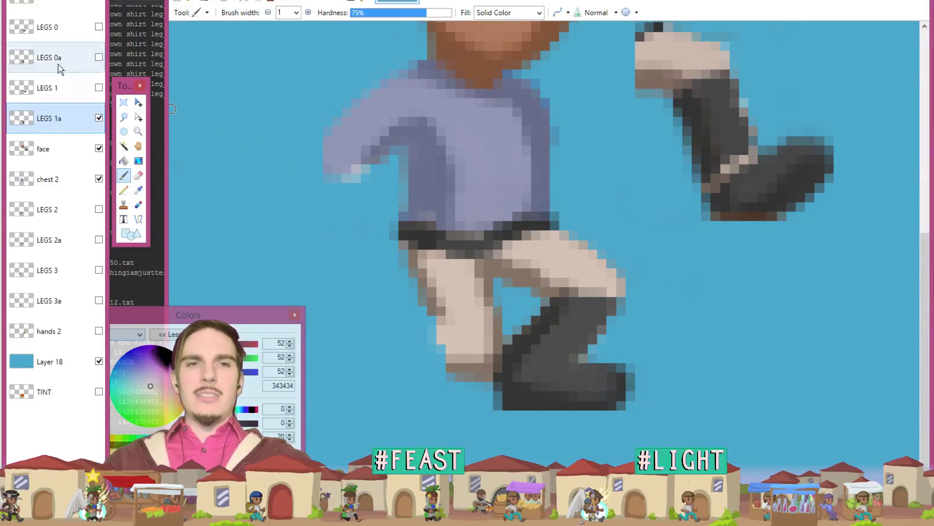
click(99, 58)
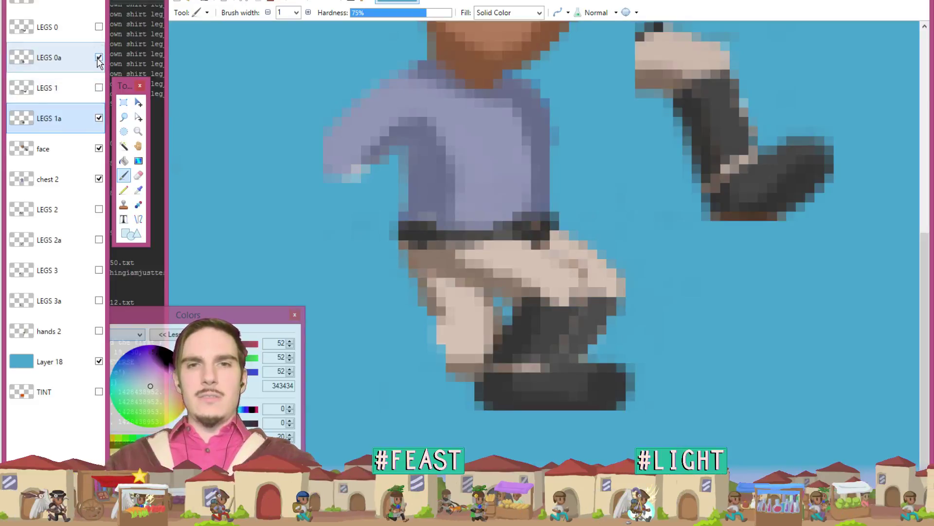
click(99, 58)
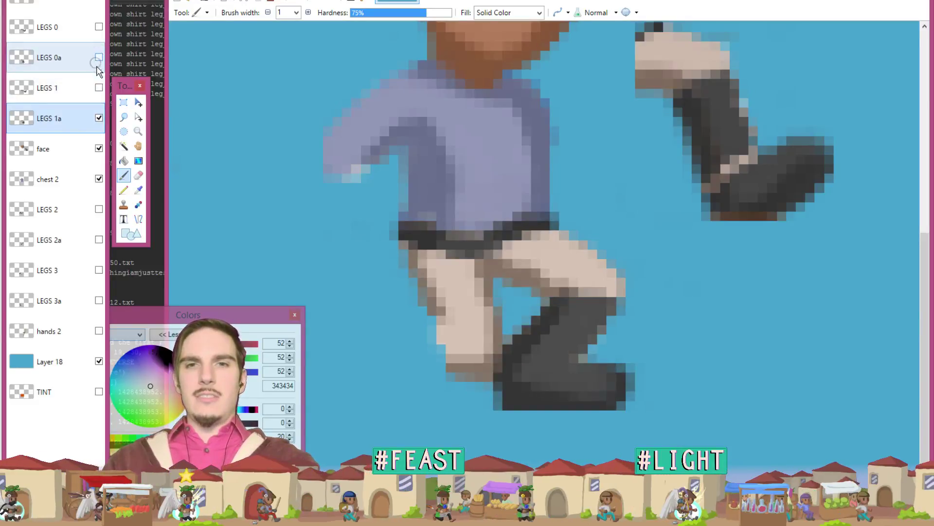
Step: Sample the trouser colour D7C3B6 and paint over the boot's front top pixels beneath the knee
key(k)
click(602, 282)
key(b)
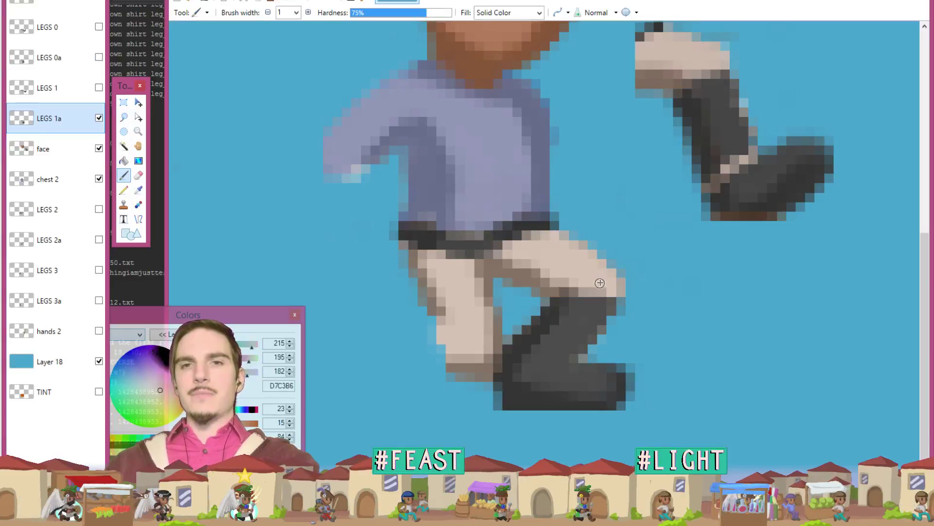
click(606, 296)
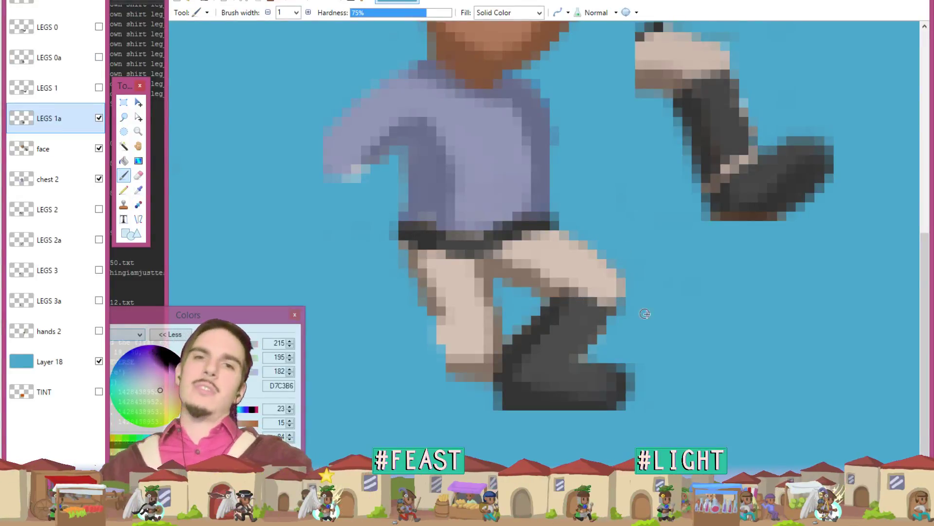
Step: Shape the boot's top edge behind and beneath the knee using the sampled dark greys 343434 and 4E4D4D
key(k)
click(593, 310)
key(b)
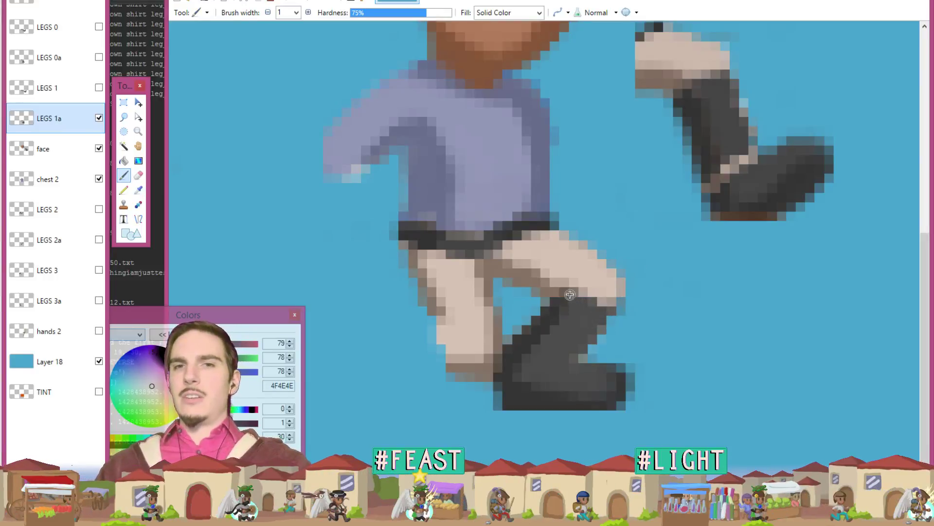
key(k)
click(519, 395)
key(b)
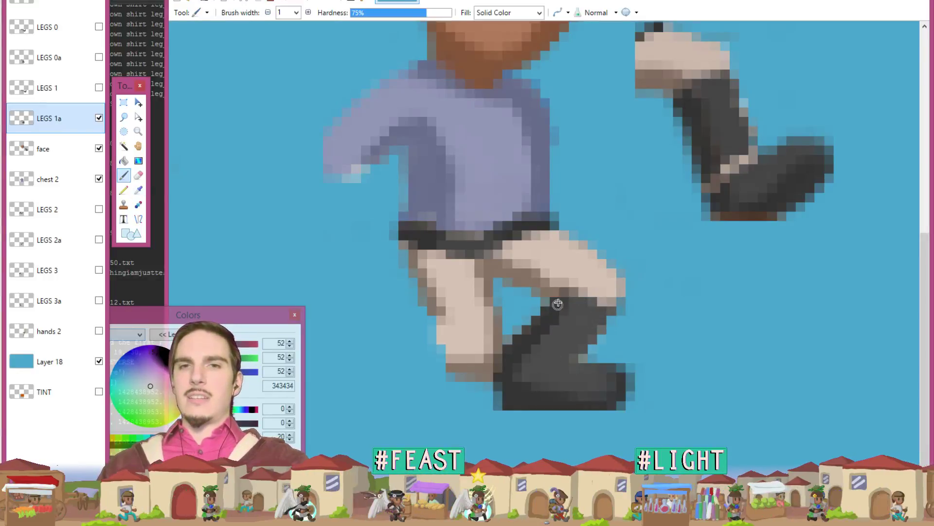
key(k)
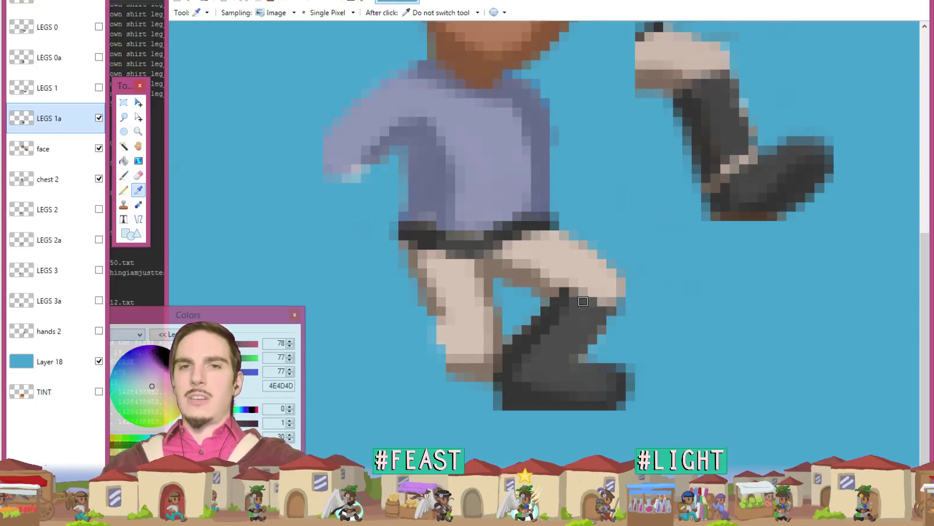
click(575, 294)
key(b)
mouse_move(576, 300)
mouse_down()
mouse_move(586, 294)
mouse_move(604, 305)
mouse_up()
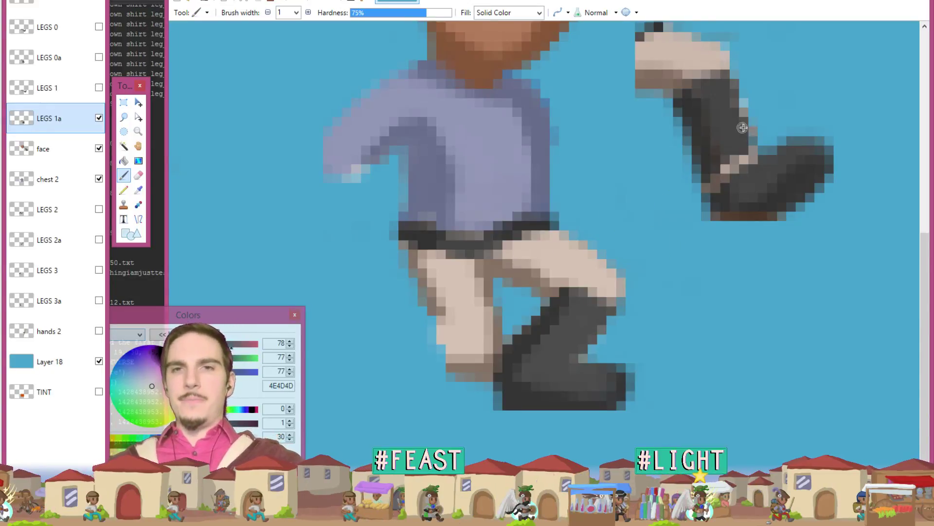
Step: Sample the trouser colour D7C3B6, paint a light band across the boot's ankle, and undo the excess
key(k)
click(557, 262)
key(b)
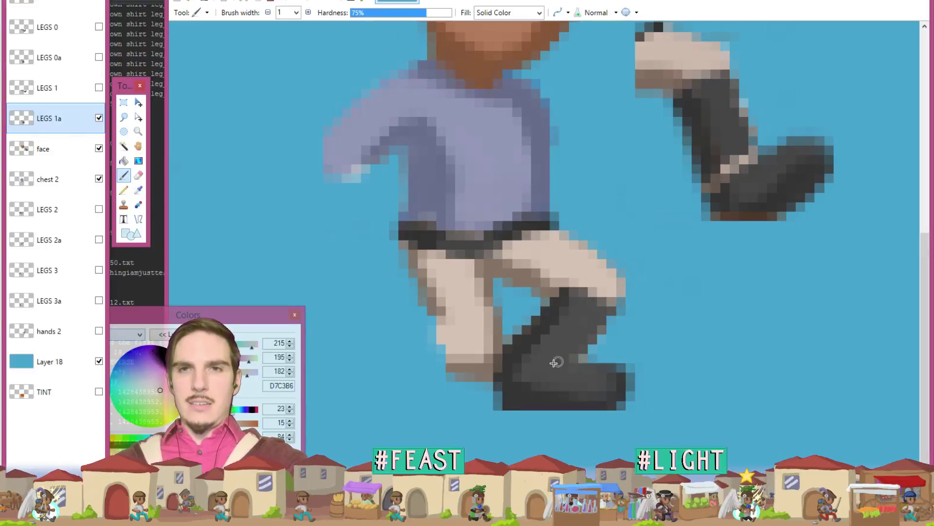
drag(577, 361, 530, 361)
key(ctrl+z)
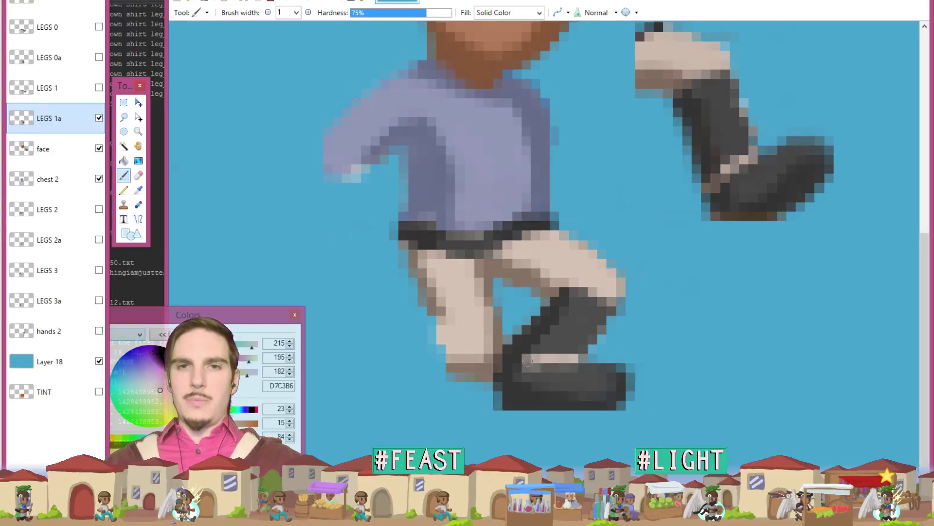
Step: Sample the shaded trouser colour 877366 for painting the rear end of the ankle band
key(k)
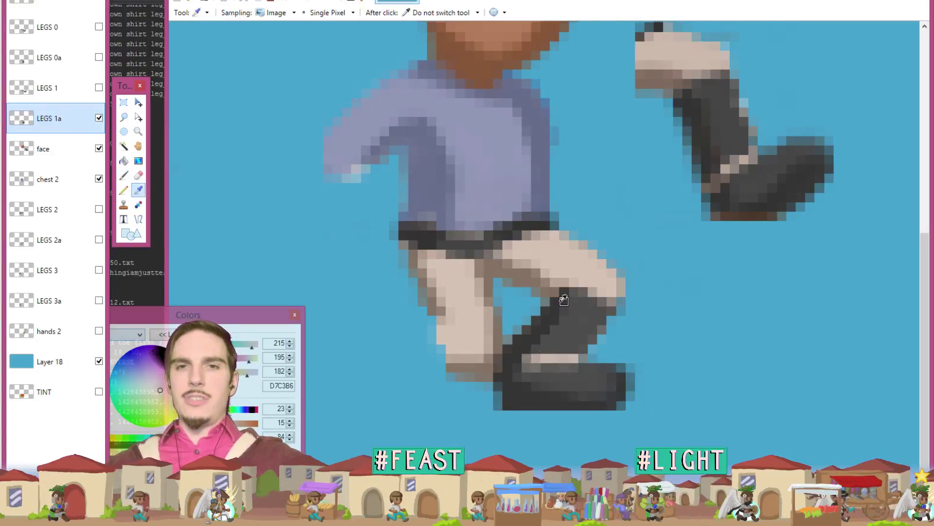
click(499, 273)
key(b)
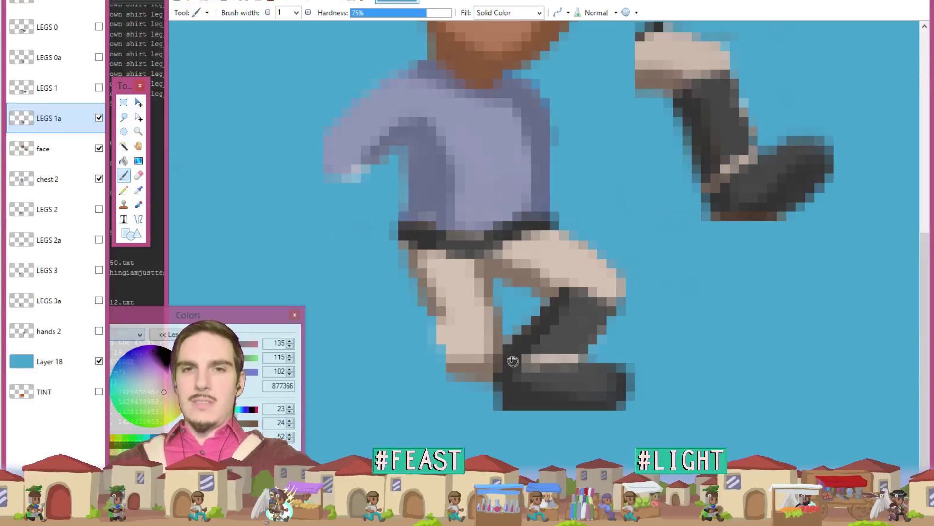